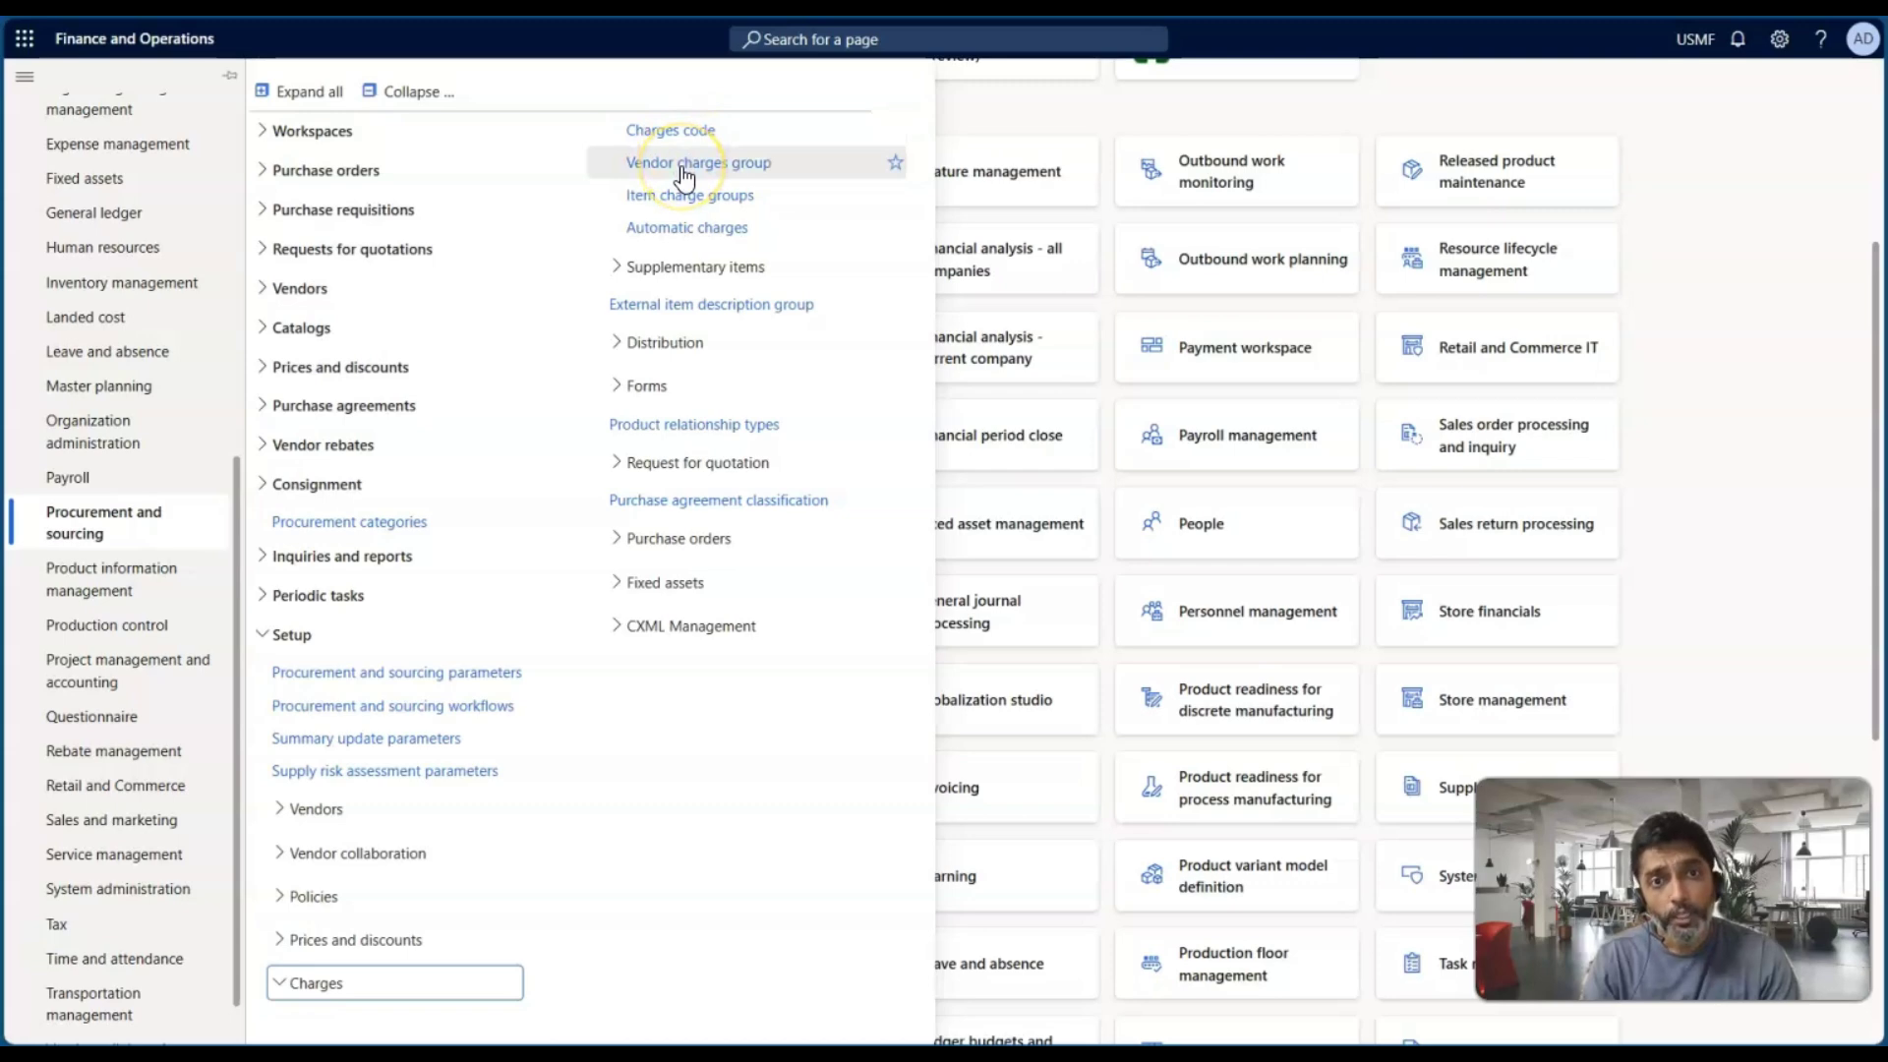
left_click(721, 206)
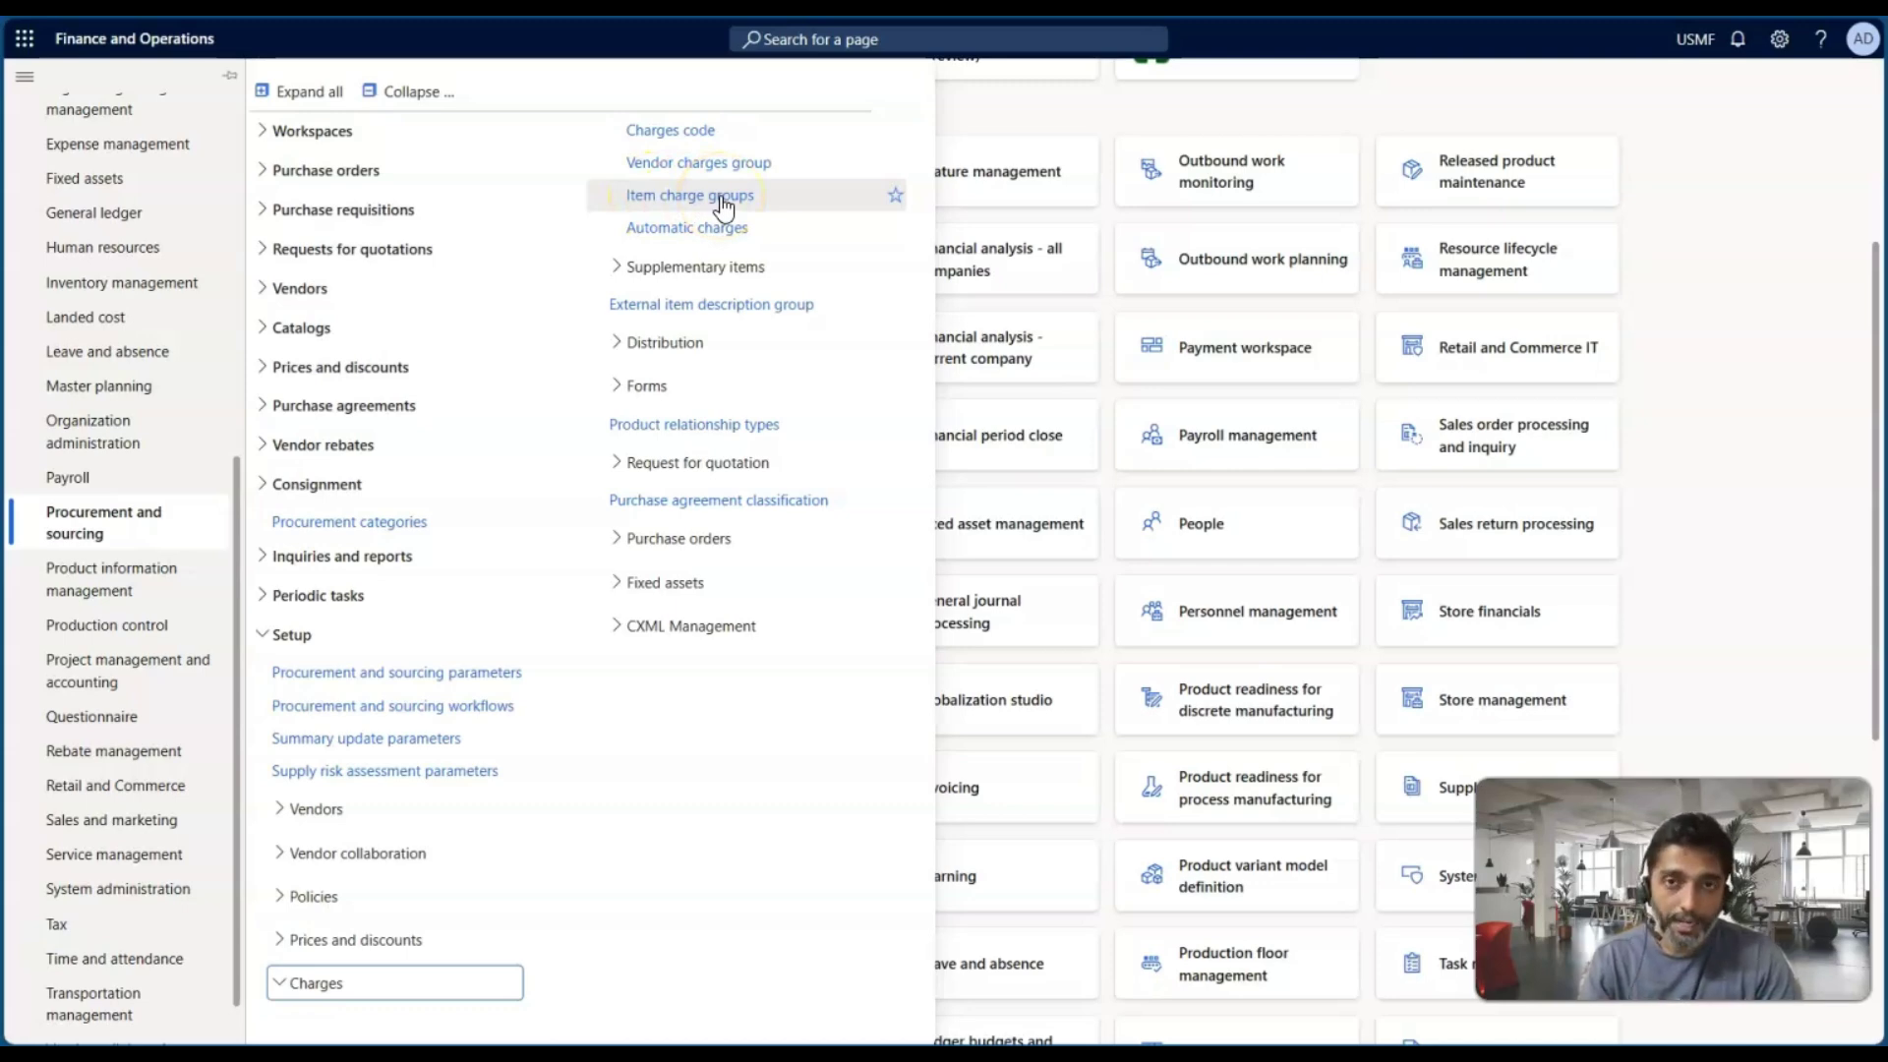
left_click(708, 199)
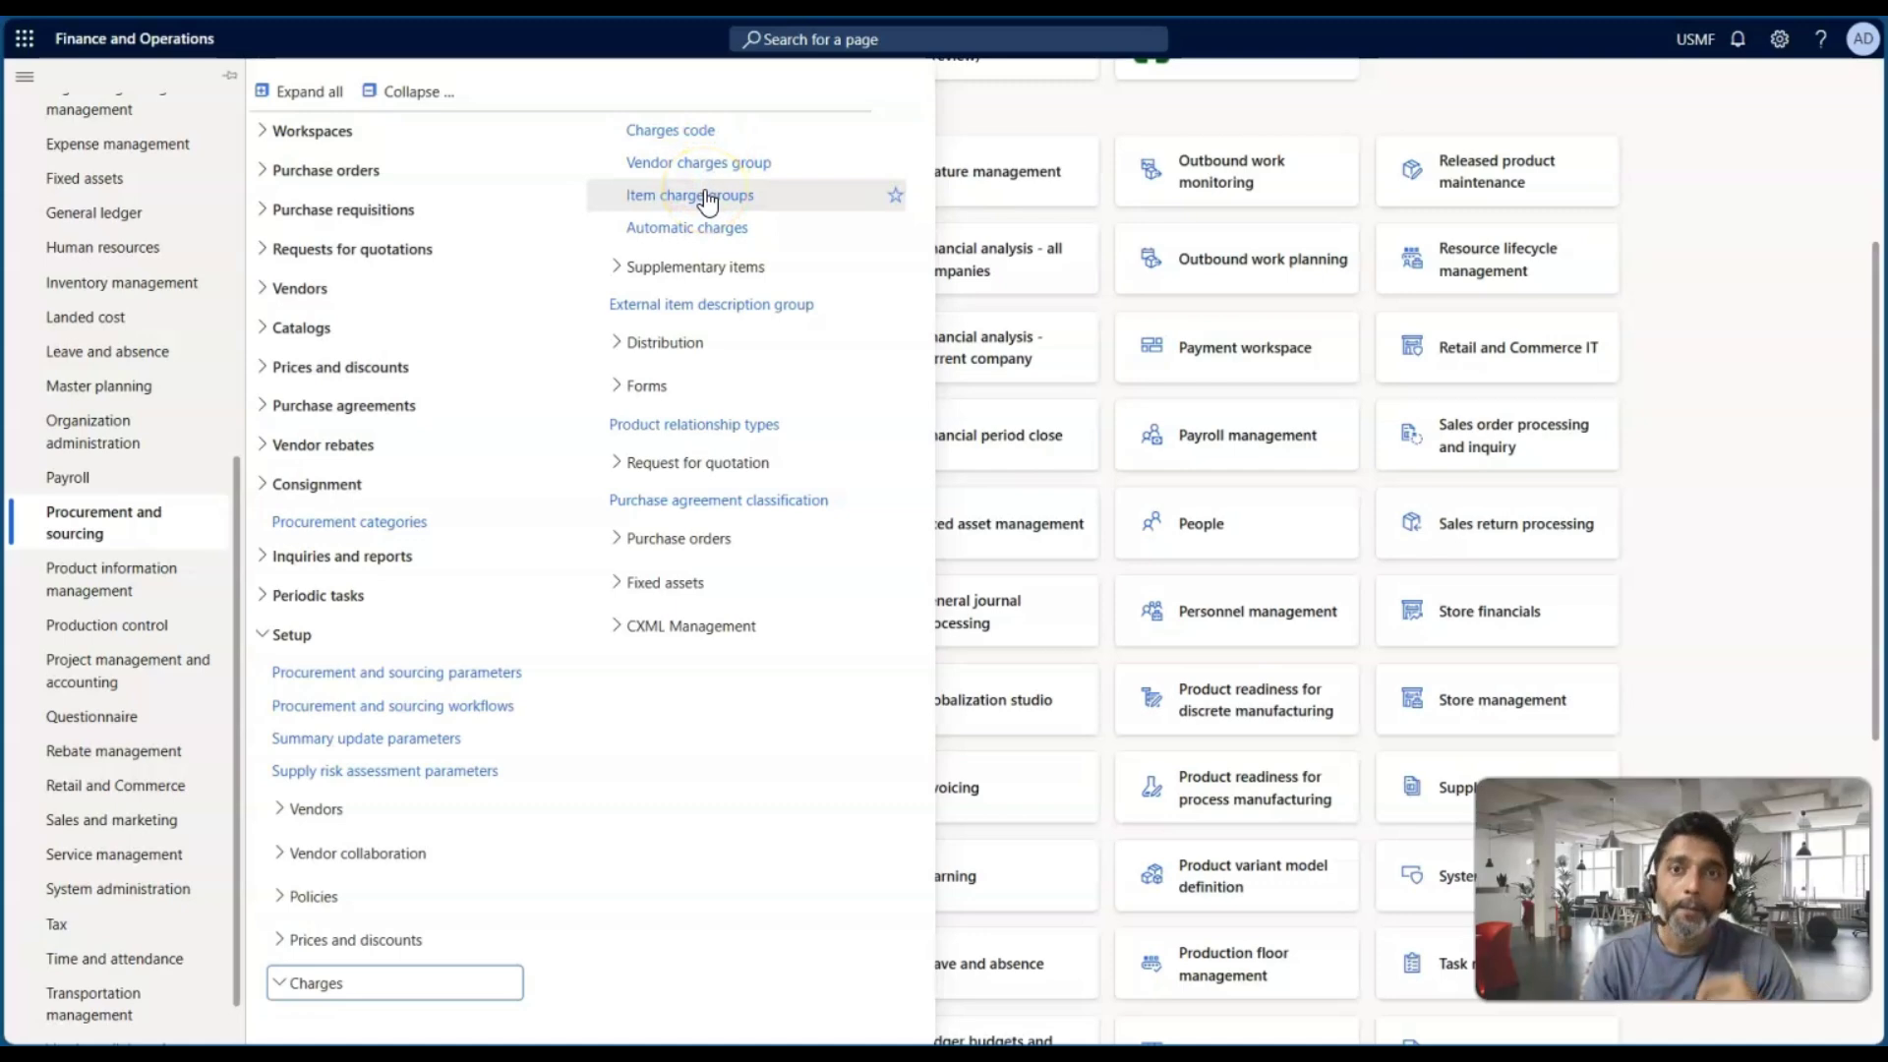
left_click(692, 232)
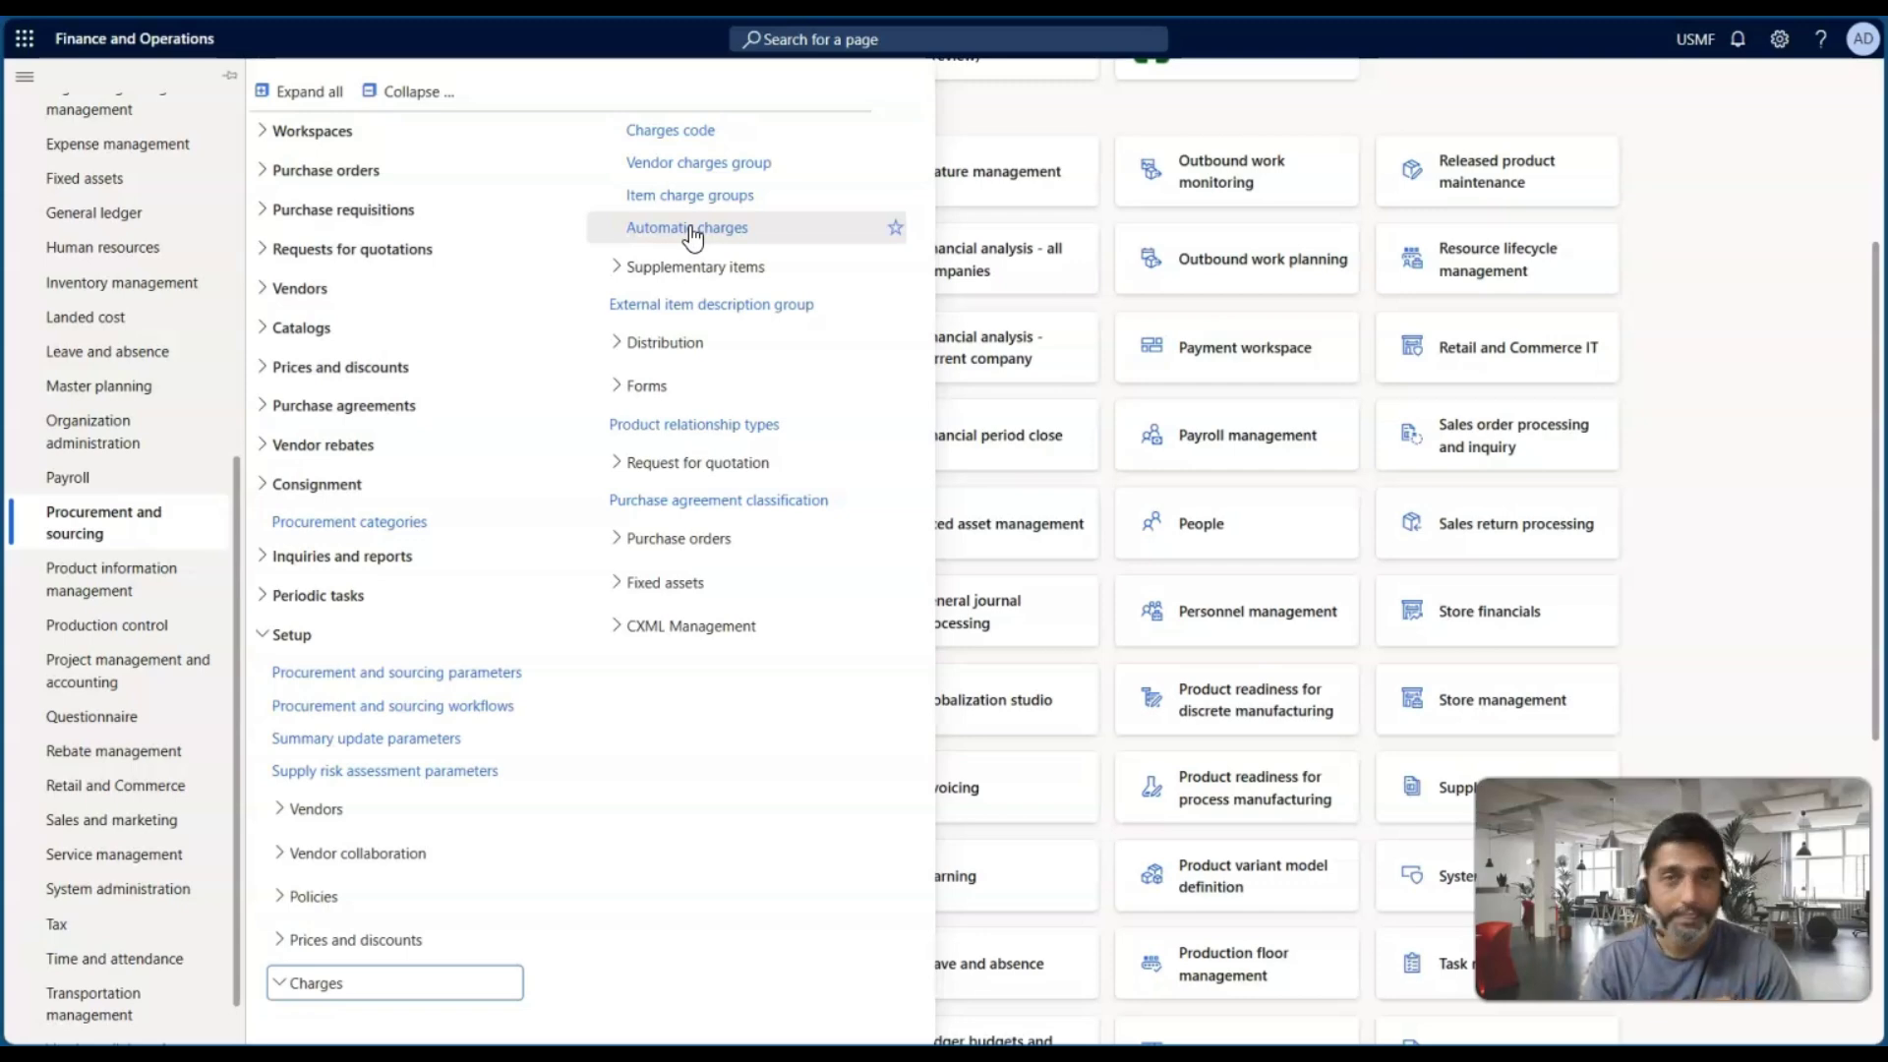
Step: Create and save a vendor charges group 02 with the description "Convenience Fee"
left_click(680, 165)
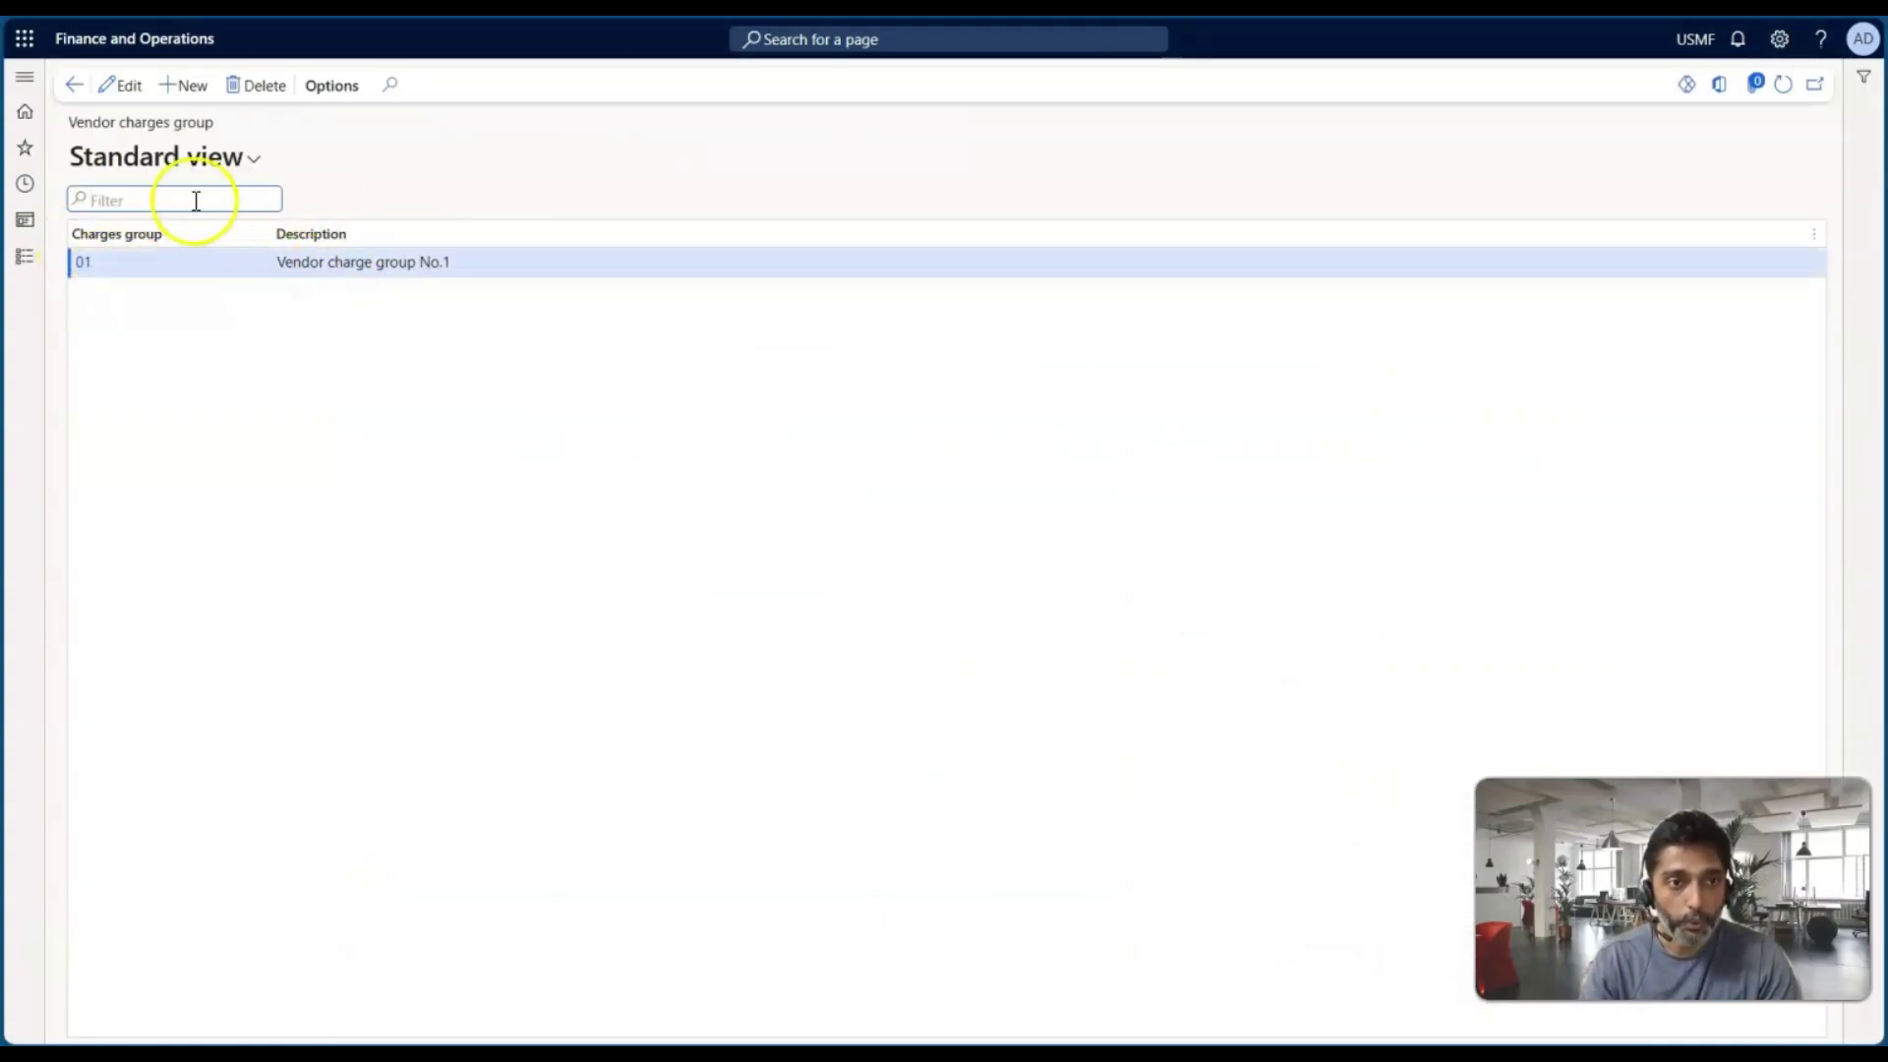
left_click(185, 85)
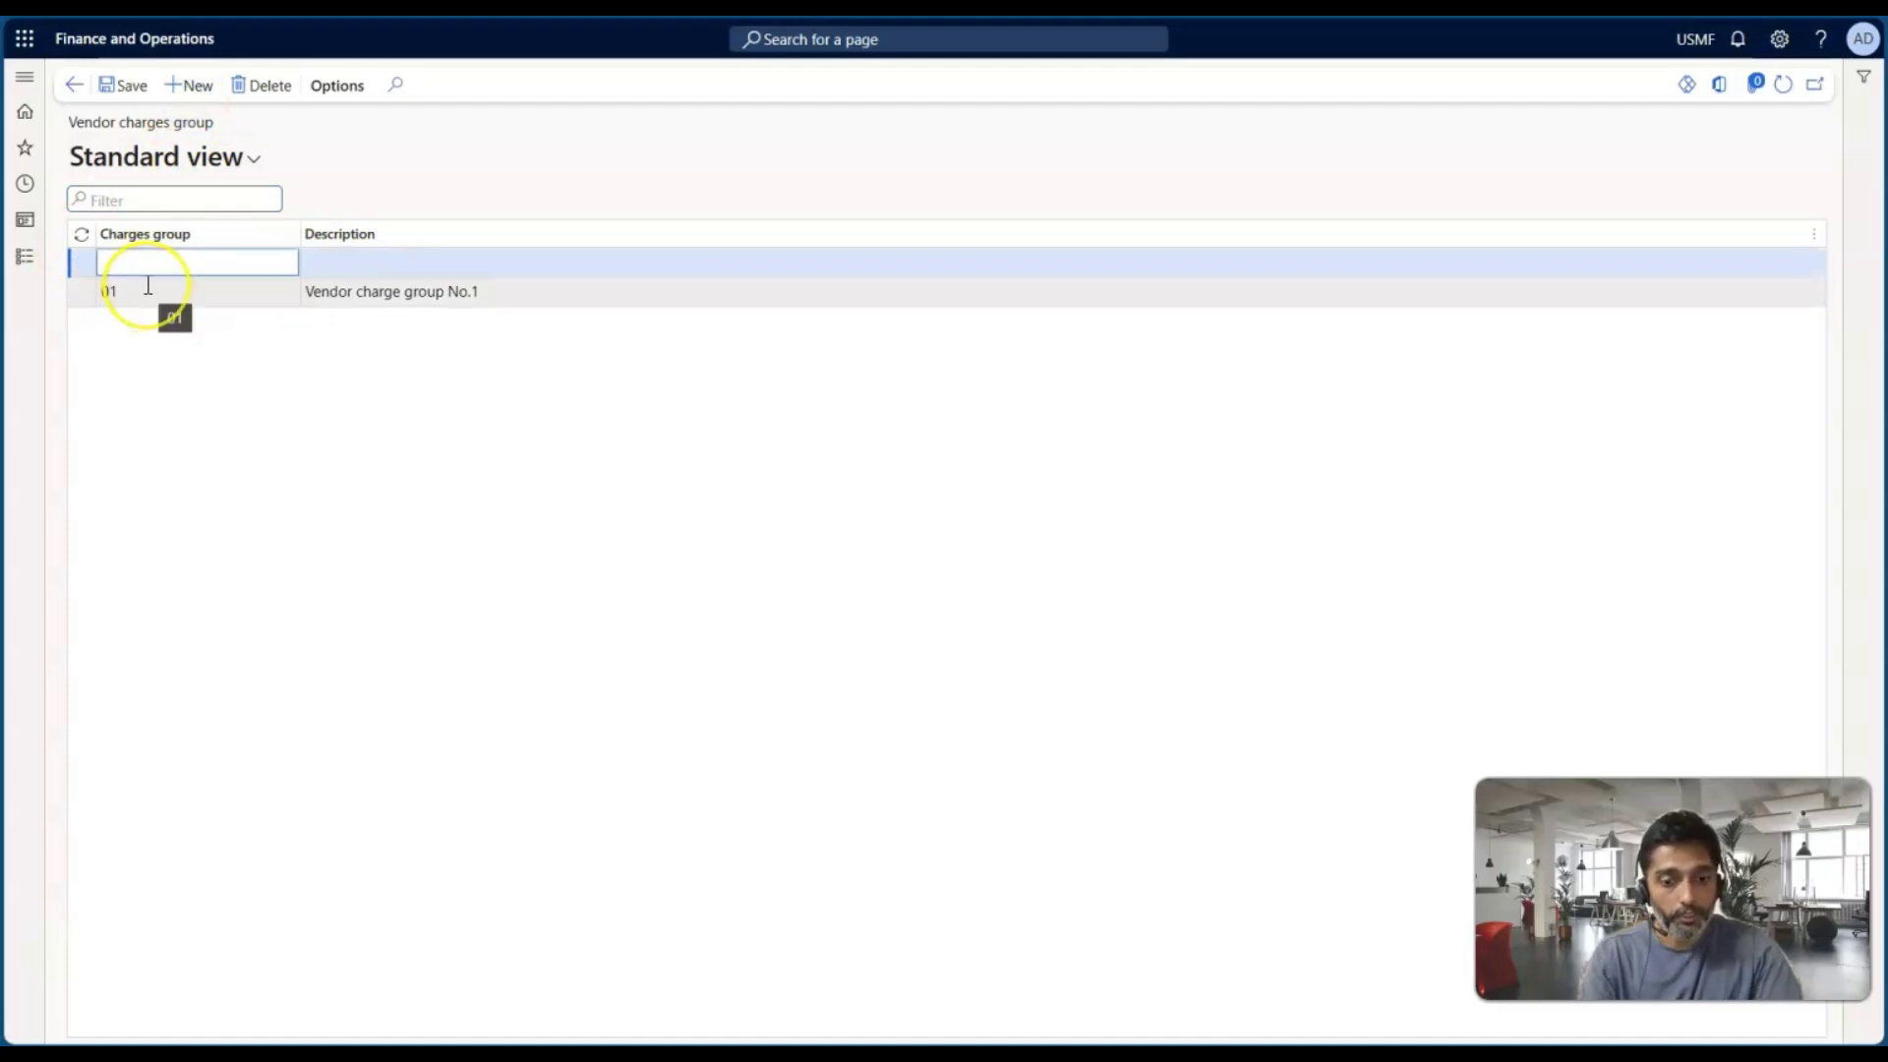
type("02")
key("Tab")
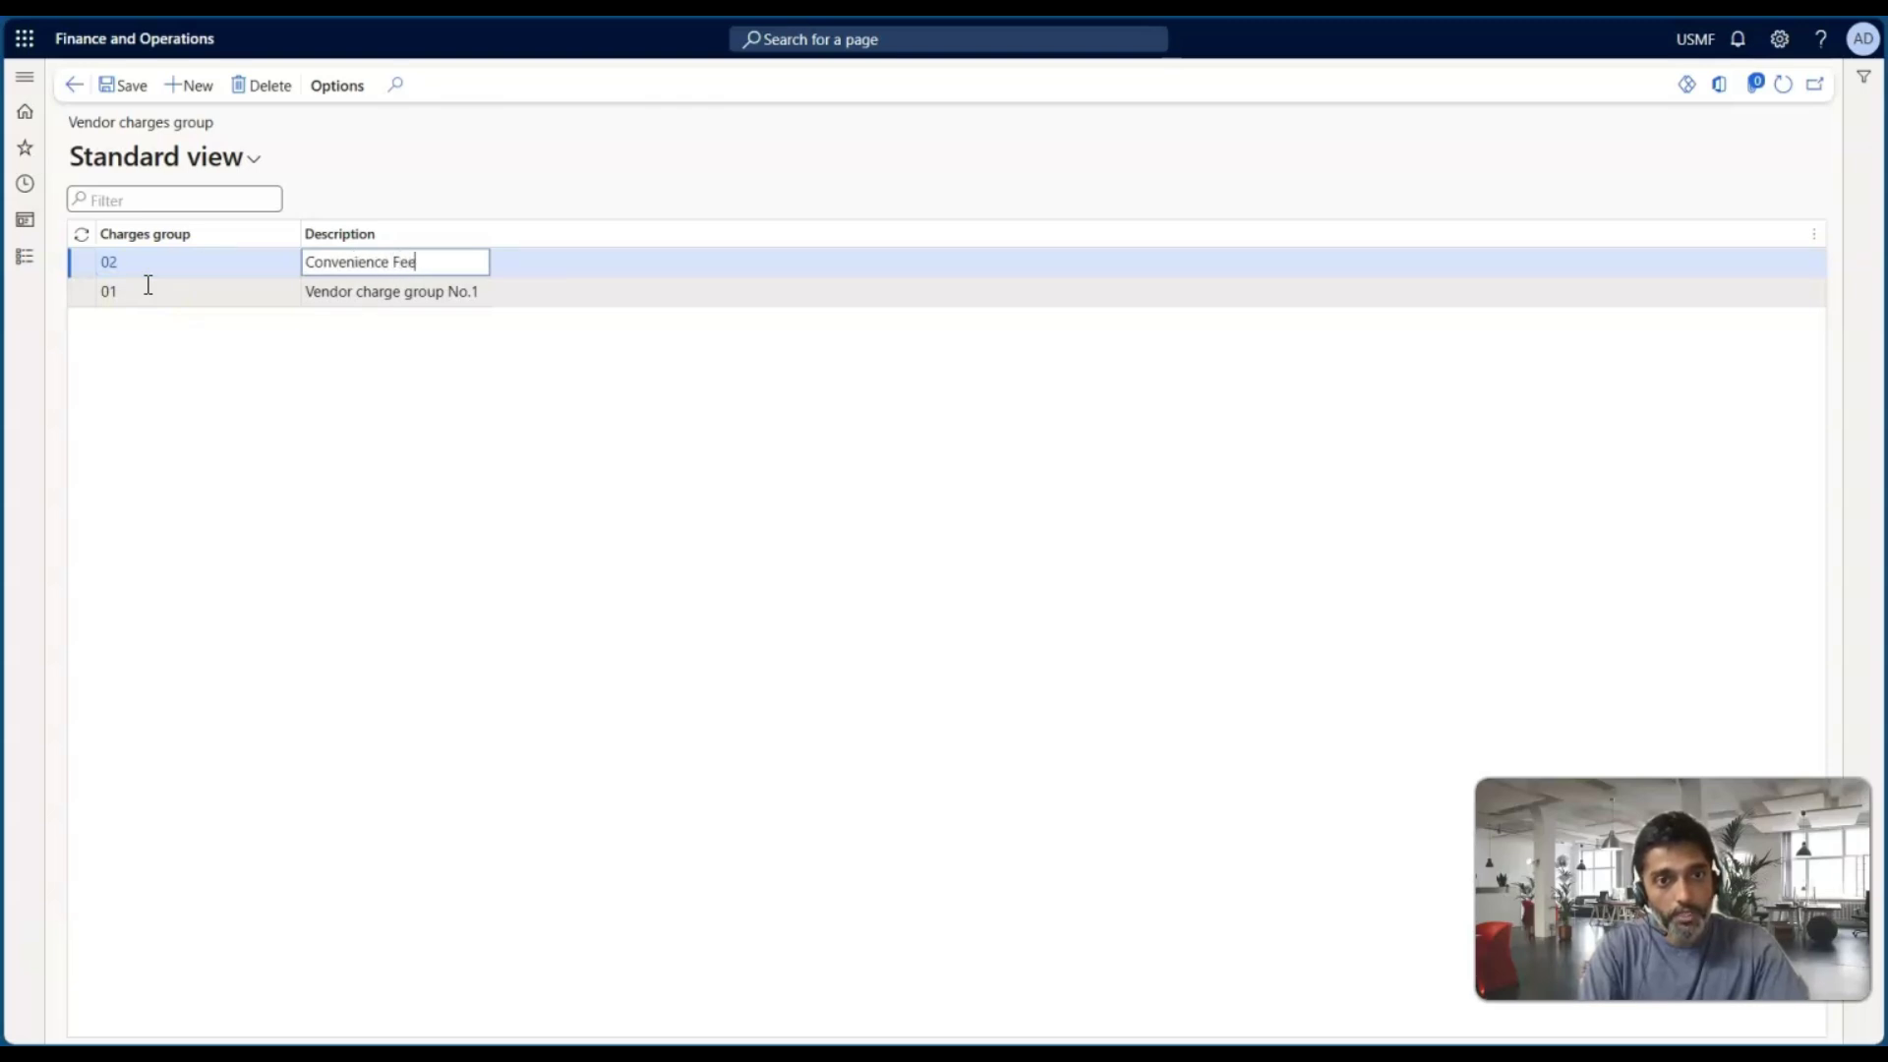
left_click(189, 368)
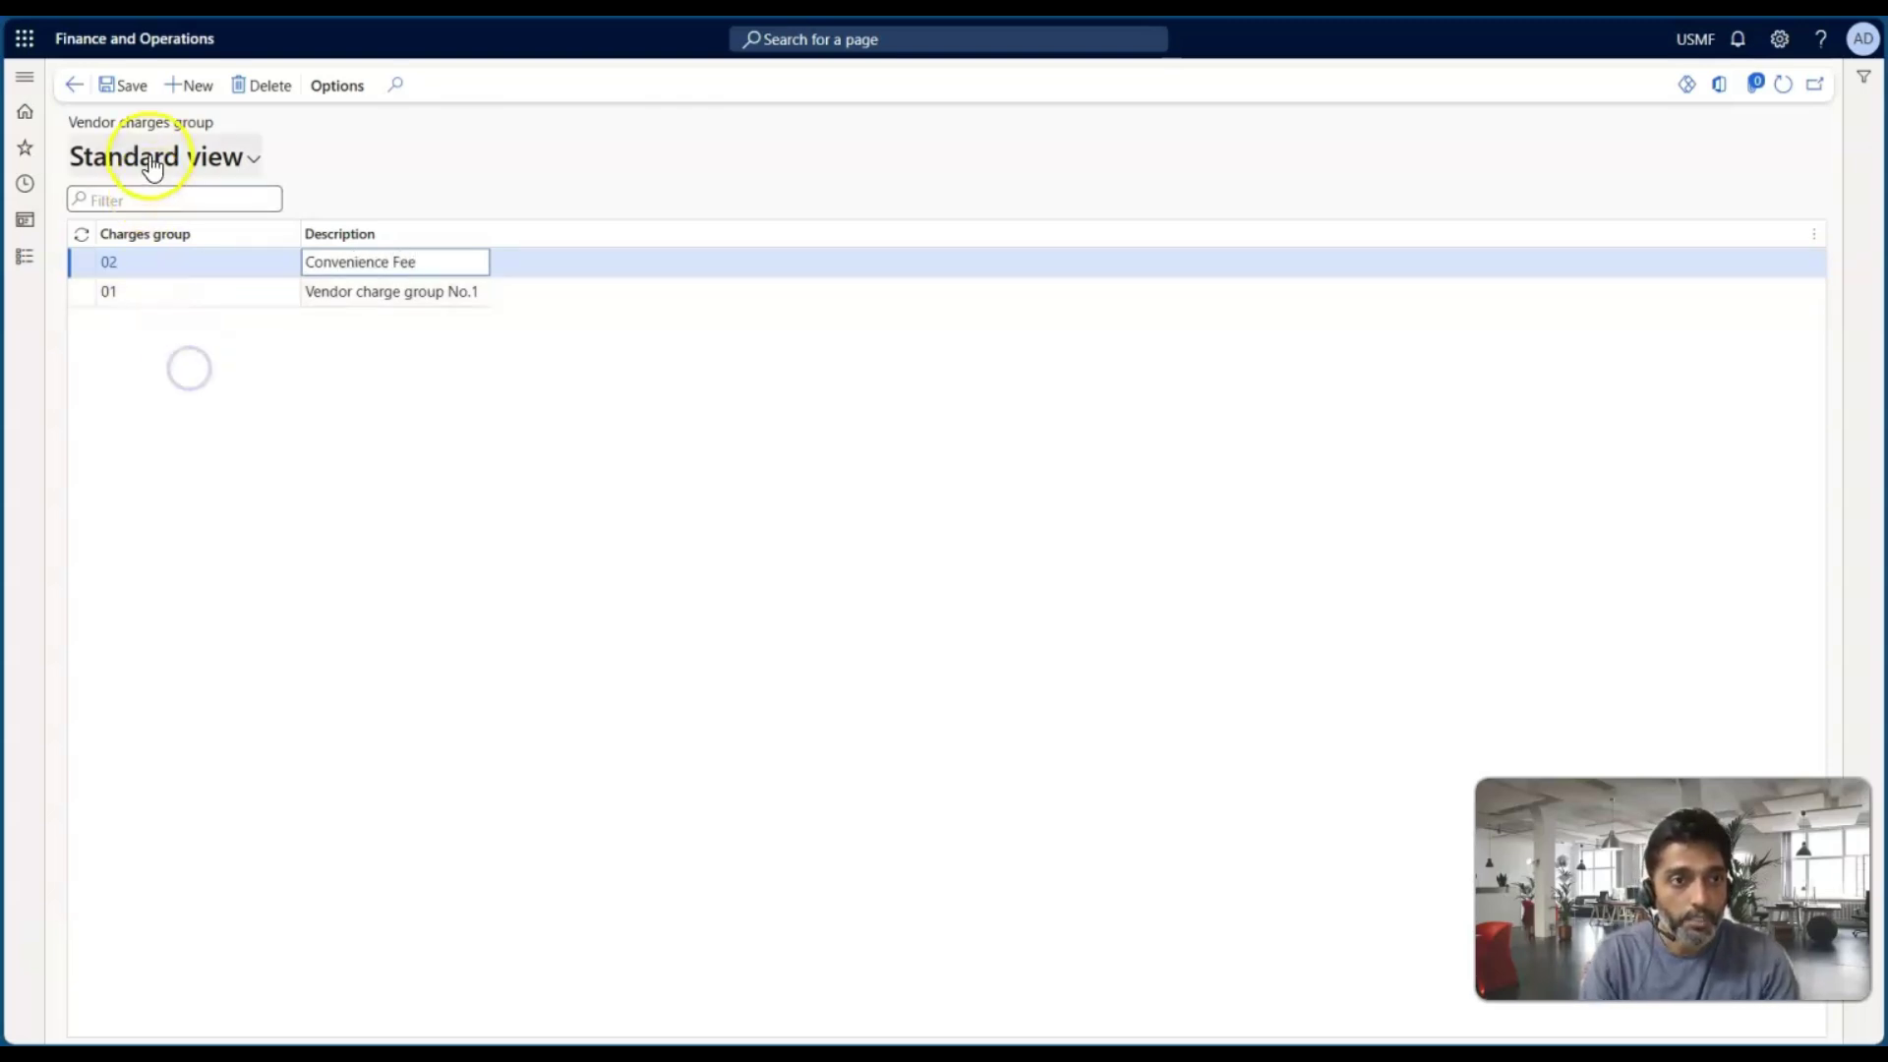
left_click(120, 87)
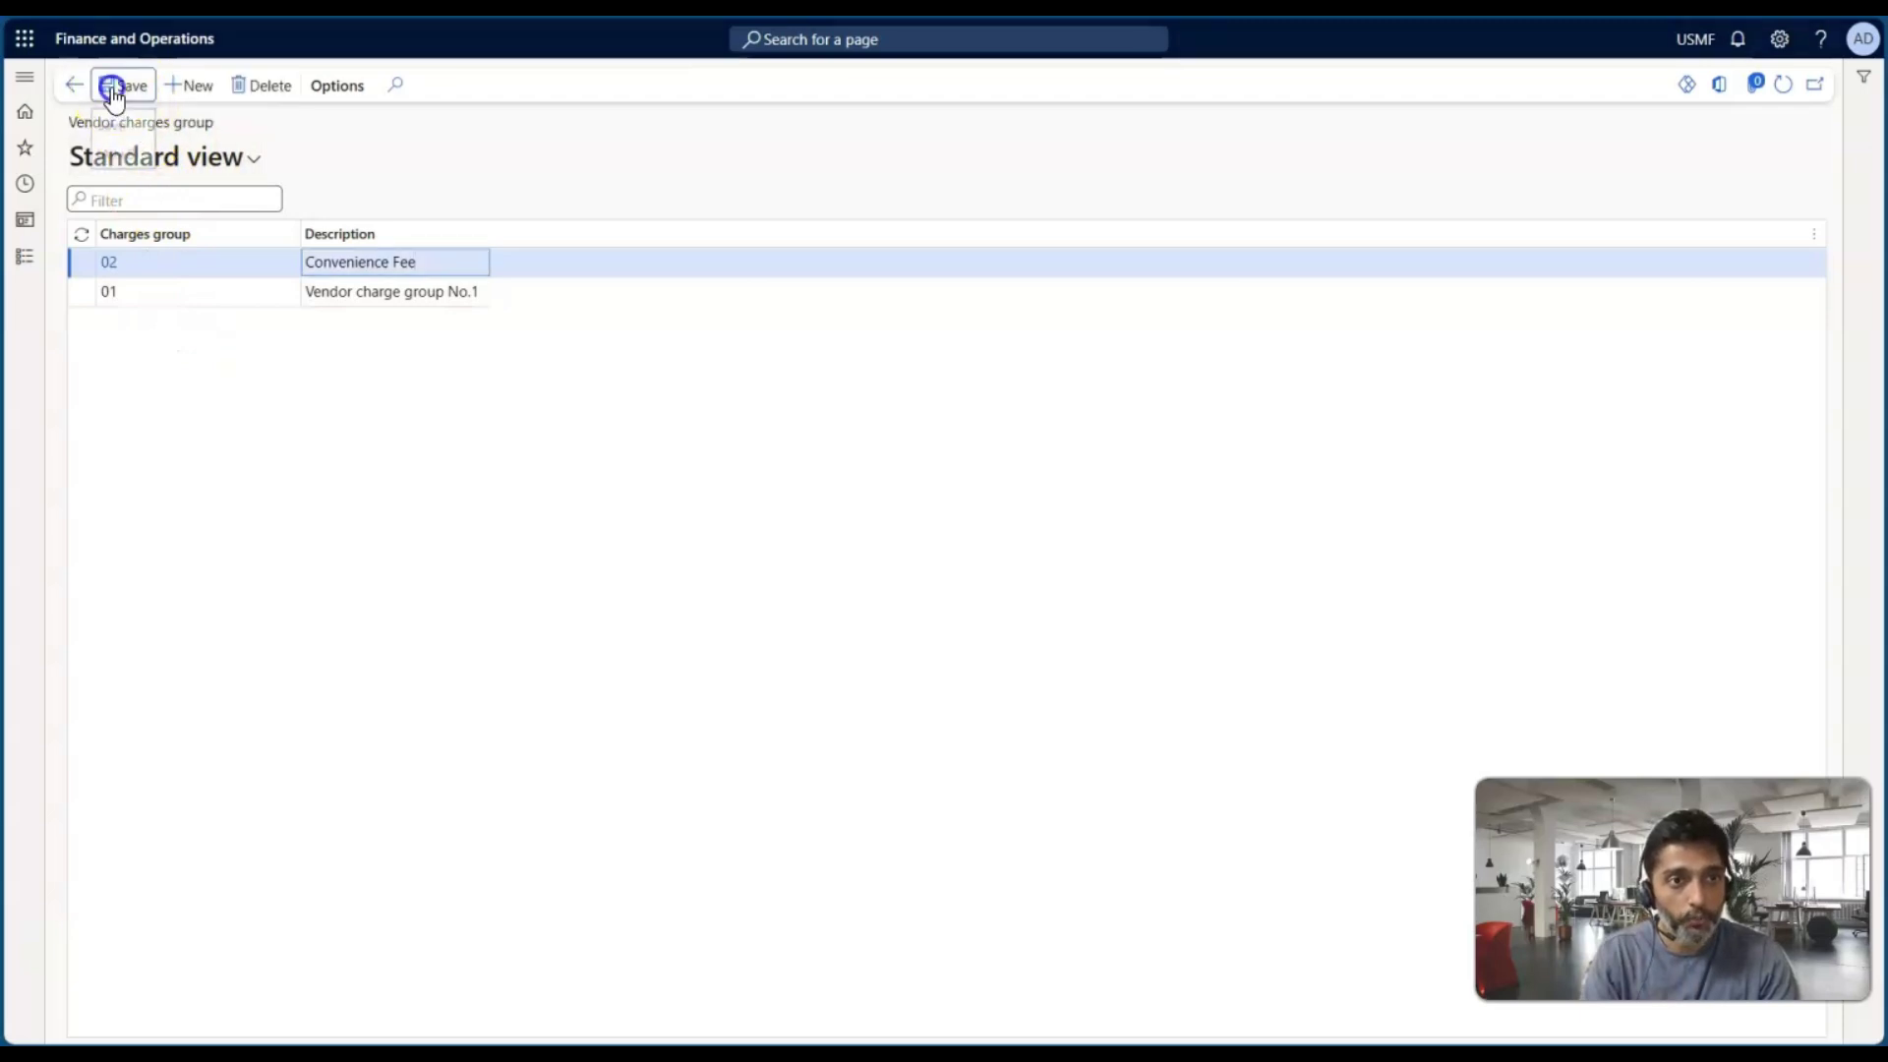
Step: Create and save an item charge group 02 with the description "Item Charge group no.2", and return to the home page
left_click(24, 261)
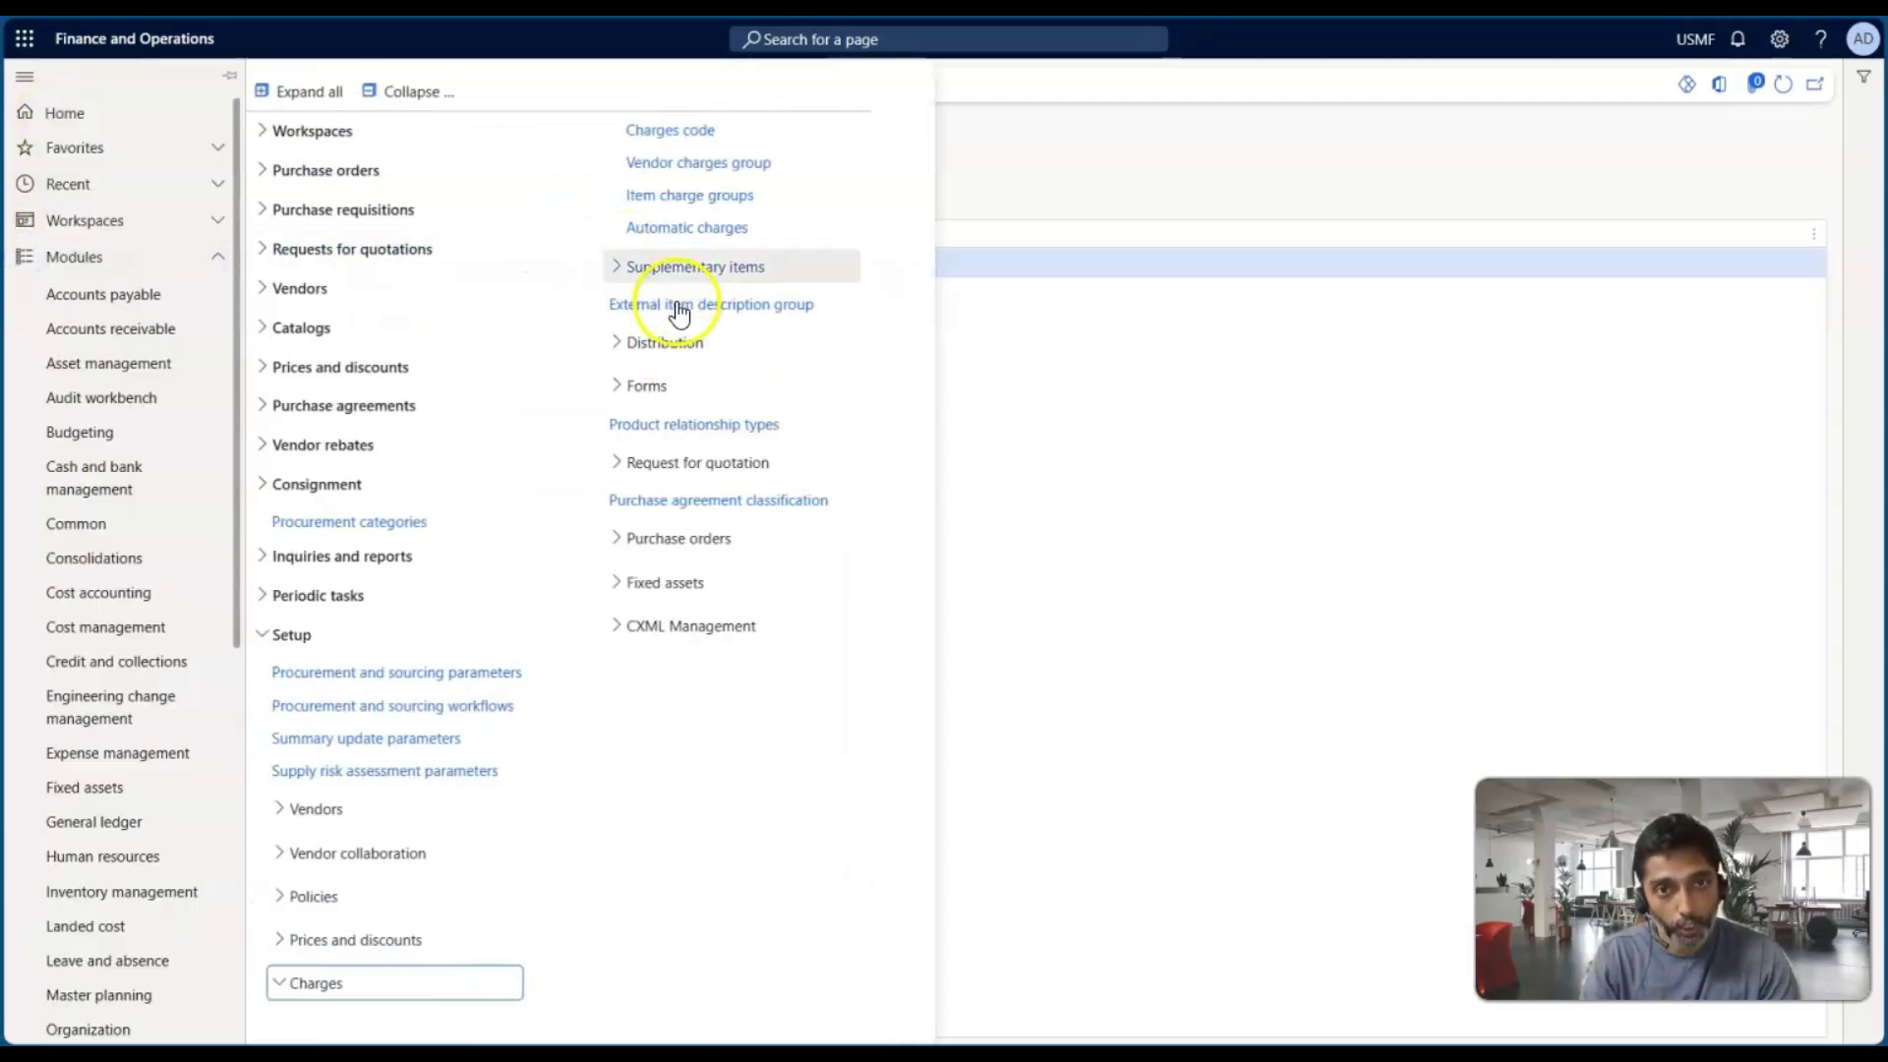
left_click(686, 196)
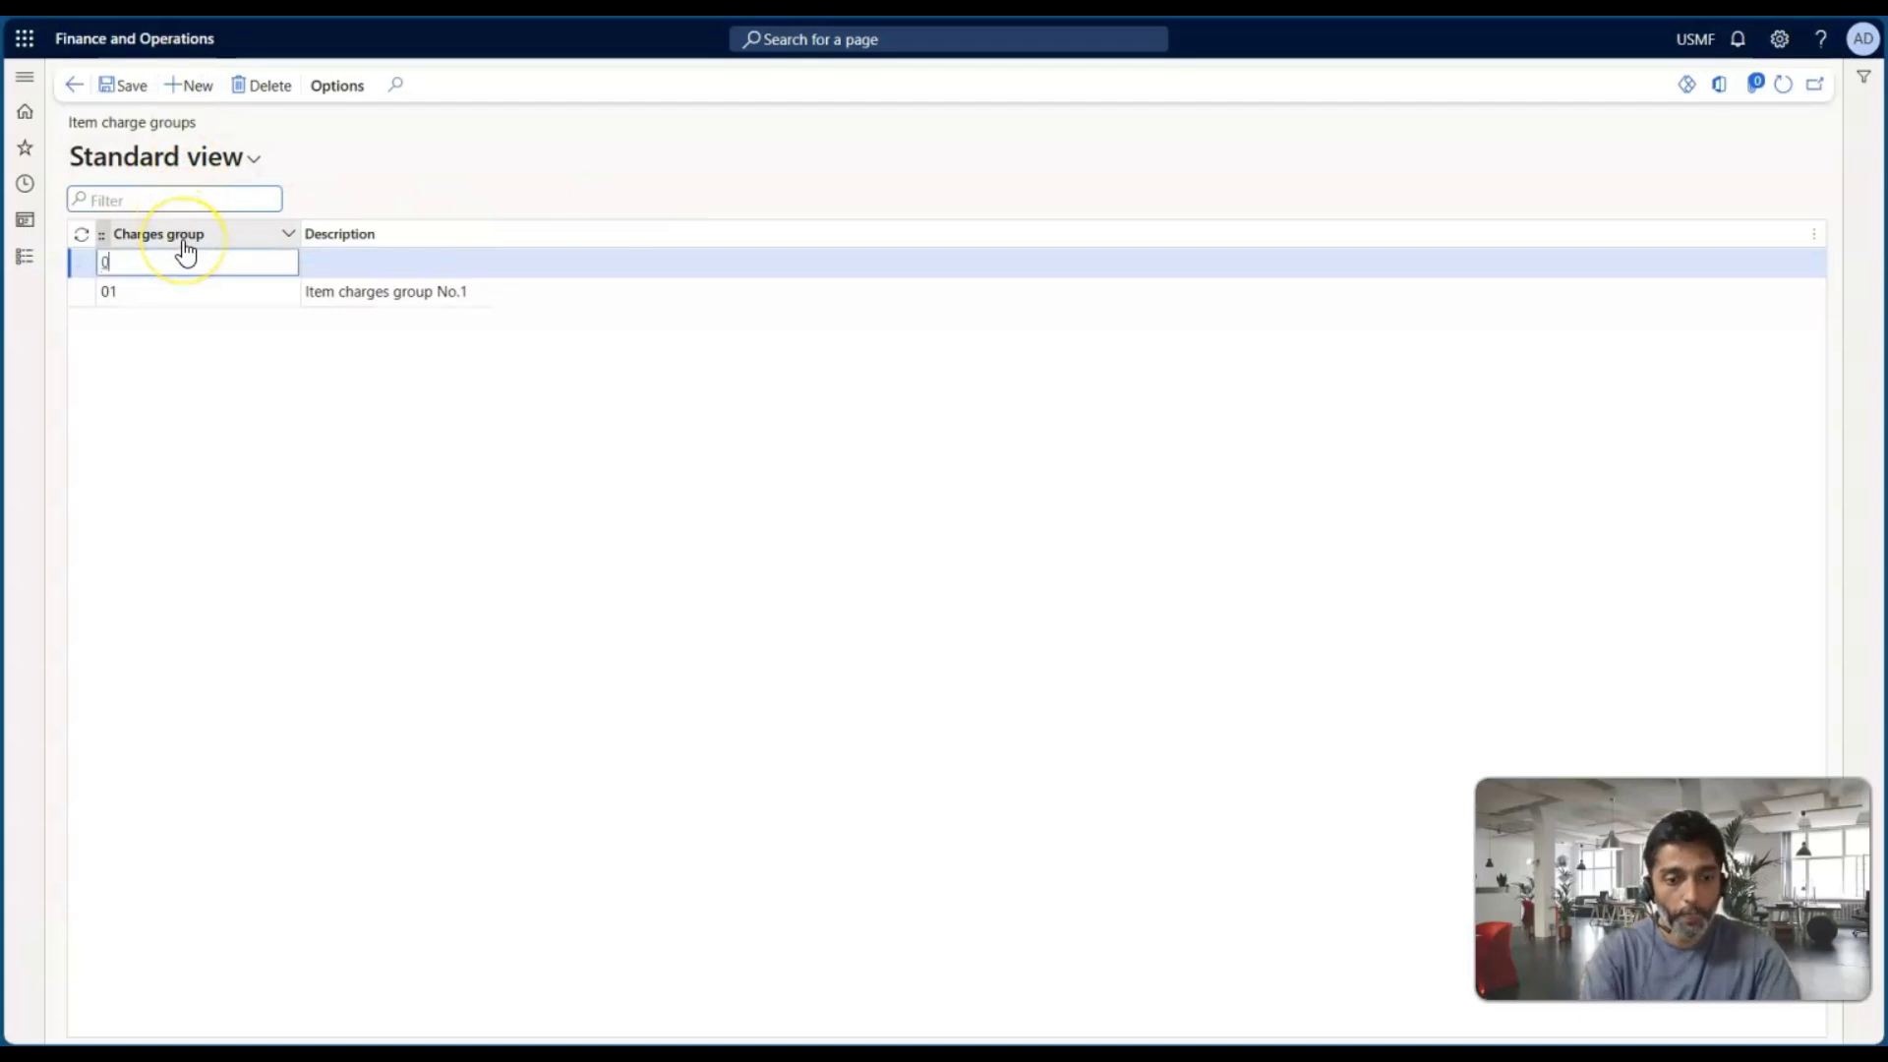
key("Tab")
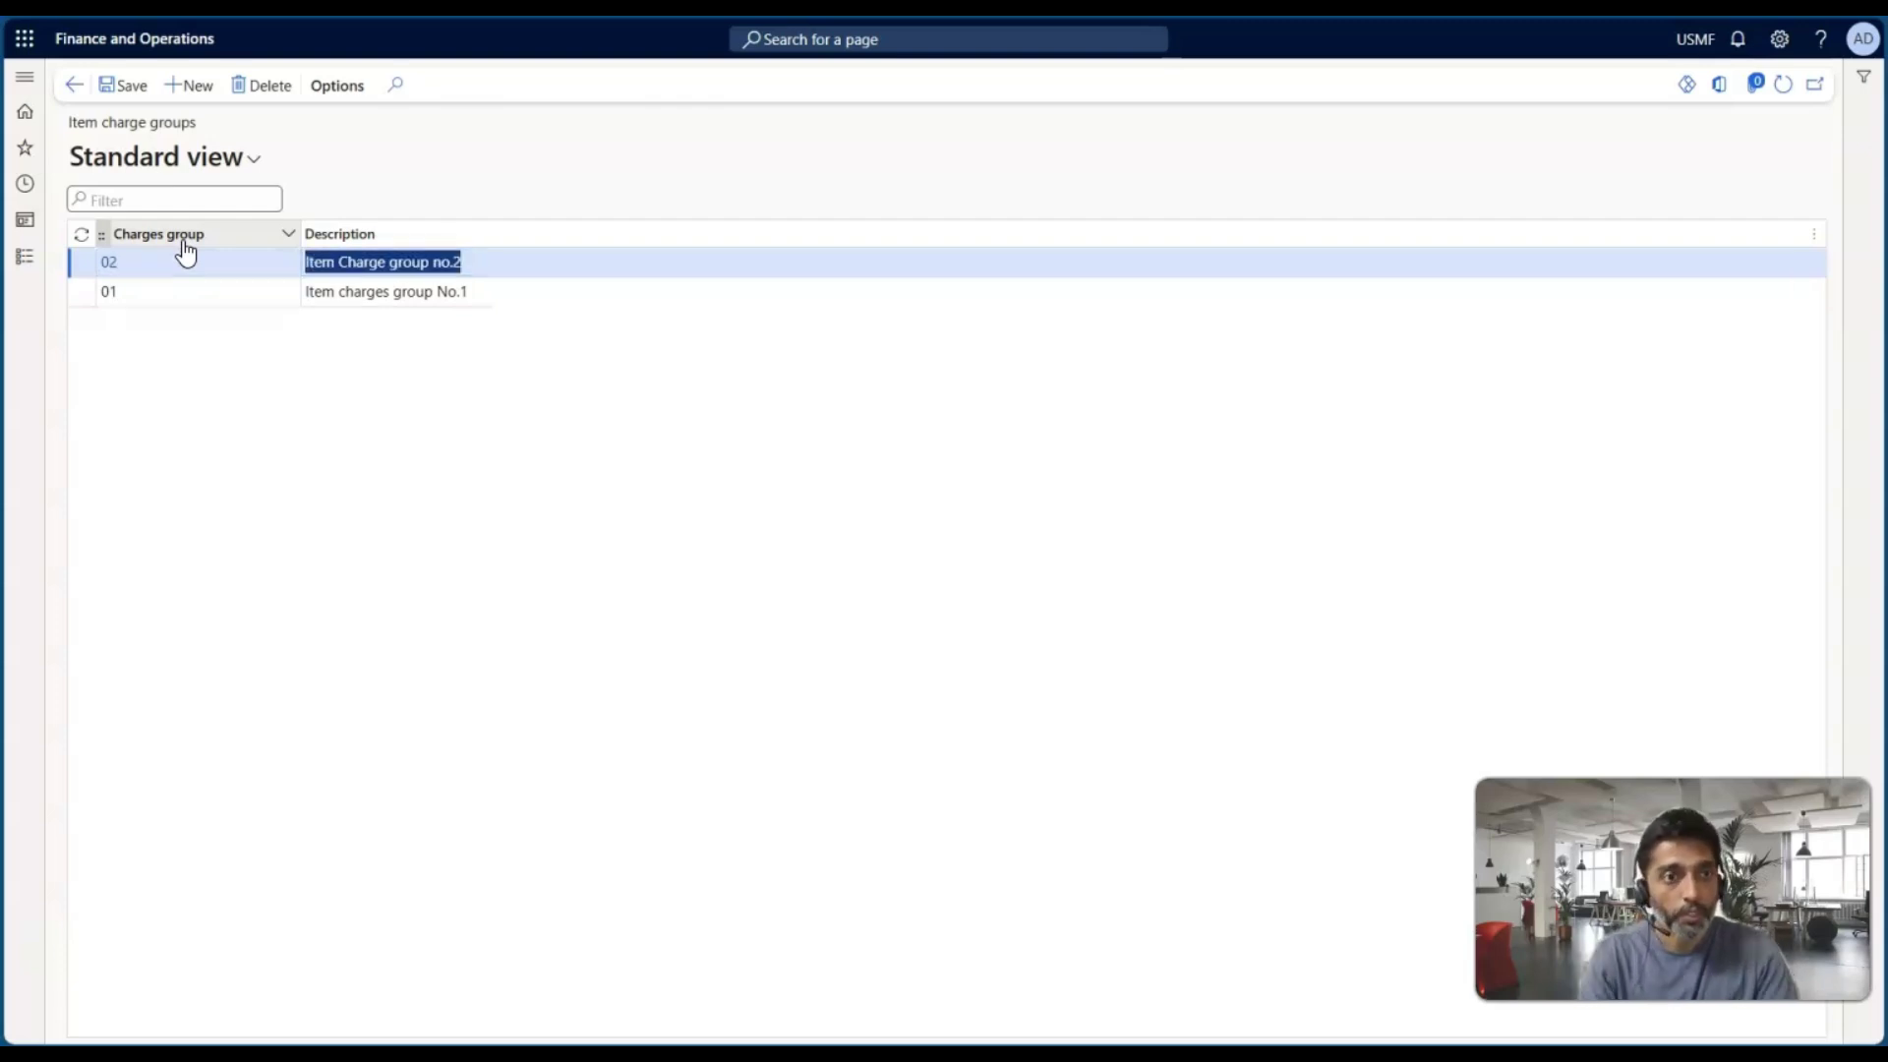
left_click(128, 86)
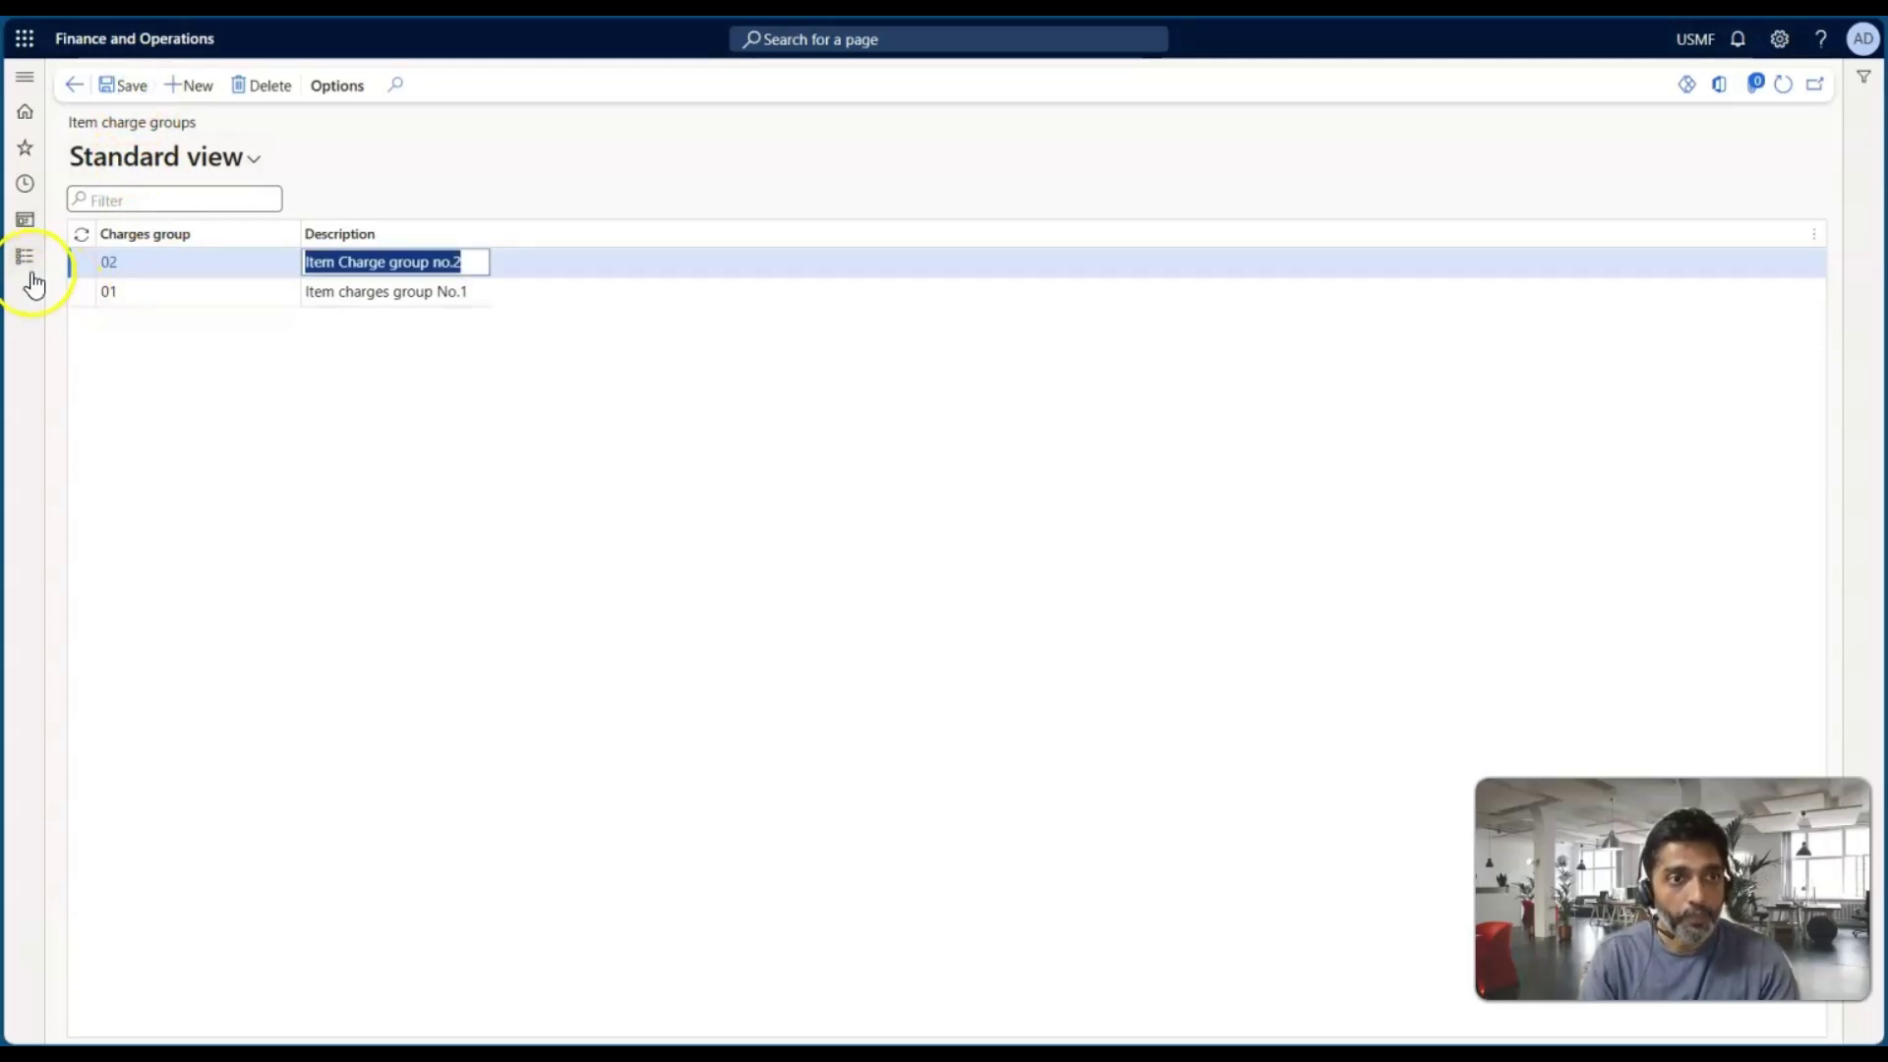
left_click(76, 84)
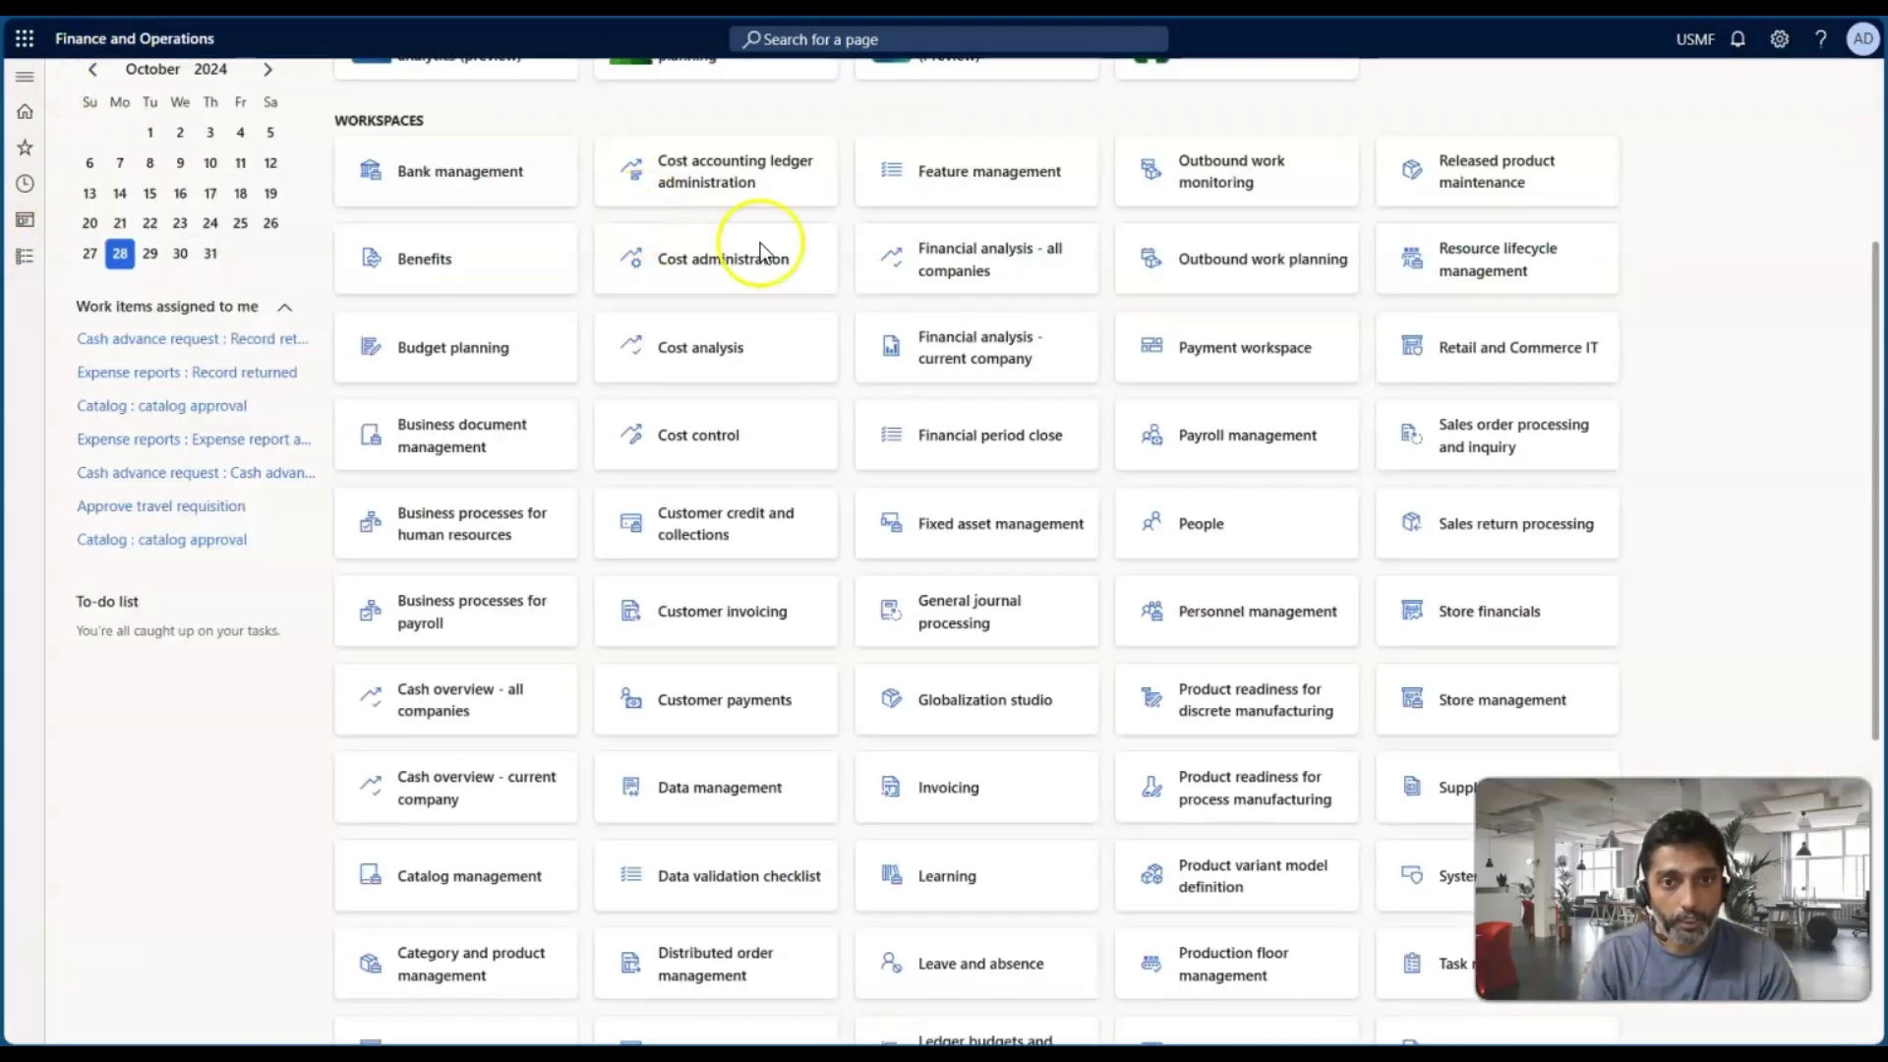
Step: Open the Acme Office Supplies vendor record from the list of all vendors in Procurement and sourcing
left_click(24, 255)
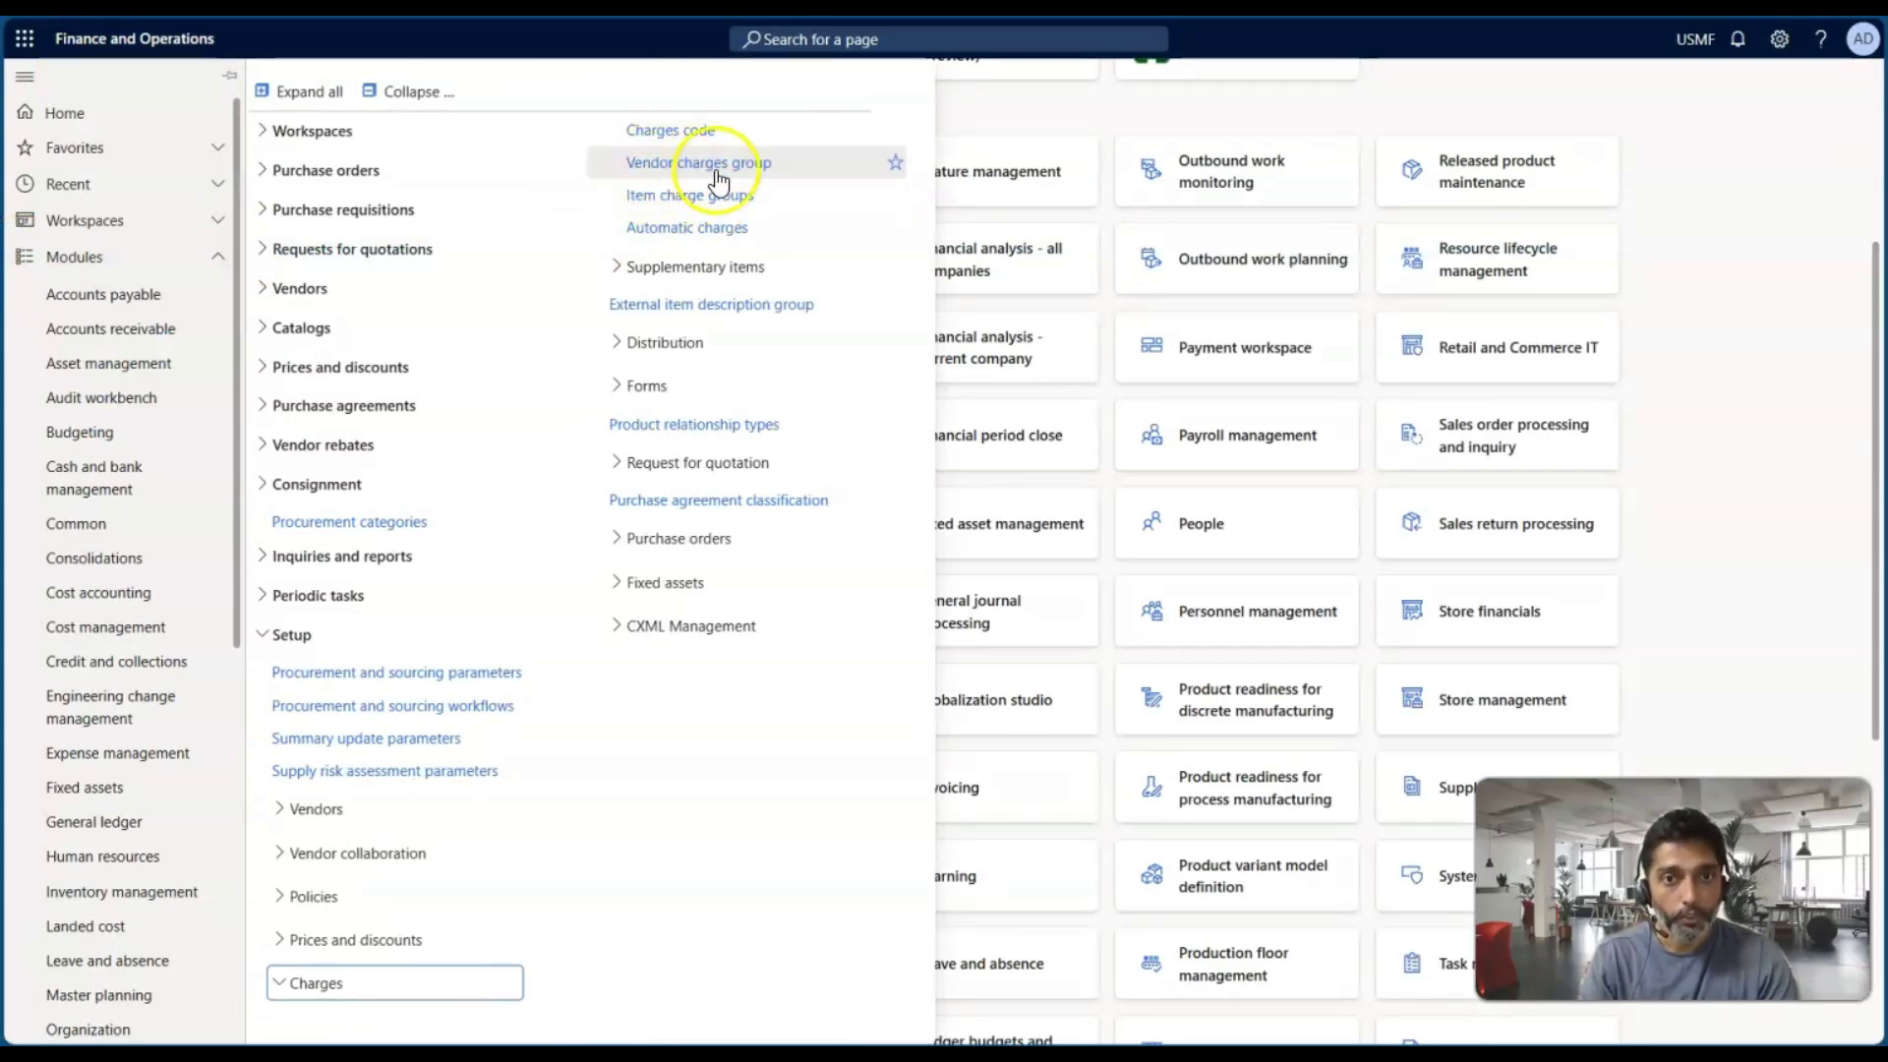
left_click(293, 290)
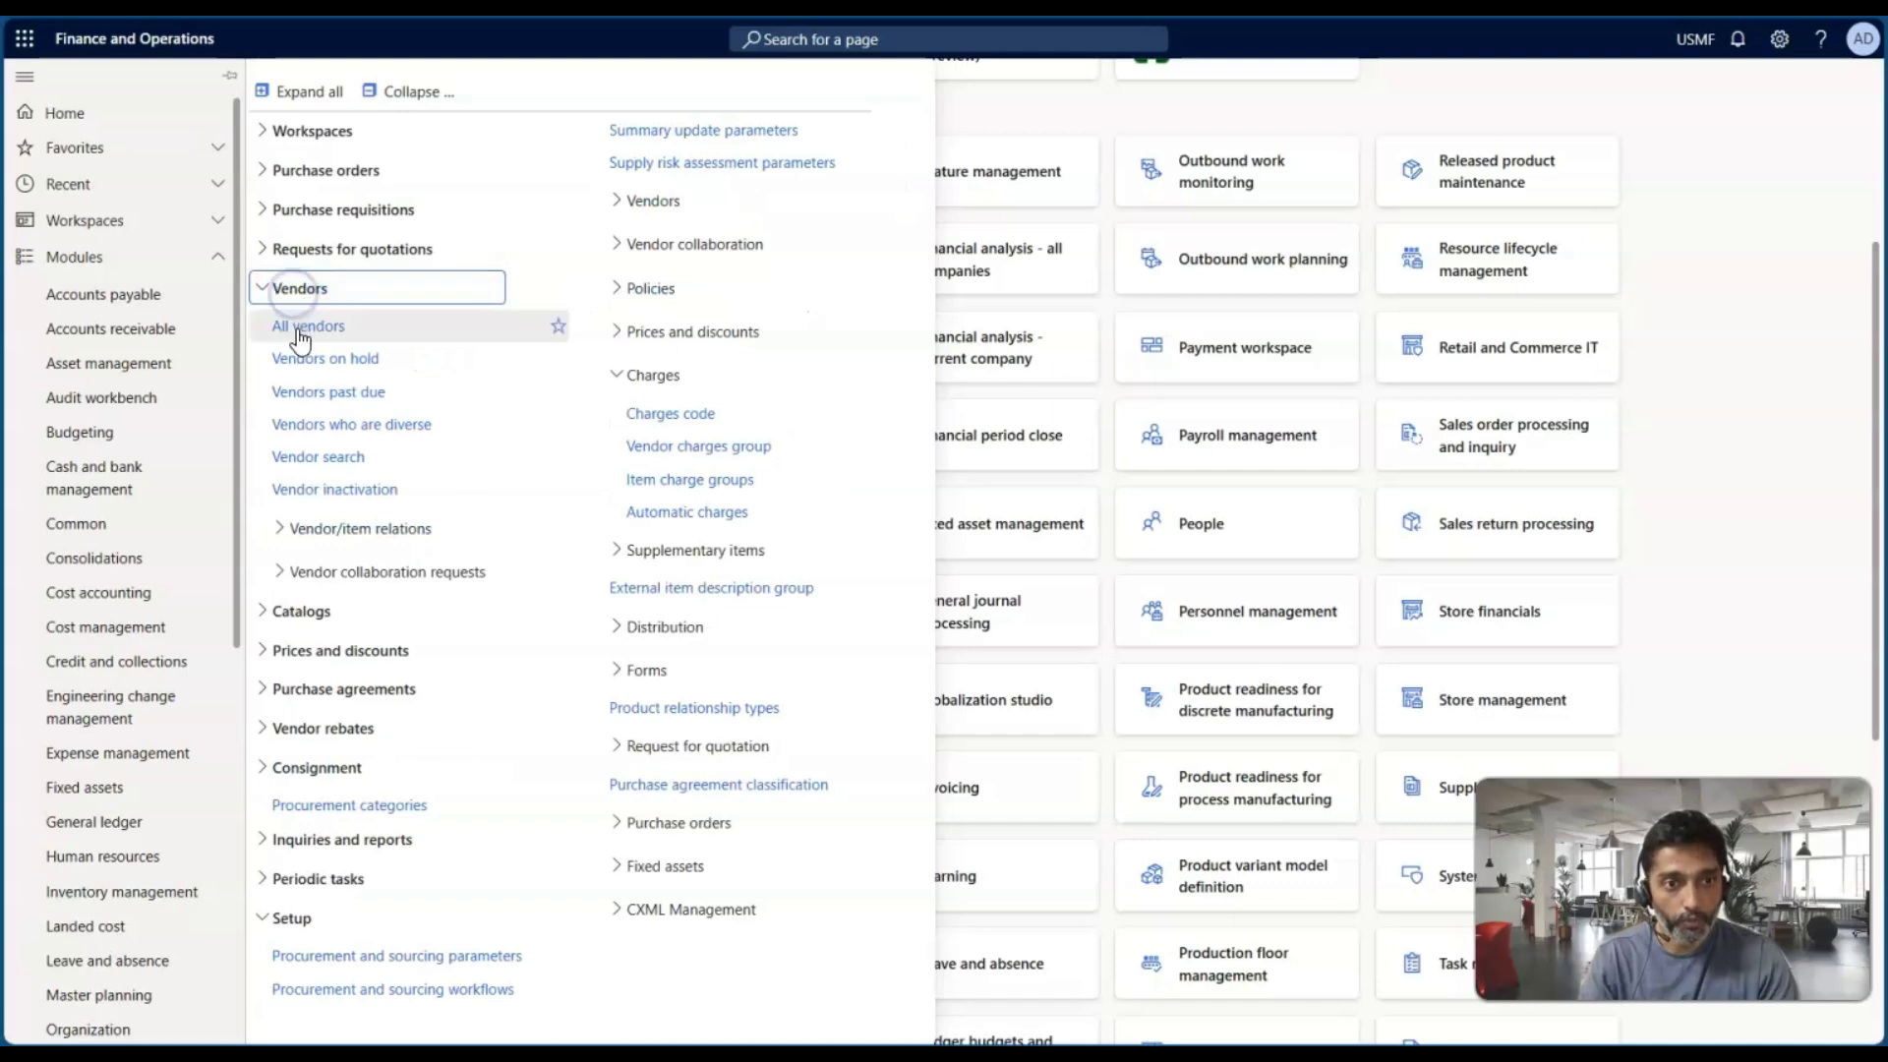
left_click(300, 326)
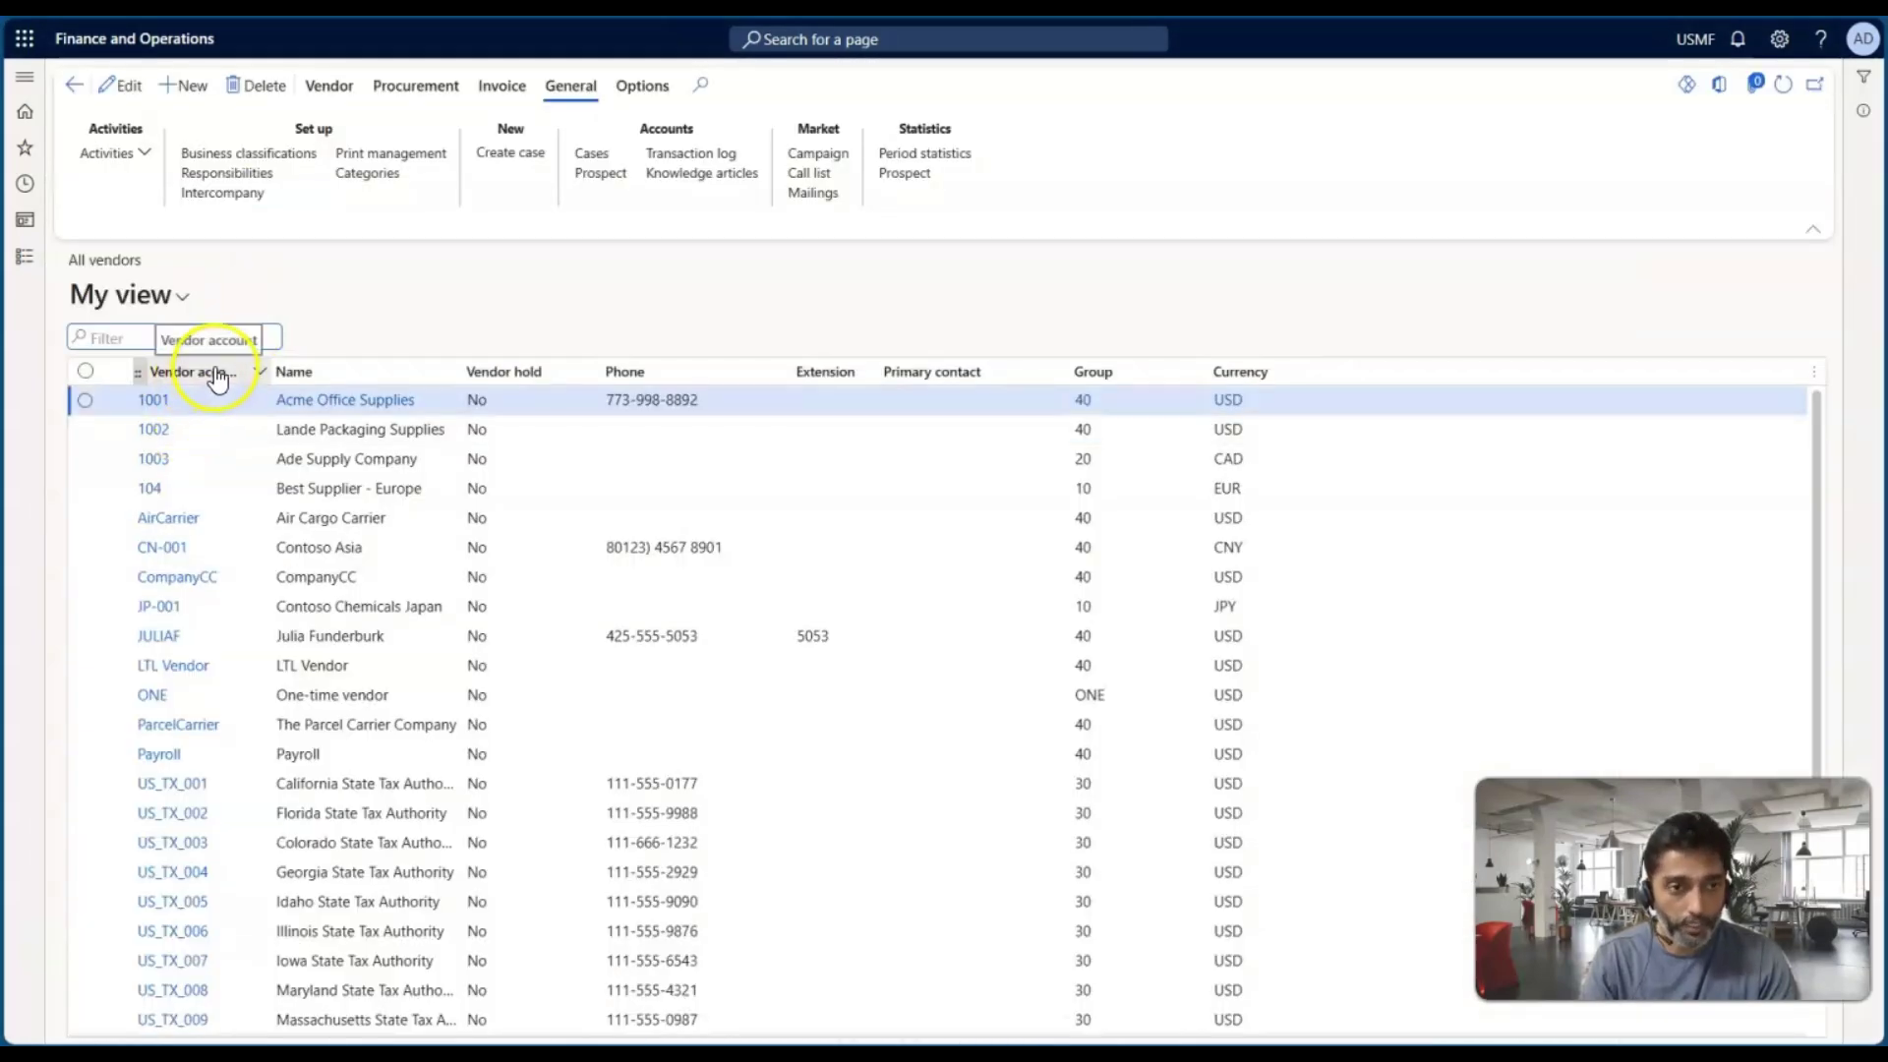
left_click(150, 400)
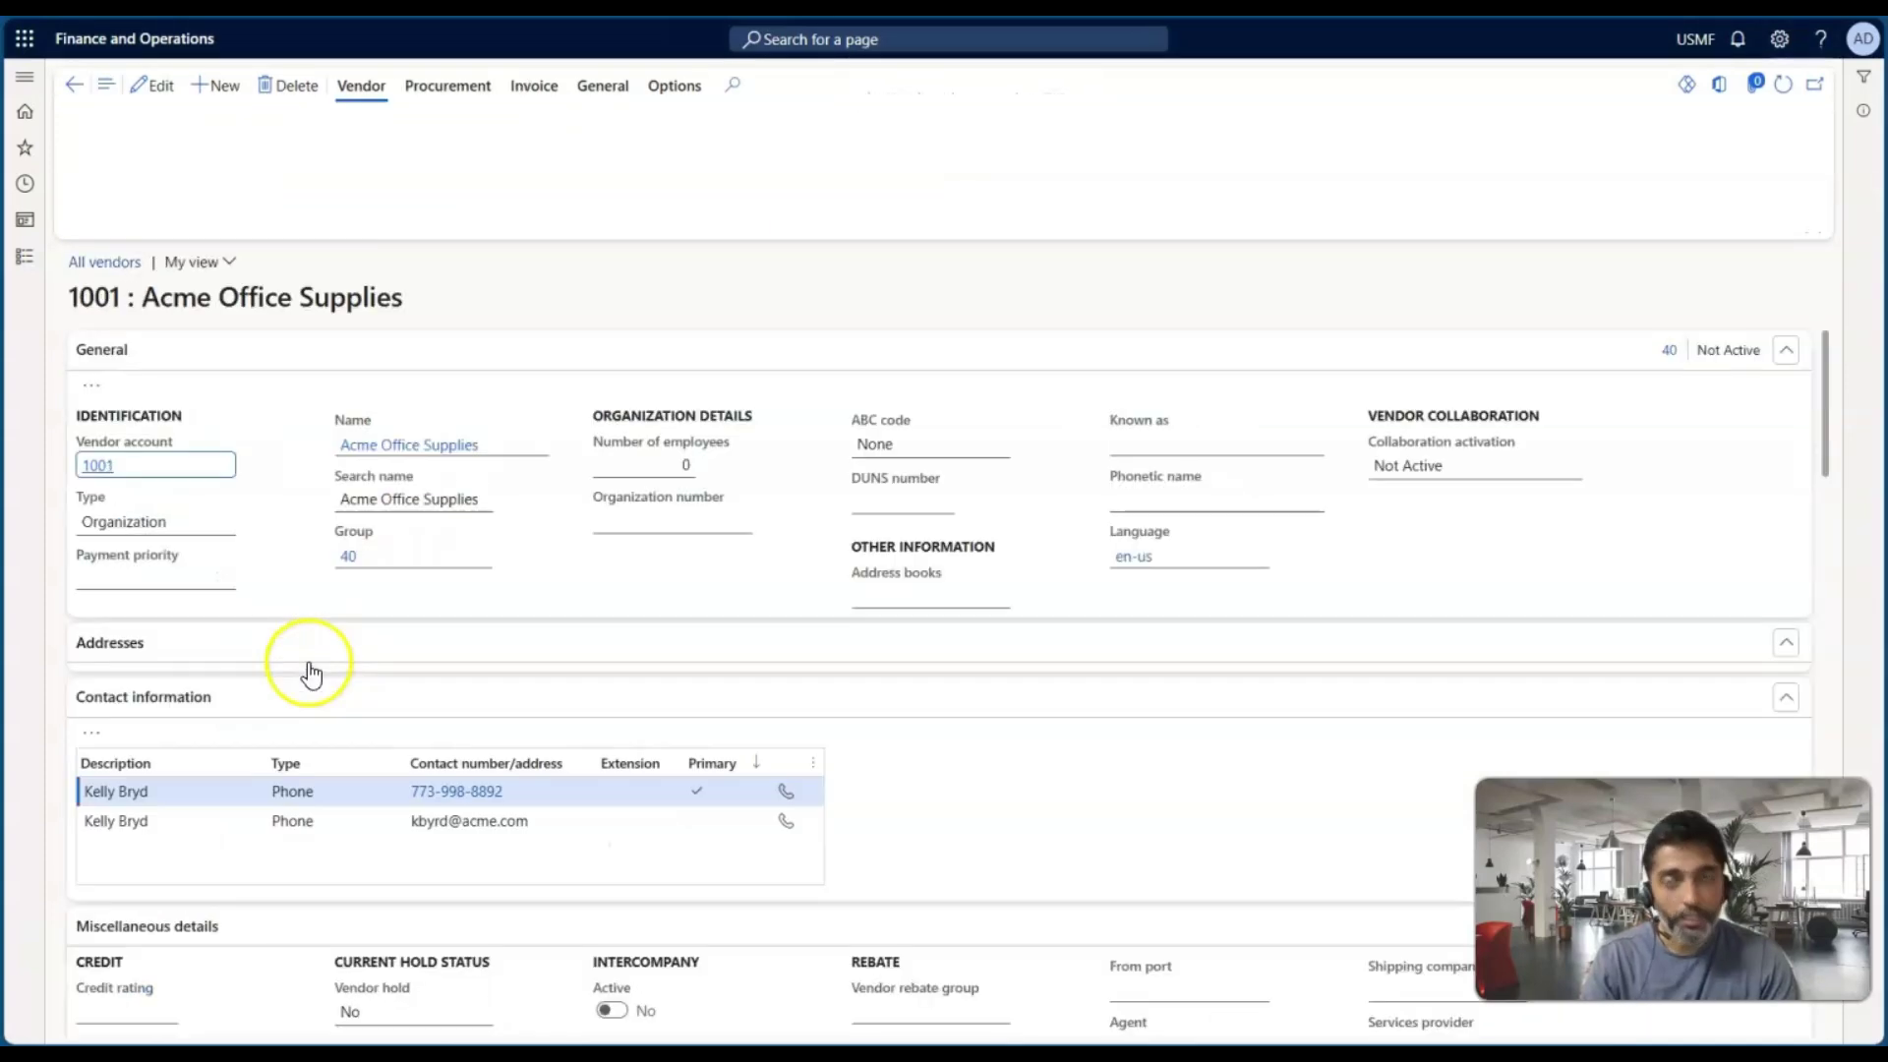
Step: Review the charges groups available in the vendor's purchase order defaults without assigning one
scroll(301, 534, "down", 12)
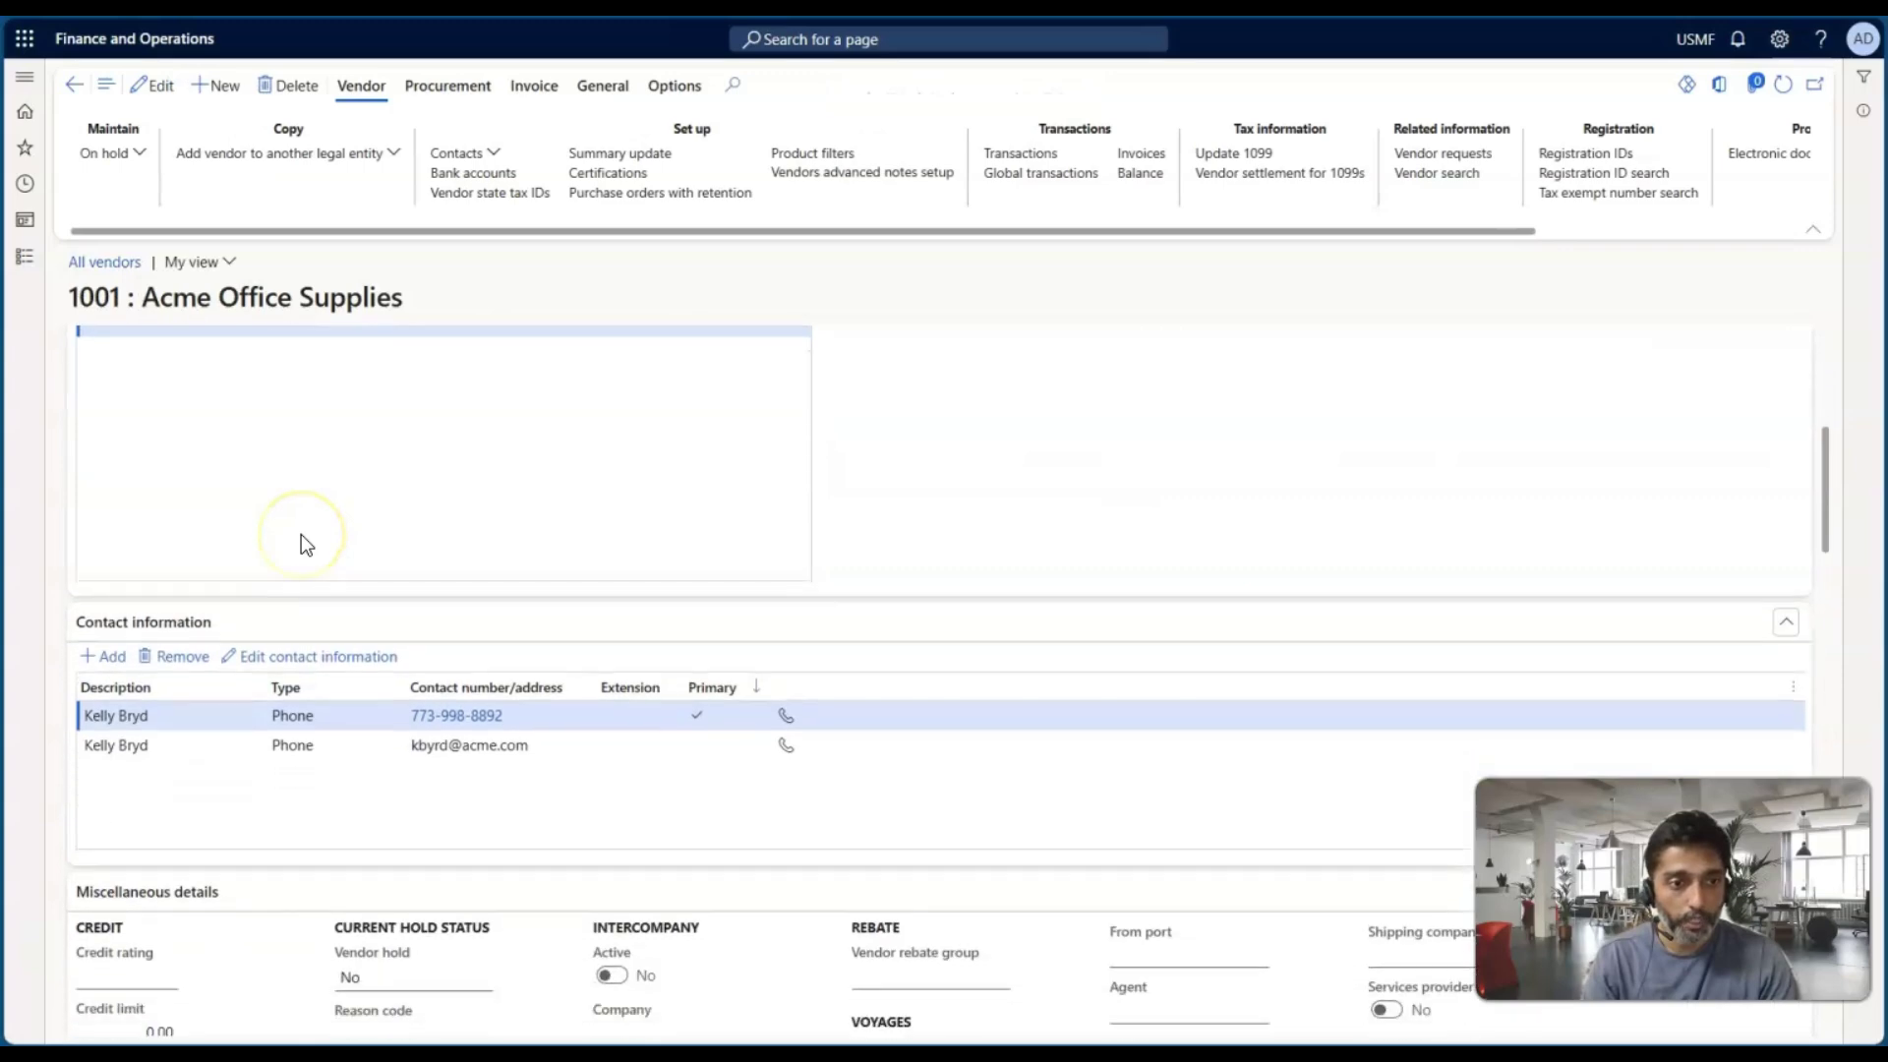
scroll(300, 534, "down", 10)
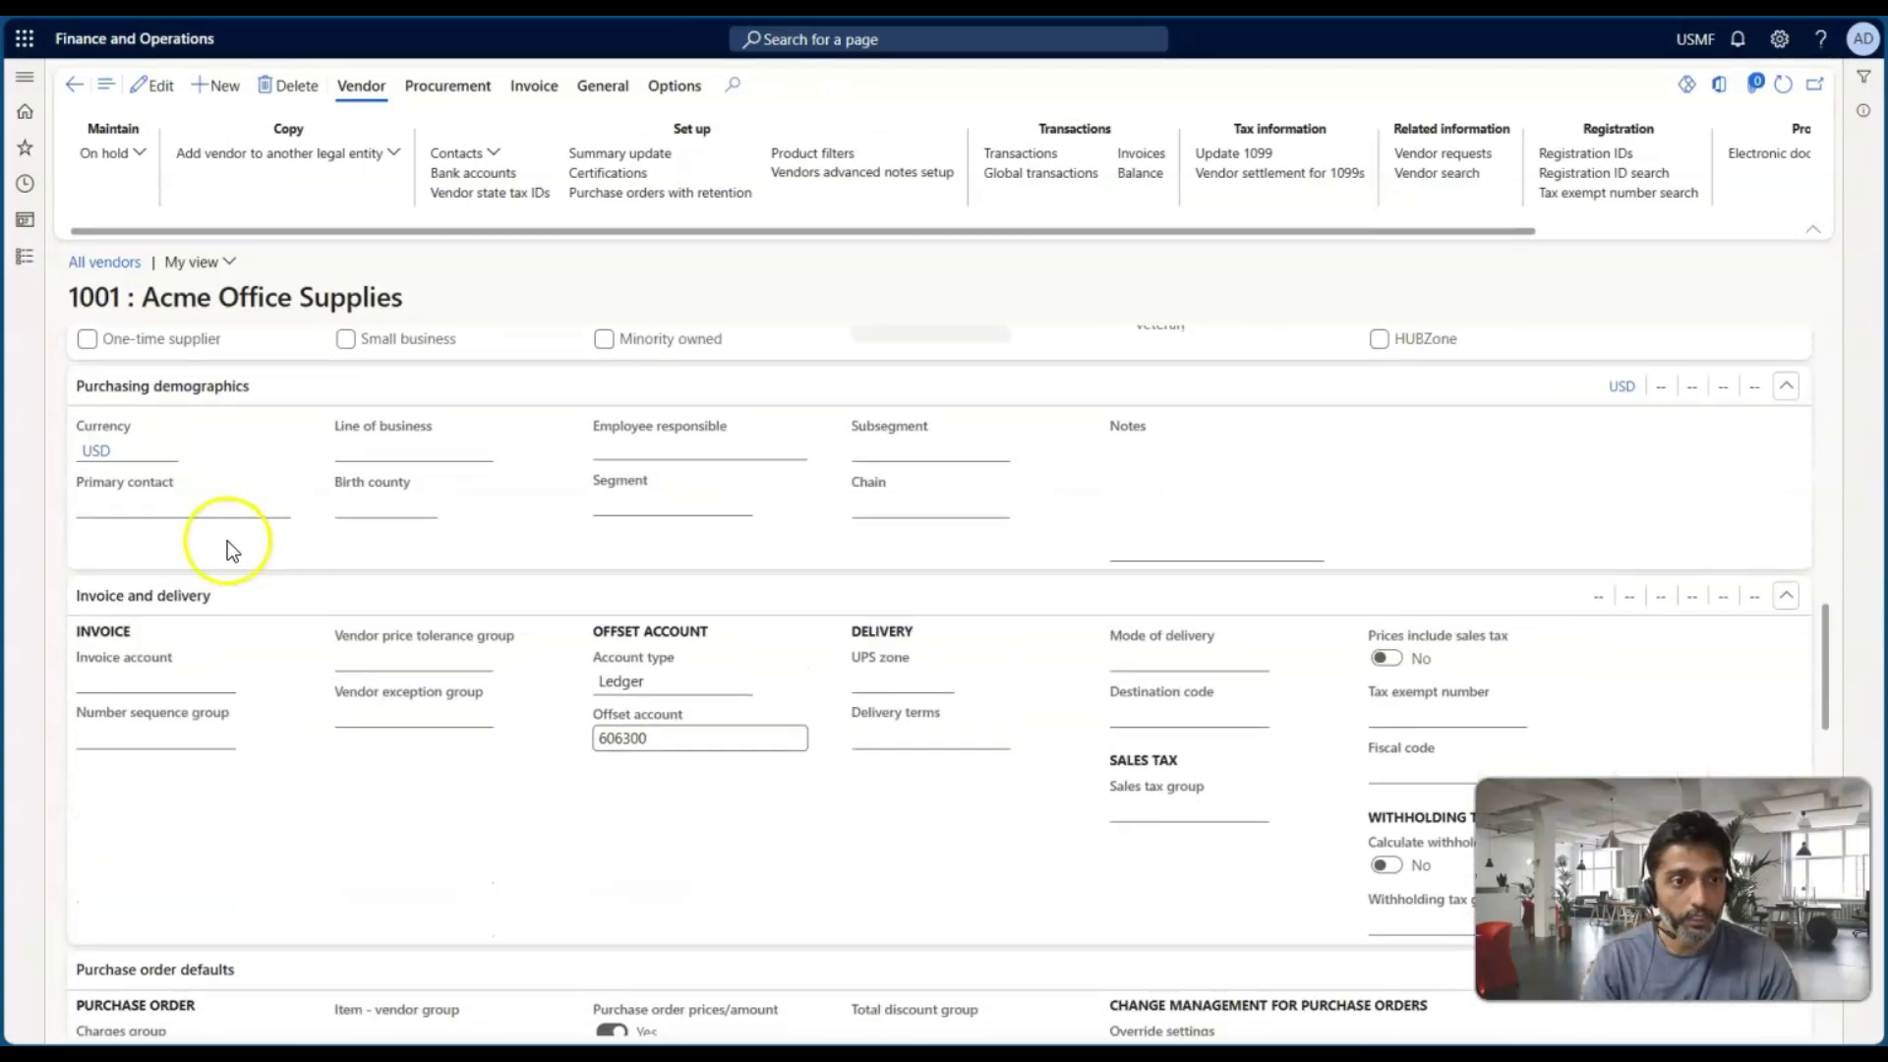
left_click(222, 481)
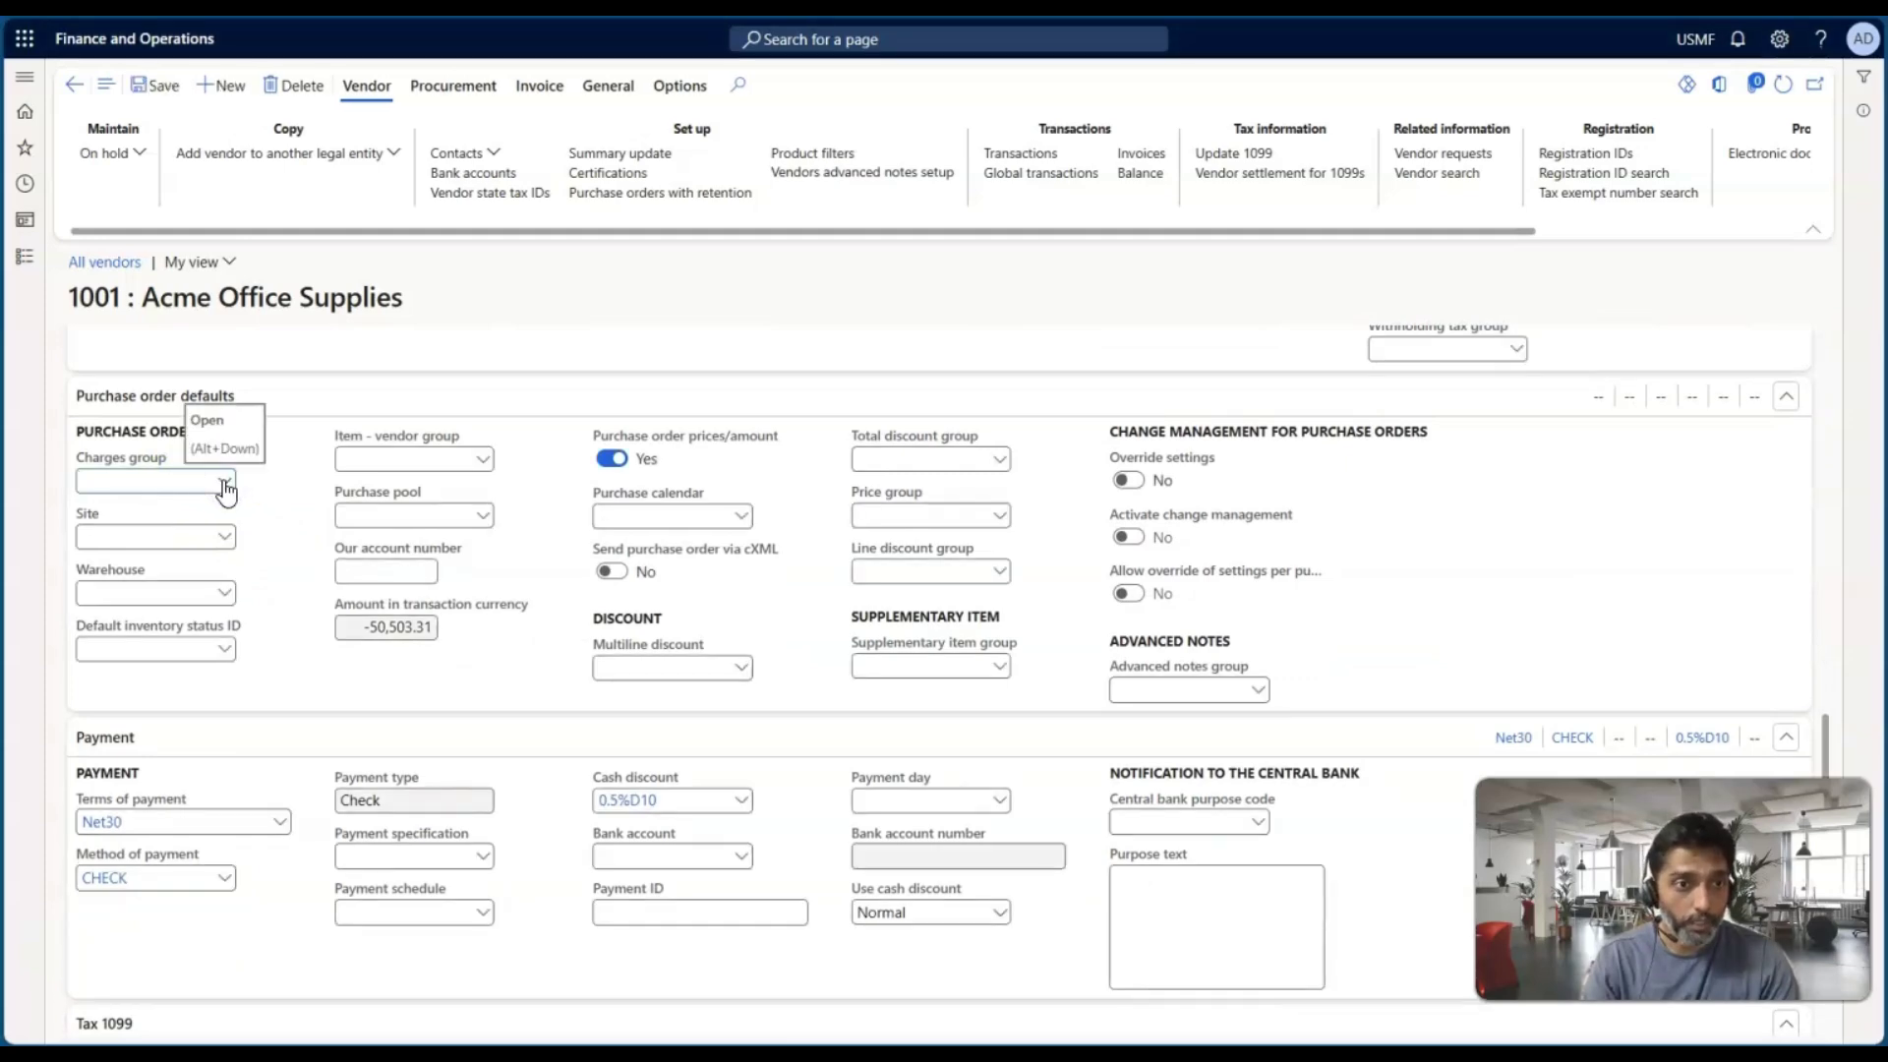
left_click(175, 476)
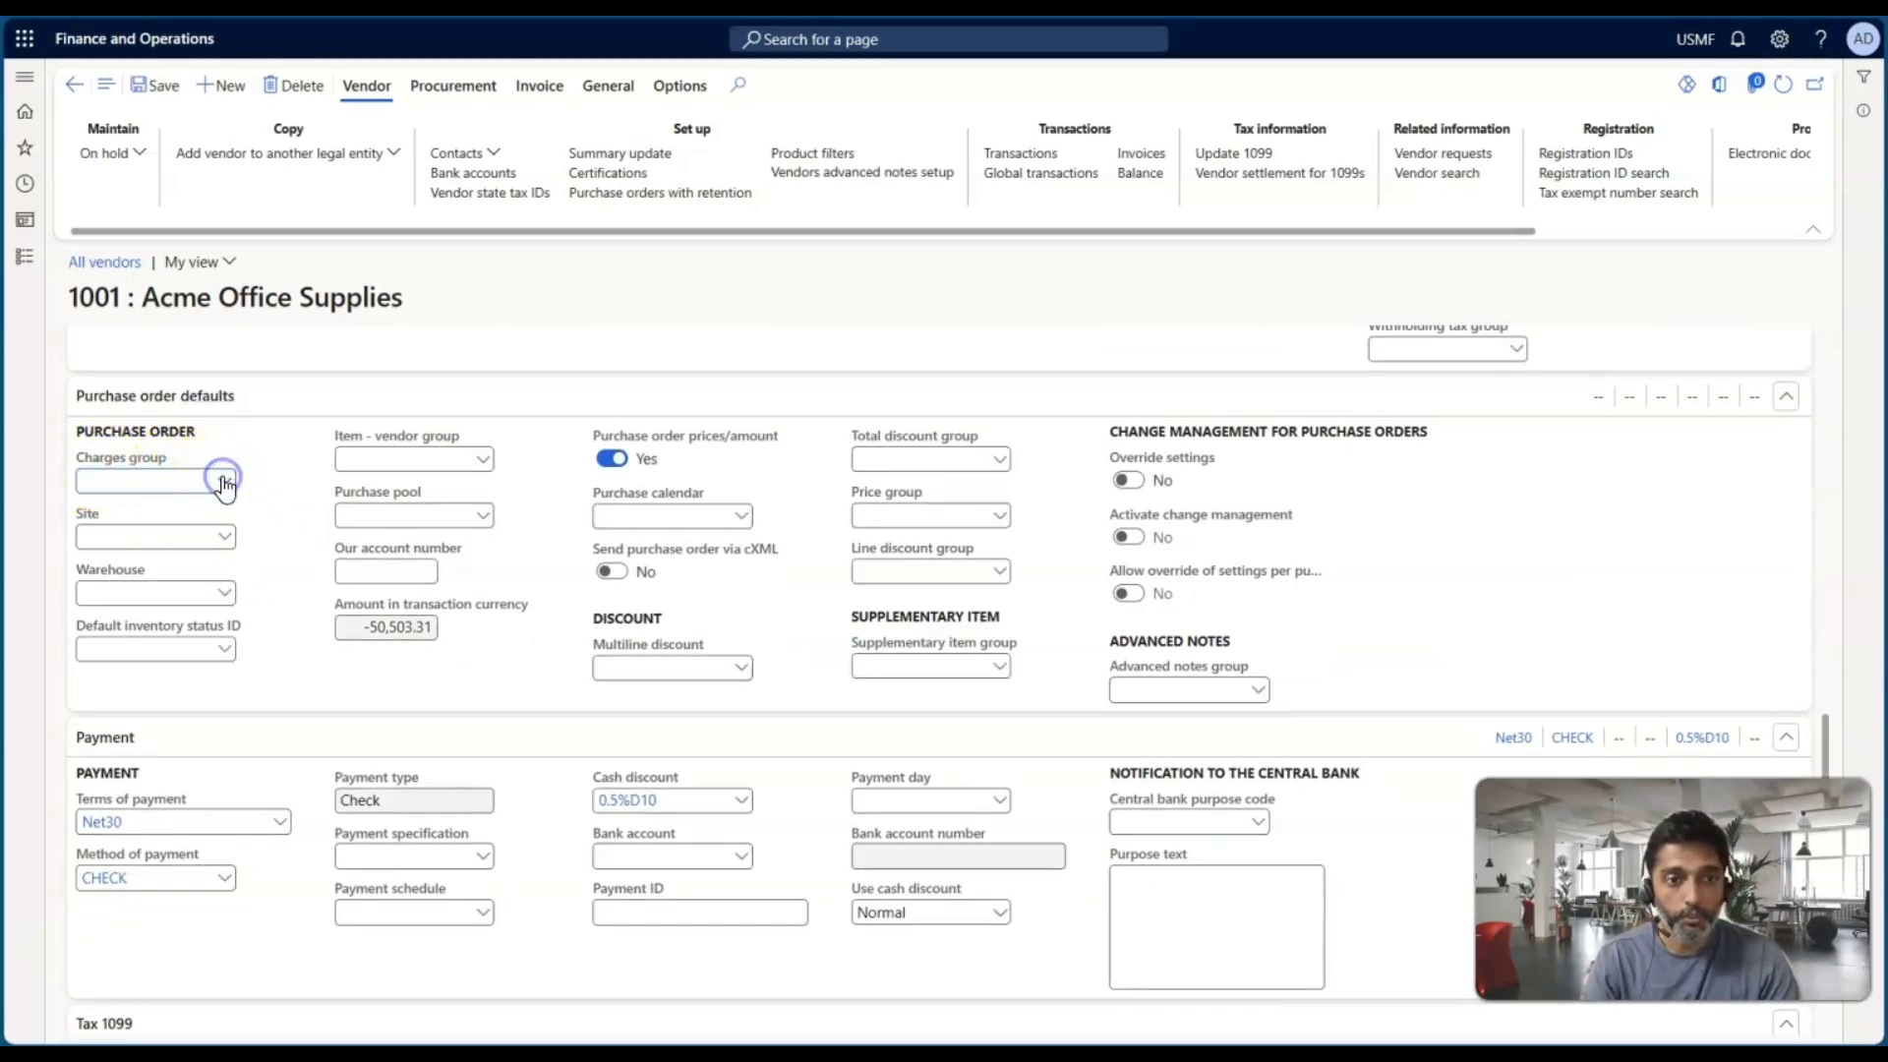
left_click(221, 479)
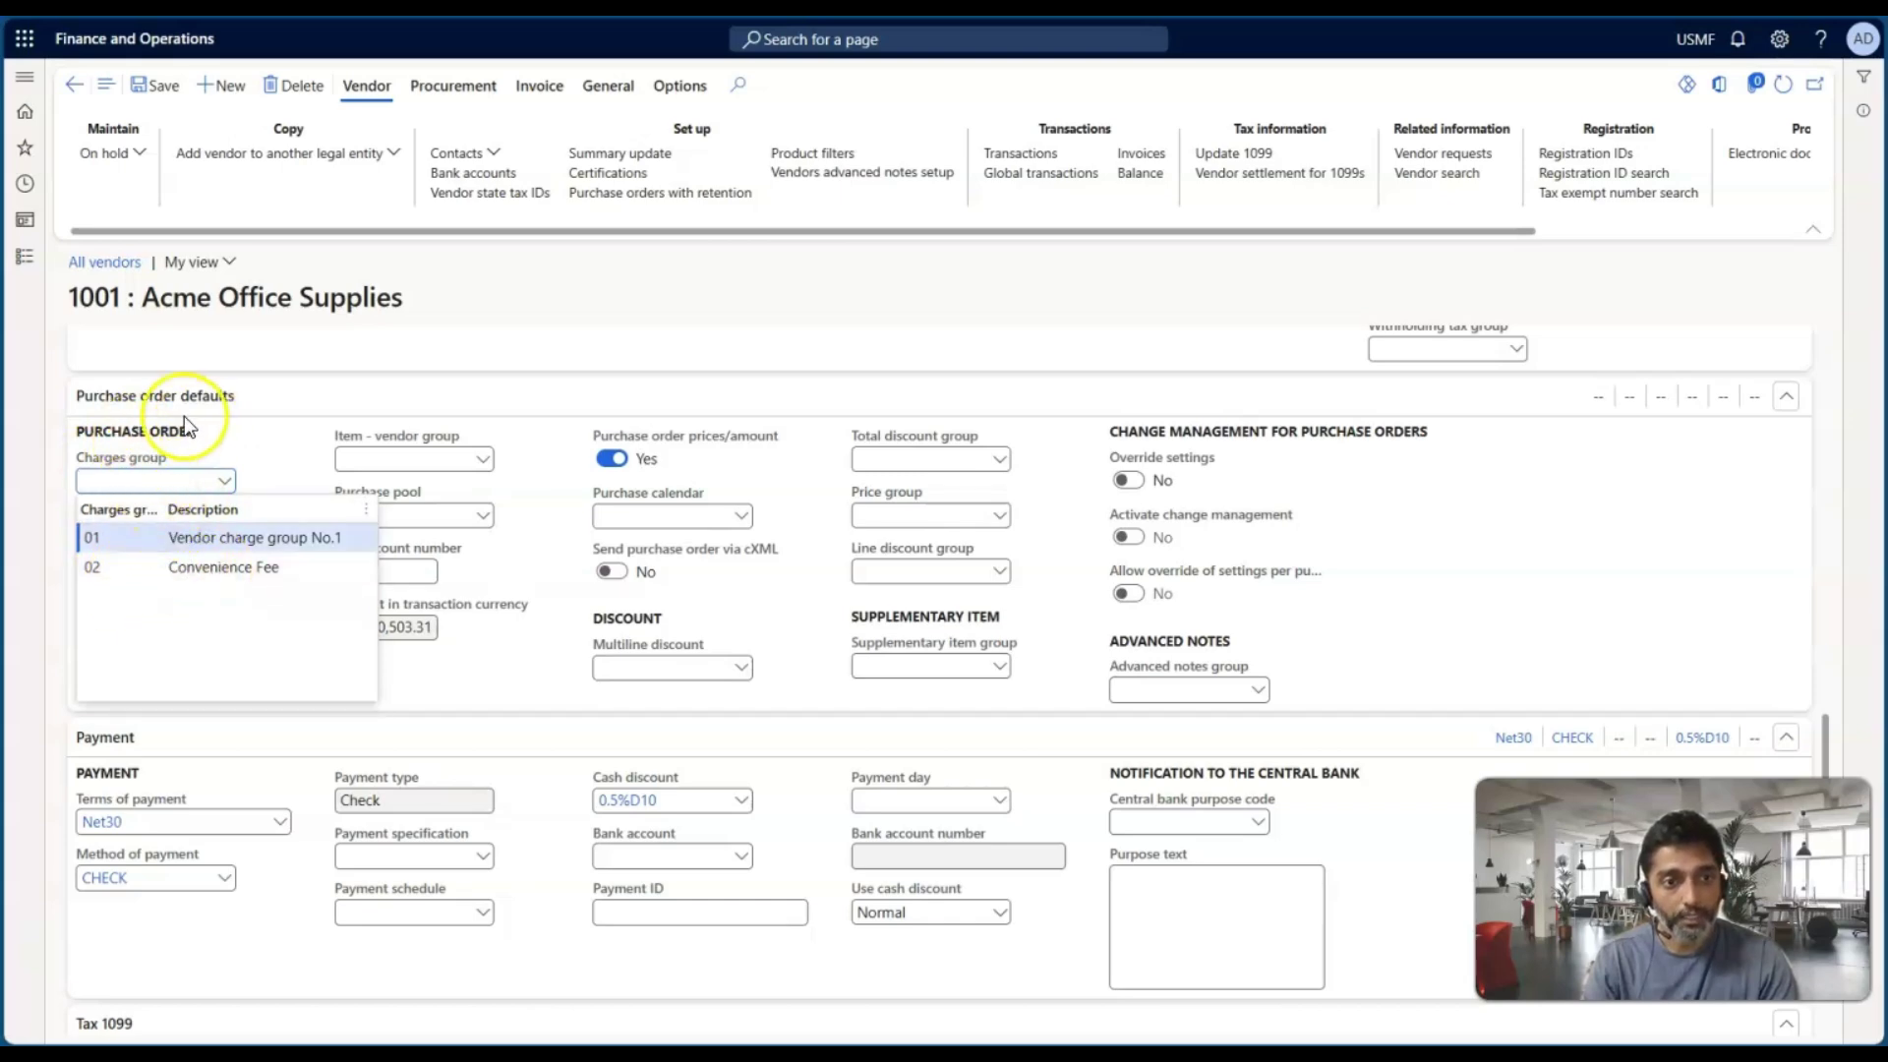
left_click(263, 468)
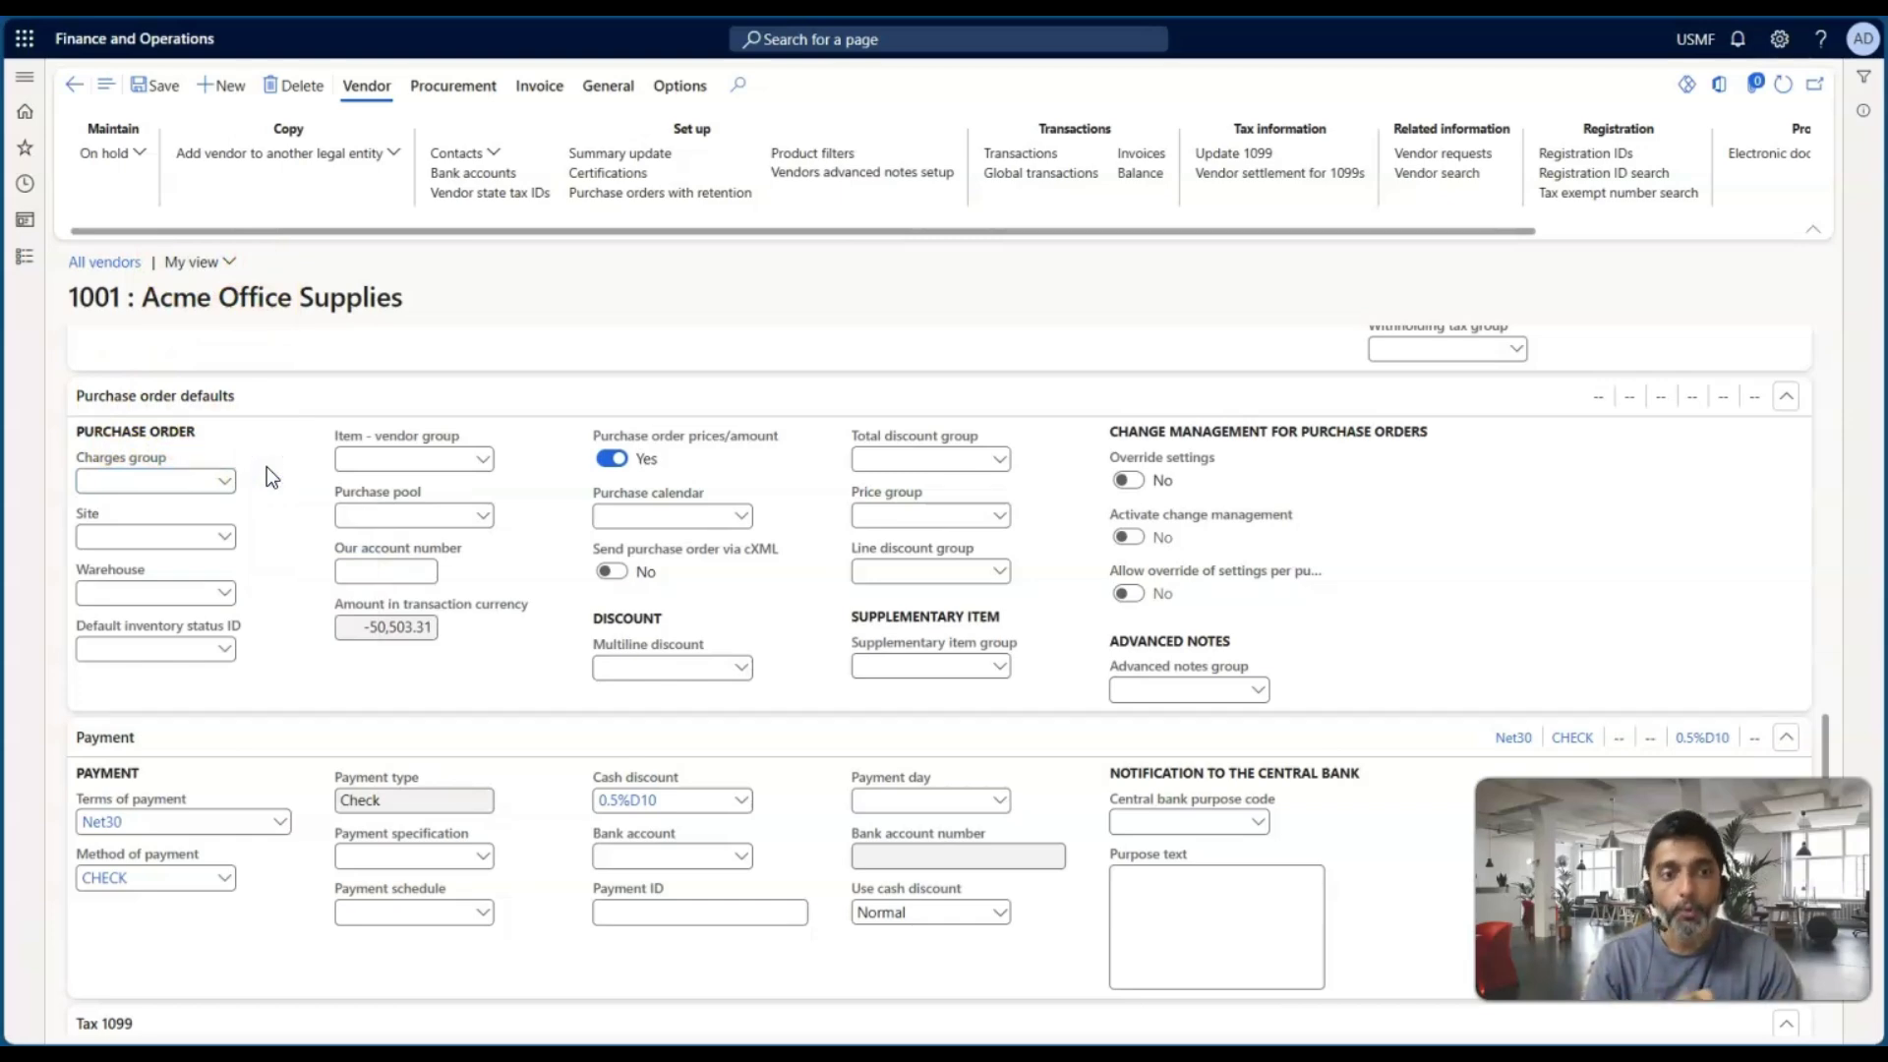
left_click(214, 481)
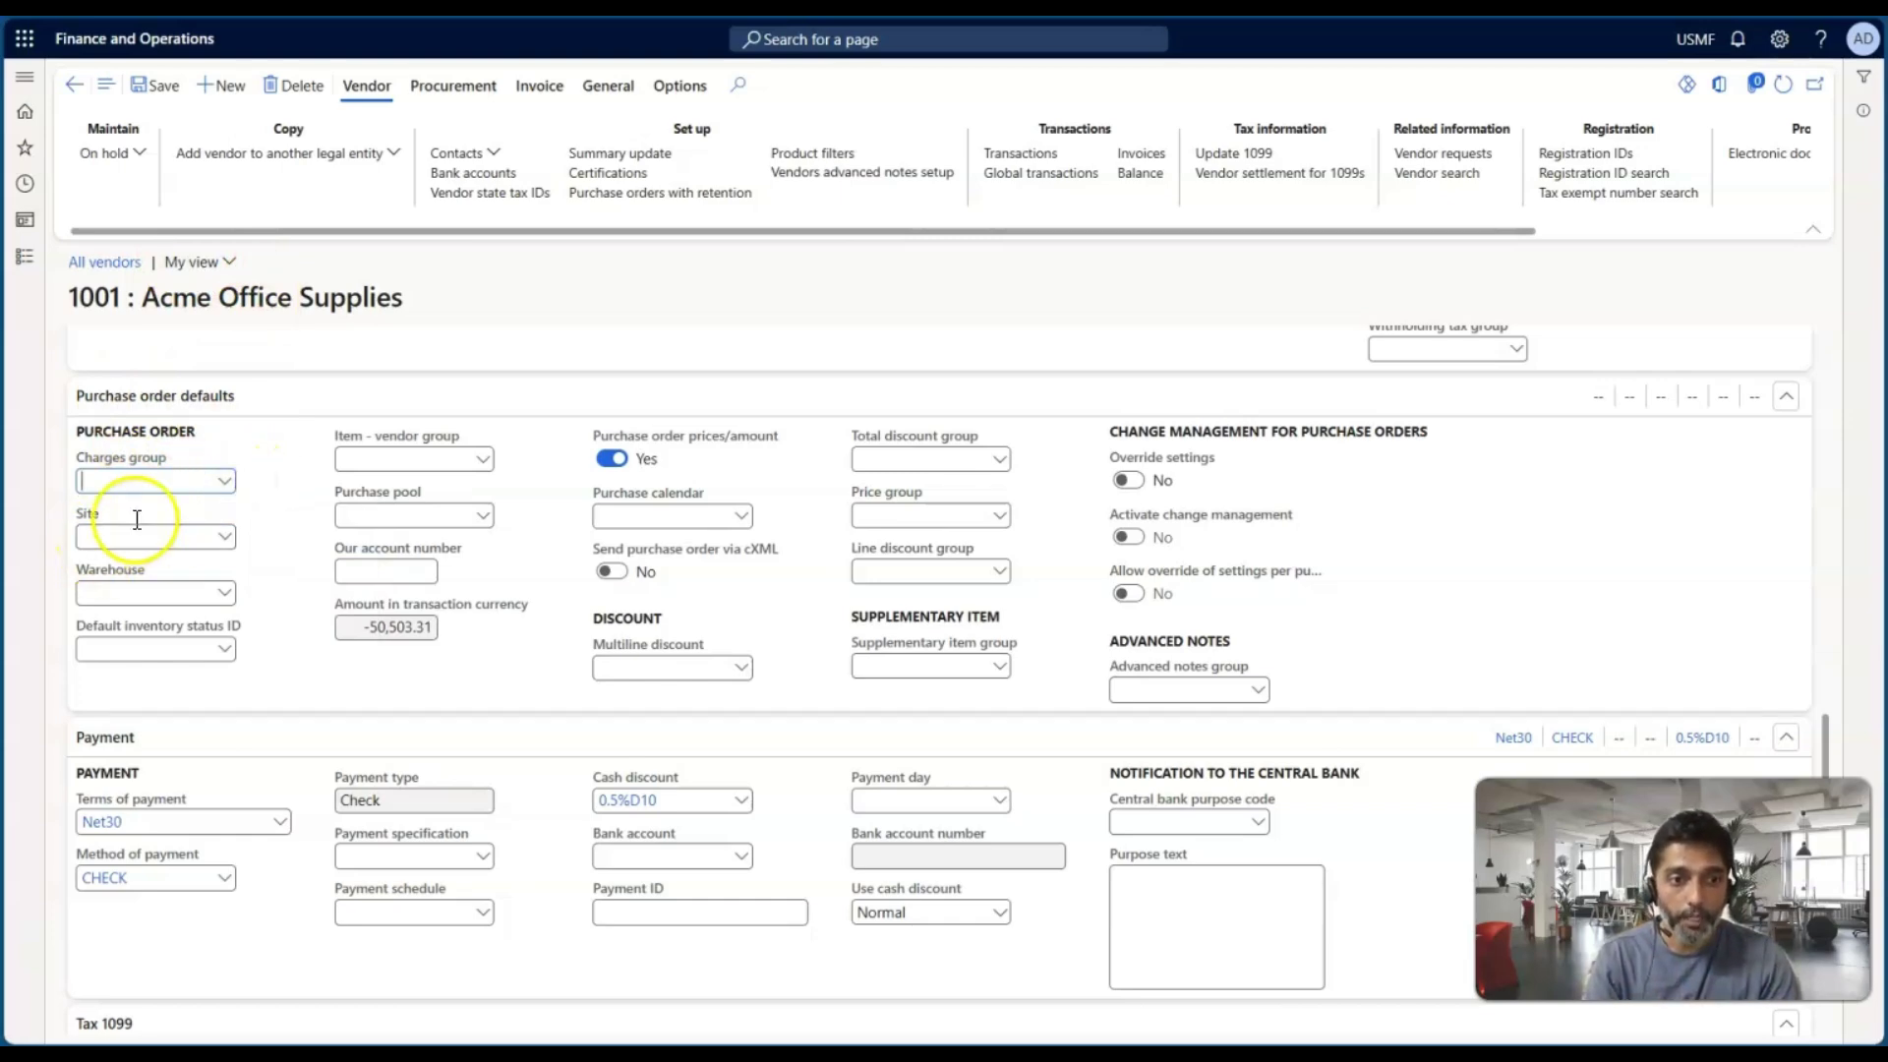
left_click(222, 481)
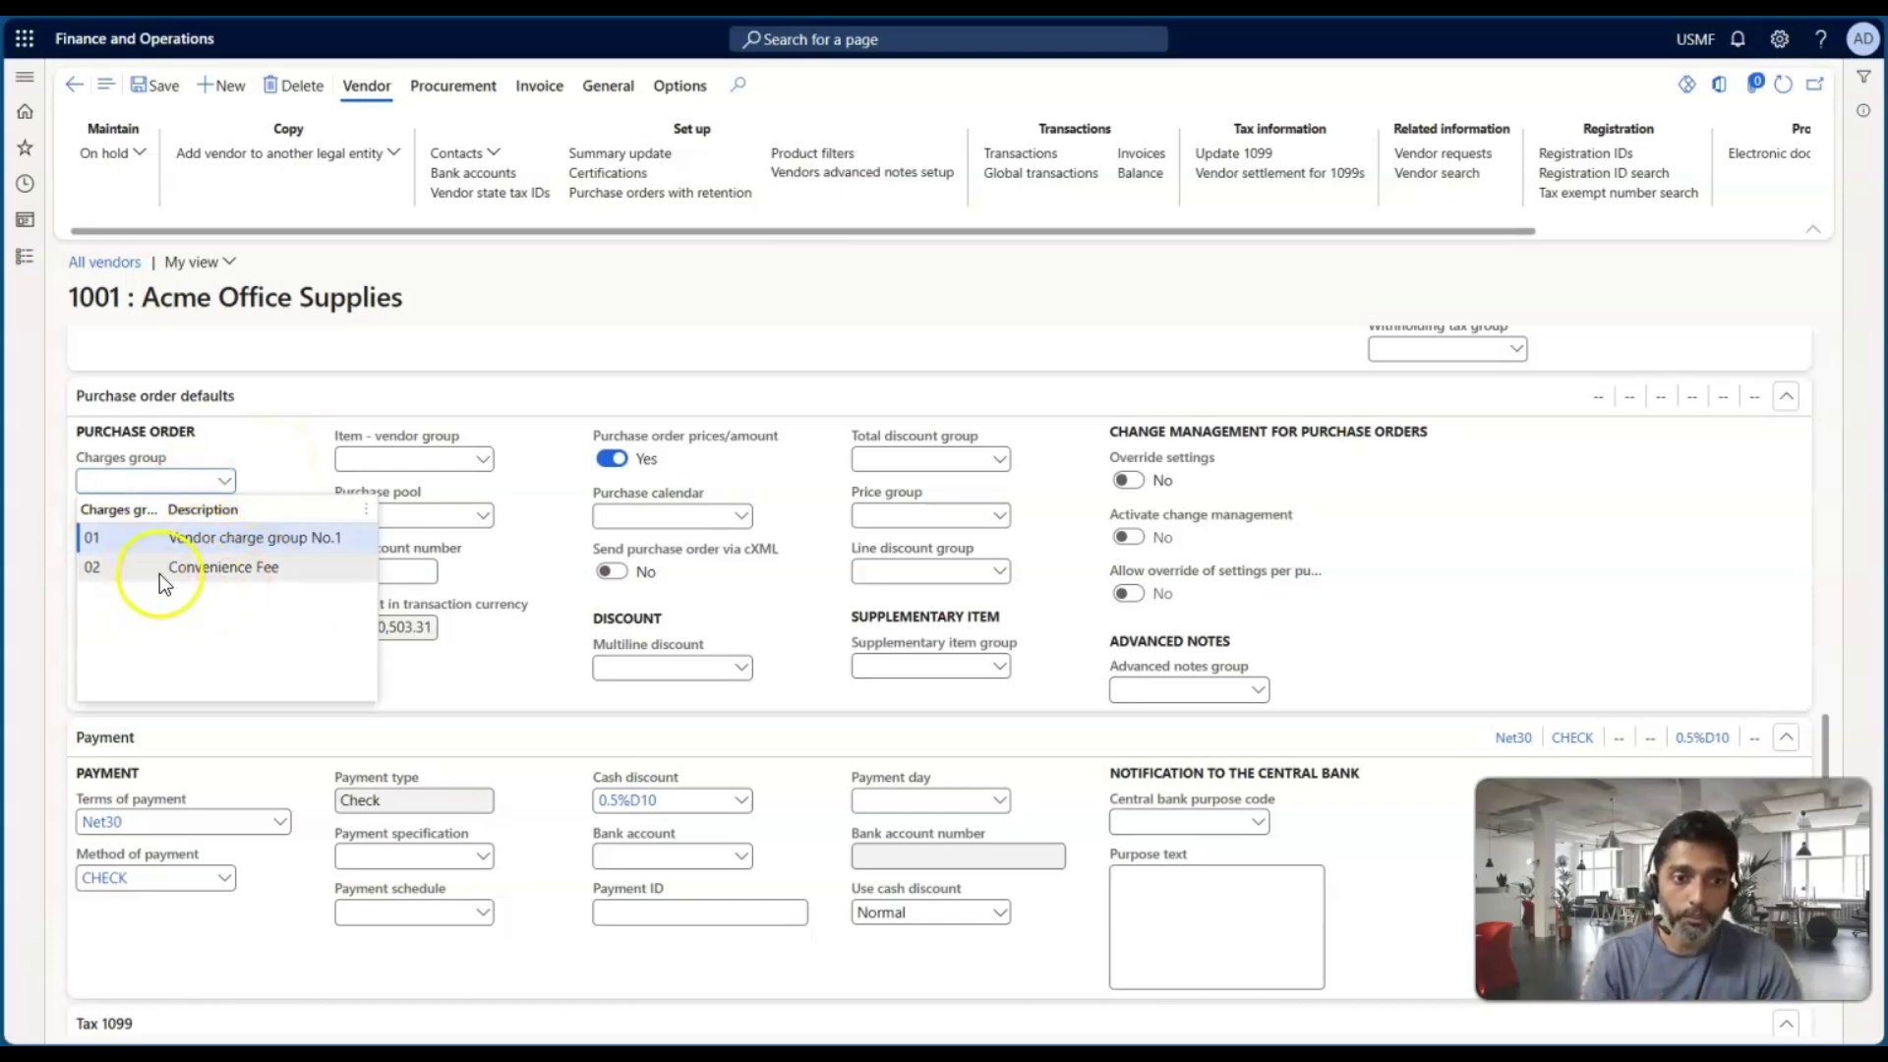
left_click(280, 476)
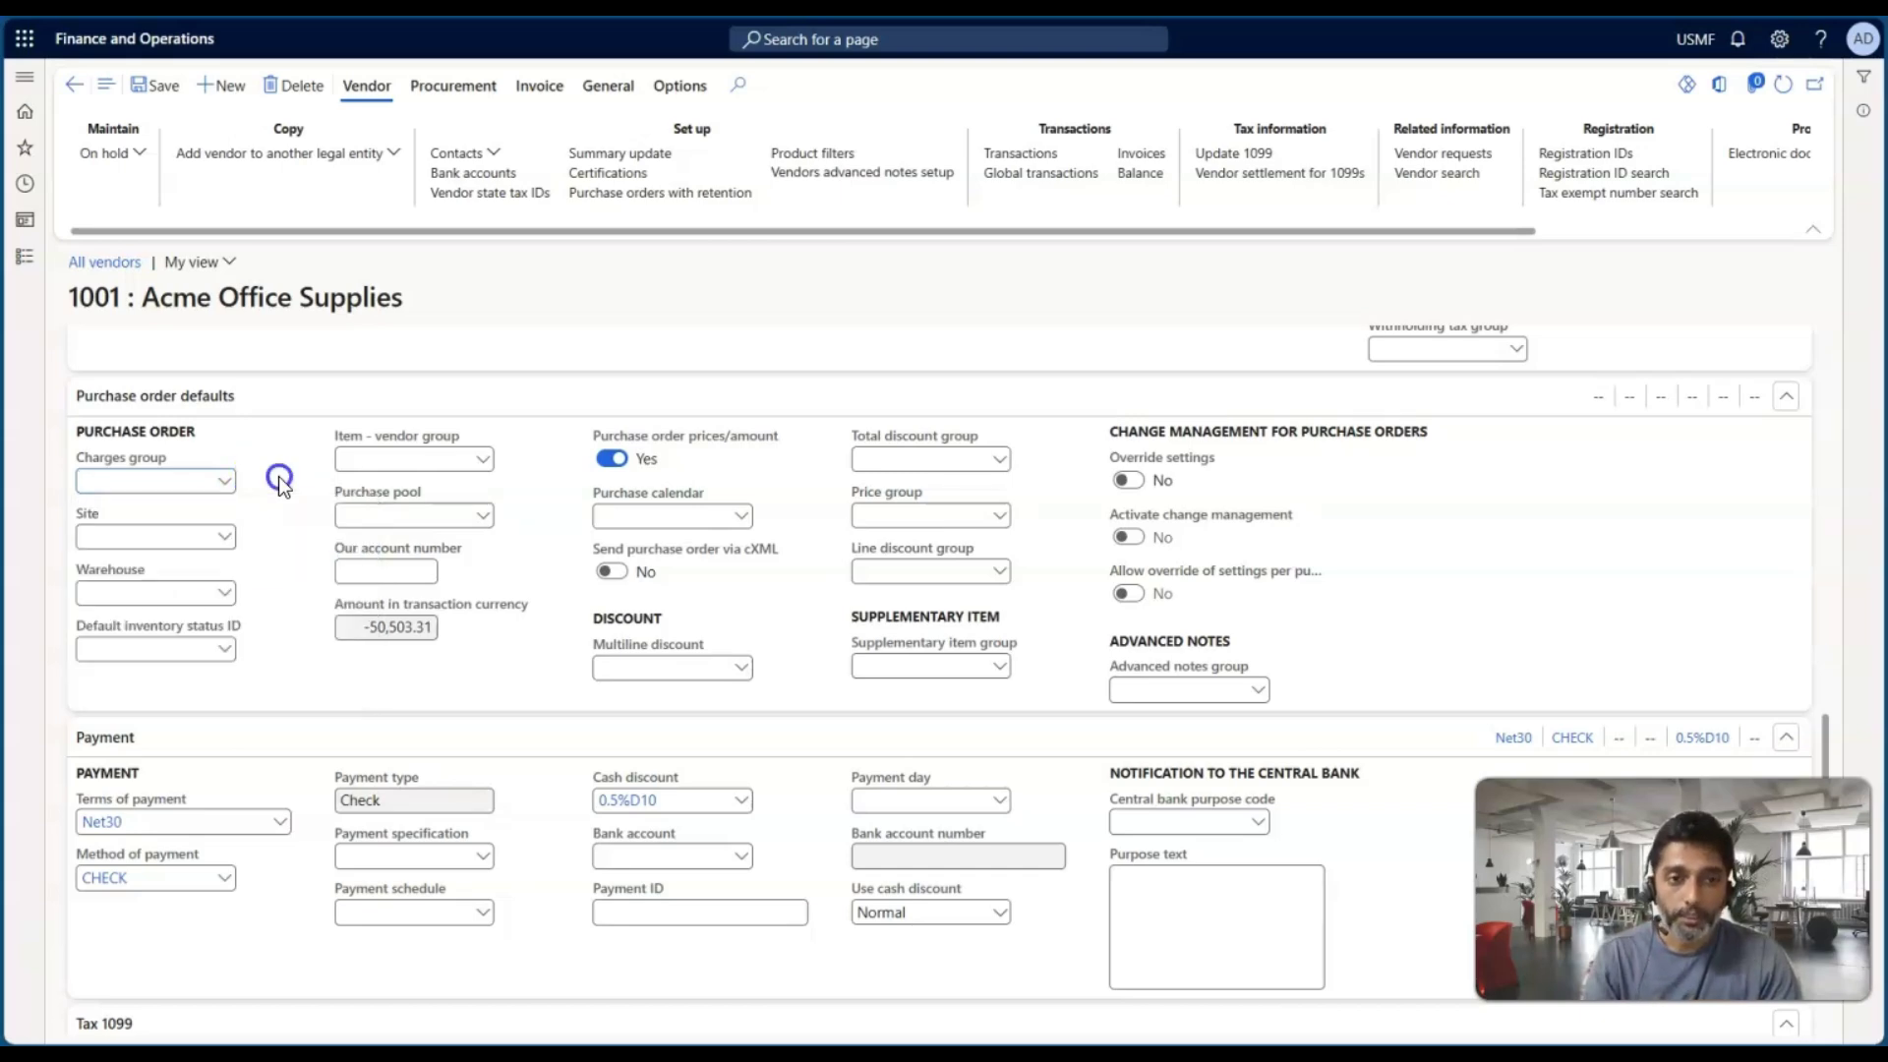
Step: Open the released product 1000, Surface Pro 128 GB, in Product information management
left_click(25, 258)
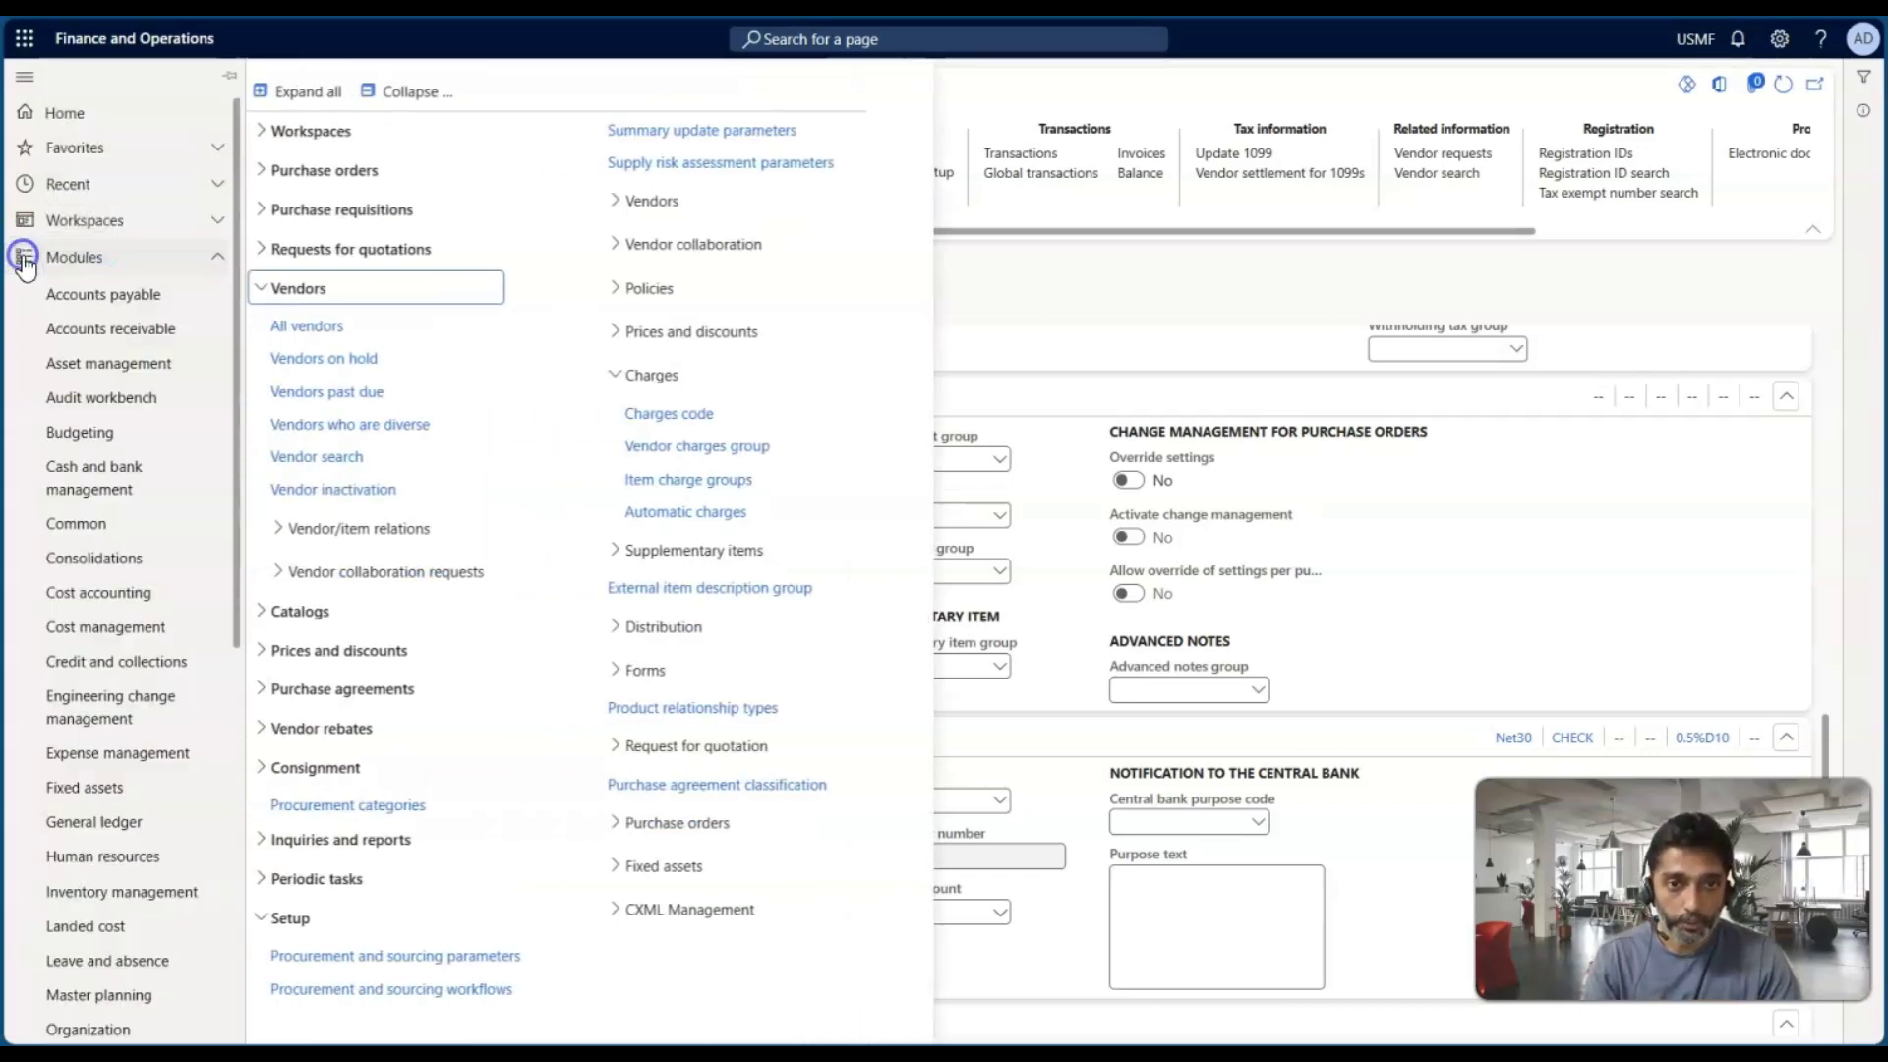
scroll(190, 575, "down", 7)
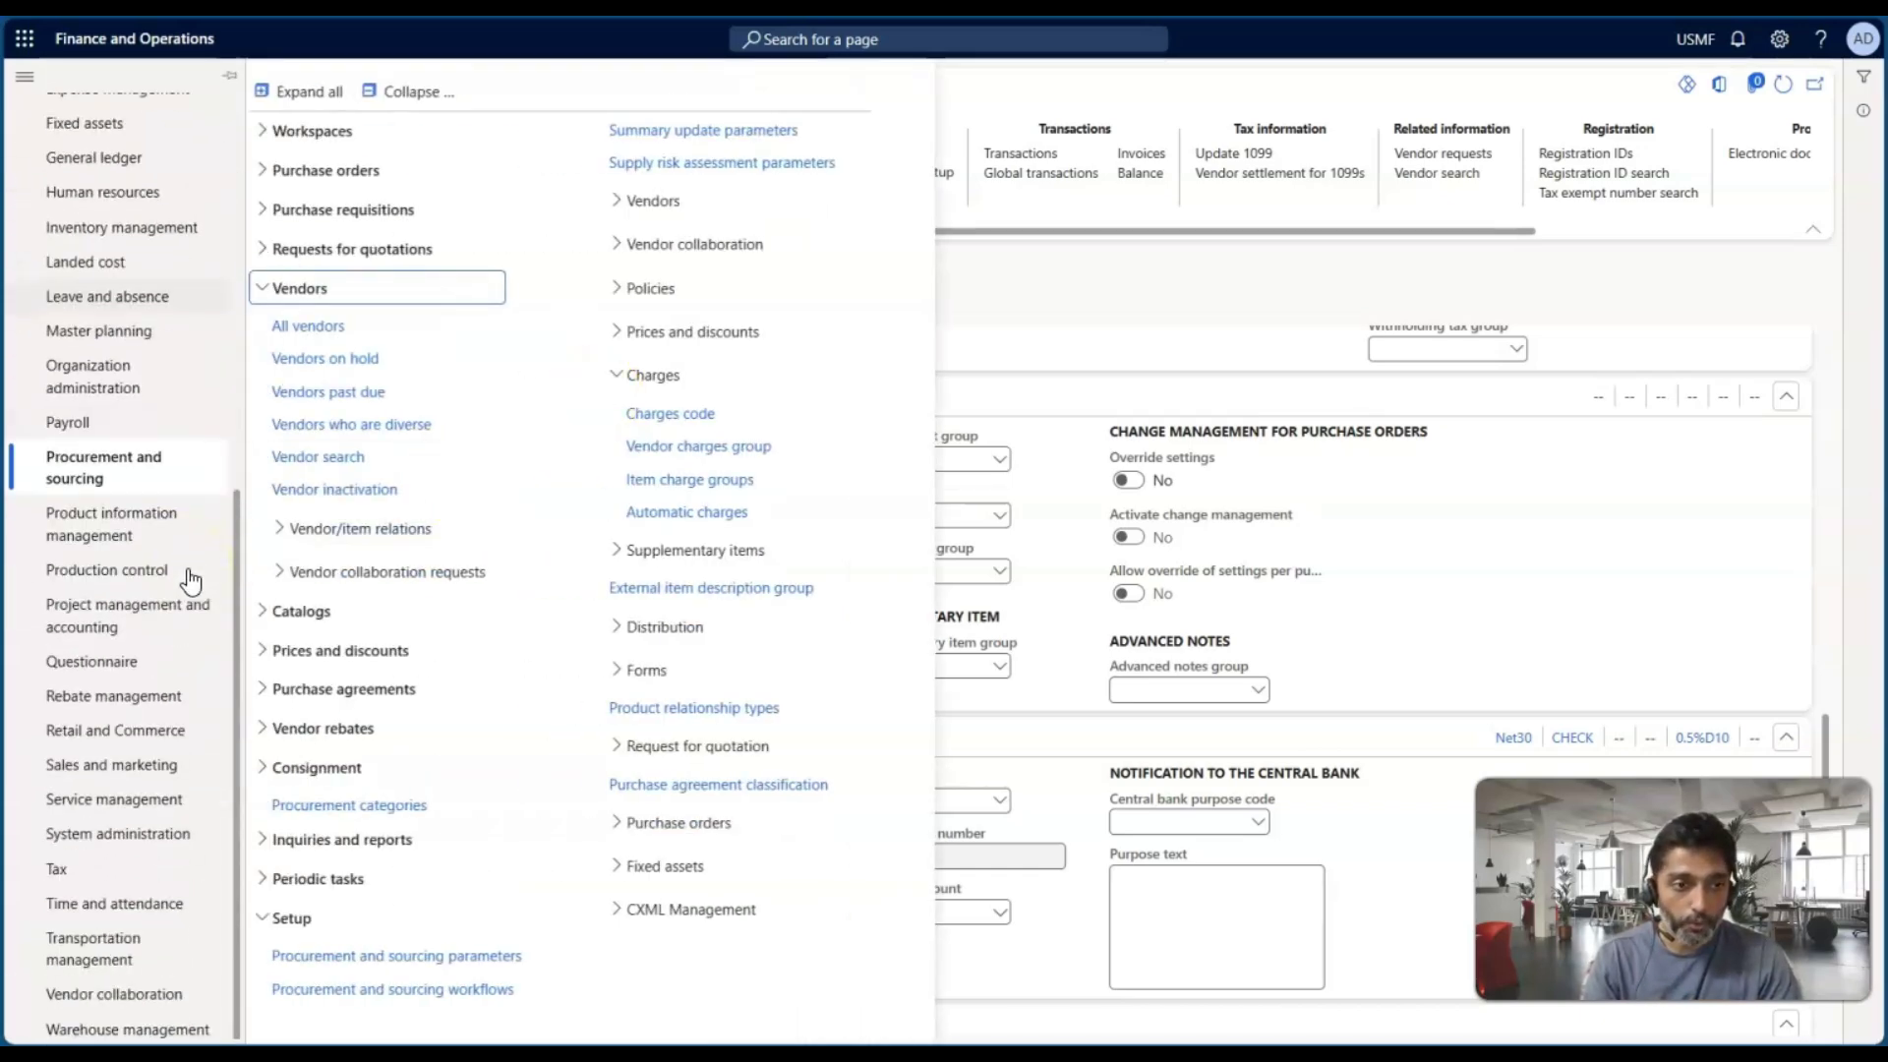
left_click(119, 523)
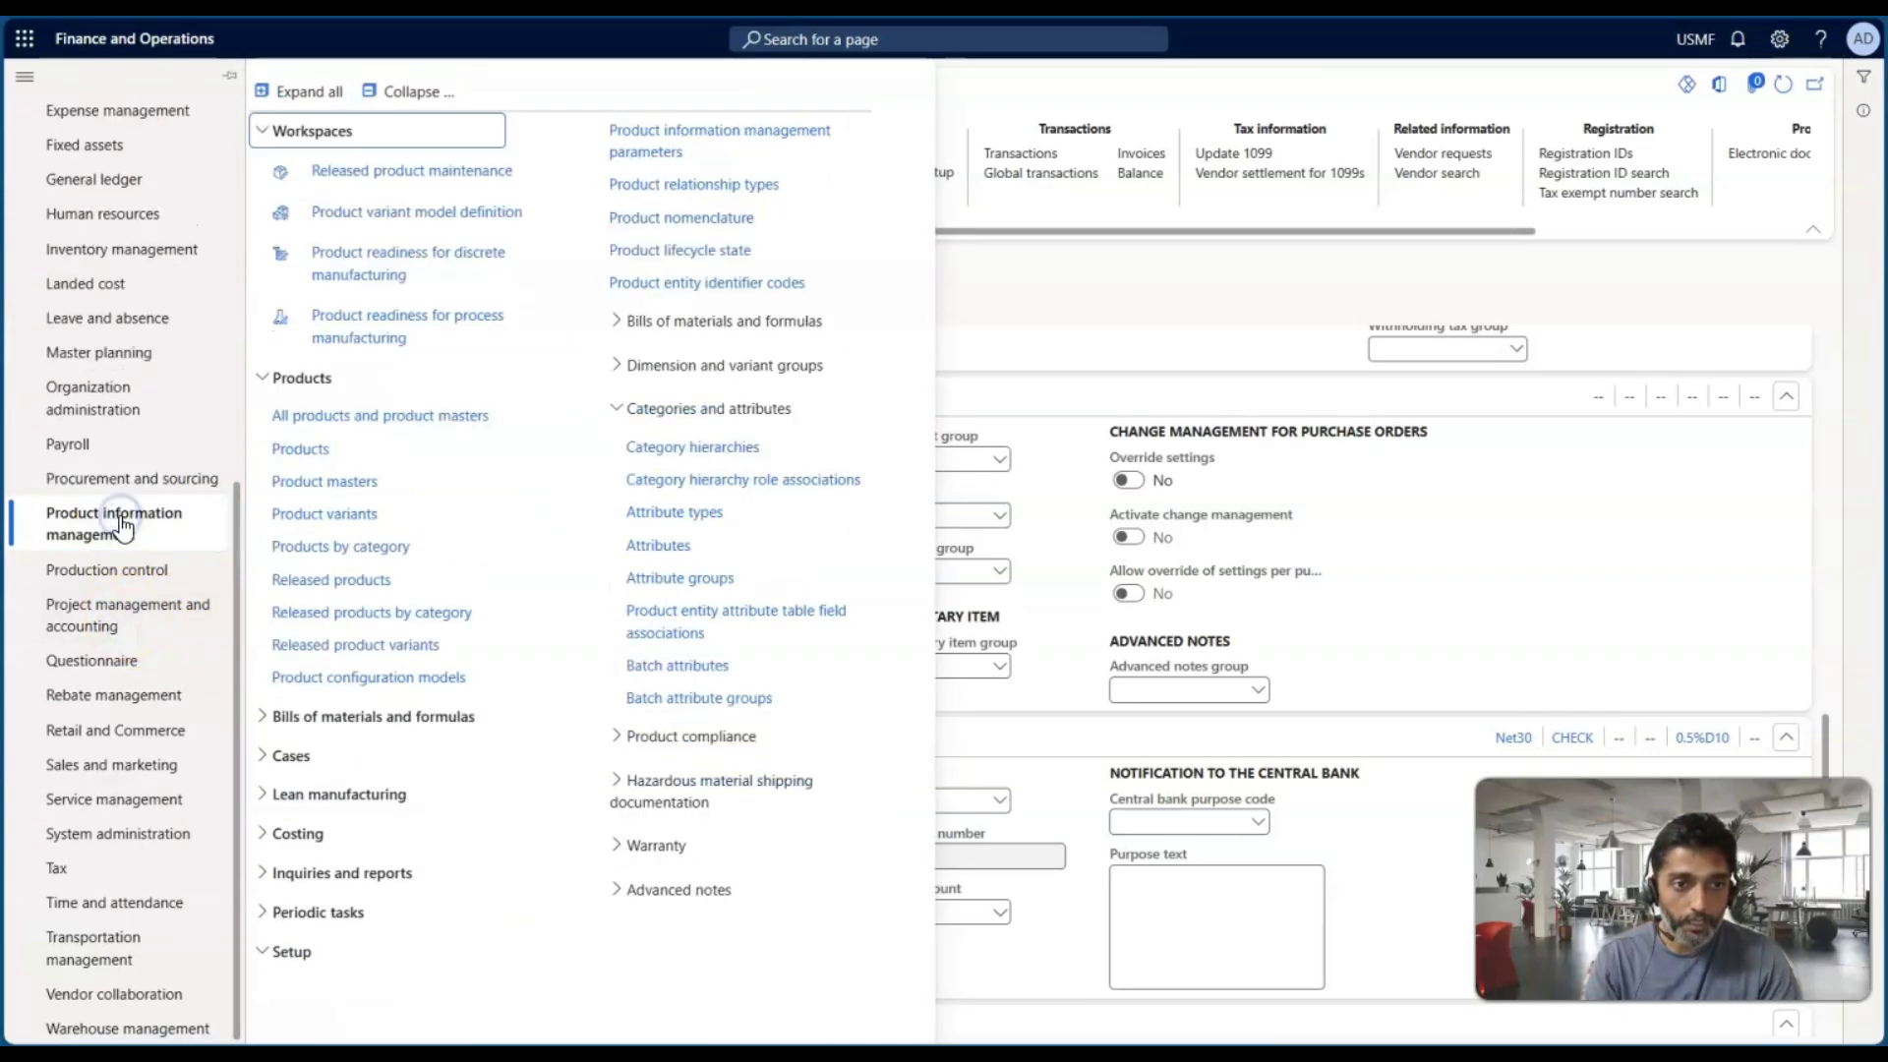
left_click(328, 578)
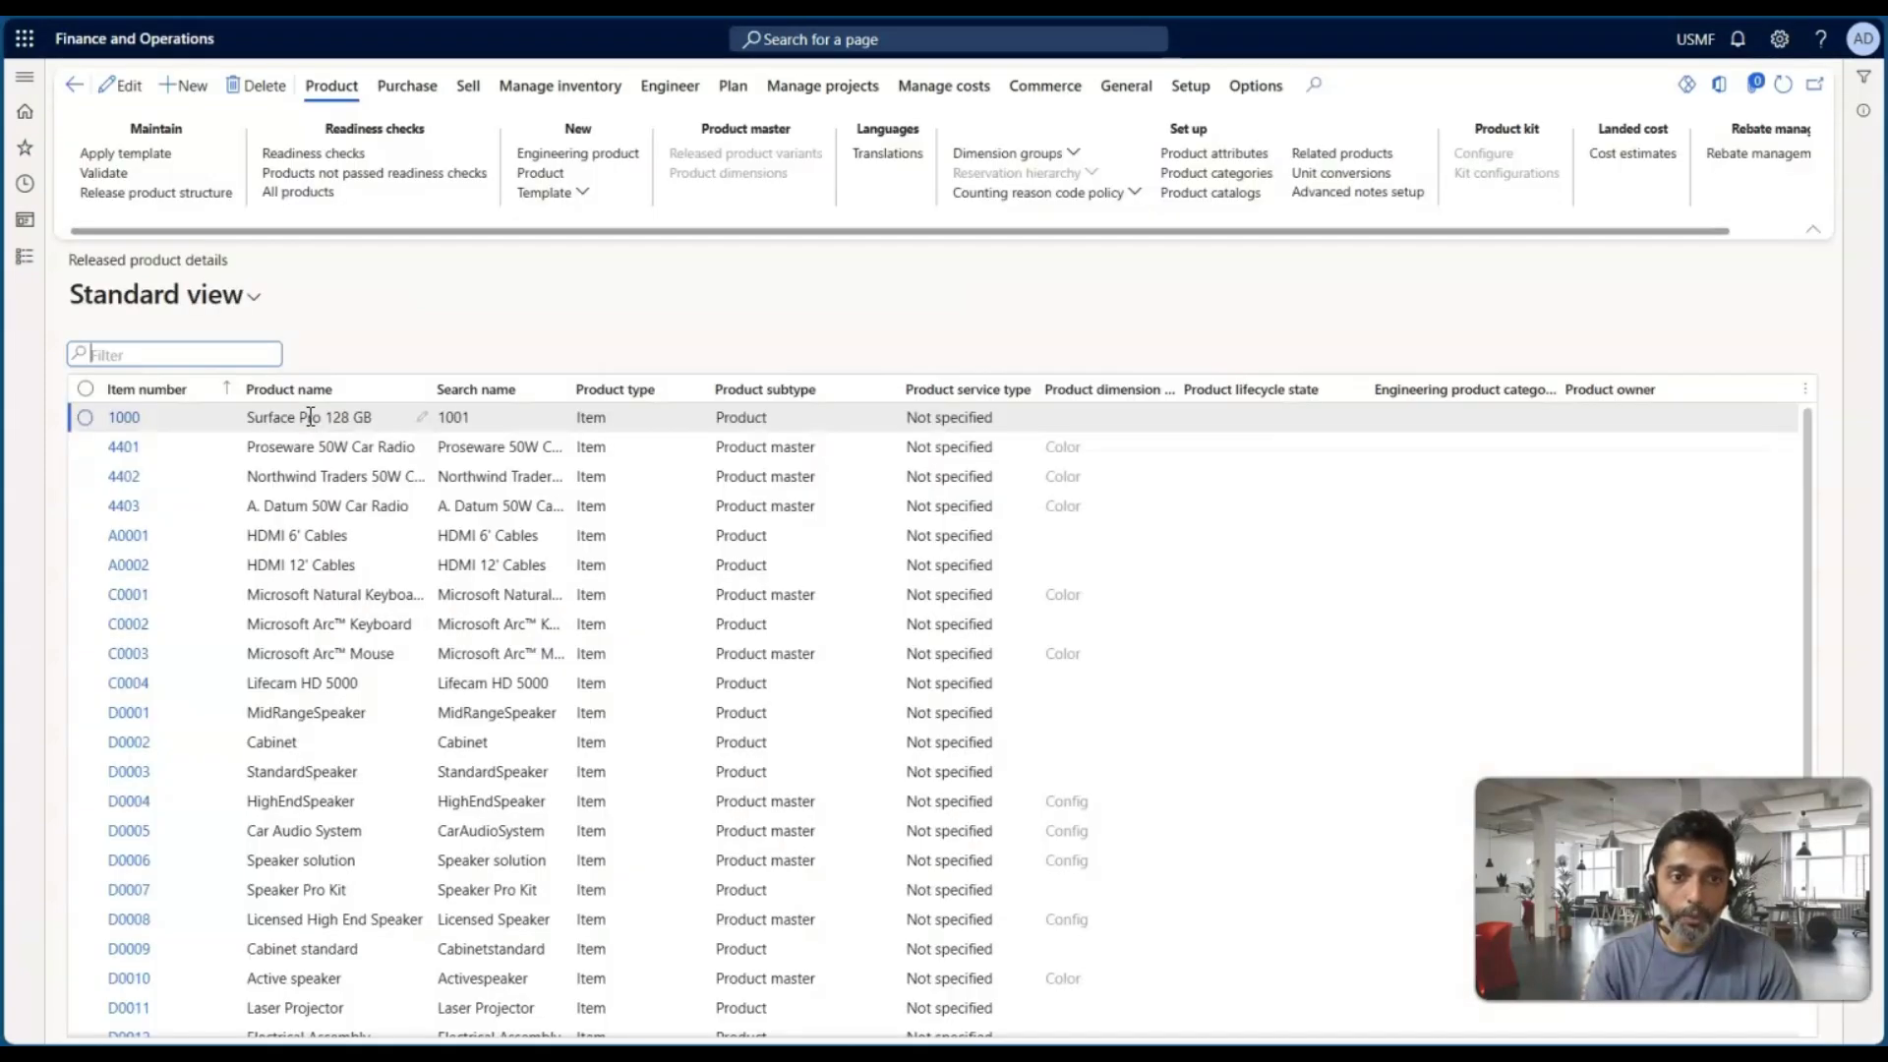
left_click(125, 417)
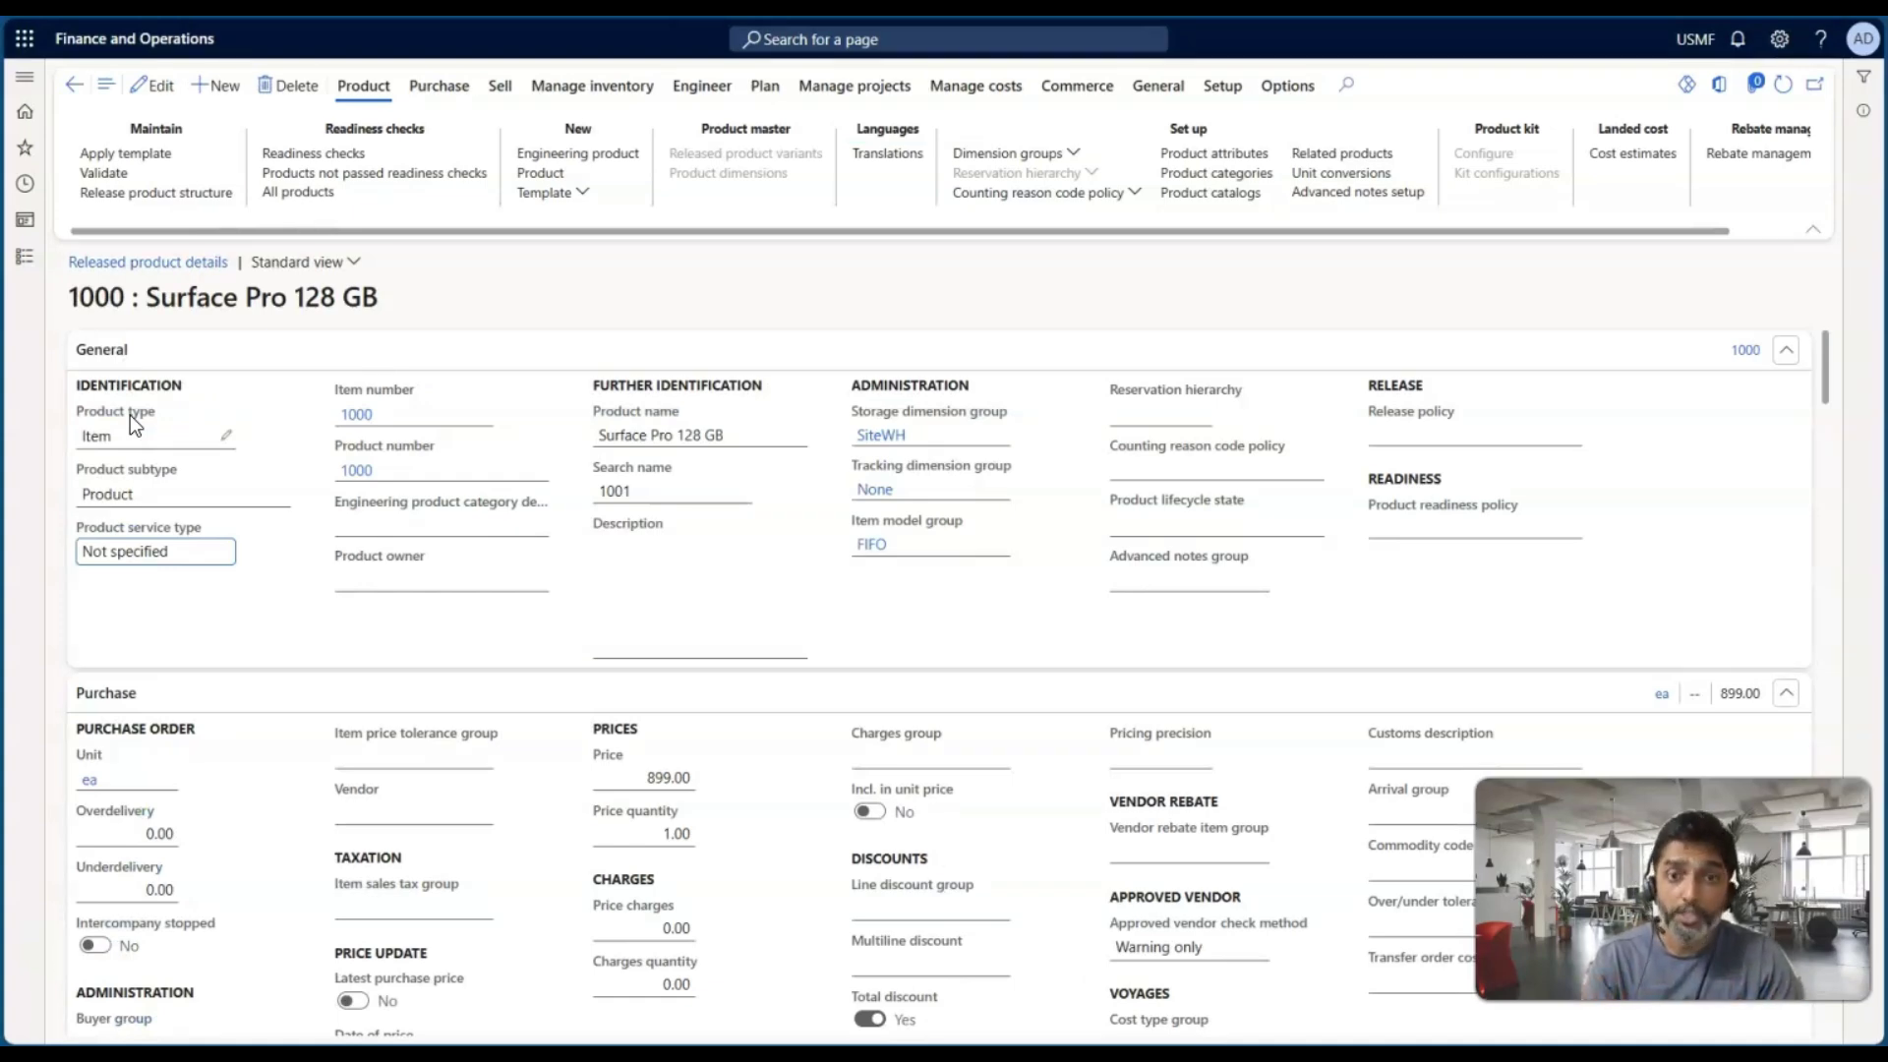
Step: Make the product record editable and list the charges groups available in its purchase settings
scroll(608, 573, "down", 3)
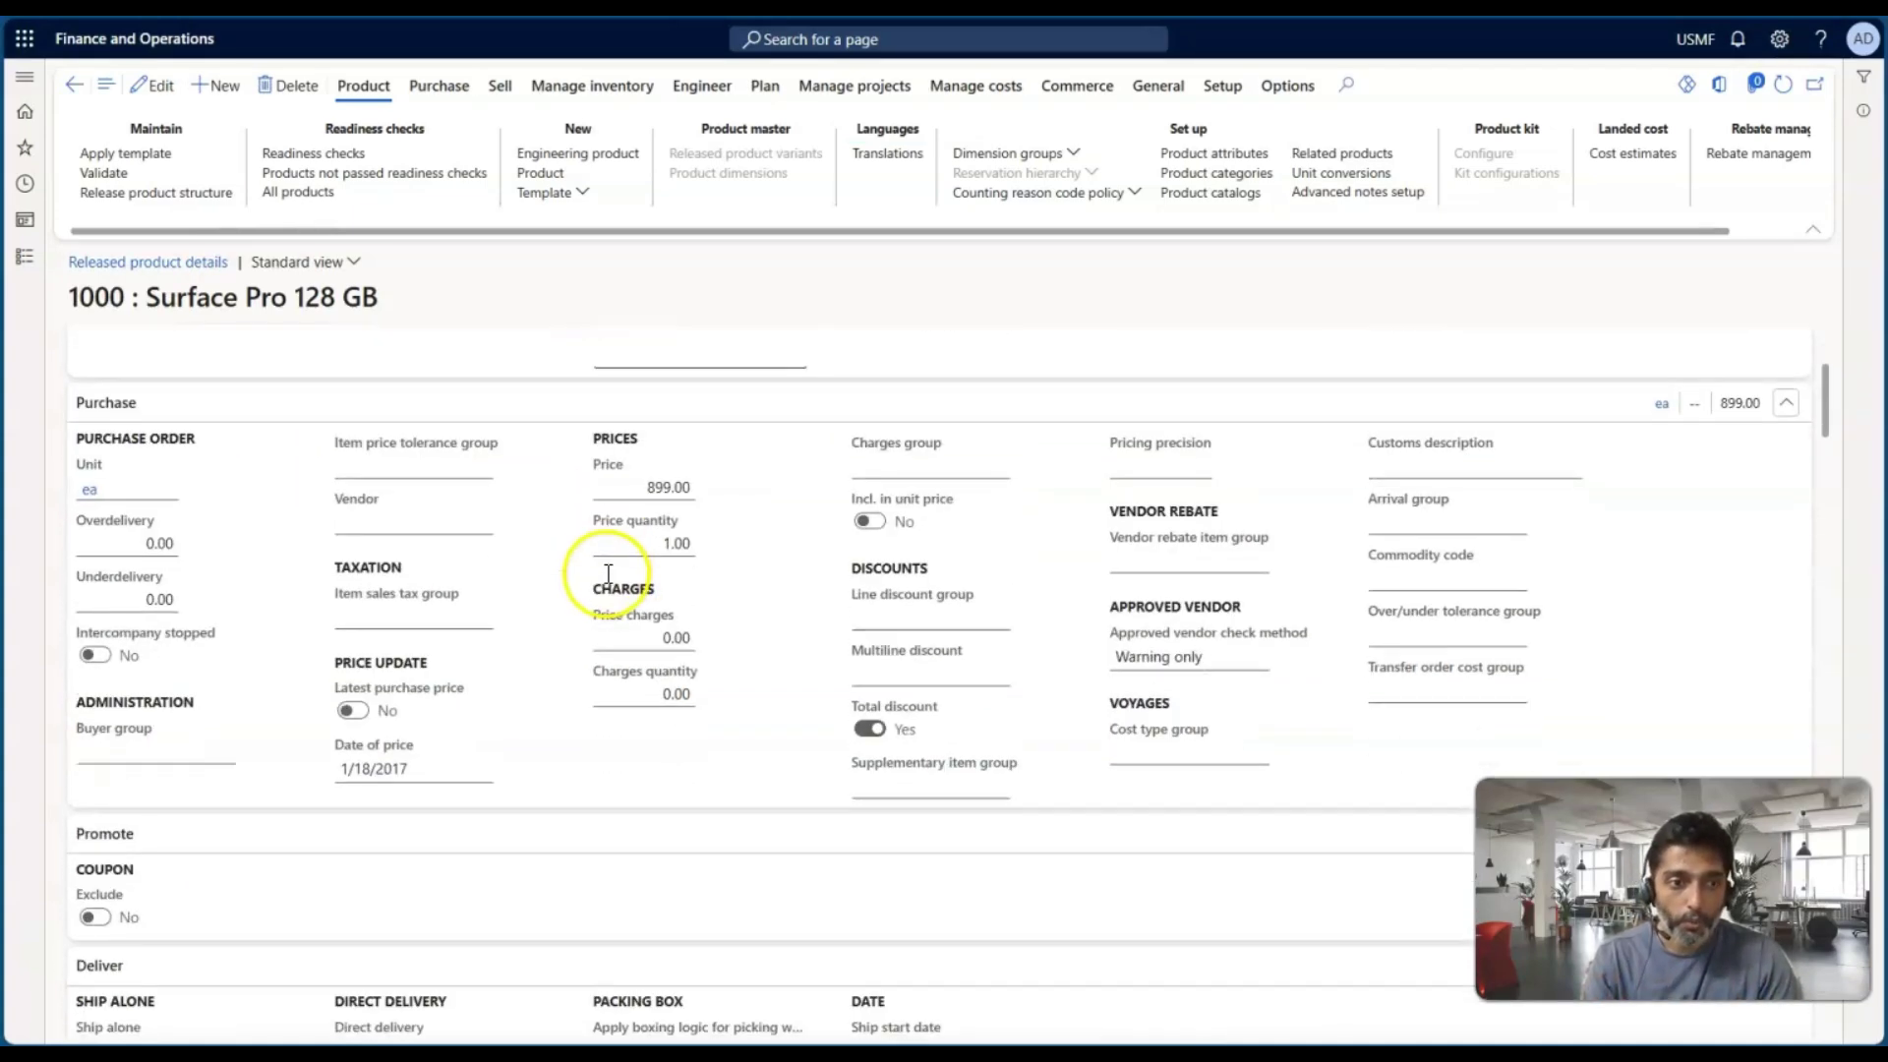
scroll(605, 574, "down", 2)
scroll(498, 588, "up", 3)
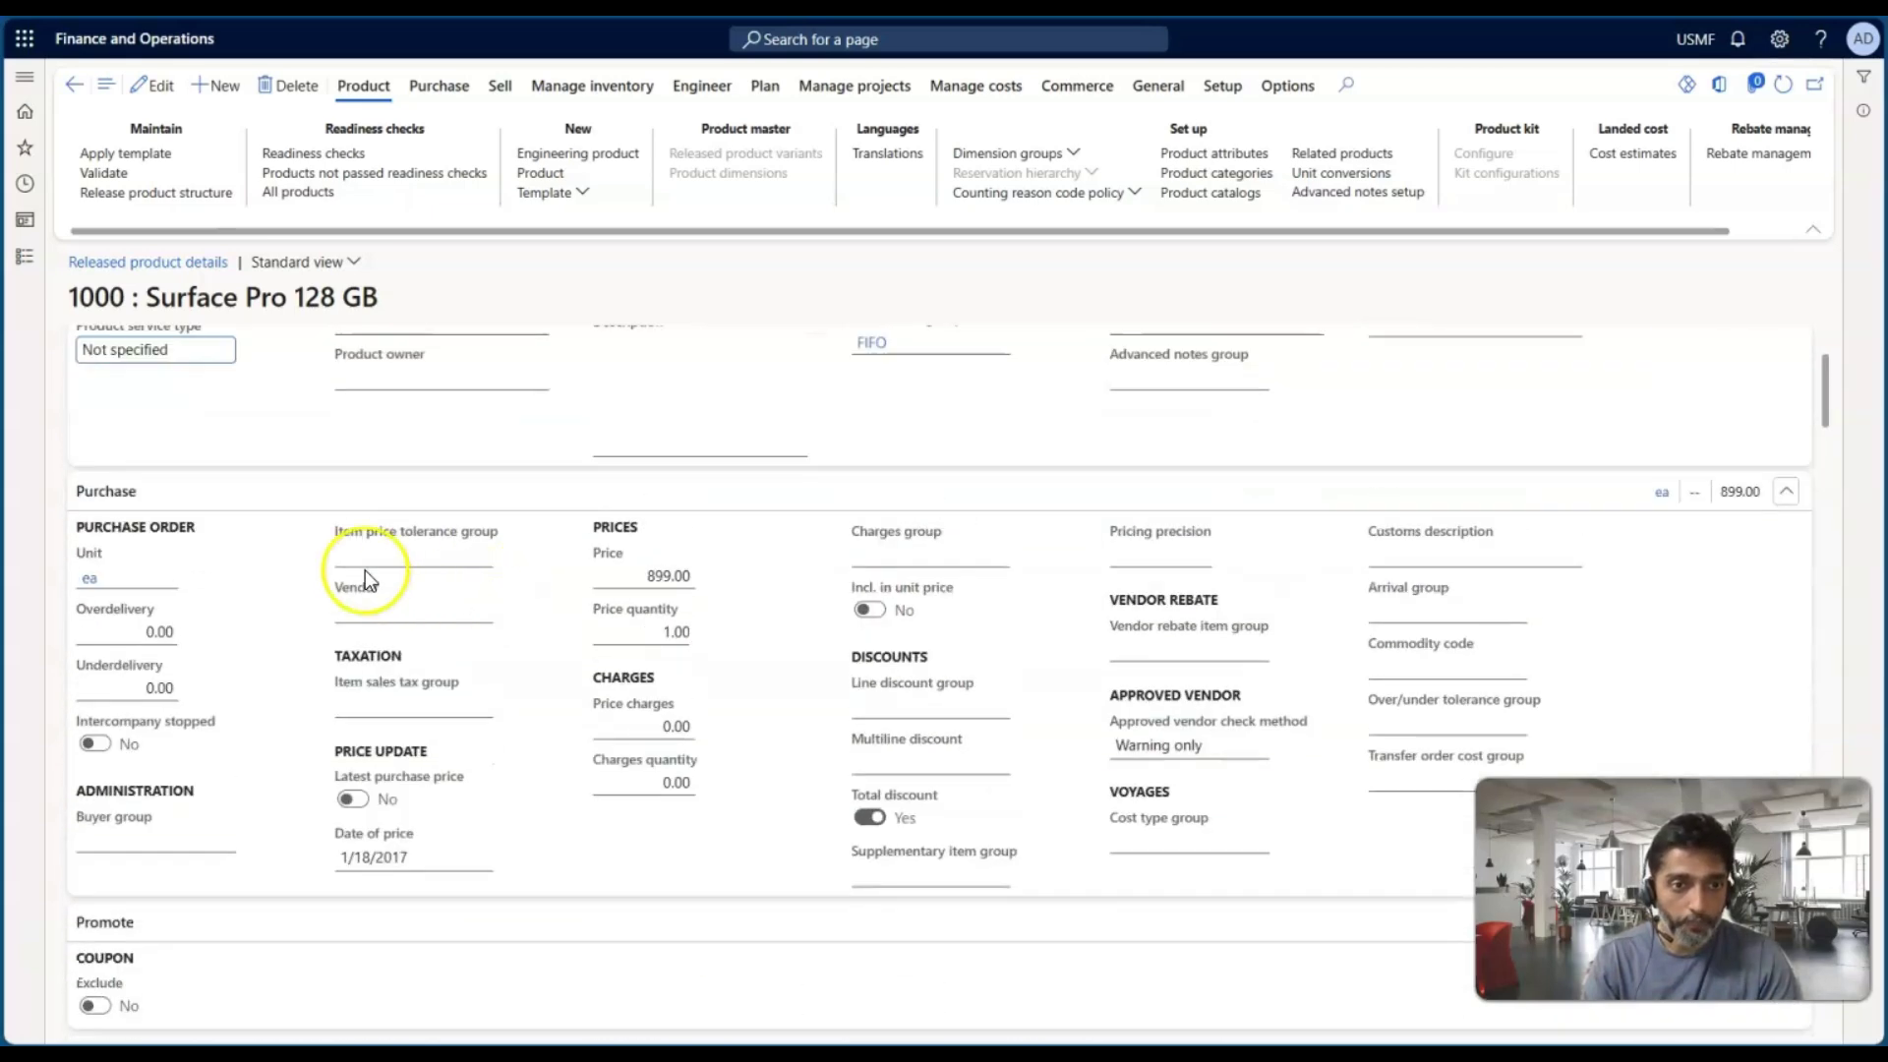
left_click(165, 575)
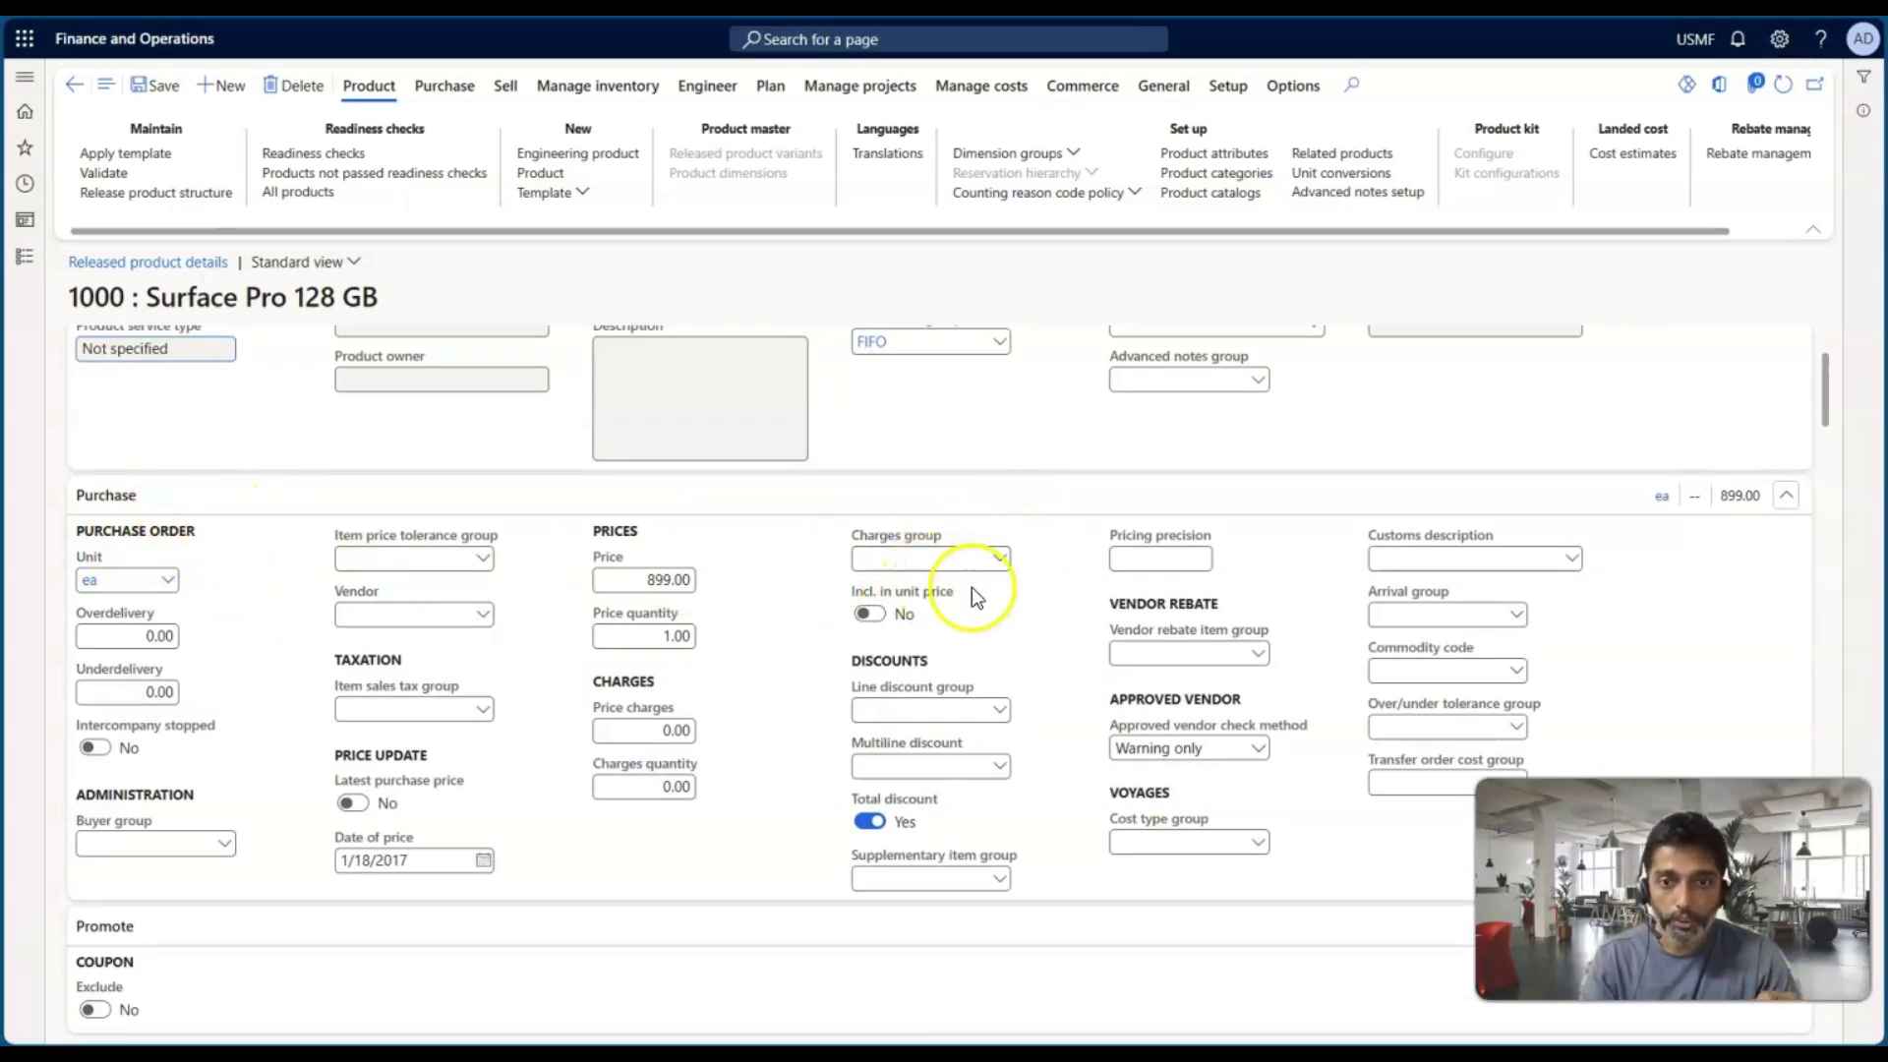
left_click(998, 556)
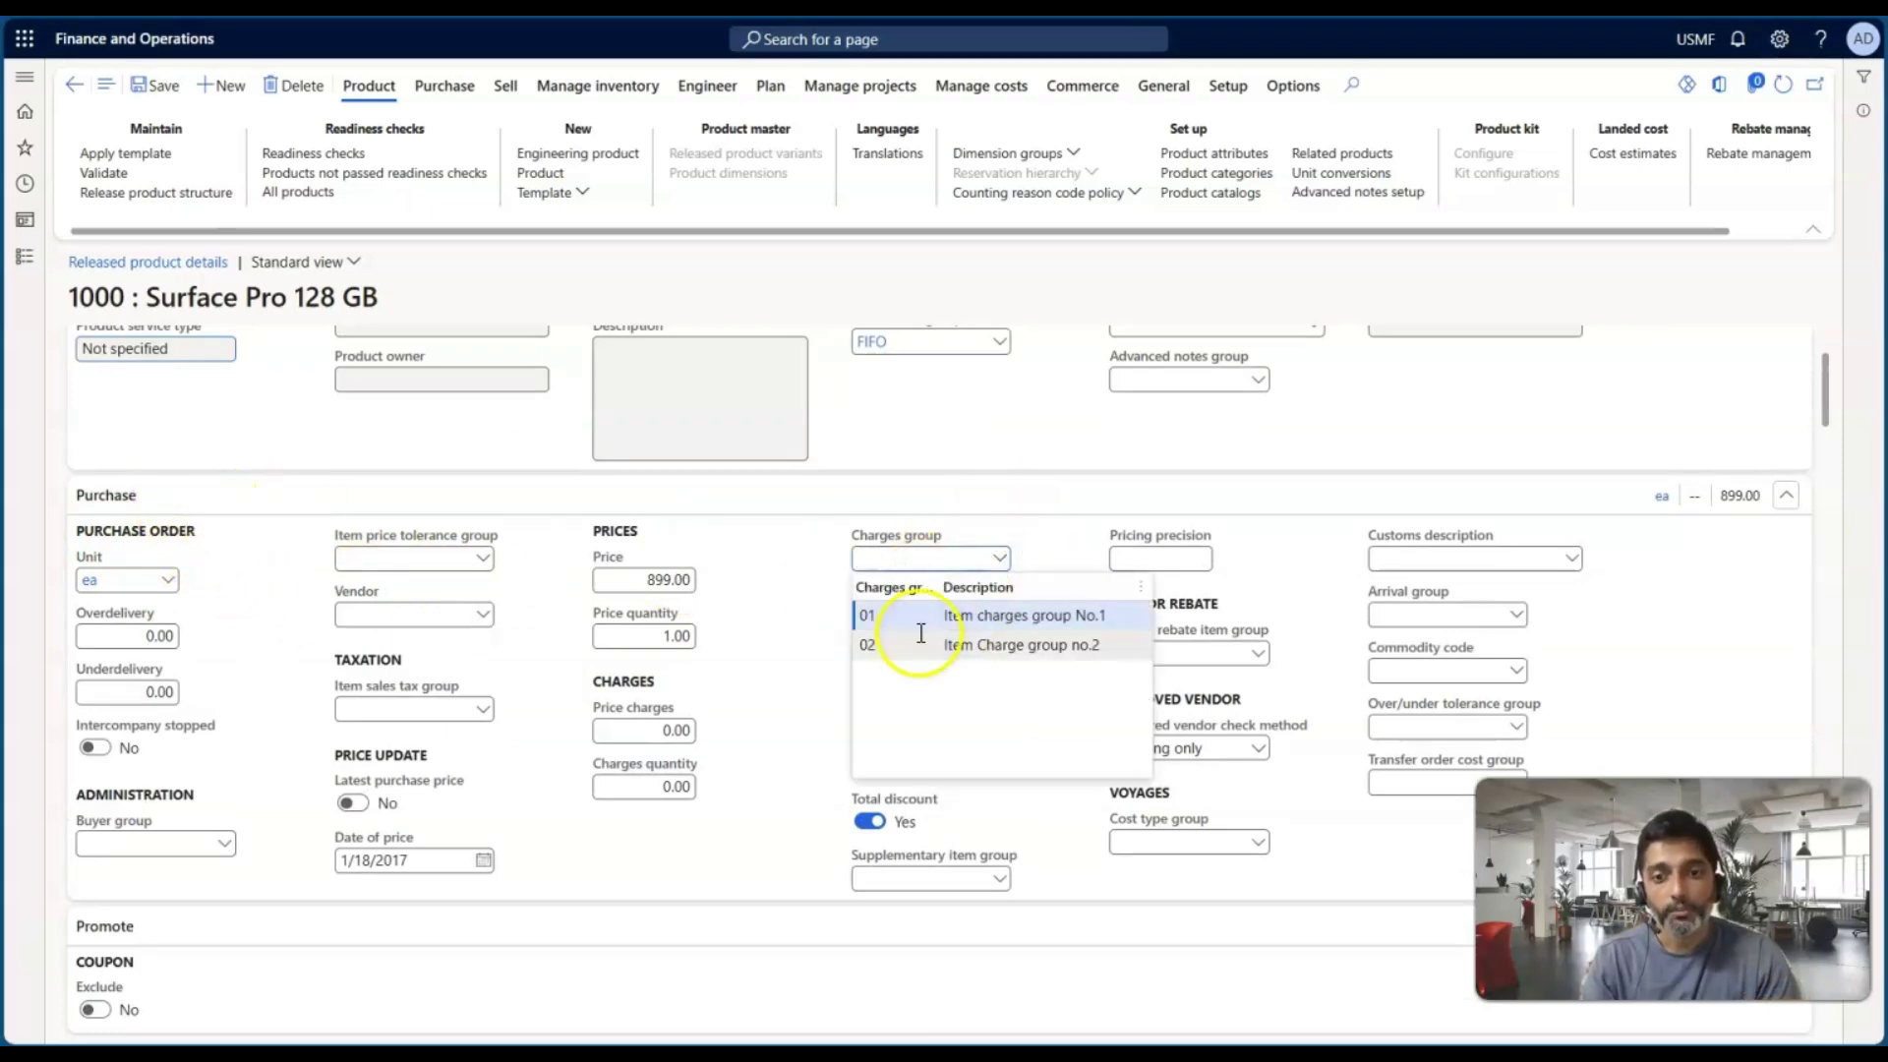
Step: Review the charges groups available in the product's sell settings without assigning one
left_click(1060, 553)
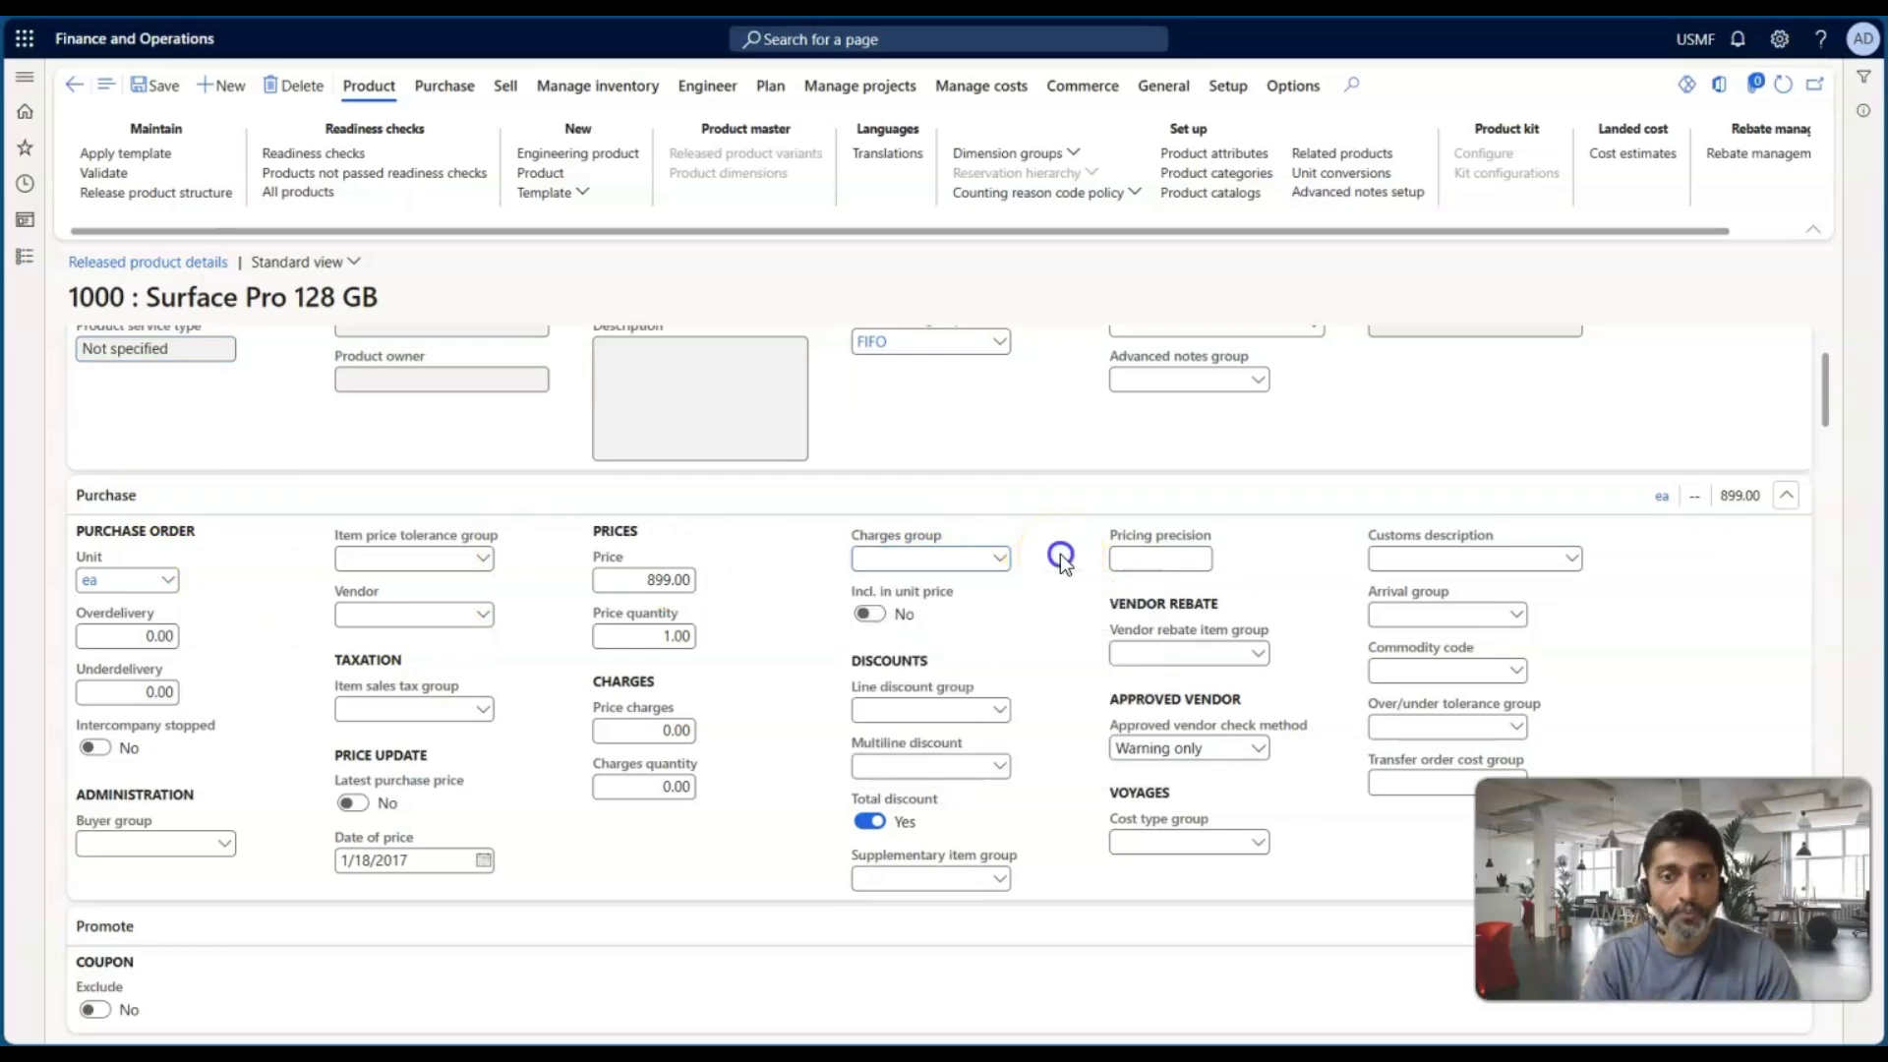
scroll(692, 703, "down", 10)
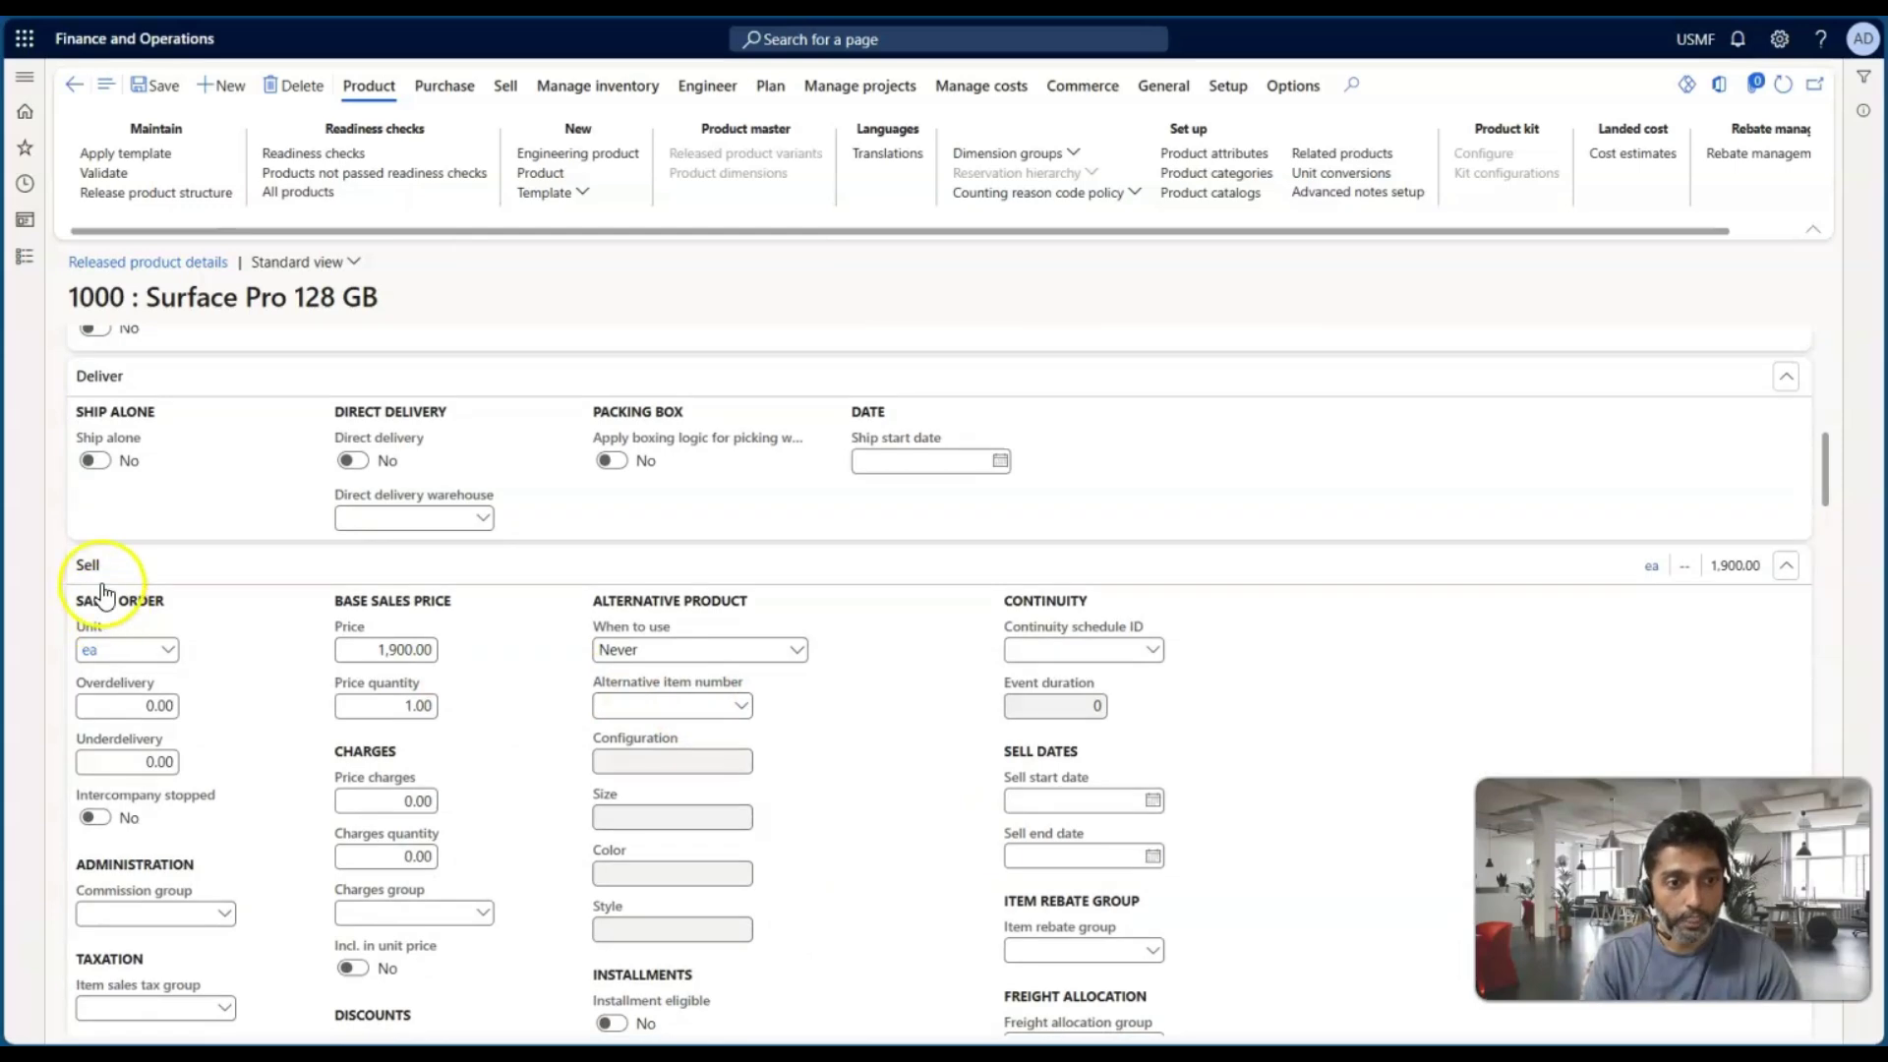
scroll(547, 725, "down", 2)
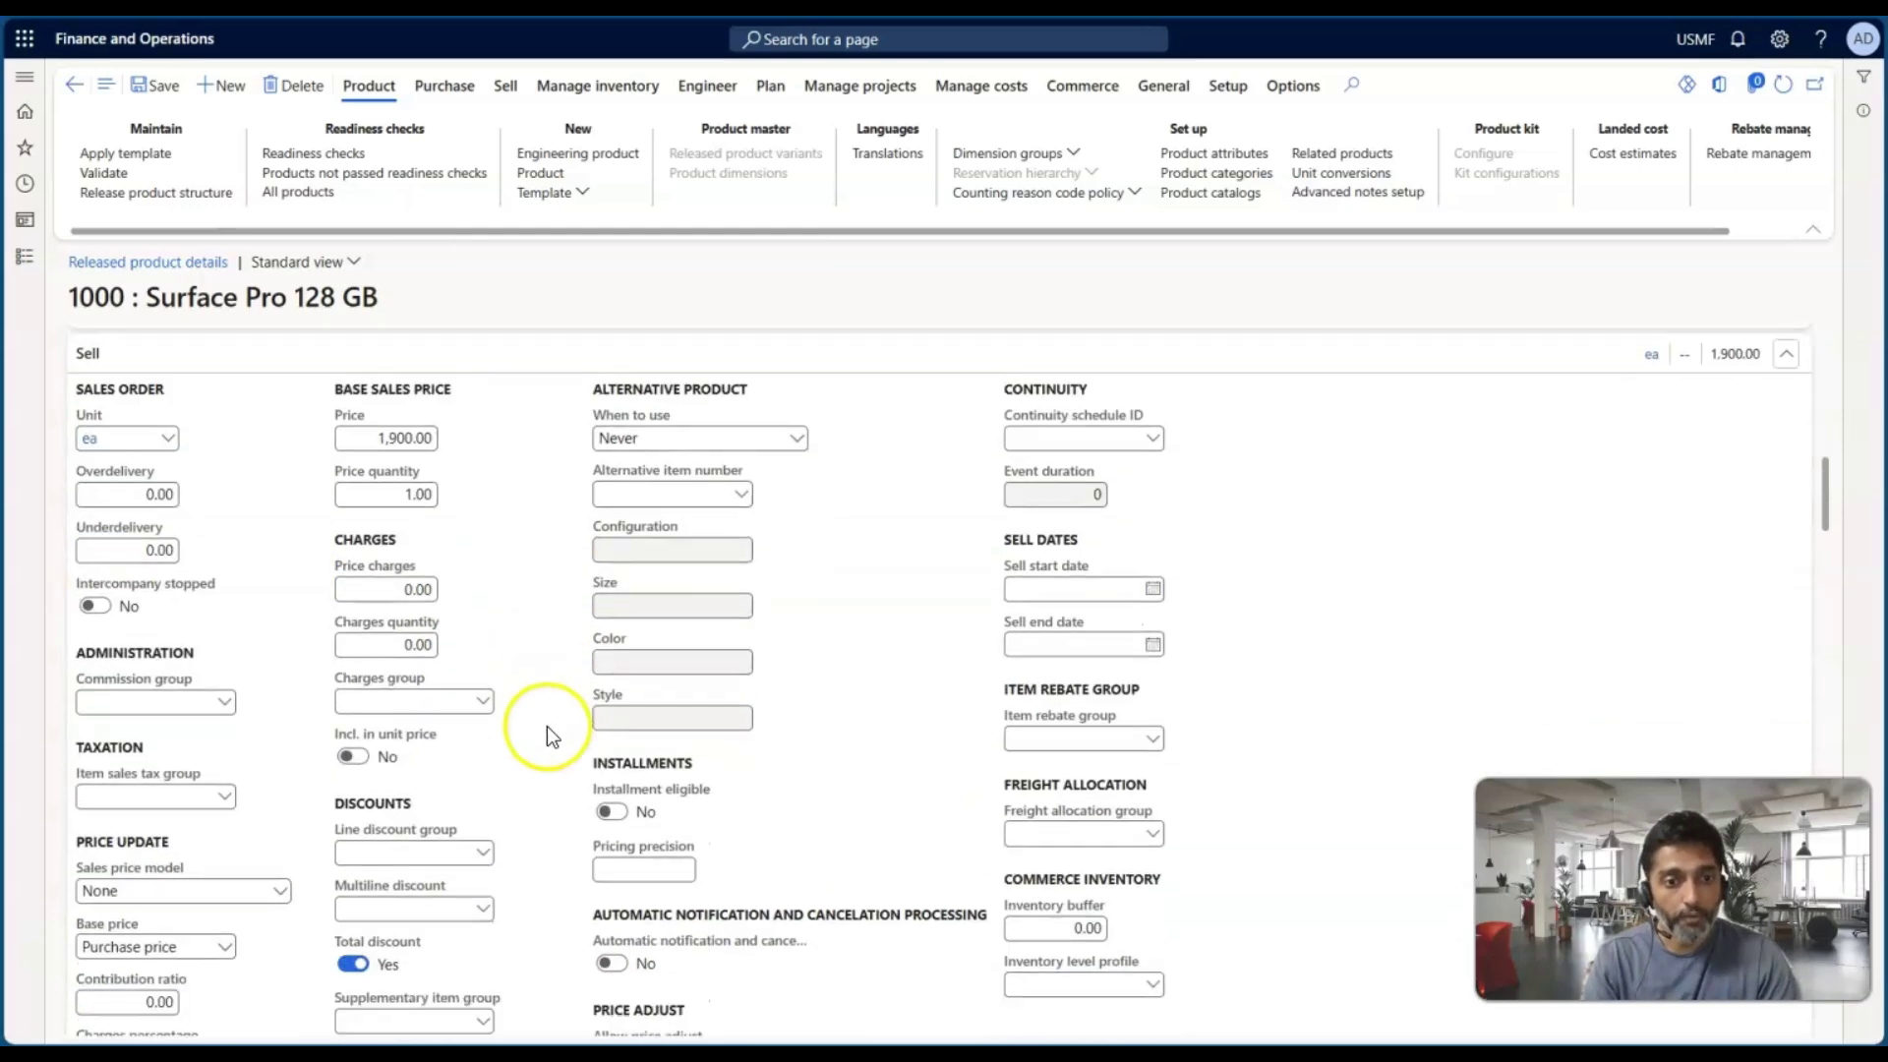
left_click(484, 702)
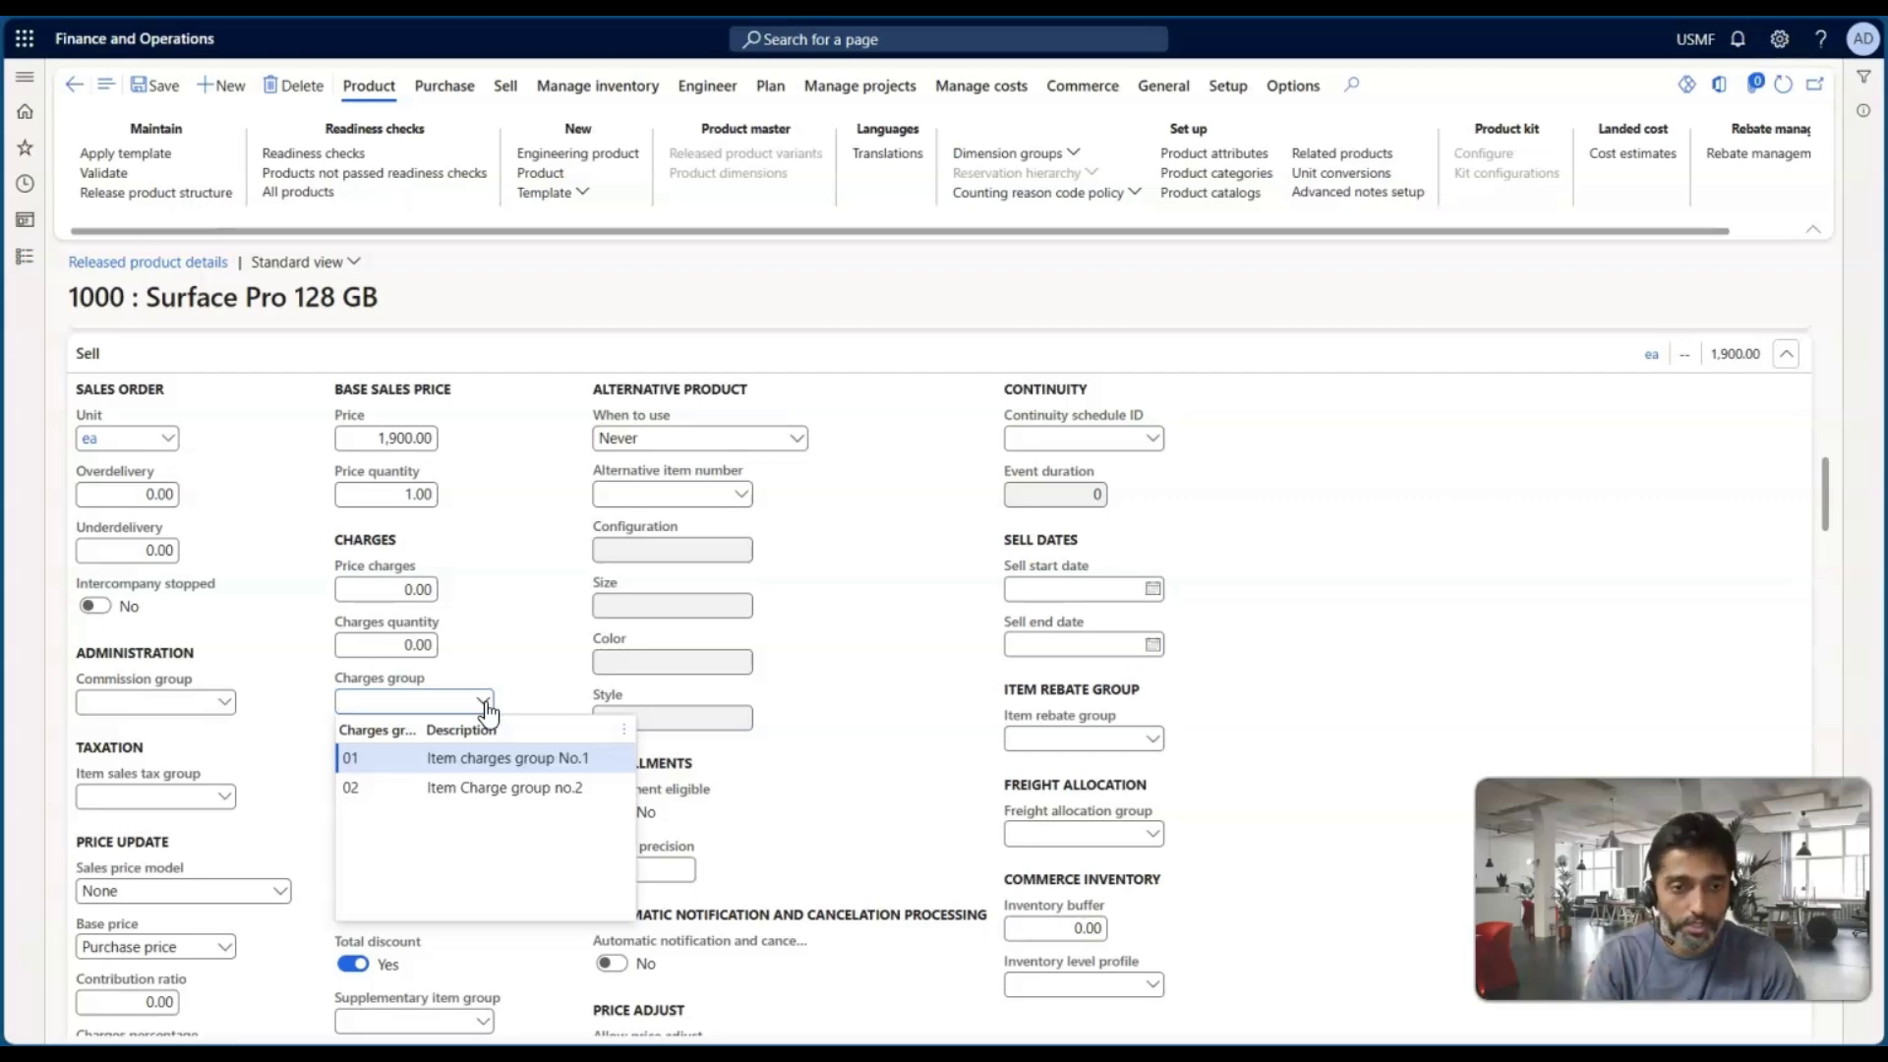
left_click(530, 564)
scroll(534, 482, "up", 11)
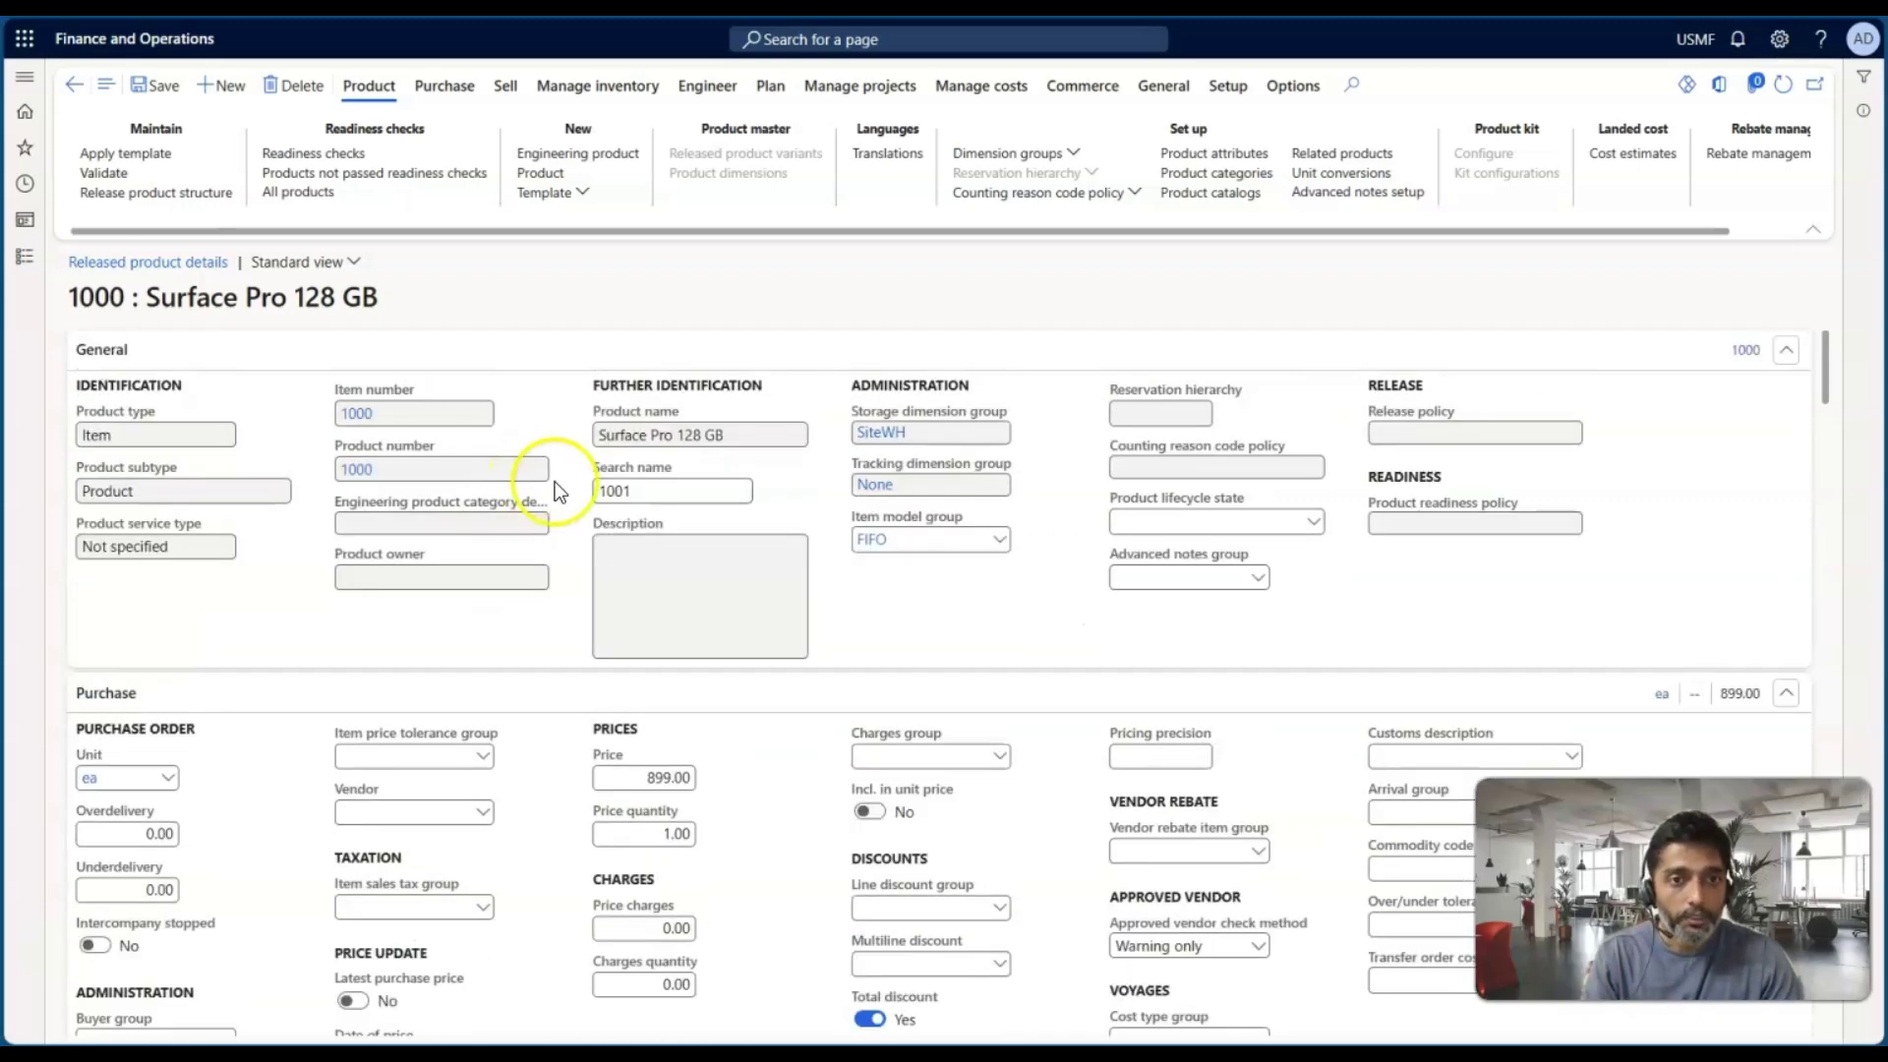
Step: Display the charges setup pages of the Procurement and sourcing module
left_click(21, 258)
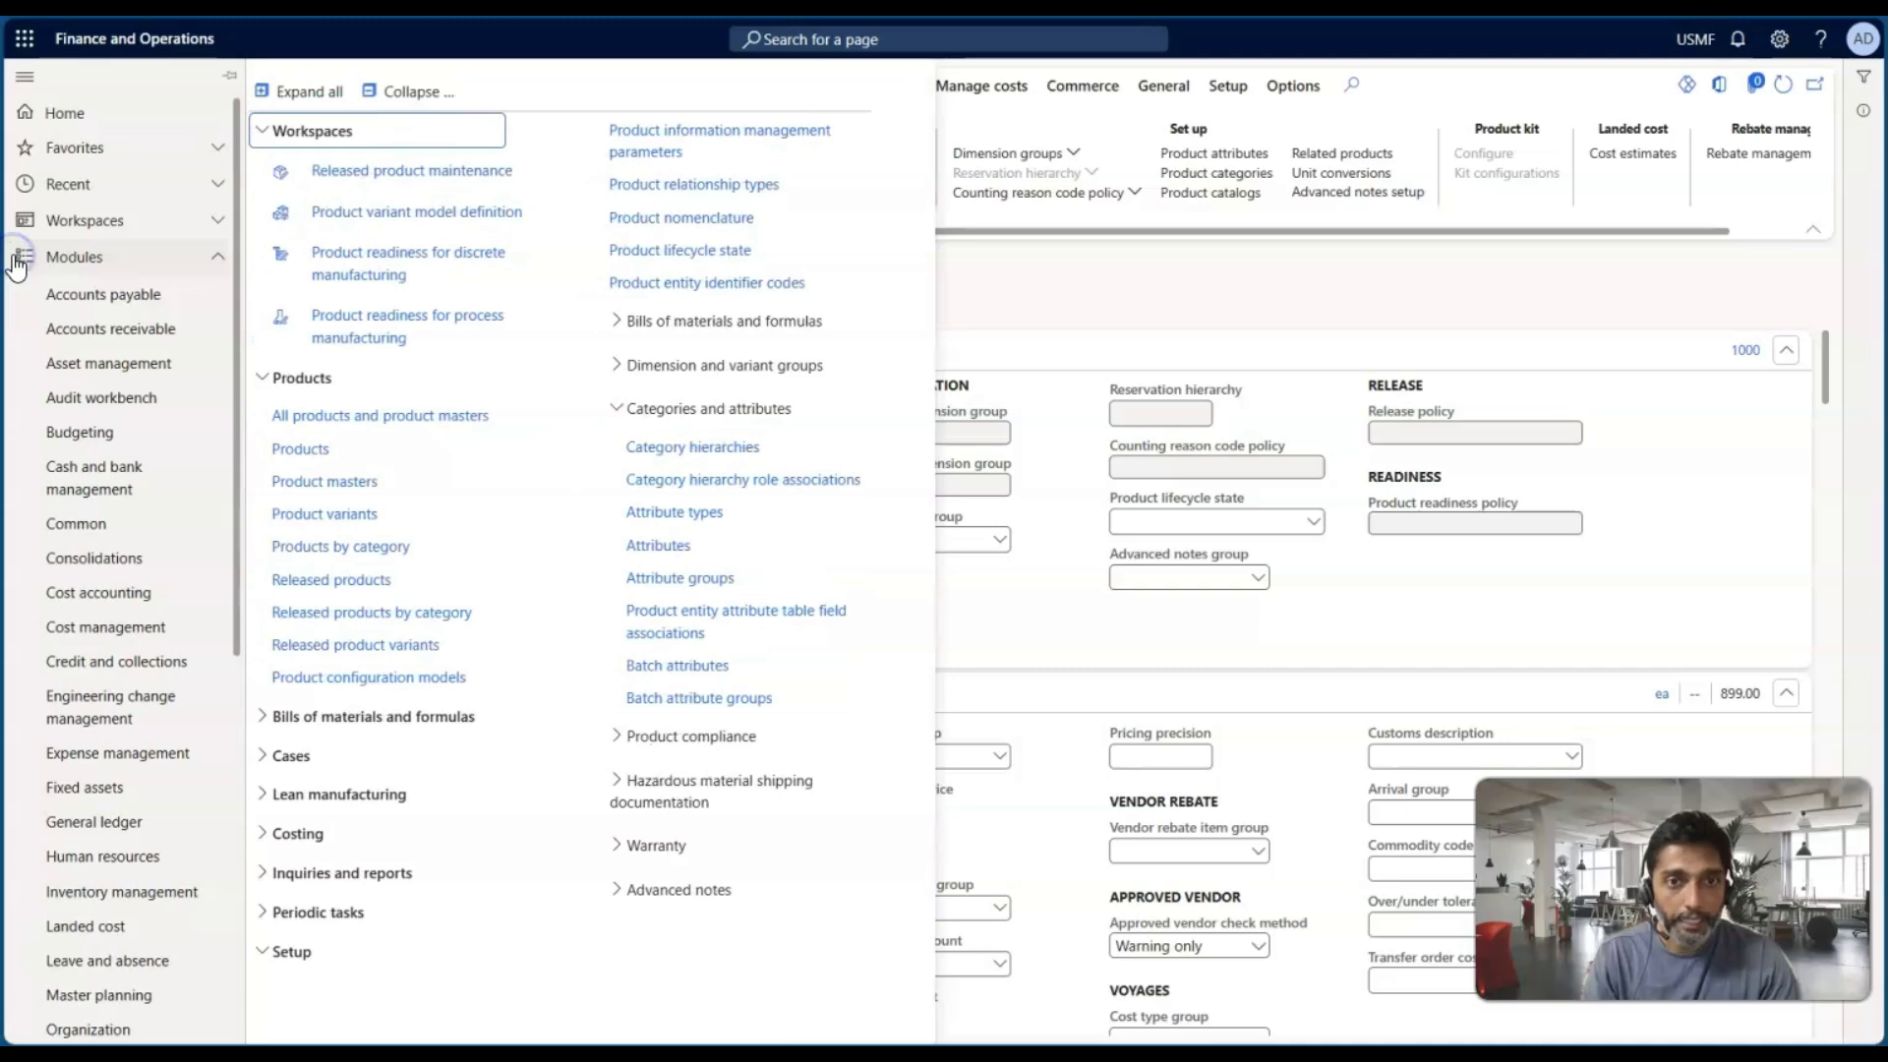
scroll(157, 688, "down", 5)
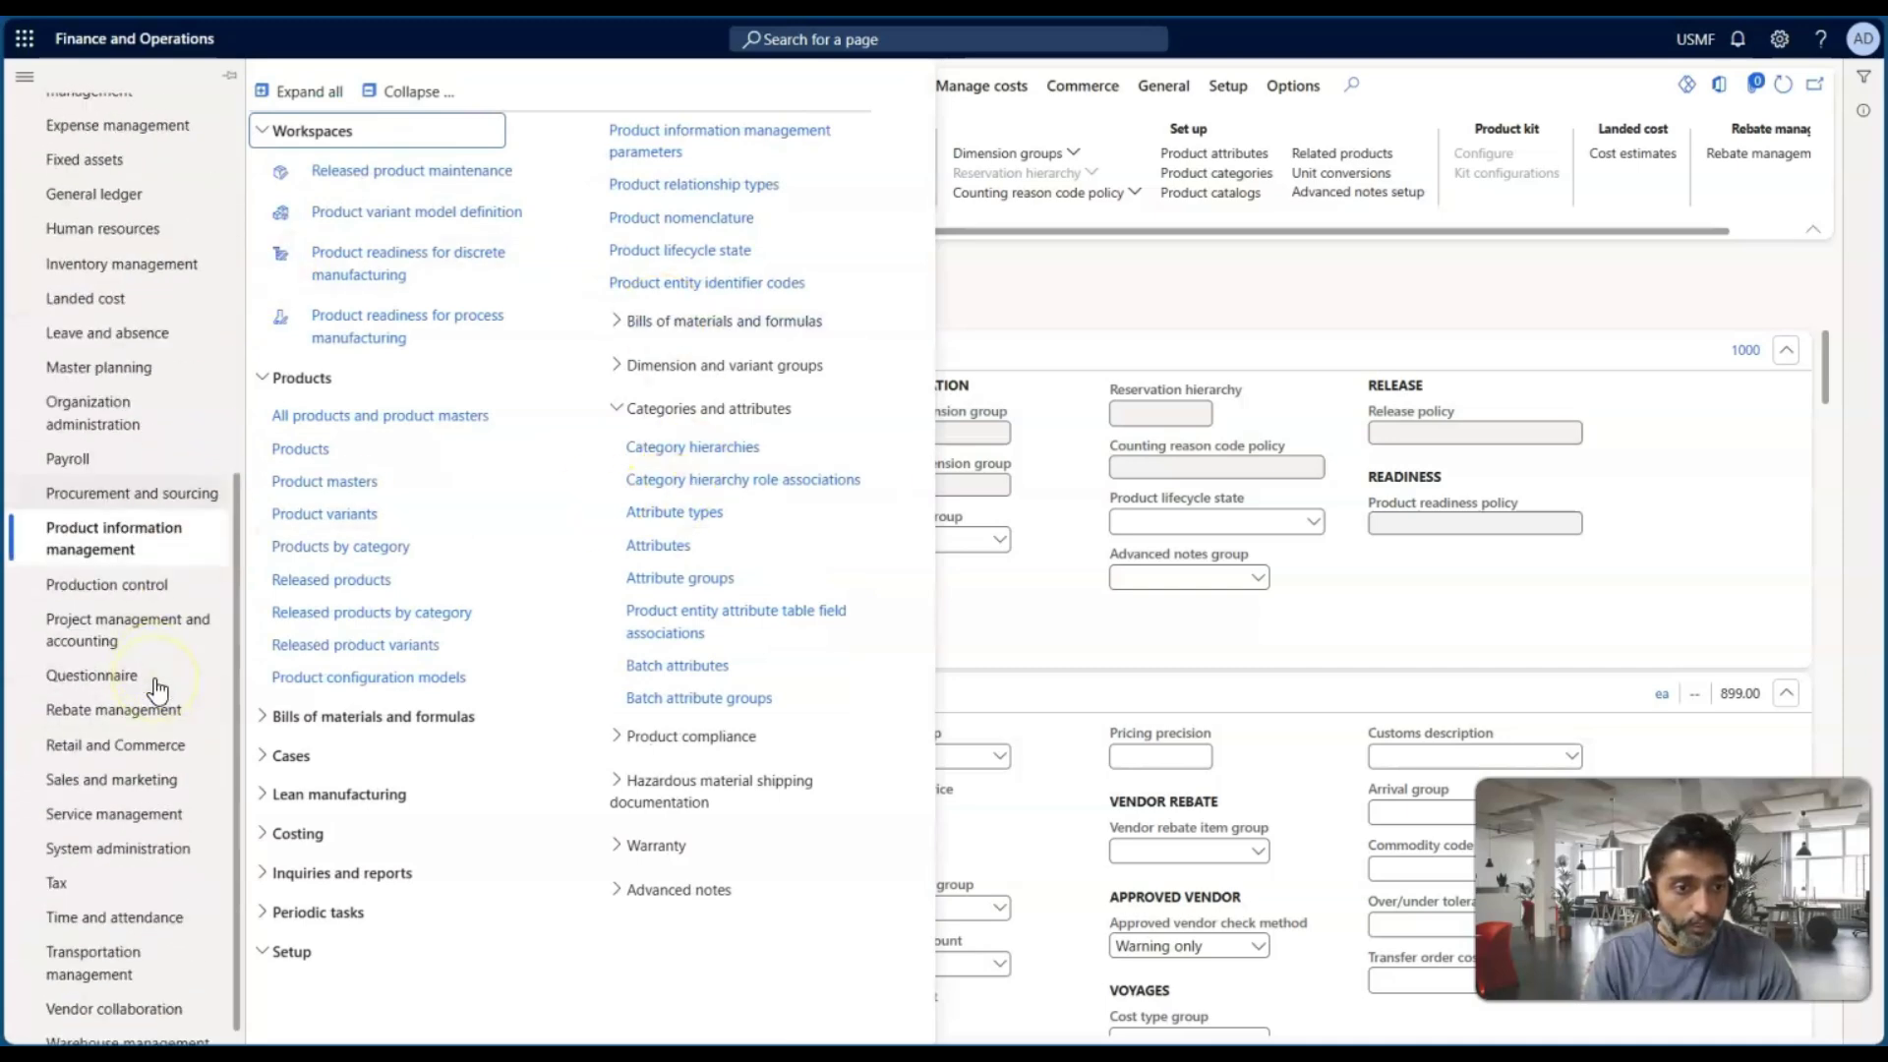
scroll(120, 550, "up", 1)
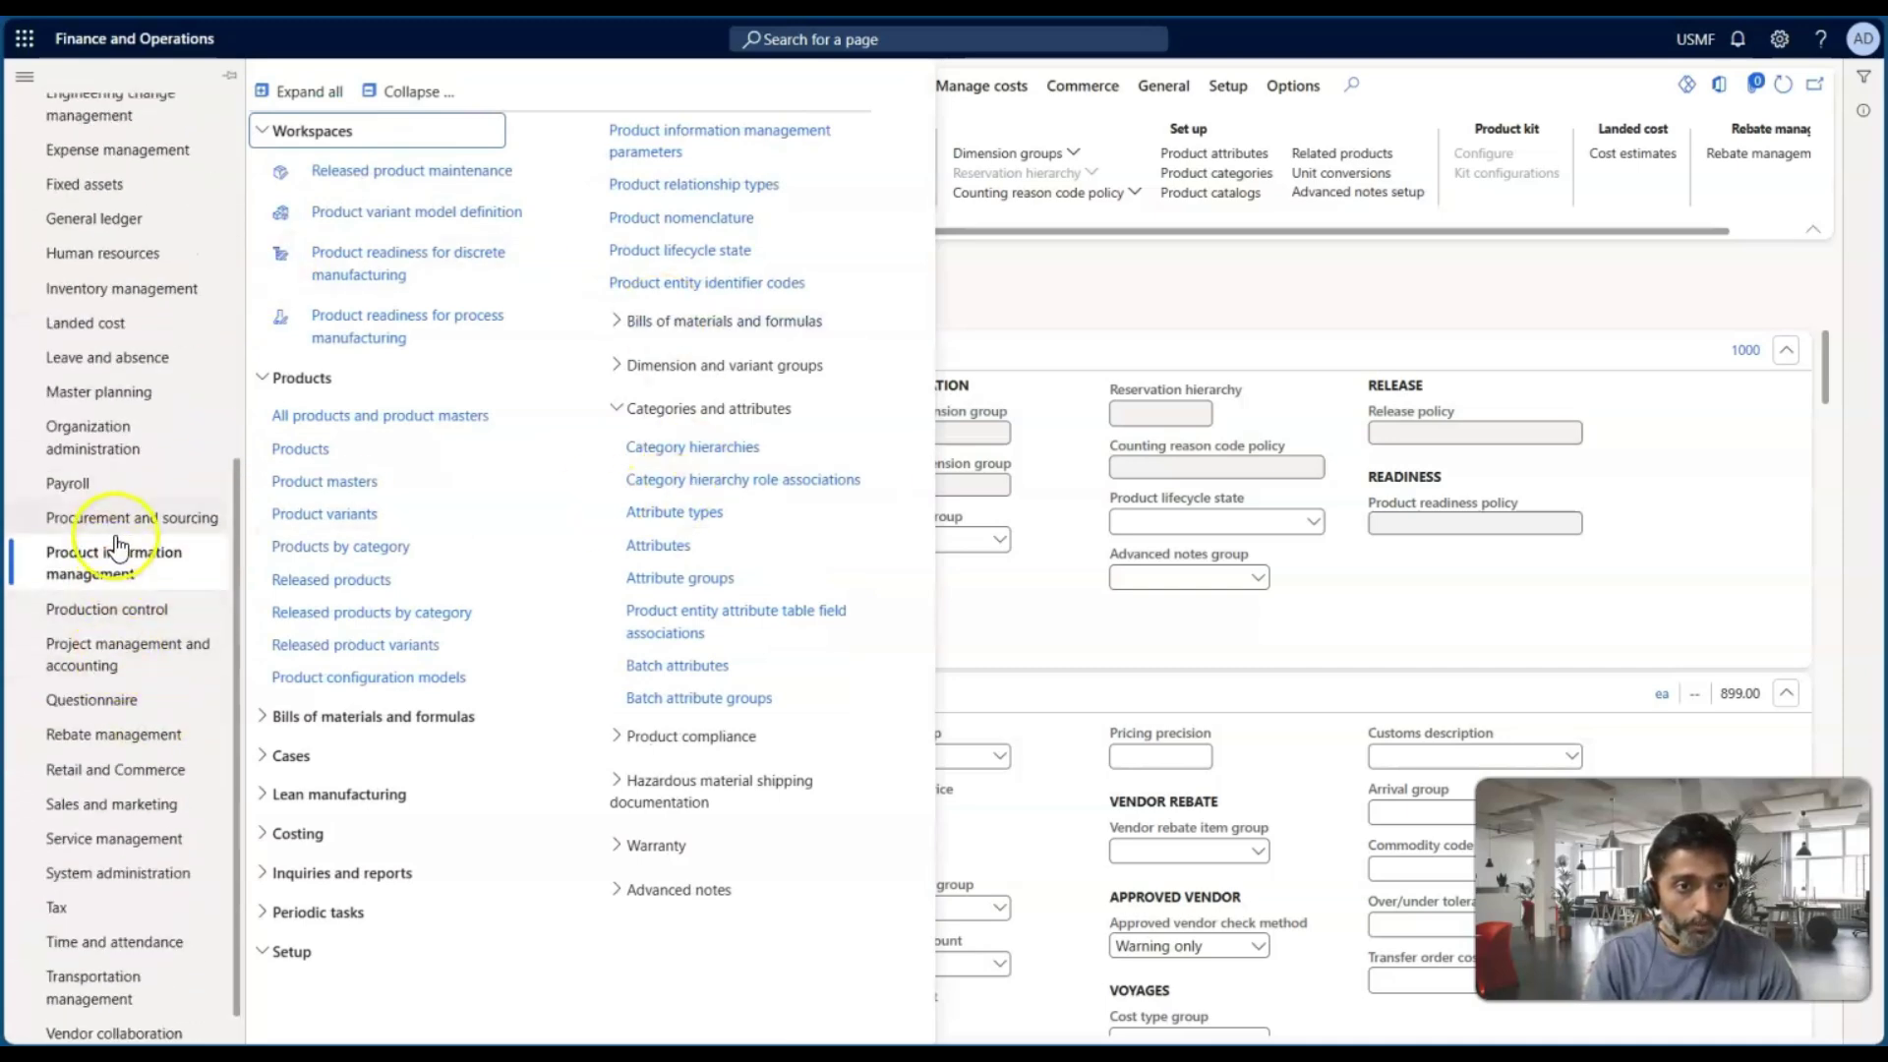
left_click(116, 519)
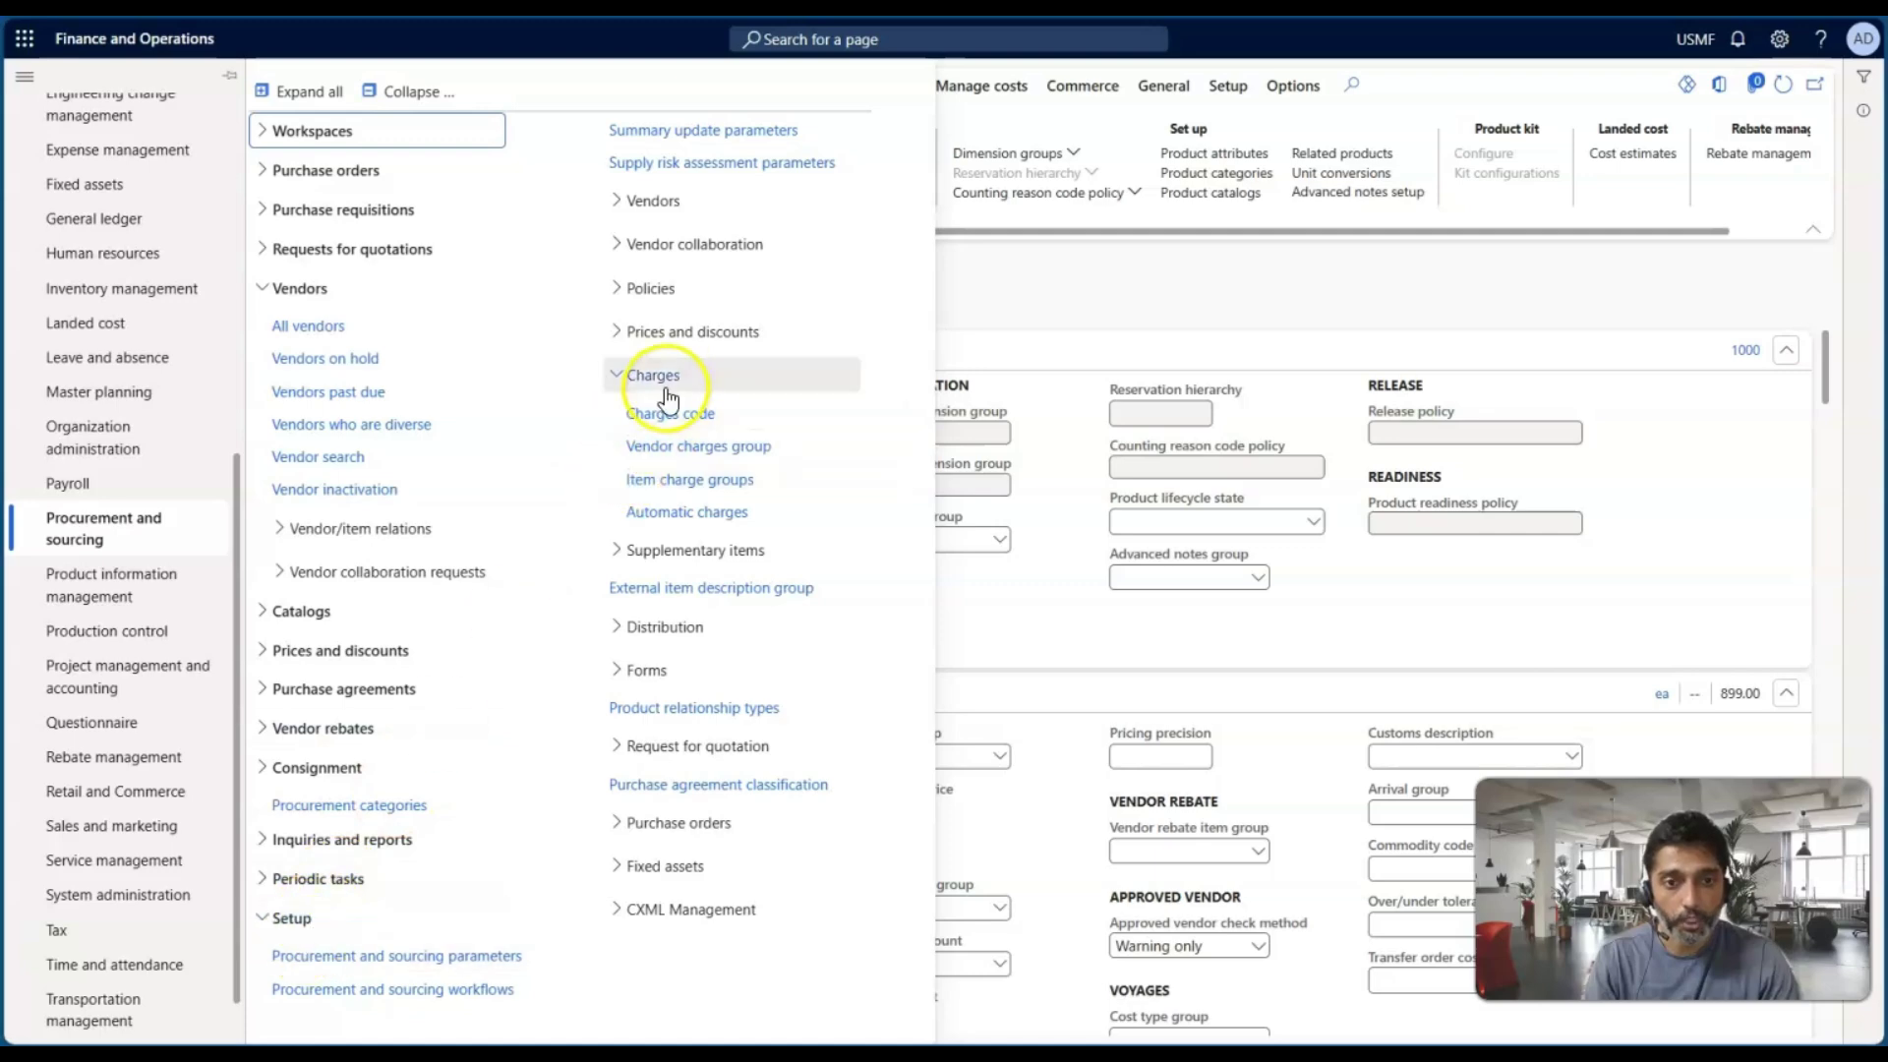
Step: Open the Accounts receivable charges codes and make the BR01 Broker Fees record editable
scroll(158, 625, "up", 3)
scroll(162, 629, "up", 2)
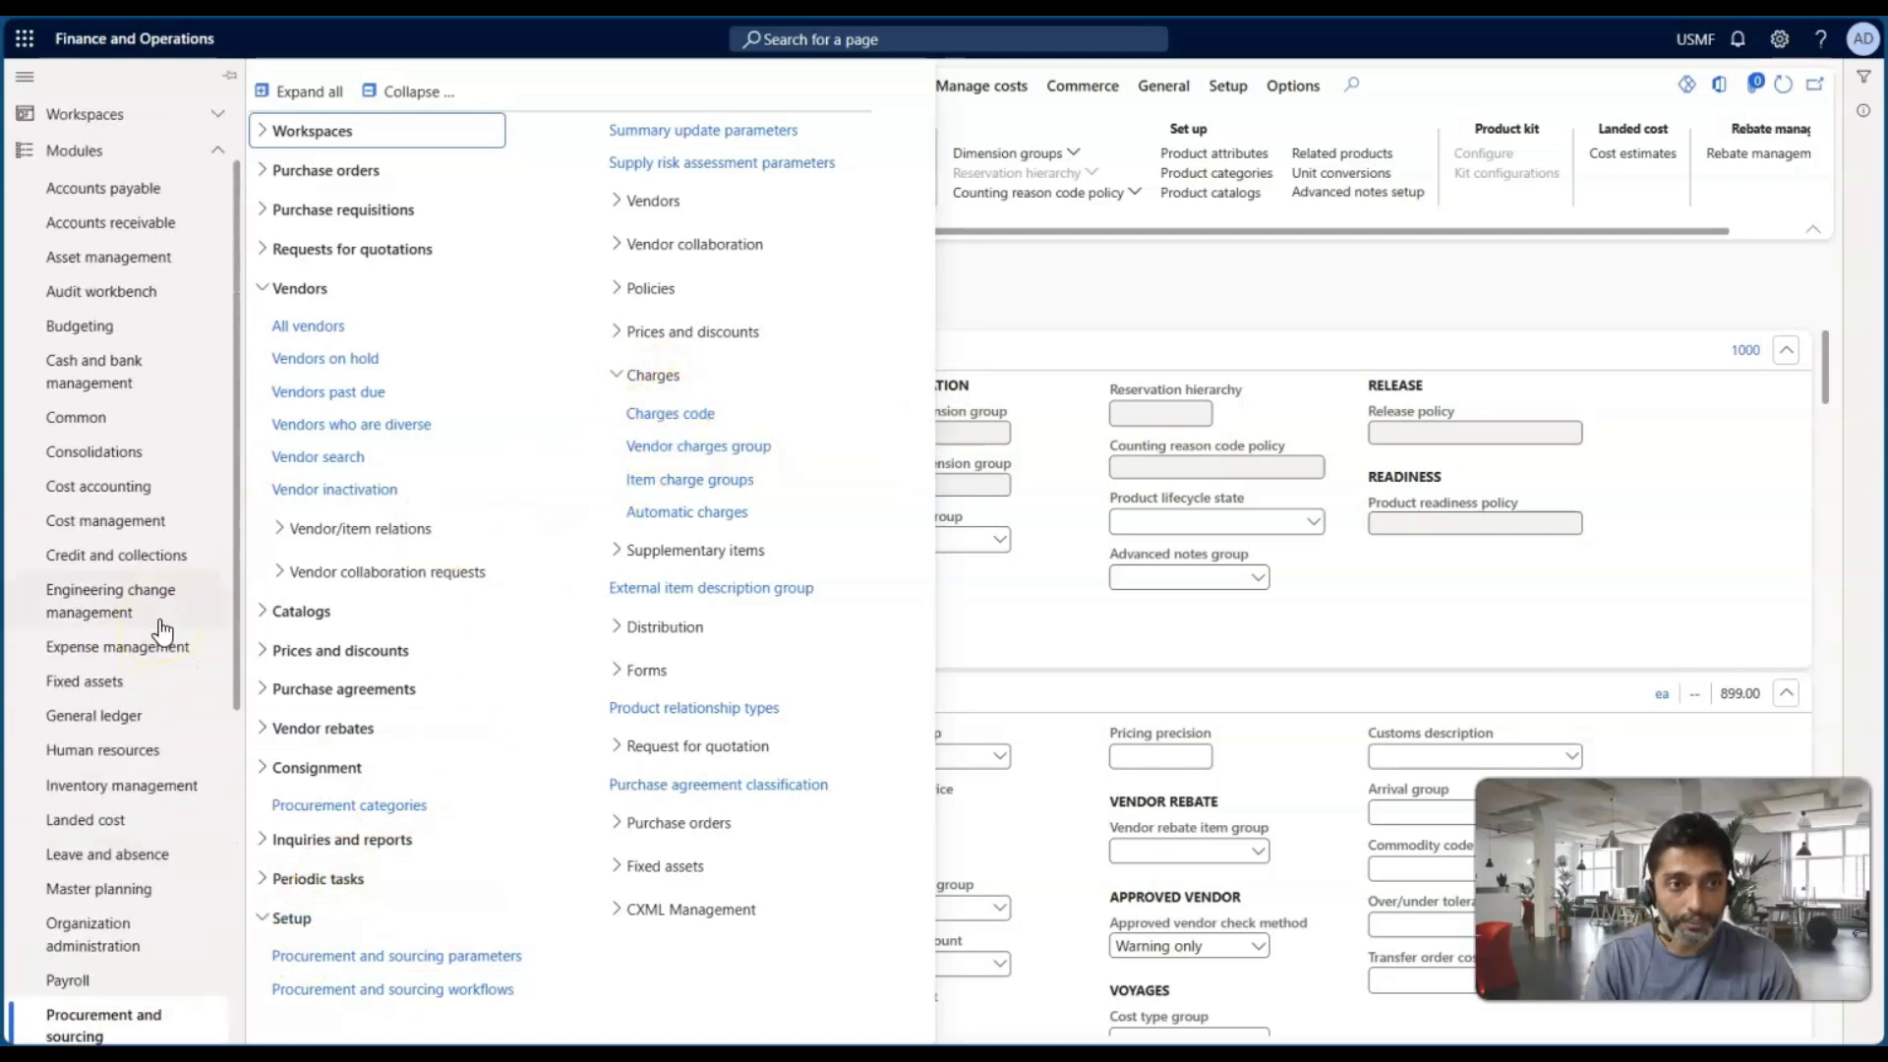
left_click(107, 225)
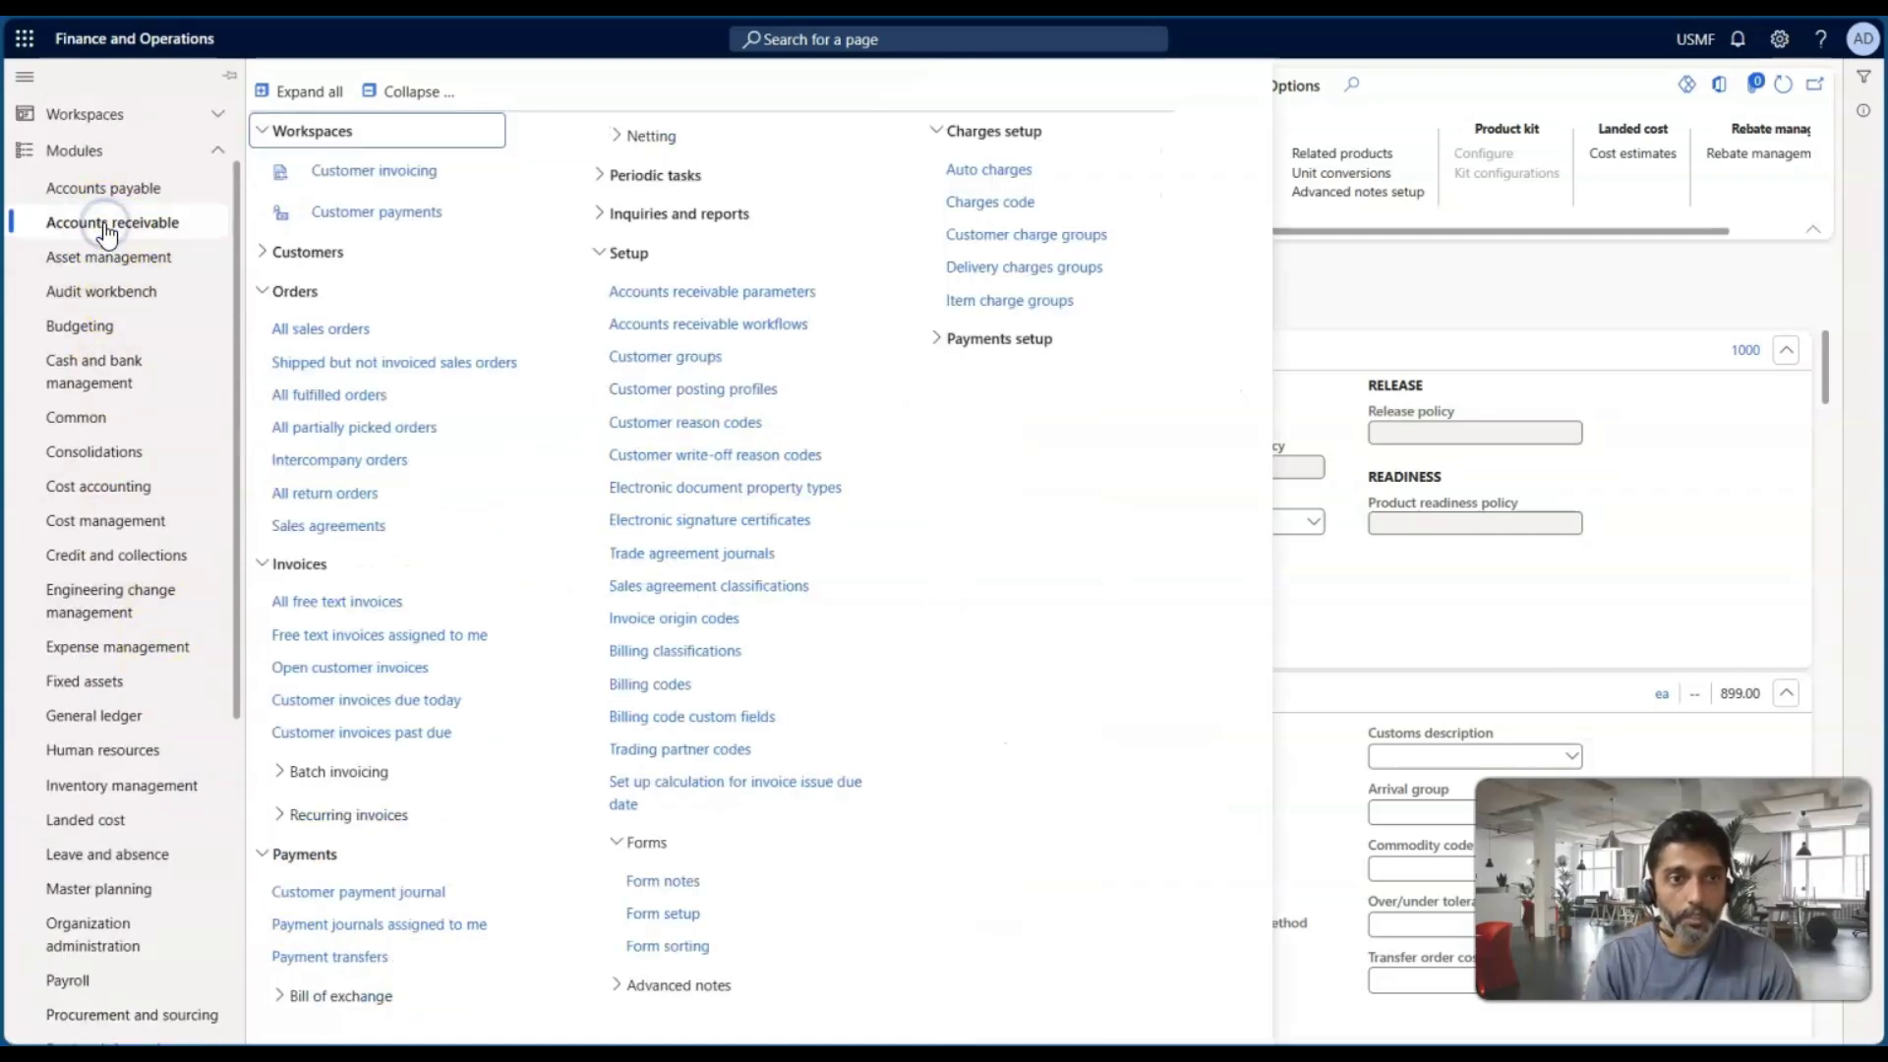
left_click(1013, 204)
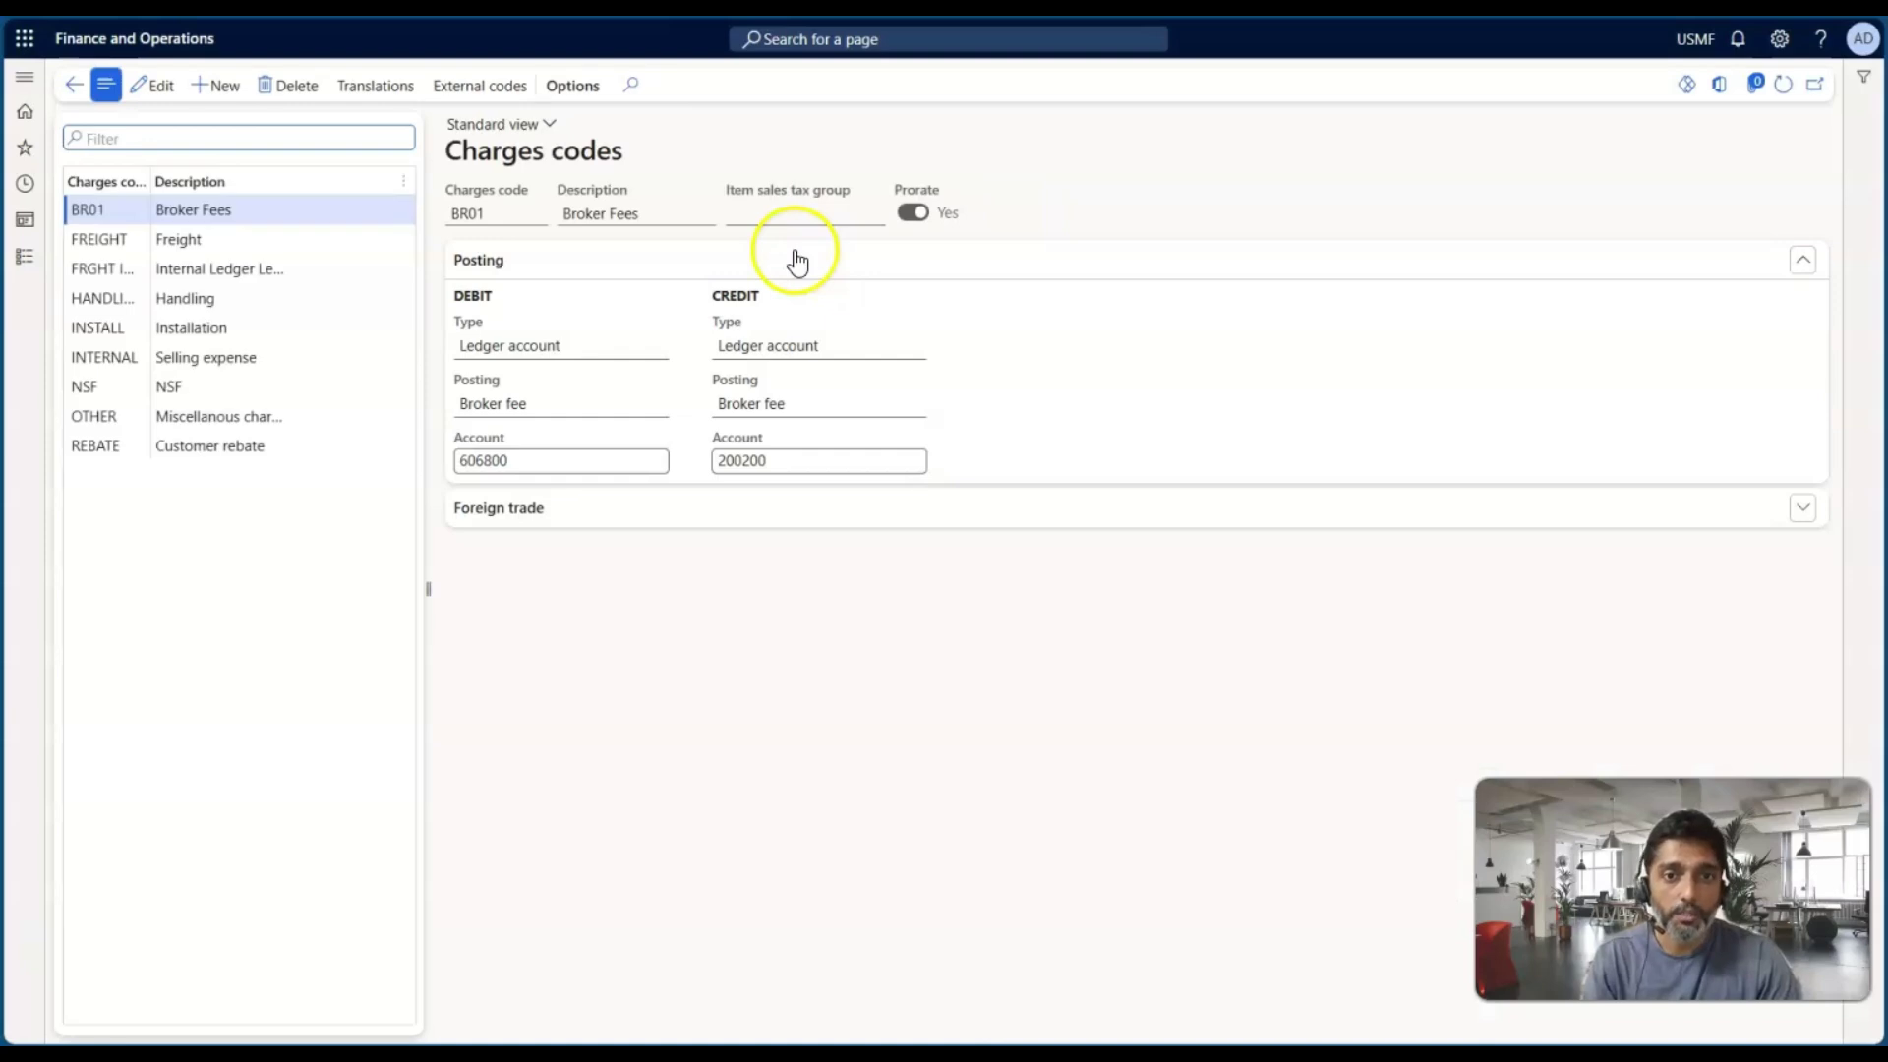
left_click(539, 212)
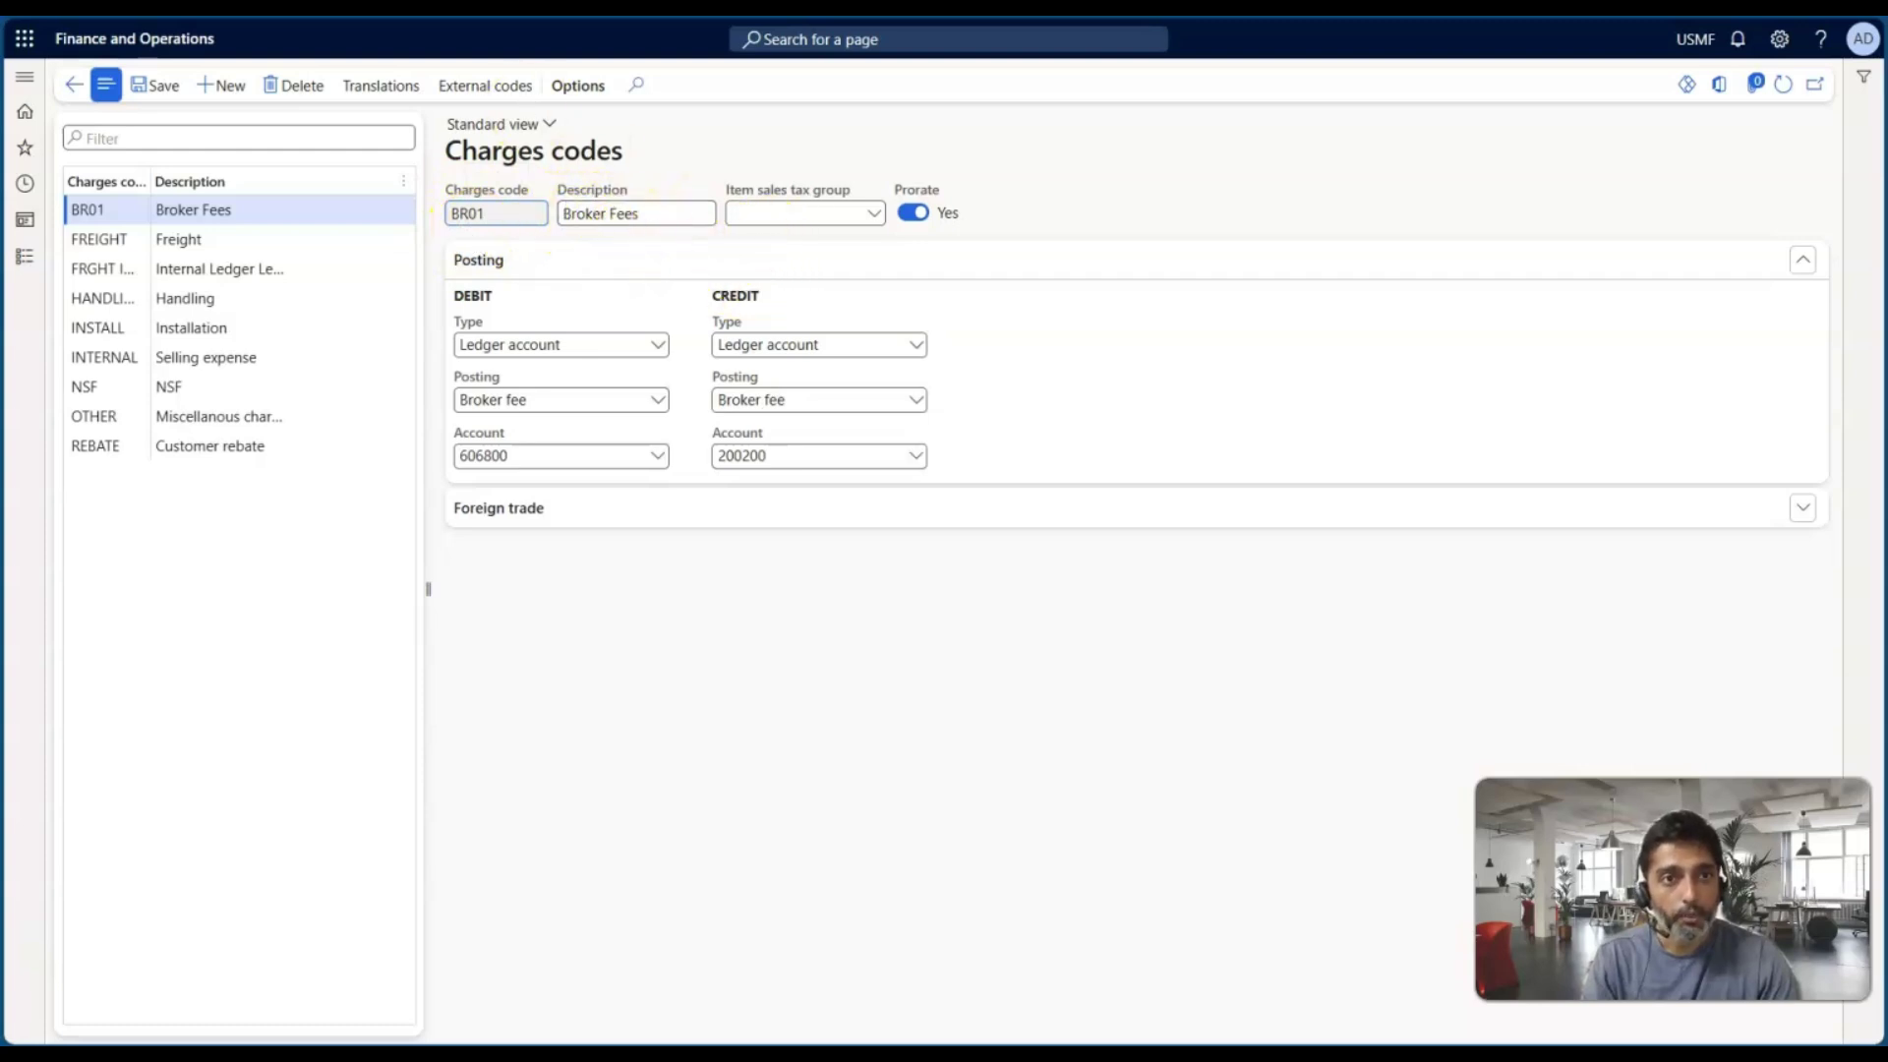
Step: Open the Procurement and sourcing charges codes in a second browser tab for comparison and make the Vendor Fee record editable
right_click(356, 8)
left_click(436, 90)
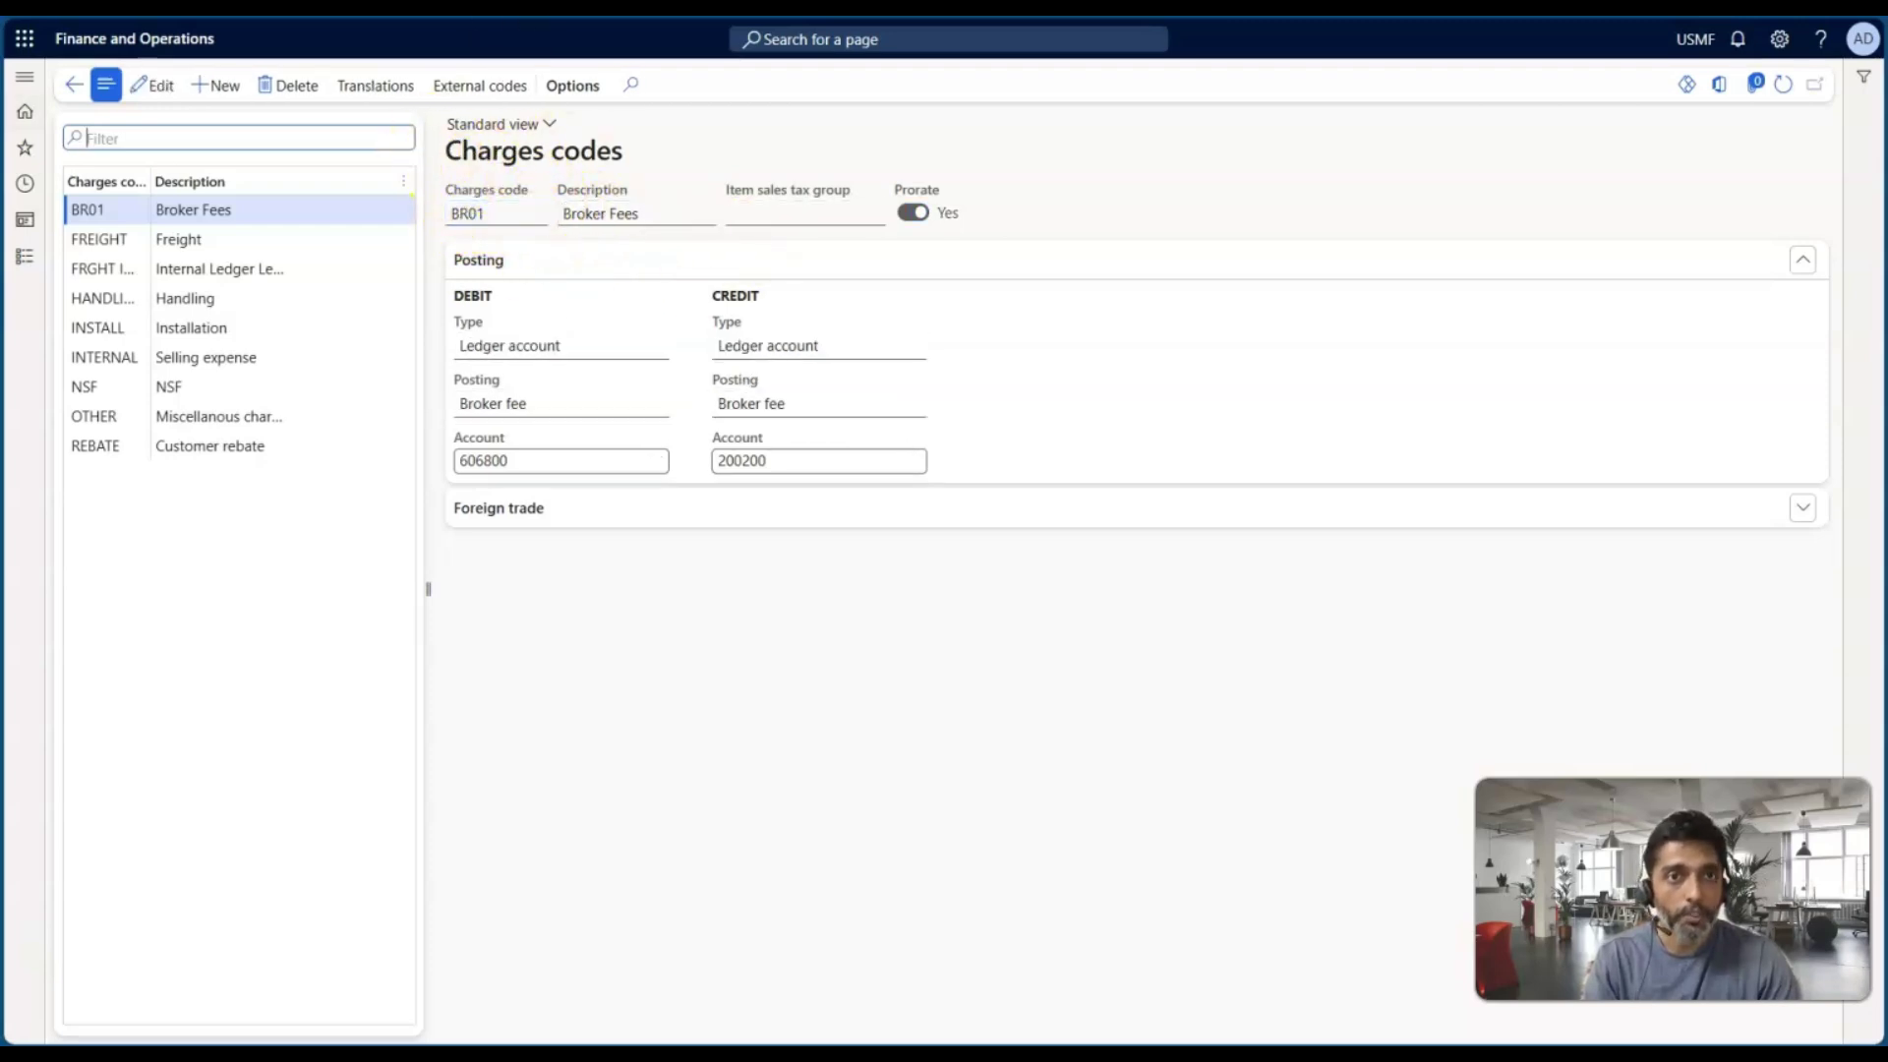
left_click(25, 255)
scroll(138, 604, "down", 4)
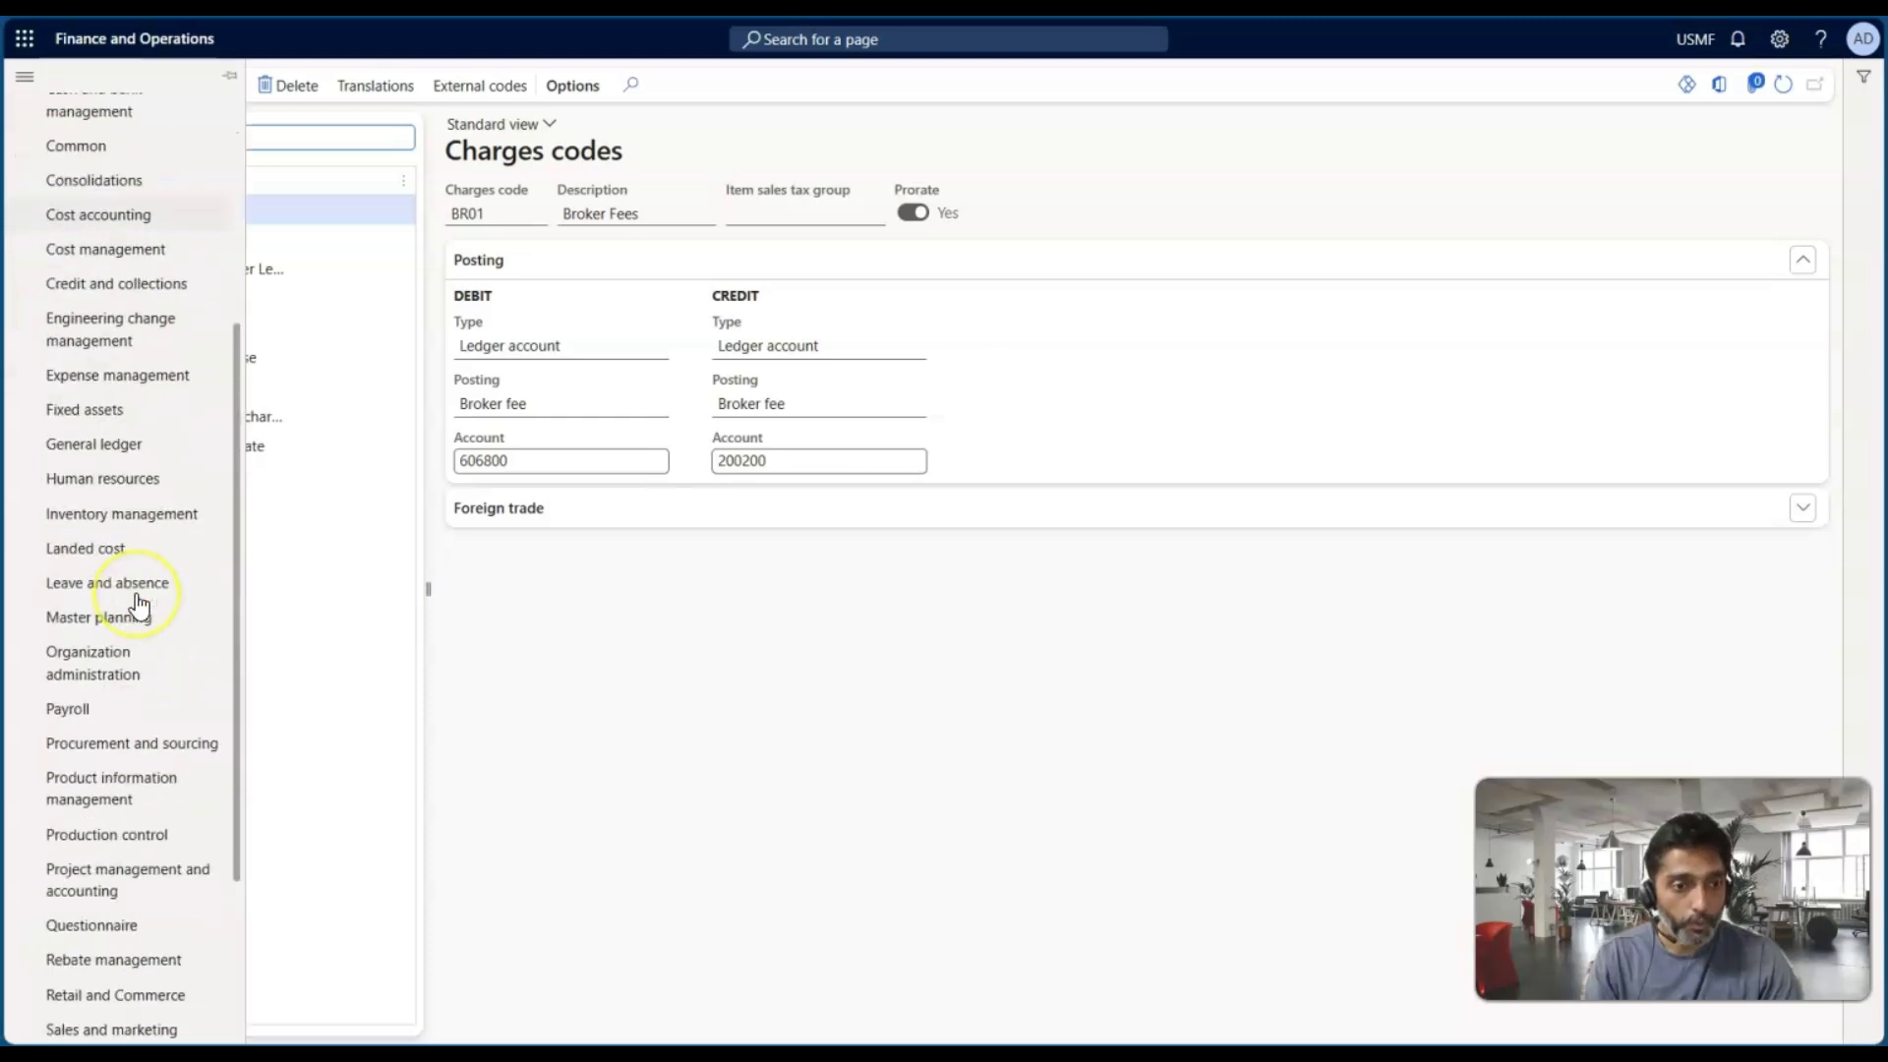
scroll(139, 603, "down", 3)
left_click(128, 482)
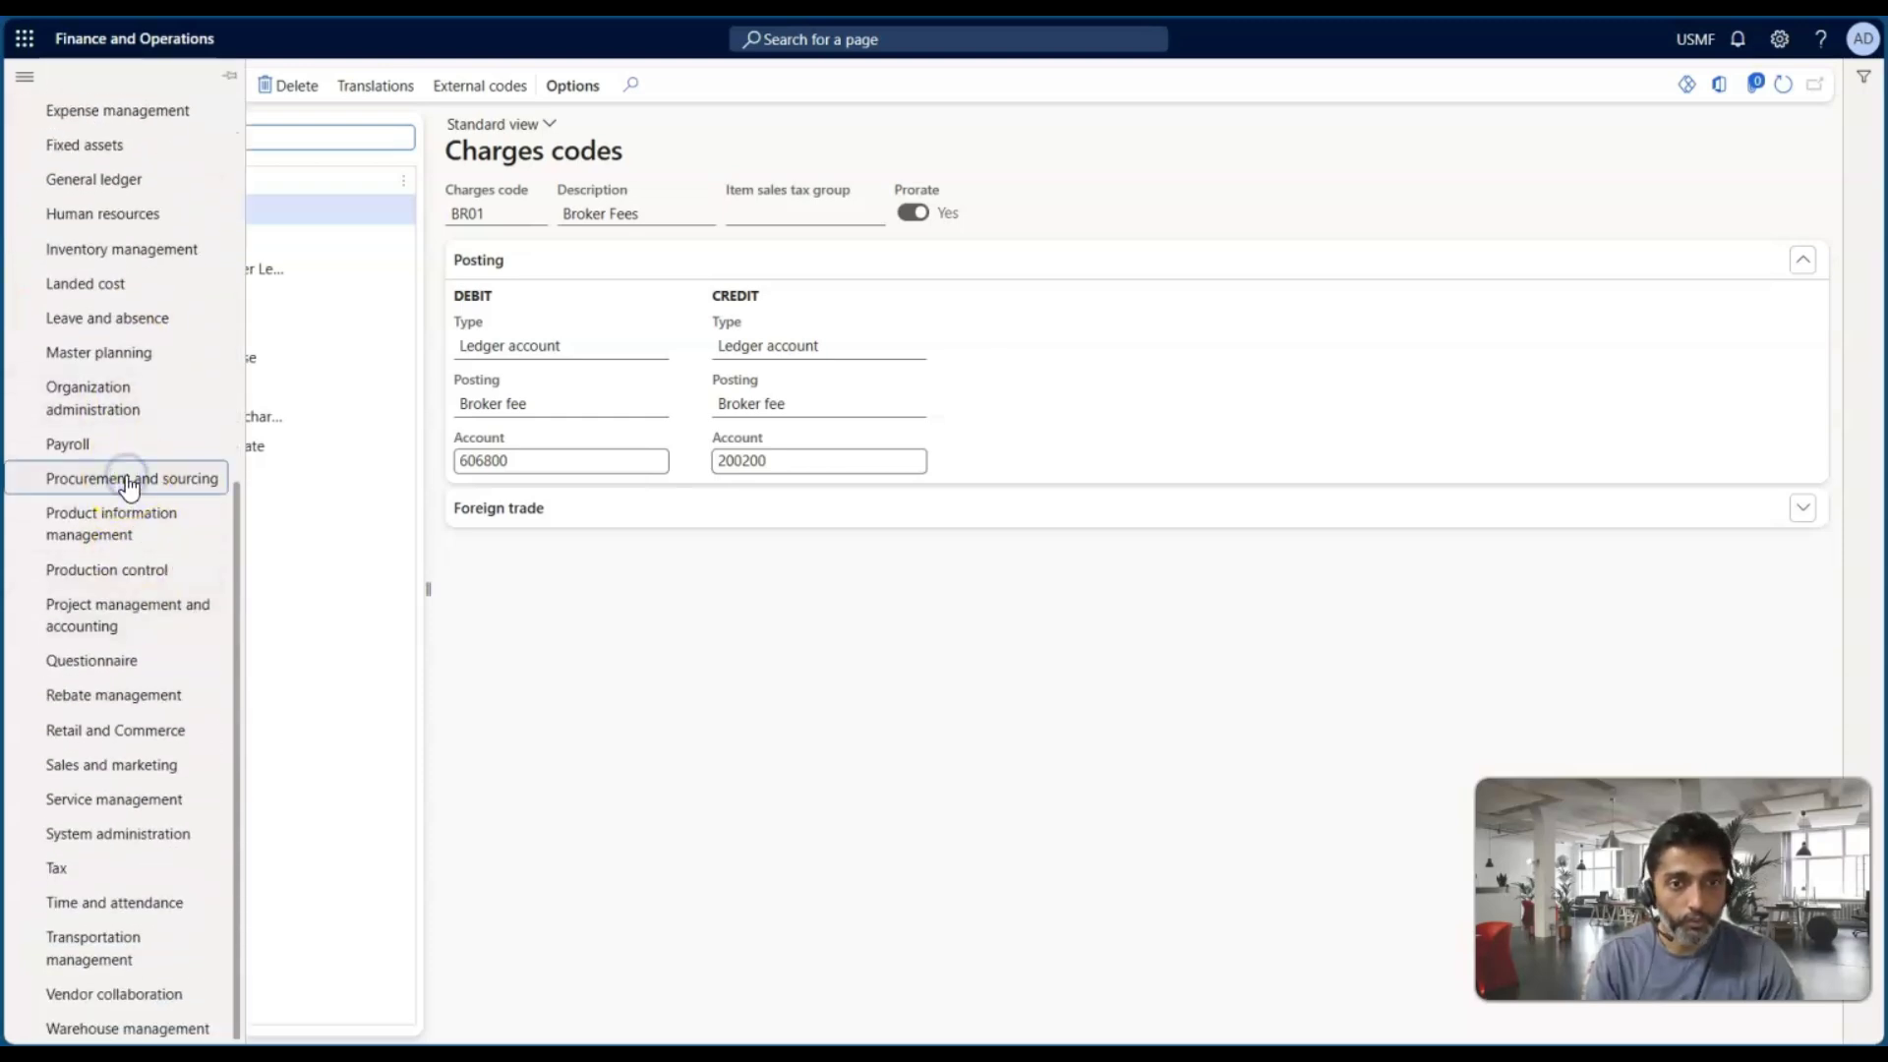
left_click(667, 411)
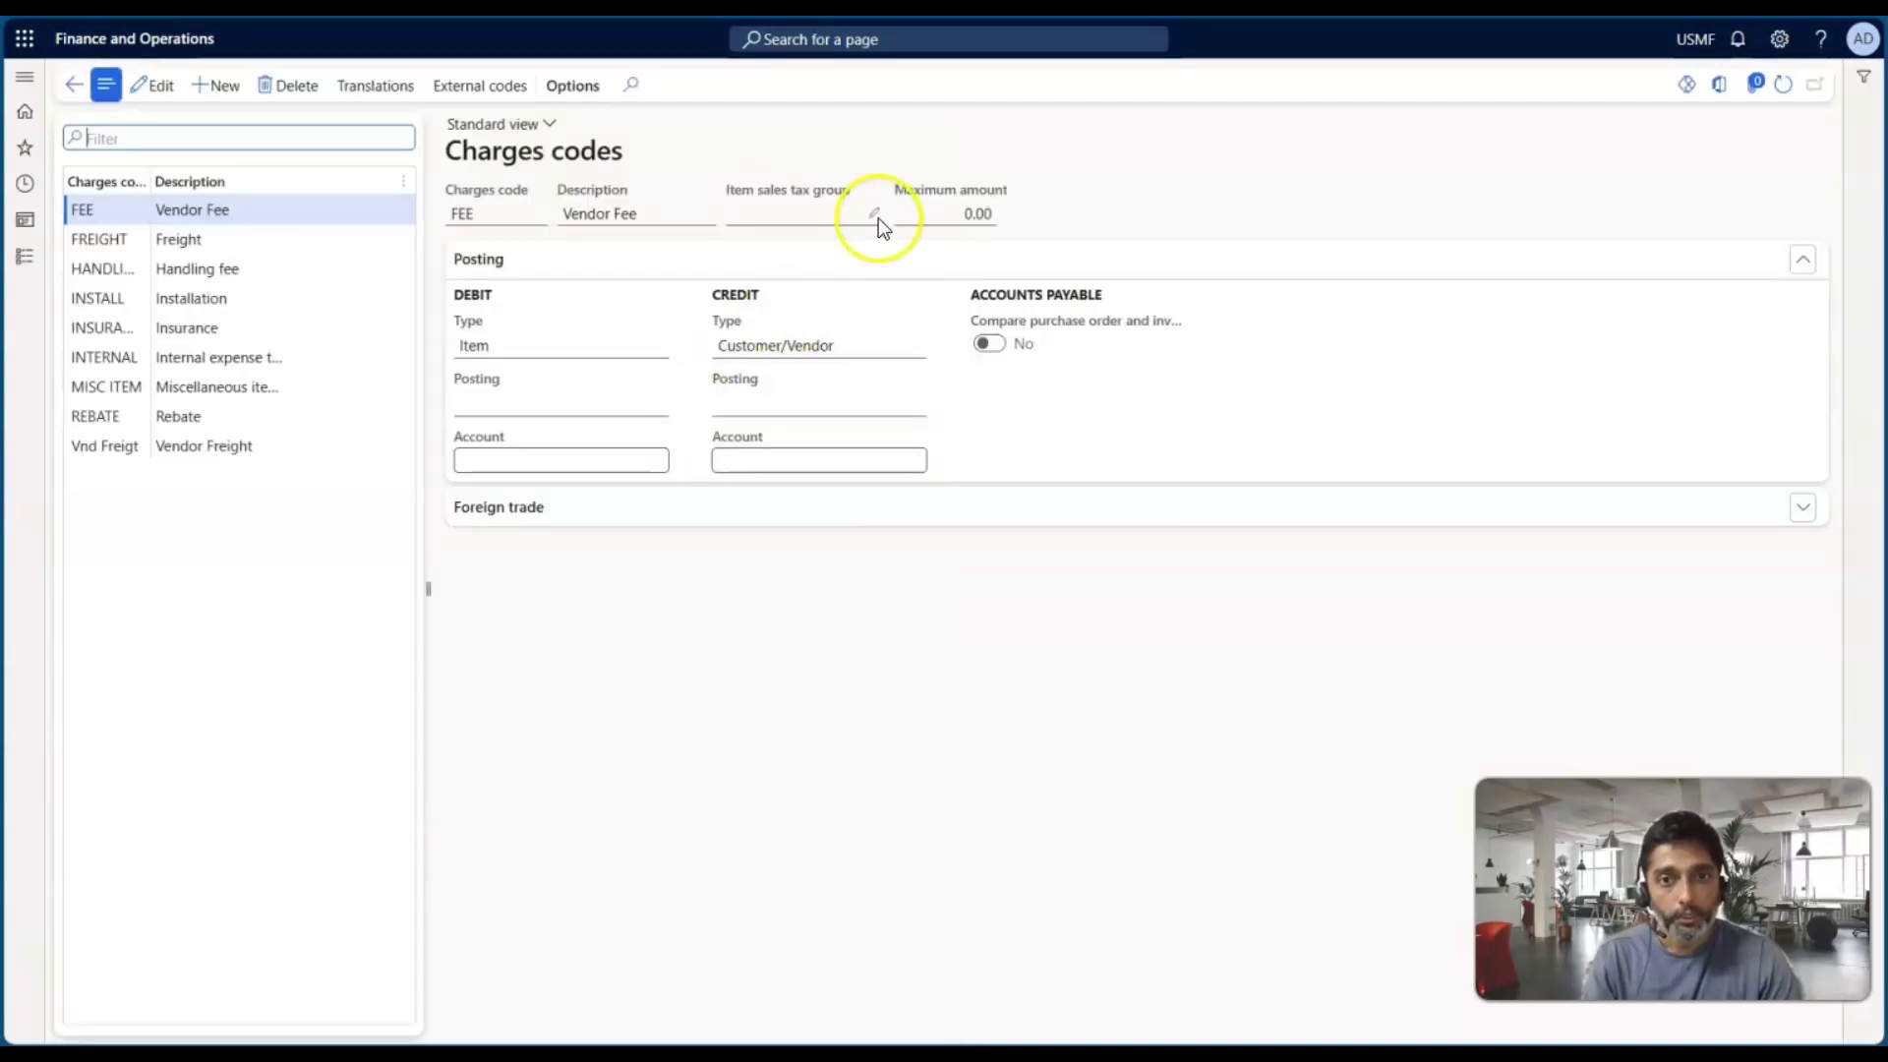
left_click(873, 214)
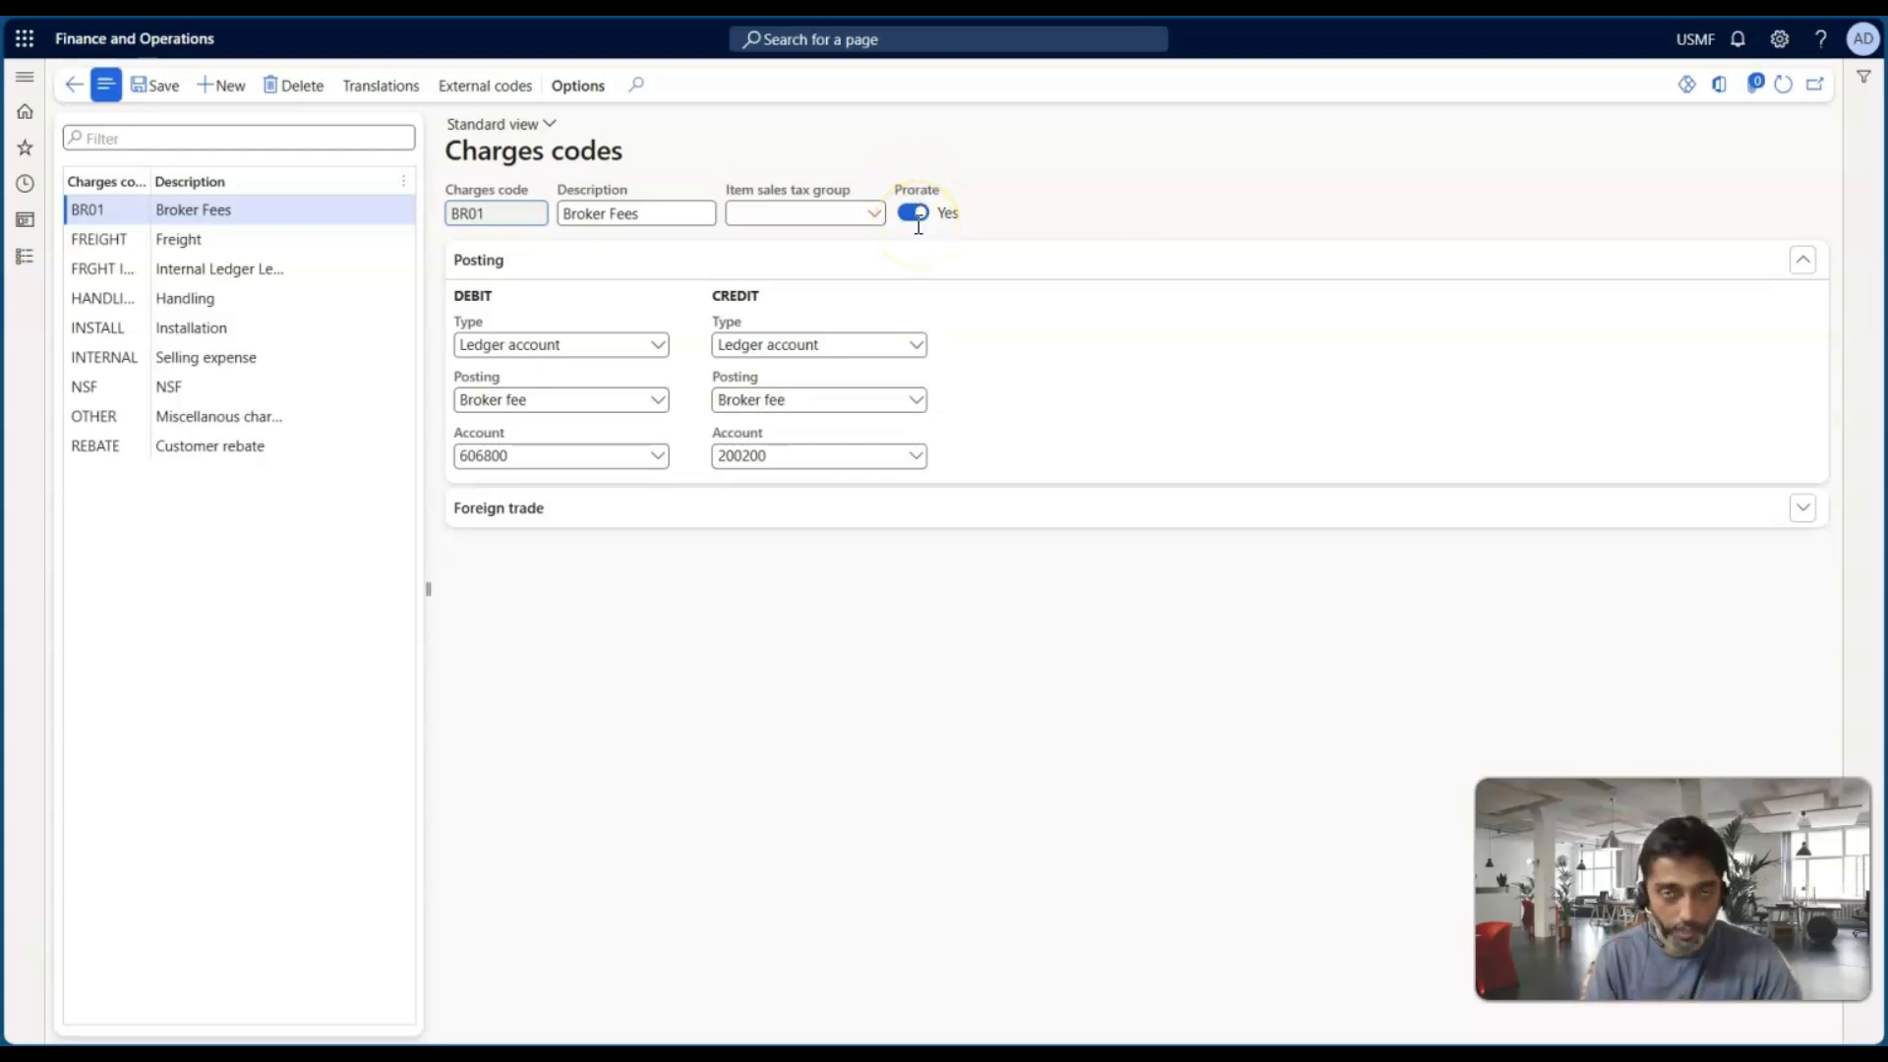
left_click(845, 221)
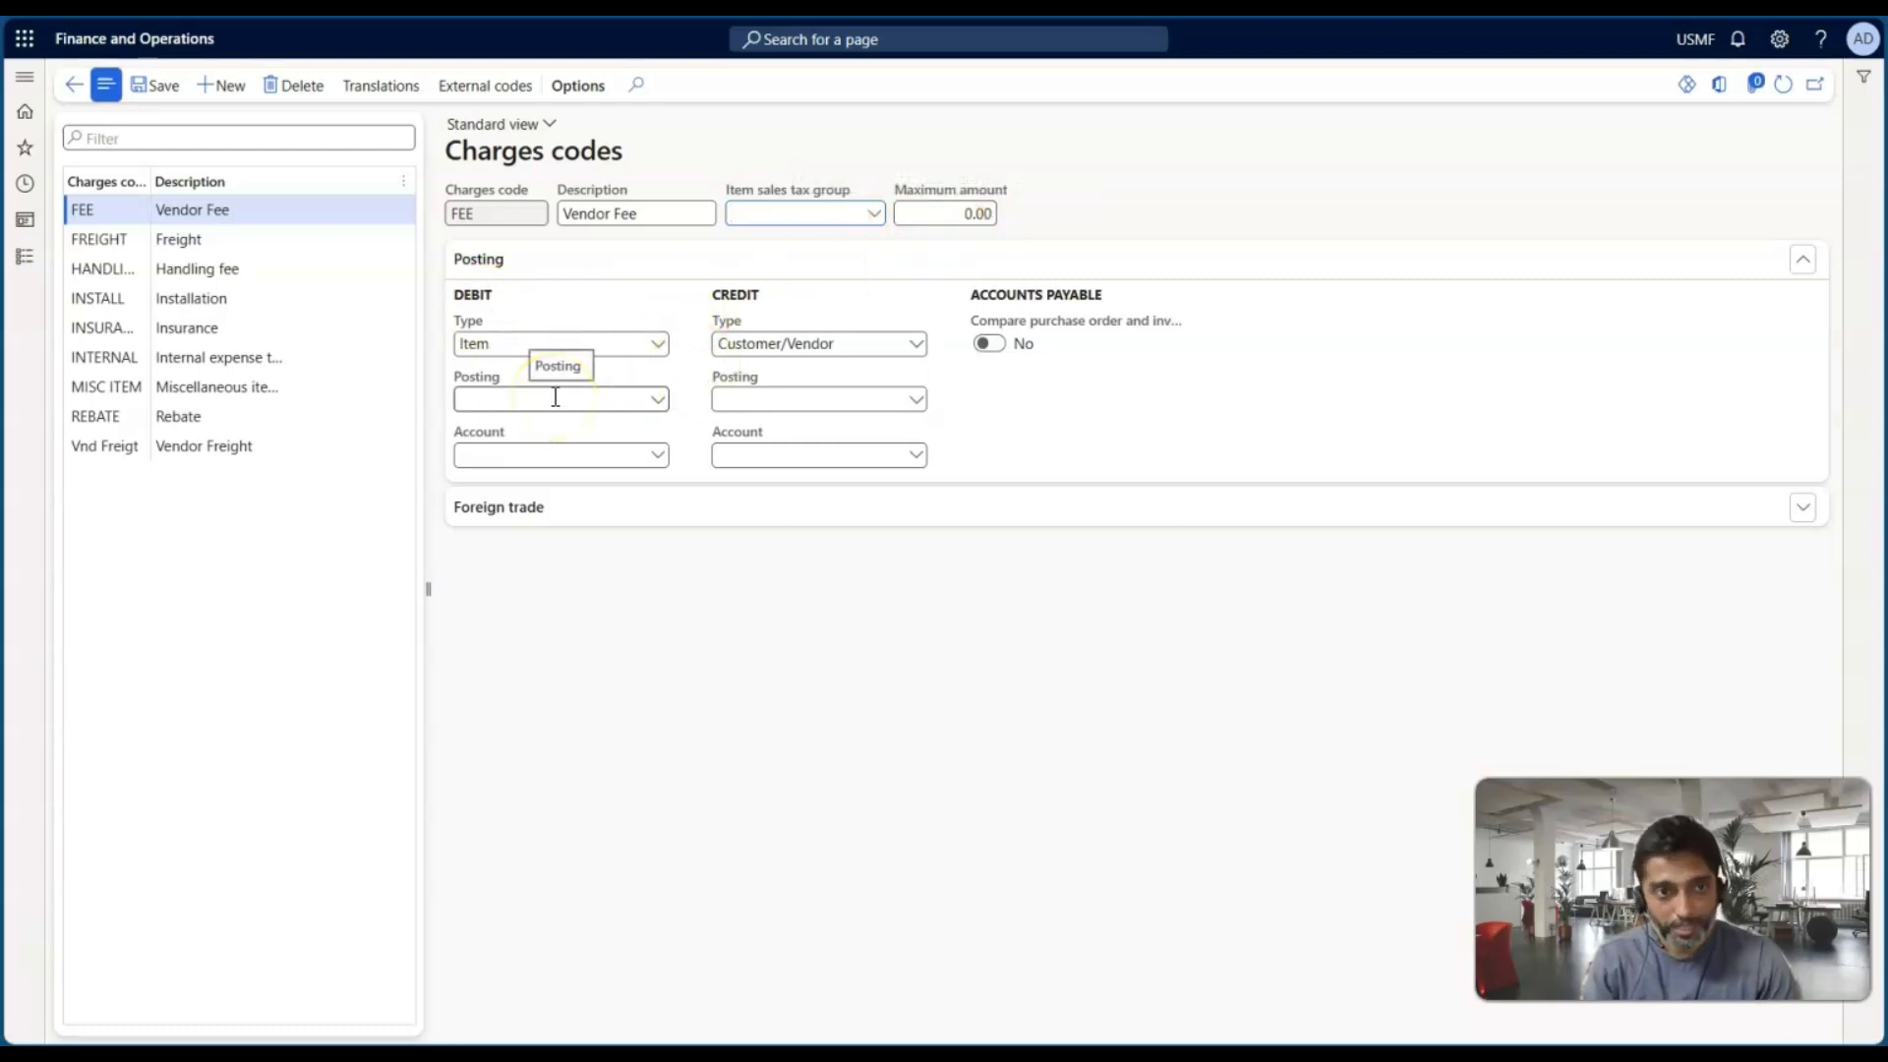
Step: Create a new purchasing charges code CC with the description Conve Charge
left_click(220, 86)
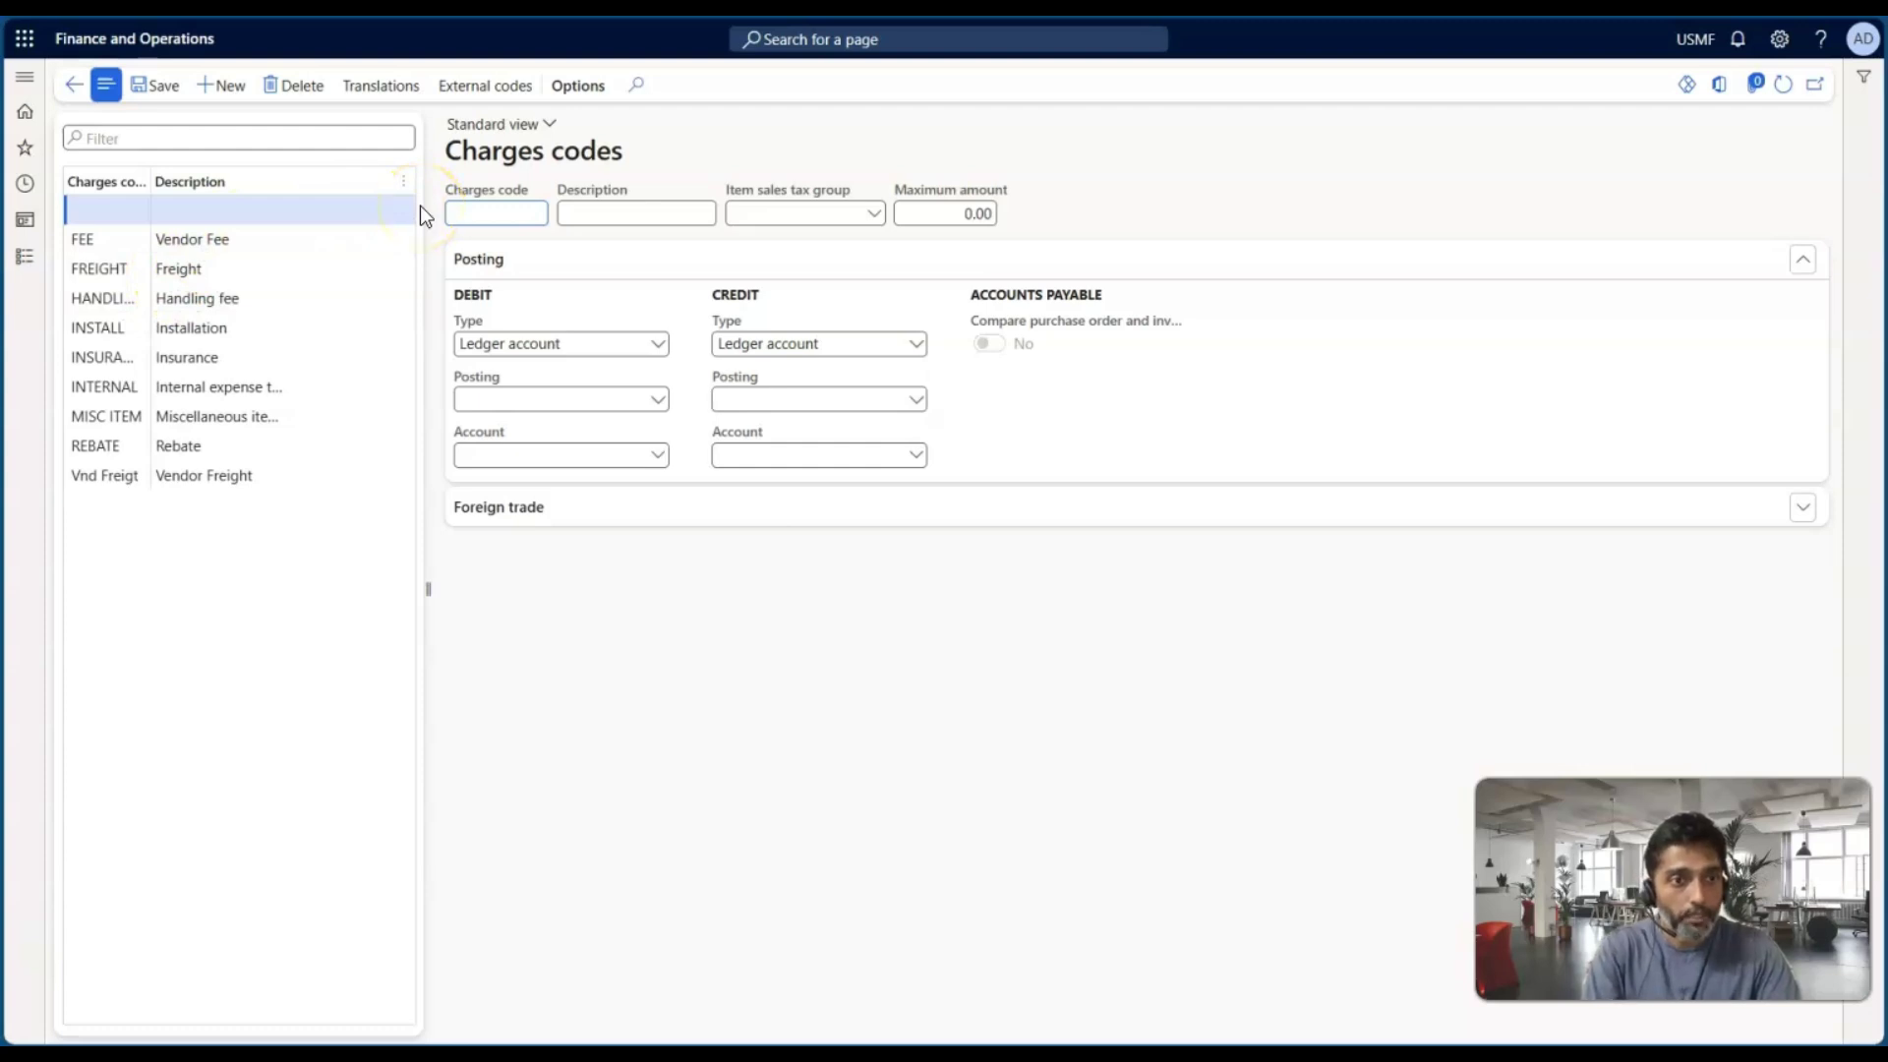
type("CC")
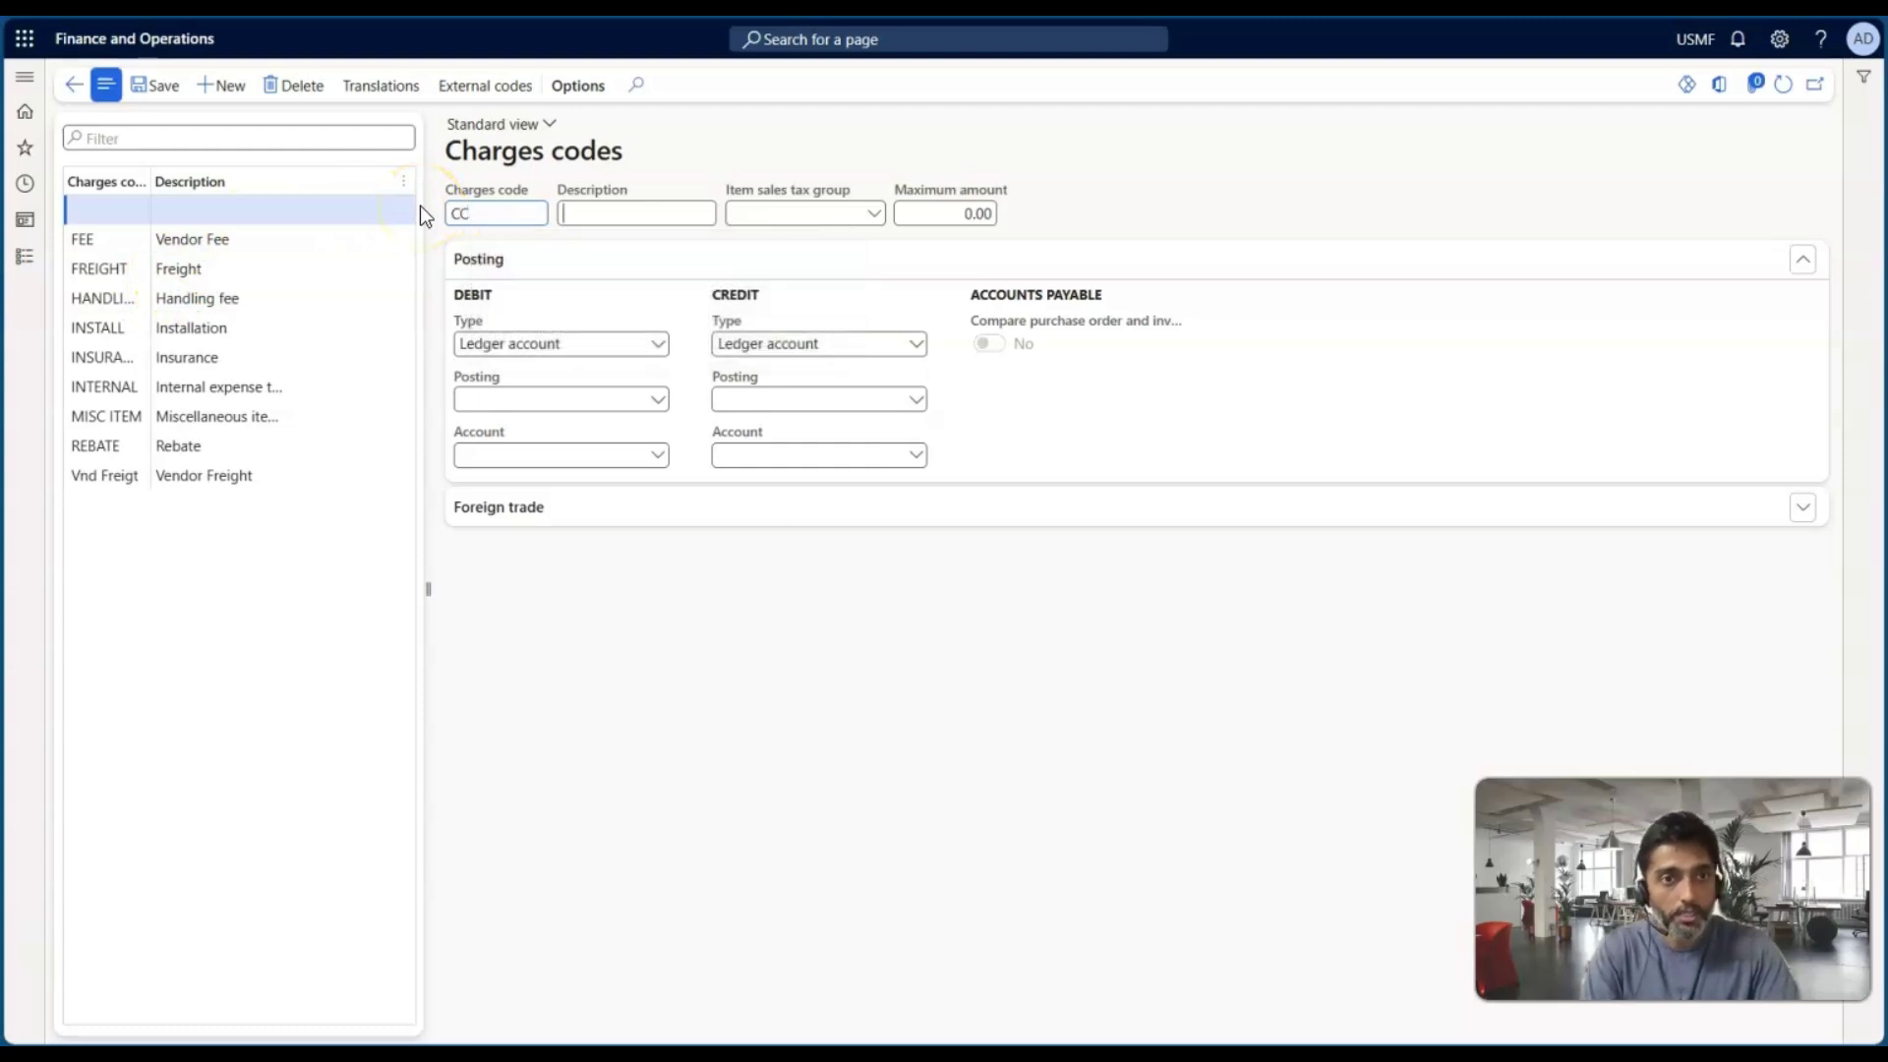
key("Tab")
type("Conve")
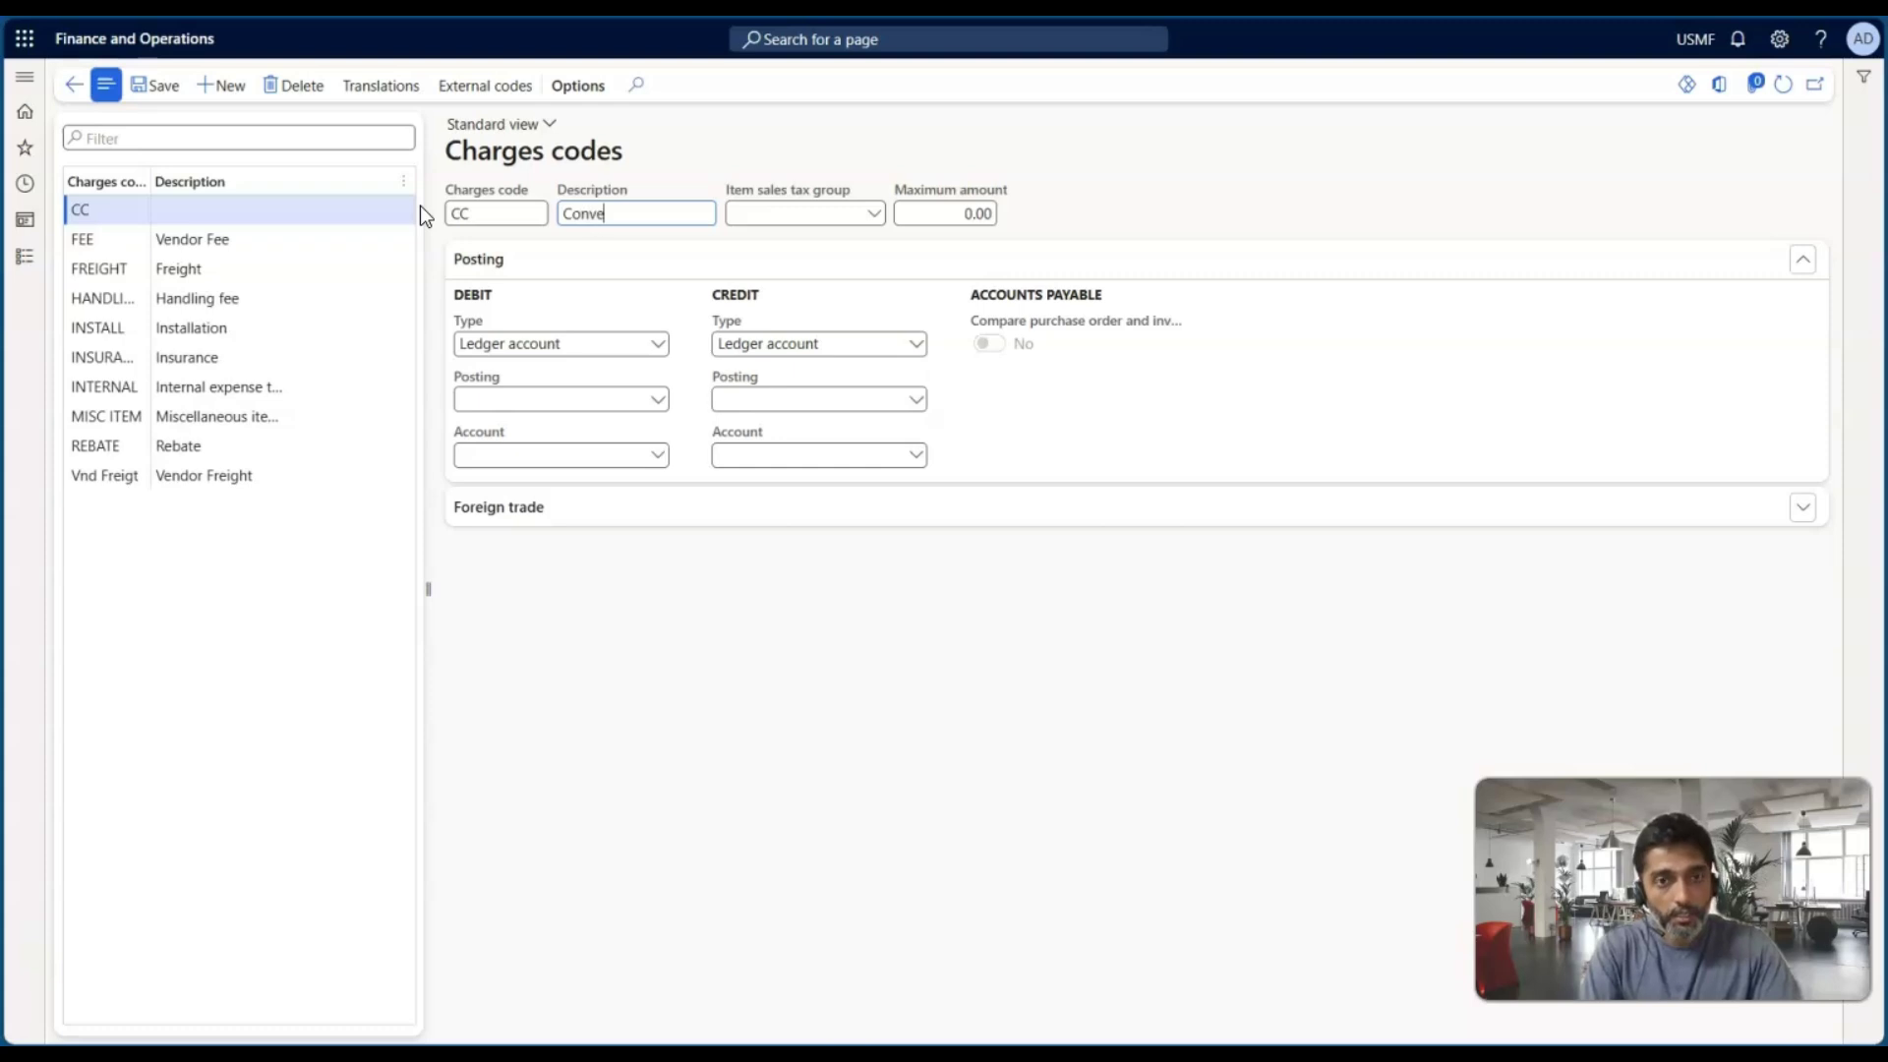
type(" Charge")
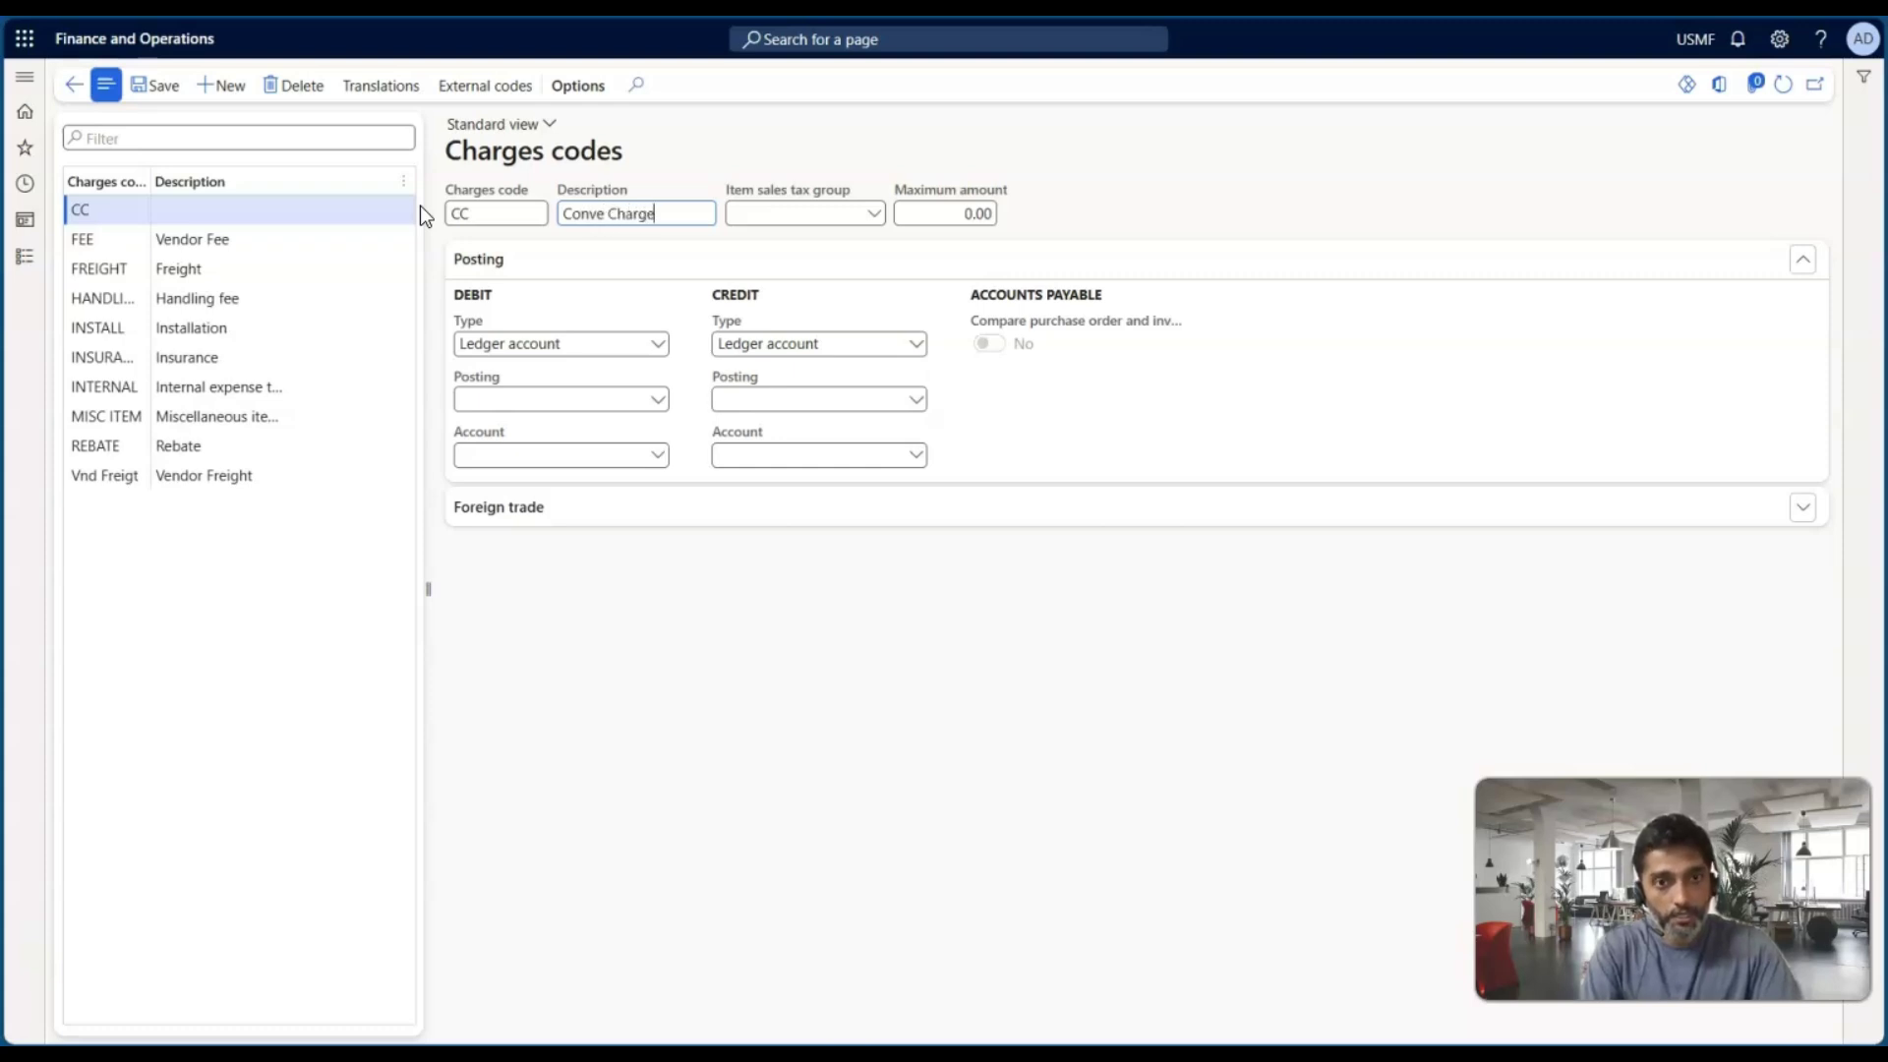
key("Tab")
left_click(804, 299)
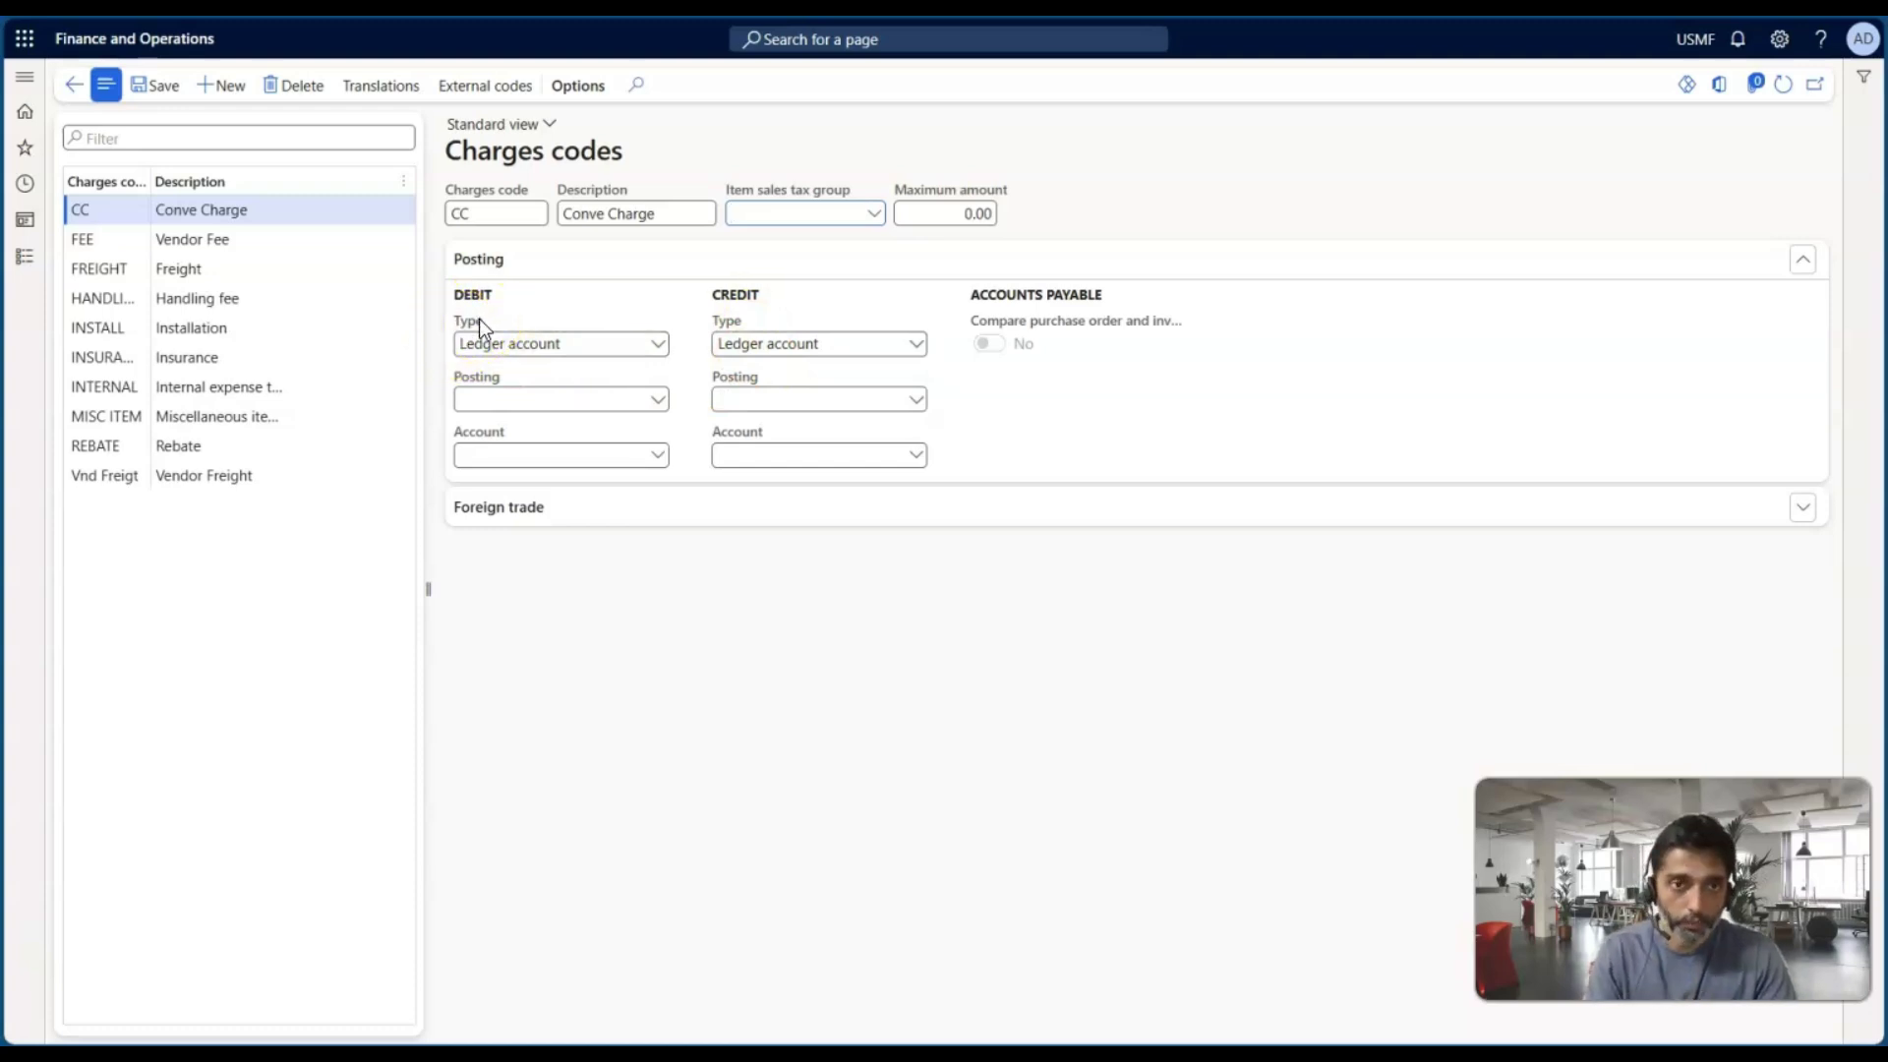
Step: Keep Ledger account as the debit type of charges code CC and examine the available debit posting types without choosing one
left_click(658, 344)
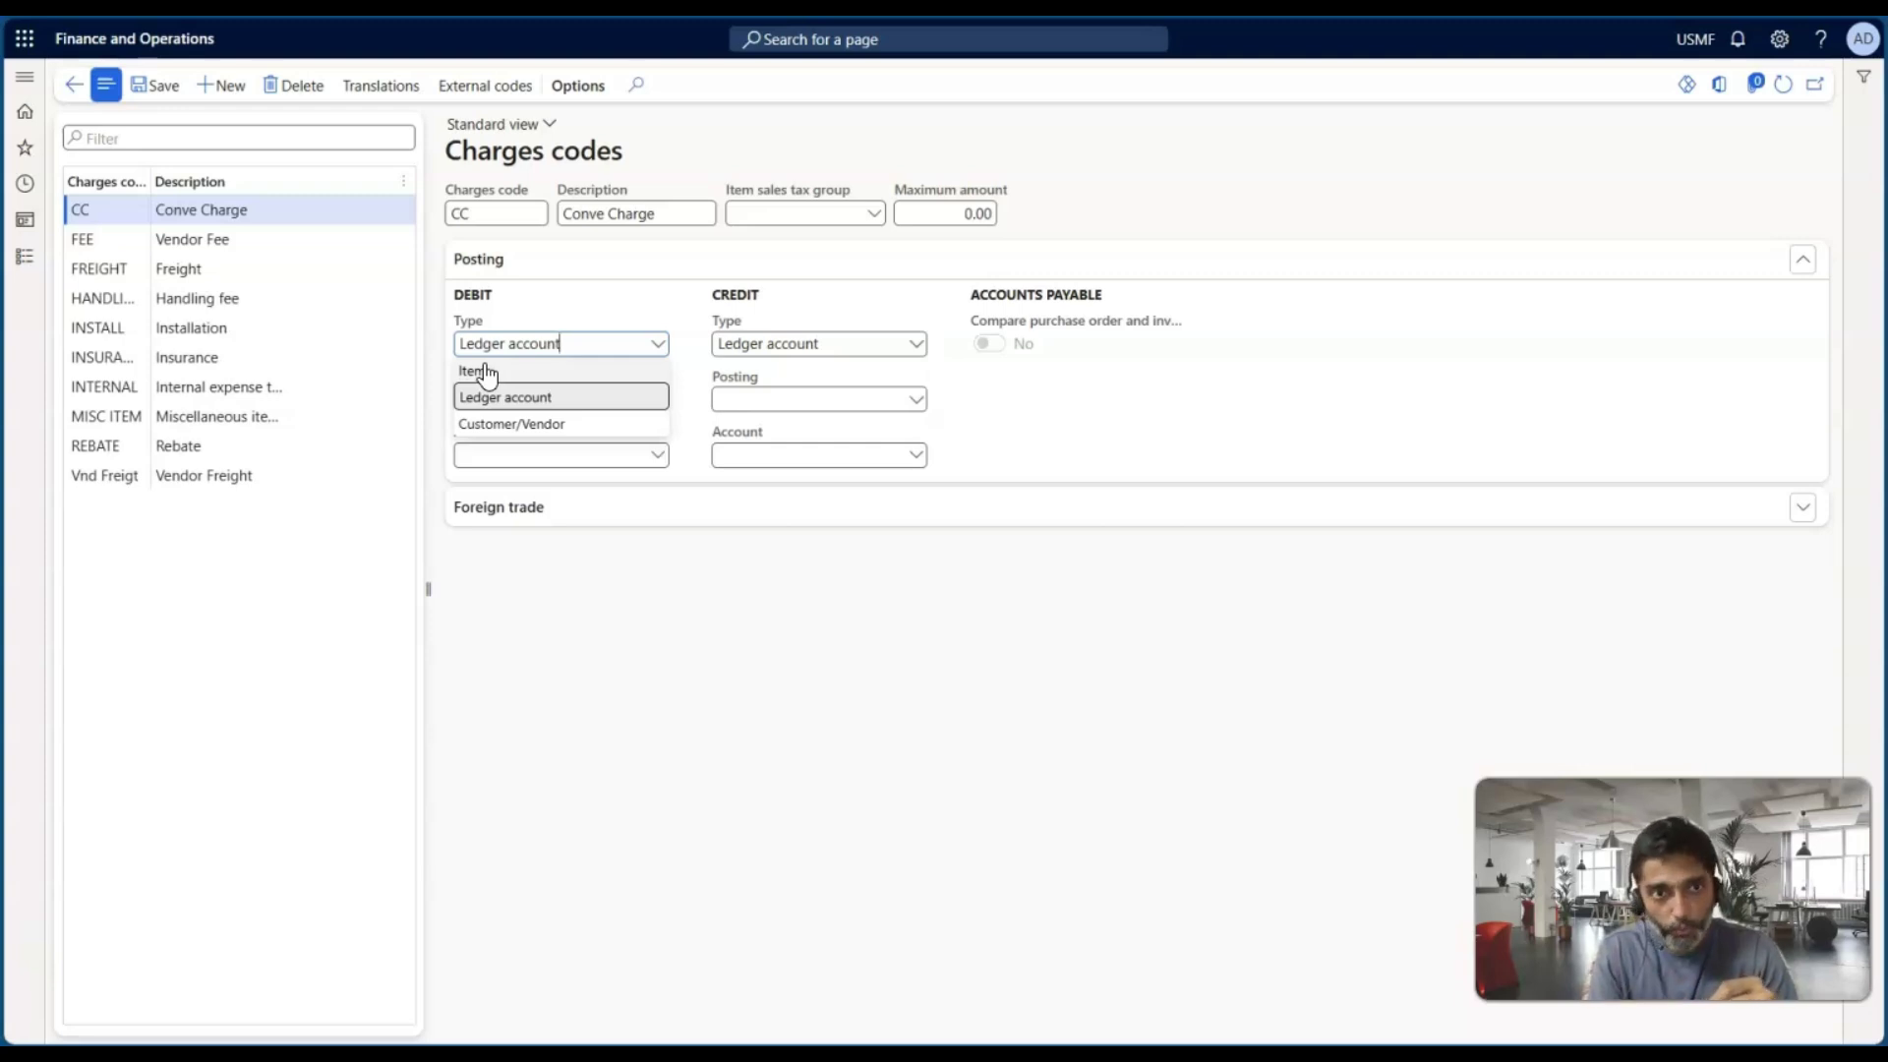
left_click(546, 399)
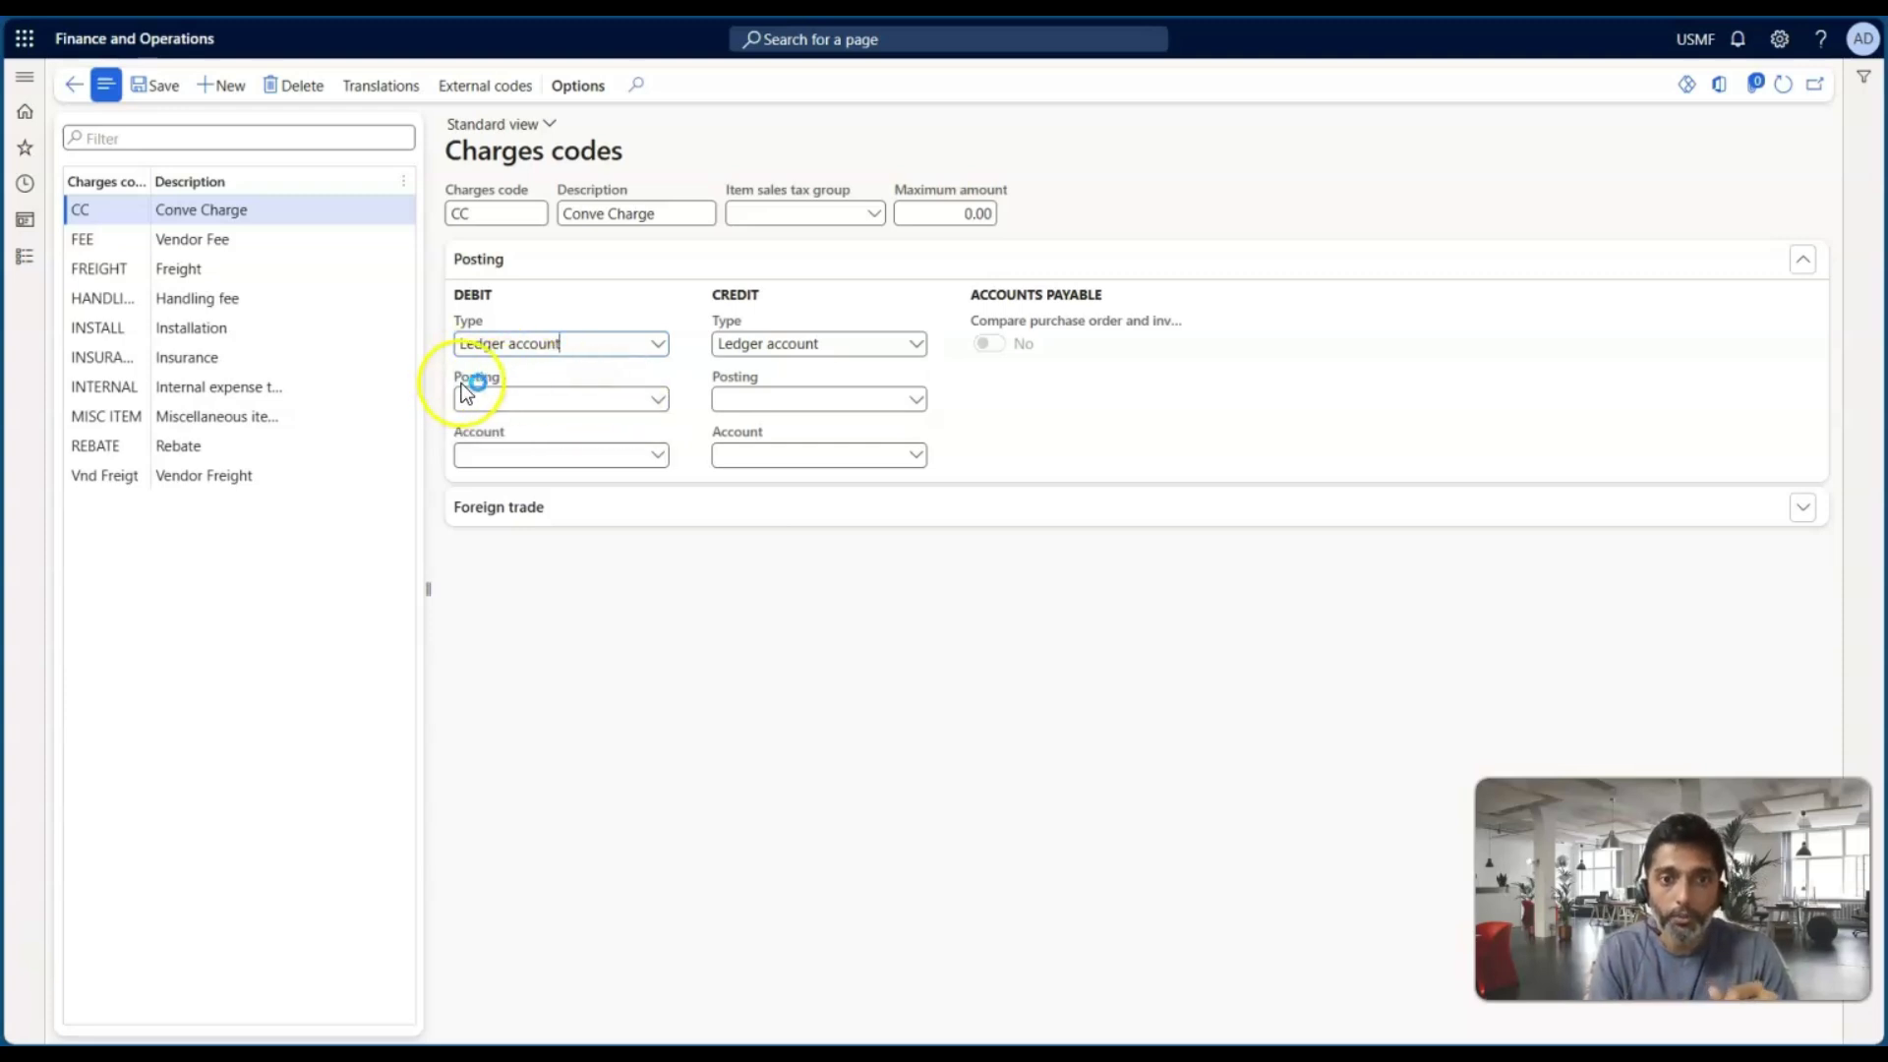
left_click(656, 401)
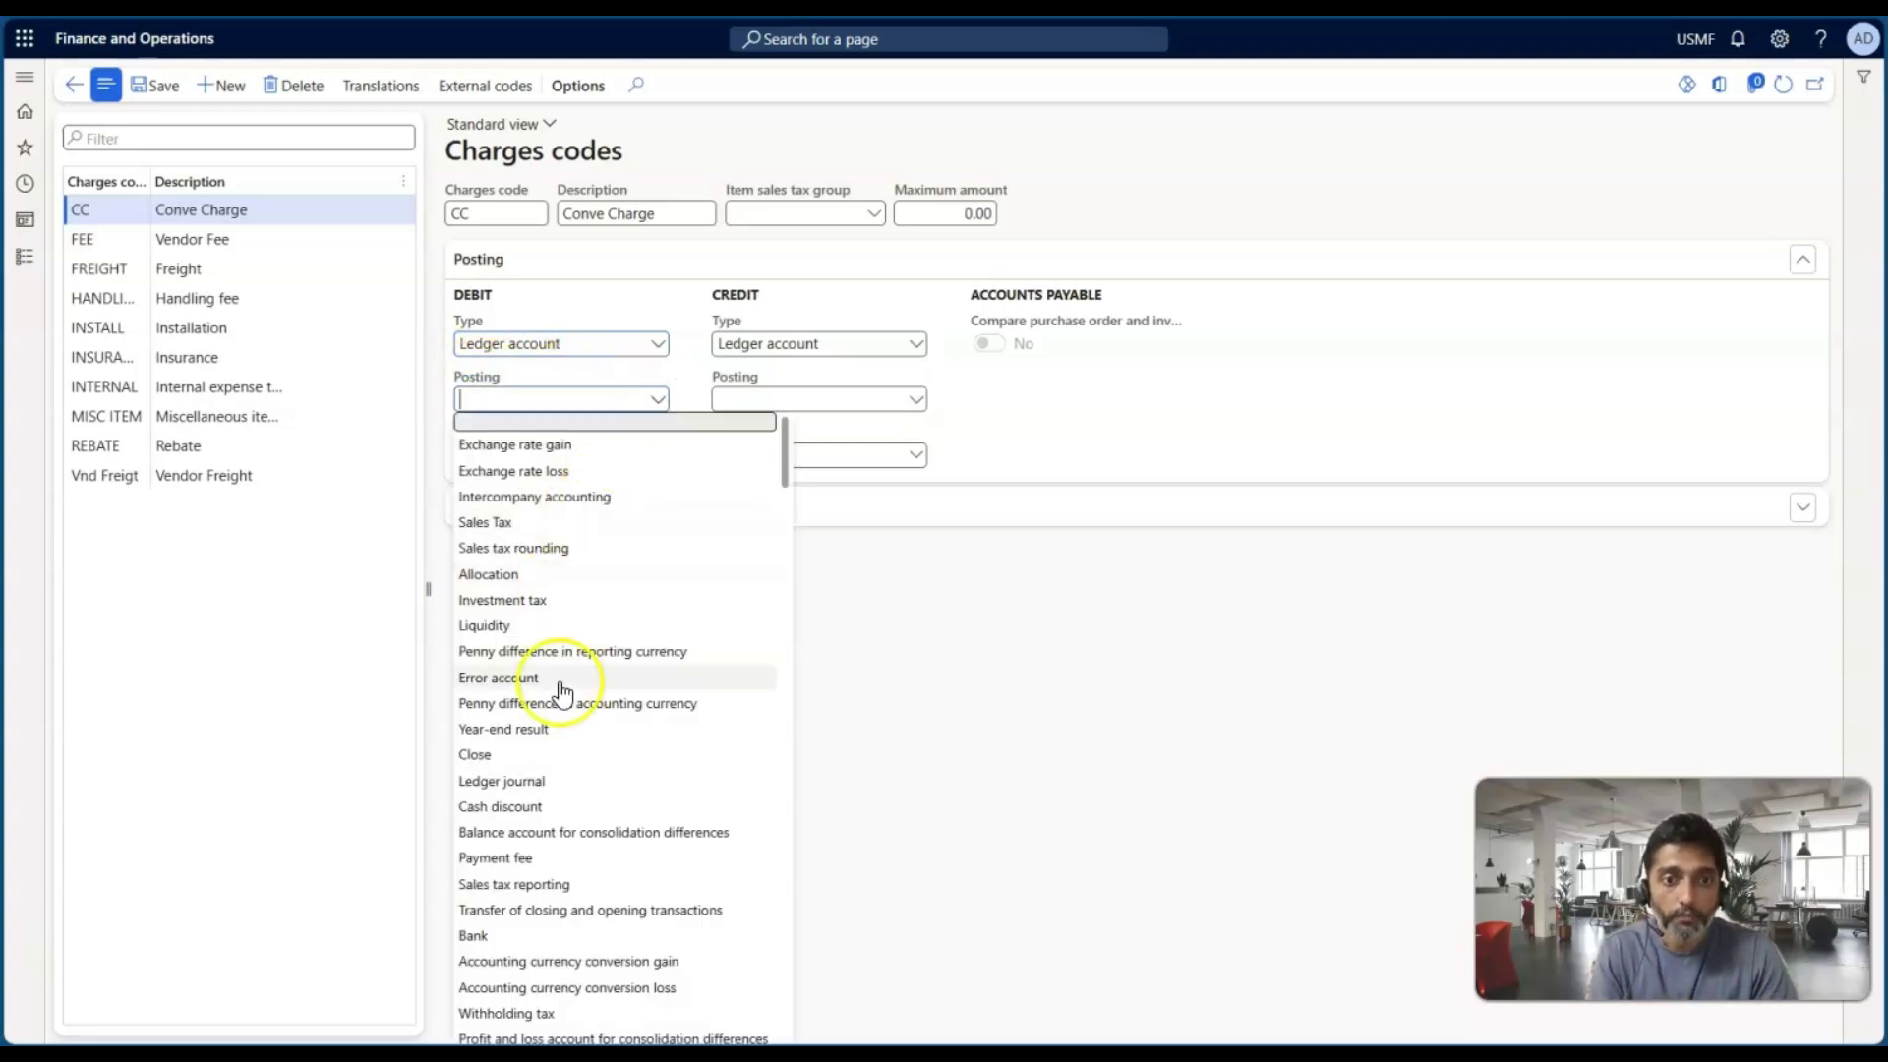
scroll(563, 688, "down", 3)
scroll(562, 693, "down", 10)
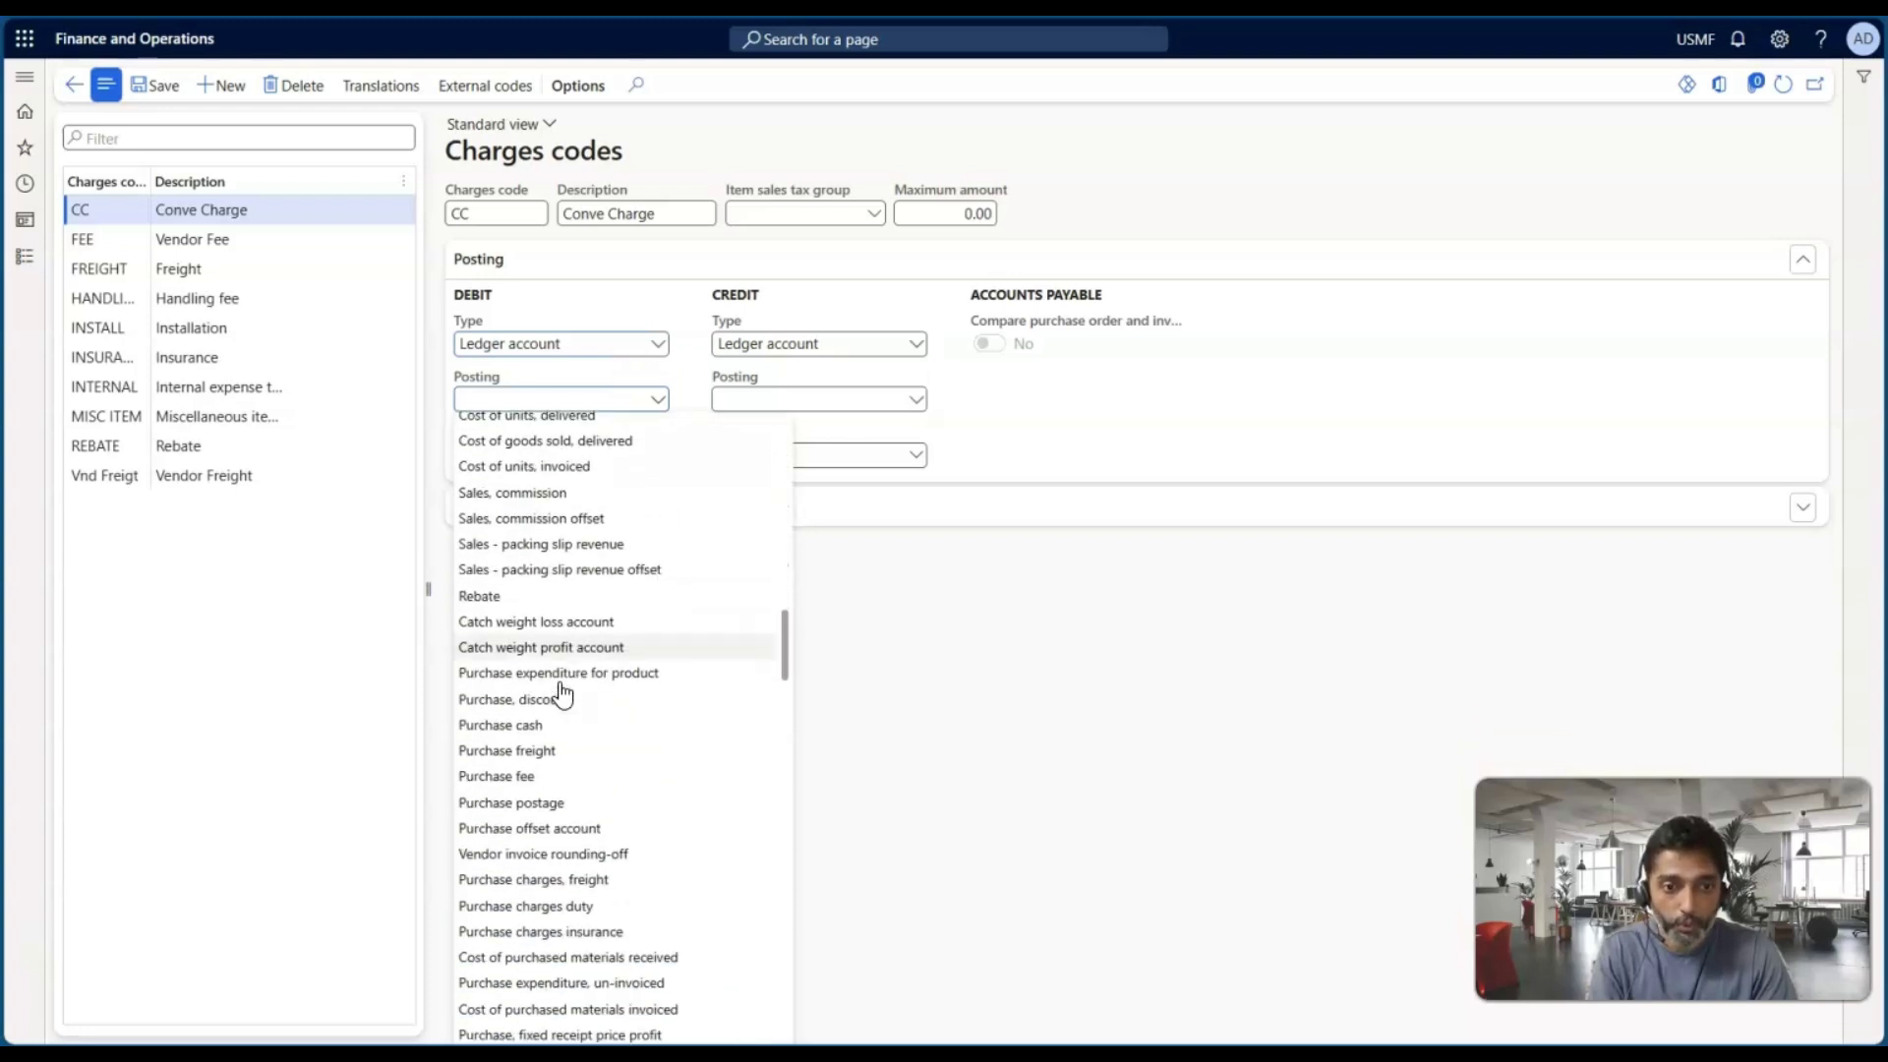
scroll(563, 694, "down", 1)
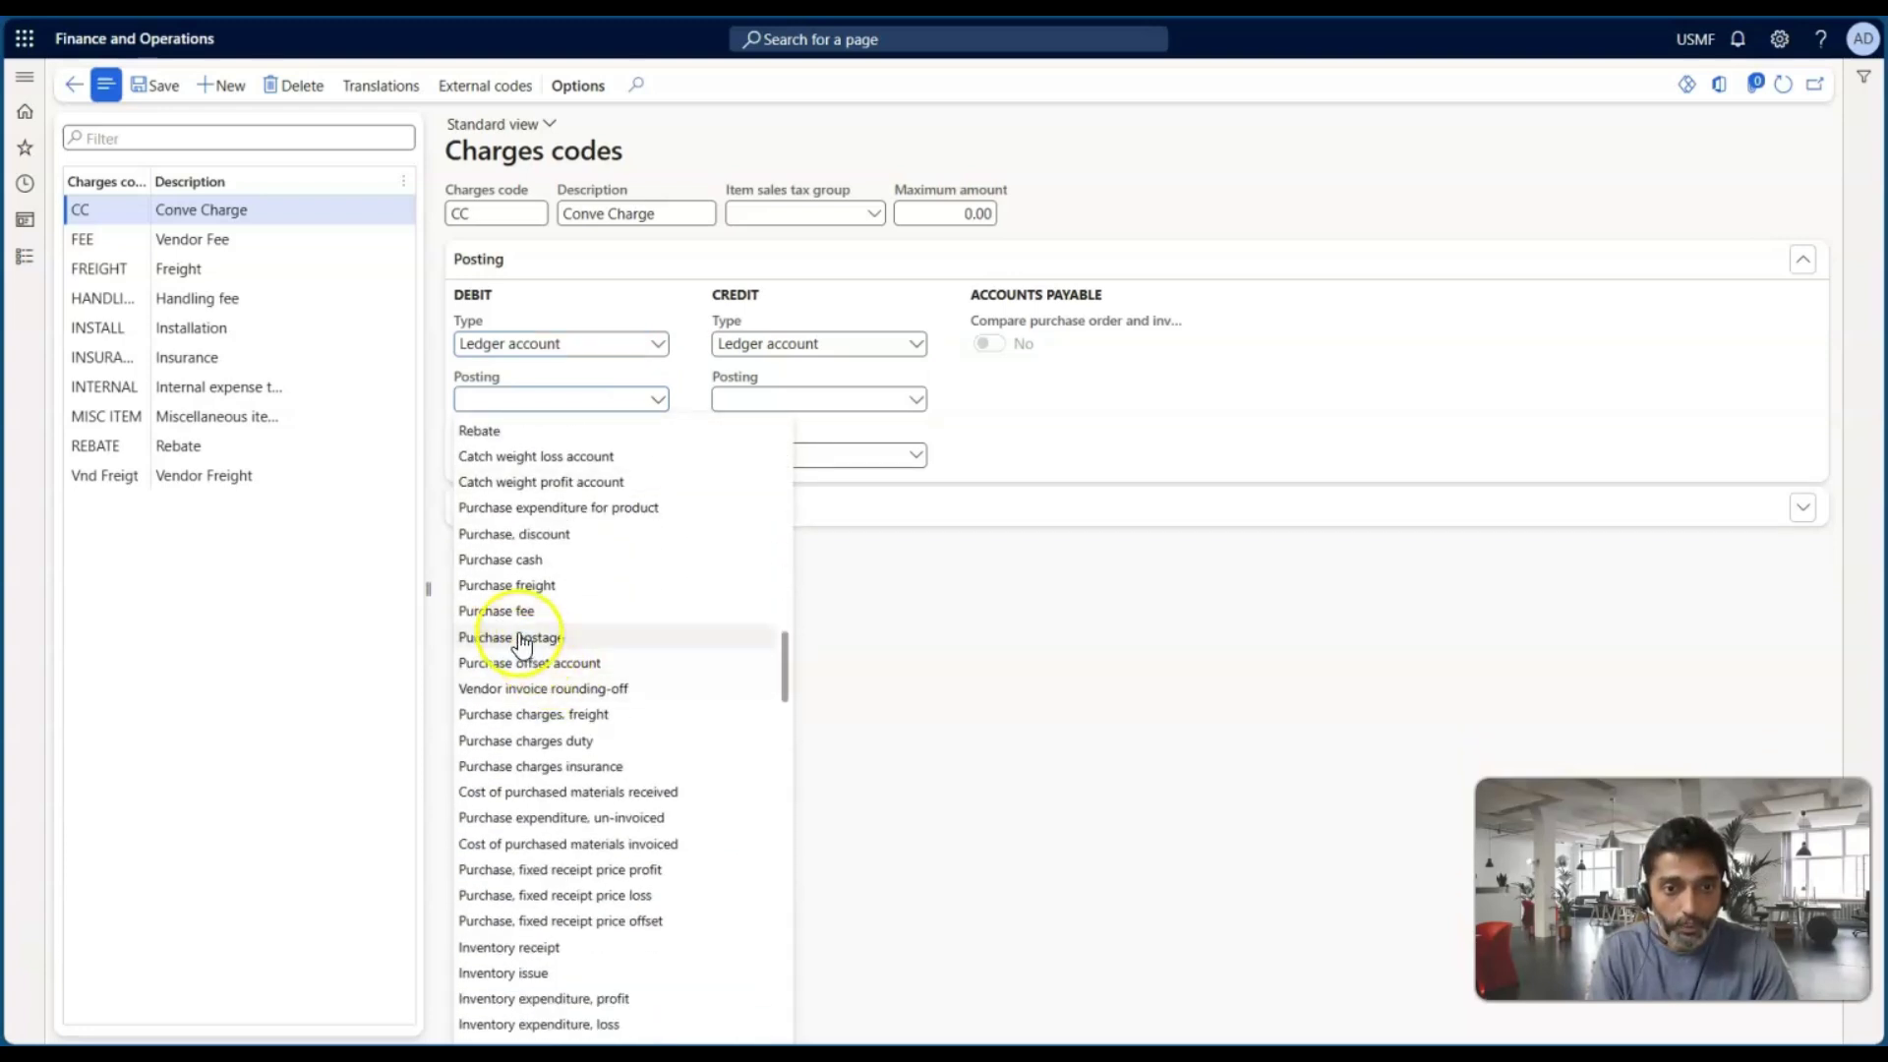
scroll(492, 625, "down", 1)
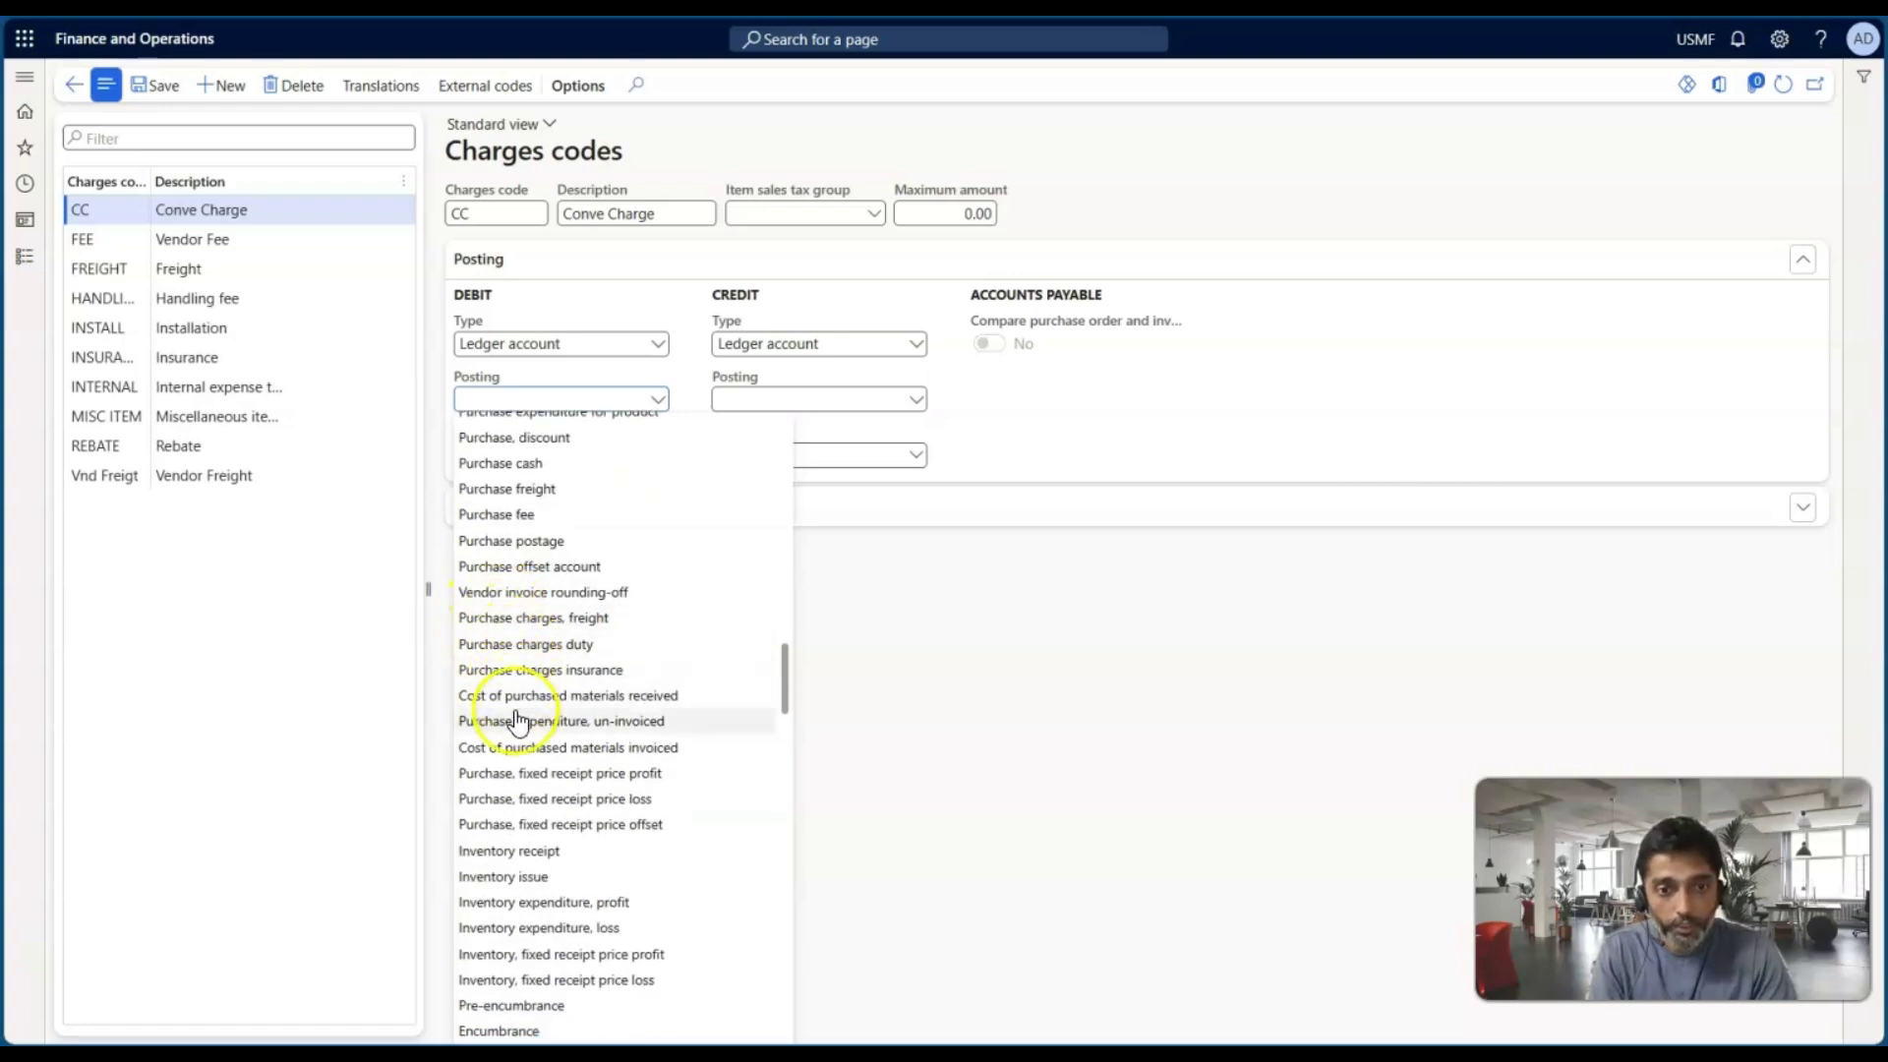
scroll(516, 719, "down", 3)
scroll(518, 719, "down", 10)
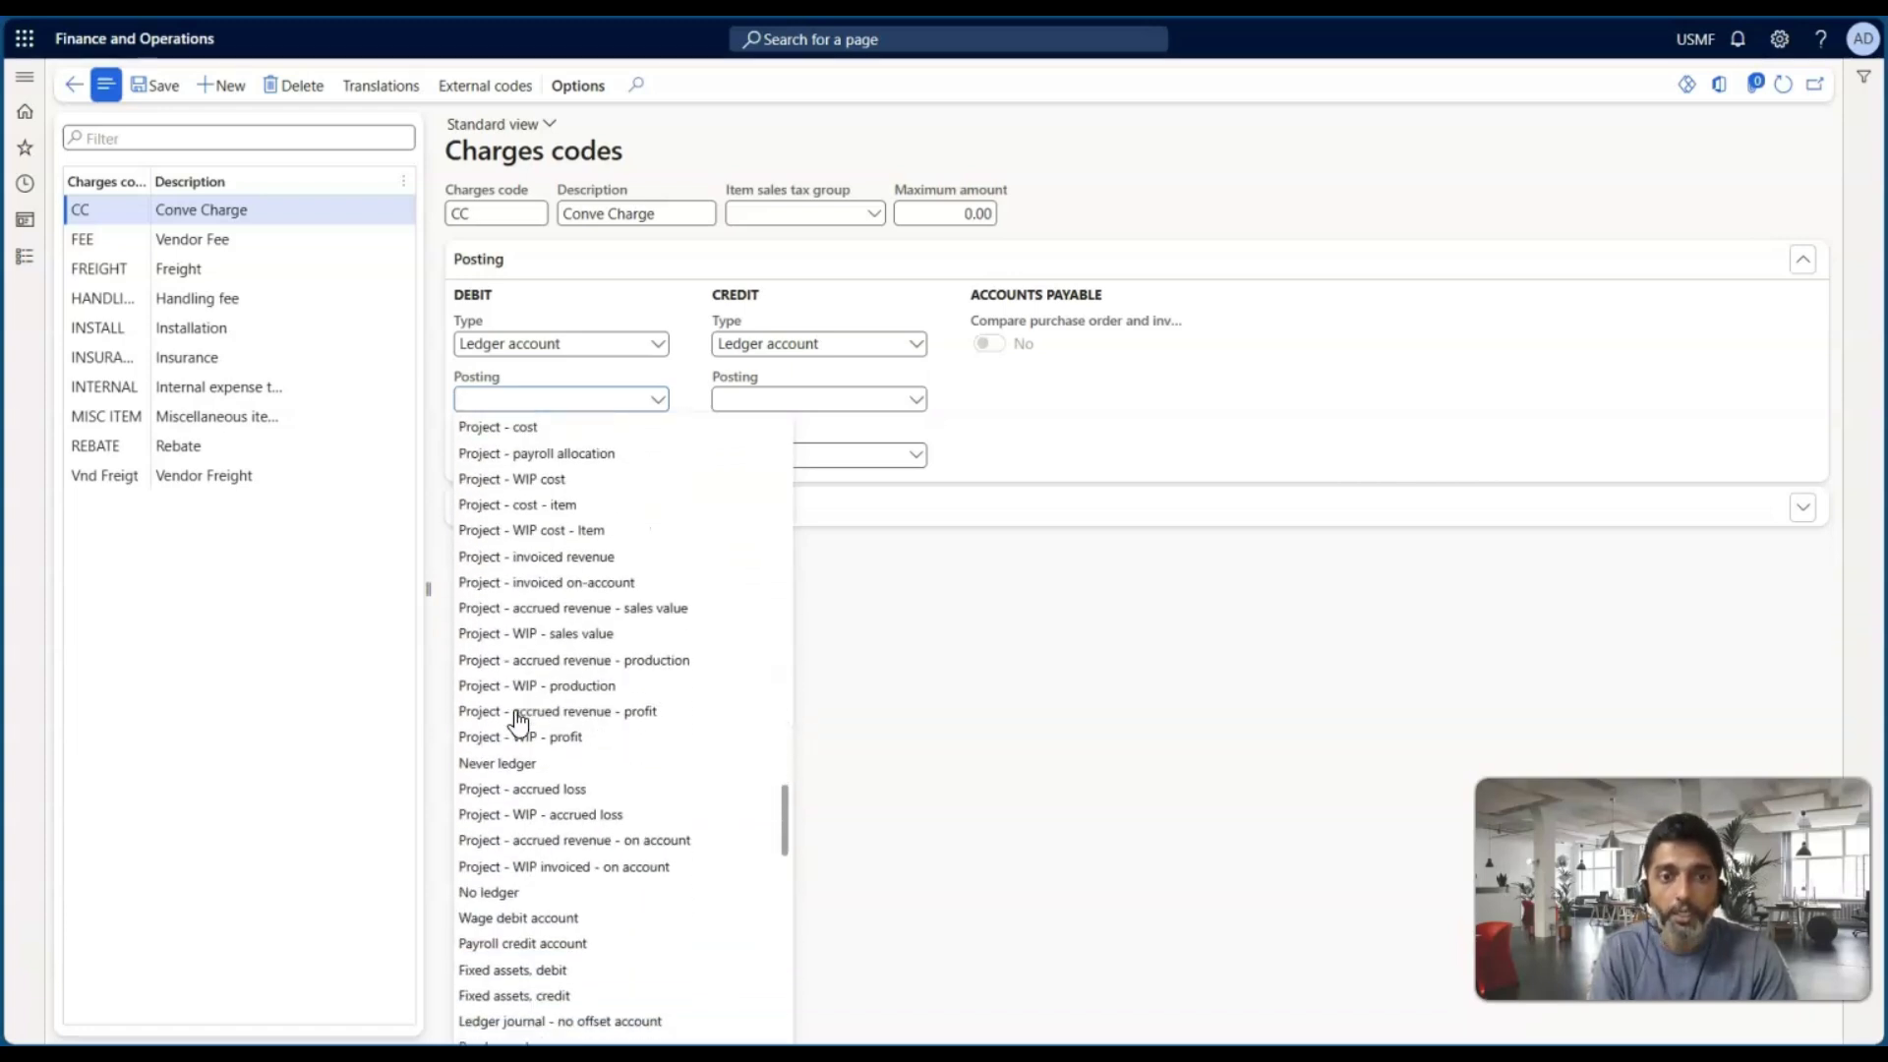
scroll(526, 614, "up", 8)
left_click(661, 382)
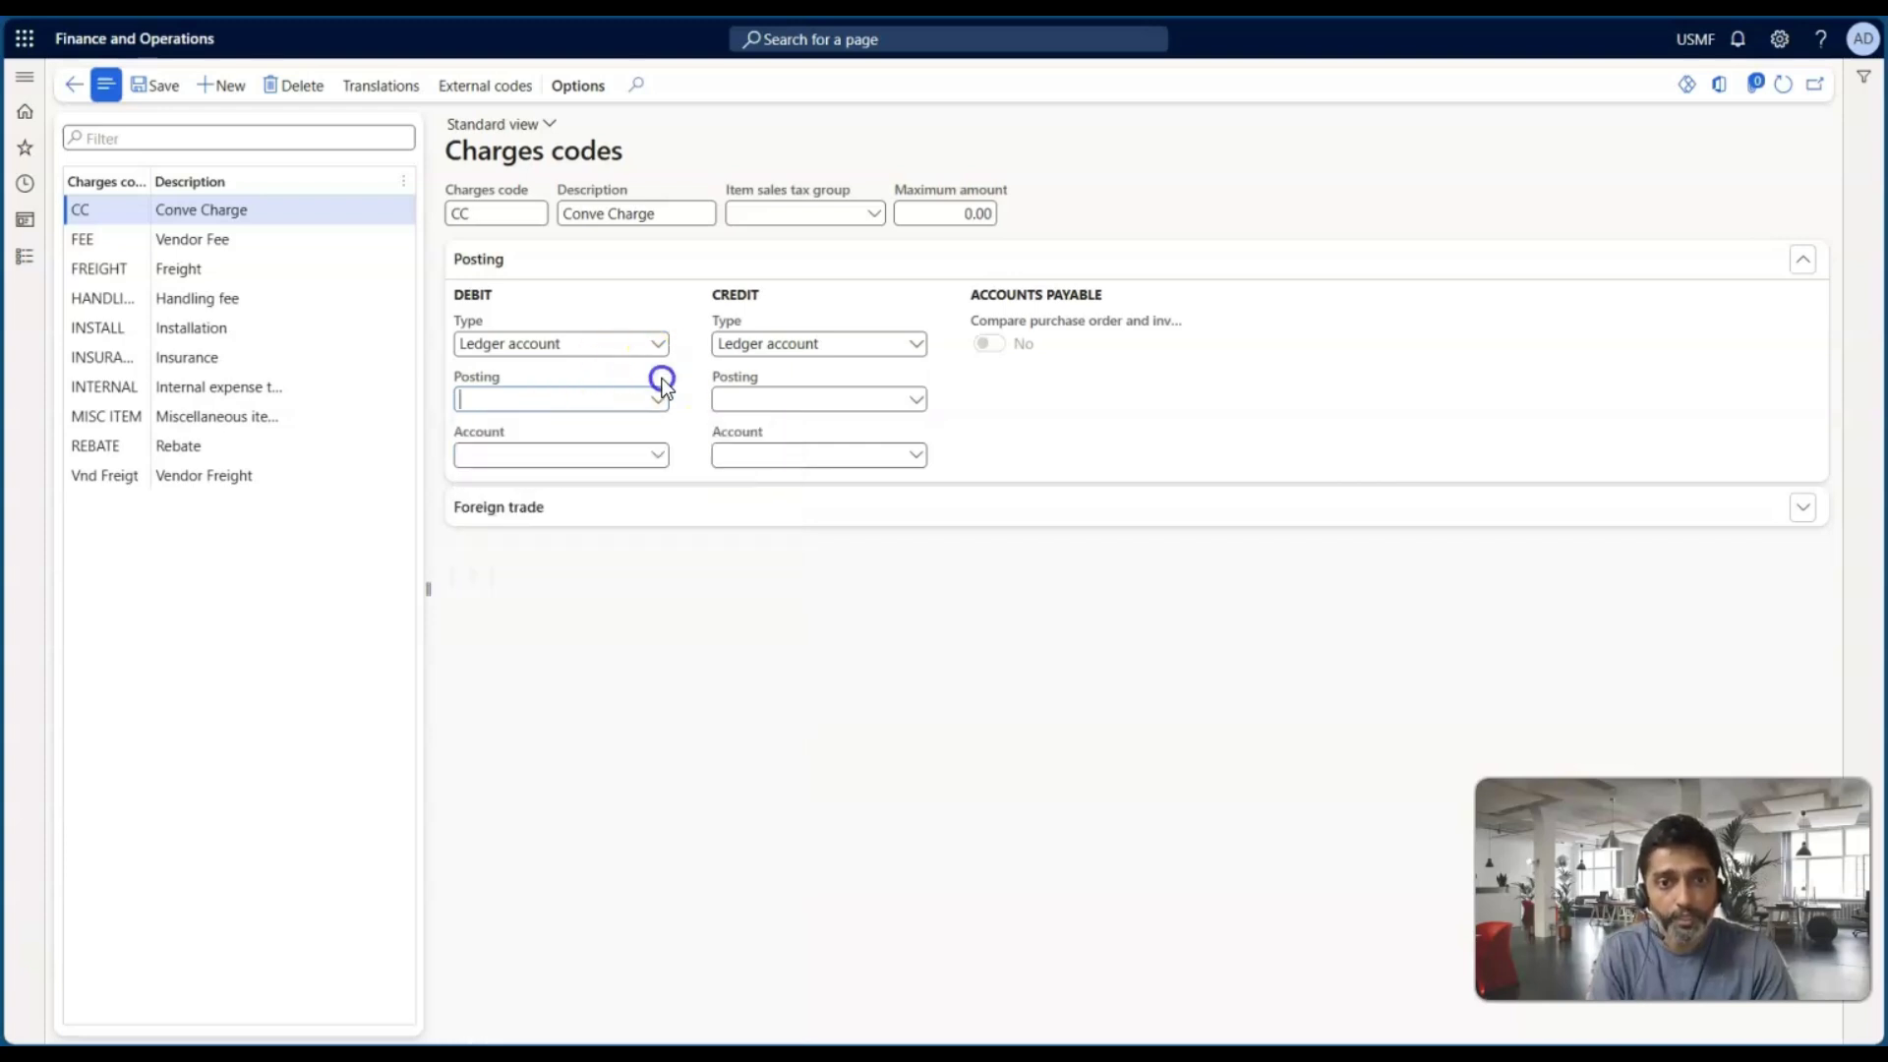
Step: Examine the main accounts and type options offered for the debit side of charges code CC without changing them
left_click(654, 454)
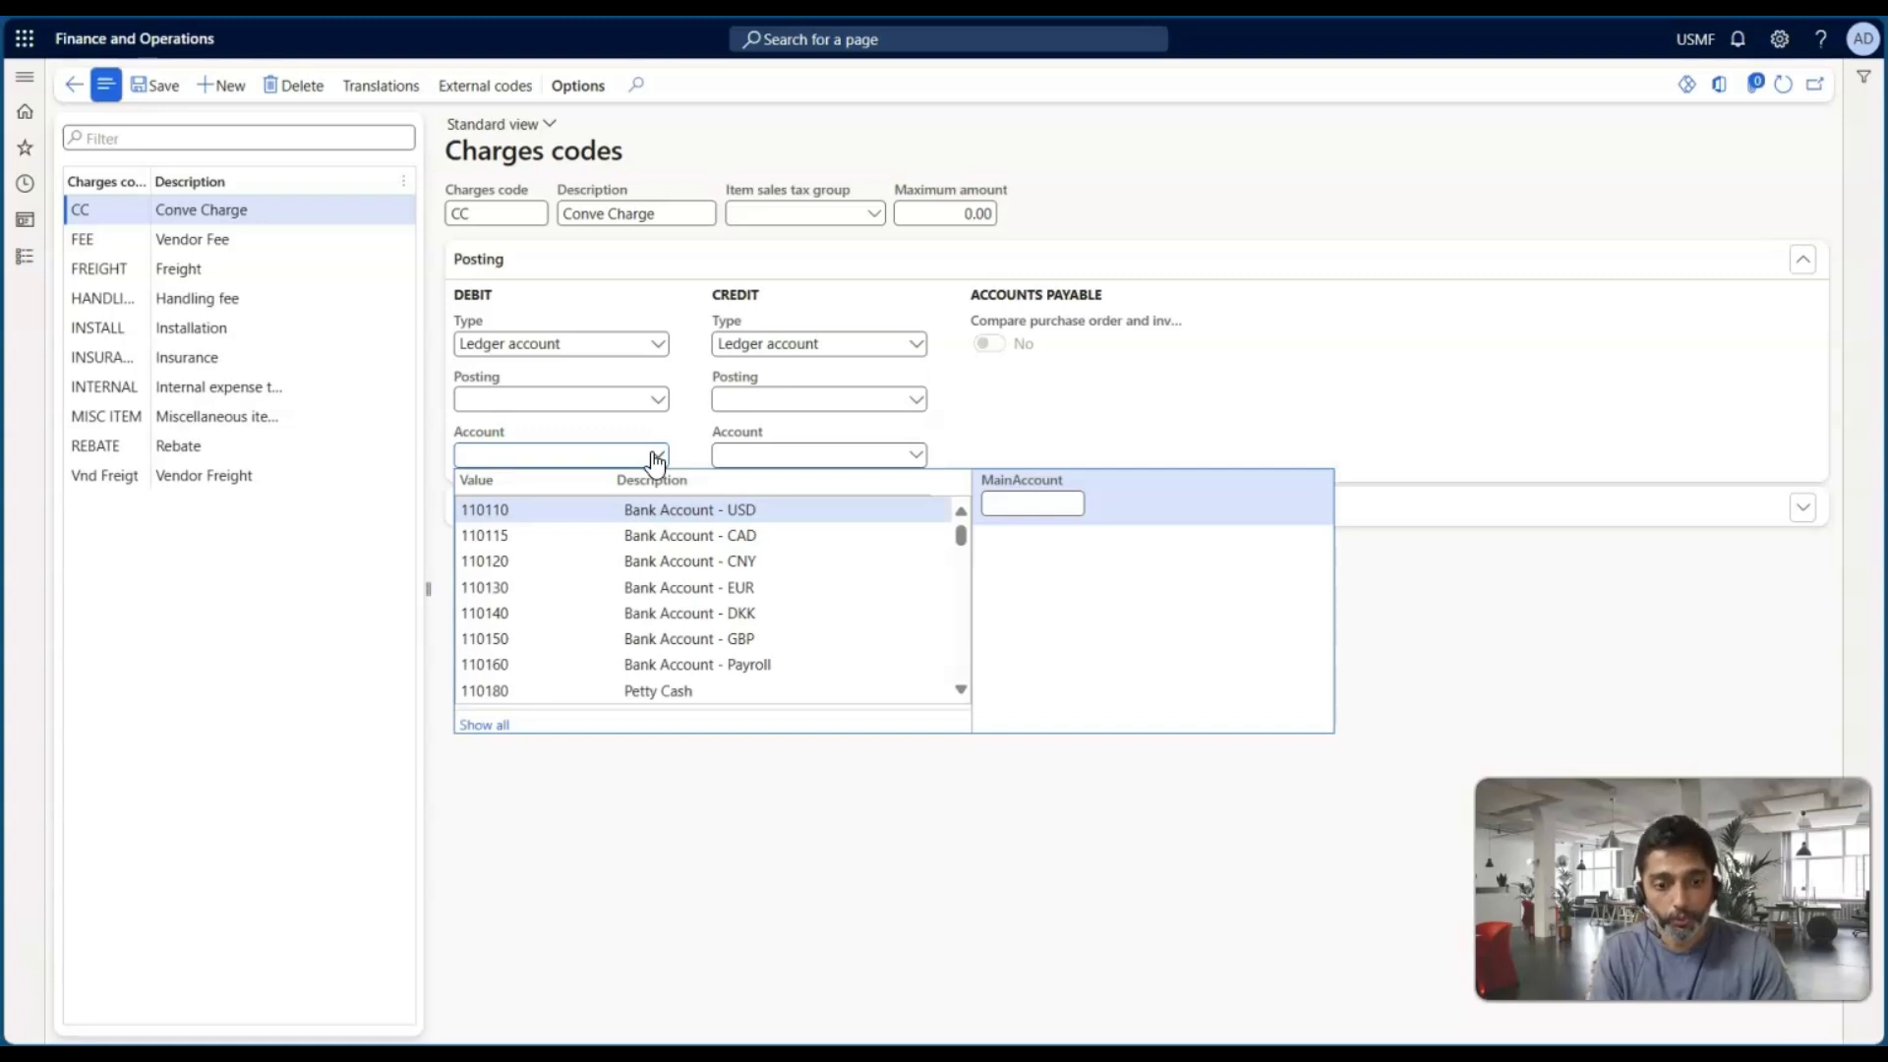
left_click(653, 343)
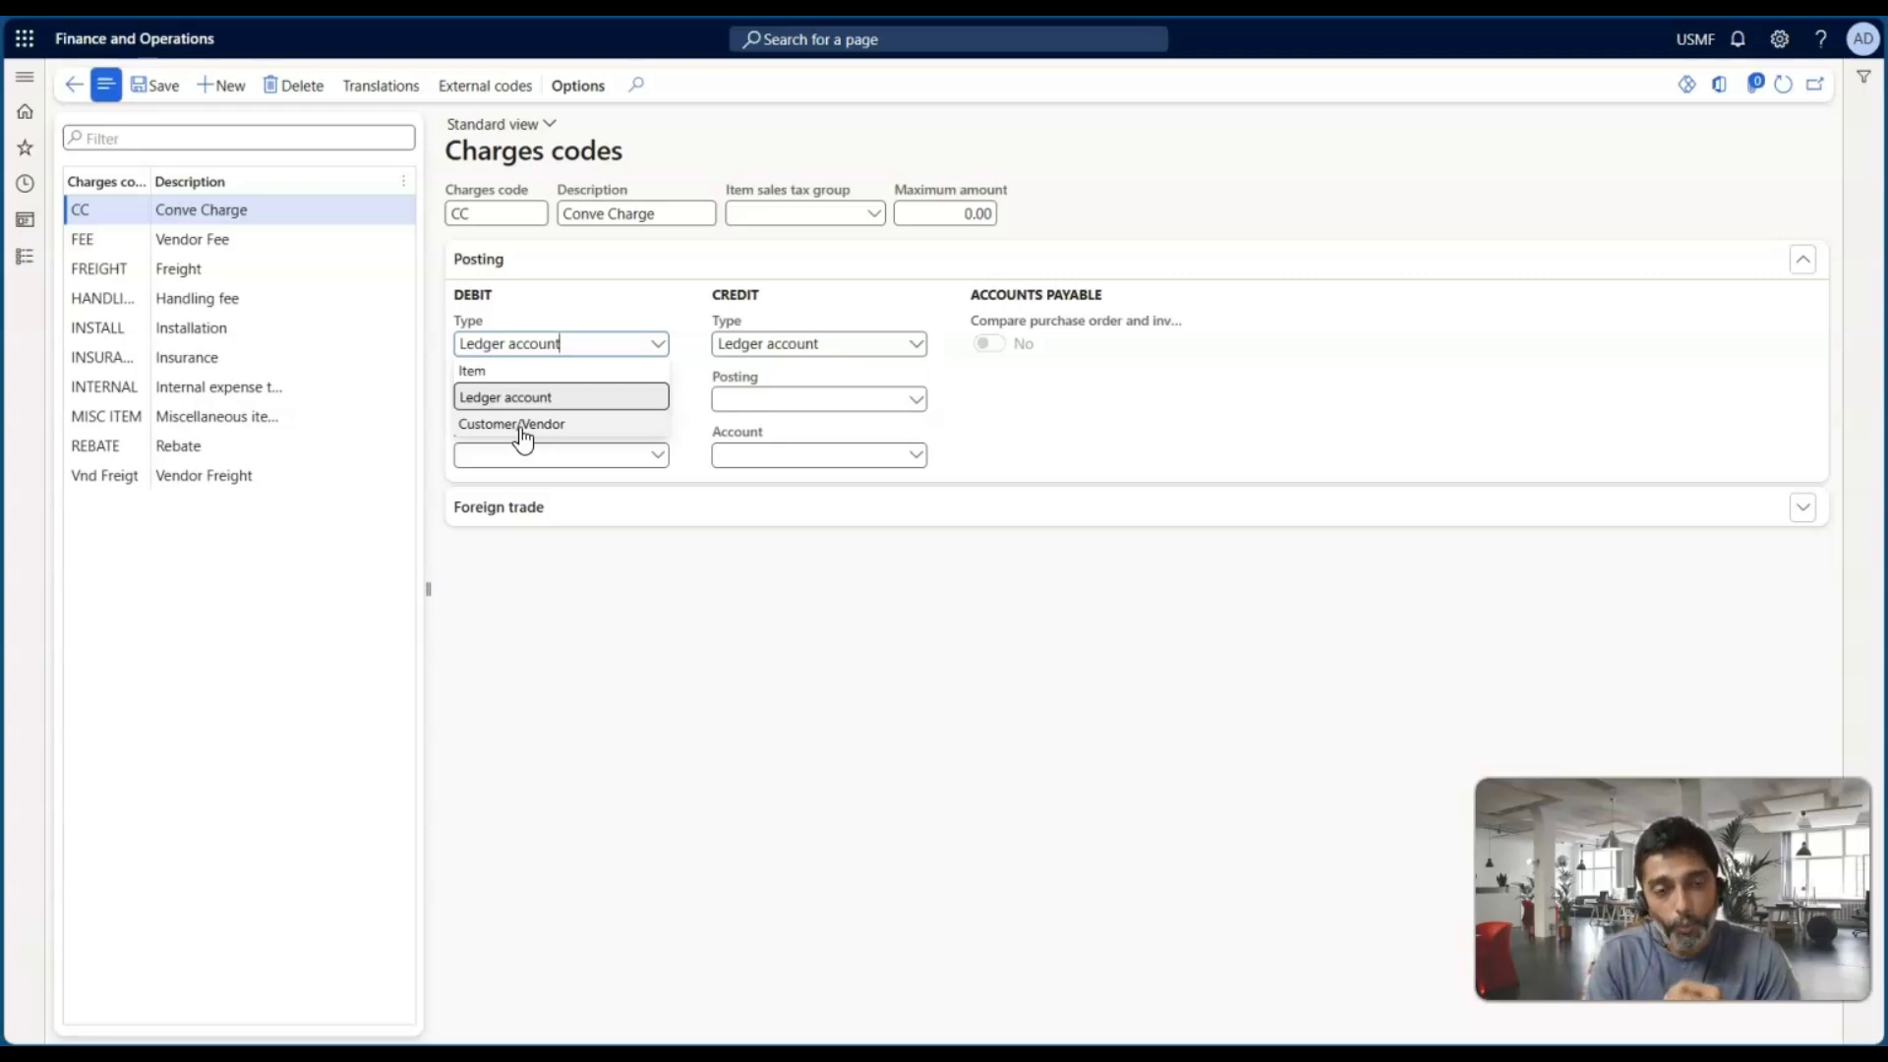
left_click(657, 352)
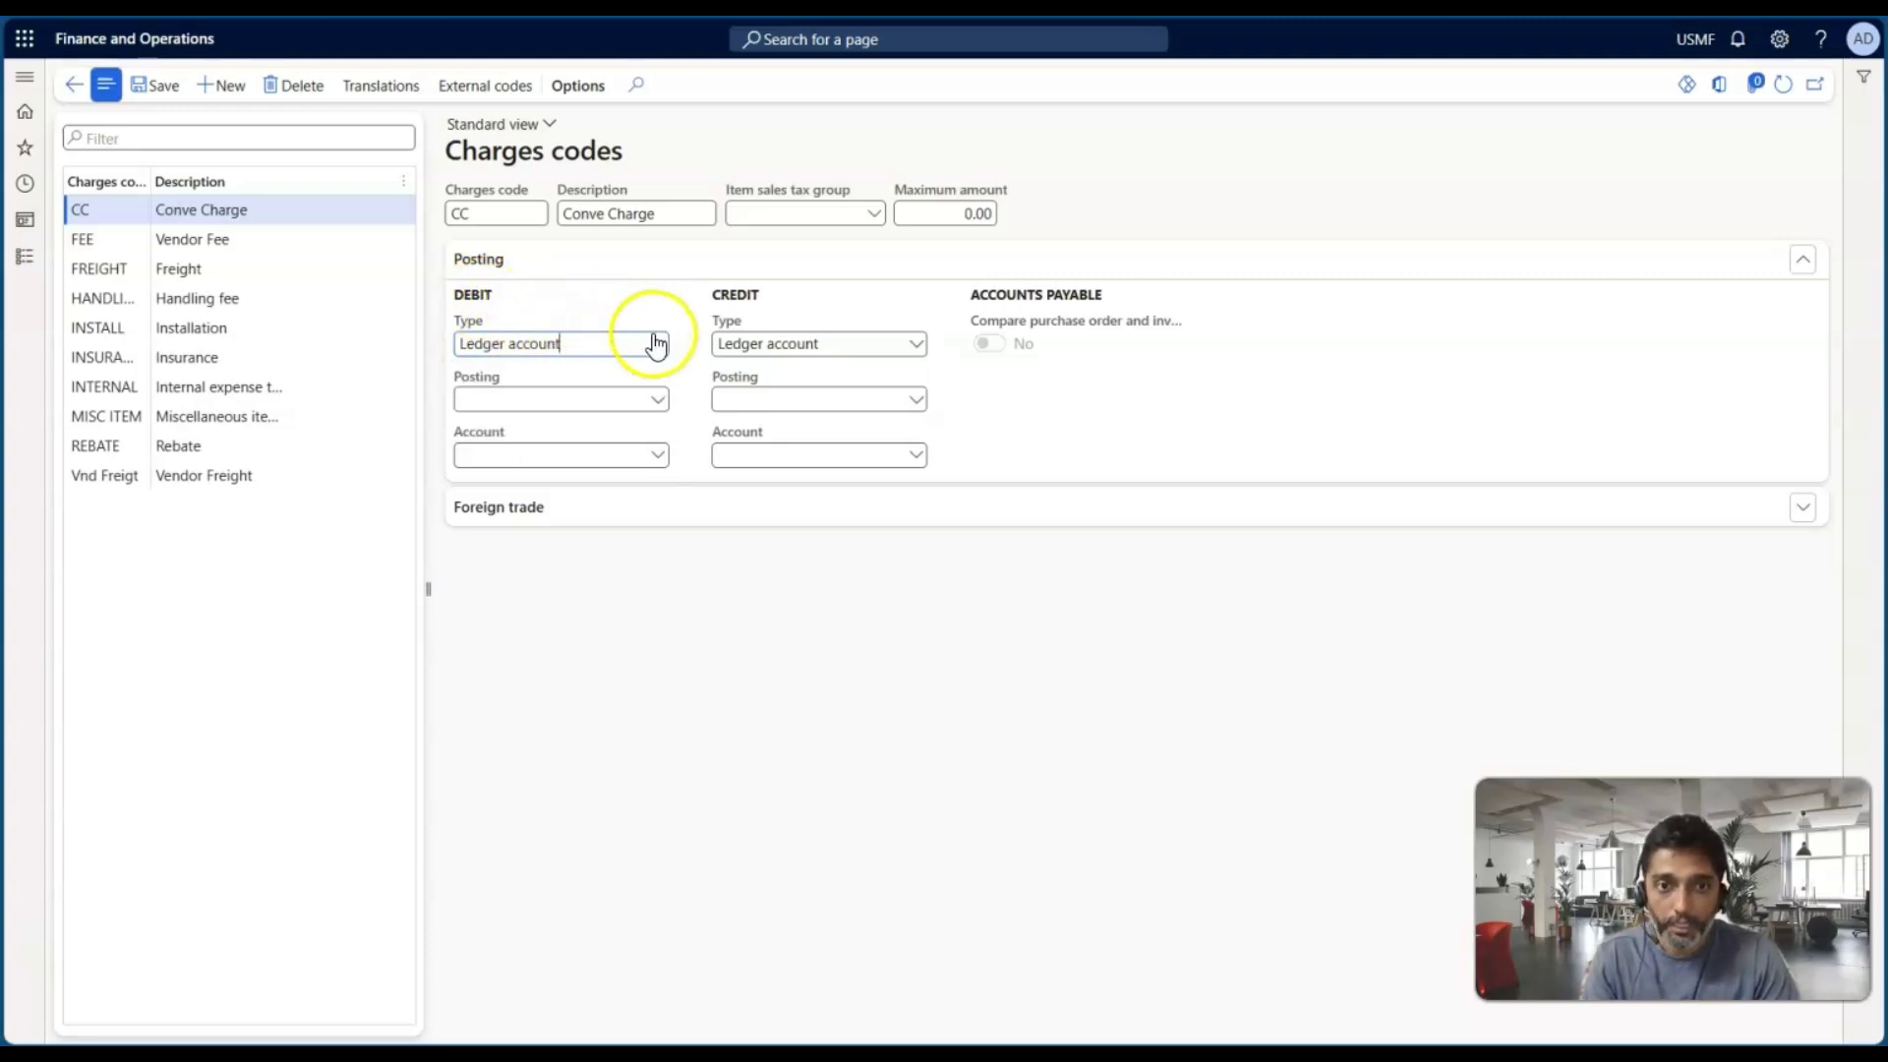
Step: Set the debit type of charges code CC to Item, keep Ledger account as its credit type, and try to save the record
left_click(651, 336)
left_click(915, 343)
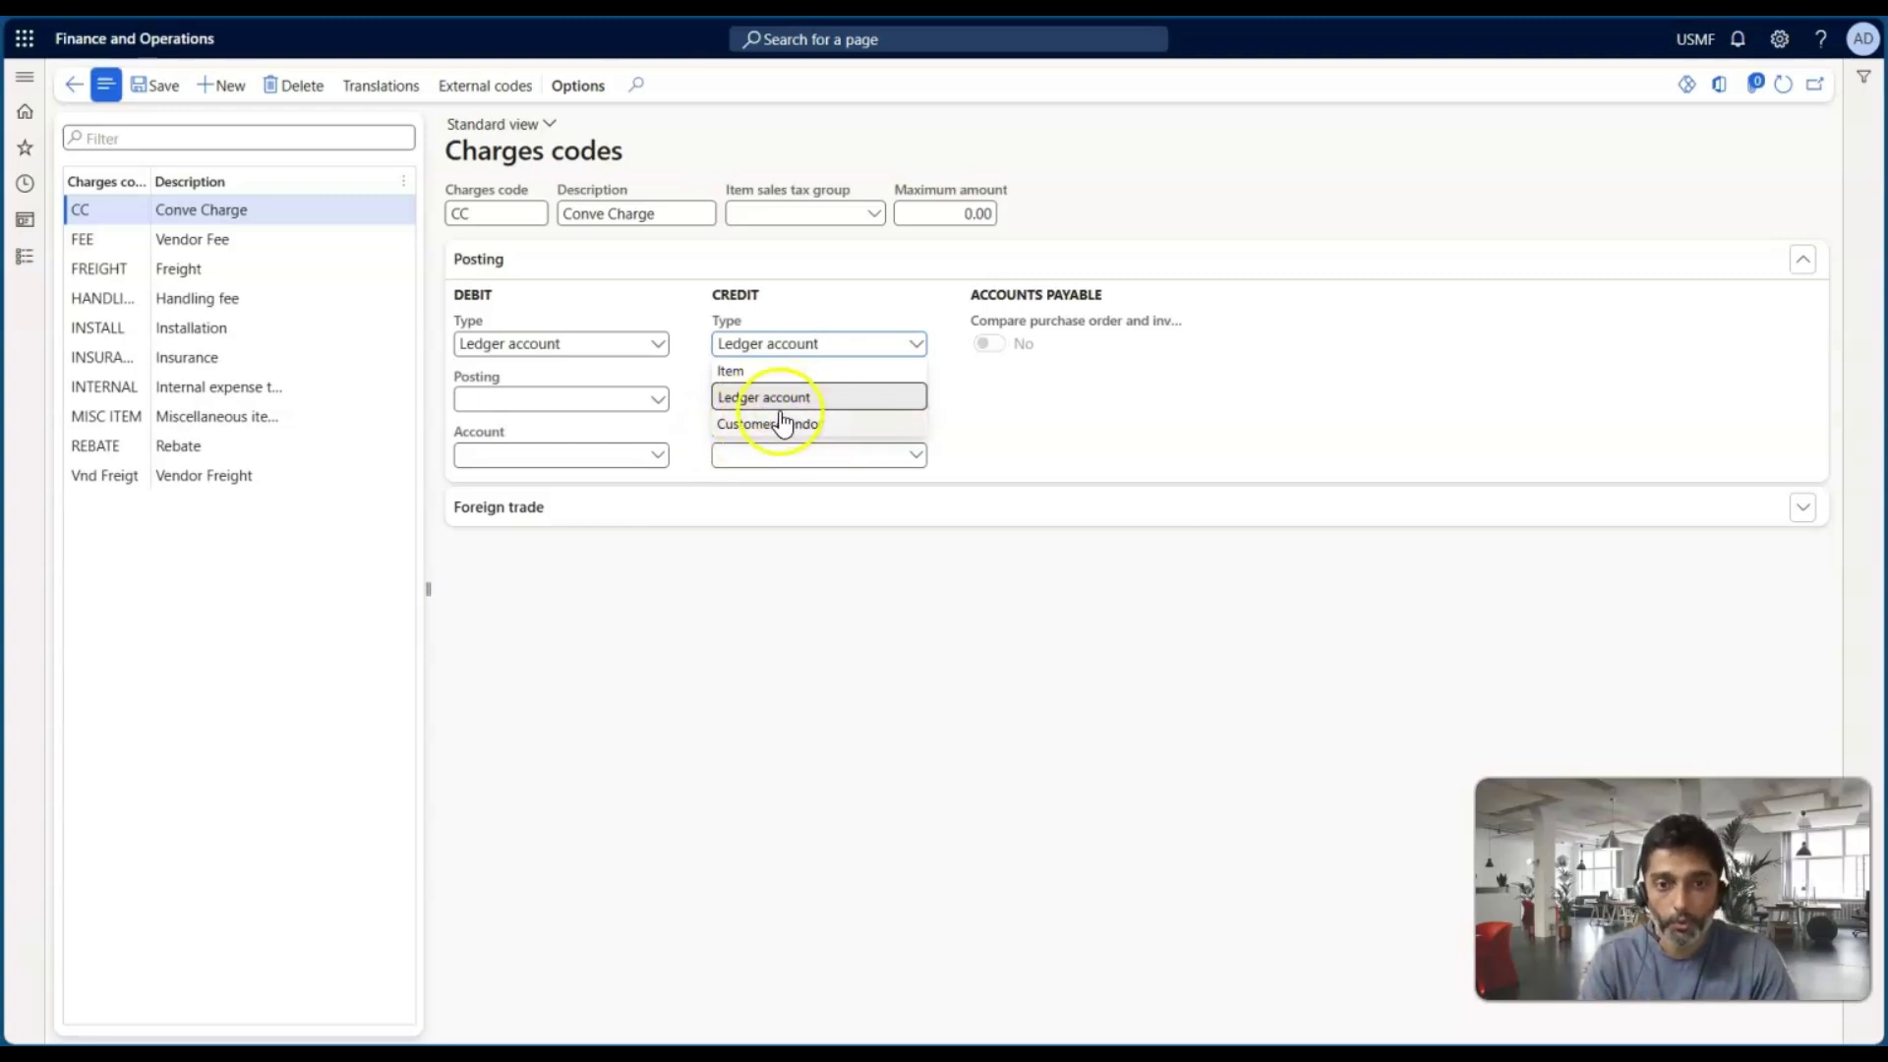
left_click(649, 346)
left_click(544, 374)
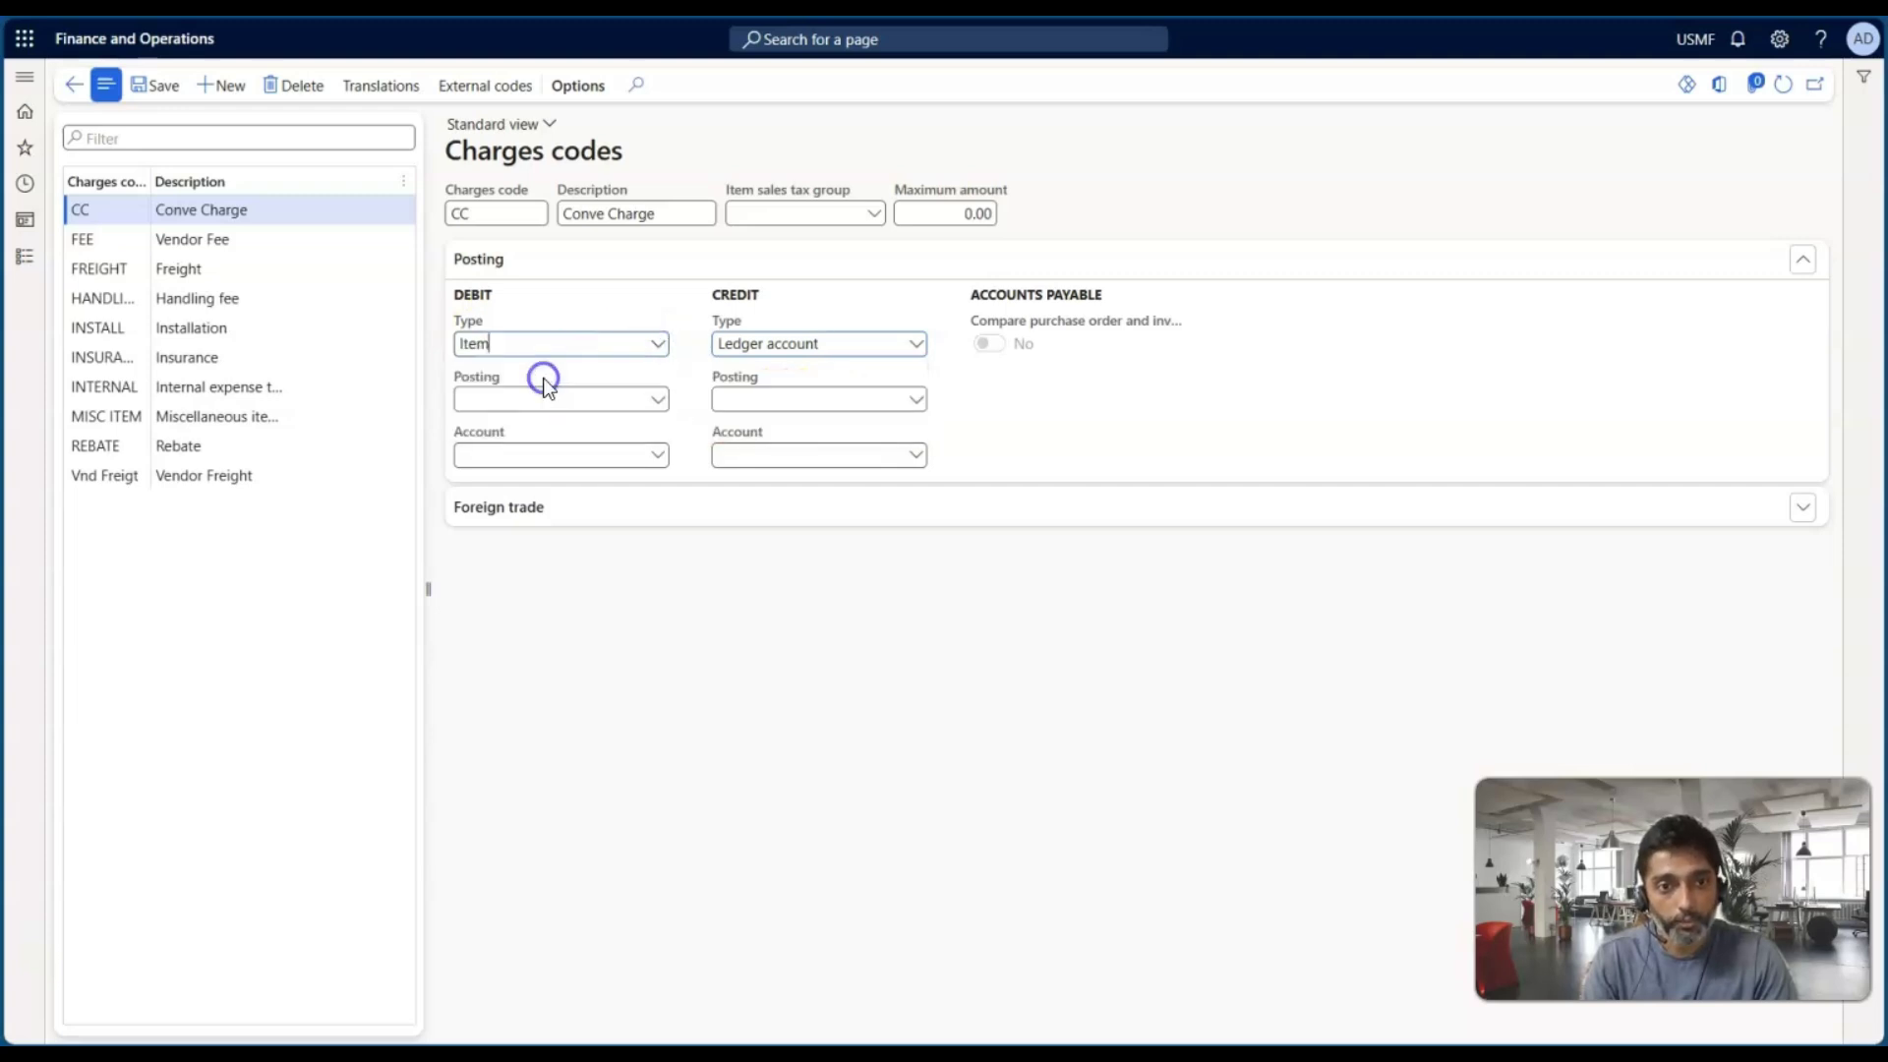
left_click(913, 346)
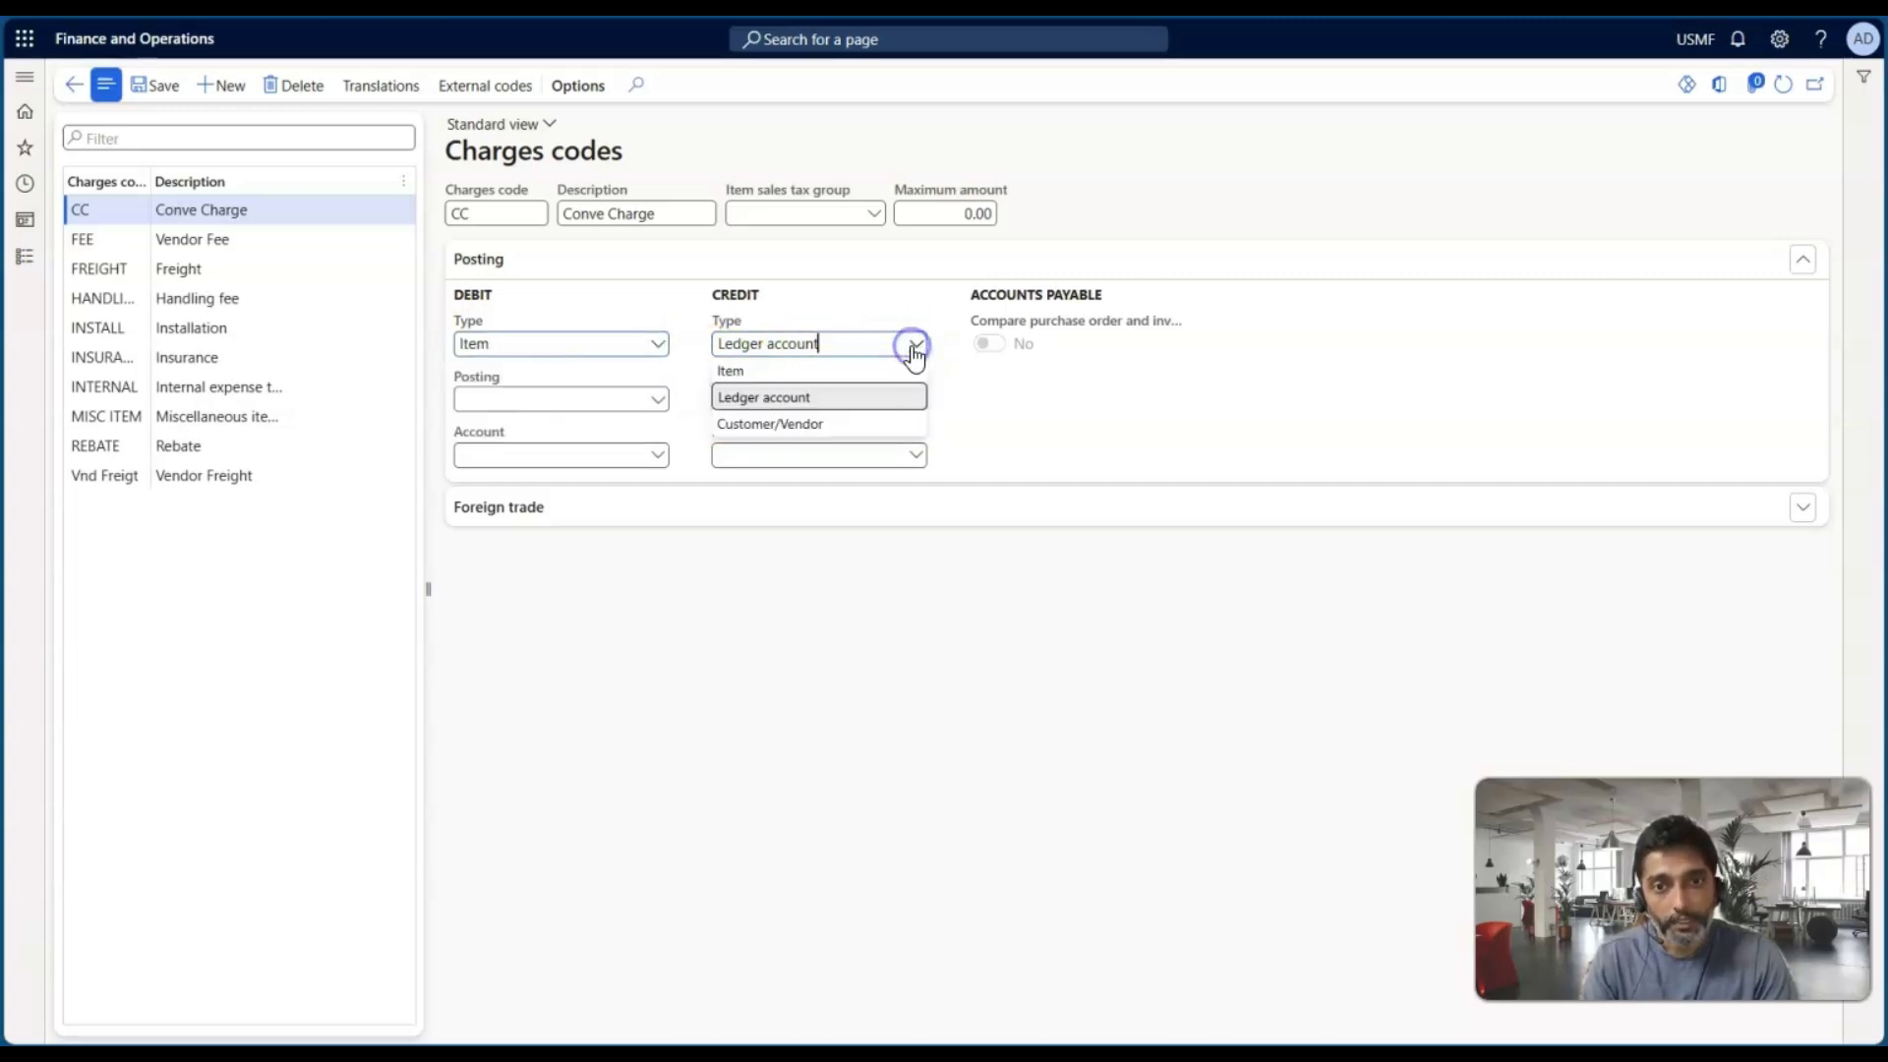
left_click(756, 396)
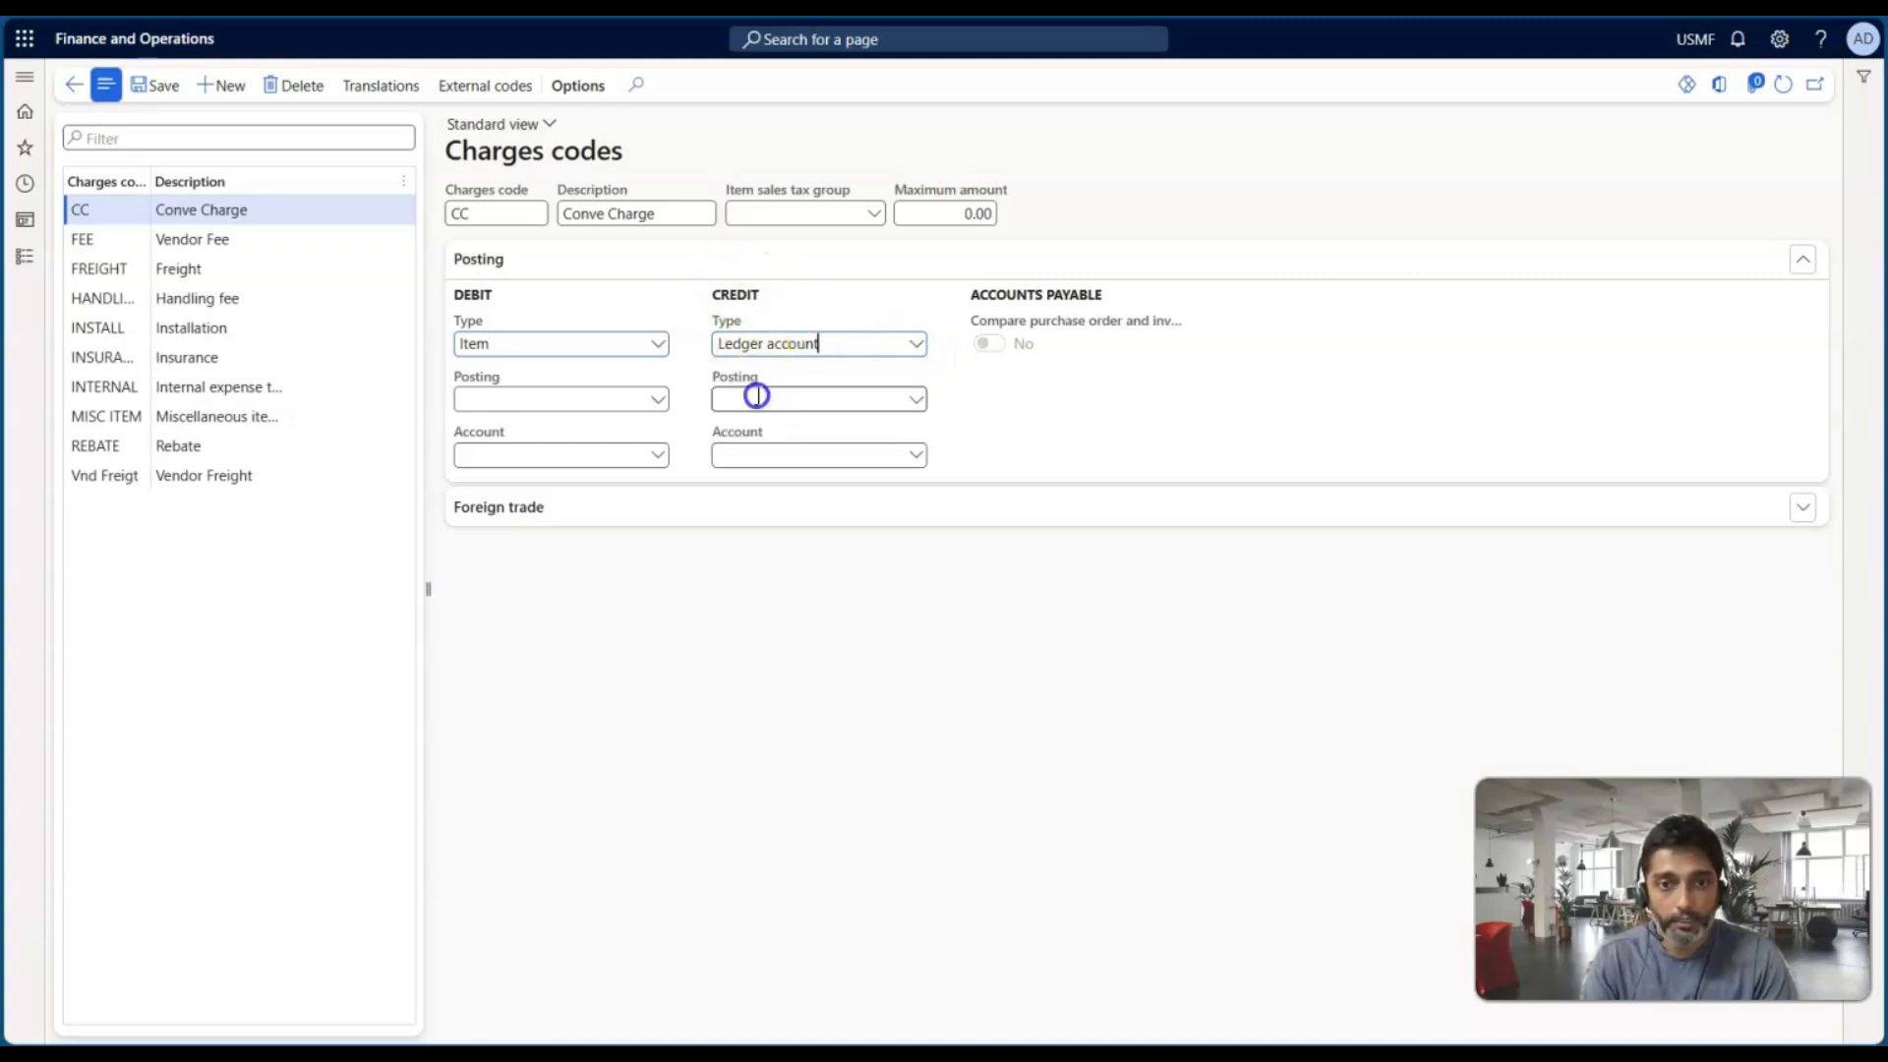
left_click(163, 87)
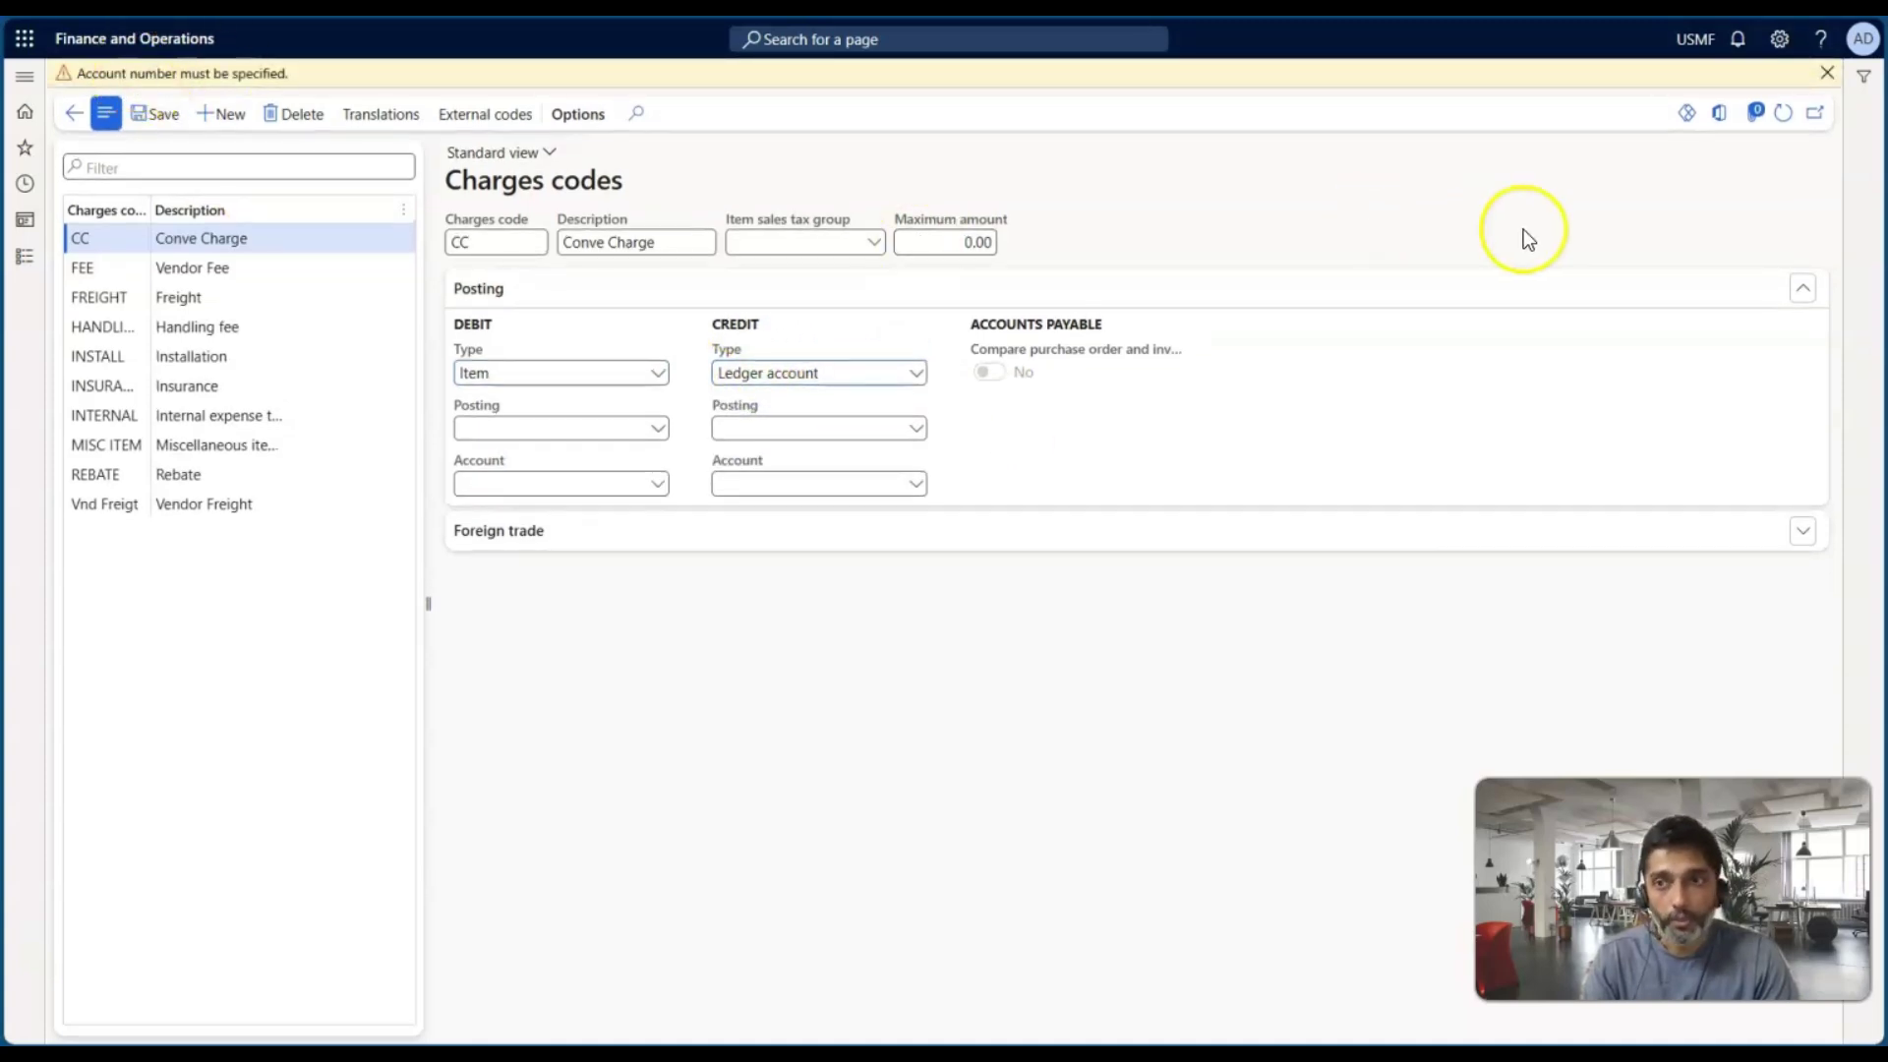
Step: Set the credit posting type of charges code CC to Vendor invoice discount
left_click(916, 428)
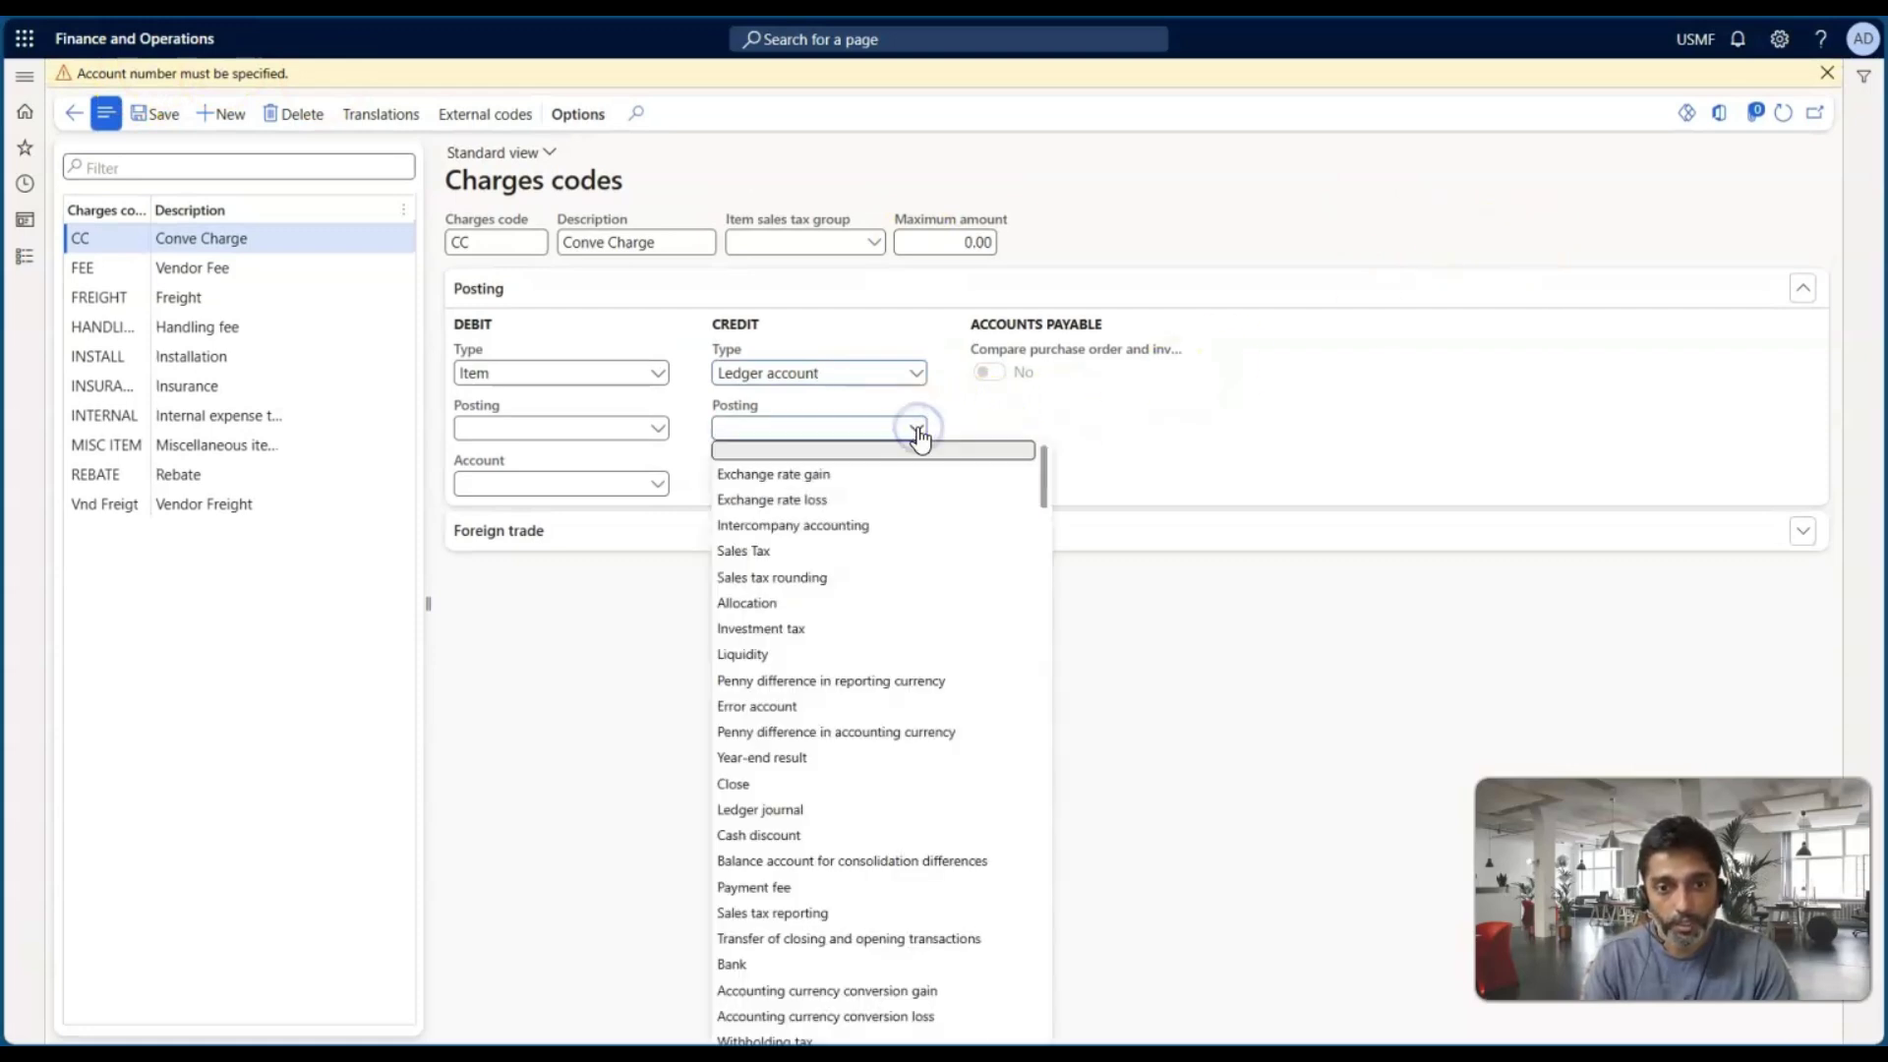
scroll(816, 728, "down", 4)
scroll(816, 728, "down", 8)
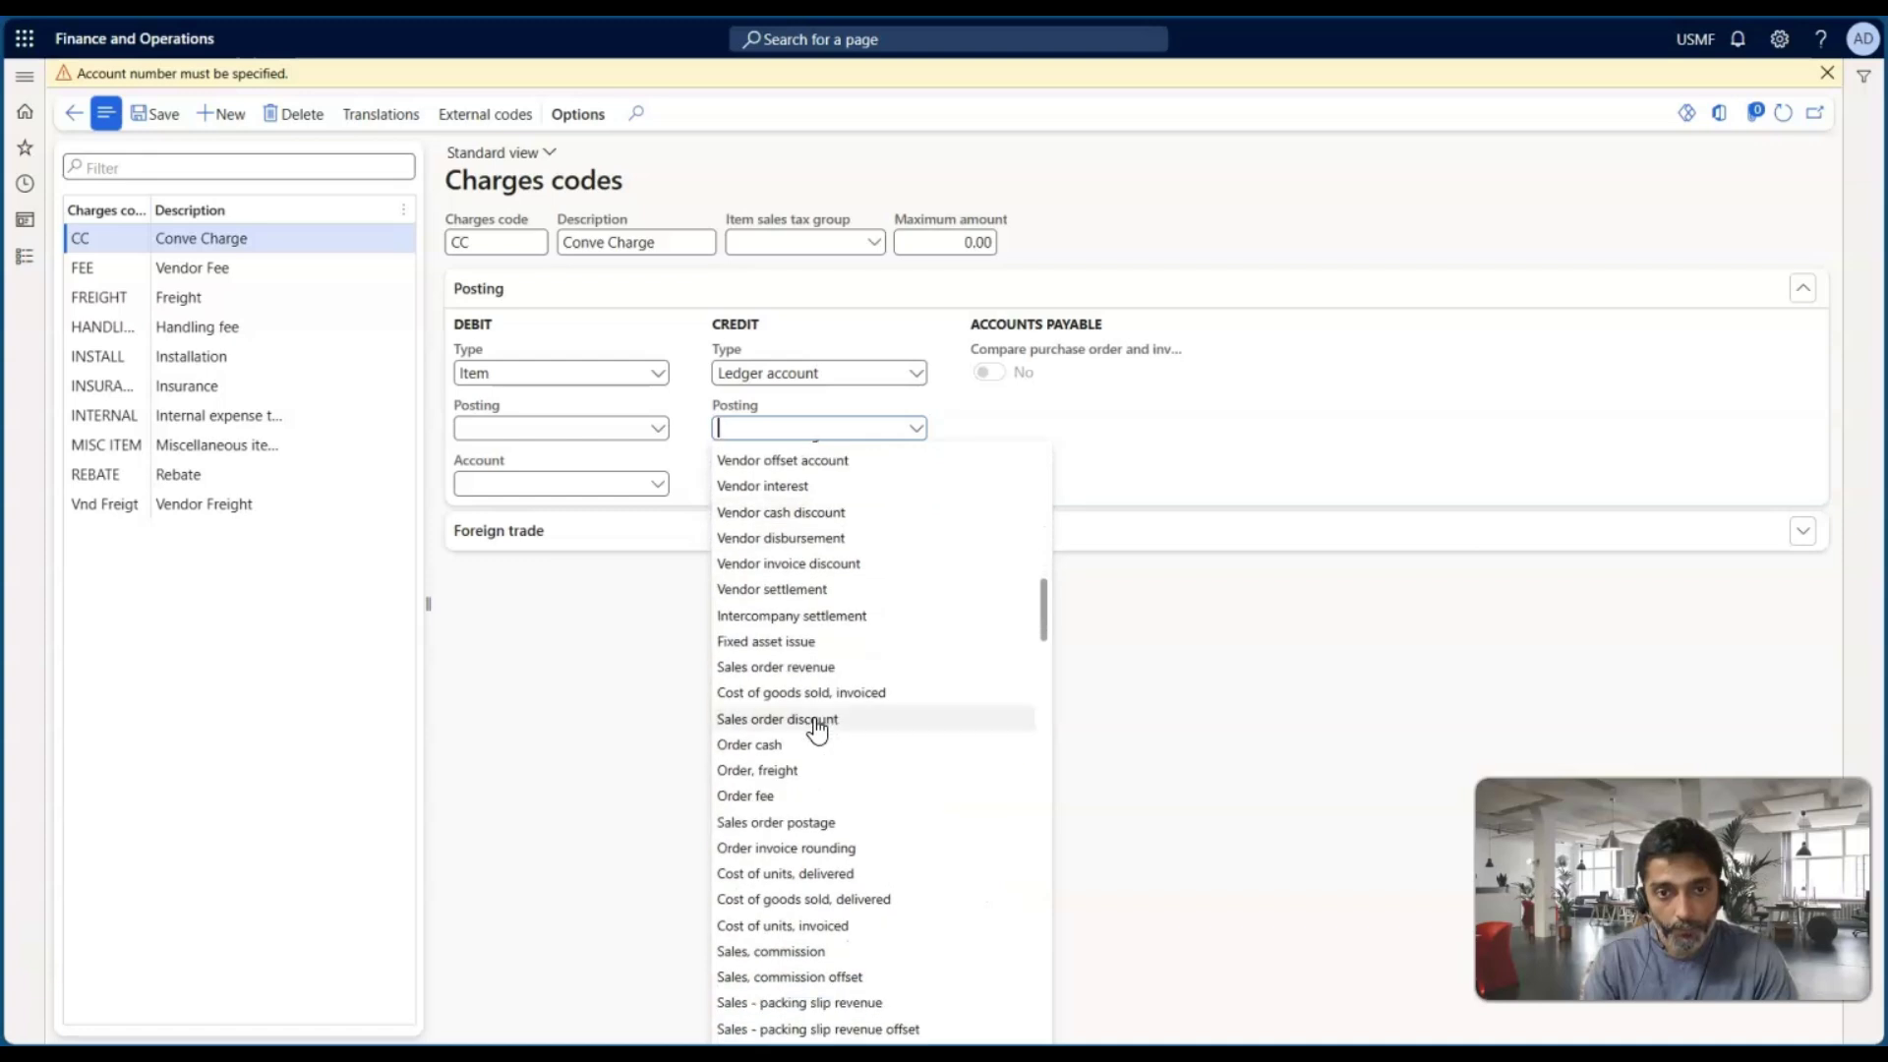
scroll(822, 703, "down", 1)
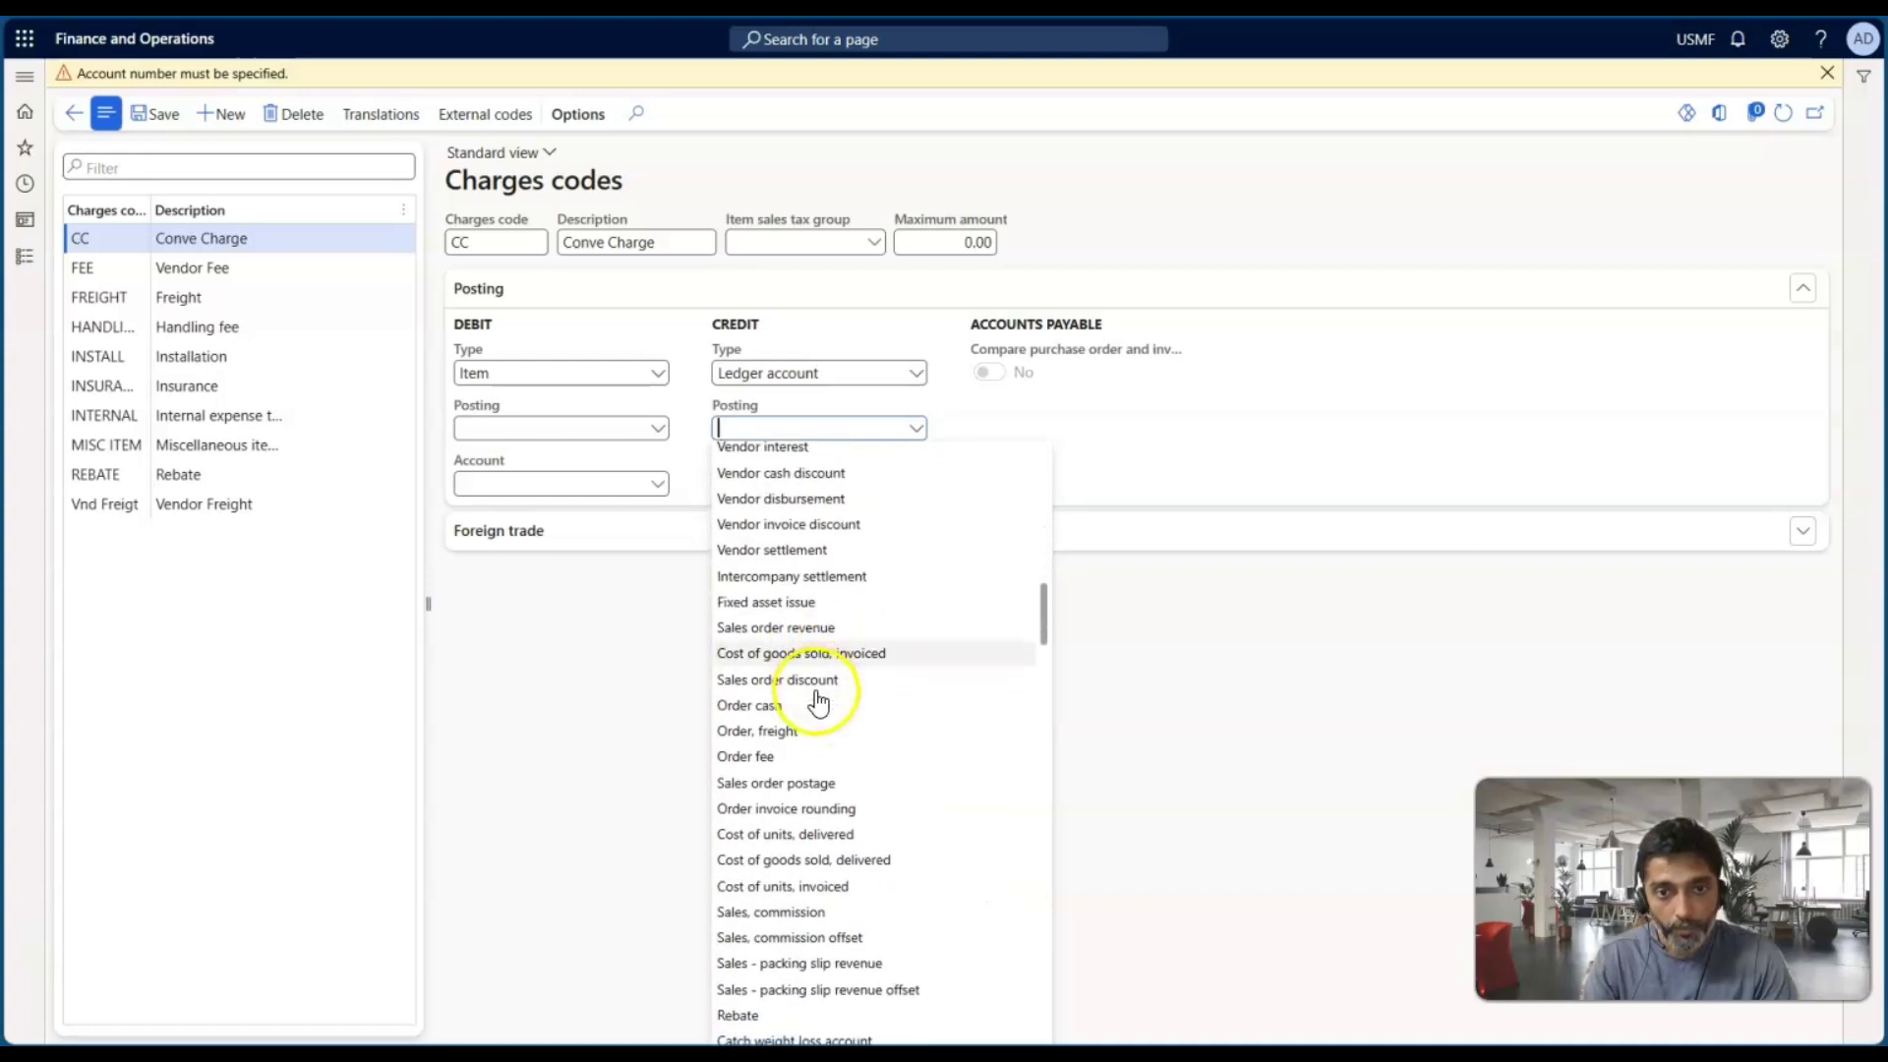
left_click(815, 529)
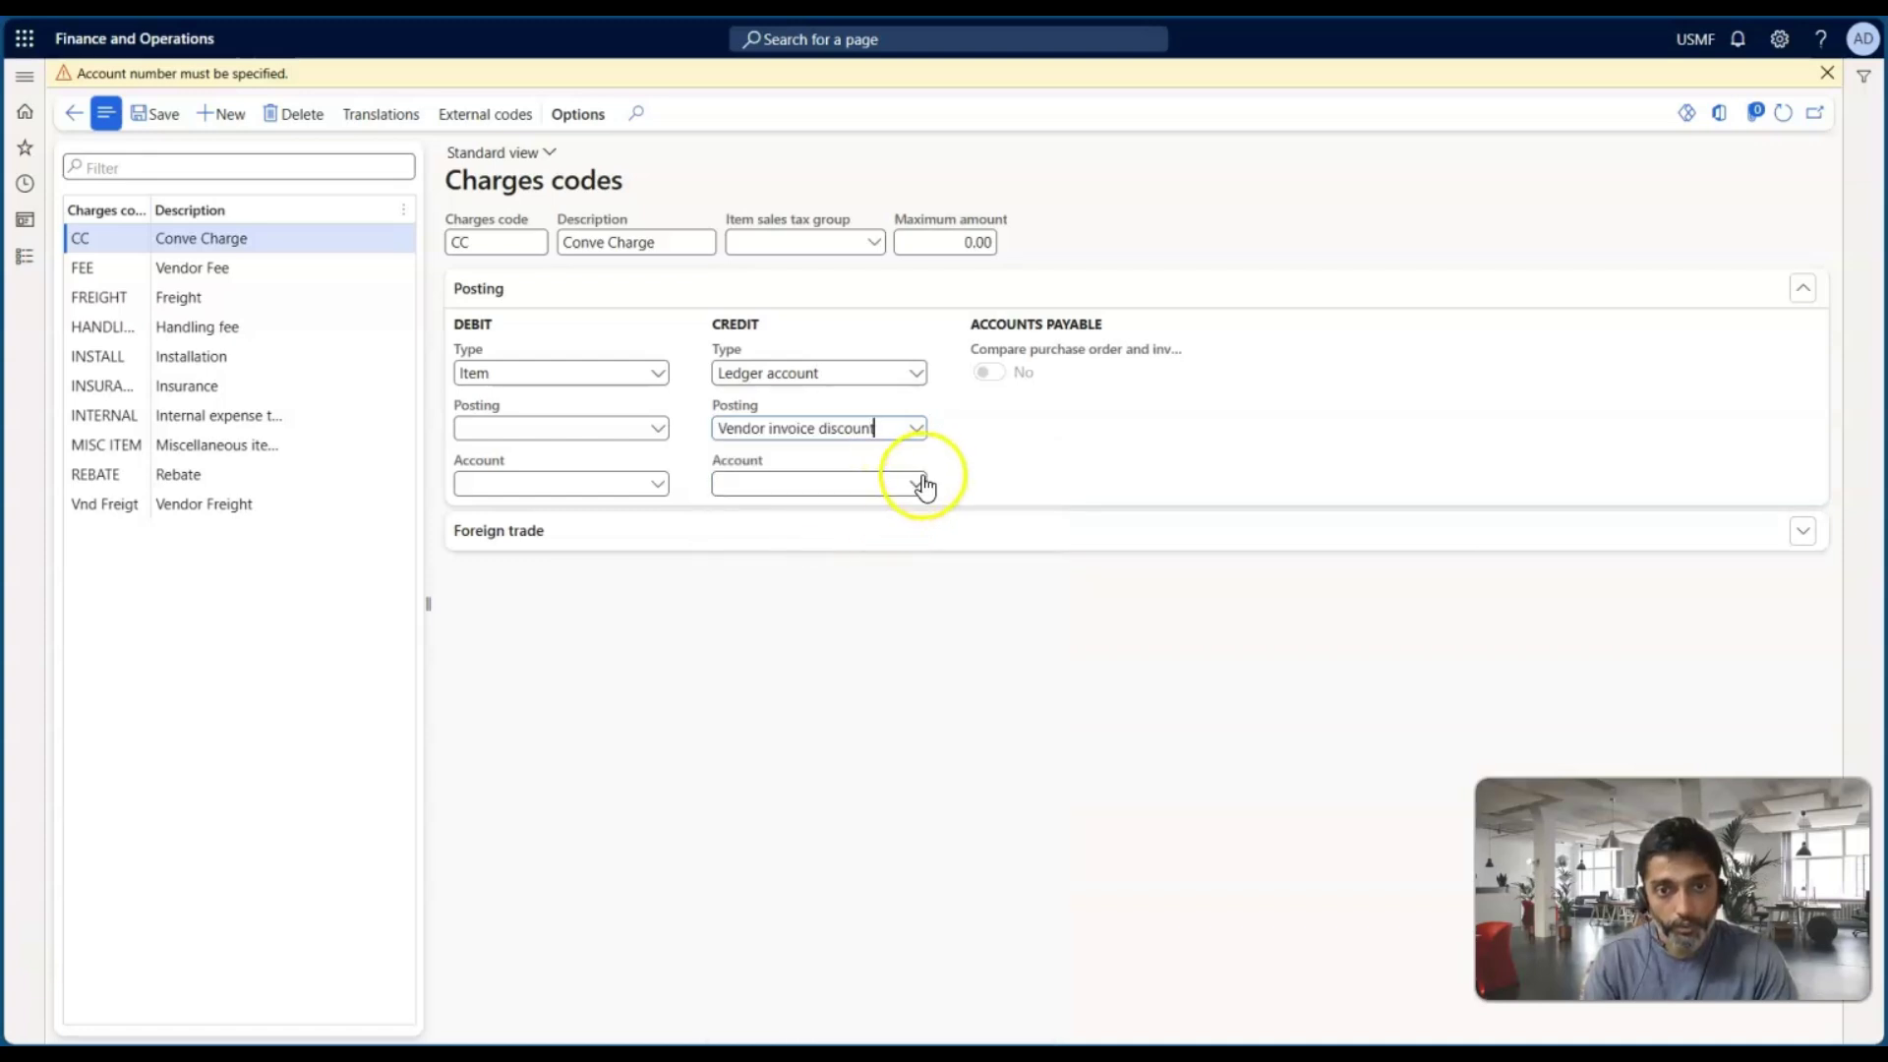
Step: Change the credit posting type of charges code CC to Purchase fee
left_click(921, 428)
scroll(841, 777, "down", 6)
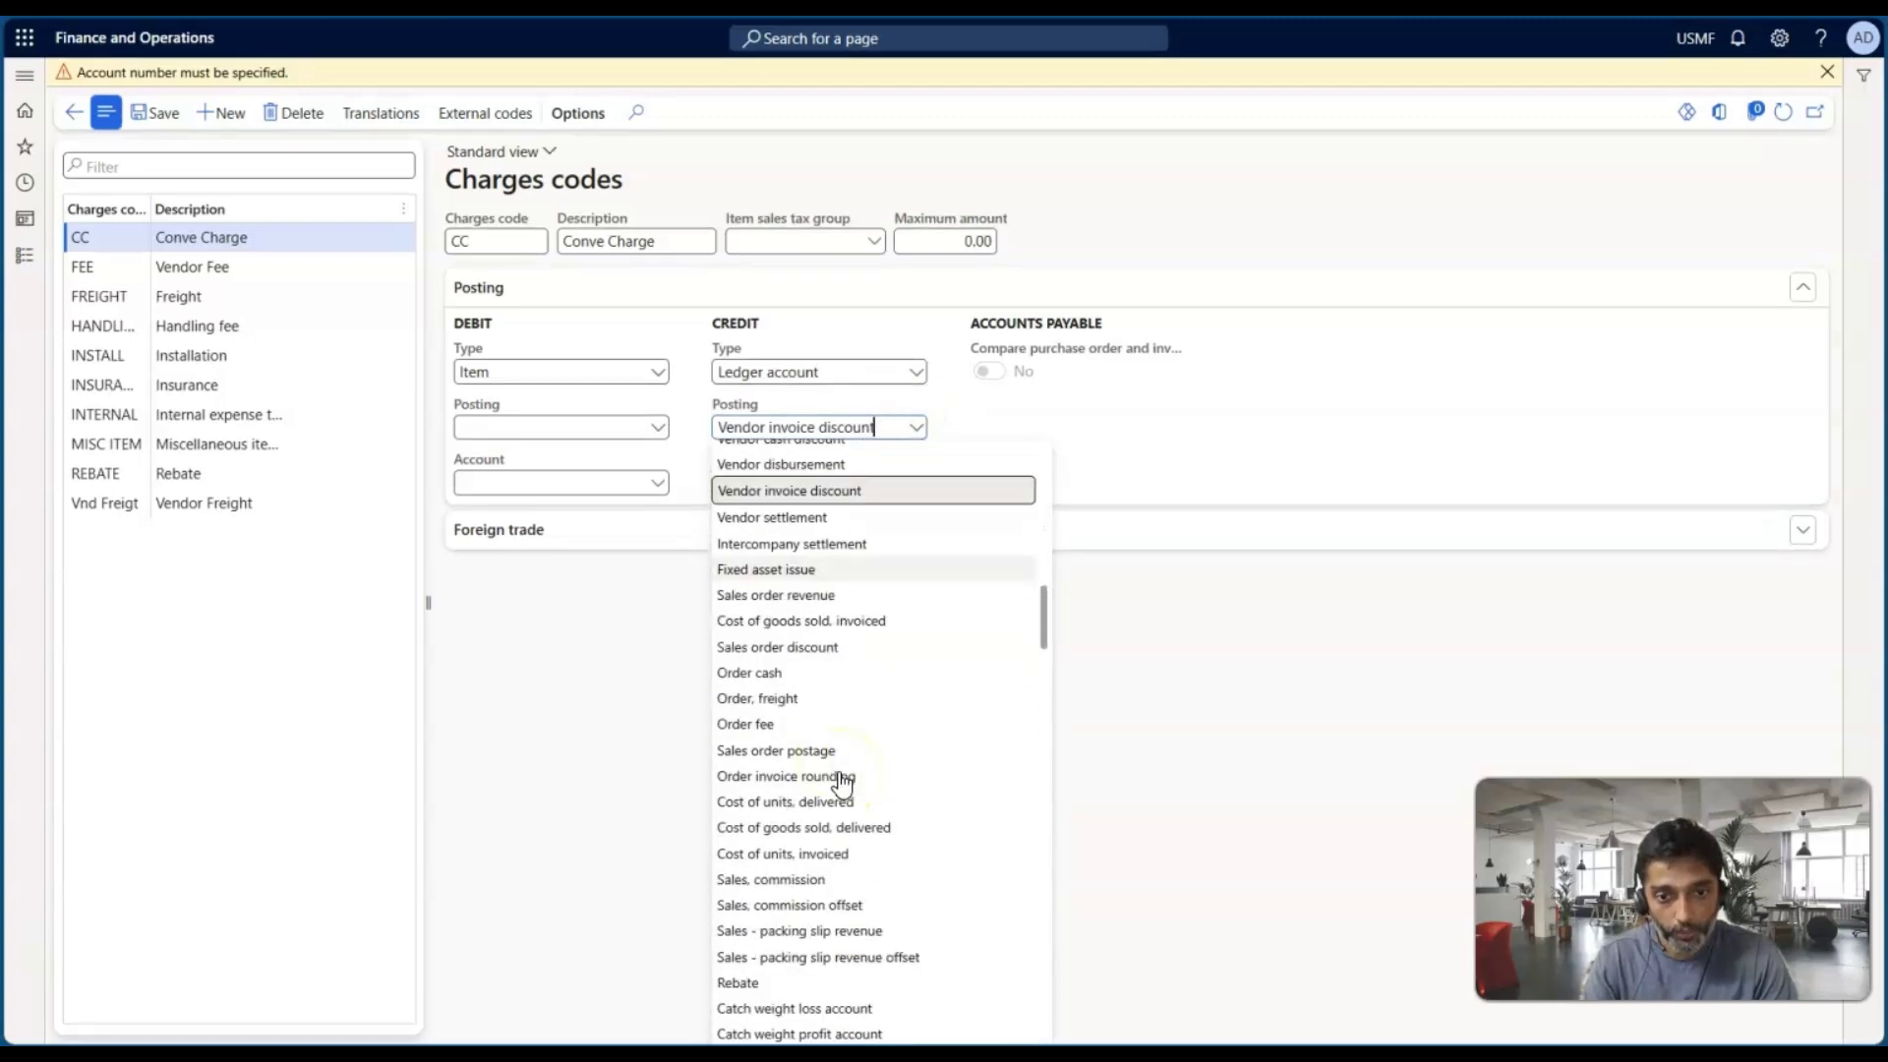
scroll(841, 780, "down", 5)
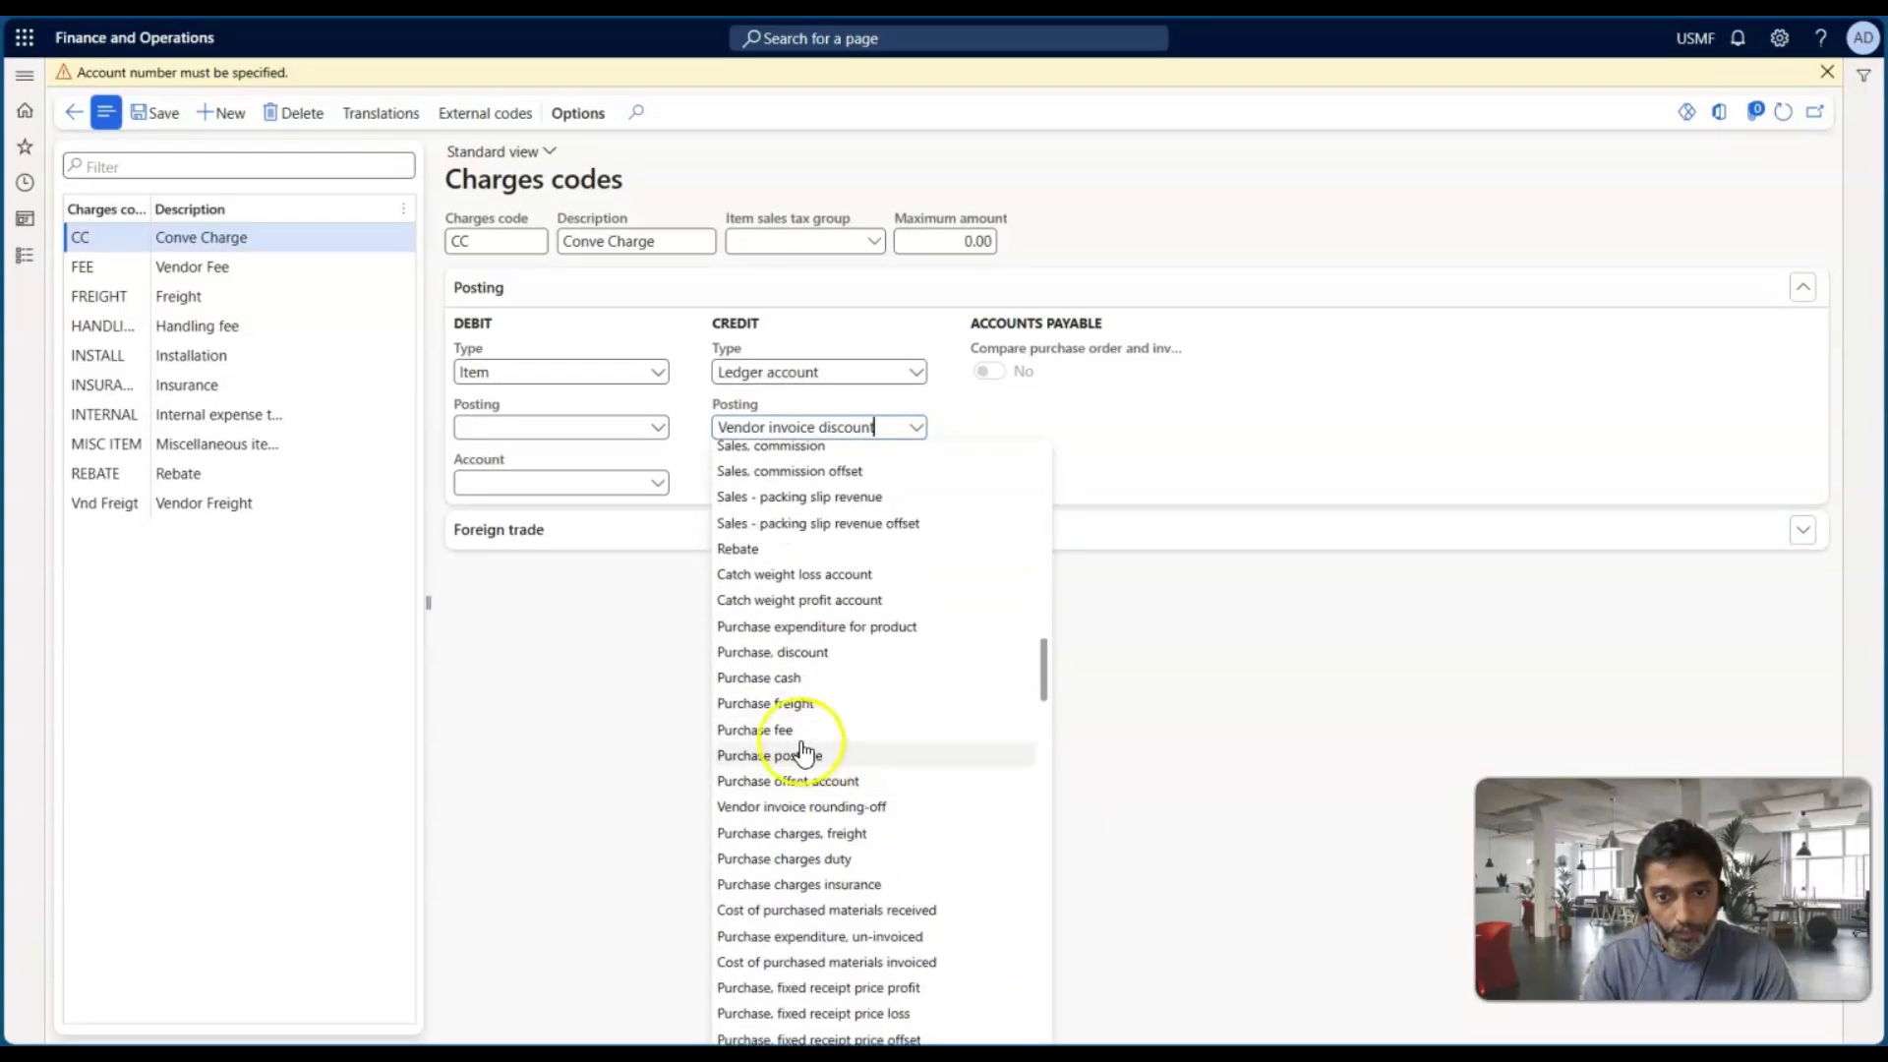
left_click(782, 730)
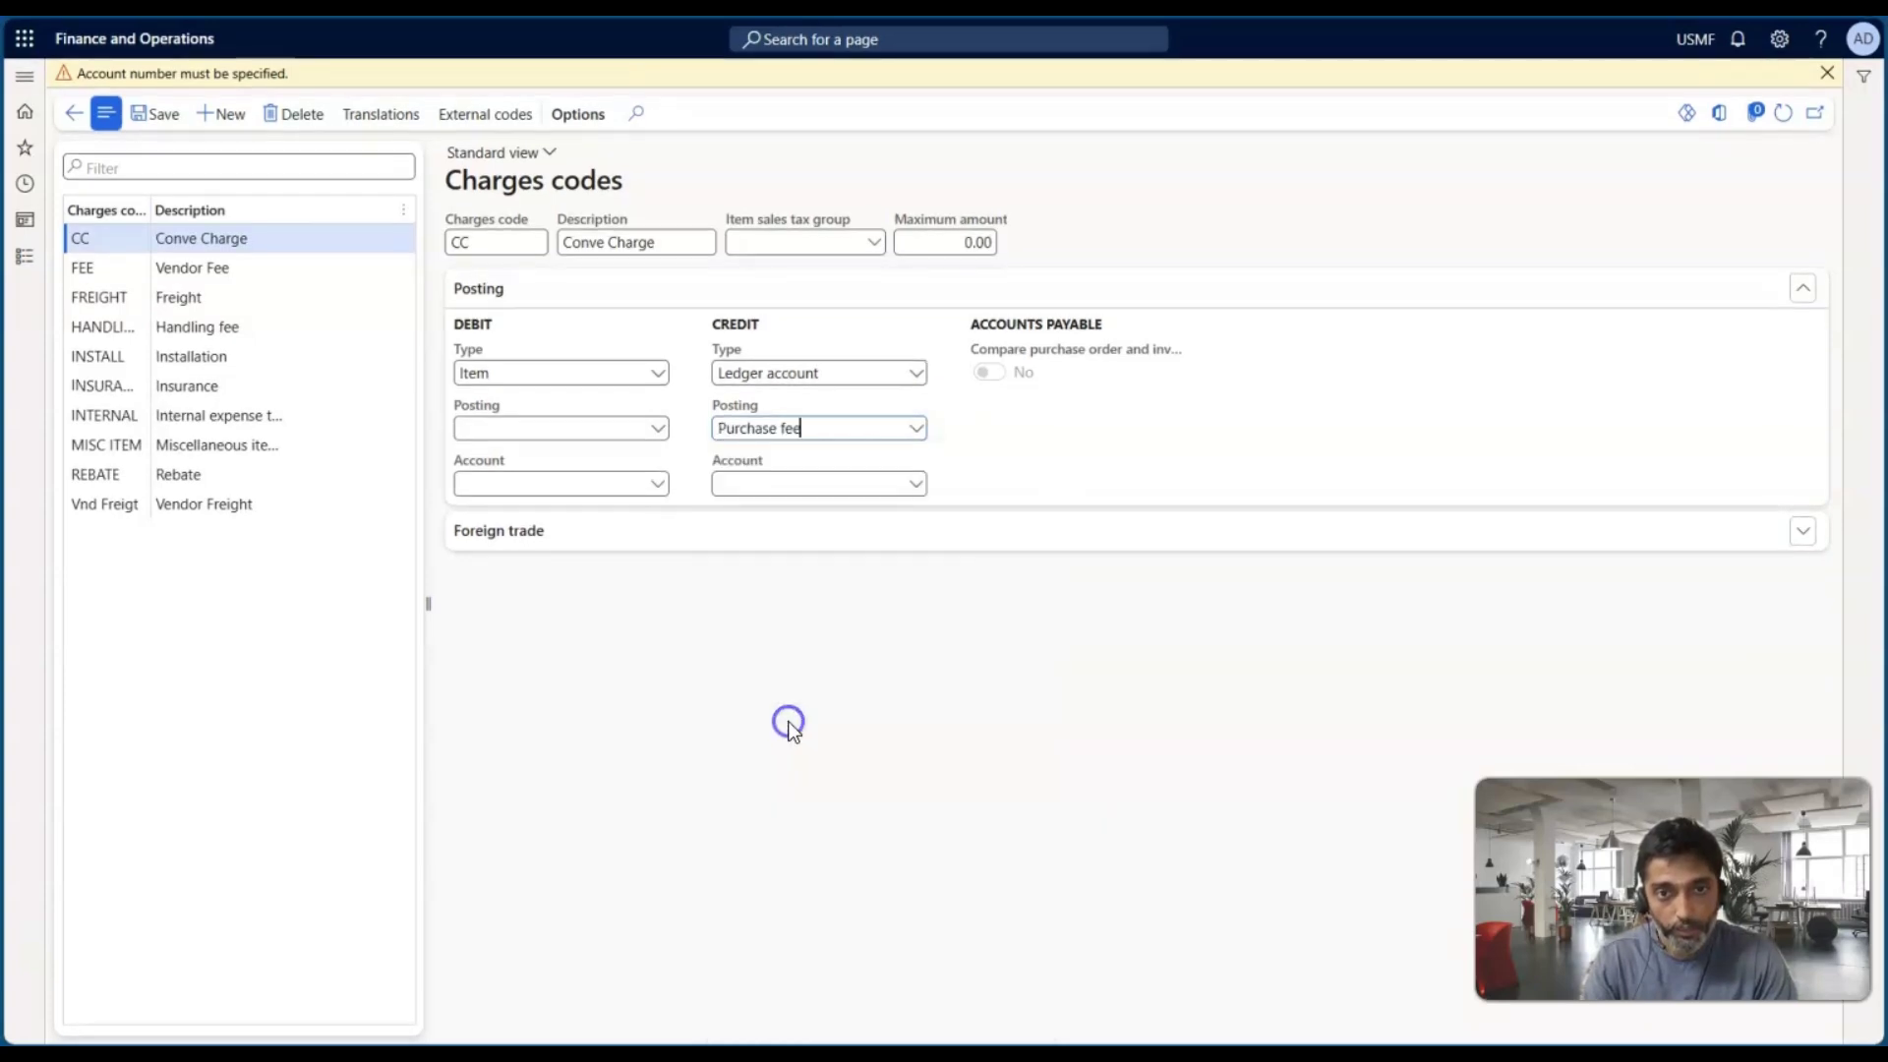
Step: Assign main account 600170, Purchase Expense, to the credit side of charges code CC and save the record
left_click(917, 485)
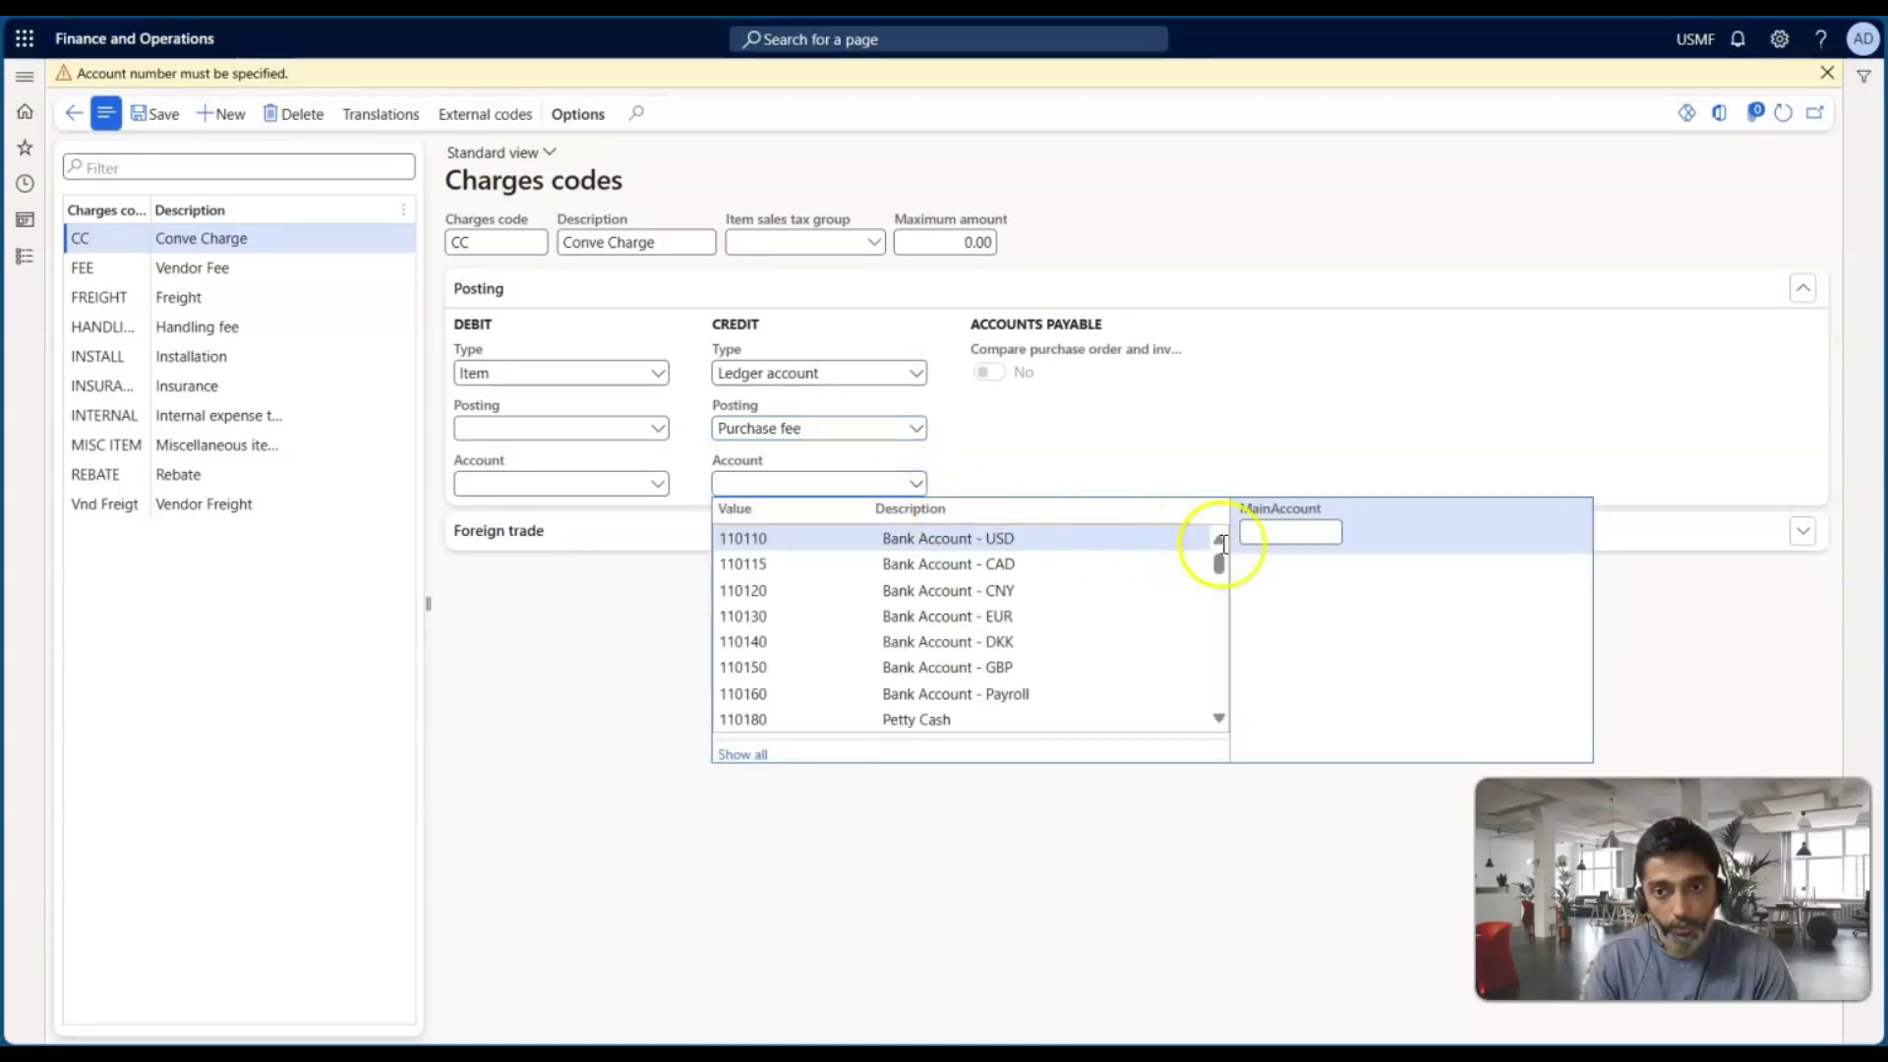
type("600")
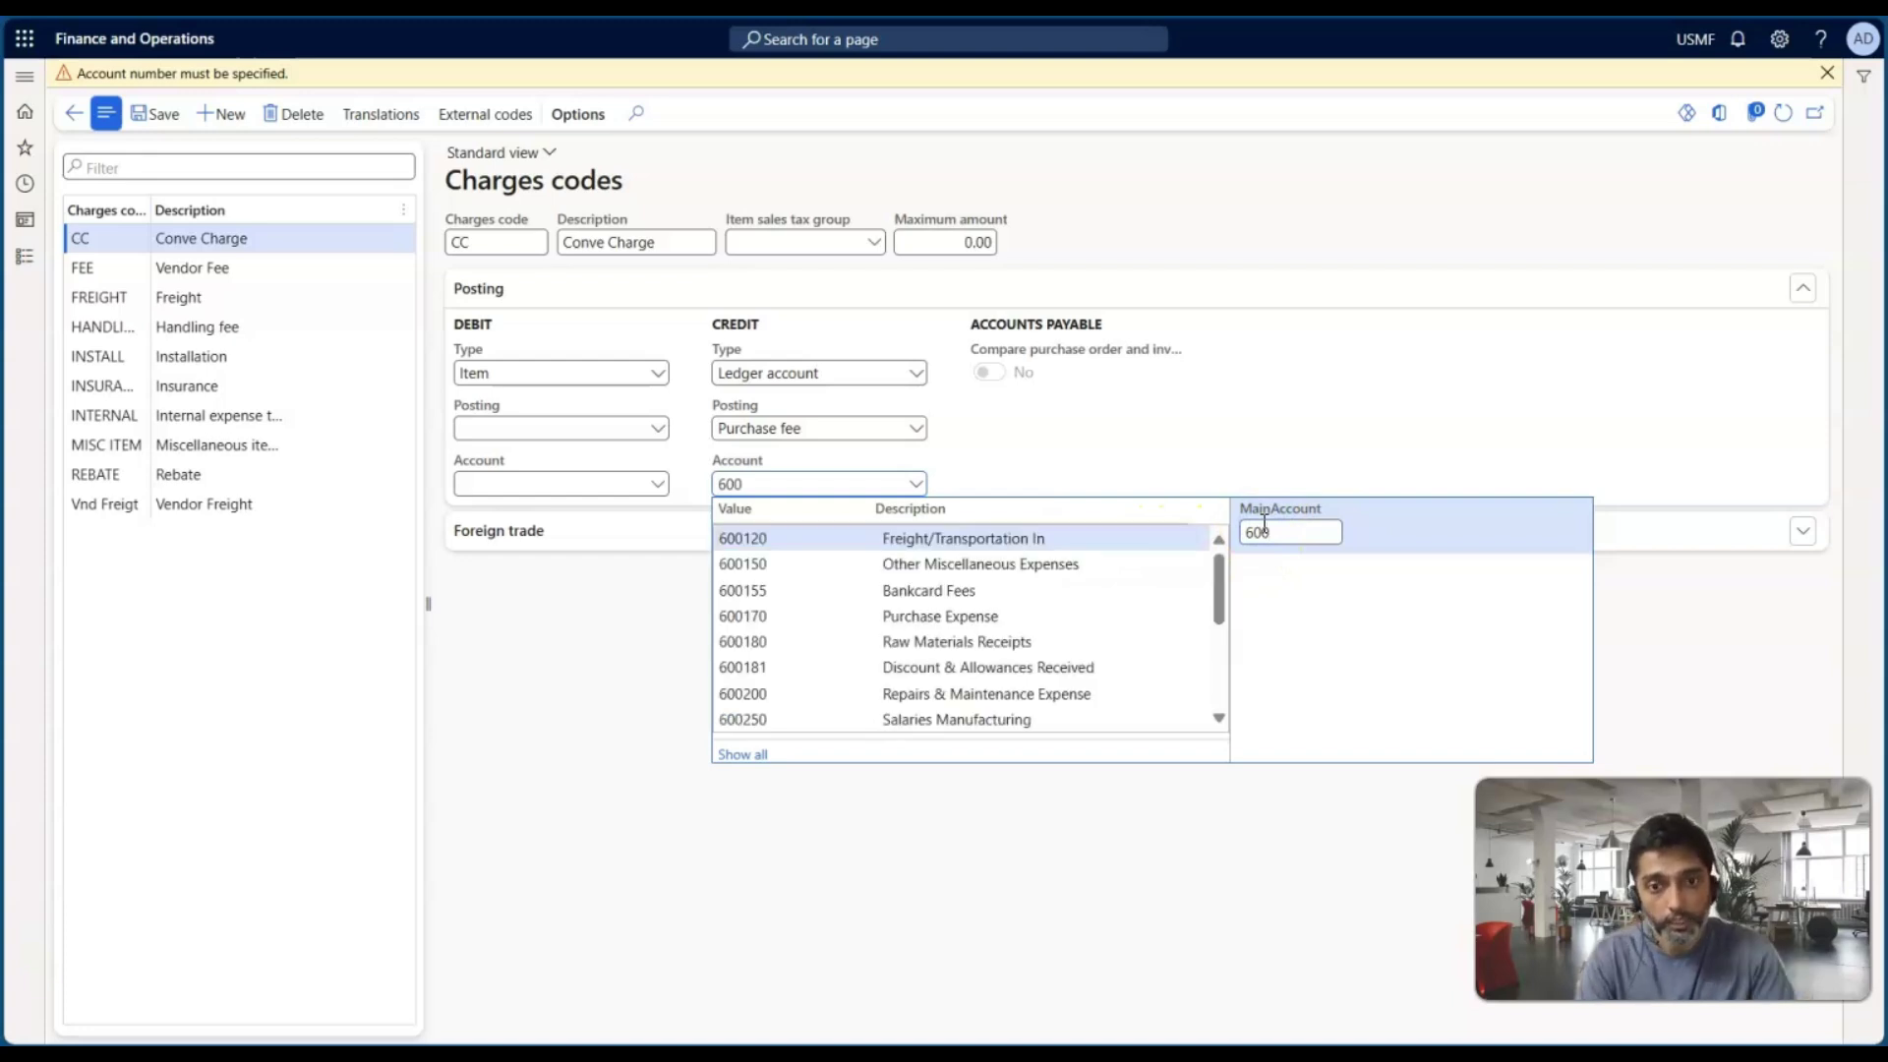
left_click(1007, 621)
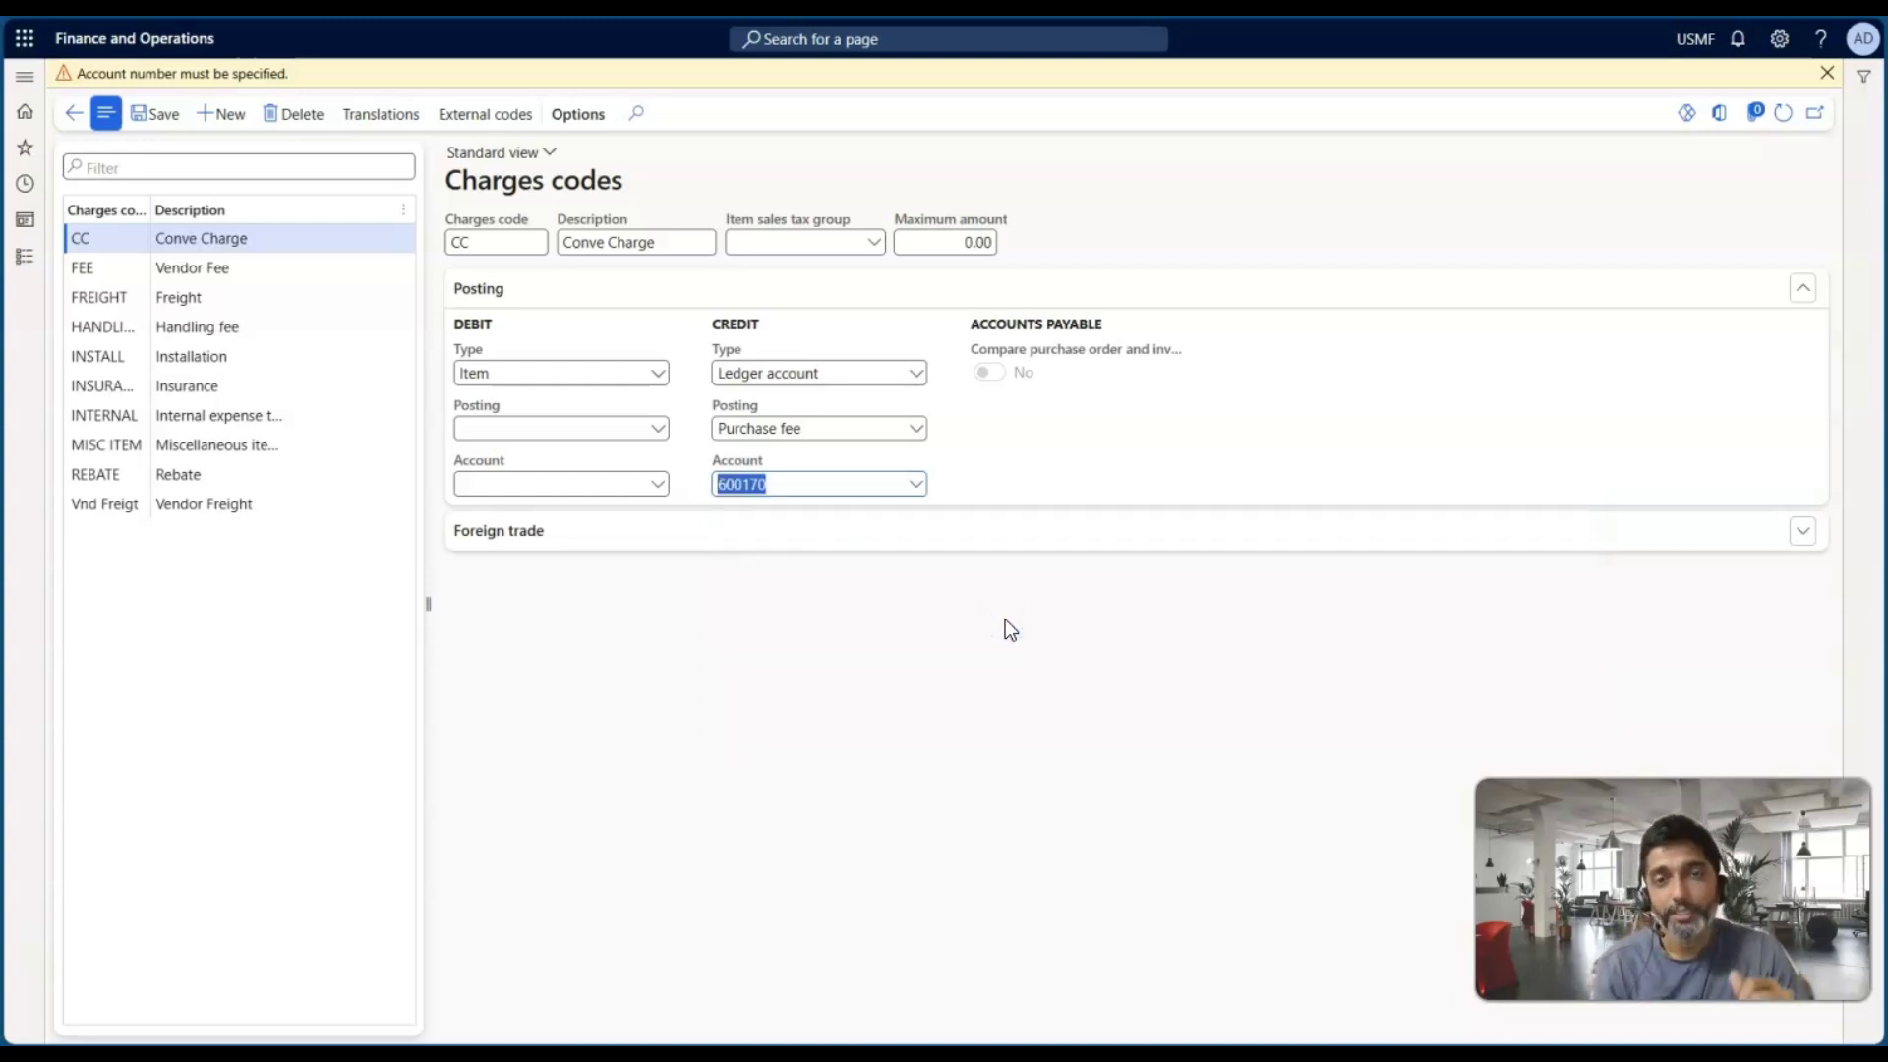
left_click(1825, 74)
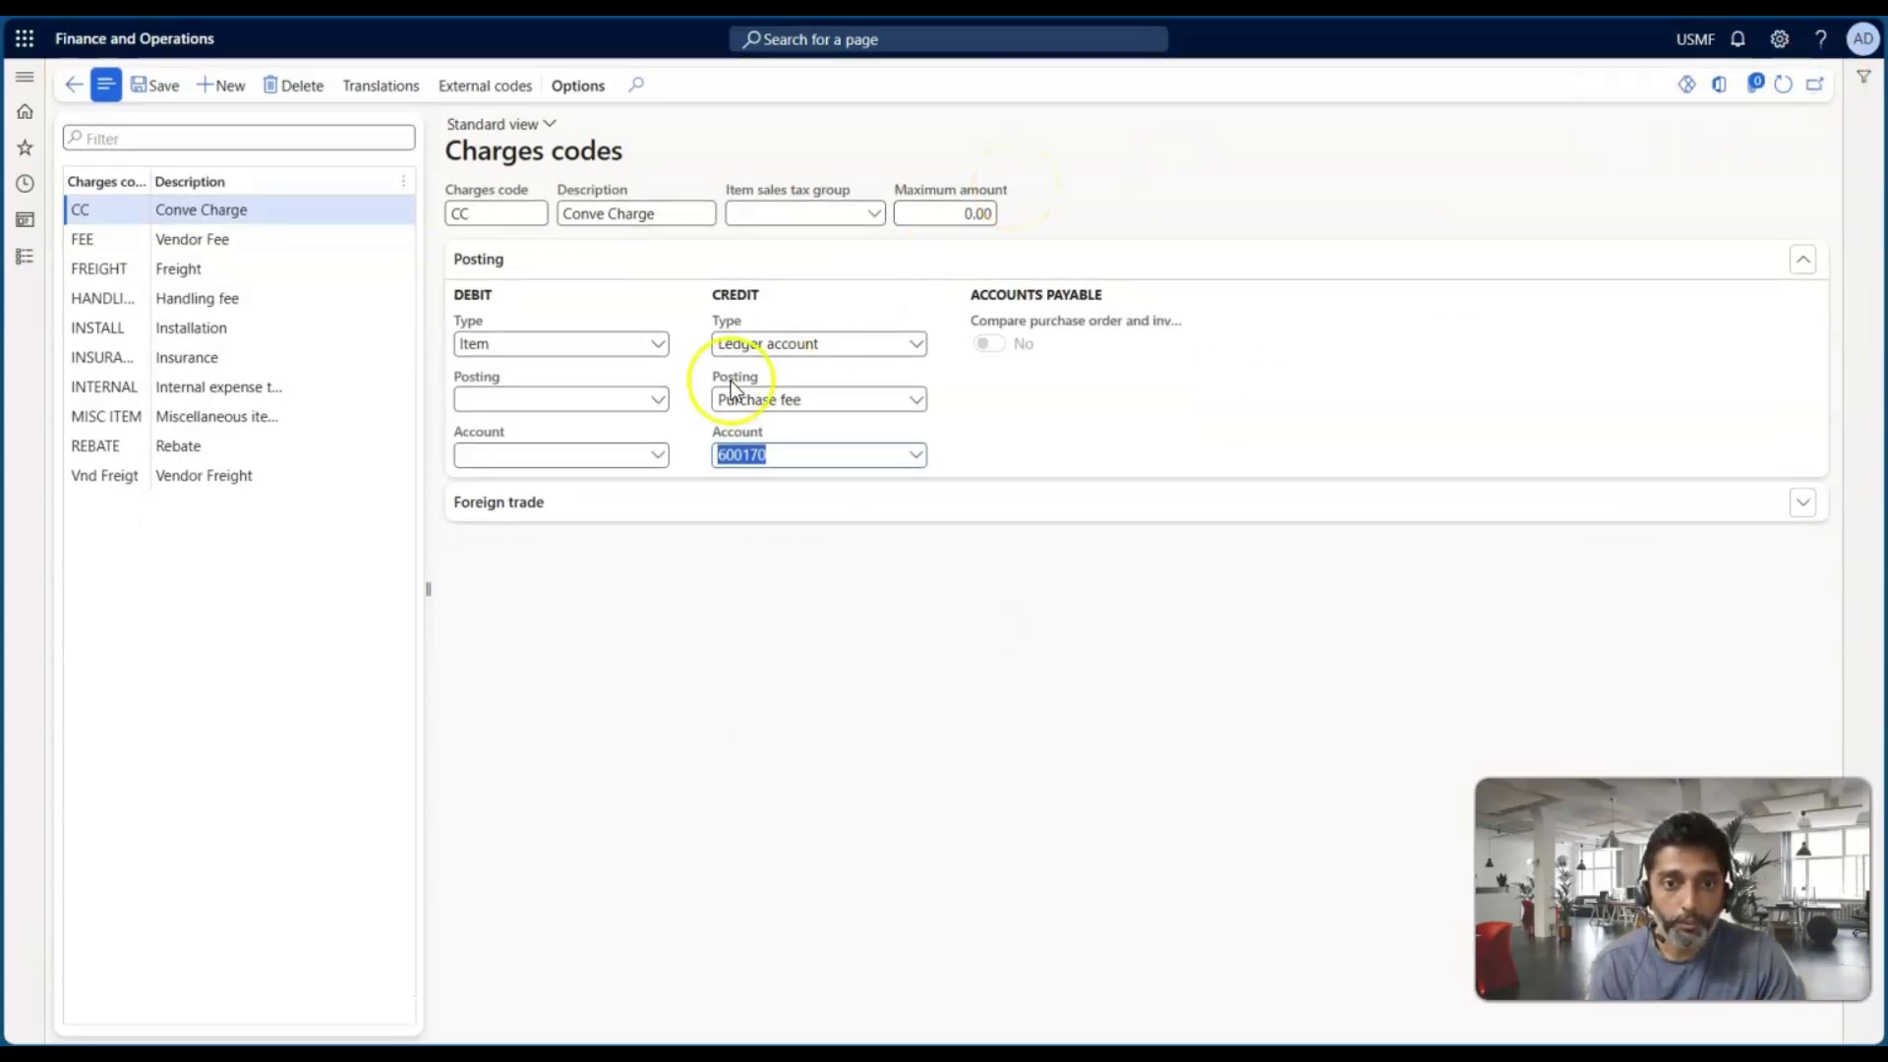
left_click(688, 400)
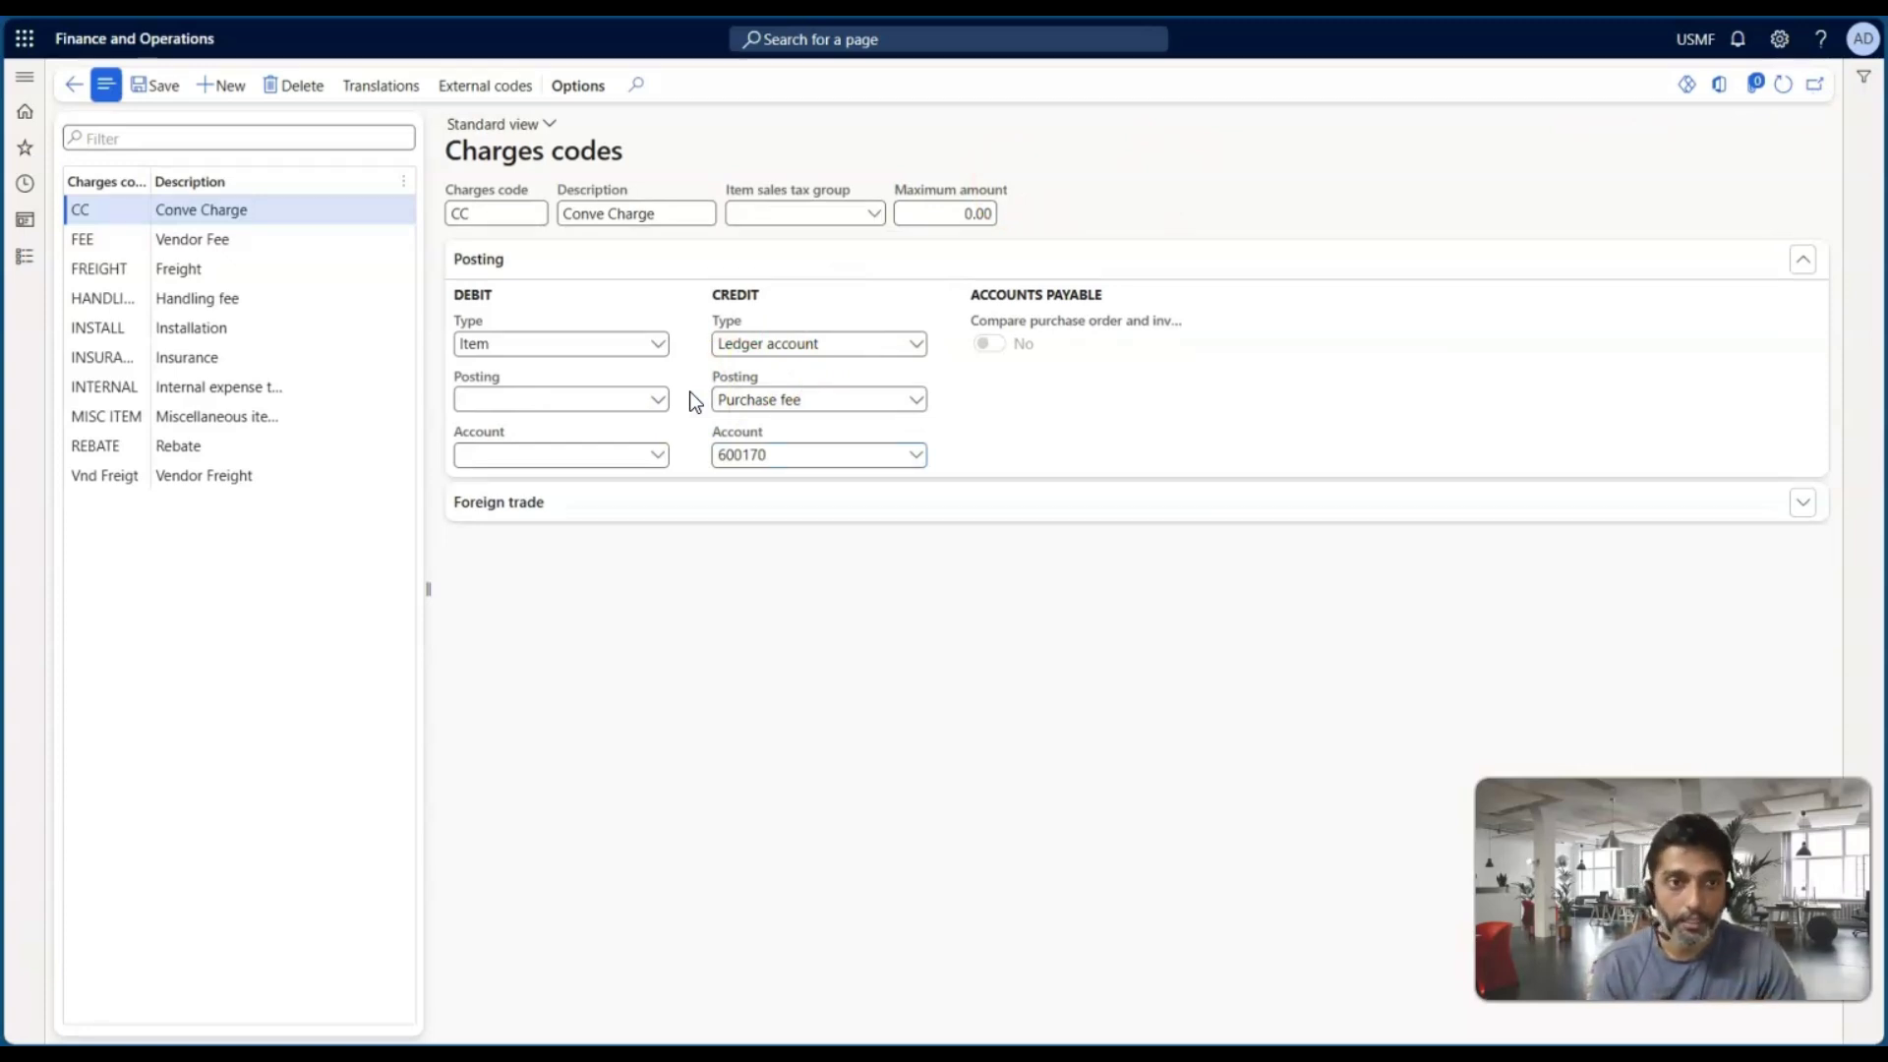
left_click(169, 85)
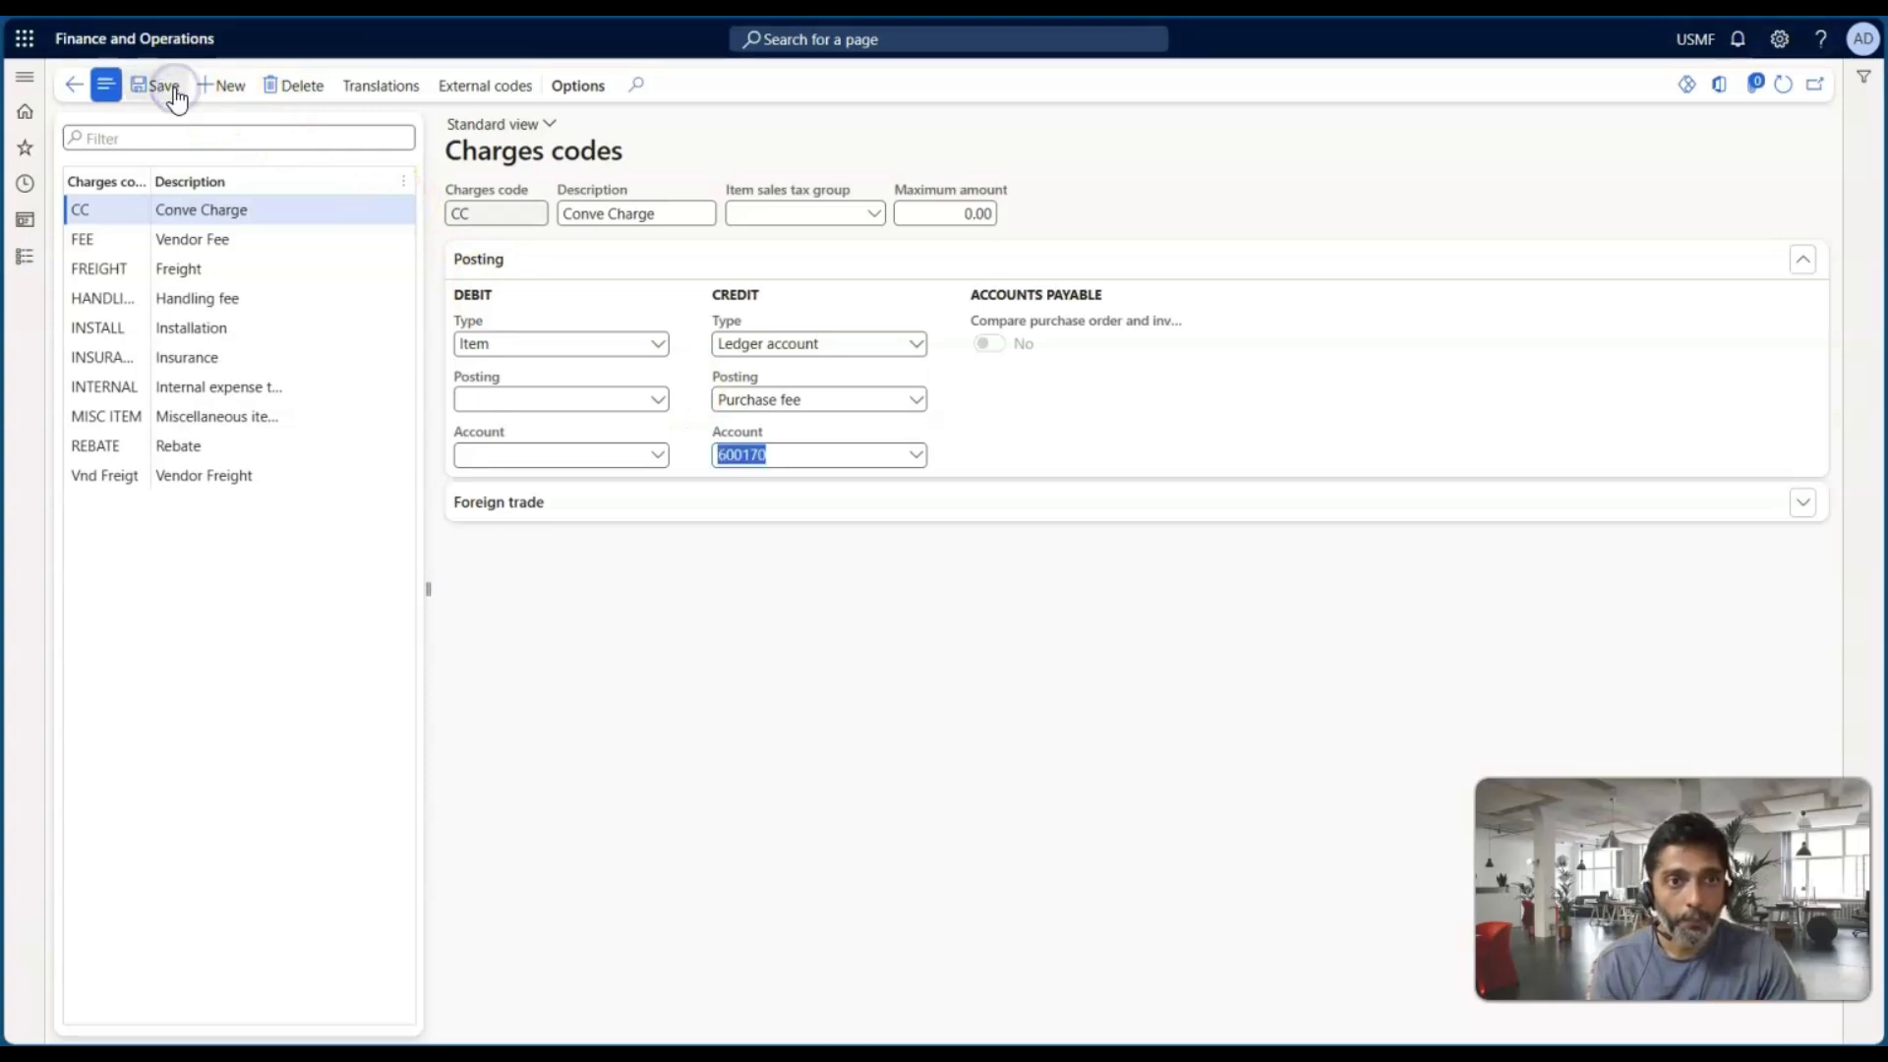
Step: Review the type options offered for the debit side of charges code CC without changing the selection
left_click(477, 344)
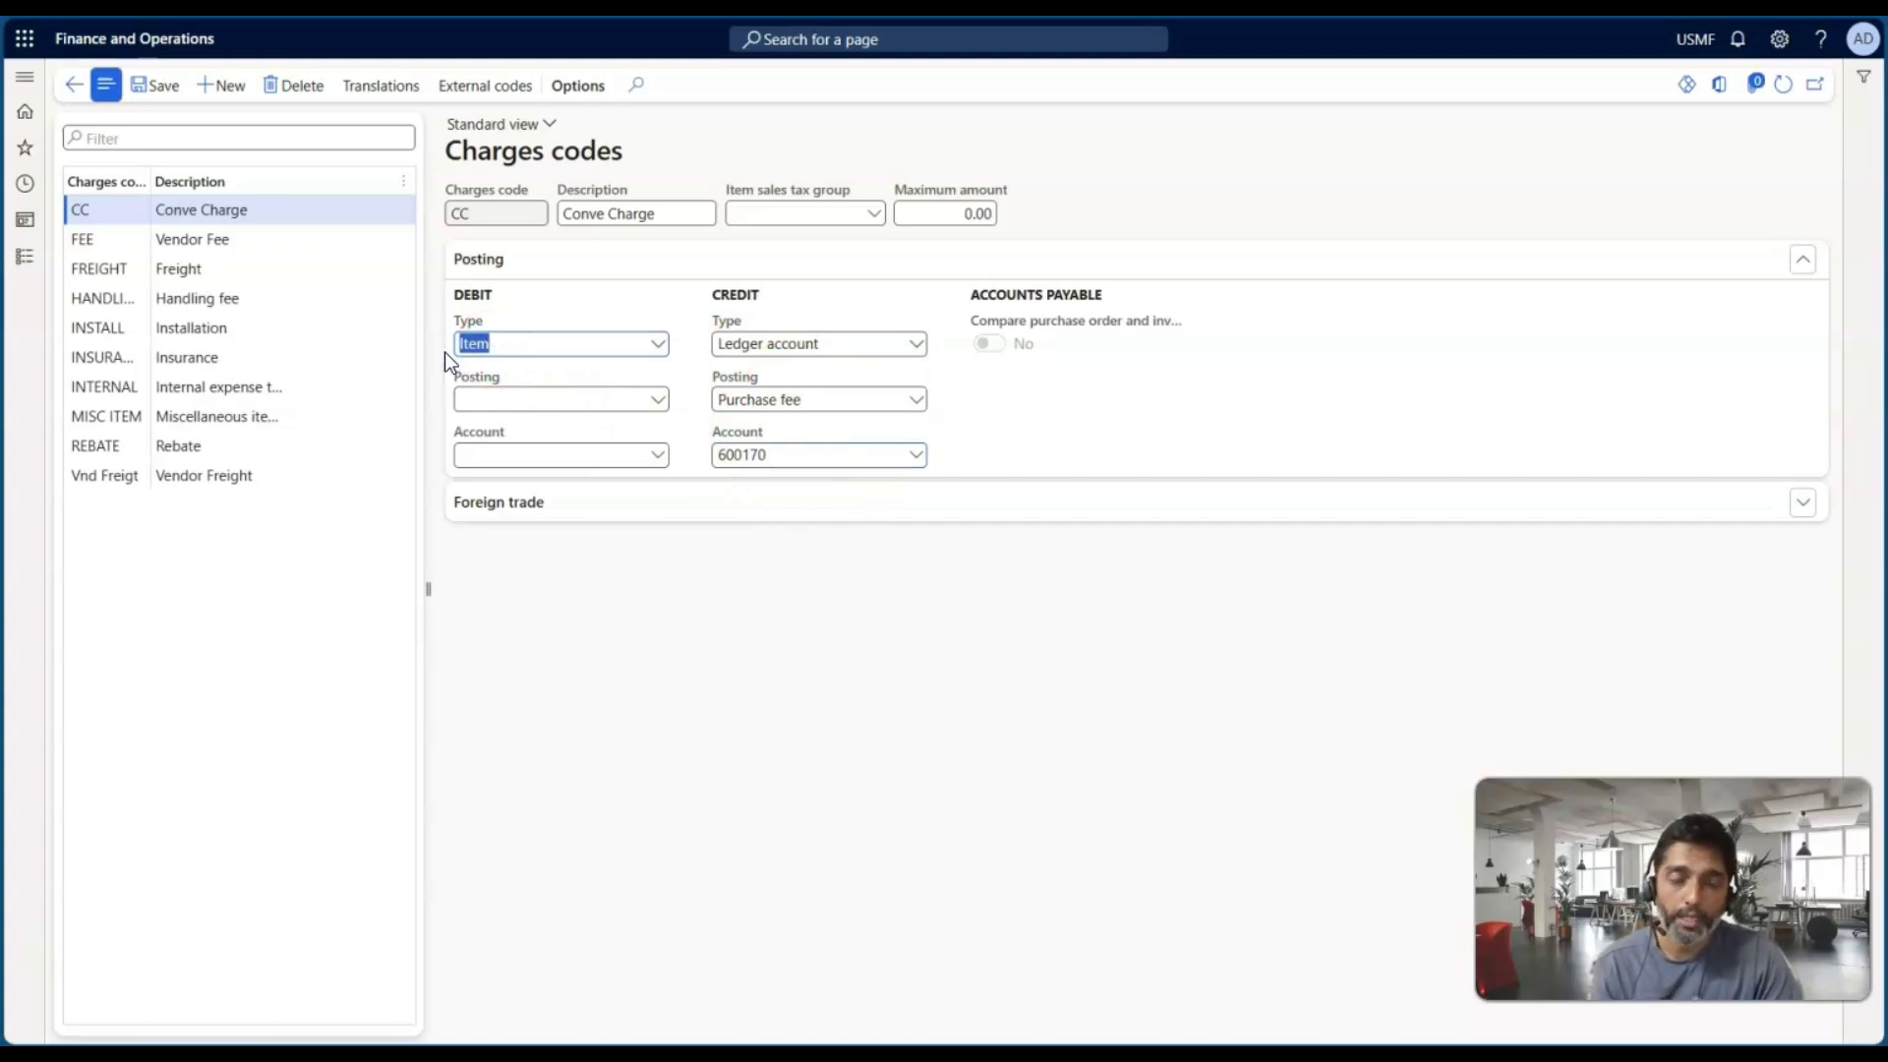
left_click(497, 345)
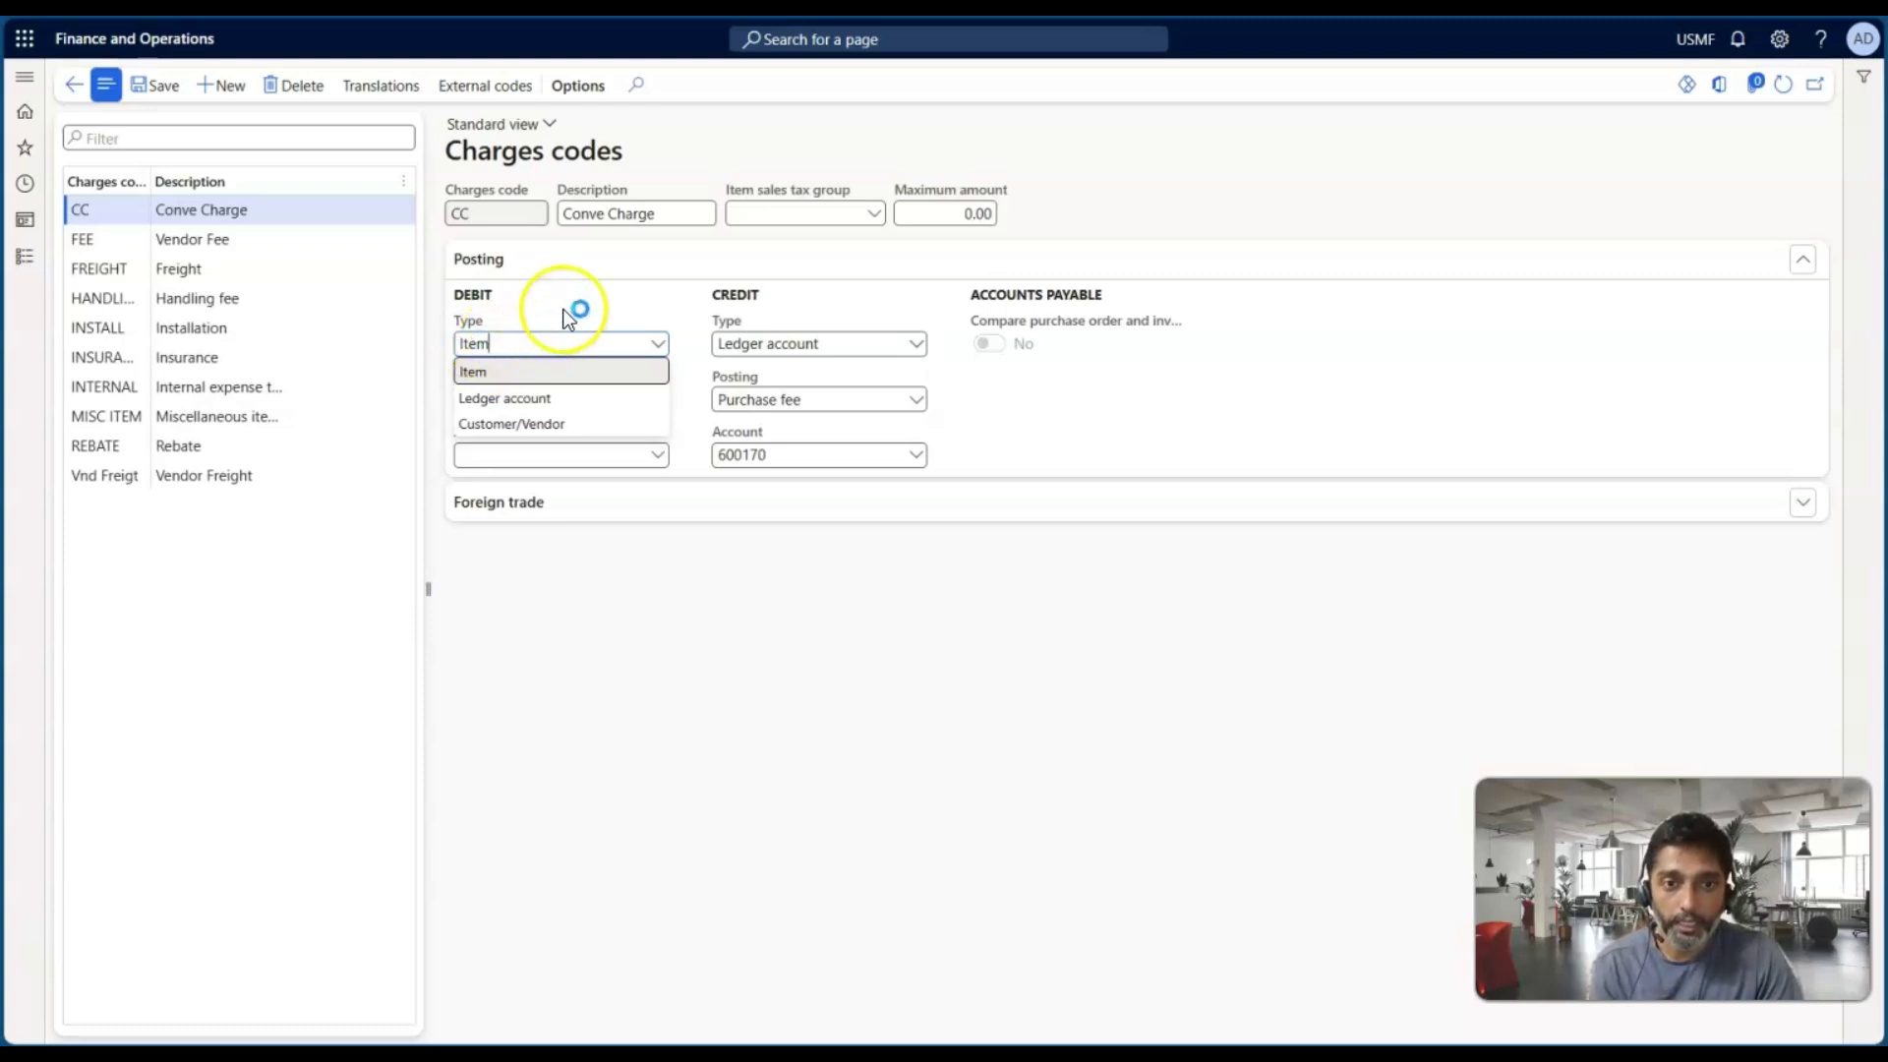
left_click(565, 308)
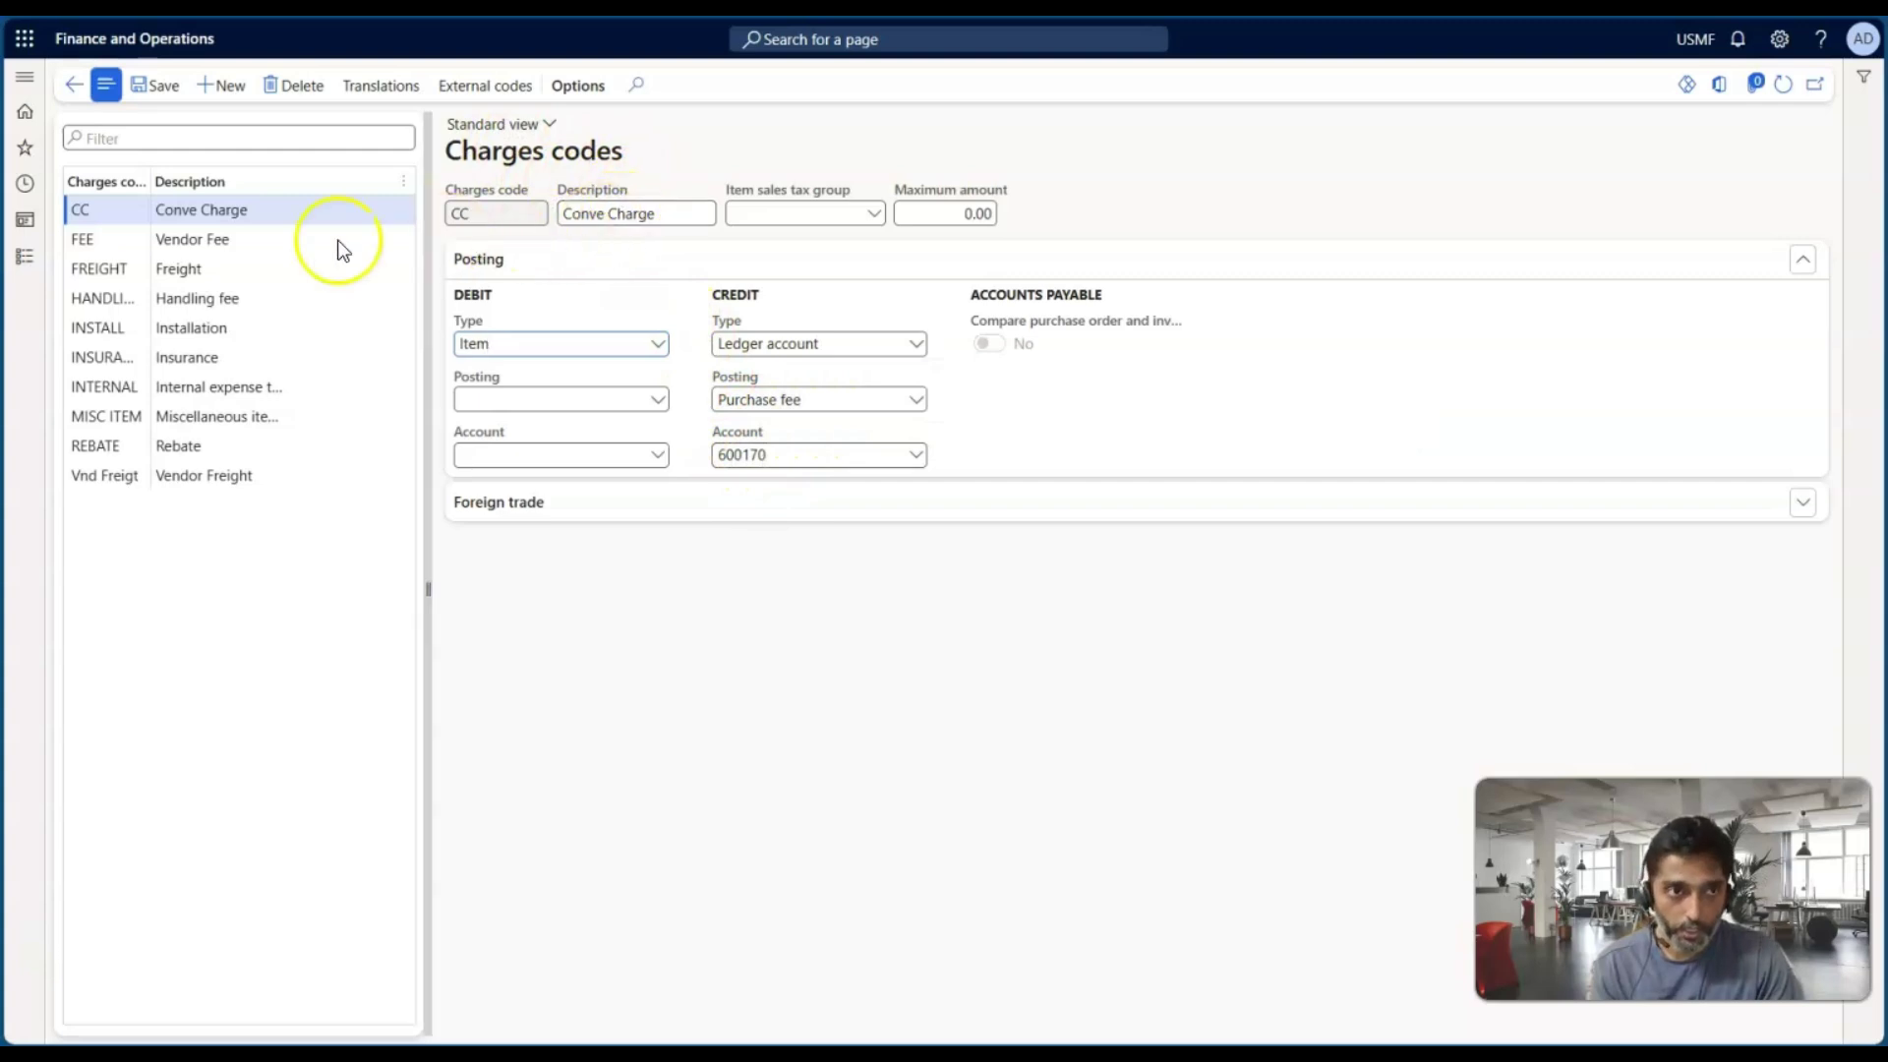
left_click(27, 273)
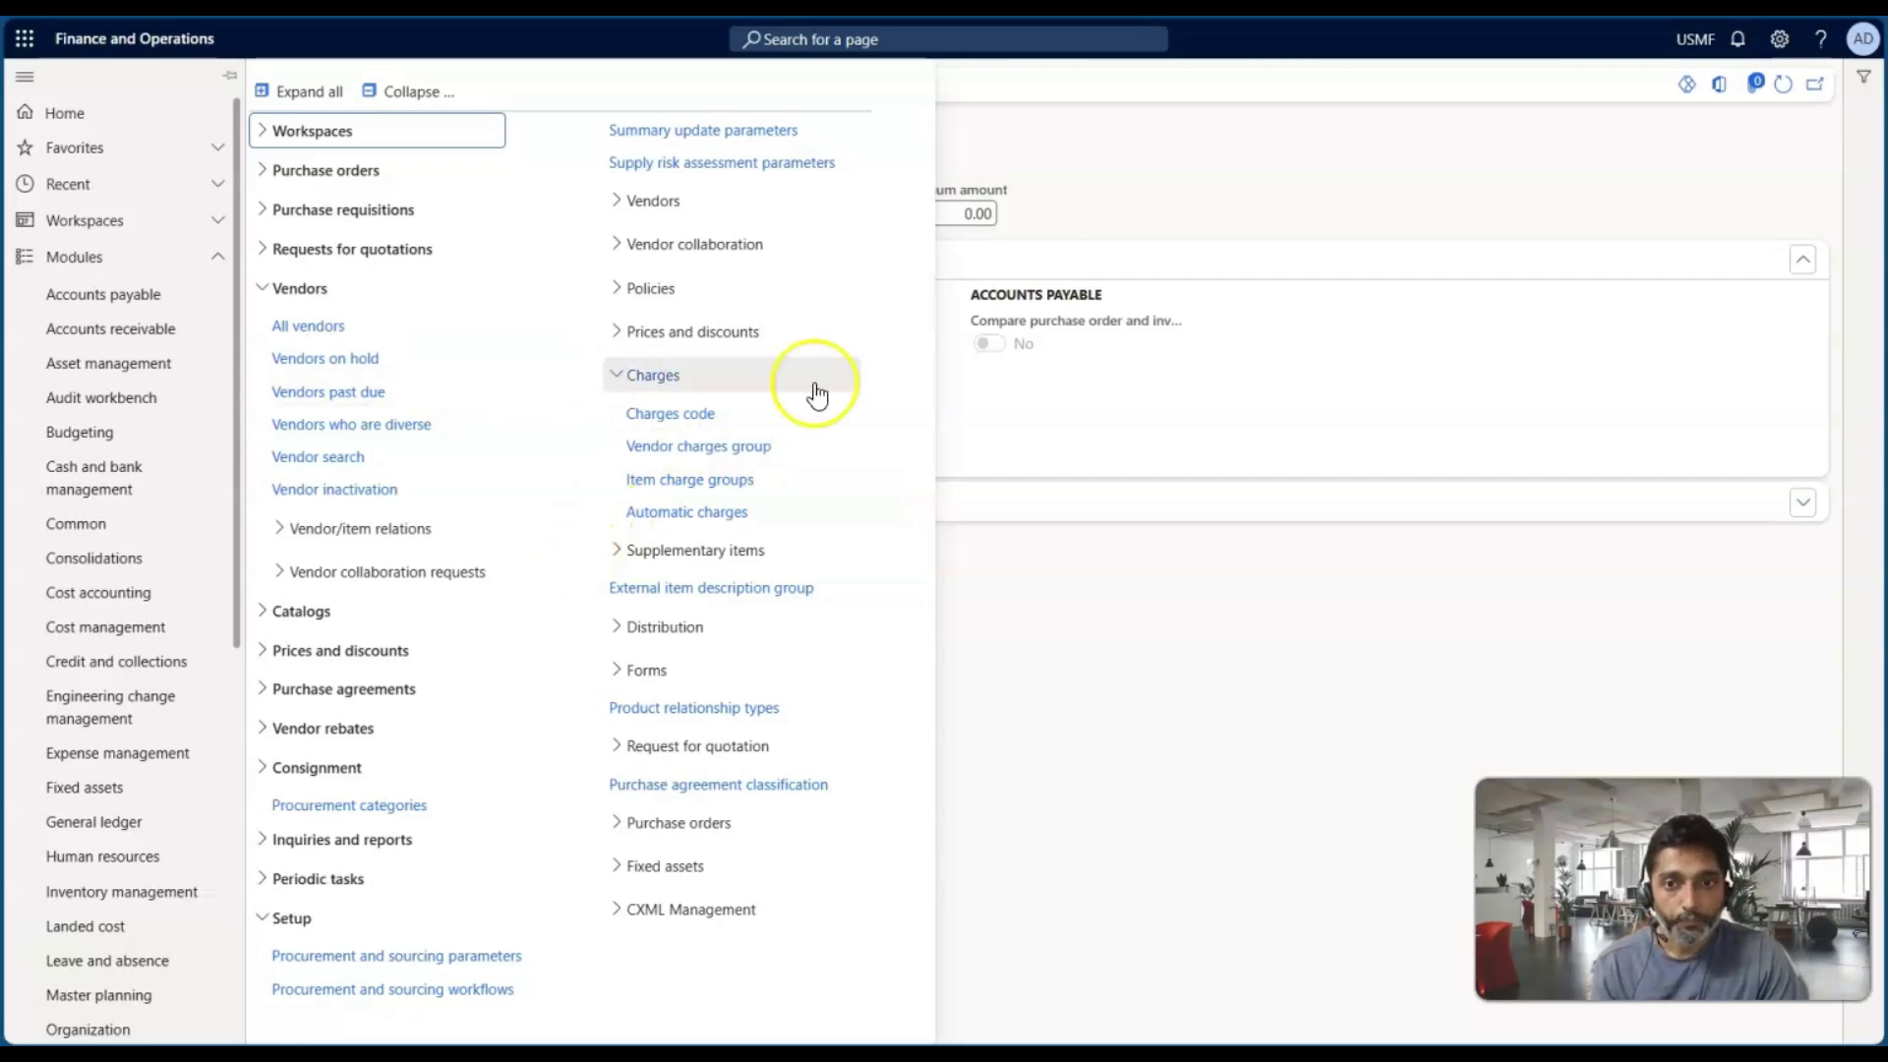
left_click(1025, 427)
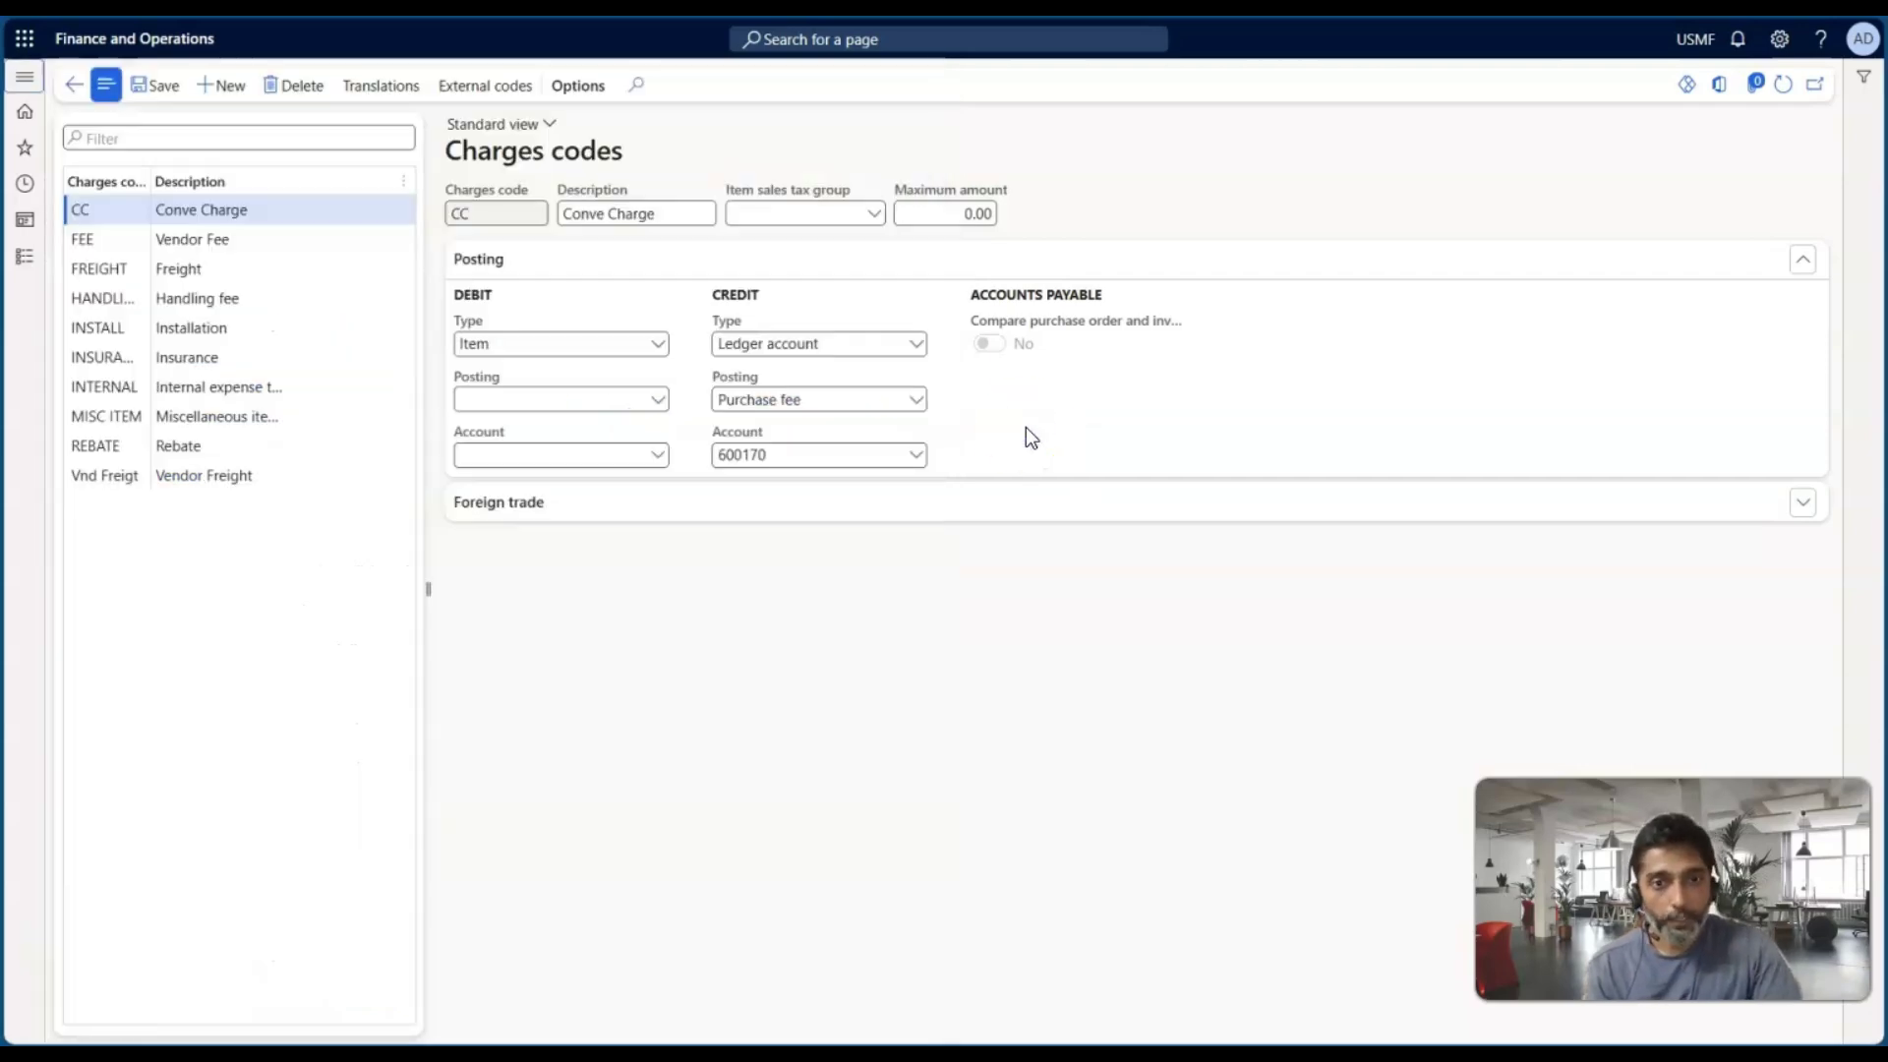
key("alt+Tab")
key("alt+Tab")
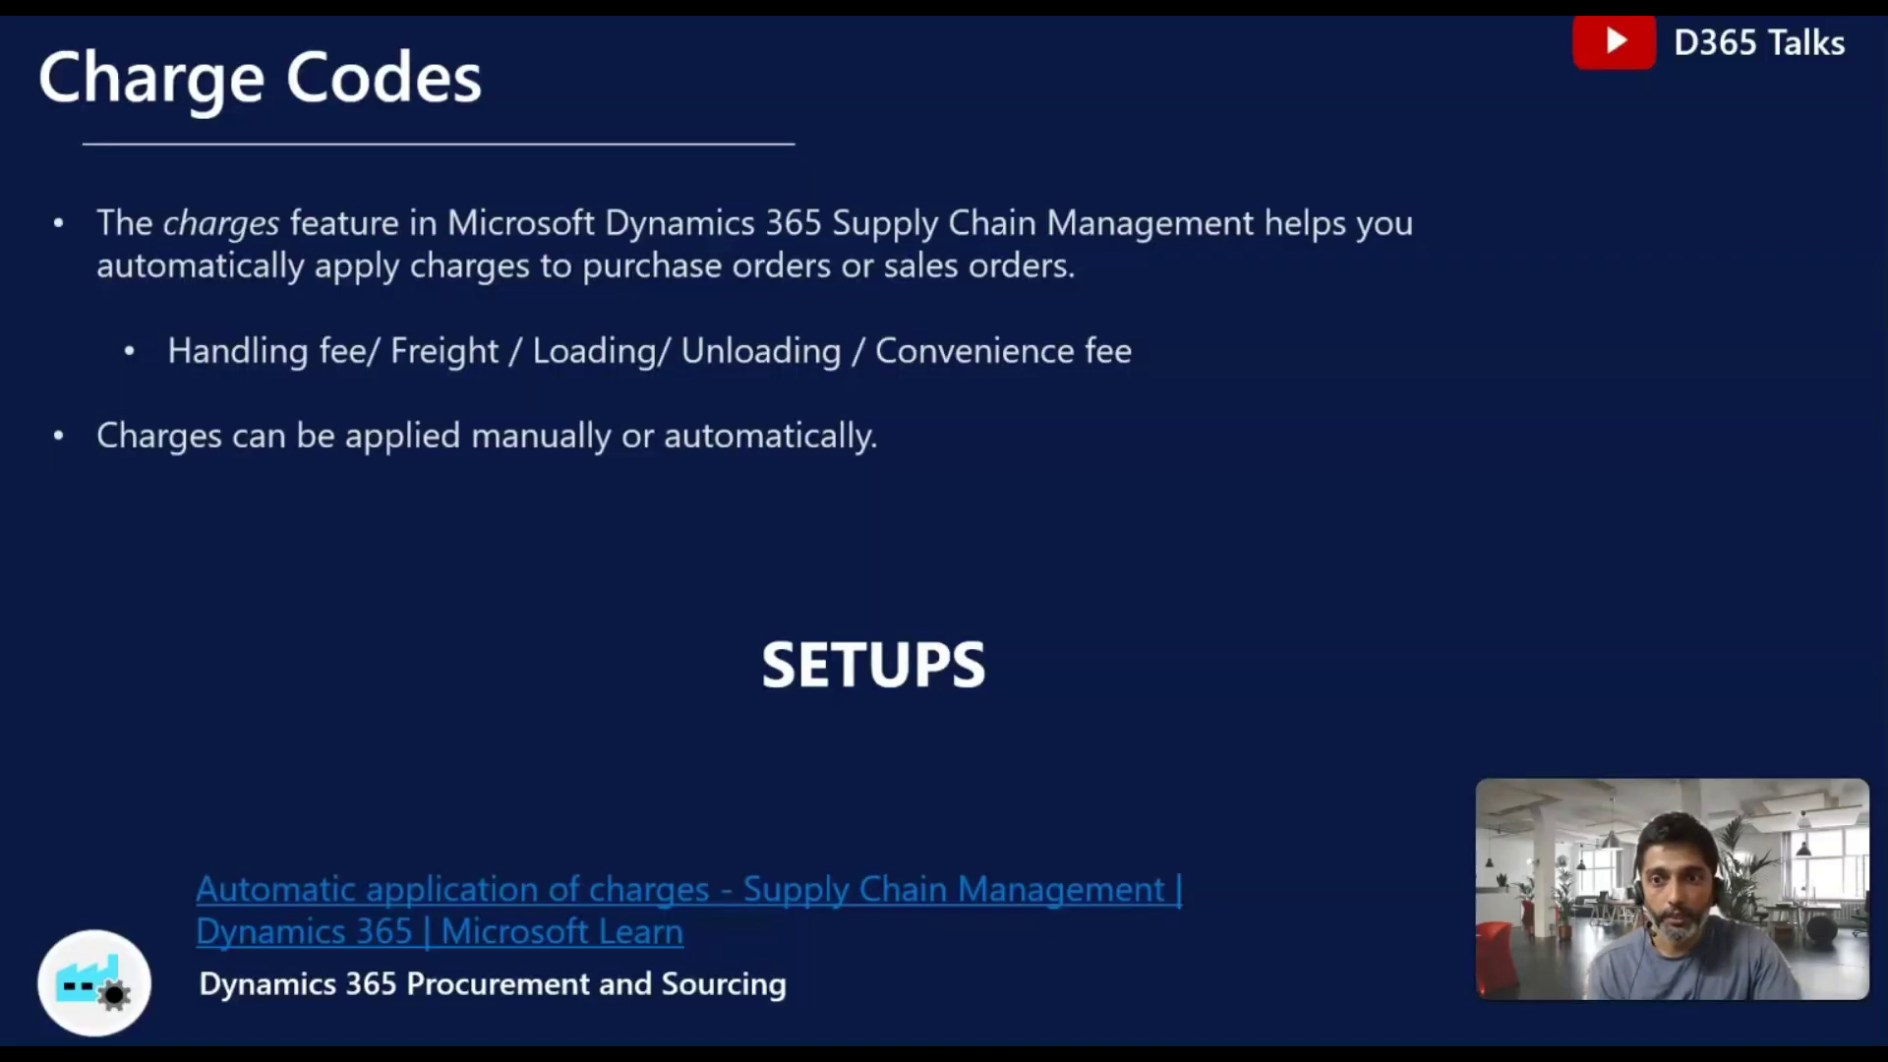
key("Right")
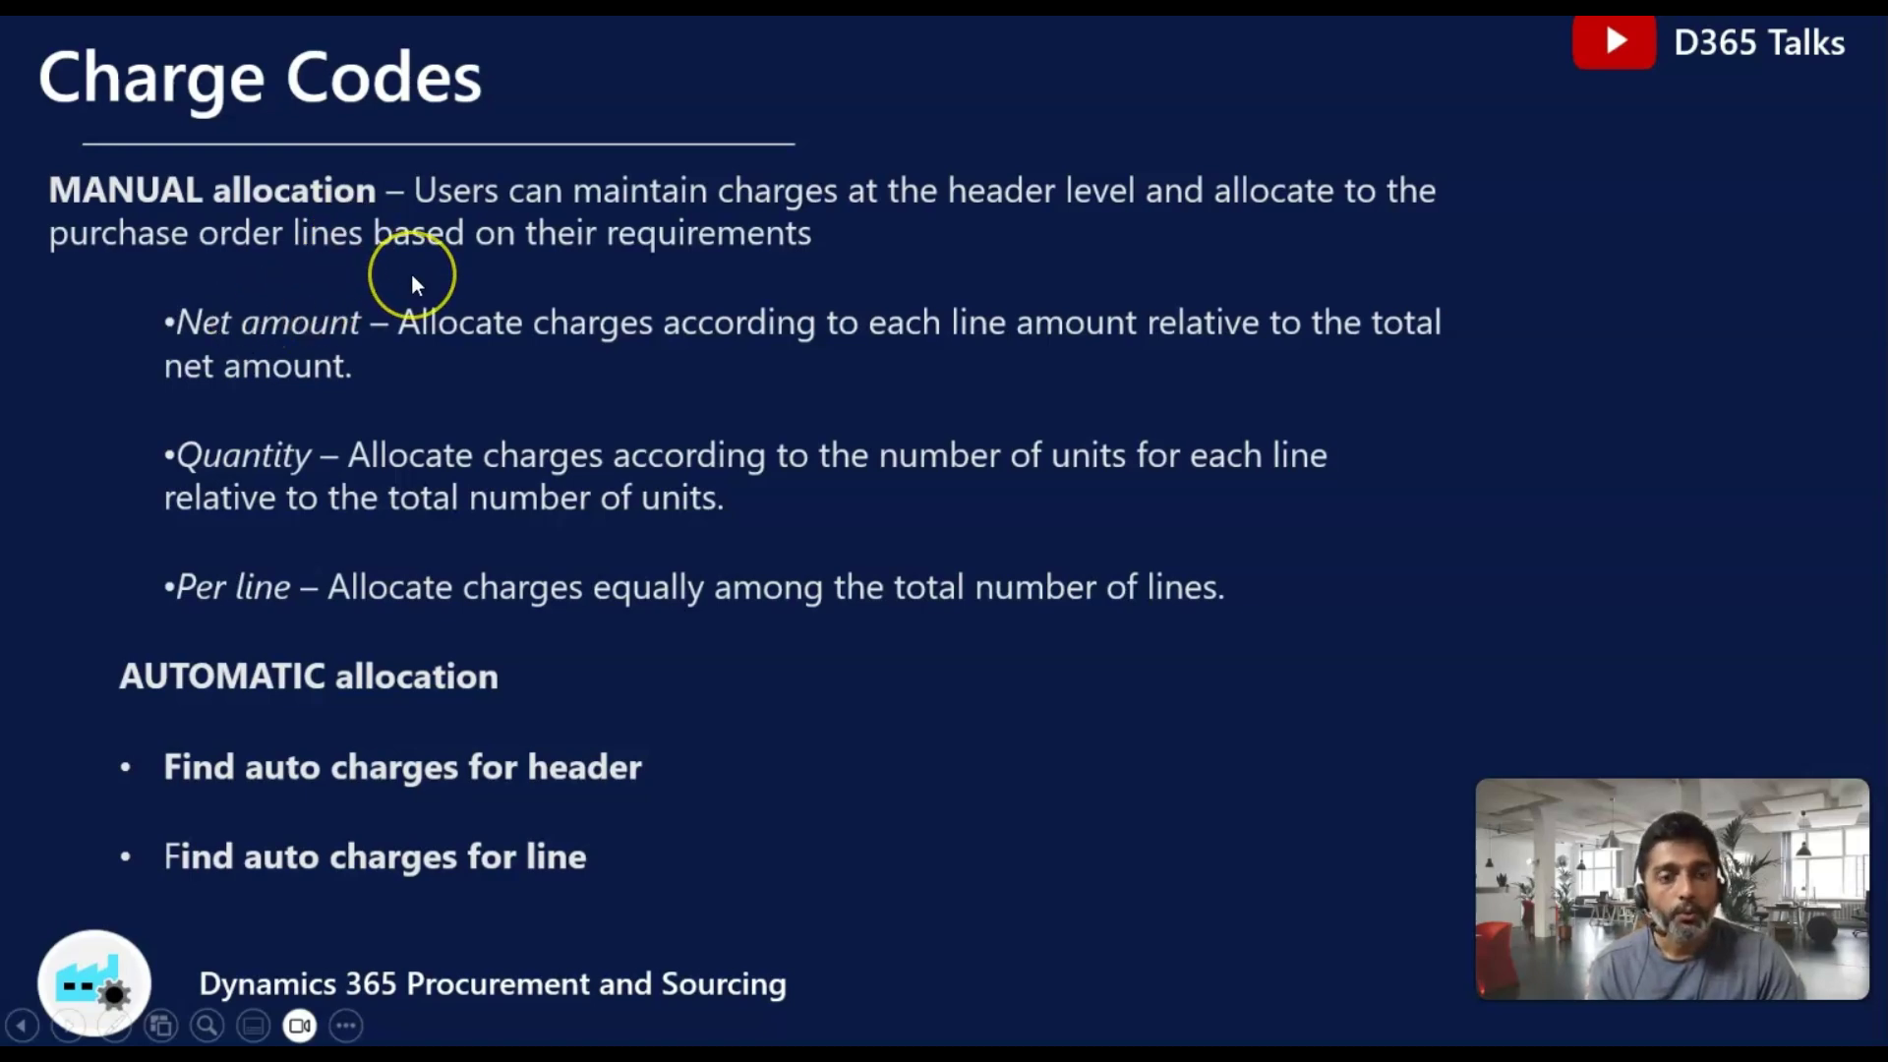
key("alt+Tab")
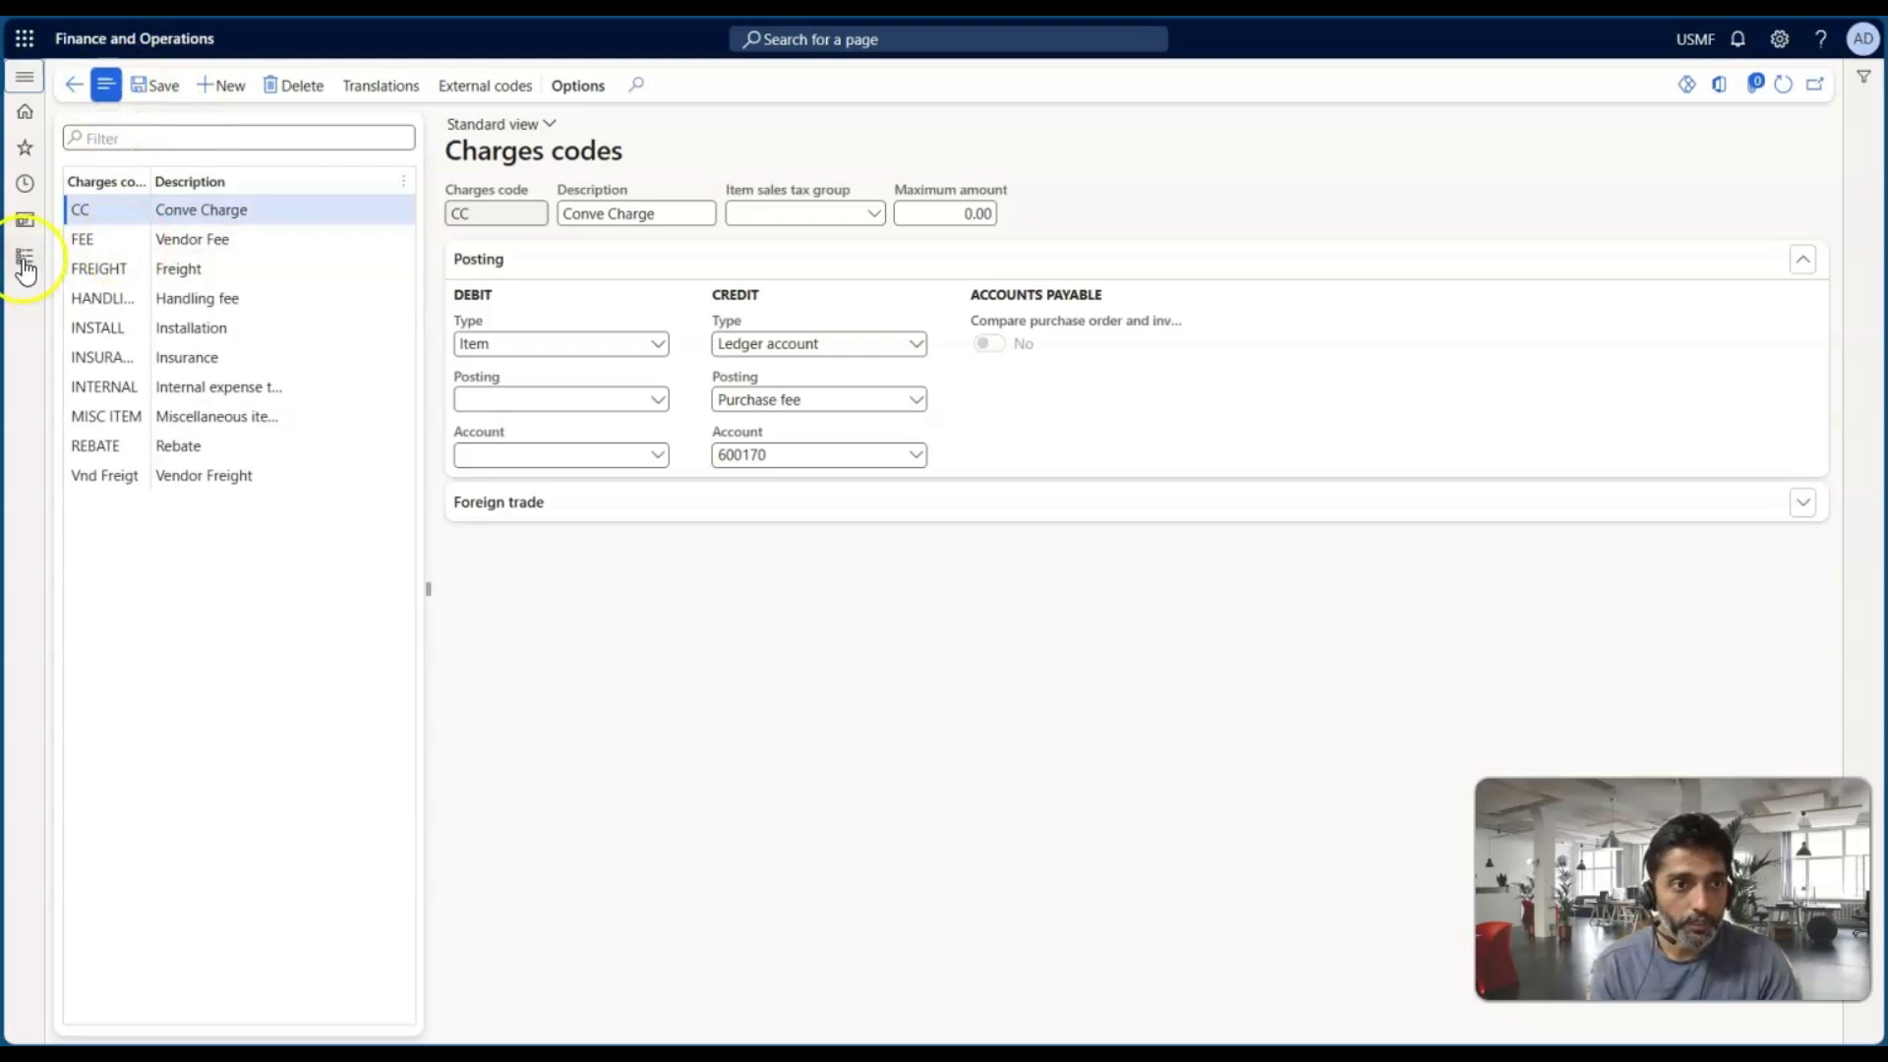
Step: Start a new purchase order from the list of all purchase orders and choose Acme Office Supplies as its vendor
left_click(25, 267)
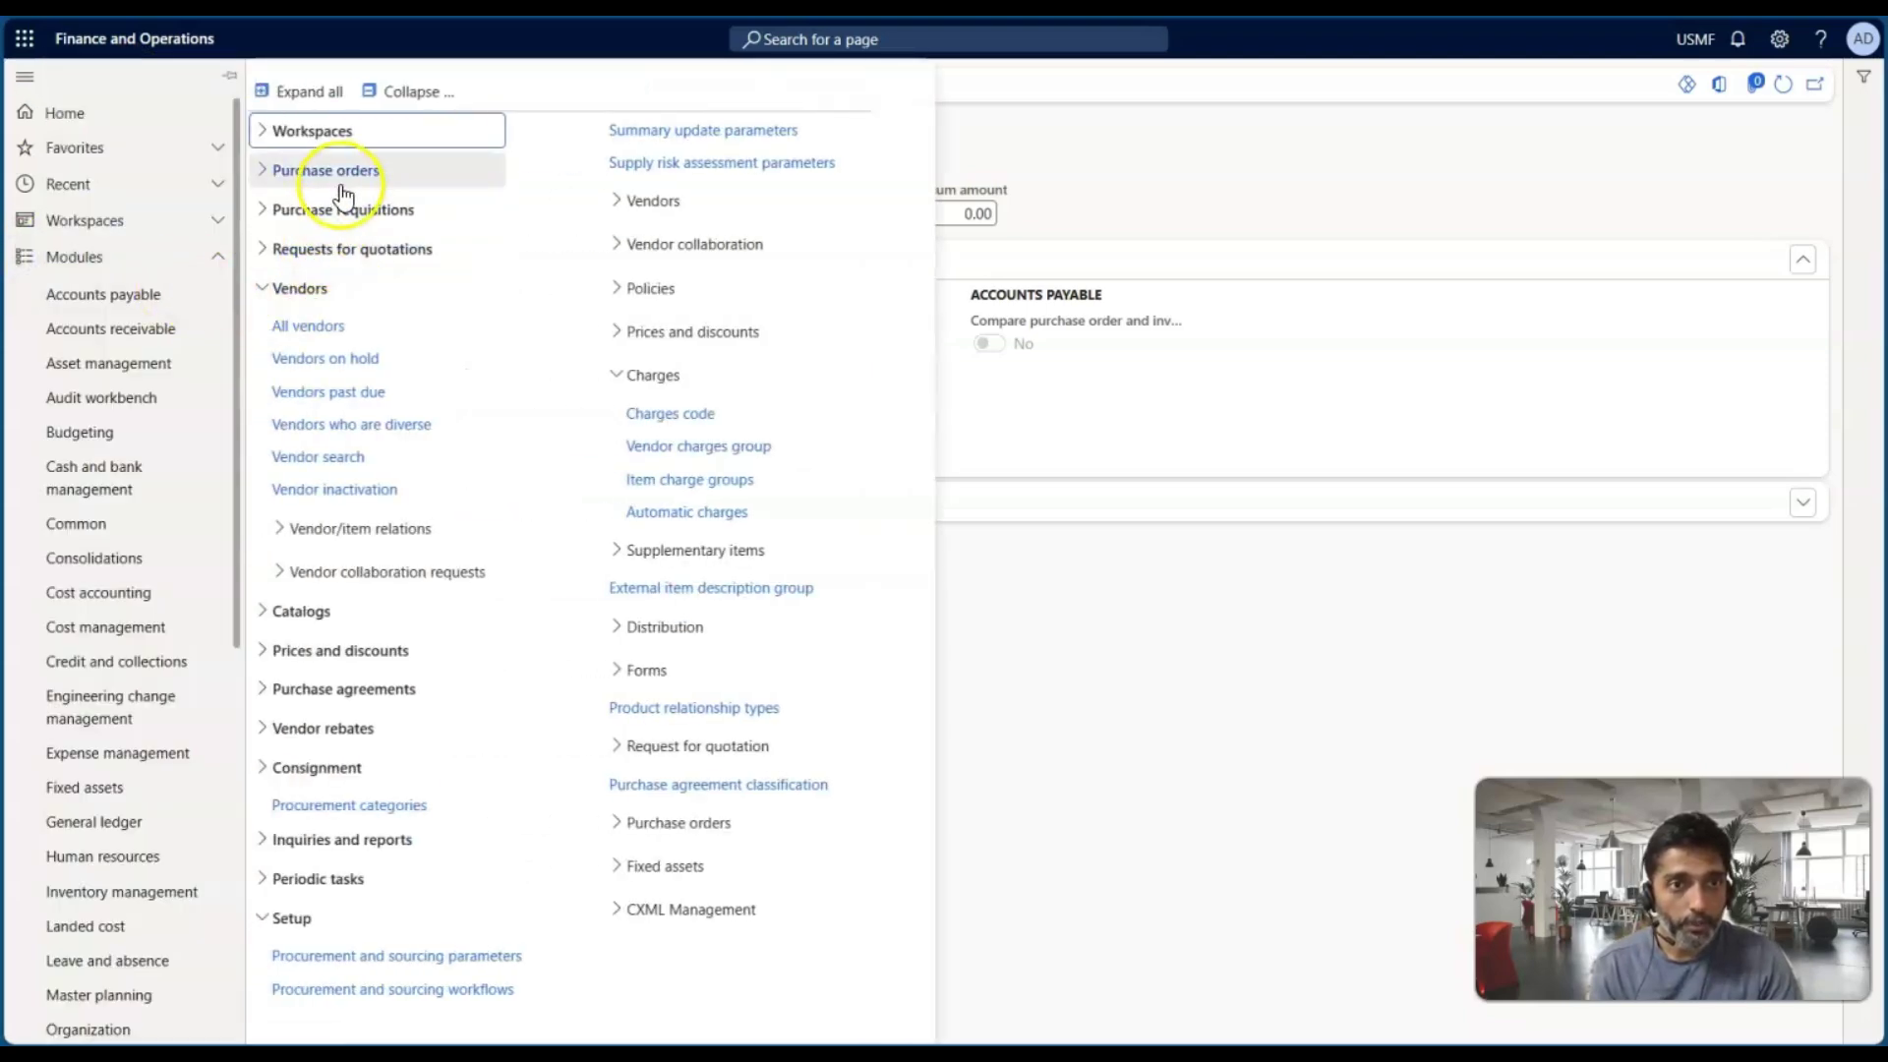
left_click(341, 187)
left_click(359, 208)
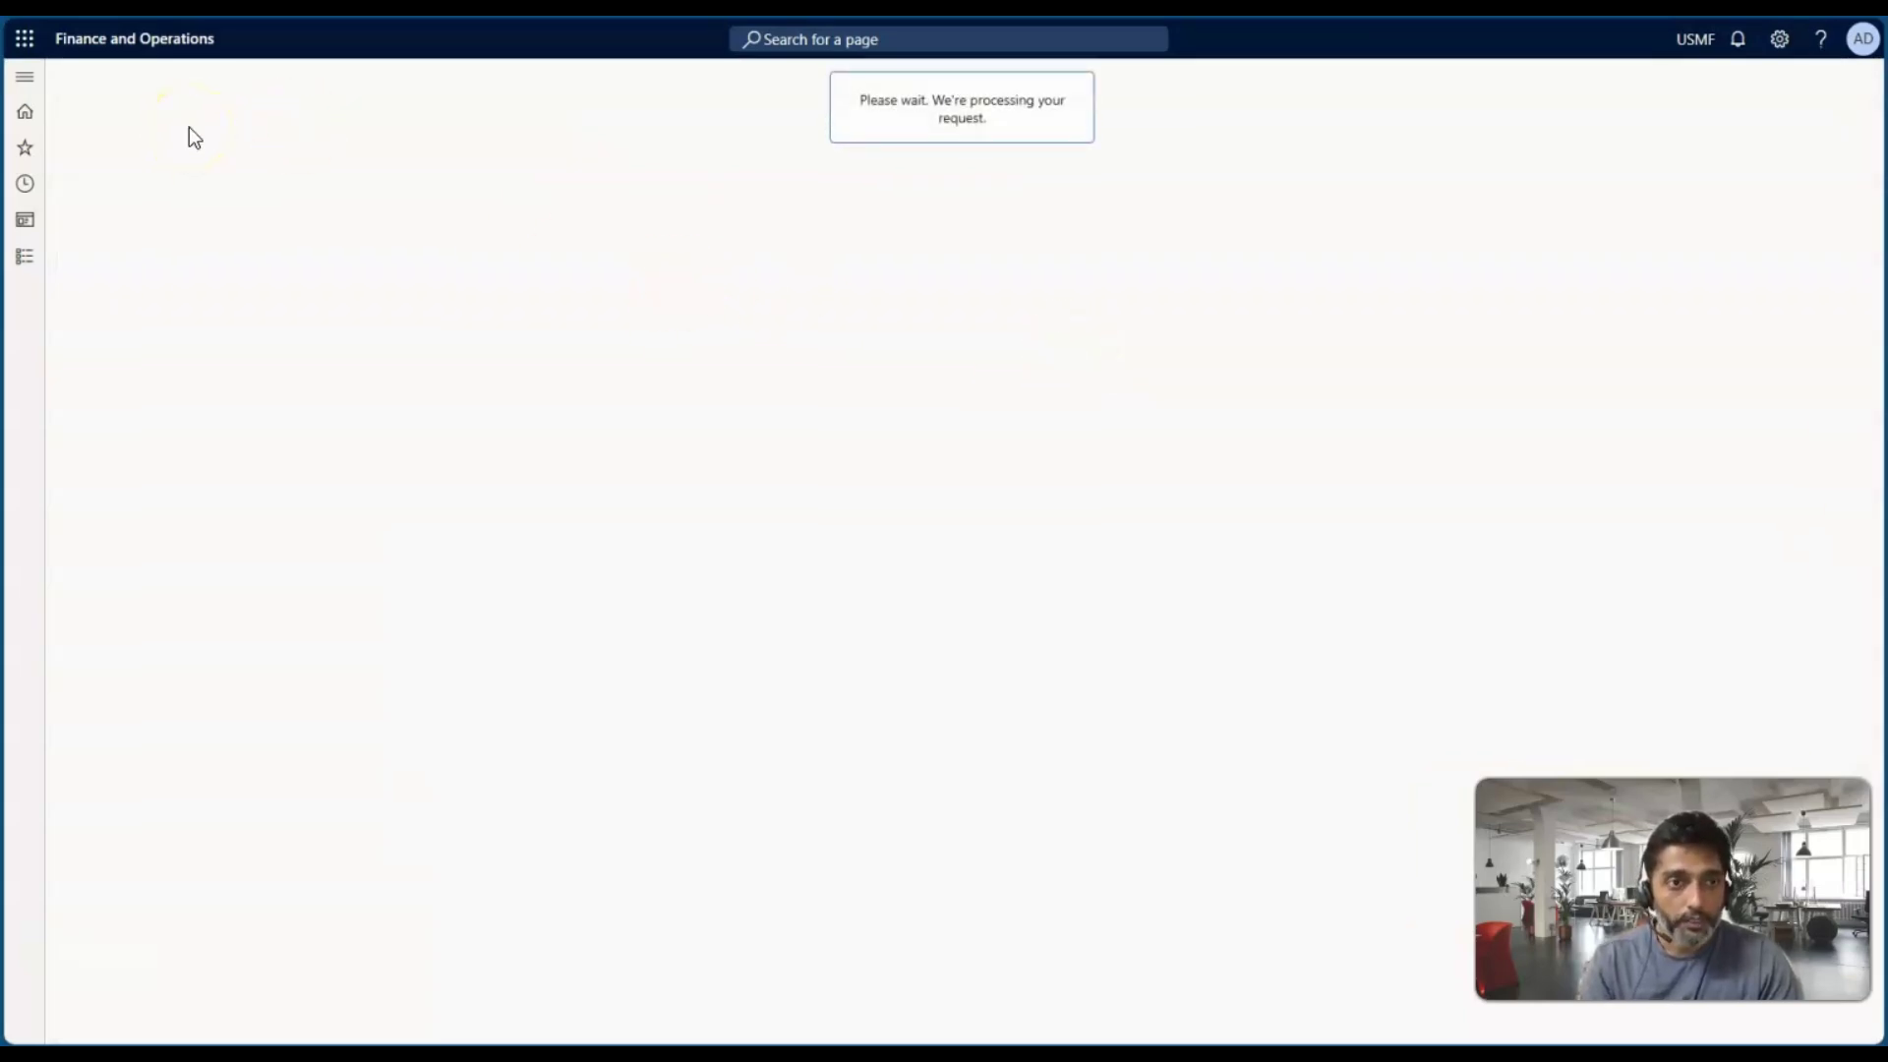
left_click(194, 91)
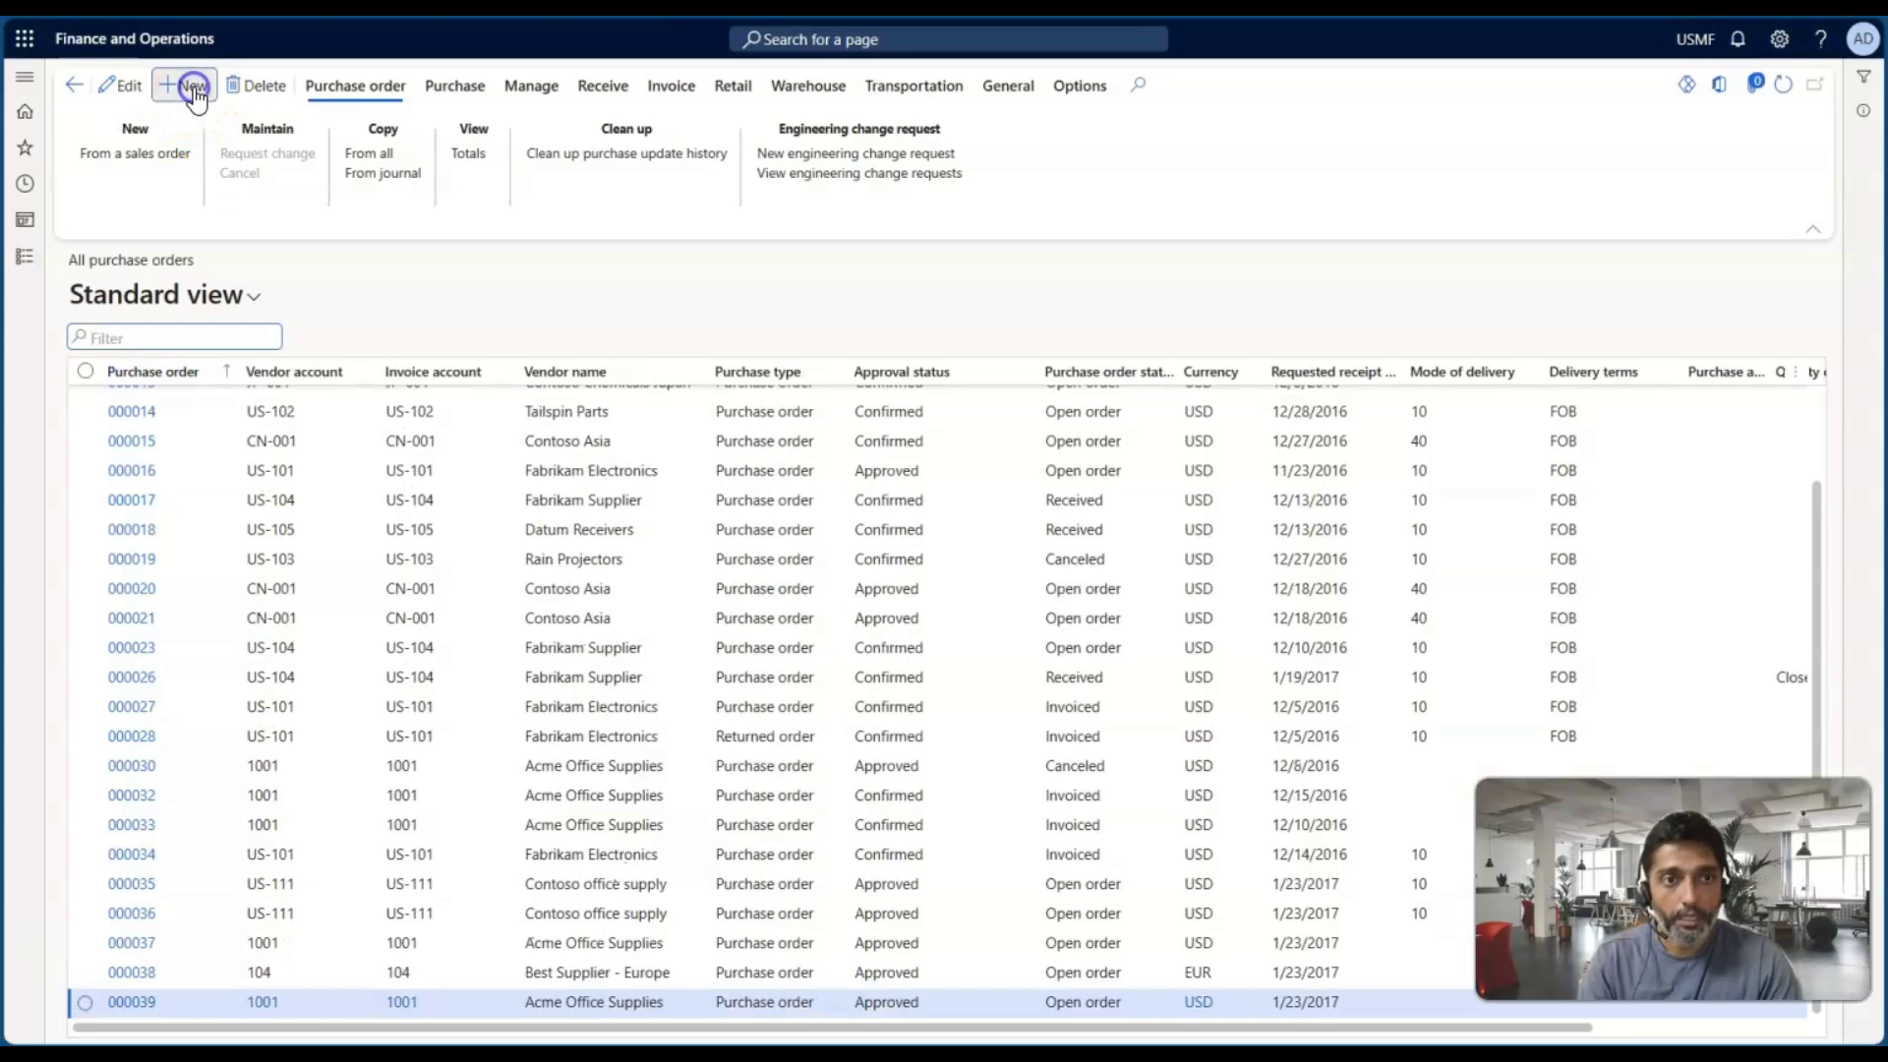
left_click(1448, 267)
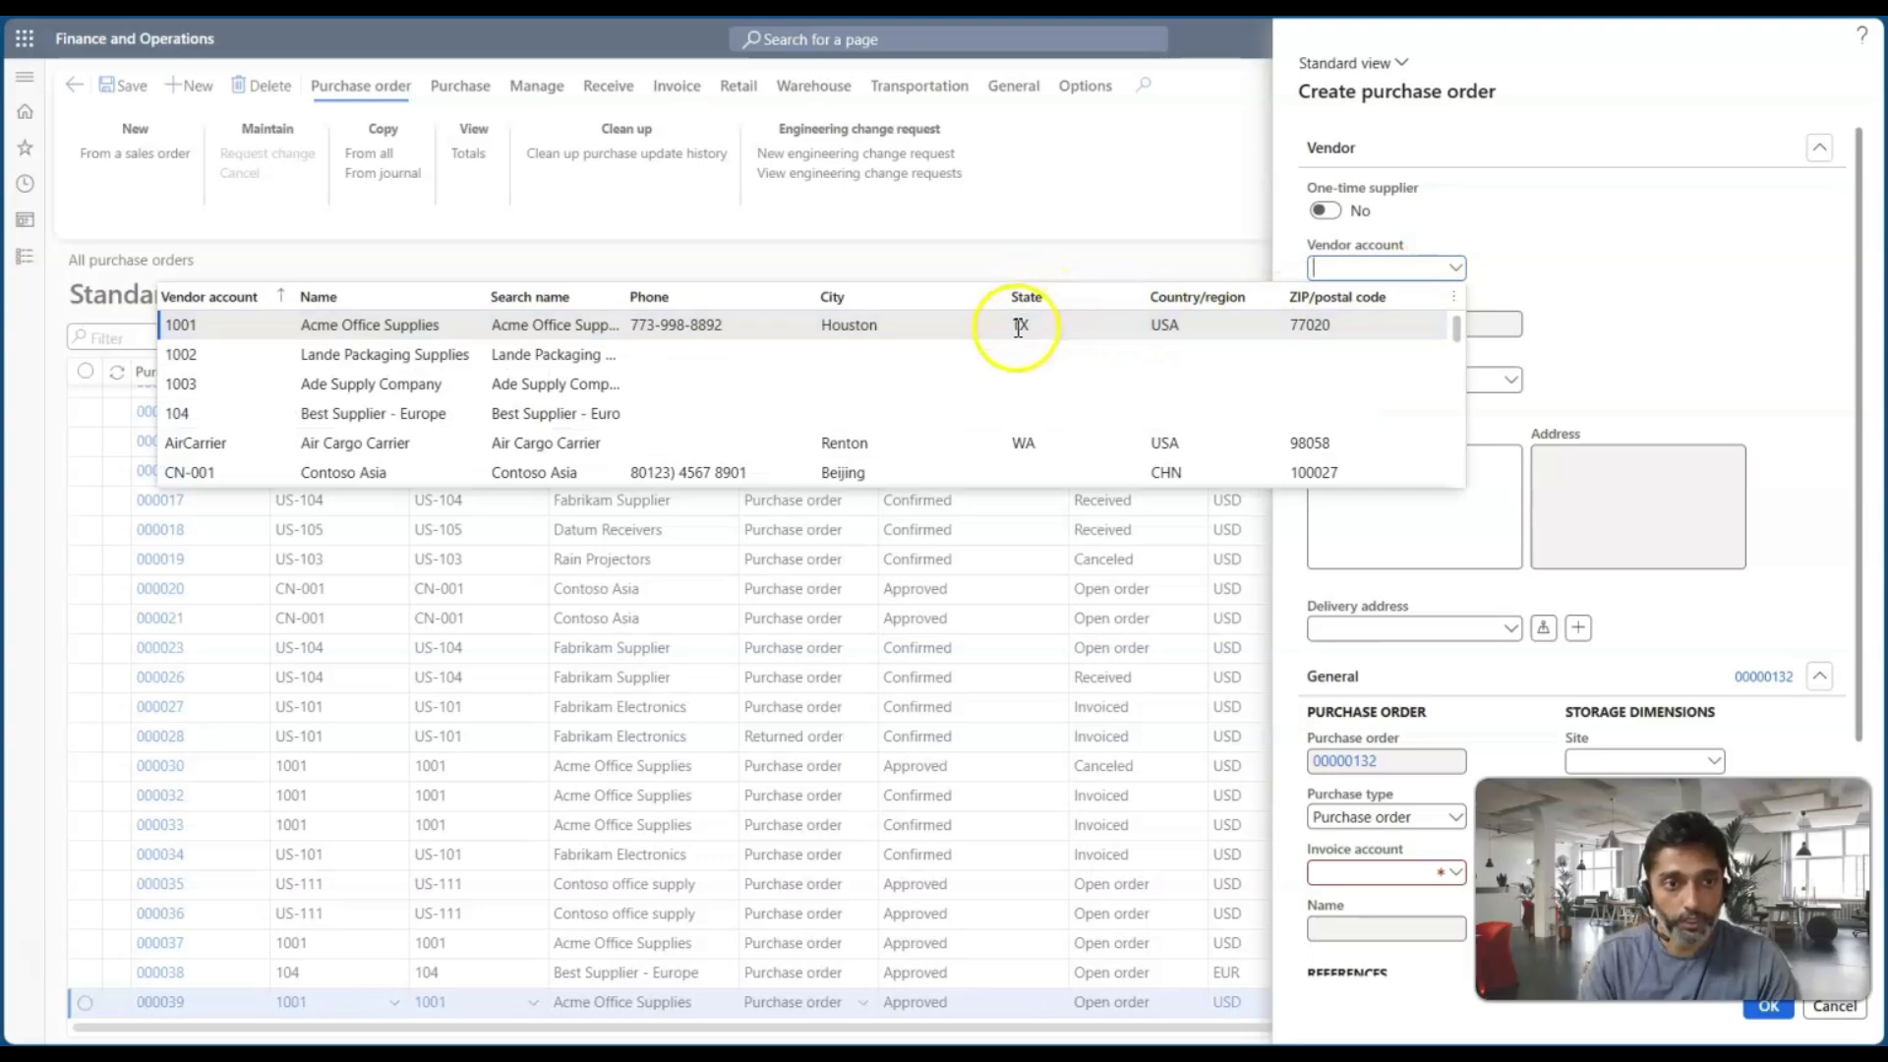
left_click(1019, 328)
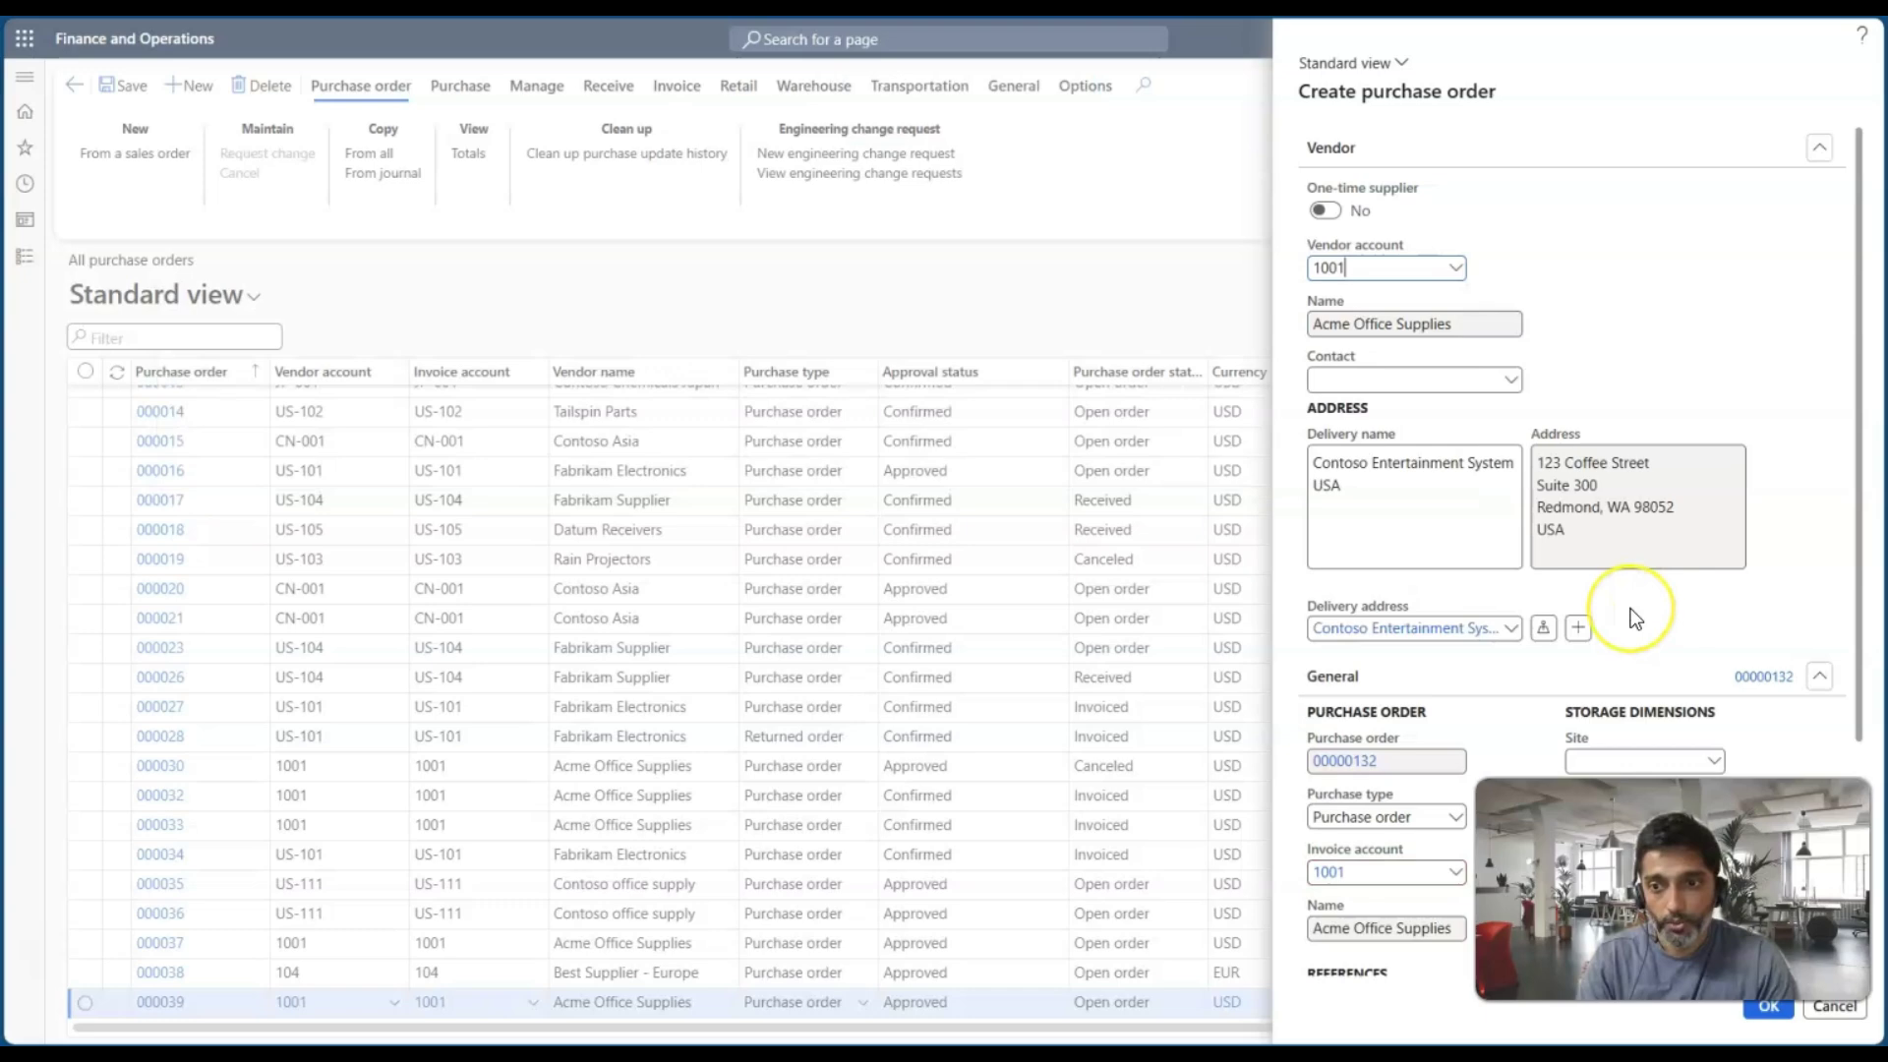
Step: Set the new purchase order's warehouse to 11 and create the order with the default dates
scroll(1635, 618, "down", 3)
left_click(1598, 515)
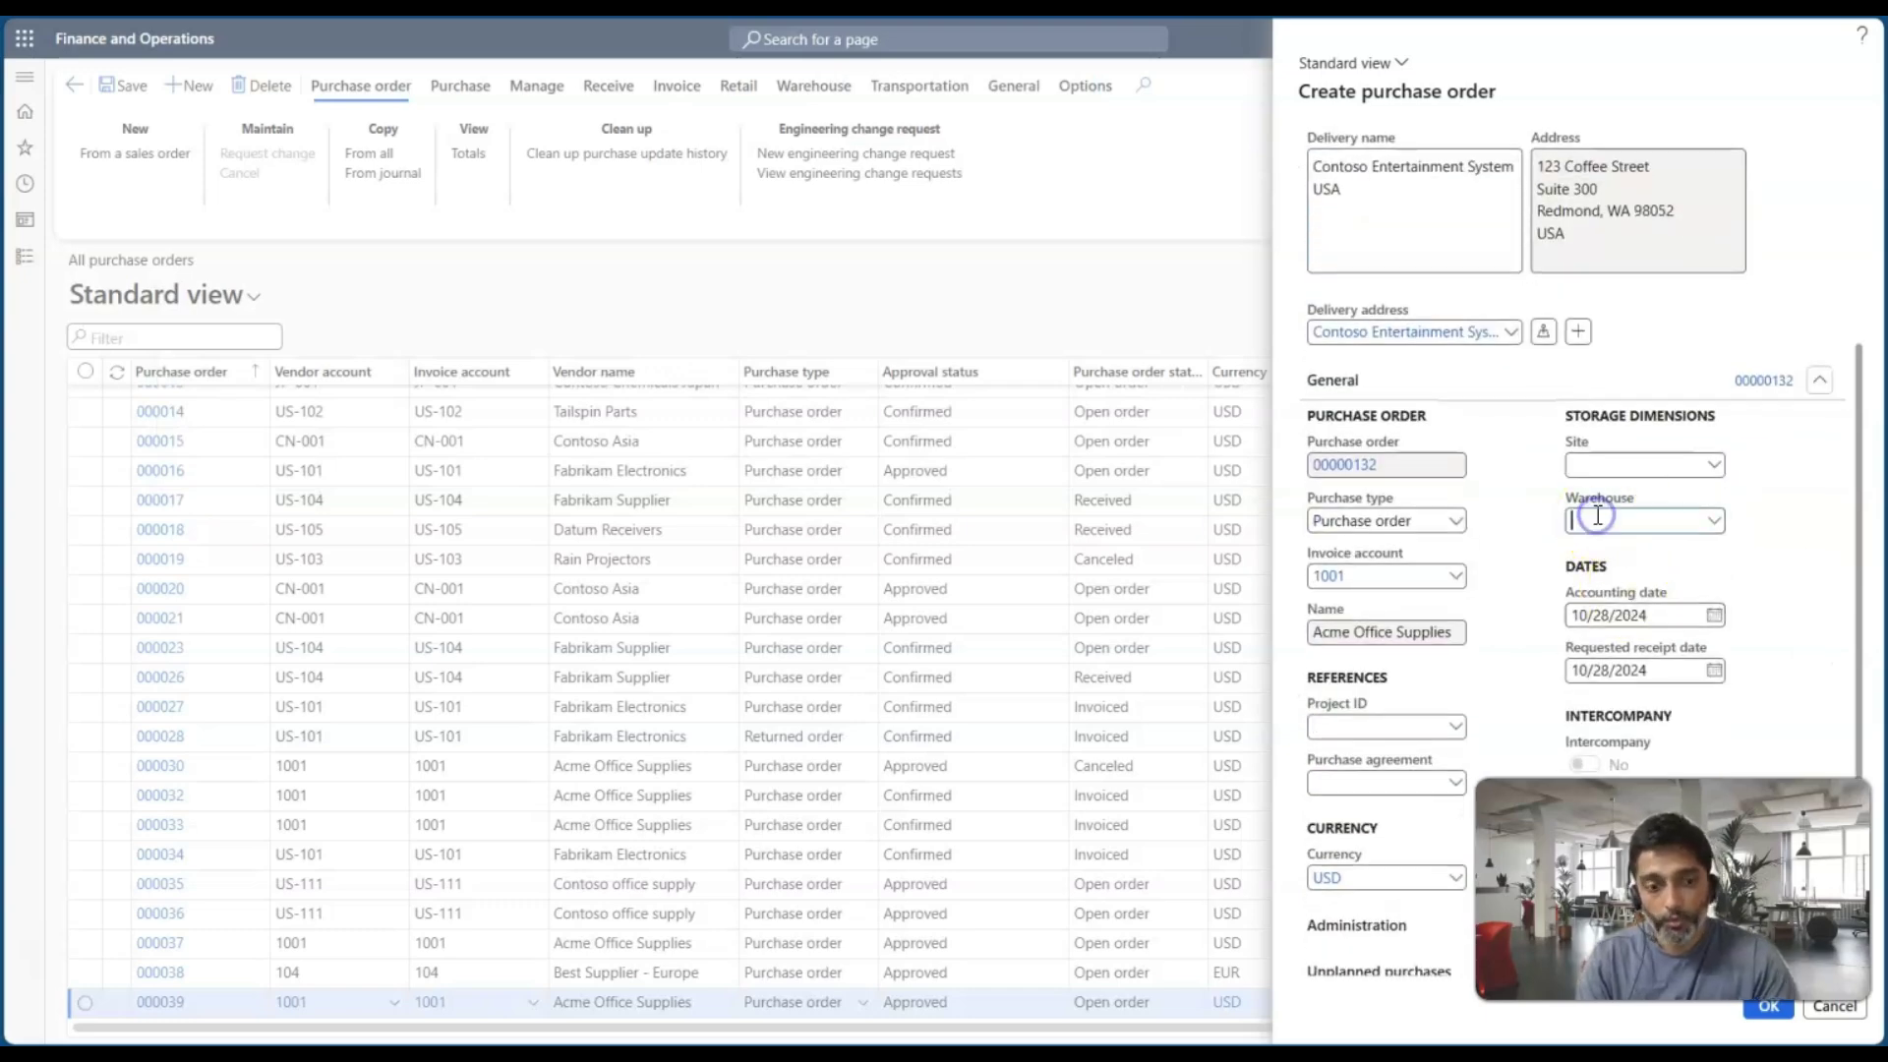
type("11")
key("Tab")
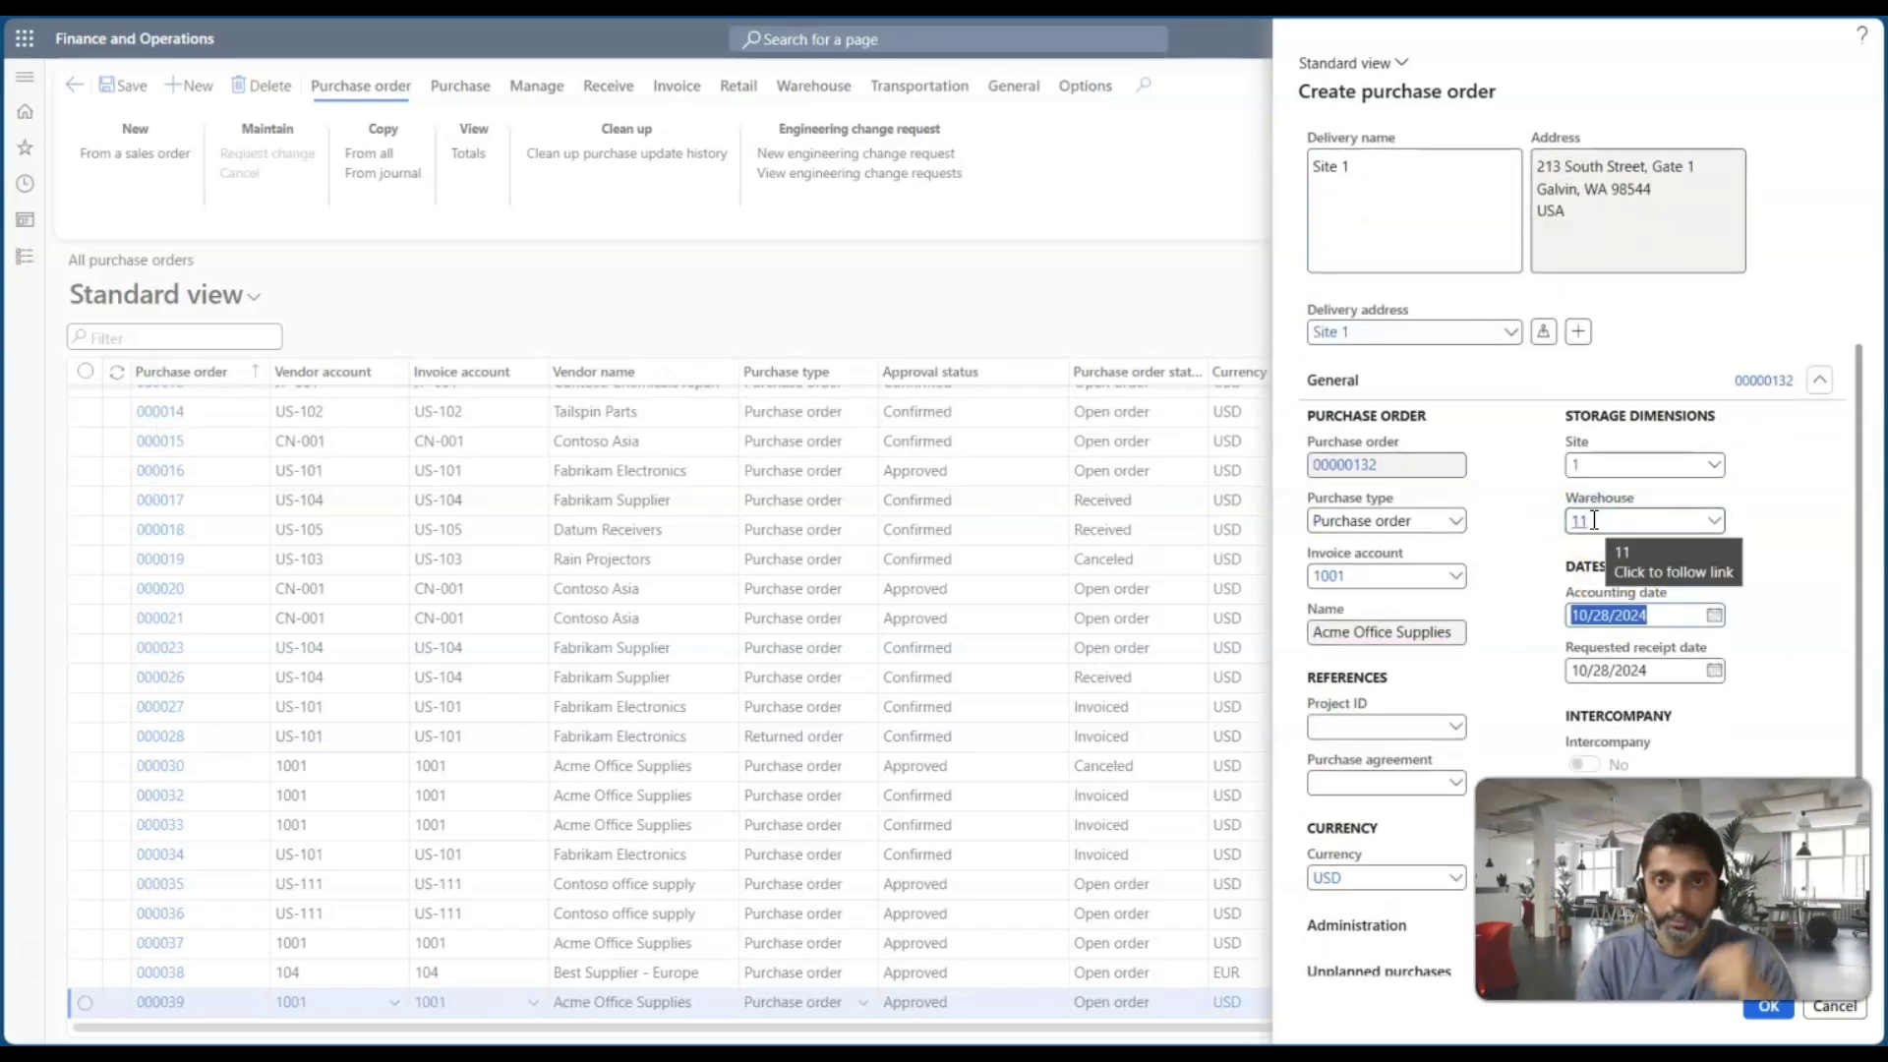
left_click(1568, 626)
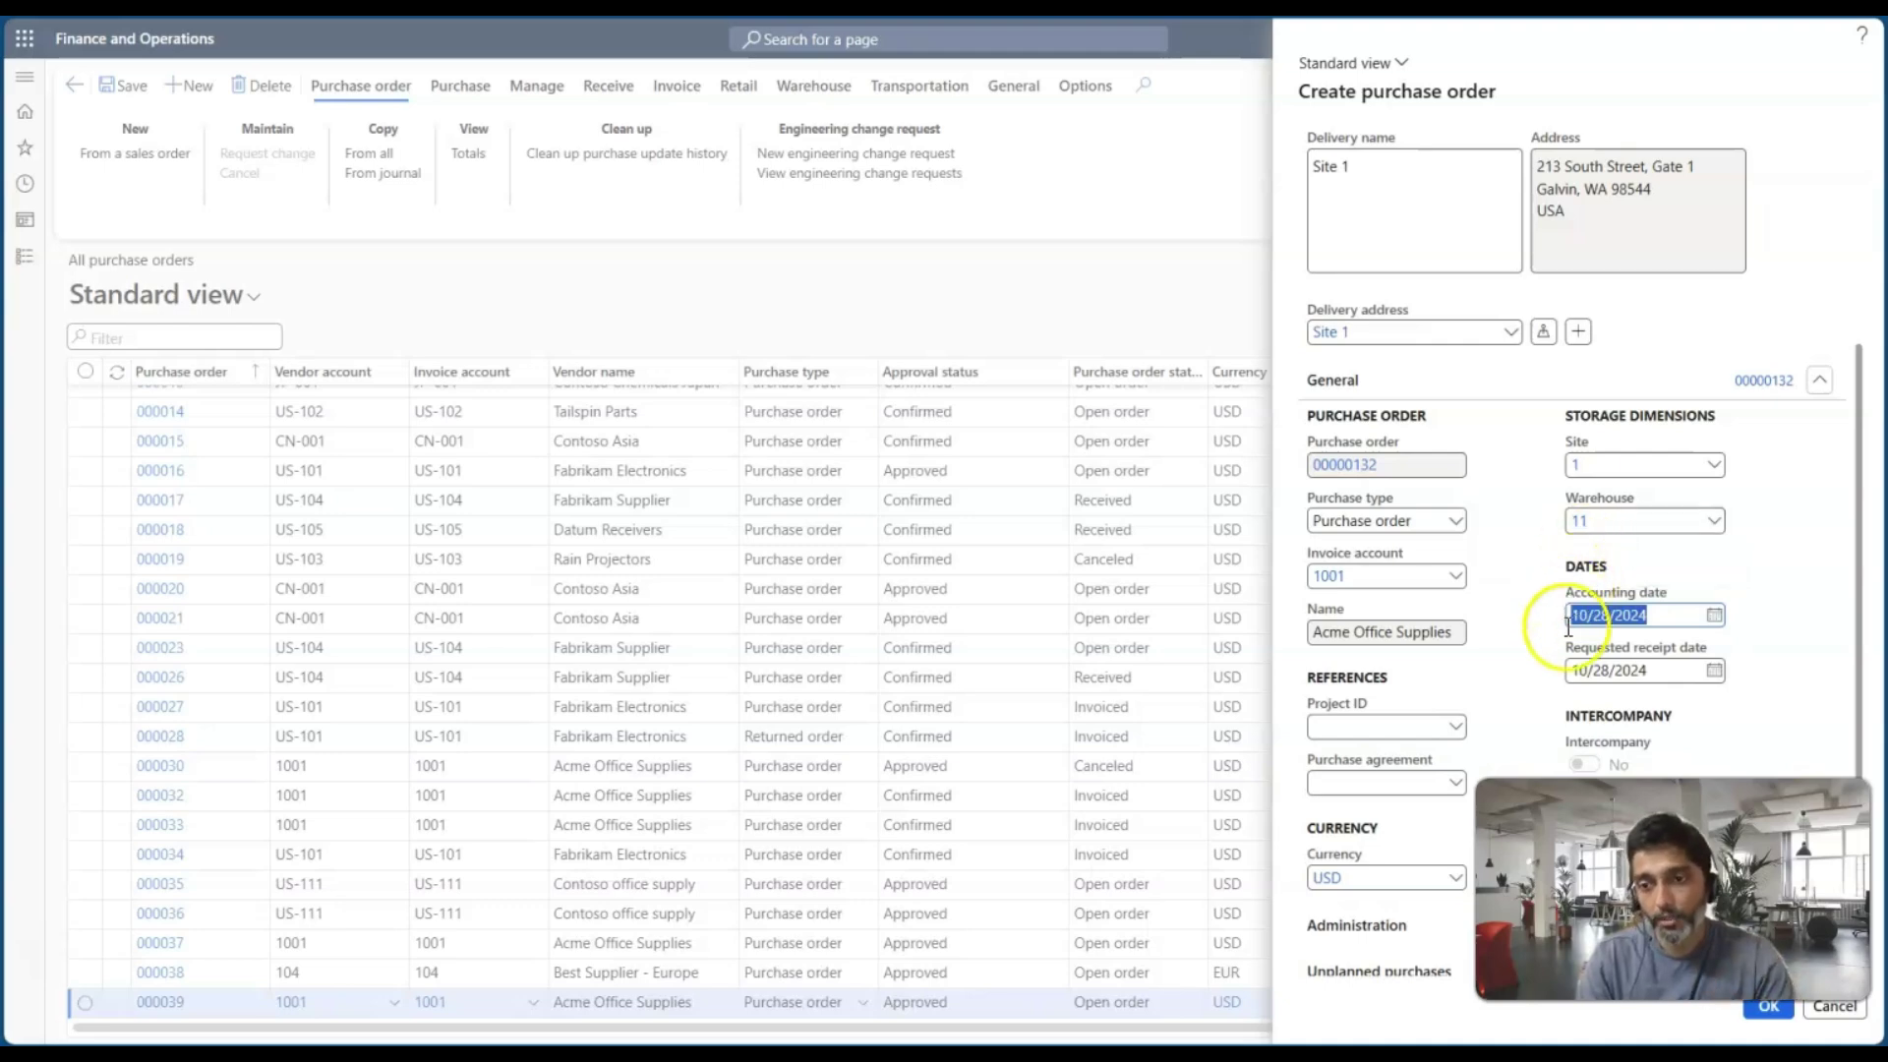
left_click(1767, 1004)
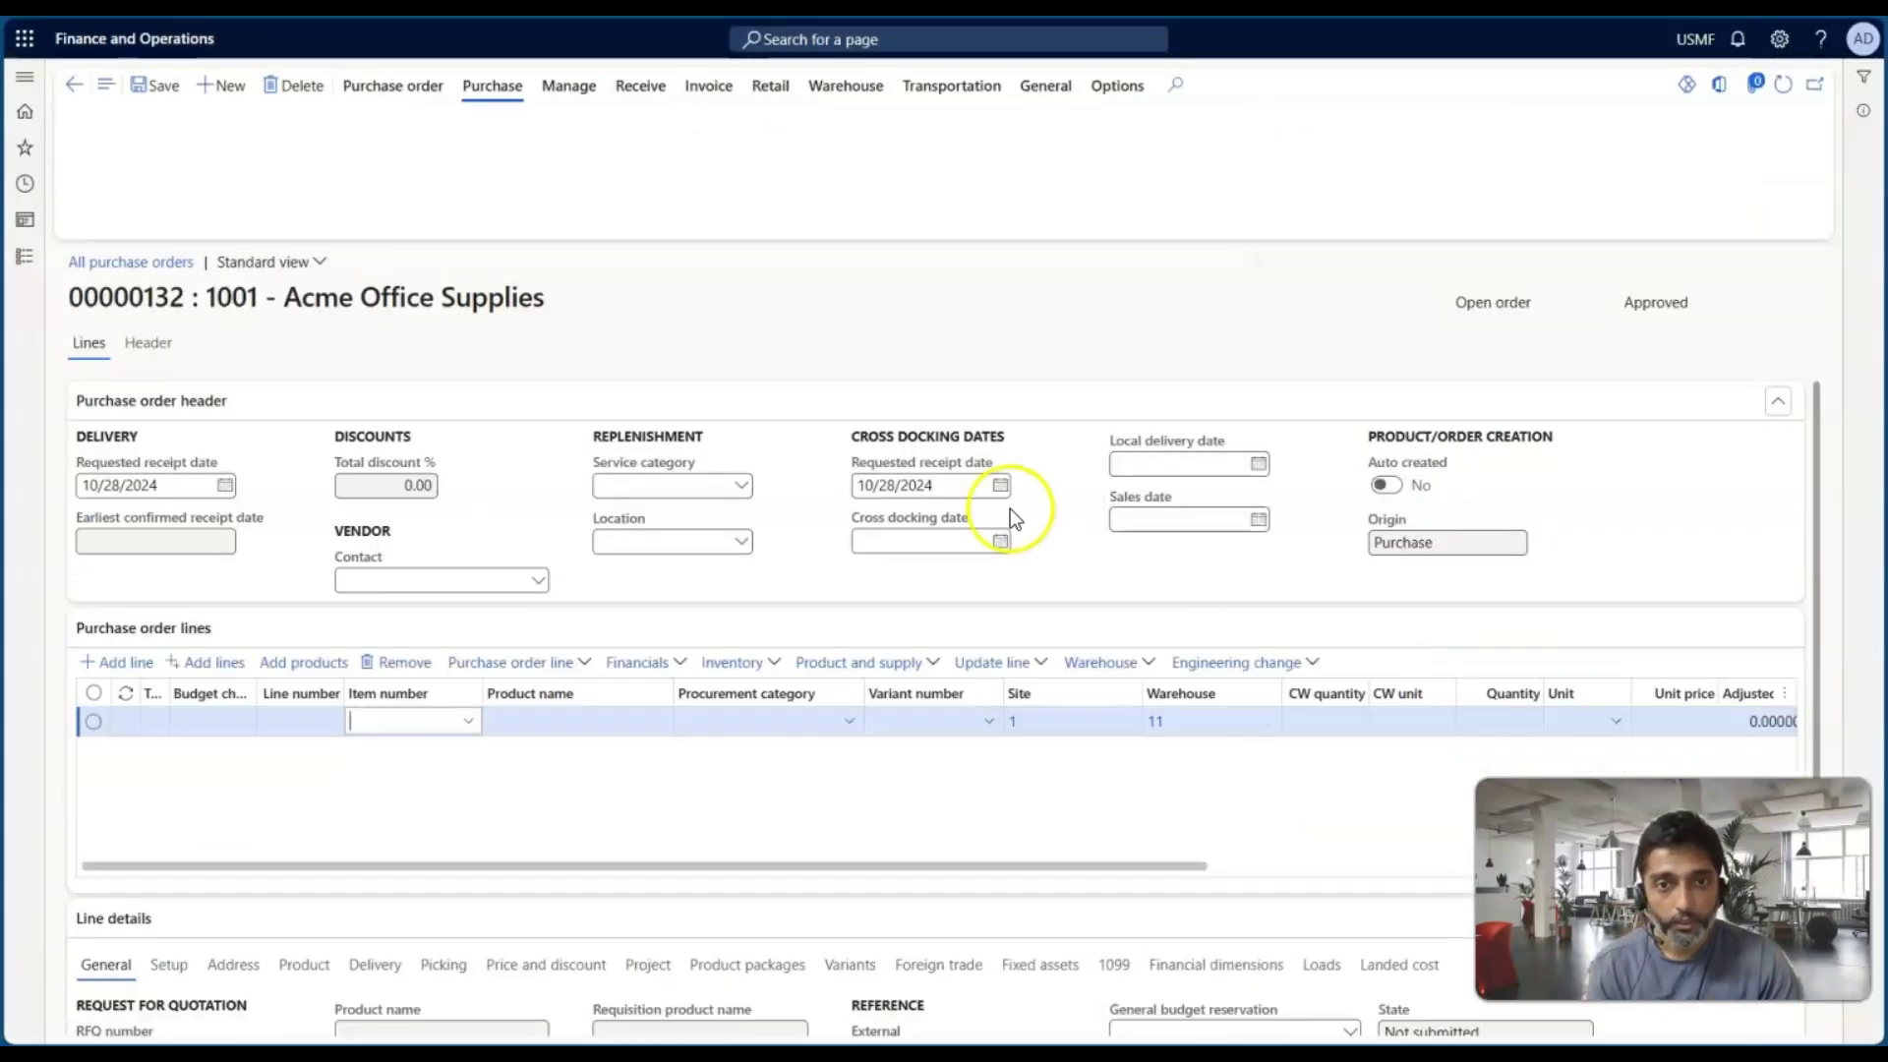
Step: Enter item 1000 on the first purchase order line, keeping the default quantity and unit price
type("100")
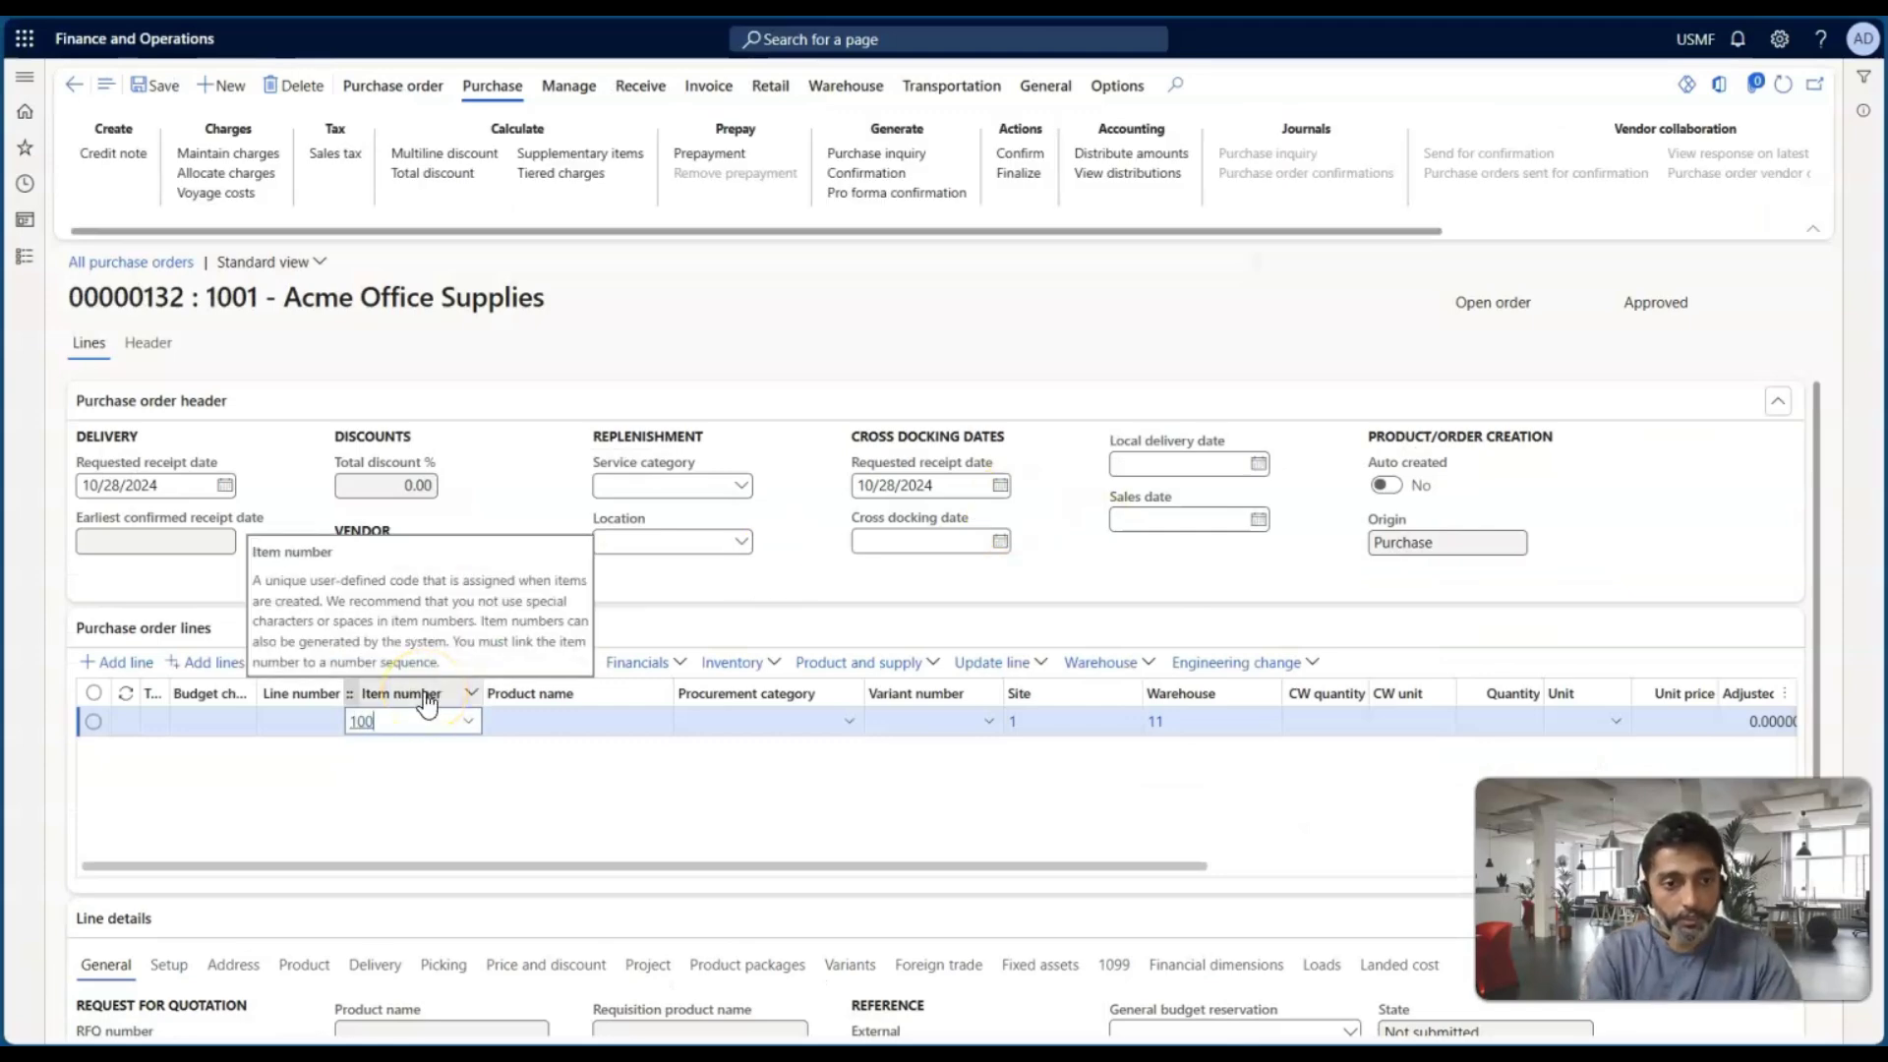
type("0")
key("Tab")
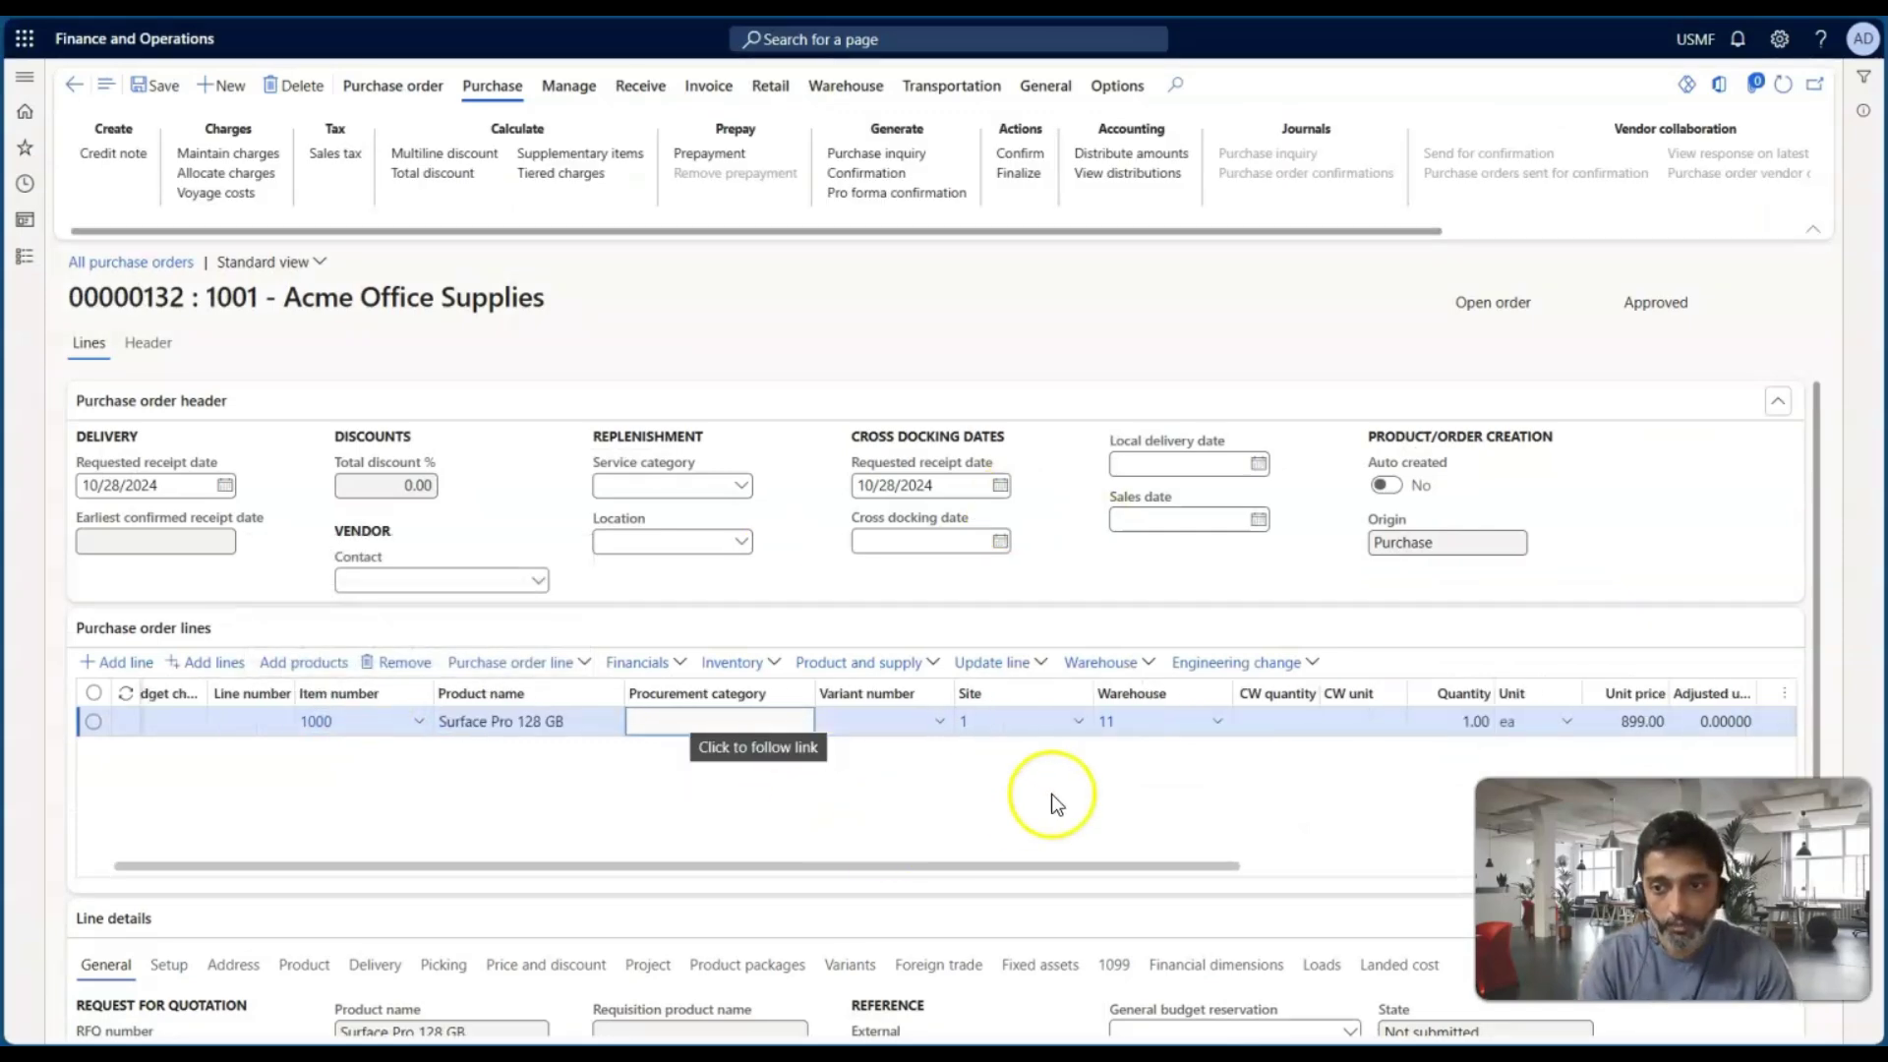
left_click(1228, 722)
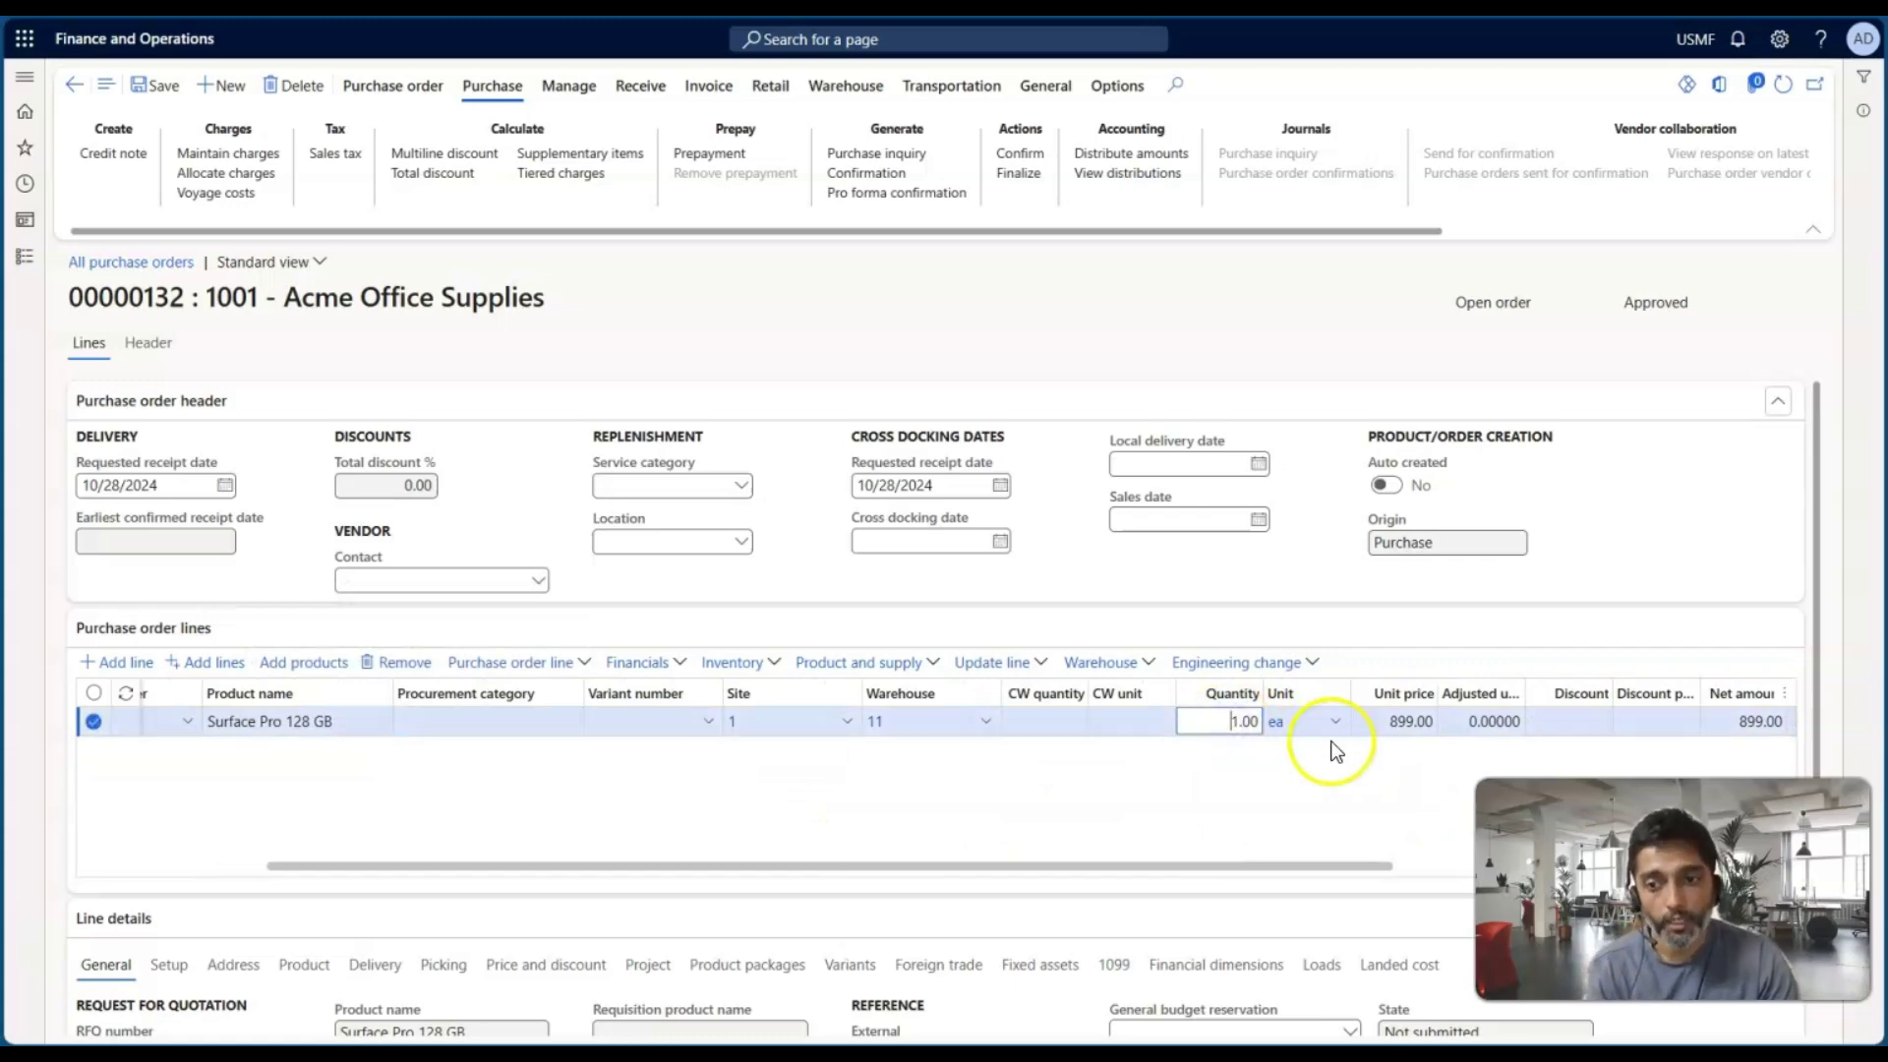
left_click(1390, 722)
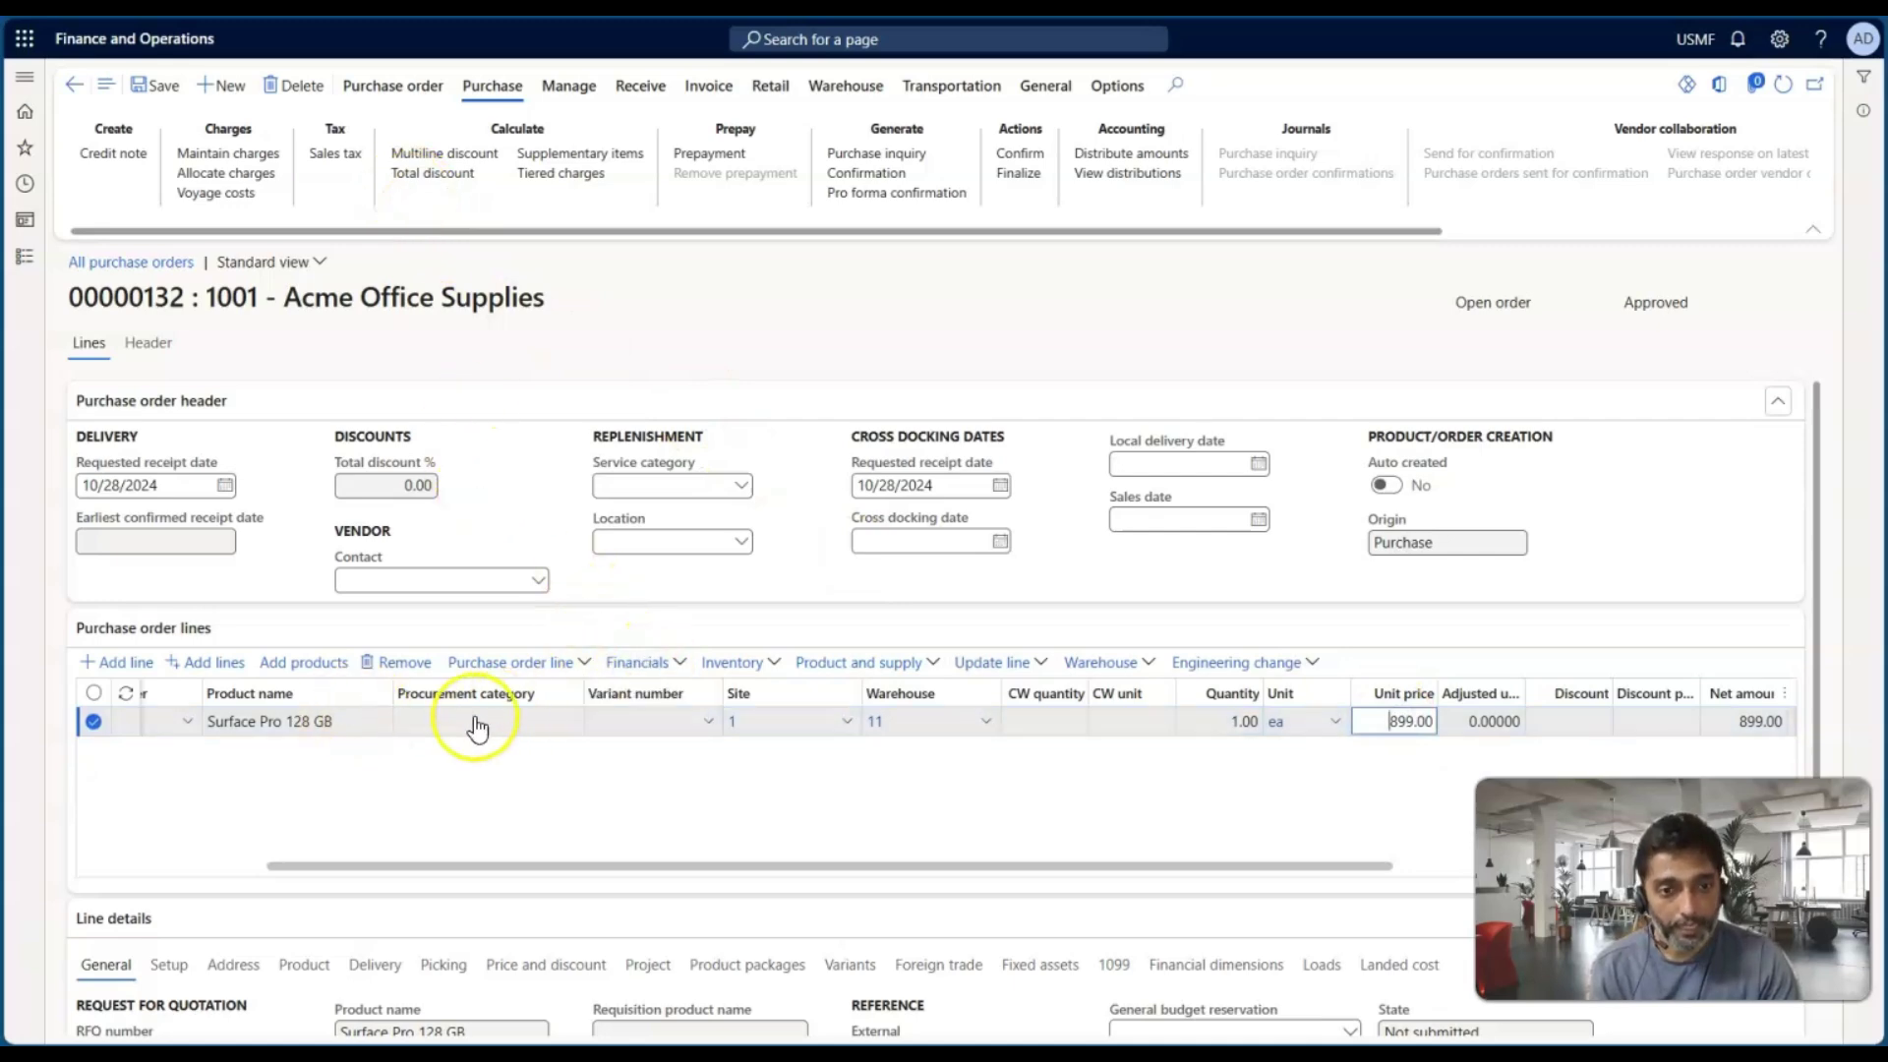
Step: View the charges maintained for the Surface Pro 128 GB order line and return to the order without adding any
left_click(670, 669)
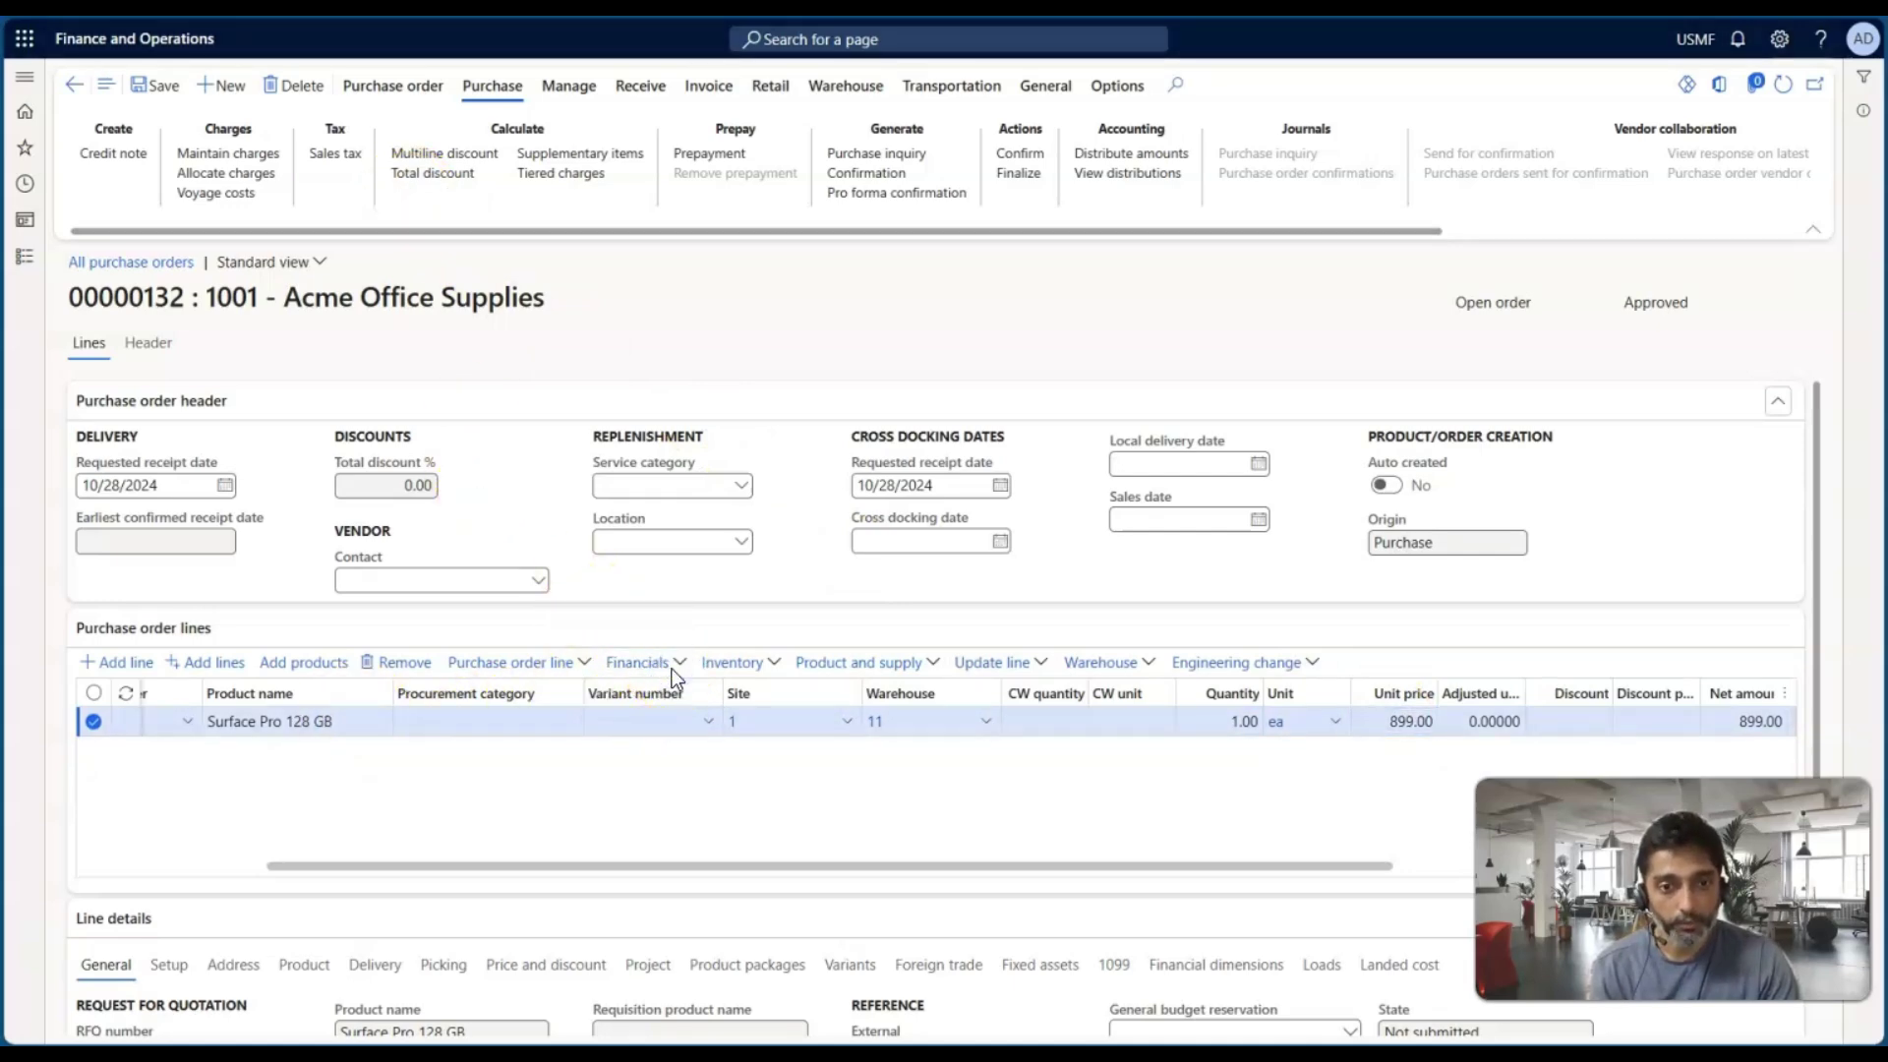
left_click(675, 666)
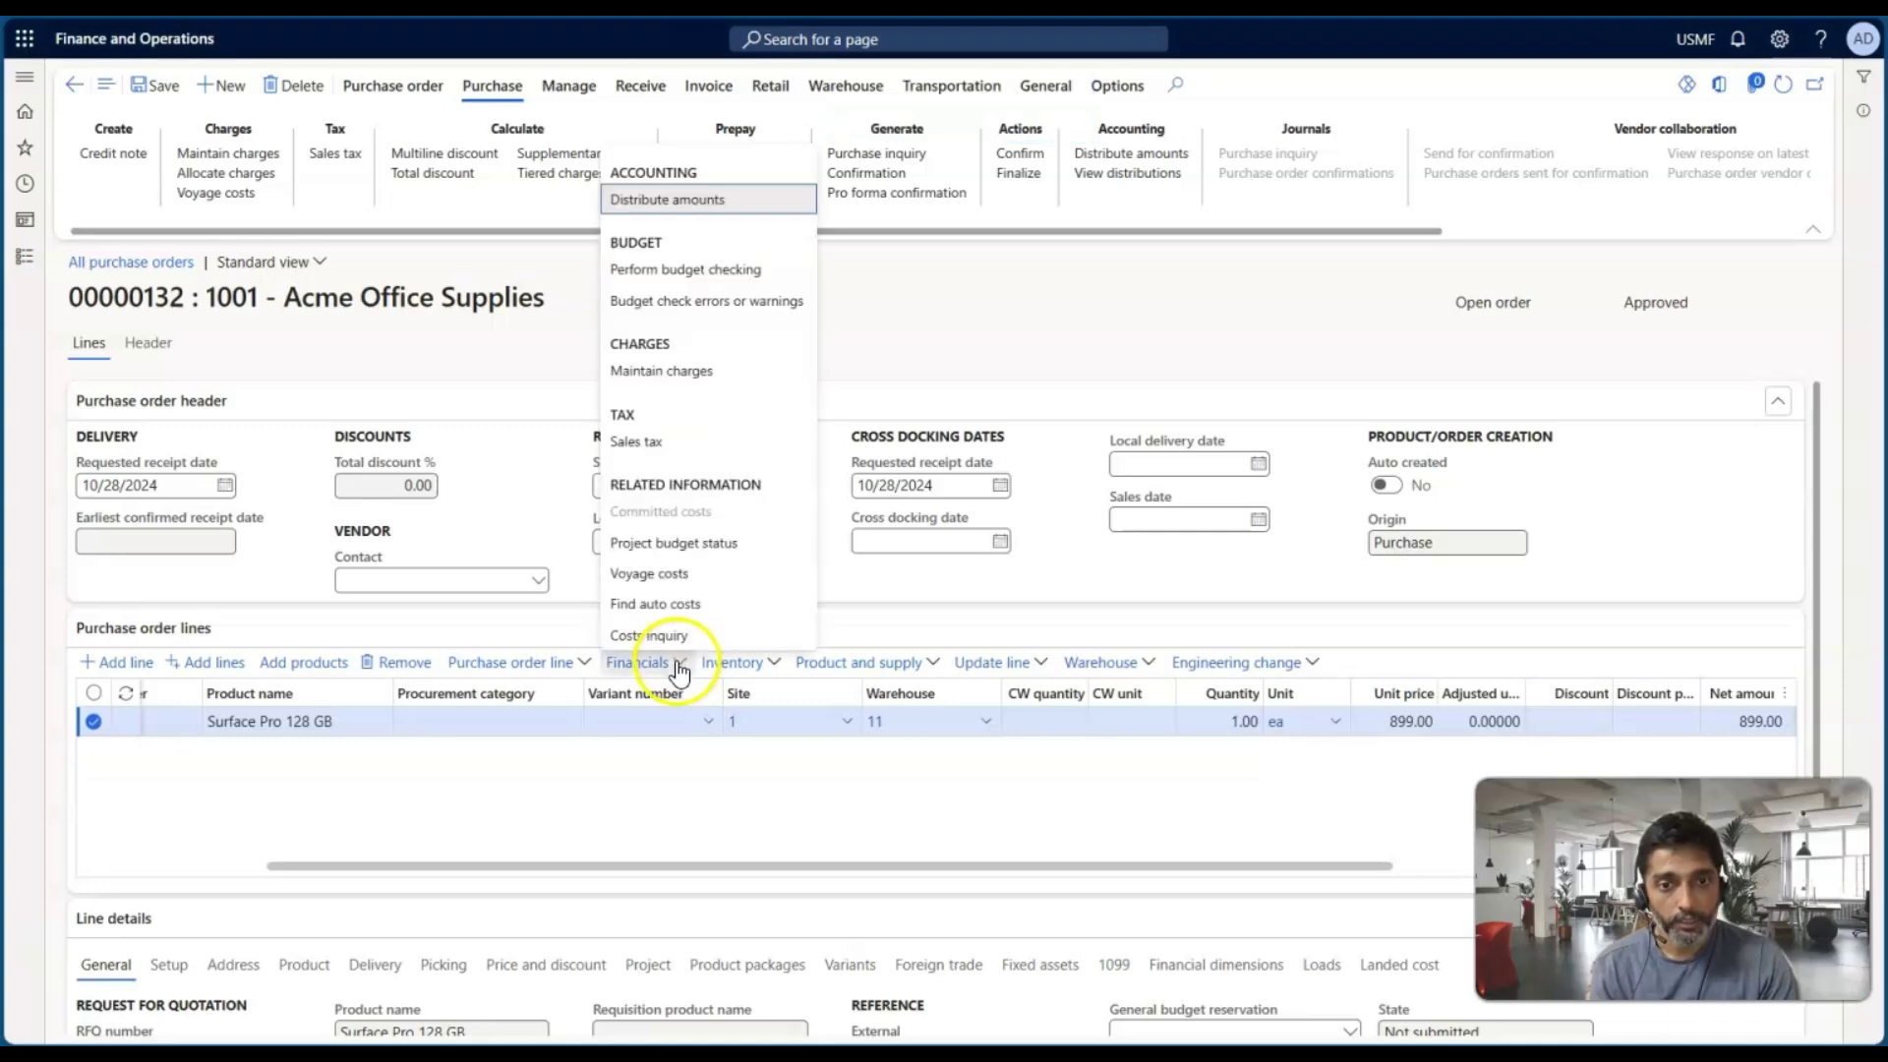
left_click(673, 370)
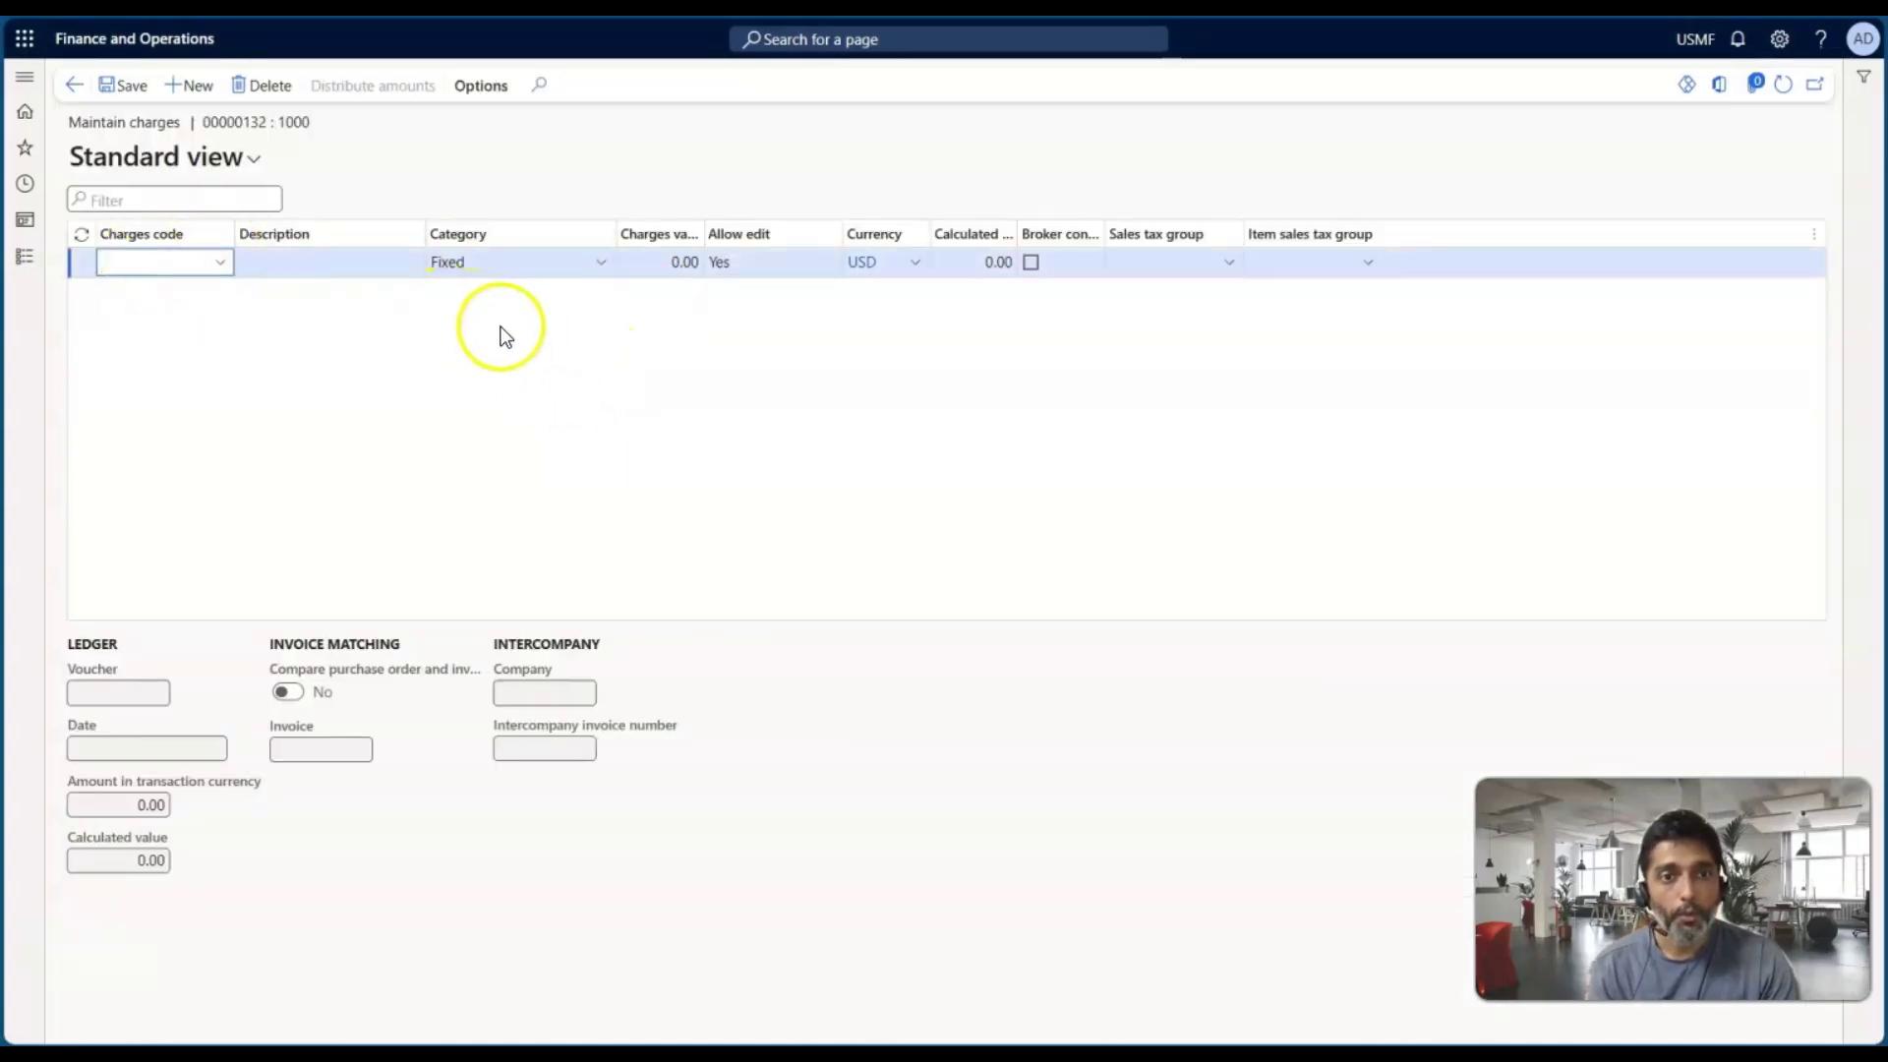
left_click(75, 84)
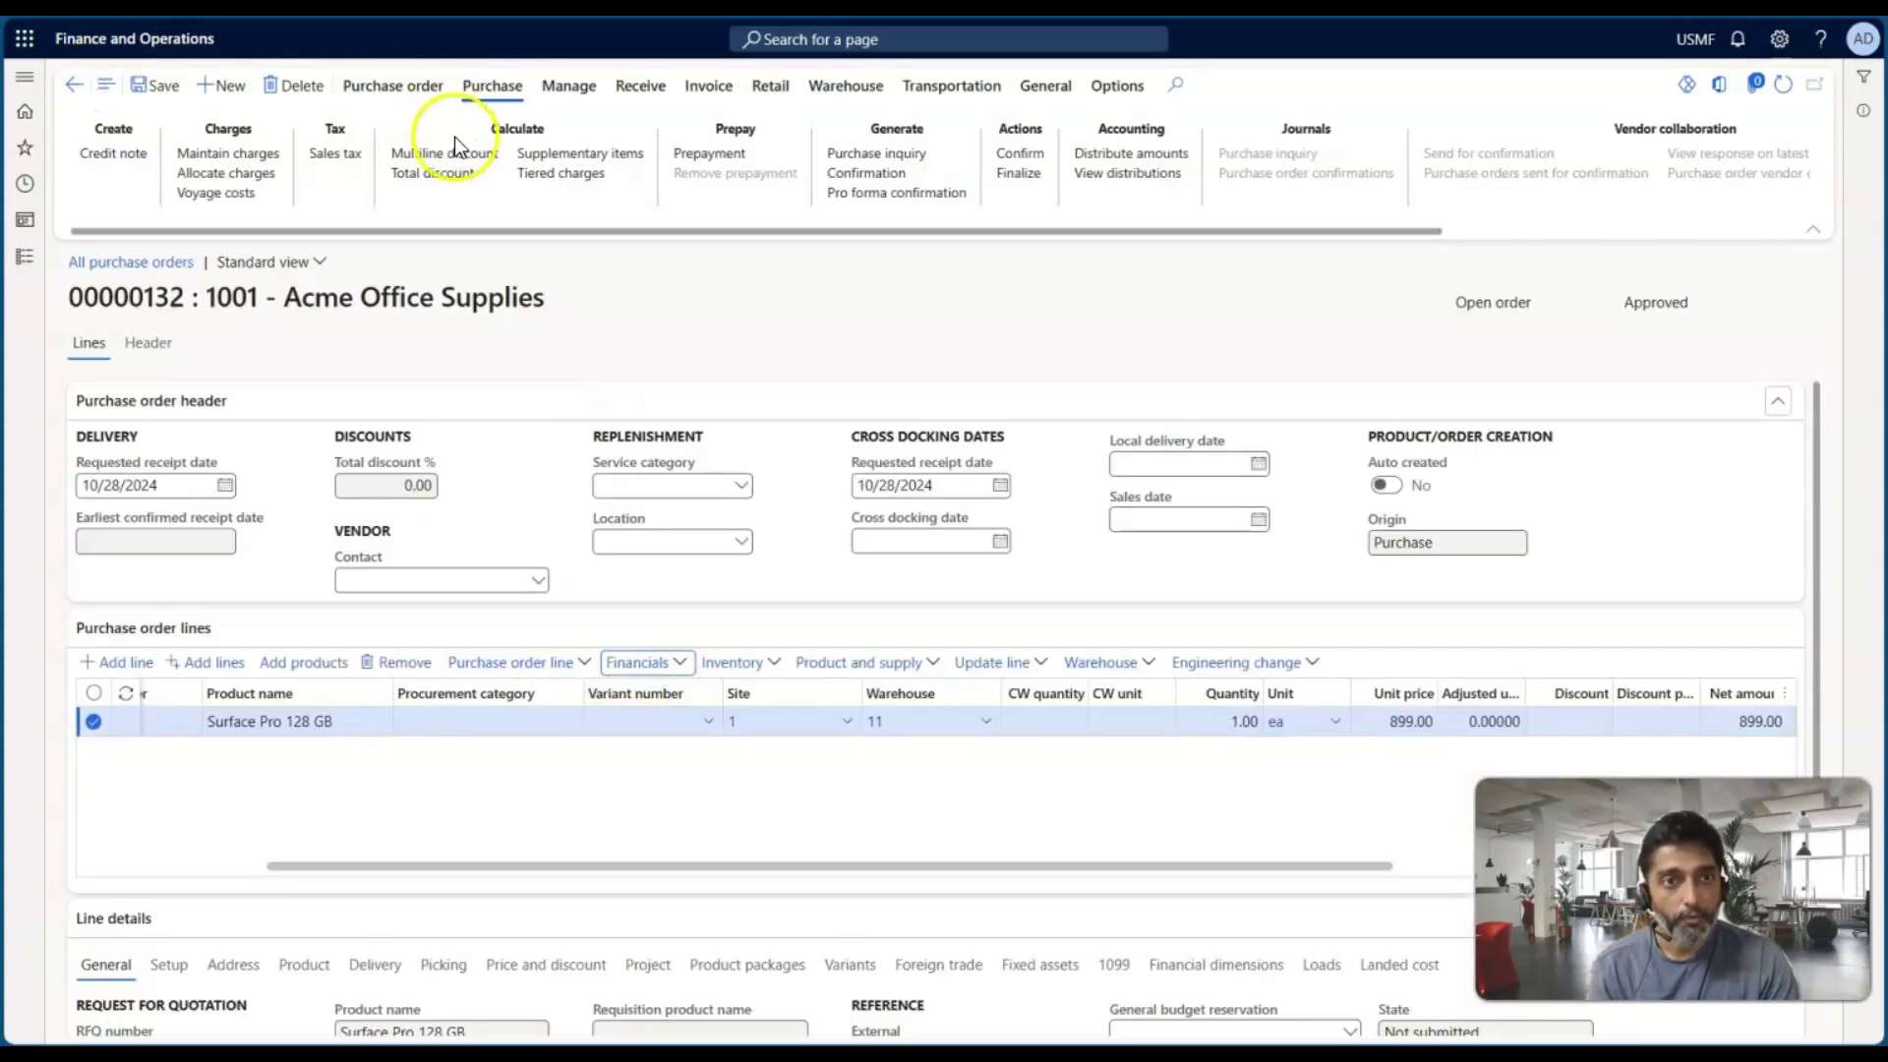
Step: Open the charges maintained for the whole purchase order and select charges code CC on the blank line
left_click(417, 88)
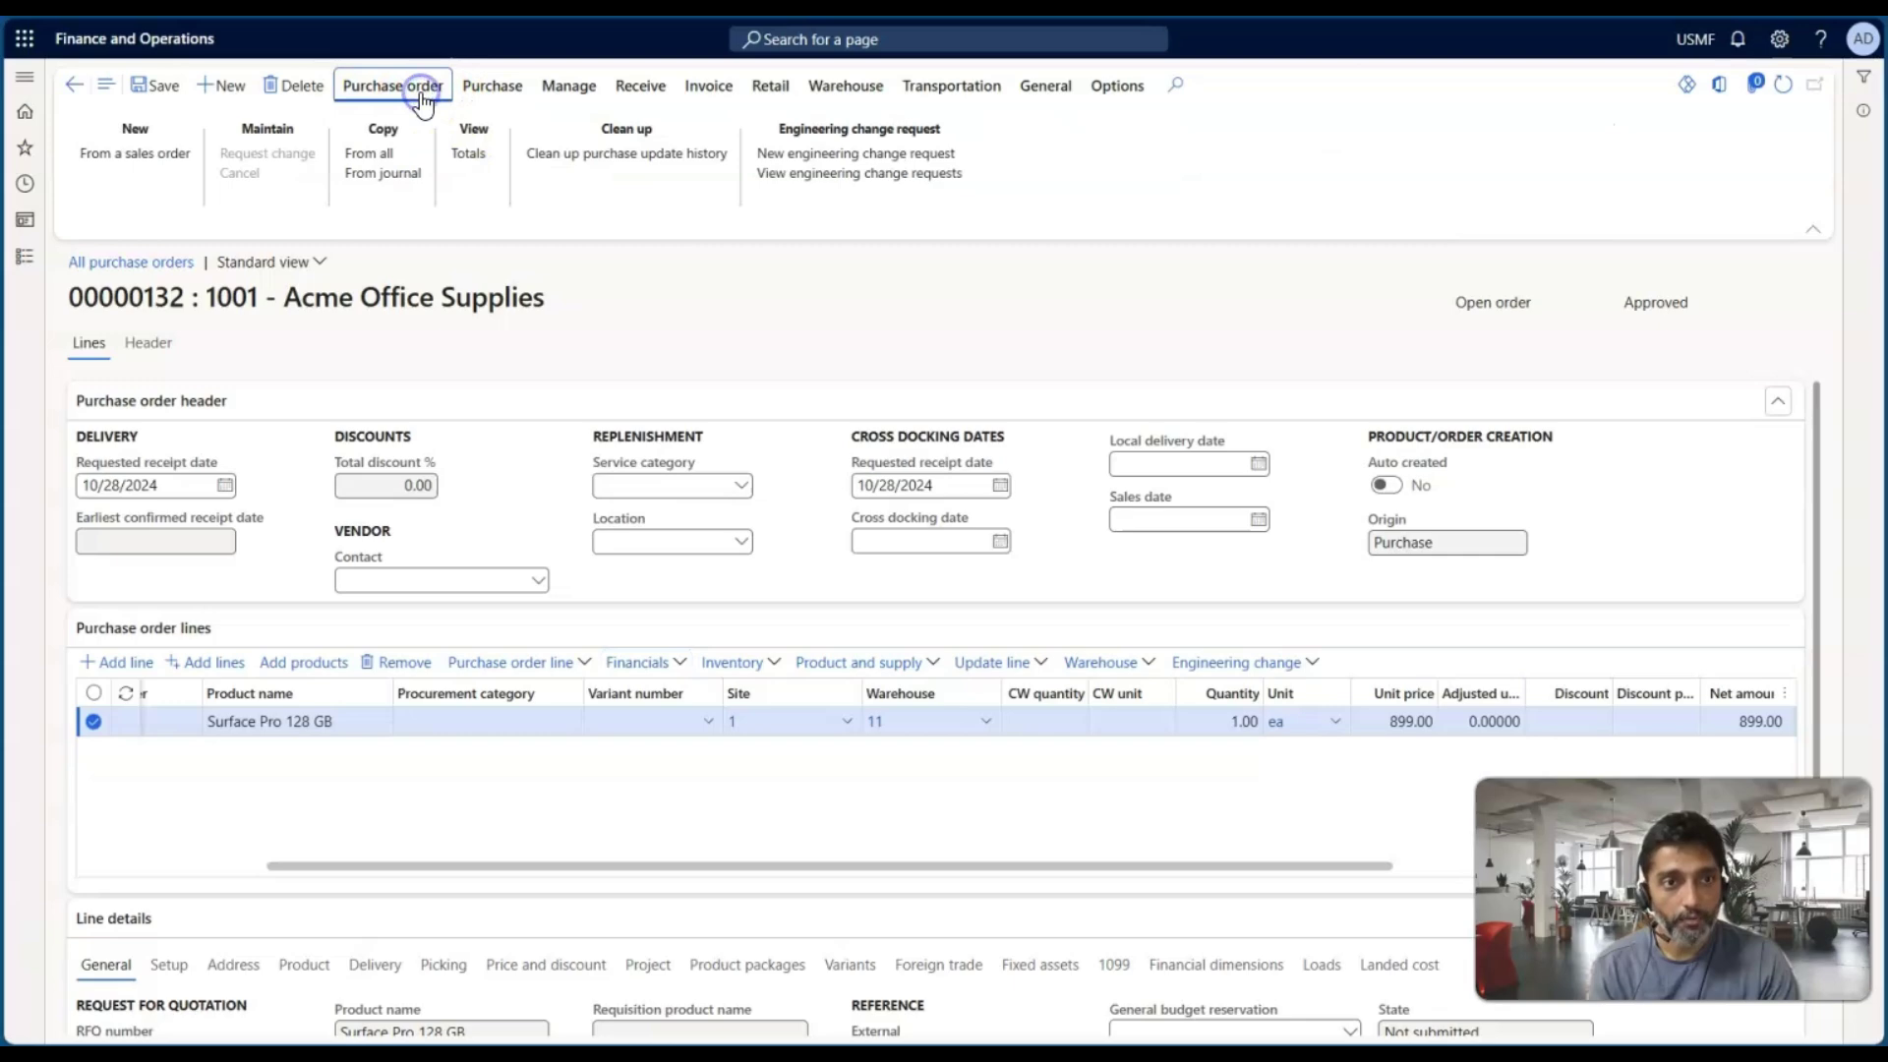
left_click(481, 98)
left_click(229, 155)
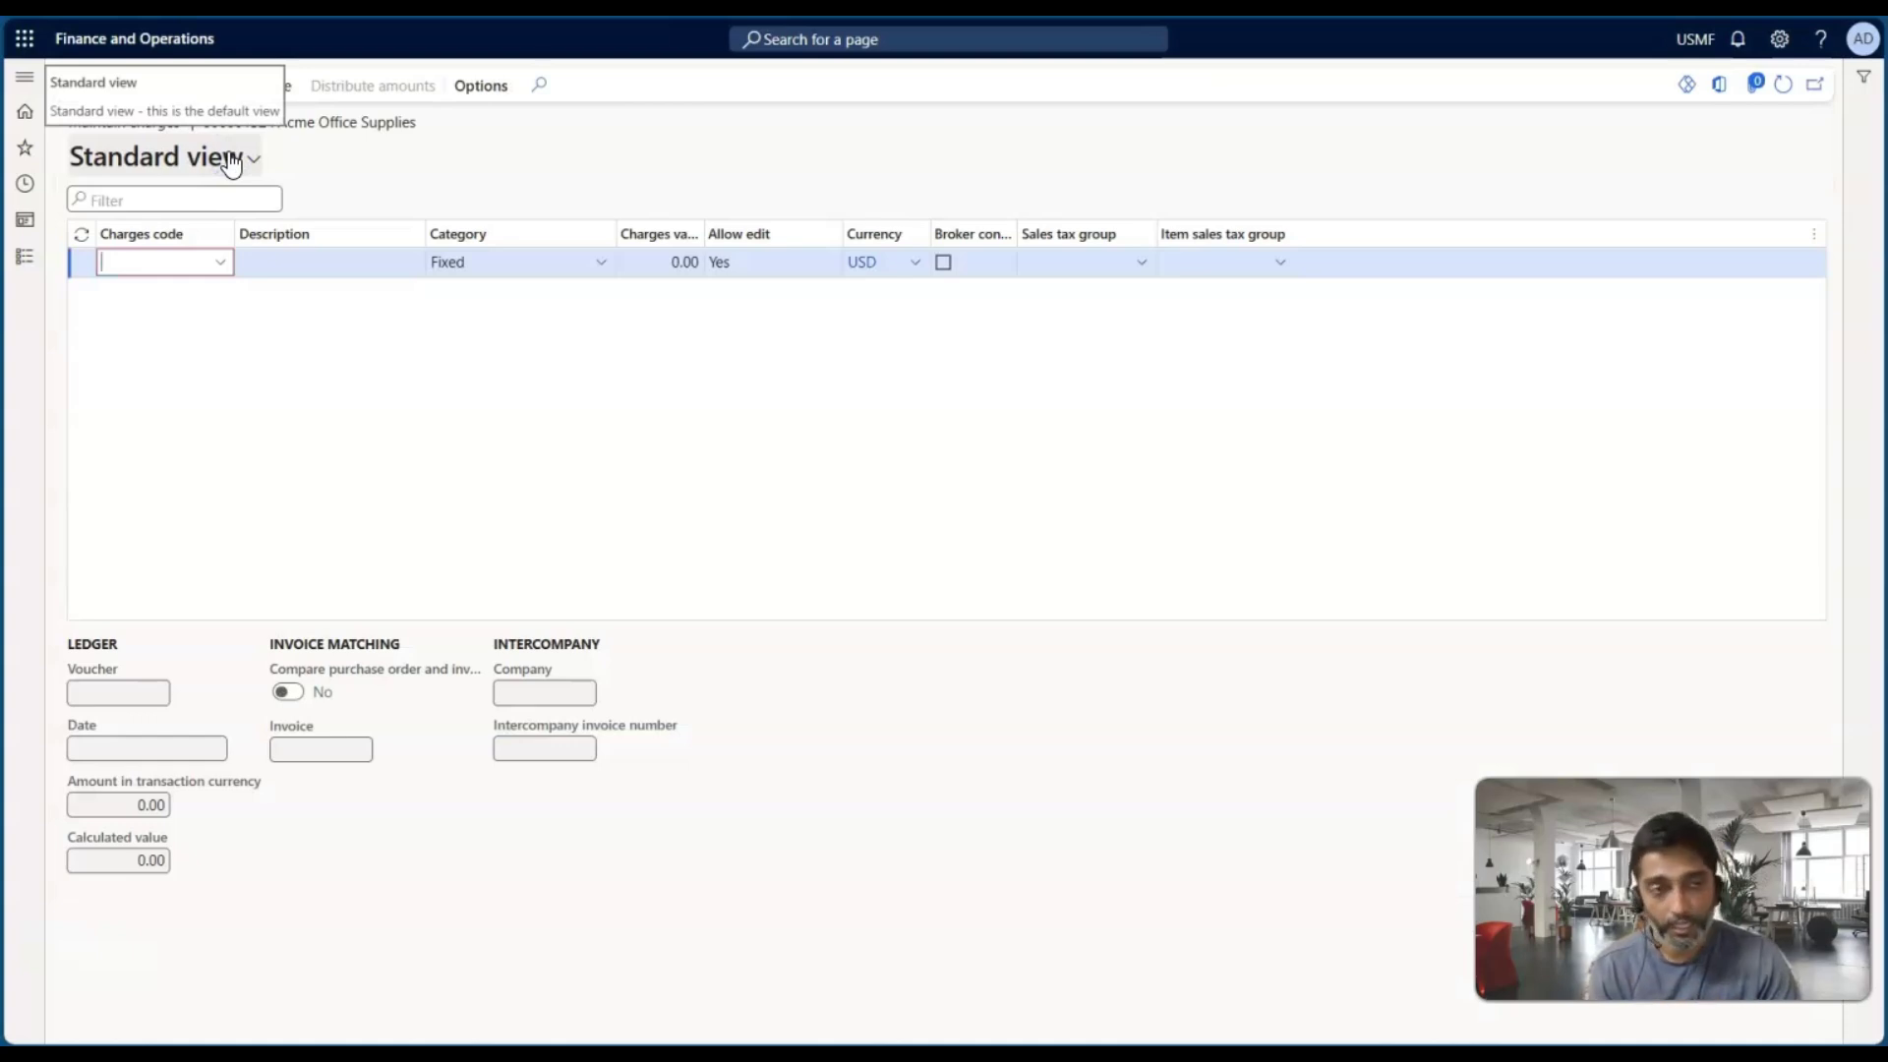
left_click(220, 262)
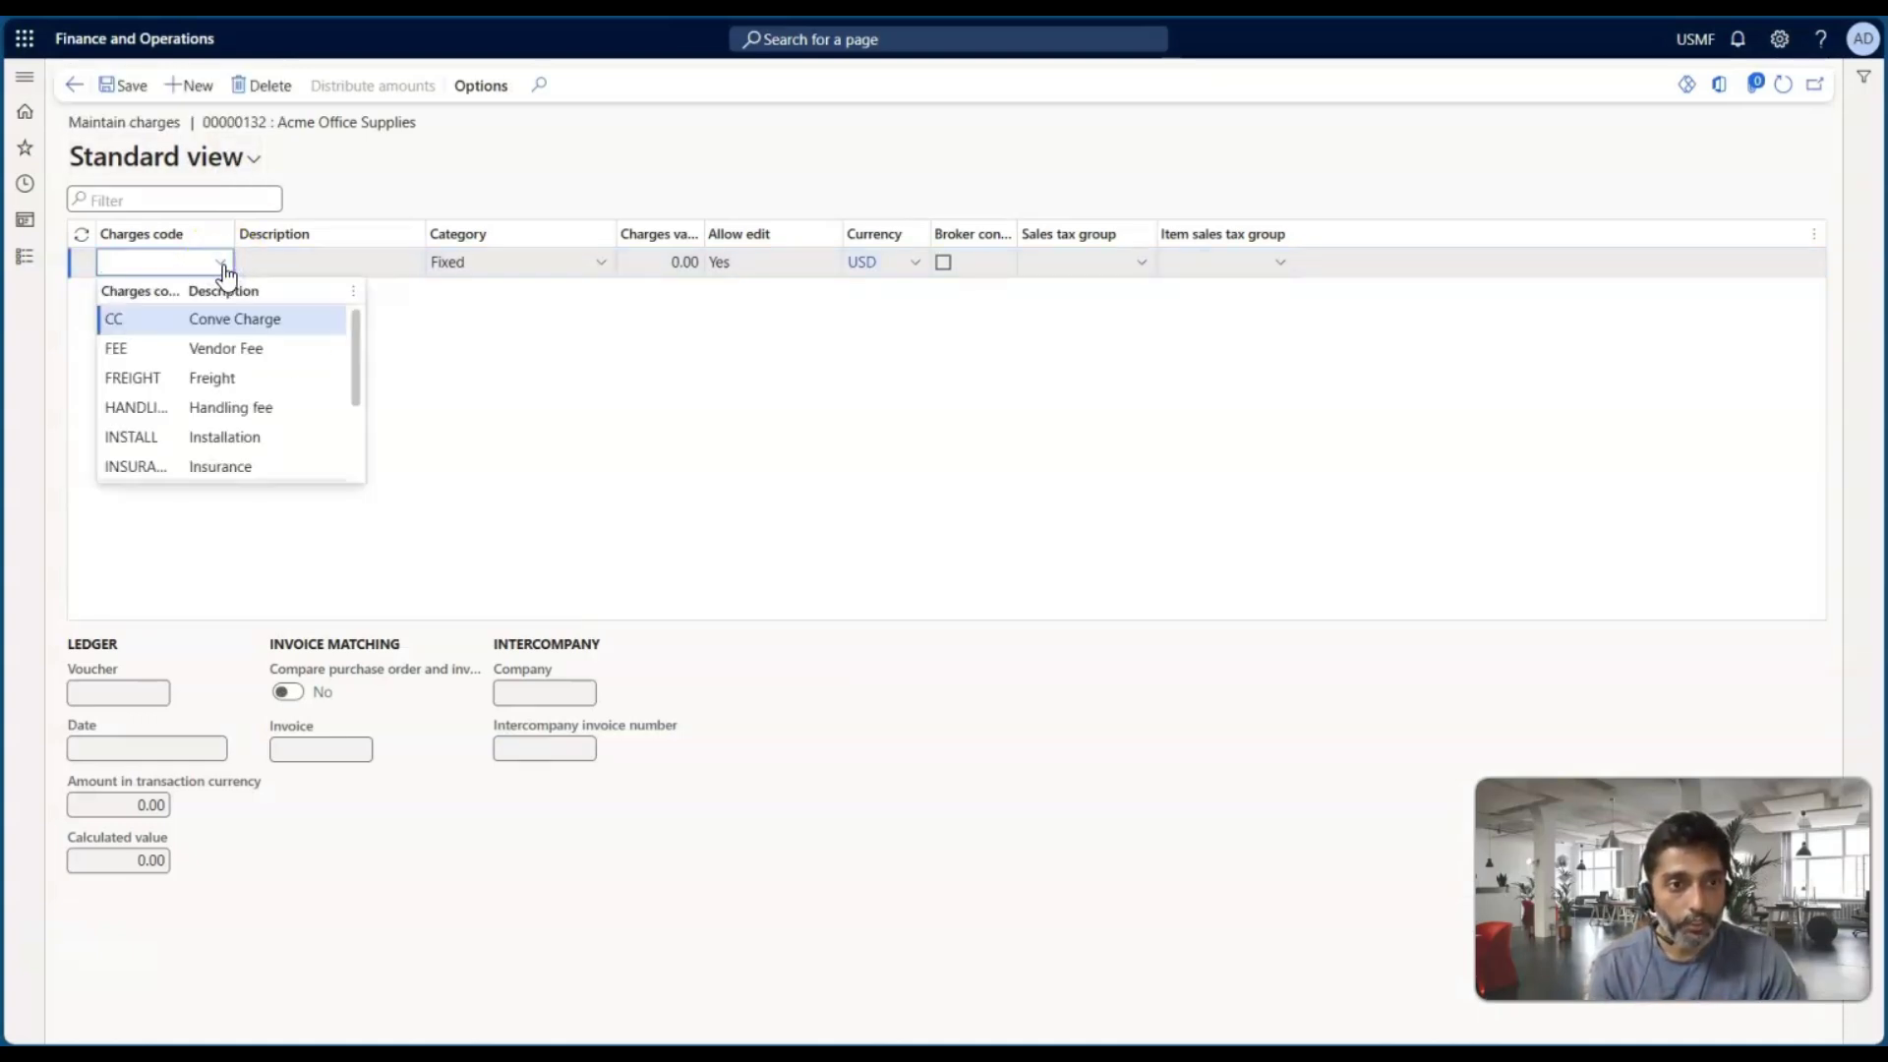
left_click(175, 318)
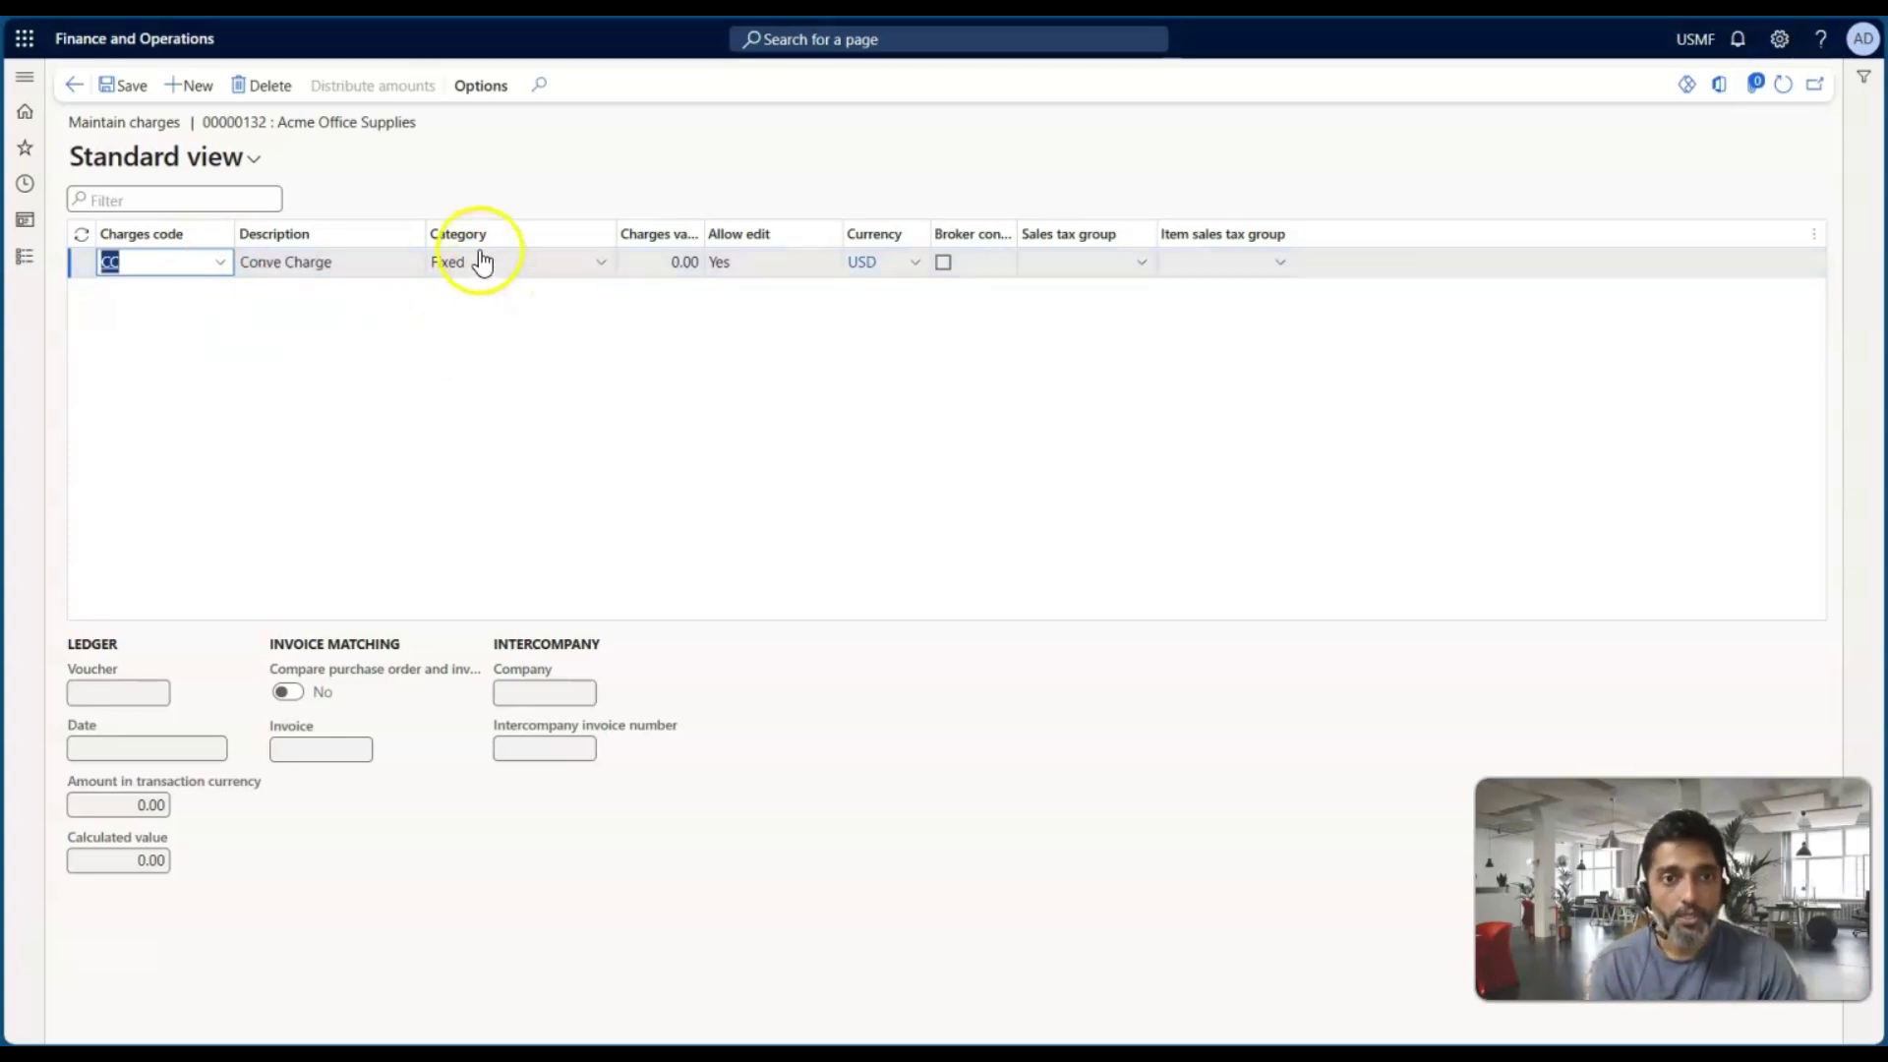
Step: Review the category options for the CC charge and their definitions in the PowerPoint slide show, and return to the charges form
left_click(603, 263)
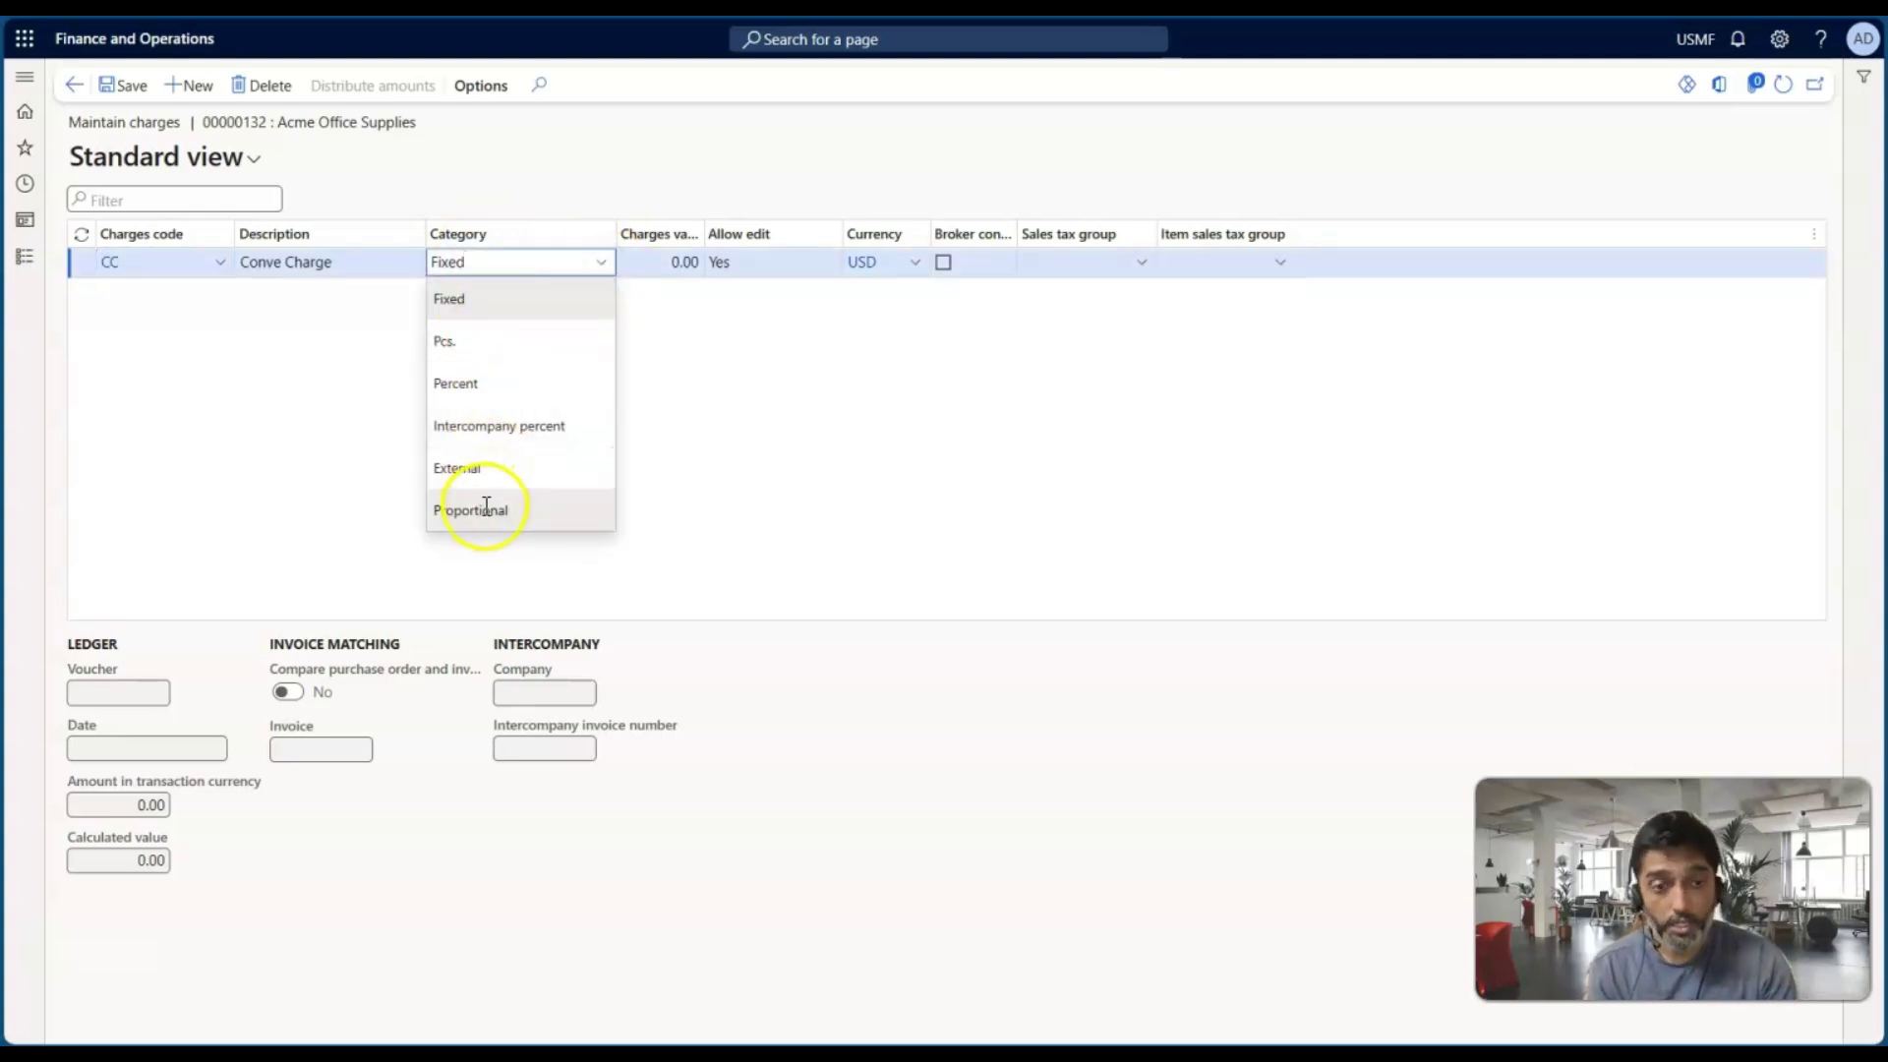
key("alt+Tab")
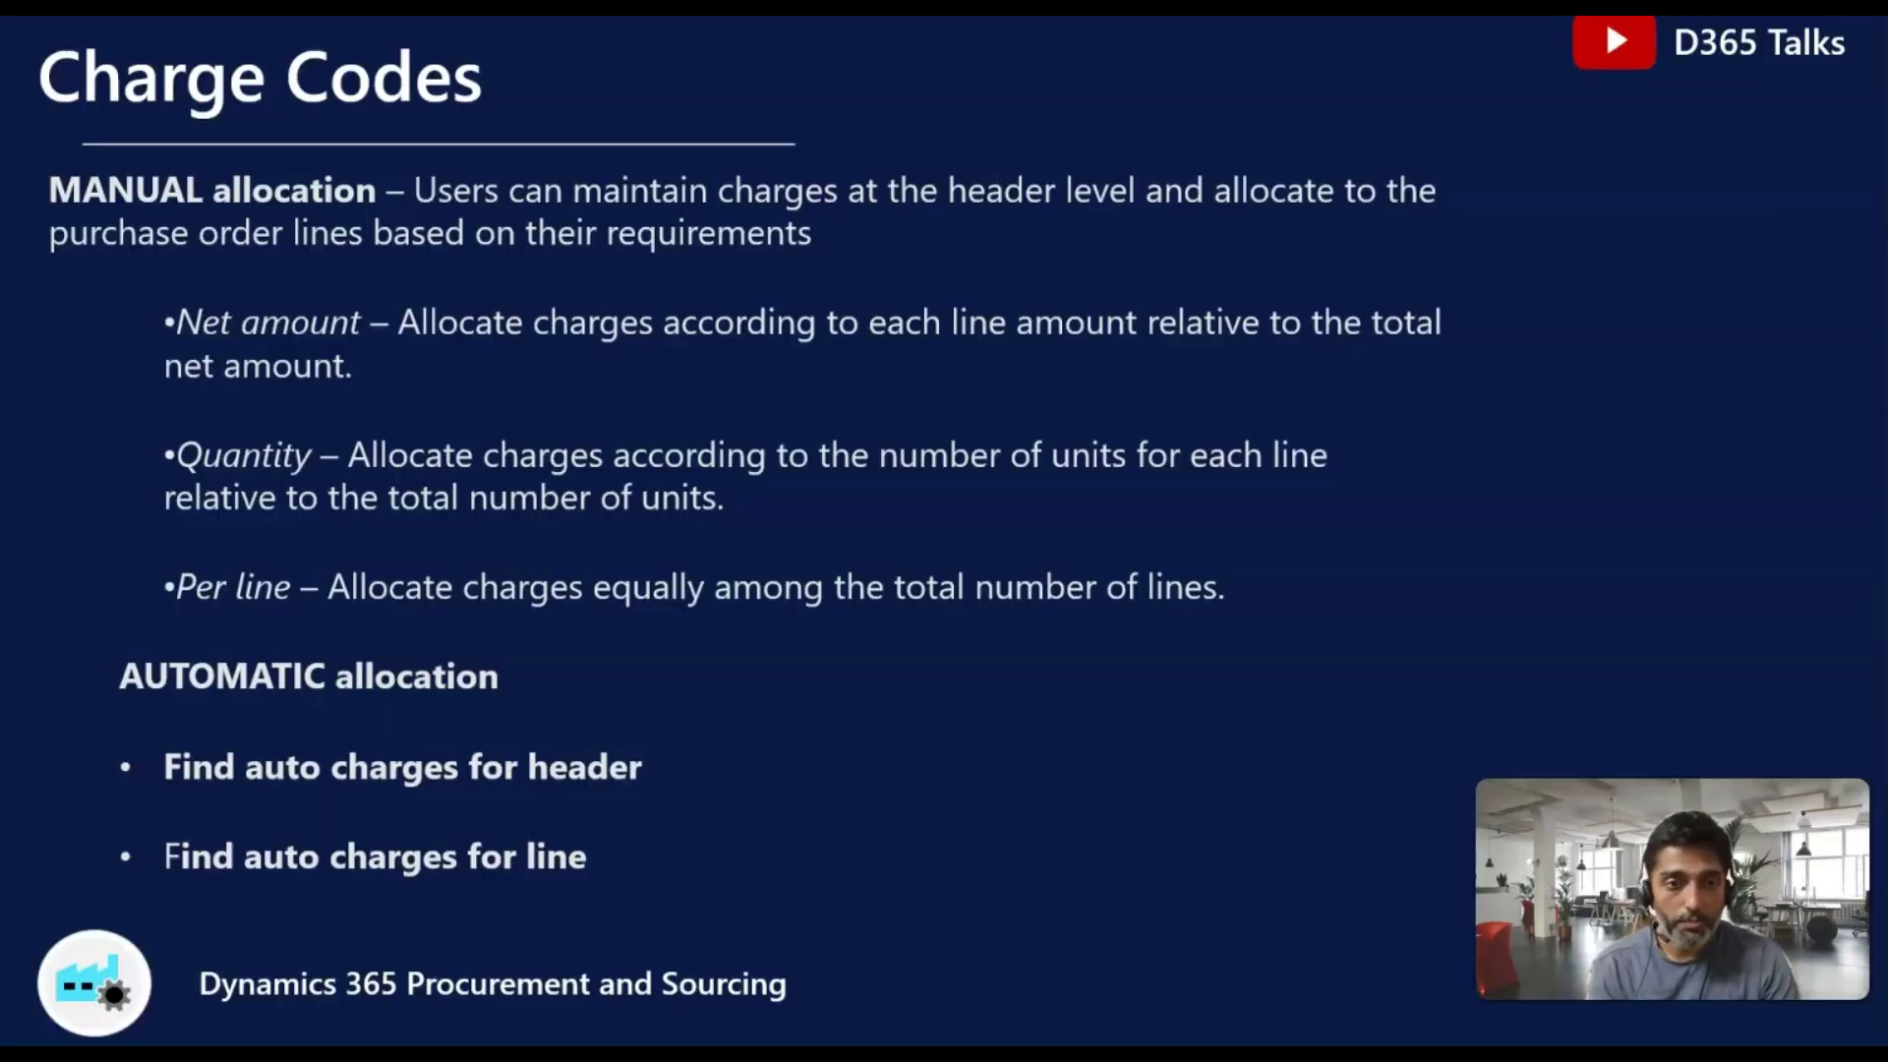
key("Right")
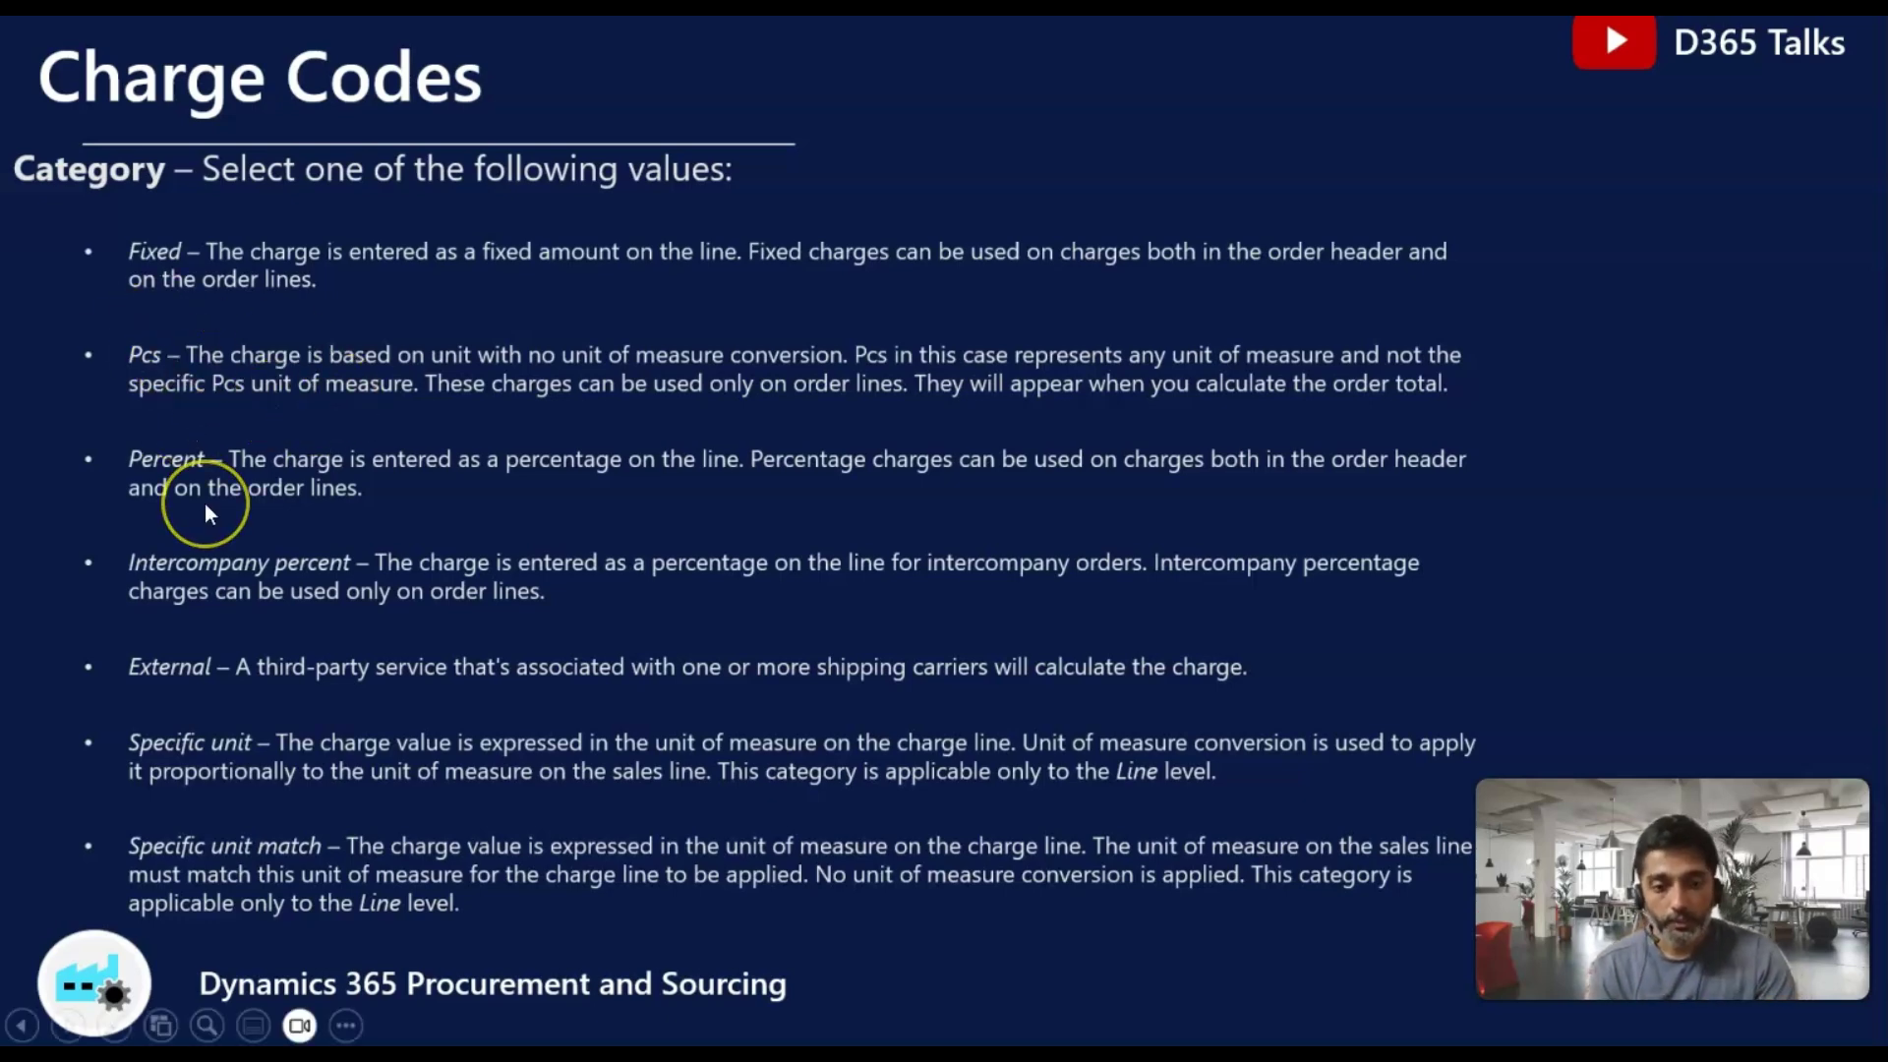
key("alt+Tab")
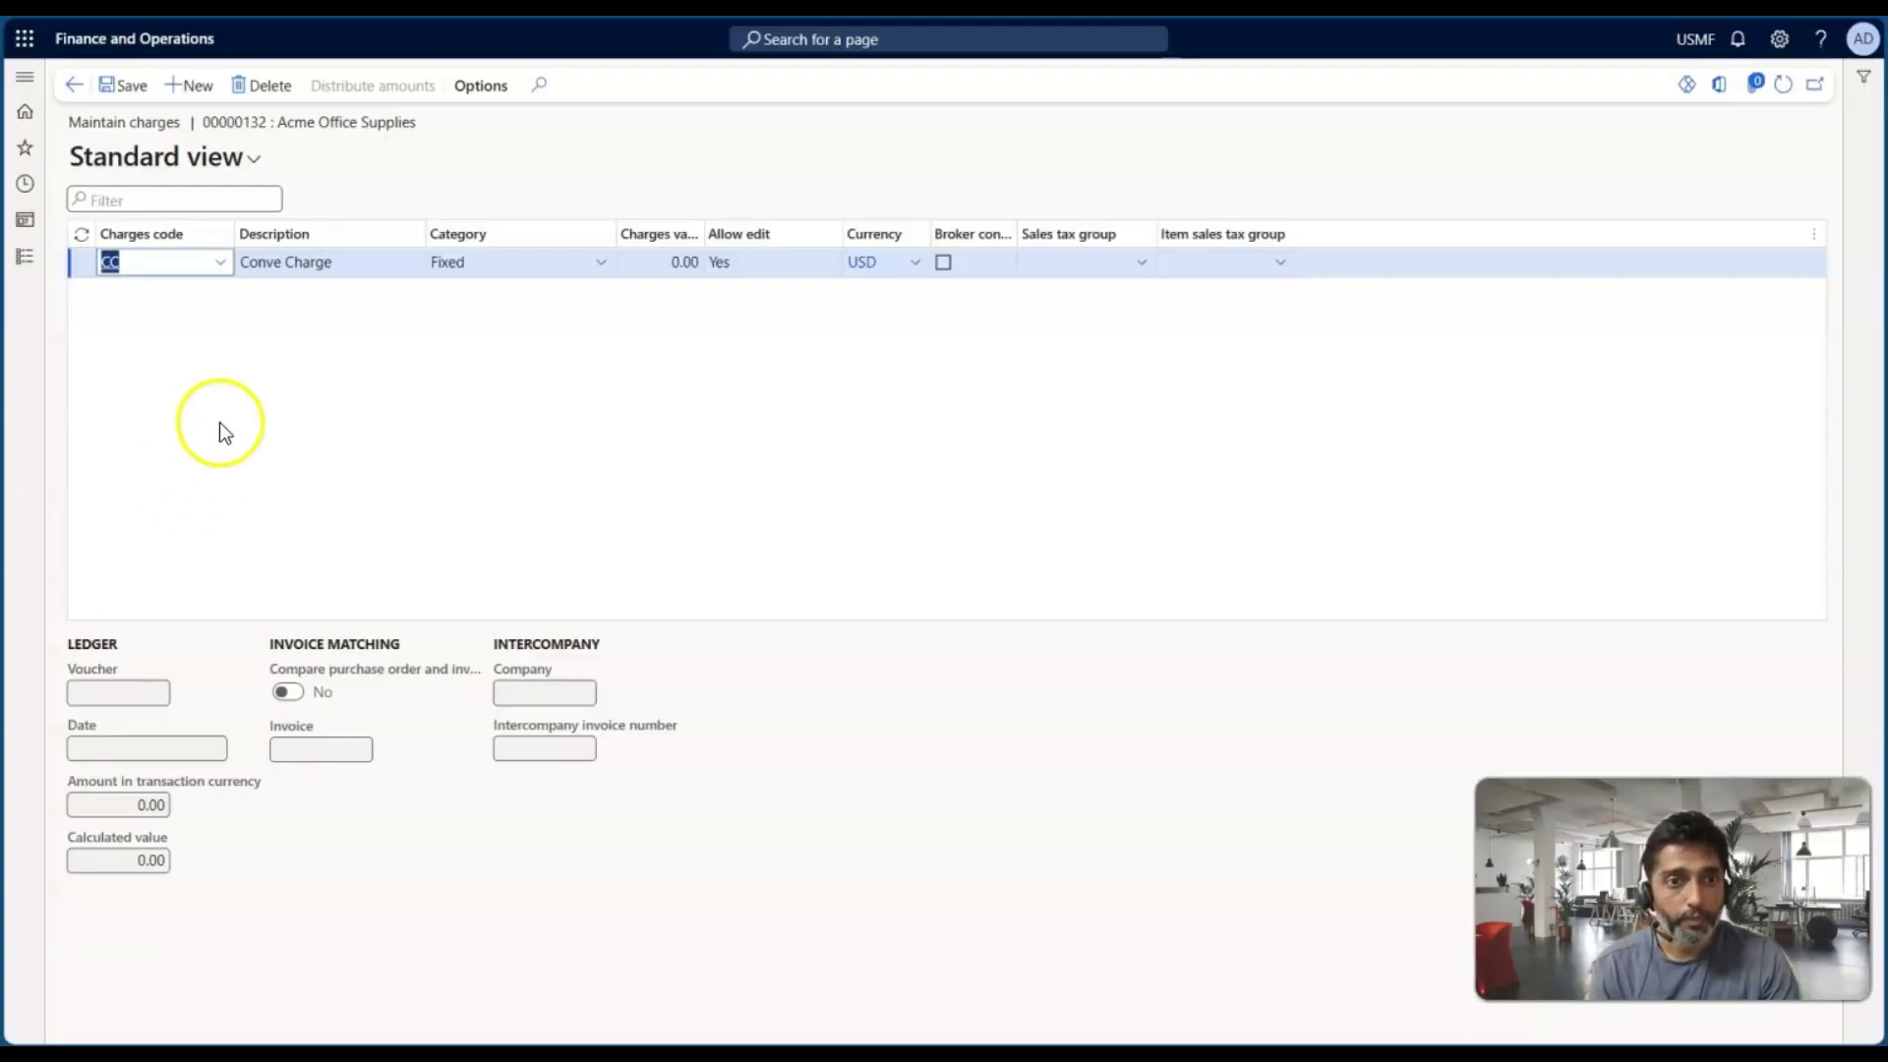
Step: Set the fixed CC charge's value to 1.75, save it and return to the purchase order
left_click(676, 262)
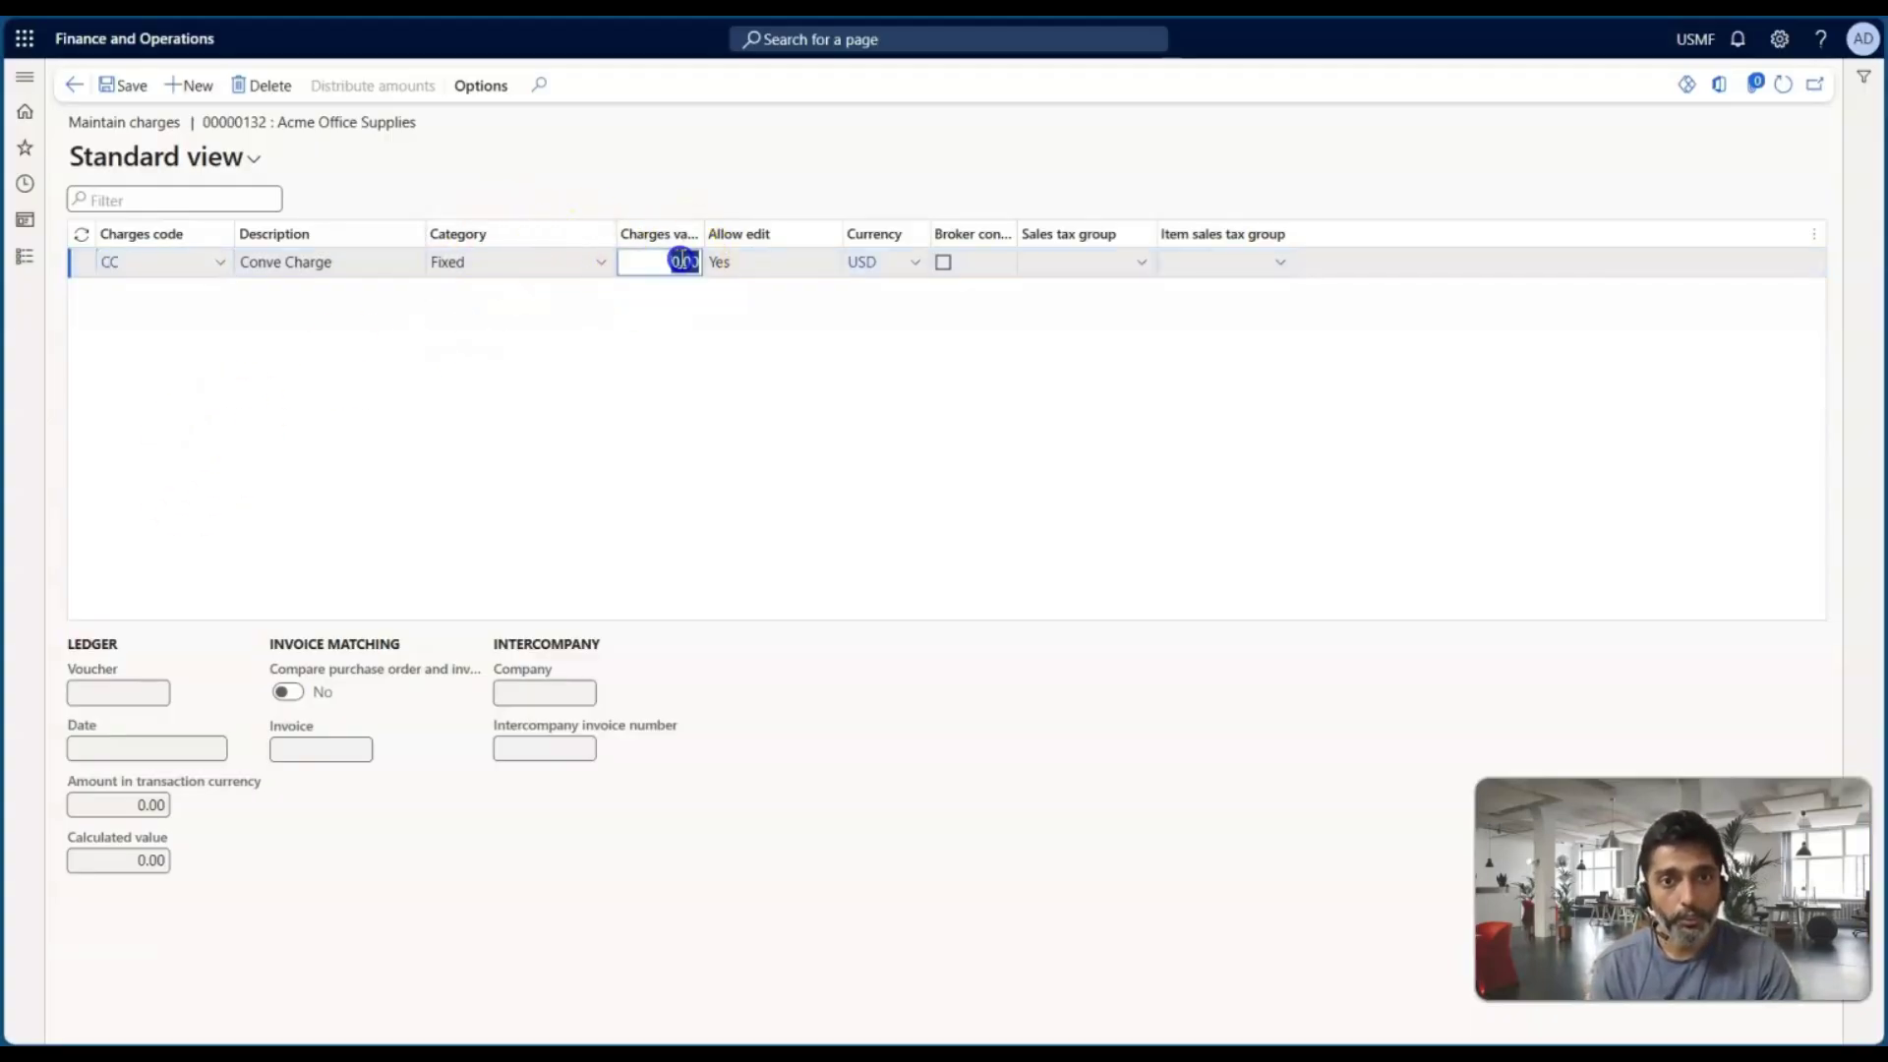
type("1.75")
key("Tab")
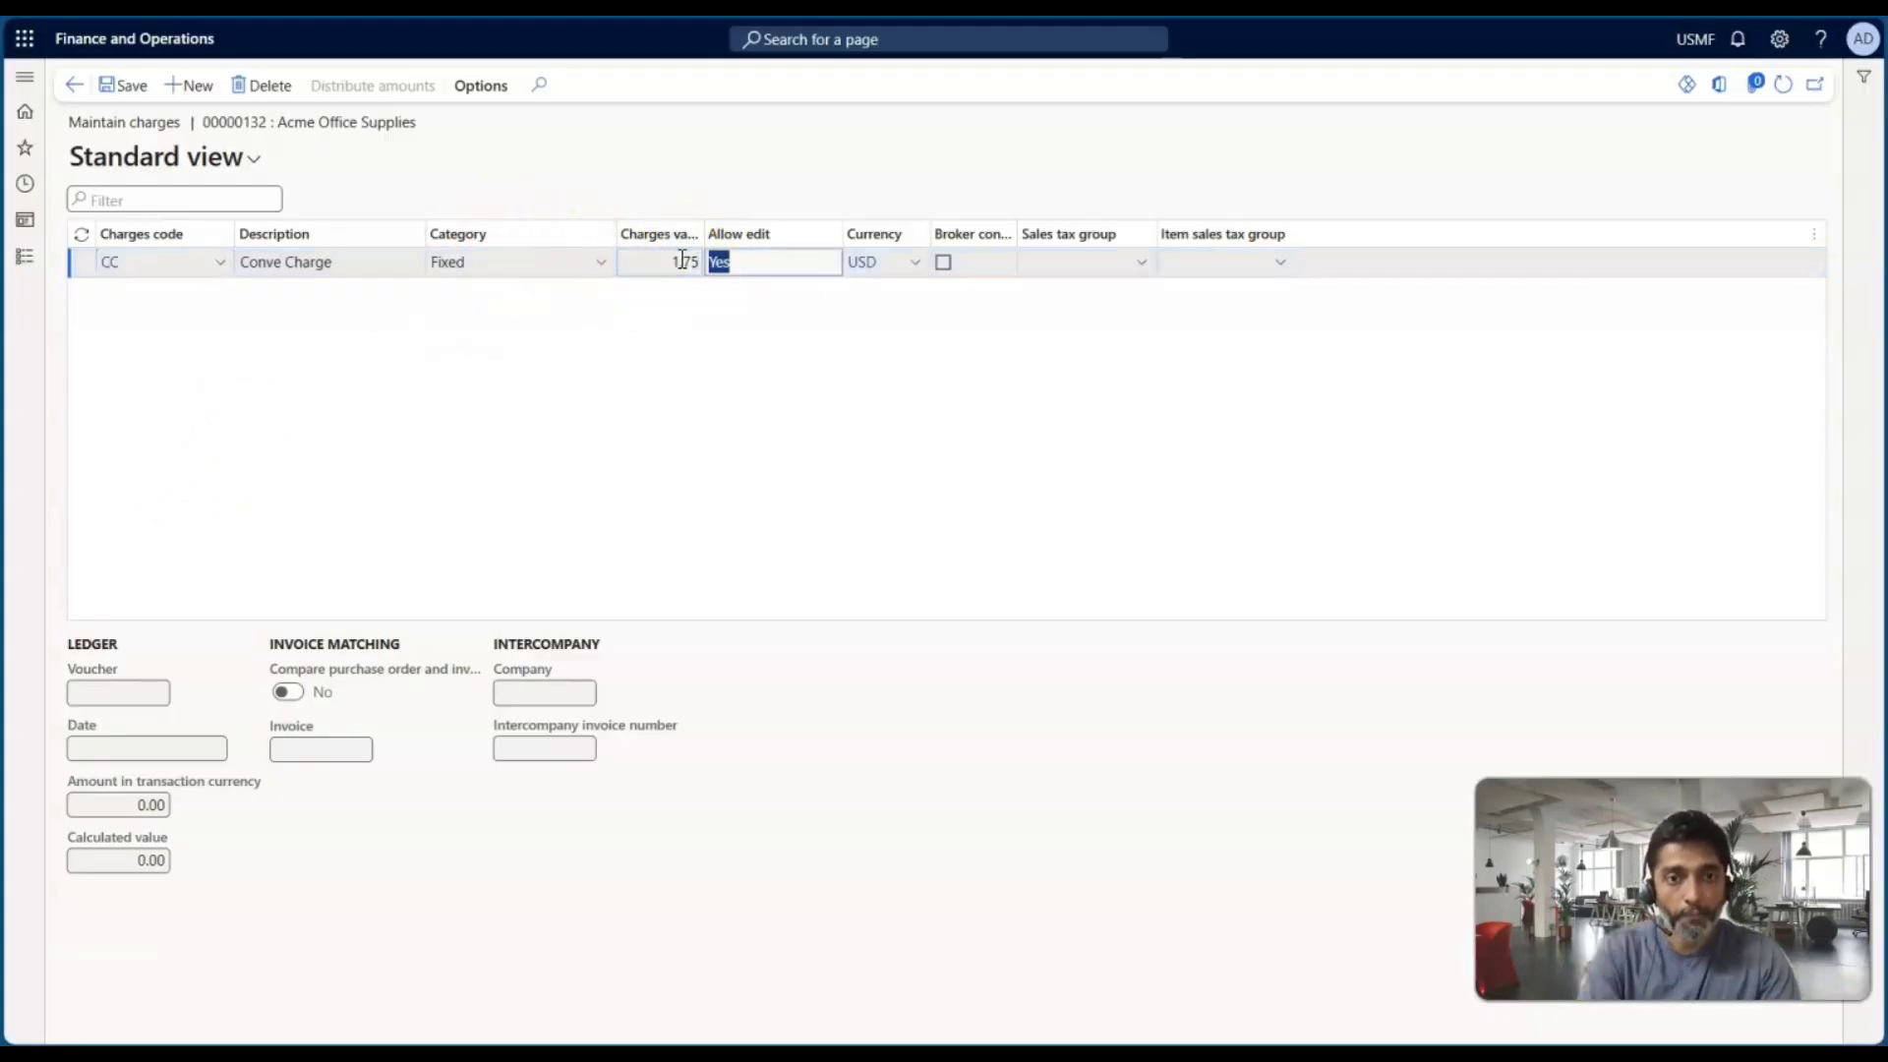
left_click(104, 90)
left_click(110, 92)
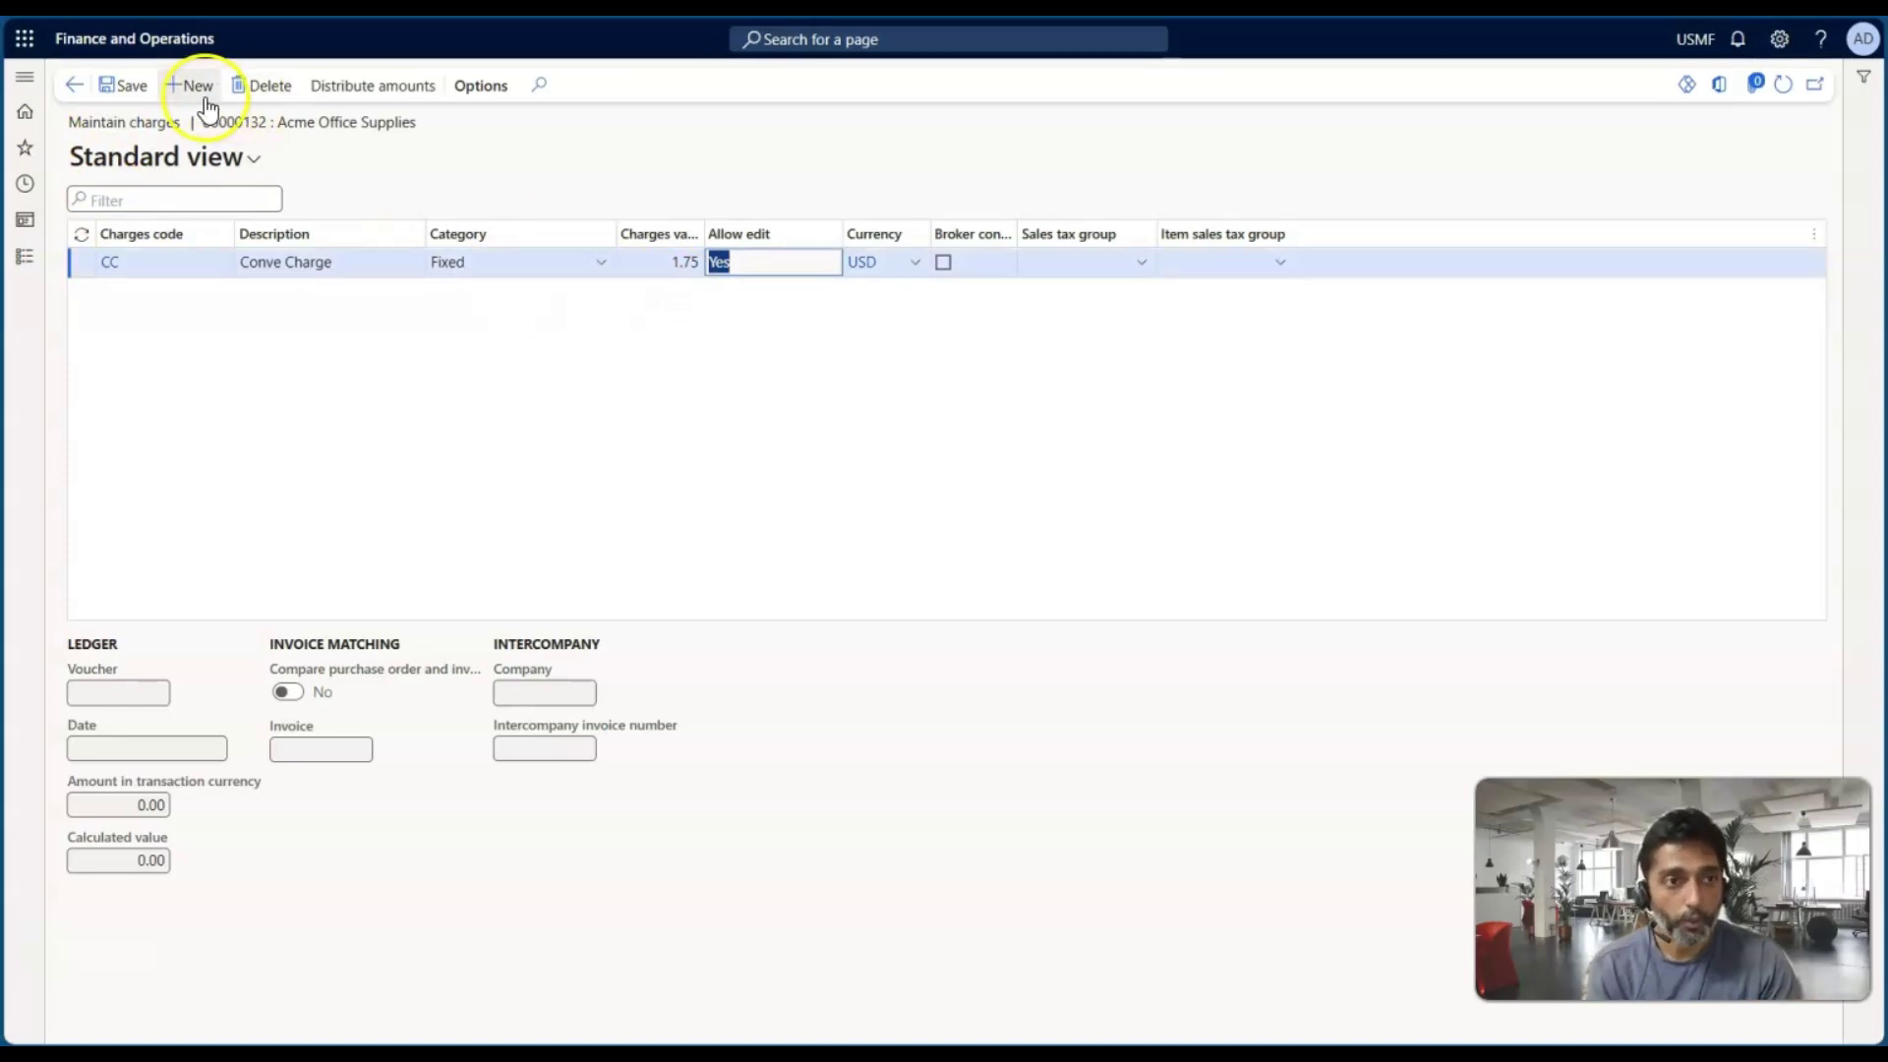
left_click(79, 91)
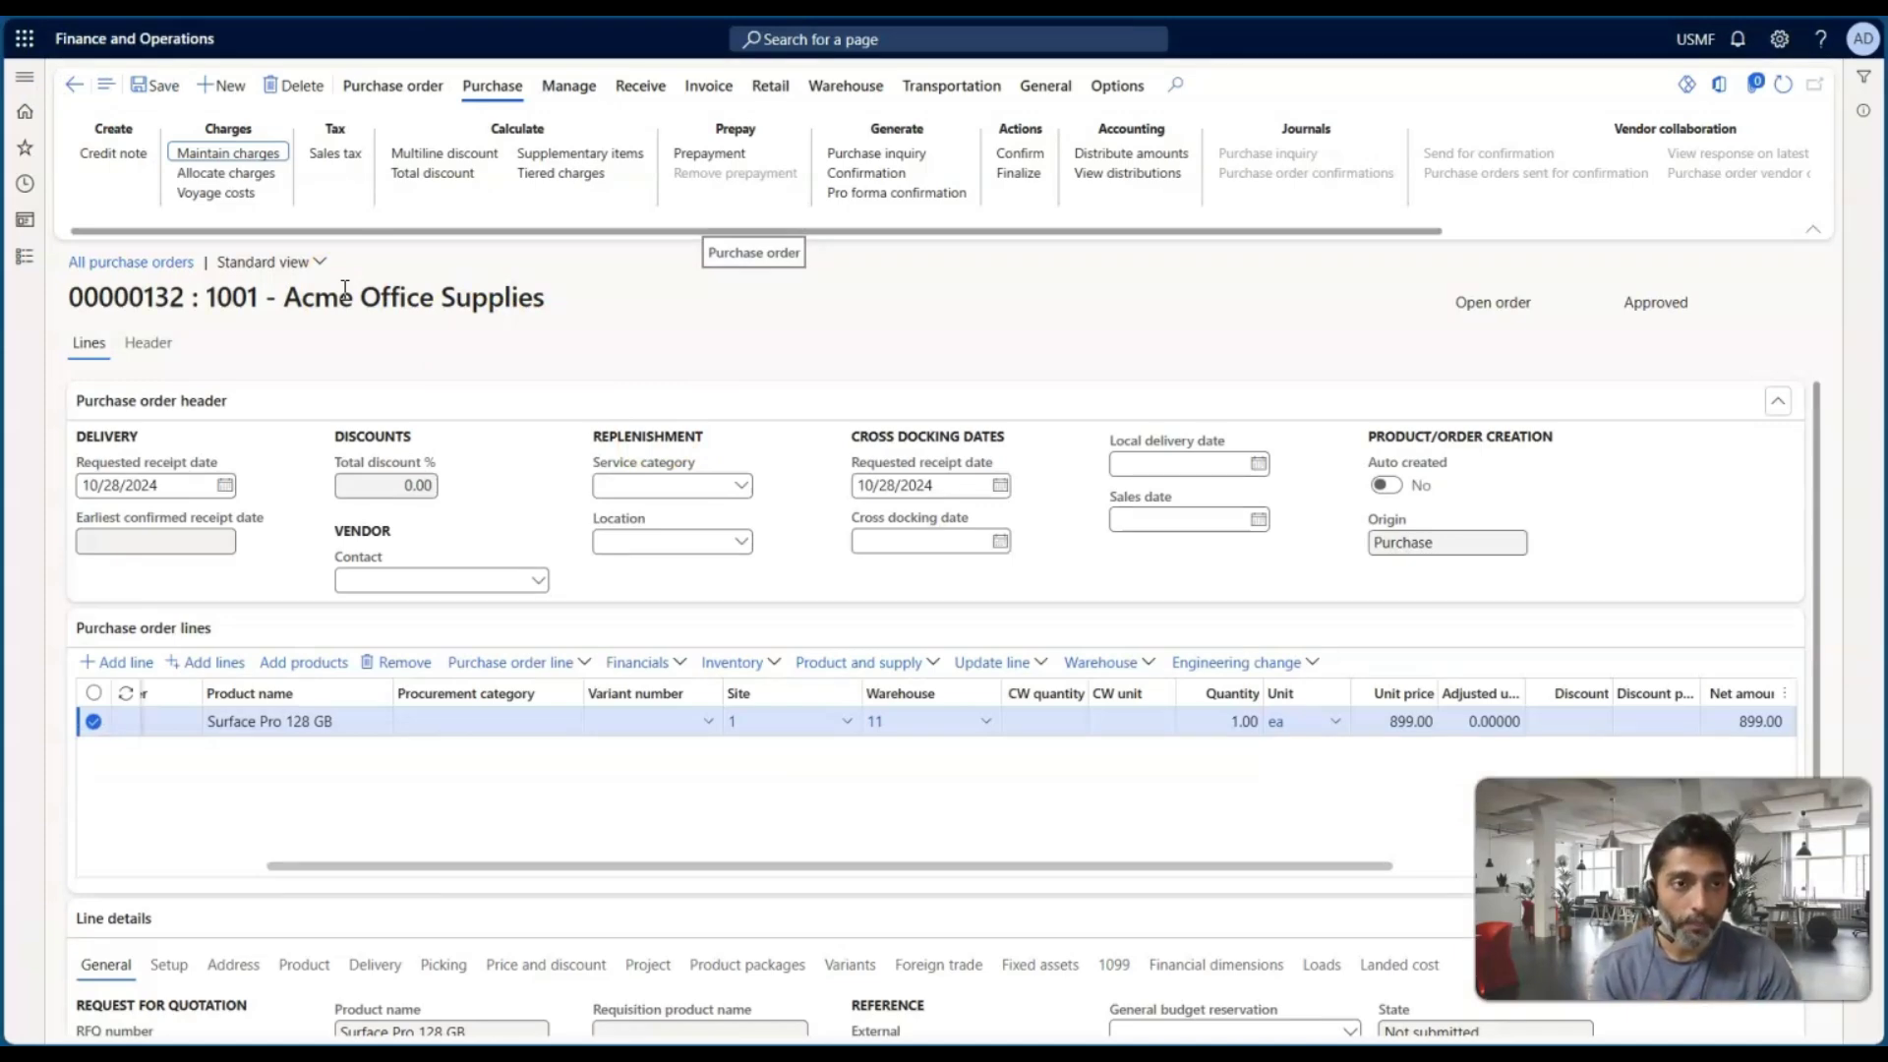
Step: Review the manual allocation methods in the slides and allocate the order's charges by Quantity, with selections shown and order line 1 included
left_click(225, 177)
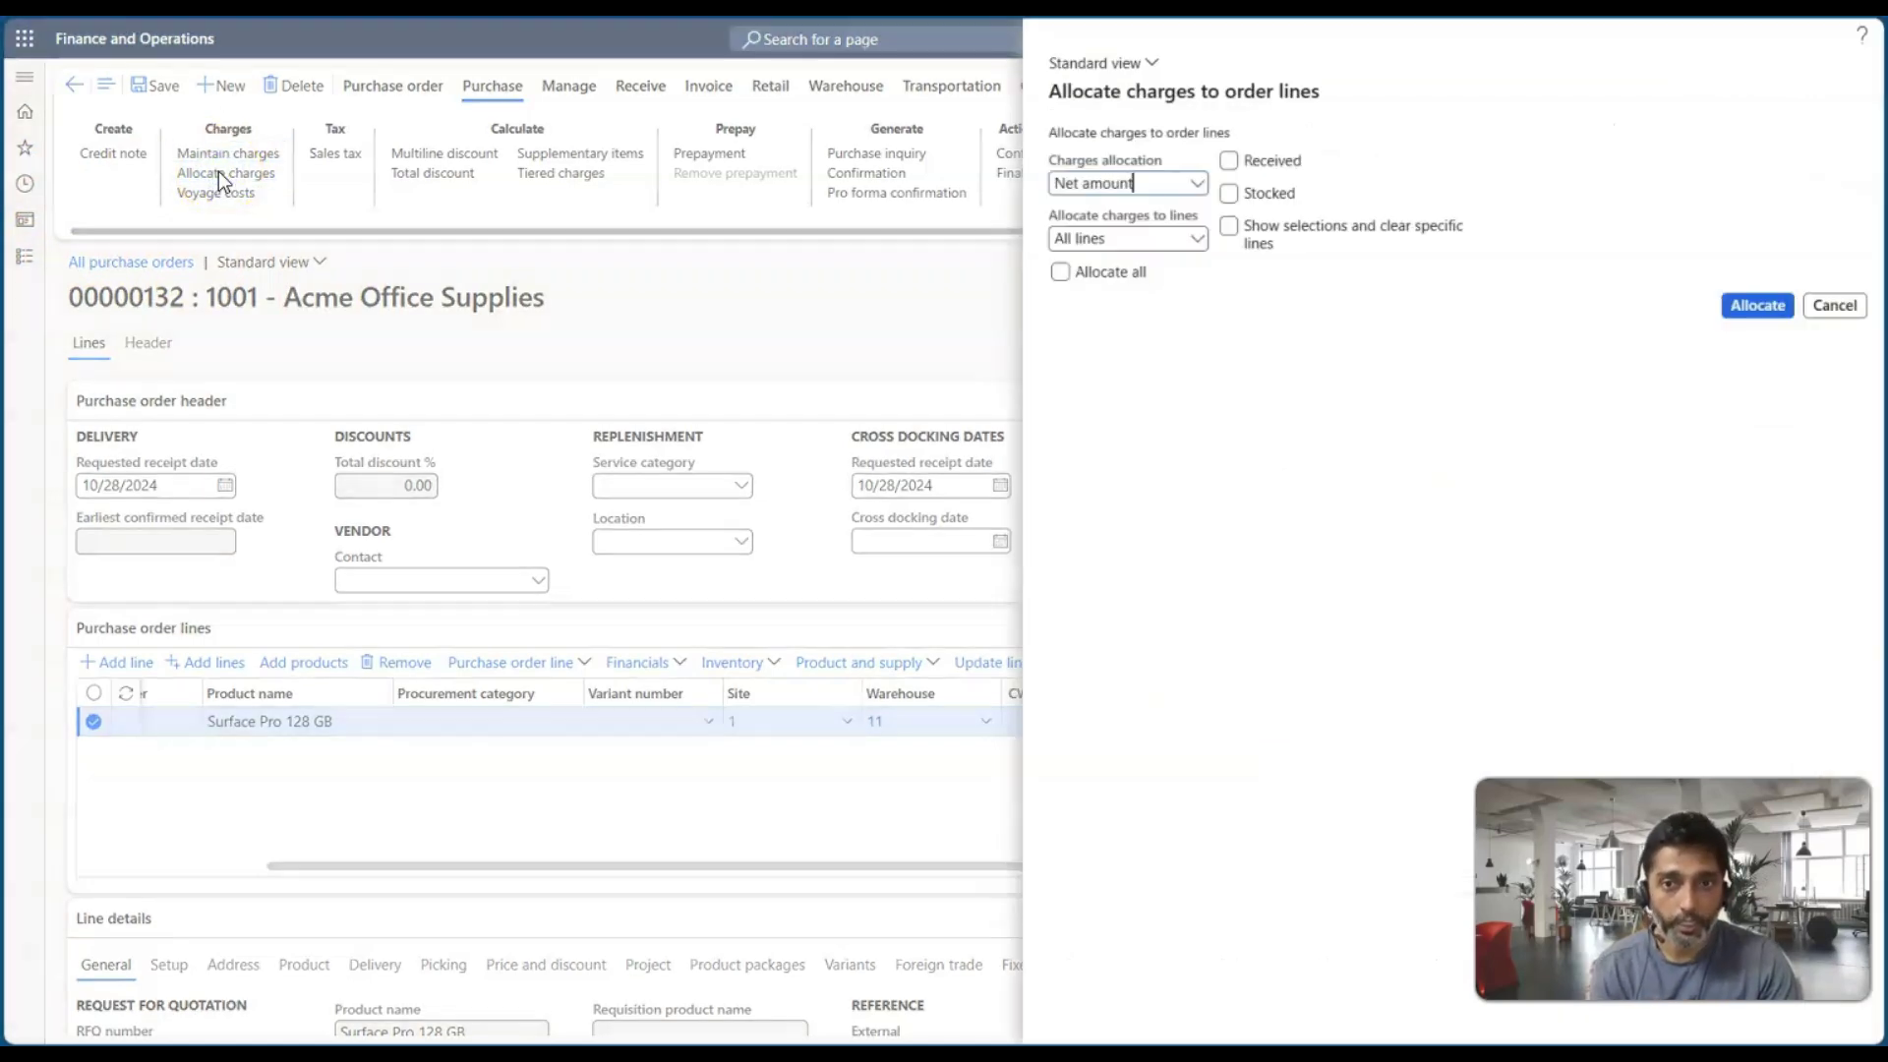
left_click(1197, 183)
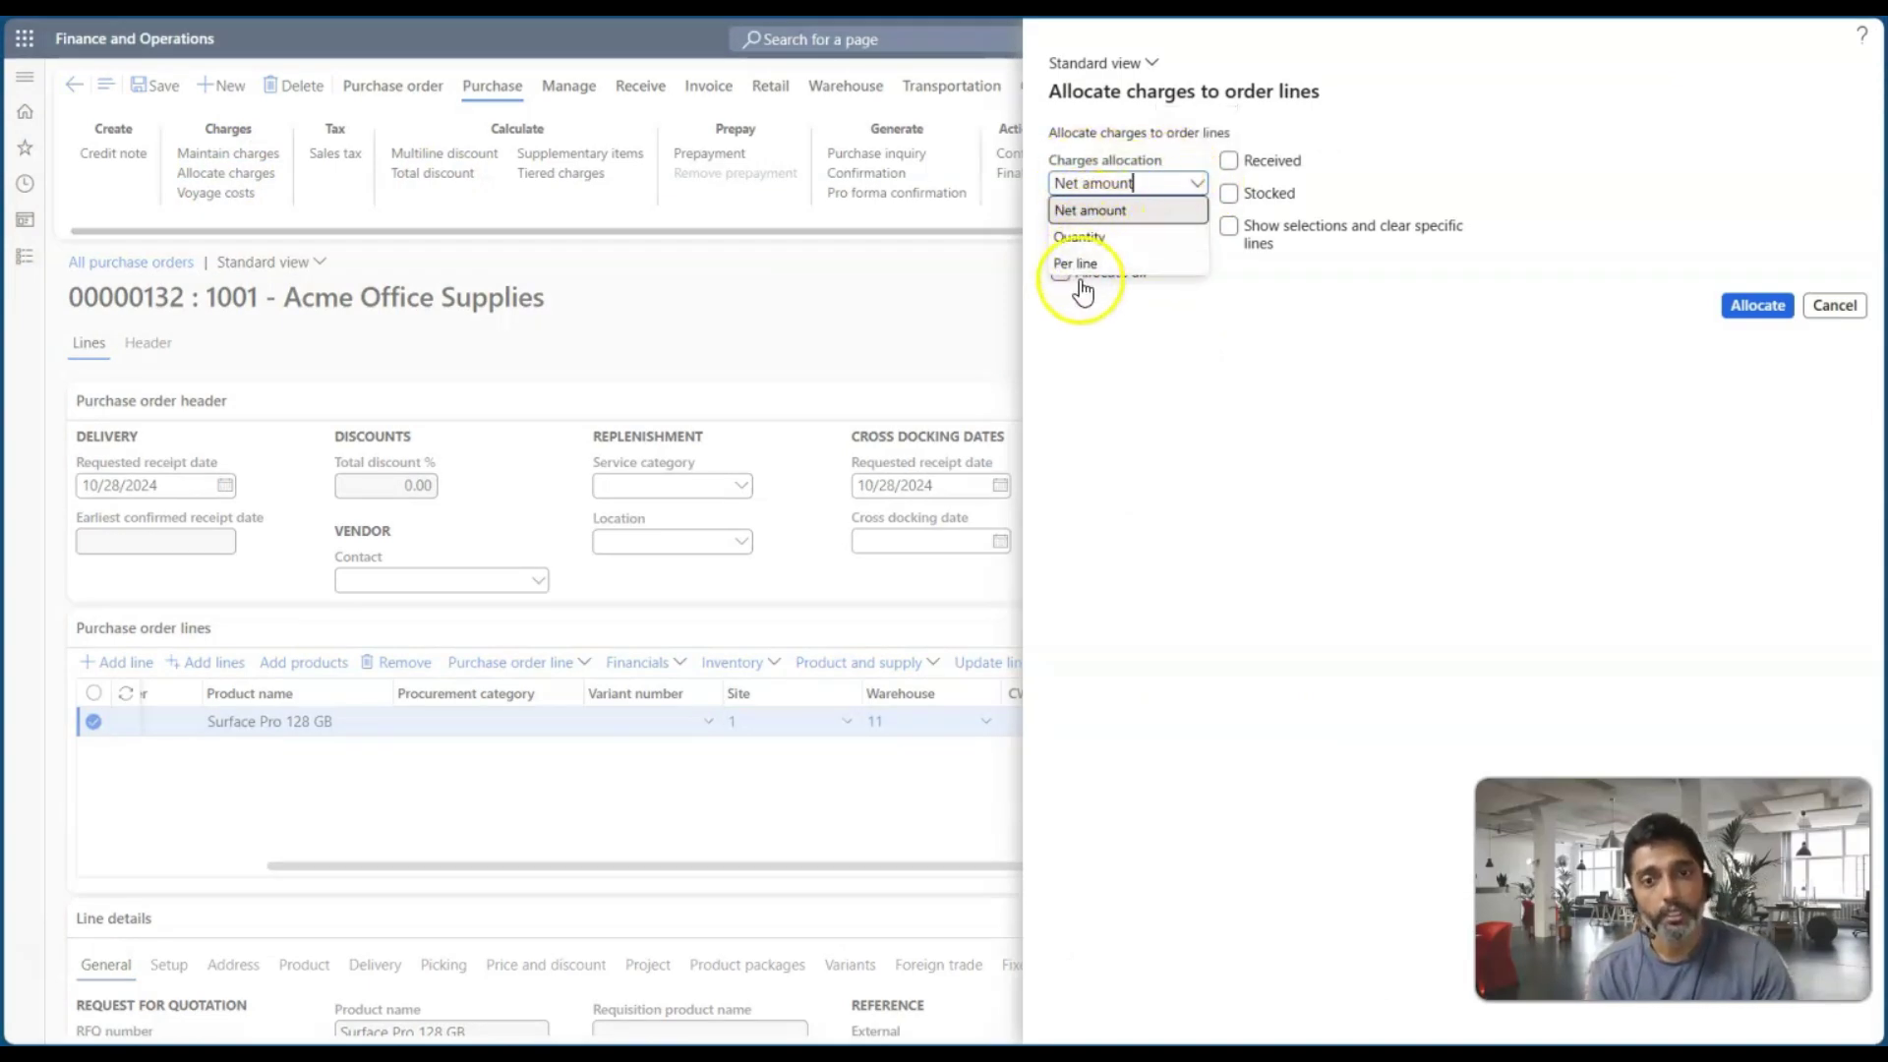
key("alt+Tab")
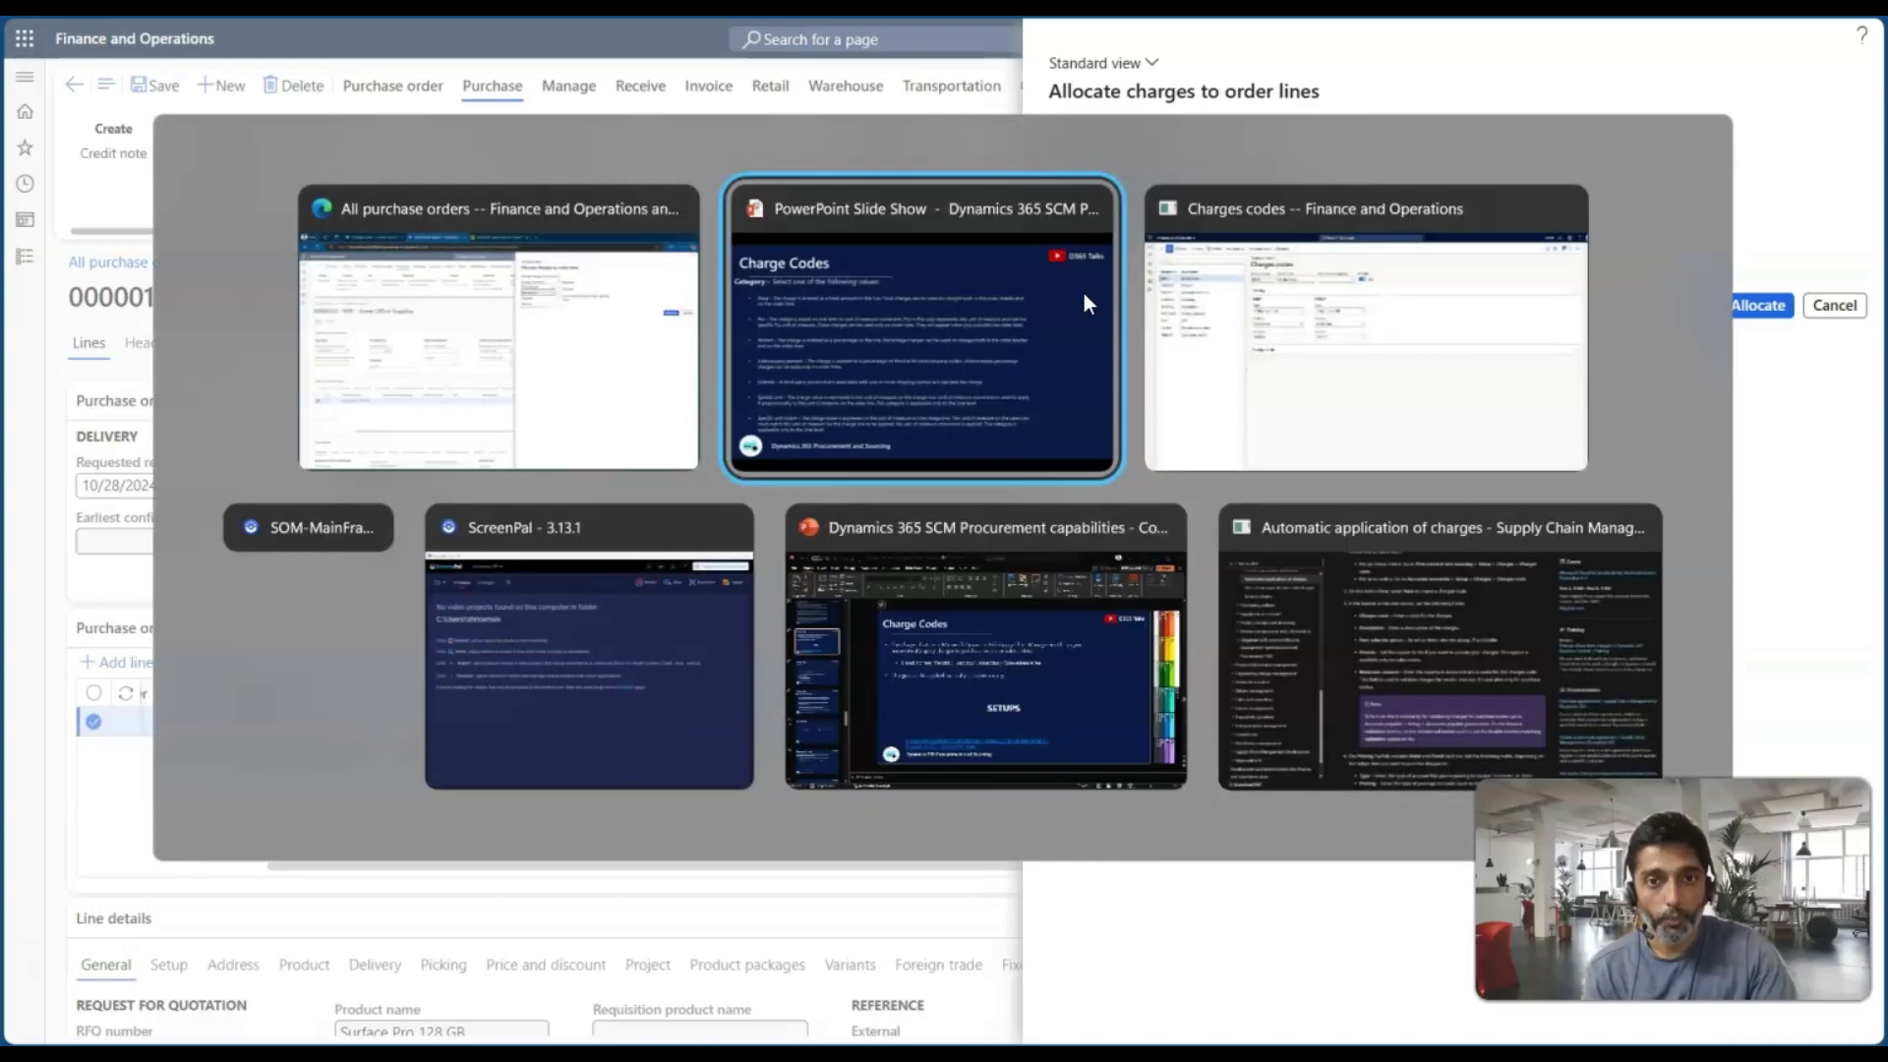
key("Right")
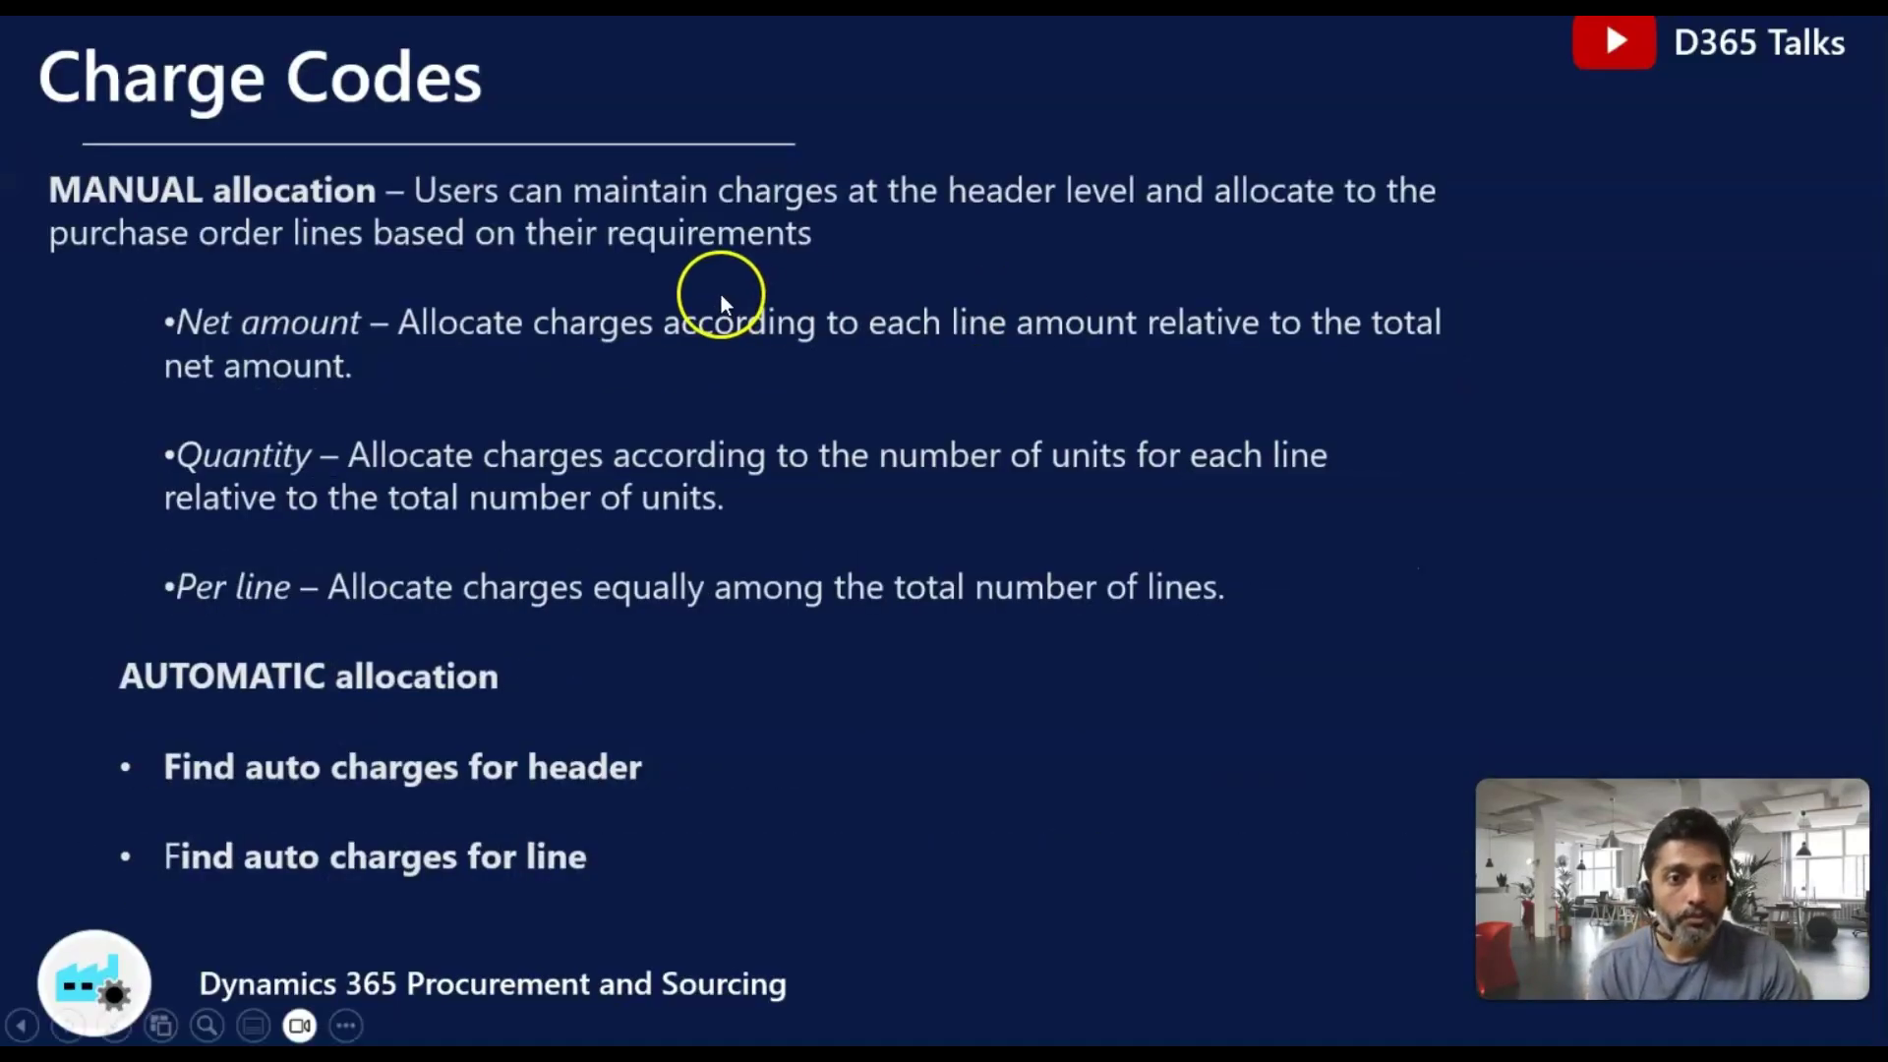
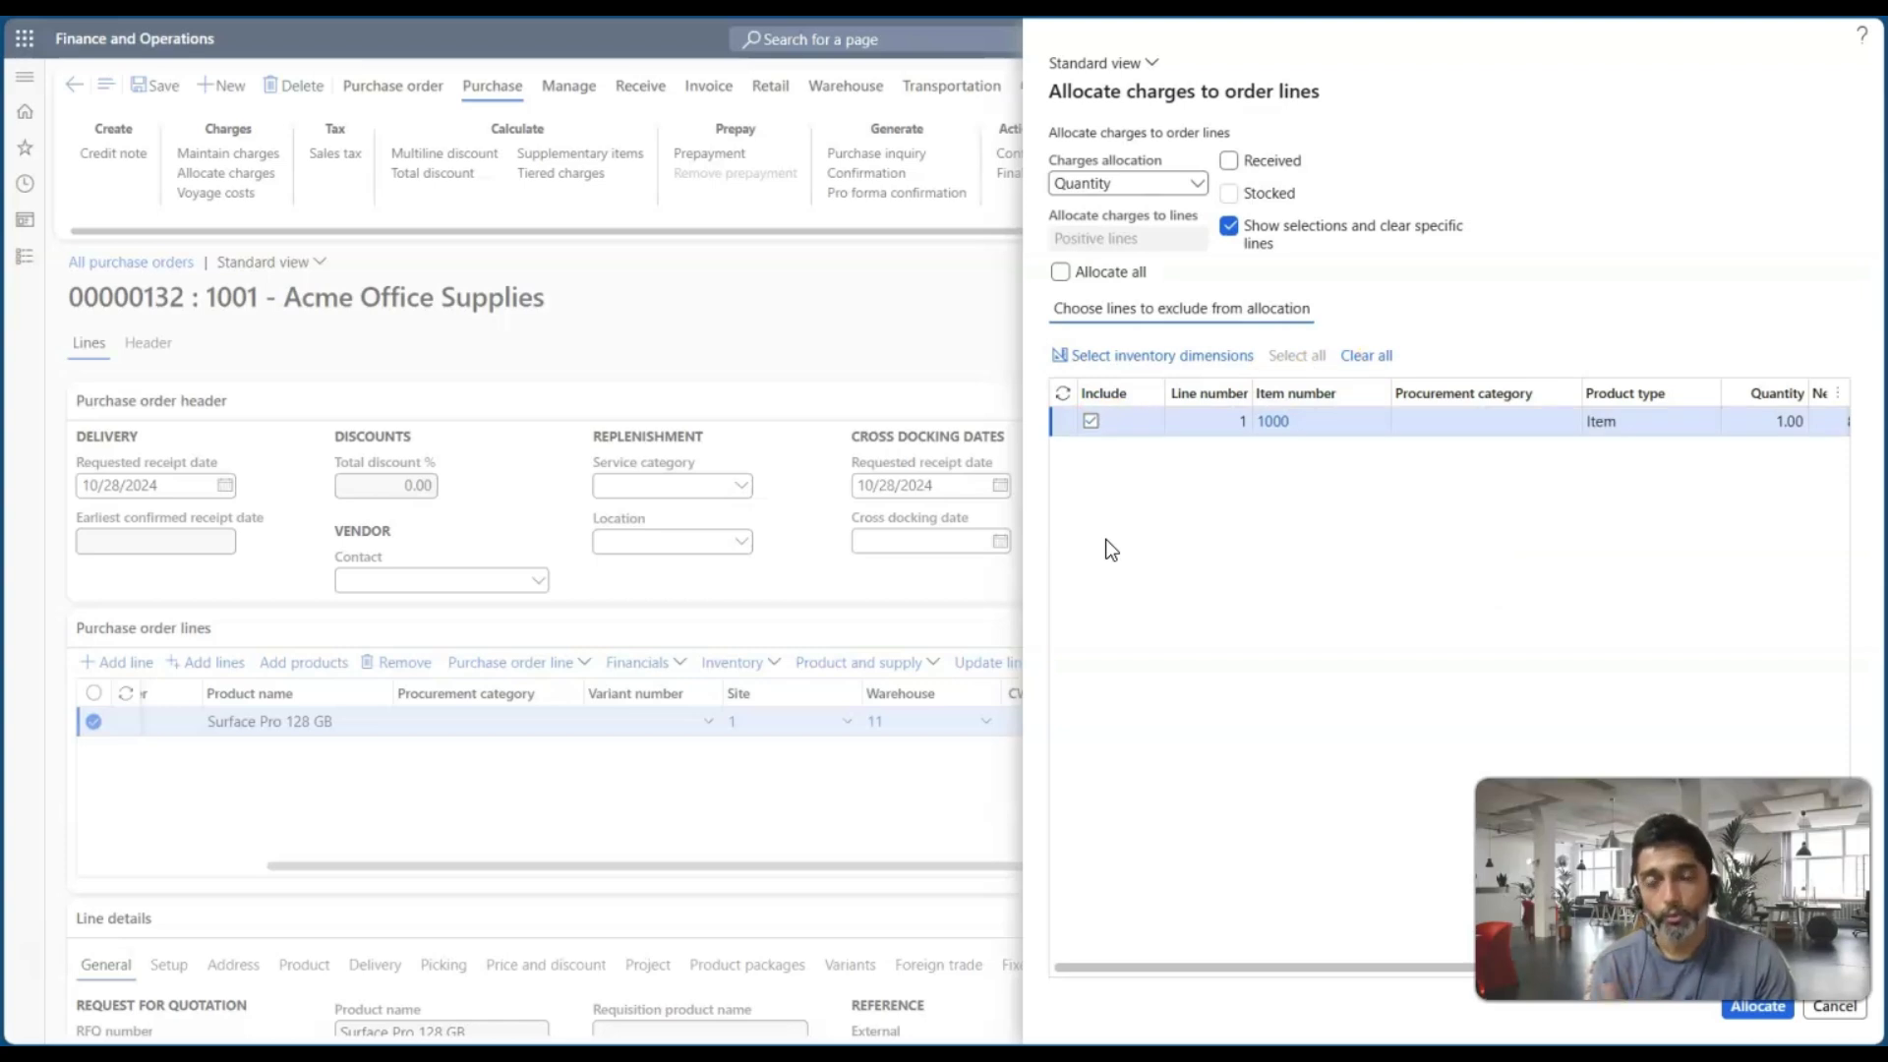
left_click(1238, 477)
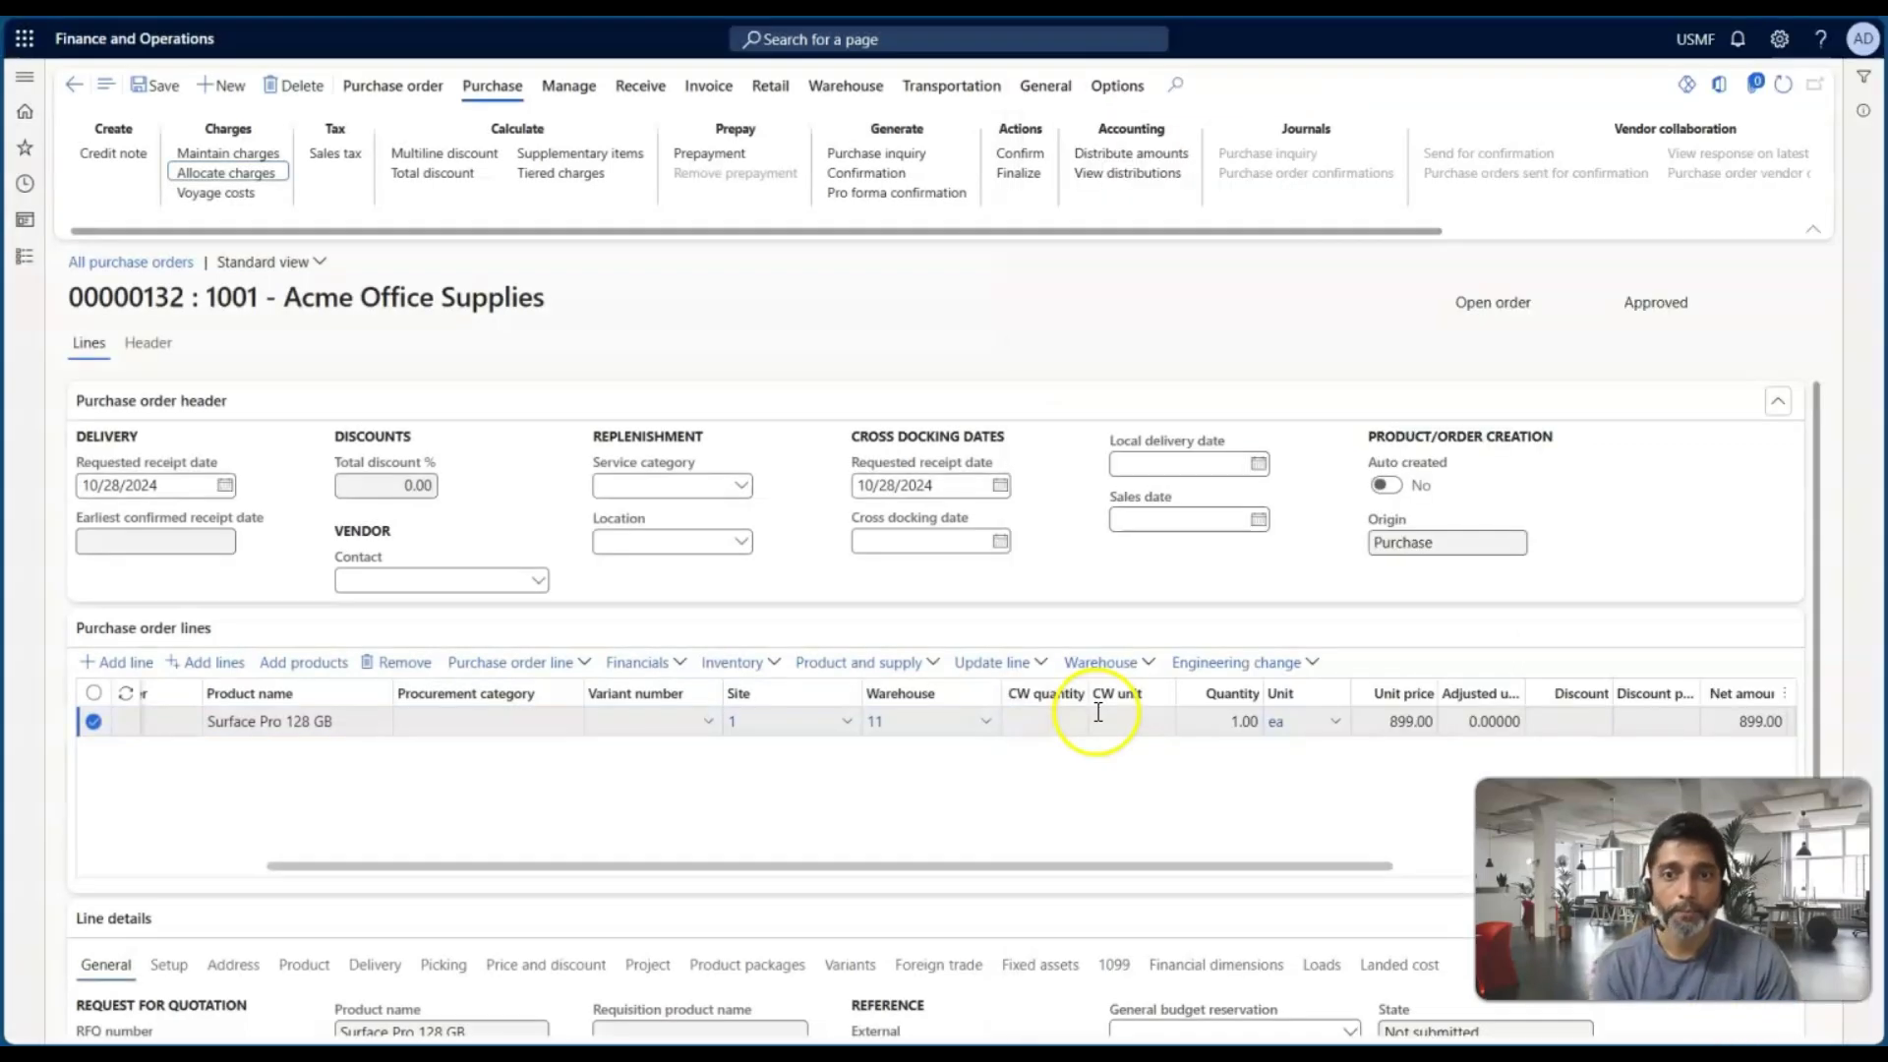
Step: Check the charges on the Surface Pro 128 GB order line and return to the purchase order
left_click(644, 664)
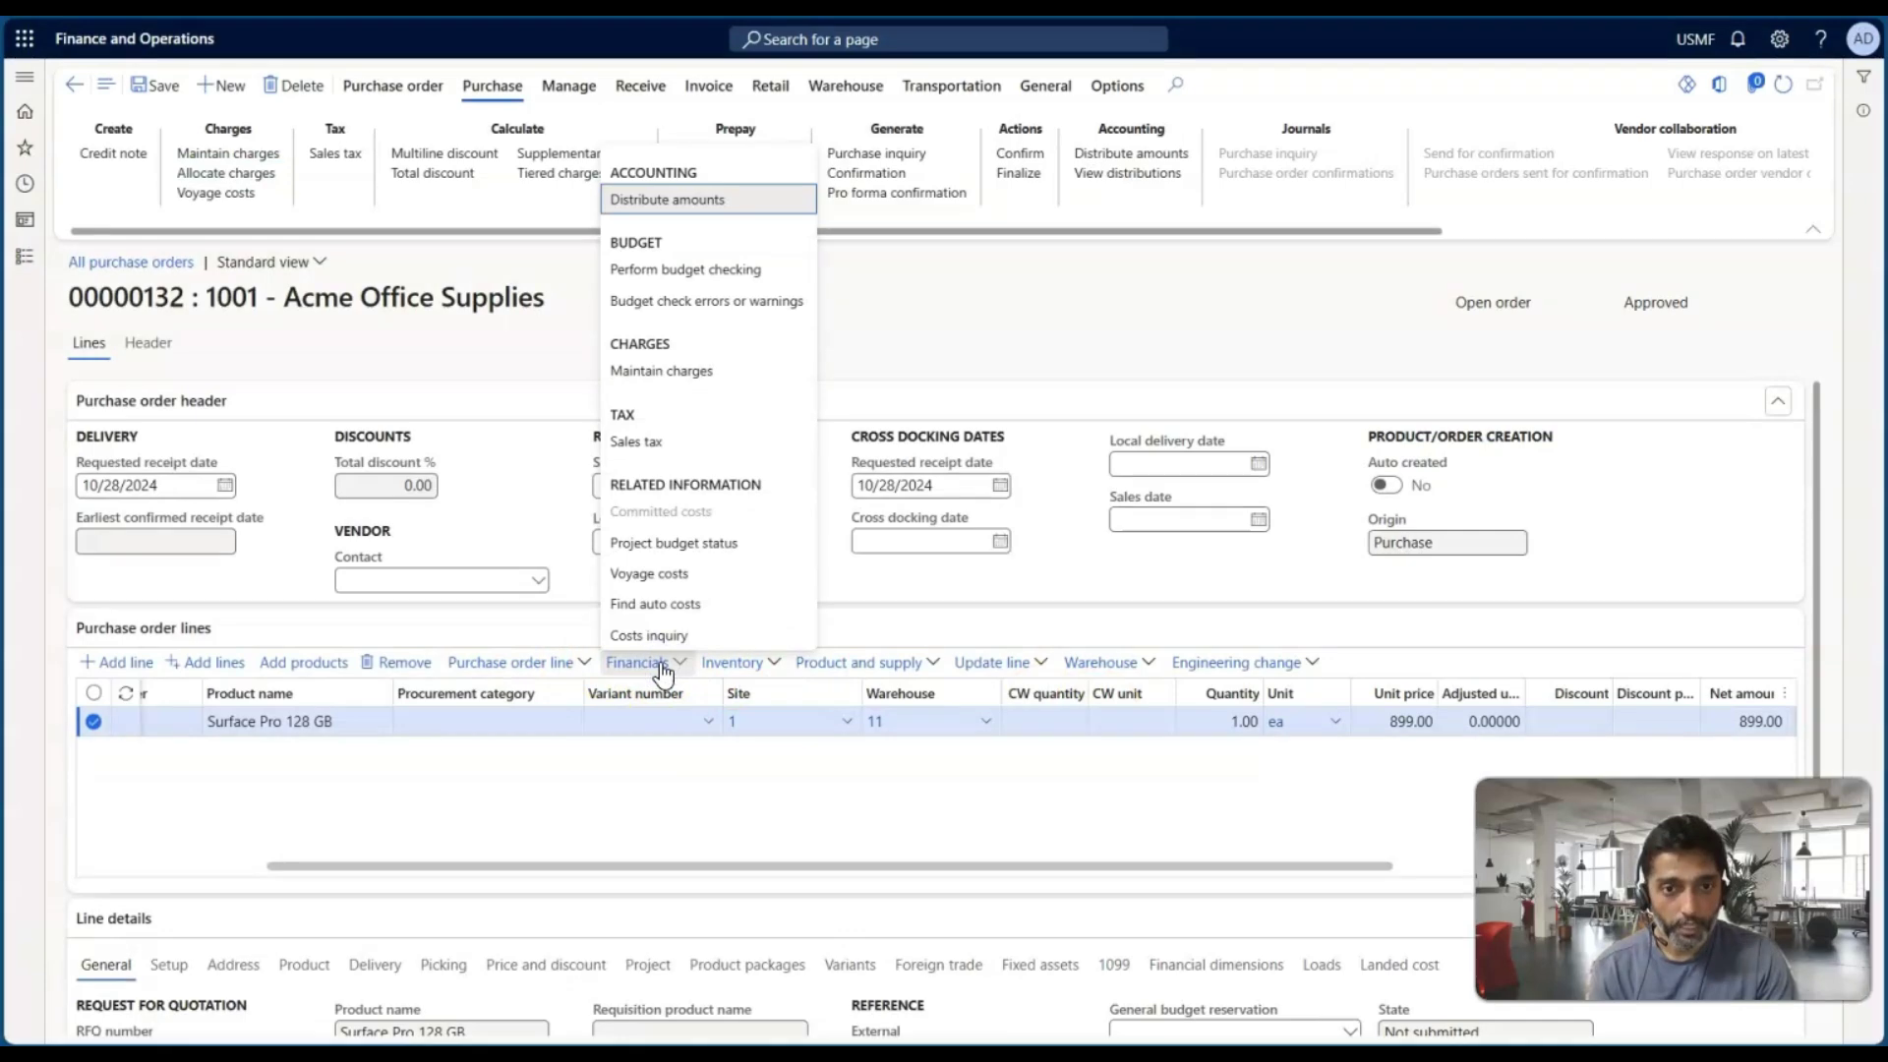
left_click(645, 370)
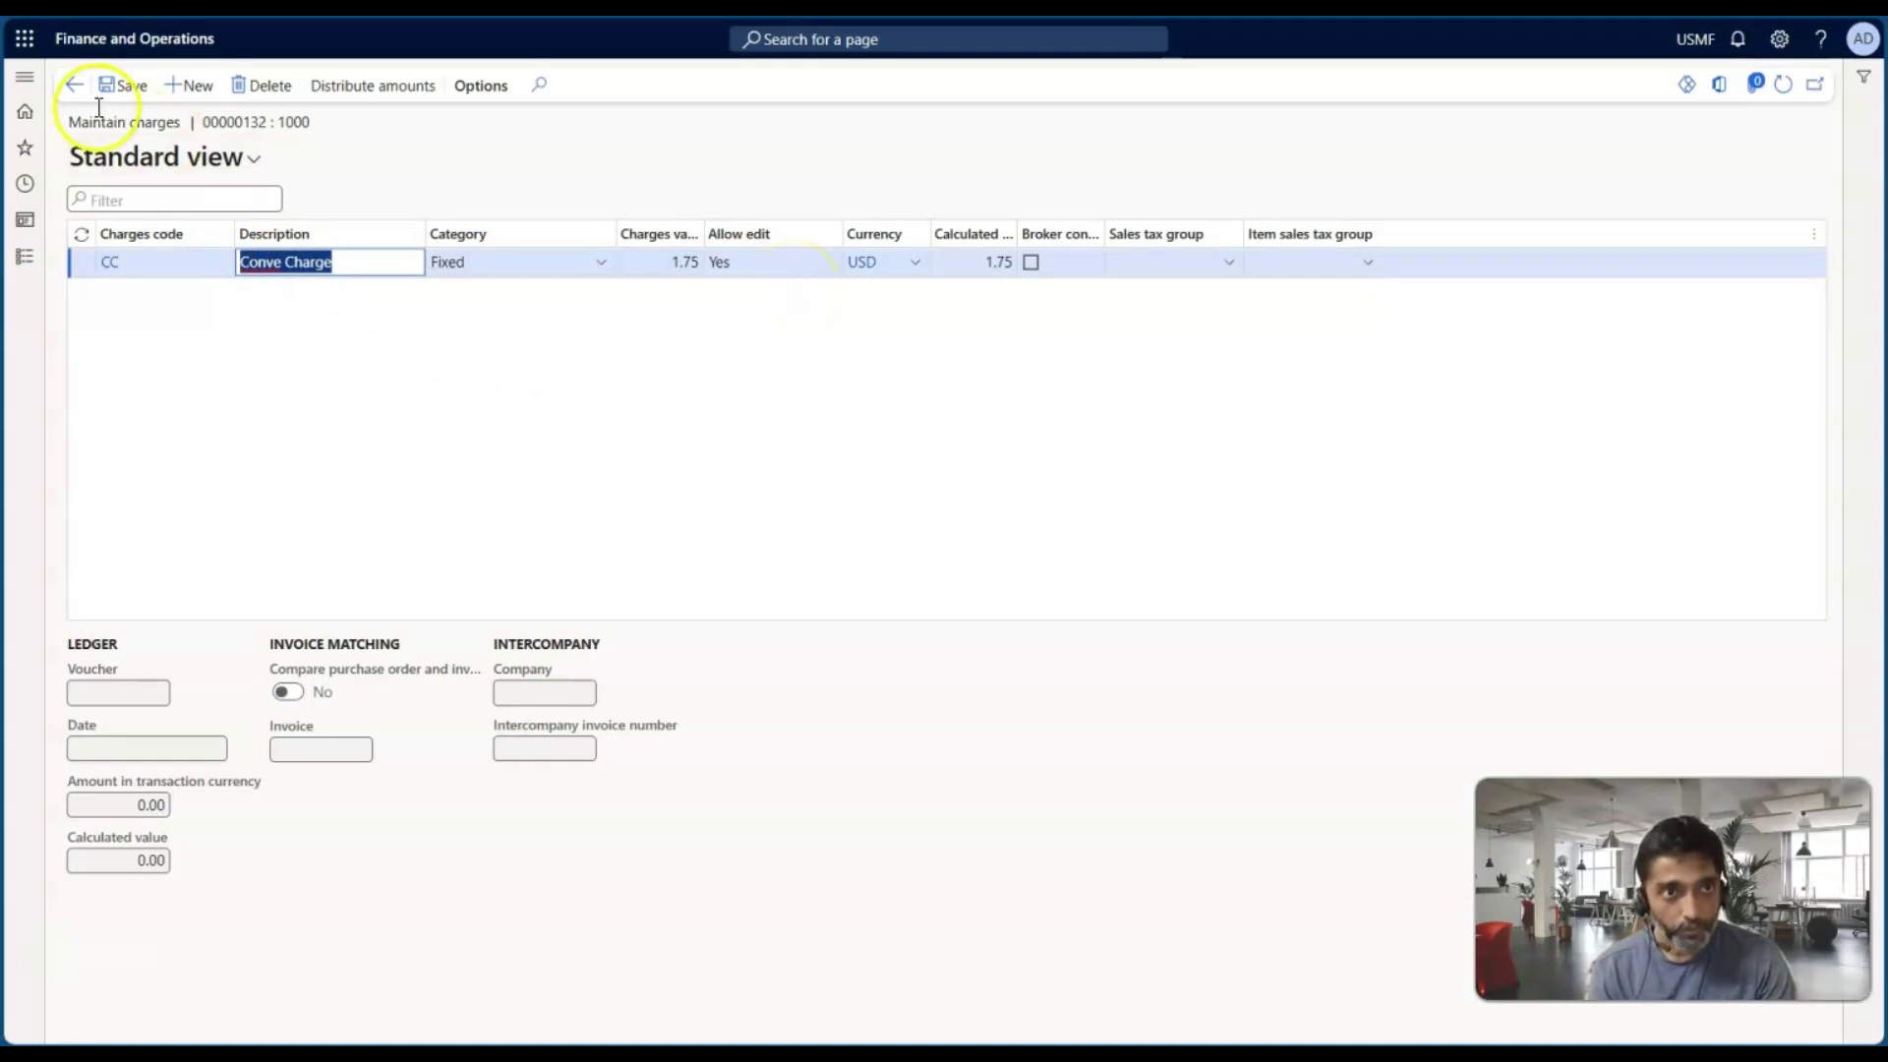
left_click(73, 84)
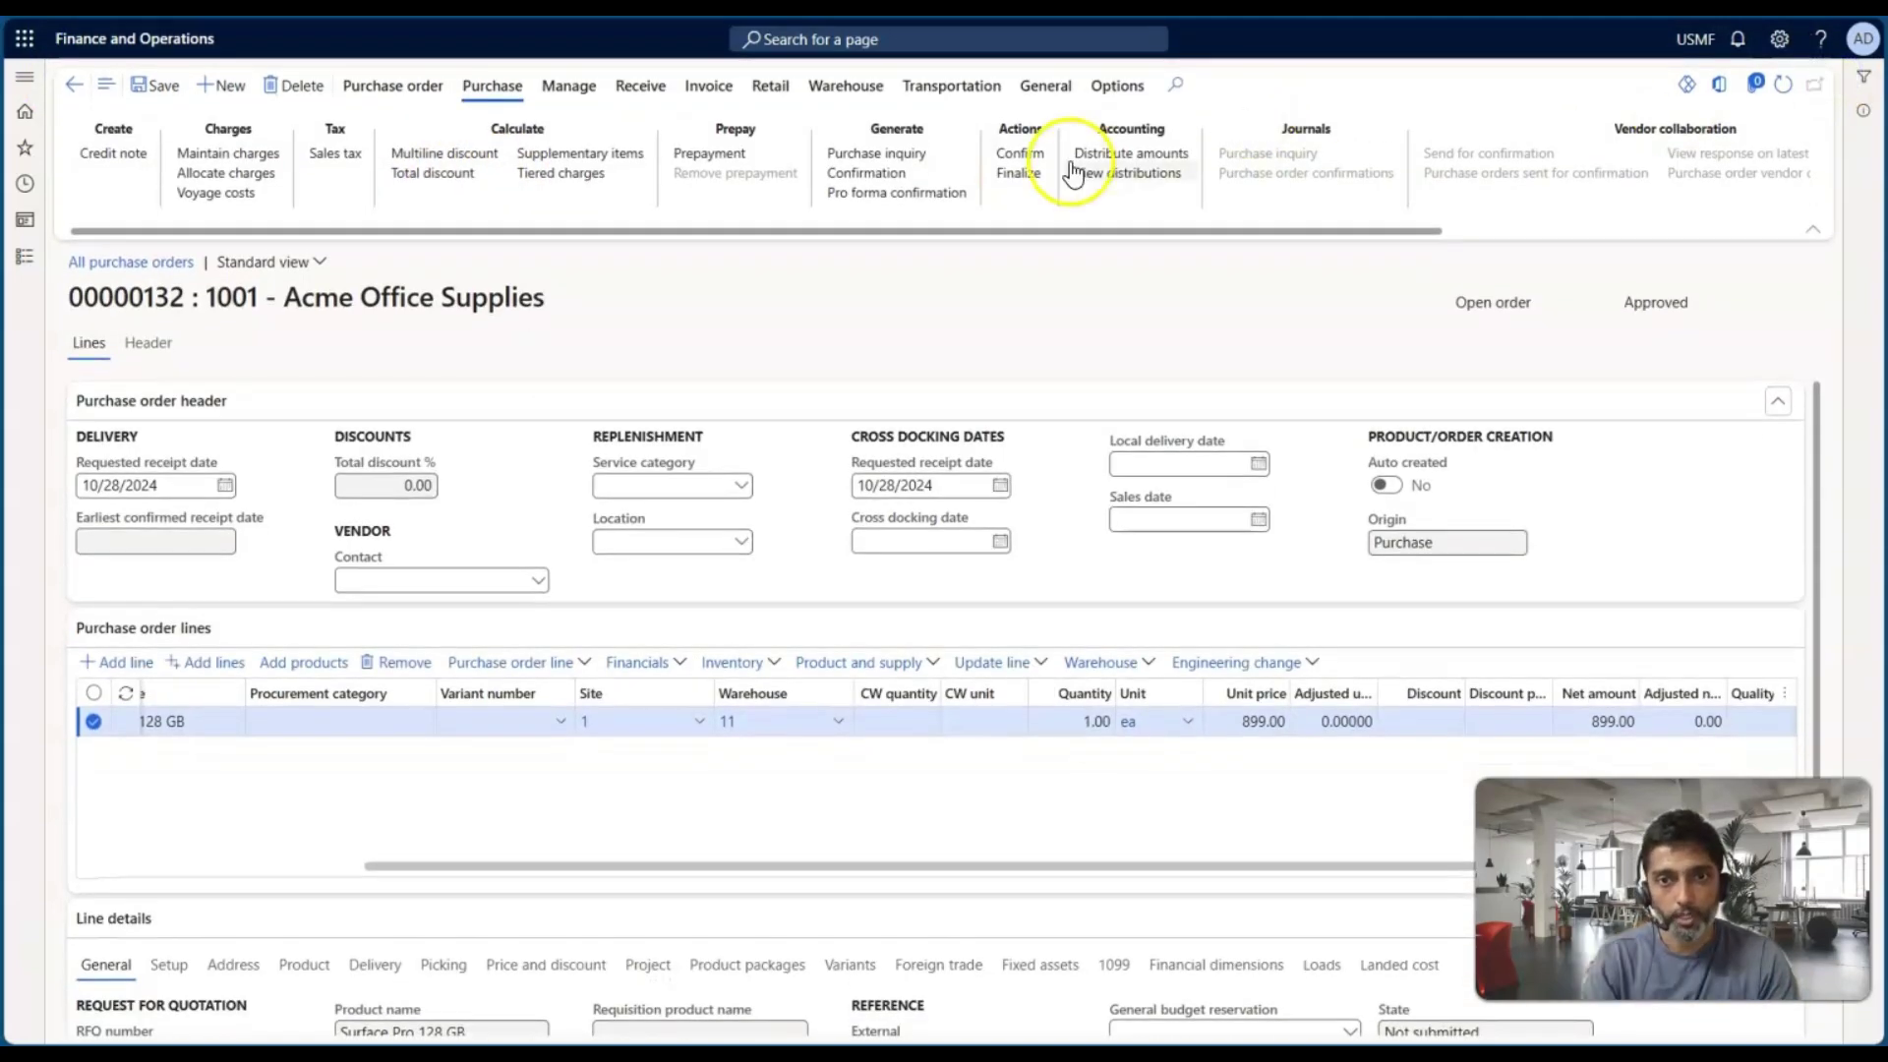
Step: Confirm the purchase order and post its product receipt as PR1234 for the ordered quantity, keeping the default receipt date
left_click(1029, 152)
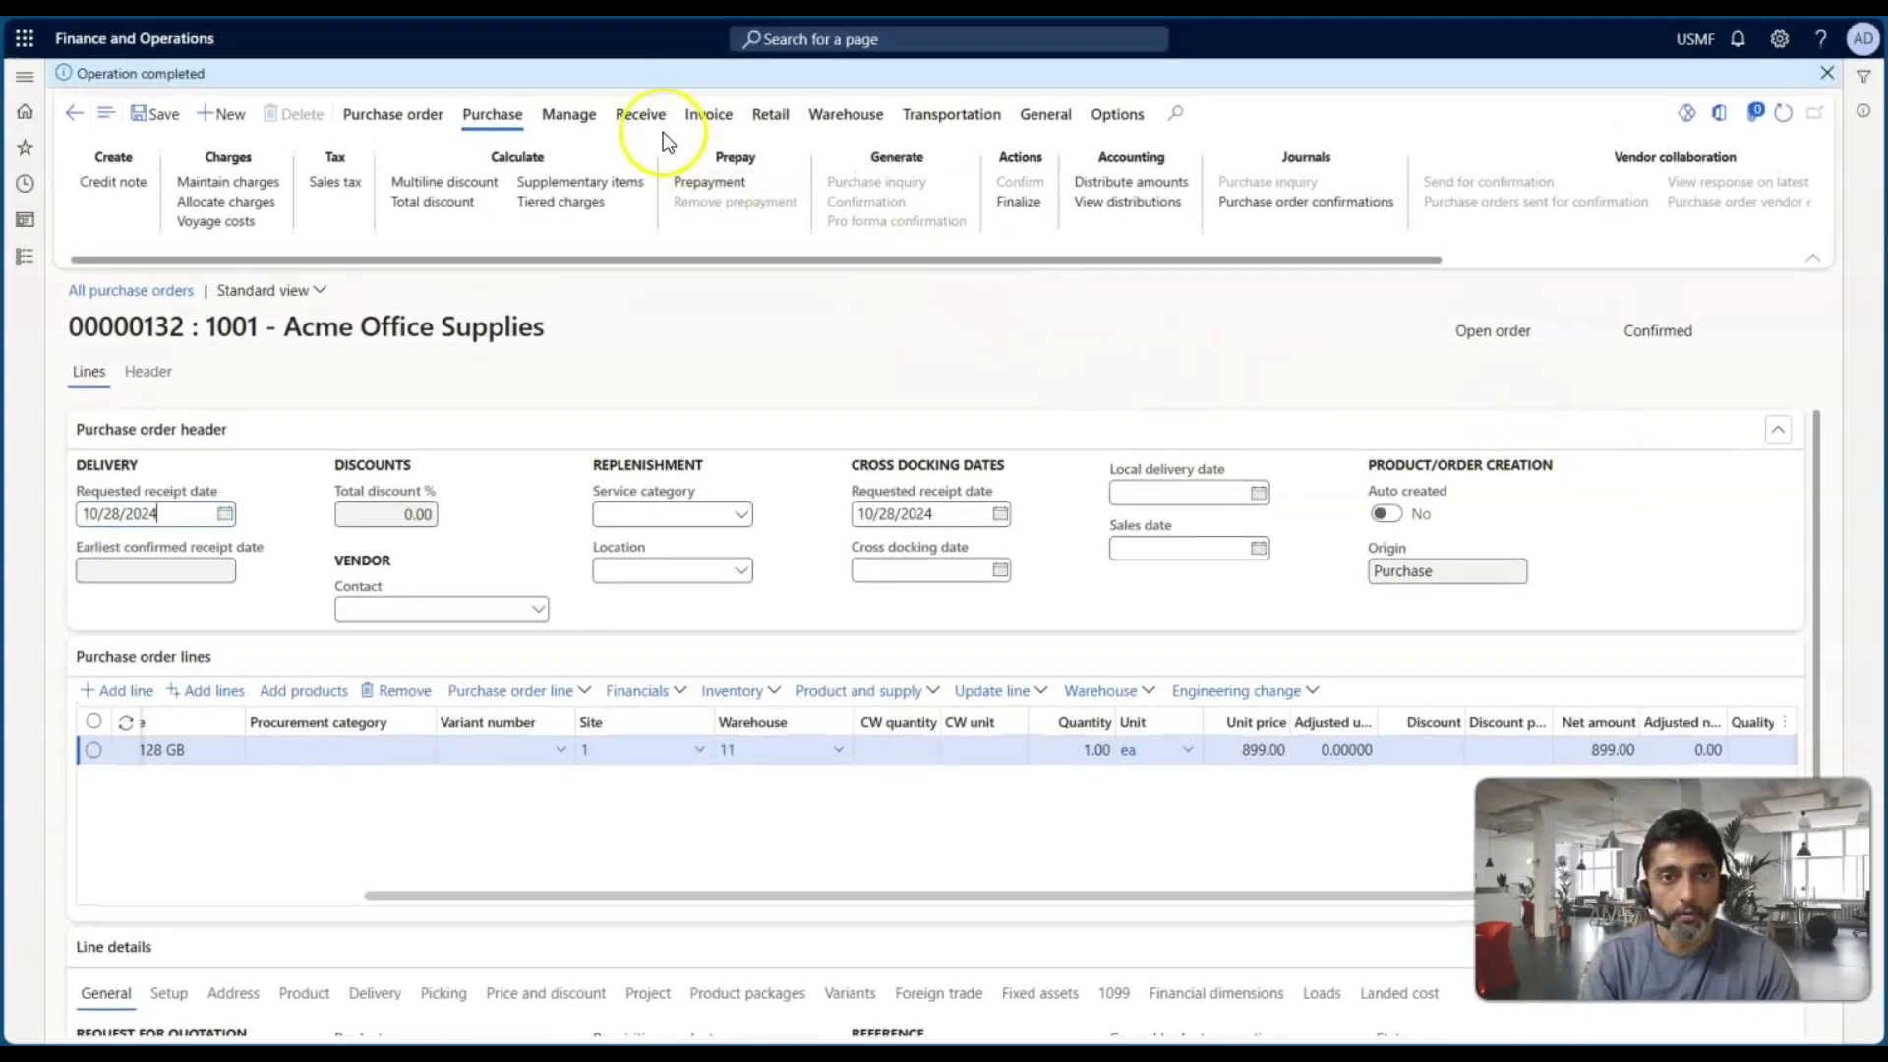
left_click(640, 114)
left_click(147, 205)
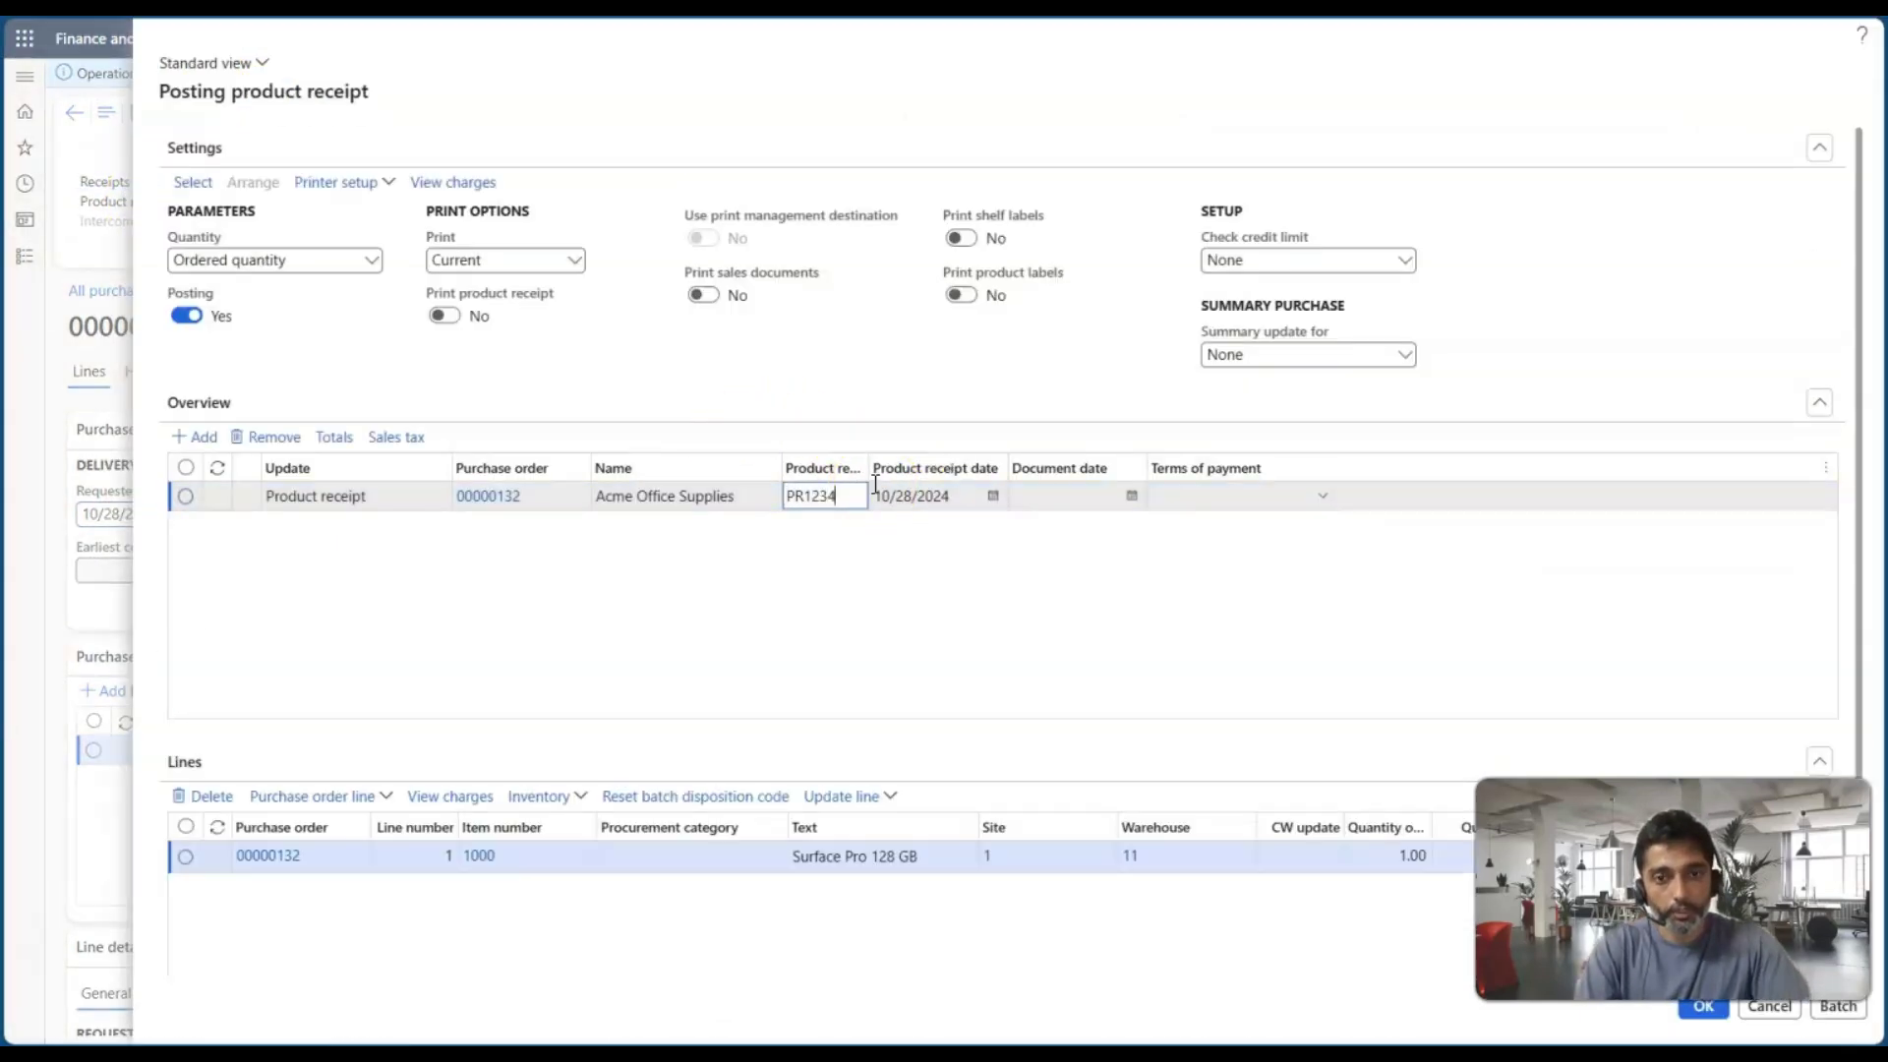
left_click(909, 496)
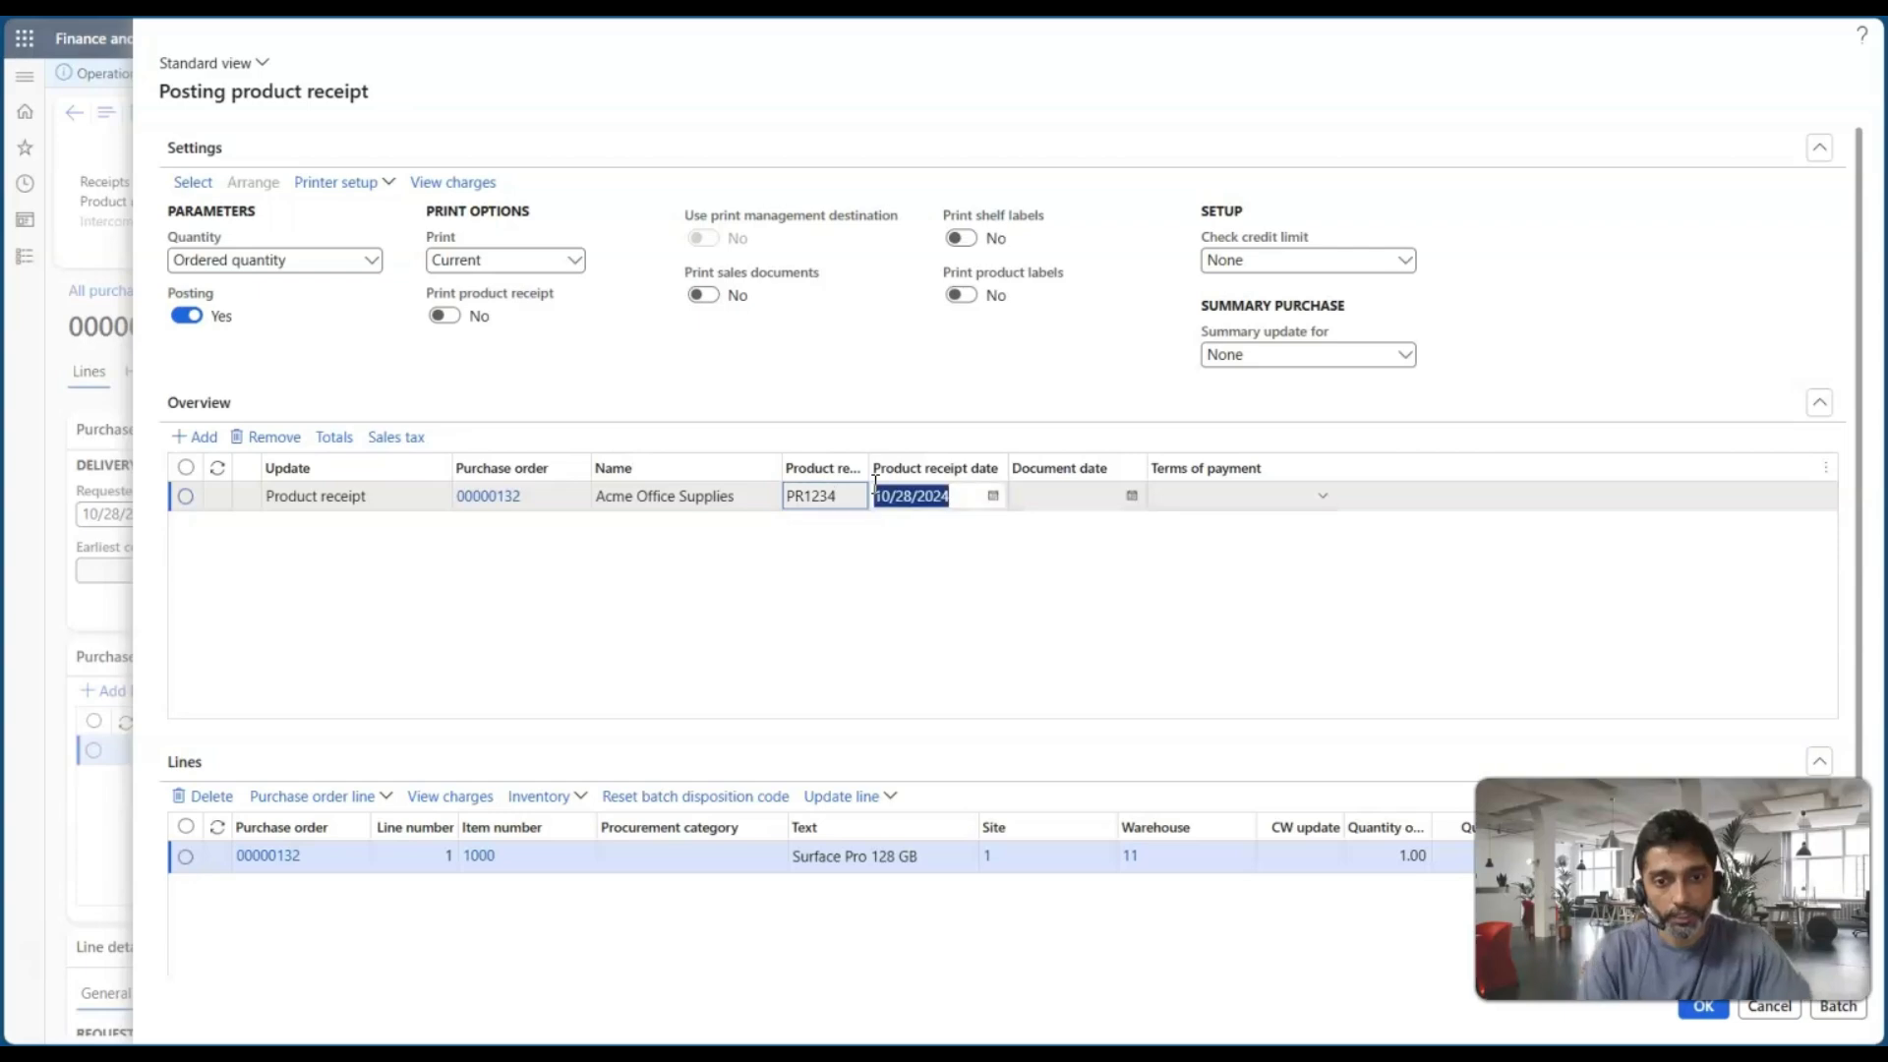
left_click(1686, 1020)
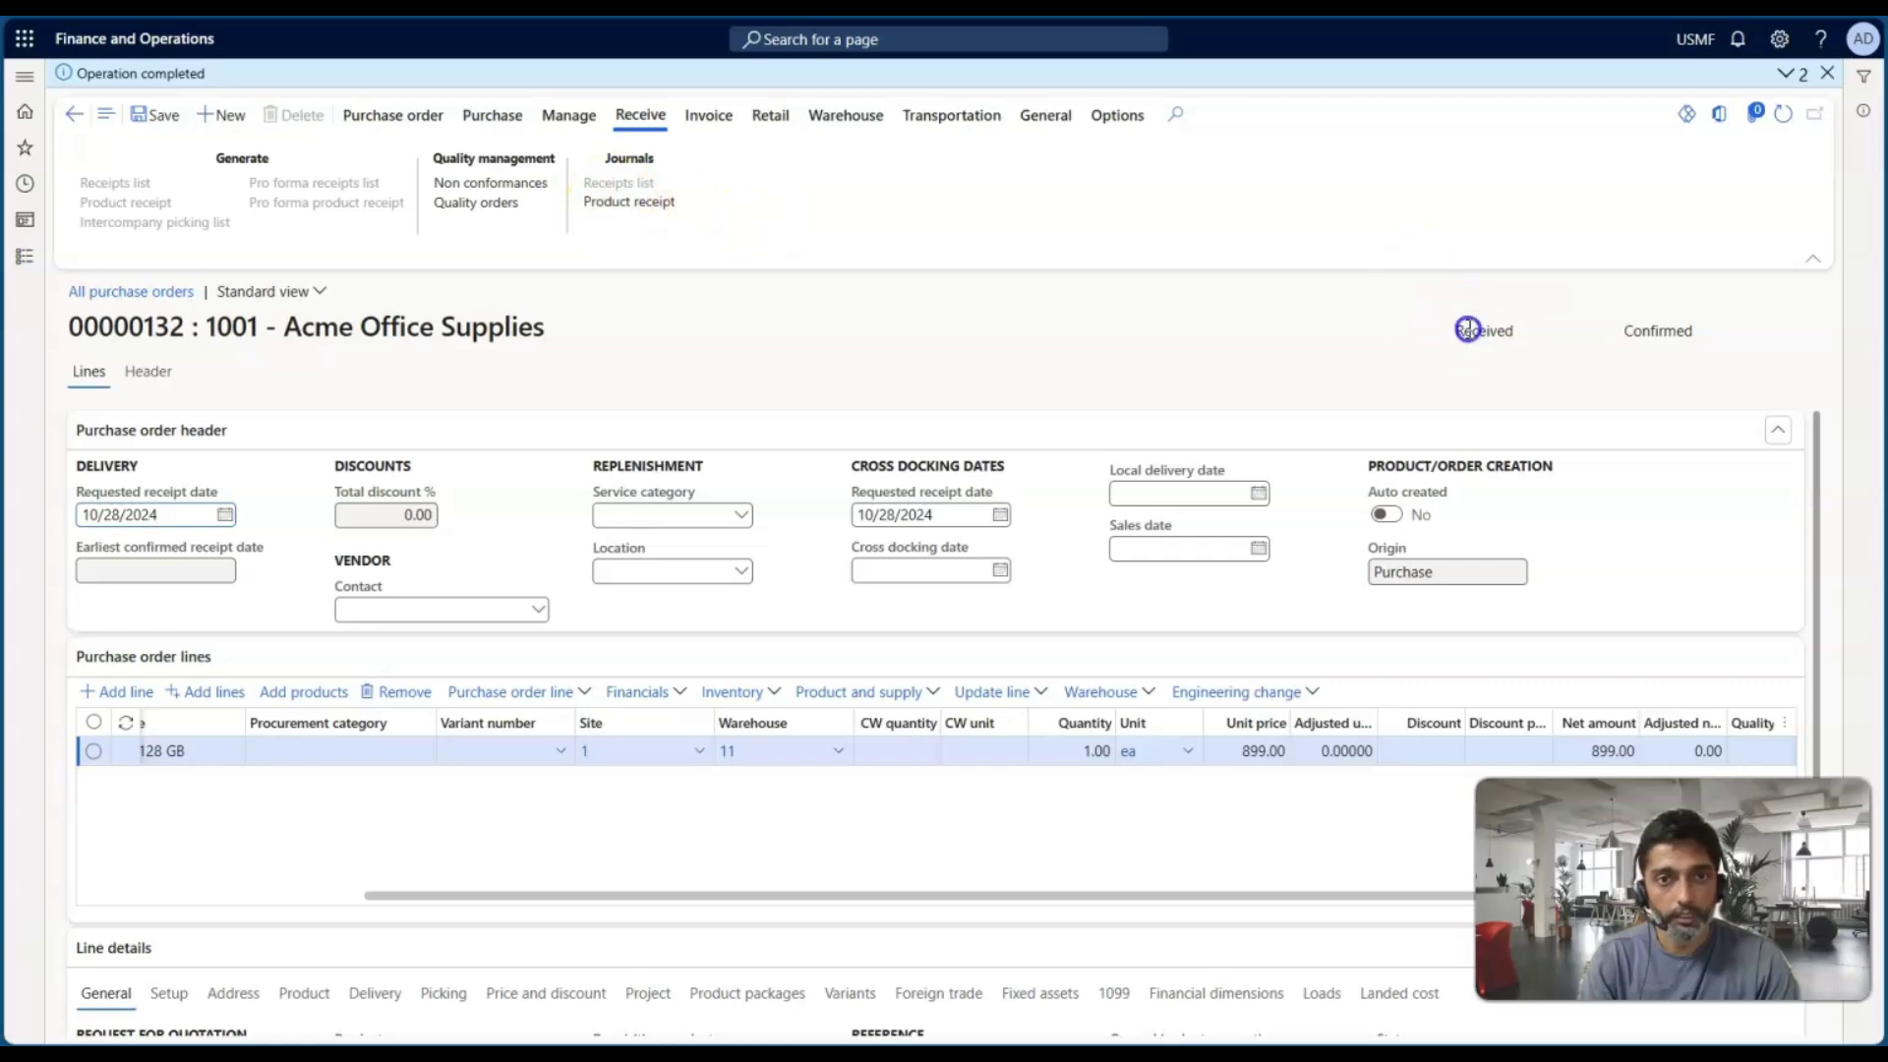
Step: Generate a vendor invoice from the purchase order and check the debit and credit posting setup of charges code CC
left_click(709, 116)
left_click(138, 185)
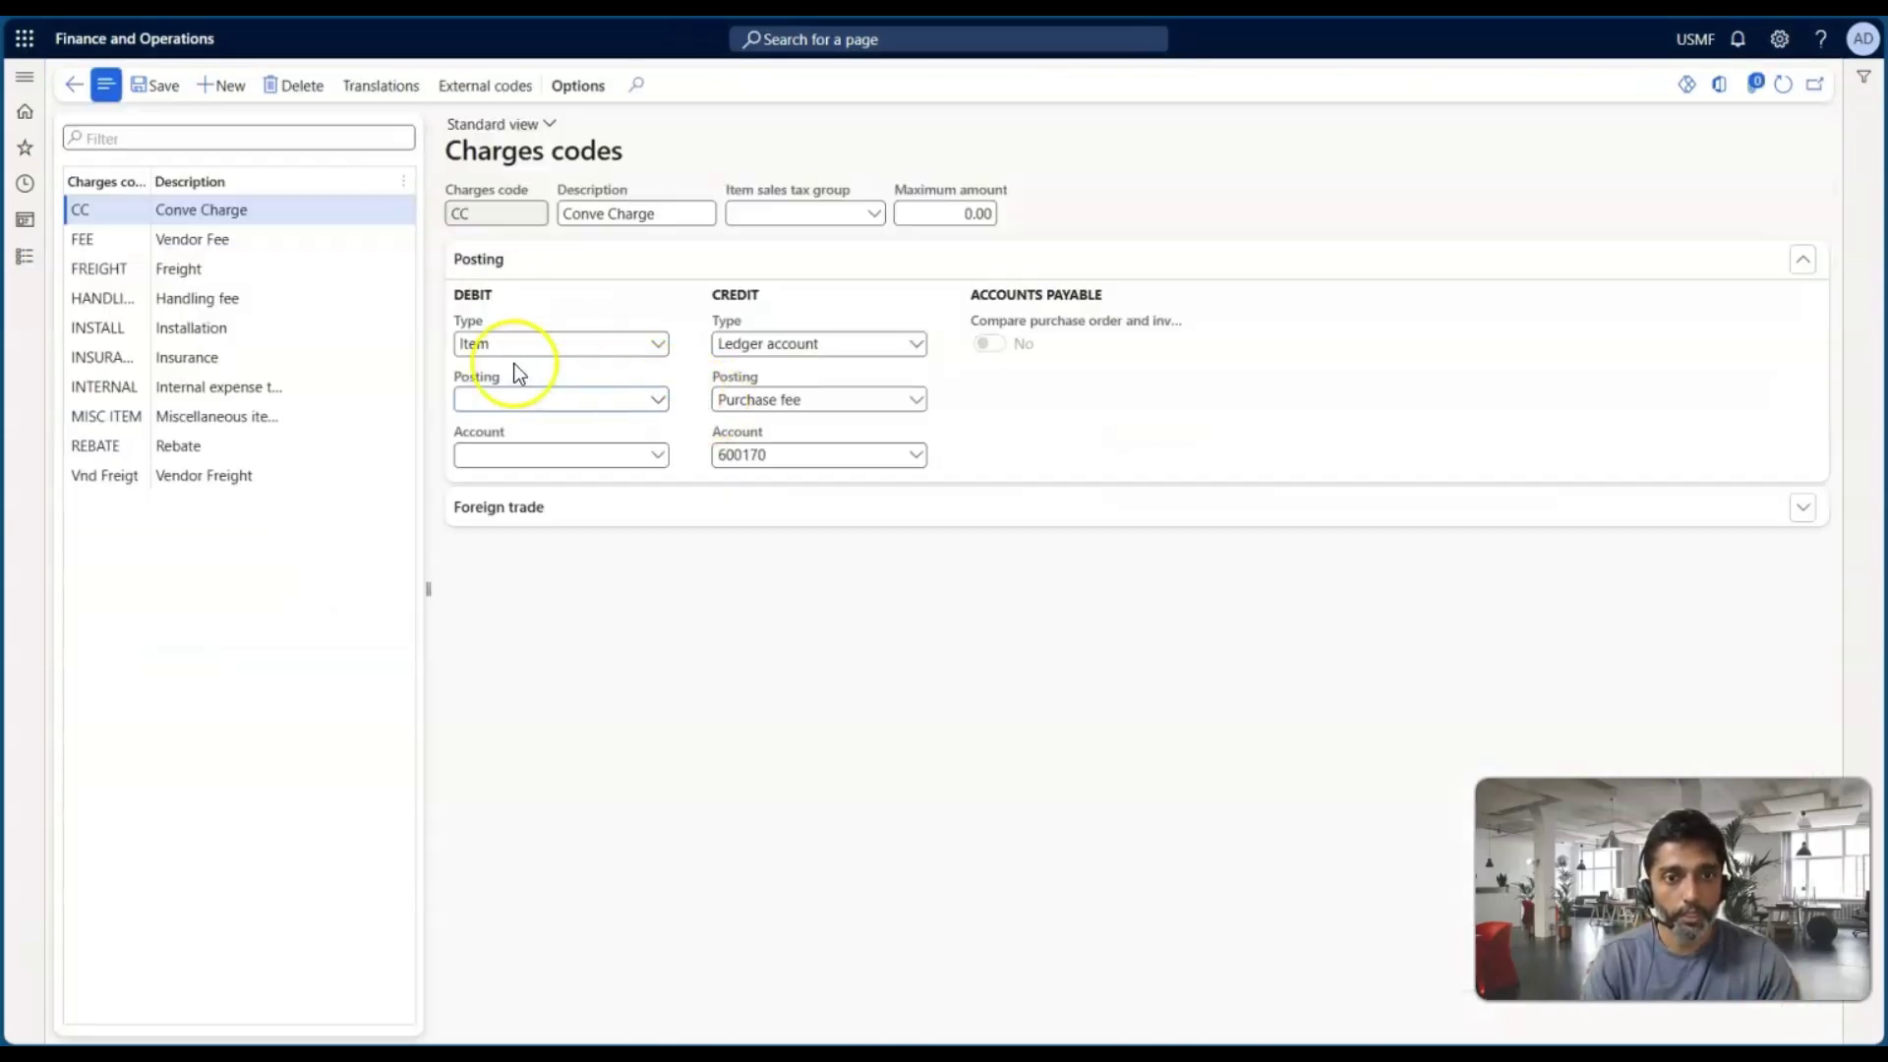
left_click(187, 209)
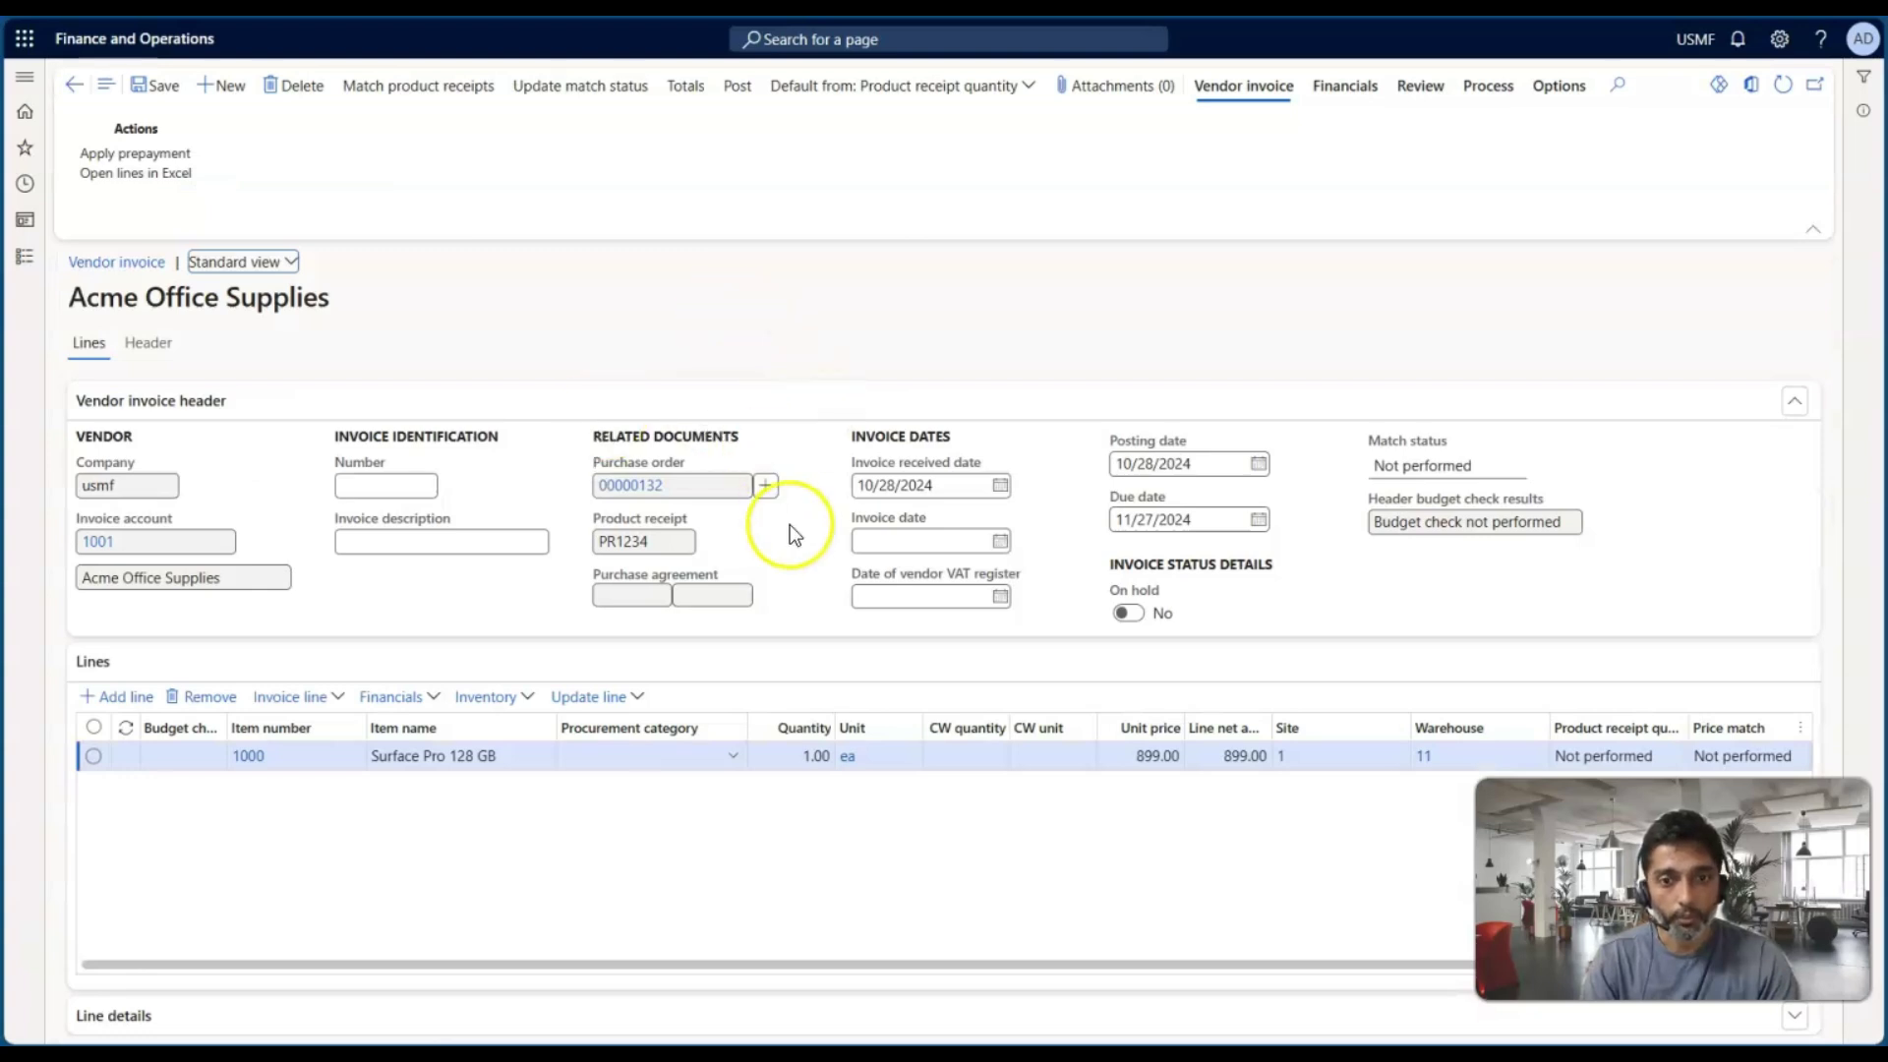
Step: Enter invoice number In1234 and invoice date 10/28/2024 on the vendor invoice, update its match status and post it
left_click(392, 487)
type("In1234")
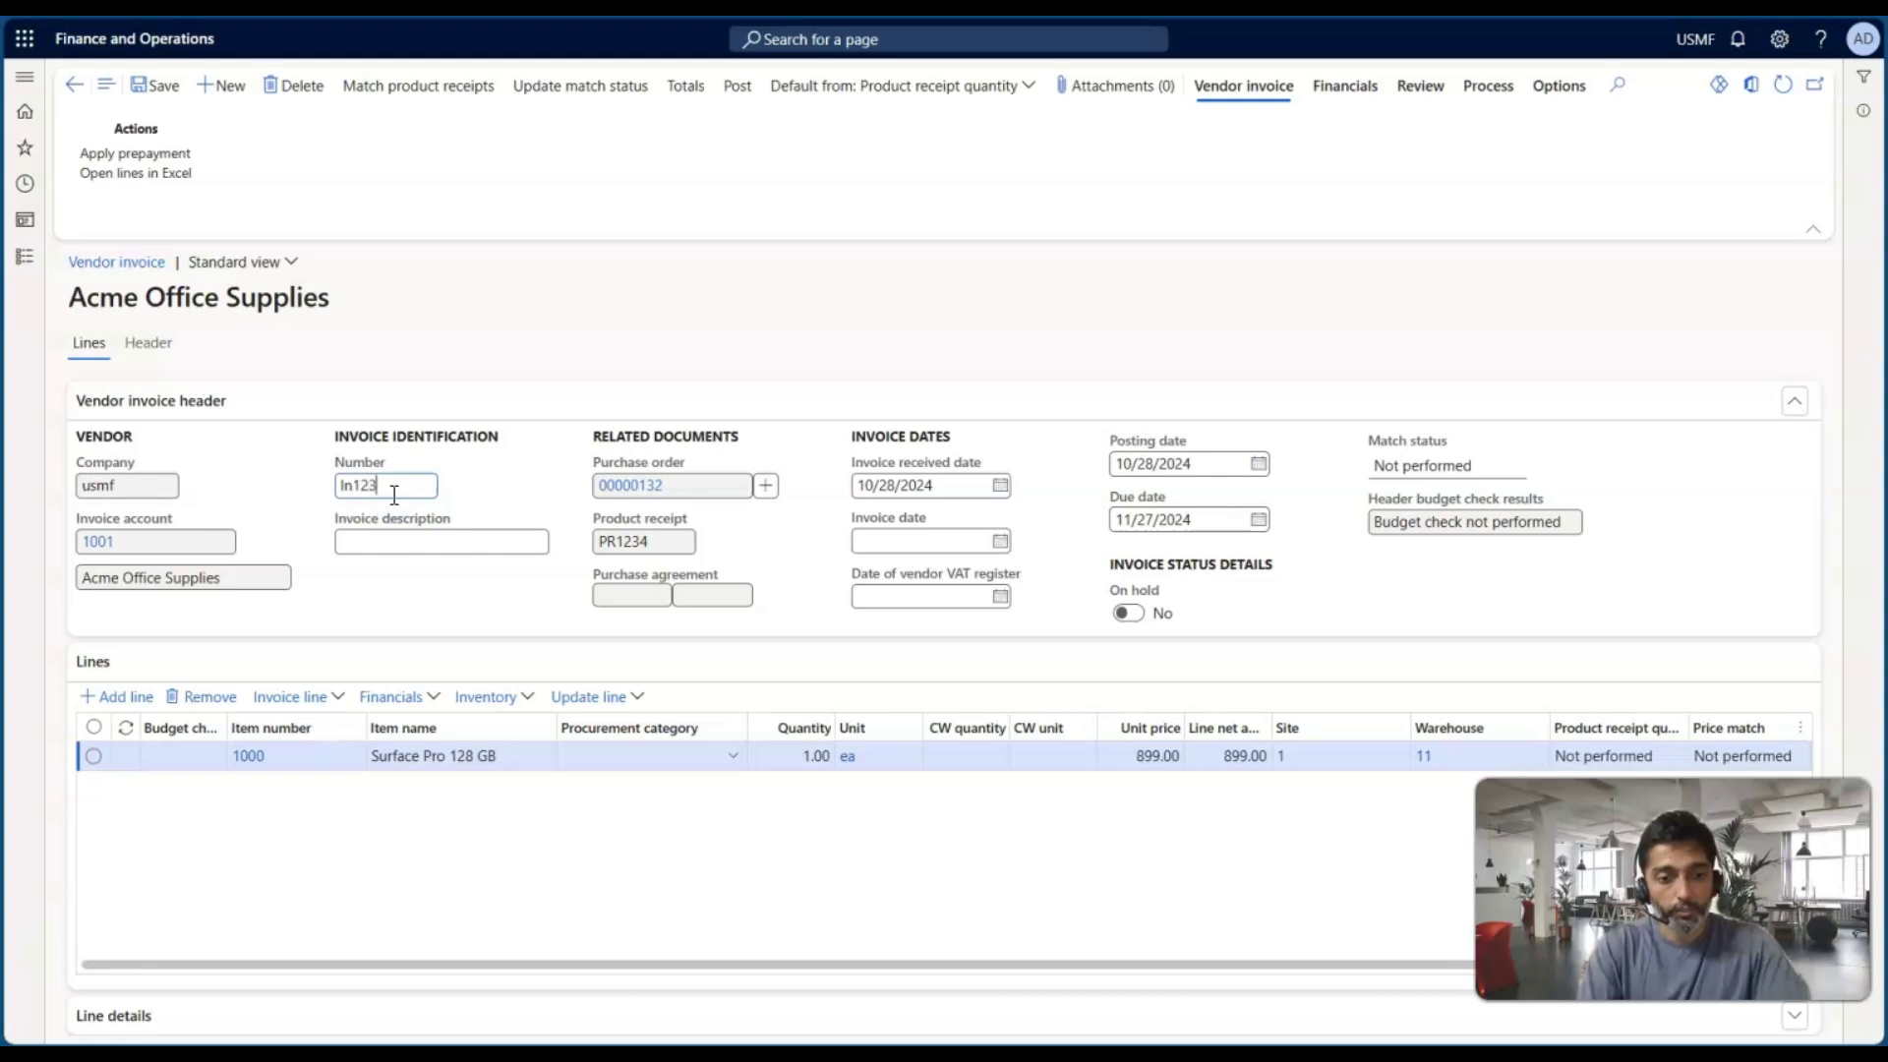
left_click(1001, 541)
left_click(912, 769)
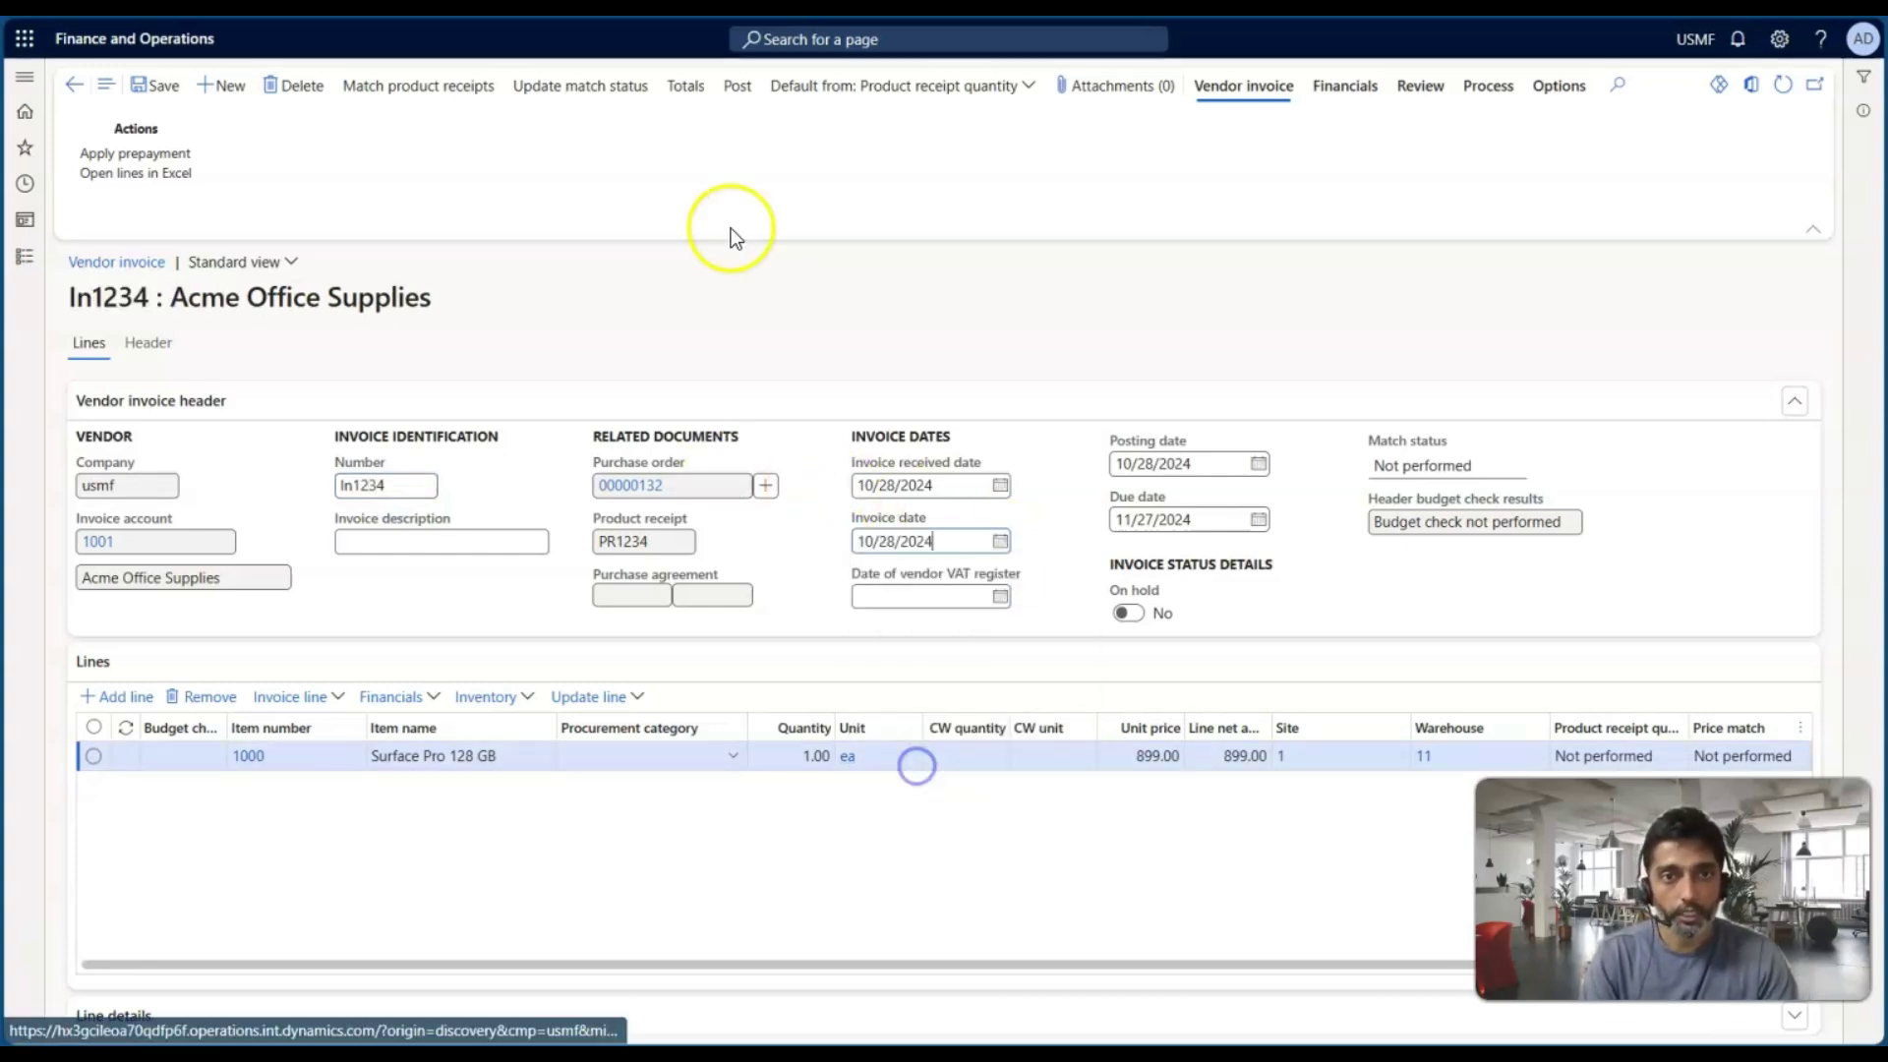
left_click(571, 95)
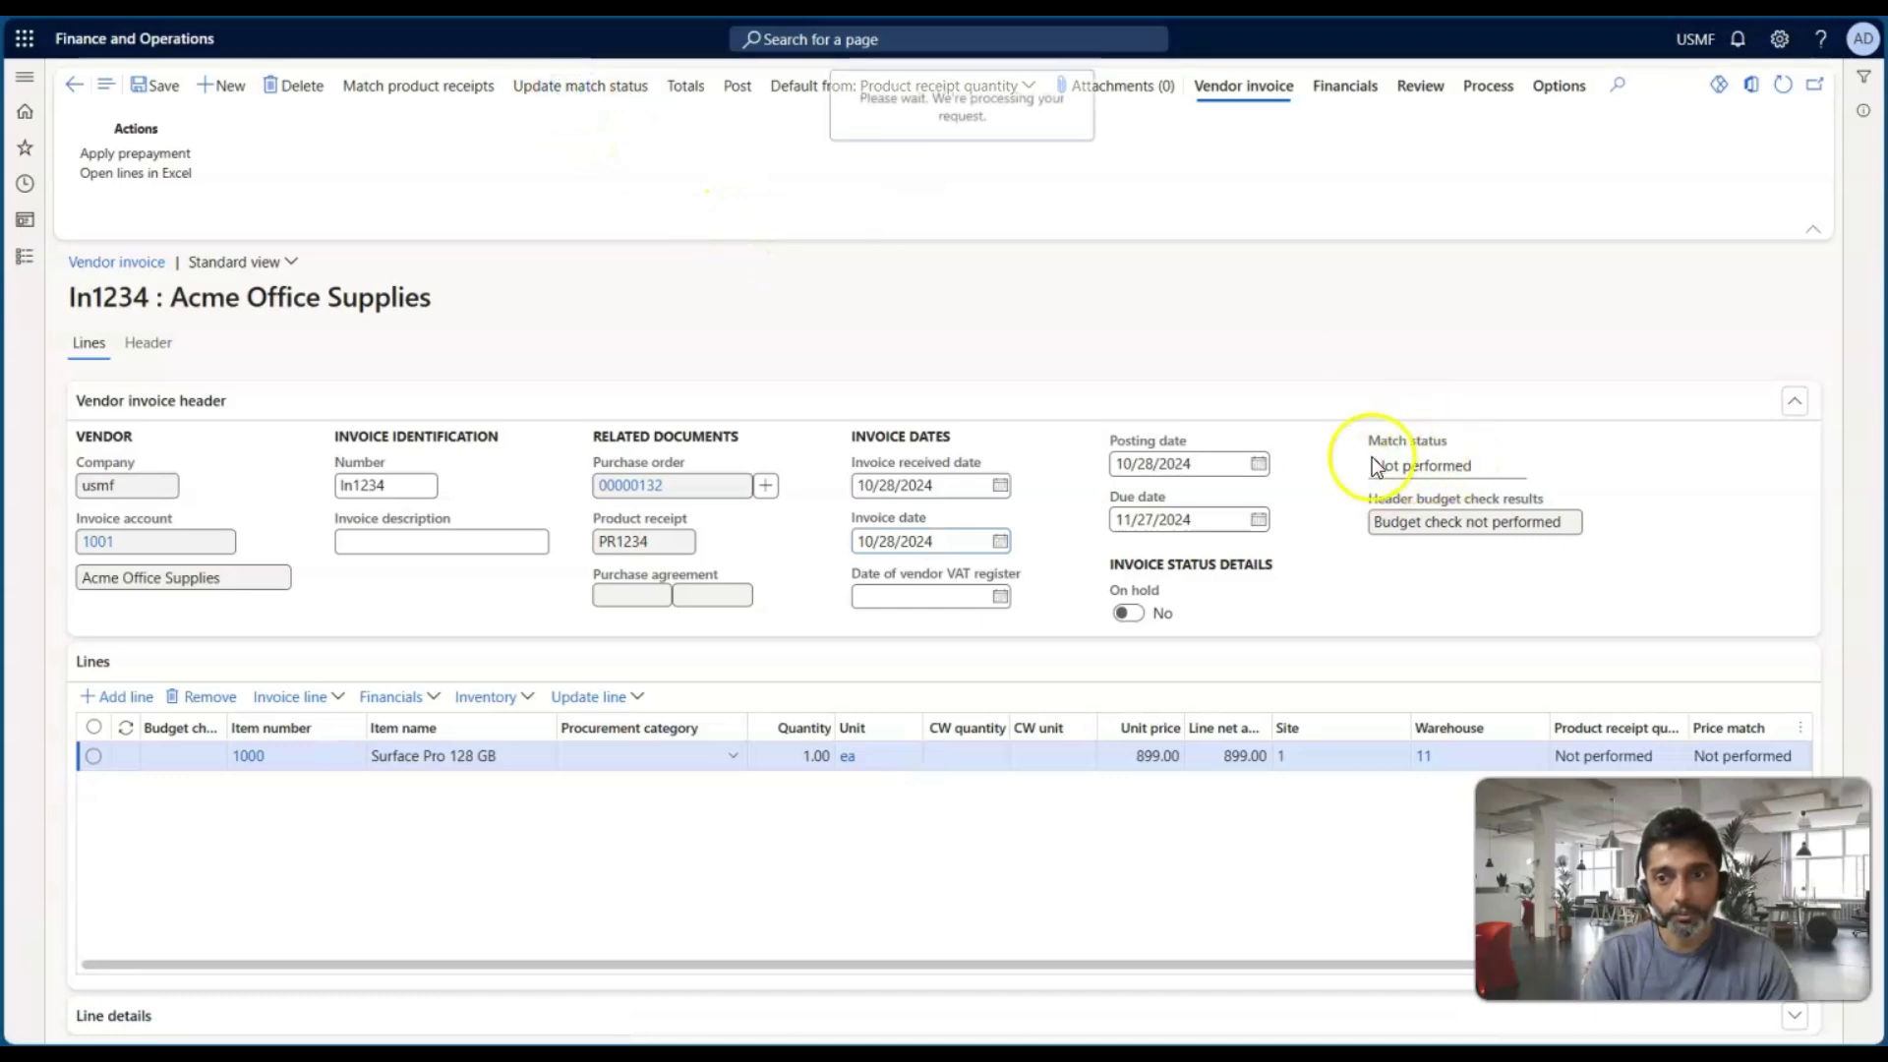
left_click(729, 89)
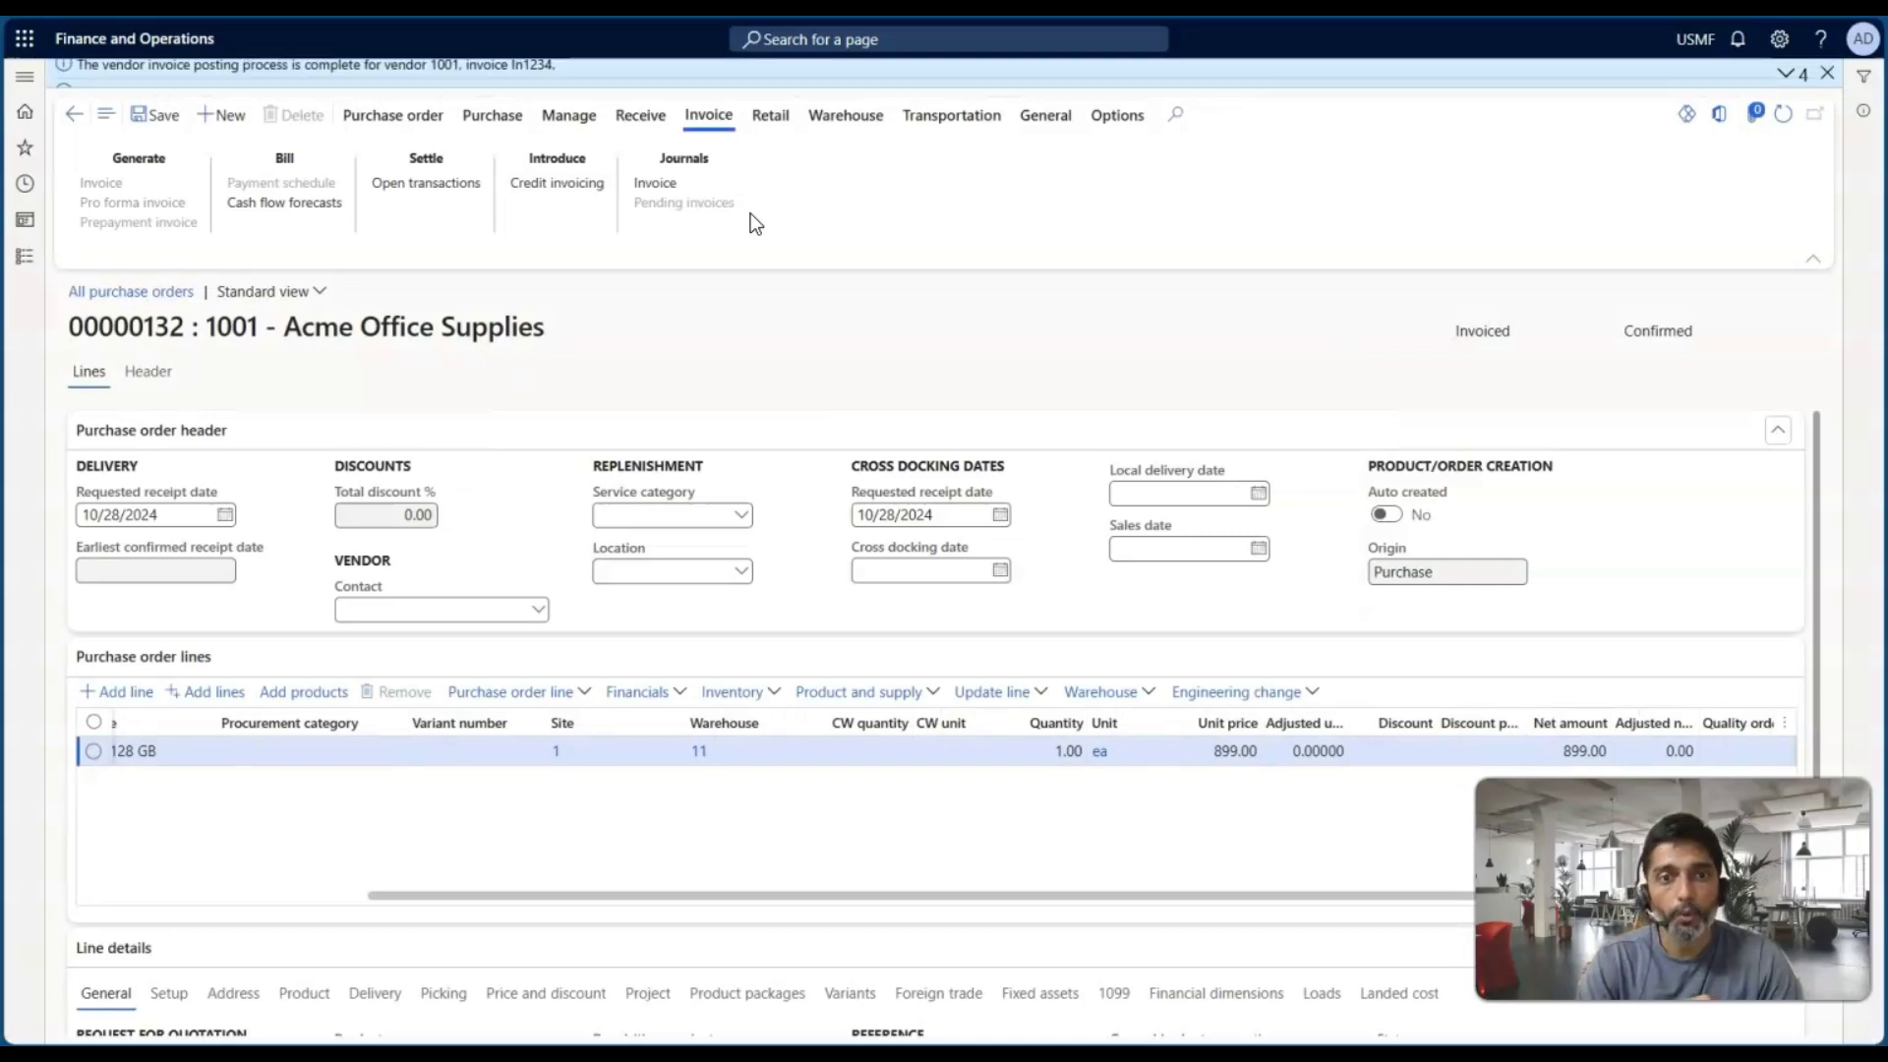
Step: Check the cost amount in the inventory transactions of the Surface Pro 128 GB order line and return to the purchase order
left_click(759, 694)
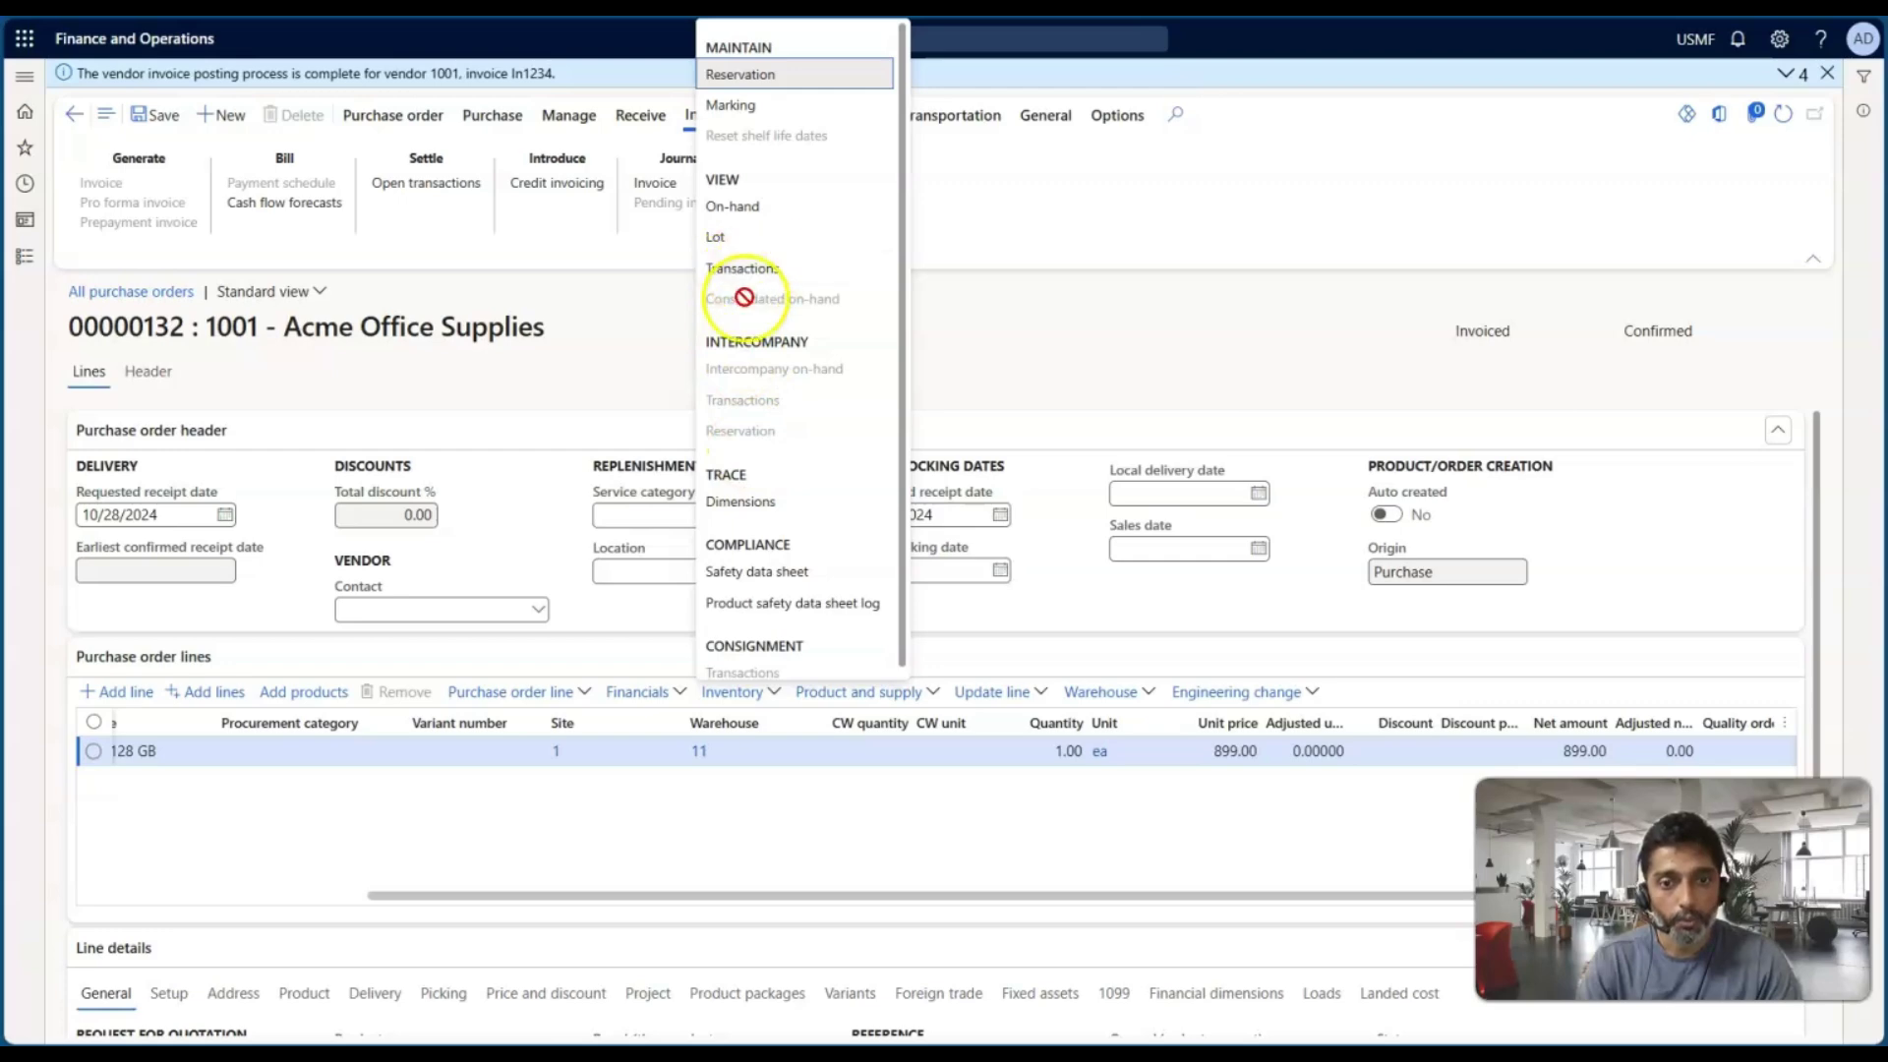
left_click(753, 267)
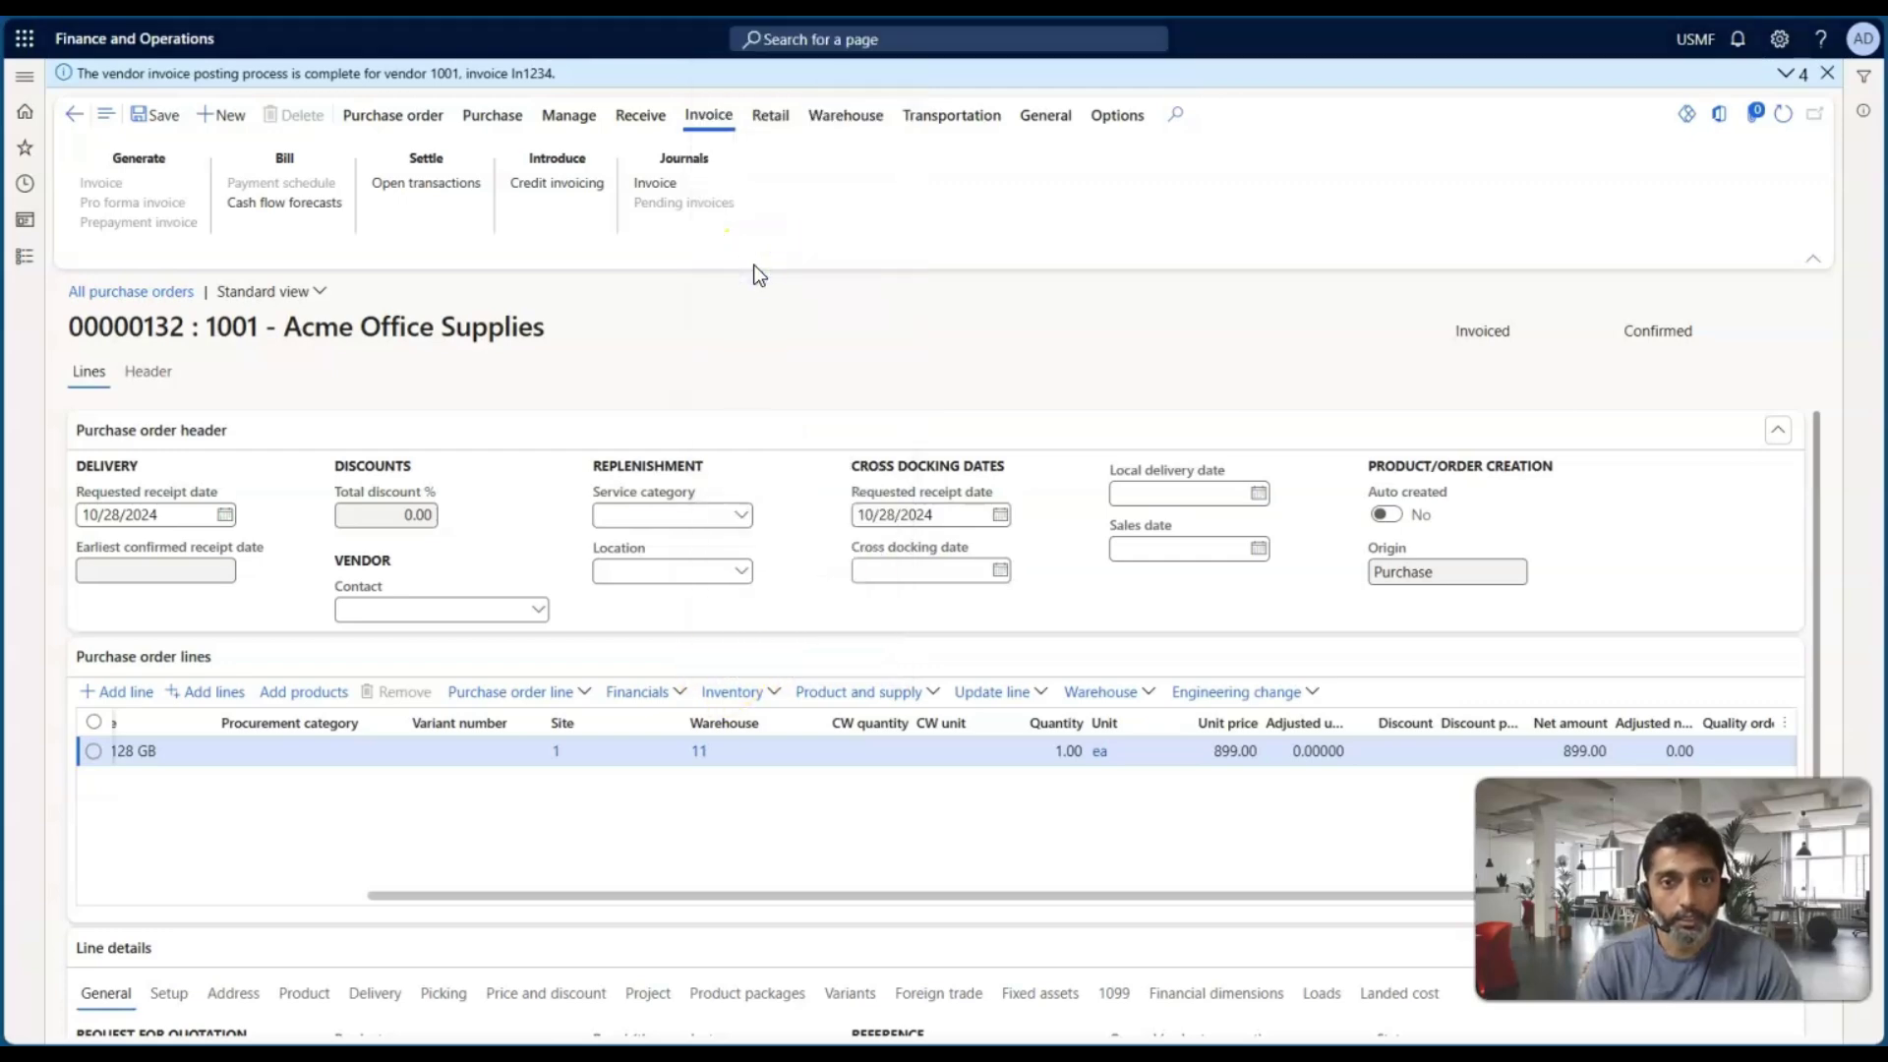
scroll(906, 344, "right", 3)
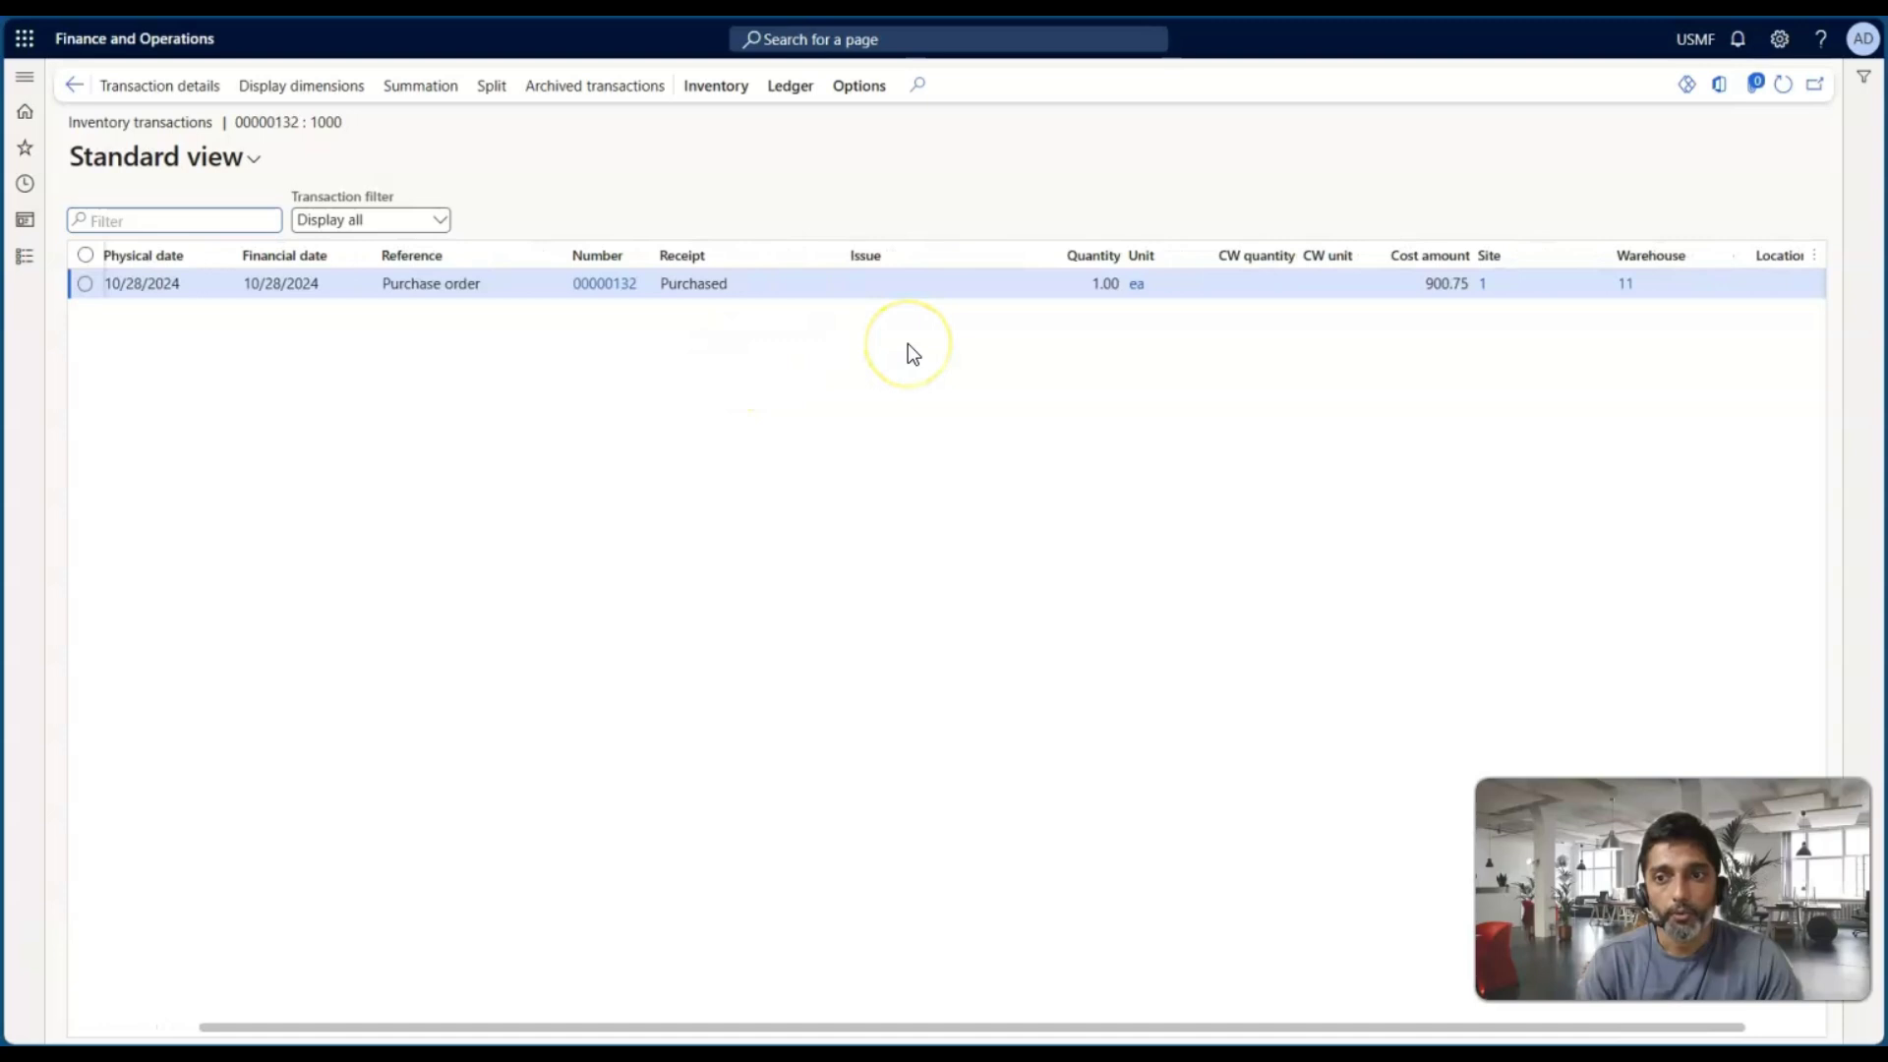
left_click_drag(1331, 285, 1383, 281)
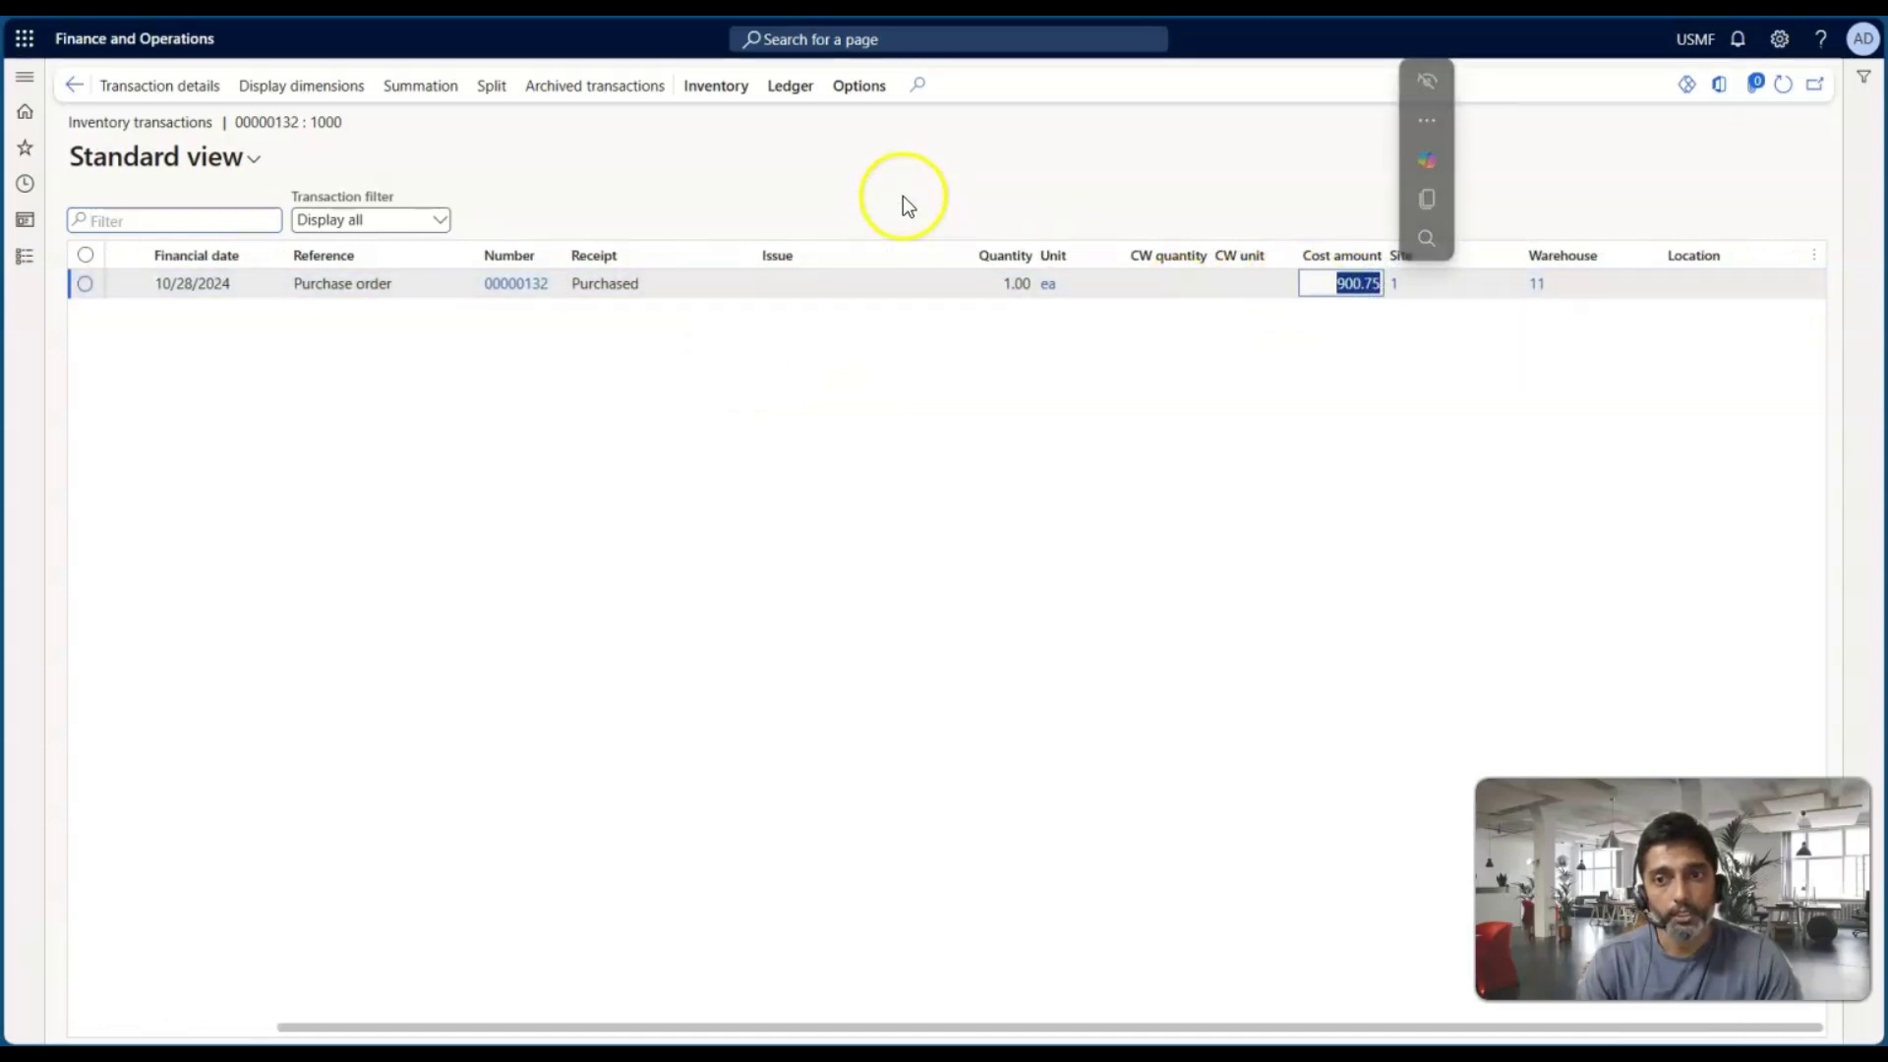
left_click(69, 84)
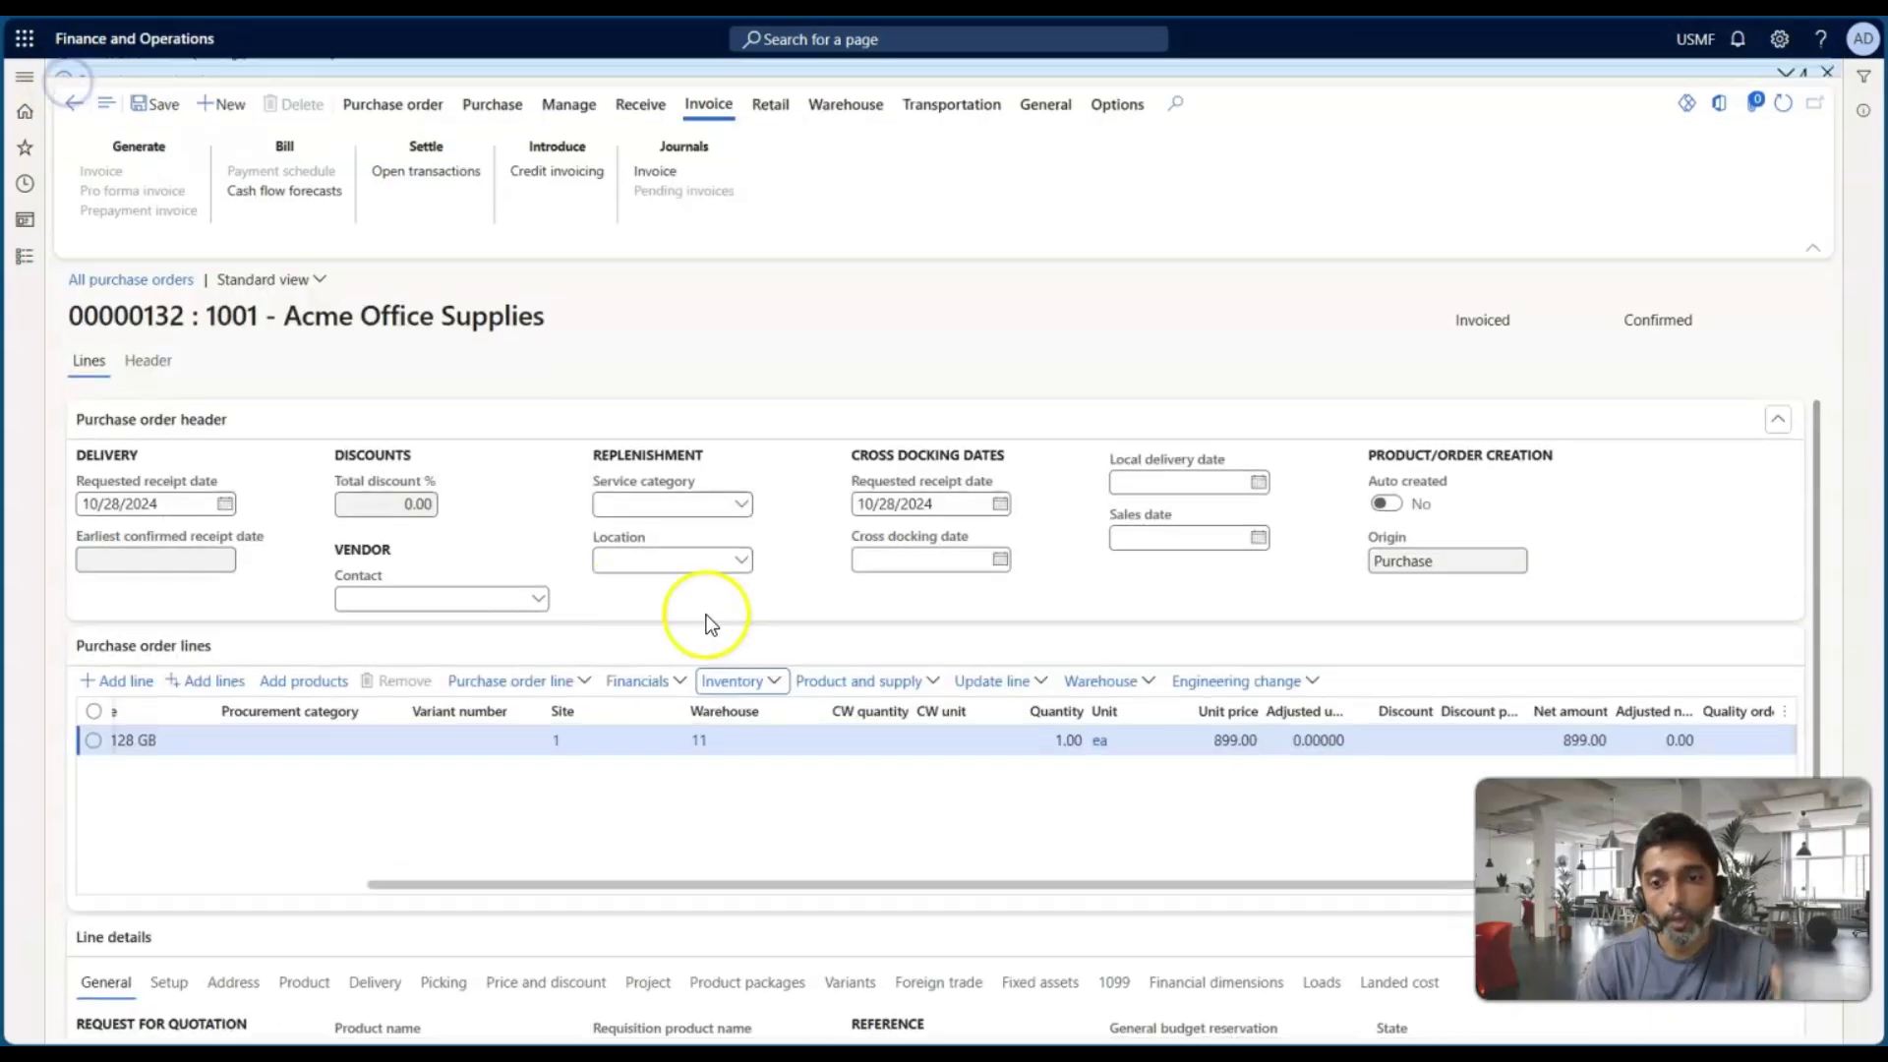
Step: Compare the order line's unit price with the cost amount of its inventory transaction
left_click(1219, 754)
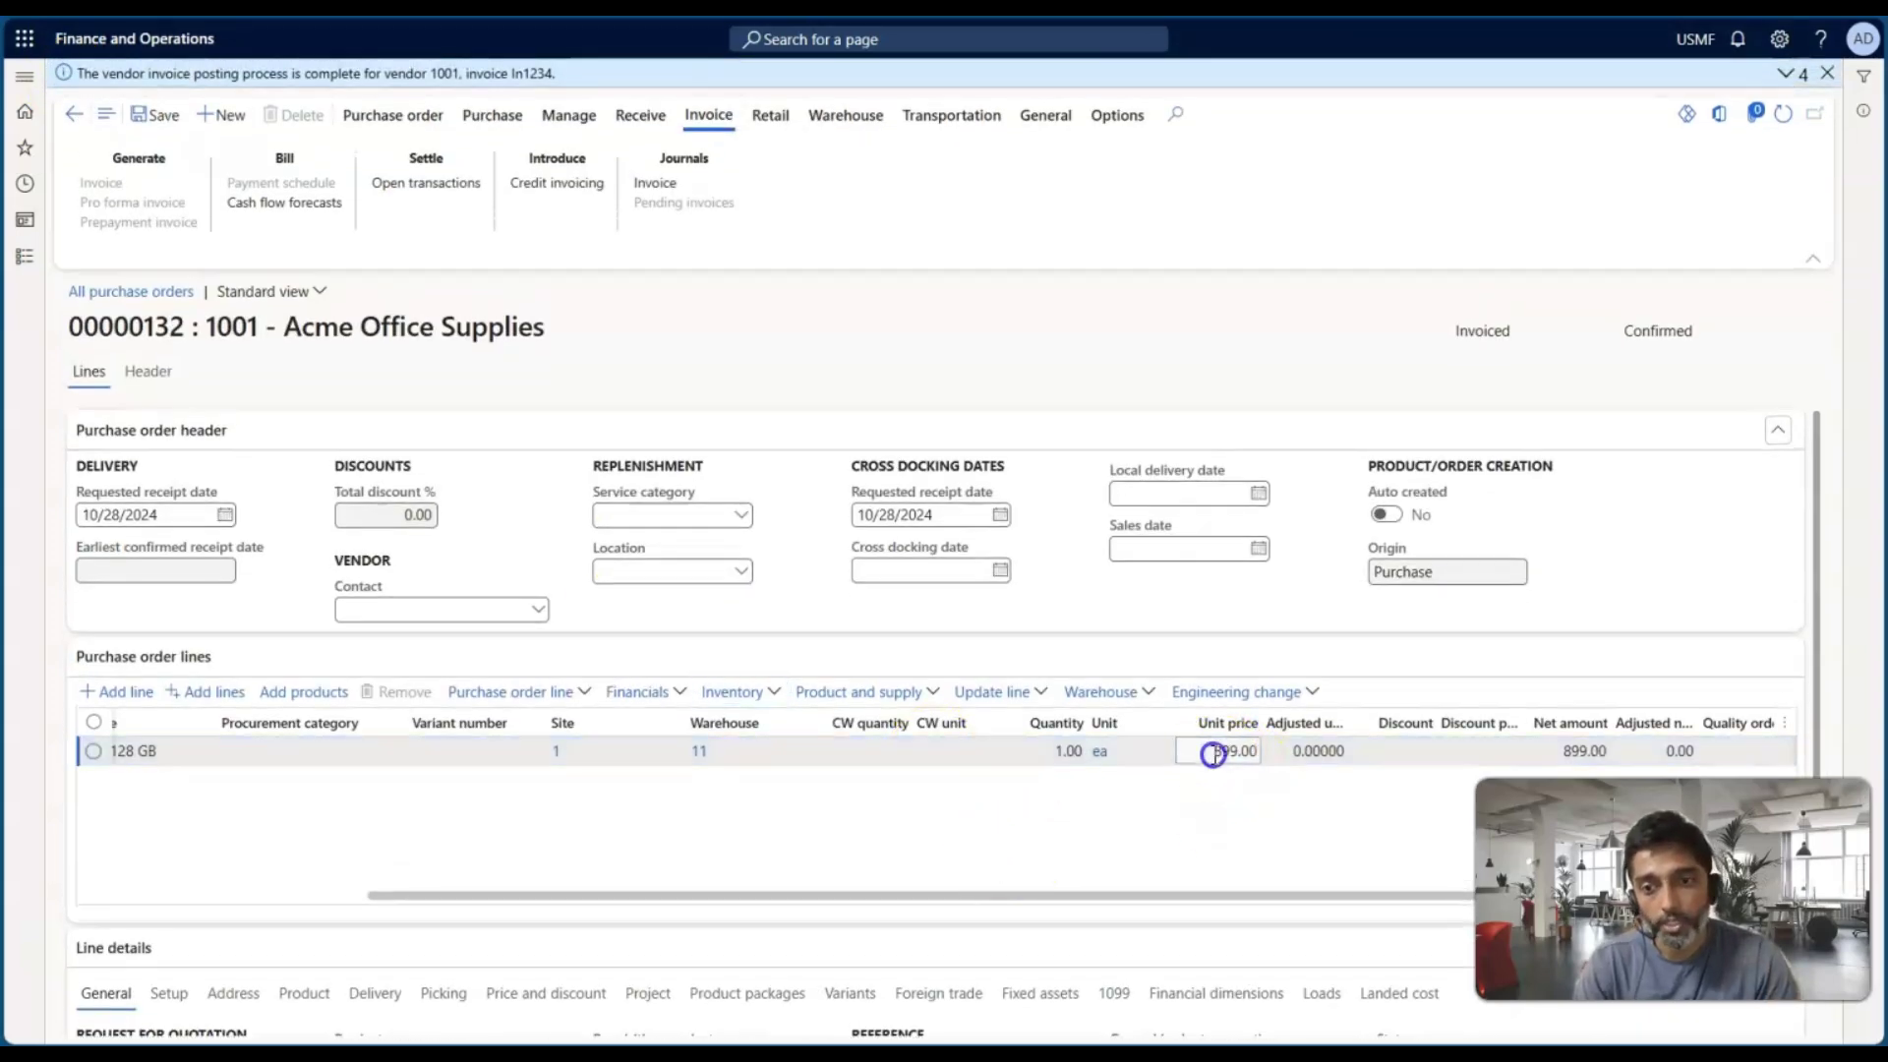
left_click_drag(1217, 751, 1252, 751)
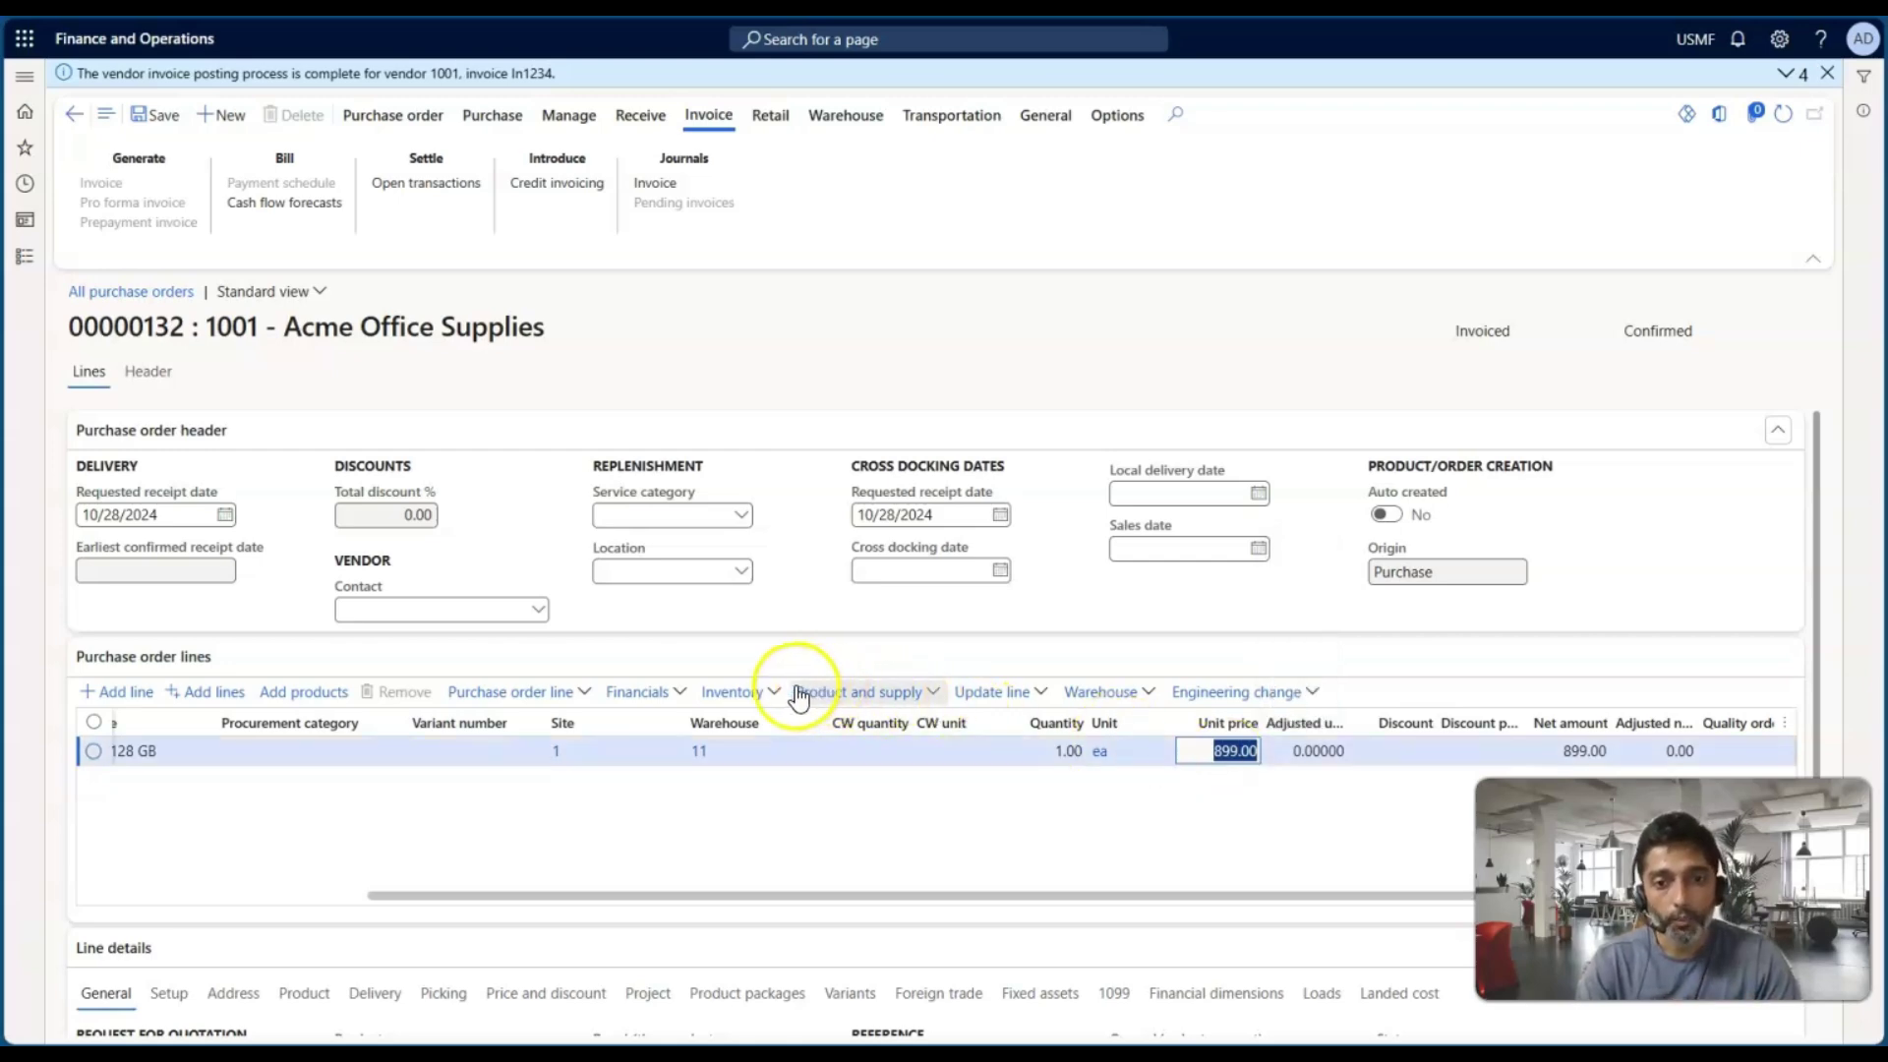
left_click(766, 692)
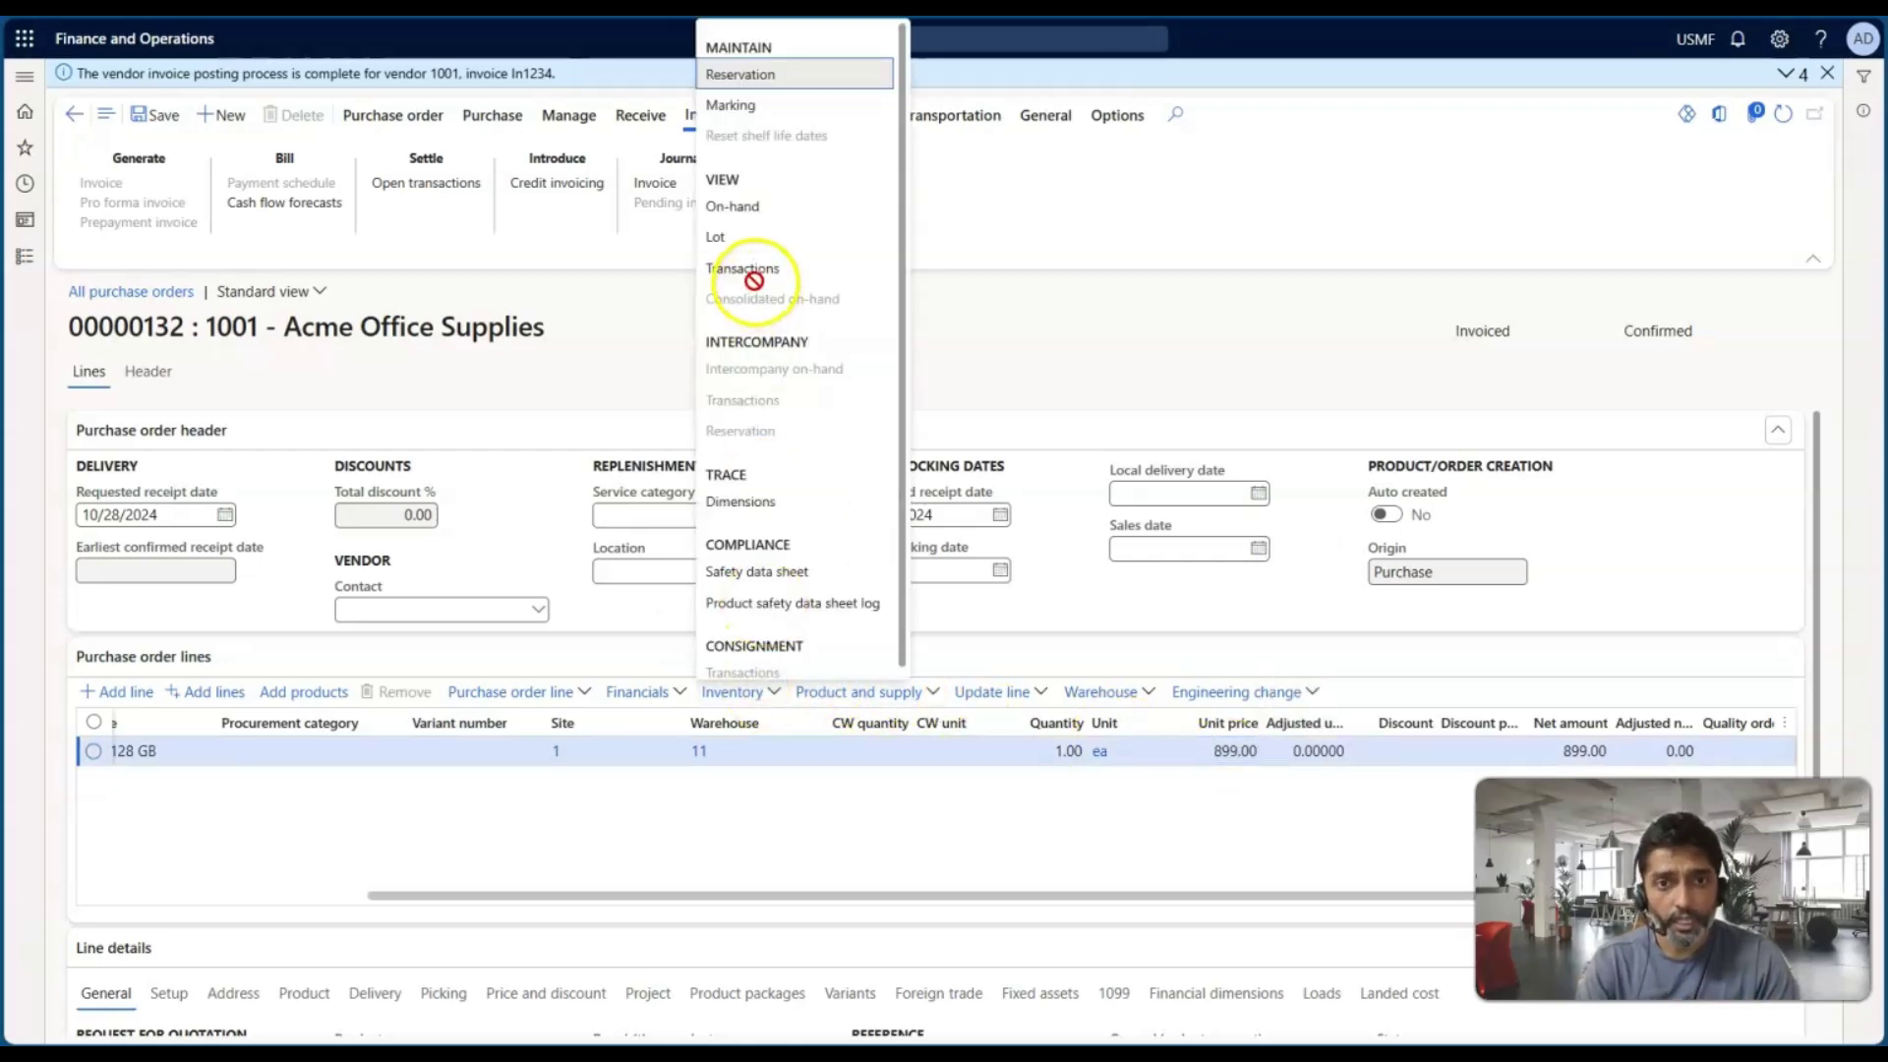
left_click(750, 278)
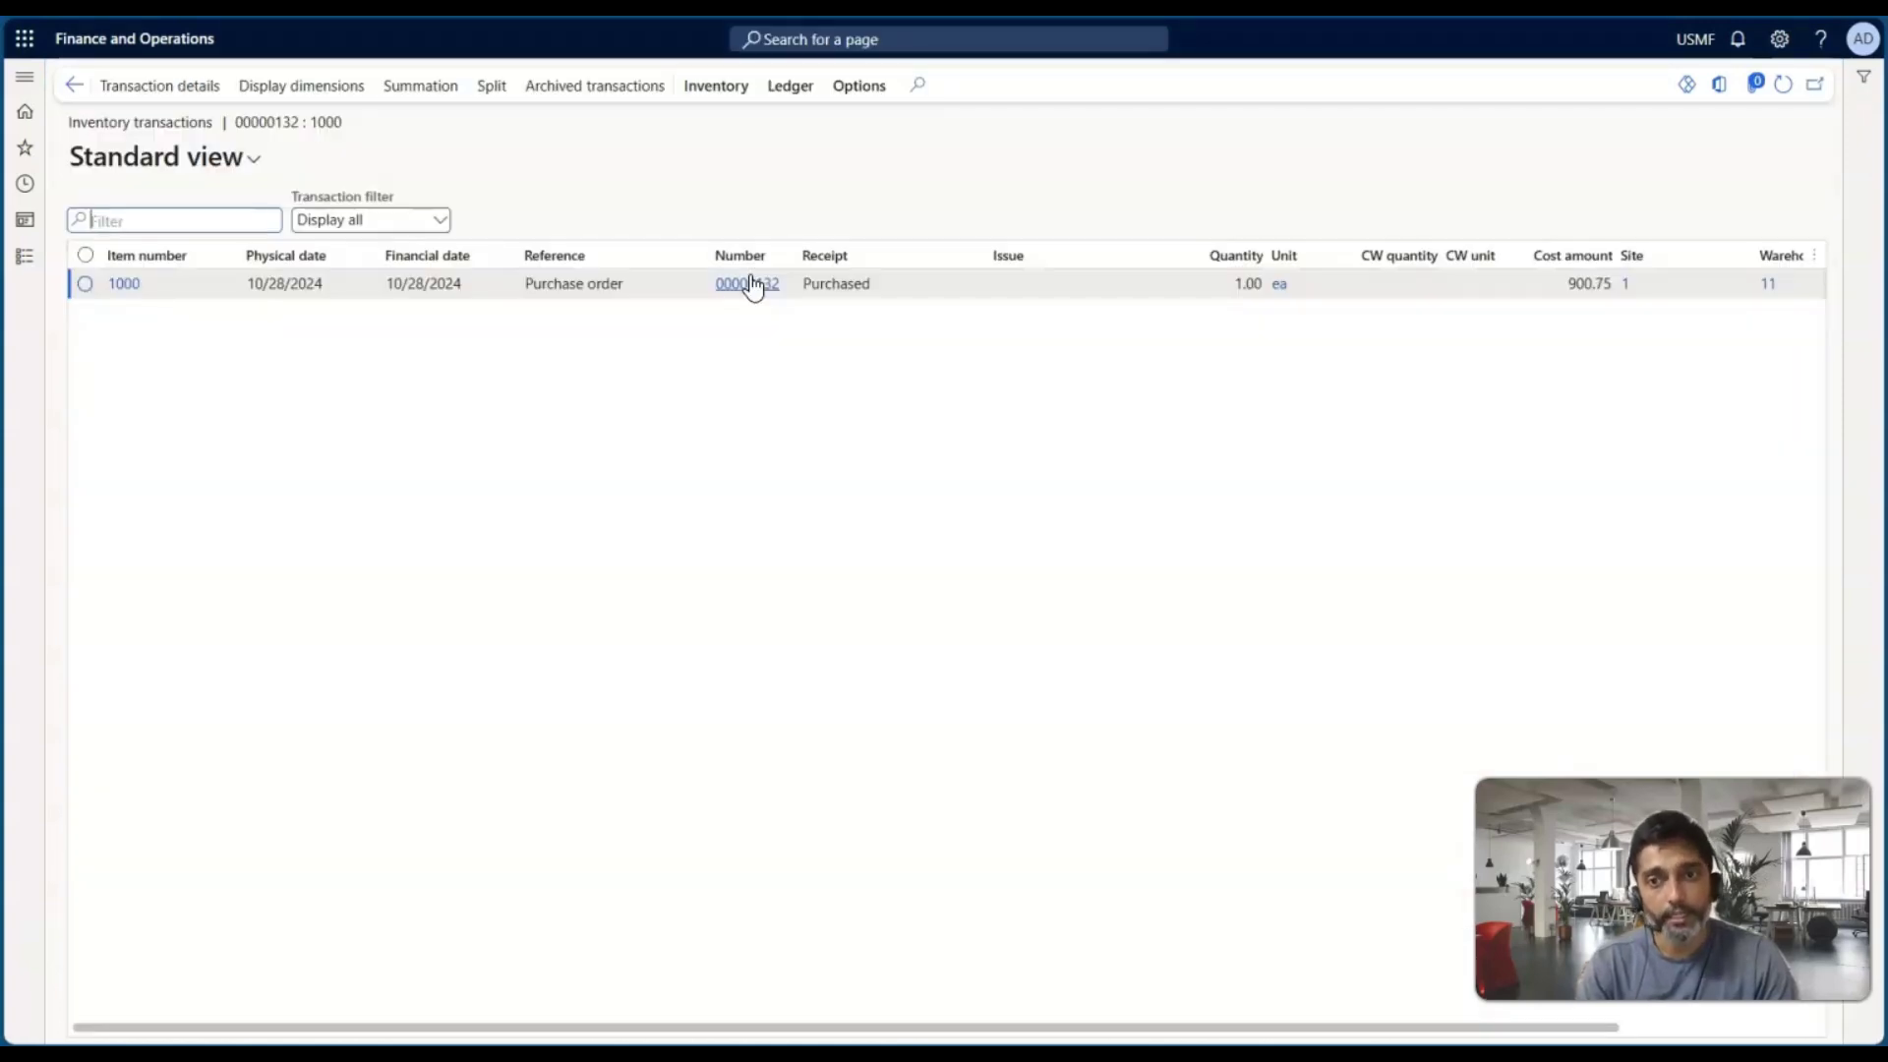
scroll(949, 303, "right", 2)
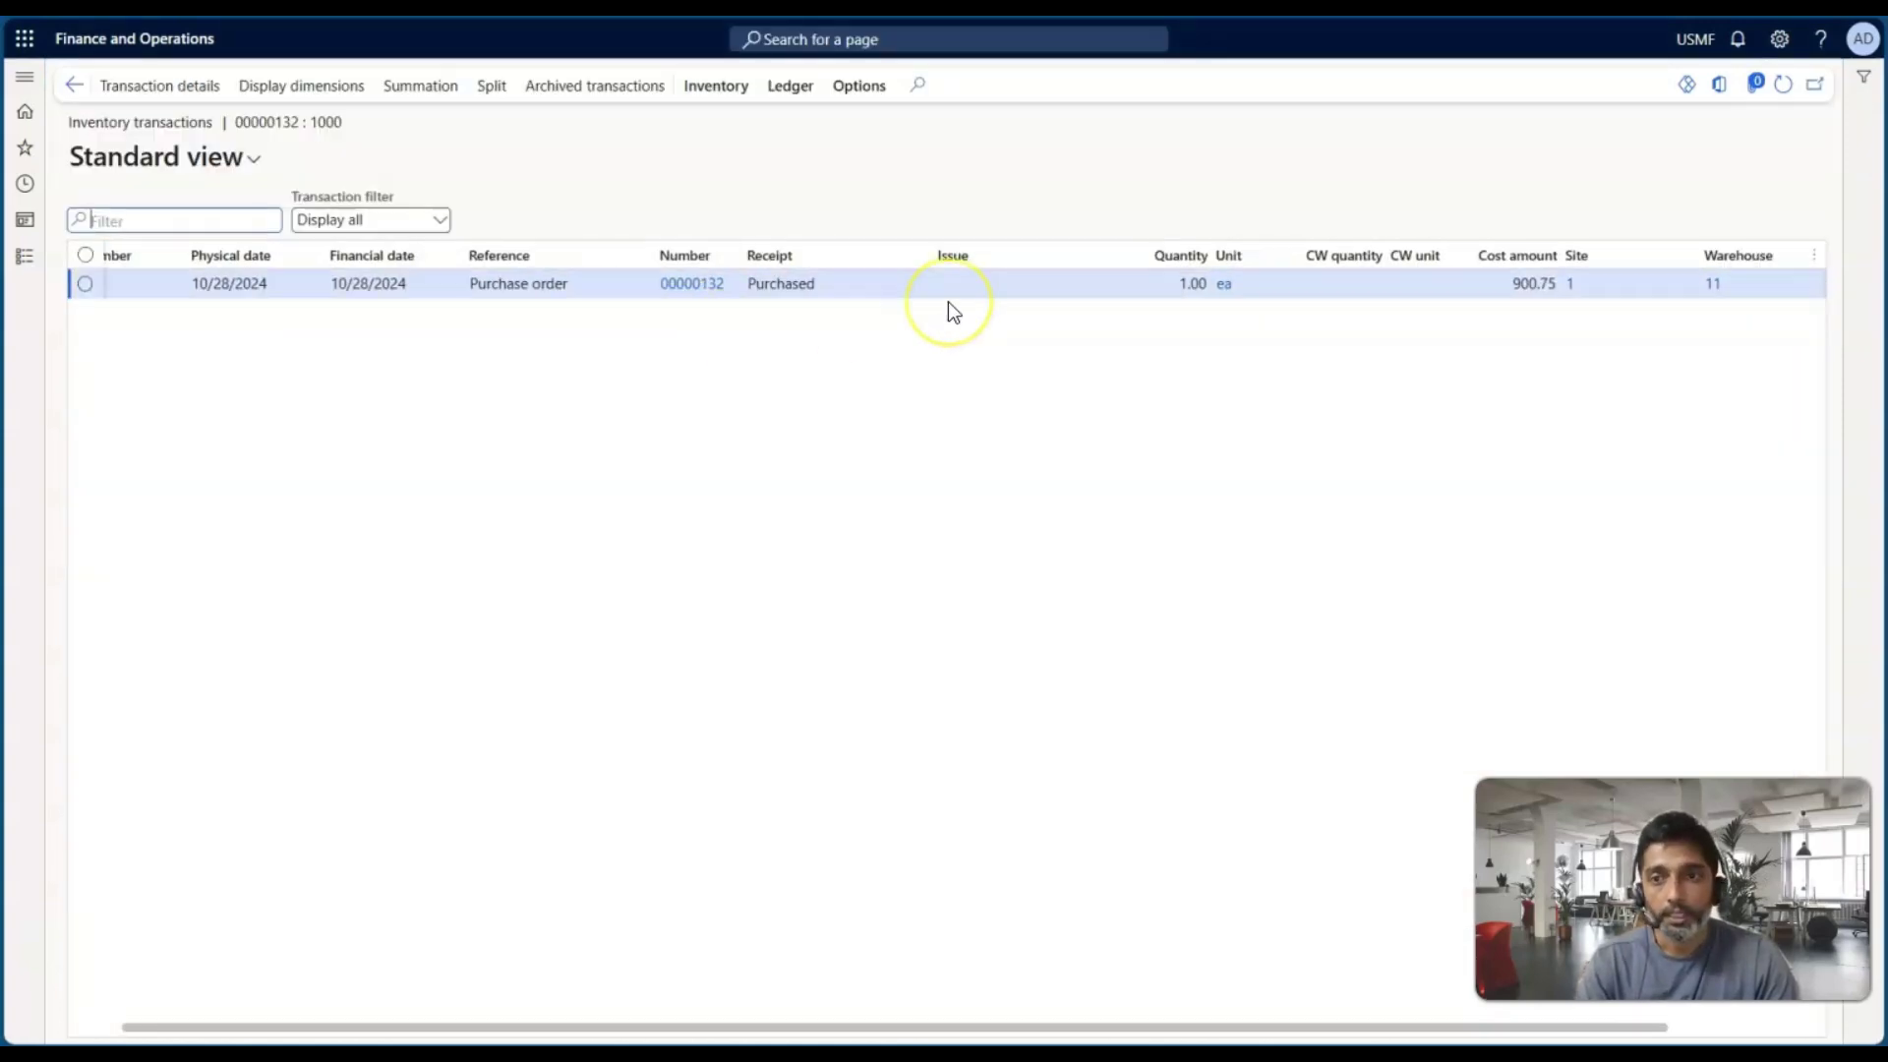
left_click_drag(1416, 285, 1463, 287)
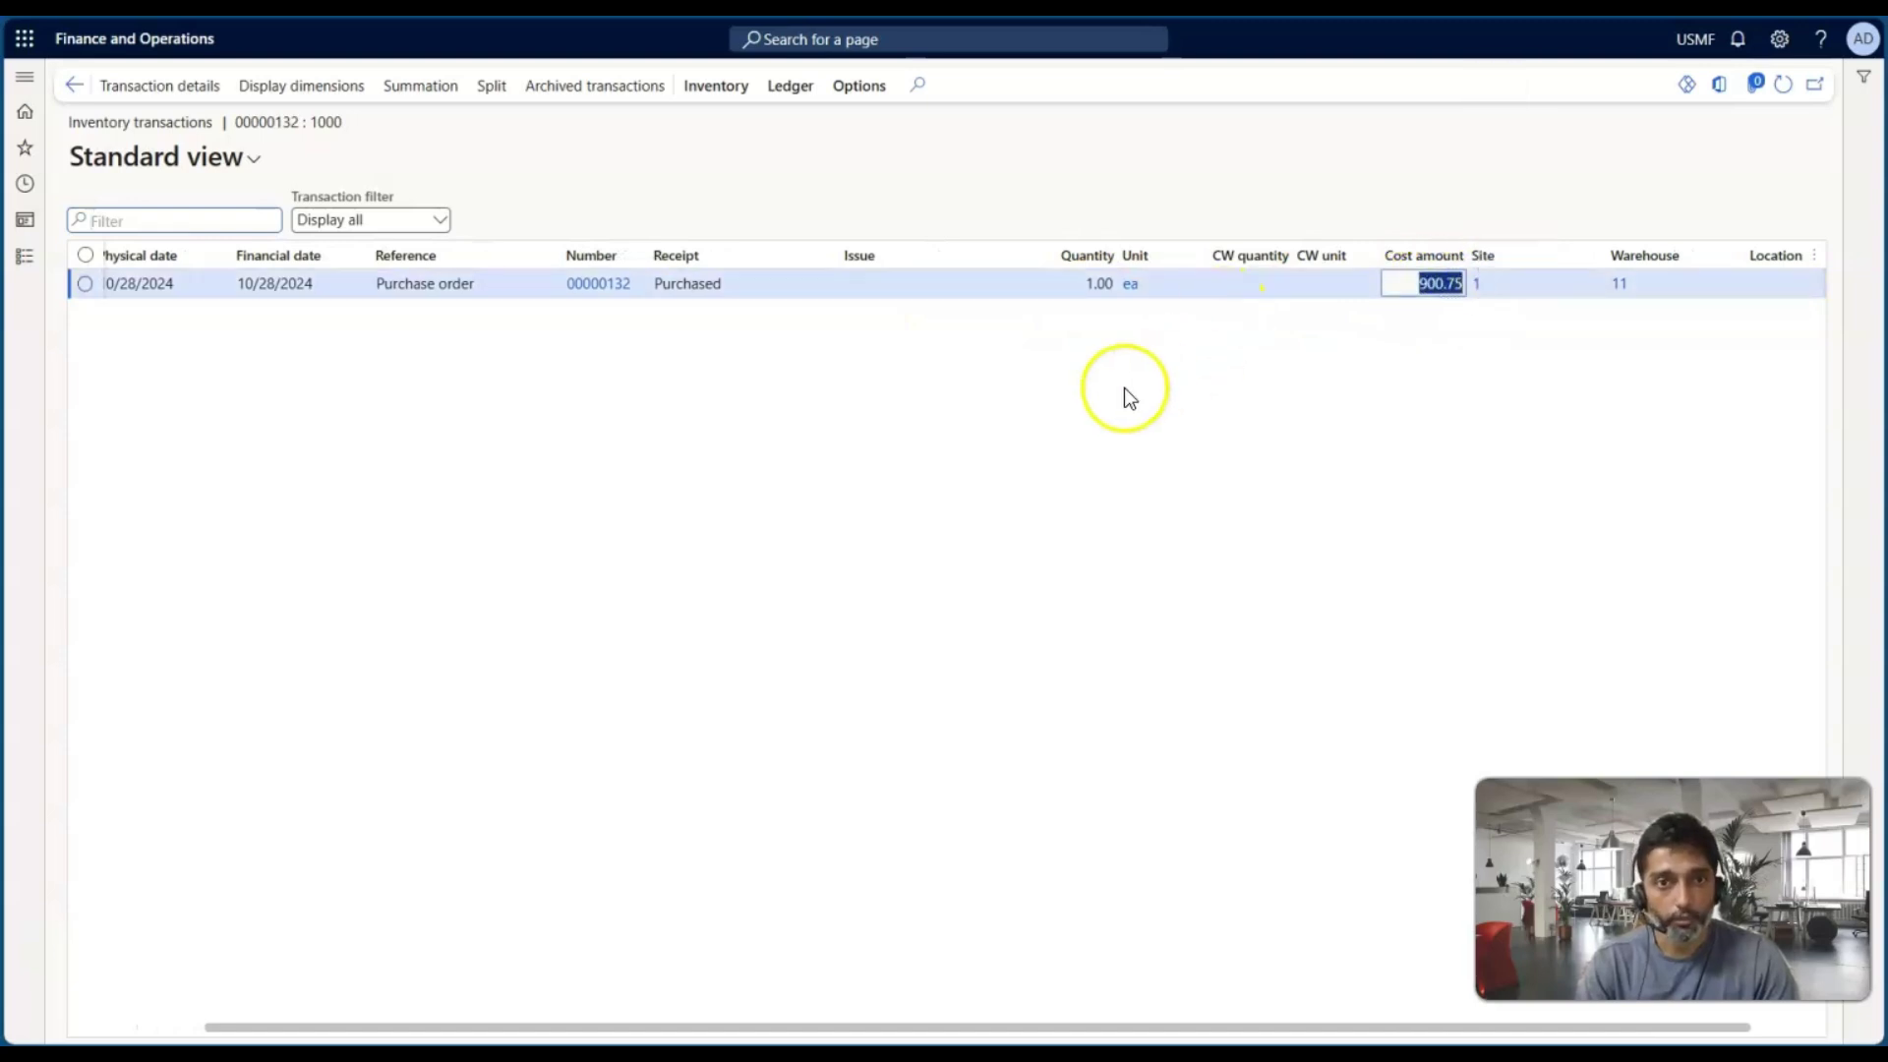
Step: Examine the physical and financial ledger postings in the inventory transaction's details and return to the transaction list
left_click(126, 91)
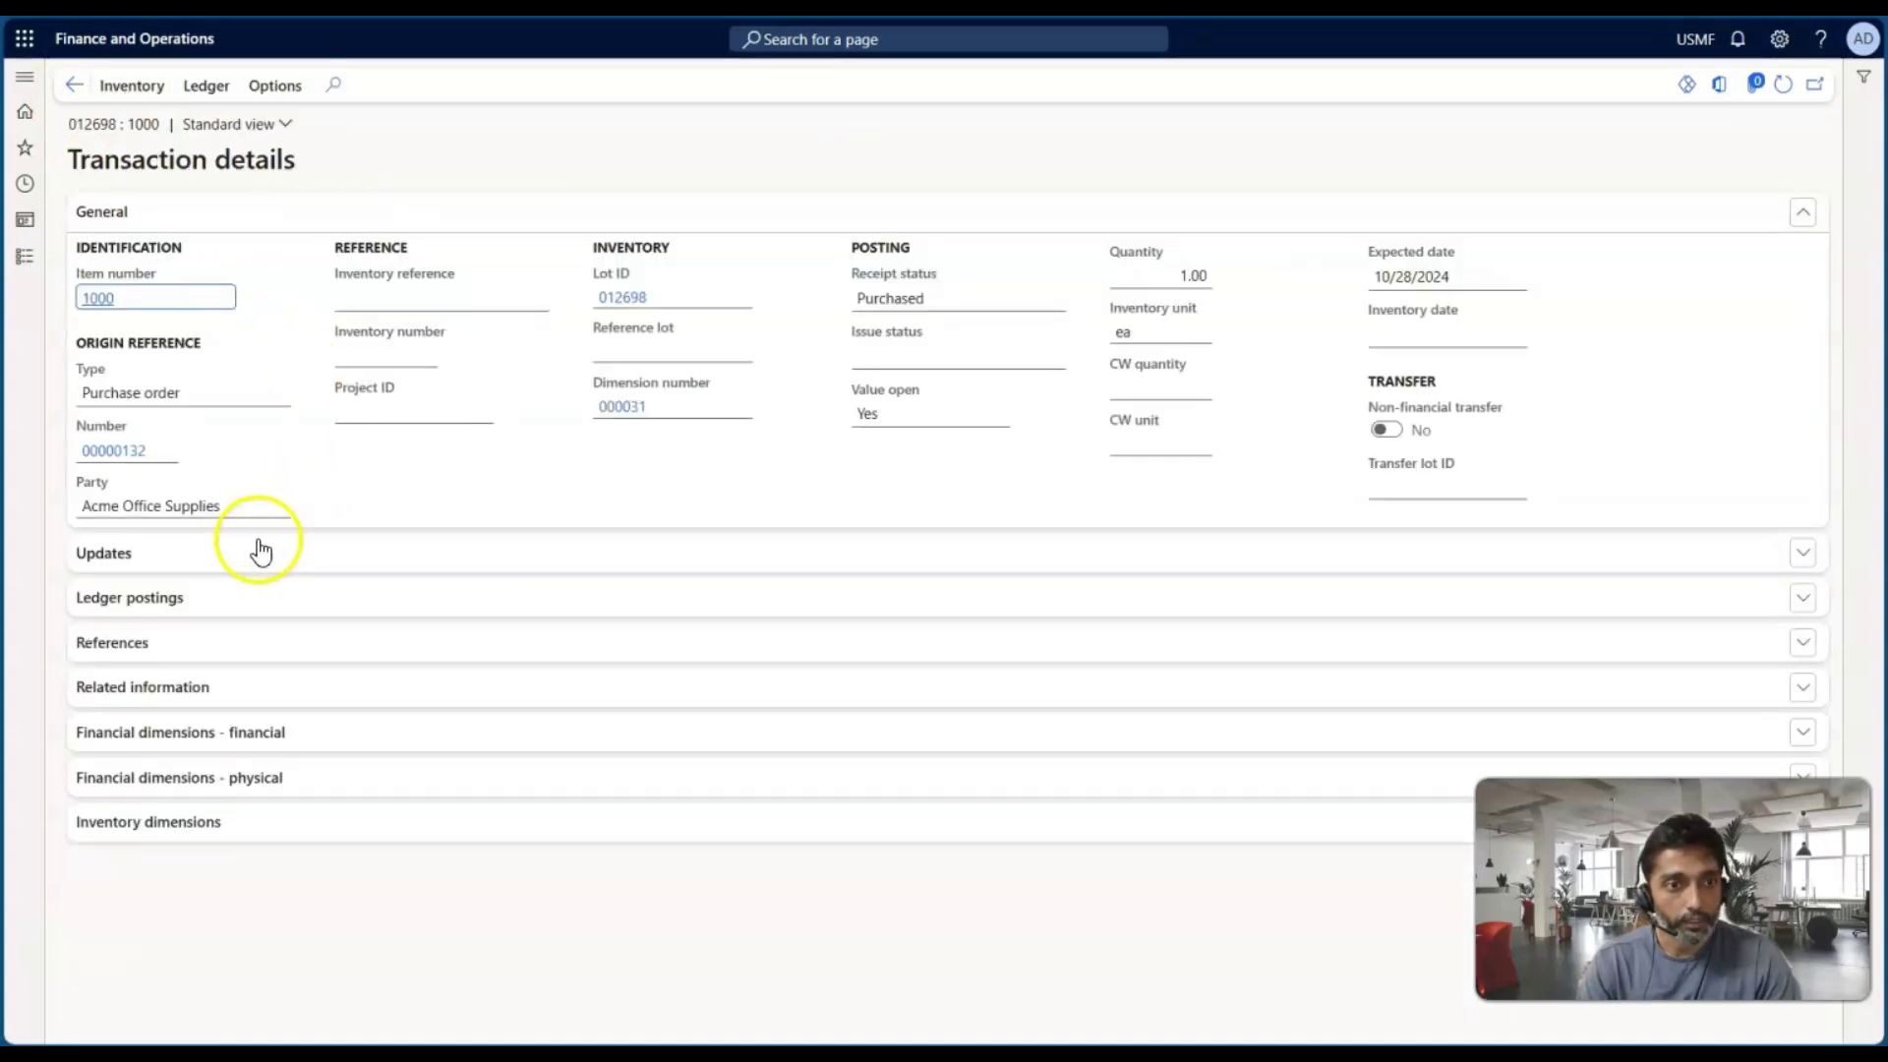
left_click(230, 597)
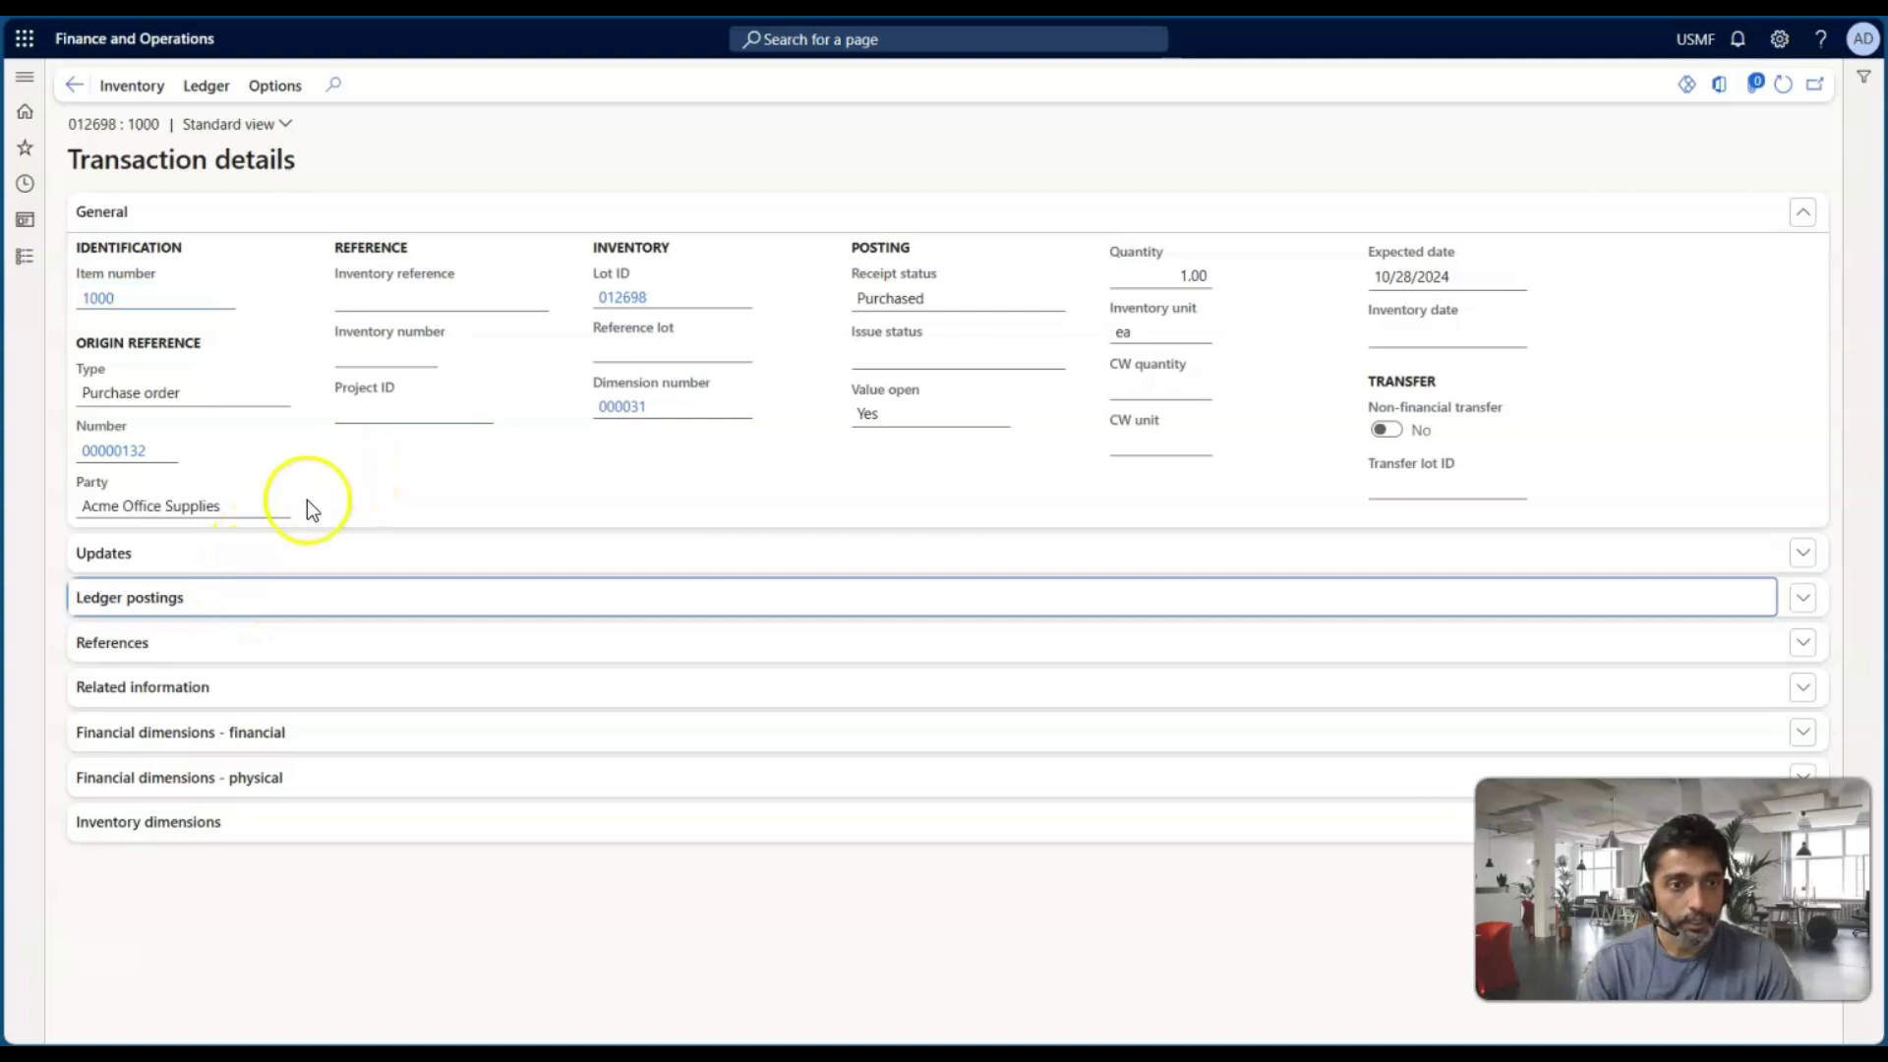
left_click(244, 608)
scroll(360, 445, "down", 3)
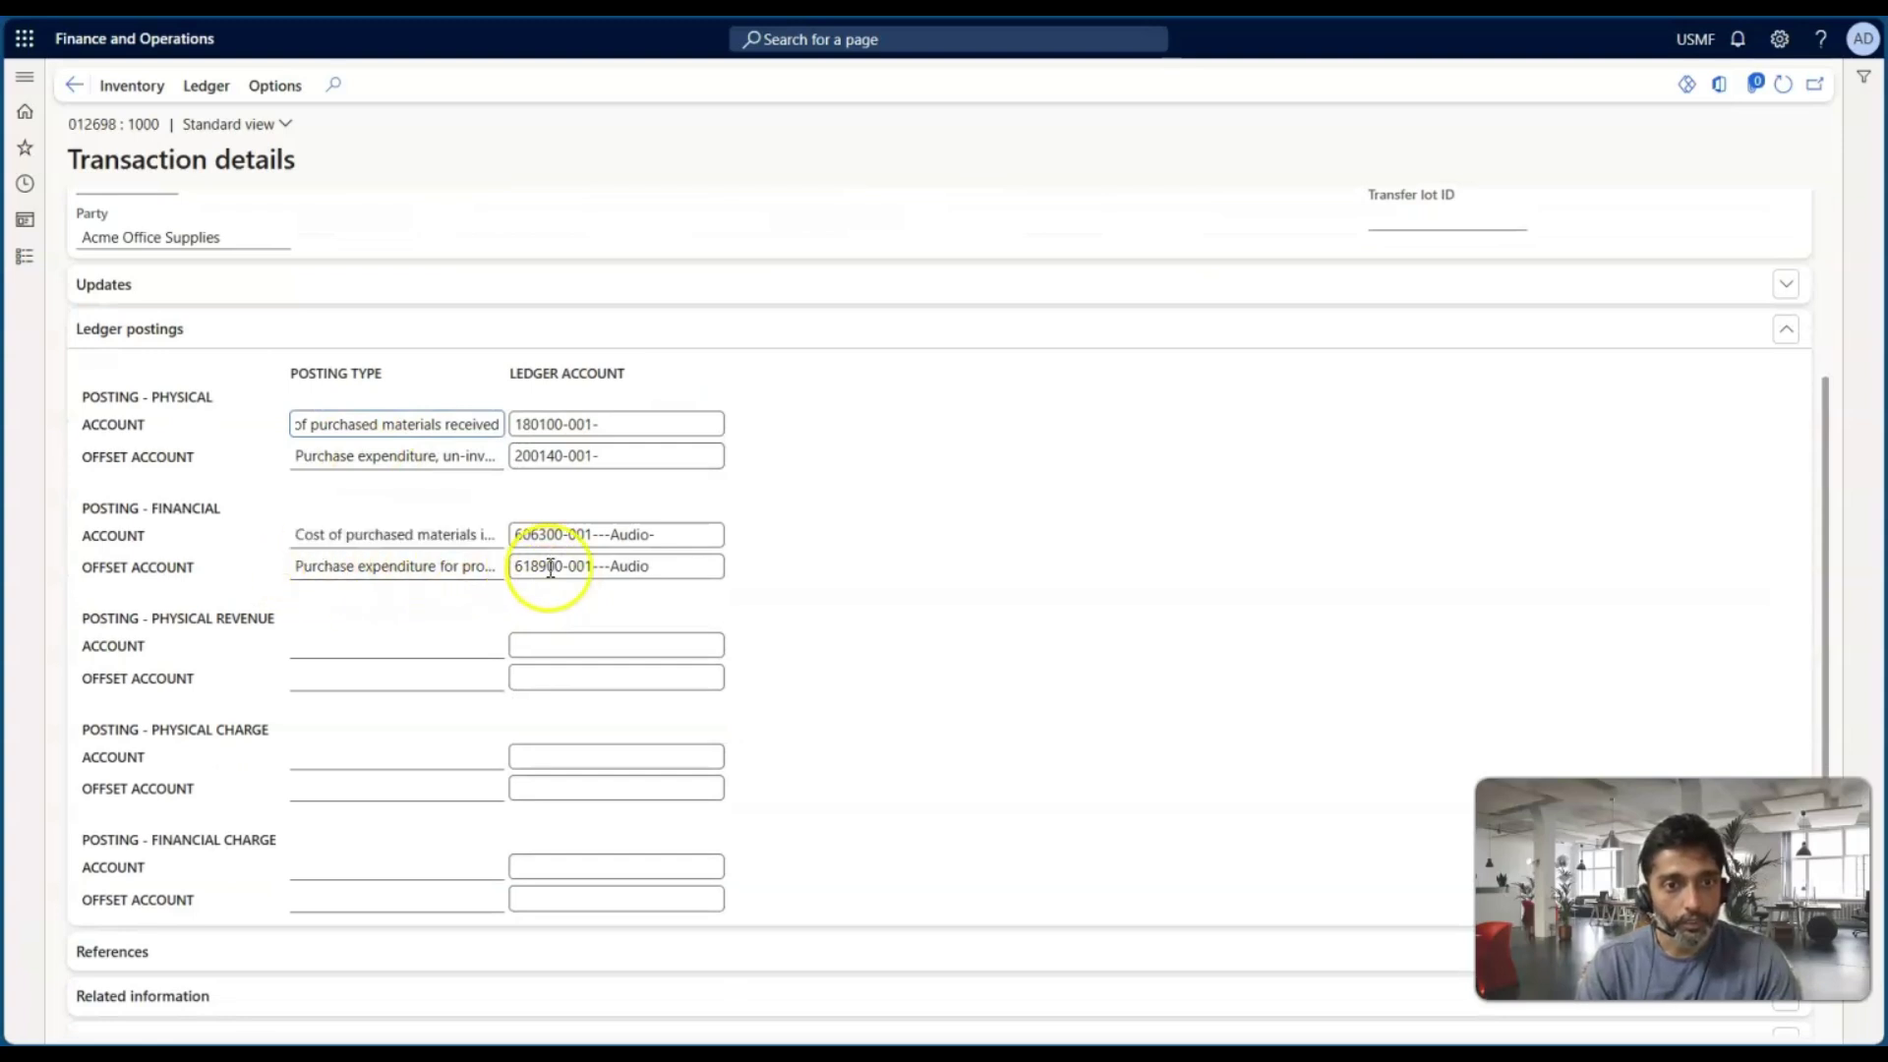
scroll(265, 570, "up", 1)
scroll(264, 564, "up", 1)
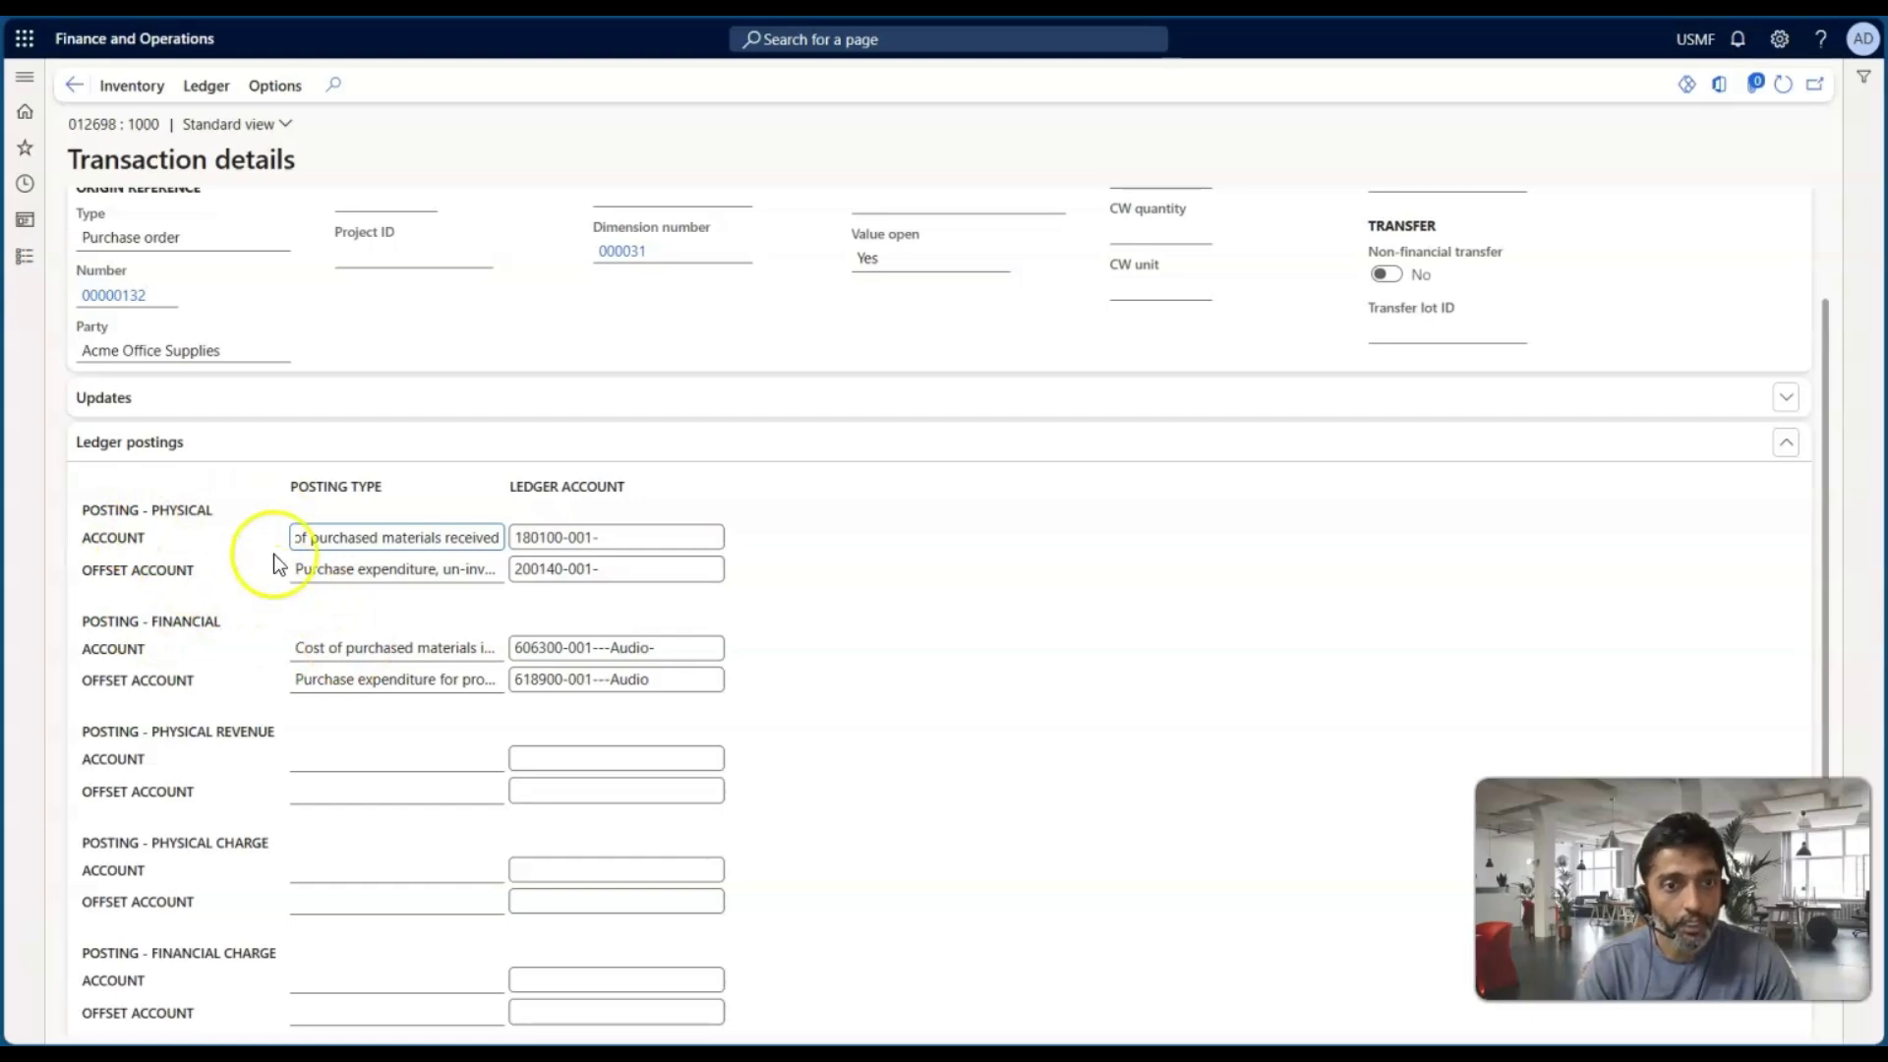
scroll(312, 409, "up", 1)
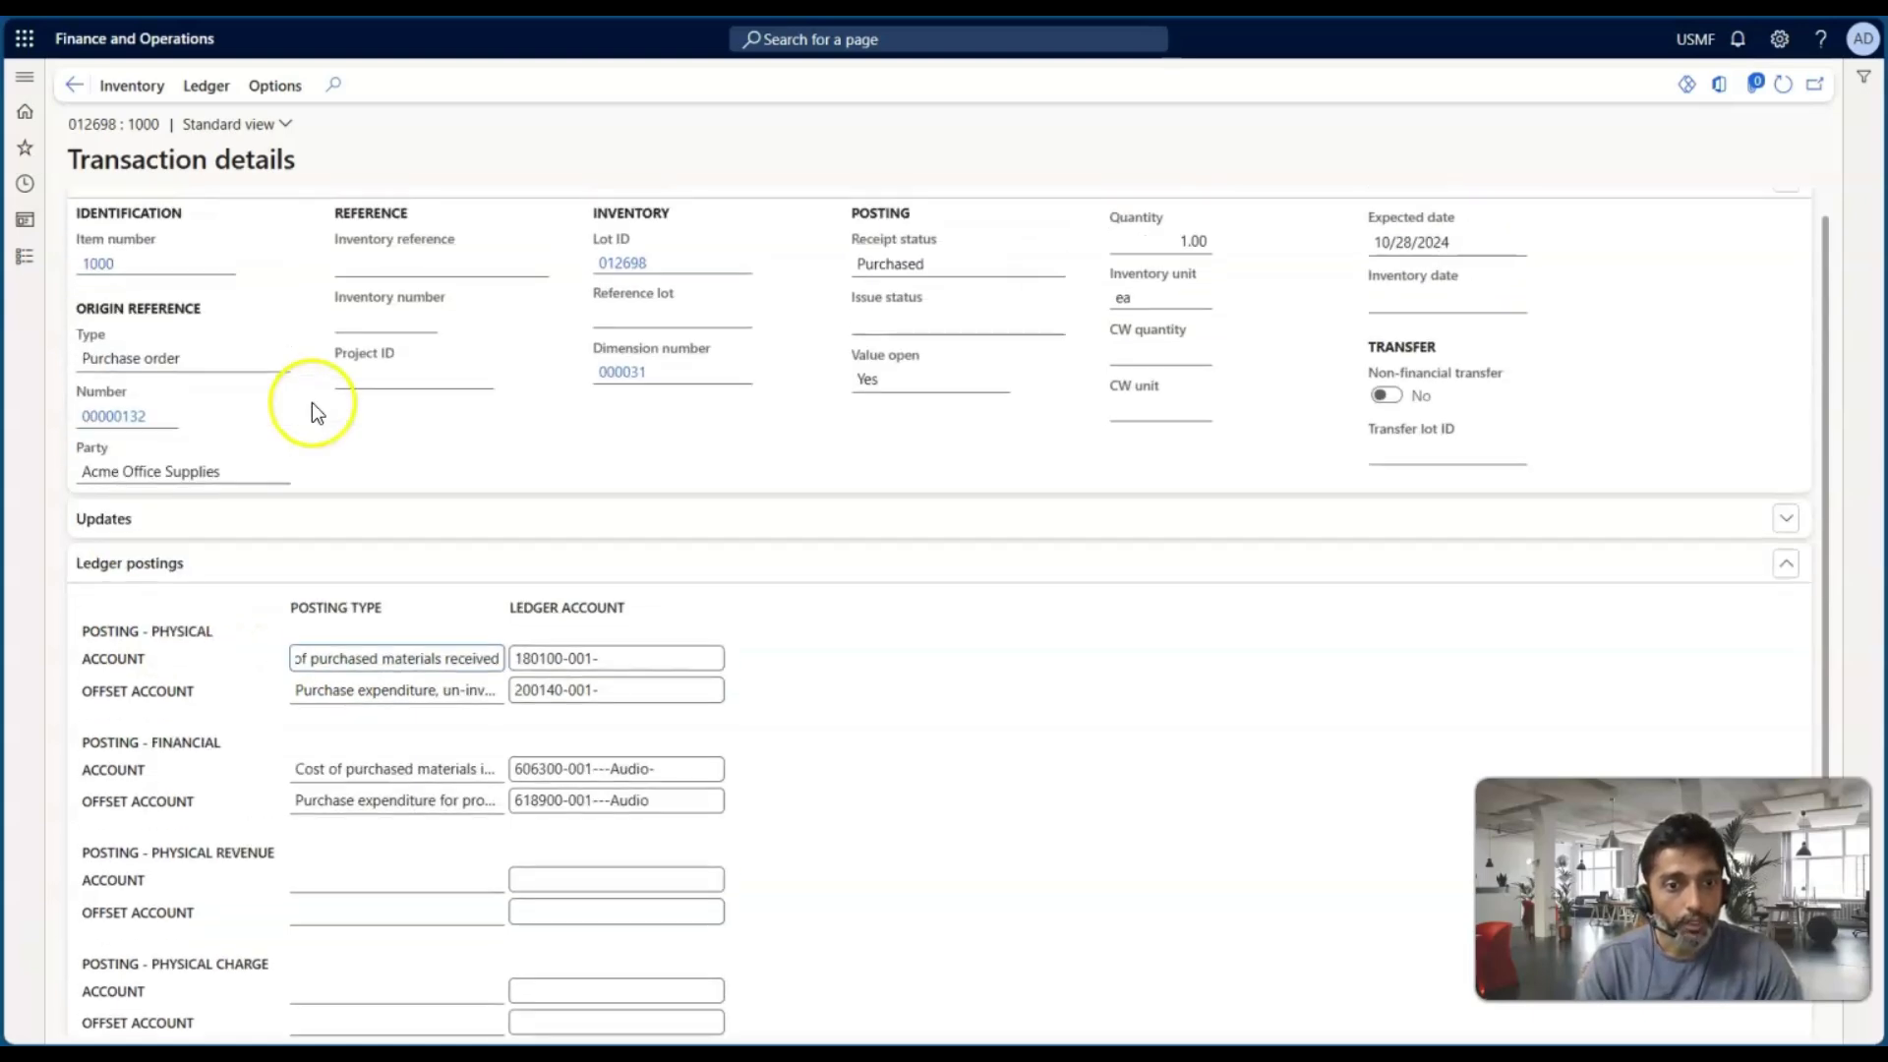
left_click(74, 86)
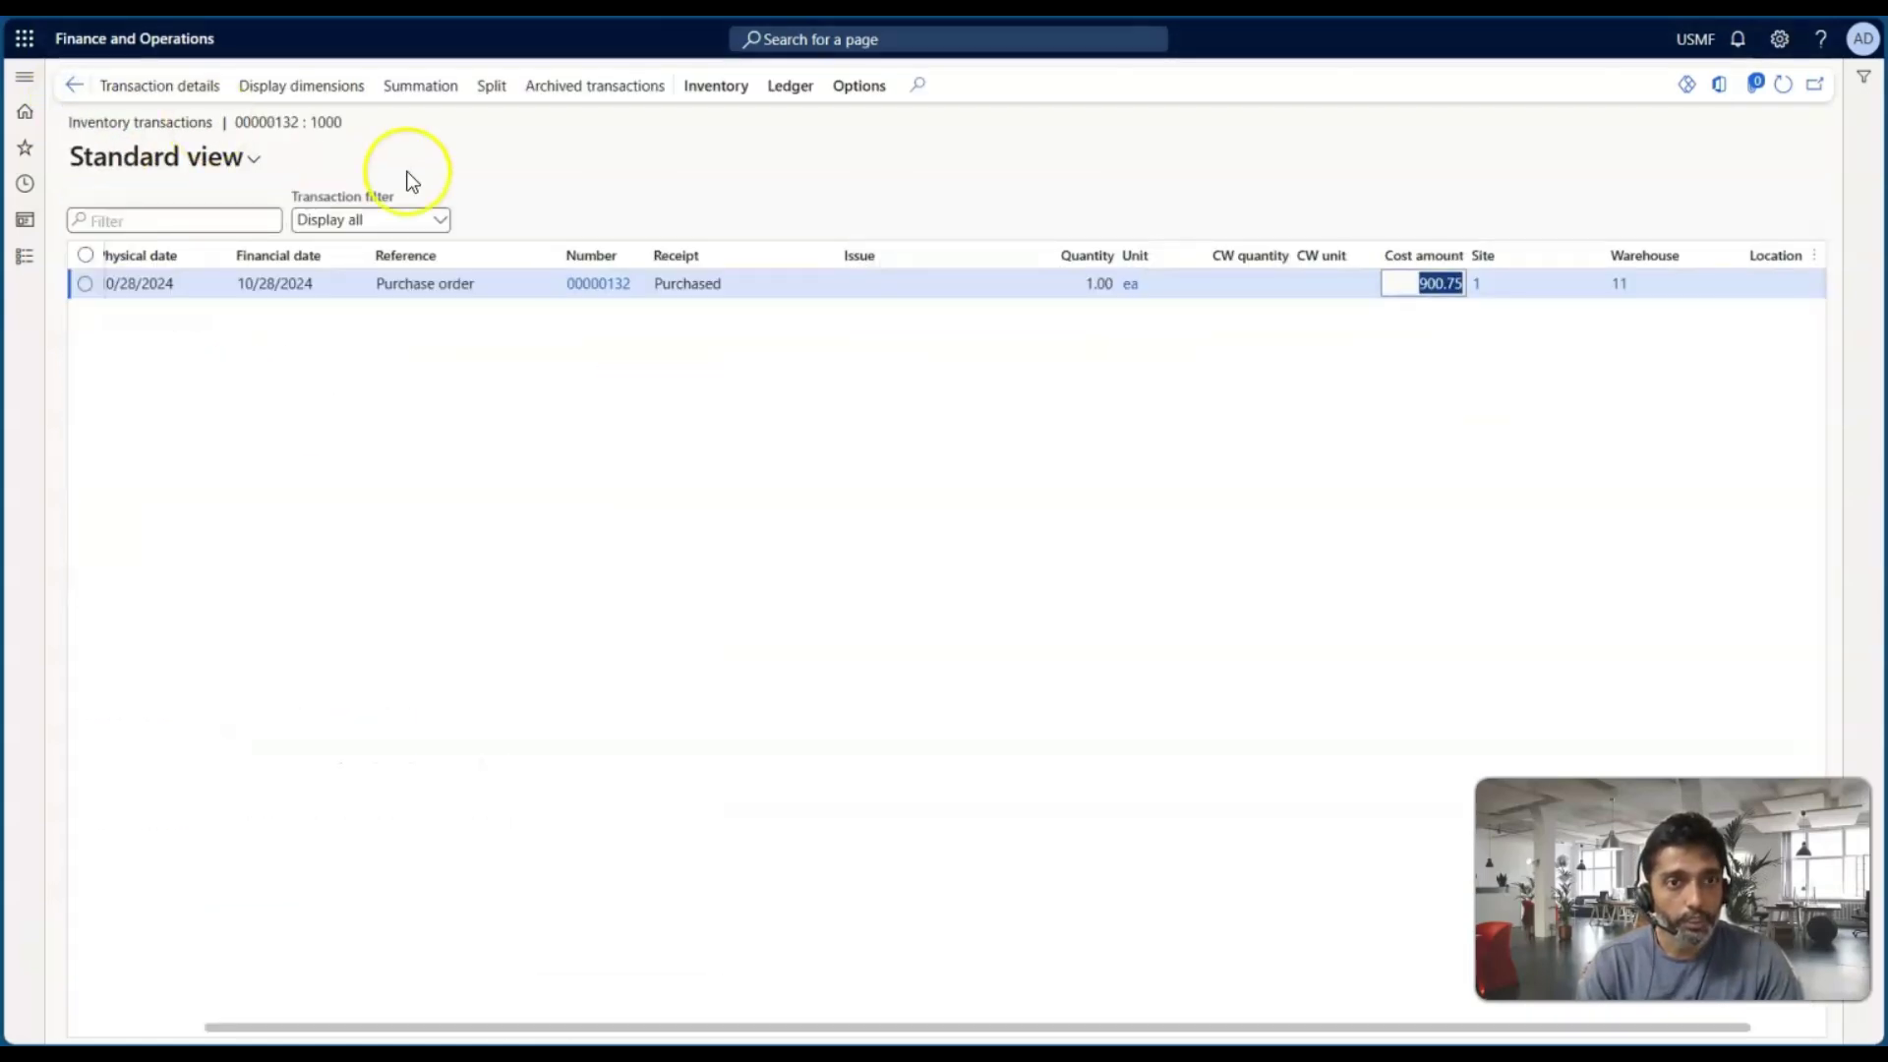
Step: Open the transactions in the physical voucher and compare the physical cost amount with the financial cost amount
left_click(712, 95)
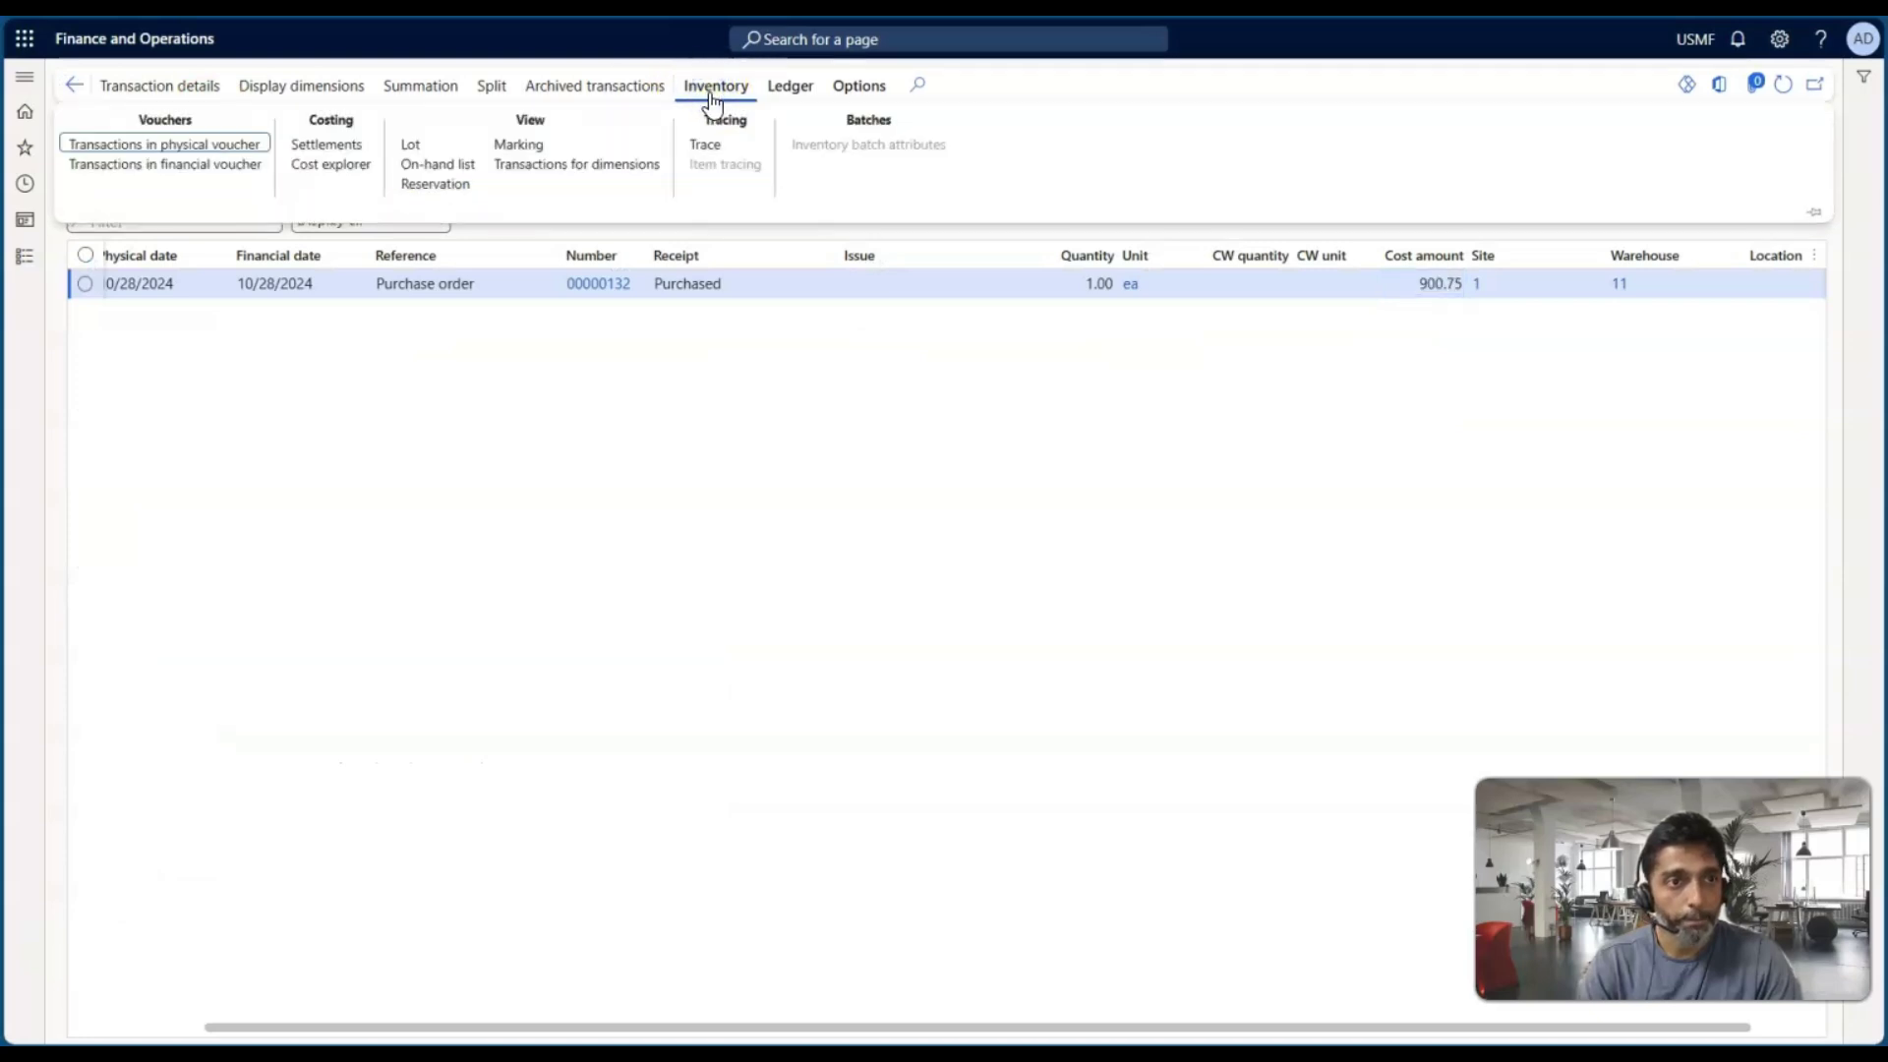
left_click(209, 148)
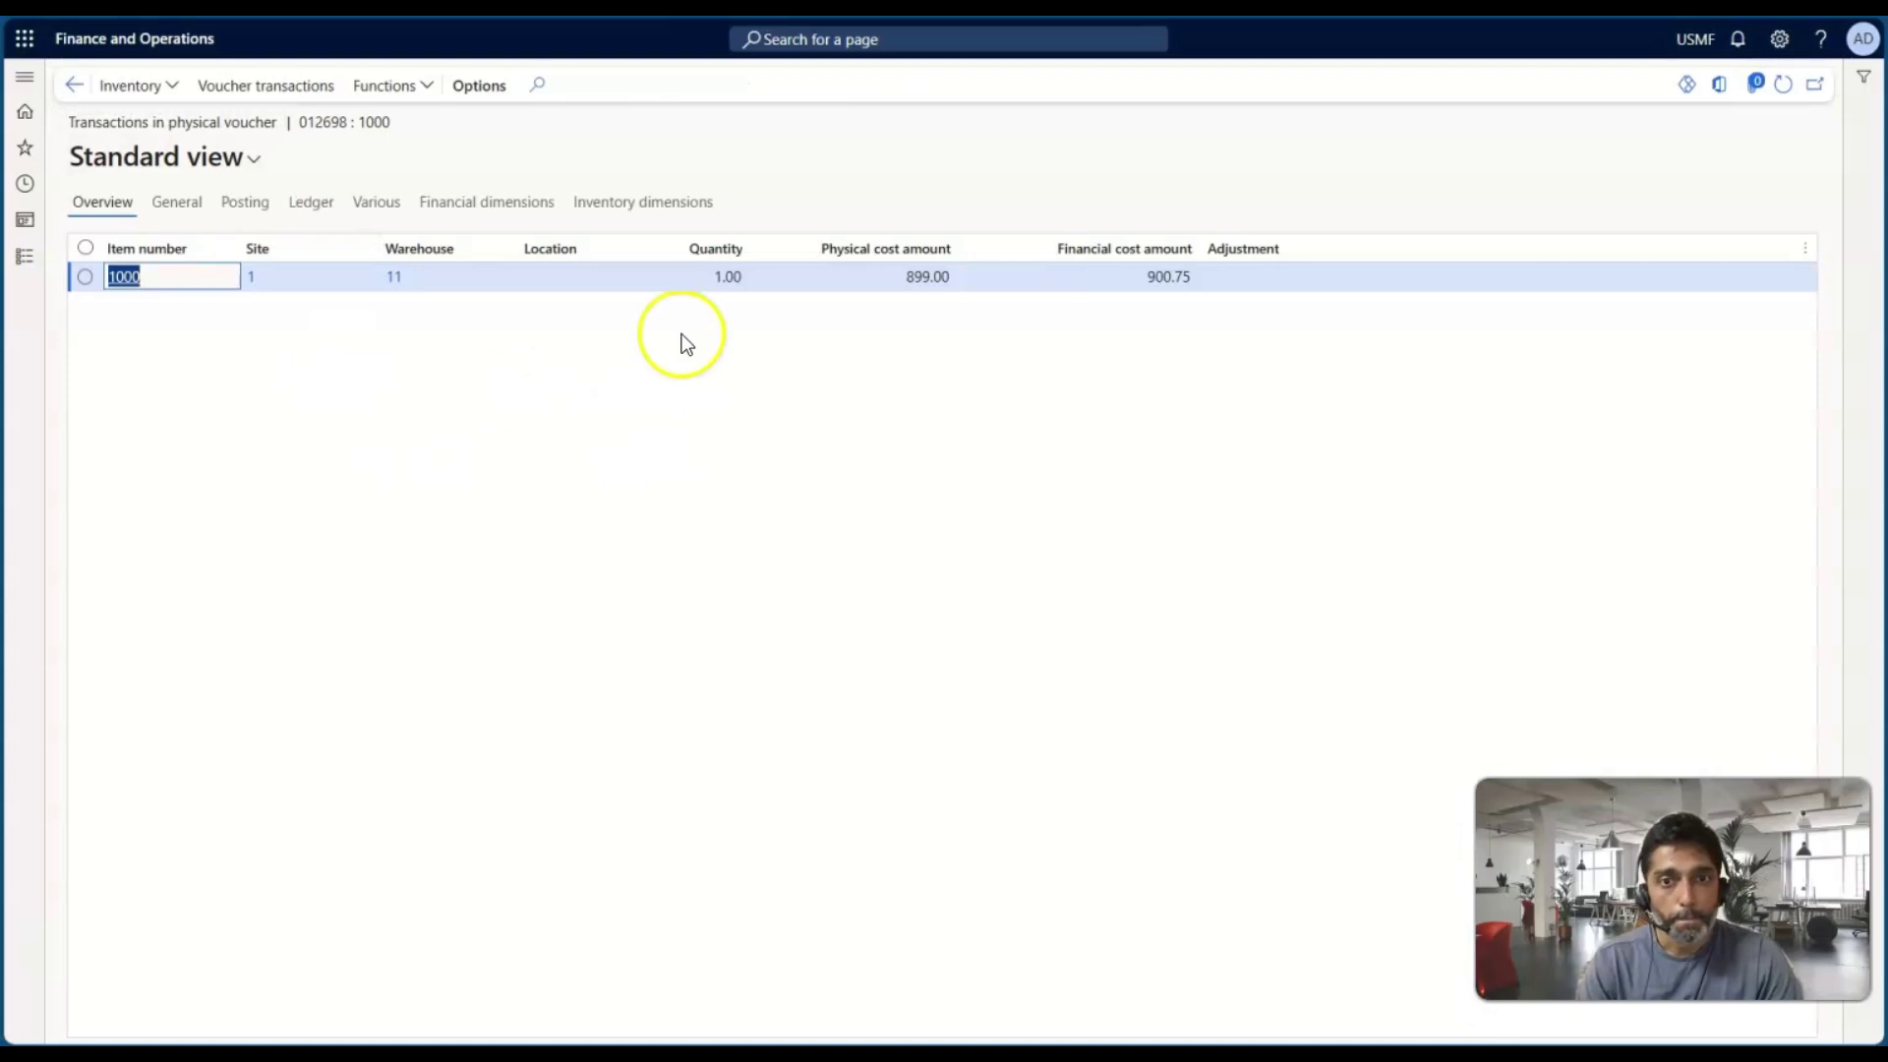
left_click_drag(895, 275, 987, 278)
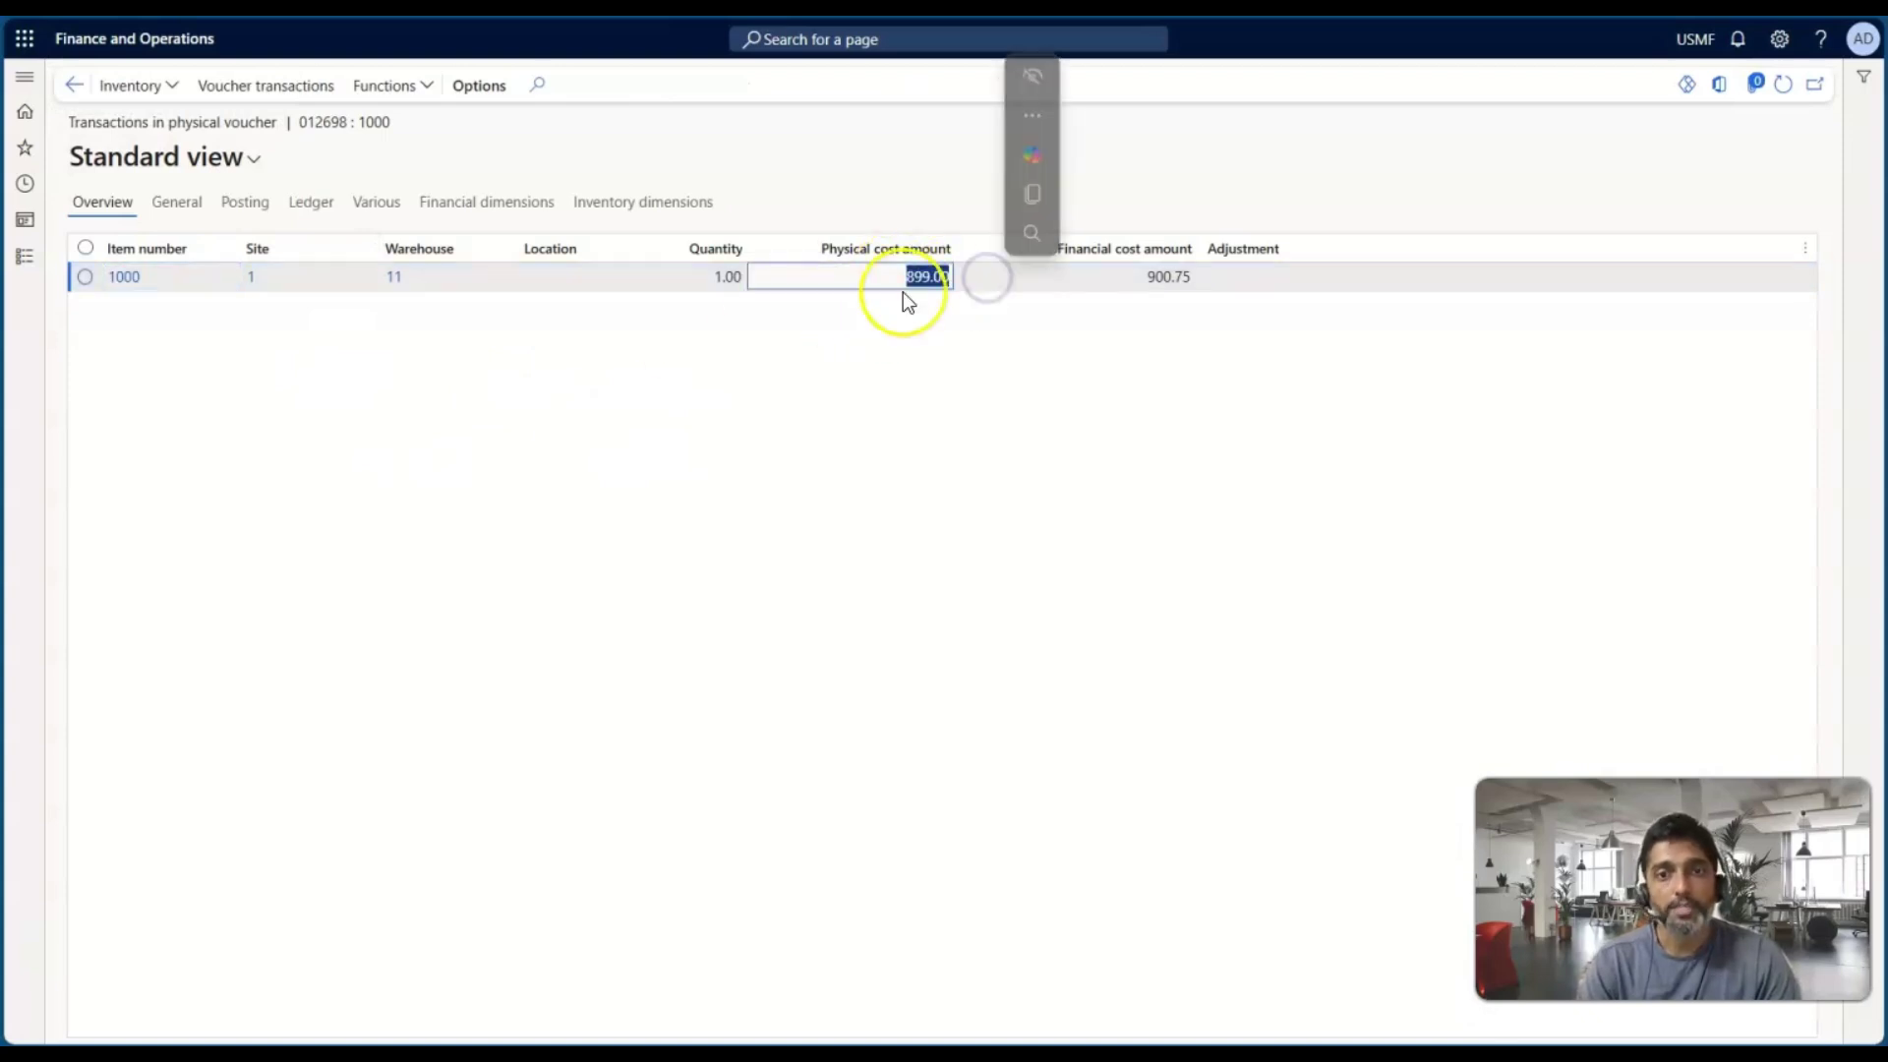
left_click(1141, 278)
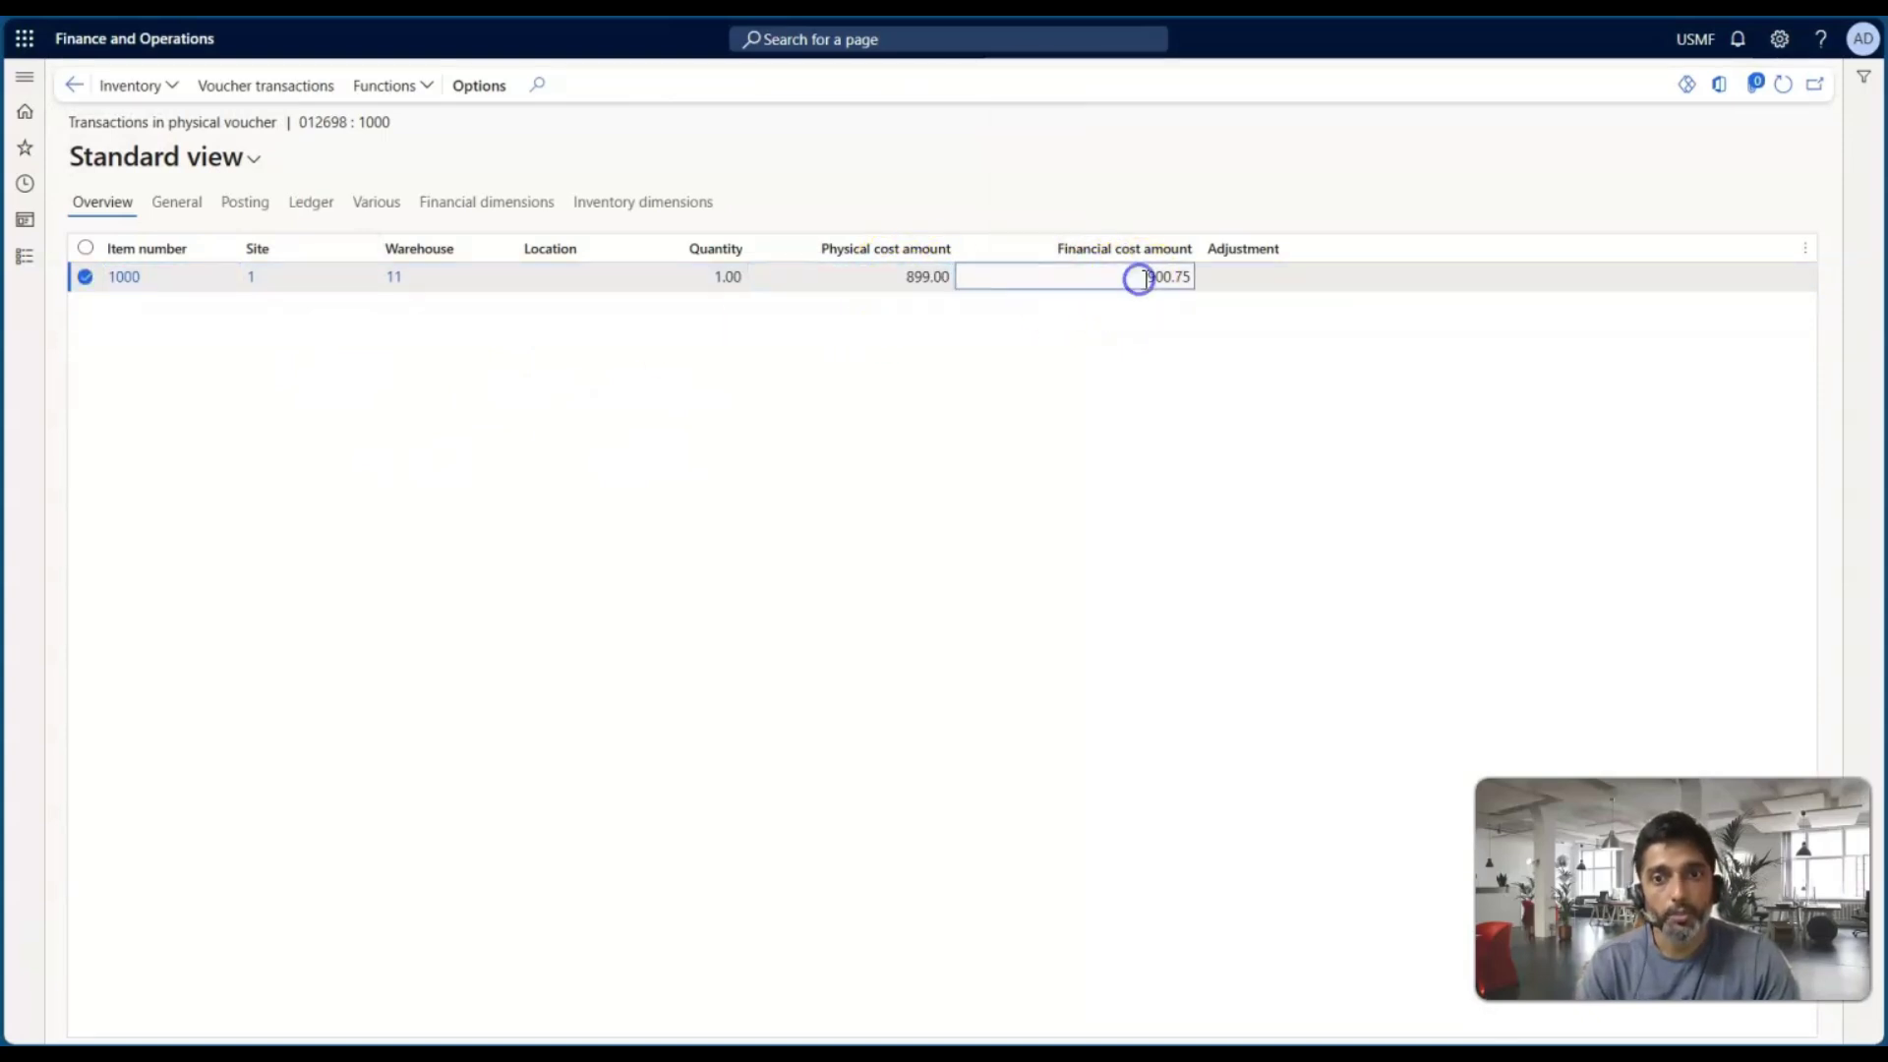
left_click_drag(1149, 279, 1206, 280)
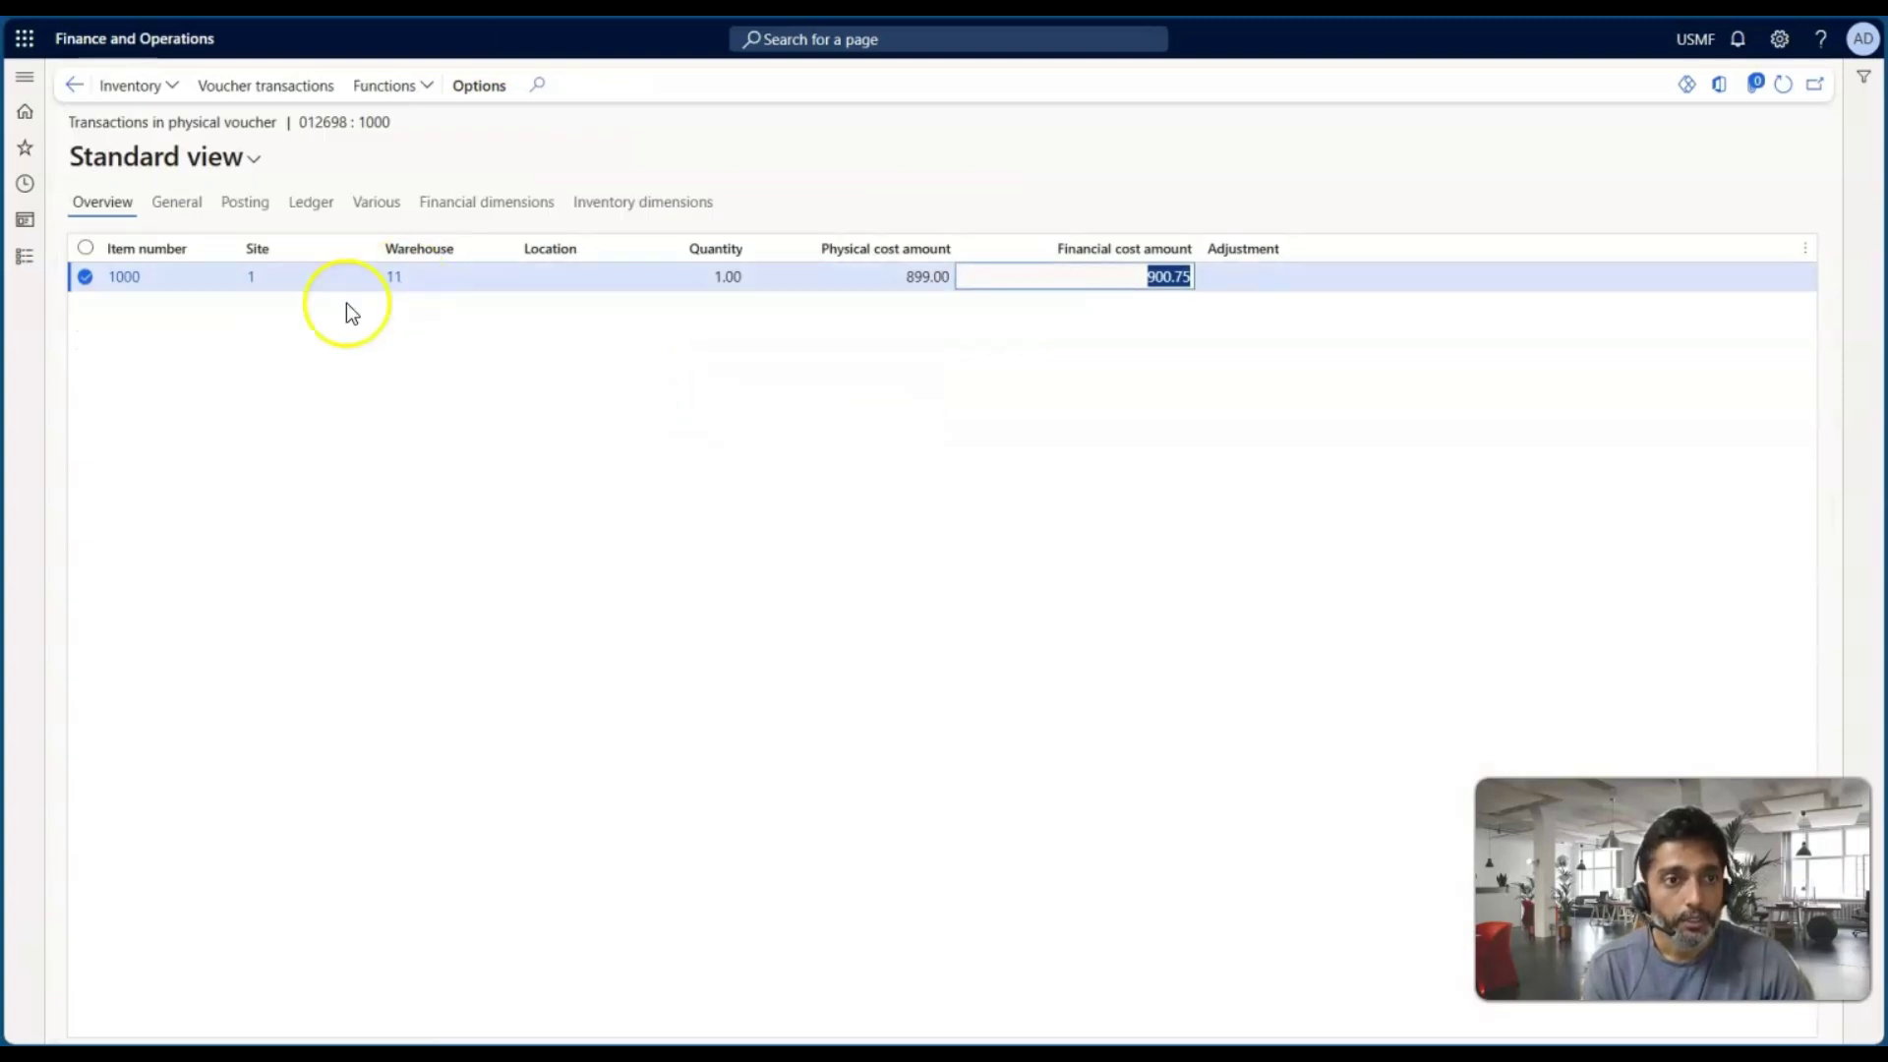
Step: Review the physical voucher transaction's posting details, packing slip and ledger accounts, and return to the purchase order
left_click(245, 203)
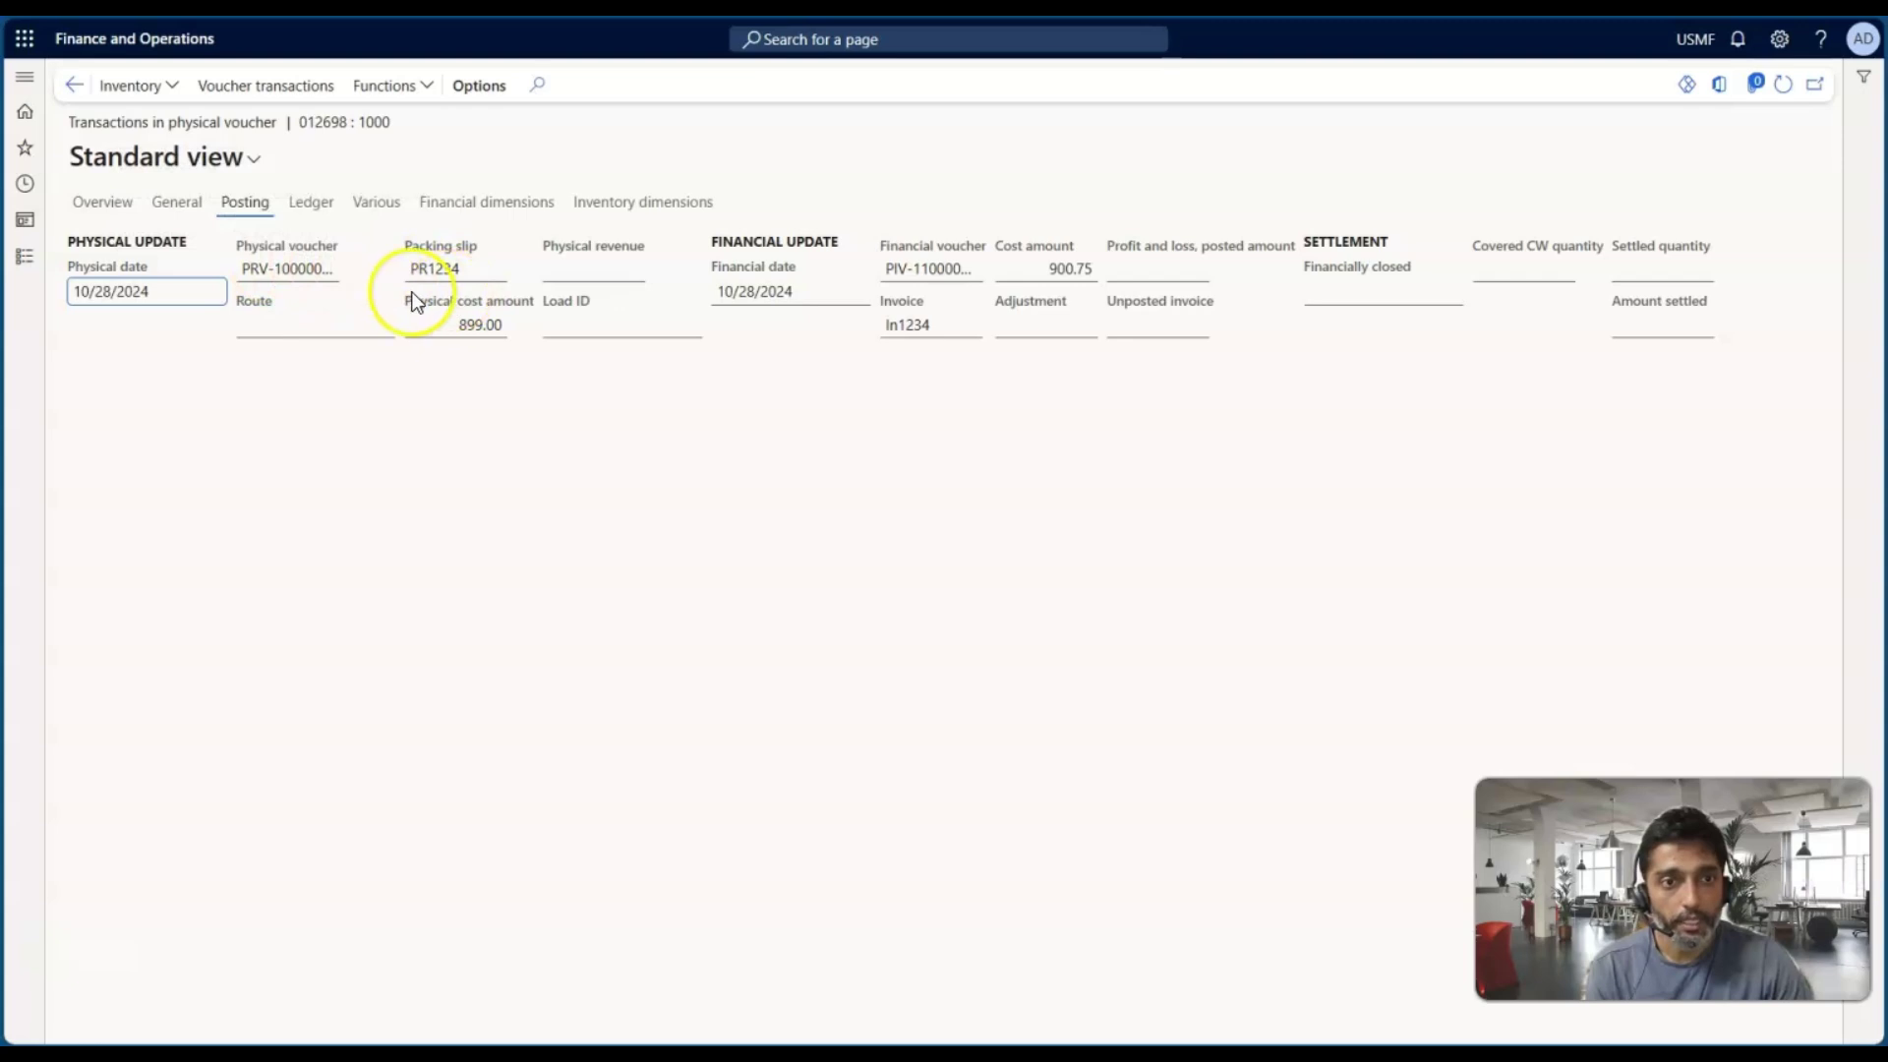
left_click_drag(412, 278, 522, 267)
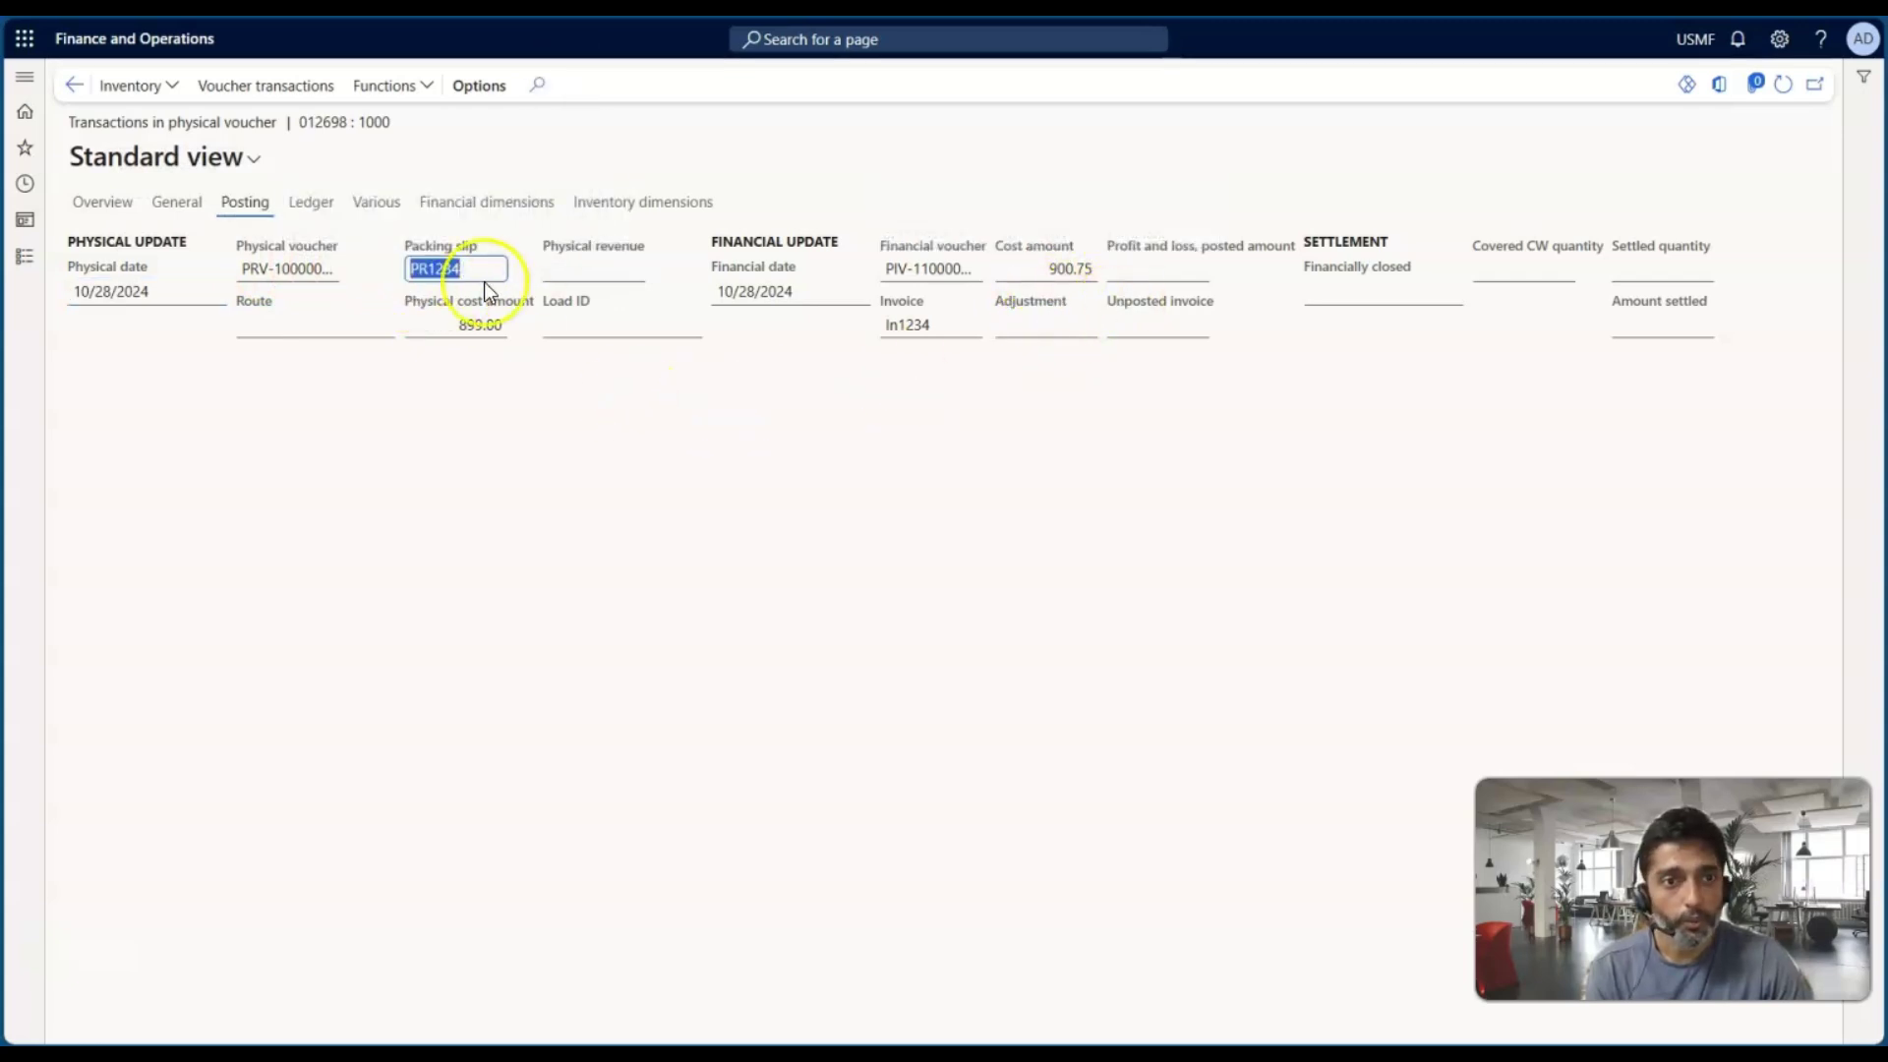
left_click(322, 208)
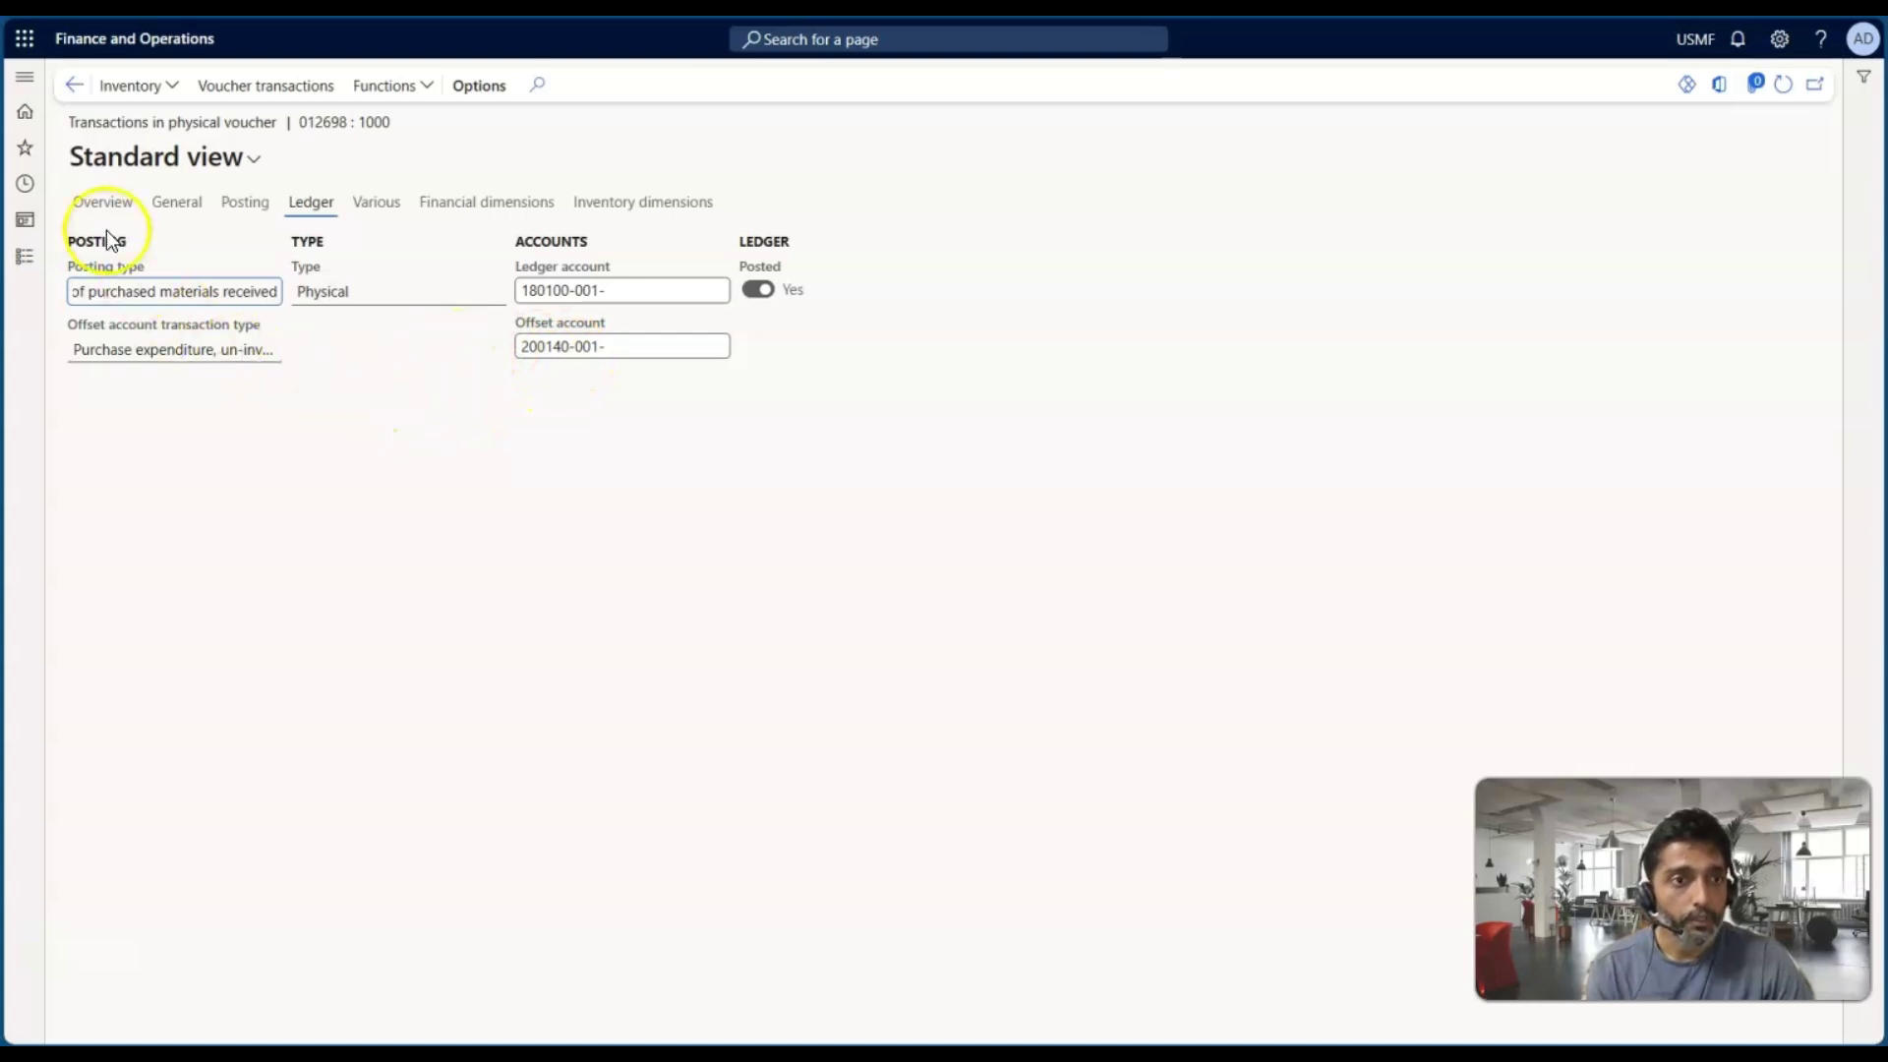
left_click(104, 203)
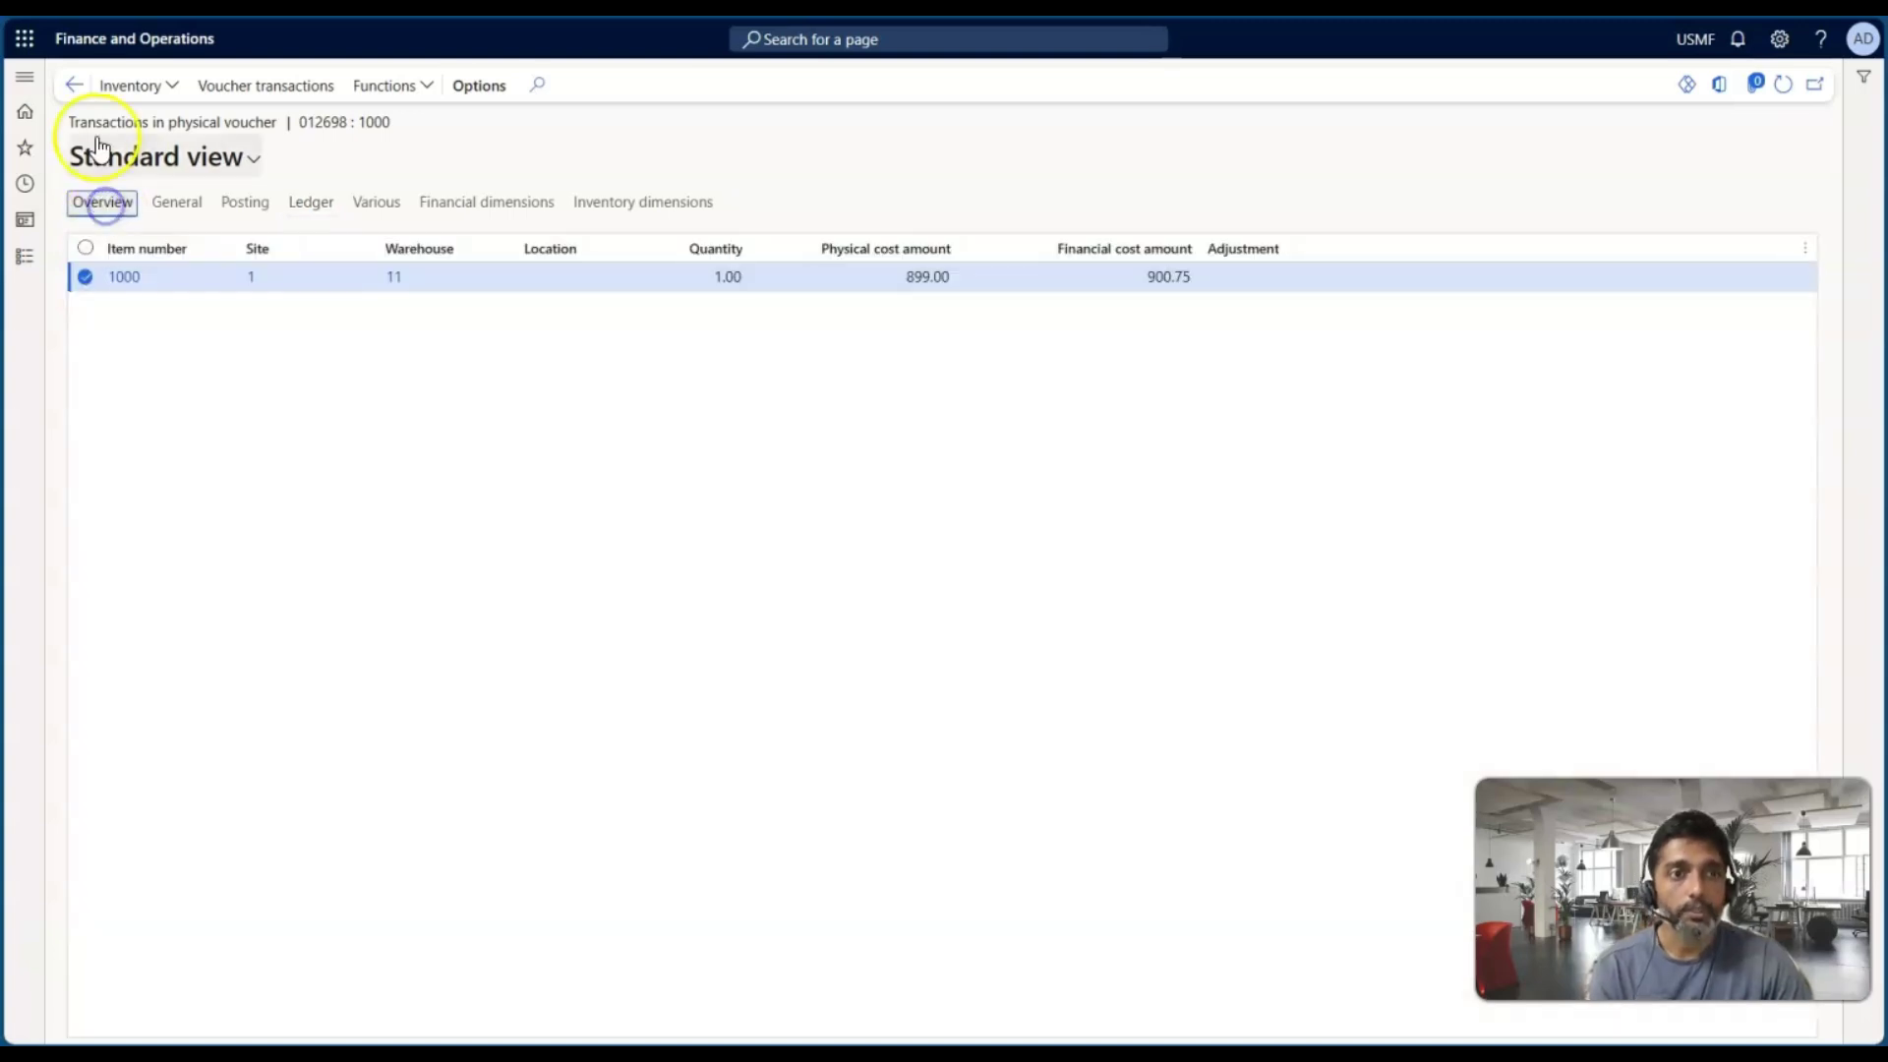
left_click(75, 88)
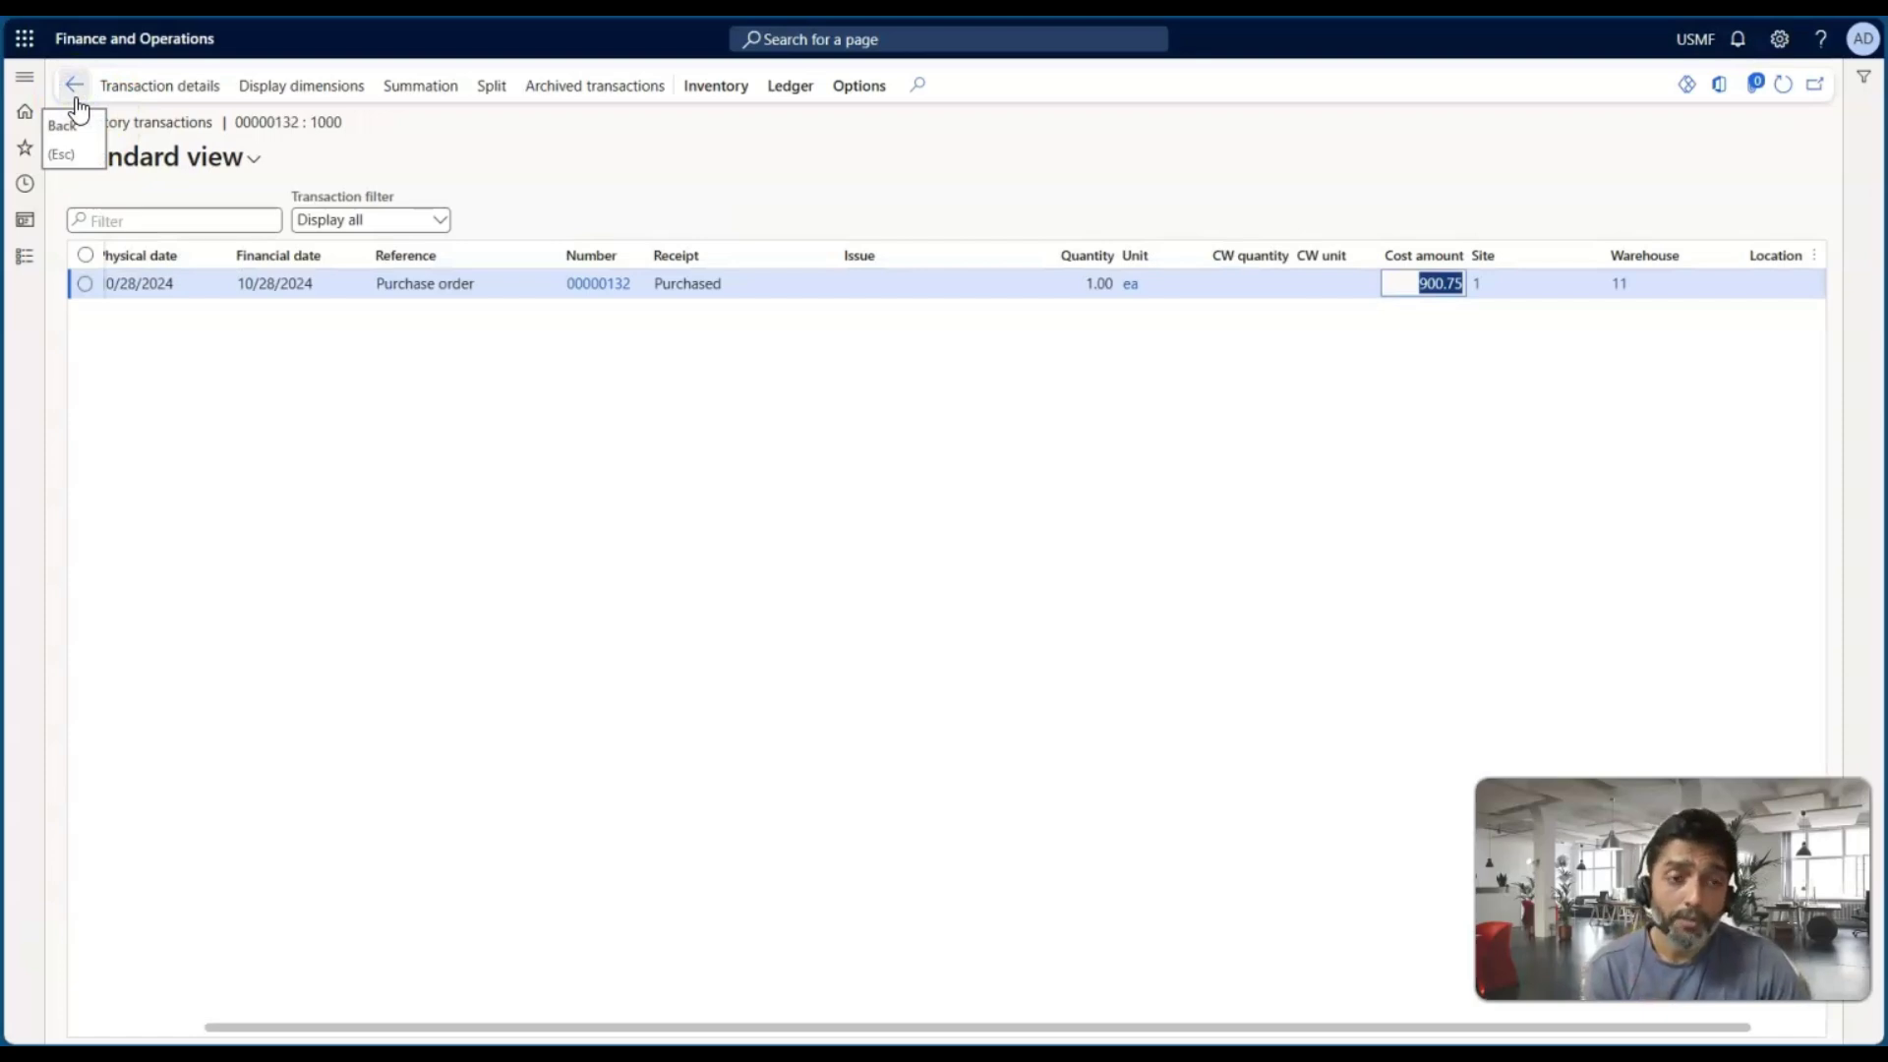
left_click(76, 98)
left_click(75, 98)
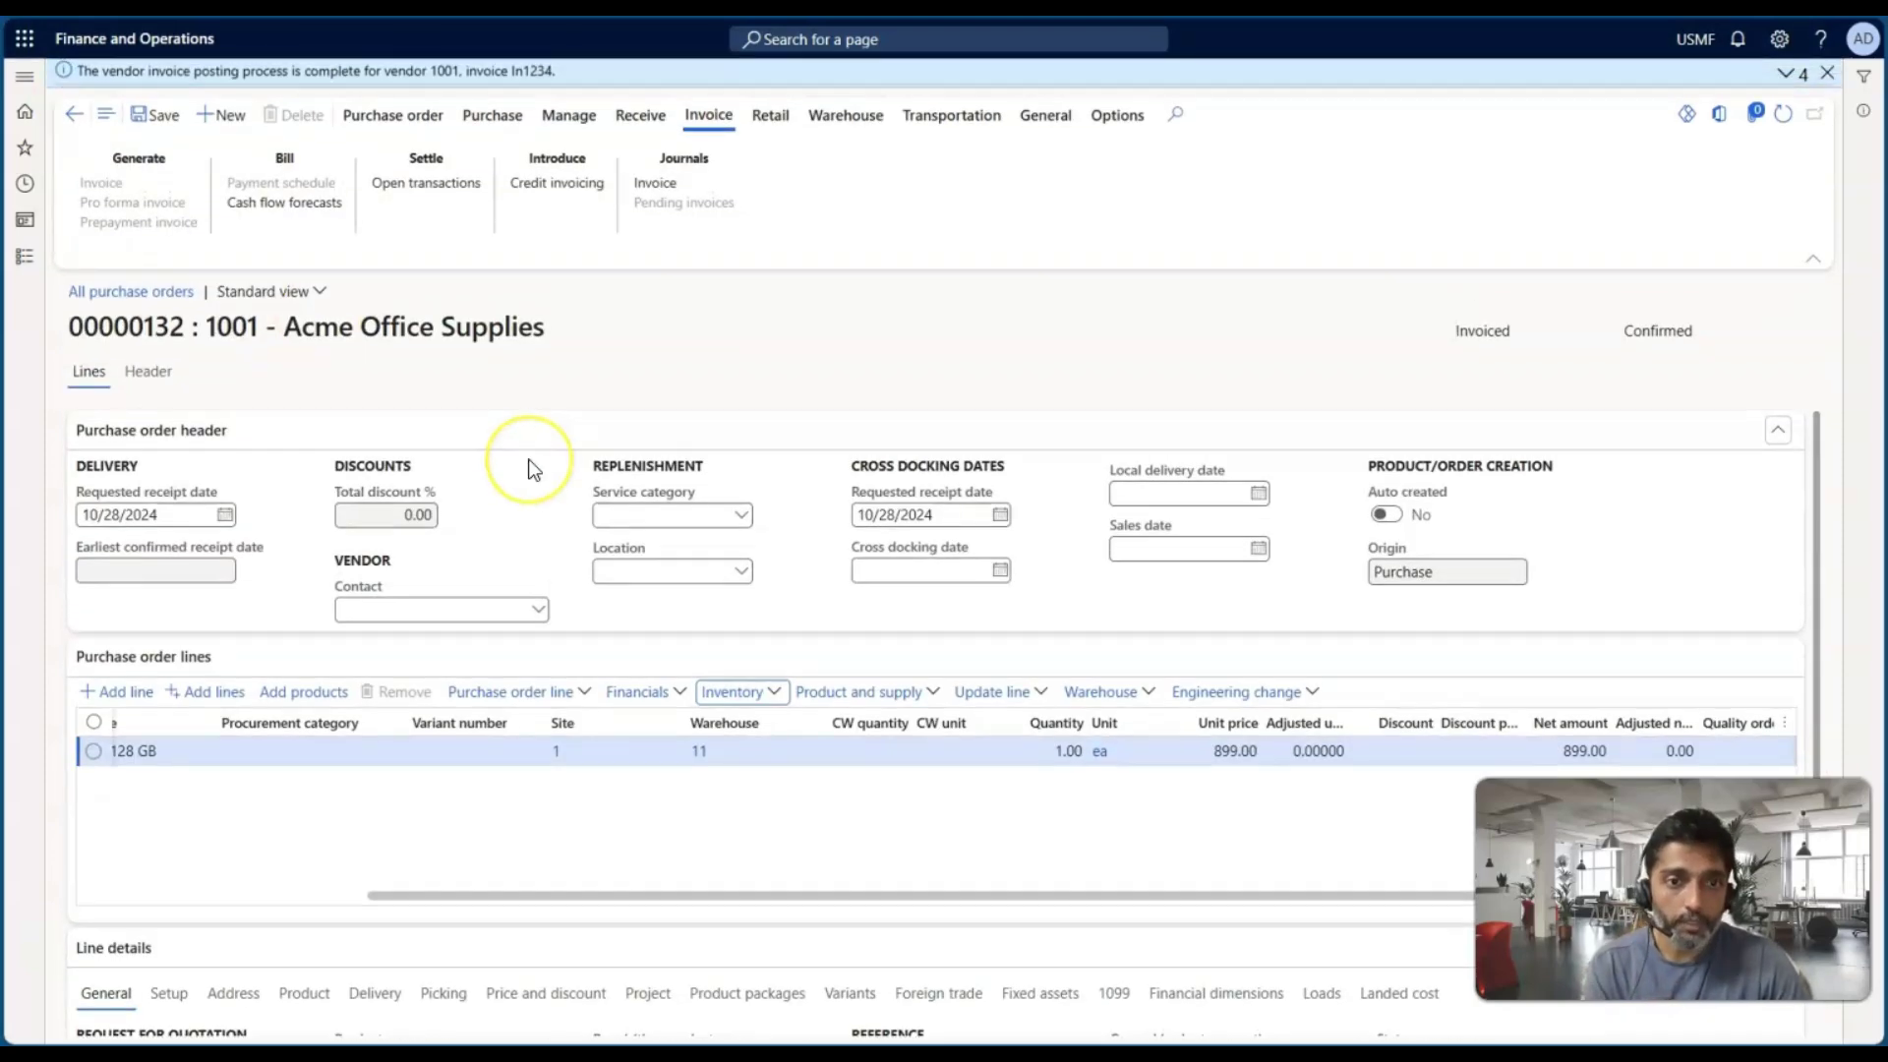
Step: Open the automatic charges setup of Procurement and sourcing and create a new header-level record
left_click(27, 271)
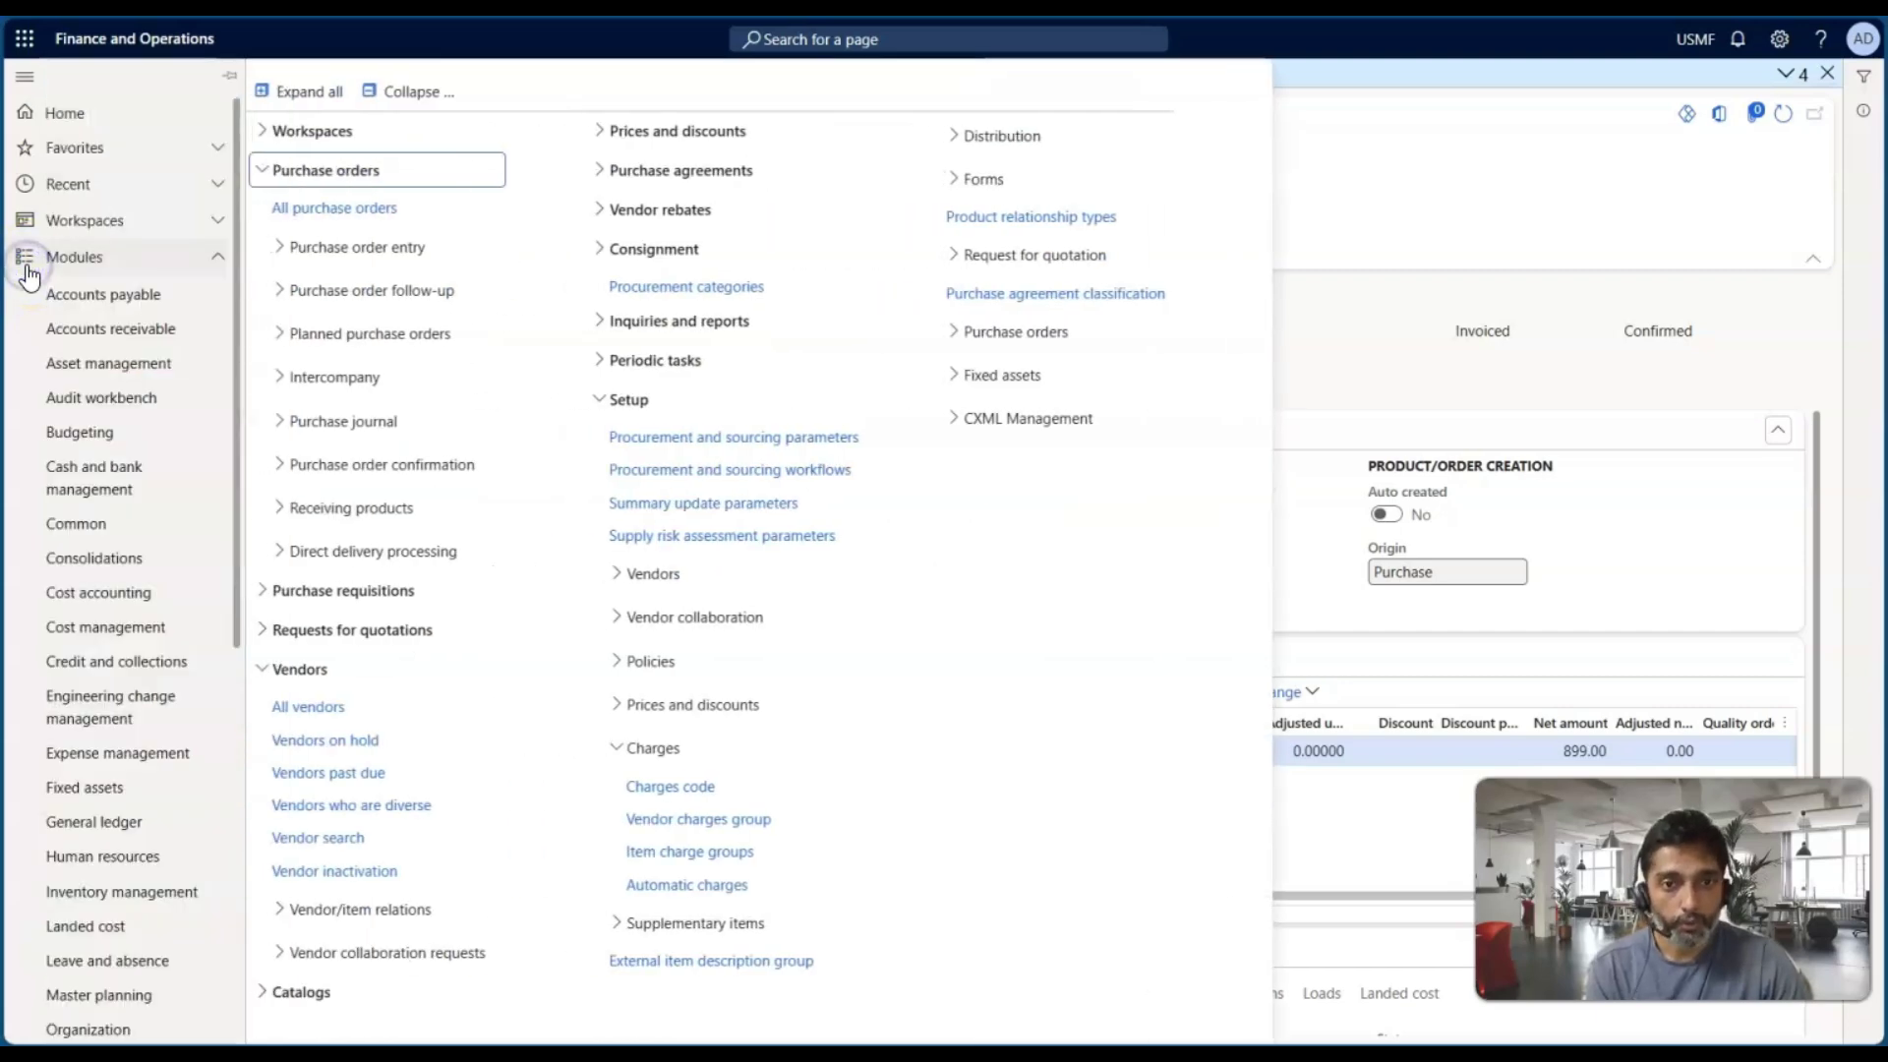
scroll(89, 521, "down", 3)
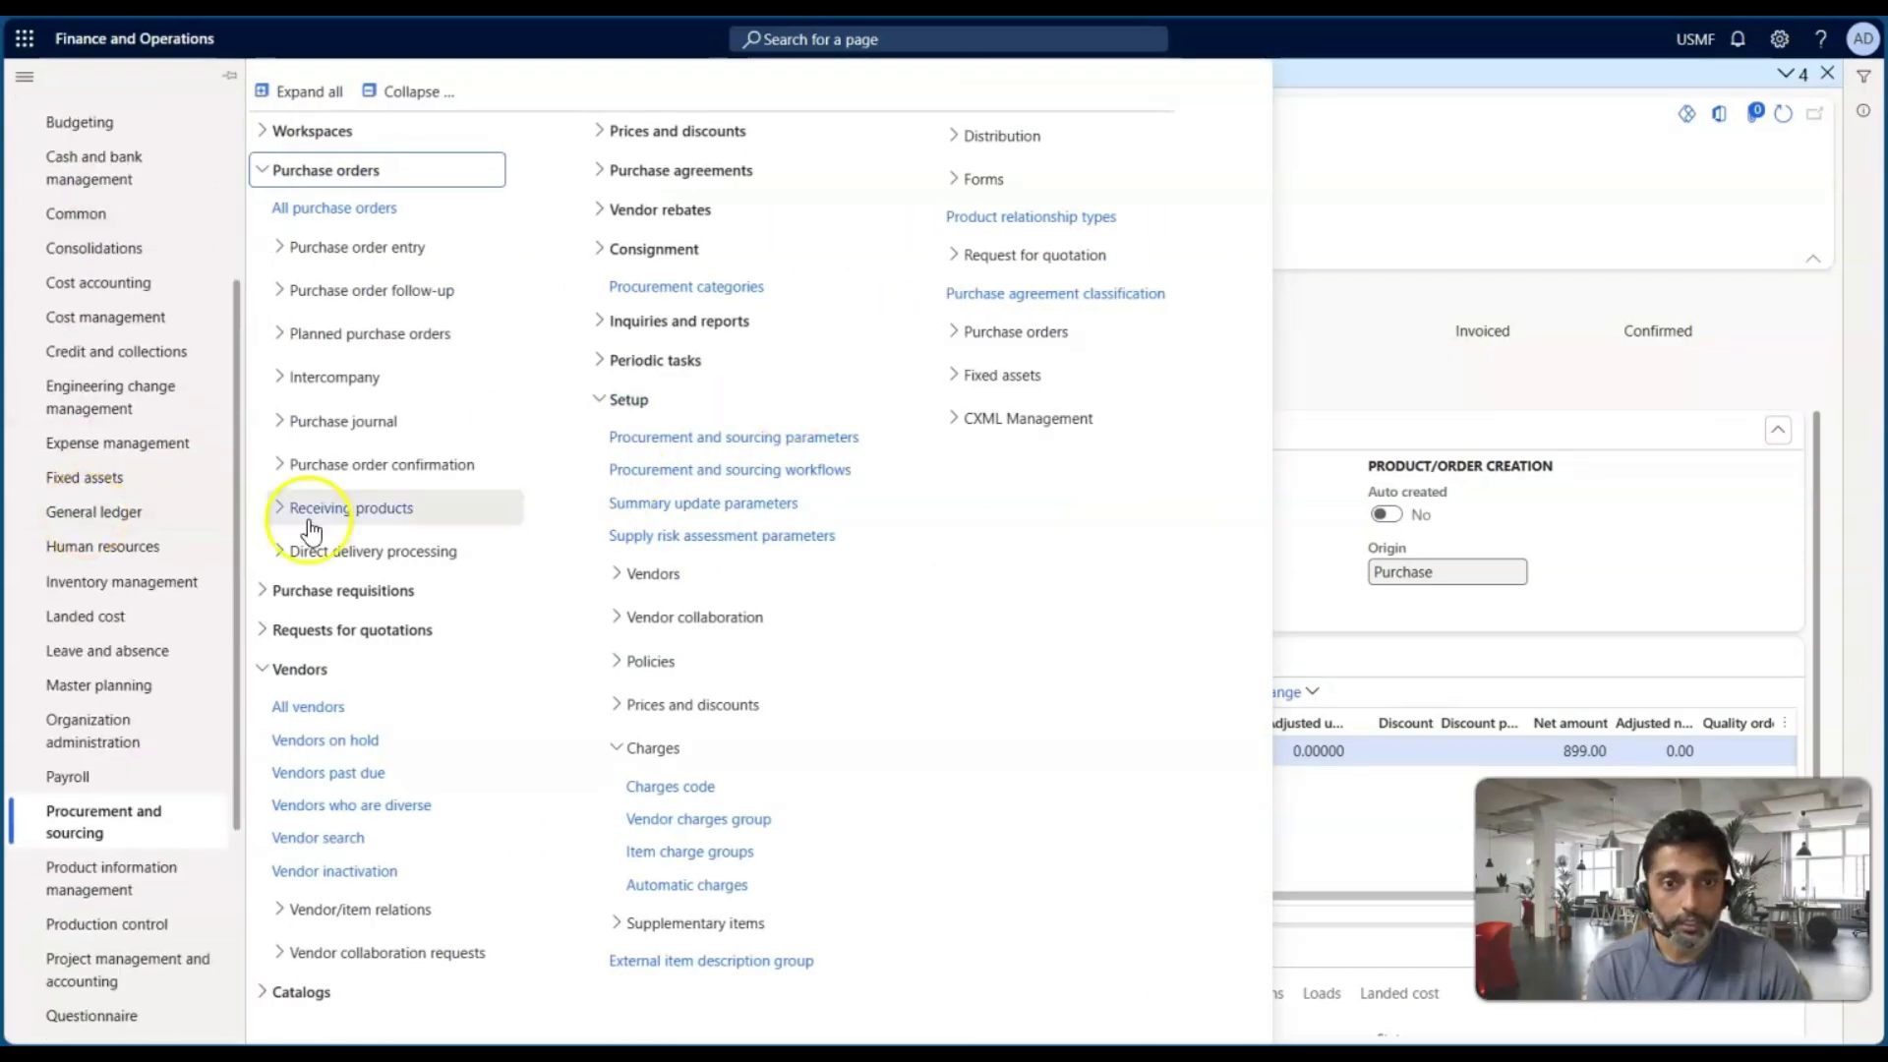
scroll(62, 639, "down", 2)
scroll(62, 649, "down", 2)
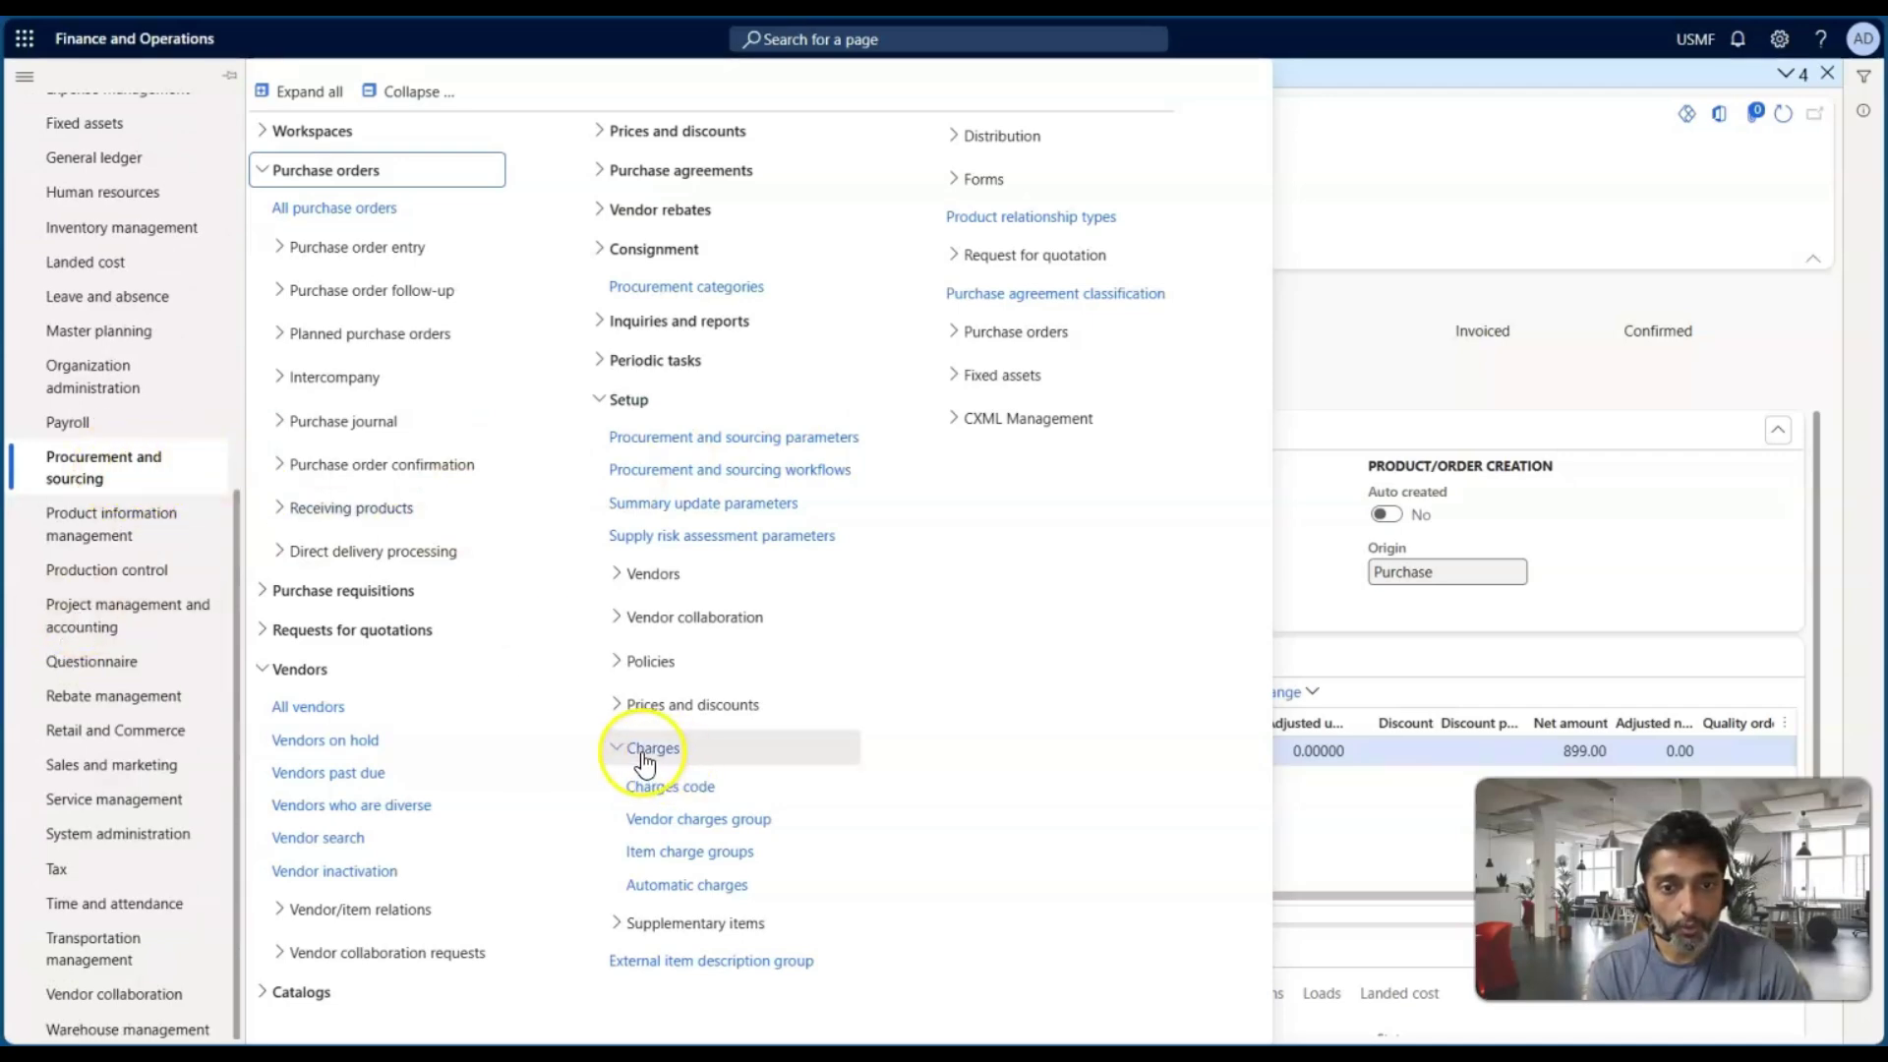
left_click(711, 885)
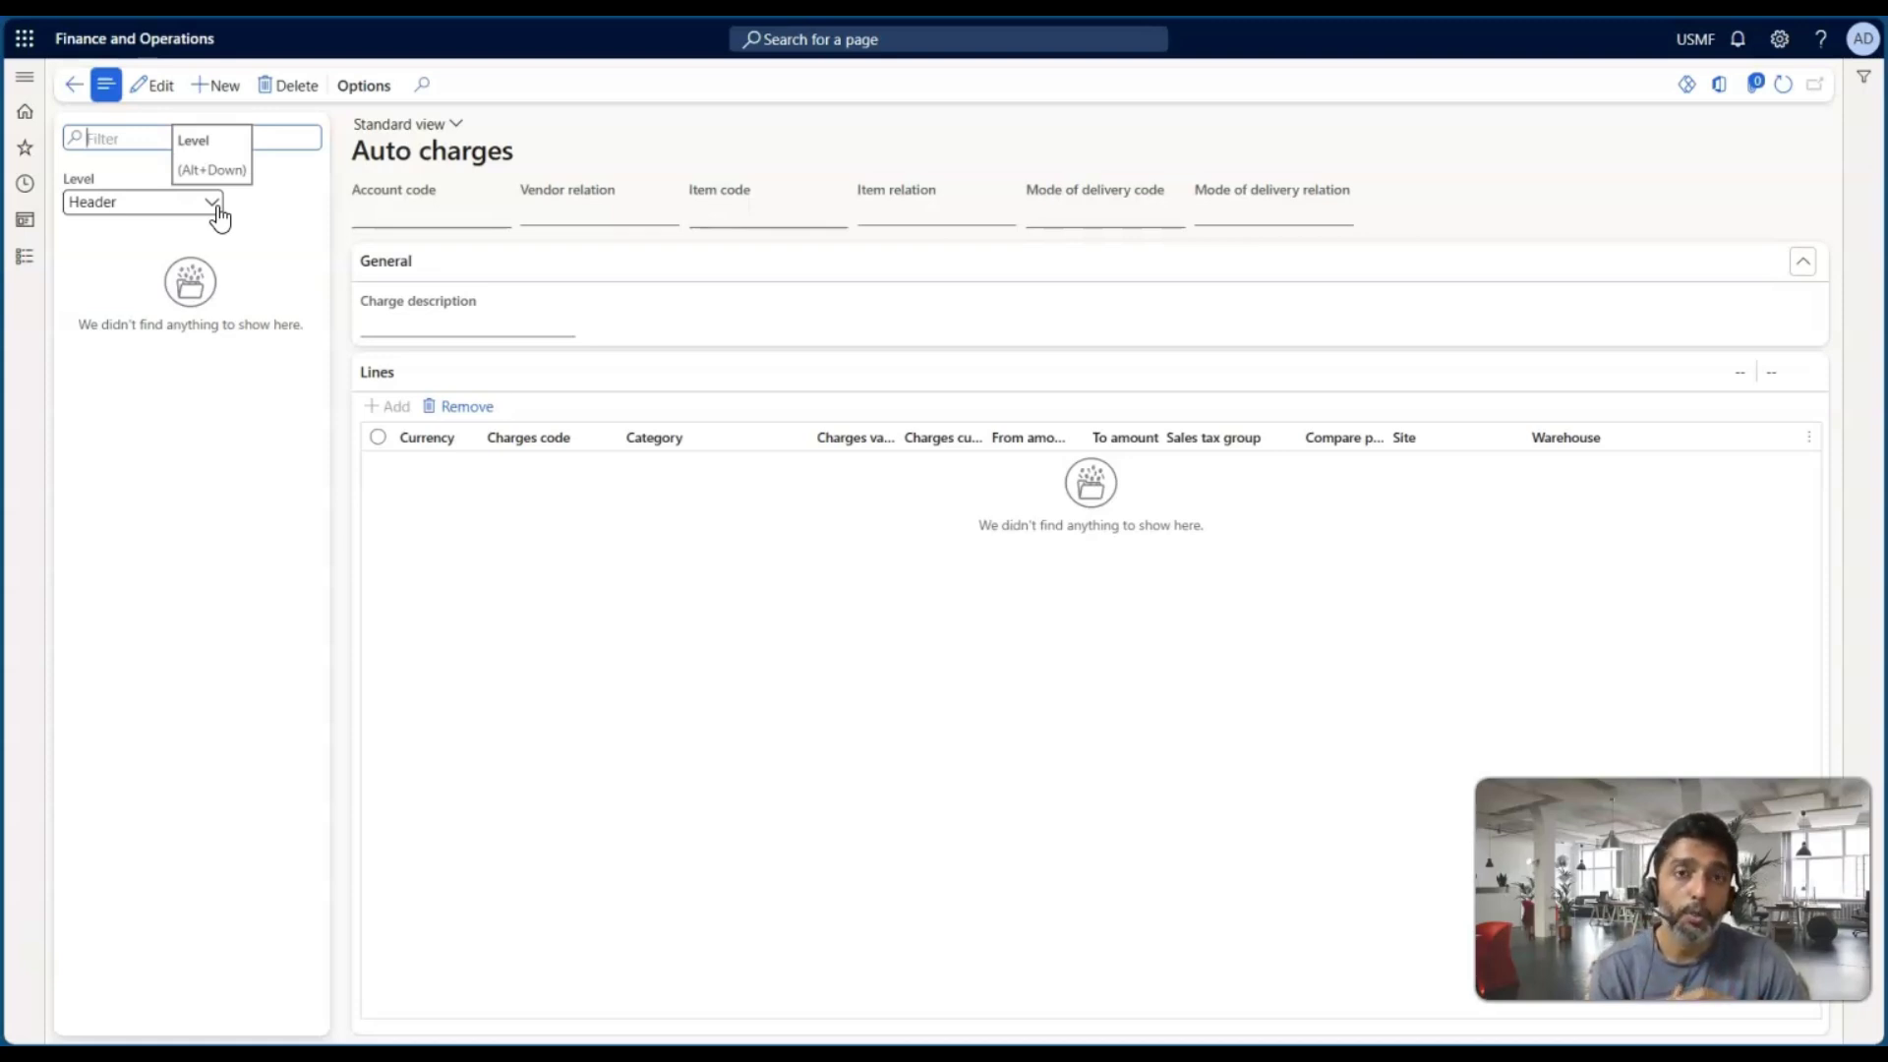
left_click(223, 86)
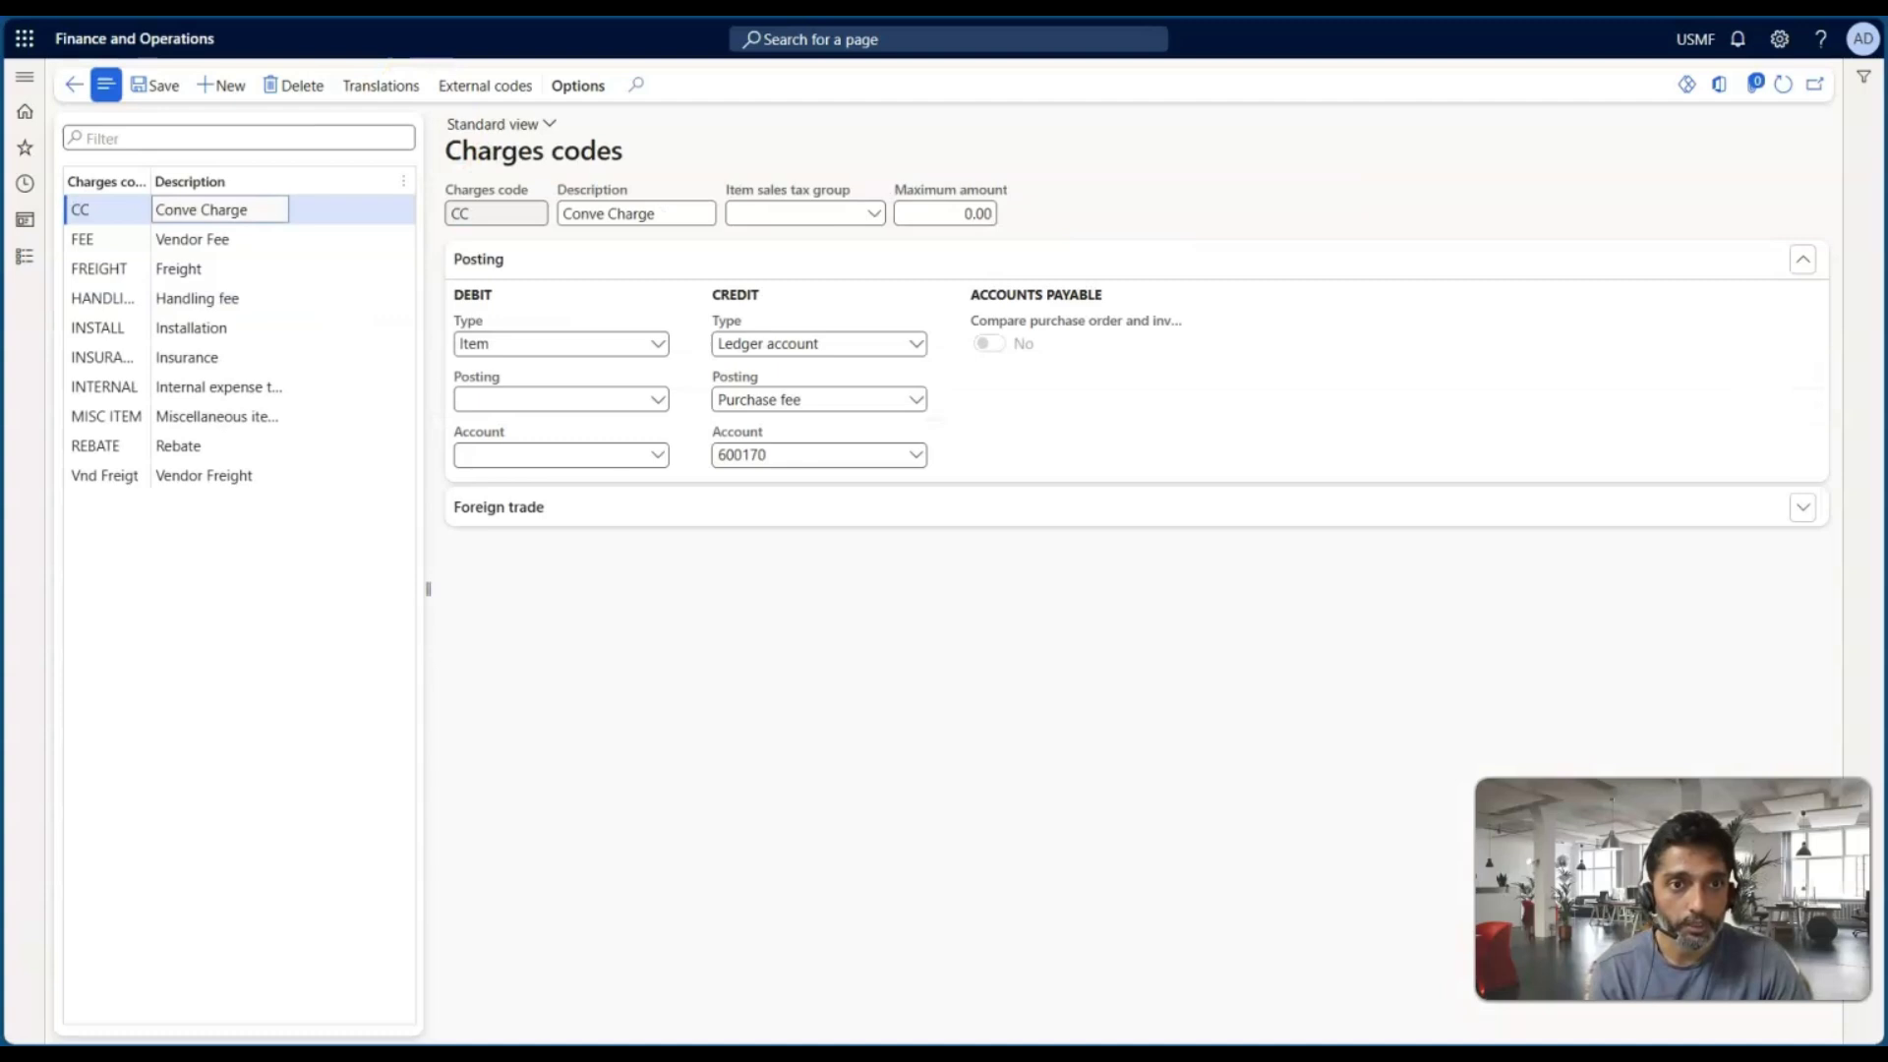
Step: Open the Accounts receivable auto charges setup and examine the customer-side header charge
left_click(23, 256)
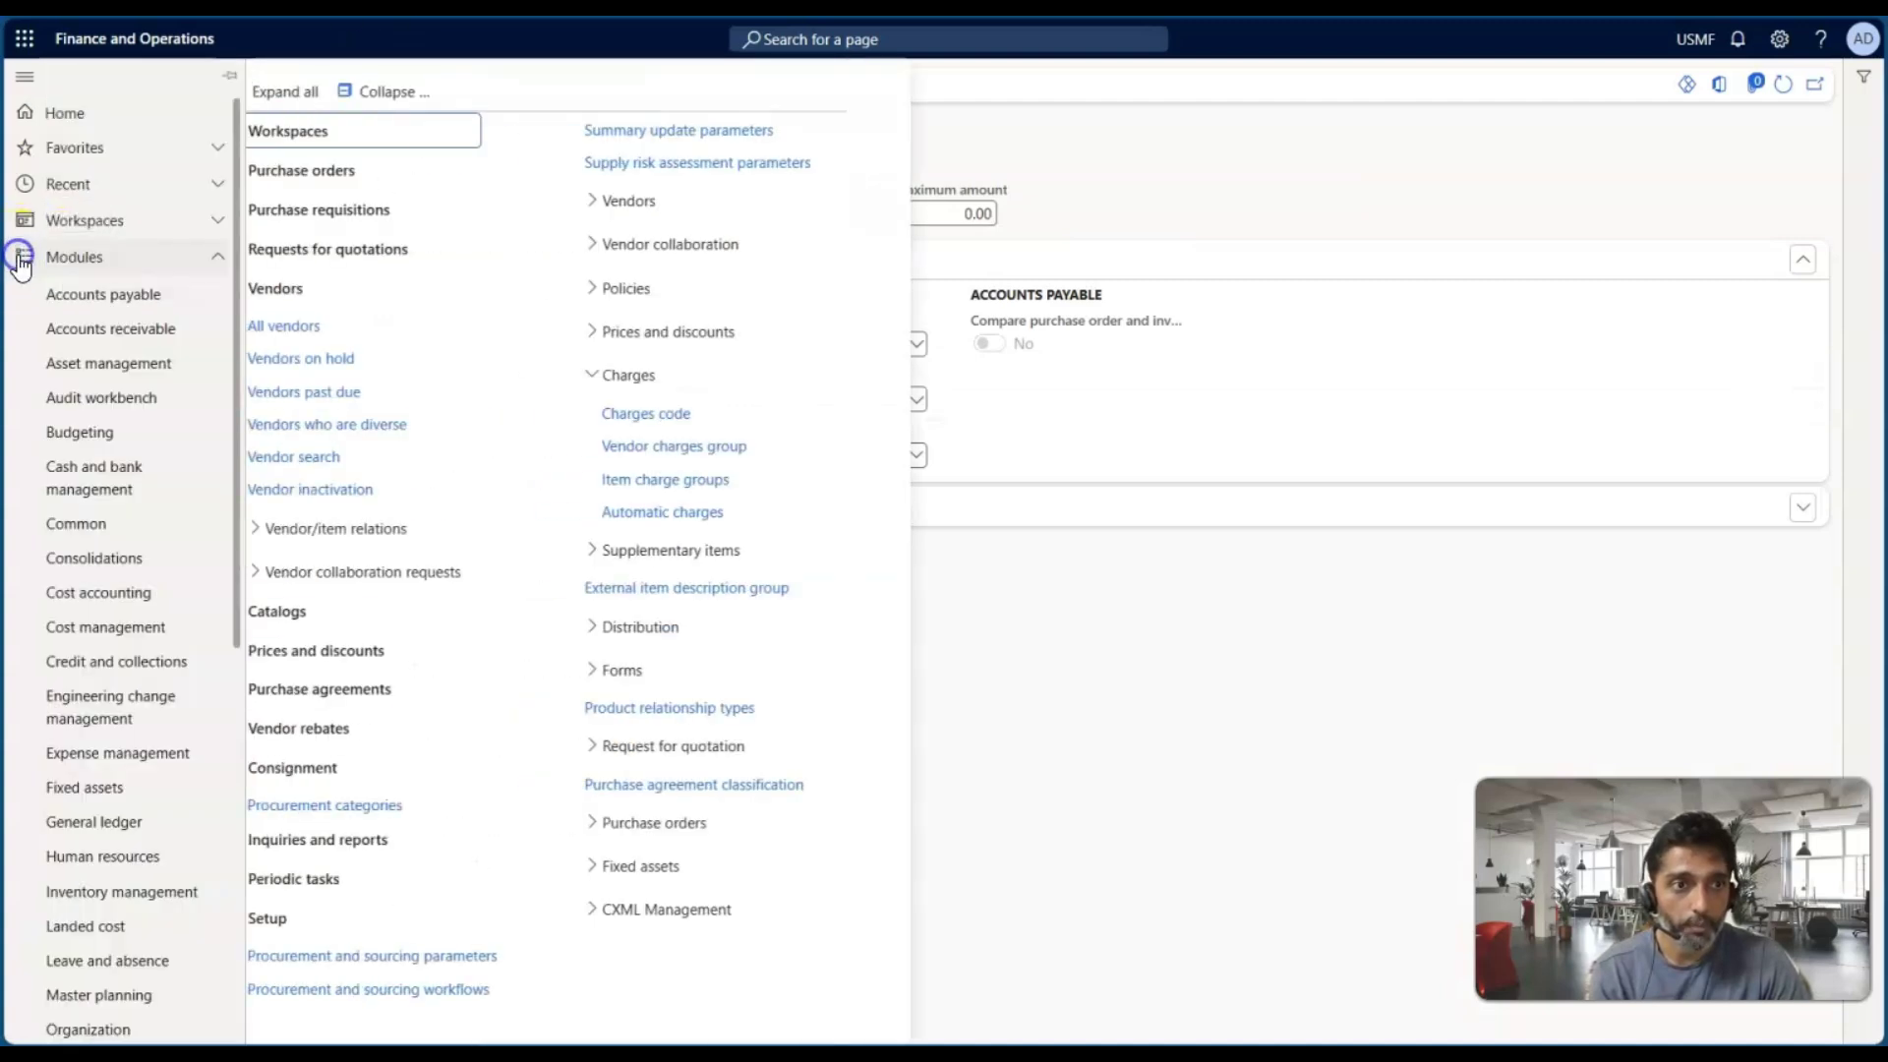
left_click(88, 328)
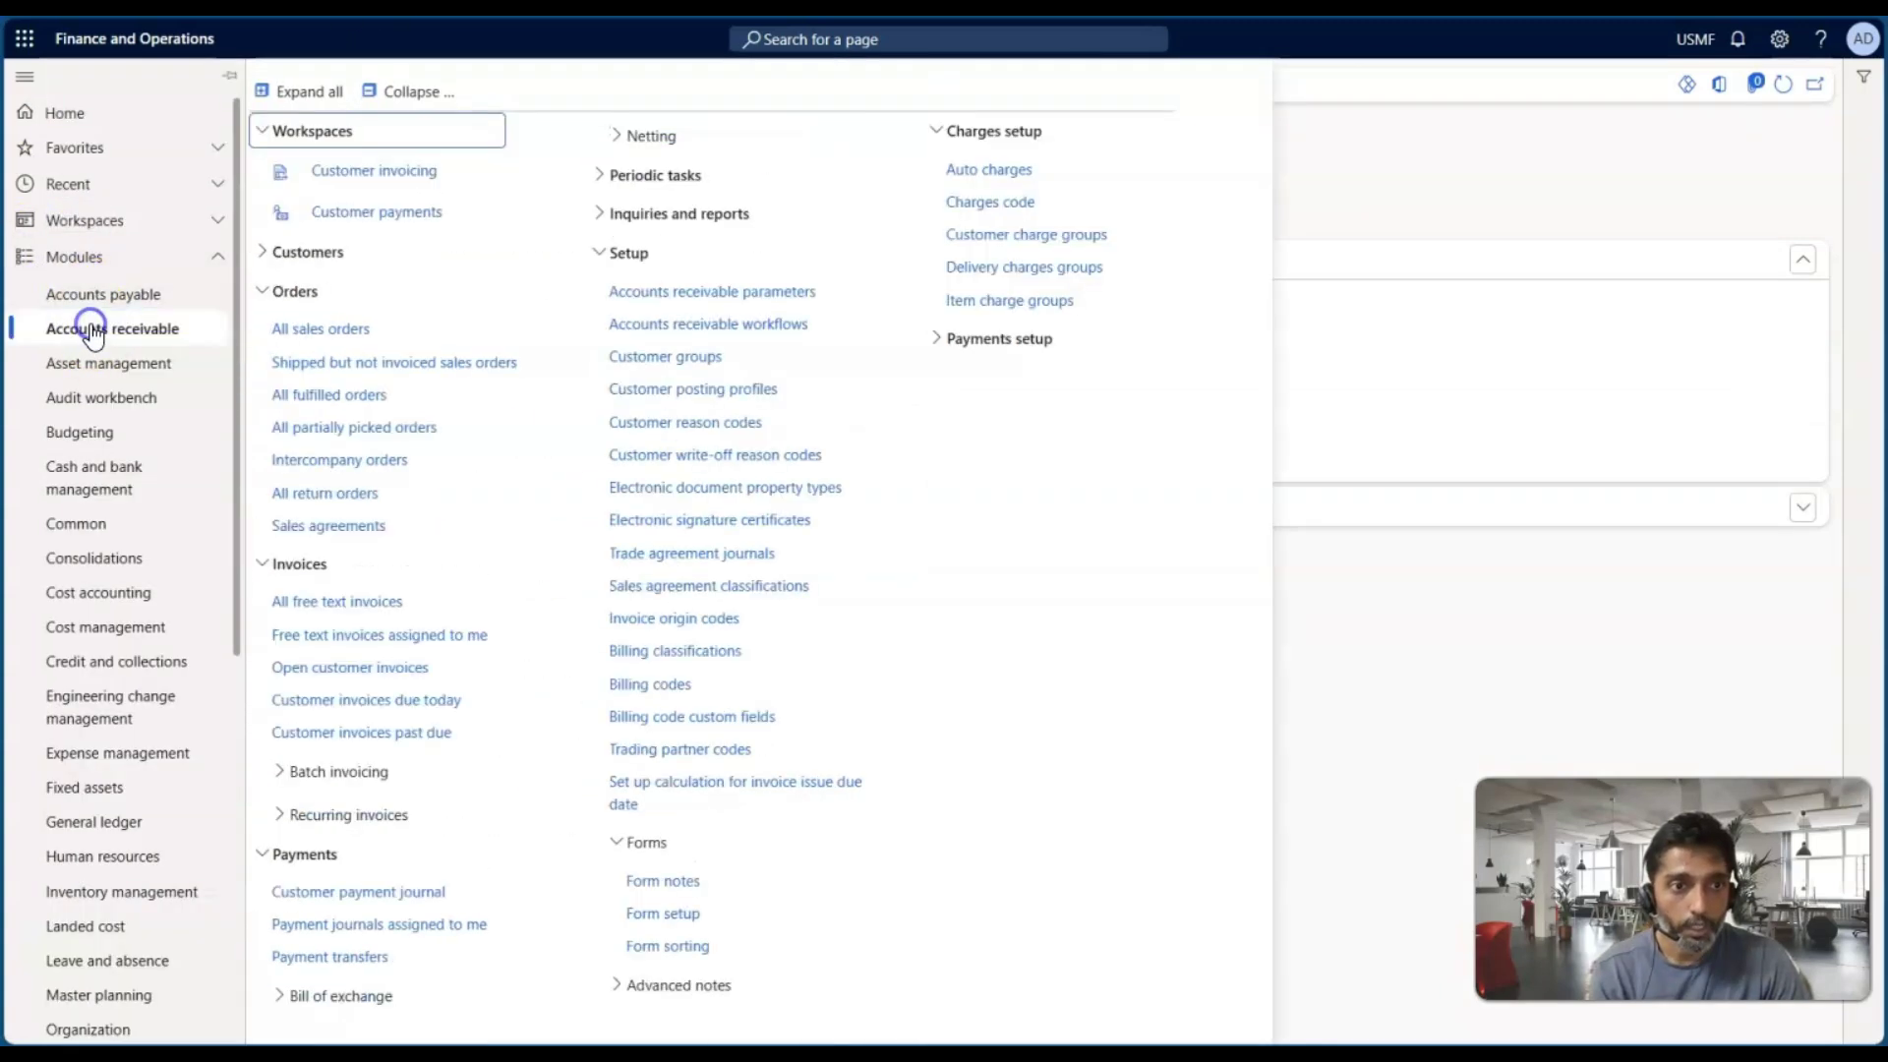
left_click(993, 166)
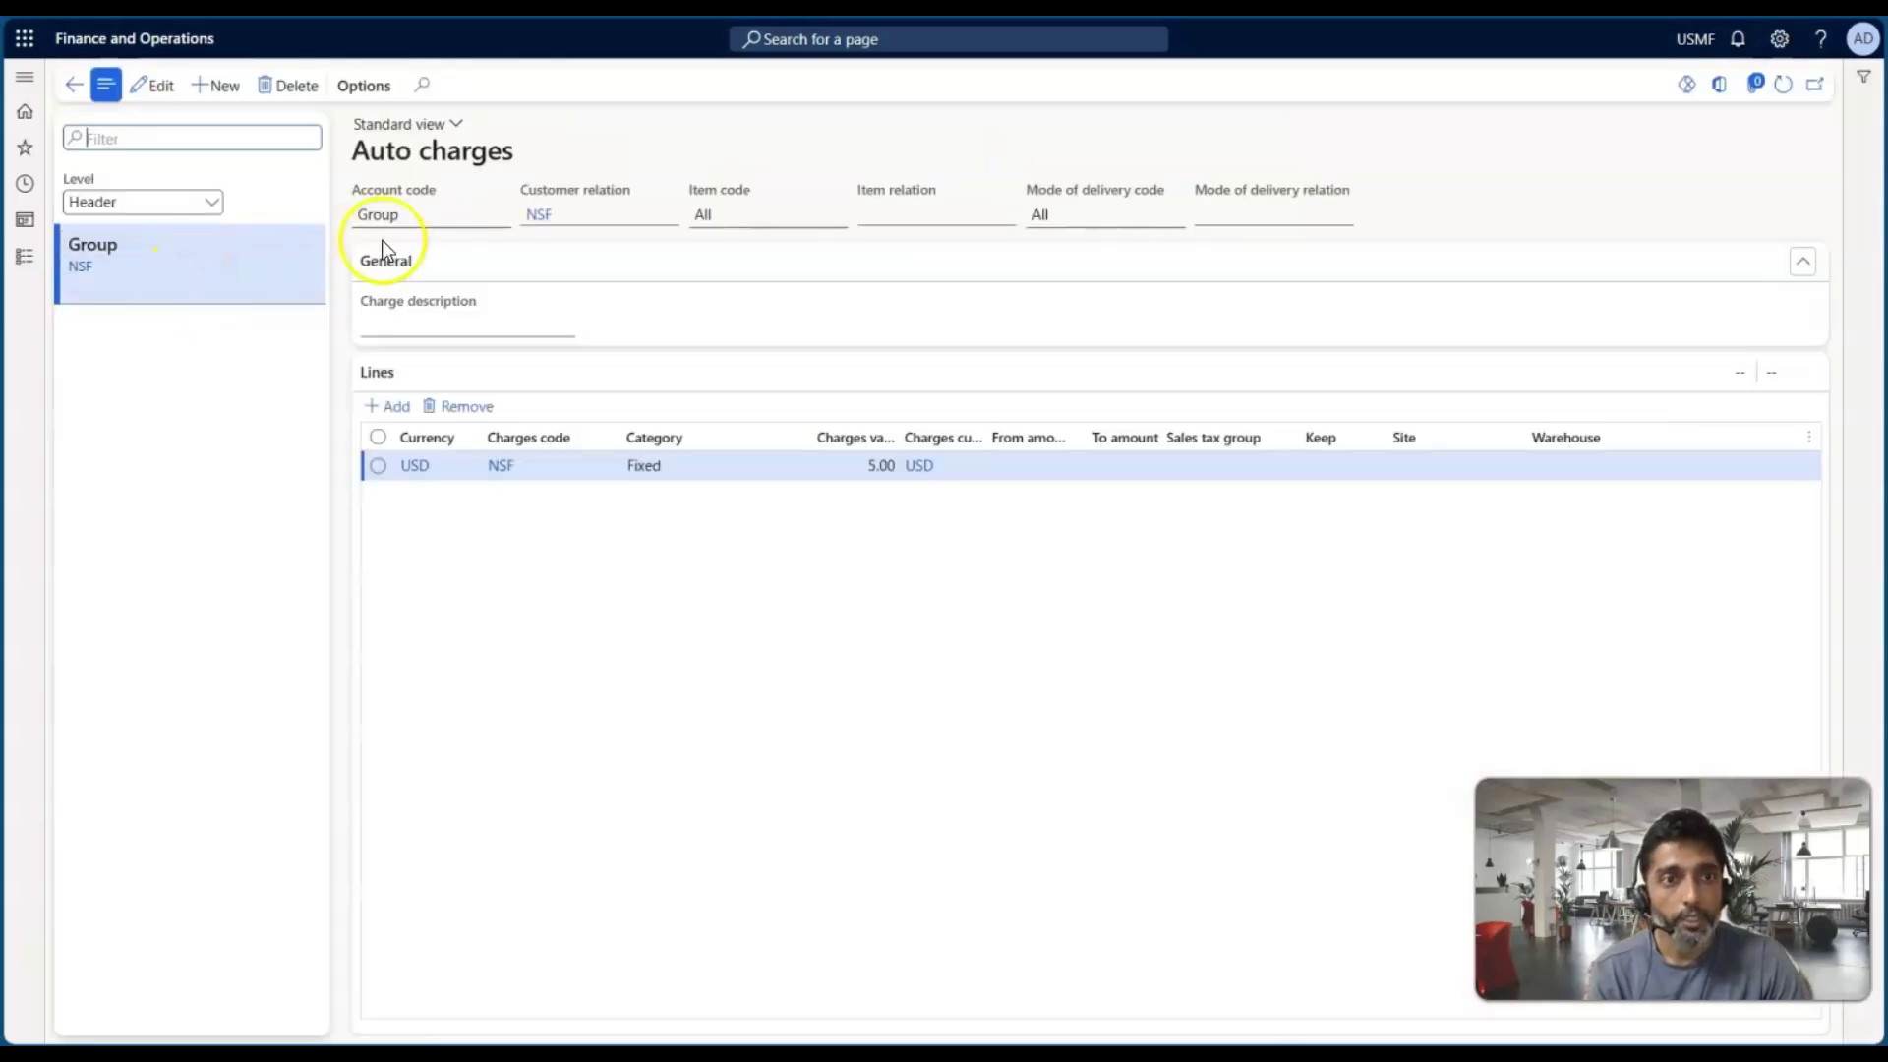
Step: Try Group as the header charge's account code and review the available vendor charge groups
left_click(495, 214)
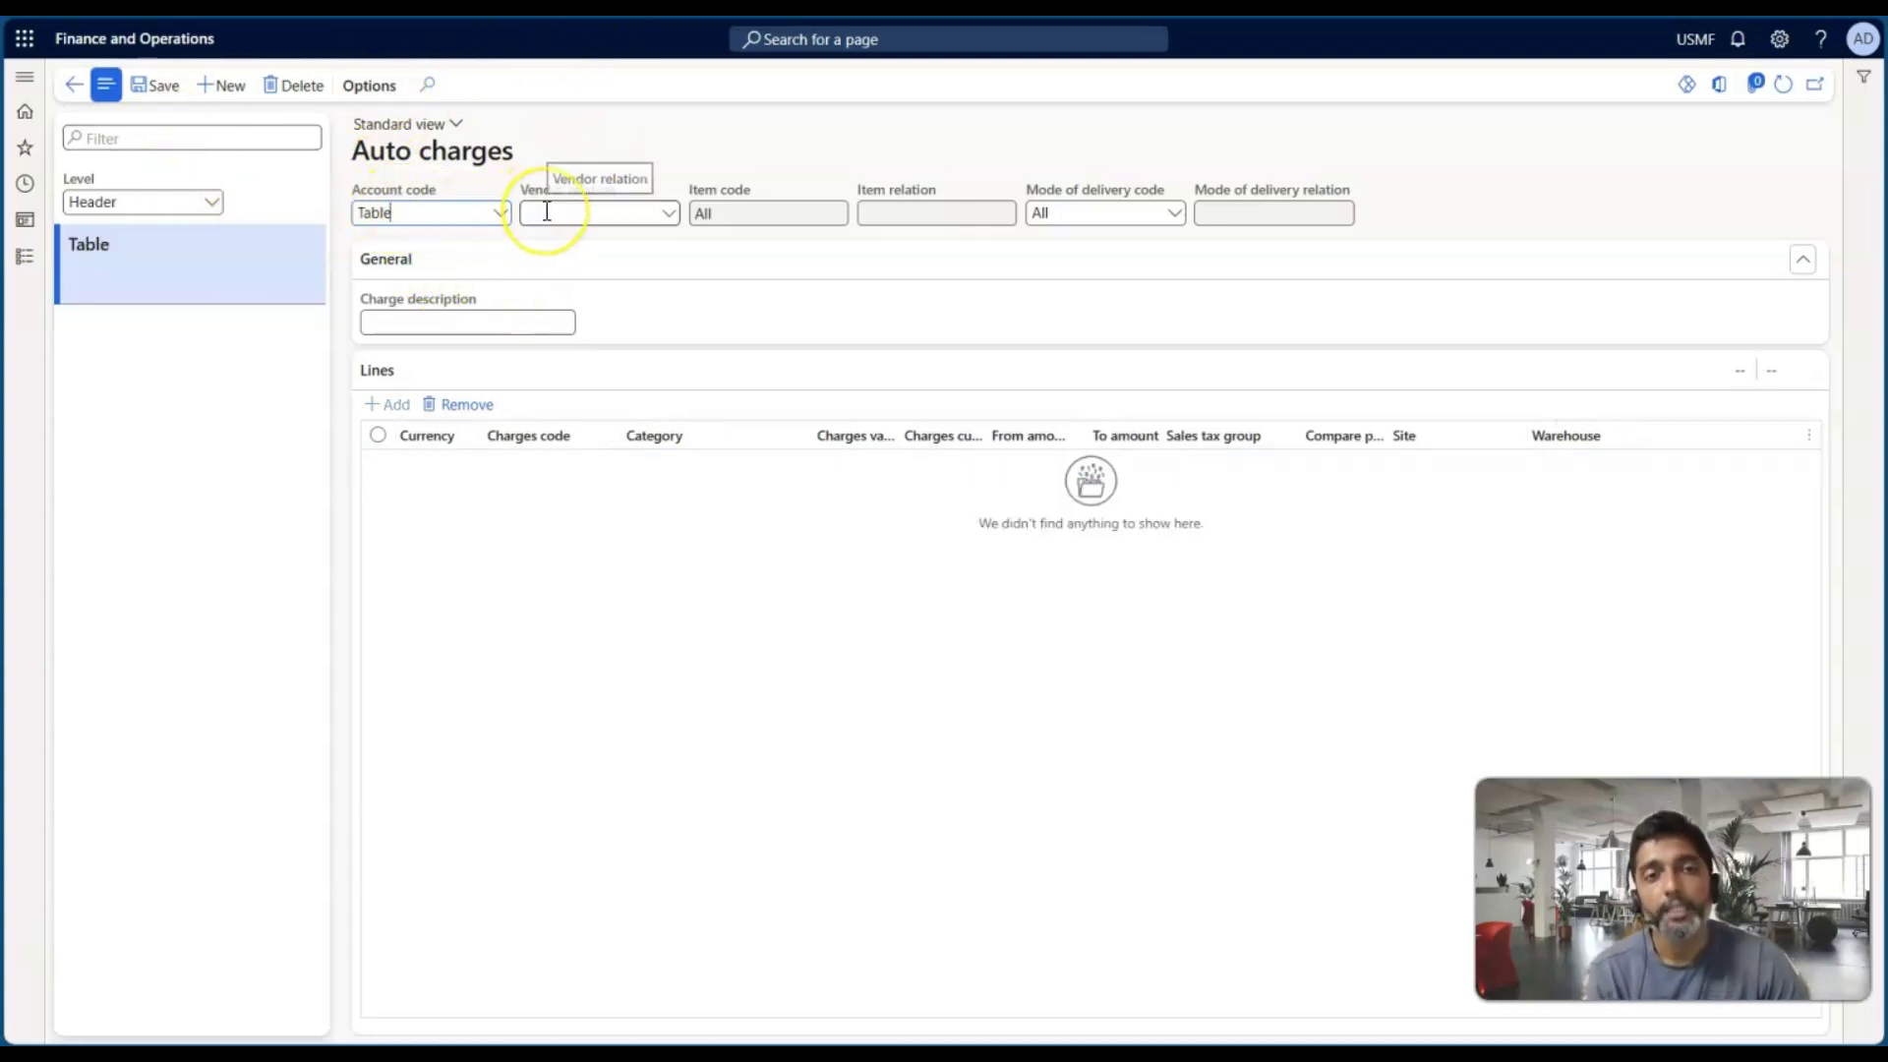
left_click(493, 215)
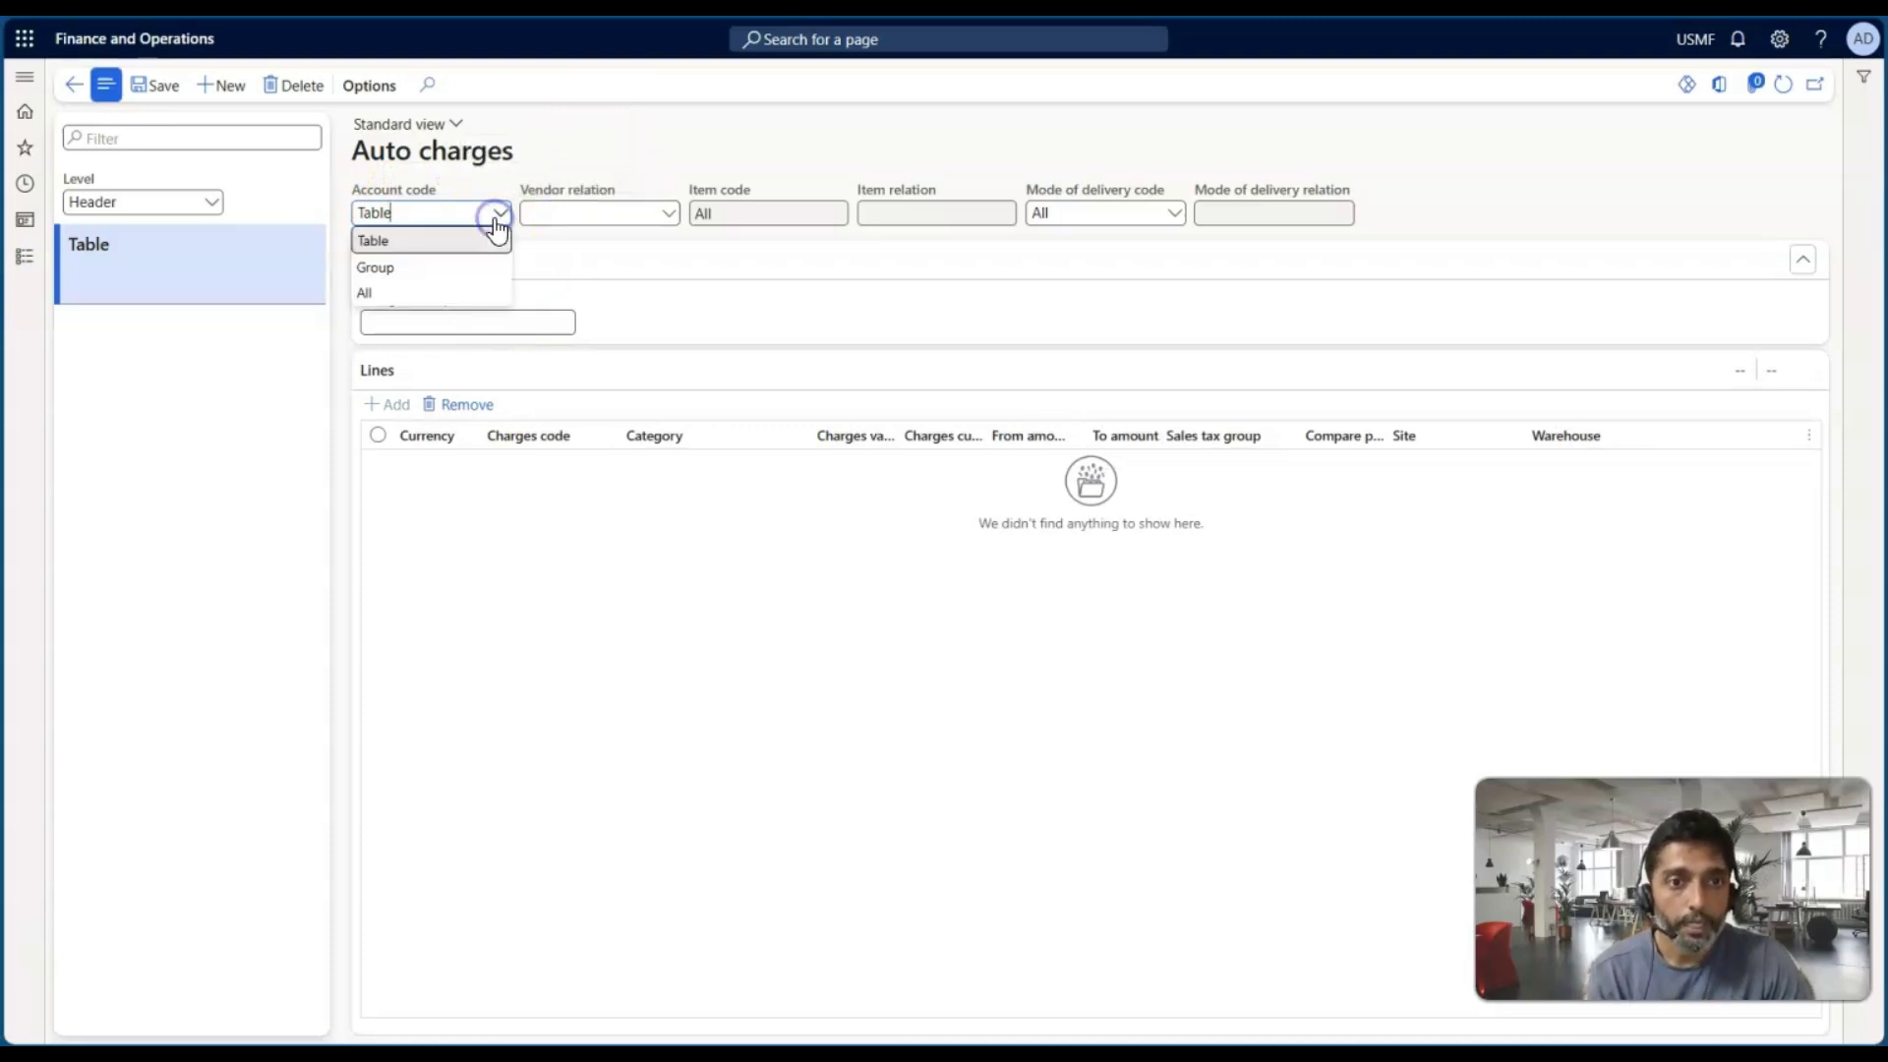
left_click(419, 276)
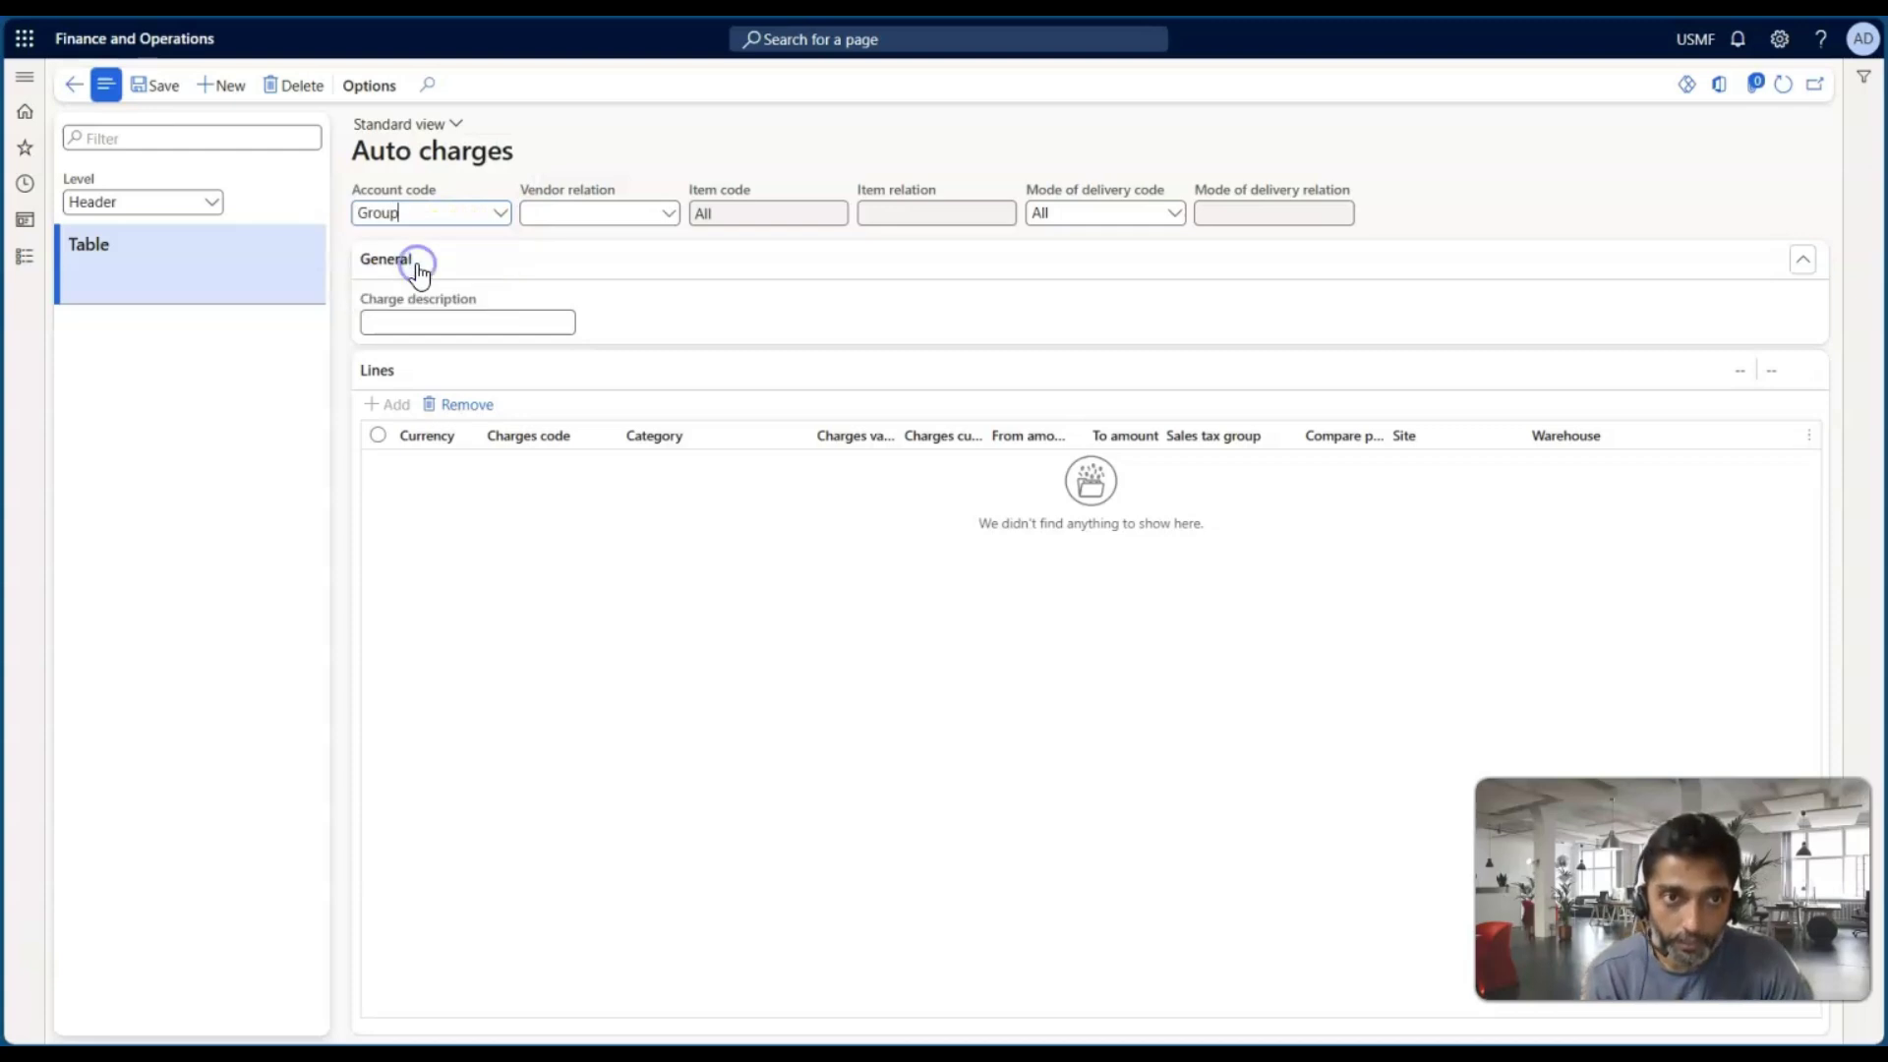
left_click(666, 216)
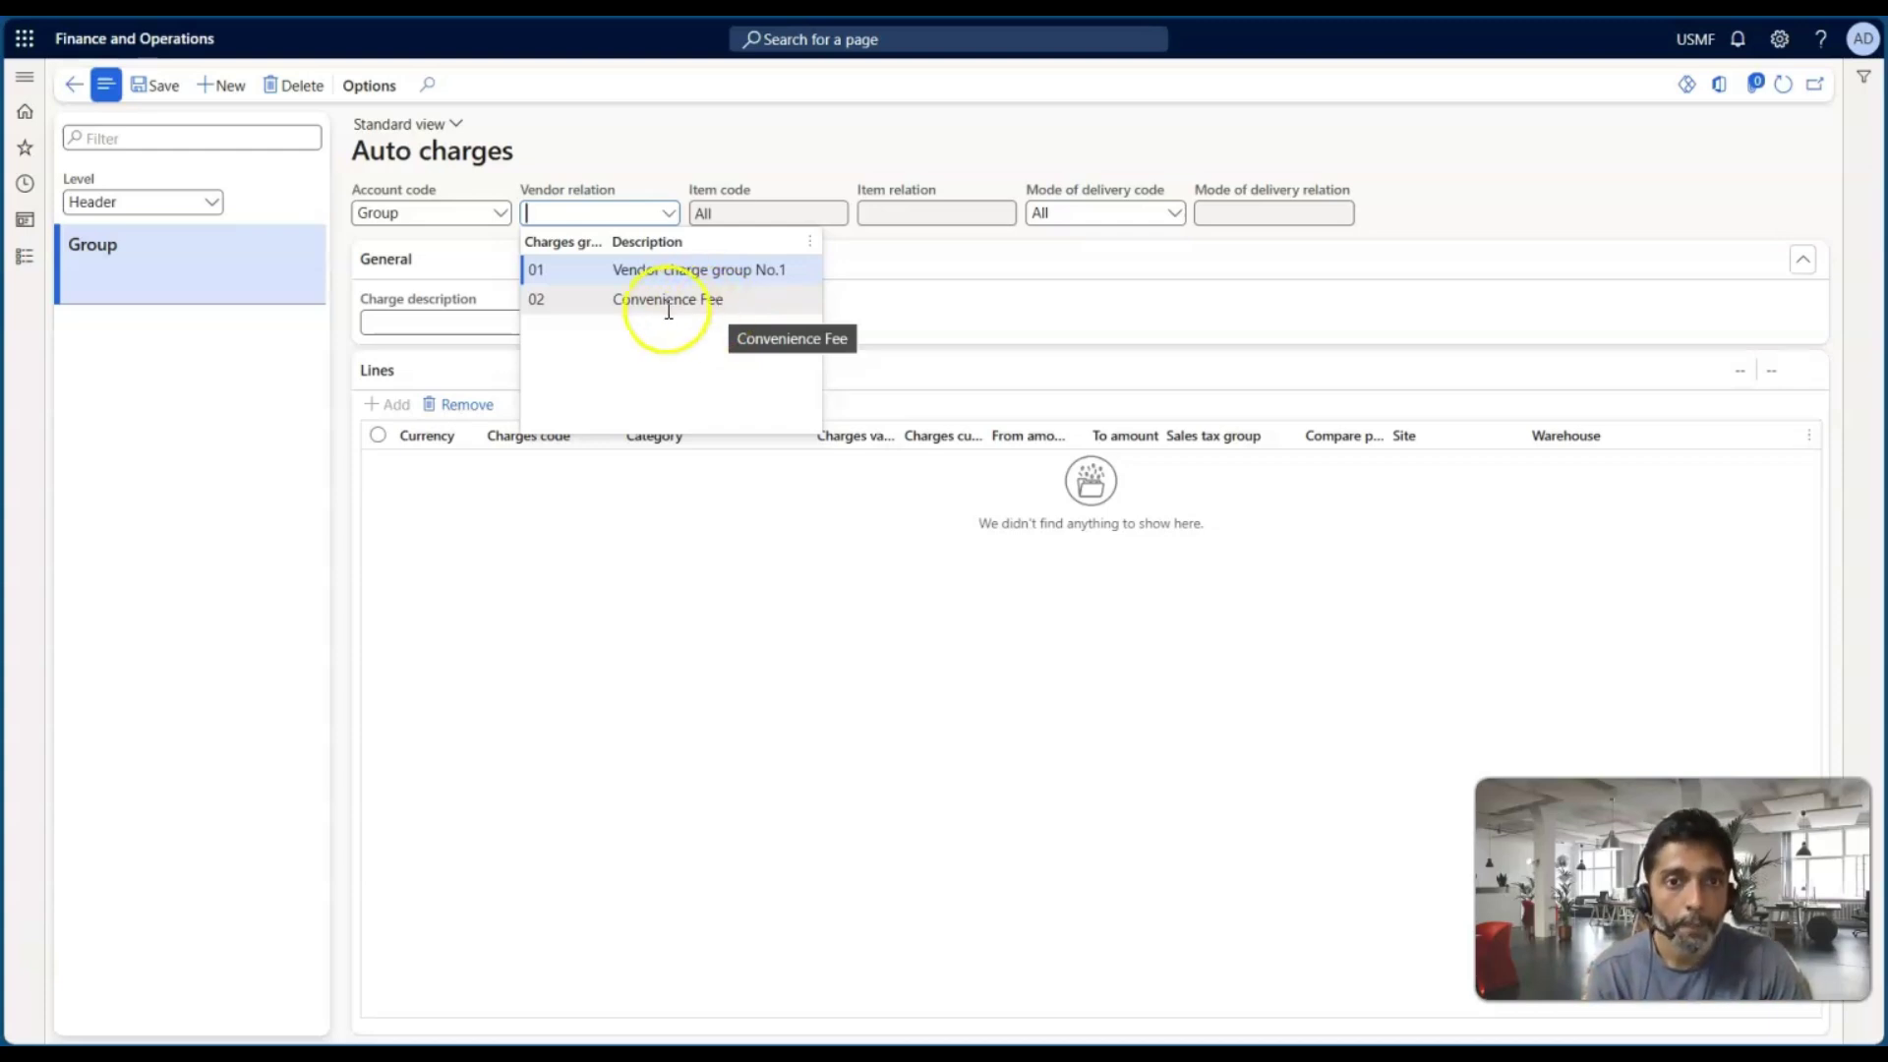
left_click(634, 147)
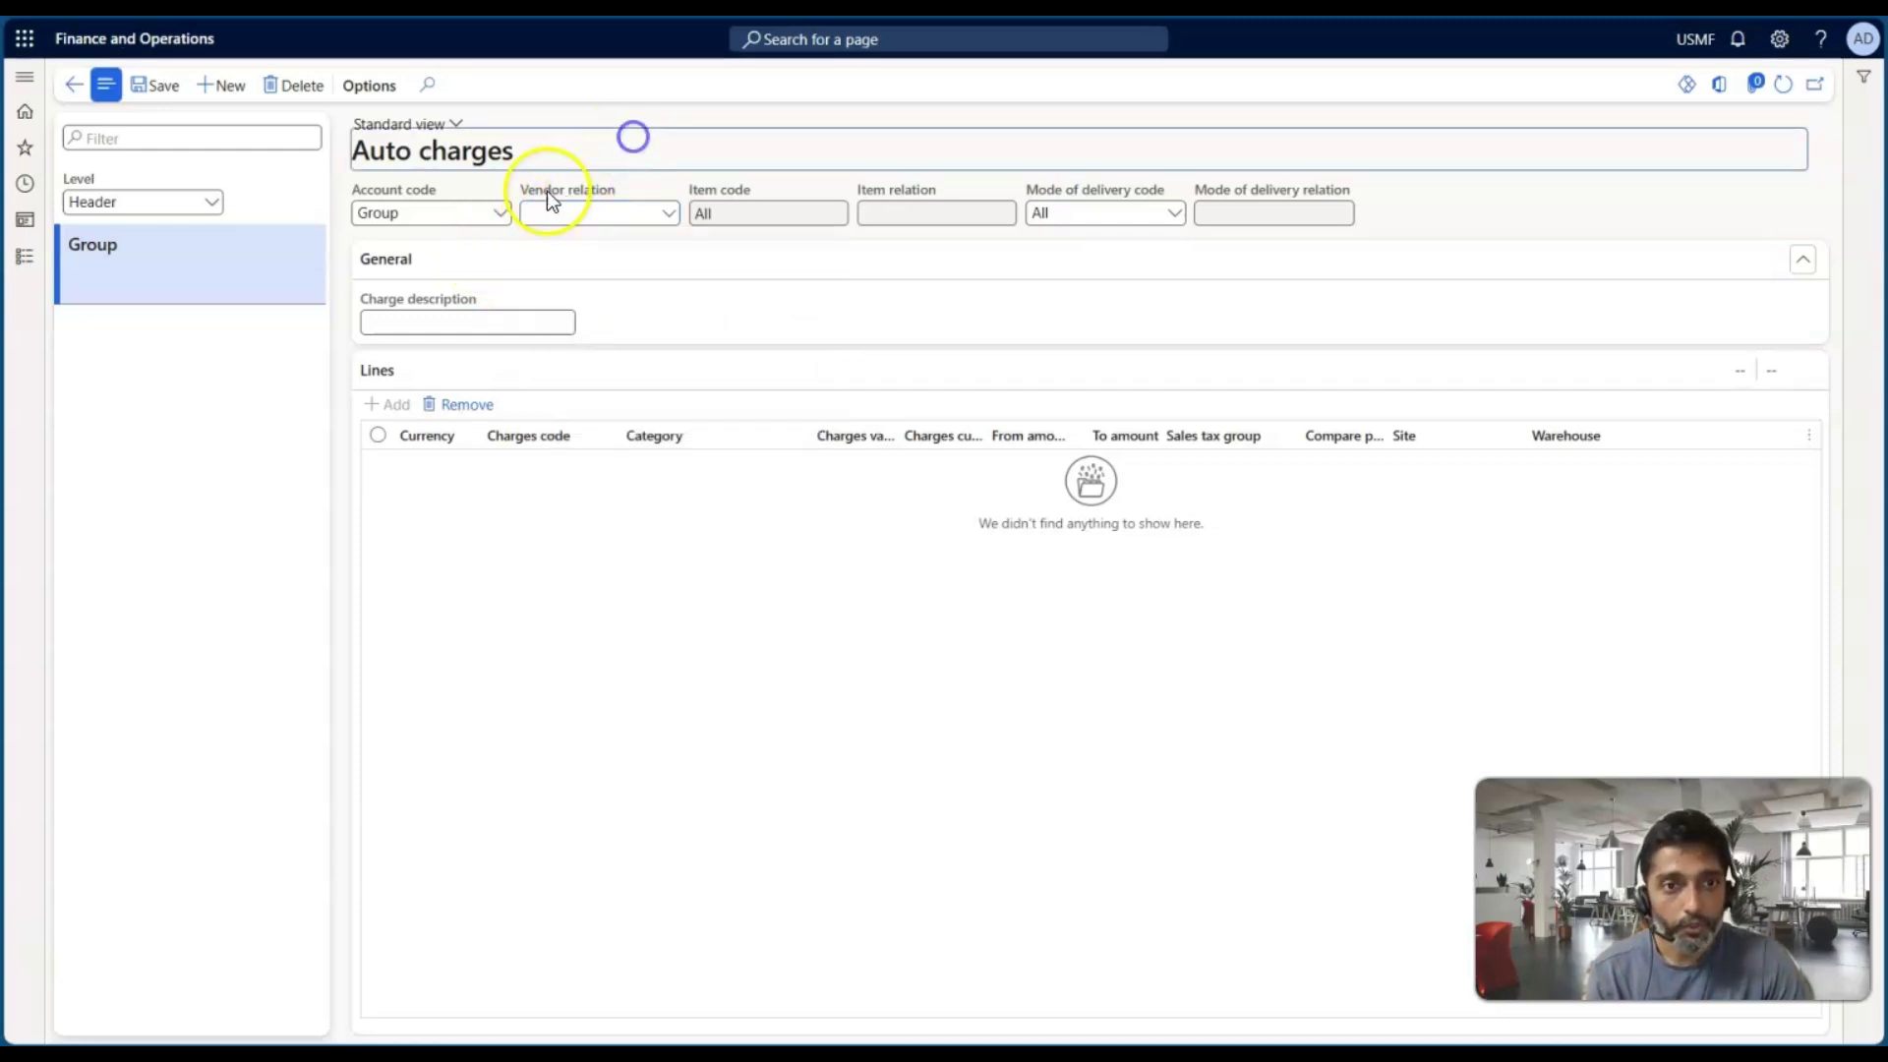
Step: Set the header charge's account code to Table and its vendor relation to Best Supplier - Europe
left_click(499, 212)
left_click(422, 242)
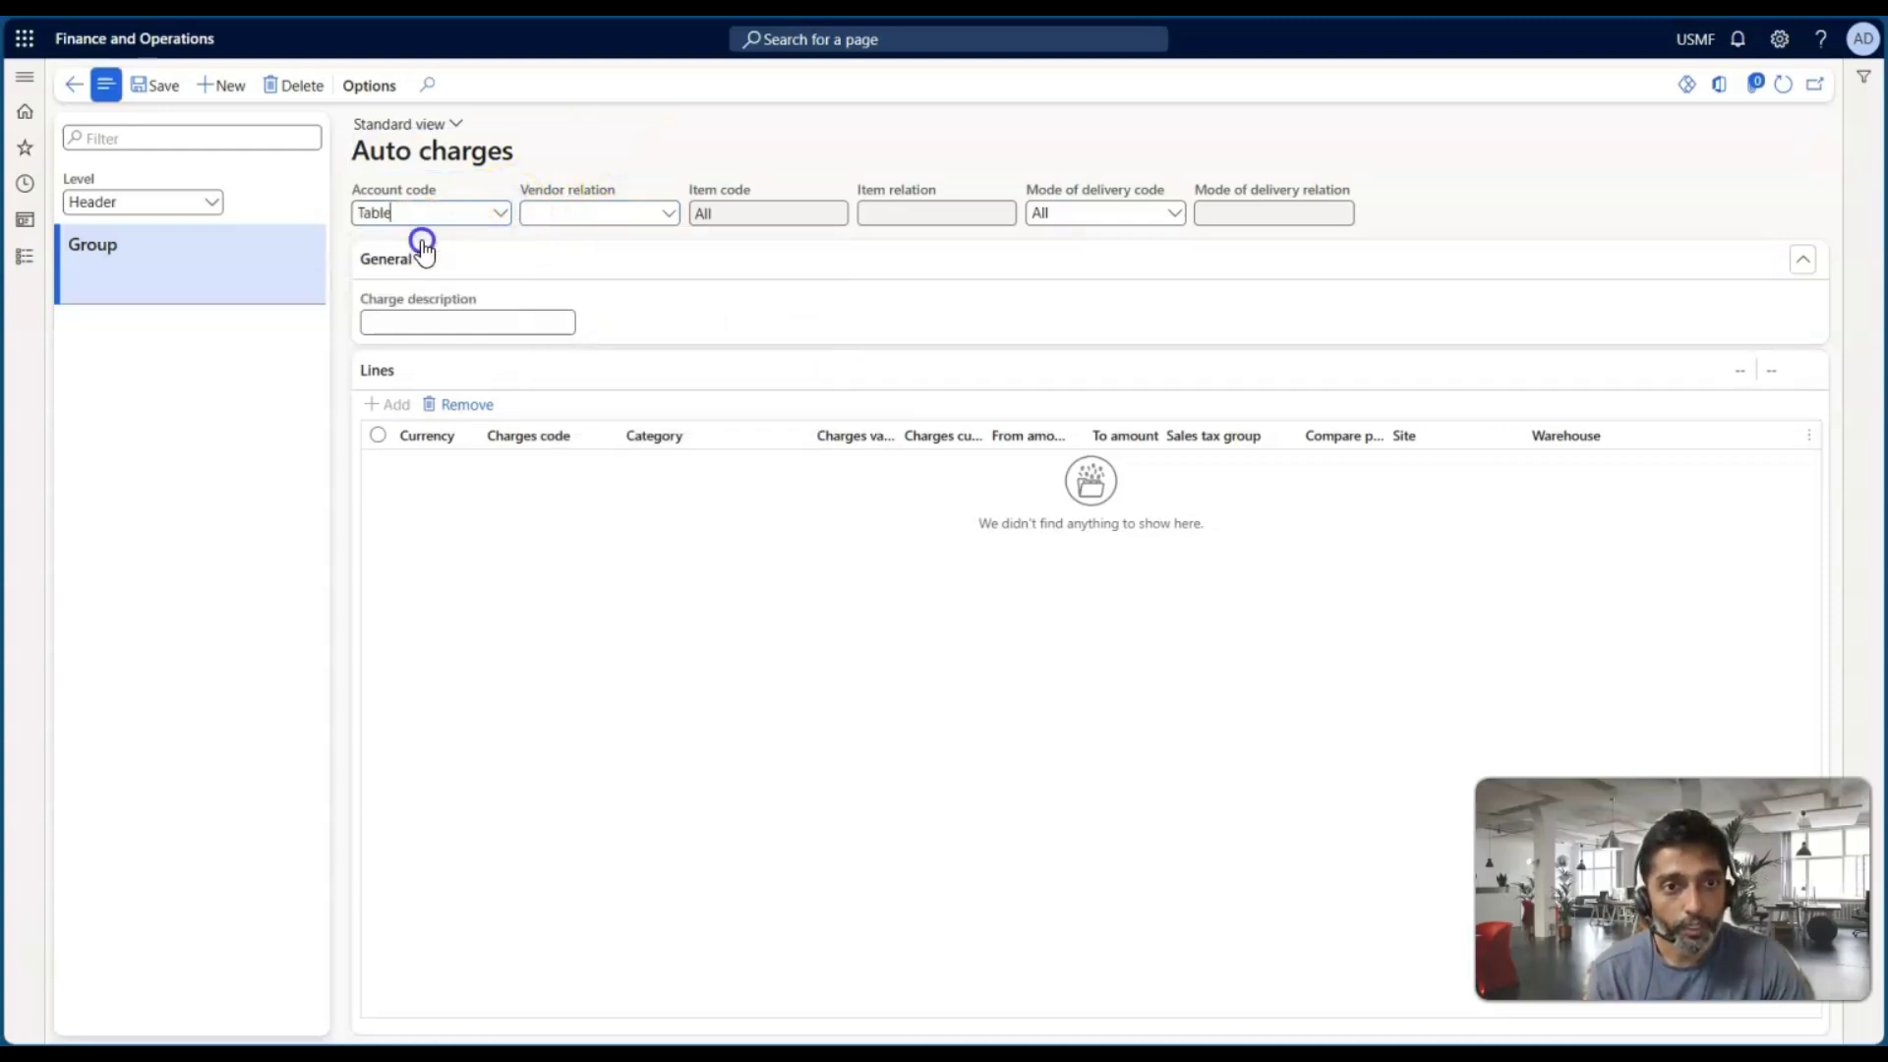
left_click(670, 212)
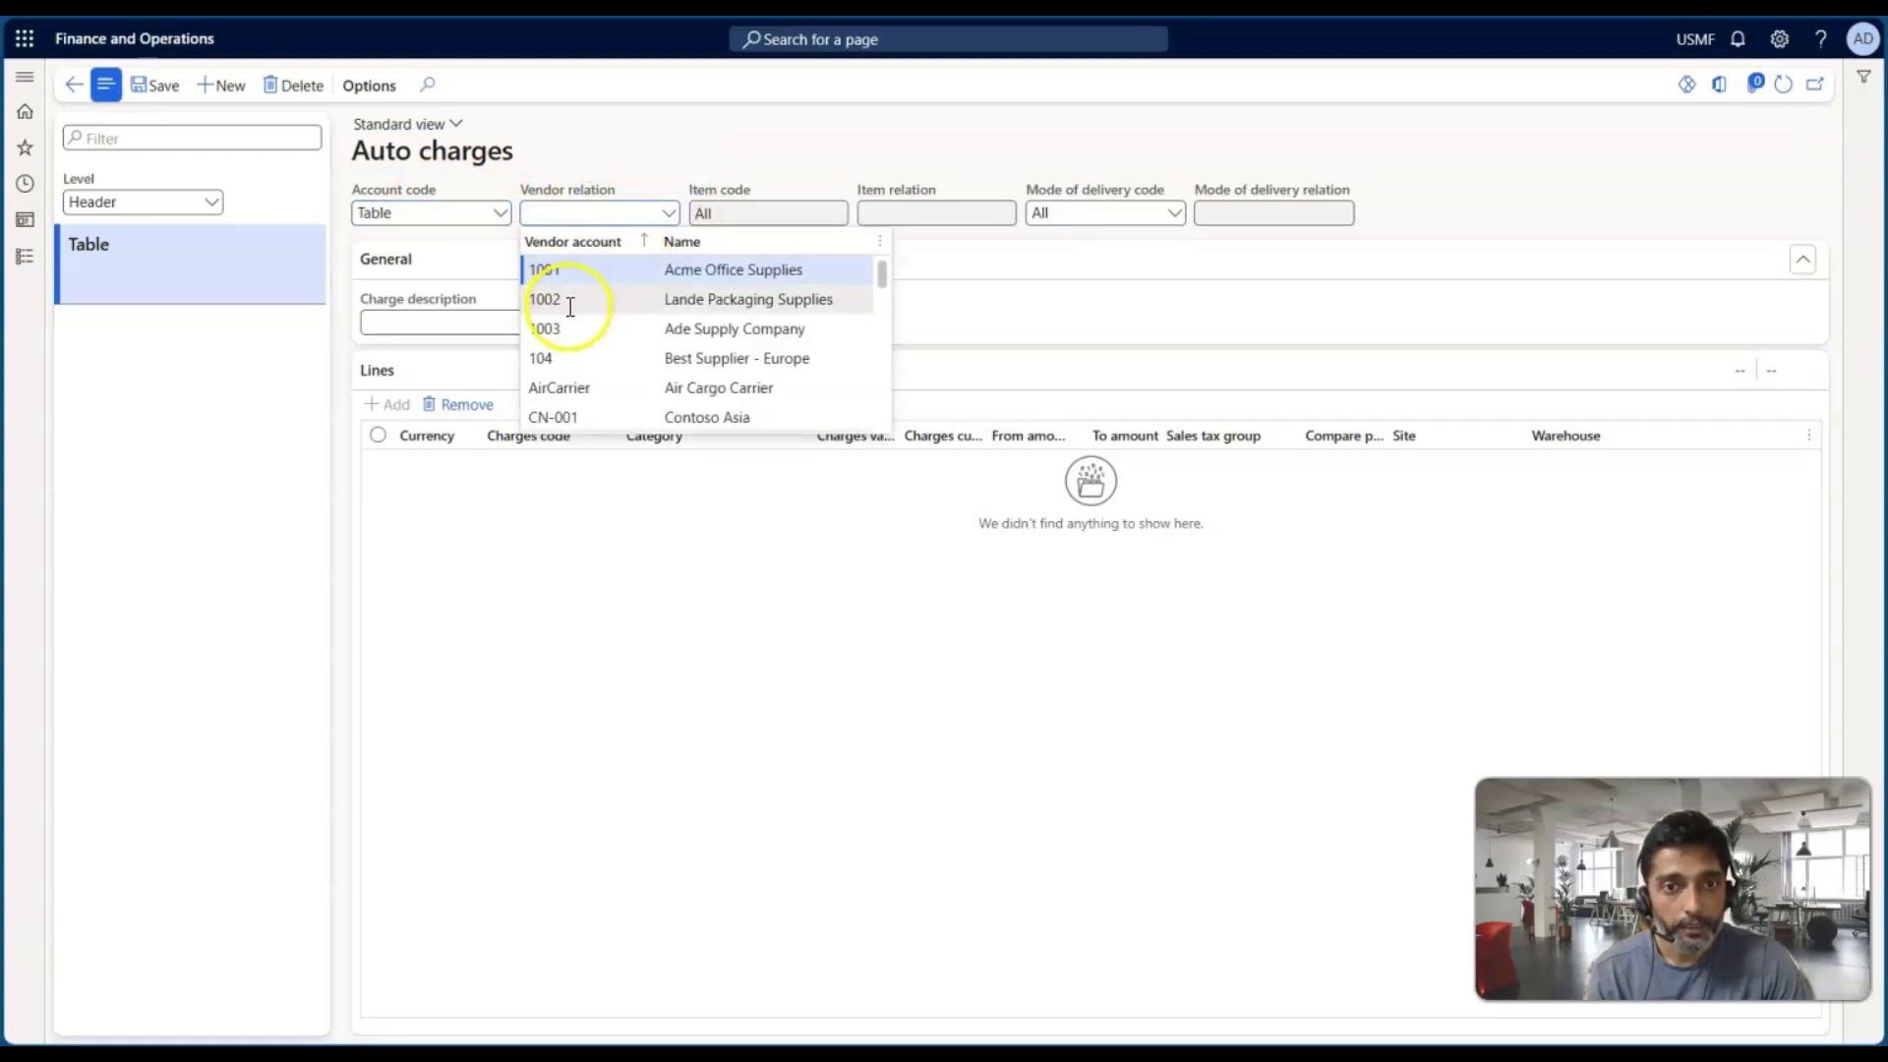
left_click(547, 360)
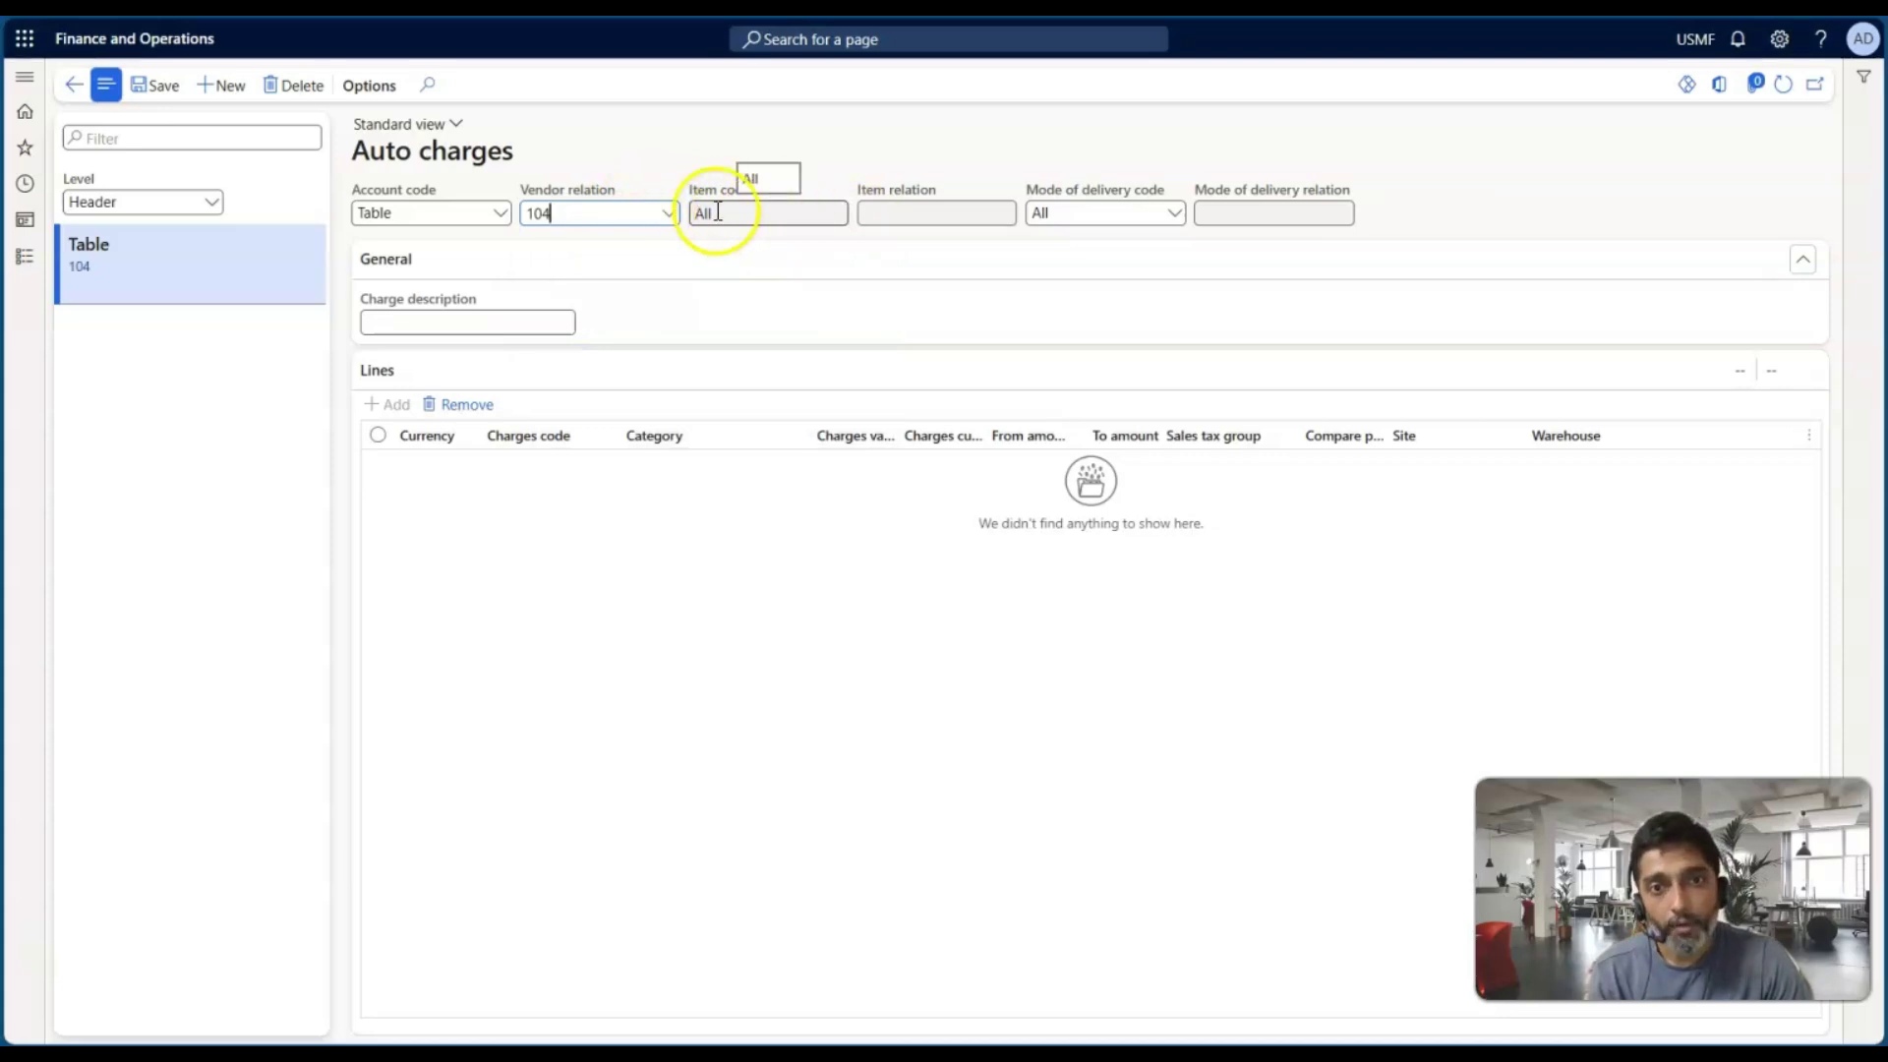
Step: Give the header-level auto charge the description Transportation and save the record
left_click(210, 202)
left_click(239, 203)
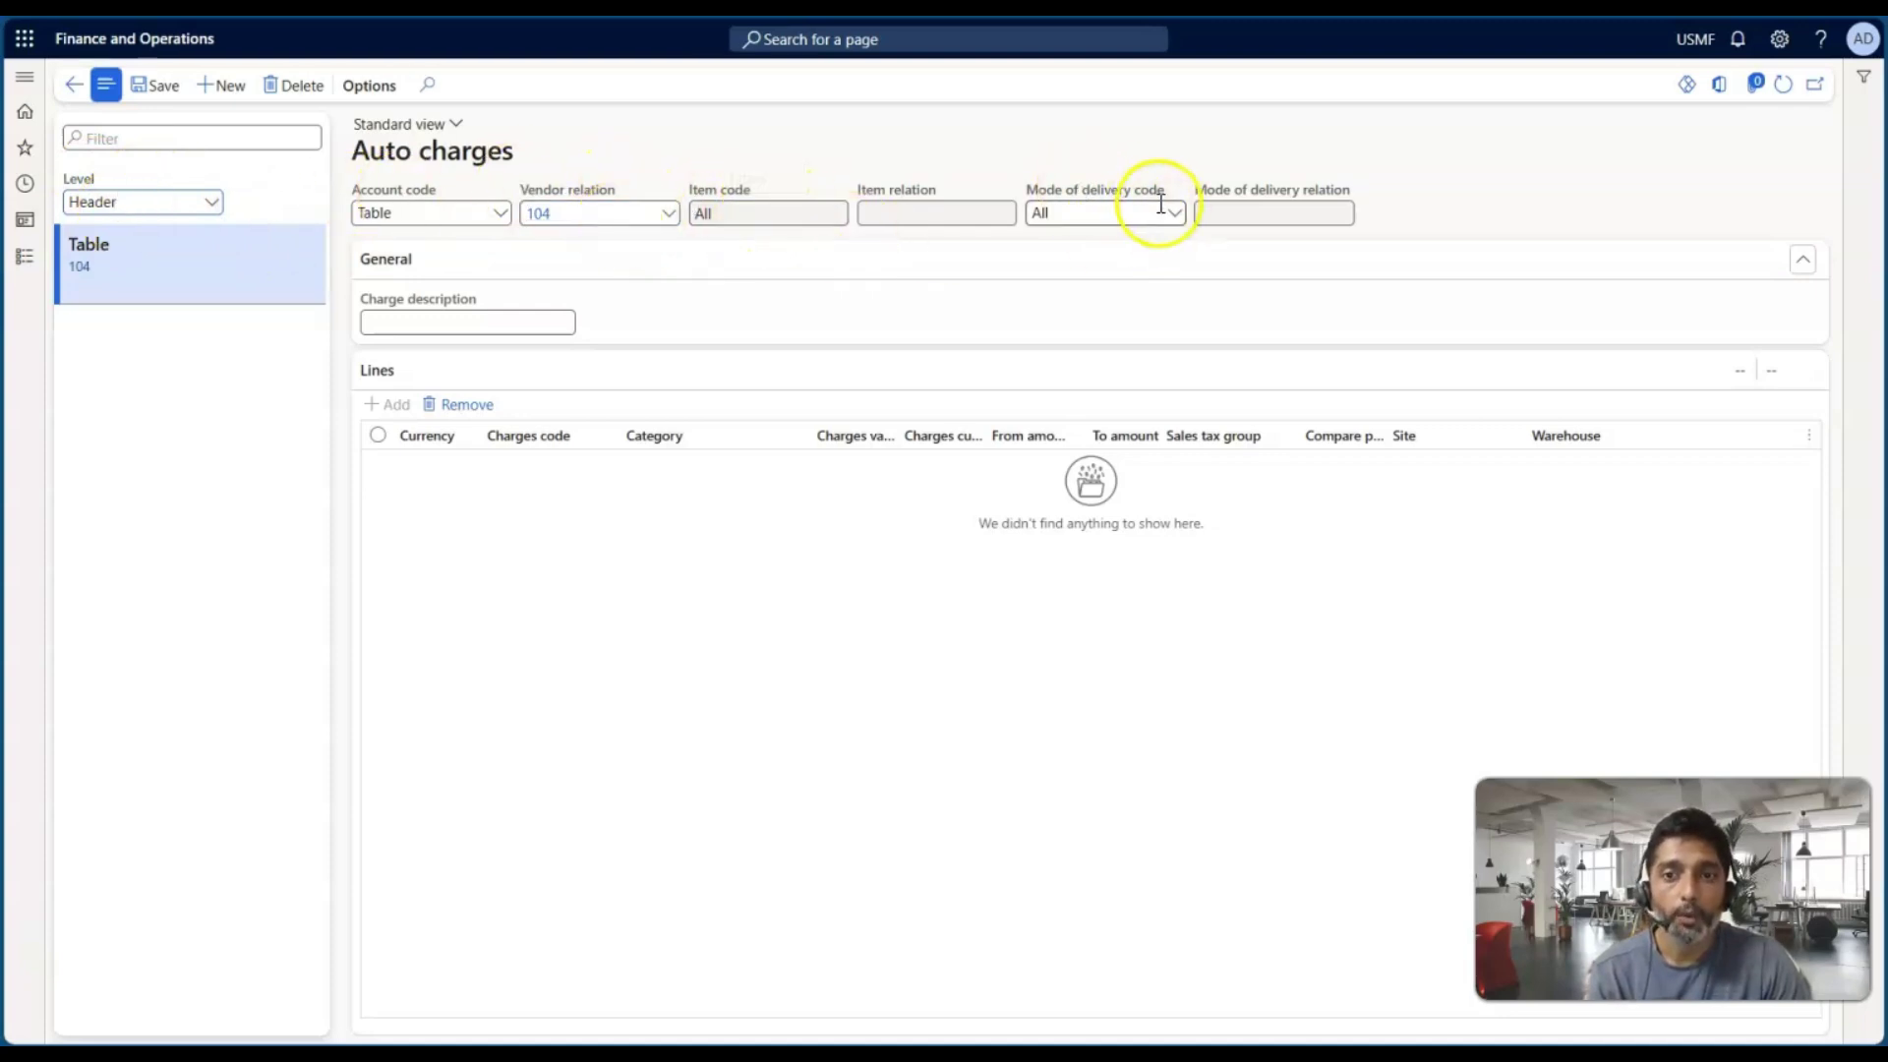
left_click(479, 322)
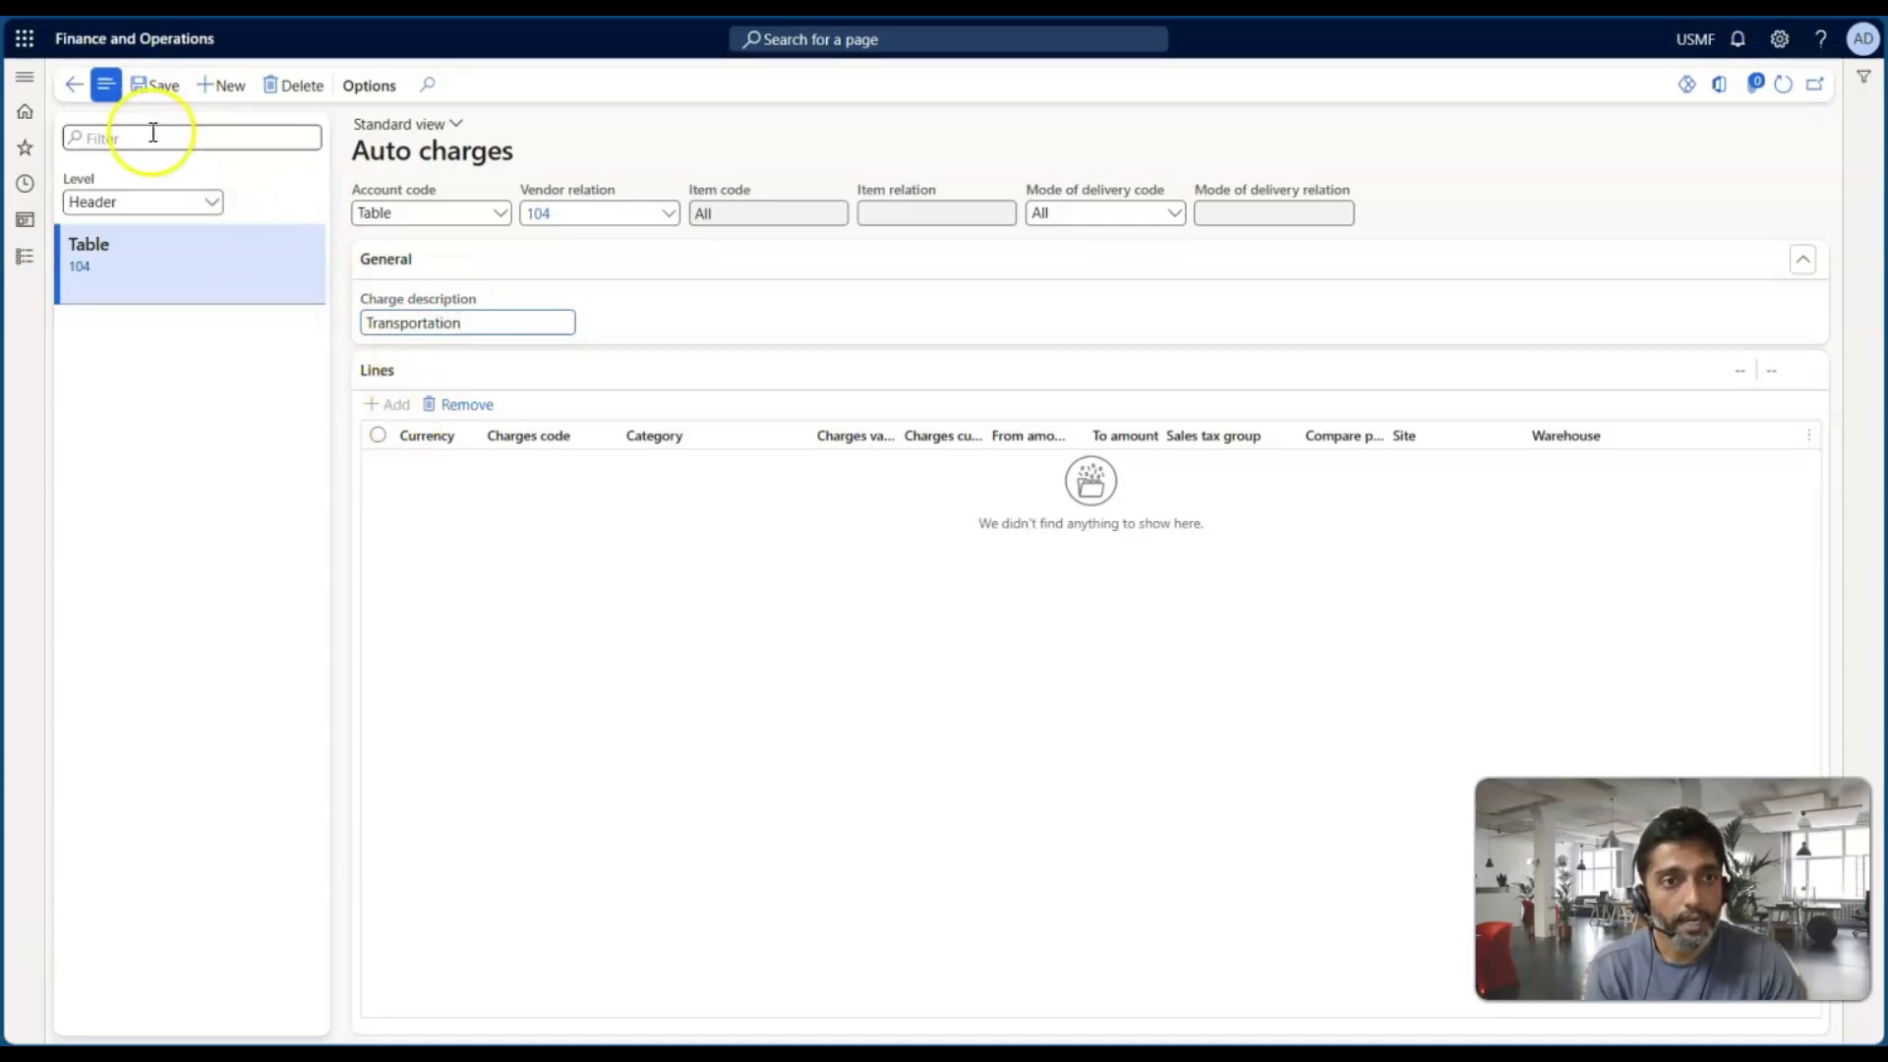
left_click(160, 93)
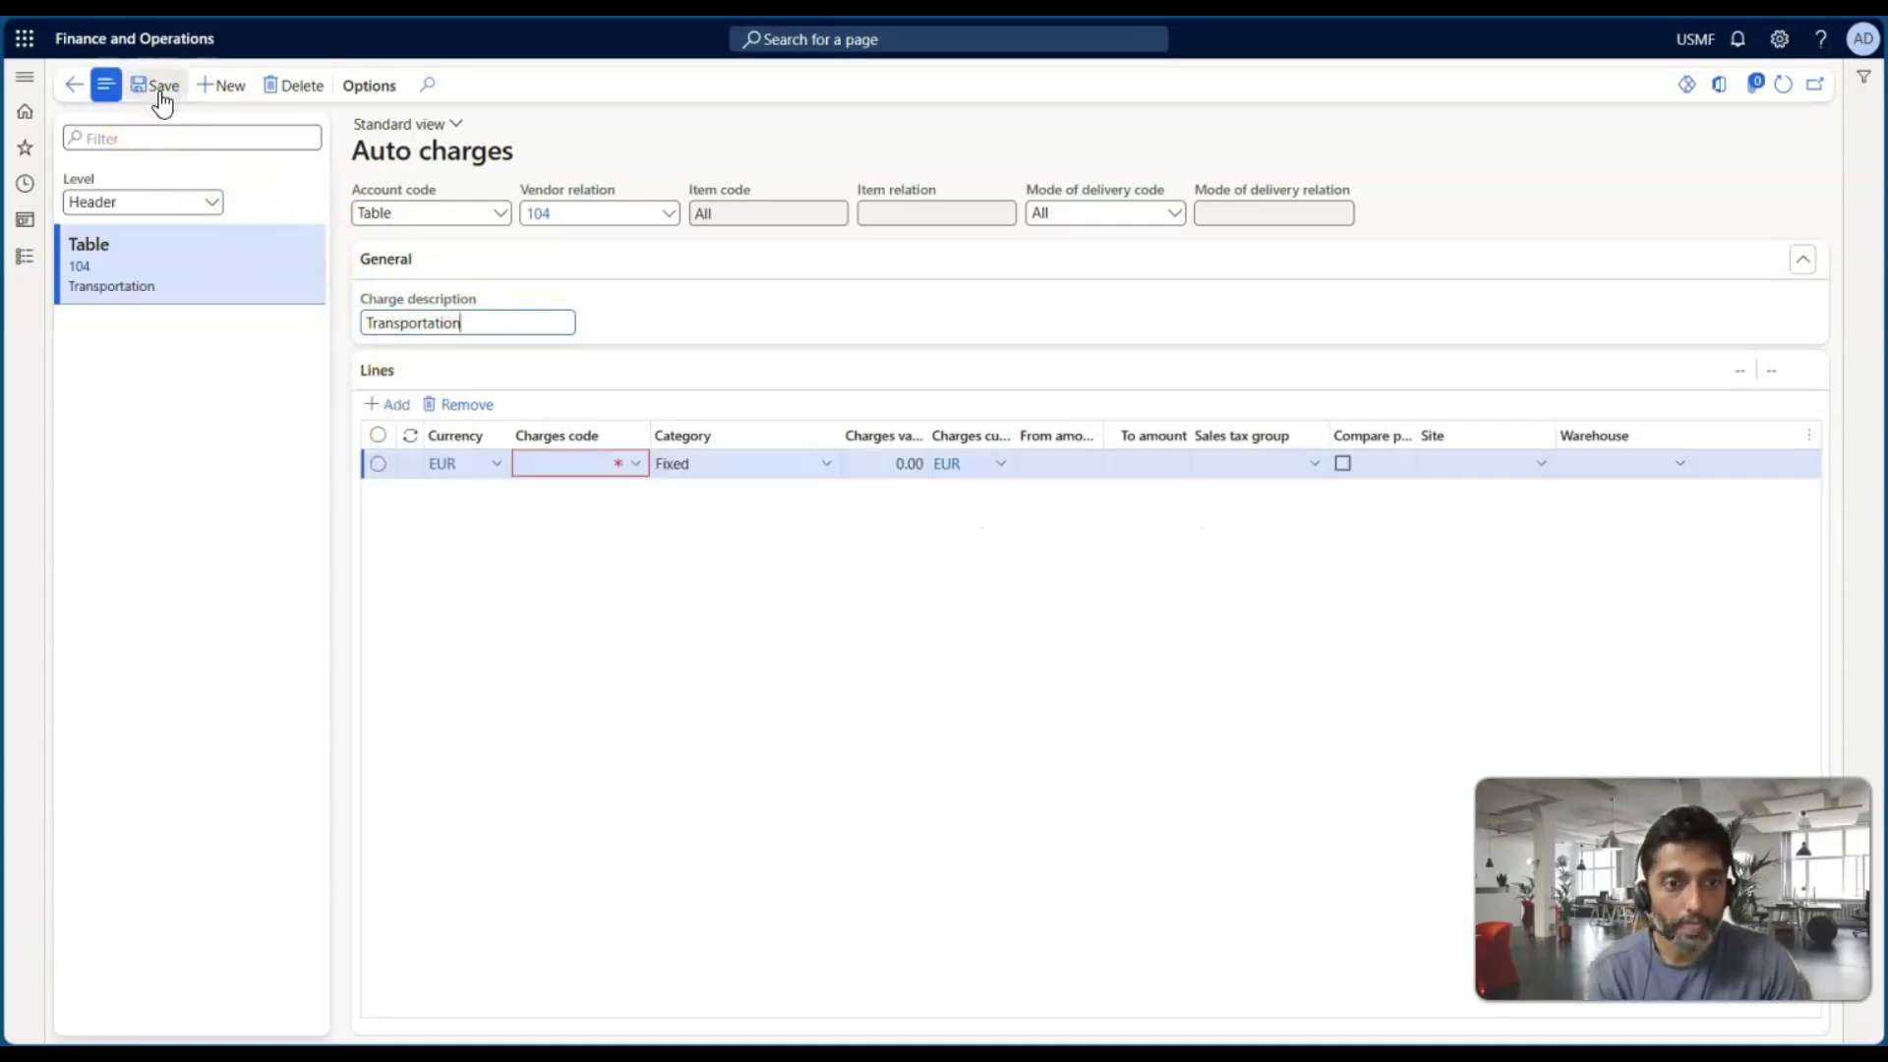
Step: Fill the charge line with currency USD, charges code FEE and a charges value of 2.22
left_click(462, 464)
type("USD")
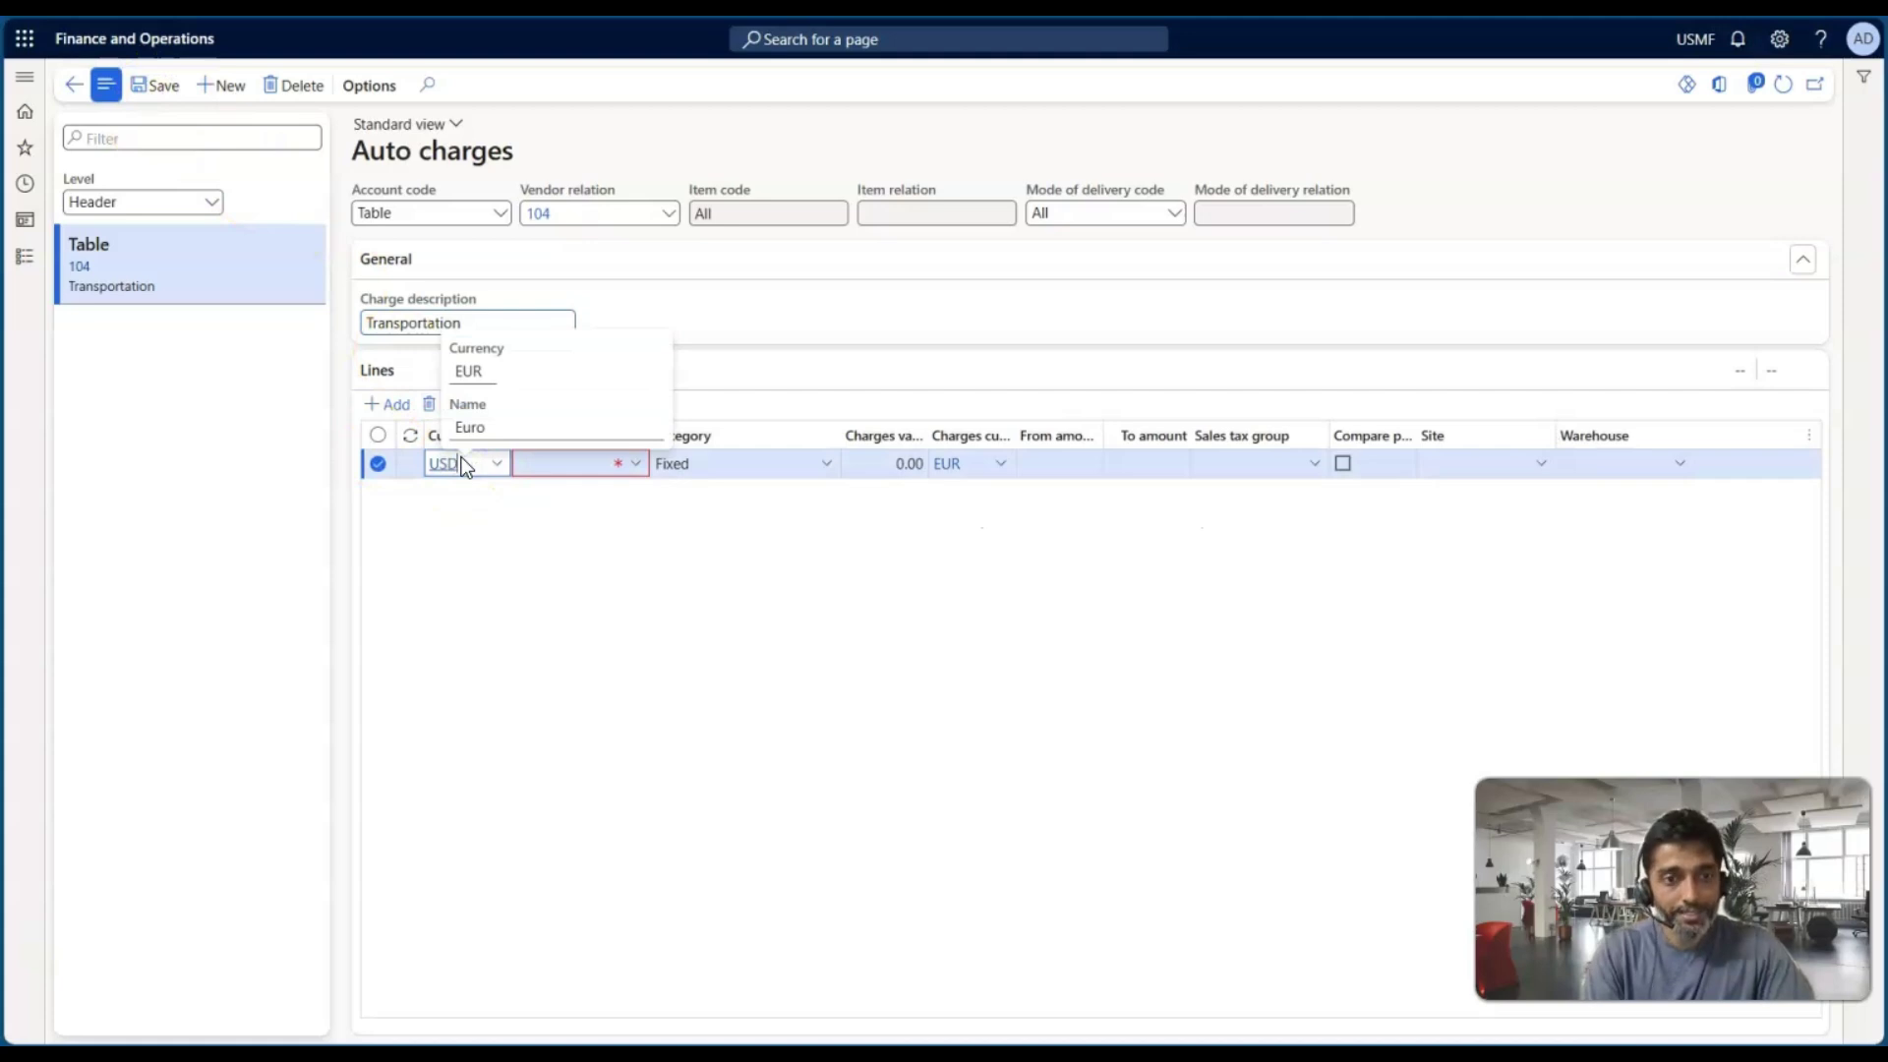
key("Tab")
left_click(641, 466)
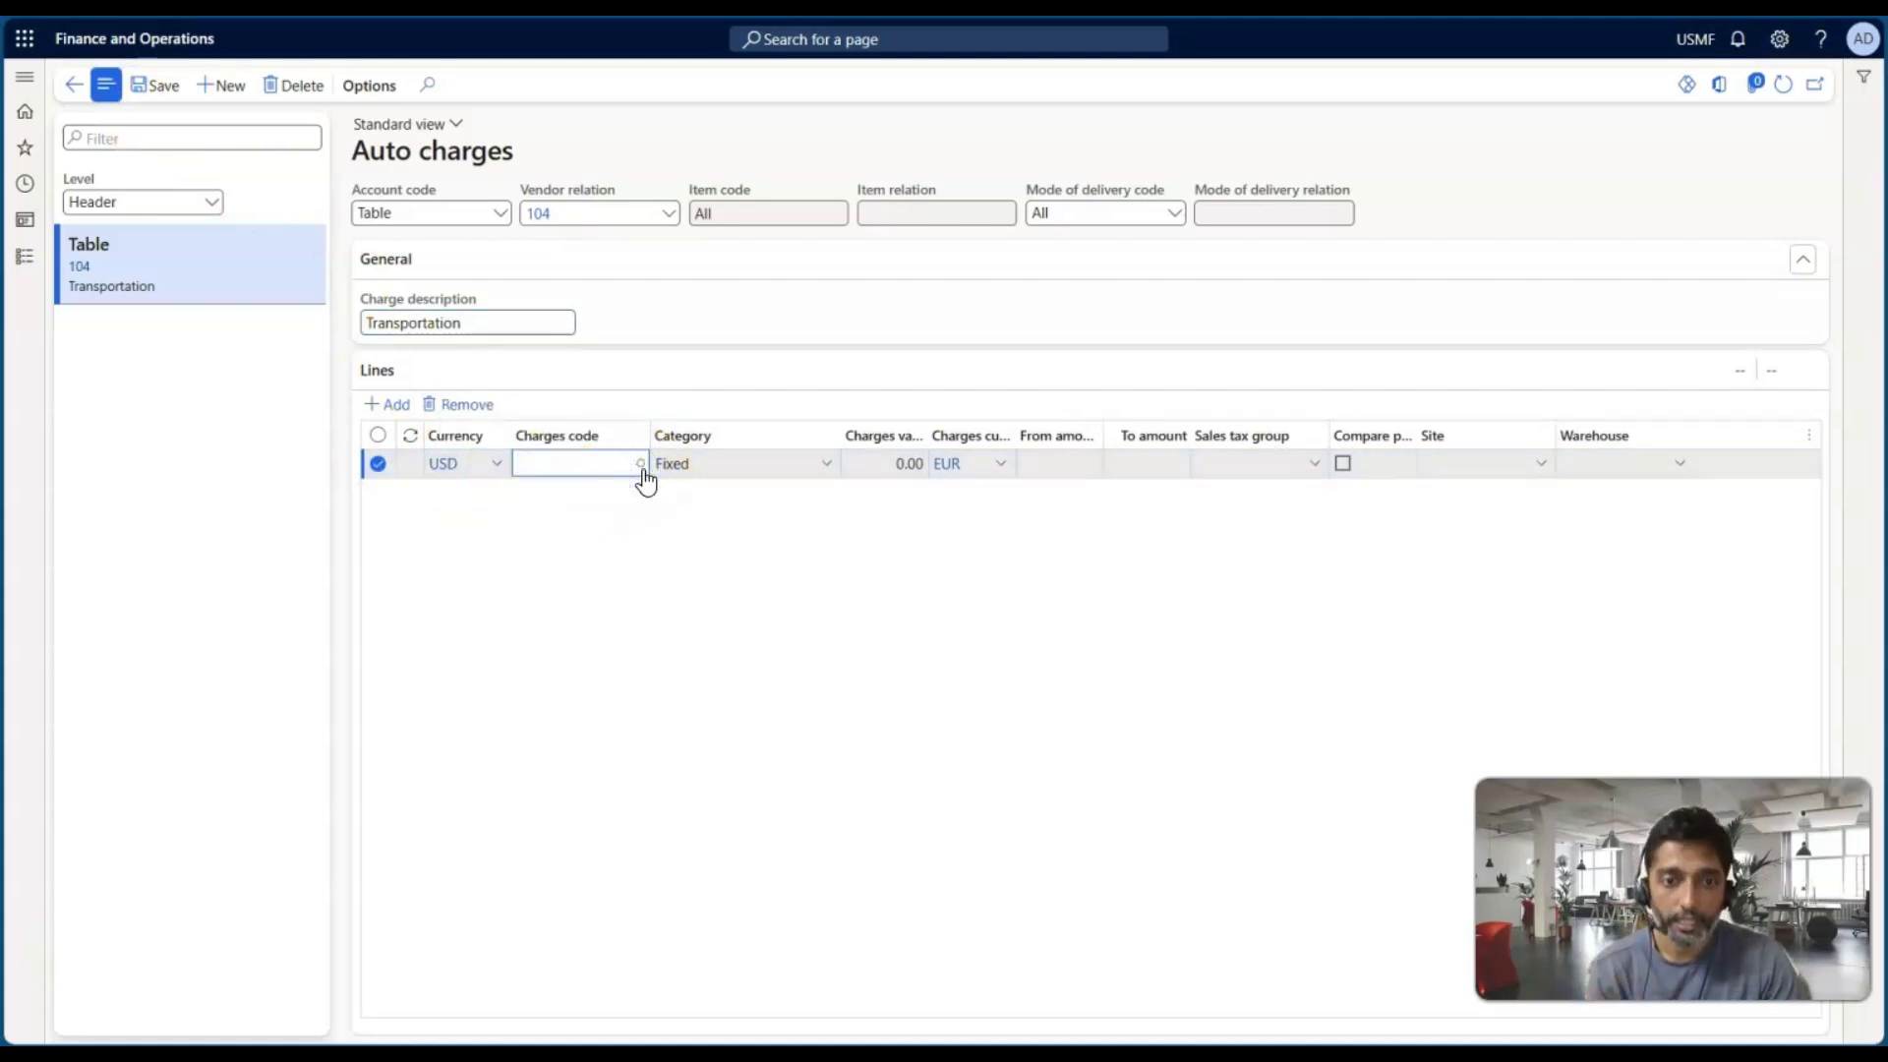
left_click(604, 506)
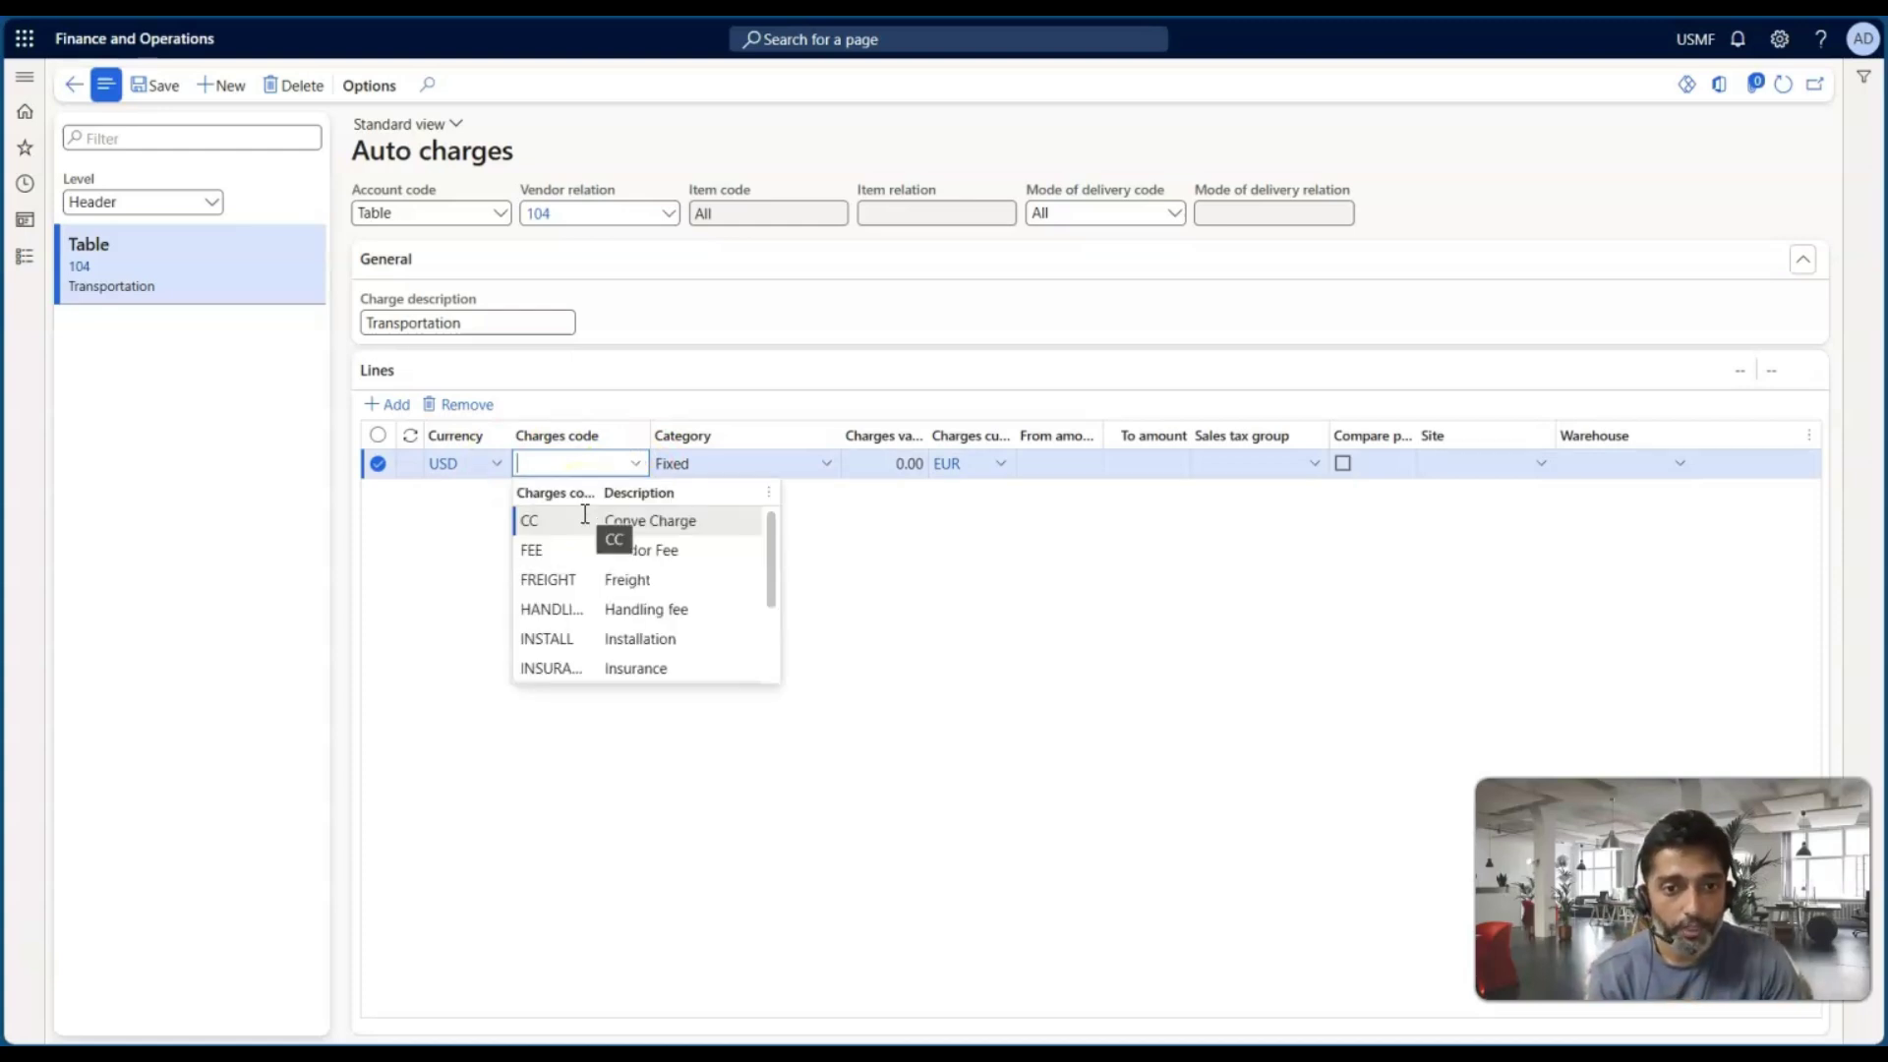
left_click(585, 552)
left_click(585, 551)
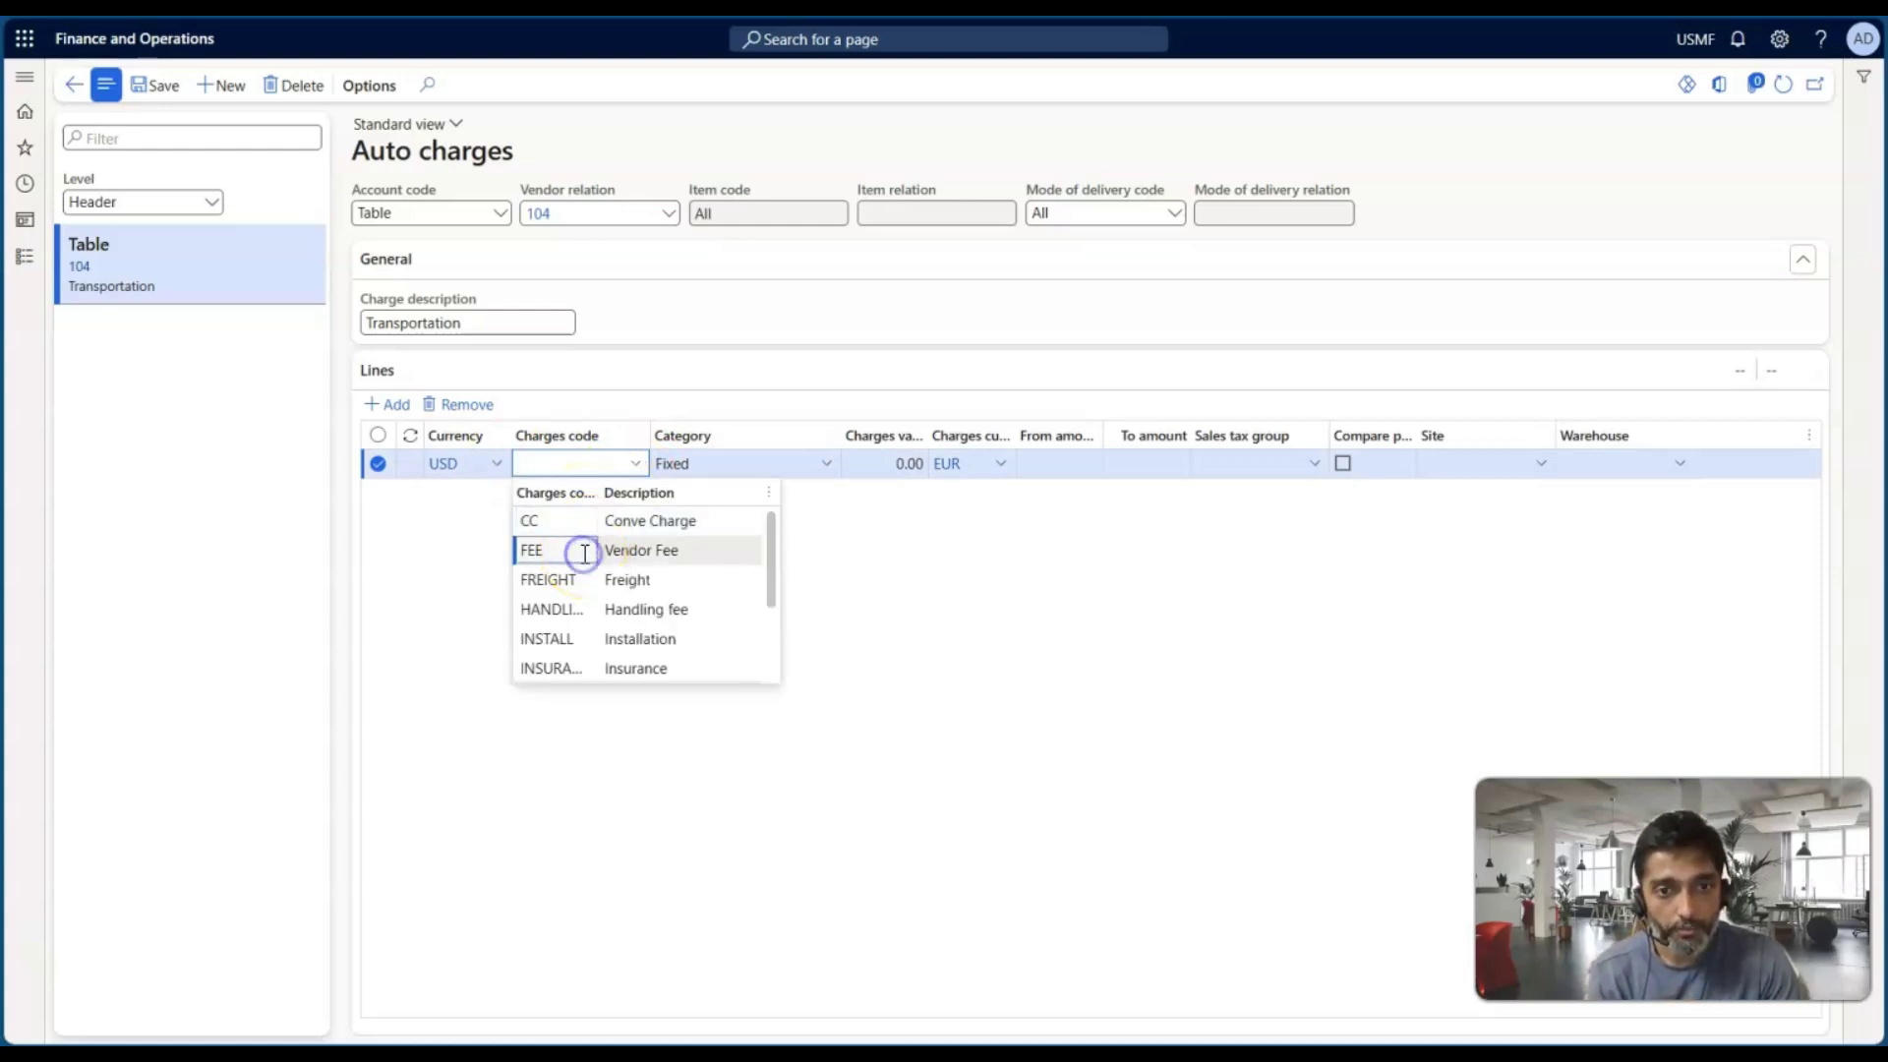
left_click(895, 466)
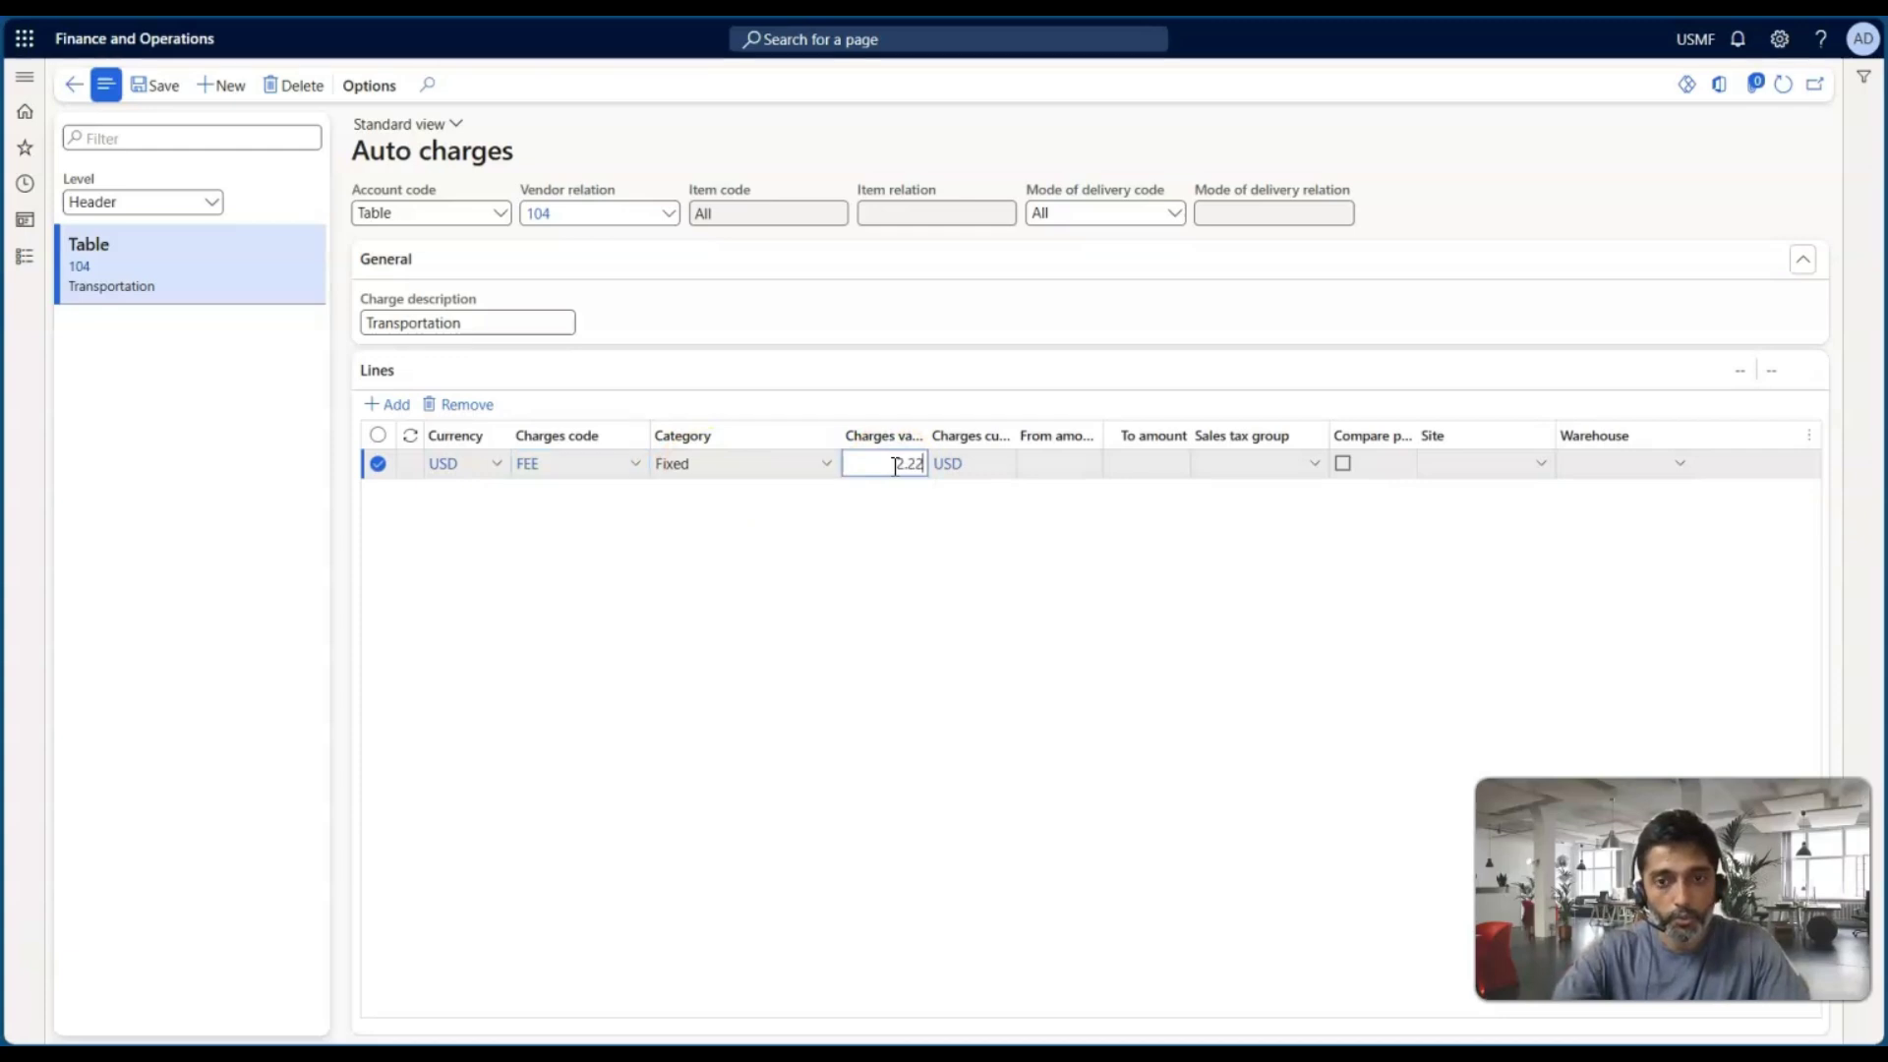
key("Tab")
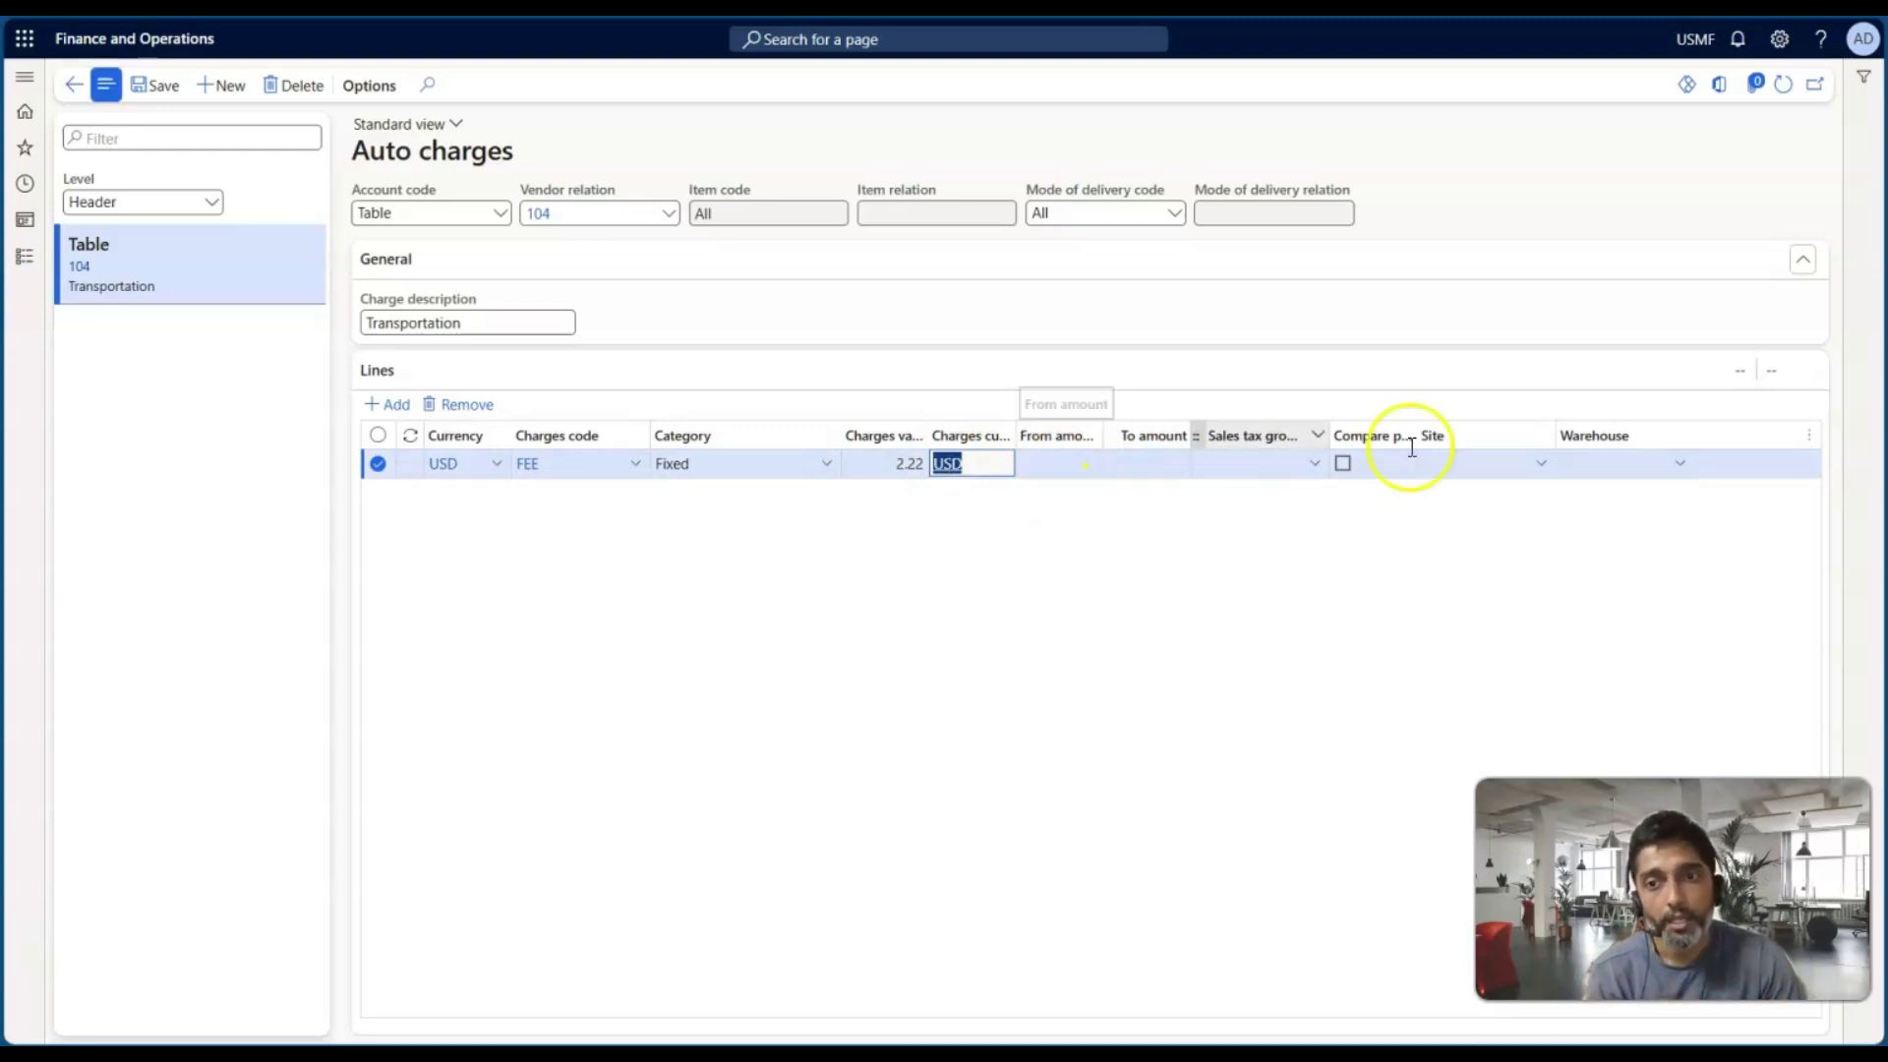
Step: Restrict the charge line to site 2 and warehouse 21, and save the header-level auto charge
left_click(1507, 466)
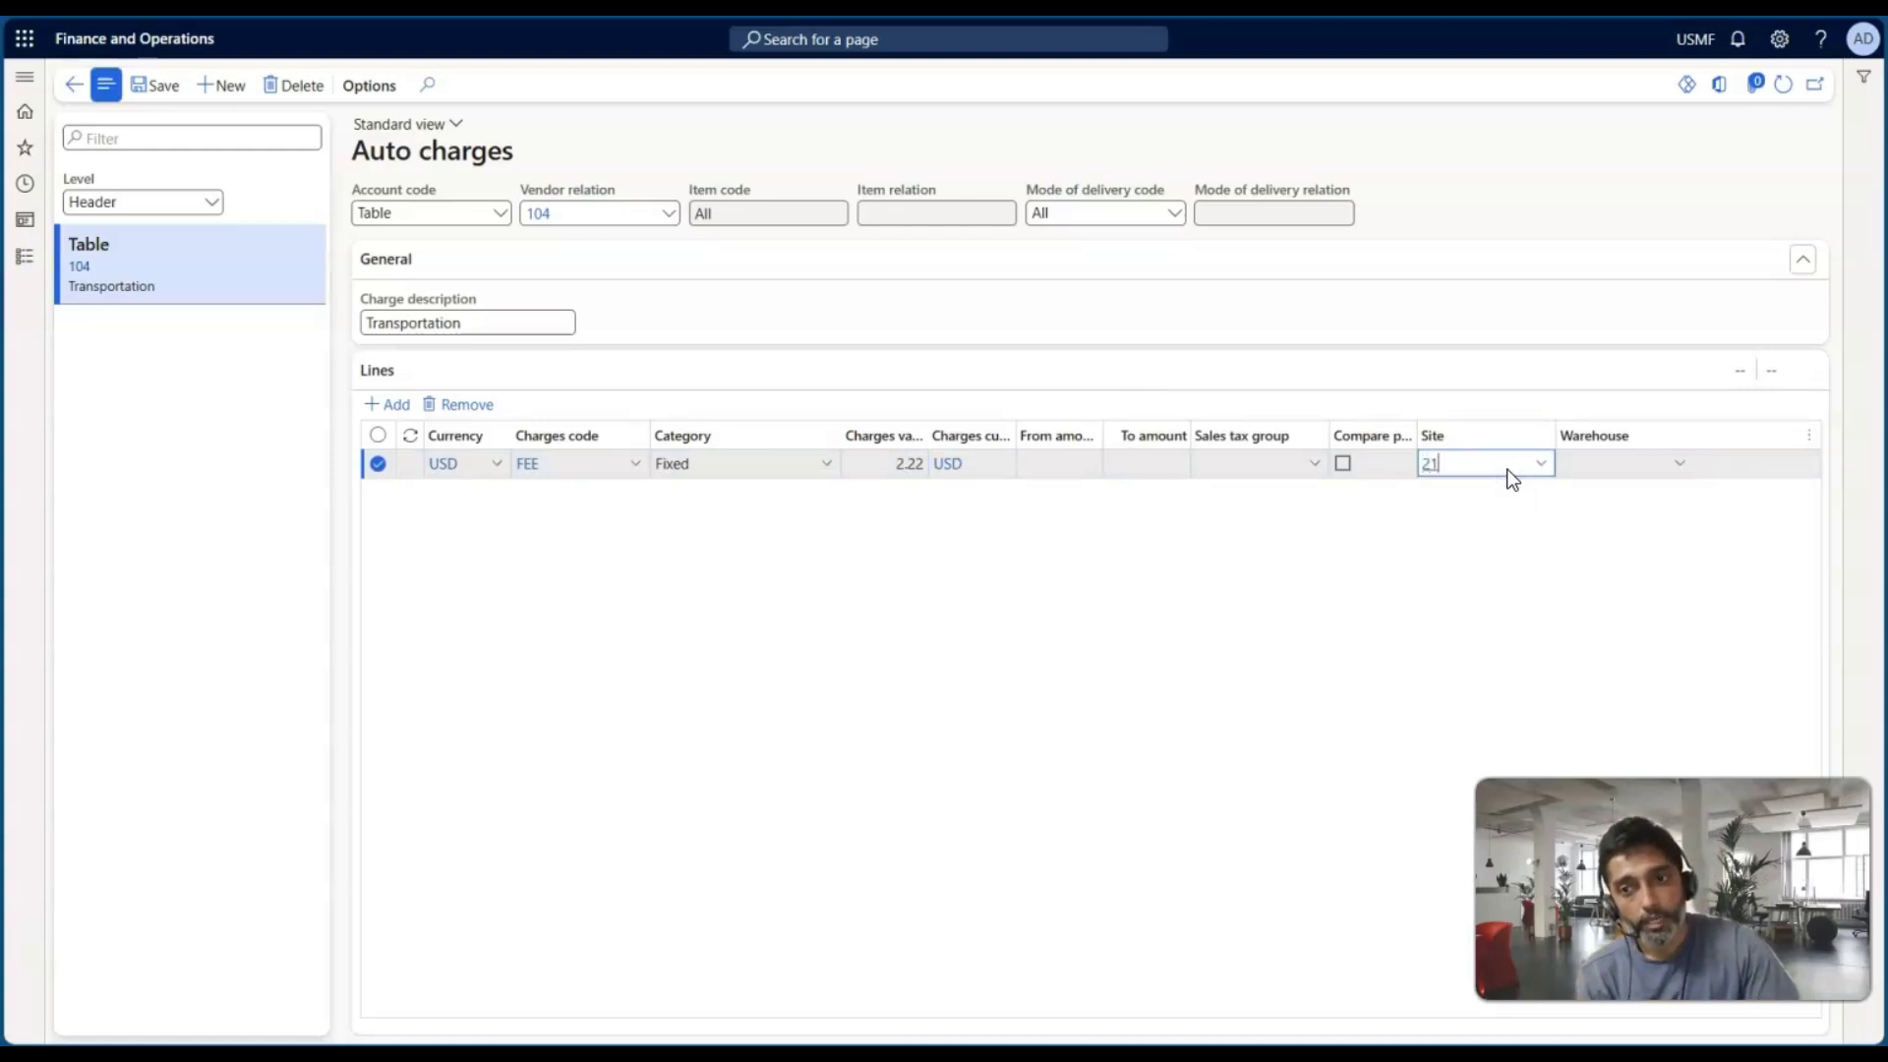
type("2")
key("Tab")
type("21")
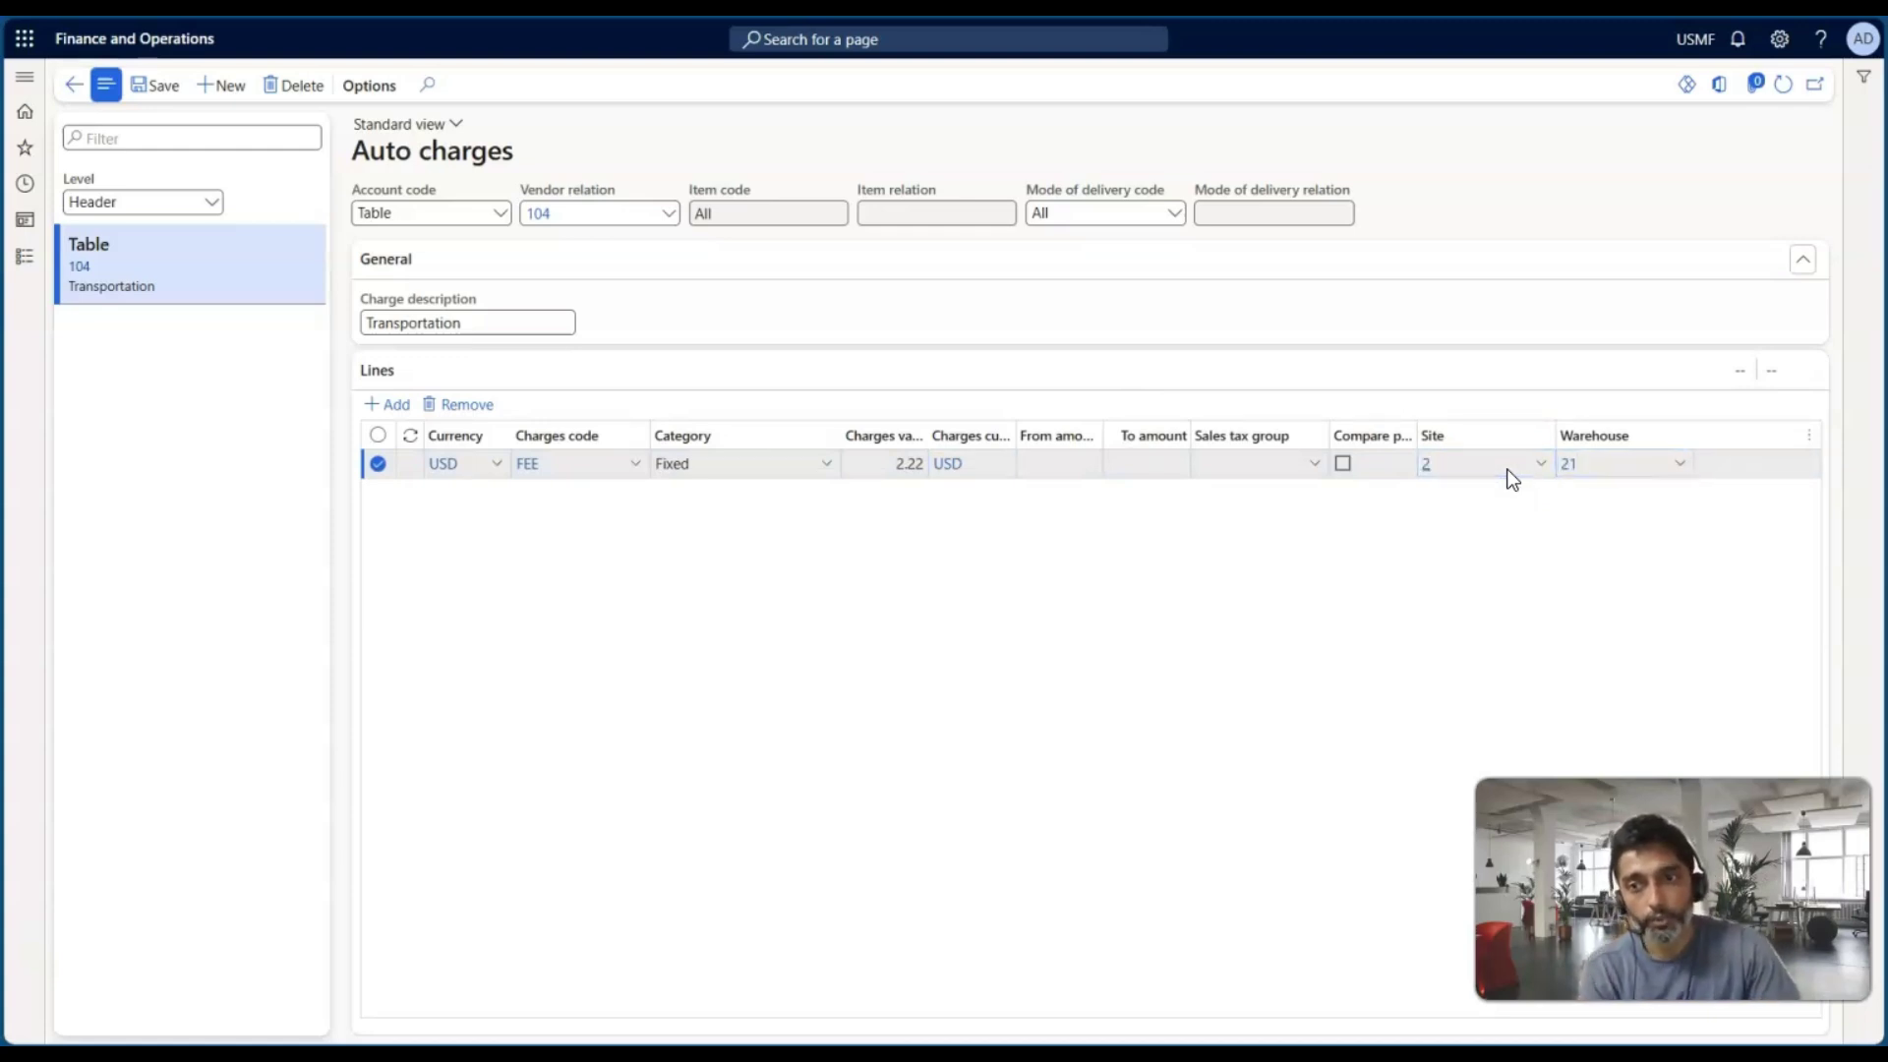
left_click(155, 87)
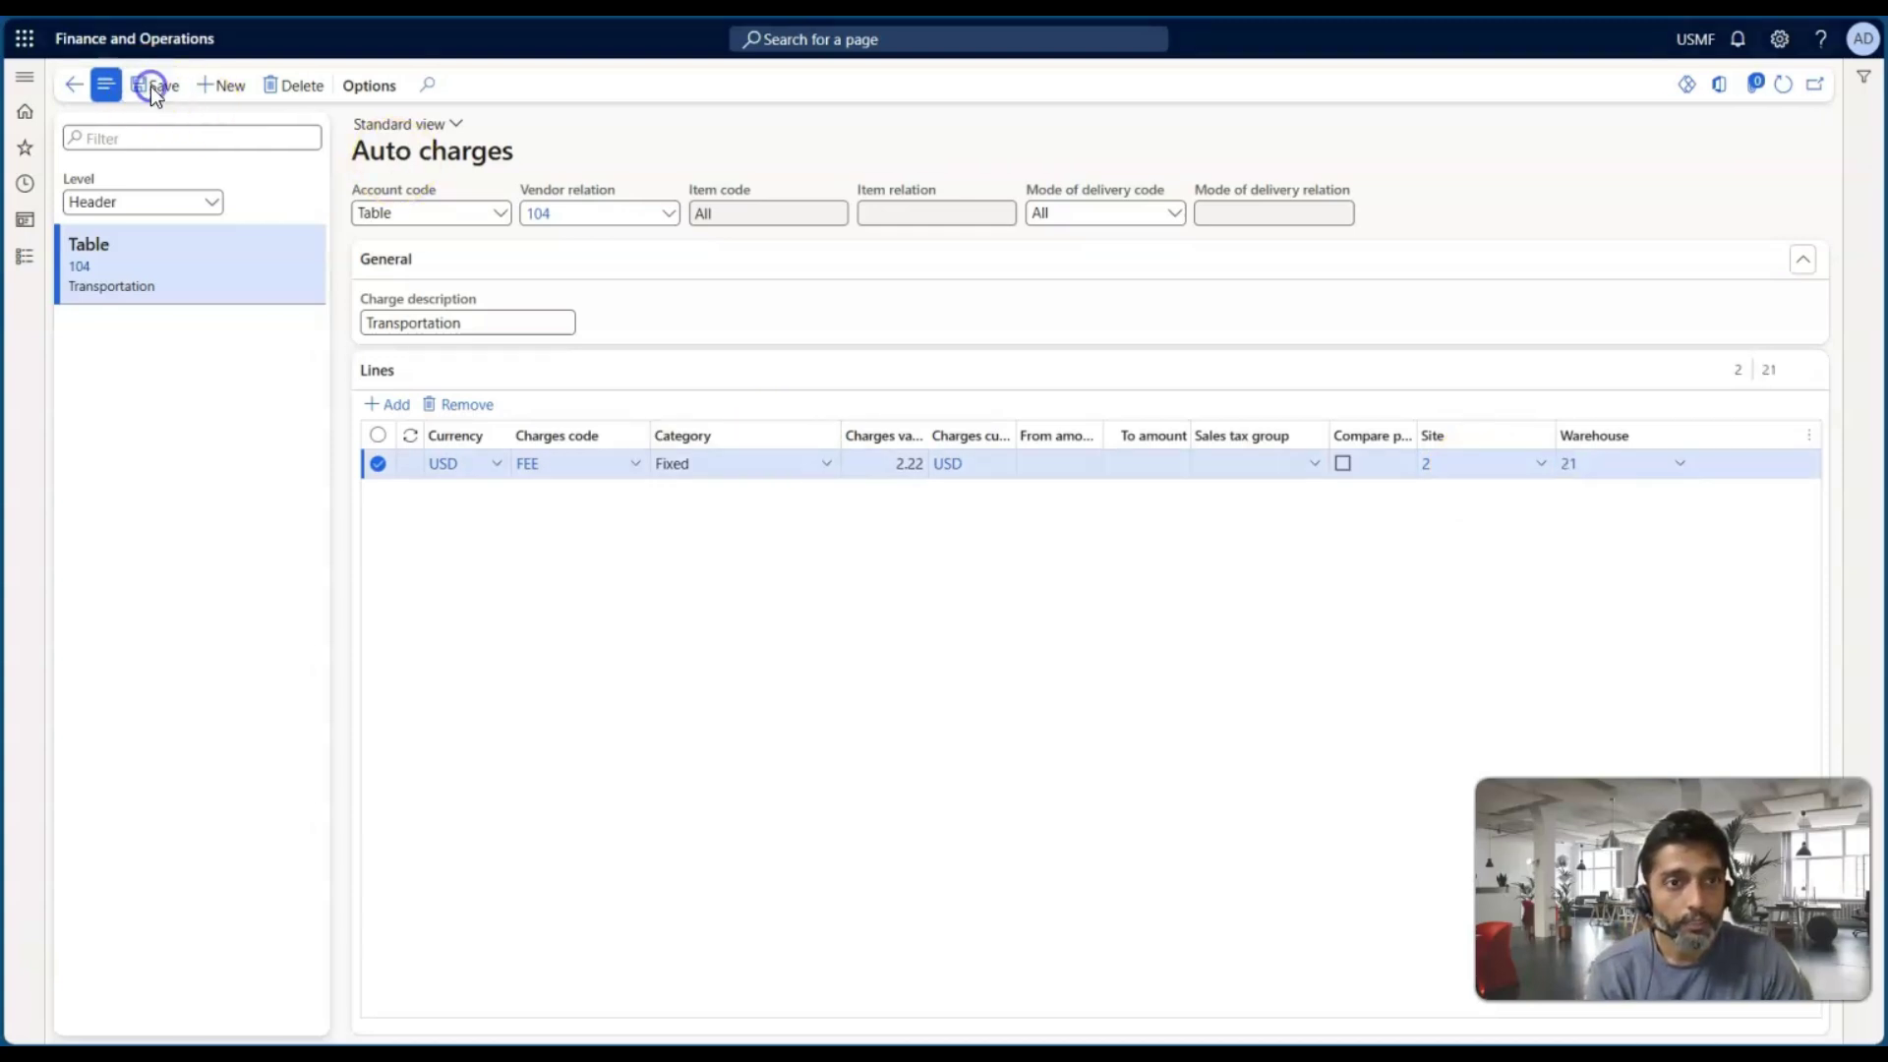
Step: Switch the auto charges level to Line and create a new record
left_click(210, 201)
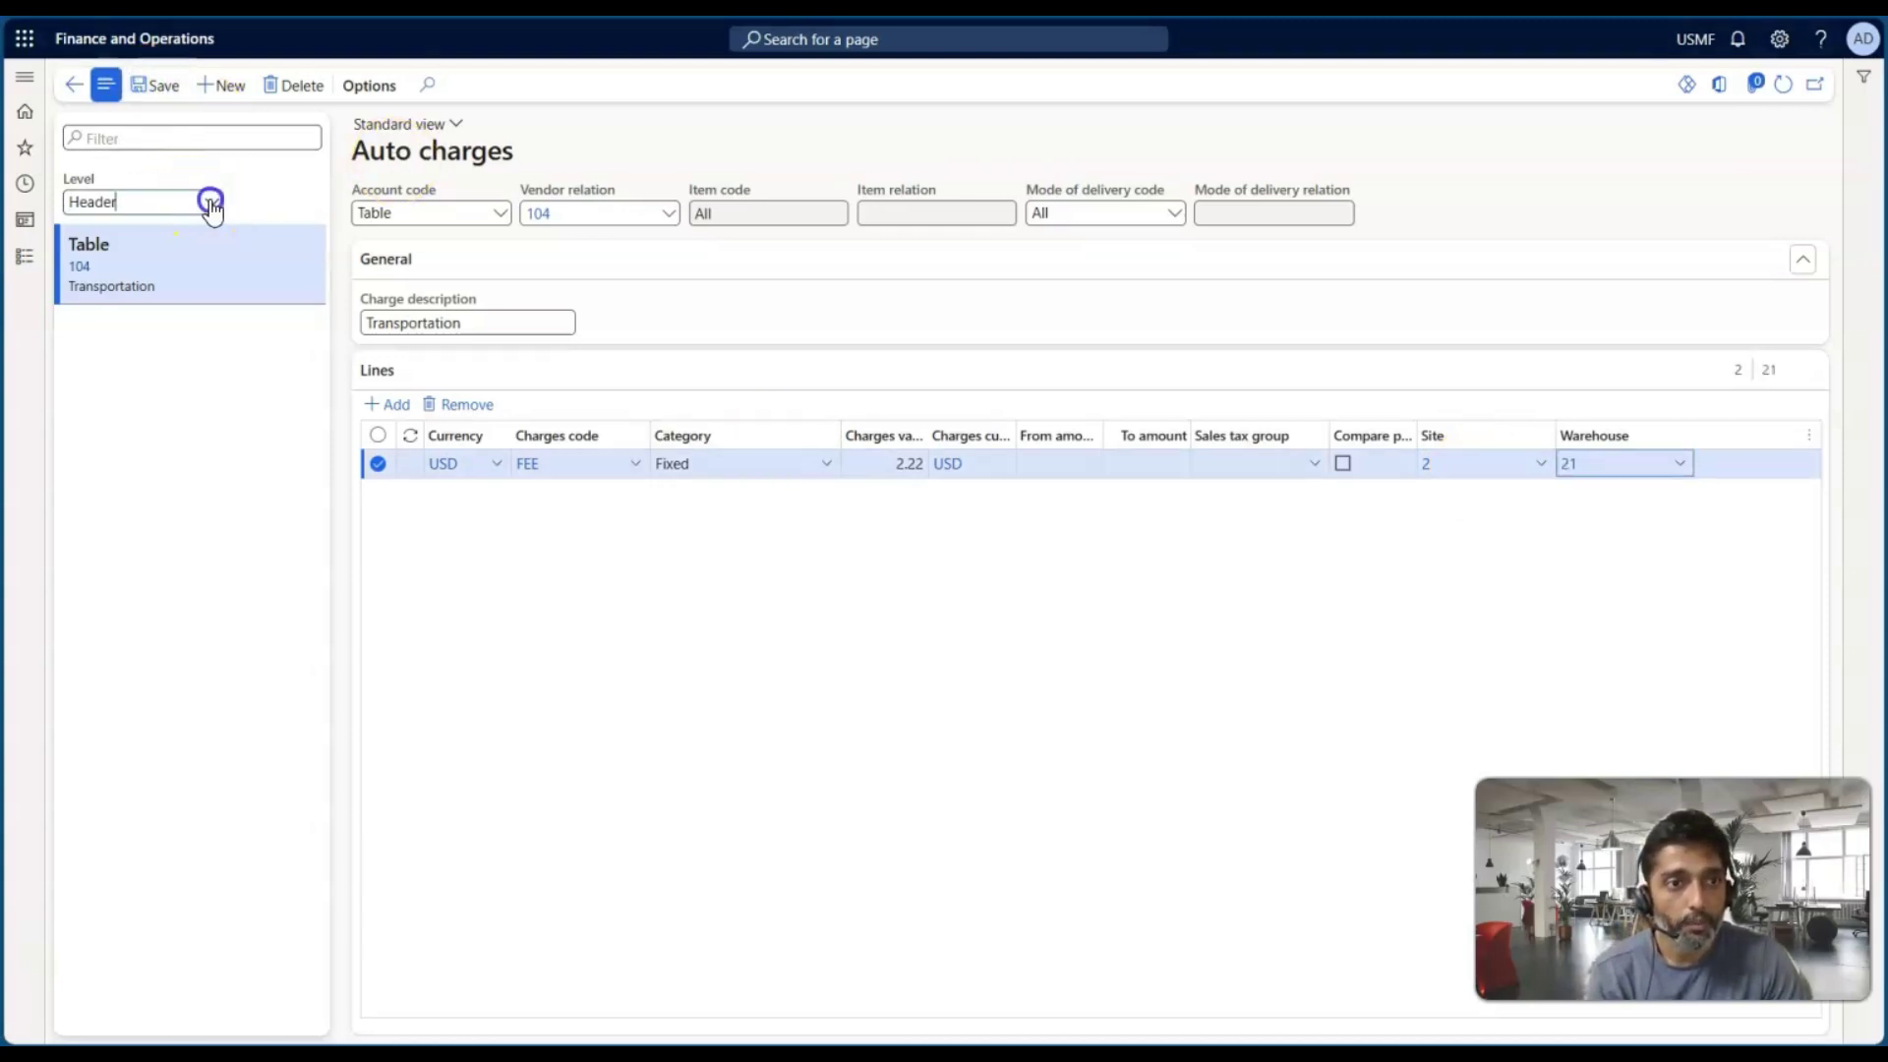
left_click(153, 258)
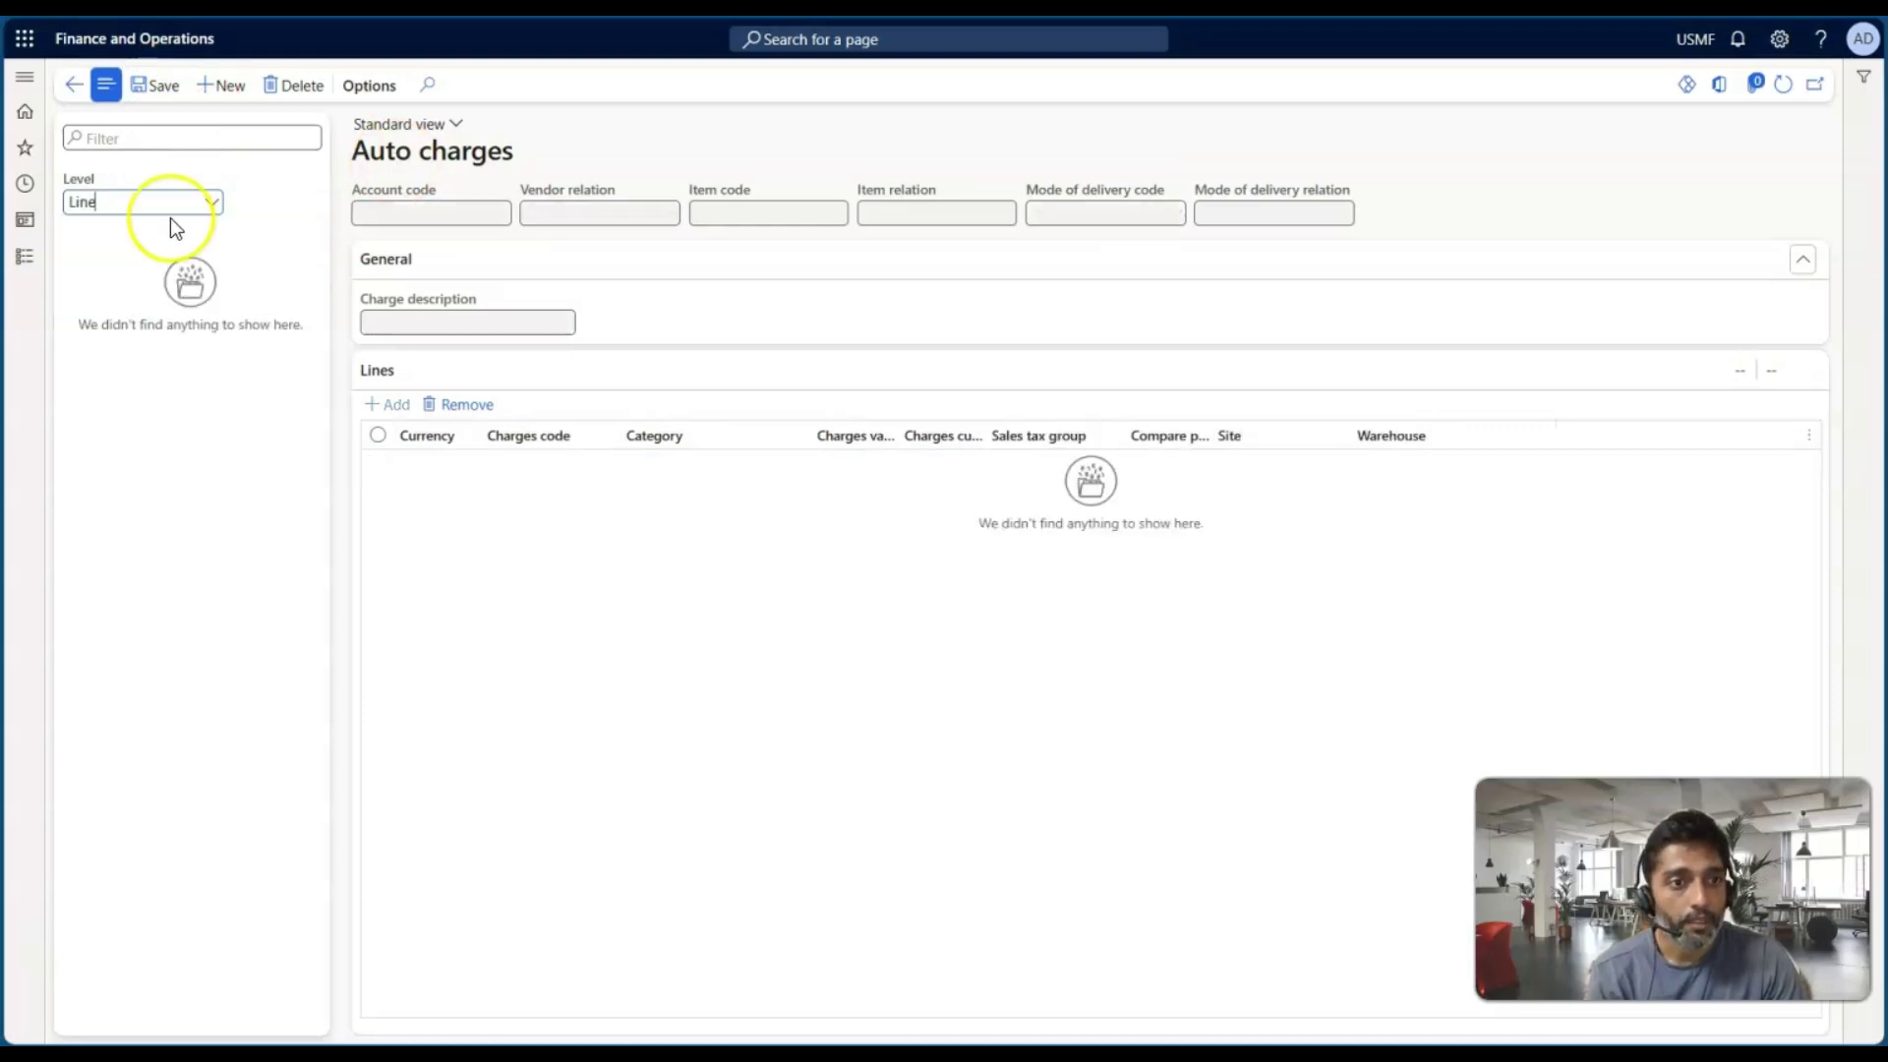
left_click(221, 86)
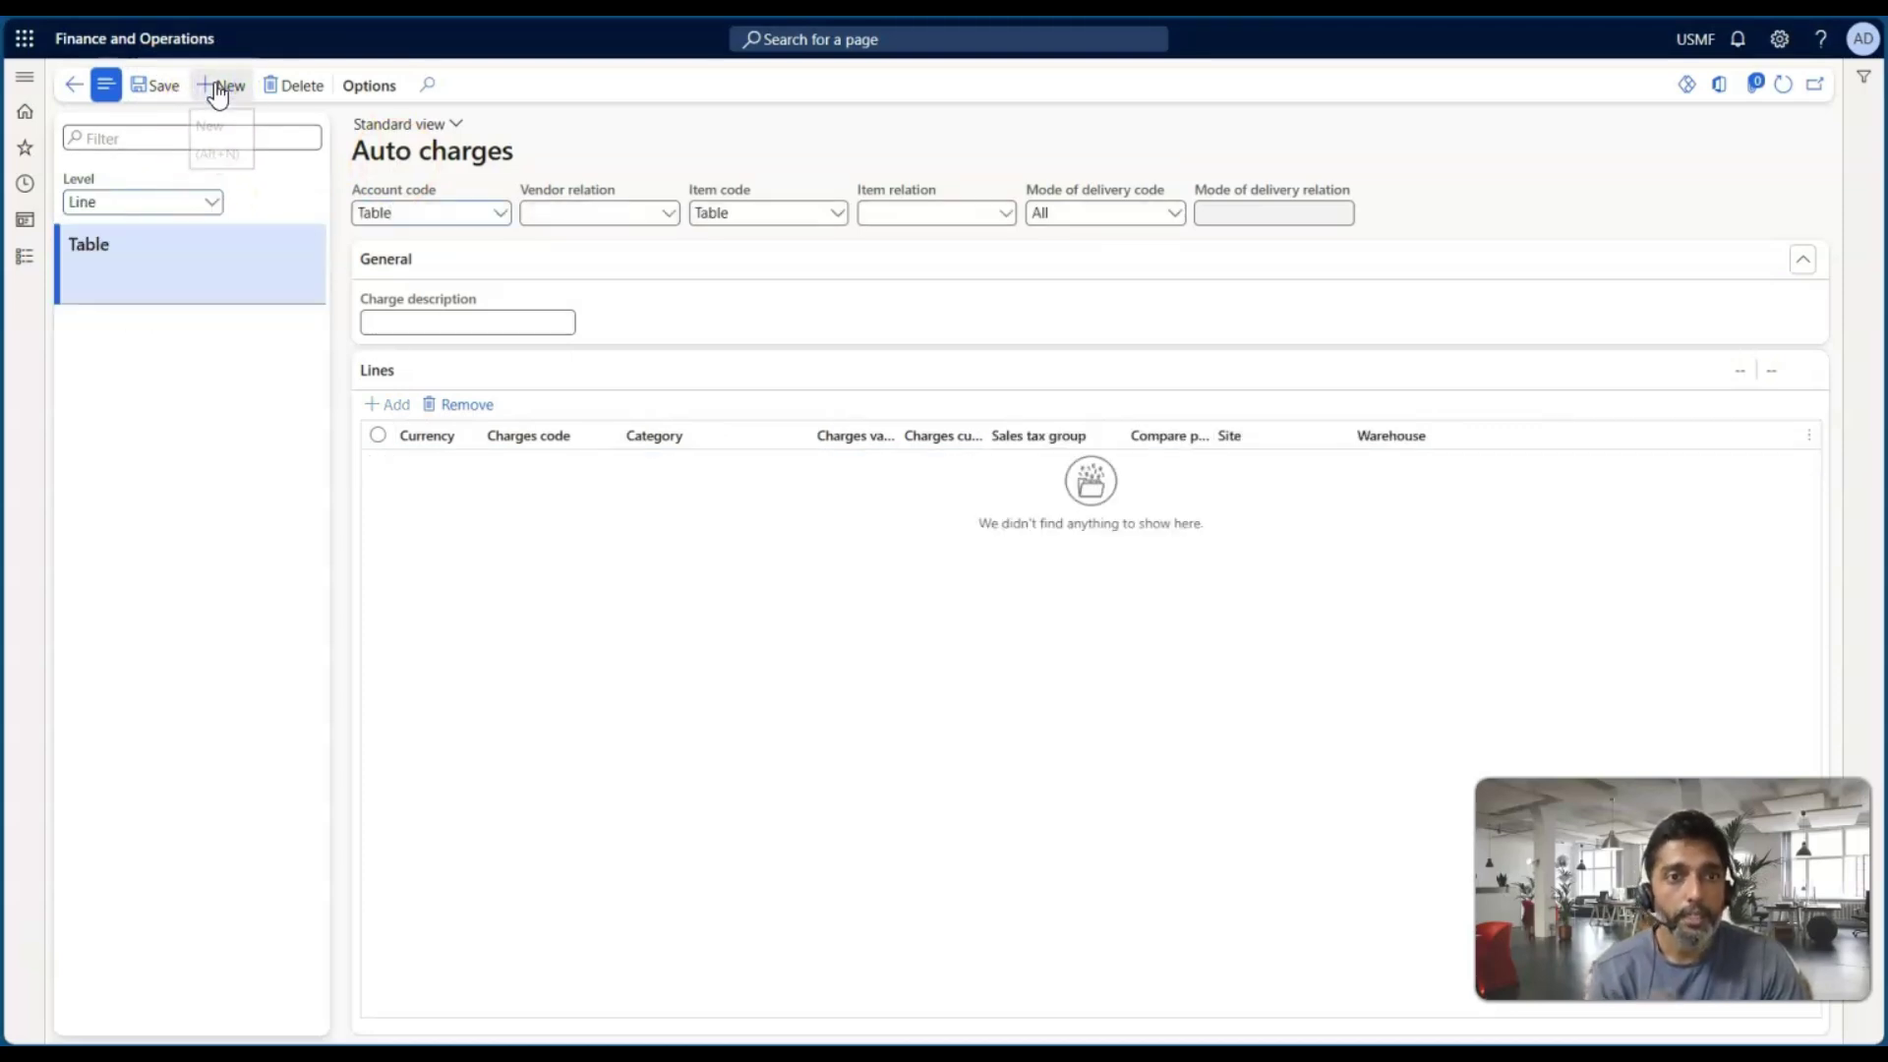
Step: Assign the line-level auto charge to vendor Best Supplier - Europe and item A0001, and save the record
left_click(486, 208)
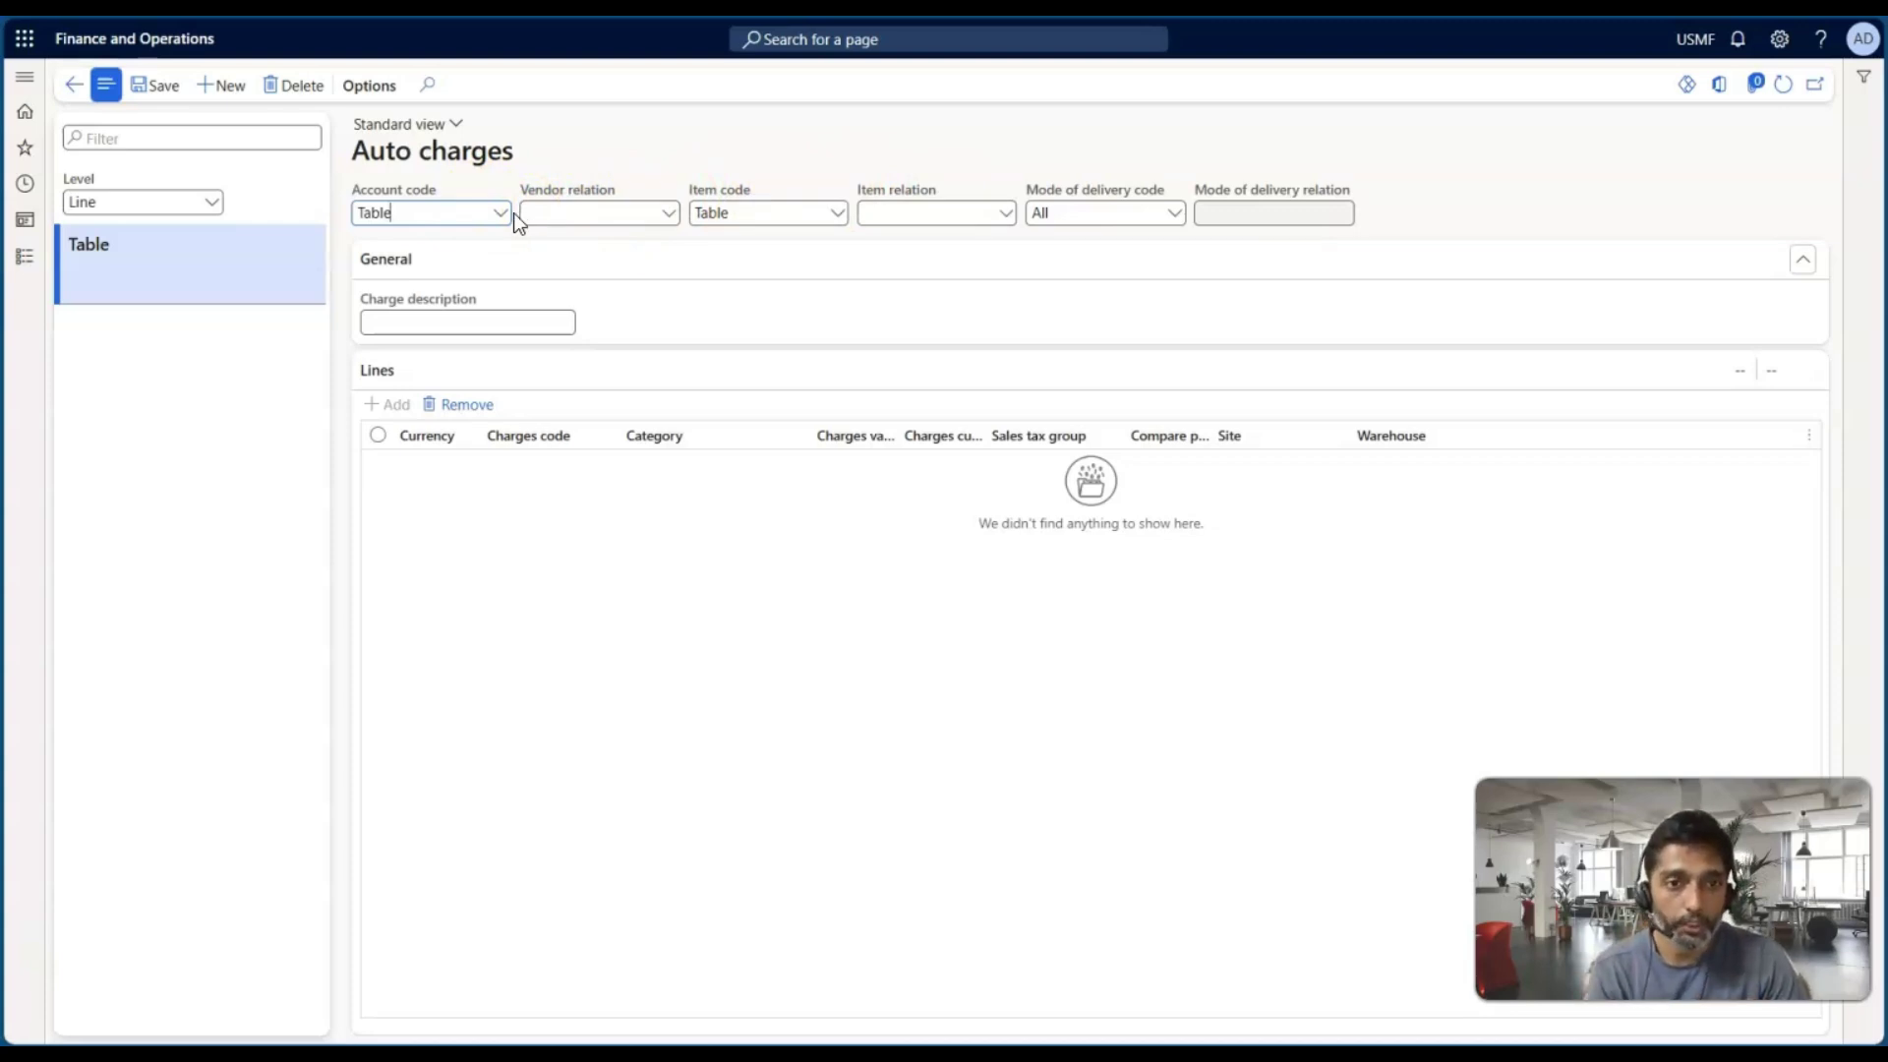
left_click(667, 213)
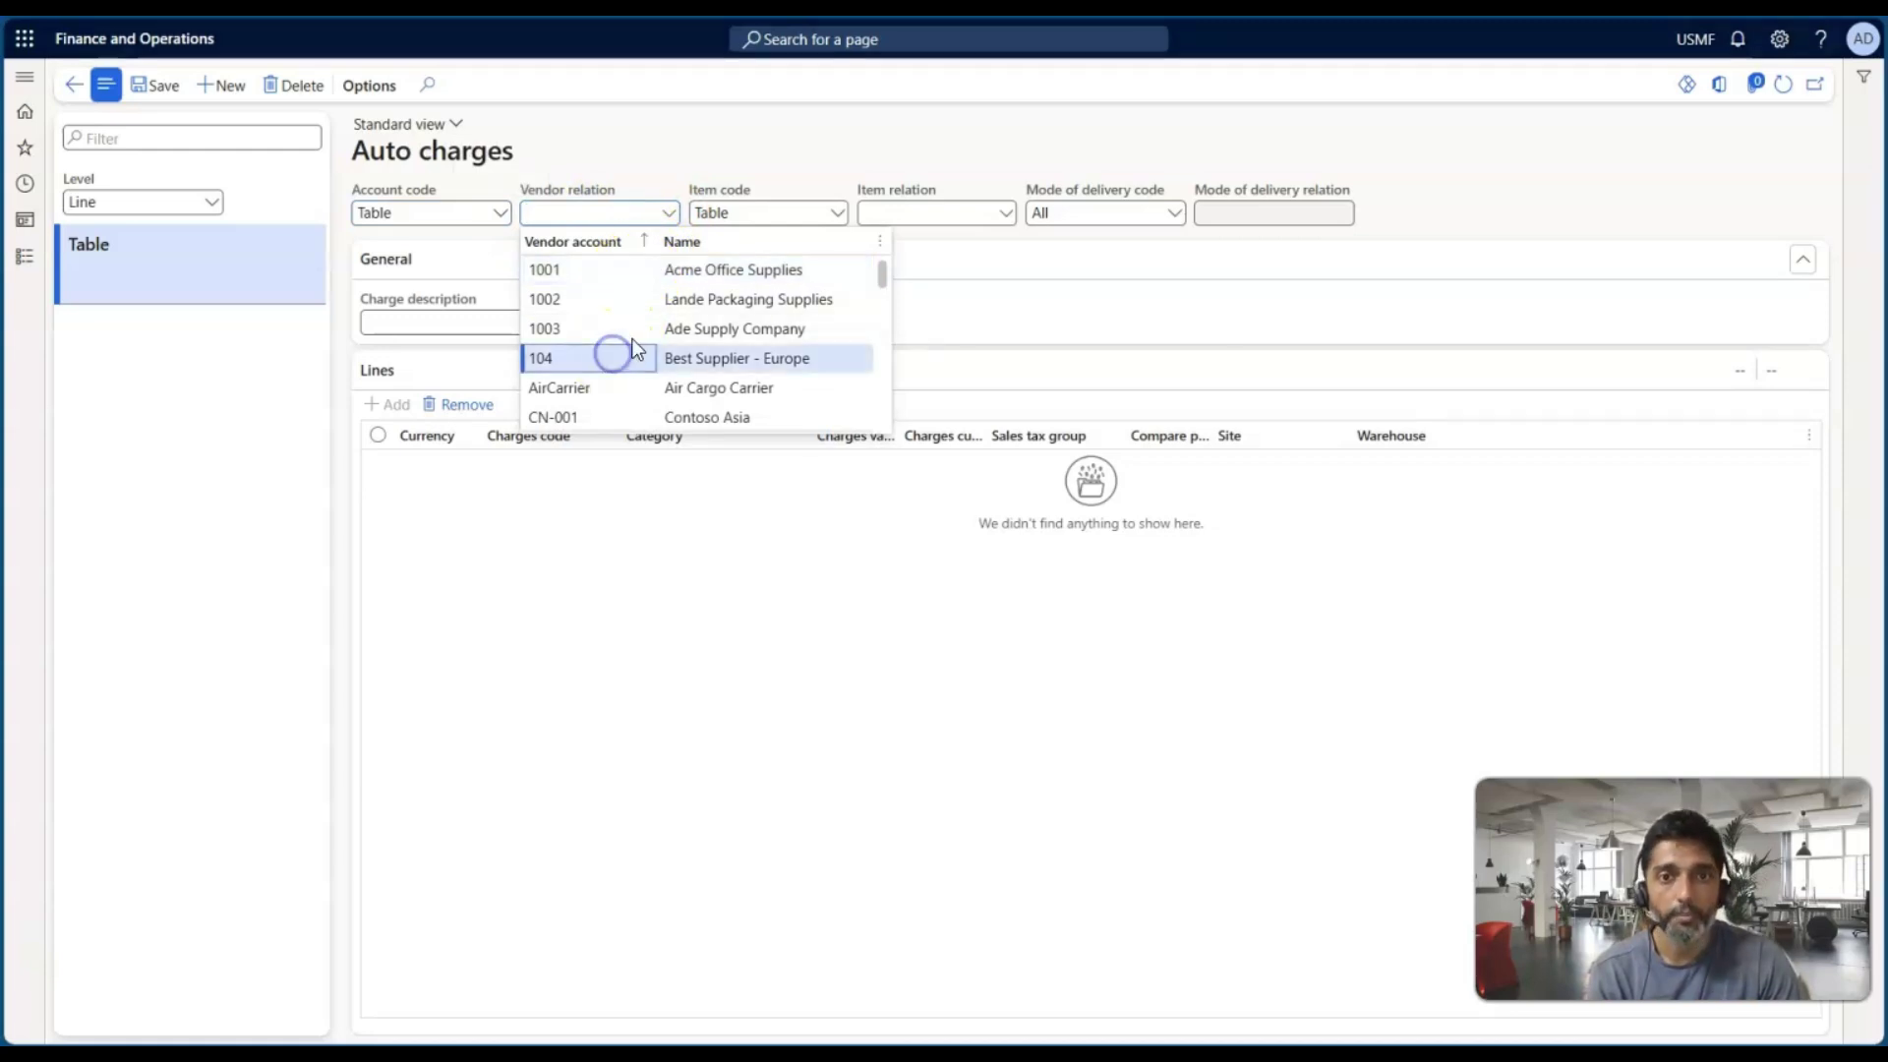
left_click(611, 357)
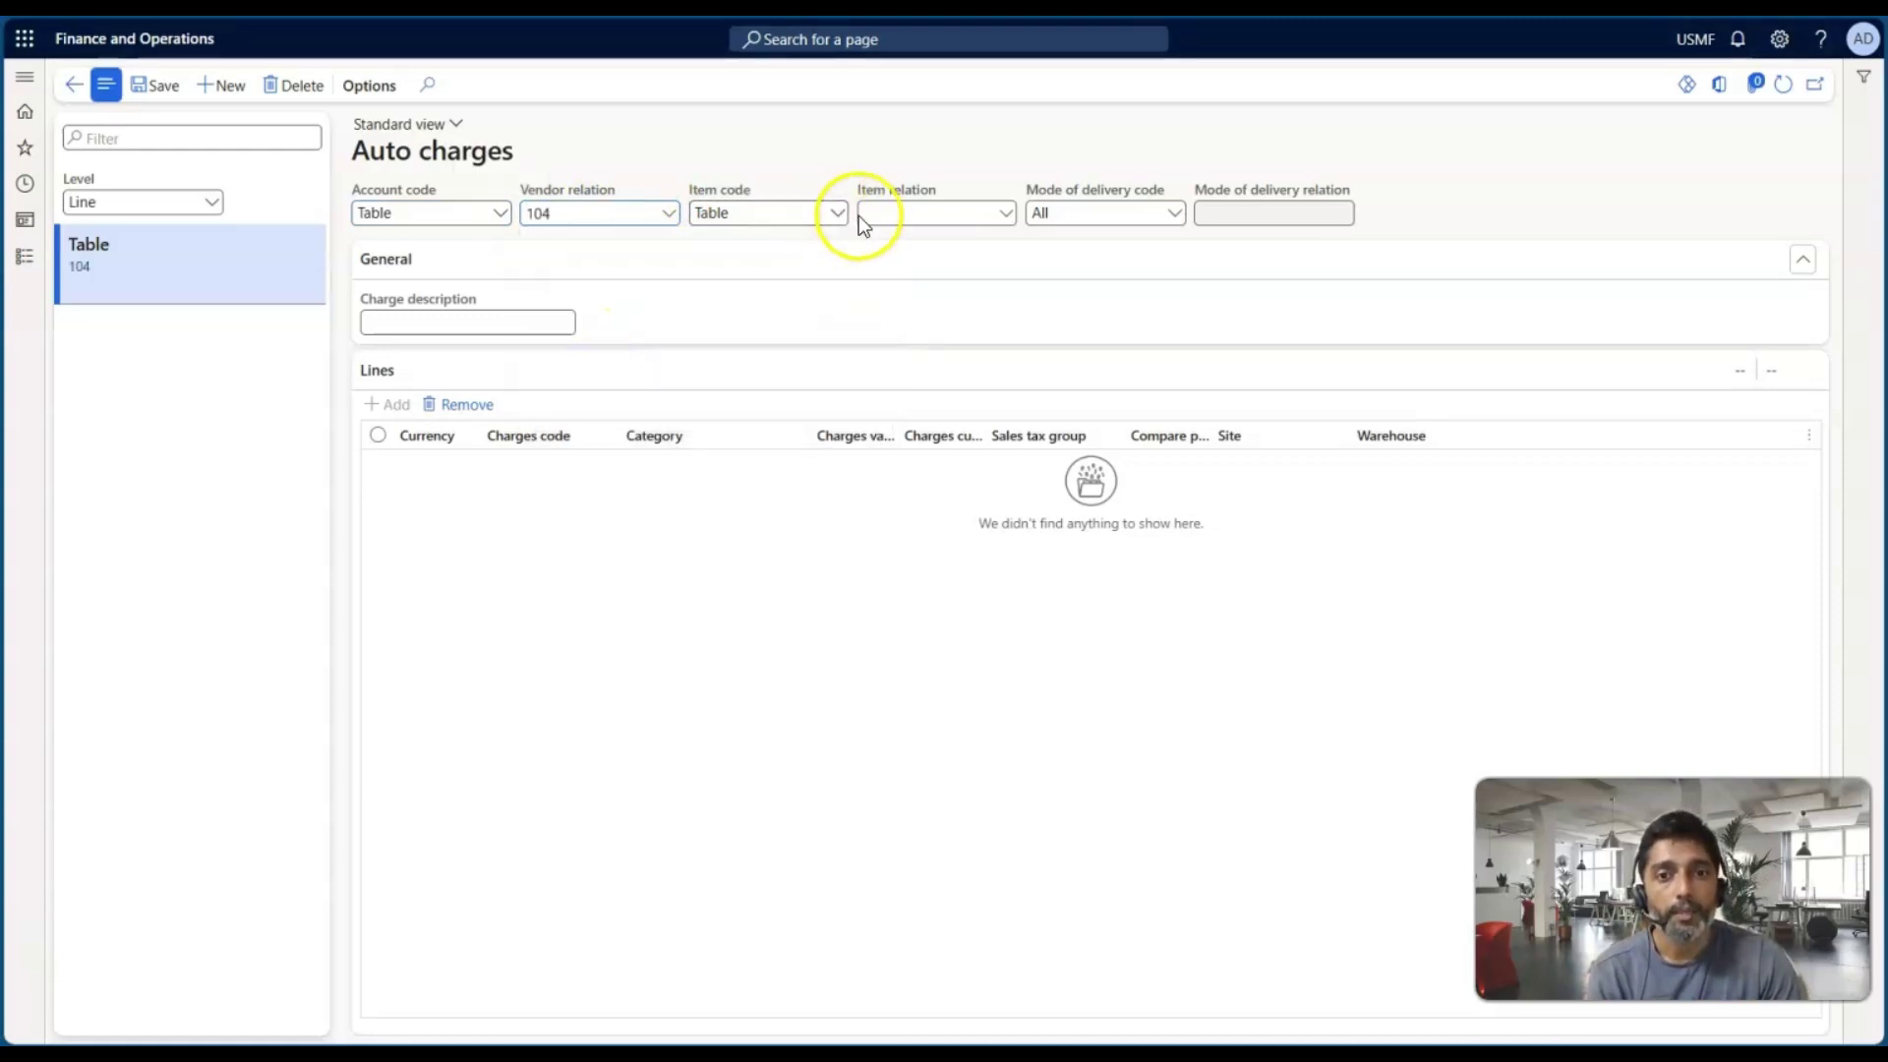
left_click(1006, 214)
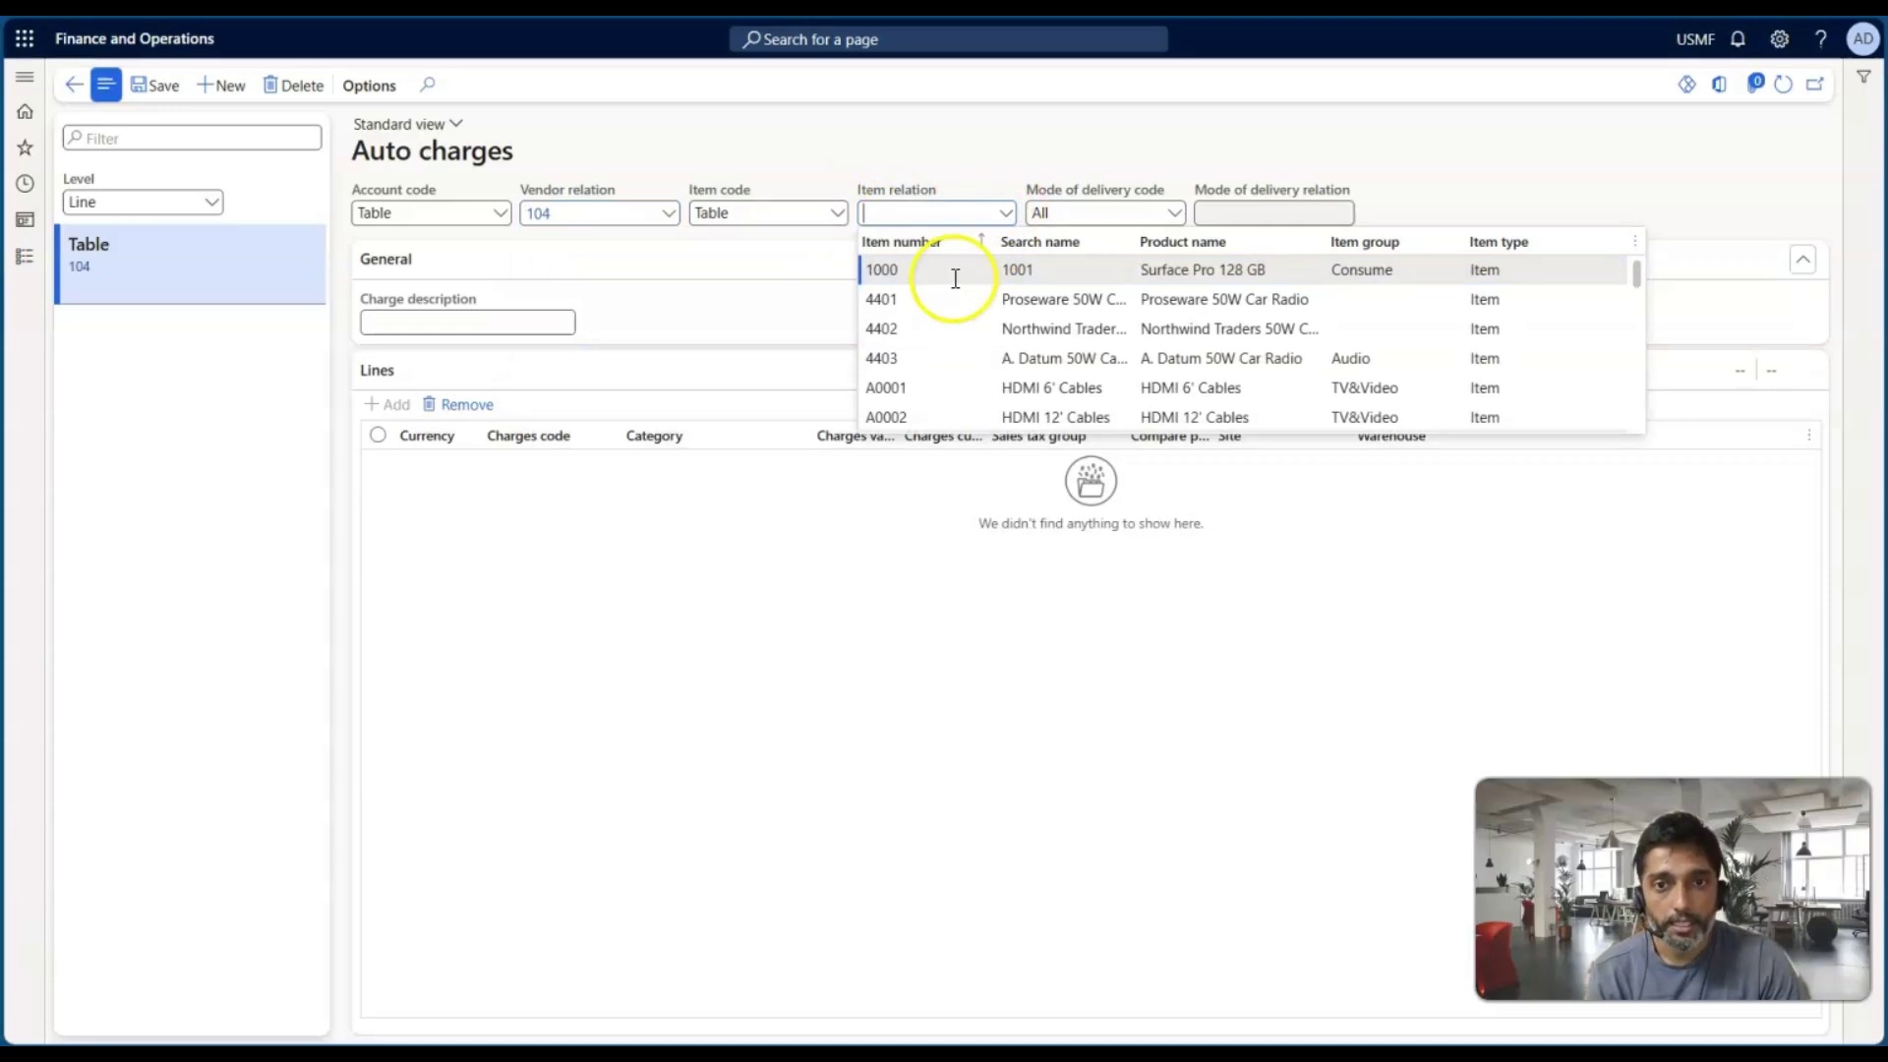
left_click(914, 386)
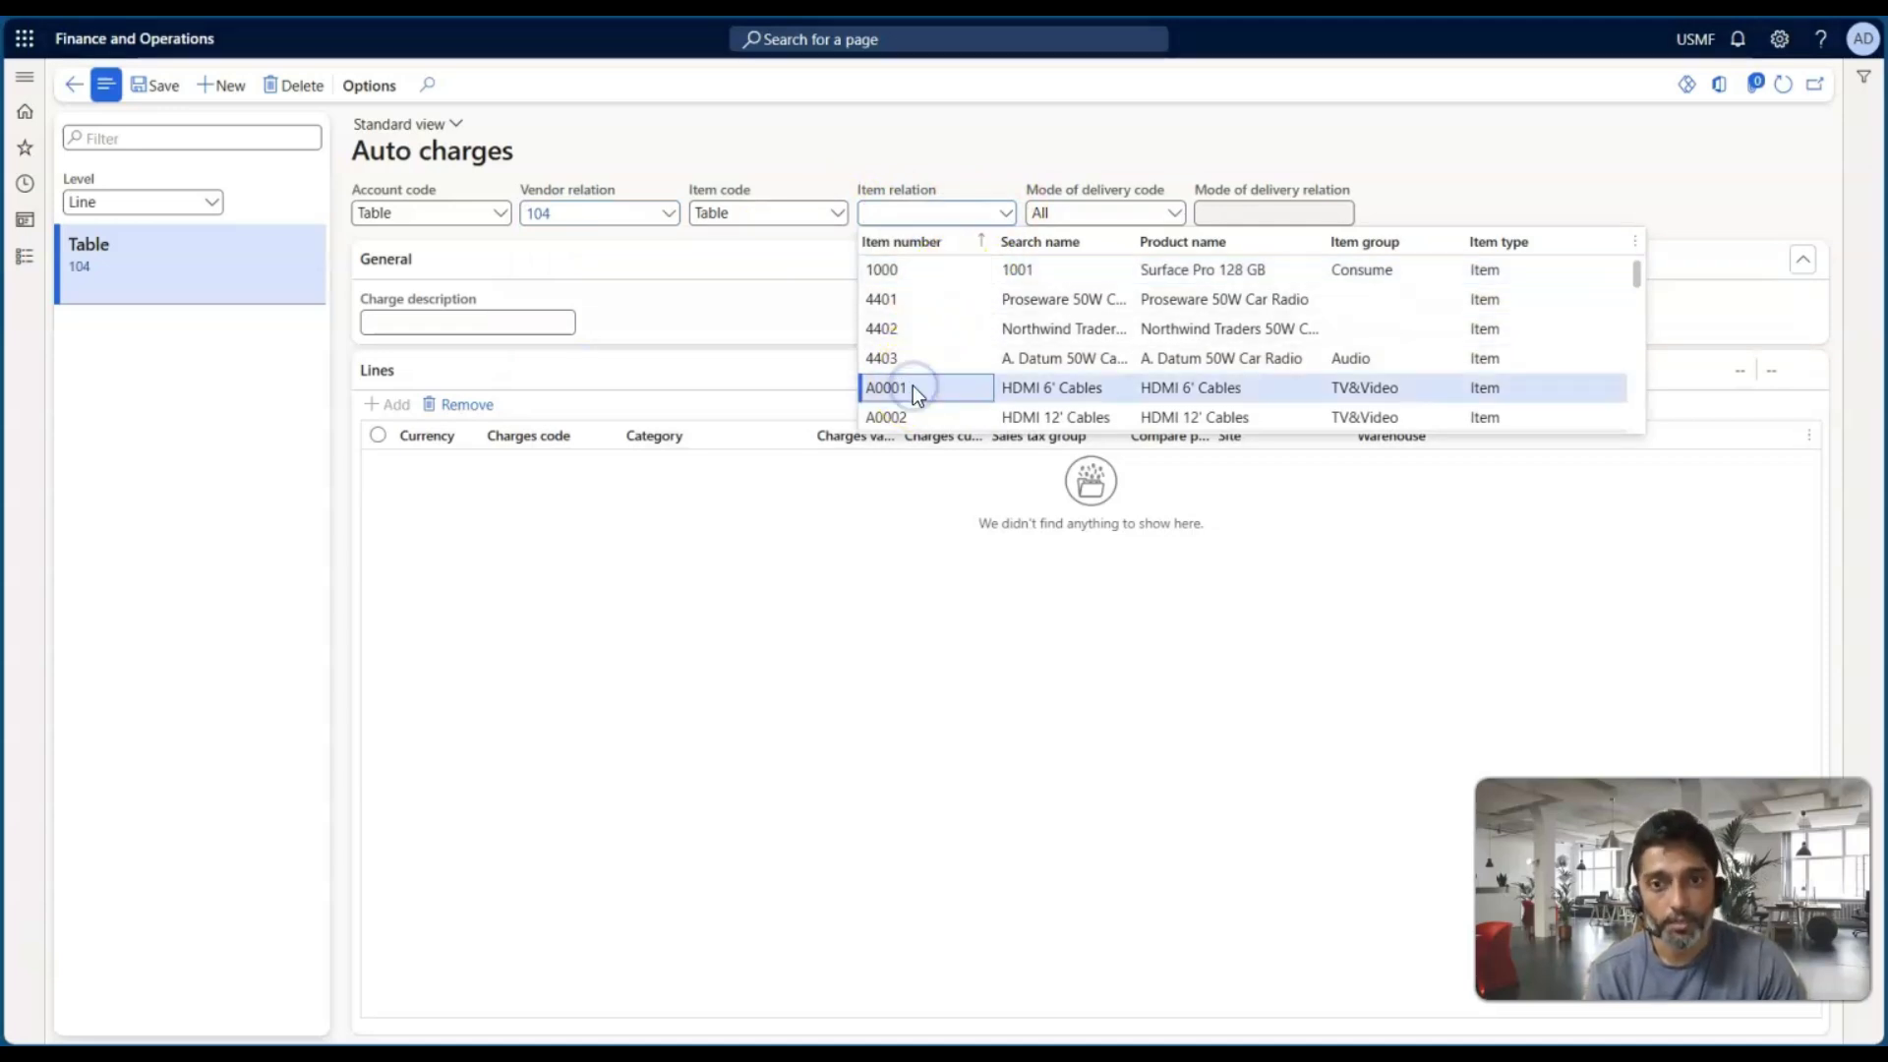
left_click(157, 86)
Step: Add a charge line with currency USD, charges code CC and a charges value of 3.33
left_click(464, 468)
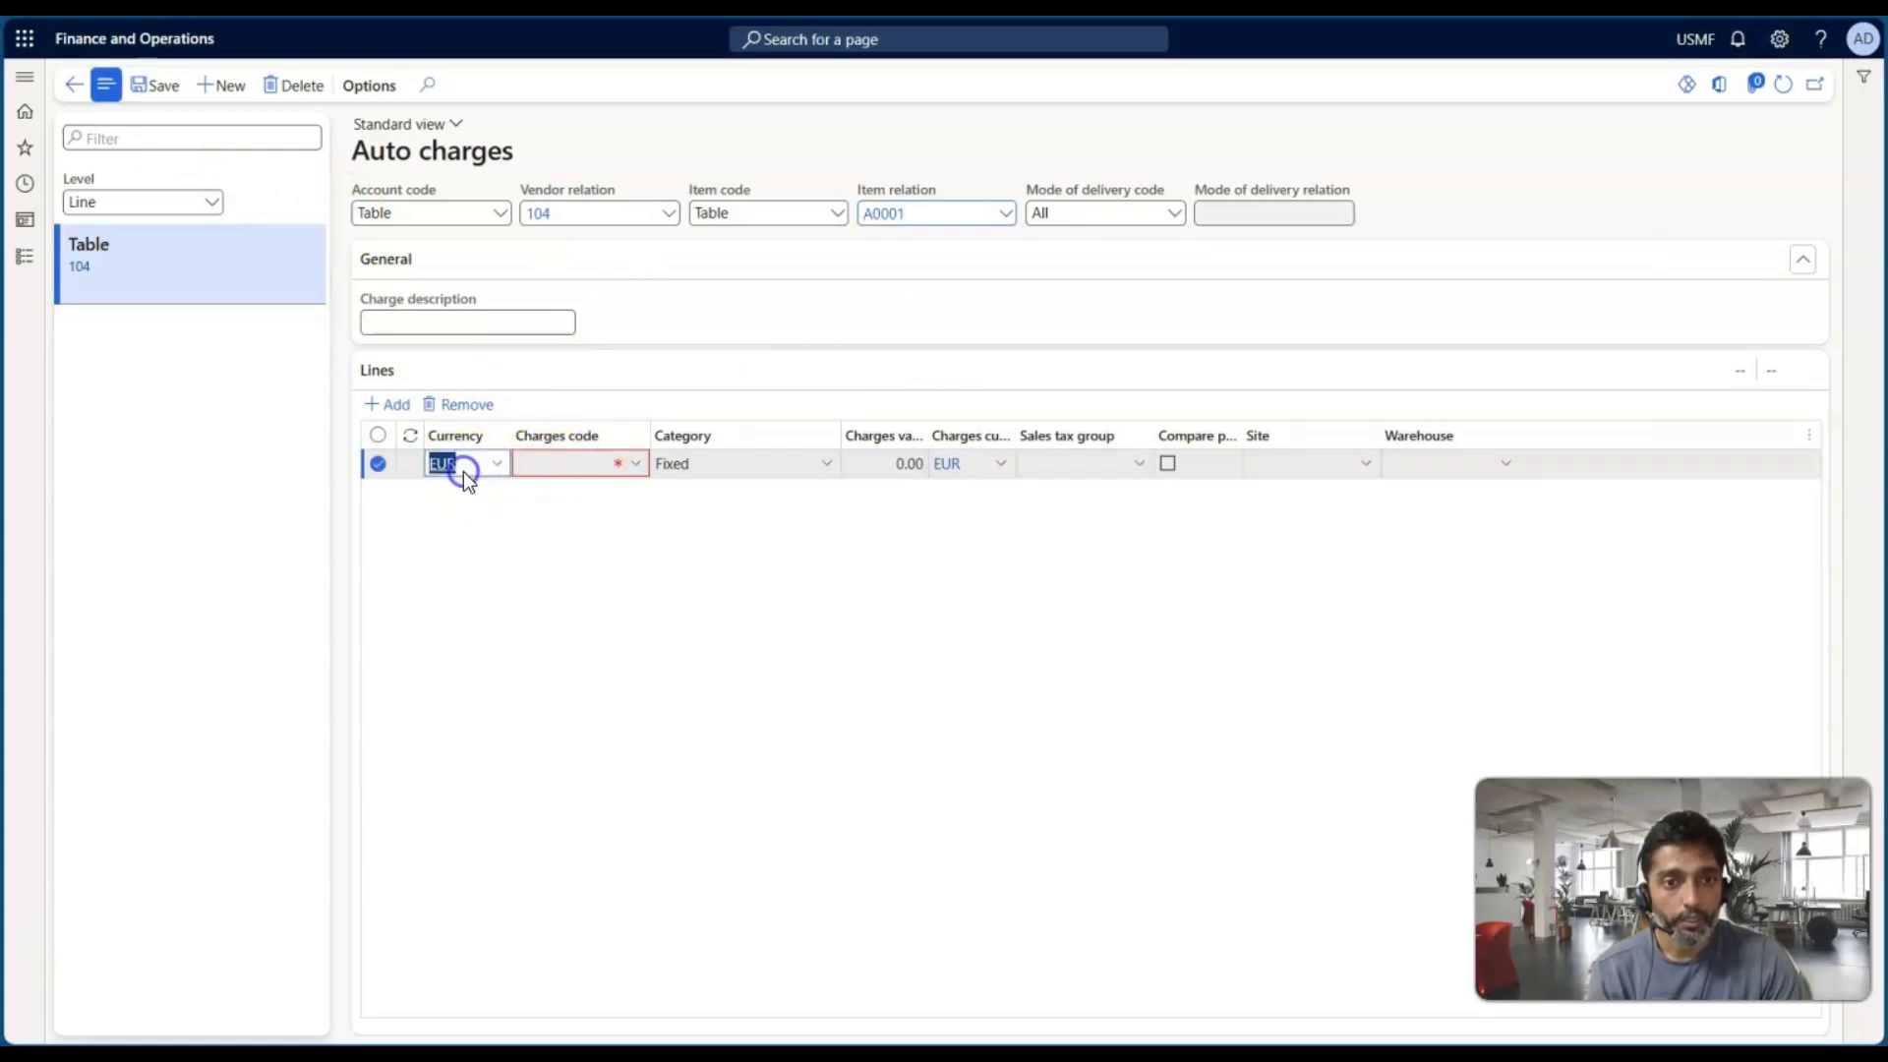
type("USD")
key("Tab")
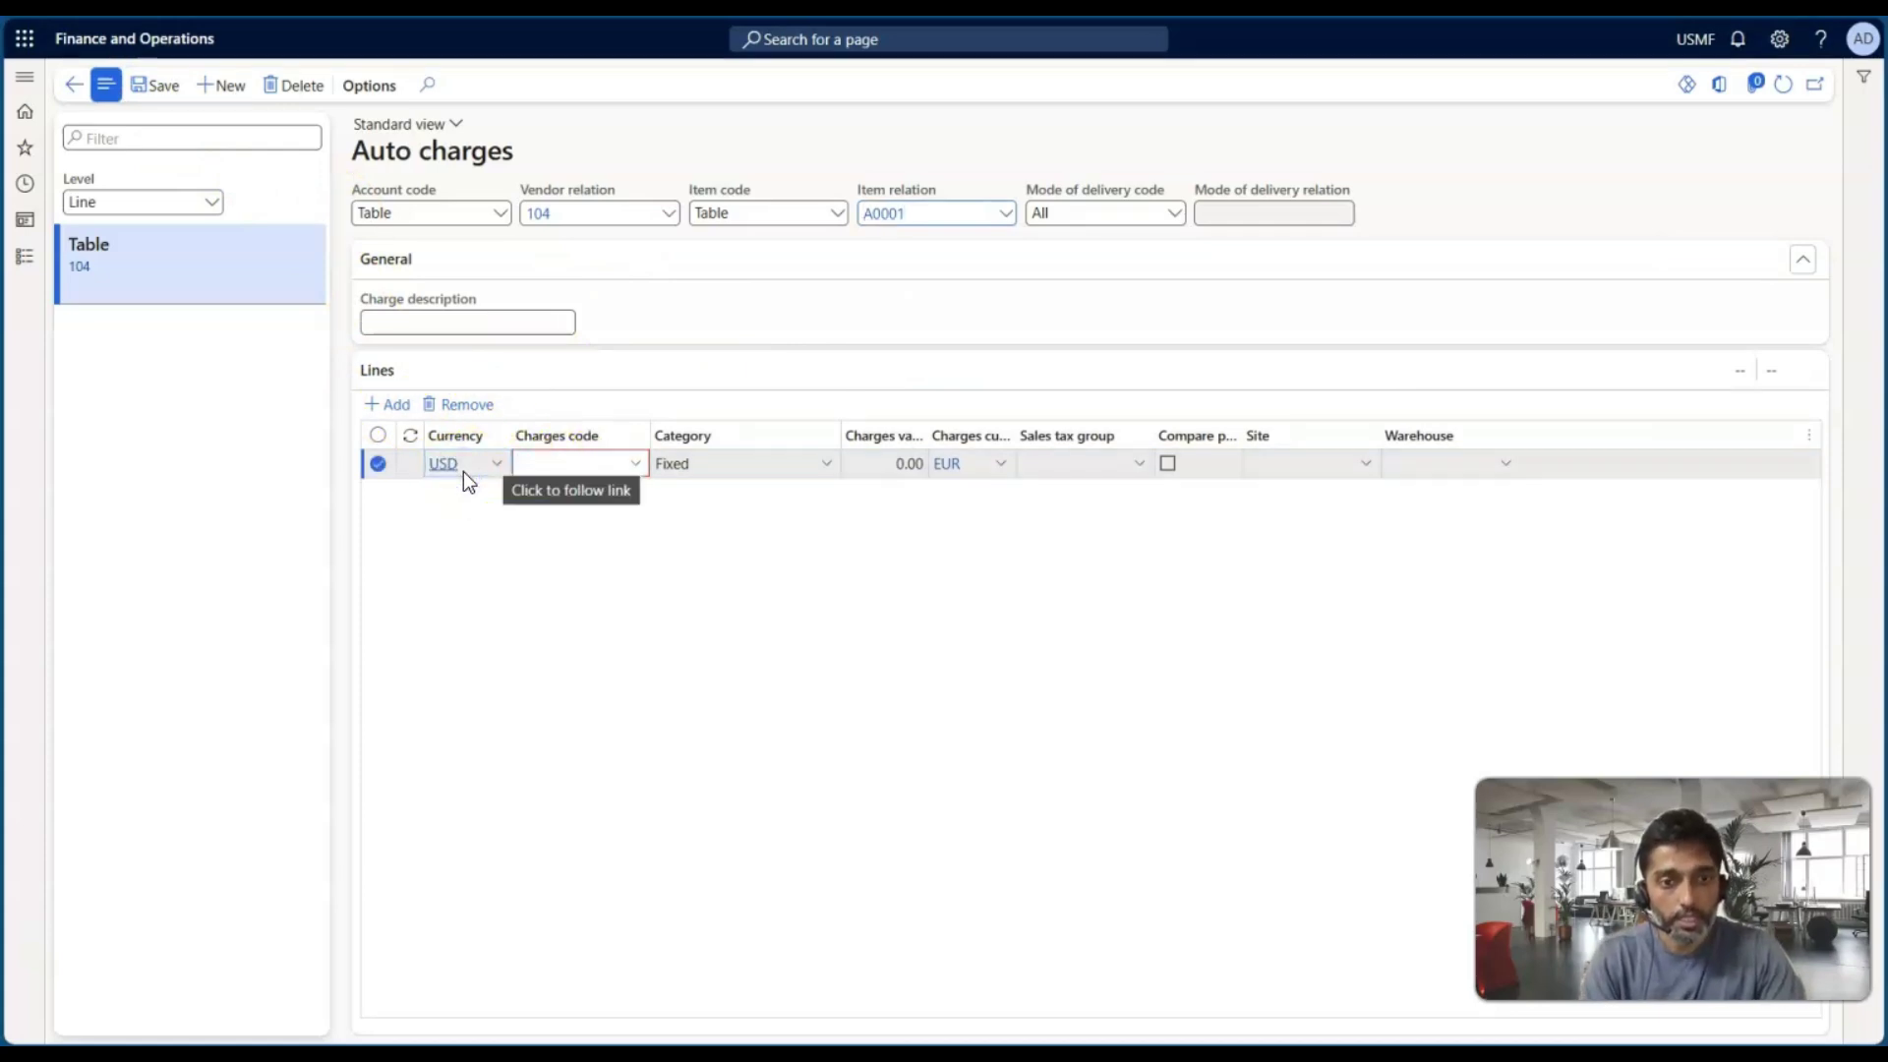
type("CC")
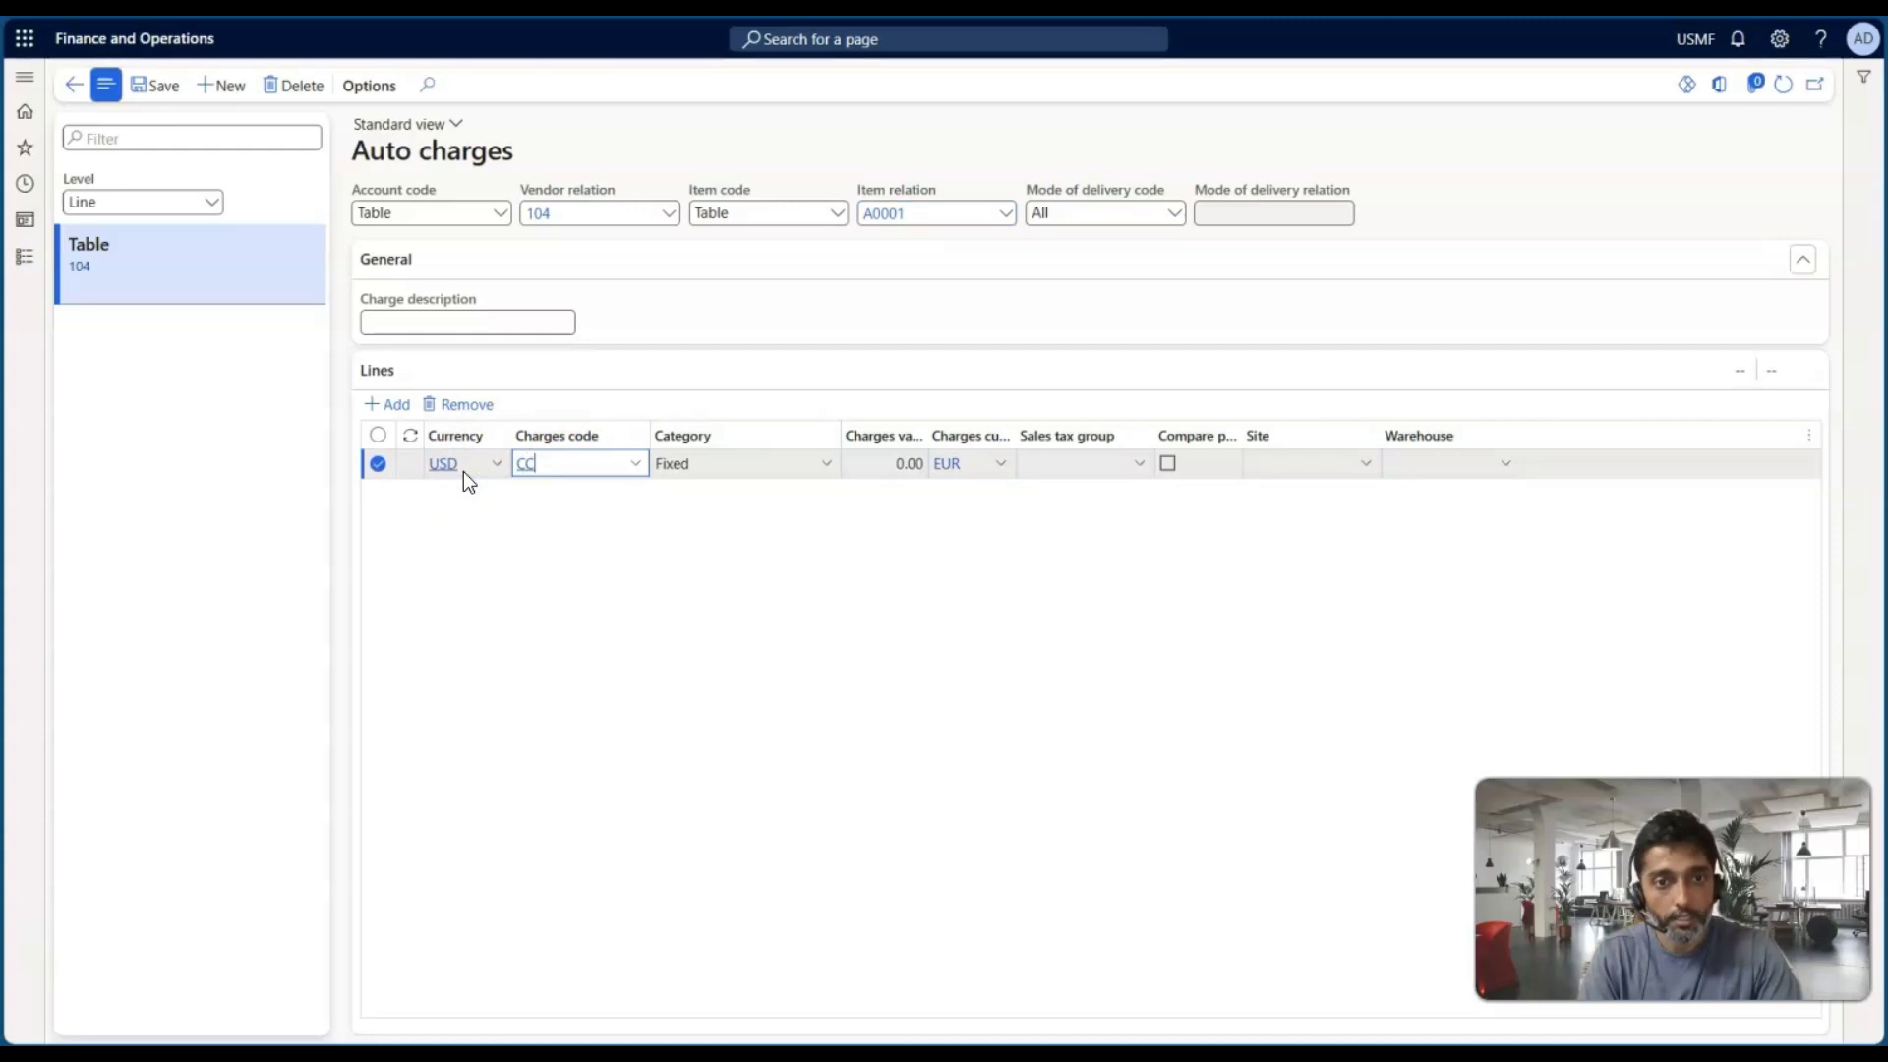
key("Tab")
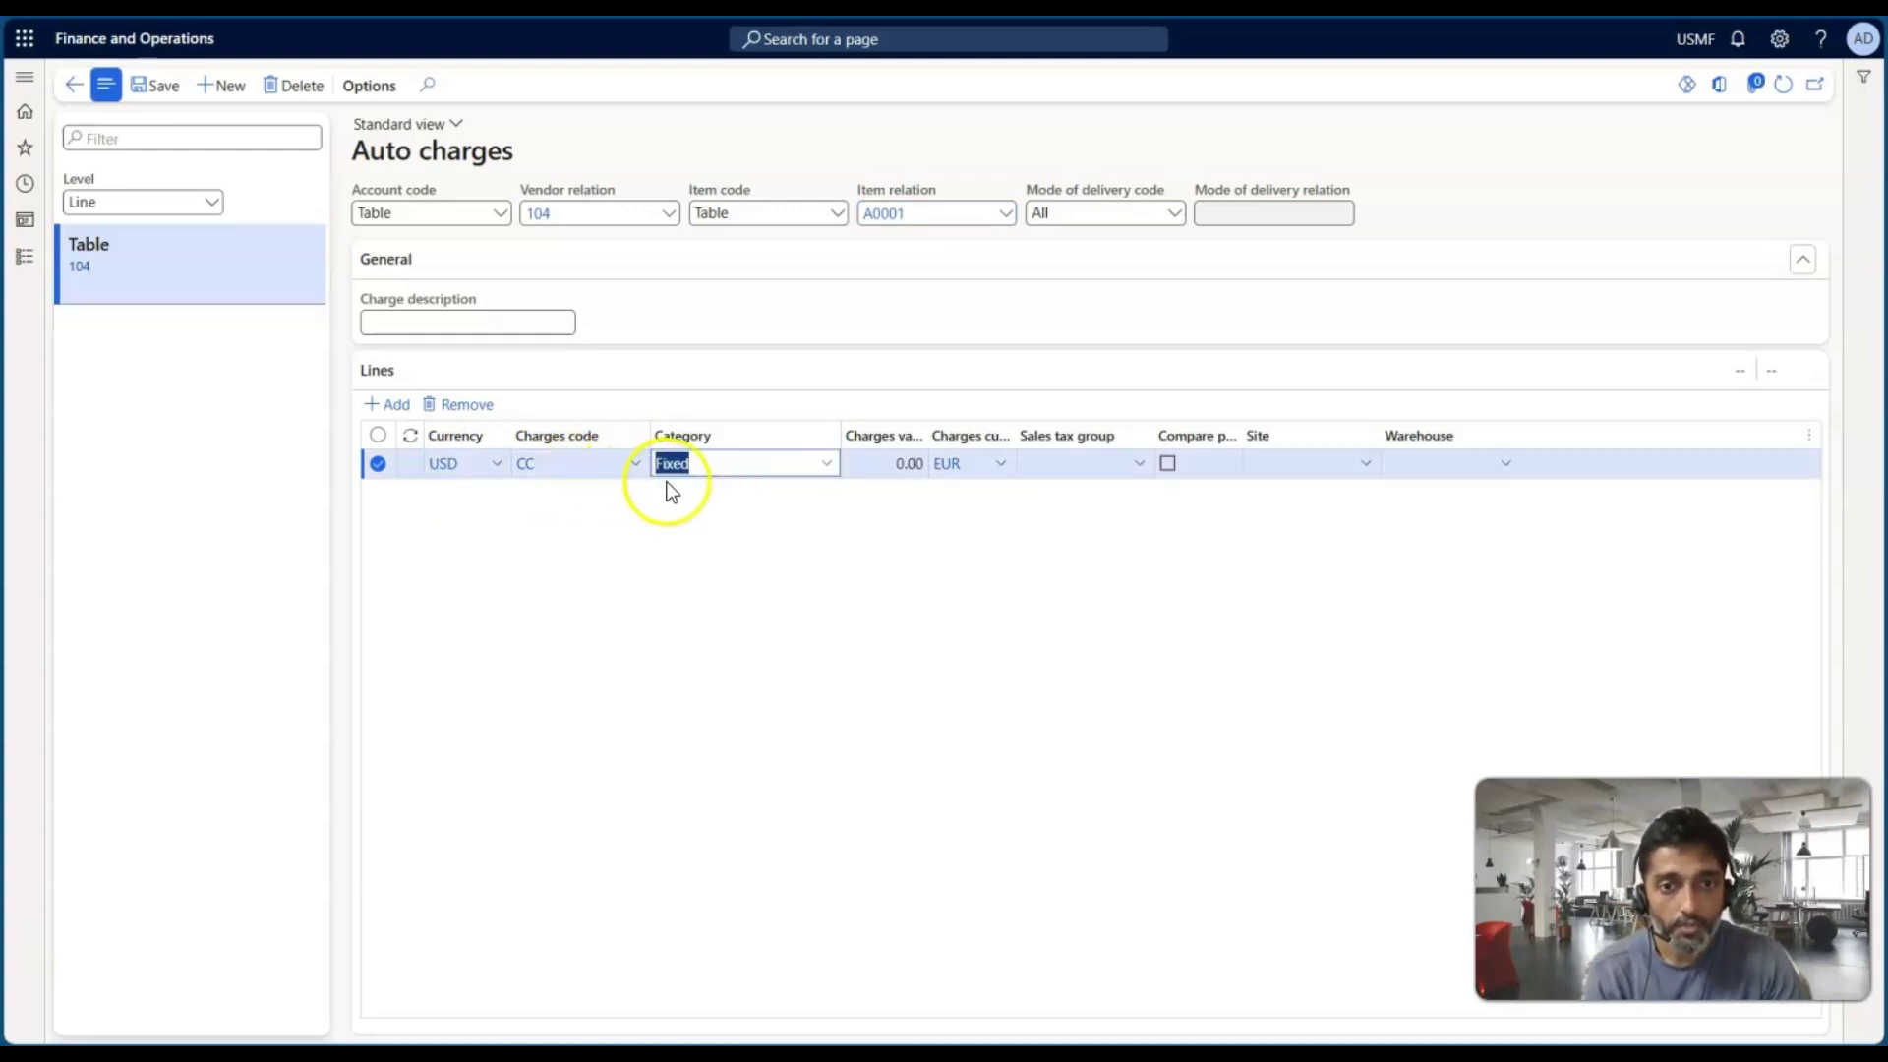
key("Tab")
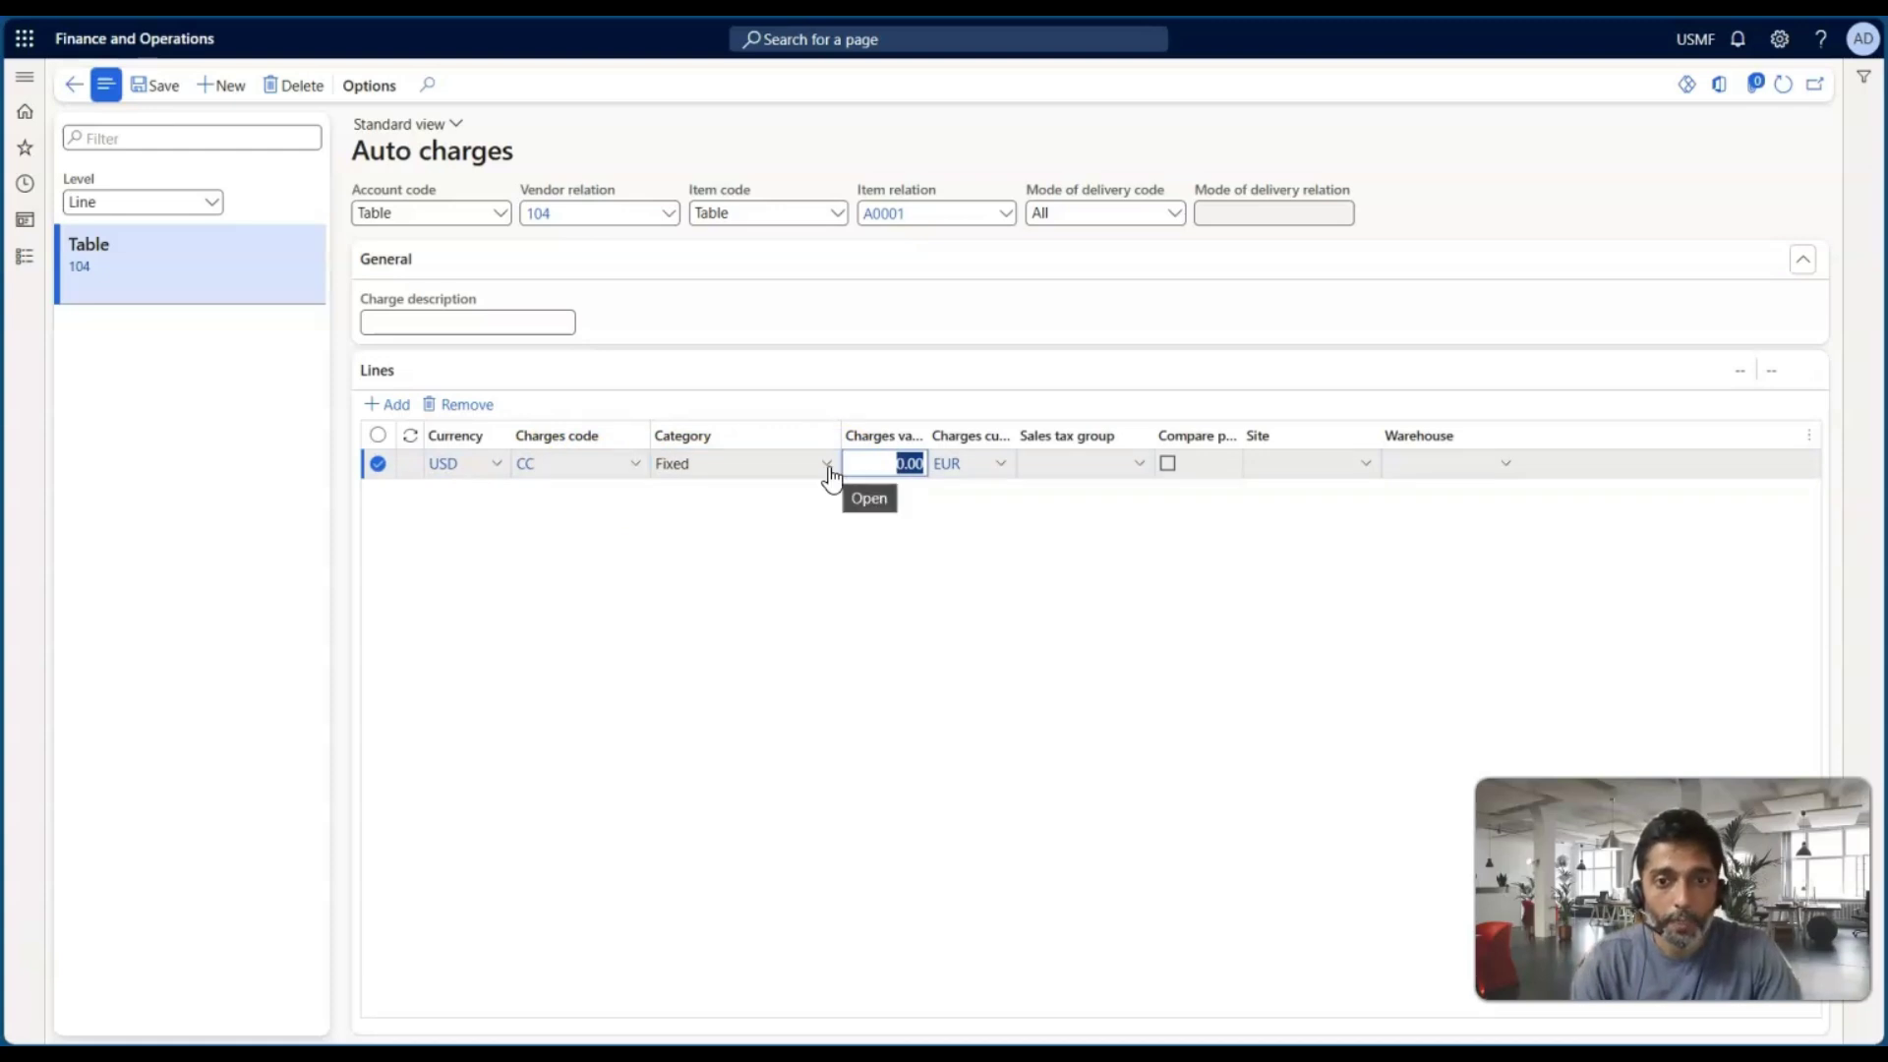
type("3.33")
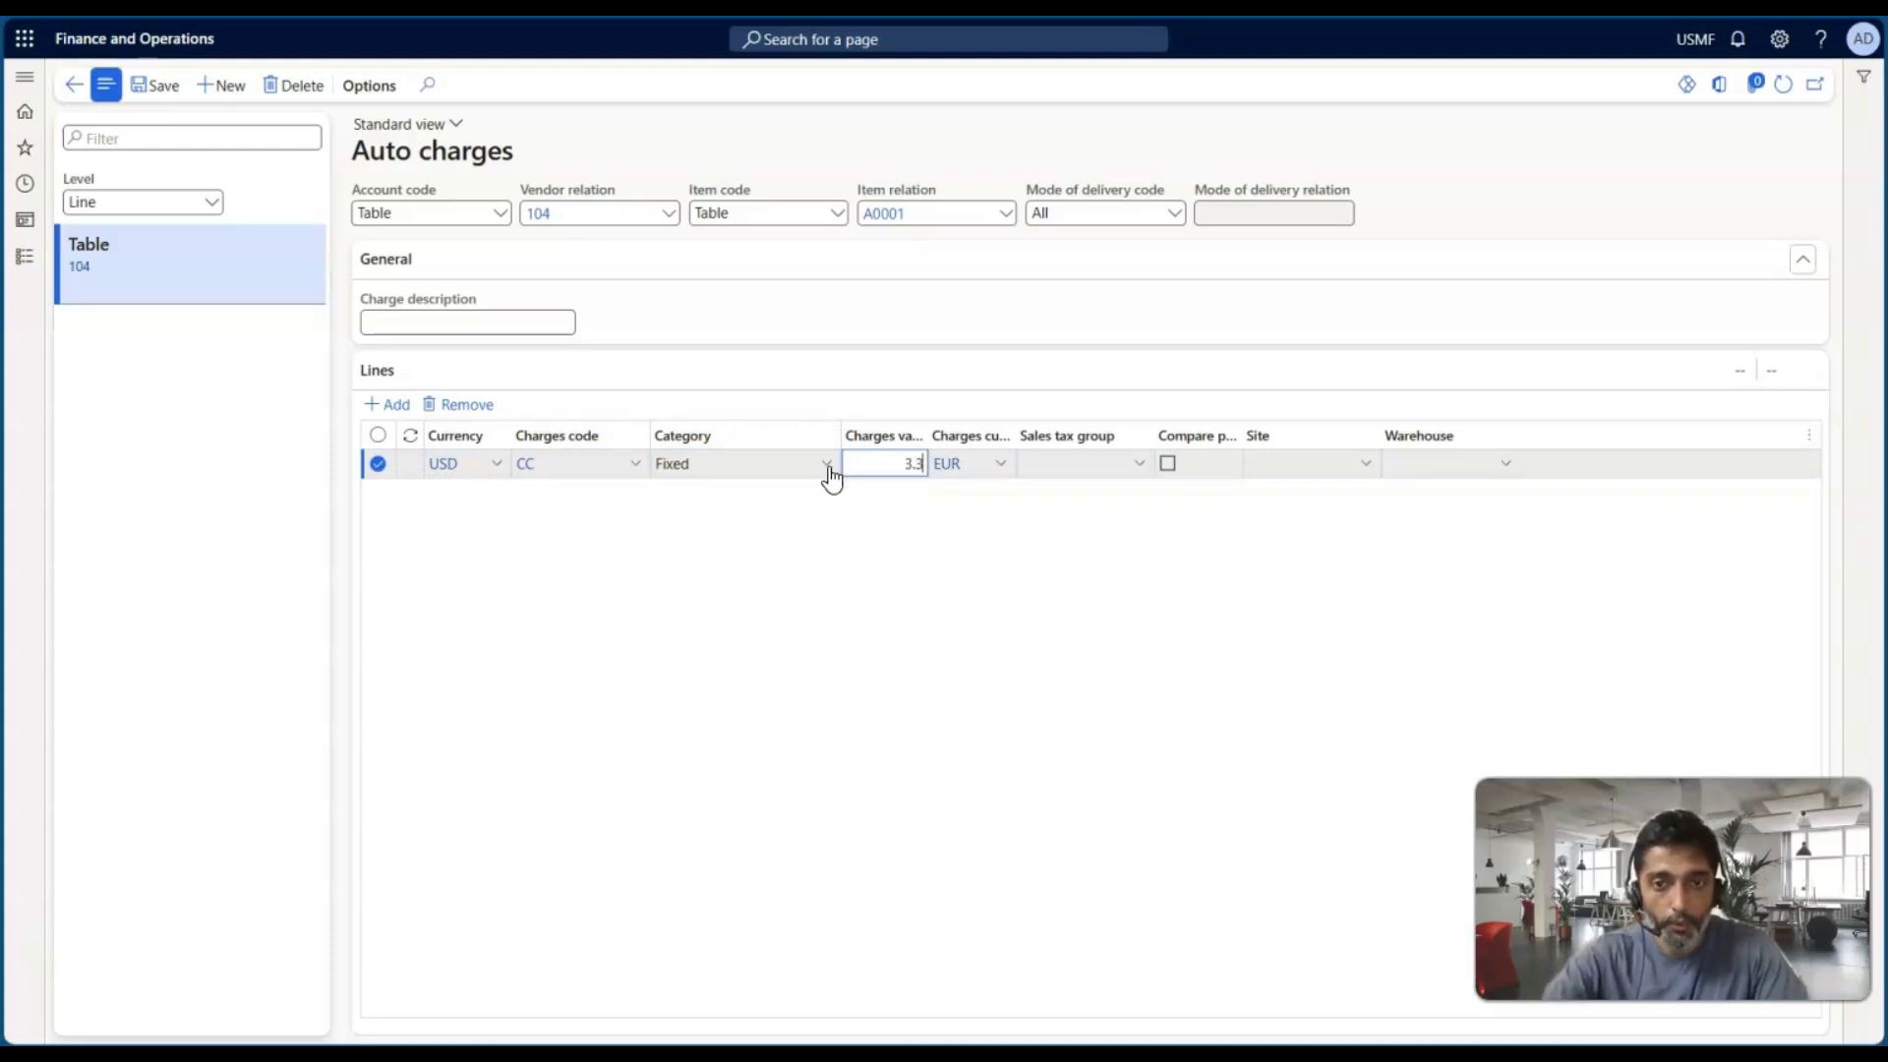
key("Tab")
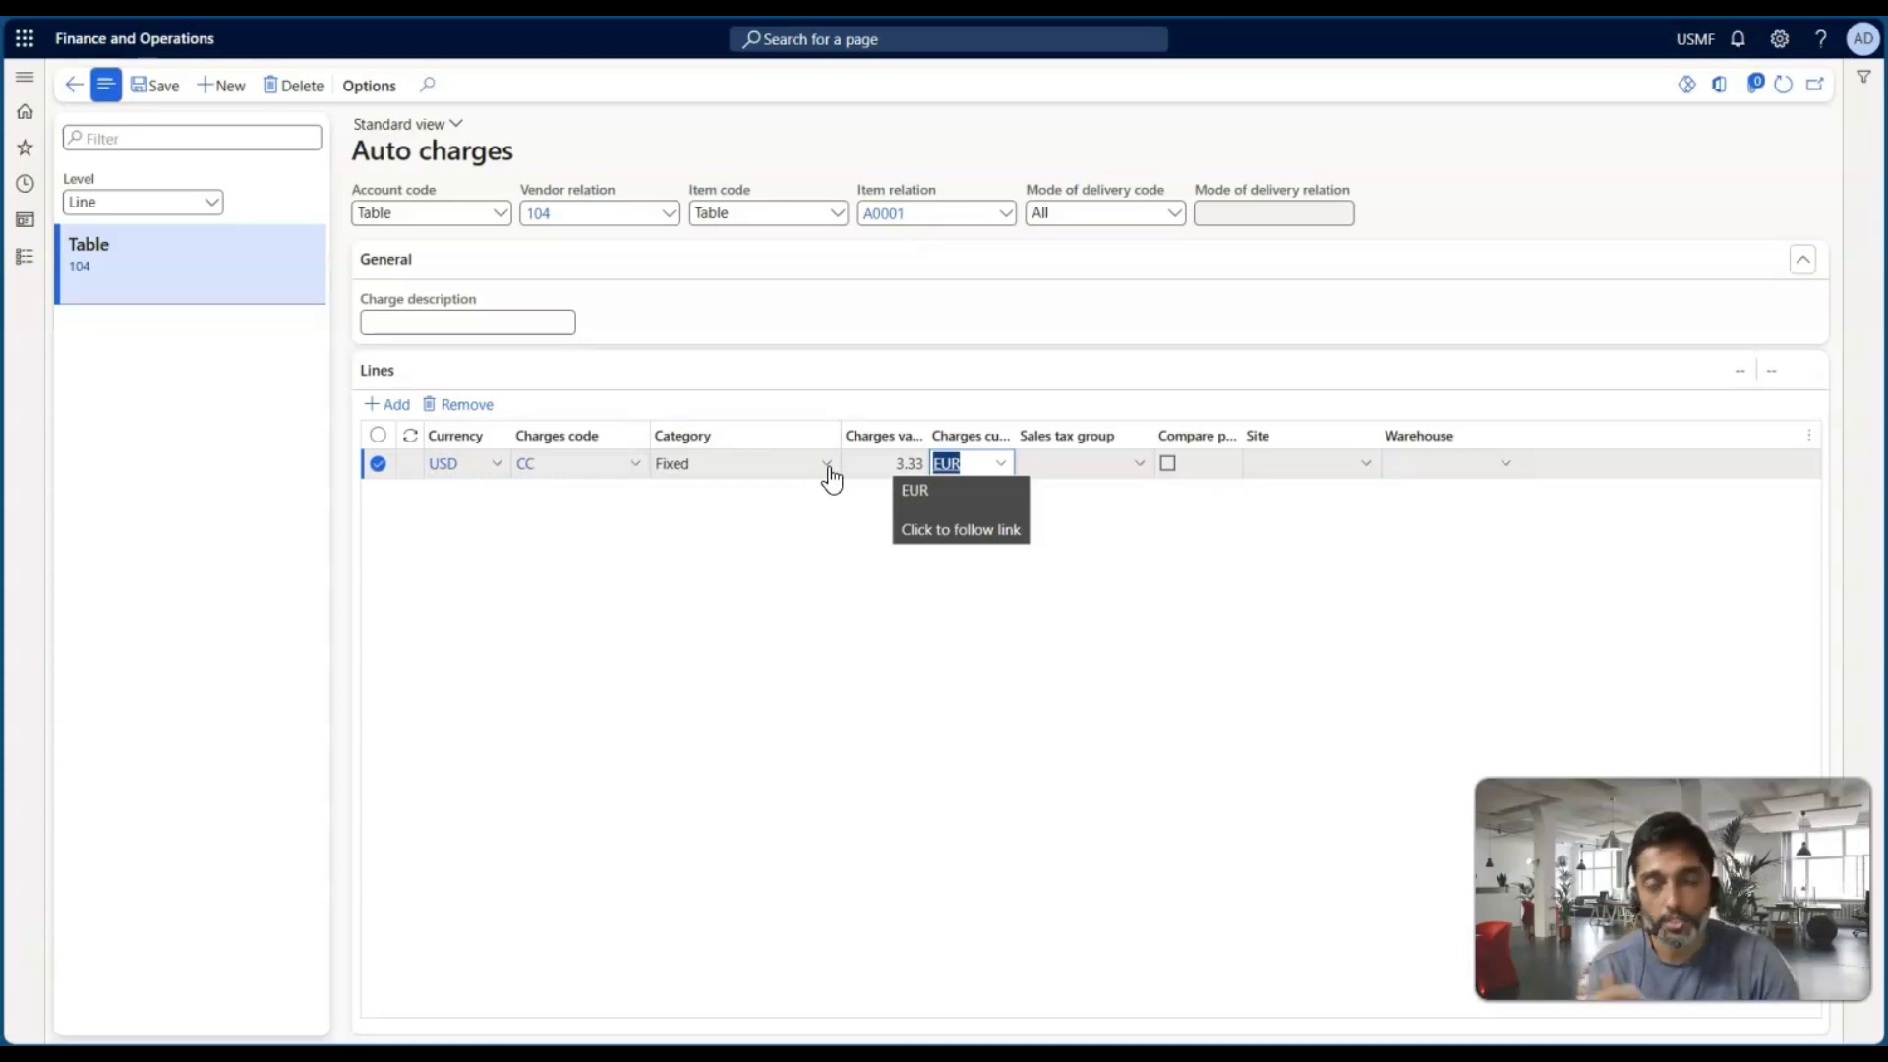
Step: Restrict the CC charge line to site 2 and warehouse 21, check the category options, and save the line-level auto charge
left_click(1271, 475)
type("2")
key("Tab")
type("21")
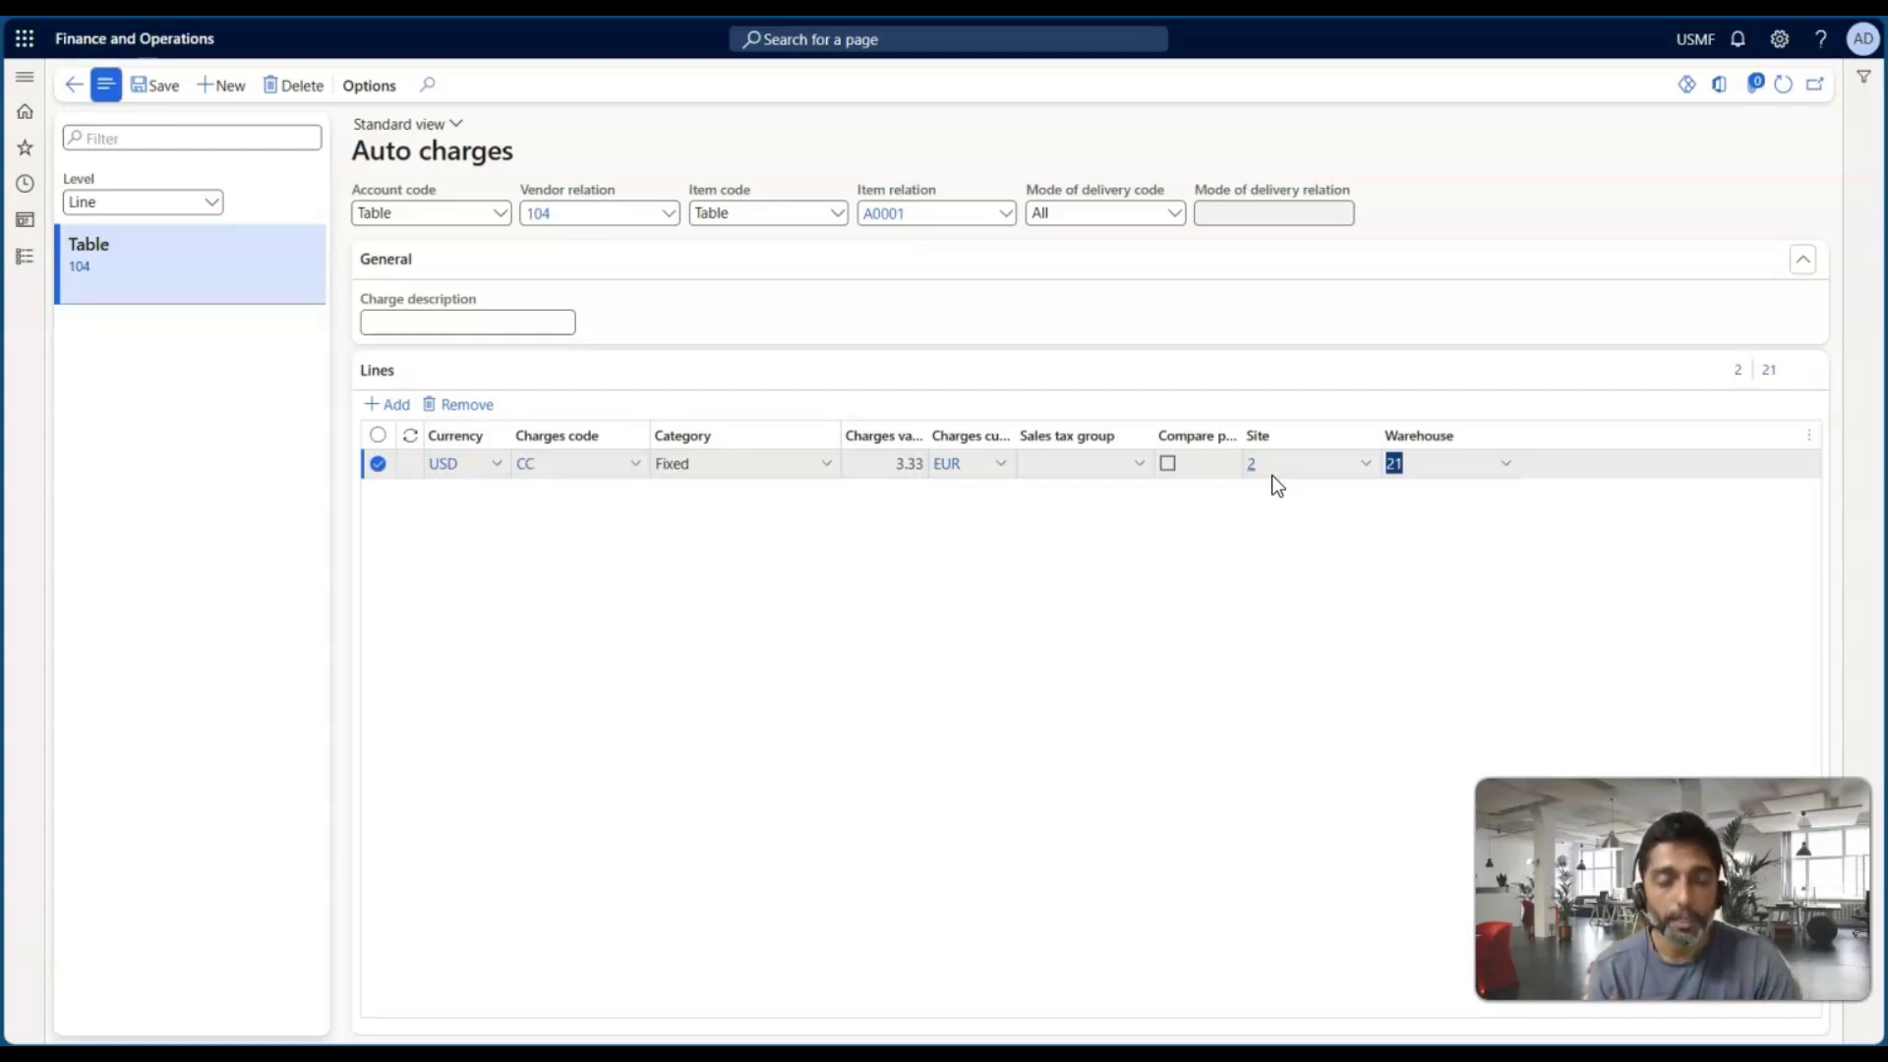
left_click(826, 464)
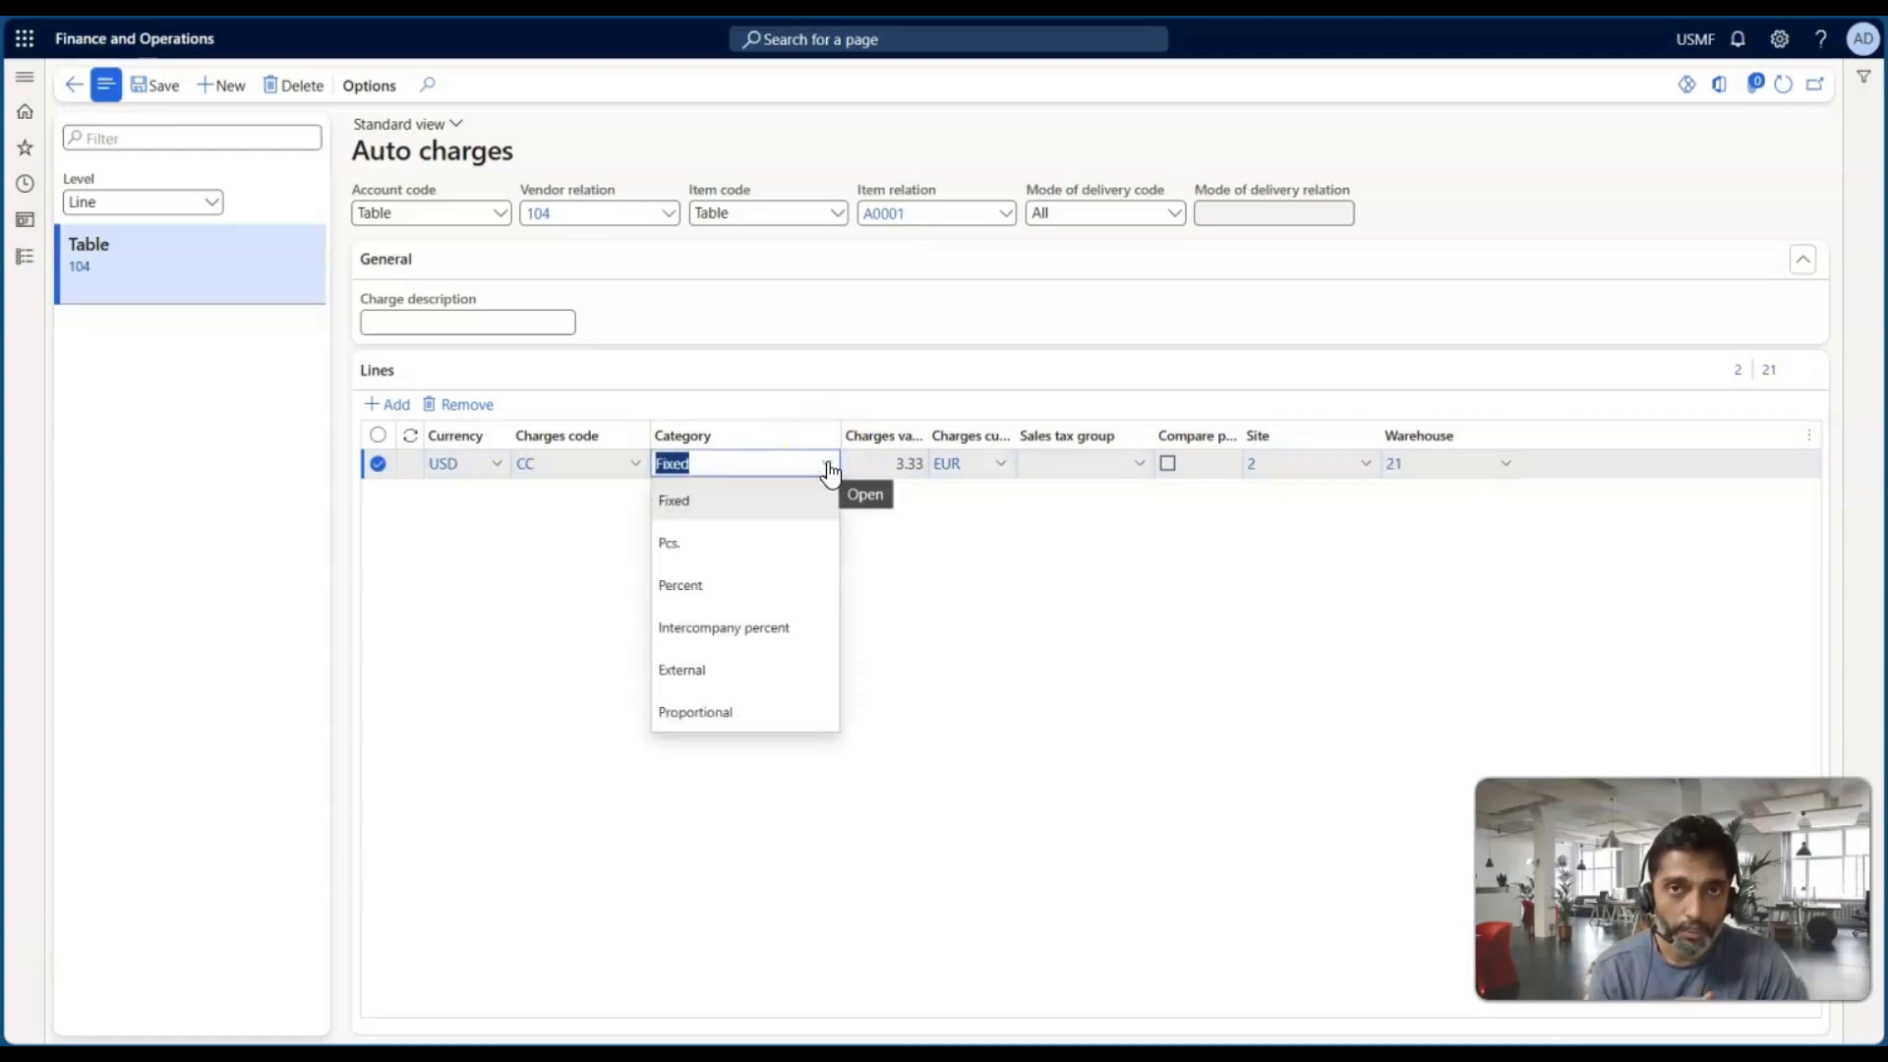
left_click(544, 593)
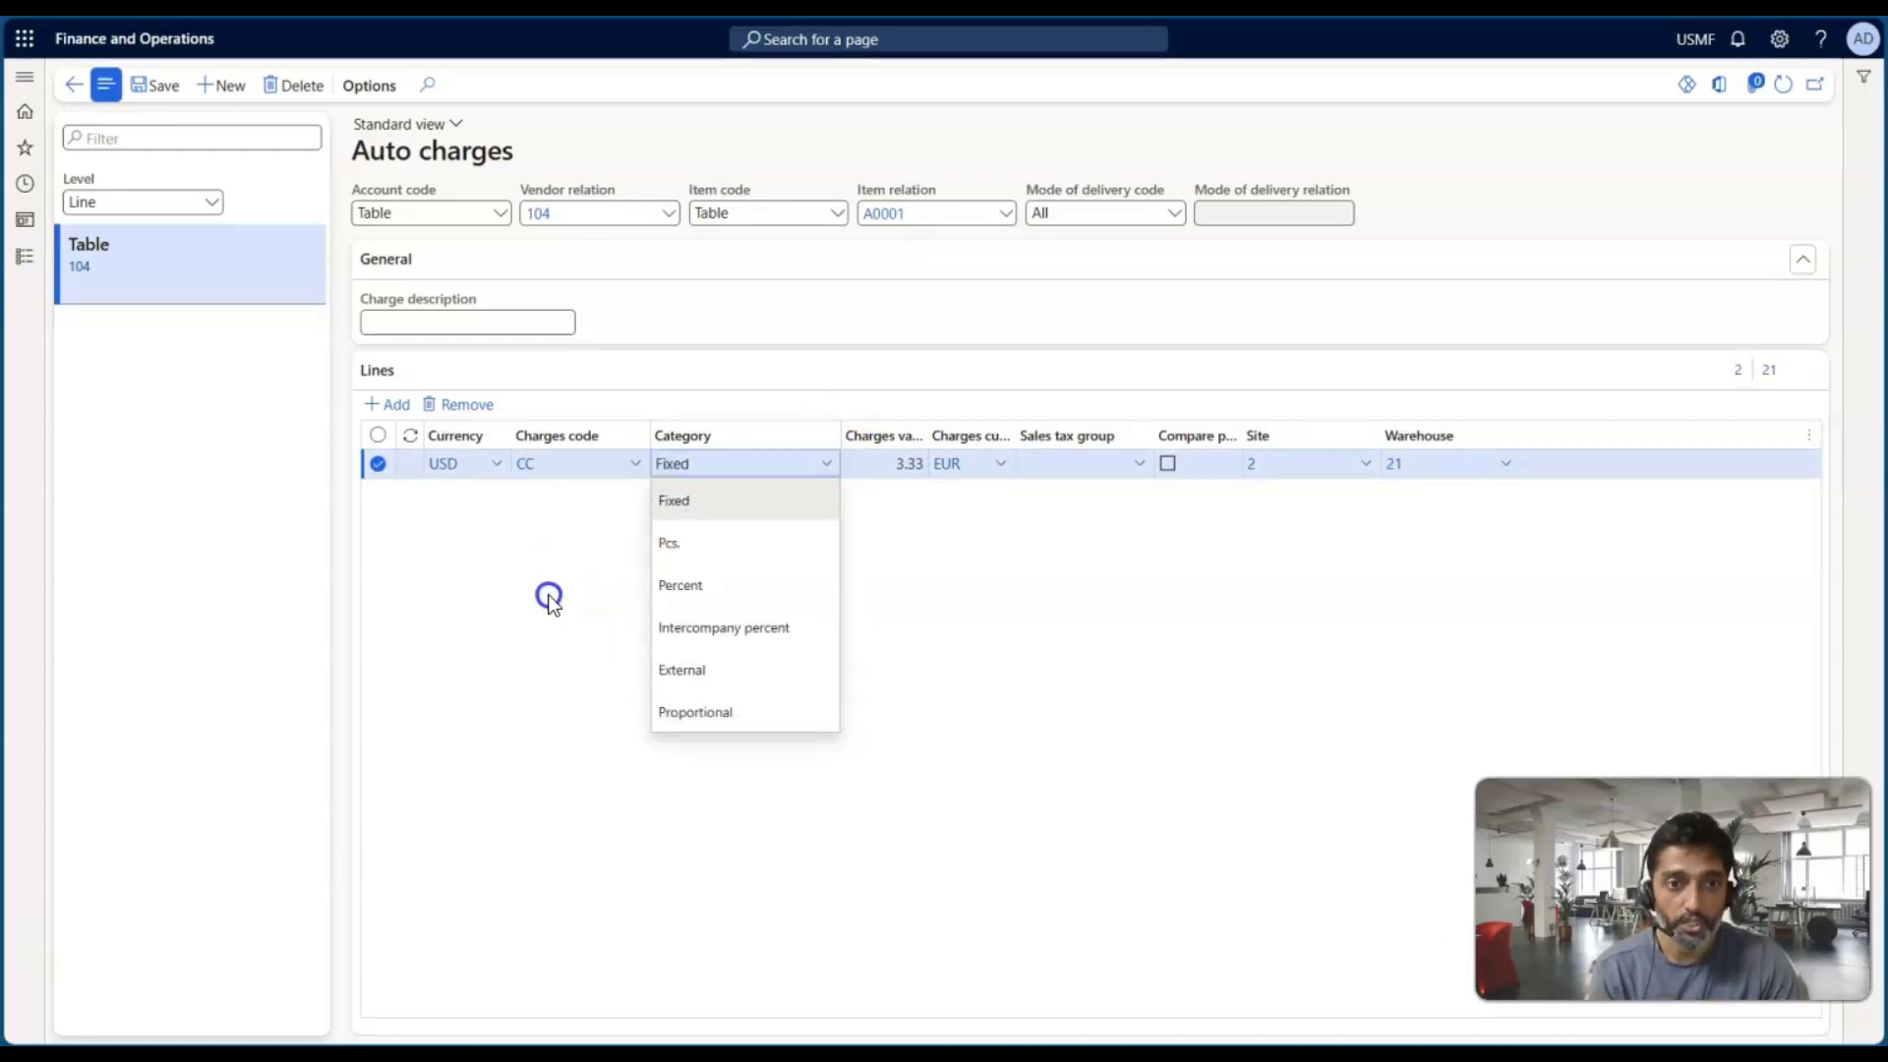
left_click(160, 88)
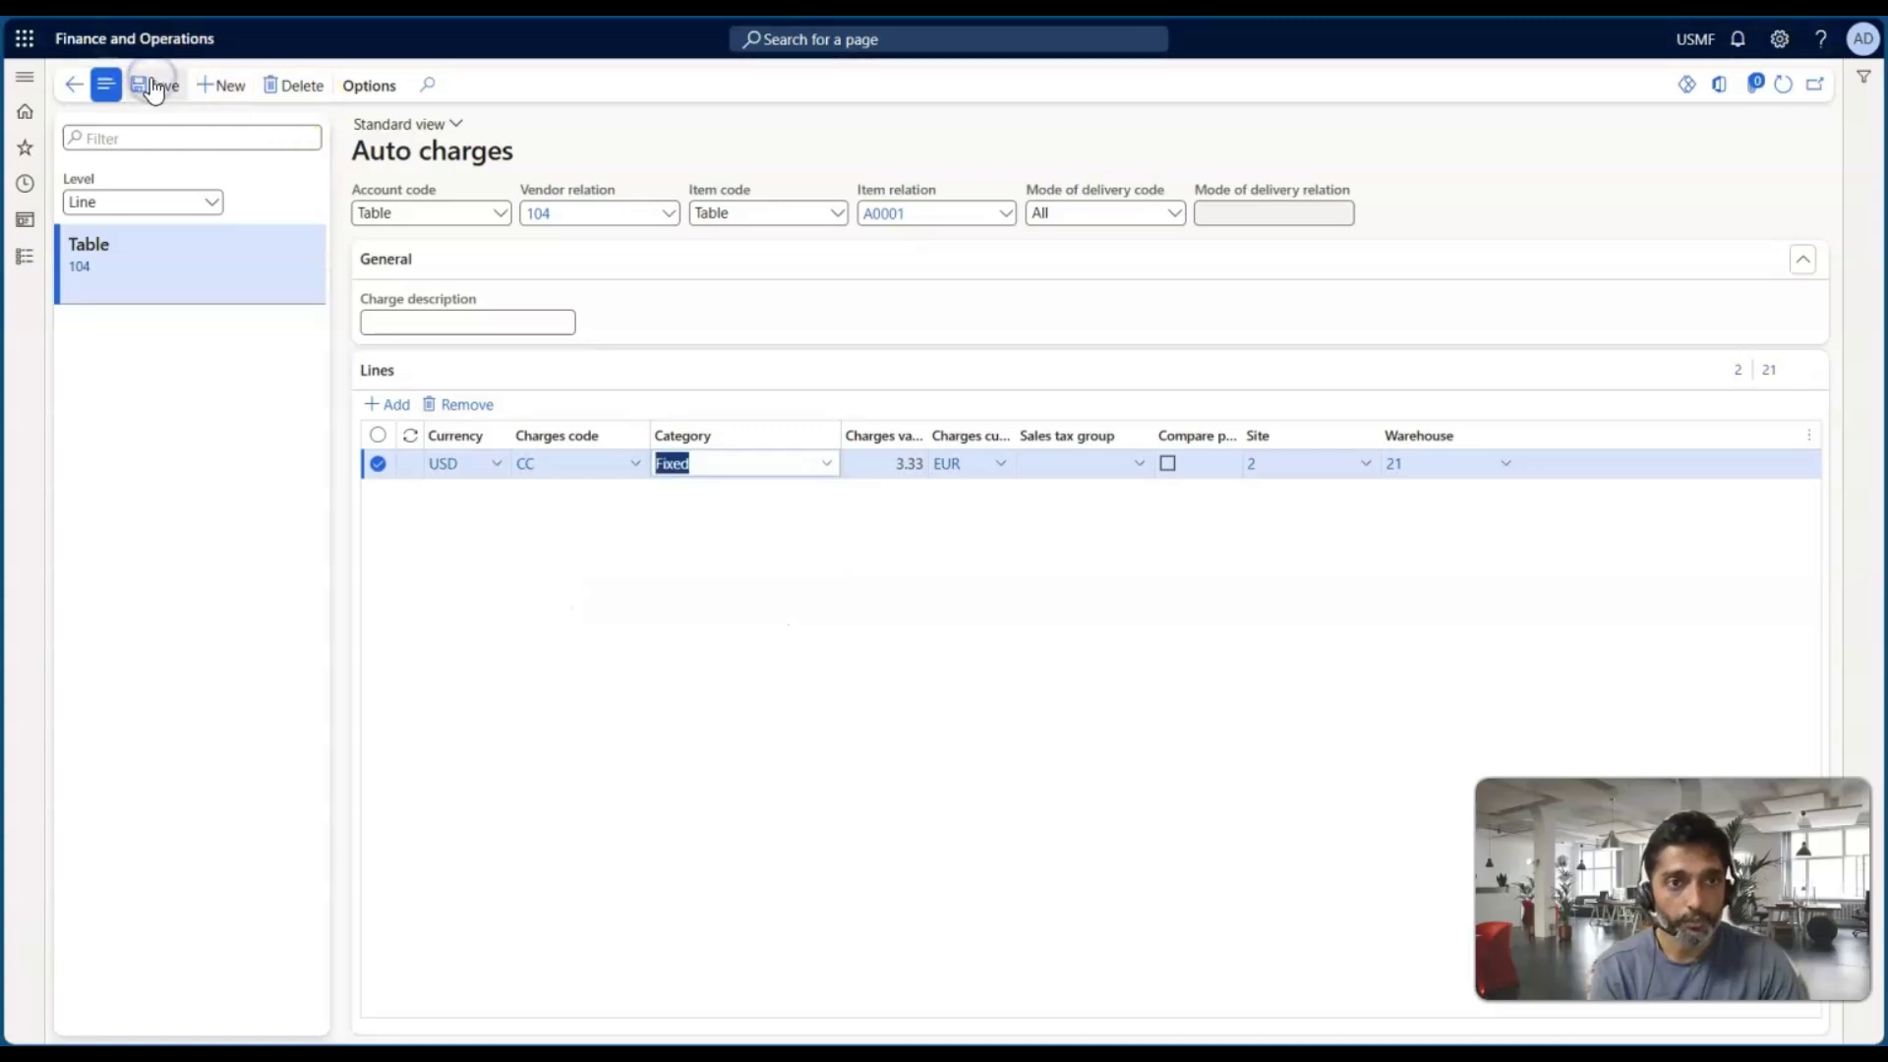
Step: Examine the header and line auto charge settings under Prices in the Procurement and sourcing parameters
left_click(16, 264)
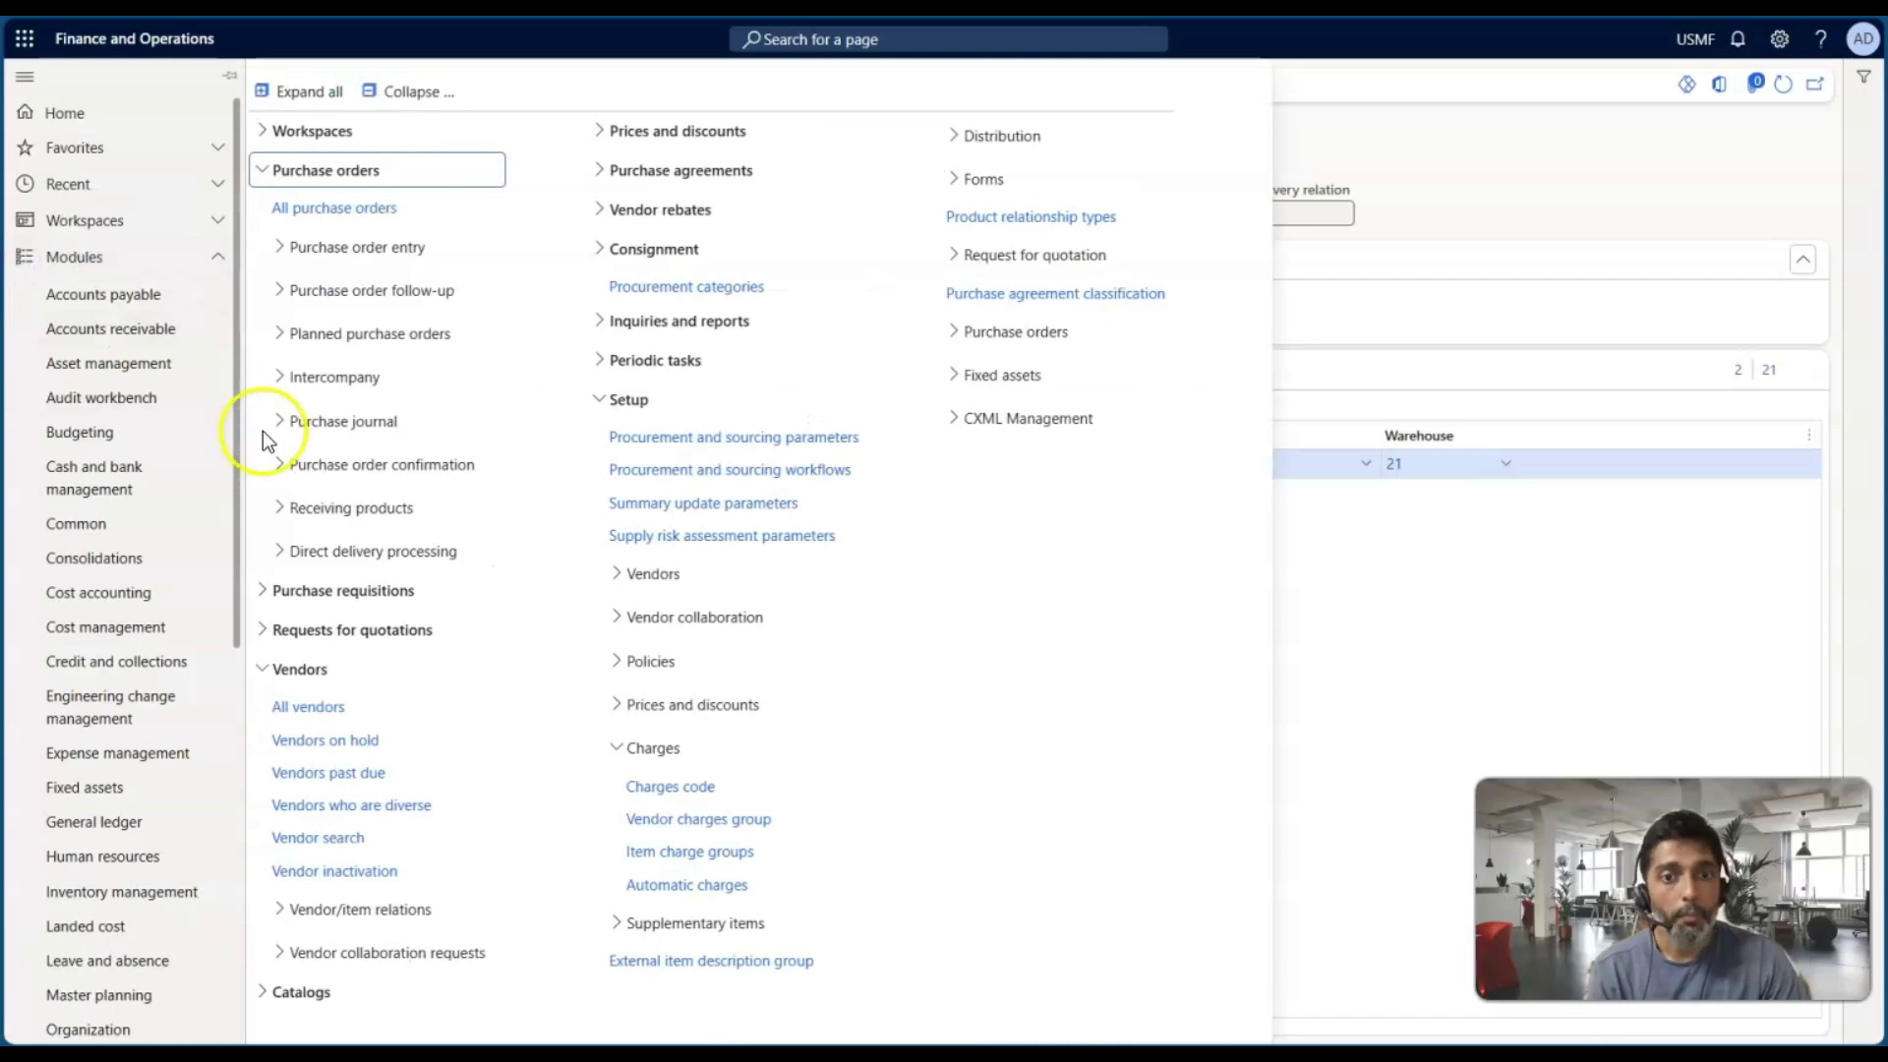
left_click(364, 172)
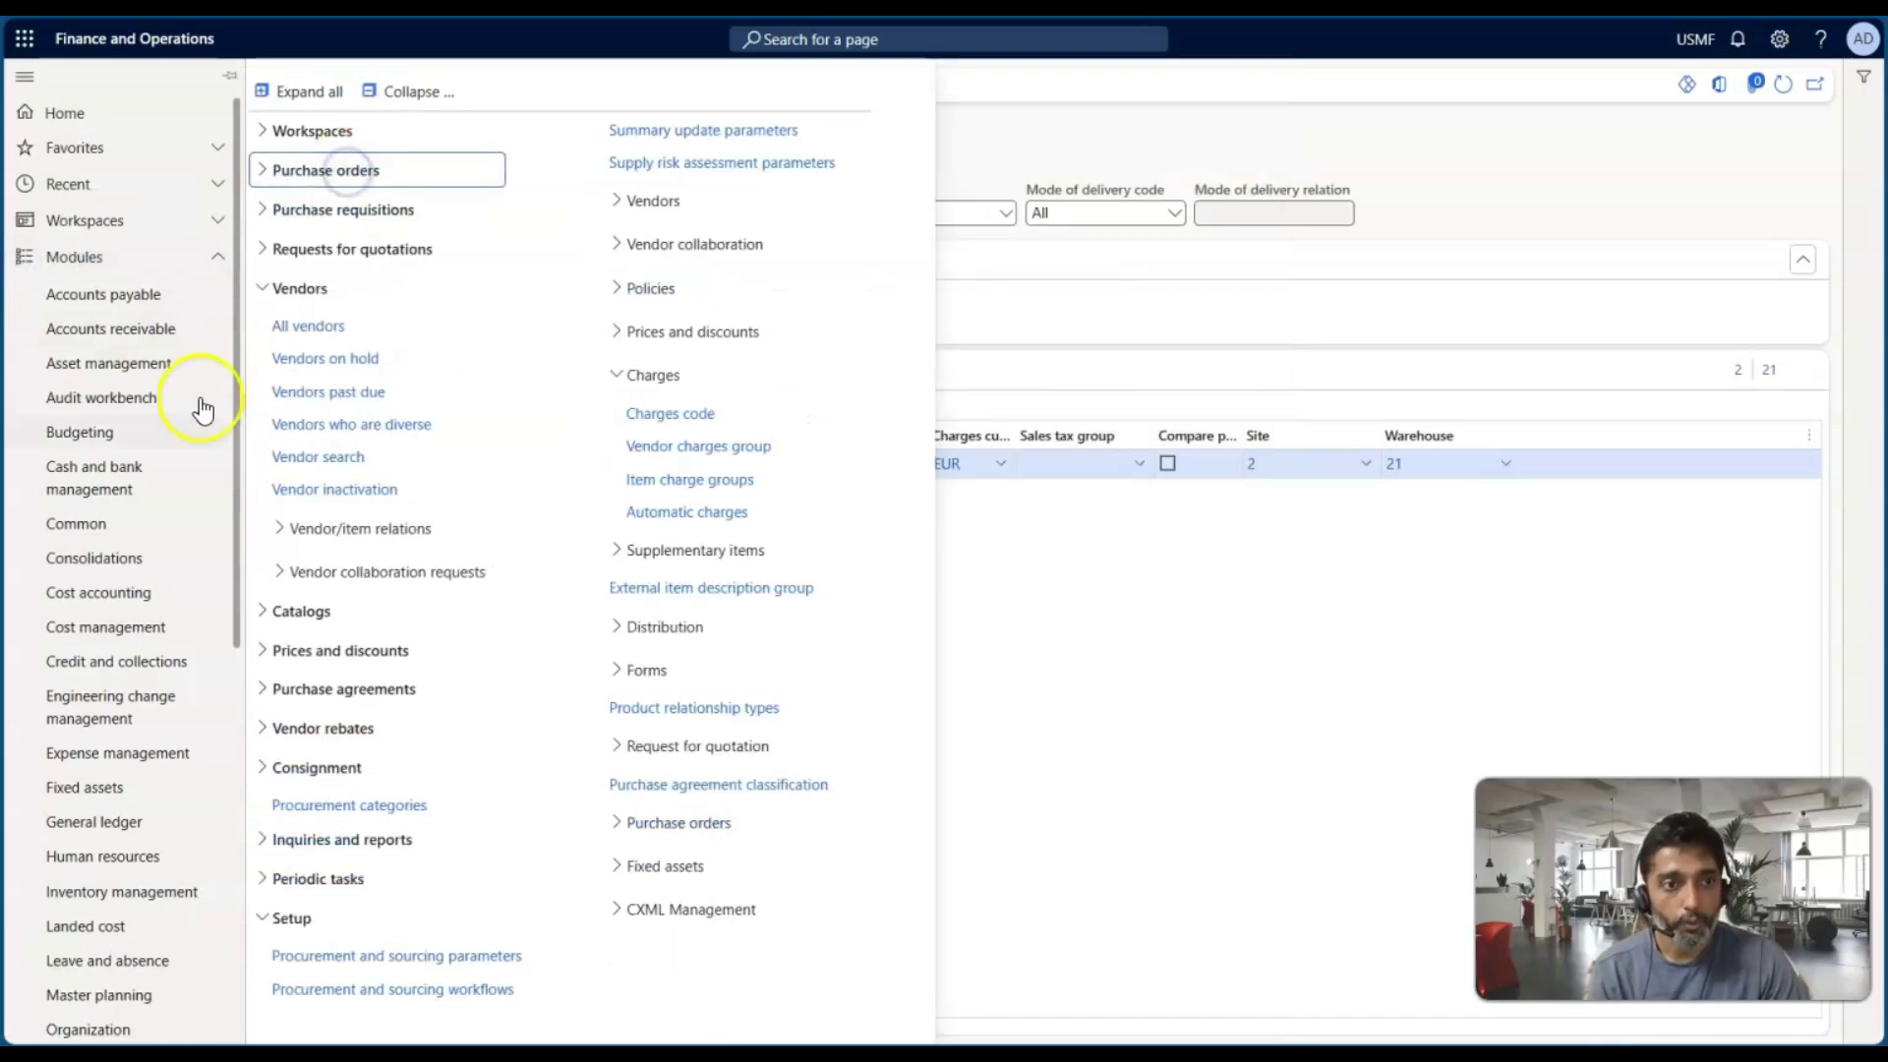
scroll(158, 551, "down", 2)
scroll(157, 550, "down", 4)
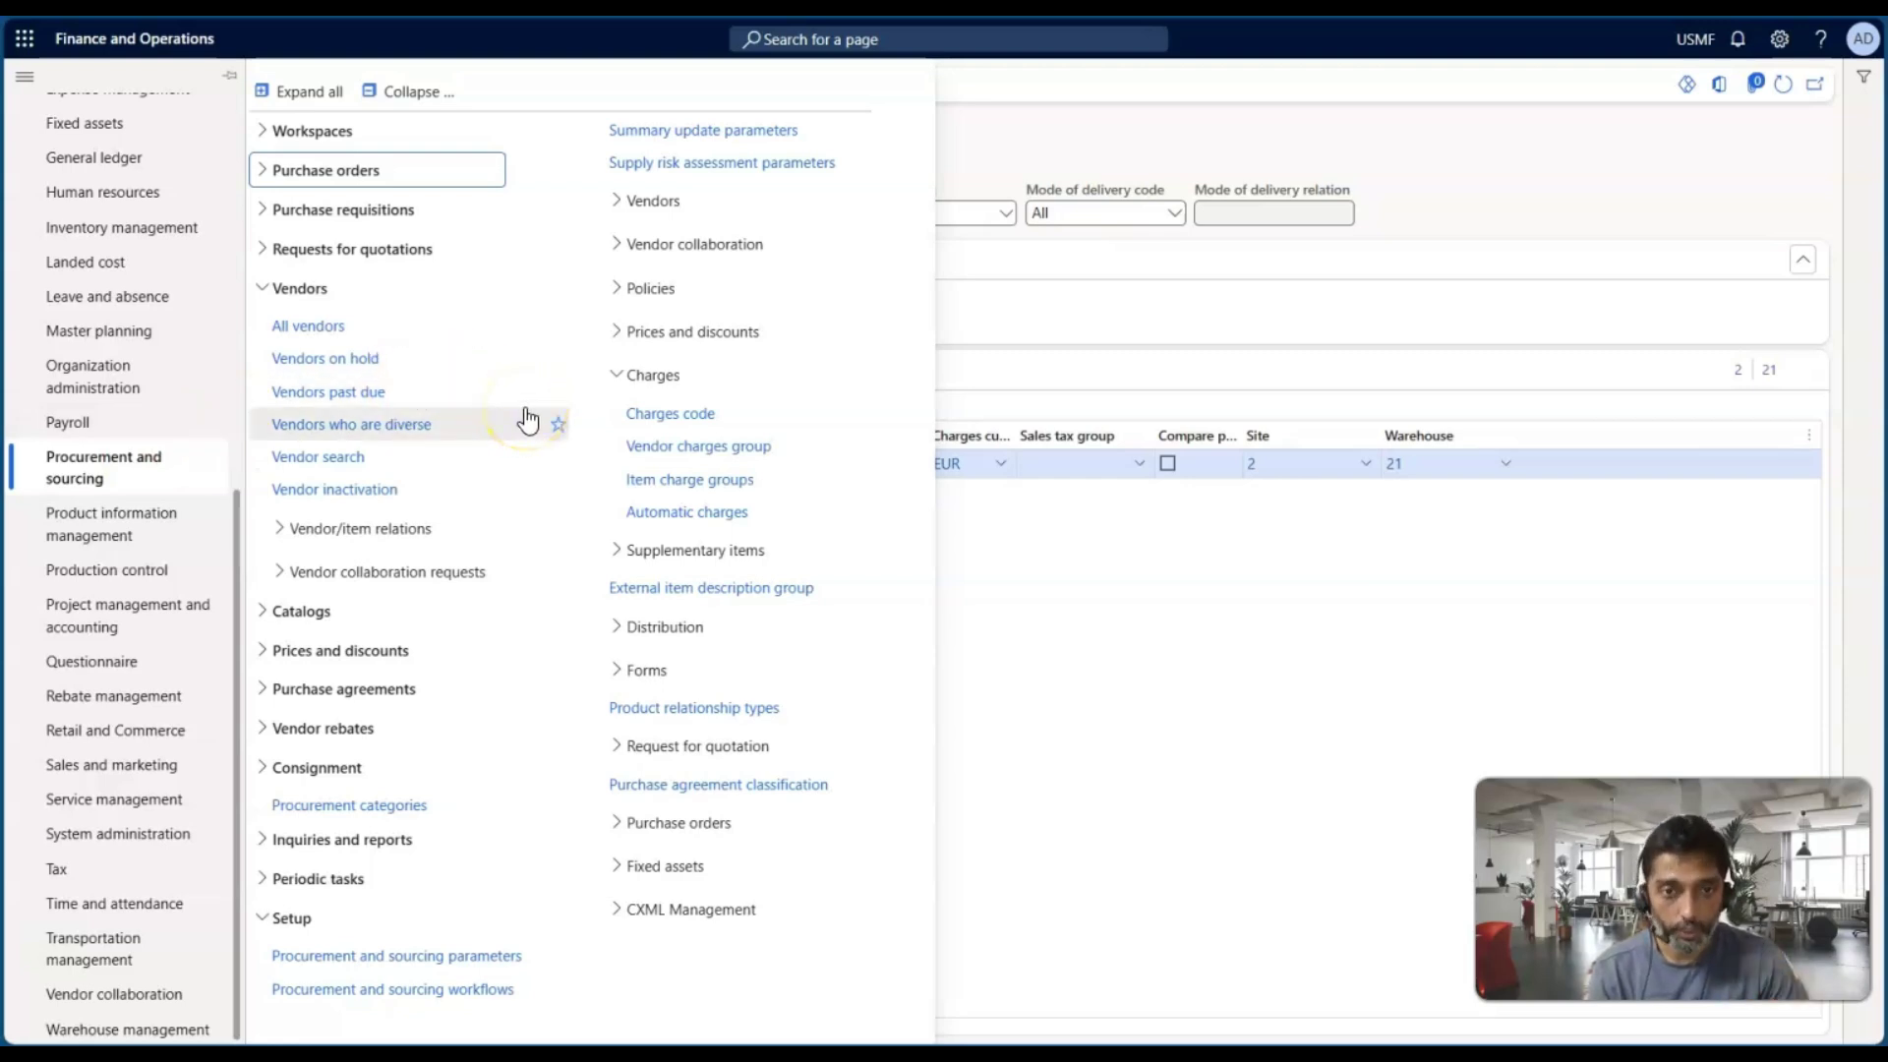
left_click(352, 957)
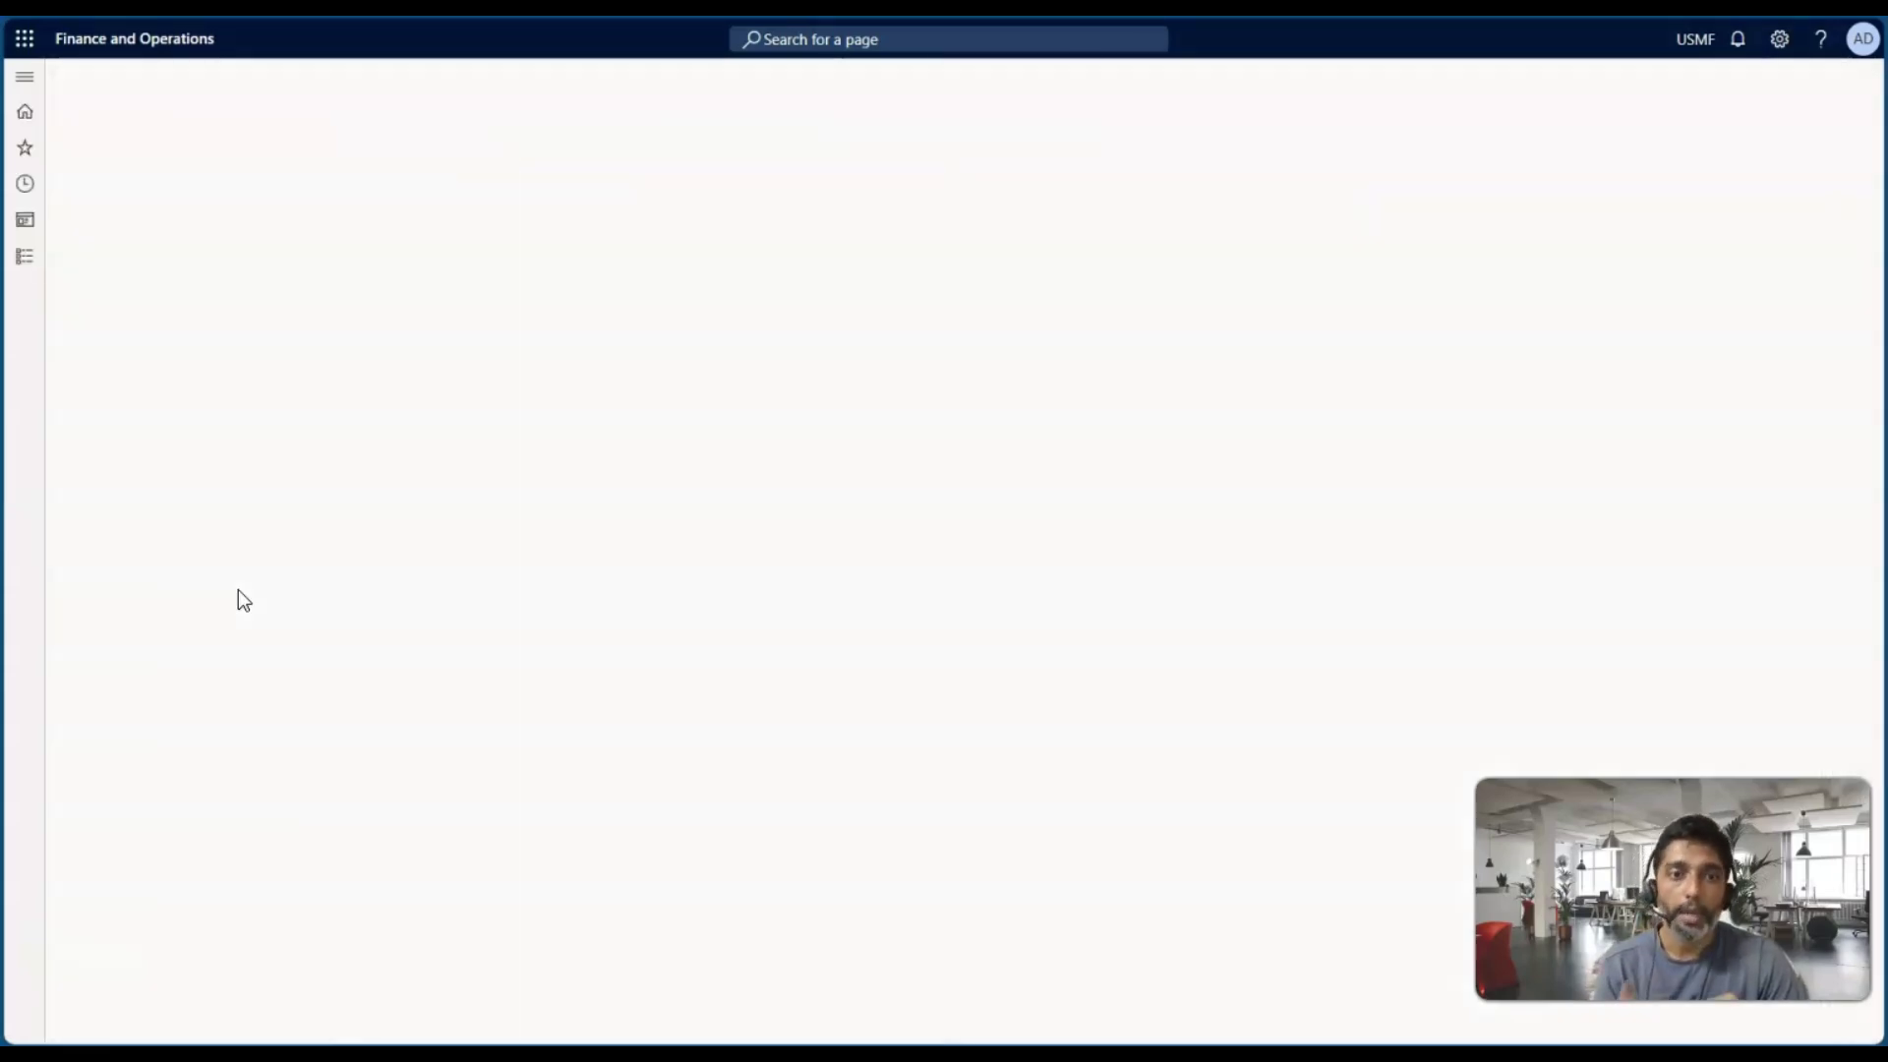
left_click(180, 356)
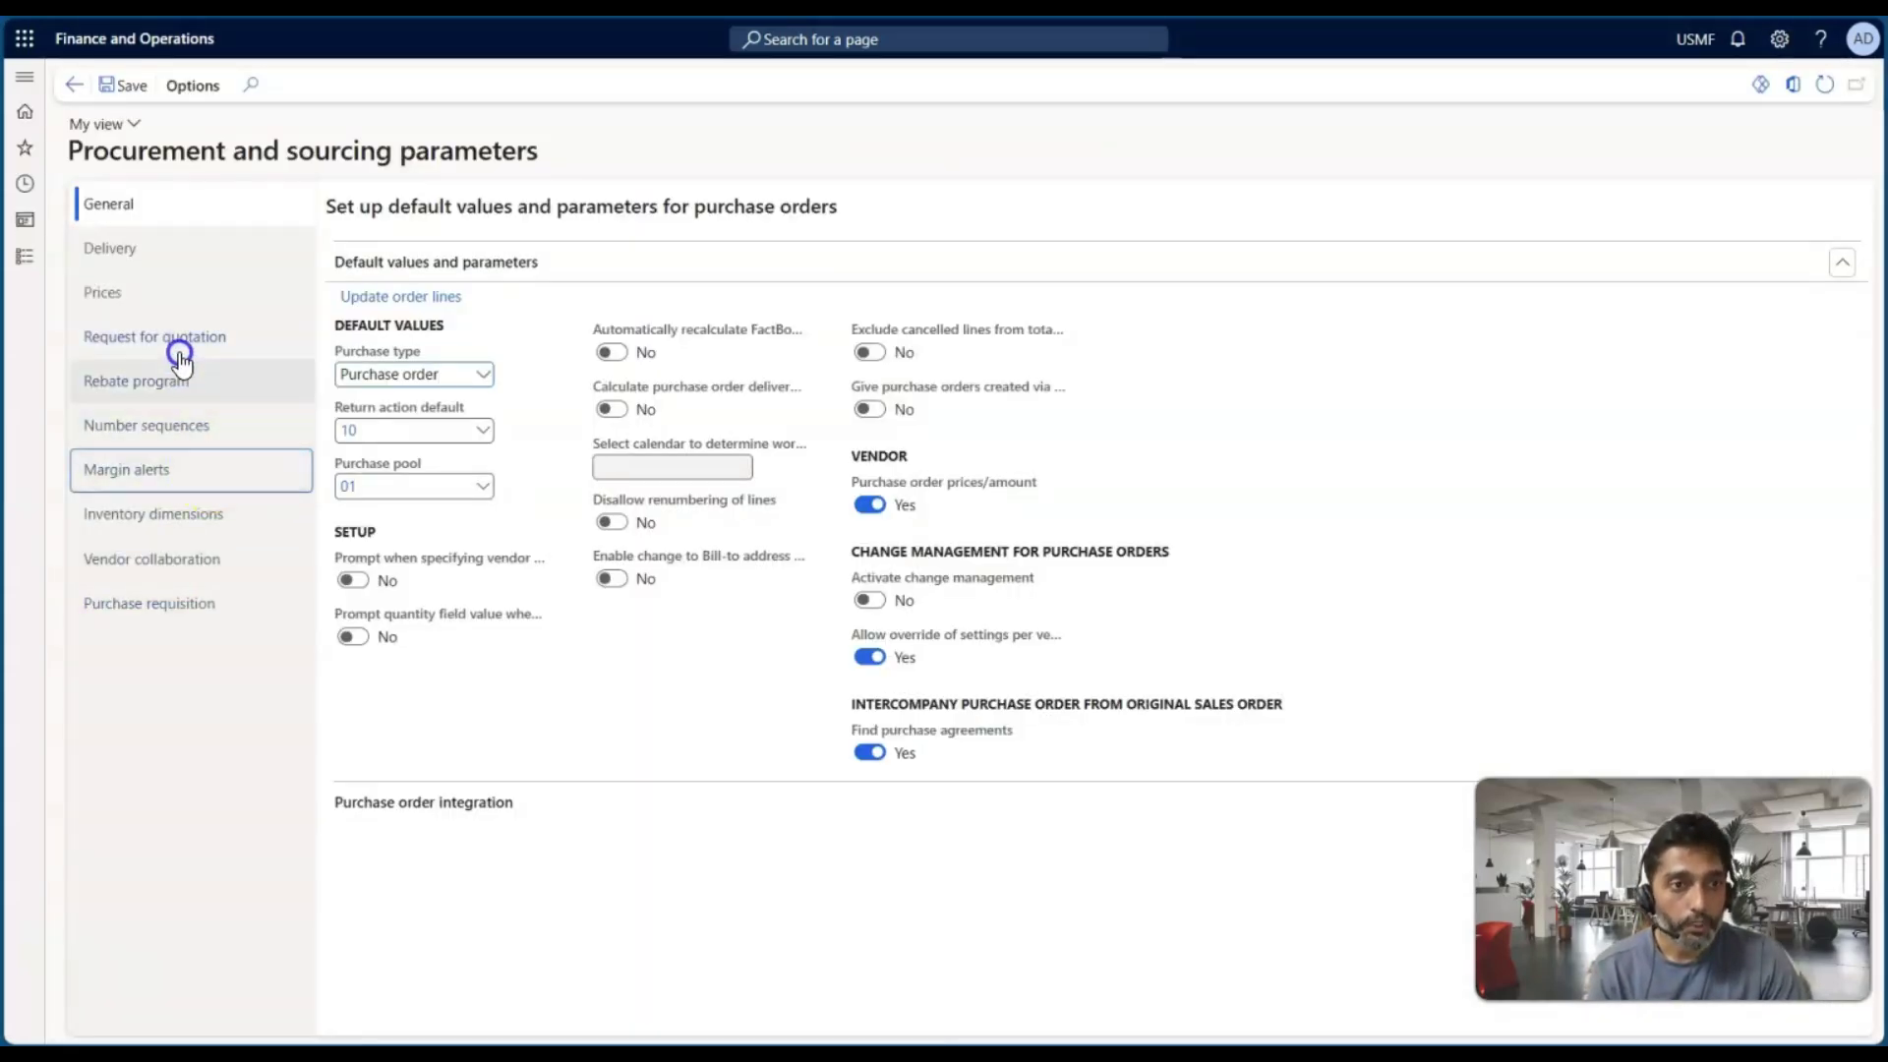
left_click(131, 299)
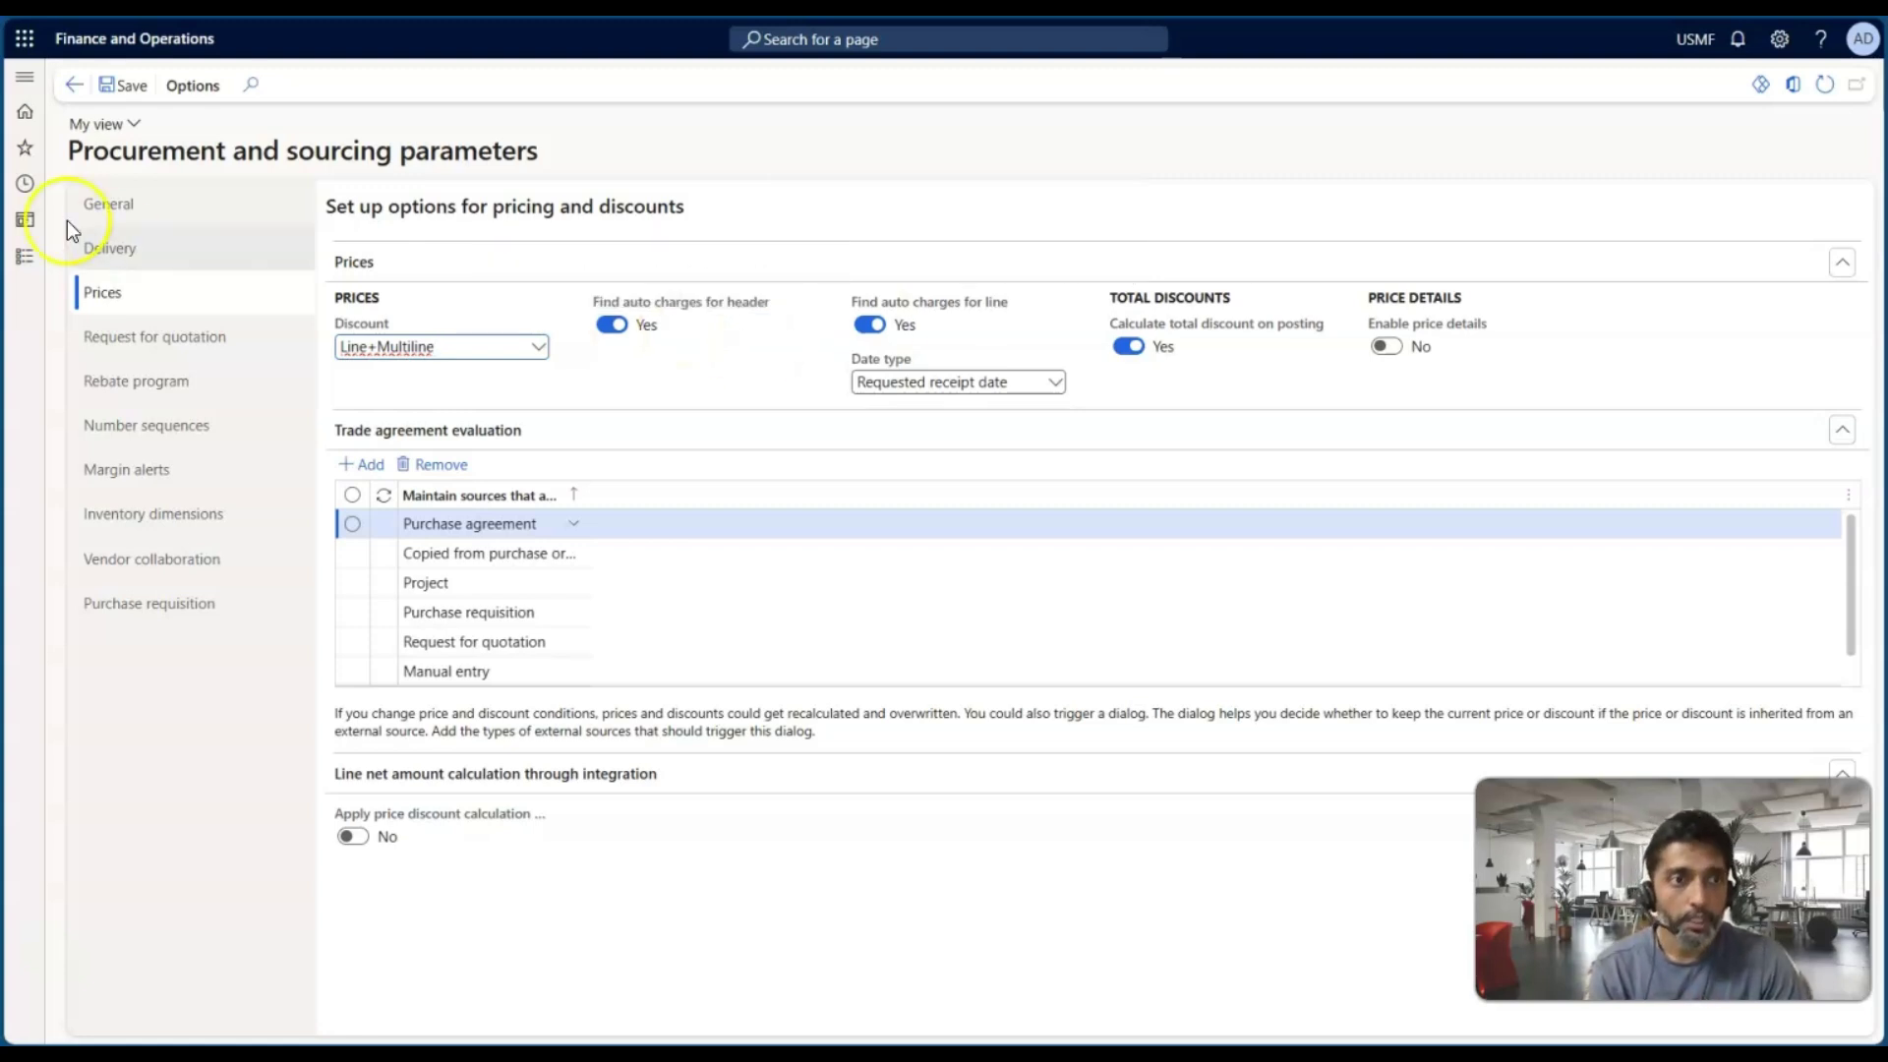
Step: Examine the header and line auto charge settings under Prices in the Accounts receivable parameters
left_click(38, 264)
left_click(101, 336)
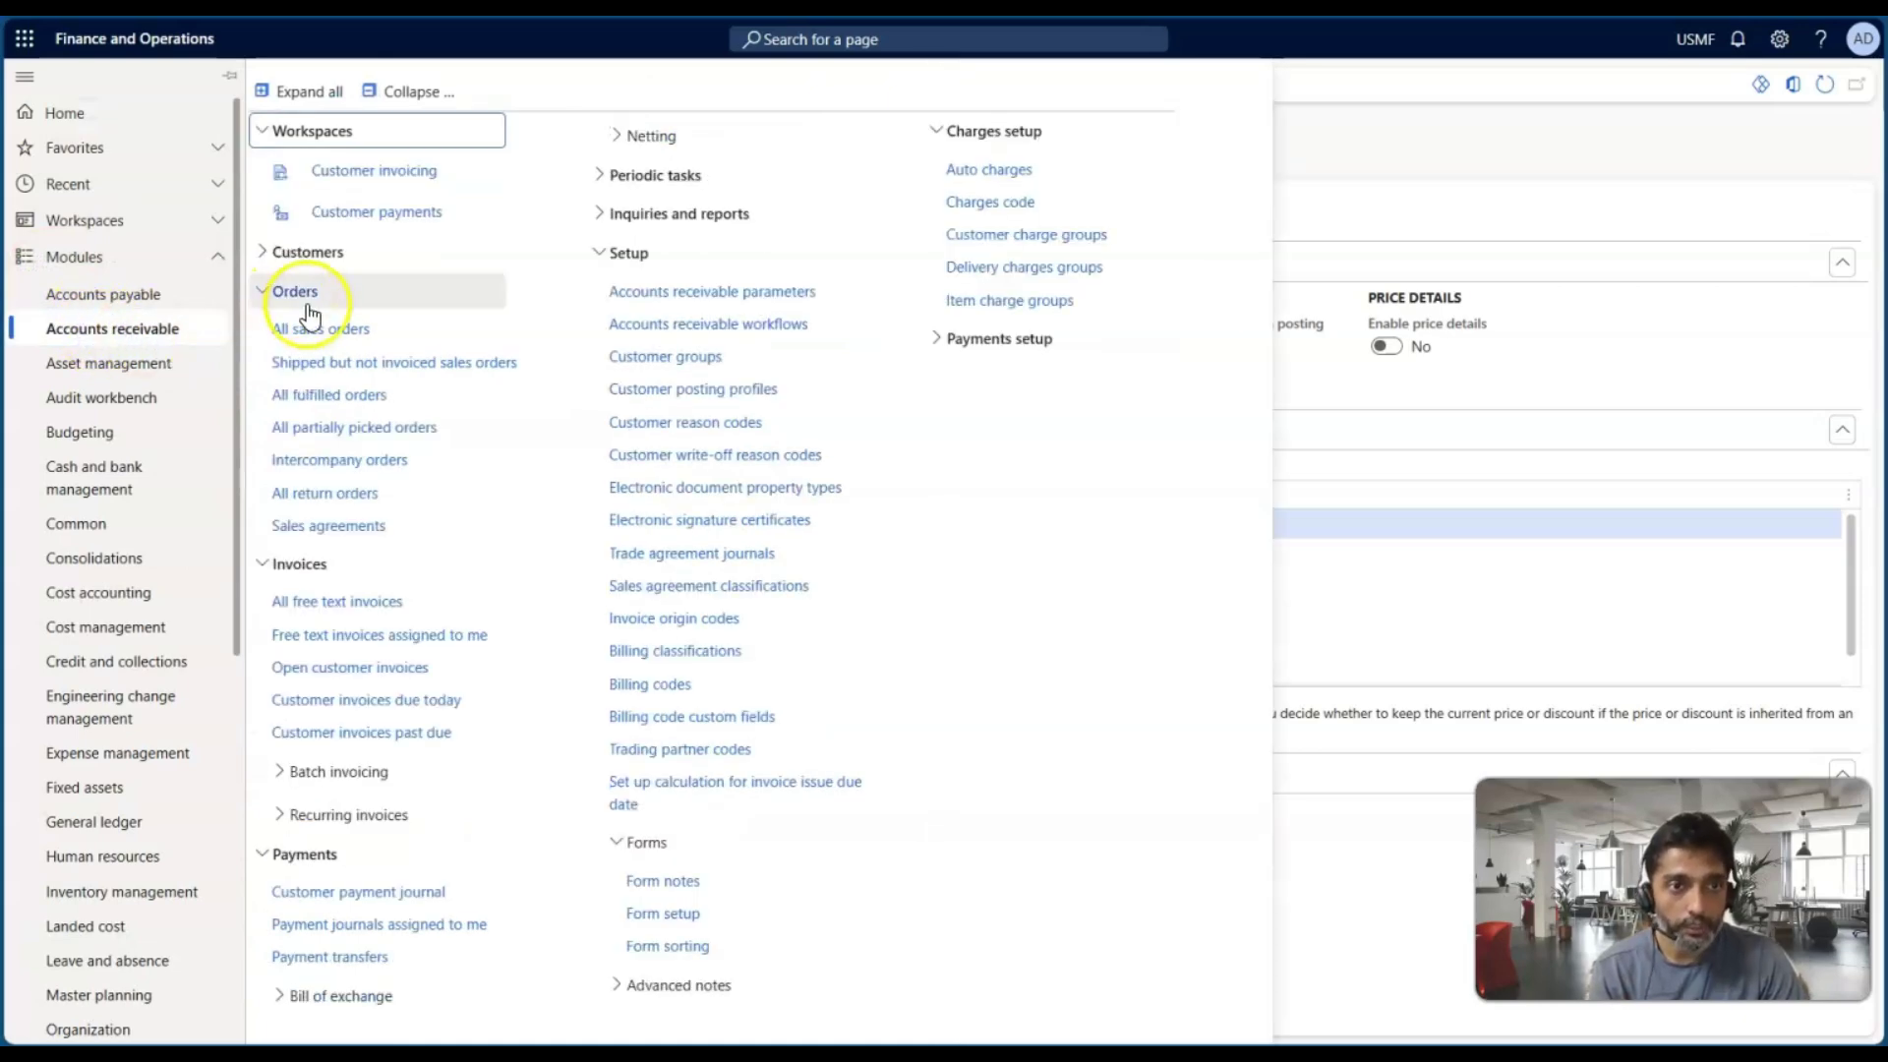
left_click(672, 287)
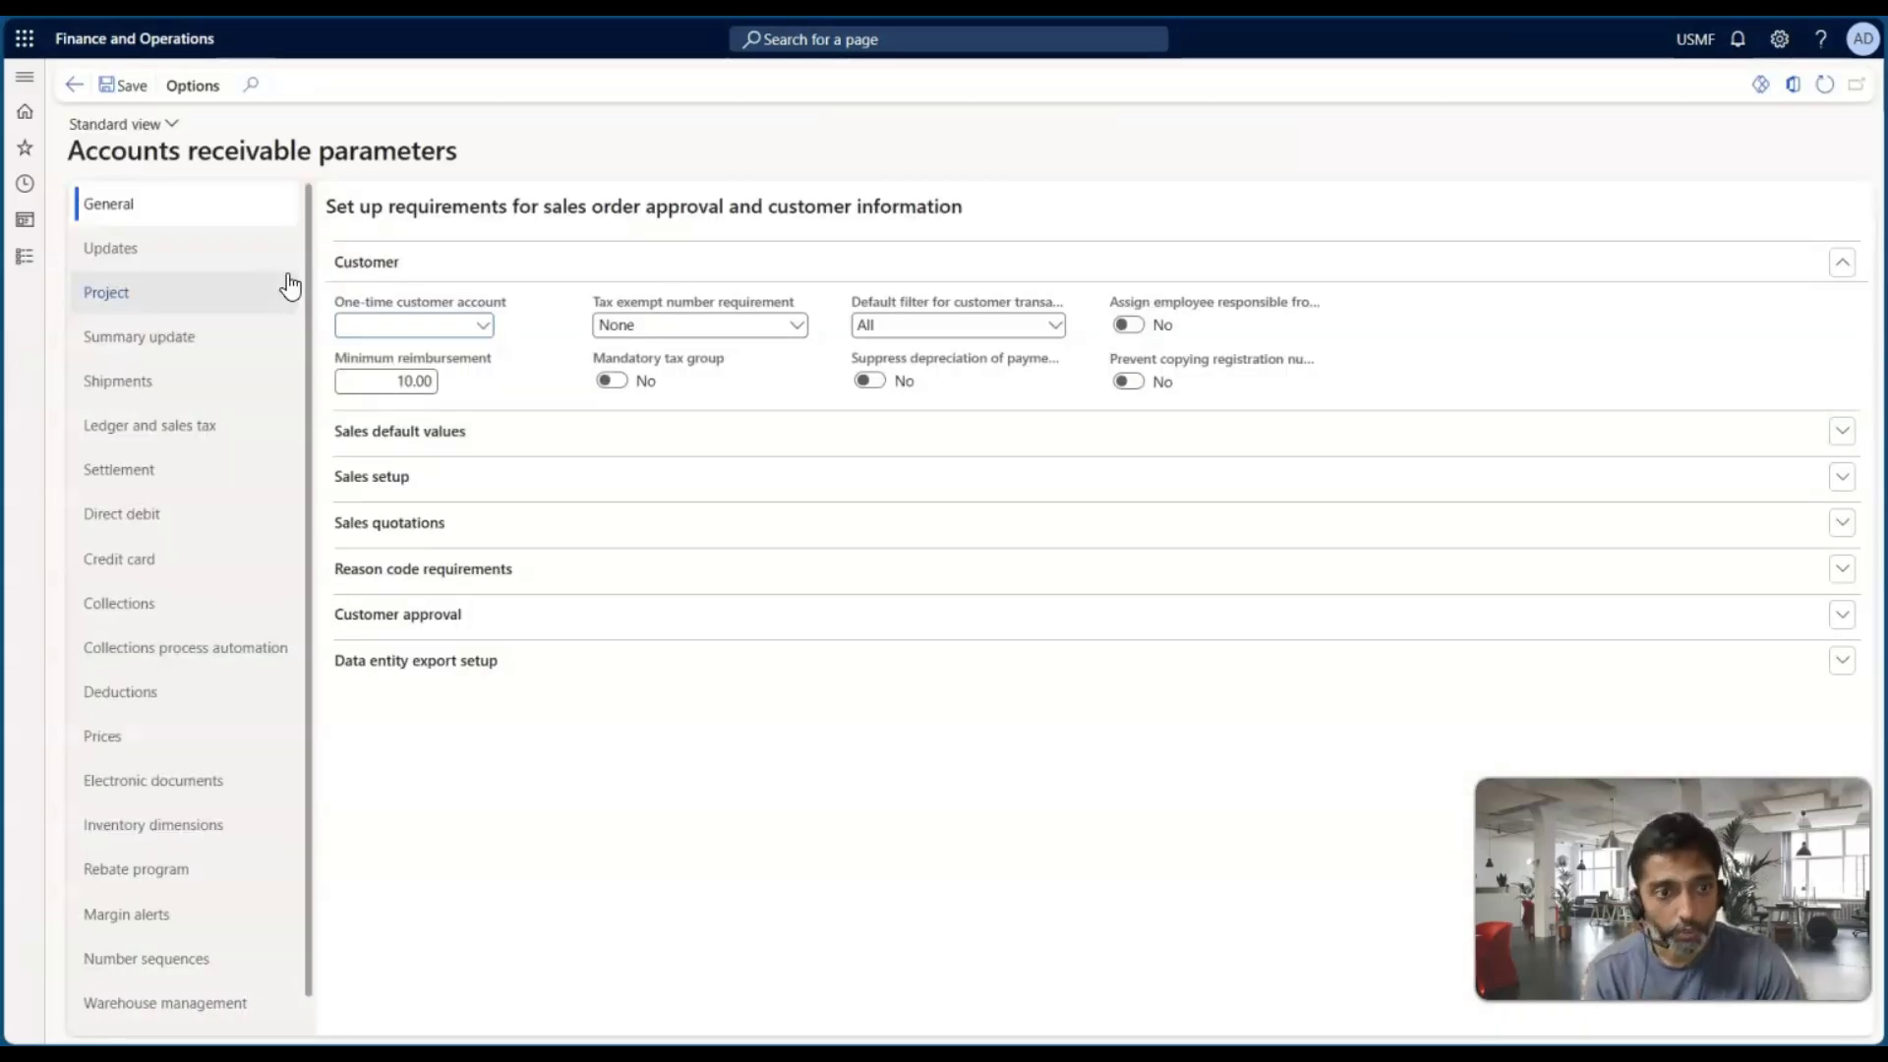
left_click(152, 735)
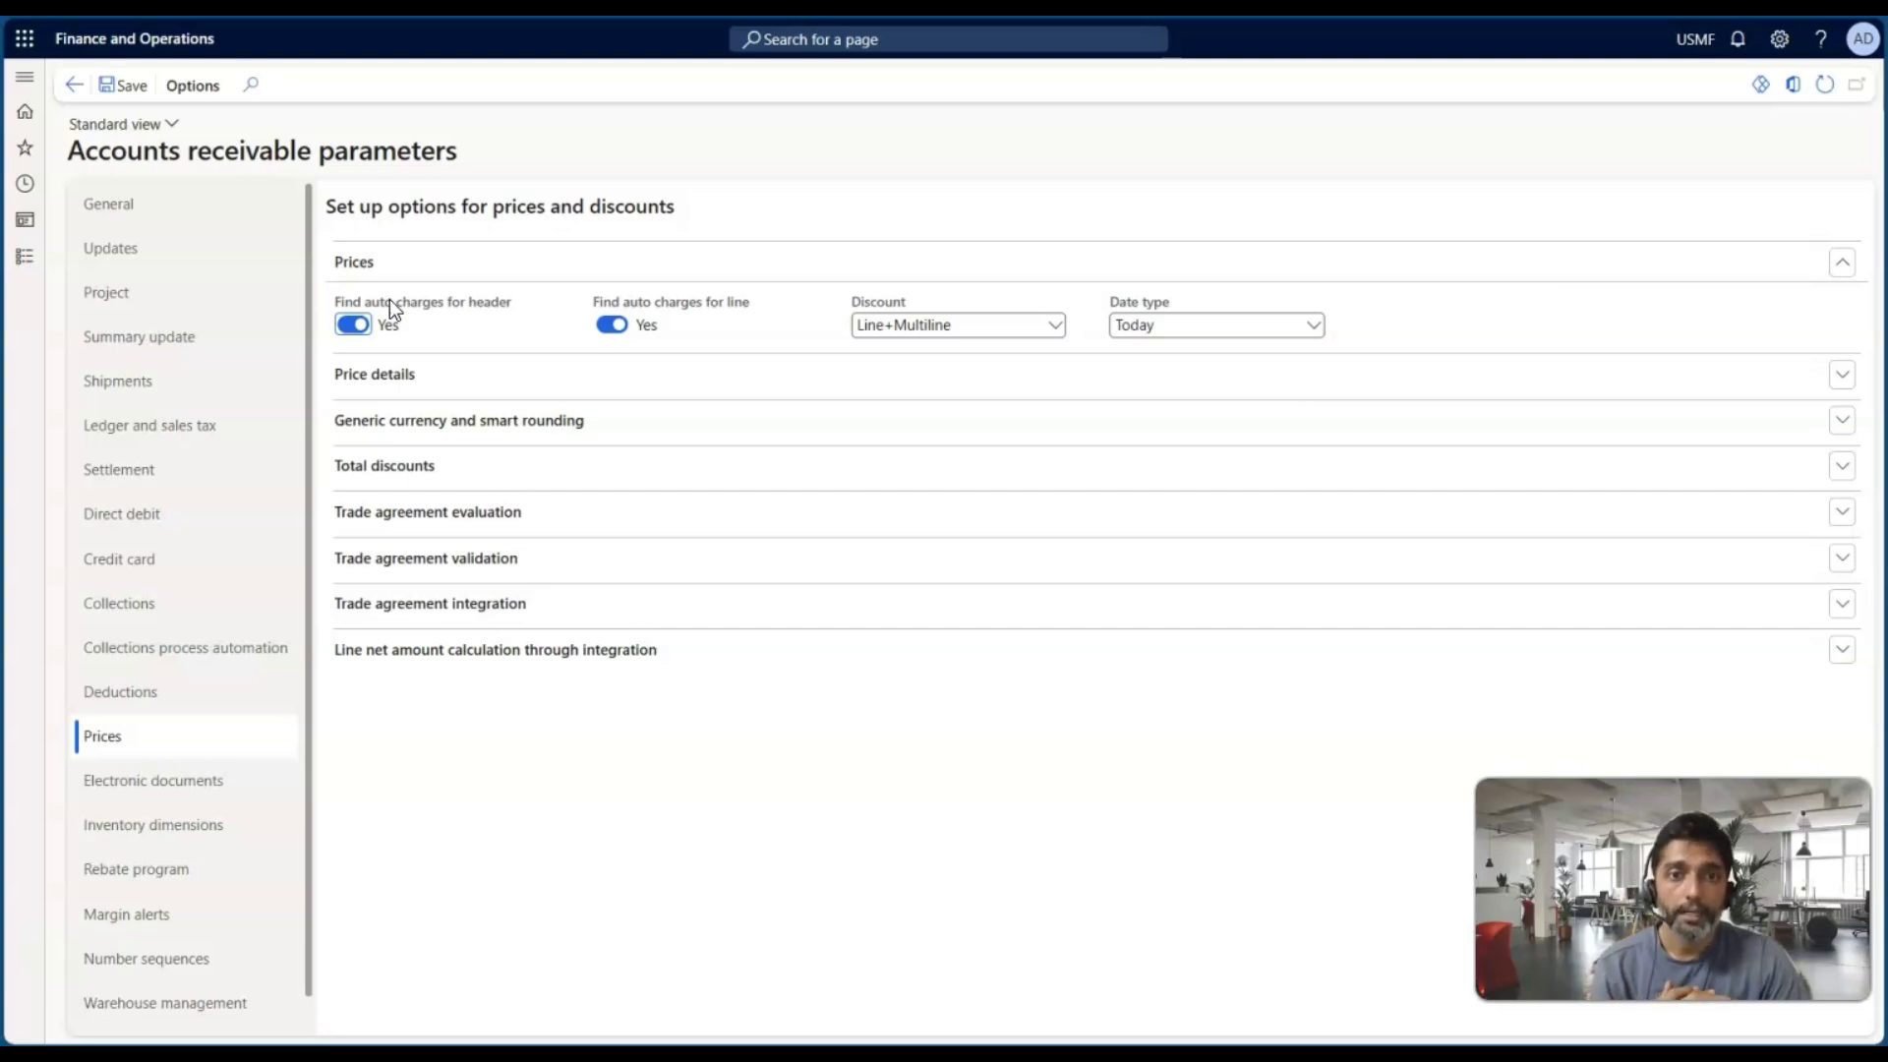
left_click(399, 309)
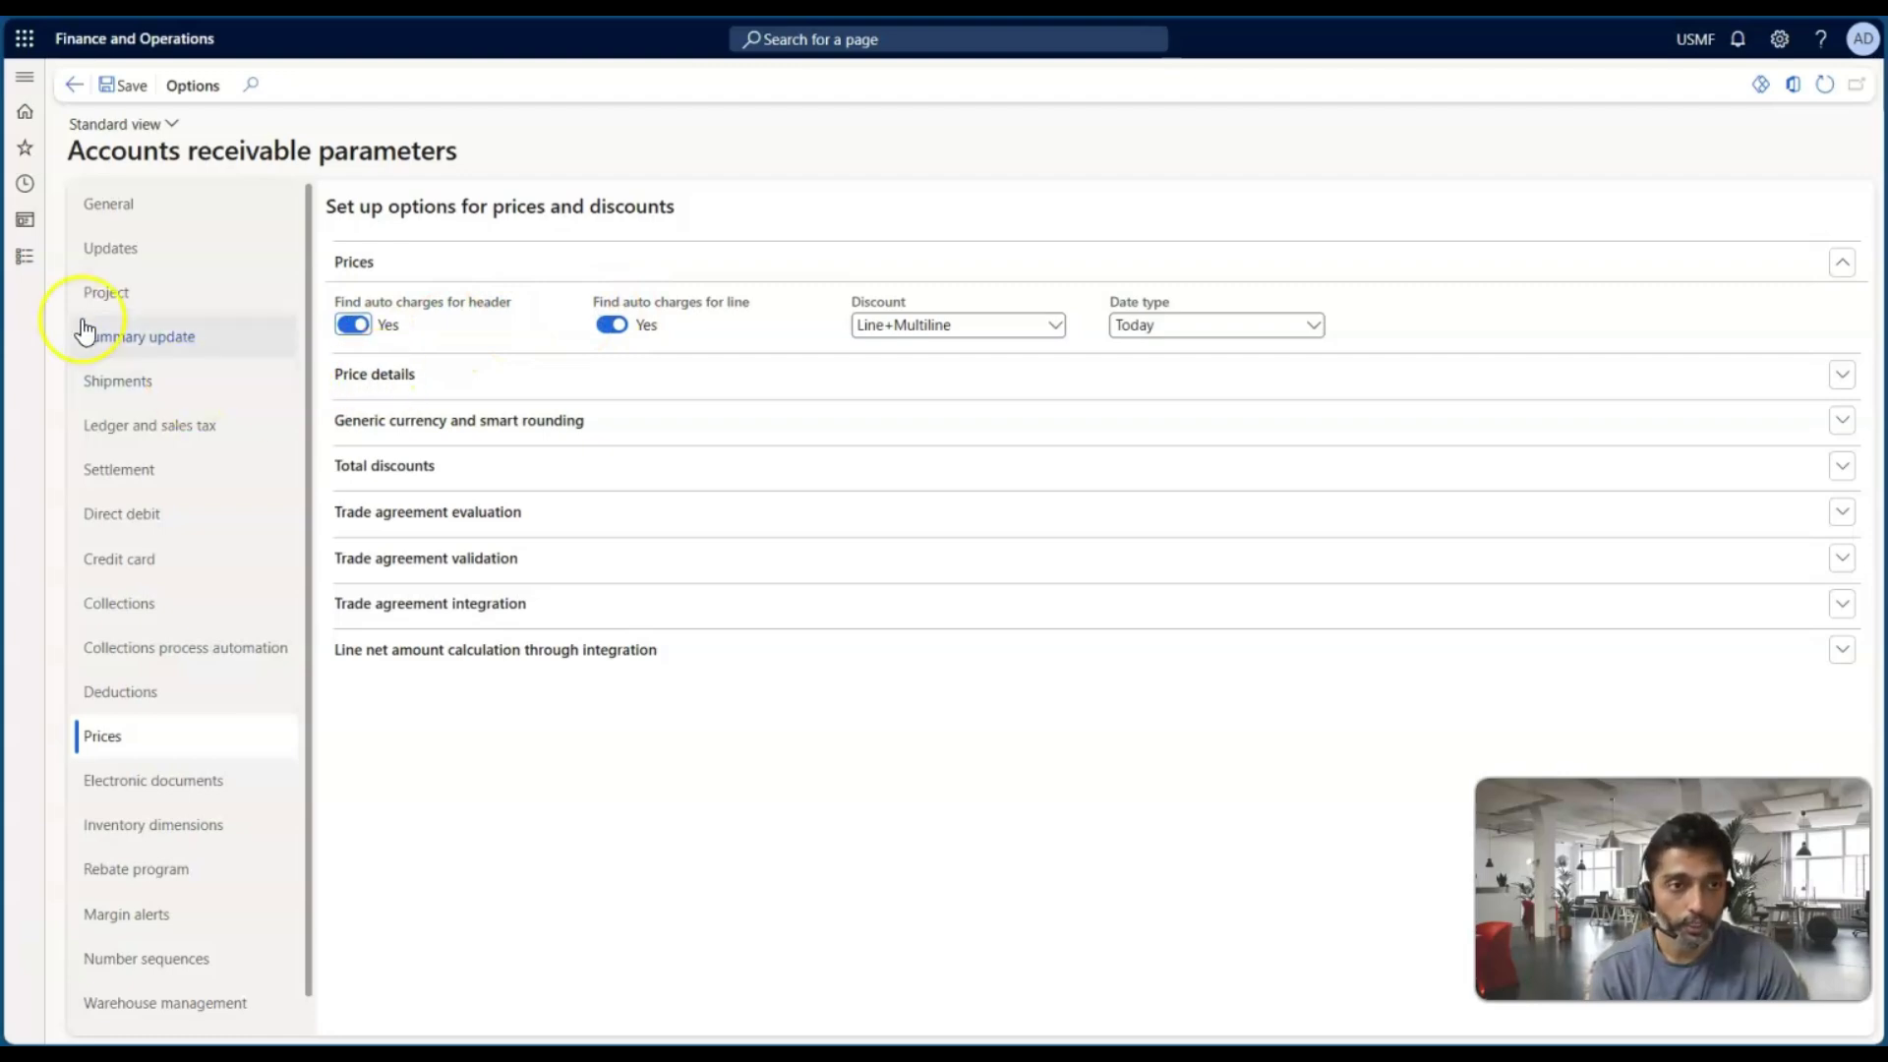
Step: Open the list of all purchase orders in Procurement and sourcing and start a new purchase order
left_click(25, 258)
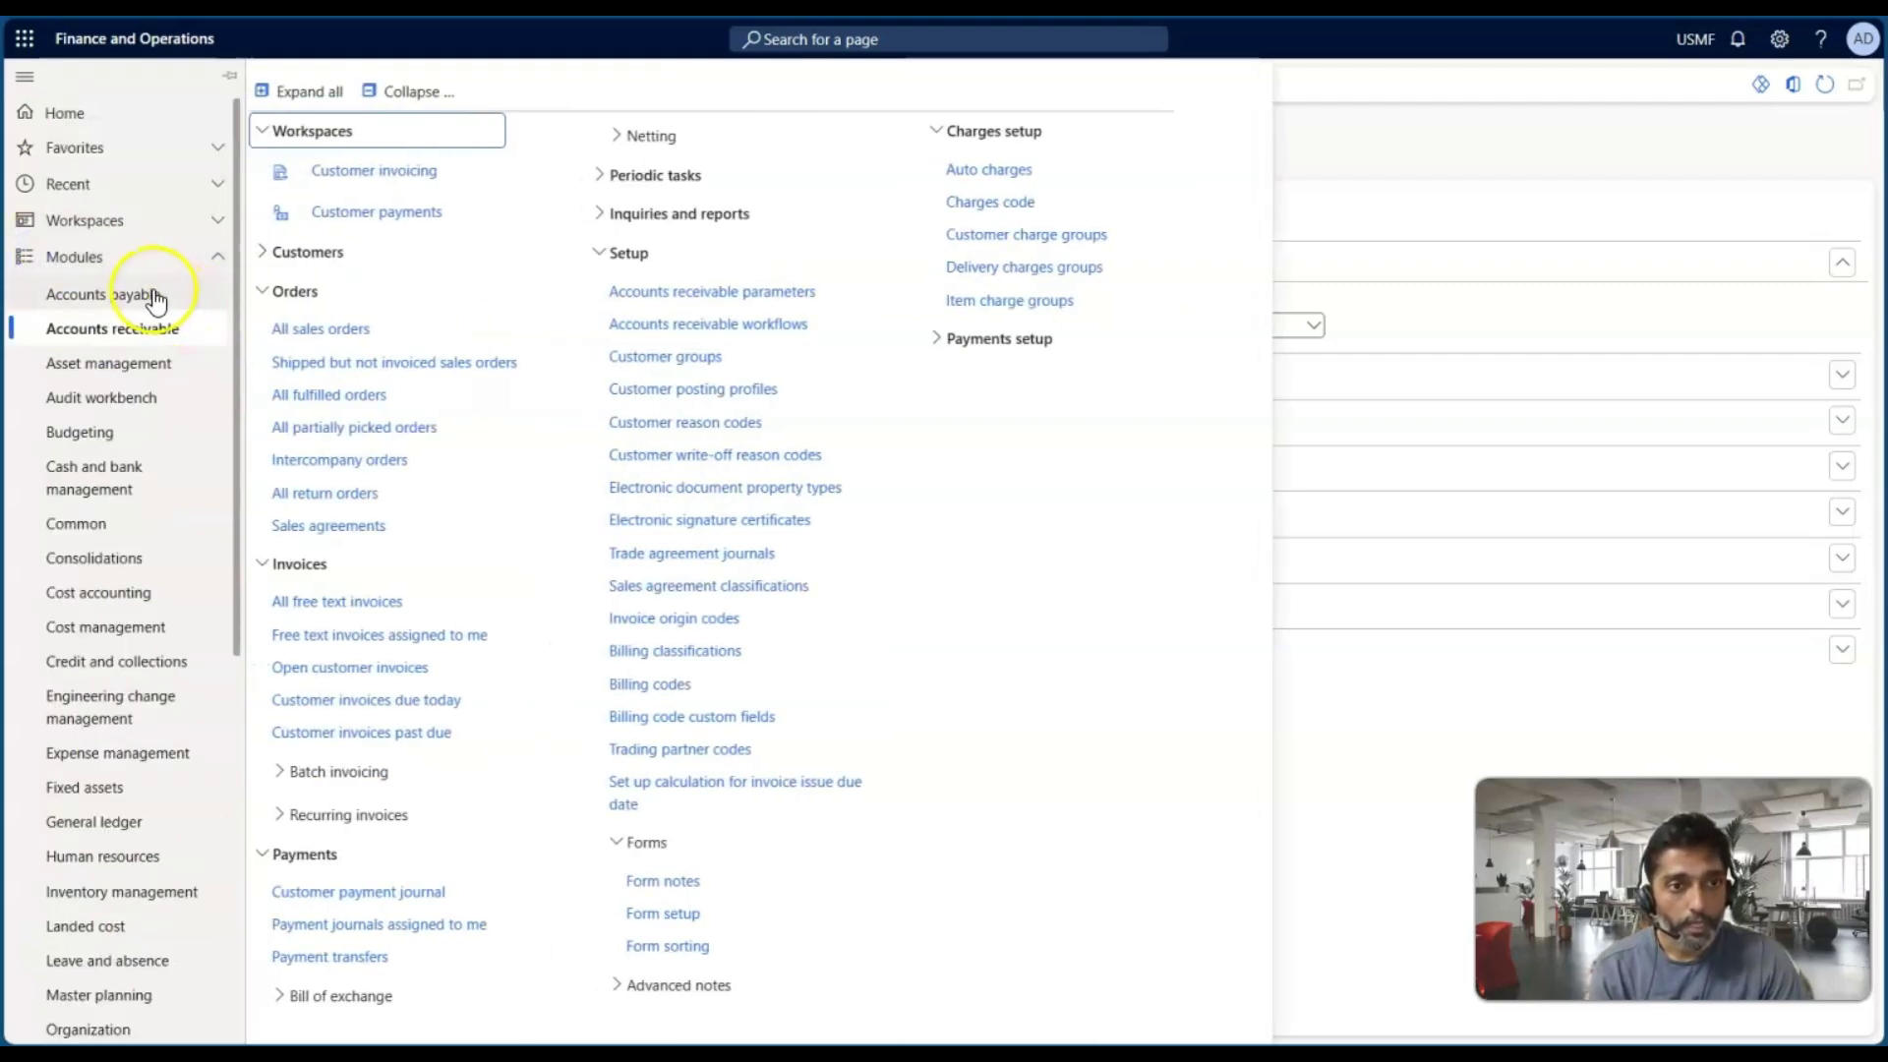
scroll(122, 679, "down", 5)
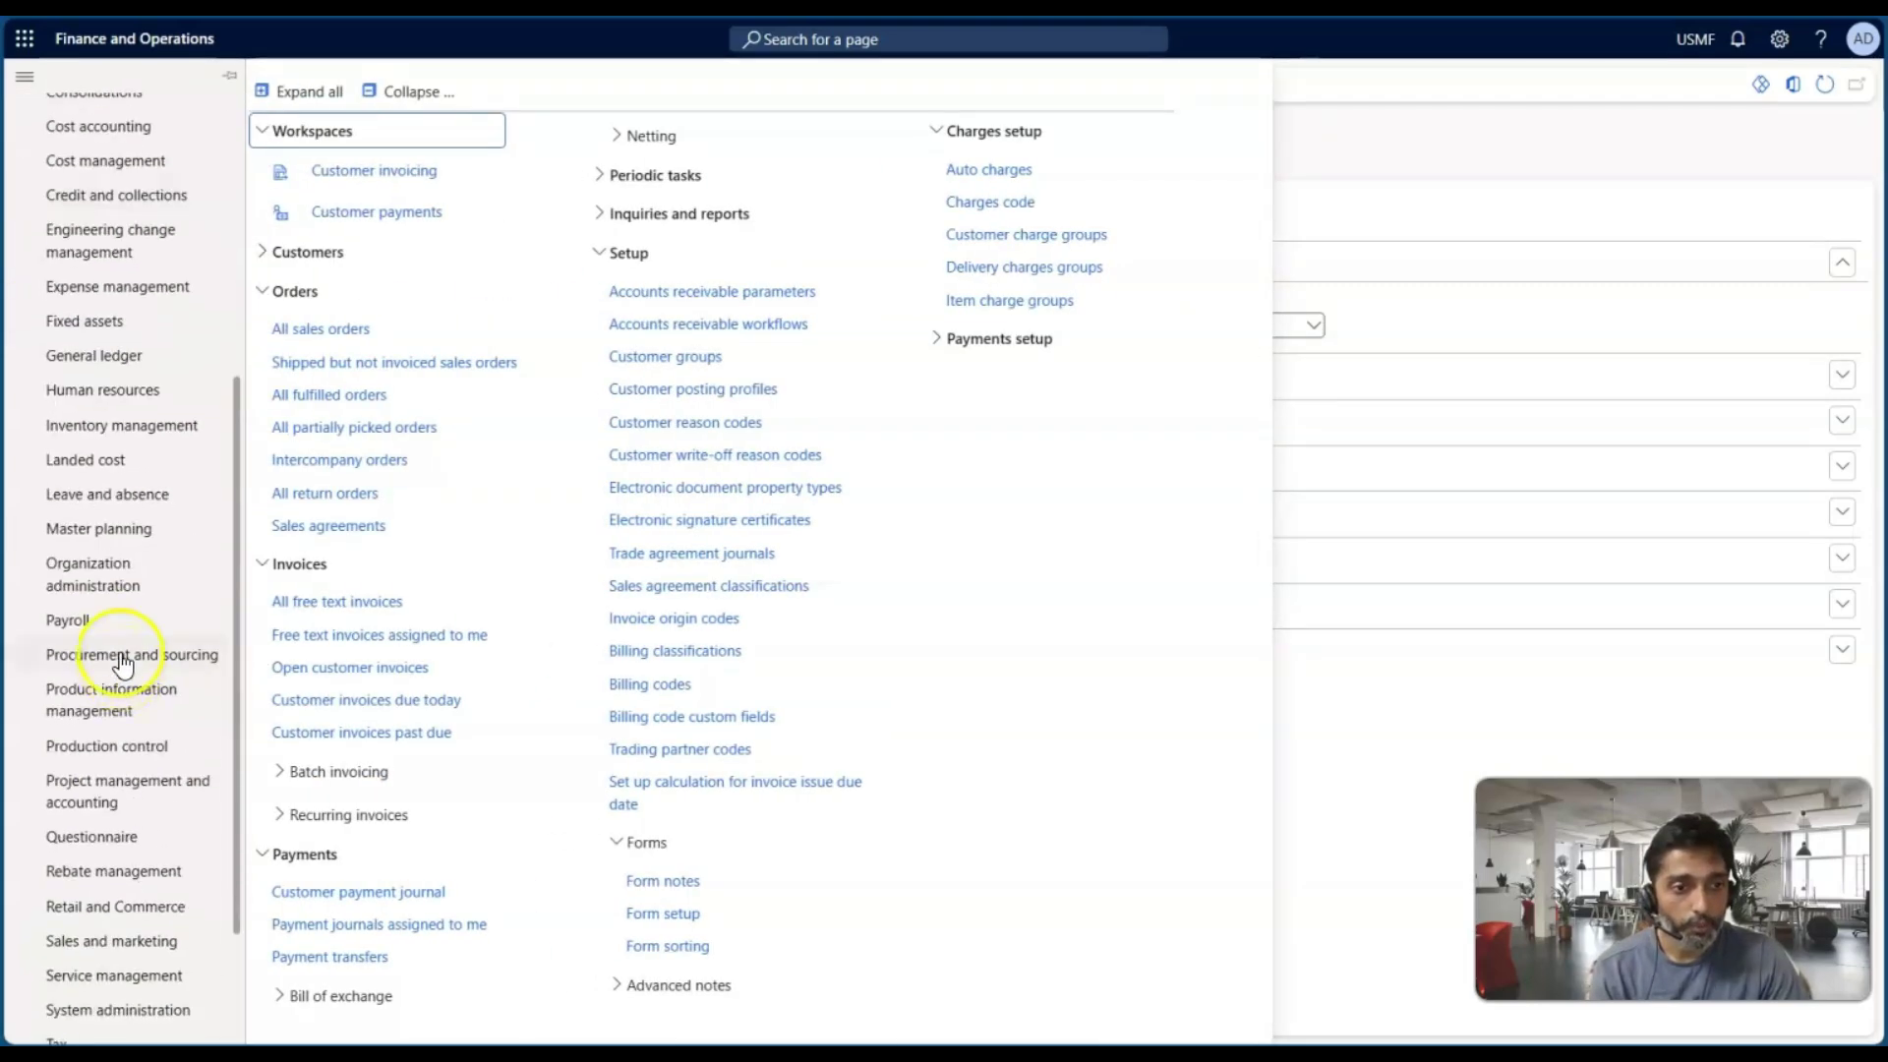
left_click(123, 666)
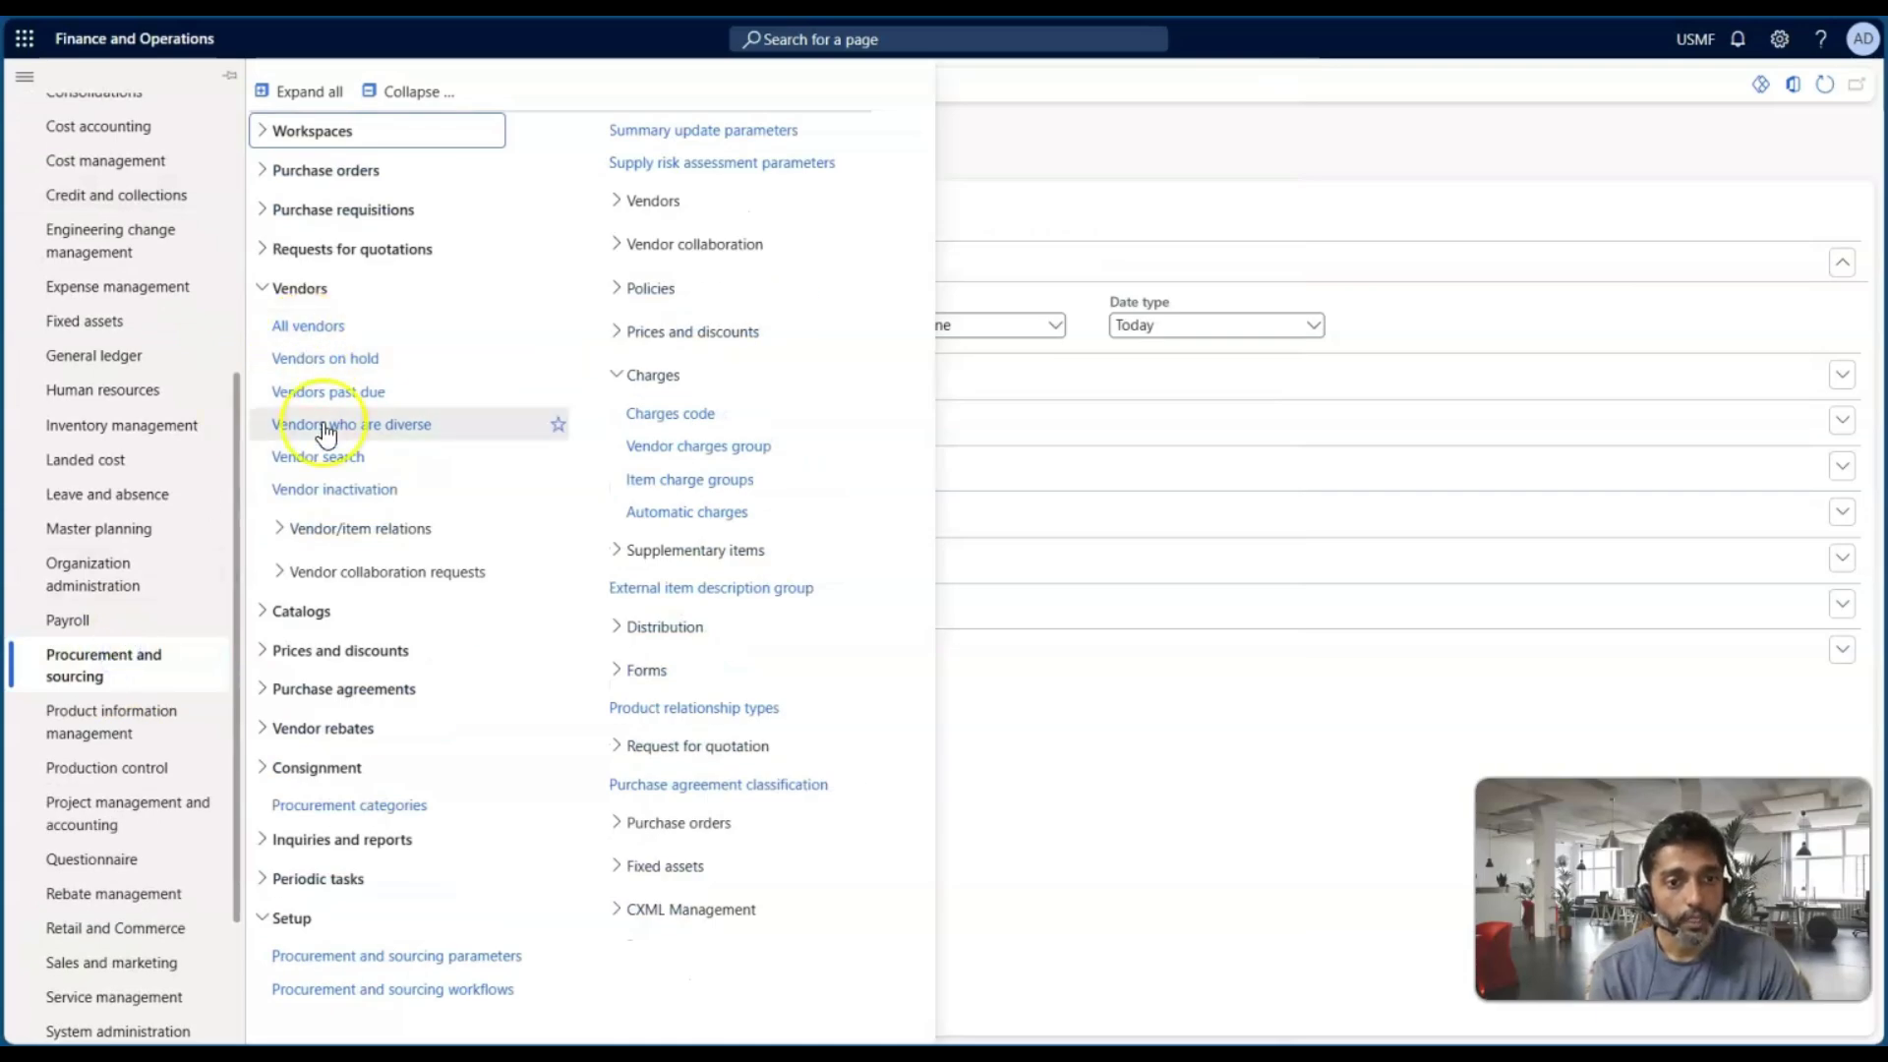
left_click(315, 172)
left_click(316, 201)
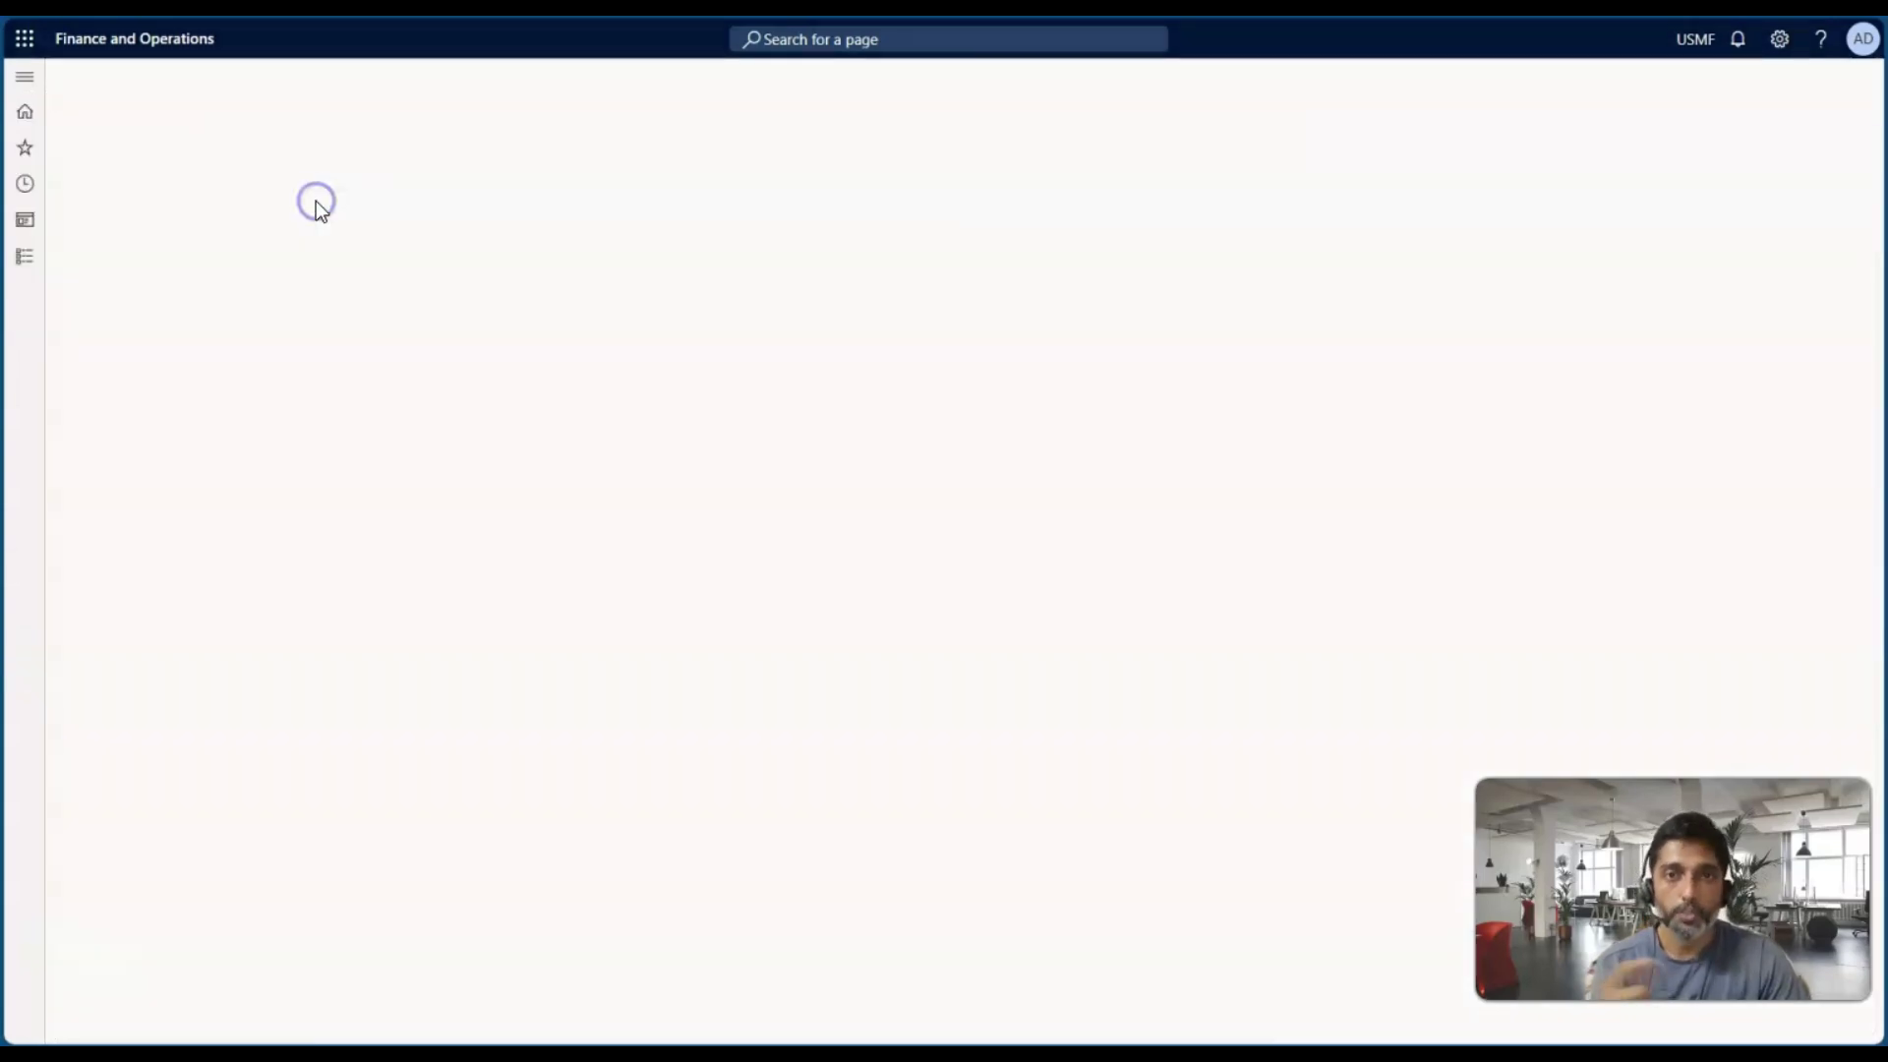
left_click(244, 167)
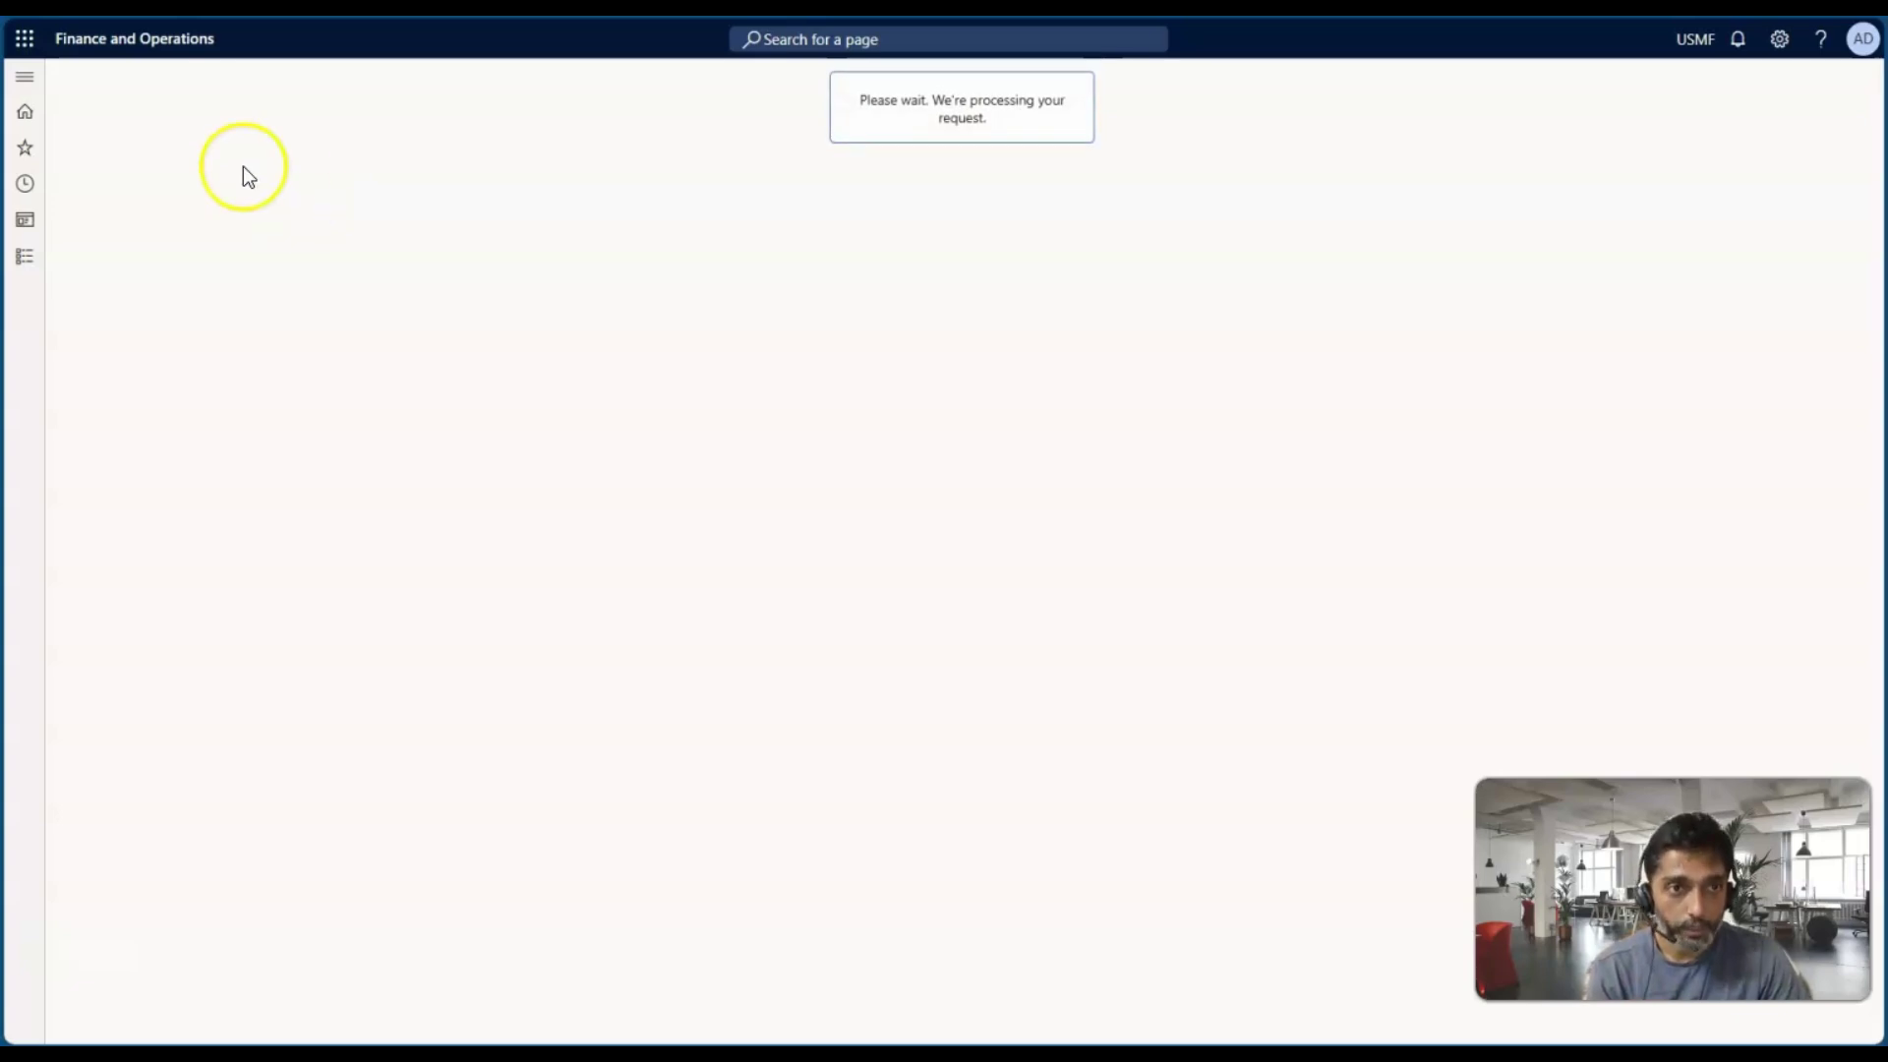
left_click(184, 85)
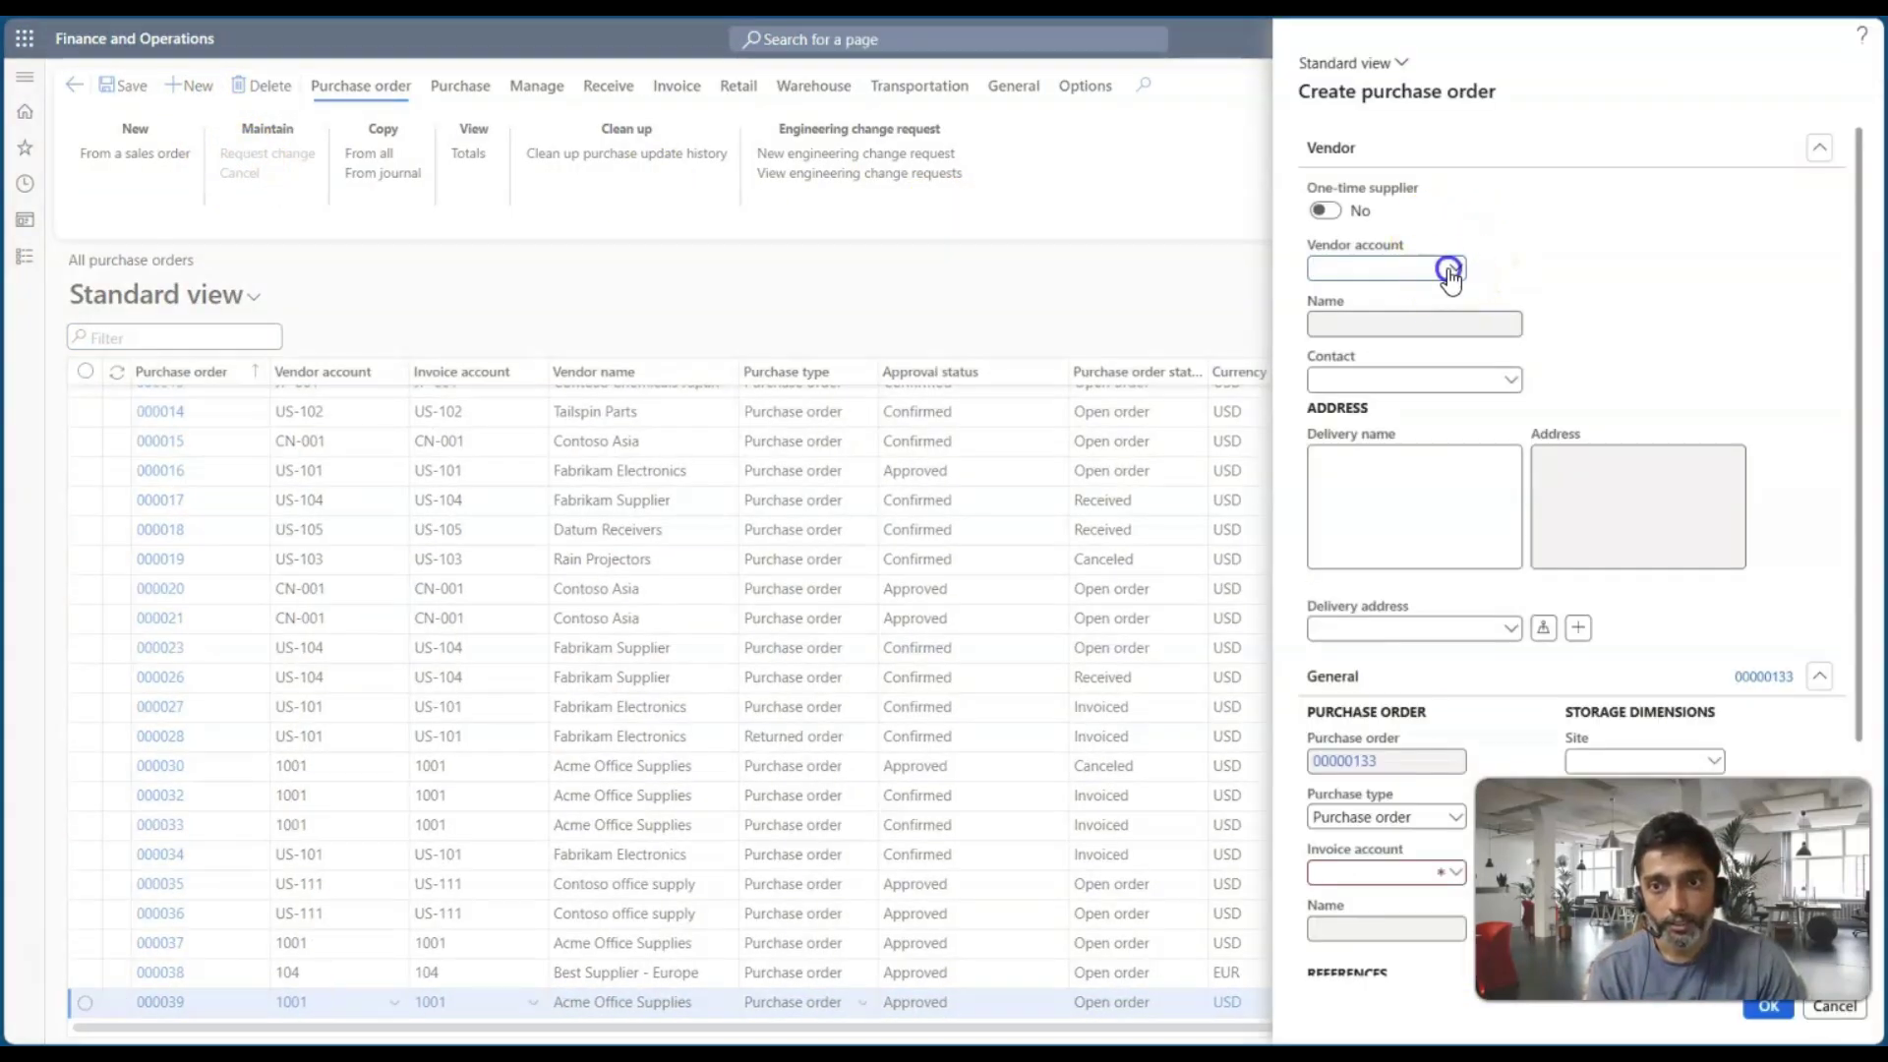
Step: Create a purchase order for the vendor Best Supplier - Europe with site 2 and warehouse 21
left_click(1451, 270)
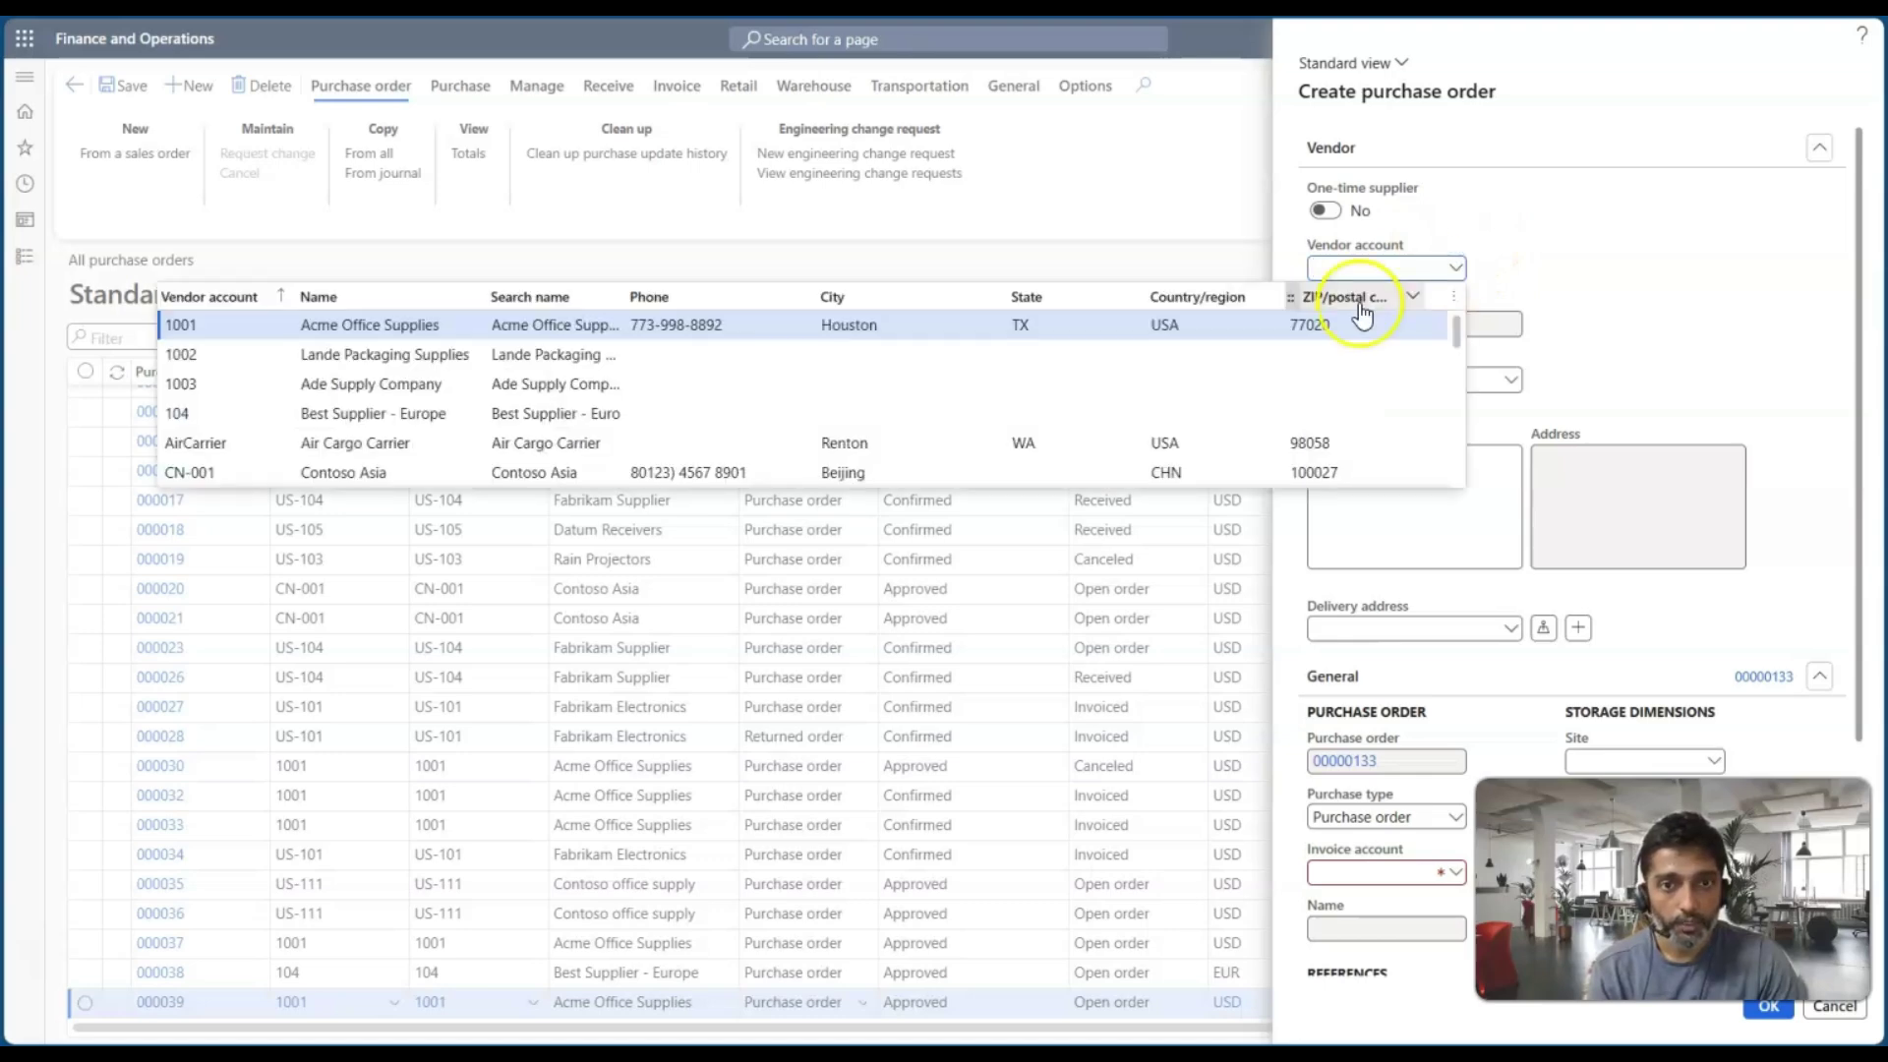
left_click(982, 417)
scroll(1577, 441, "down", 3)
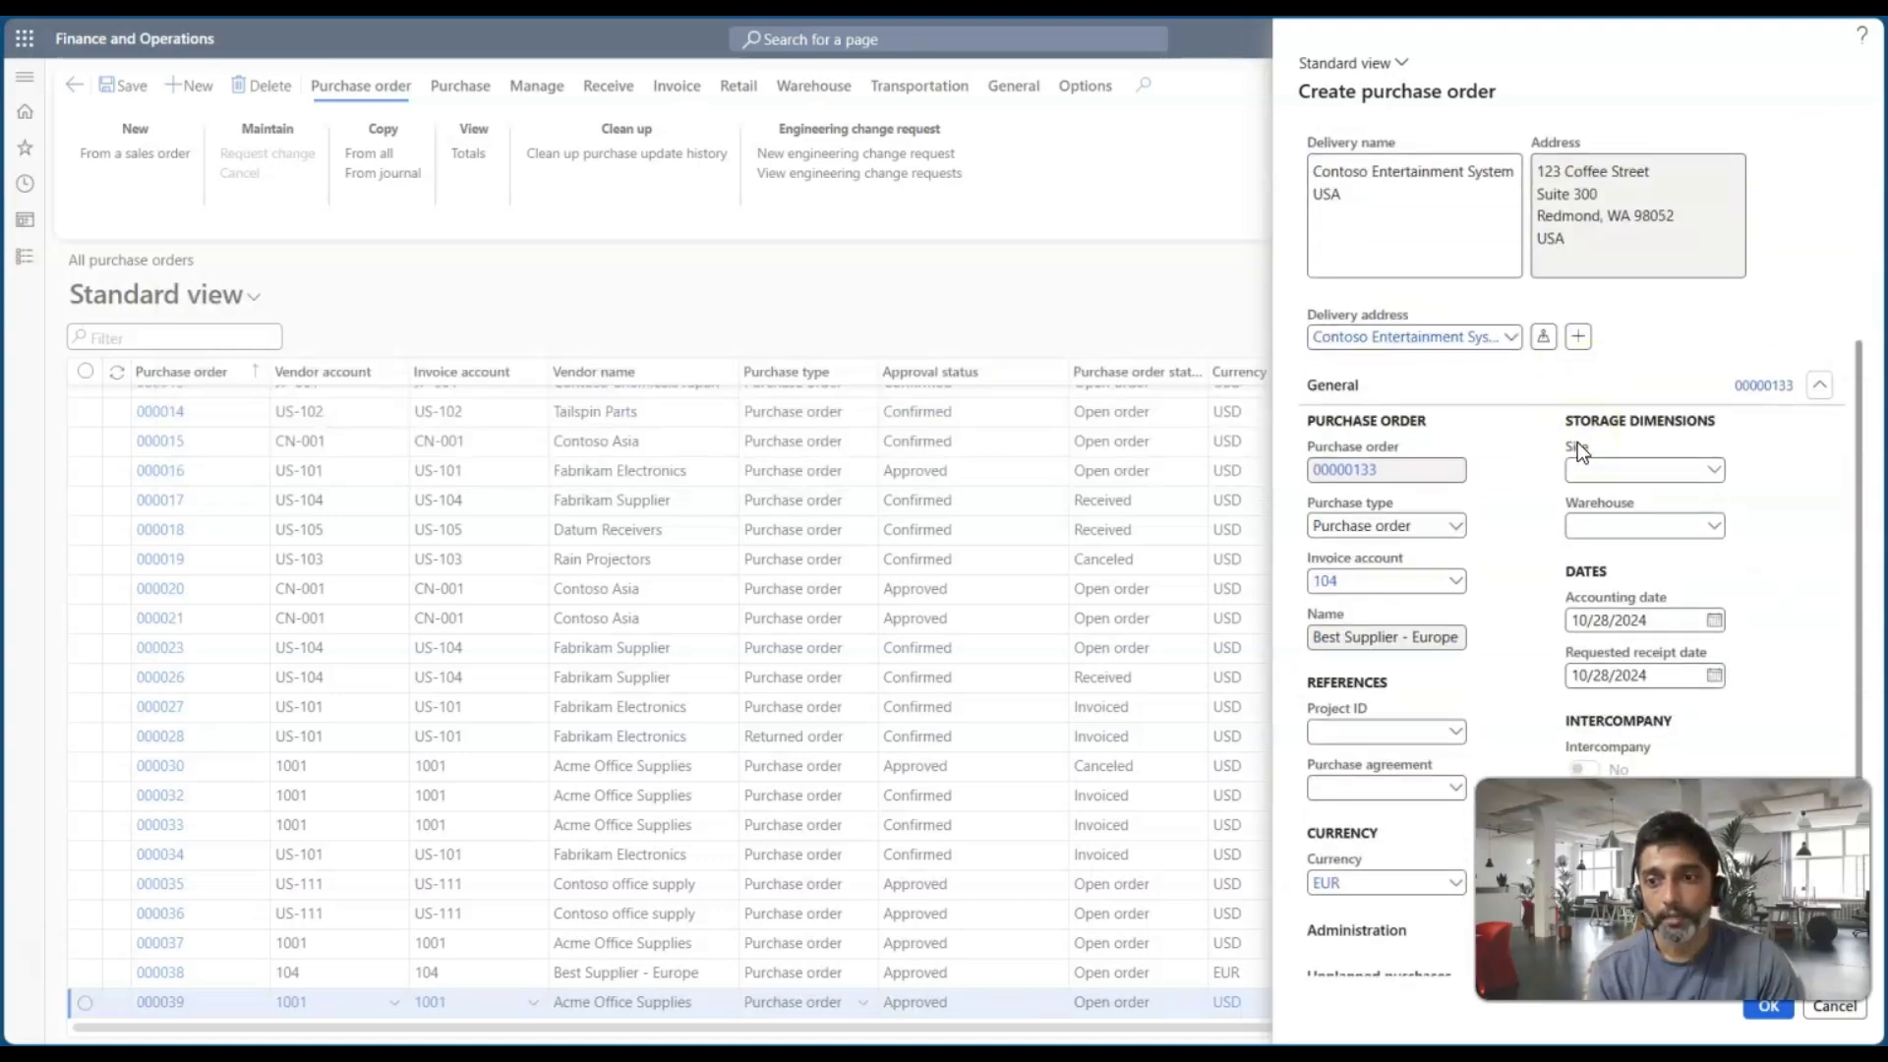
left_click(1577, 448)
type("2")
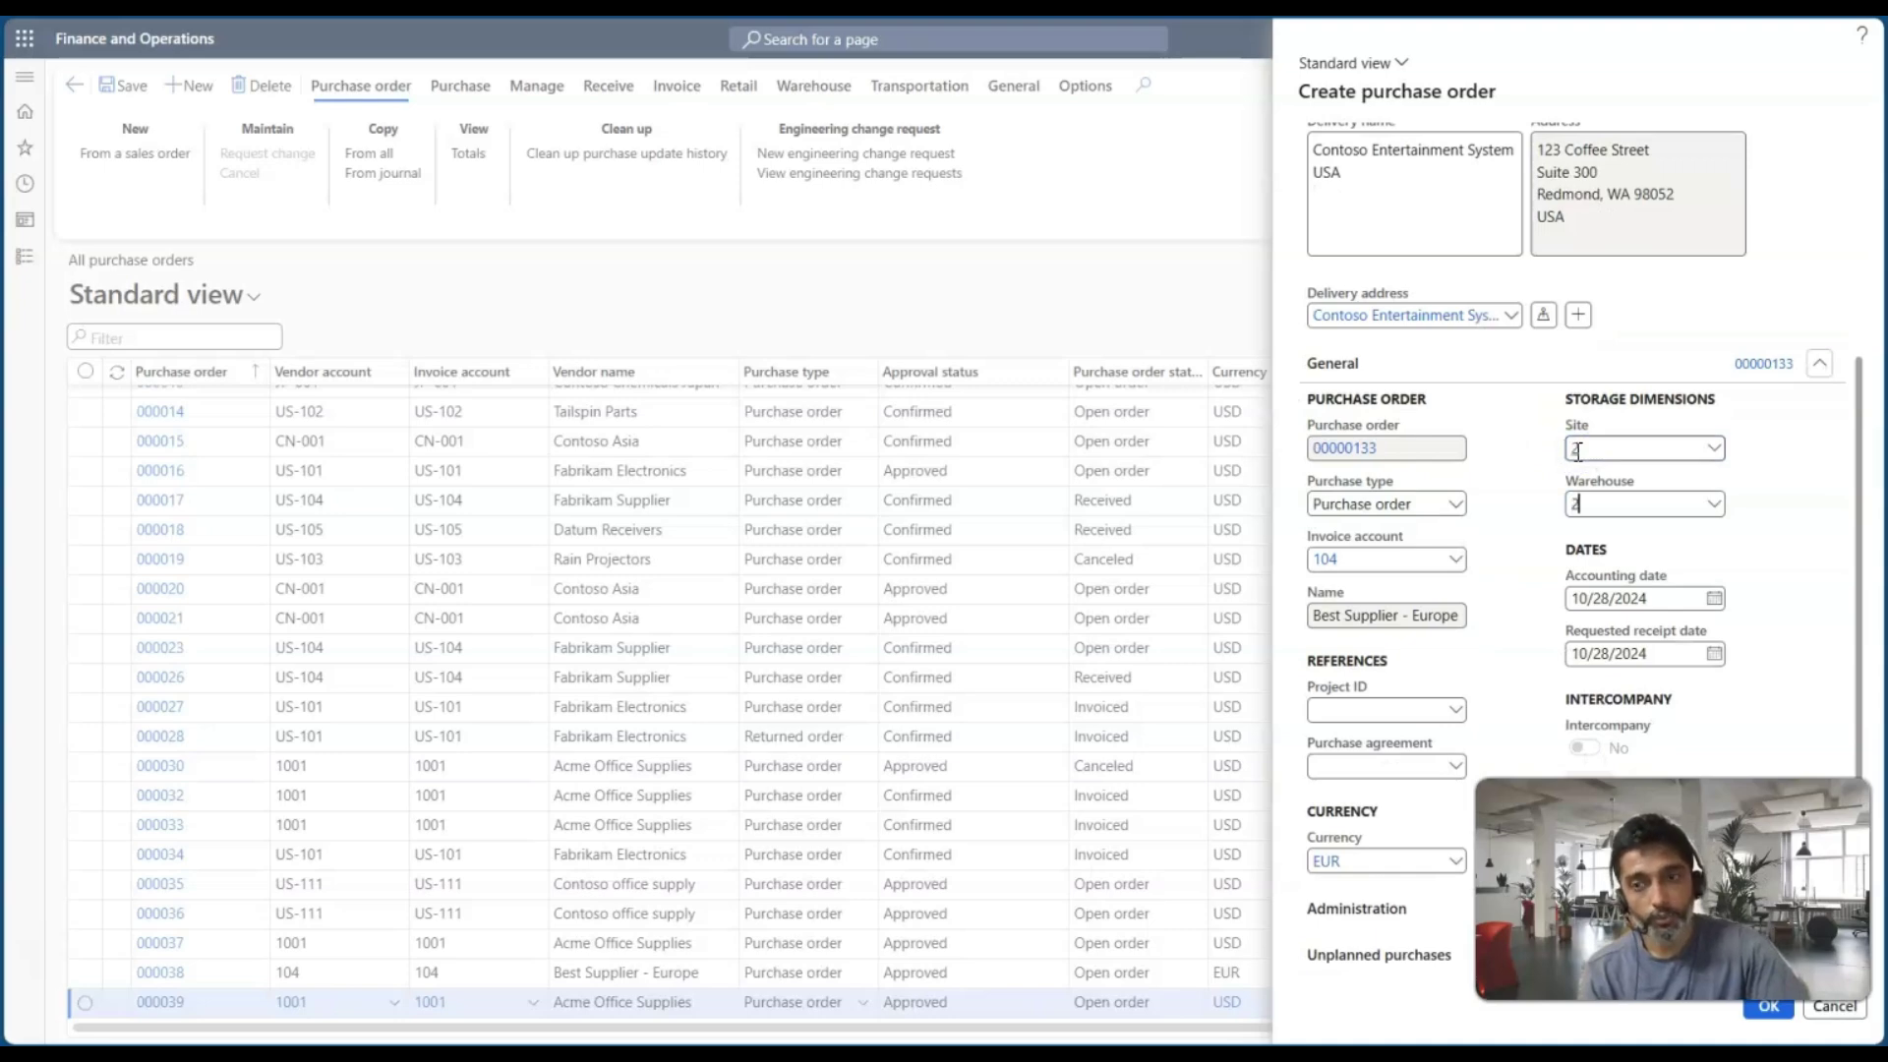
key("Tab")
key("Tab")
left_click(1765, 1013)
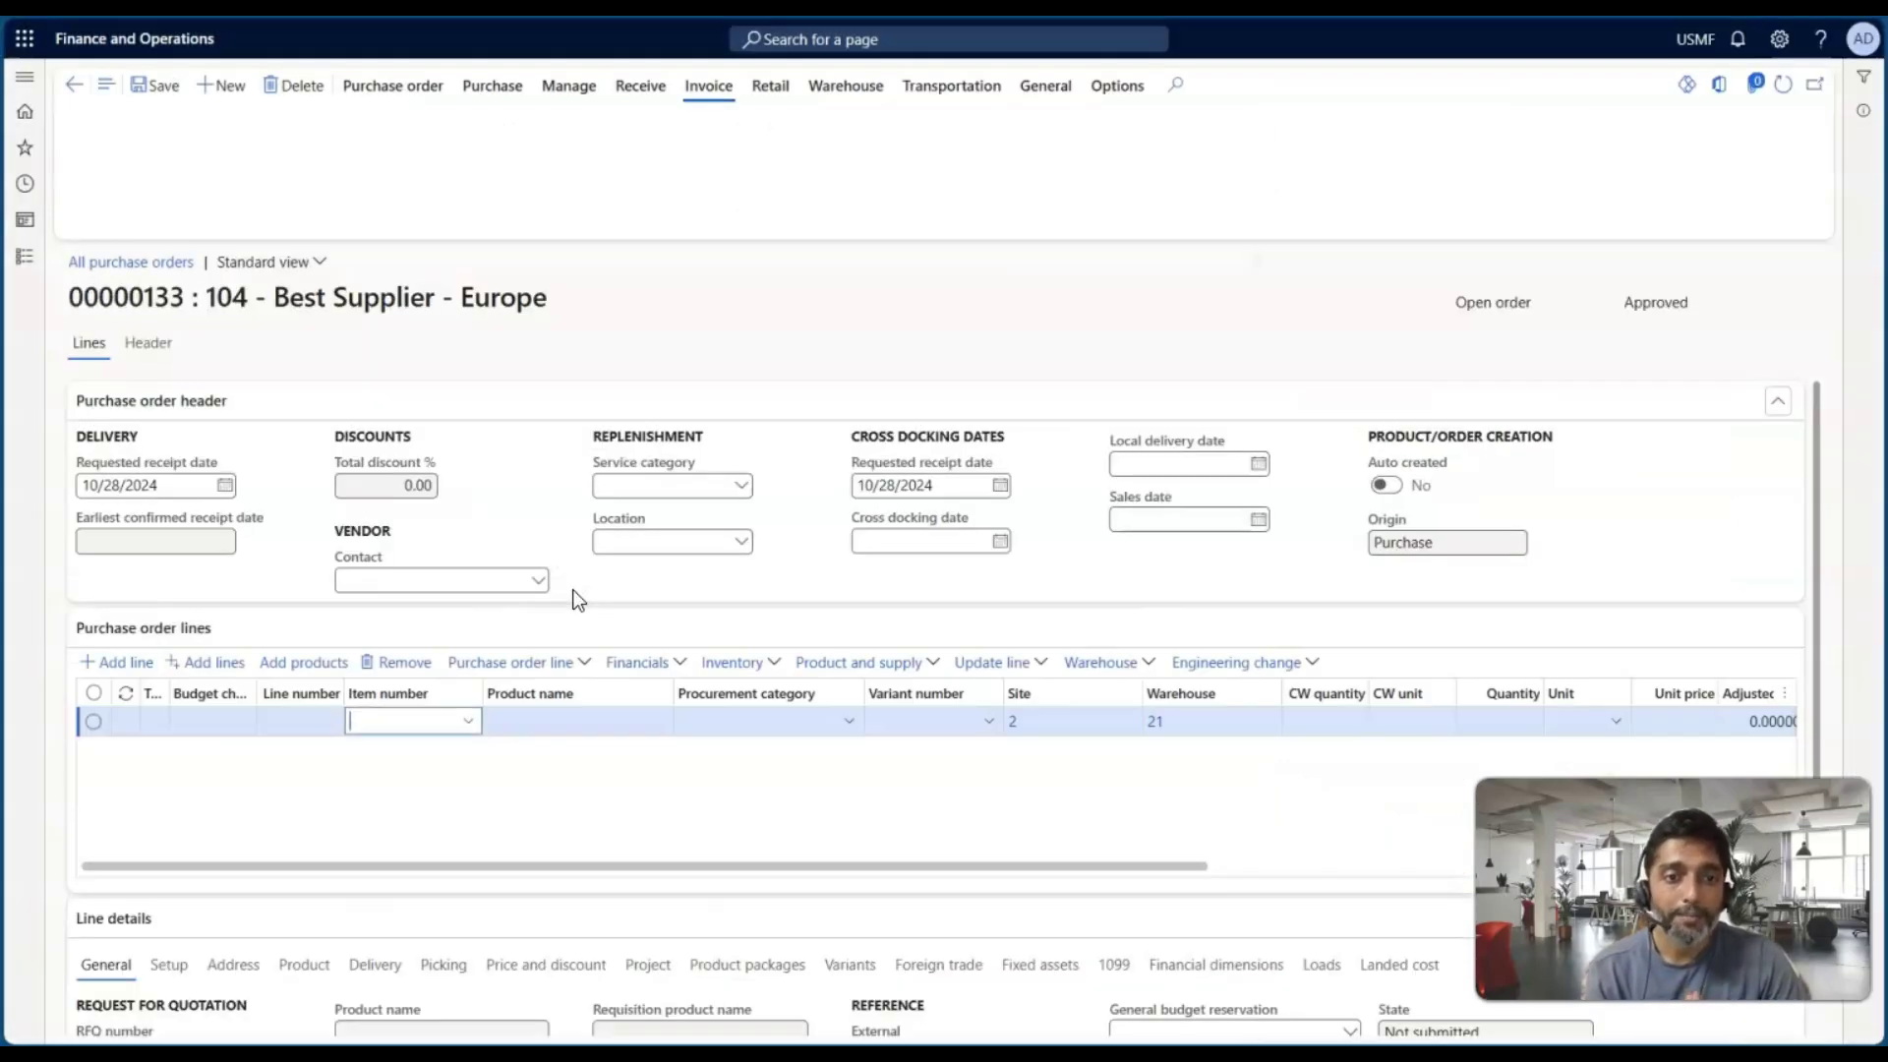
Step: Enter item 1000 on the first purchase order line
type("100")
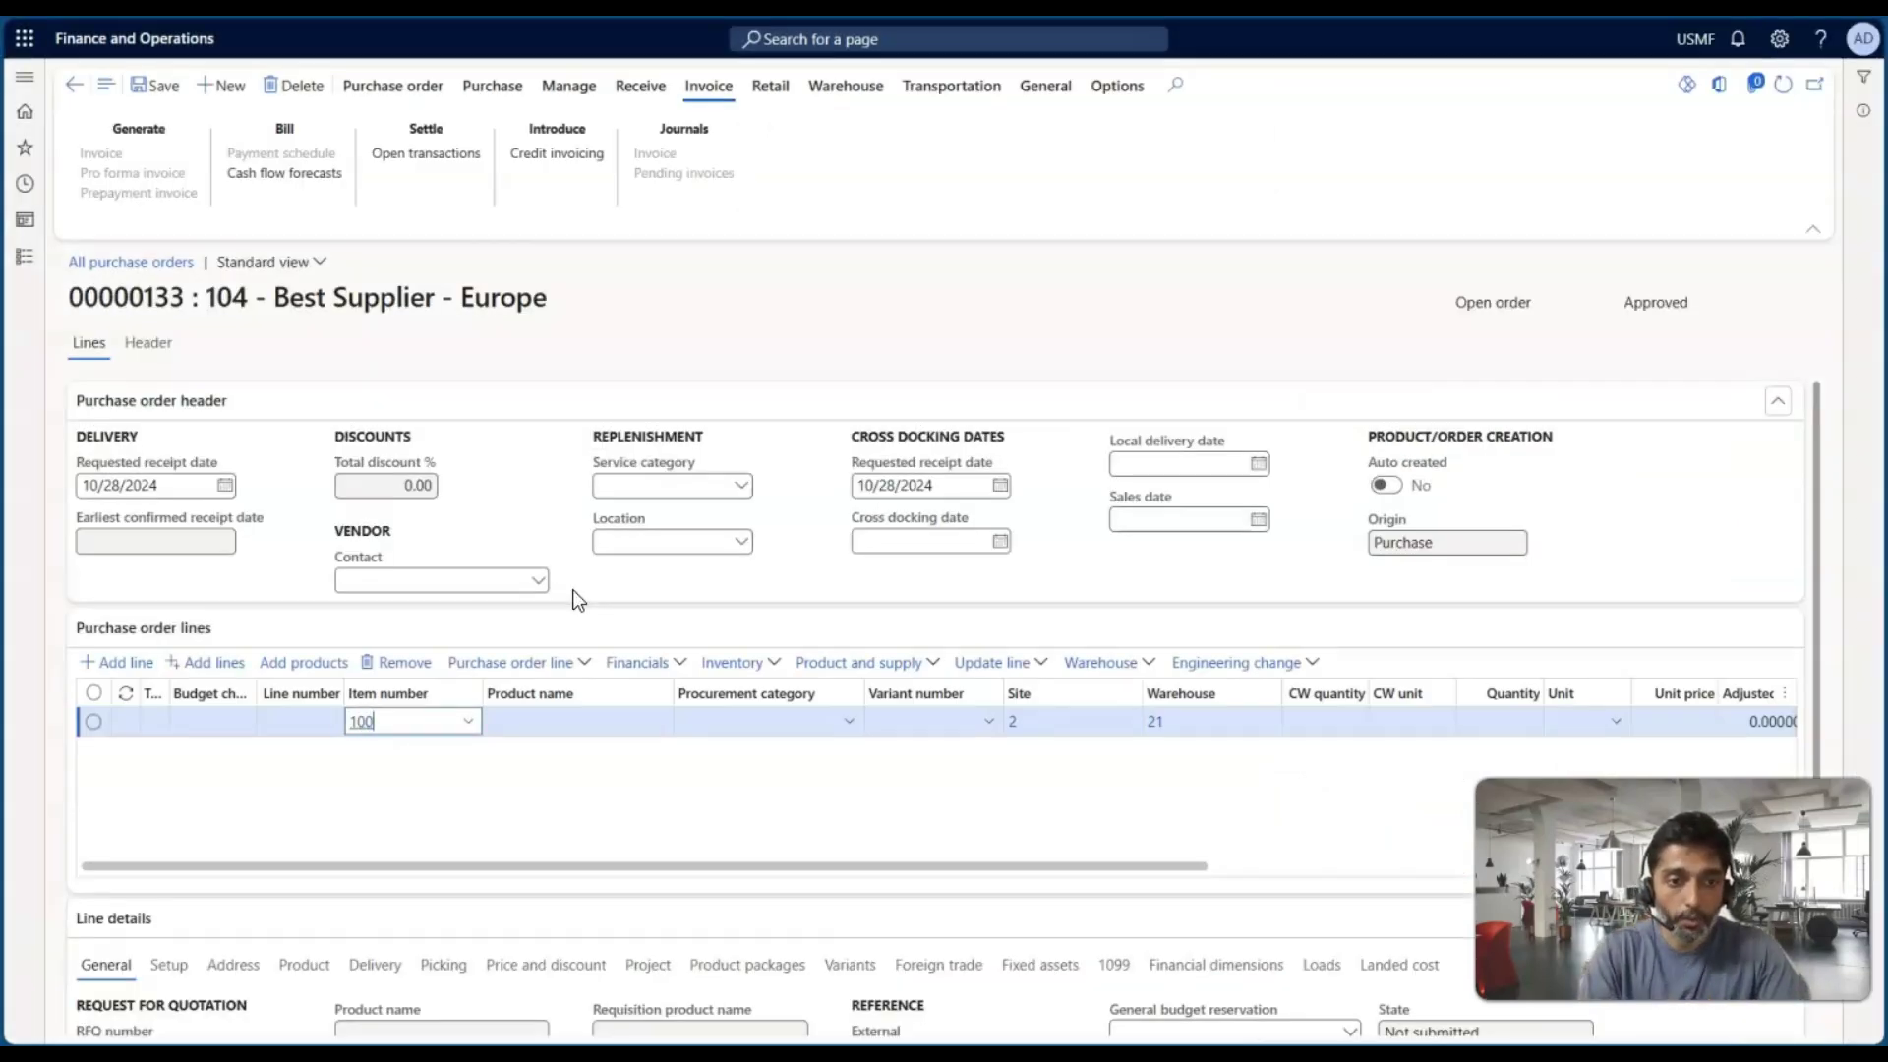
type("0")
key("Tab")
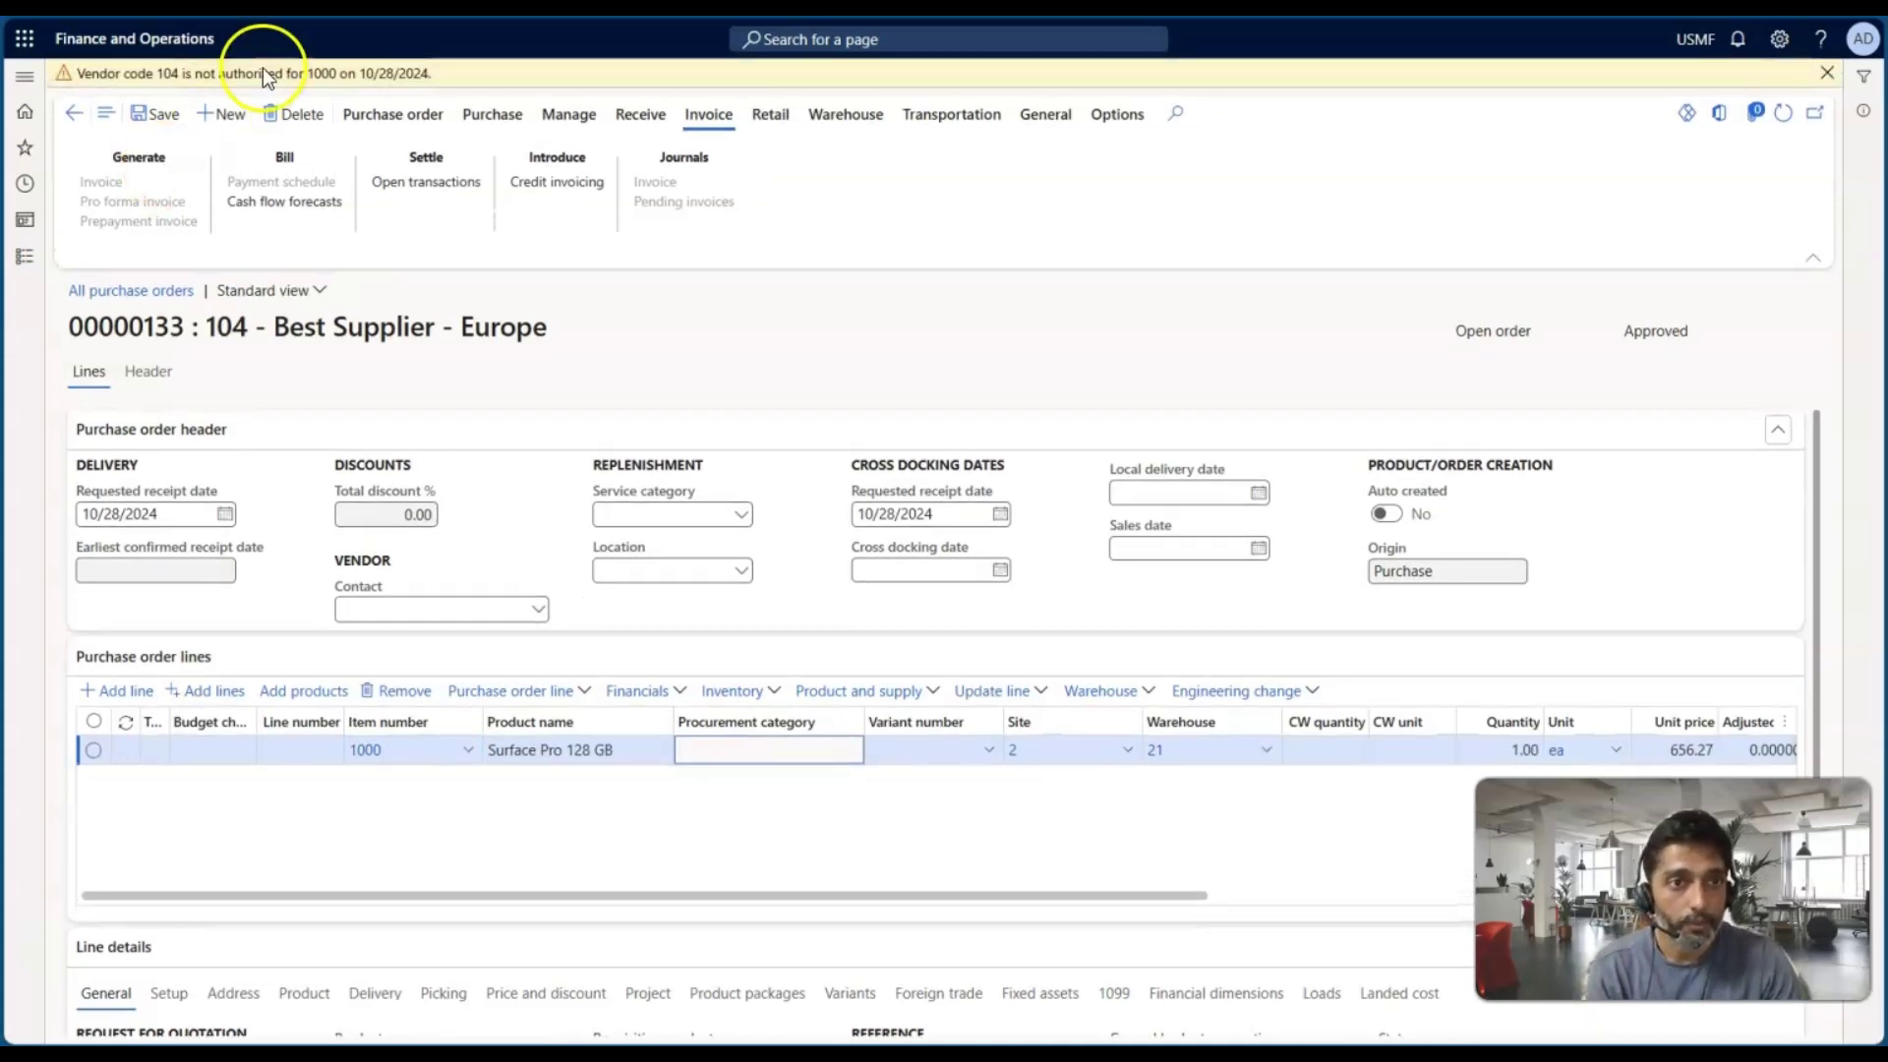
Step: Add Best Supplier - Europe to the approved vendor list of item 1000 and return to the purchase order
left_click(368, 751)
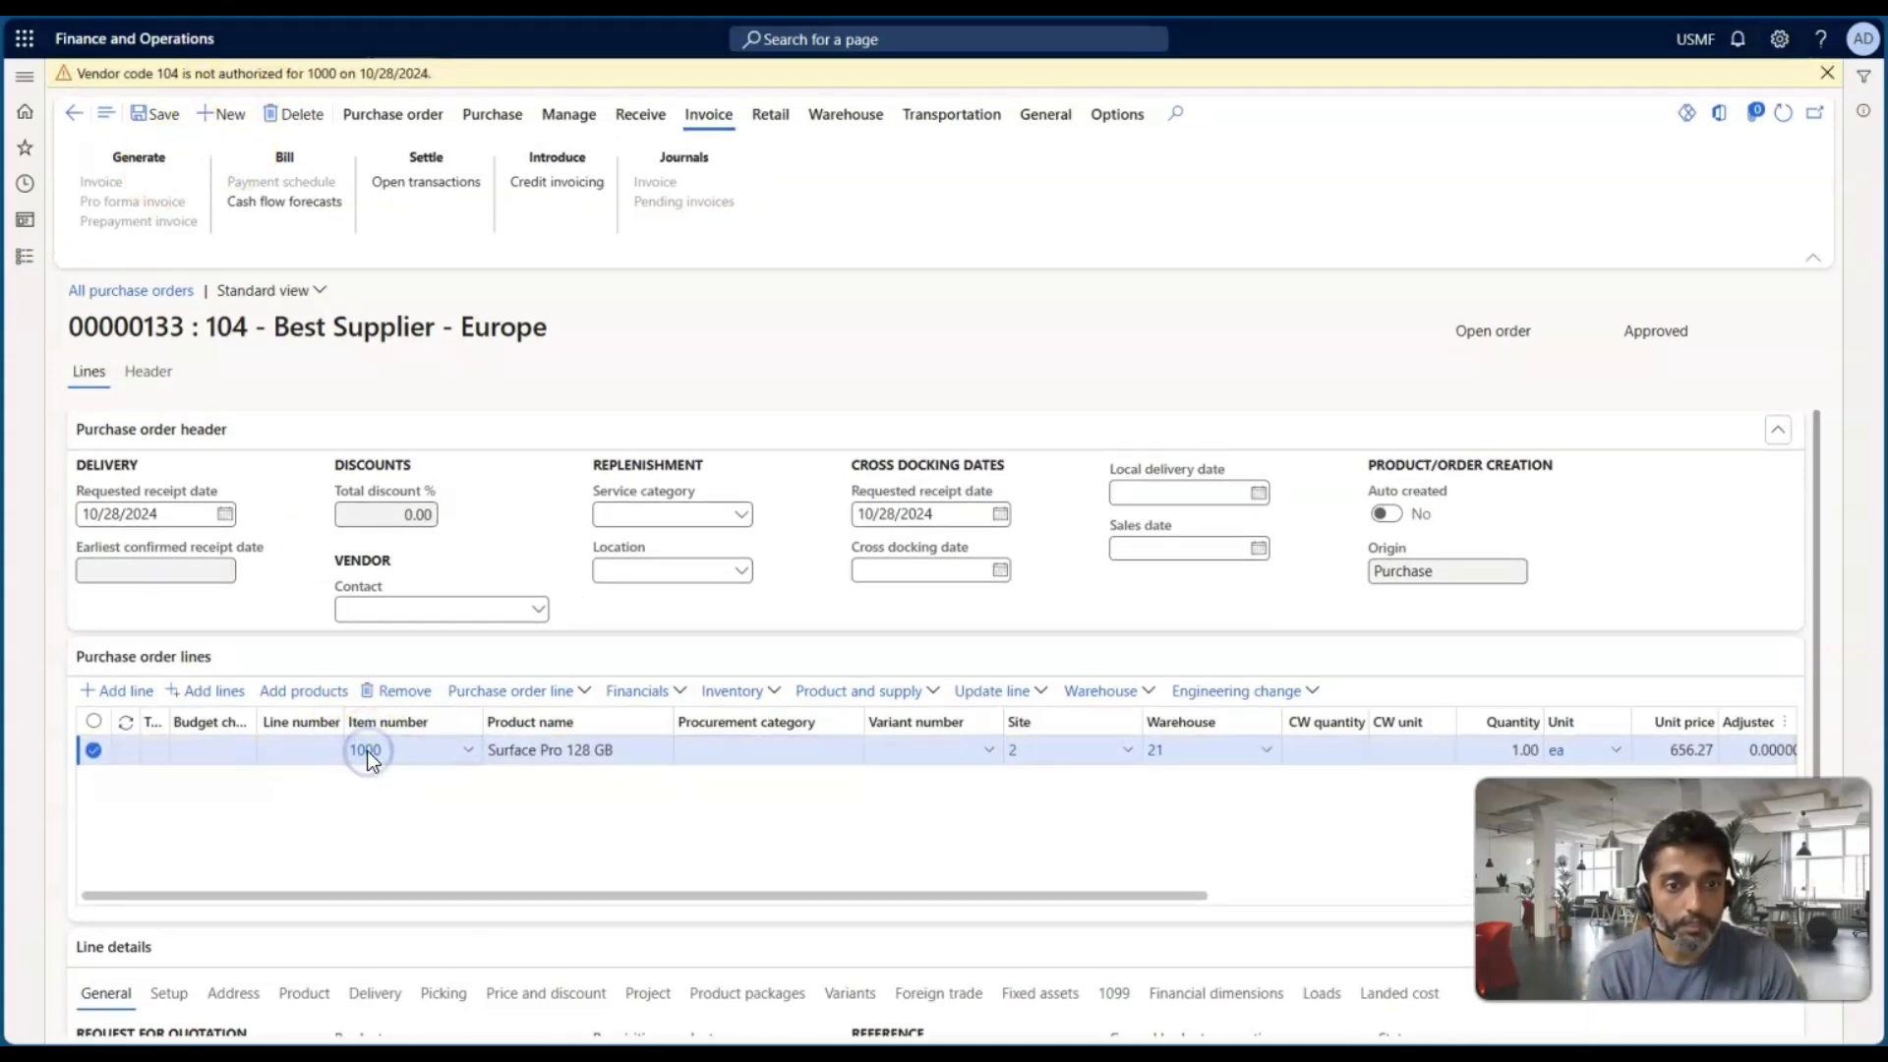
left_click(1321, 418)
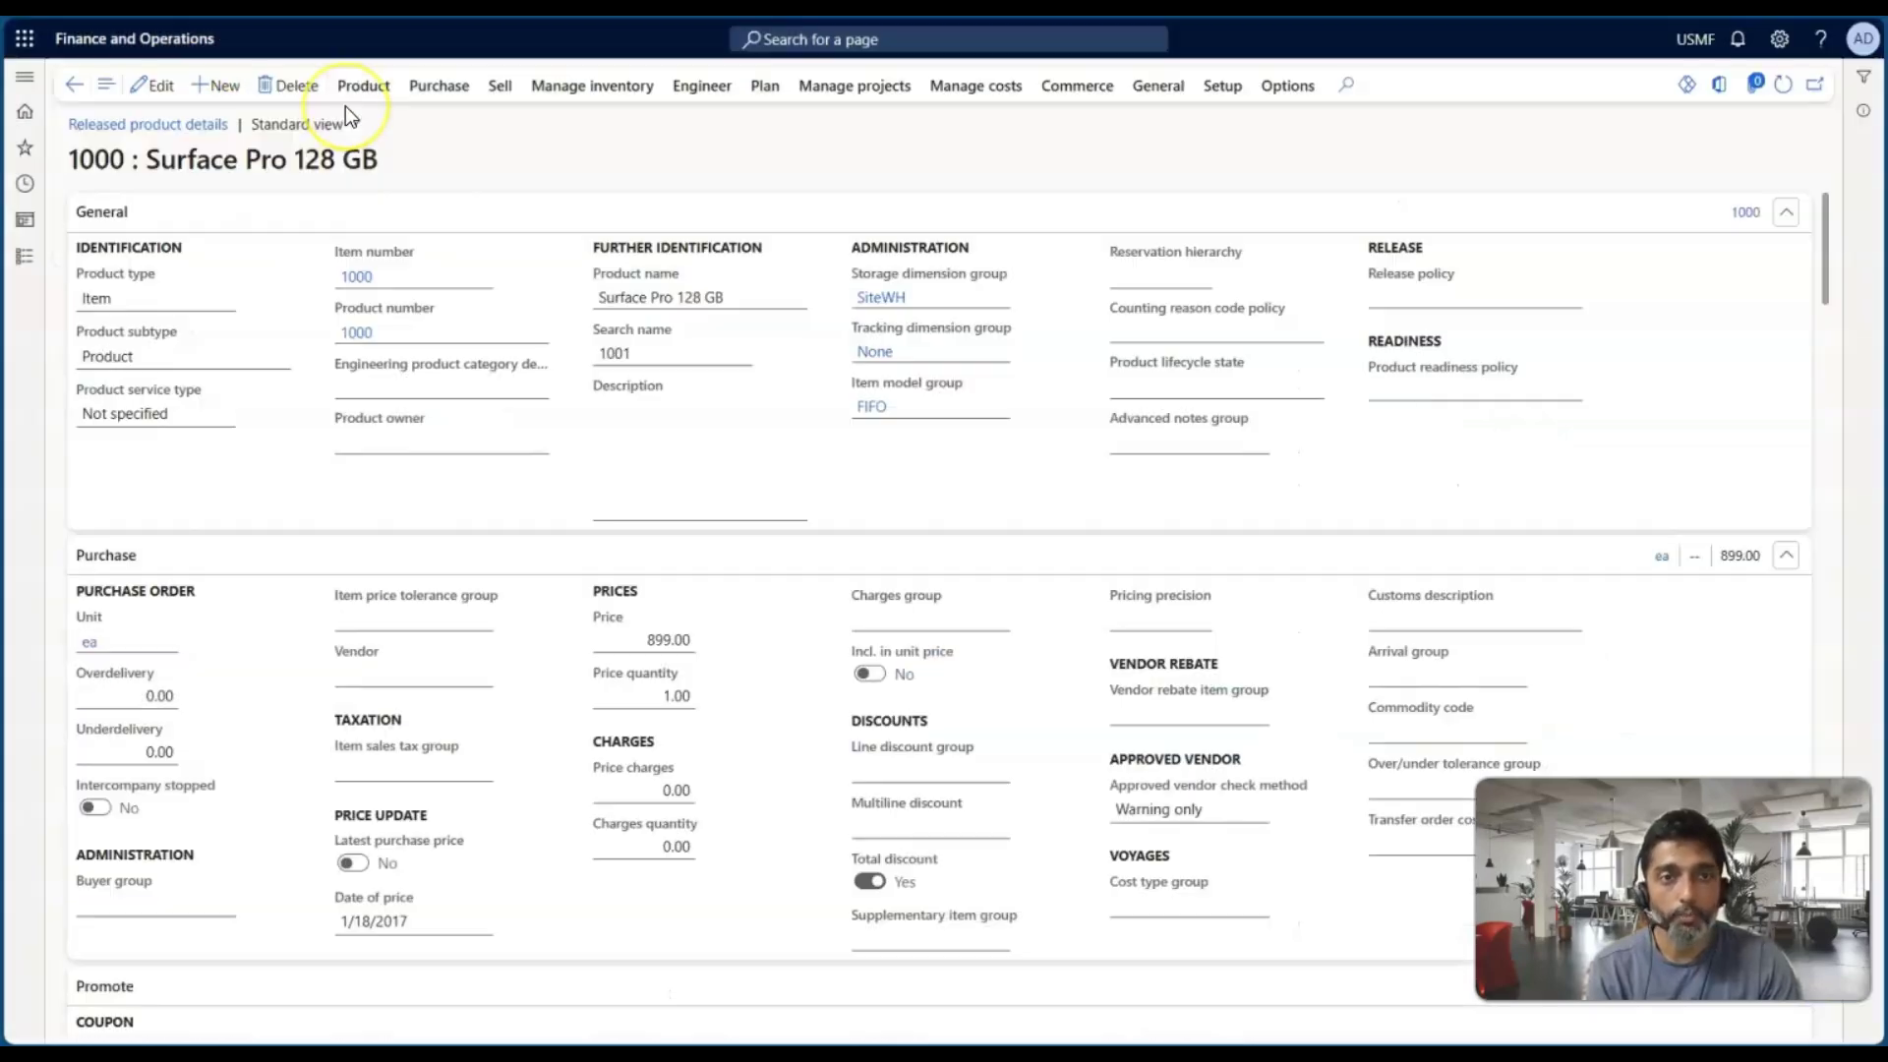
left_click(443, 88)
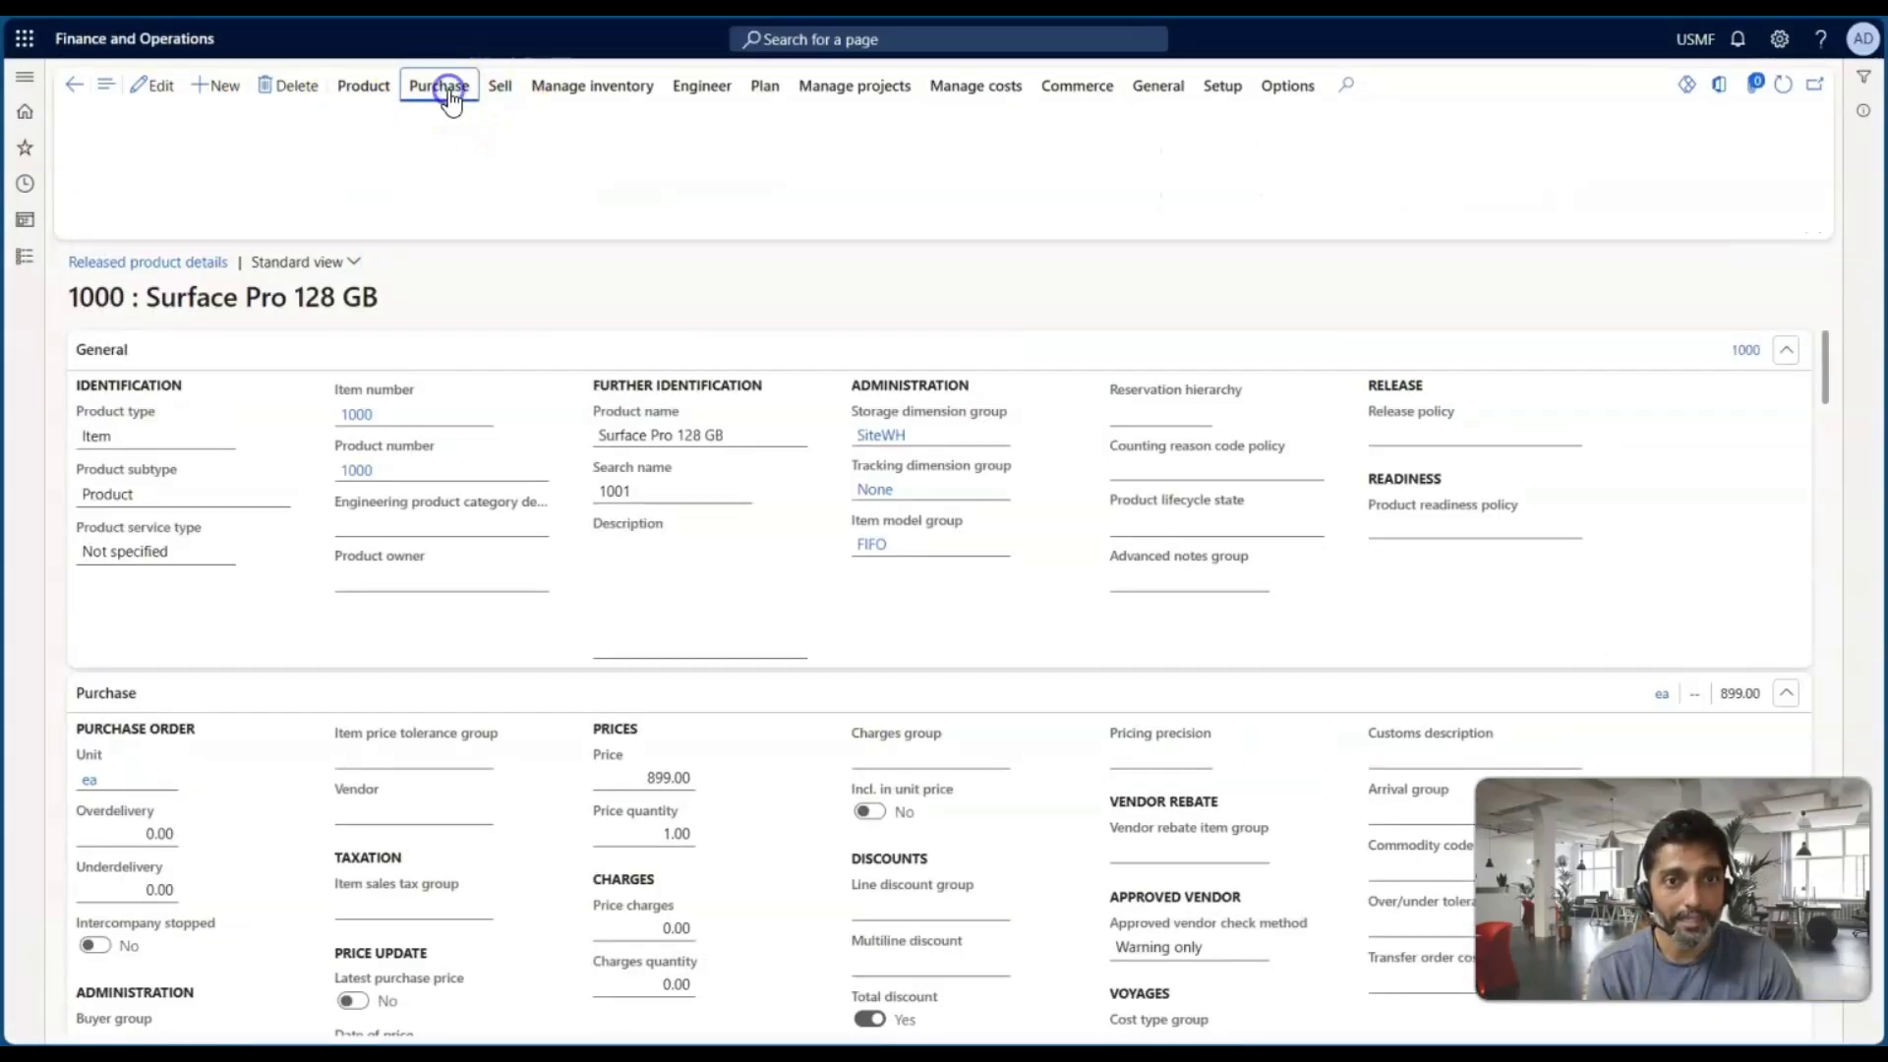
left_click(533, 155)
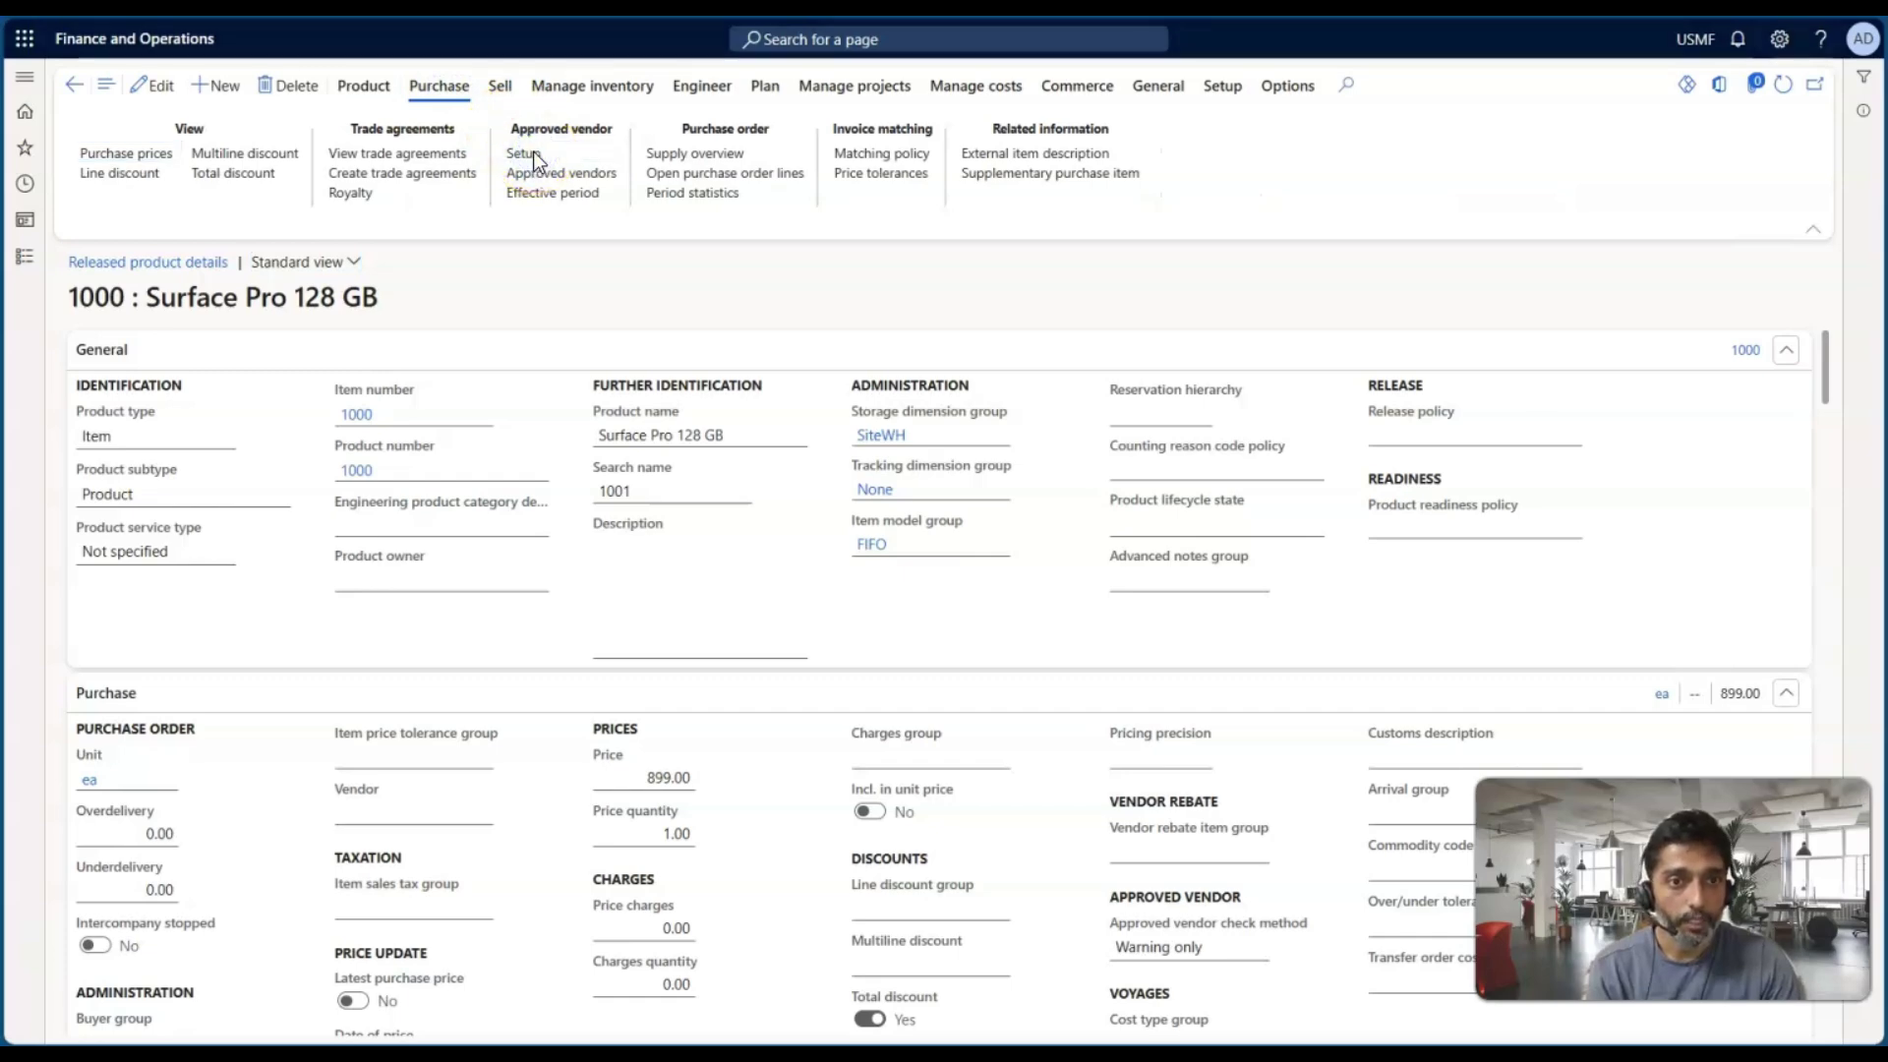
left_click(182, 89)
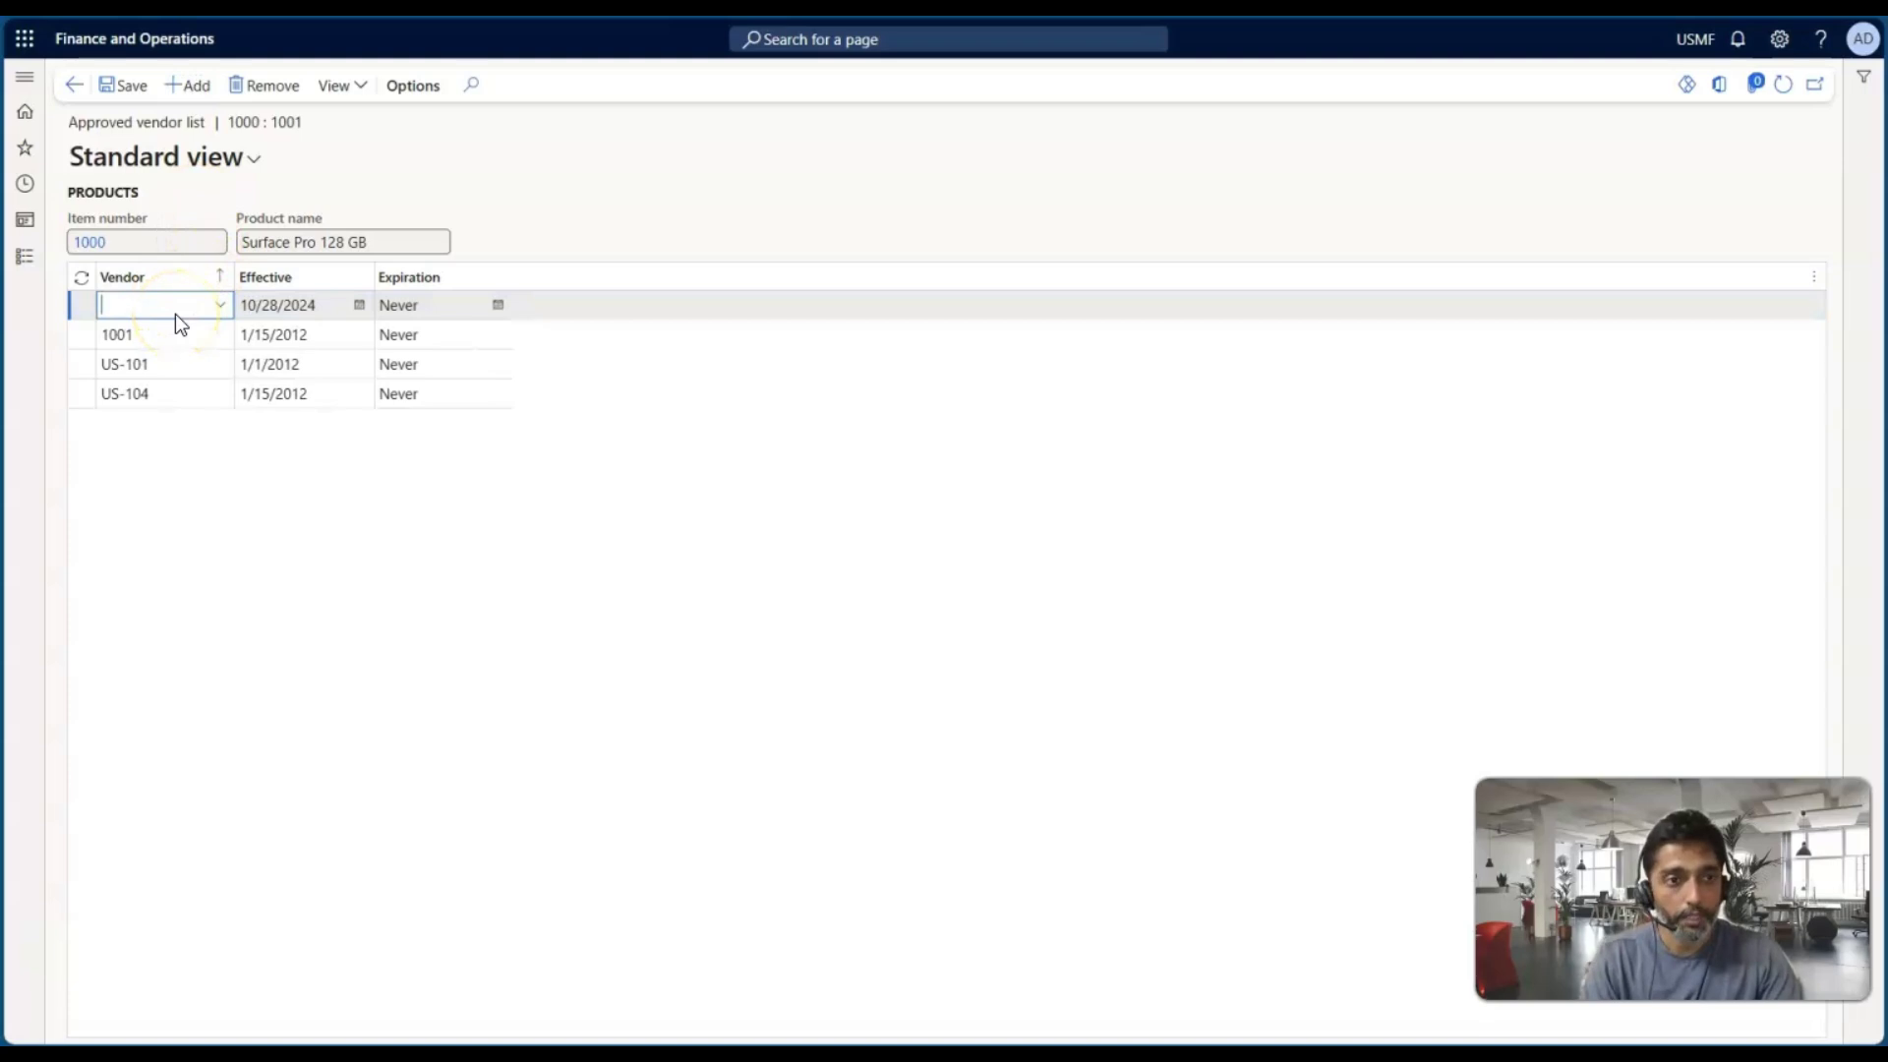
left_click(218, 307)
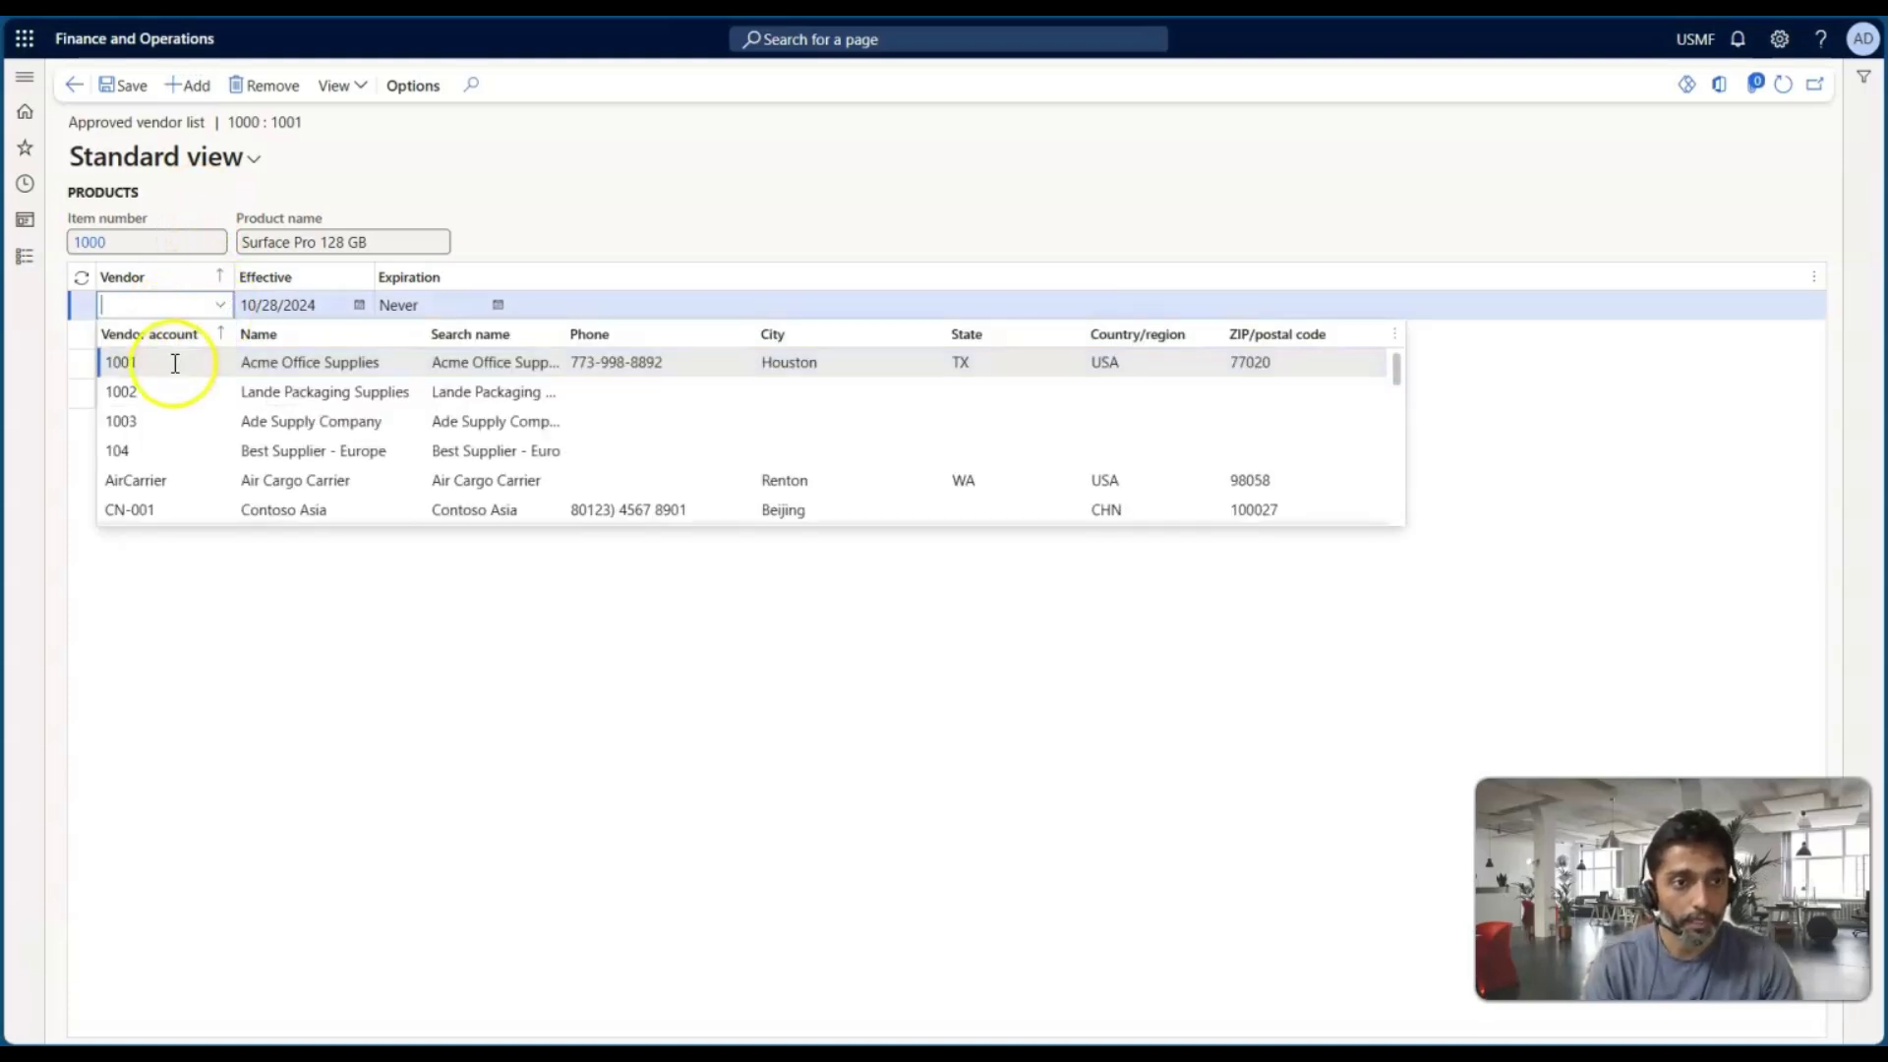
left_click(147, 452)
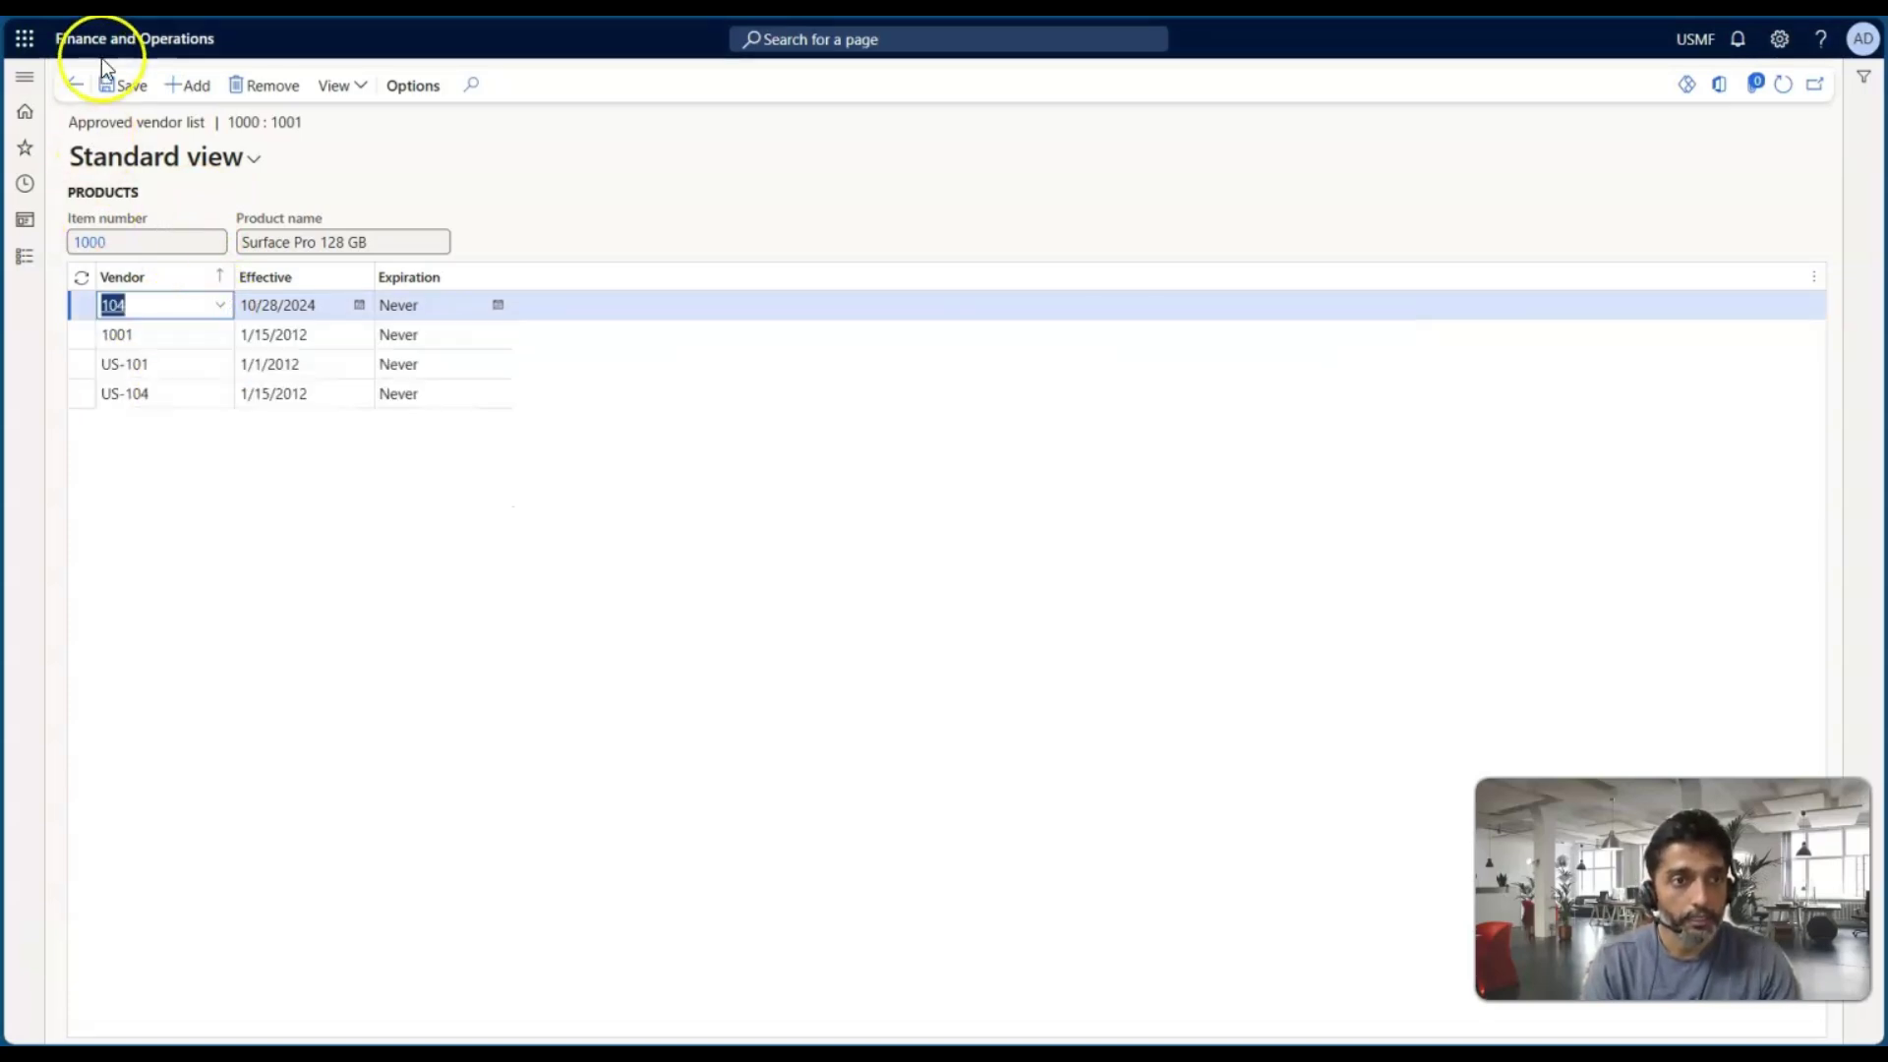
left_click(77, 88)
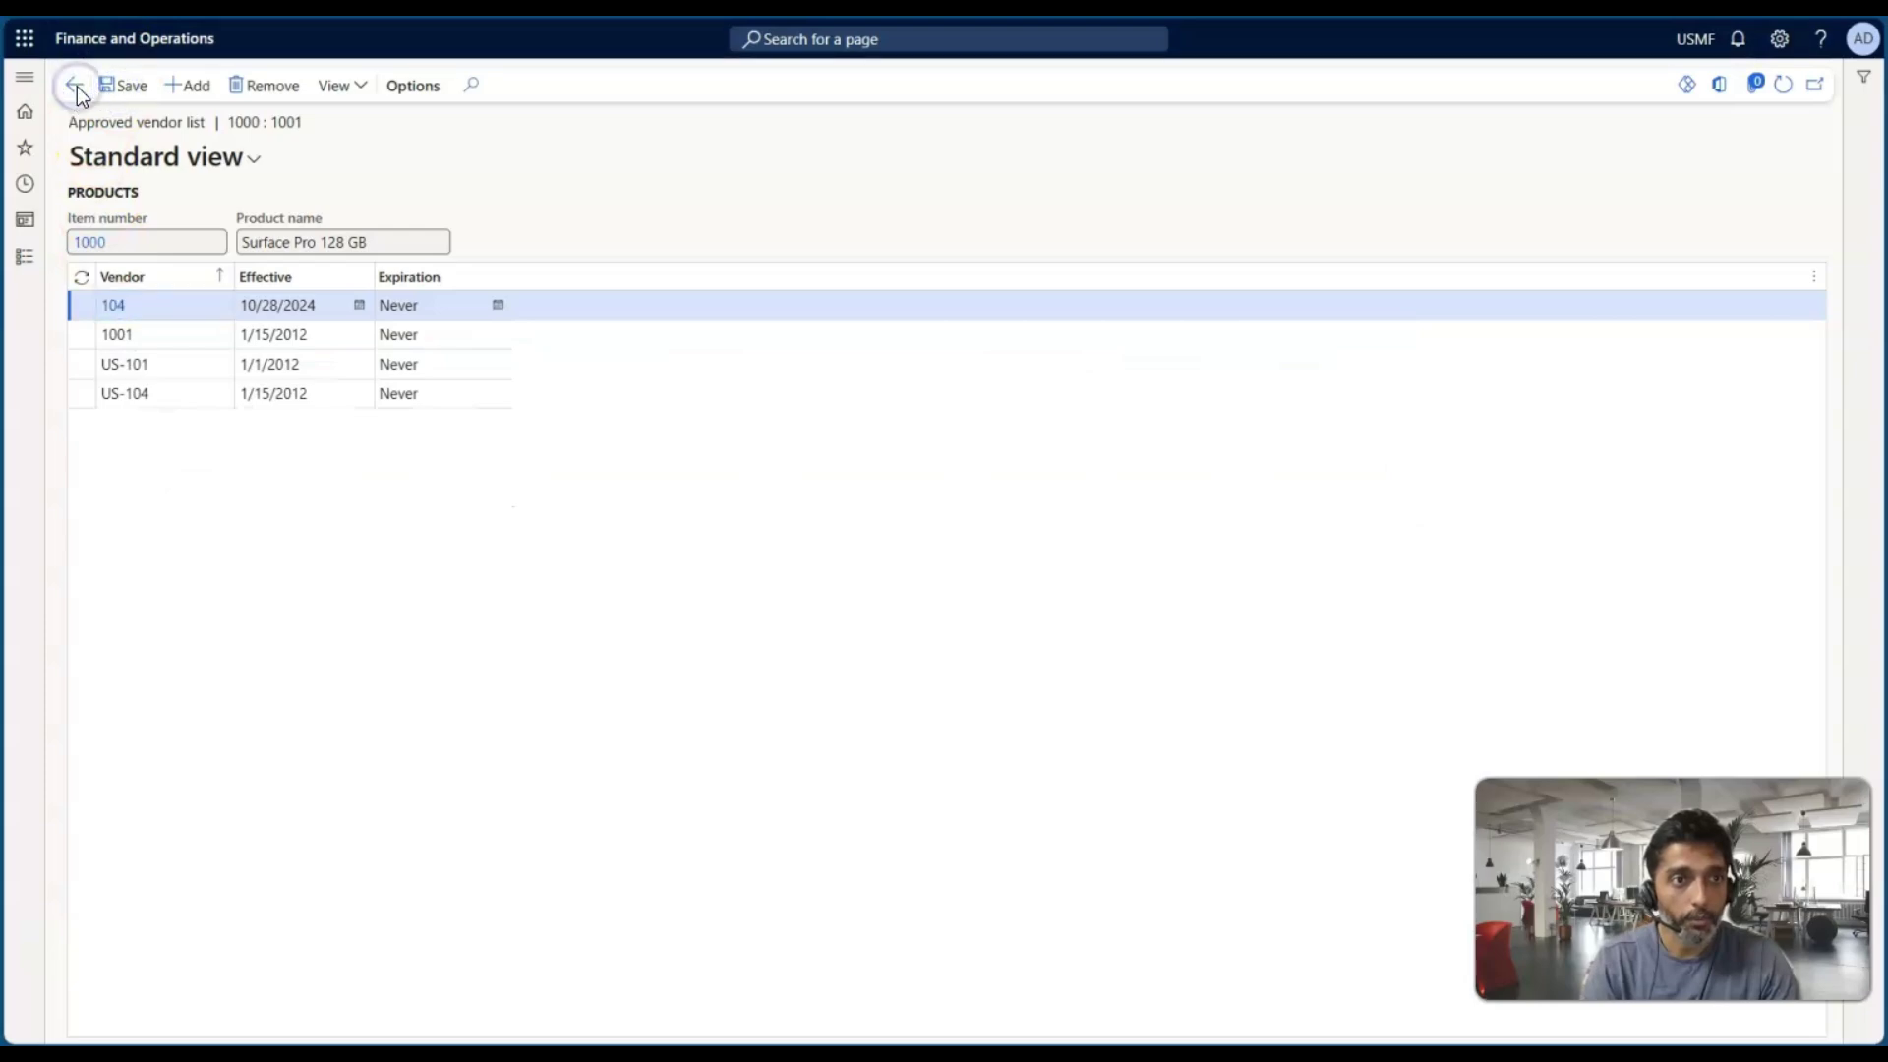
left_click(76, 87)
left_click(1282, 647)
left_click(1827, 1005)
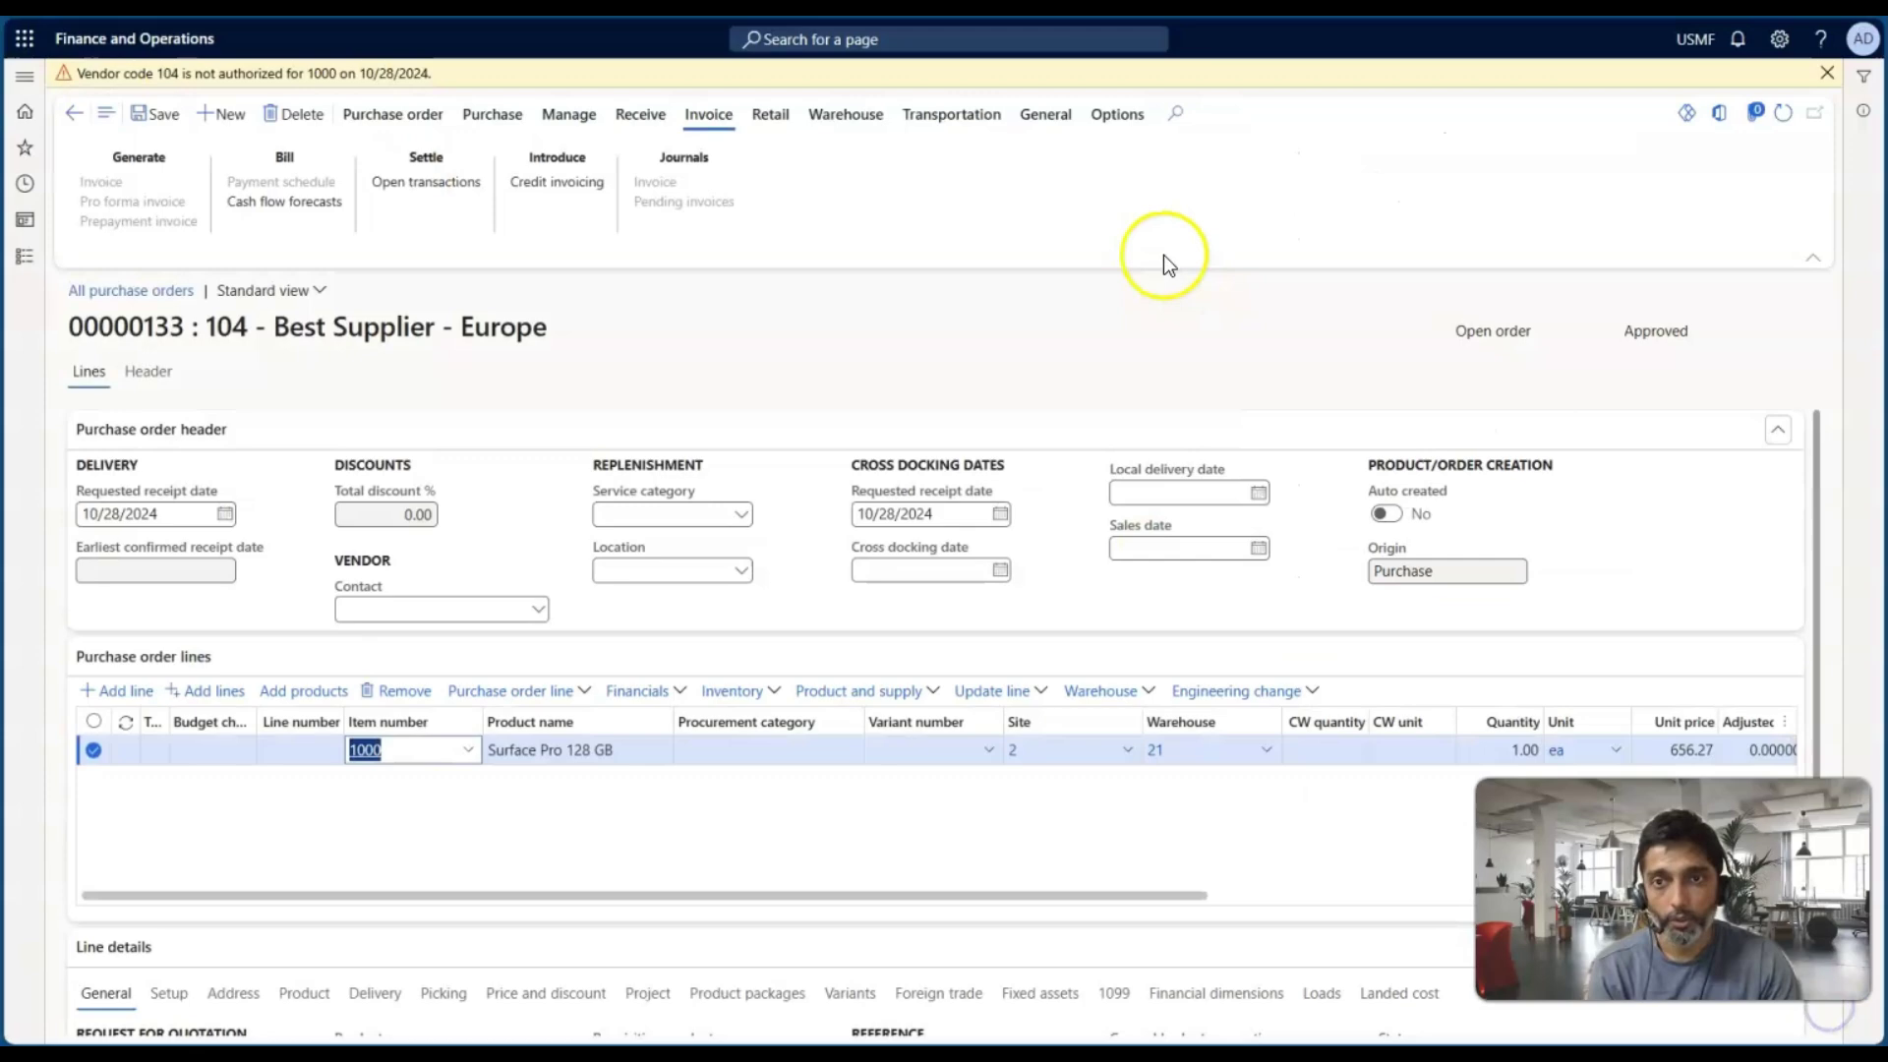
Step: Dismiss the vendor warning and add a second purchase order line for item A0001, saving the order
left_click(1809, 76)
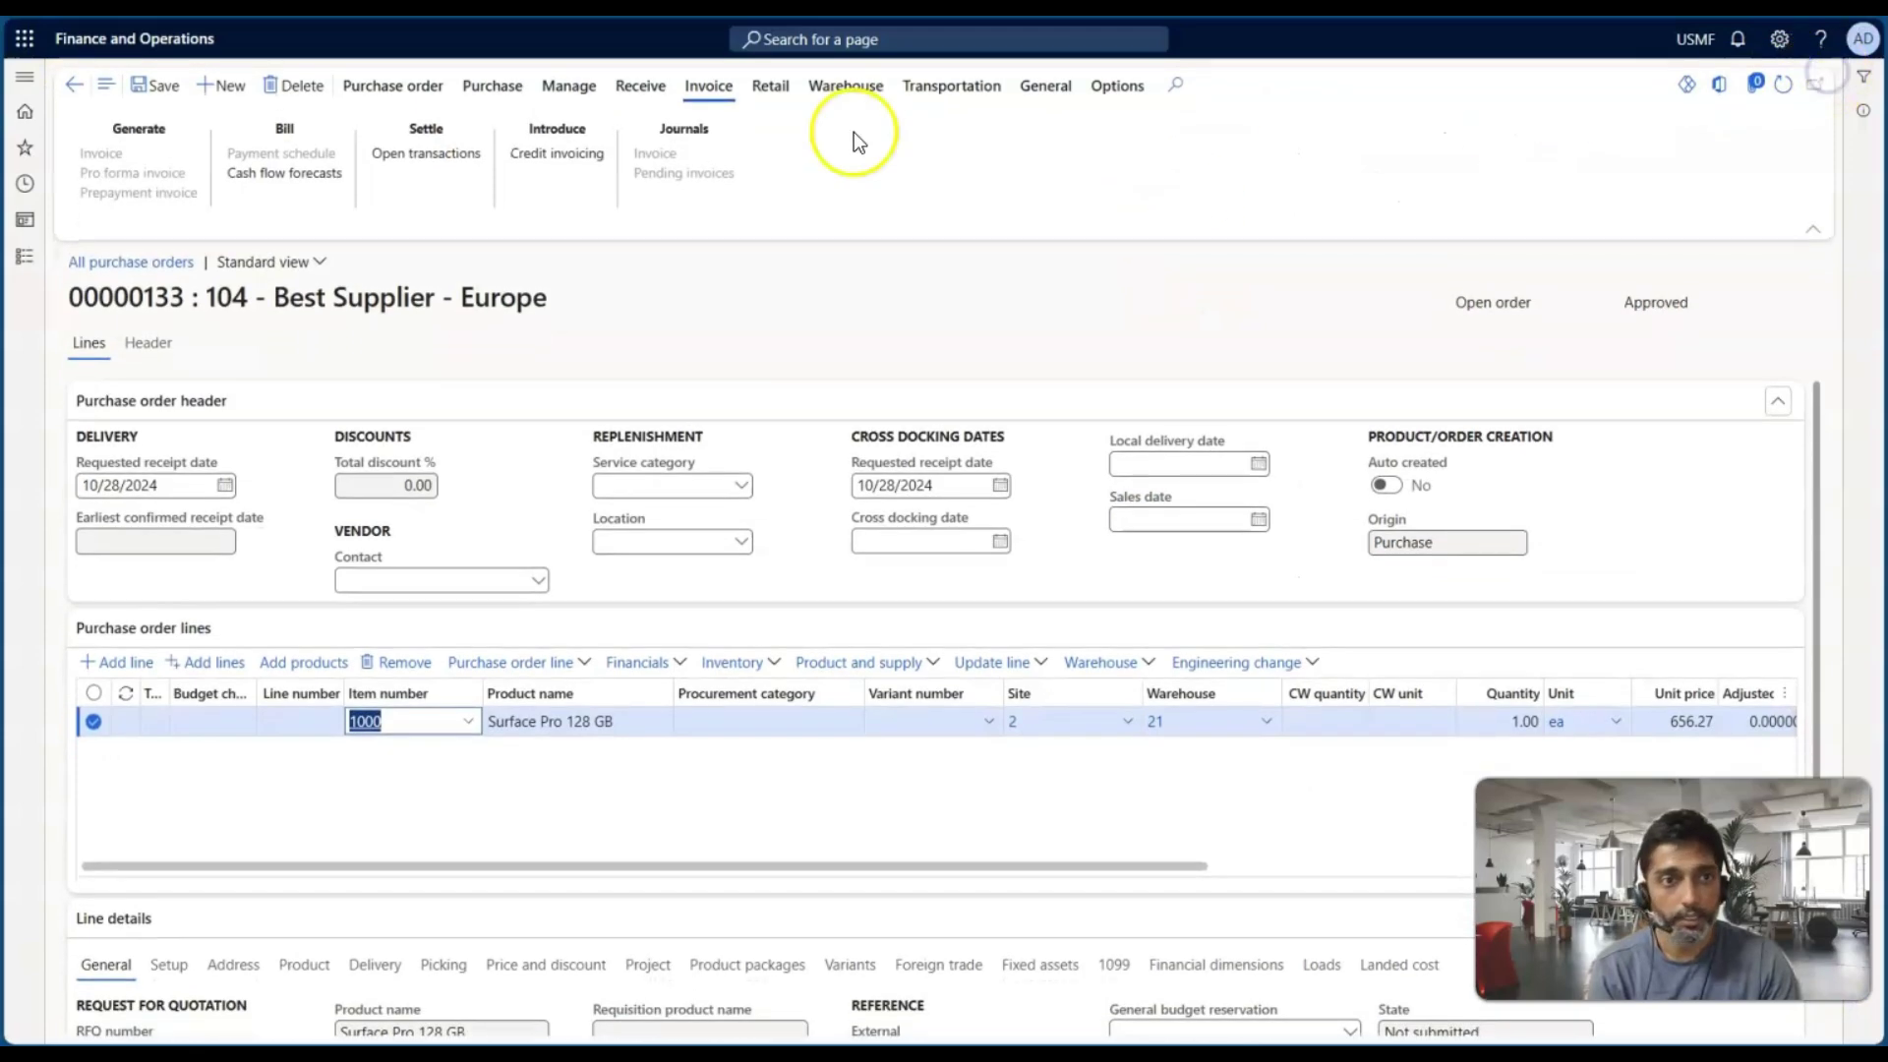
left_click(145, 88)
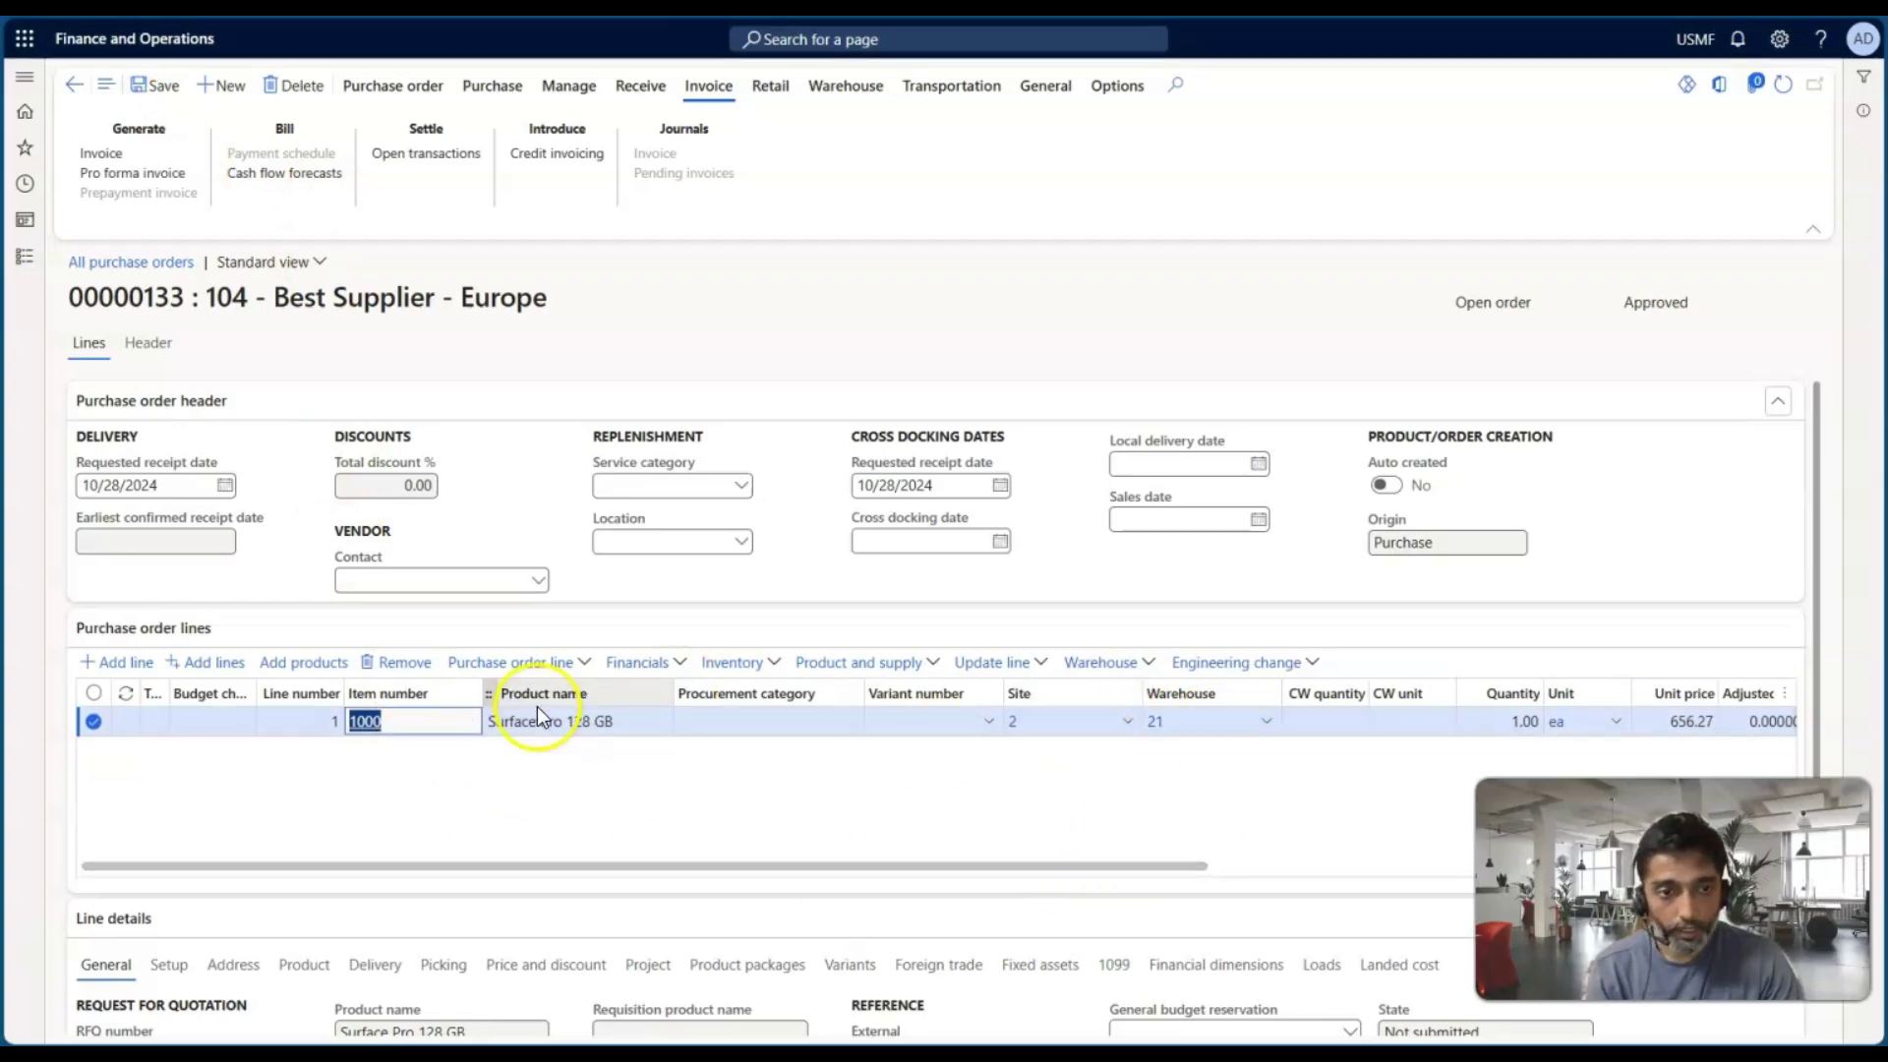
left_click(139, 662)
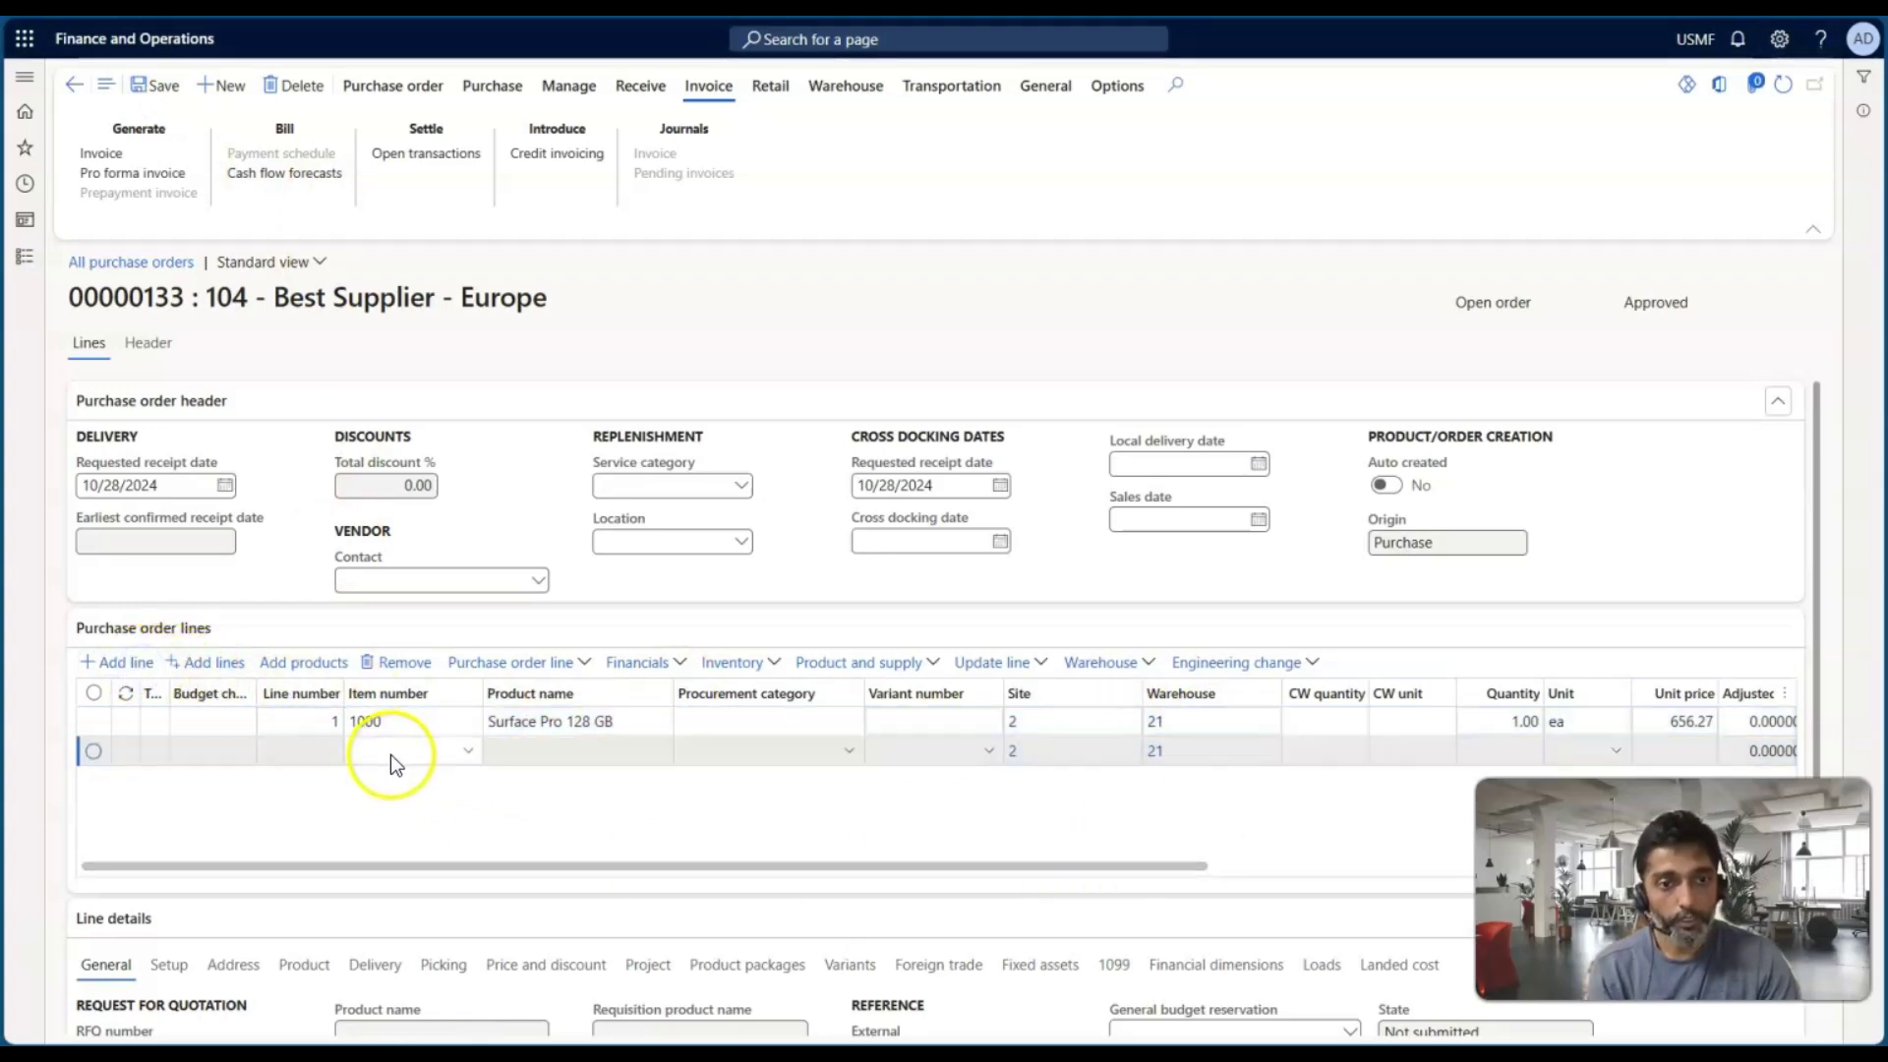
type("A000")
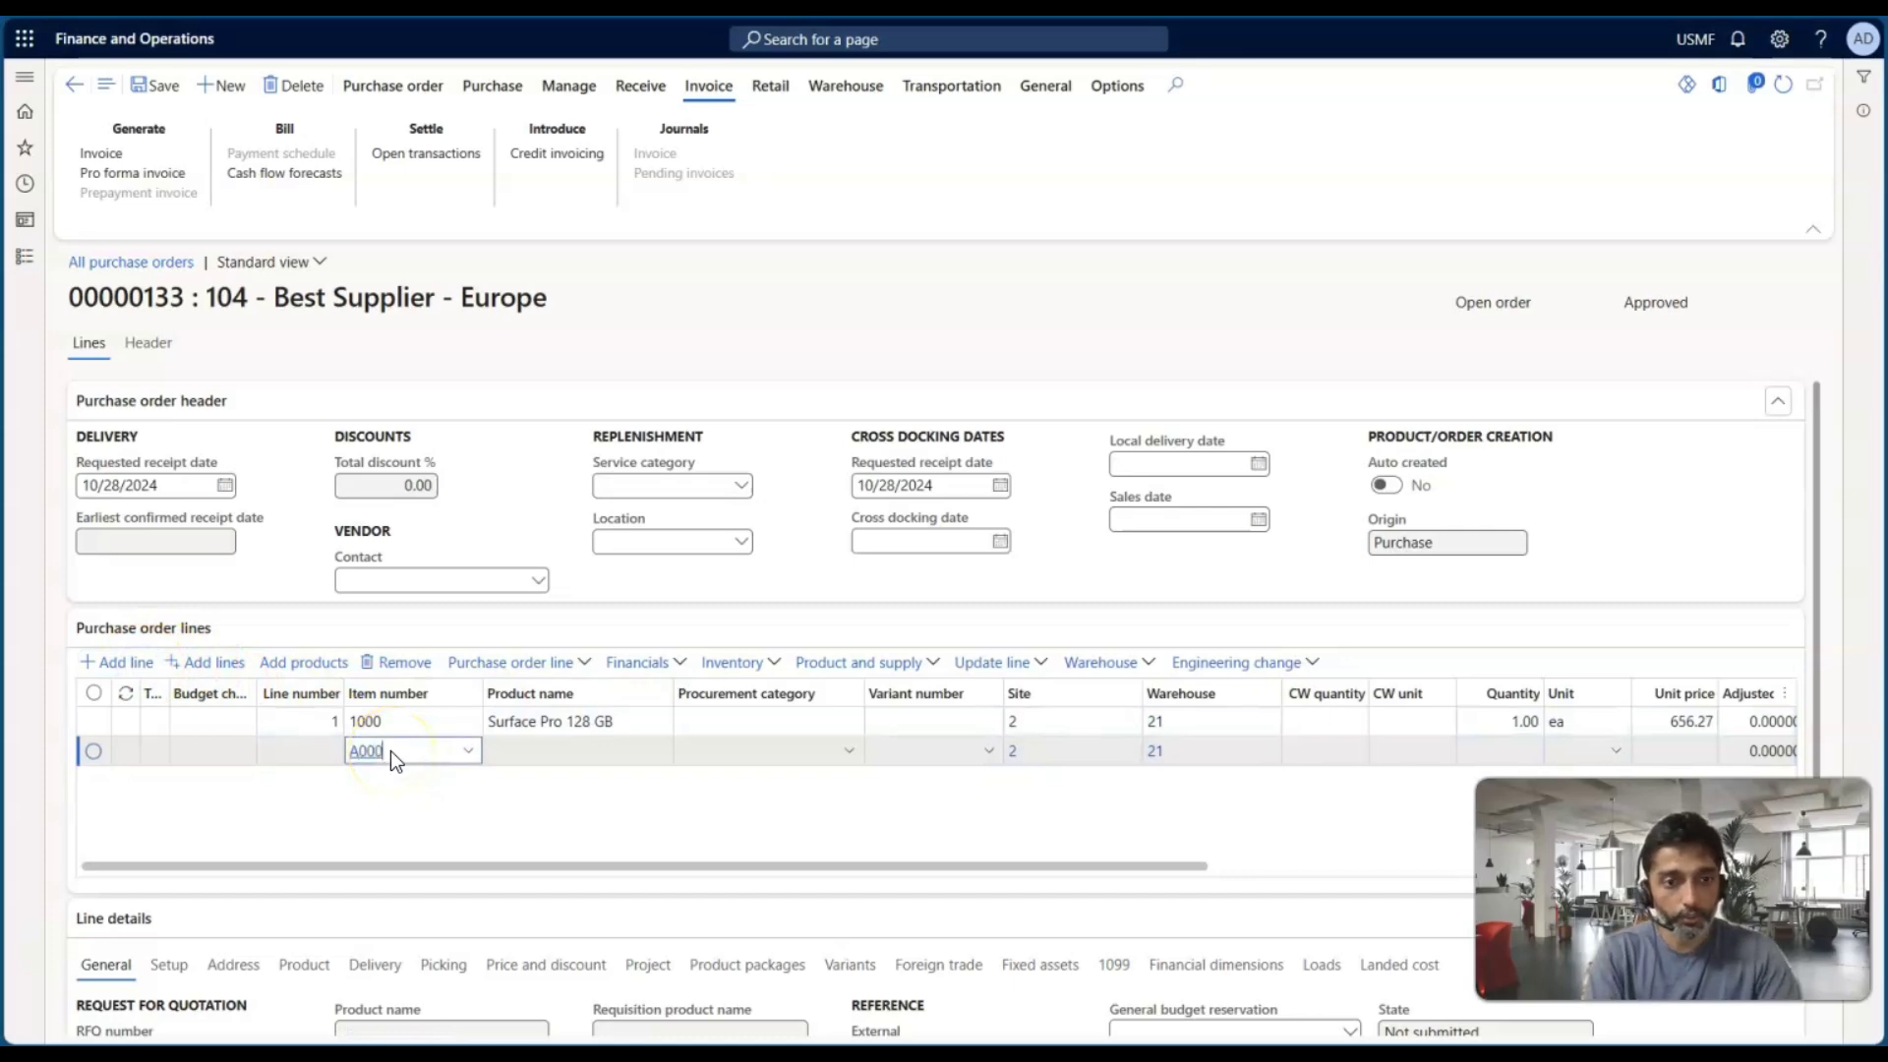
type("1")
key("Tab")
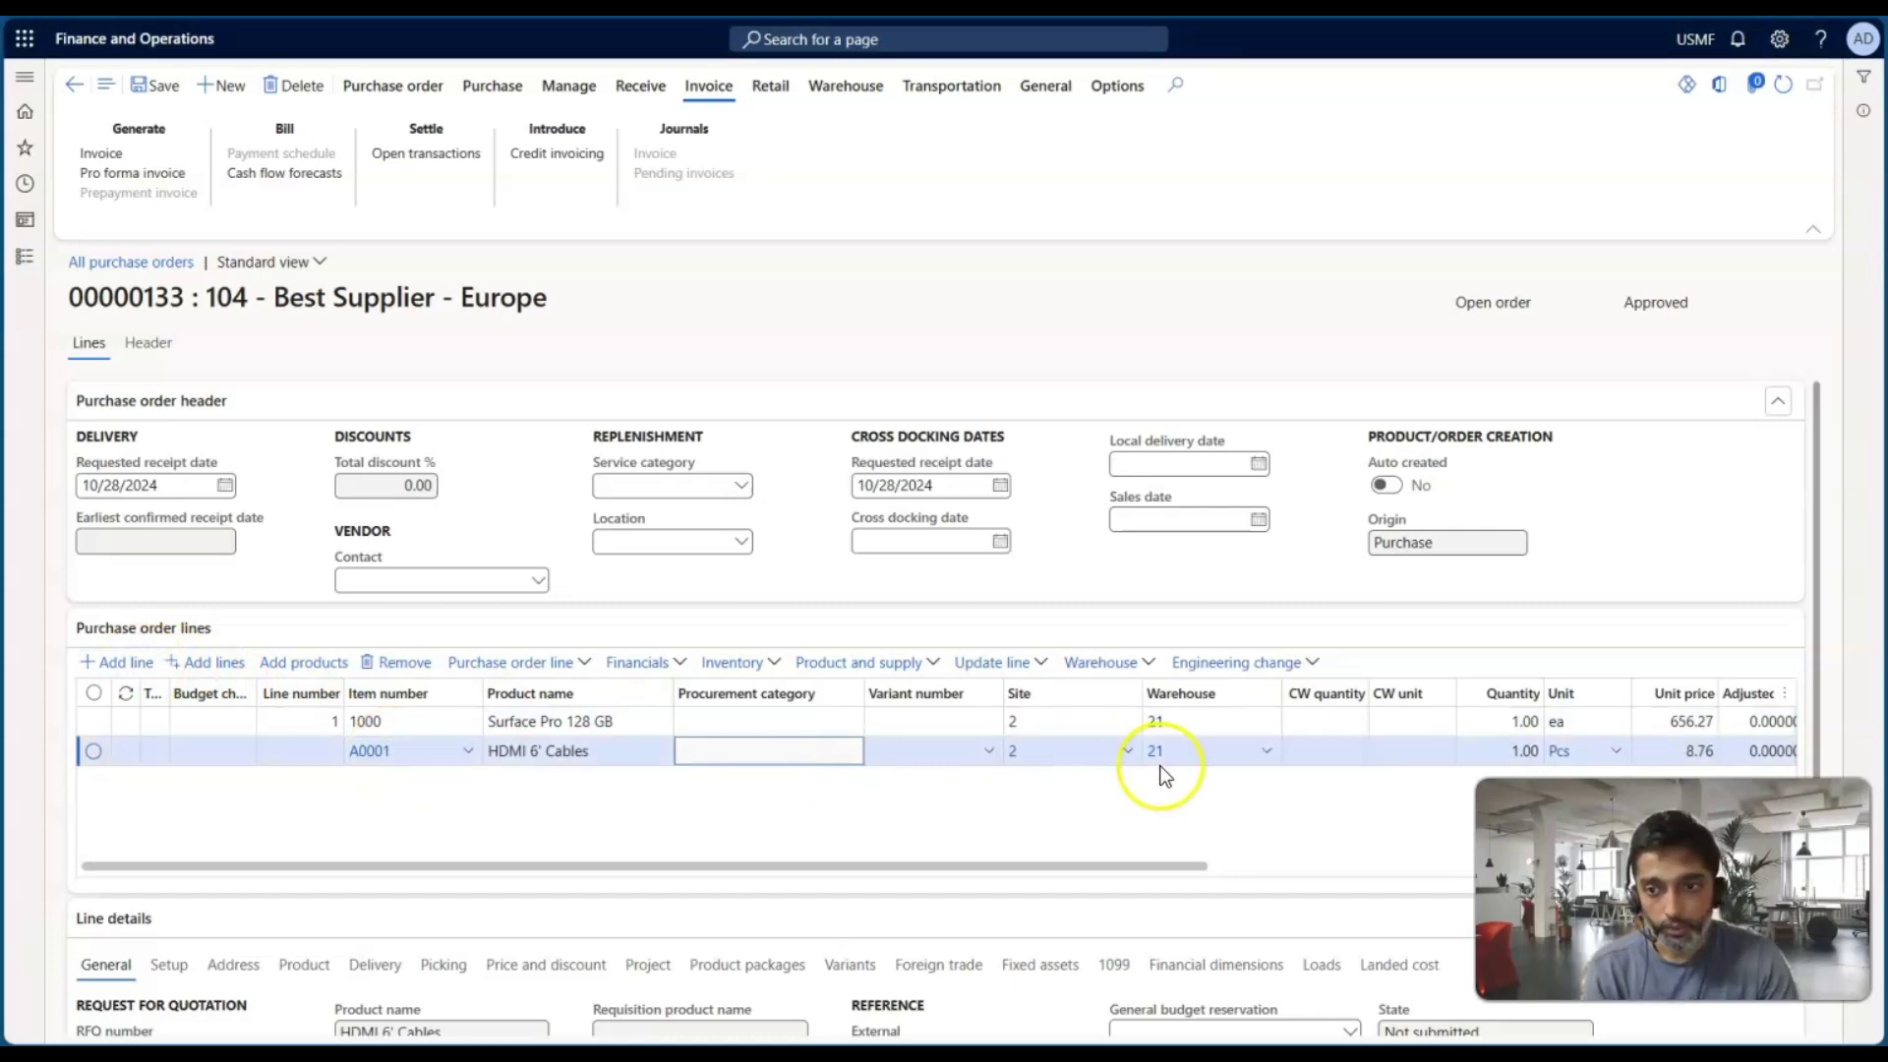
key("Tab")
key("Tab")
key("Tab")
key("Tab")
key("Tab")
key("Tab")
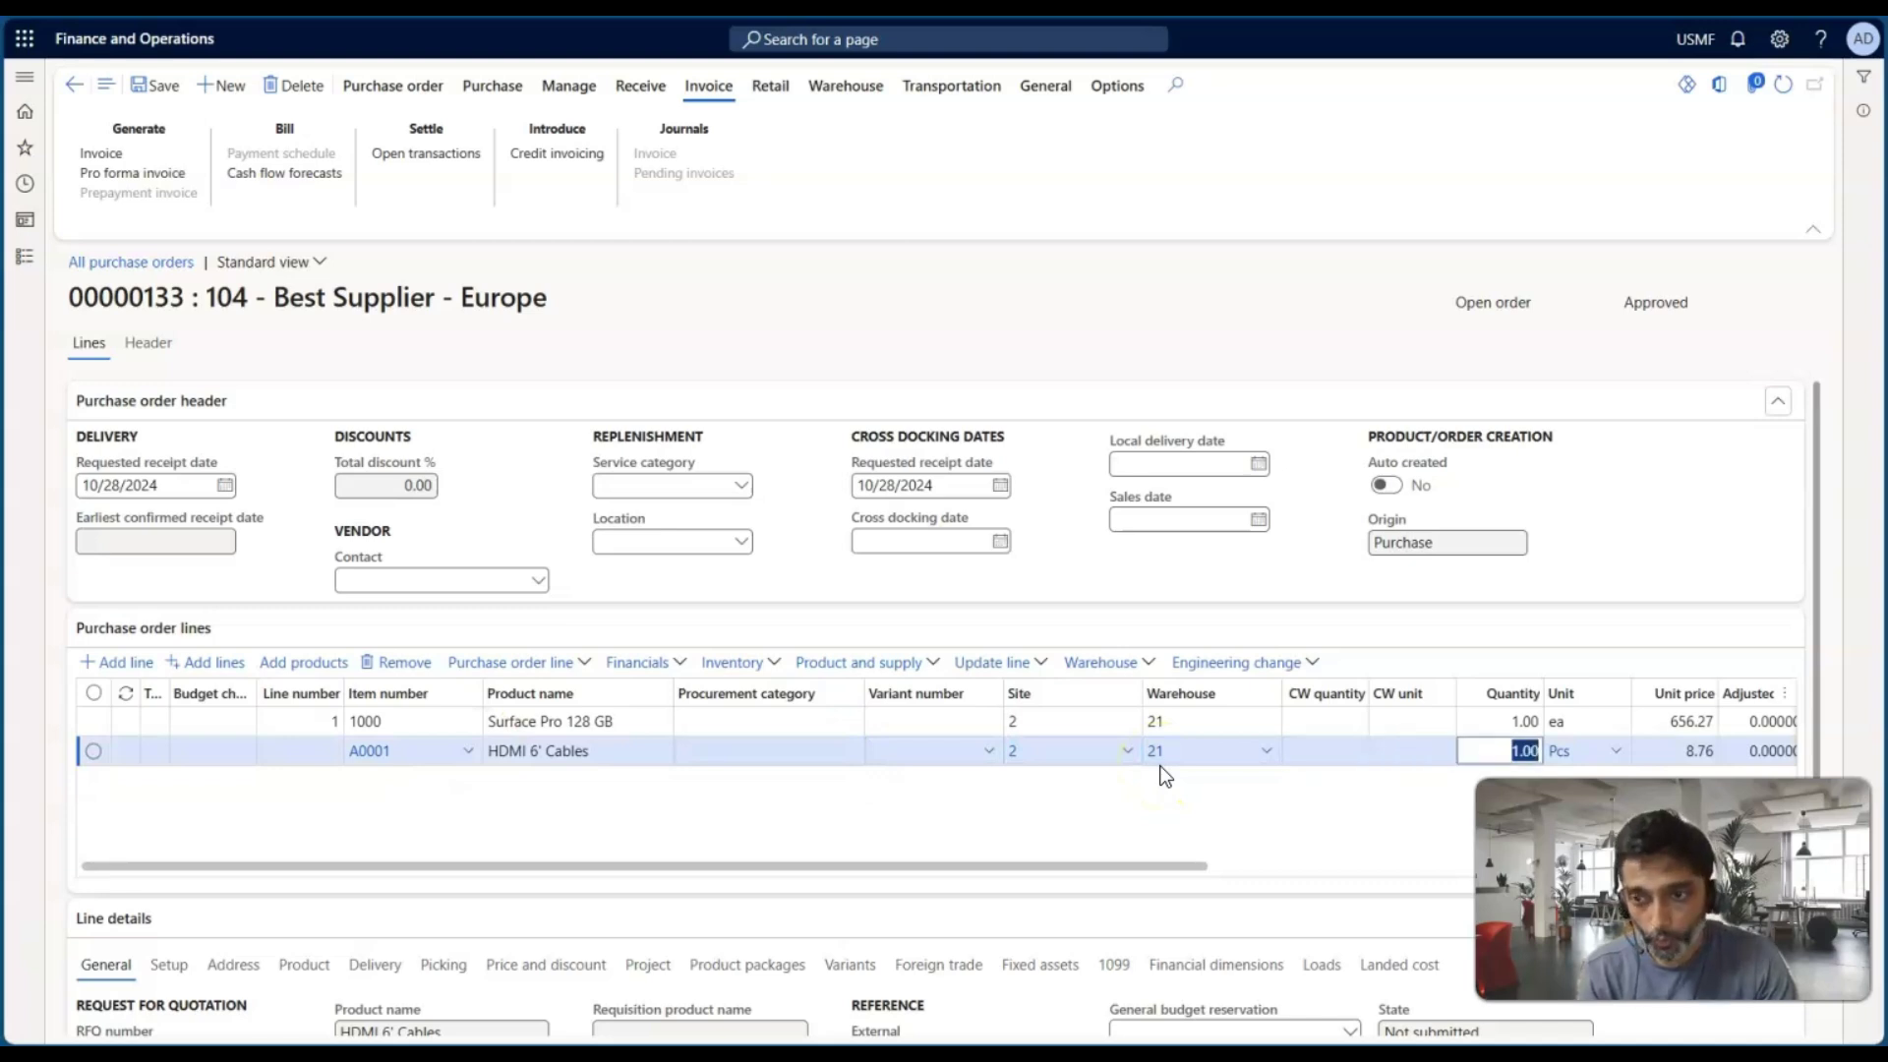
left_click(568, 727)
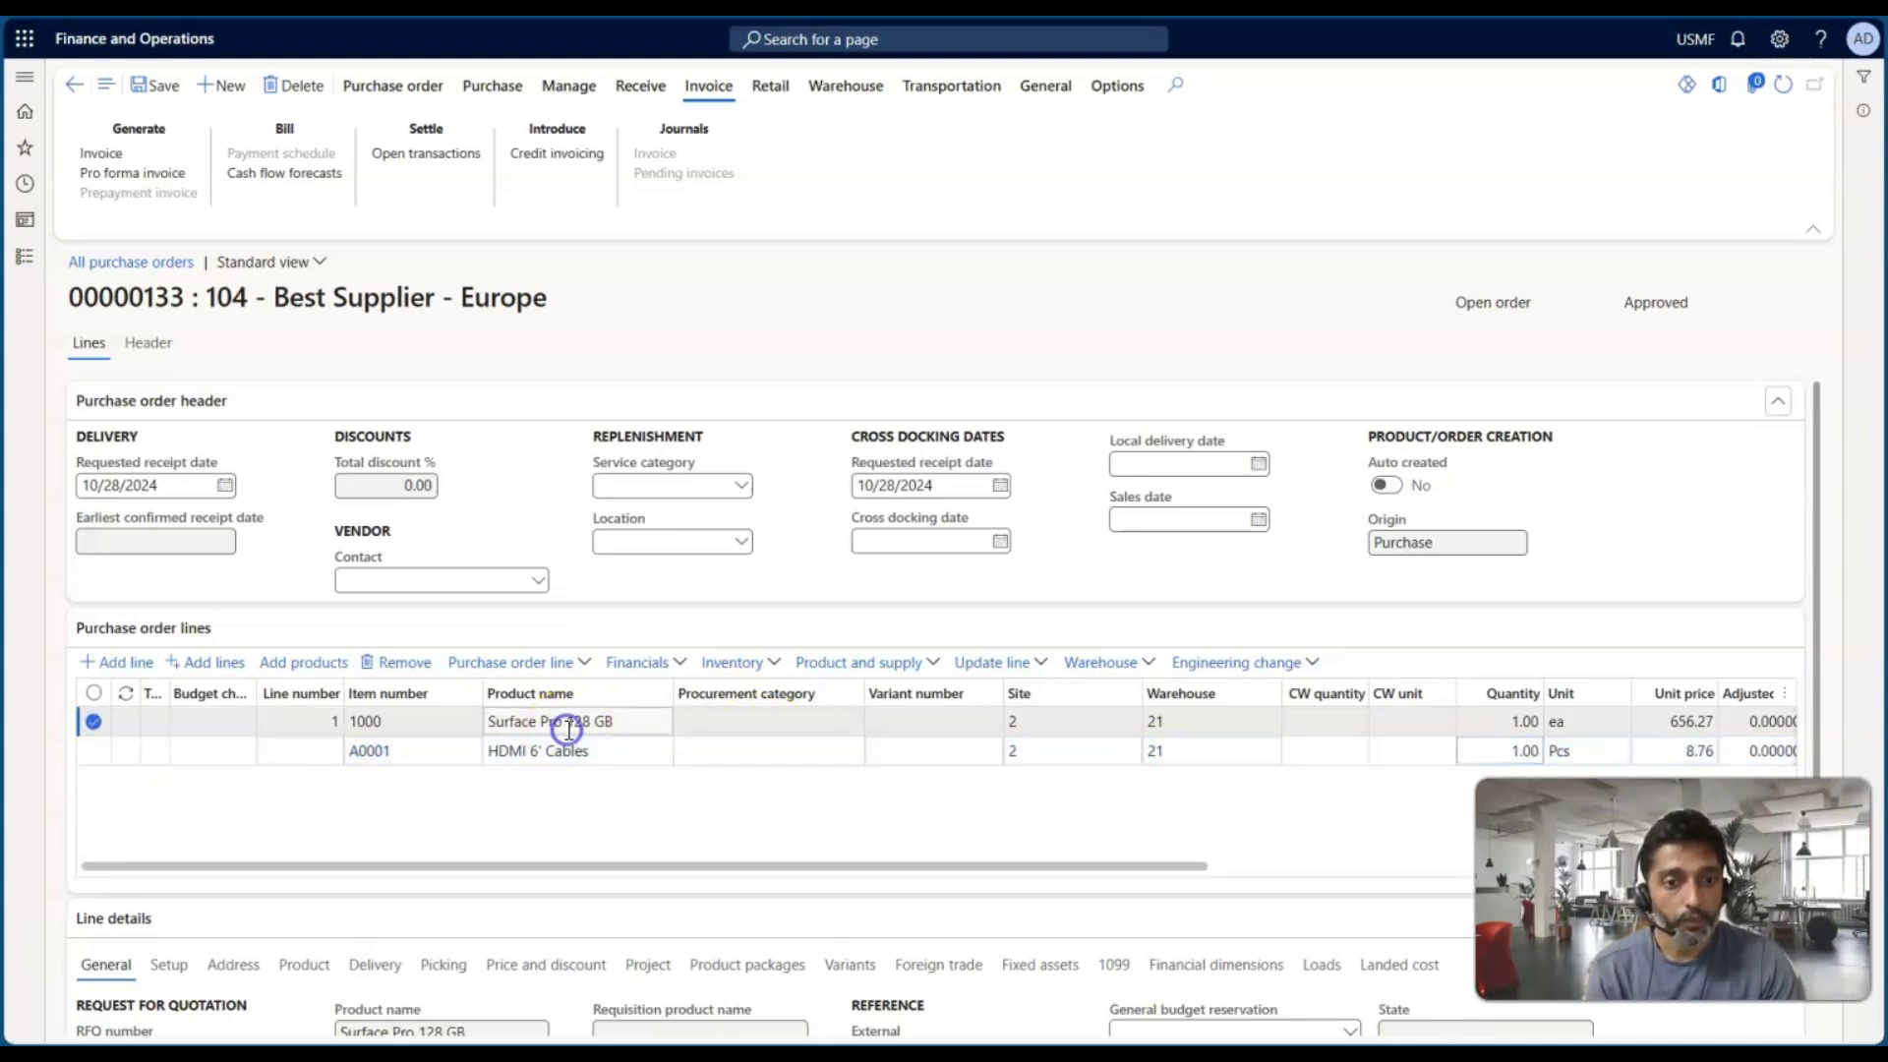
left_click(371, 94)
left_click(165, 90)
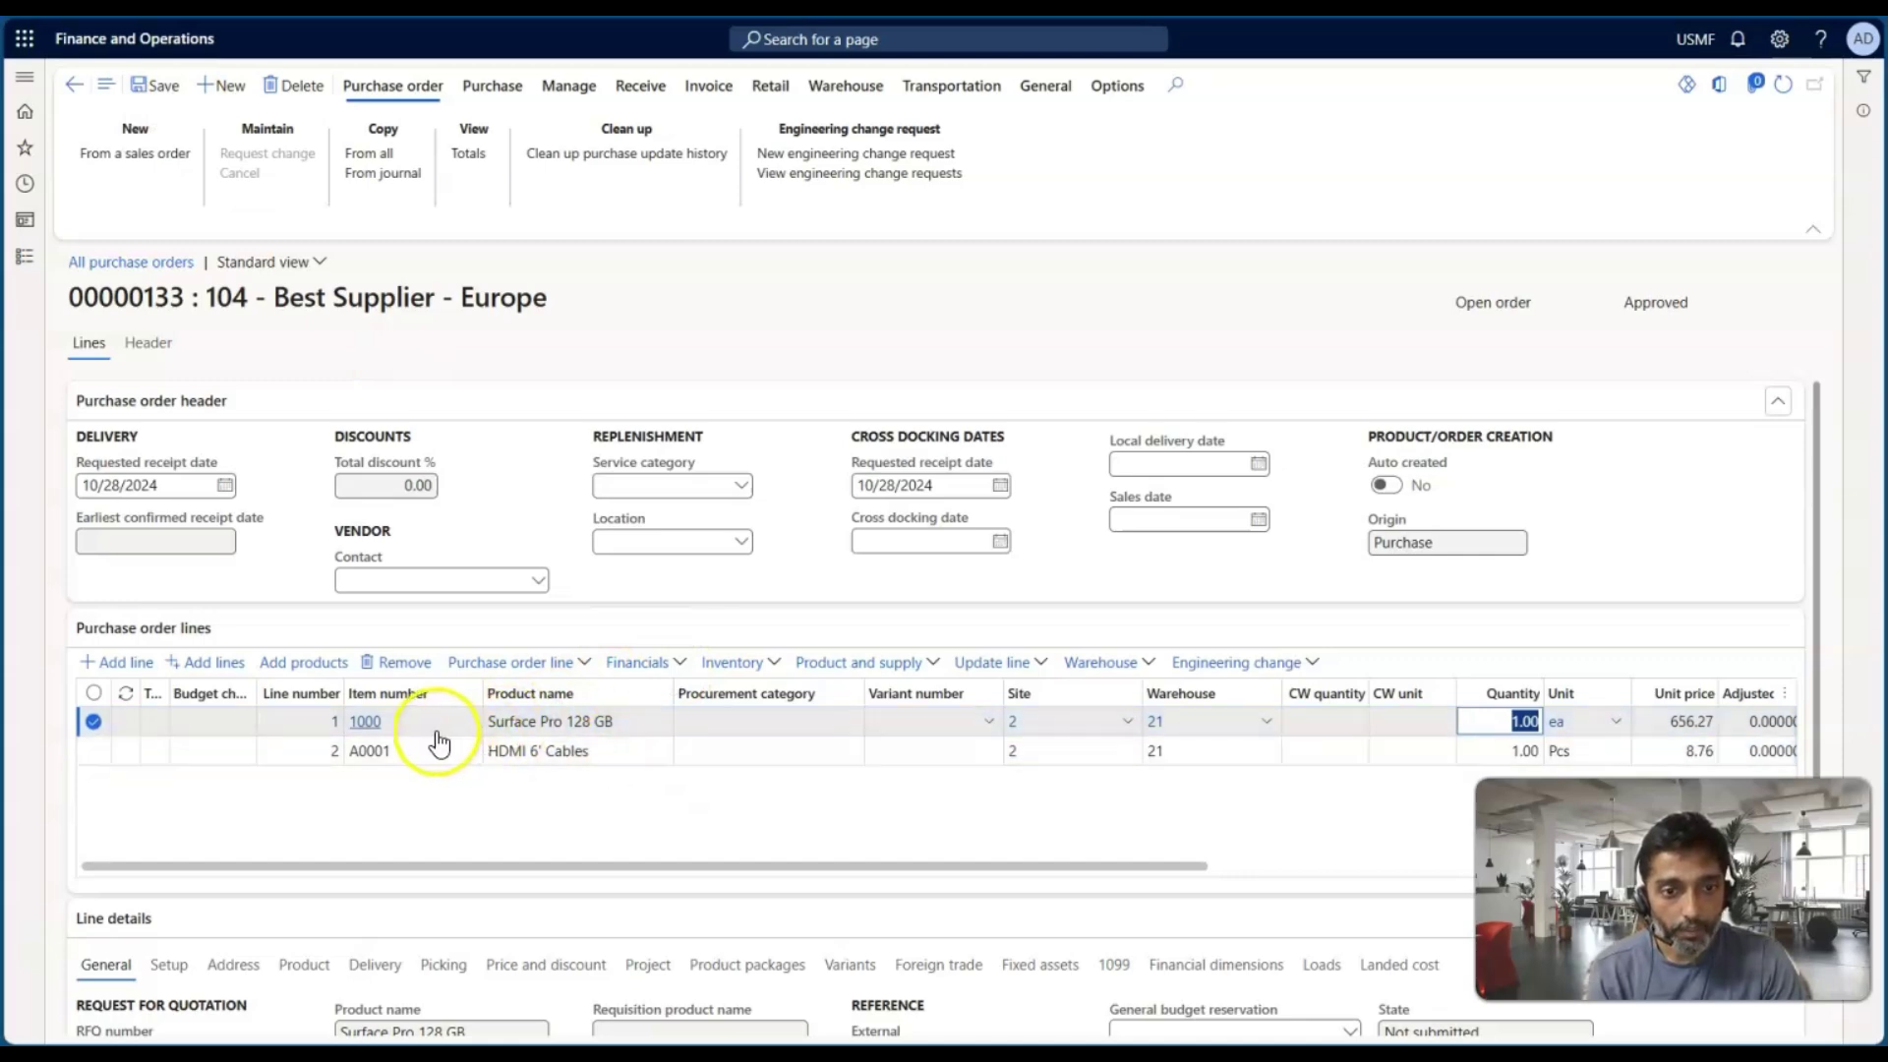
Step: Check the maintained charges for the item 1000 line and for the purchase order header
left_click(650, 662)
left_click(673, 371)
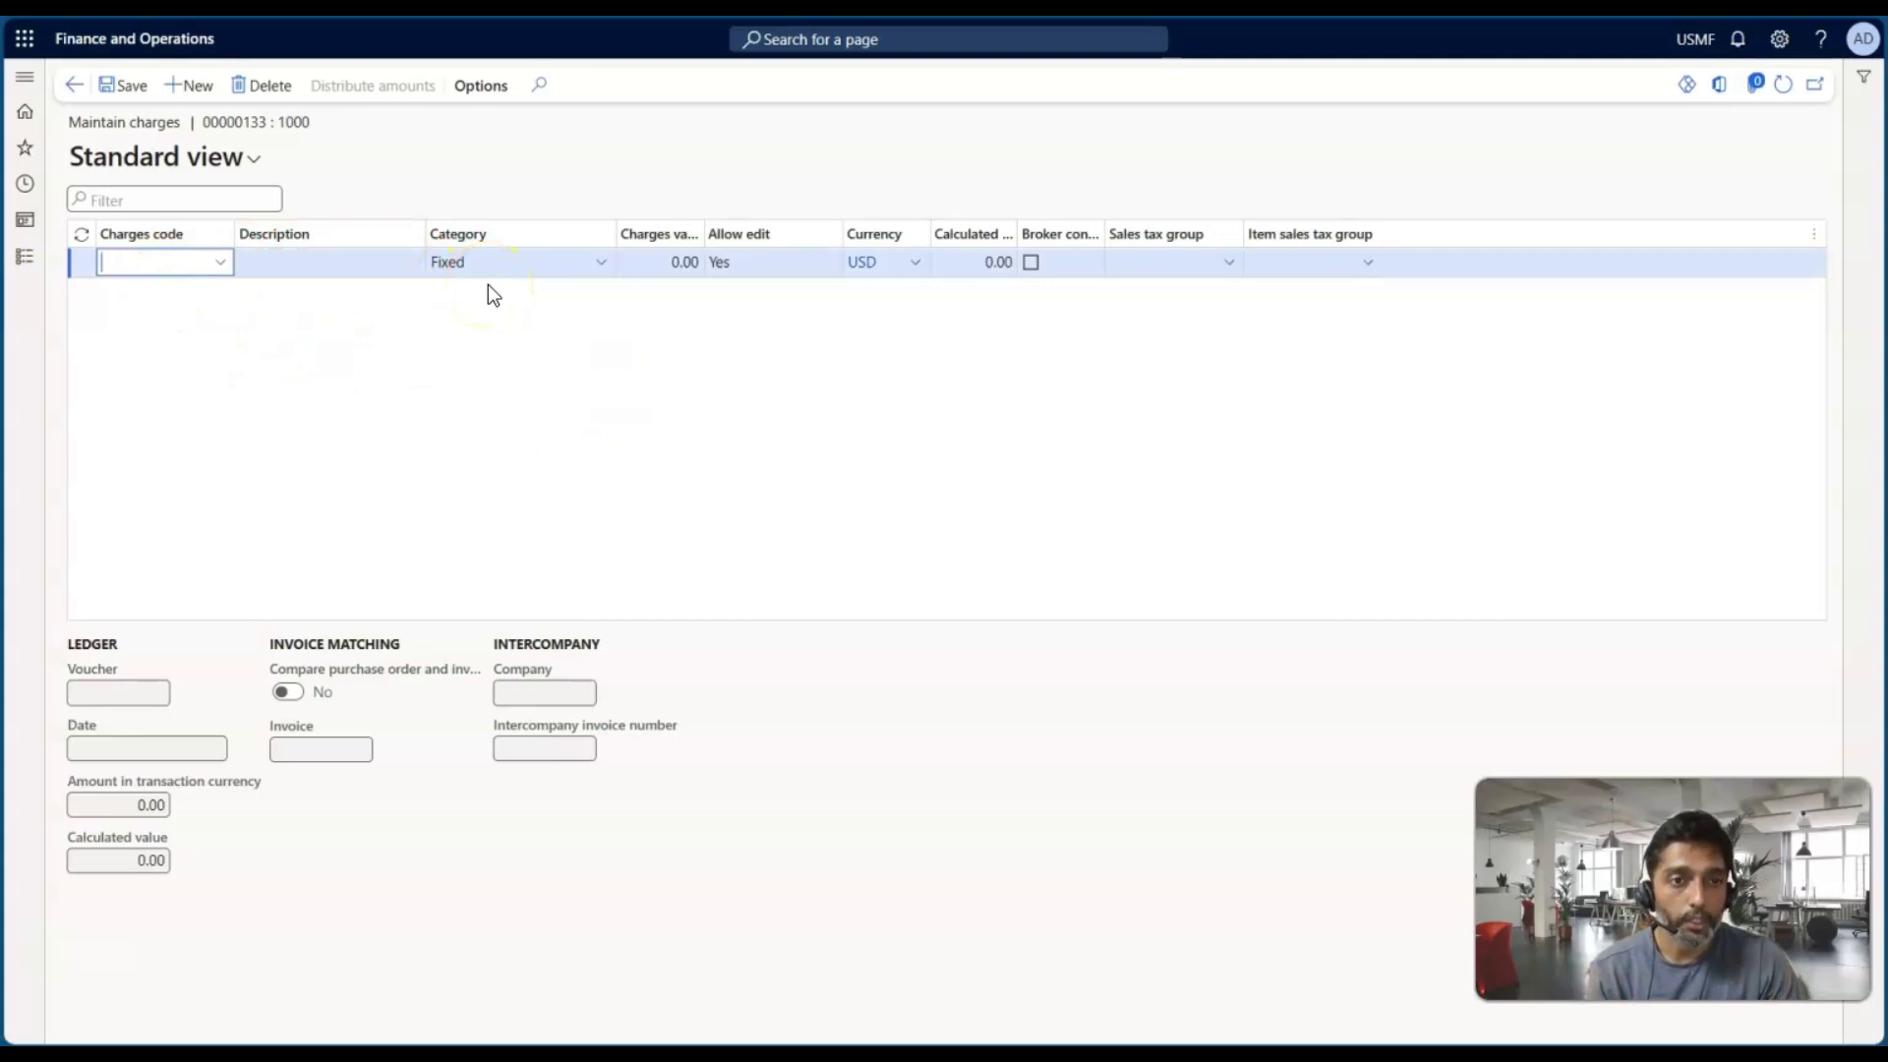
left_click(75, 84)
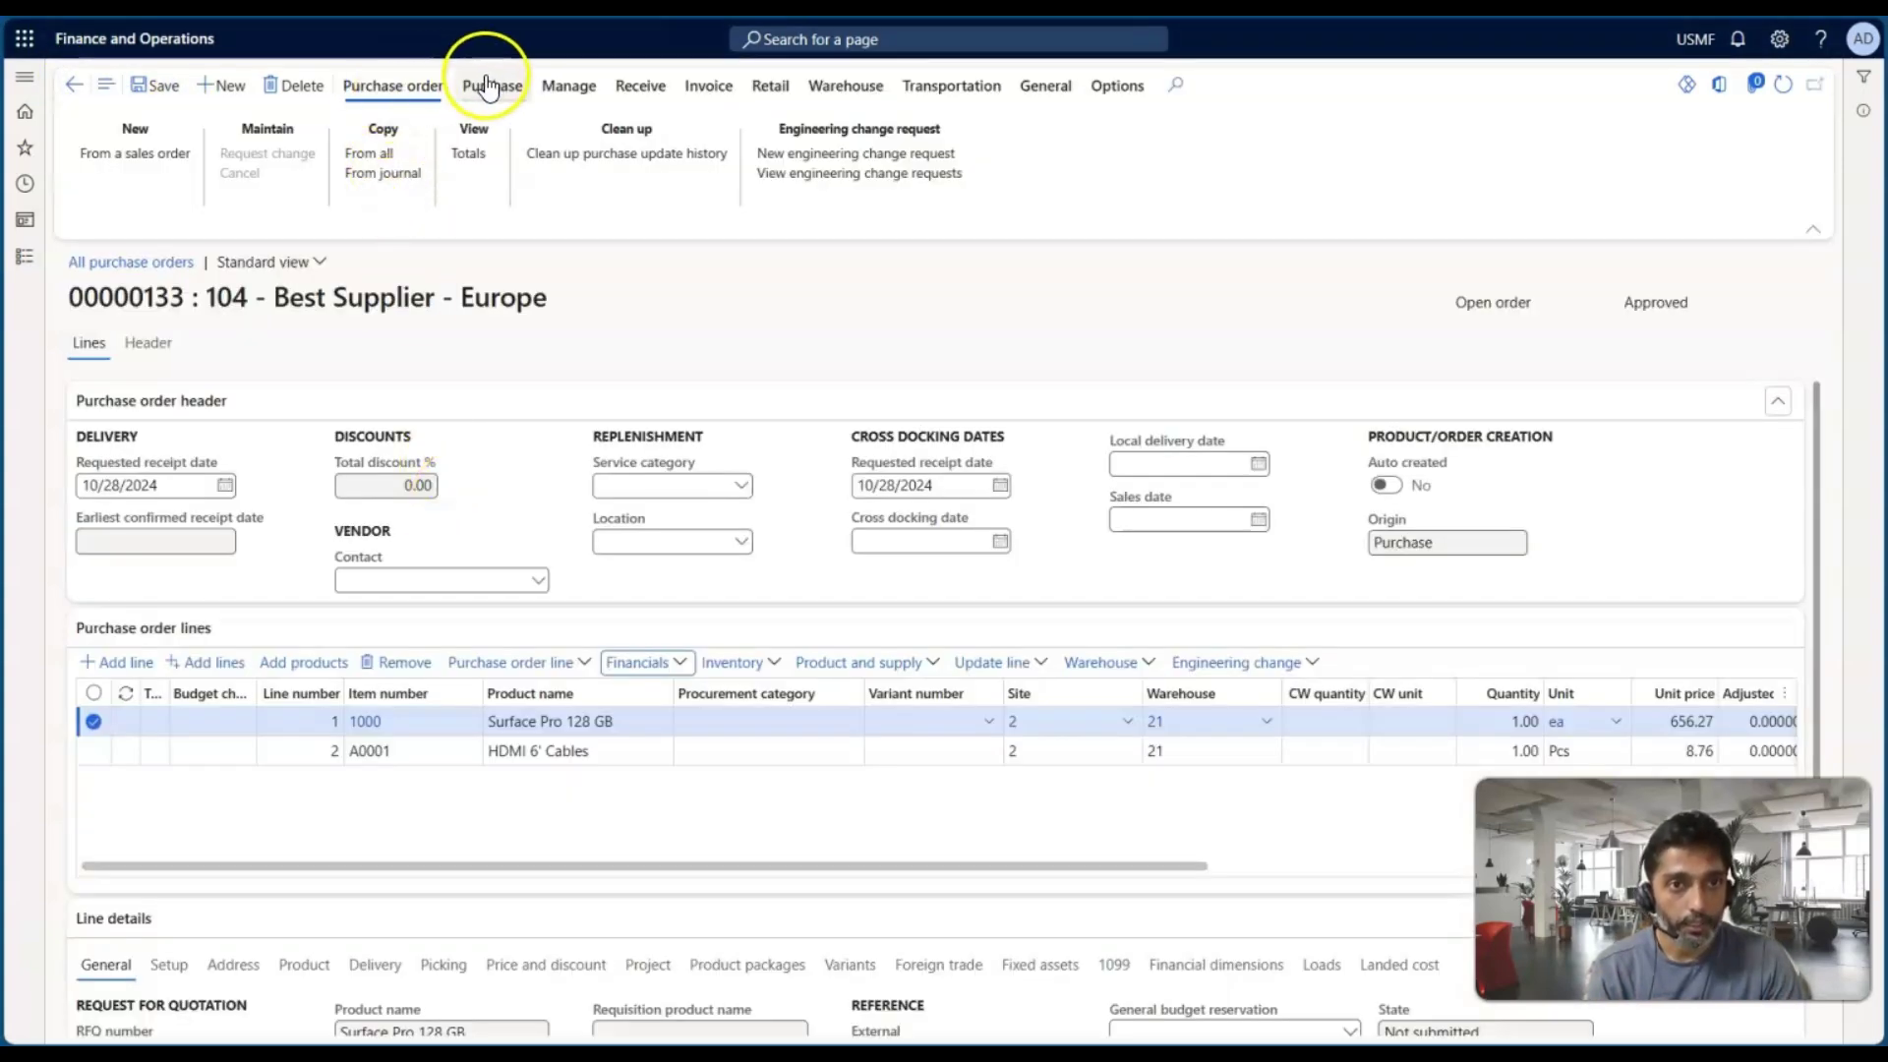
left_click(493, 86)
left_click(220, 153)
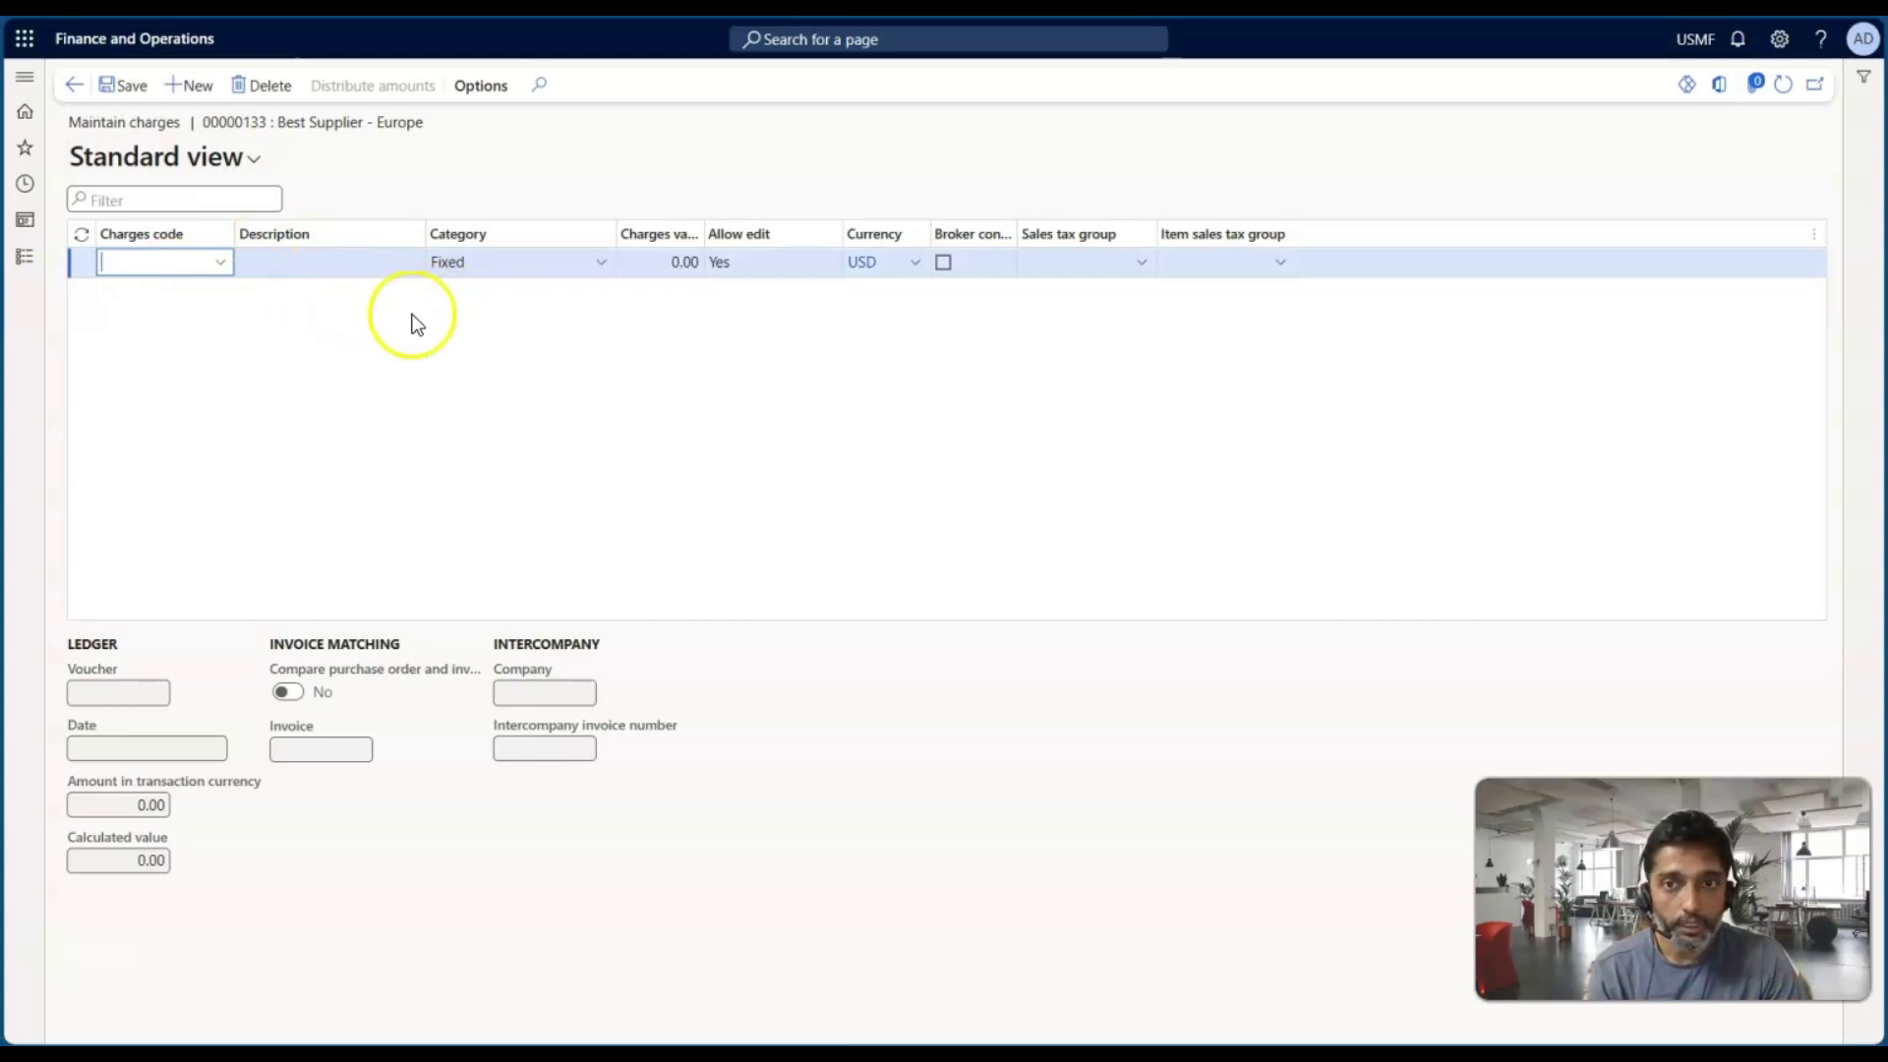
left_click(75, 86)
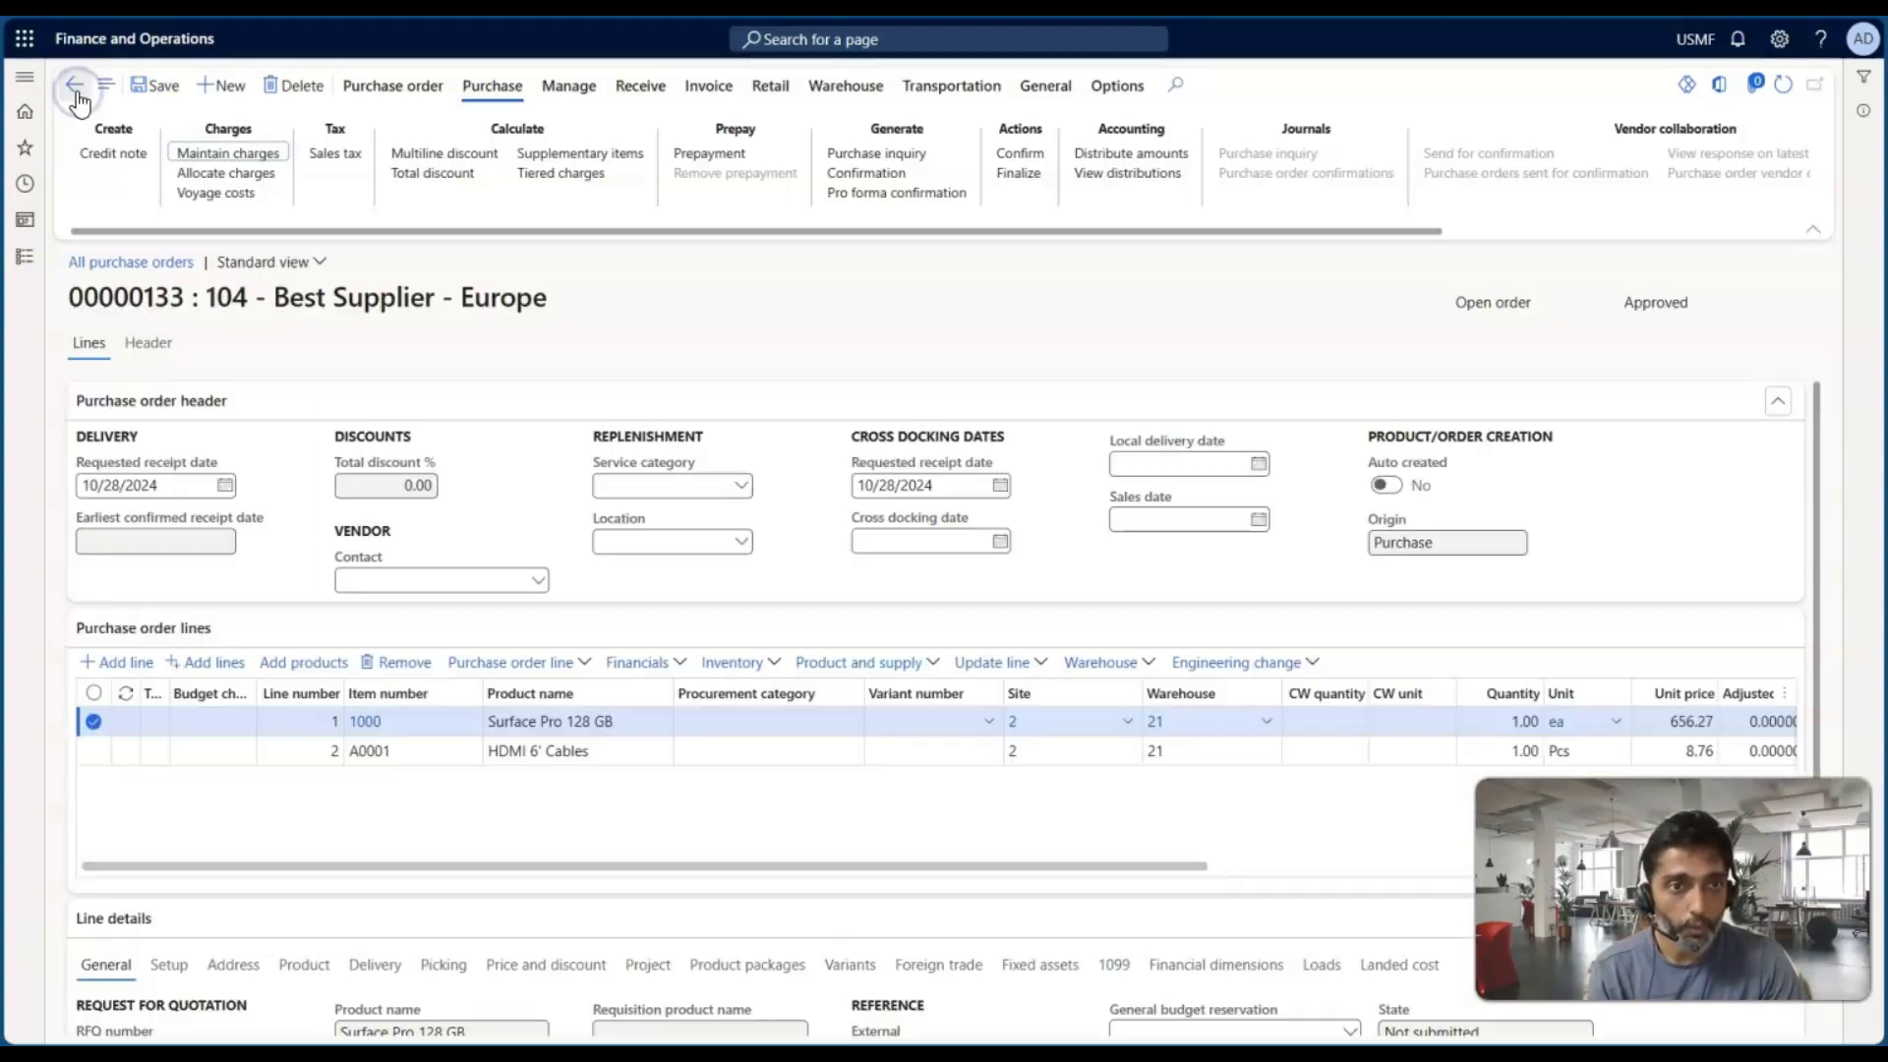
Step: Check the maintained charges for the HDMI 6' Cables line
left_click(583, 747)
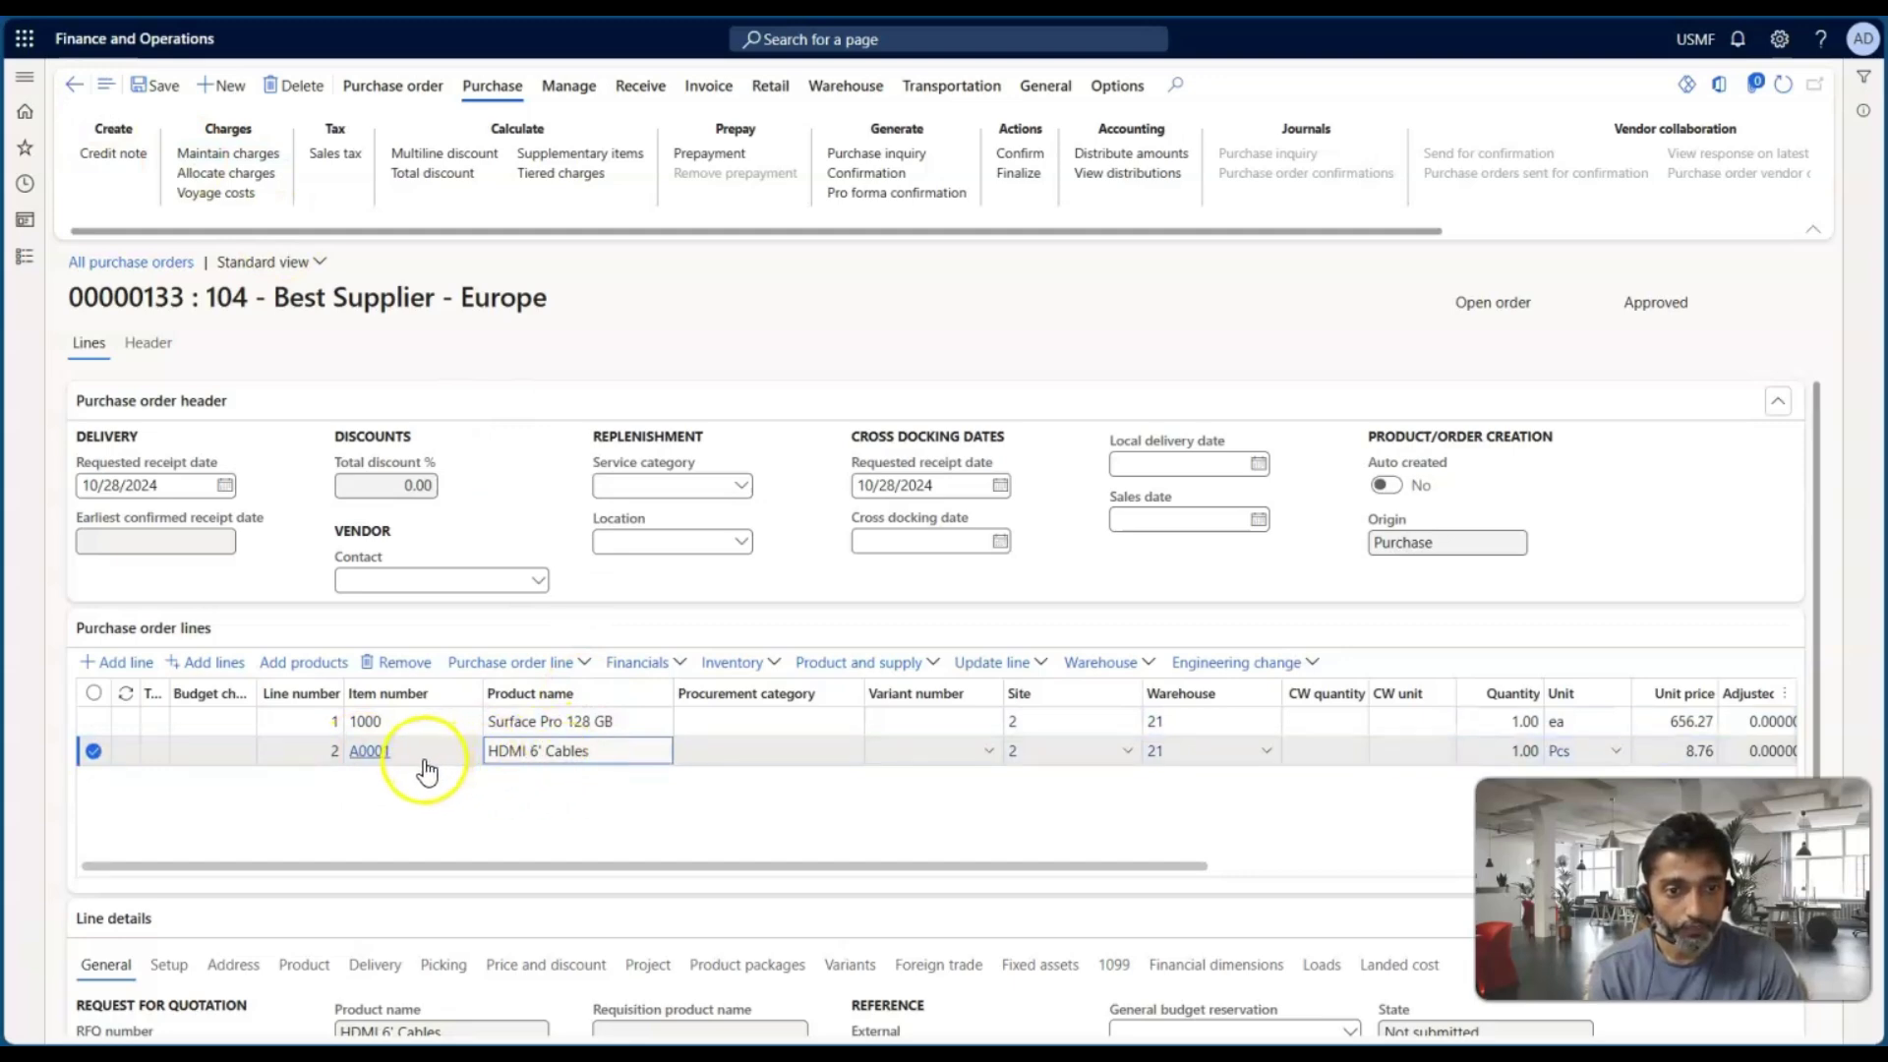
left_click(579, 663)
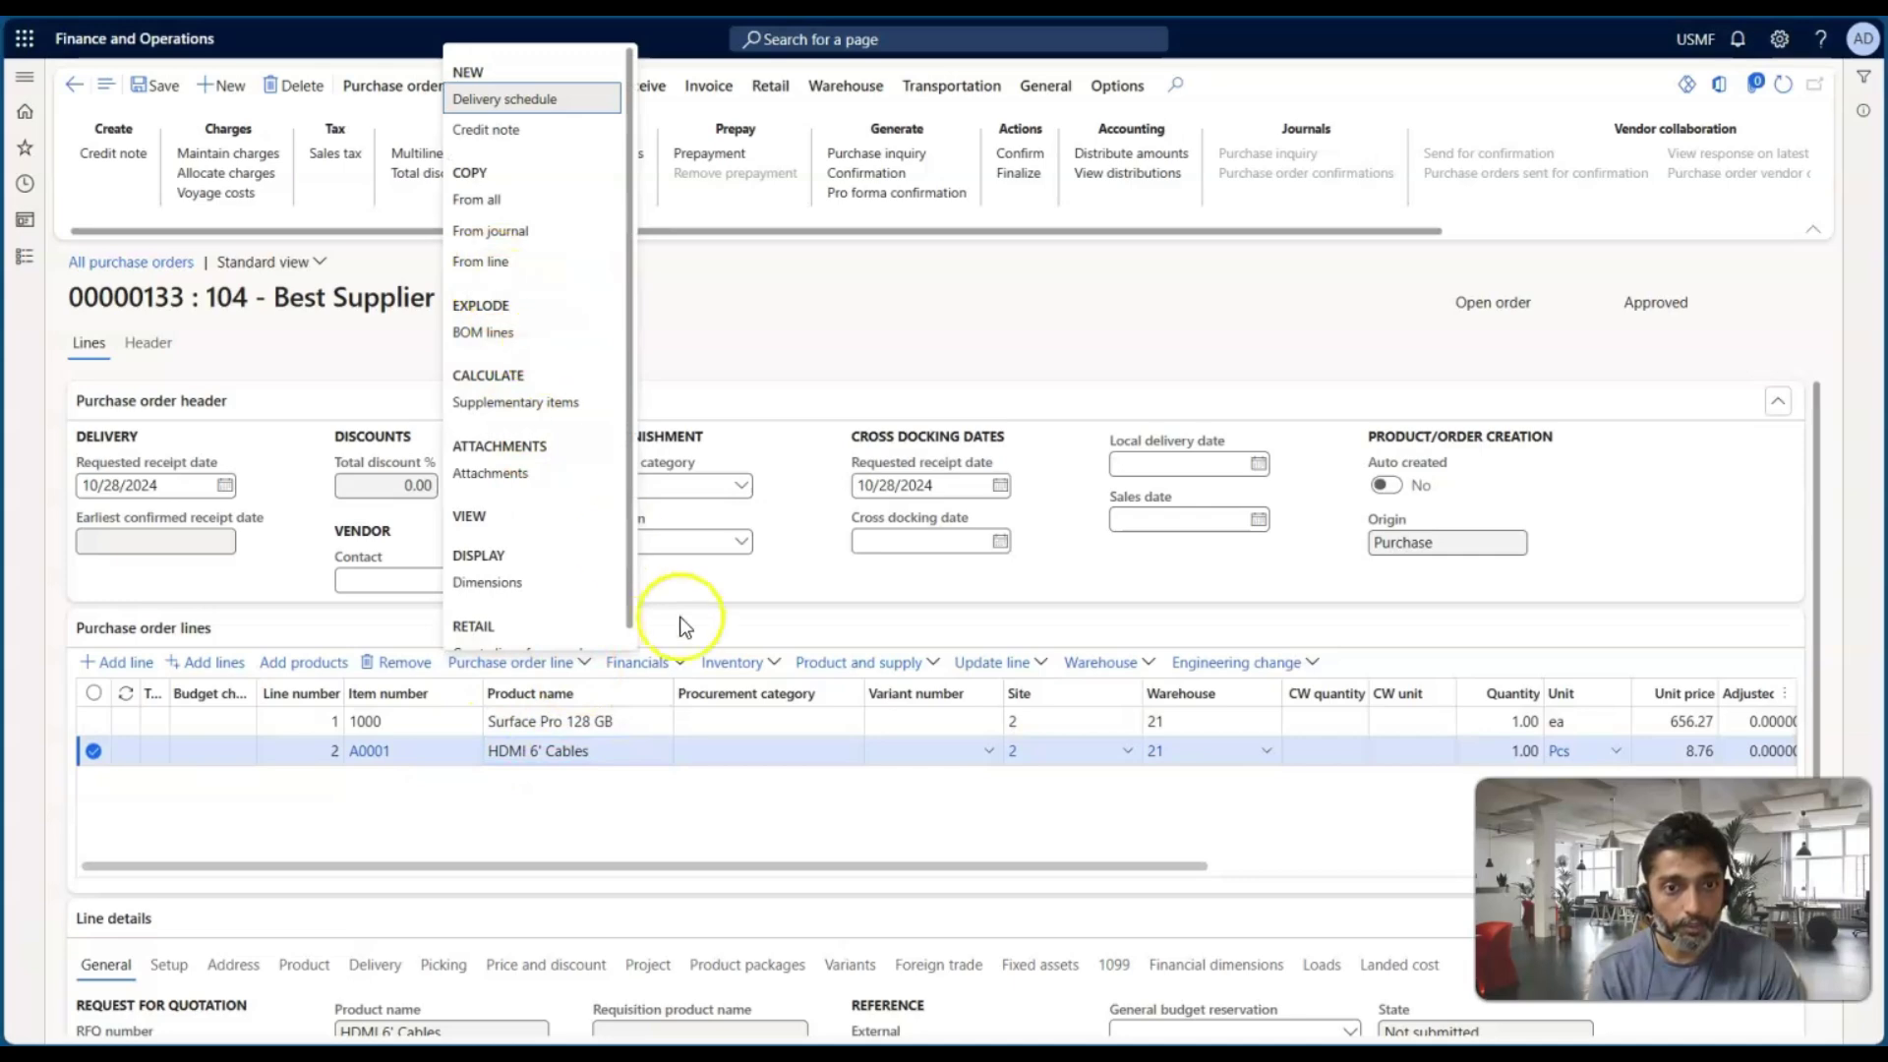
left_click(677, 667)
left_click(676, 663)
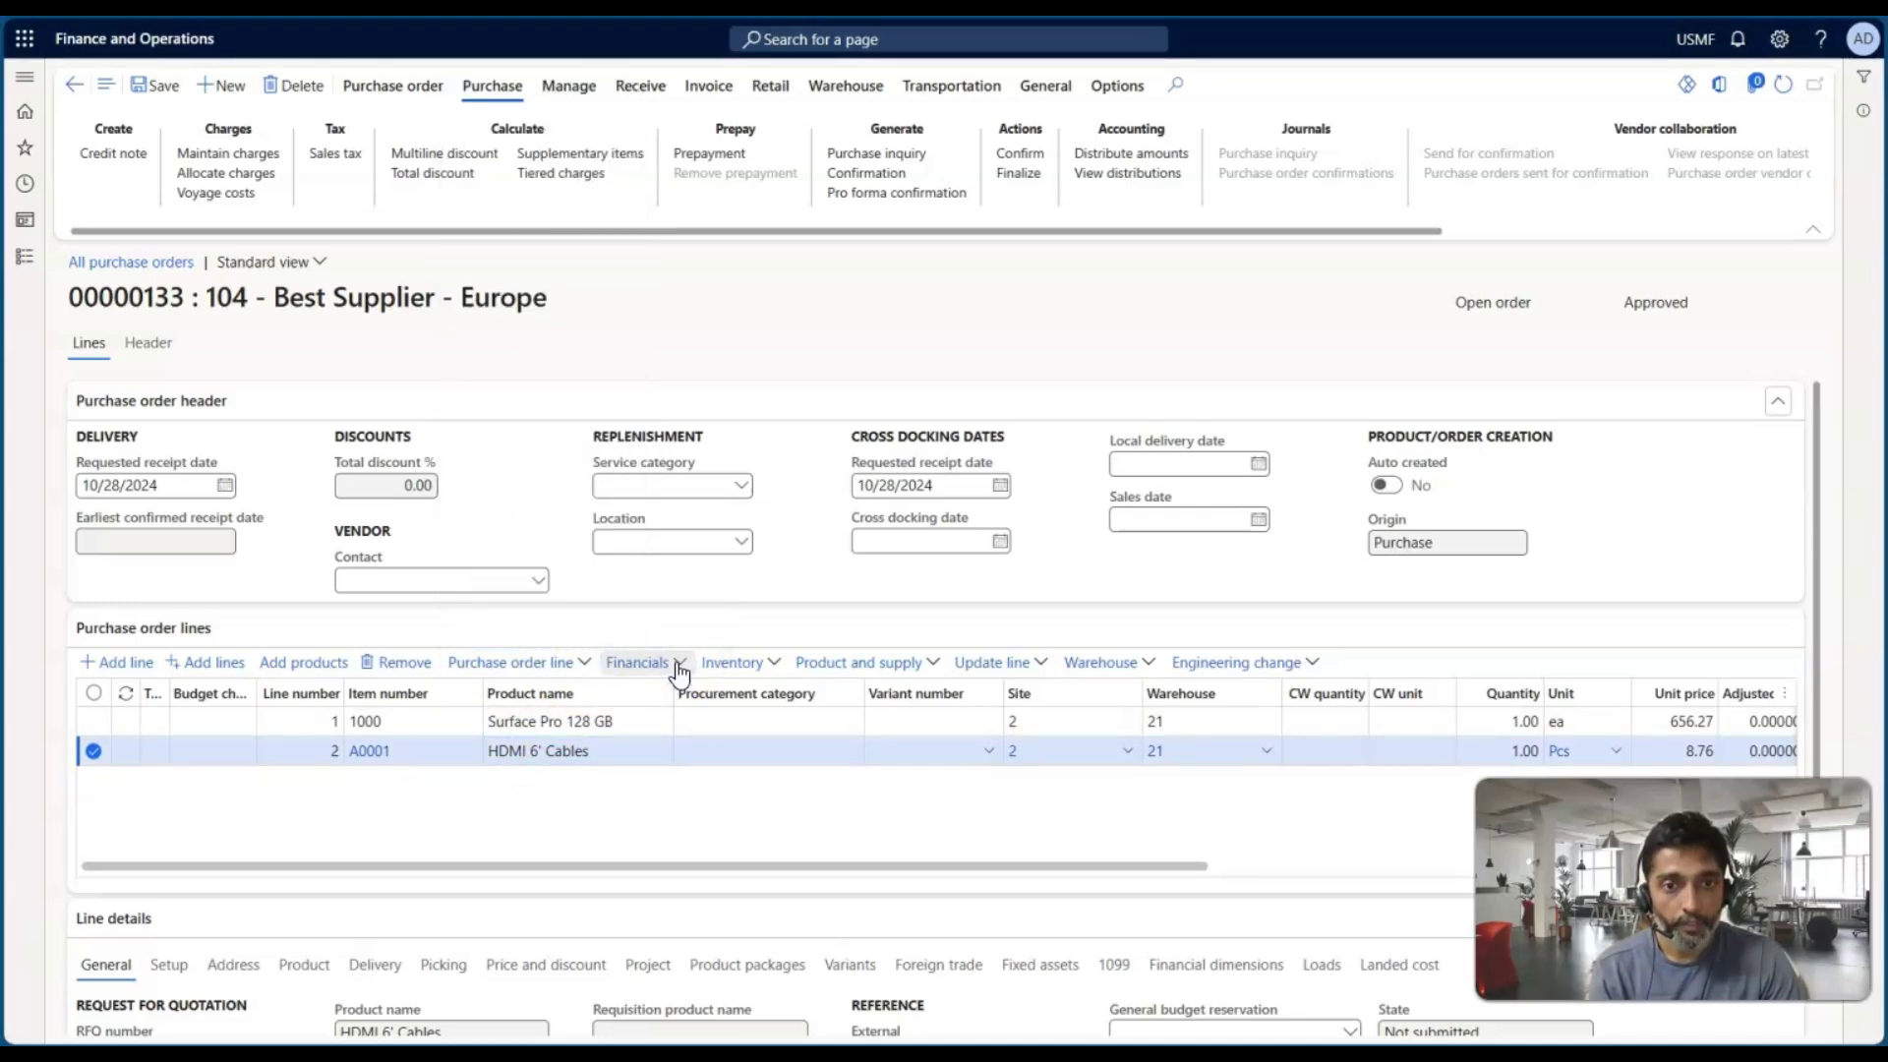
left_click(655, 371)
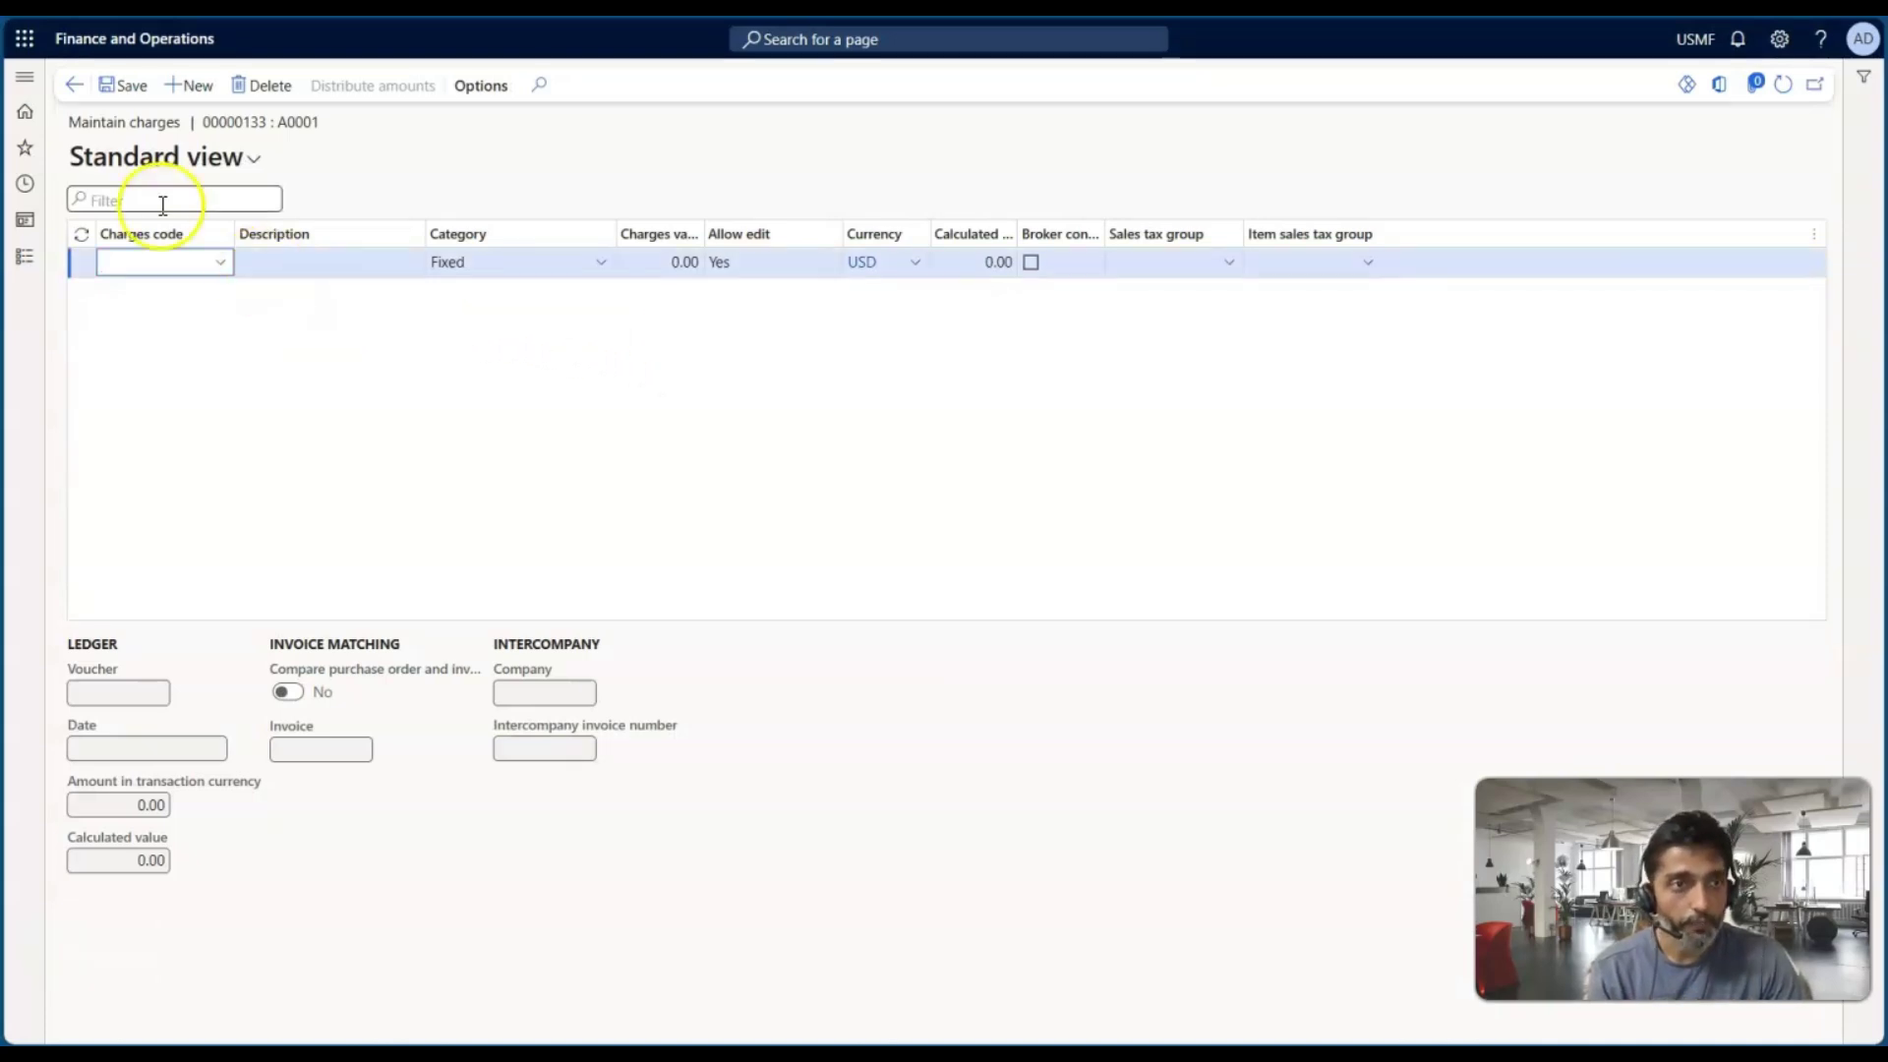
left_click(75, 88)
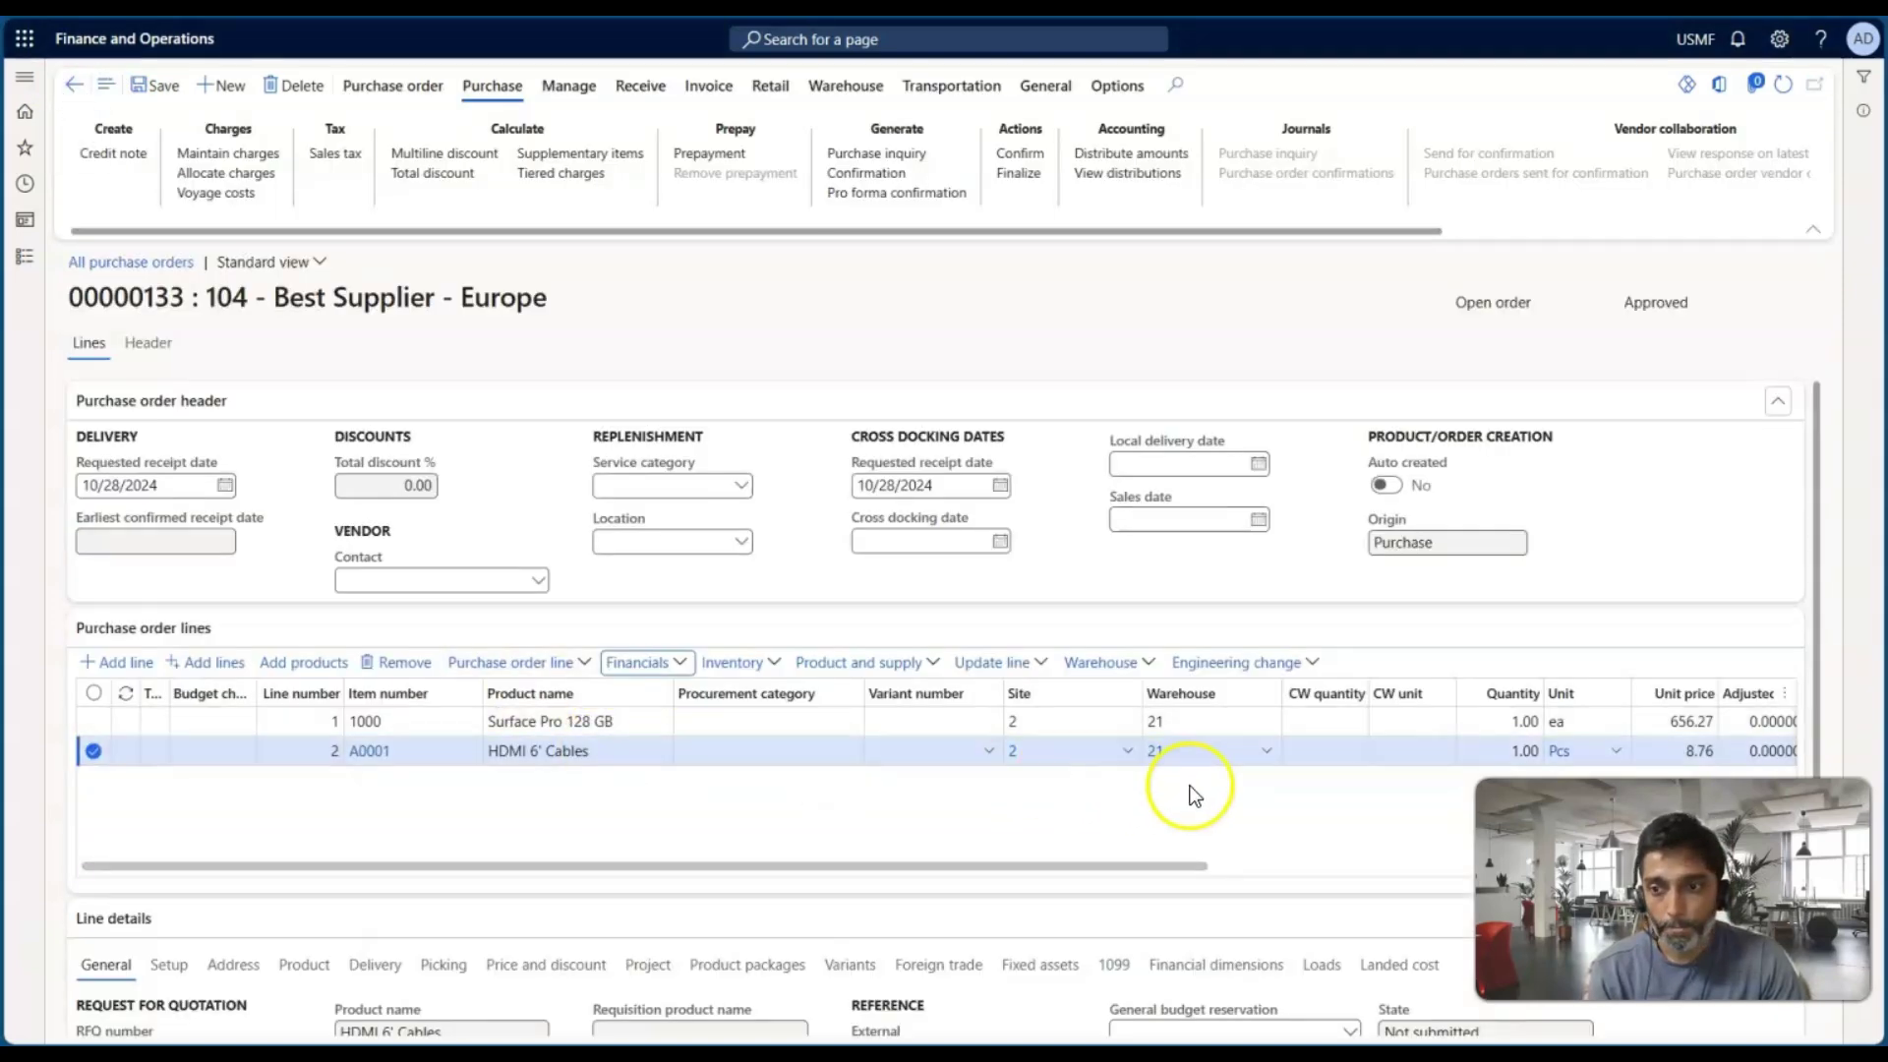
Step: Refresh the purchase order and examine its totals in the related information
left_click(1785, 84)
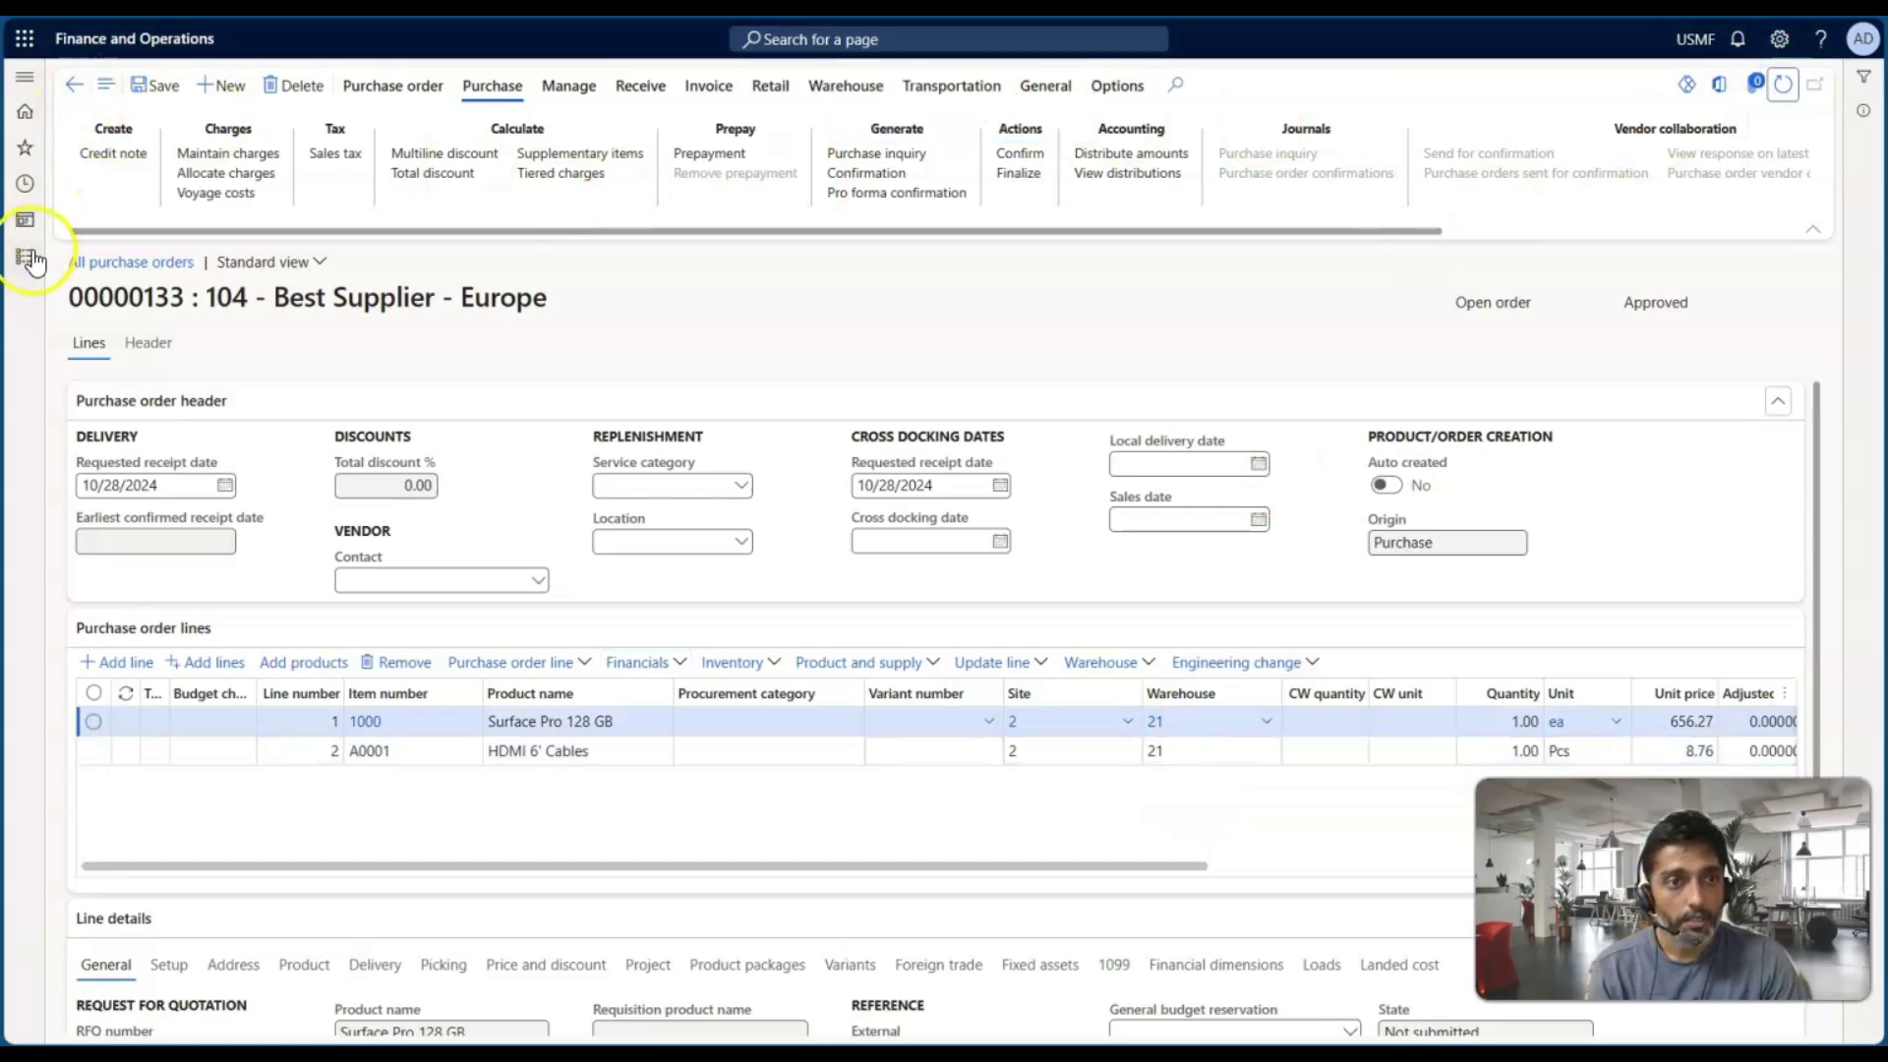
left_click(1862, 111)
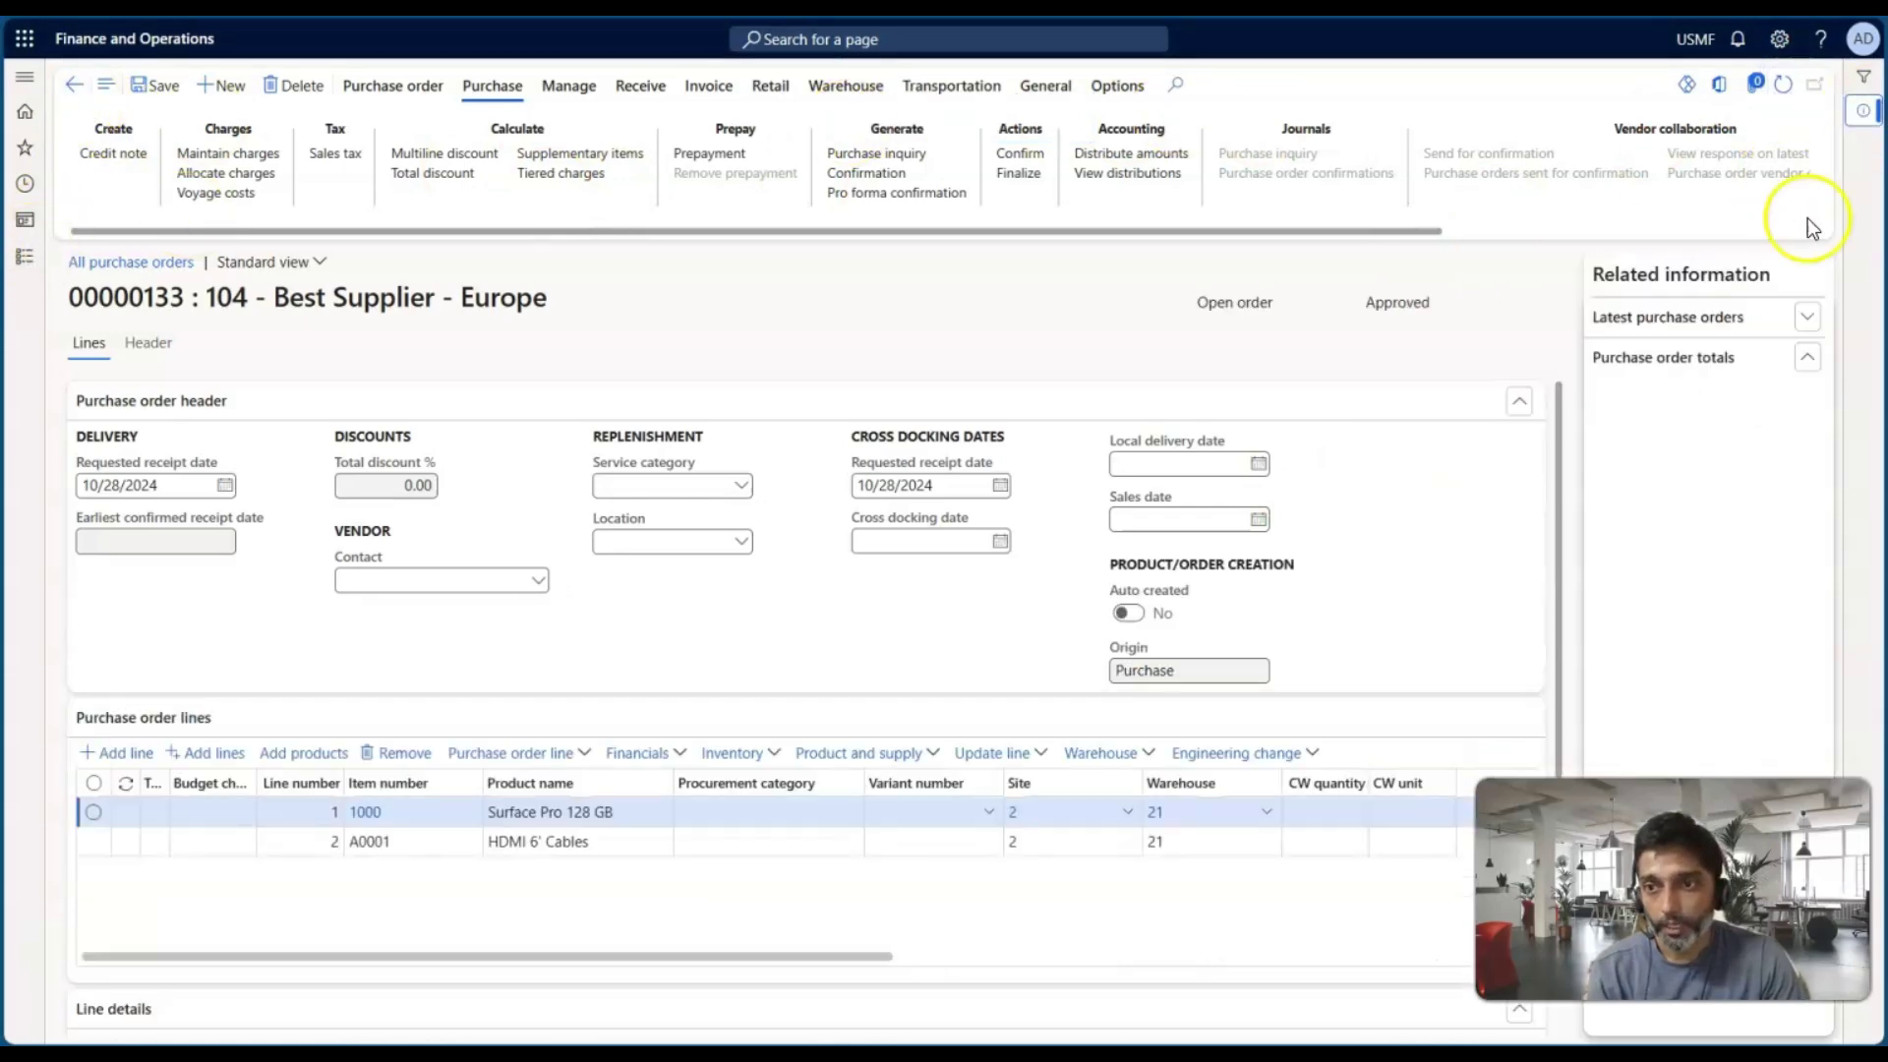
scroll(1750, 630, "down", 1)
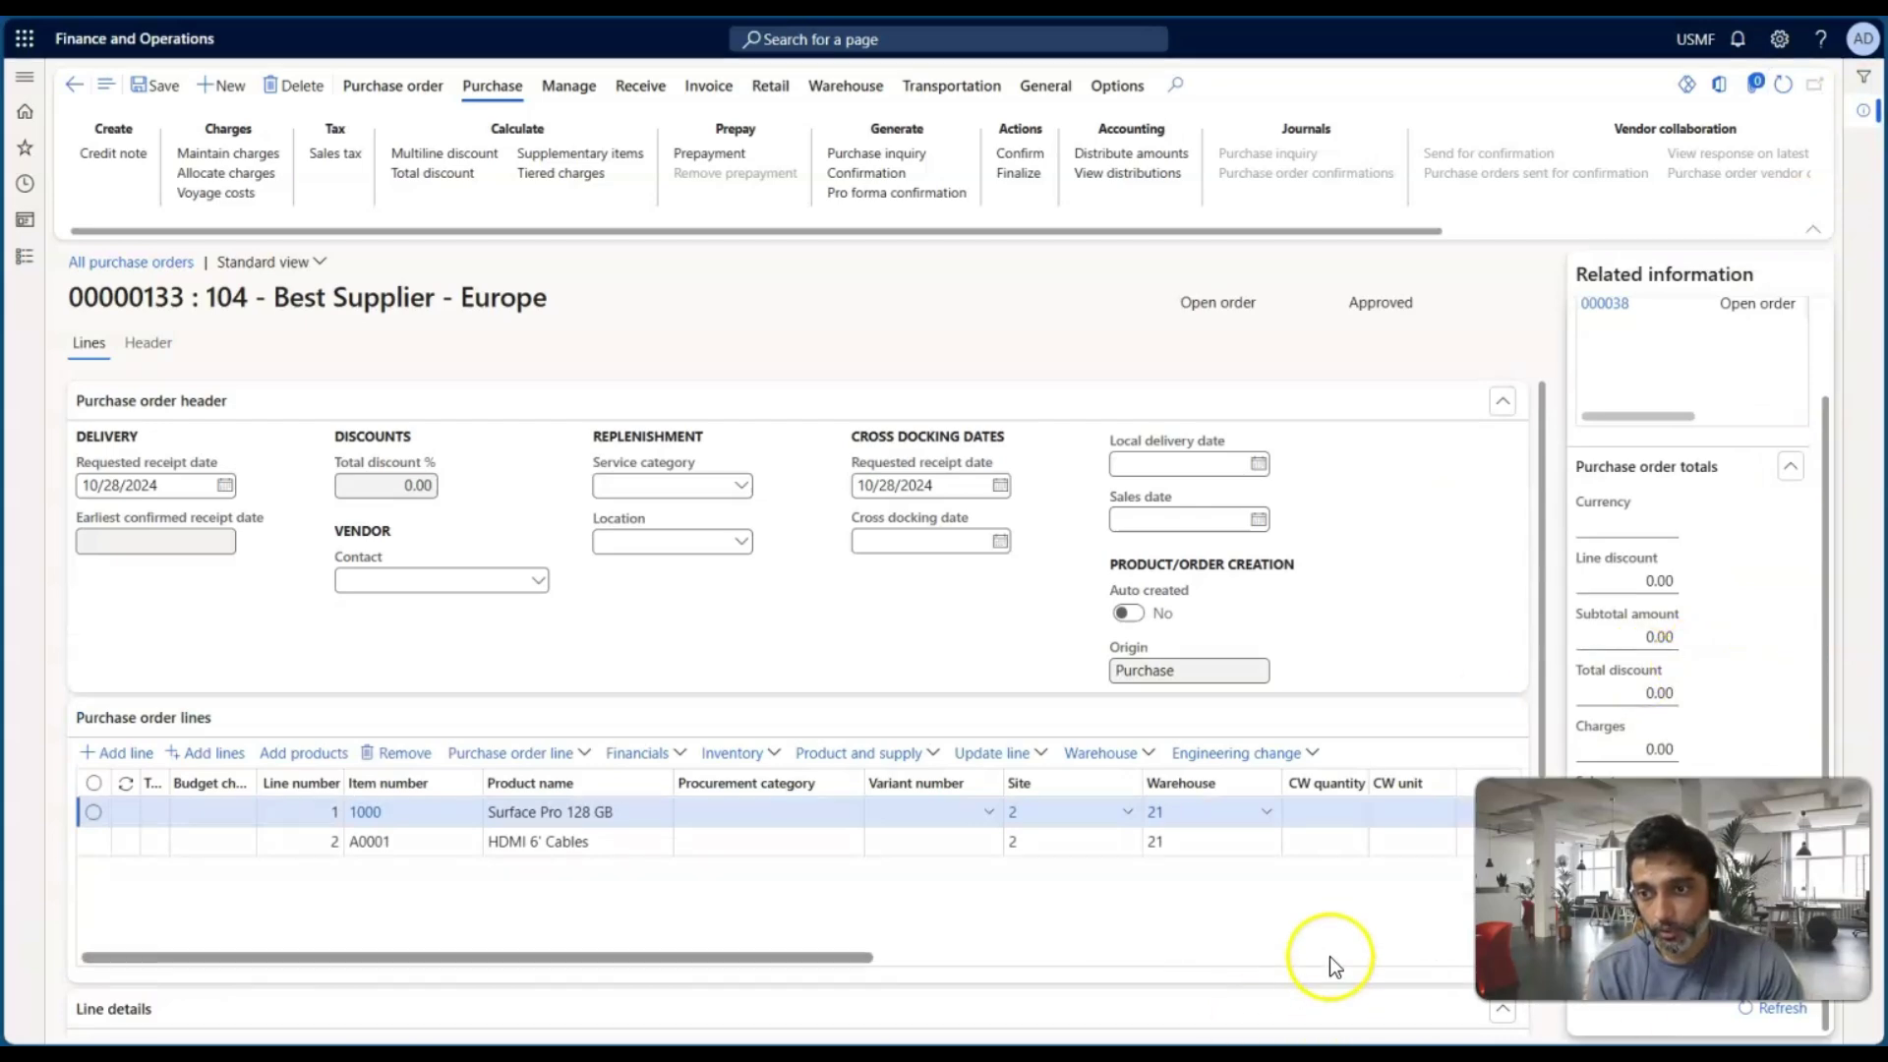
Step: Refresh the purchase order totals in the related information and check the currency, subtotal and charges
left_click(1783, 1013)
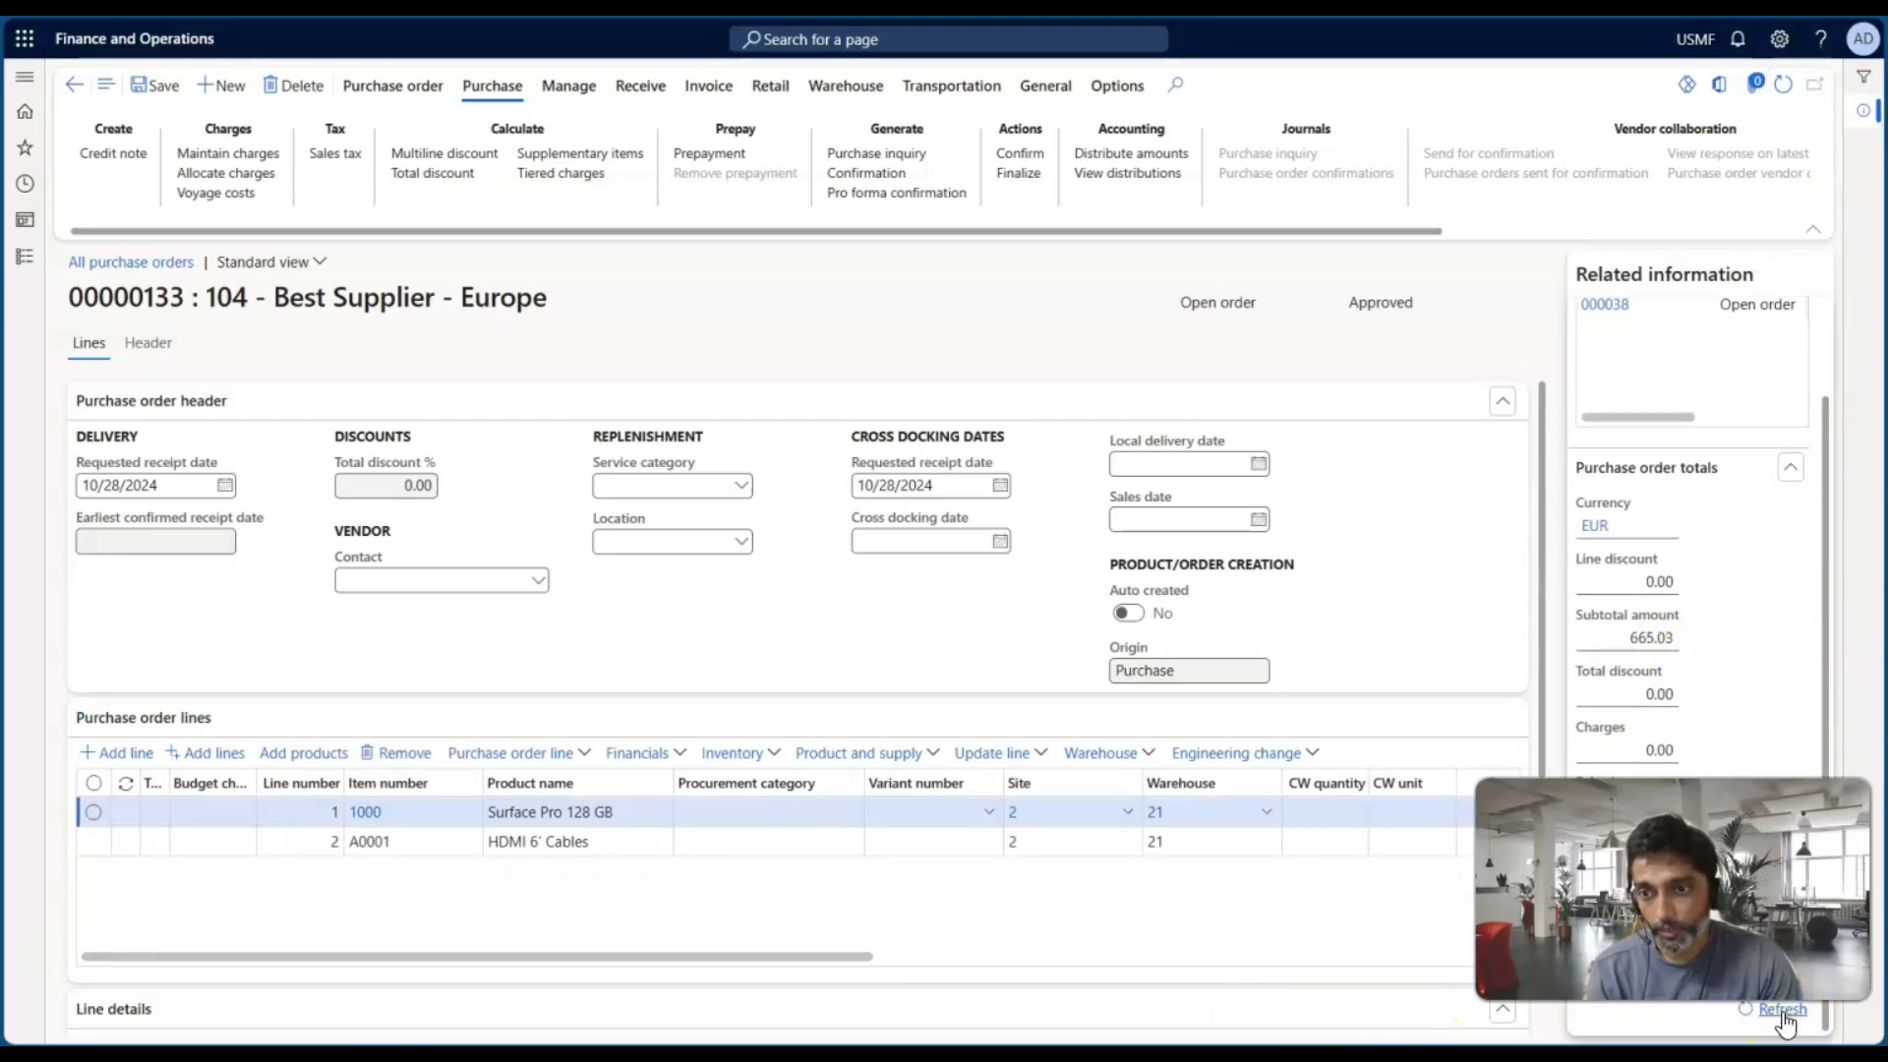
left_click(1667, 582)
left_click(1428, 602)
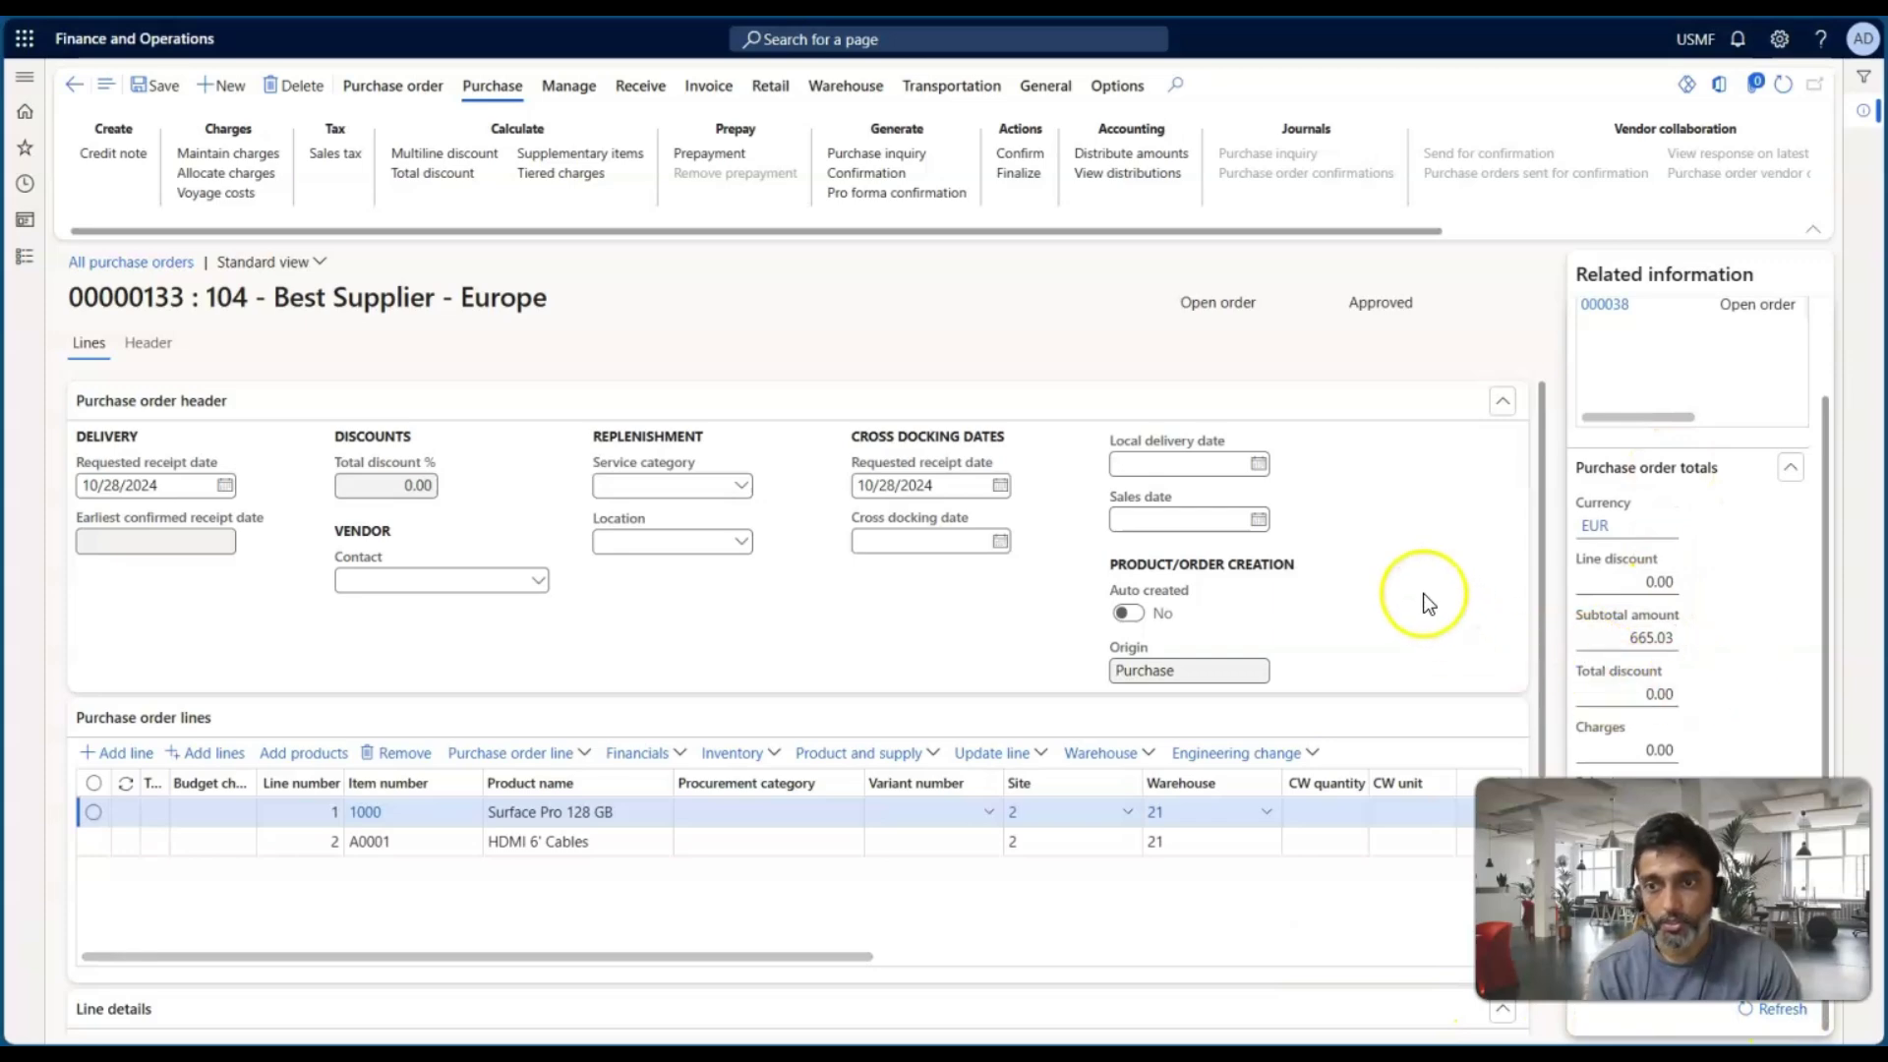
left_click(1357, 579)
left_click(1018, 860)
left_click(1619, 536)
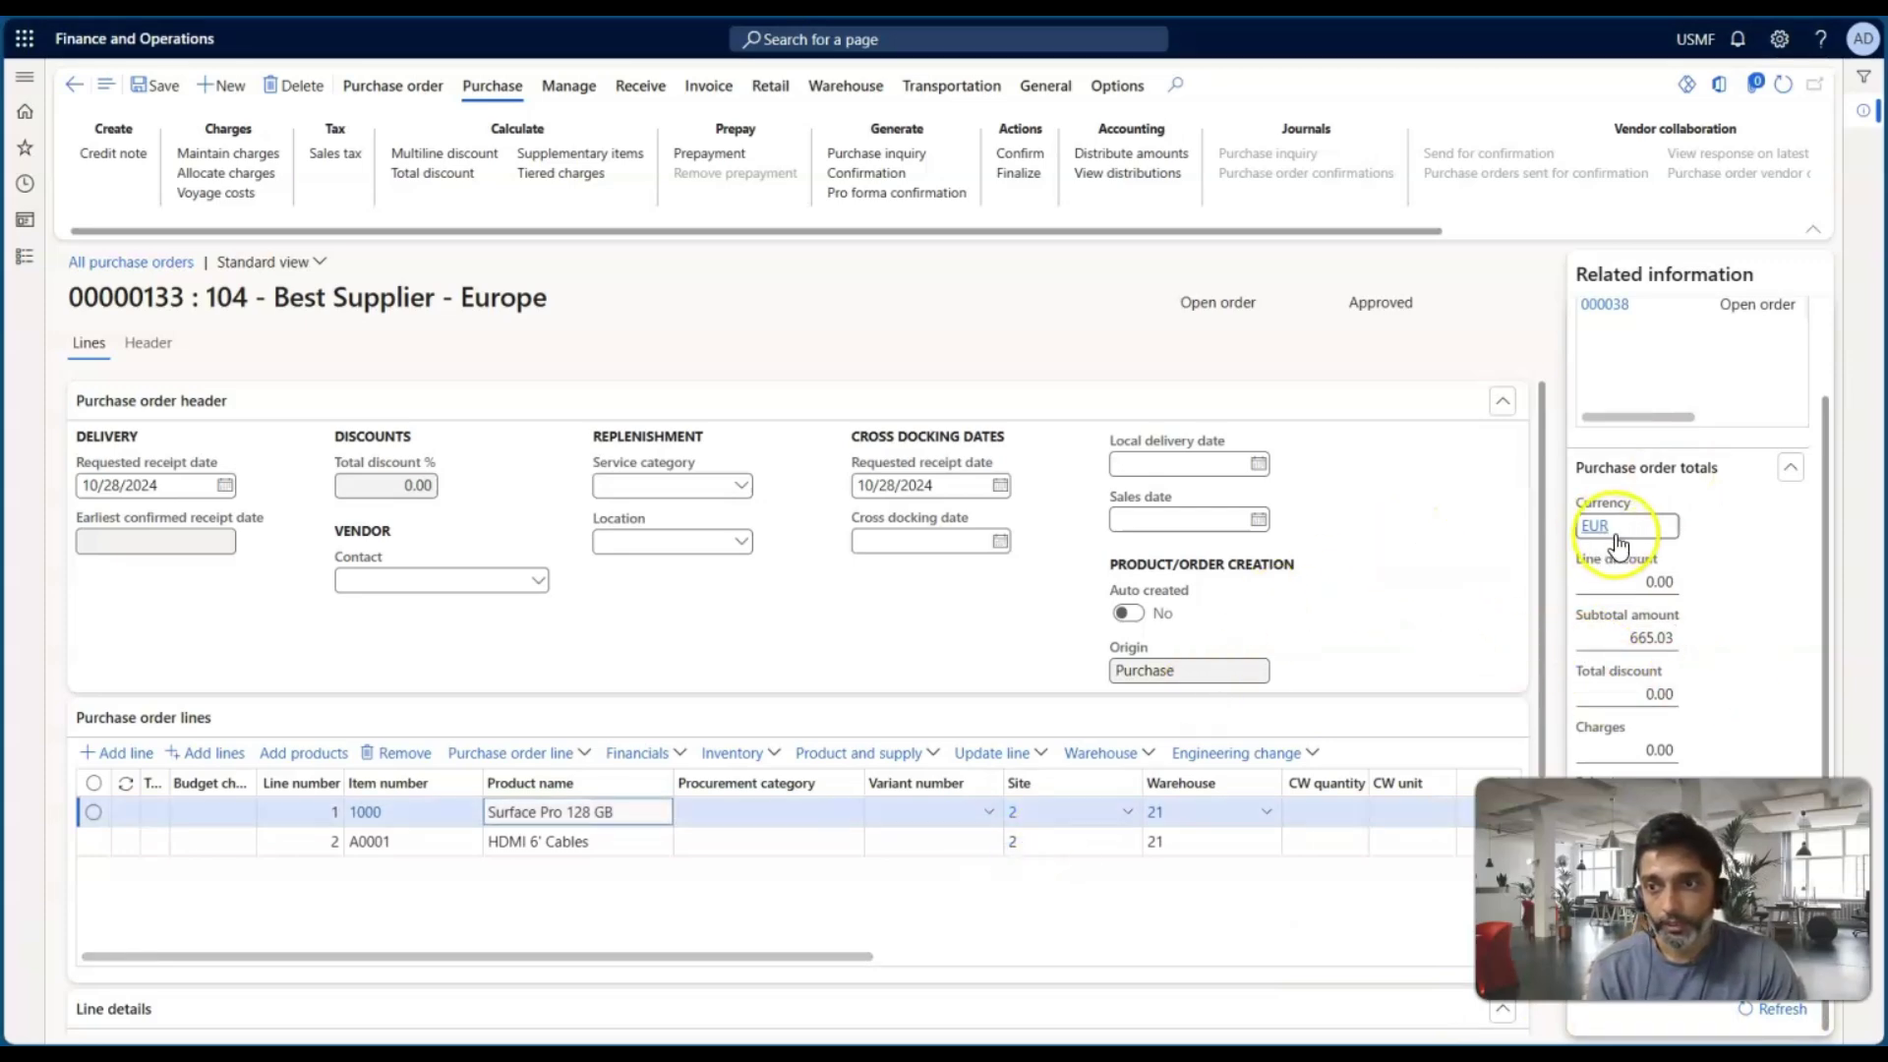
left_click(1205, 571)
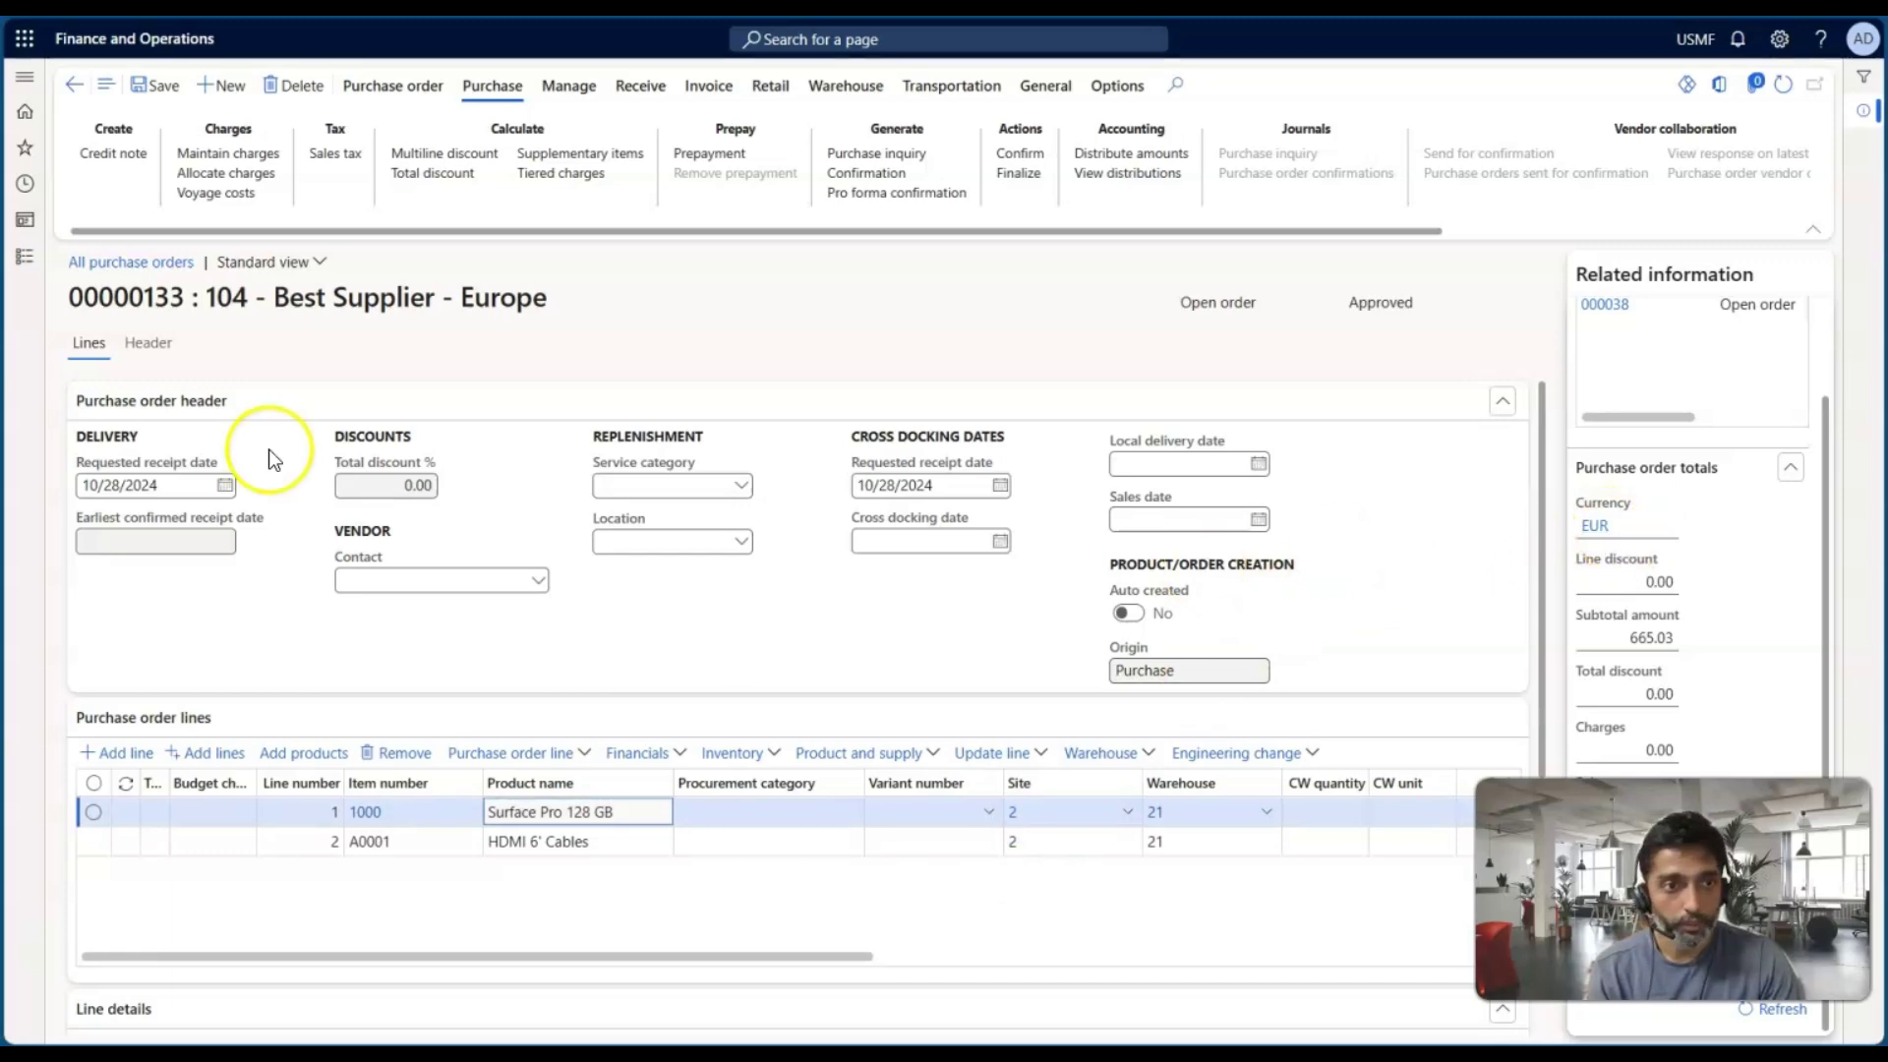
Step: Show the purchase order header with the related information pane hidden and all header sections expanded
left_click(148, 343)
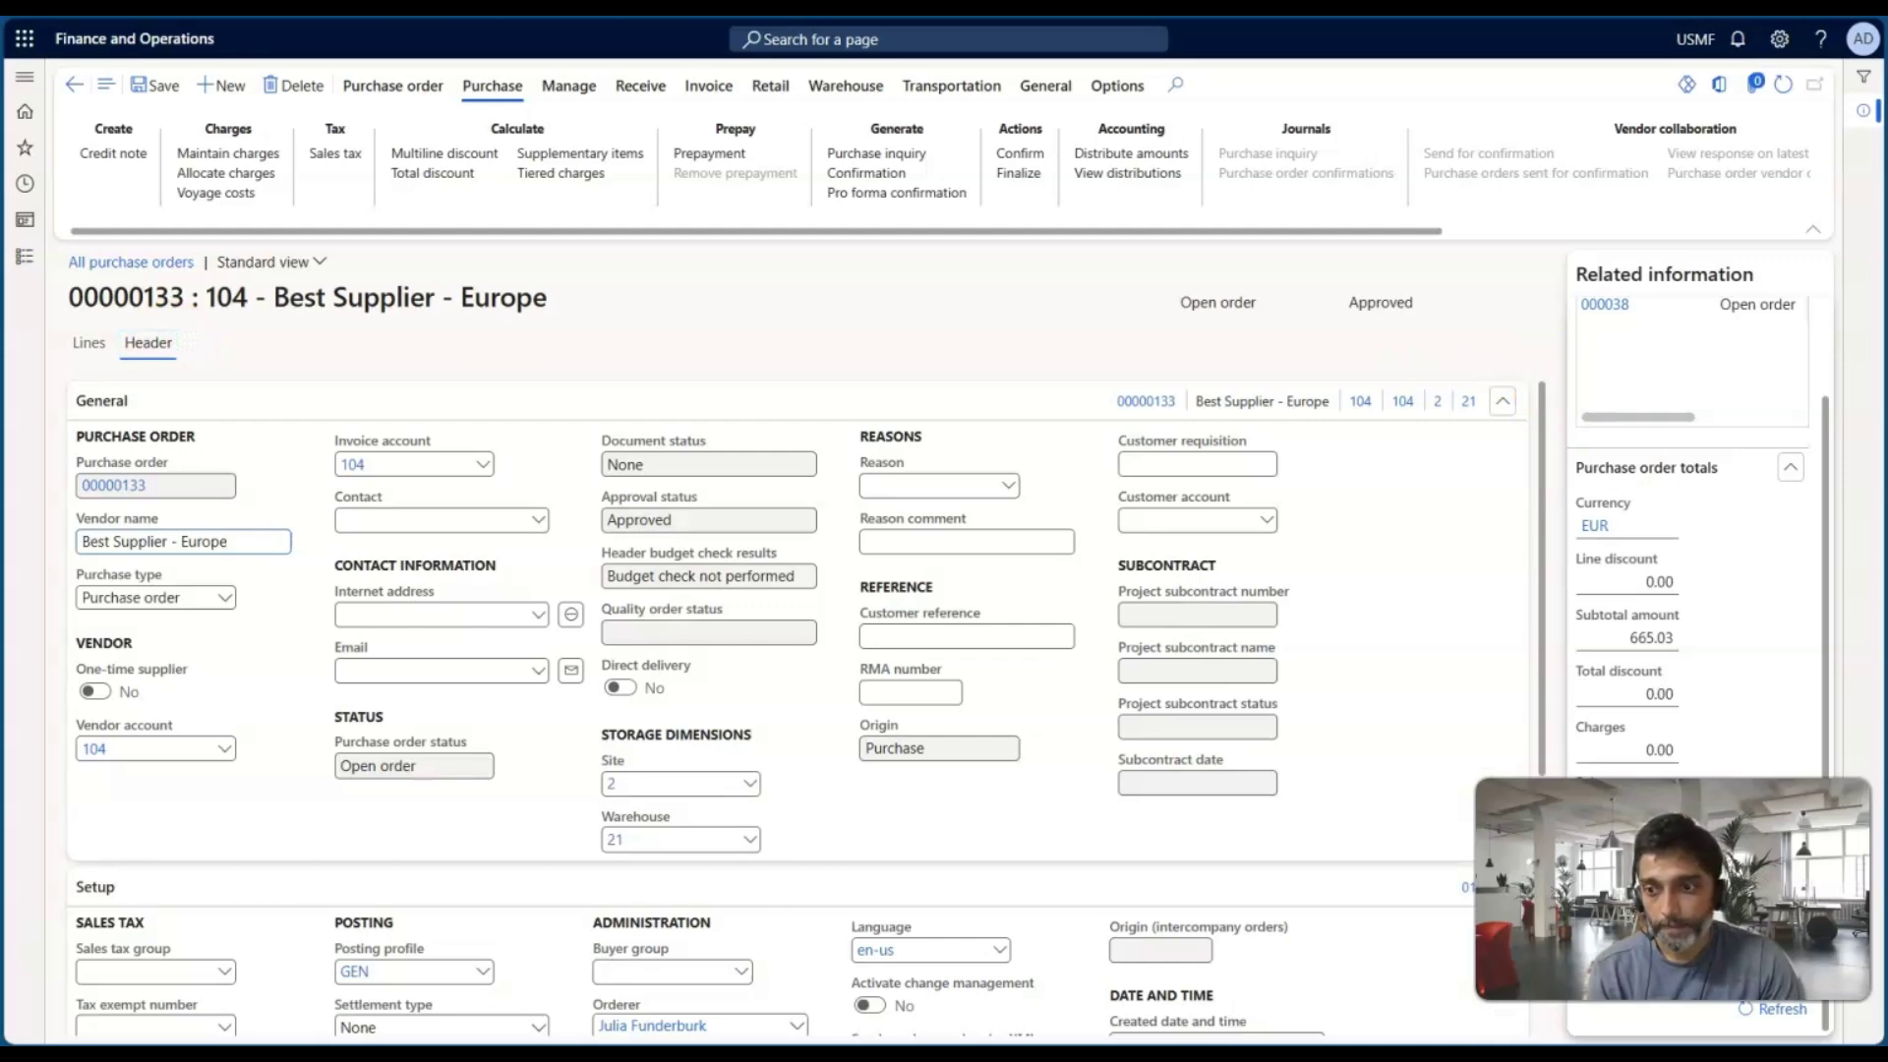
left_click(1868, 111)
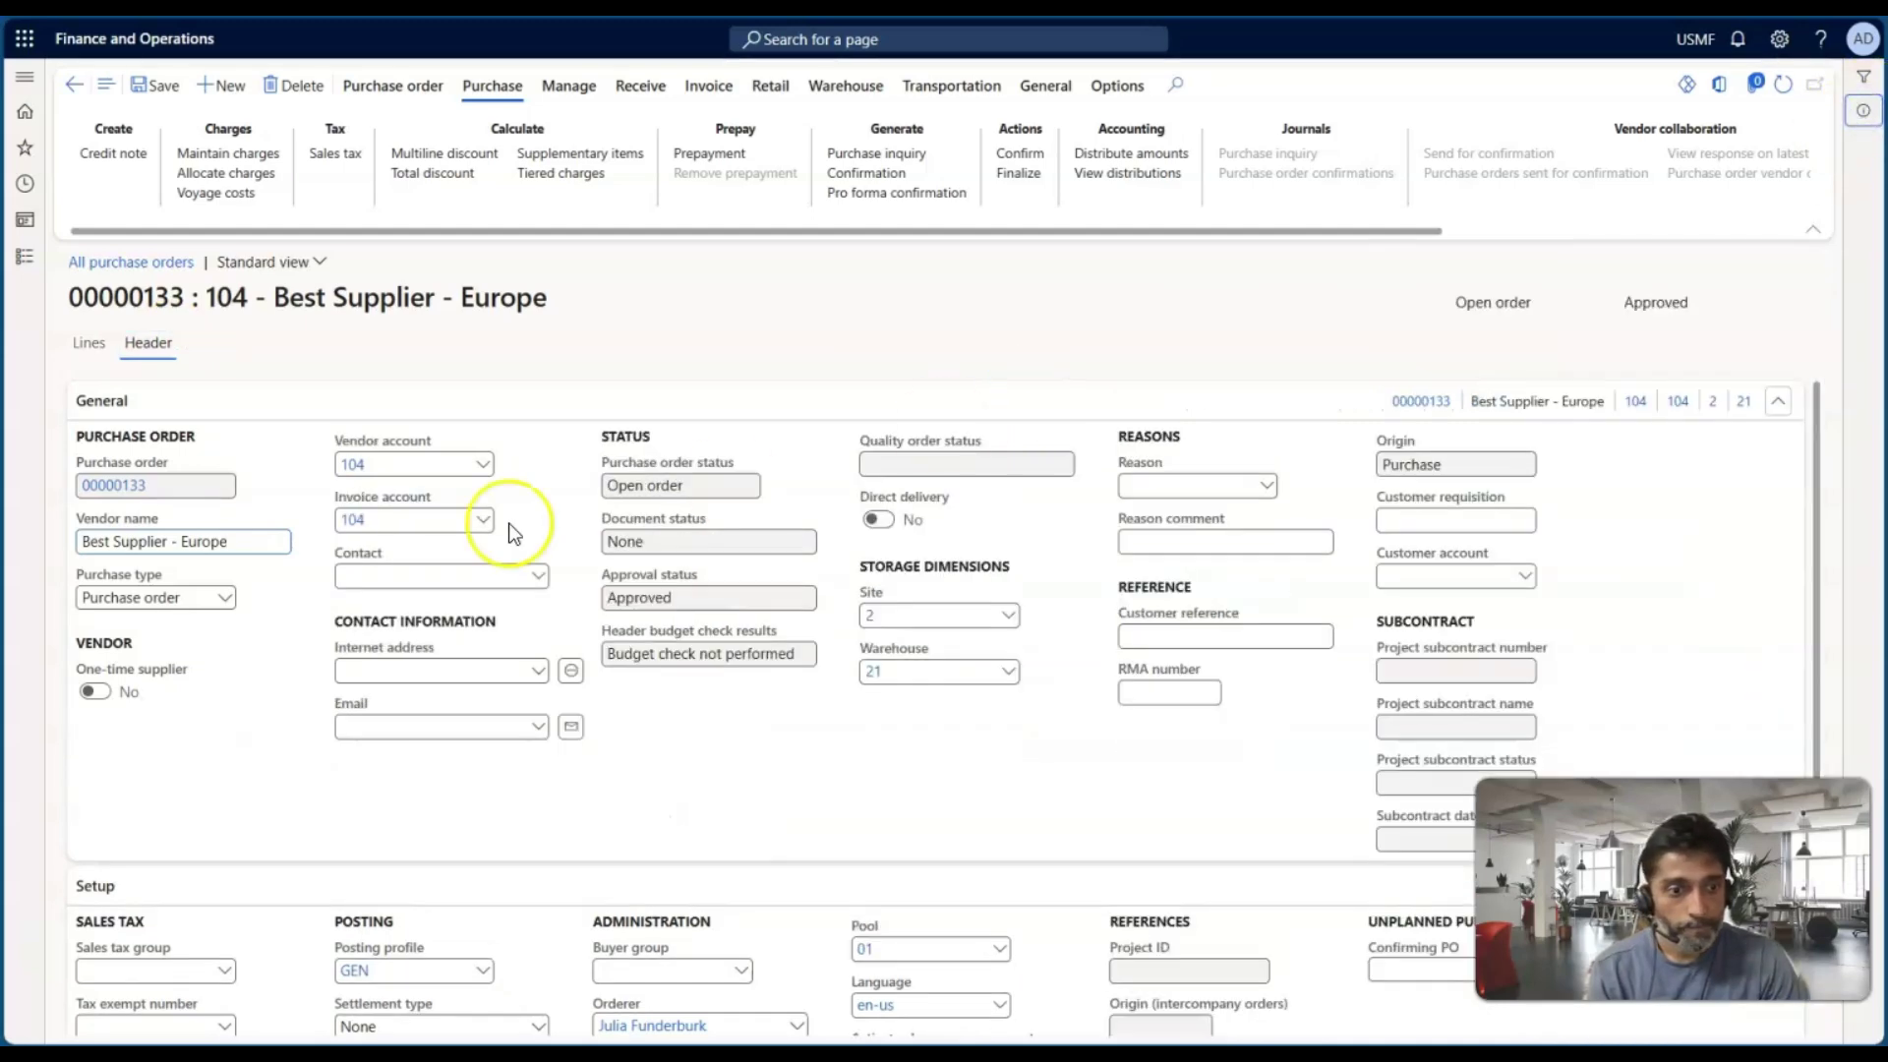
scroll(509, 523, "down", 3)
scroll(509, 524, "down", 1)
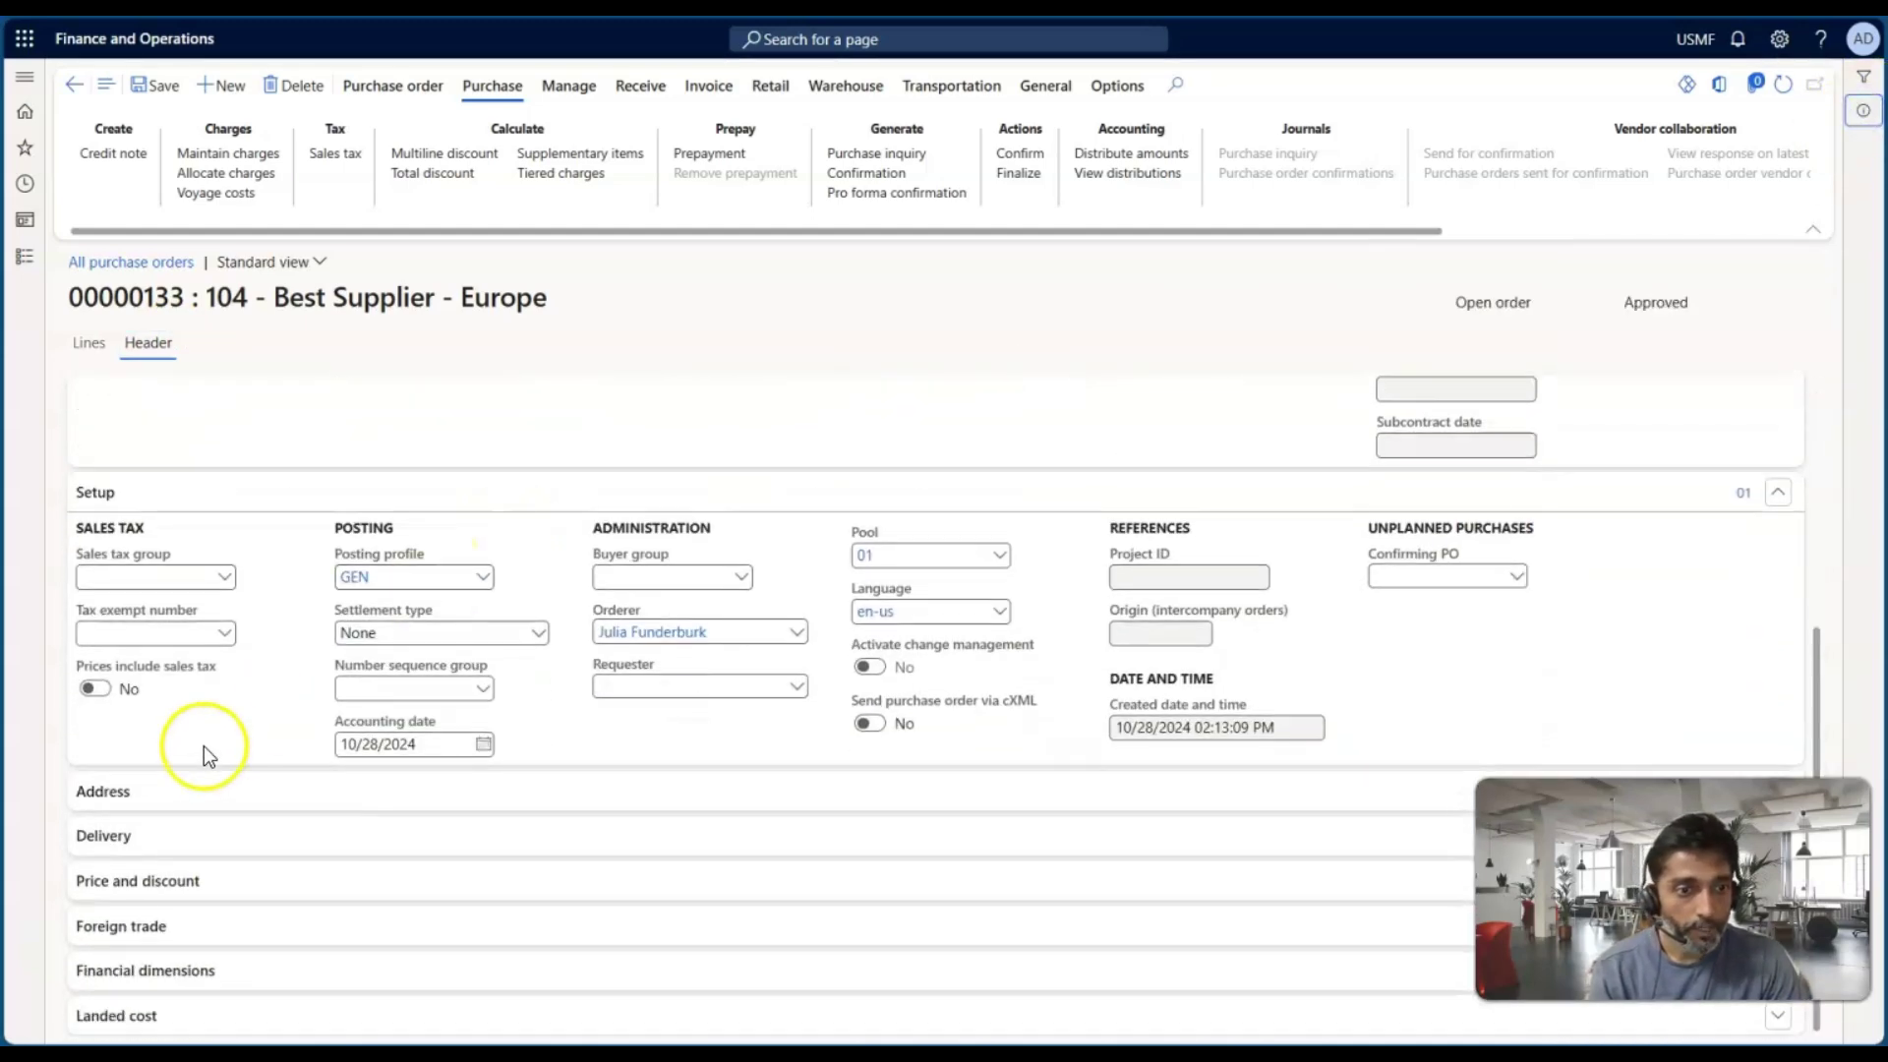
scroll(243, 631, "up", 5)
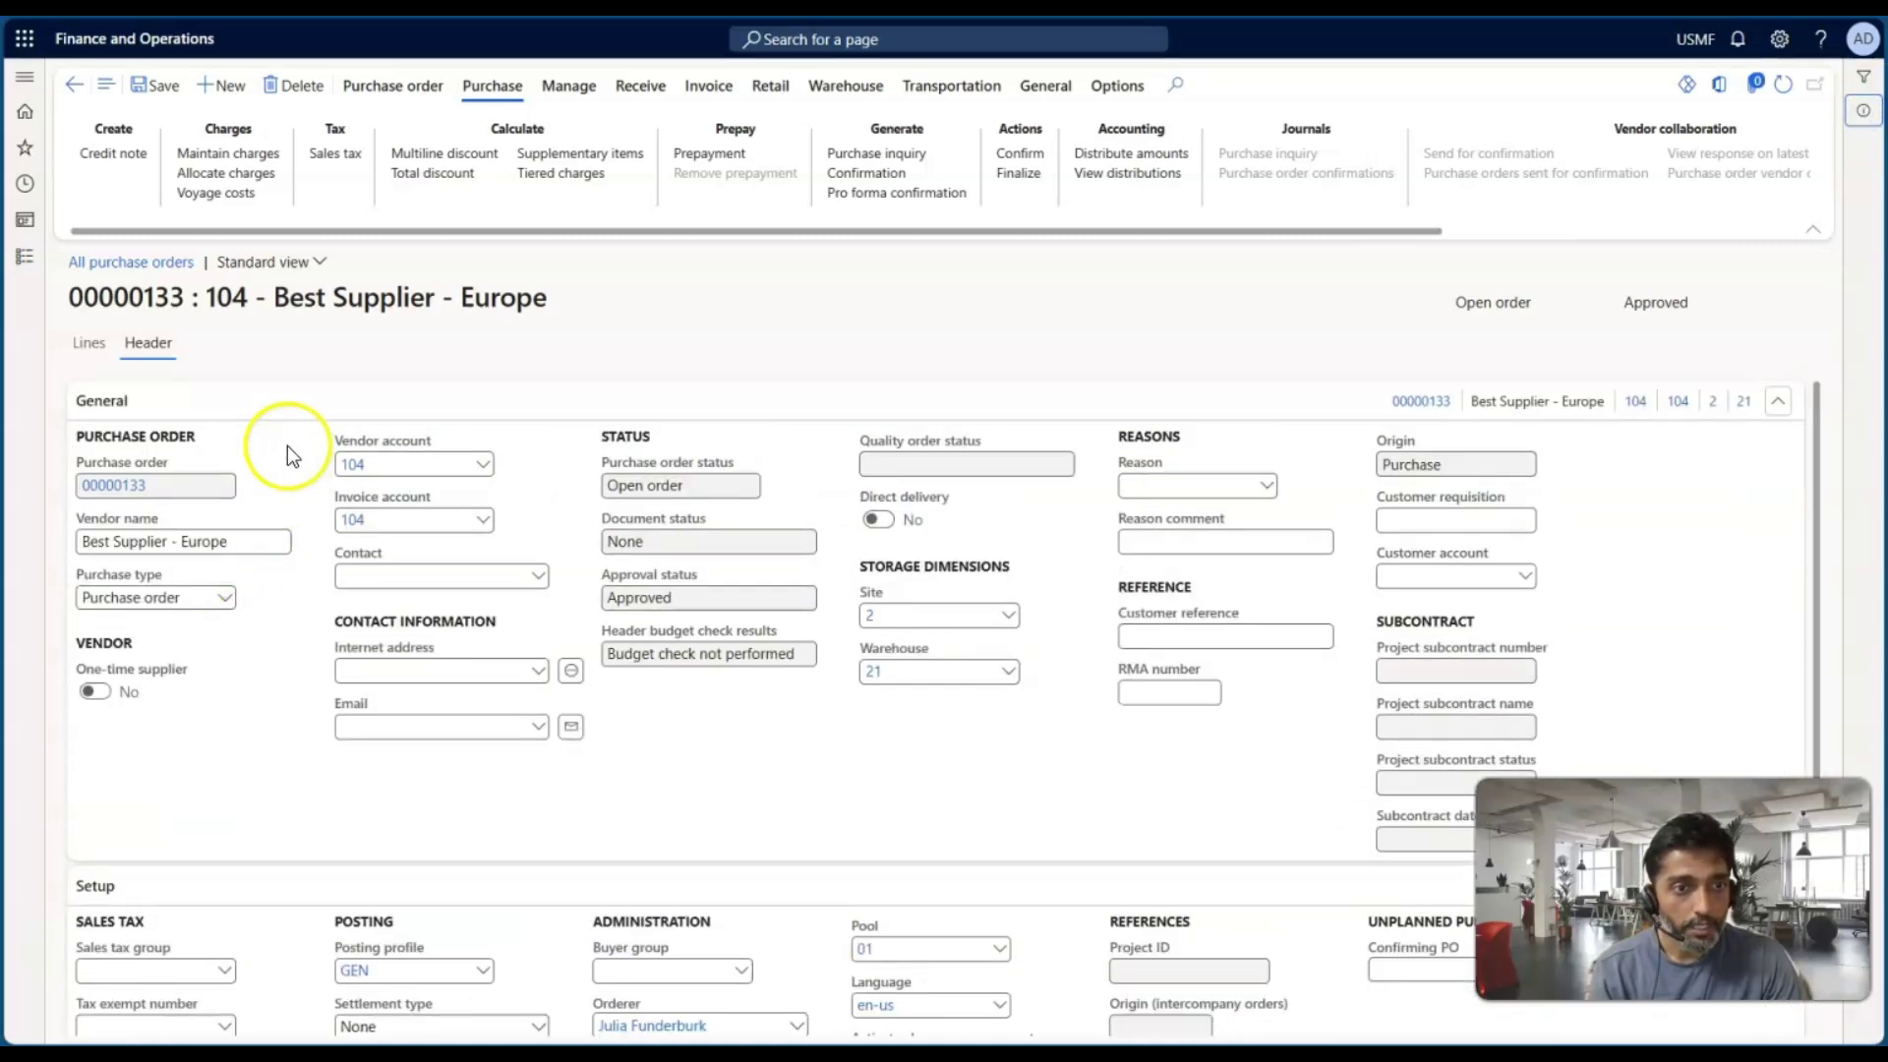
right_click(277, 399)
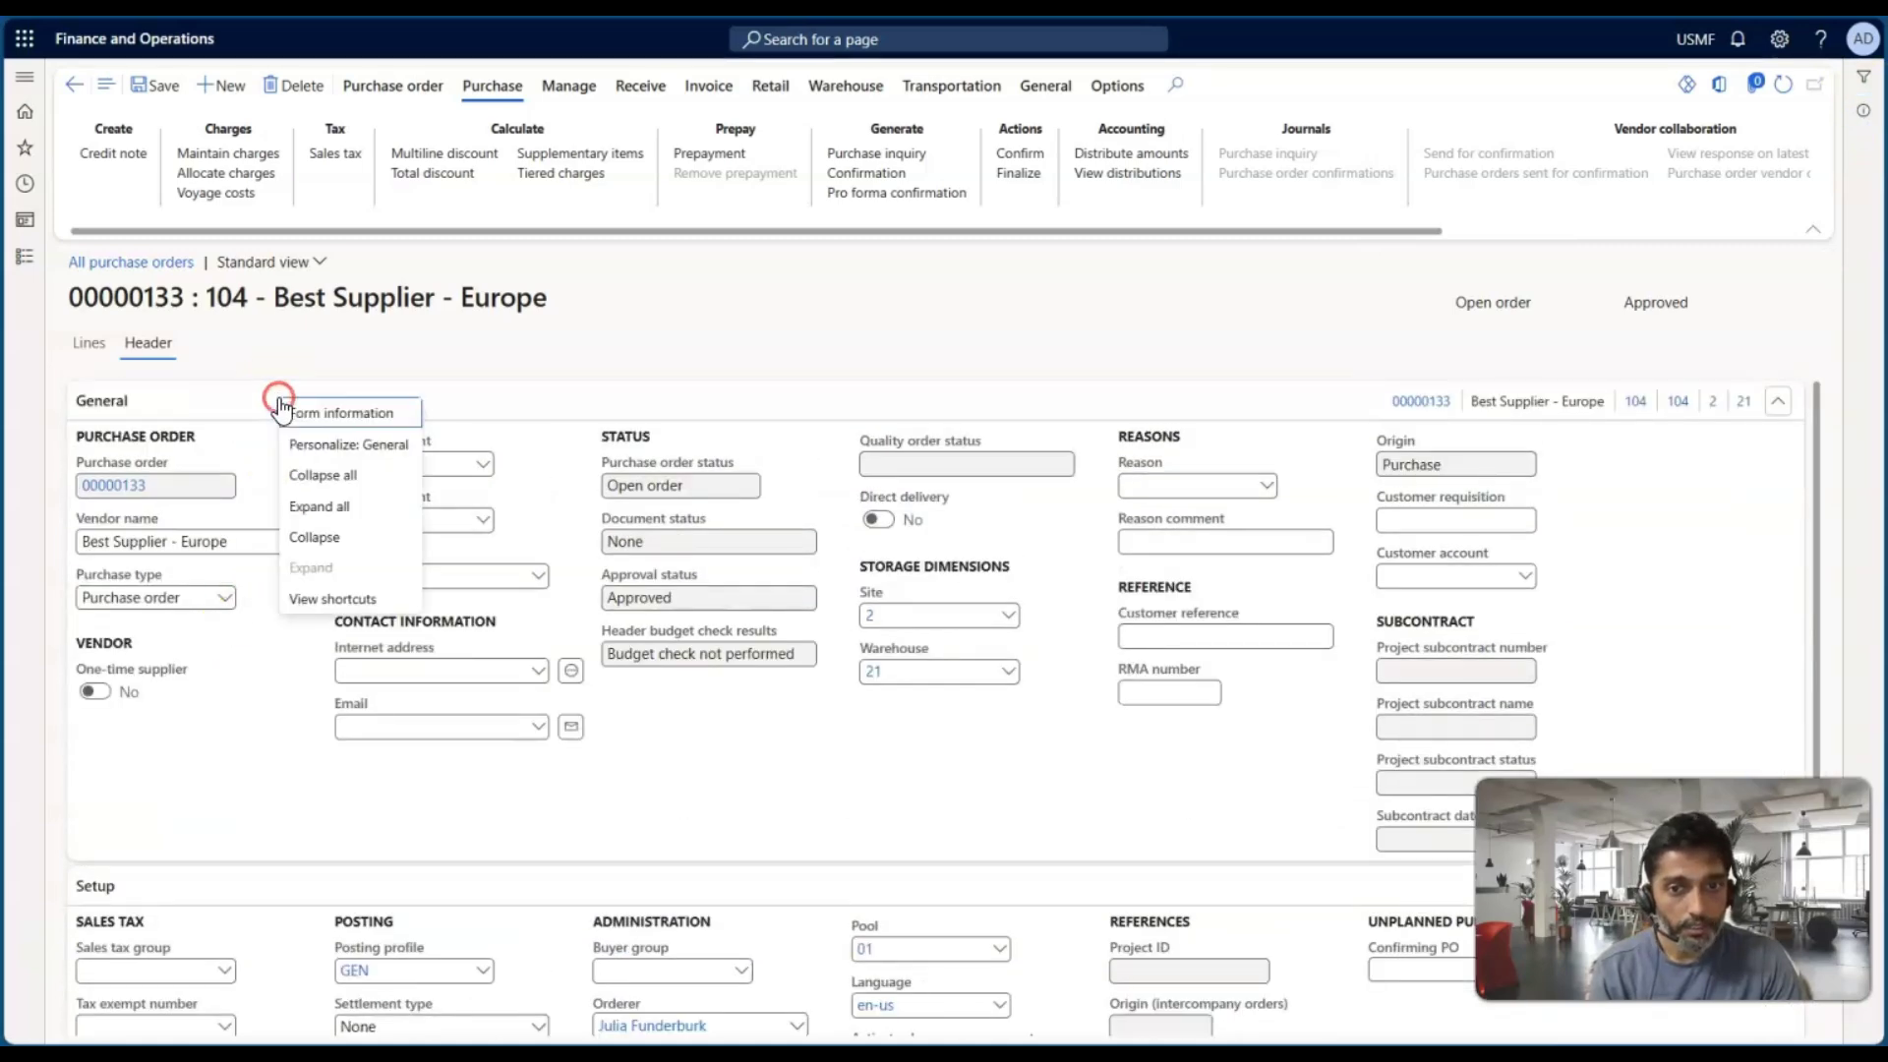
left_click(312, 507)
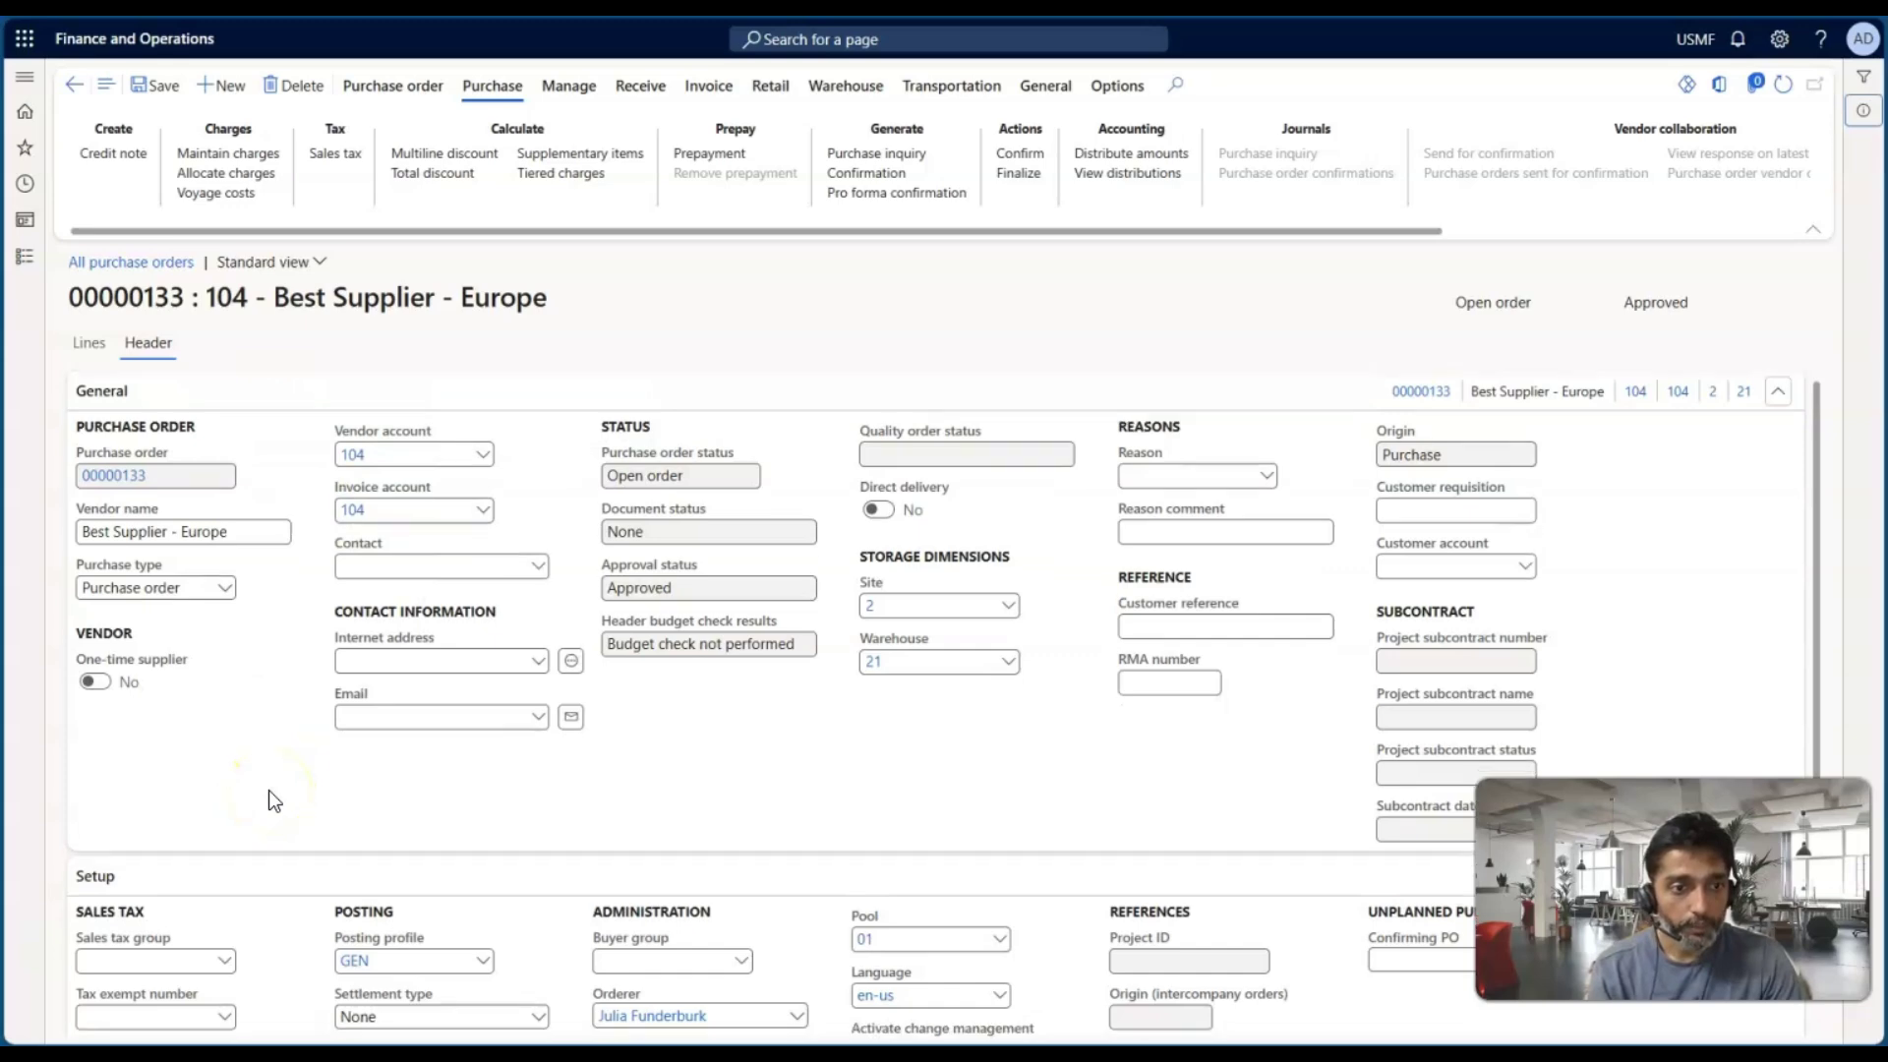
Step: Set the purchase order currency to USD and recalculate amounts by exchange rate and trade agreements
scroll(268, 791, "up", 7)
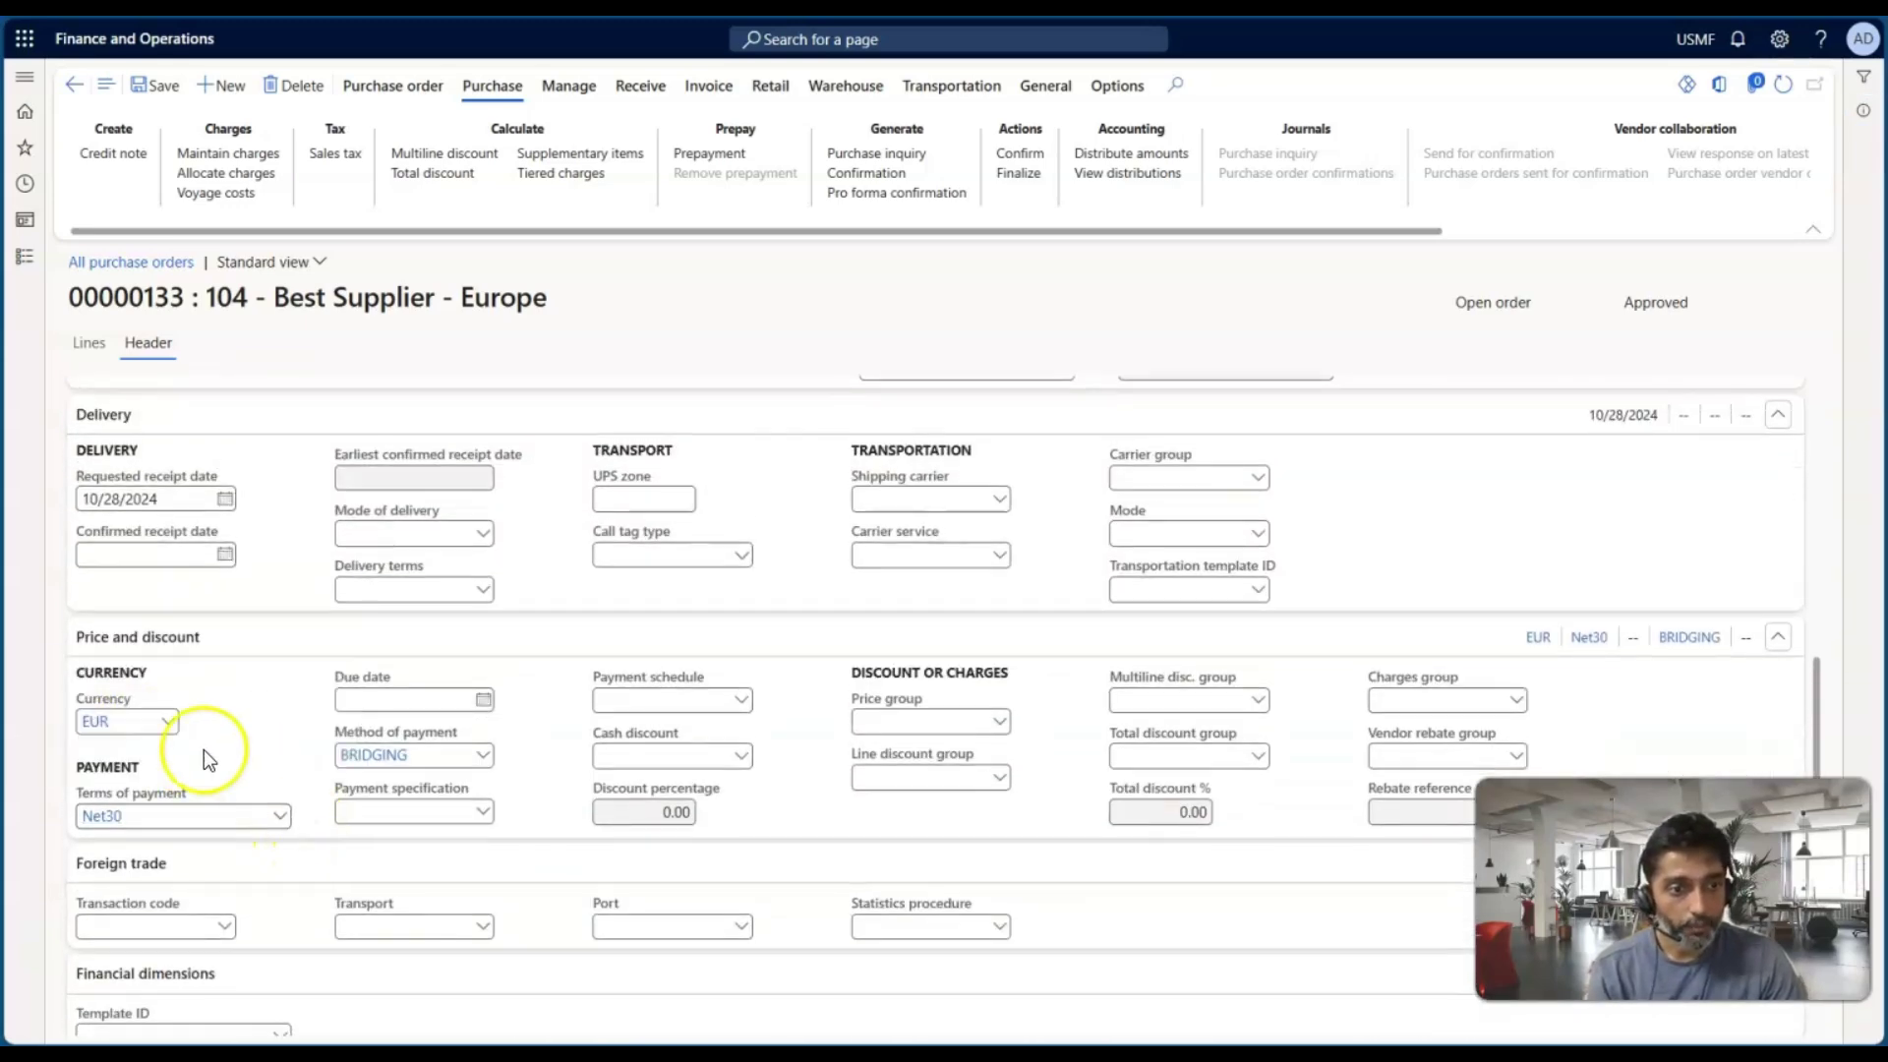
type("USD")
key("Tab")
left_click(167, 89)
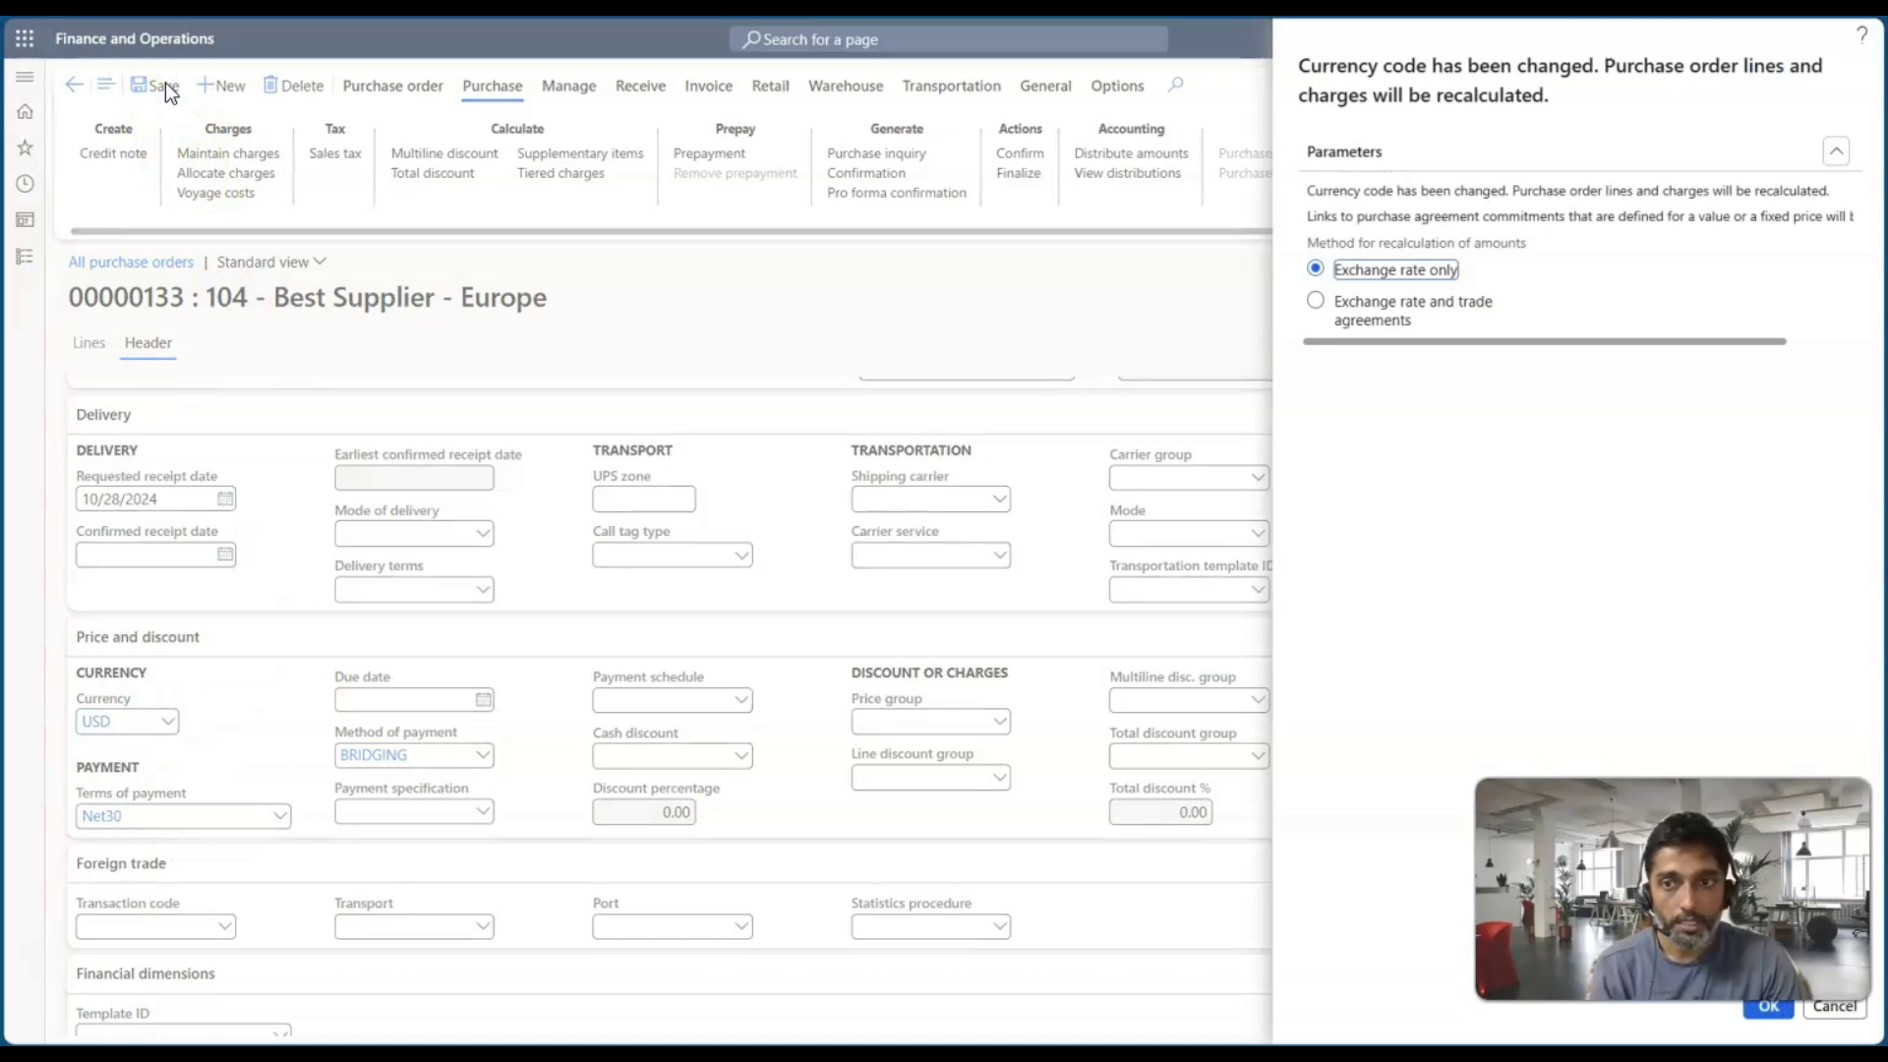
left_click(1328, 313)
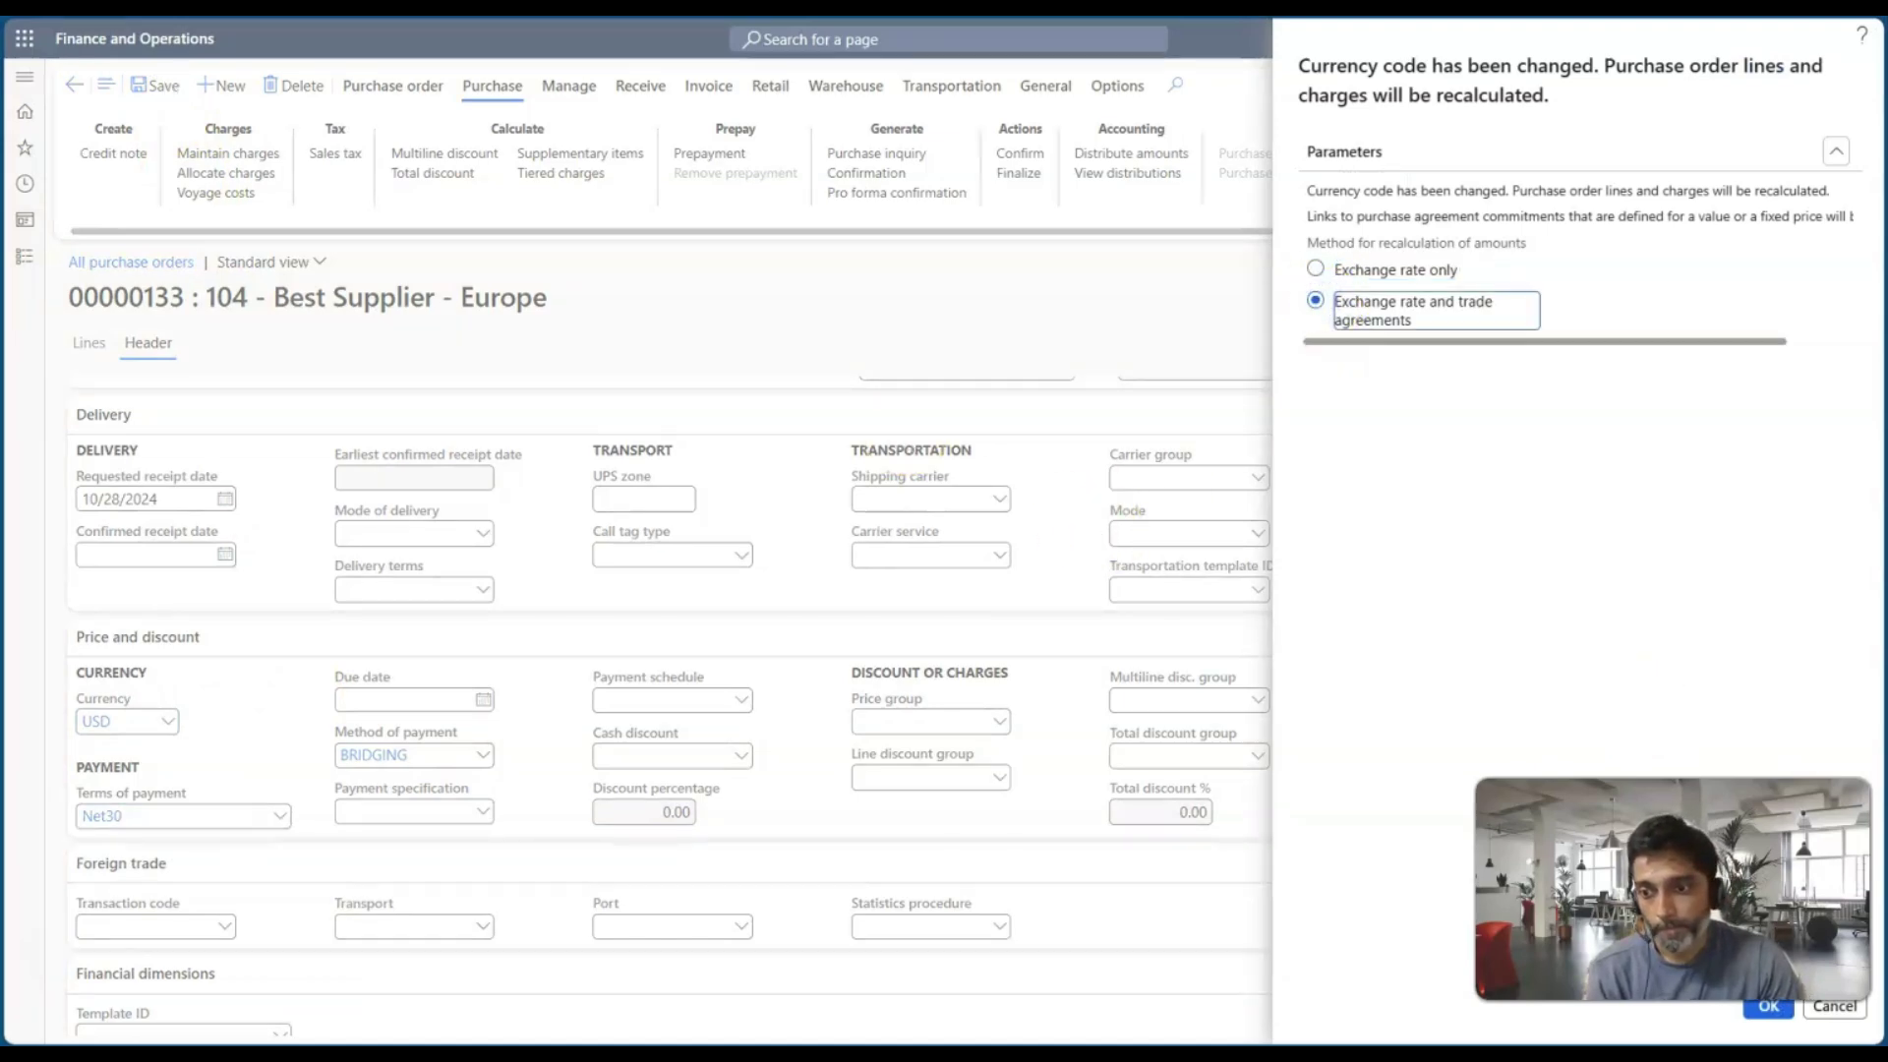
left_click(1759, 1008)
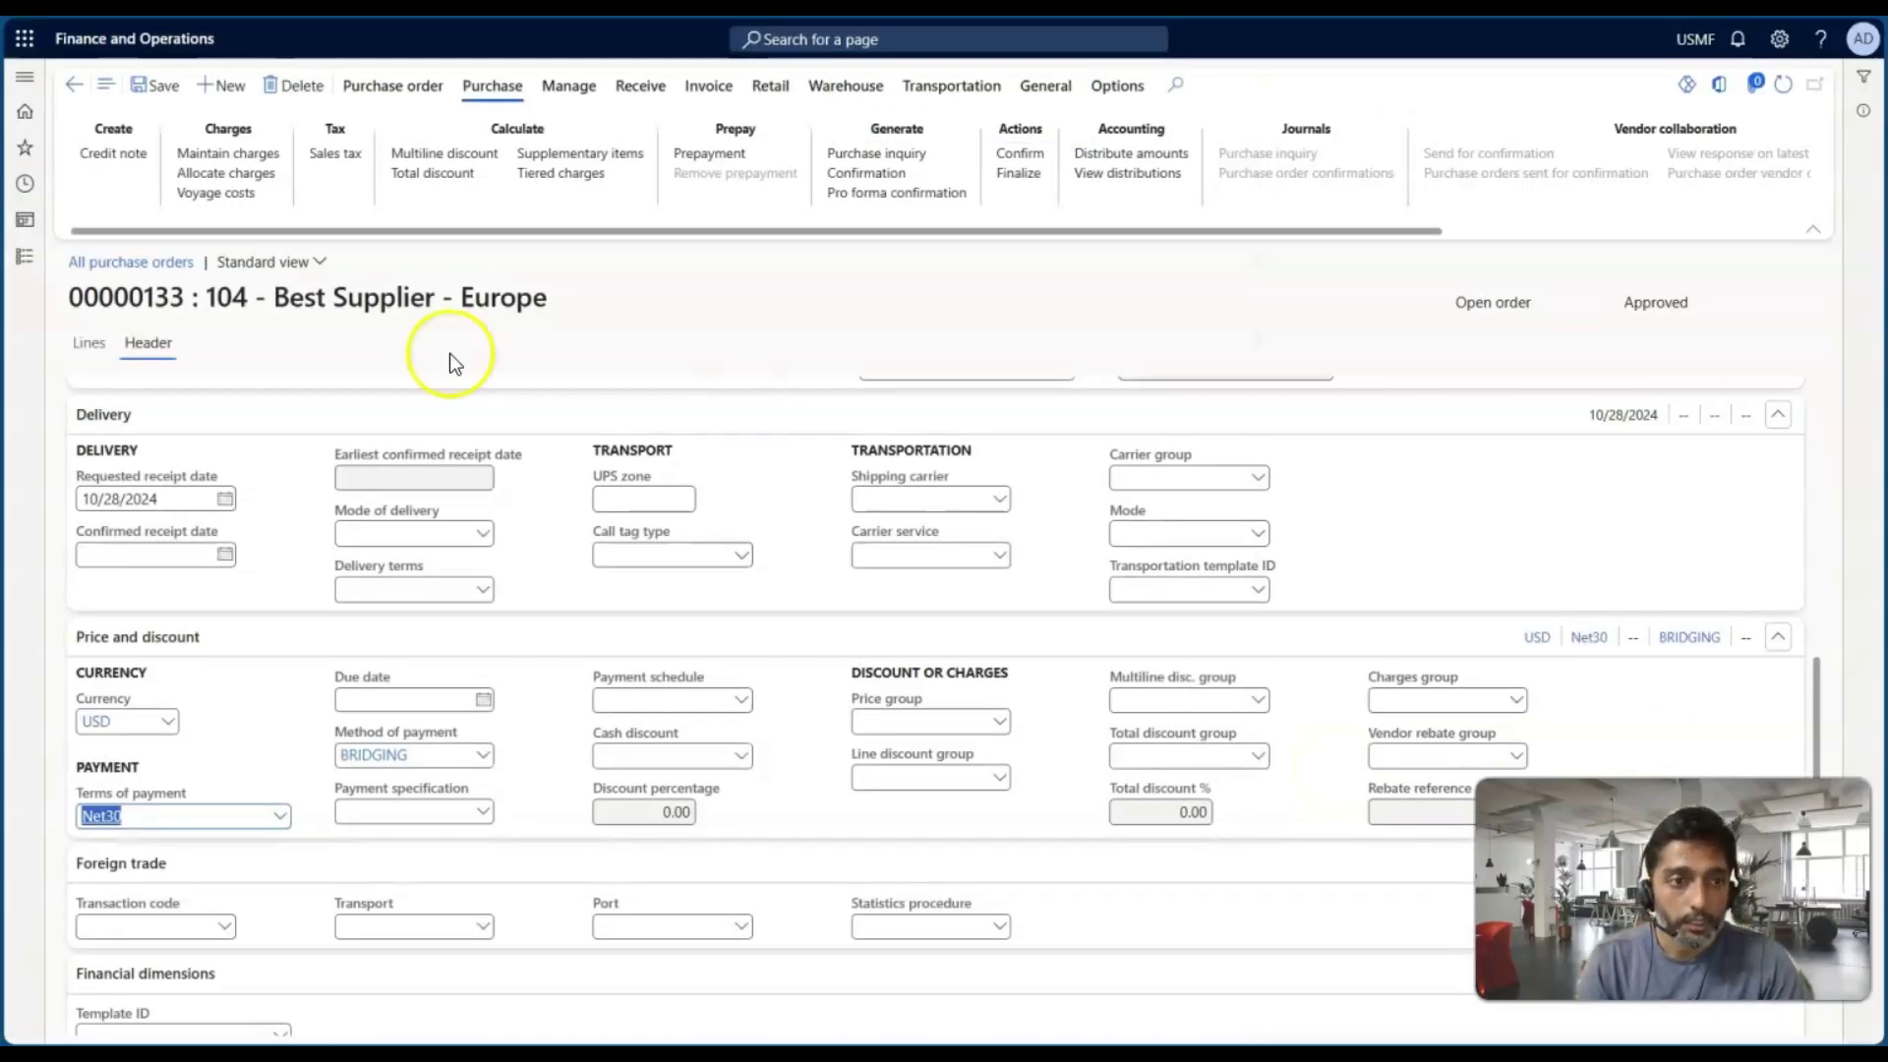
Step: Return to the order lines, select the HDMI 6' Cables line, and view the line-level customer auto charges
left_click(102, 341)
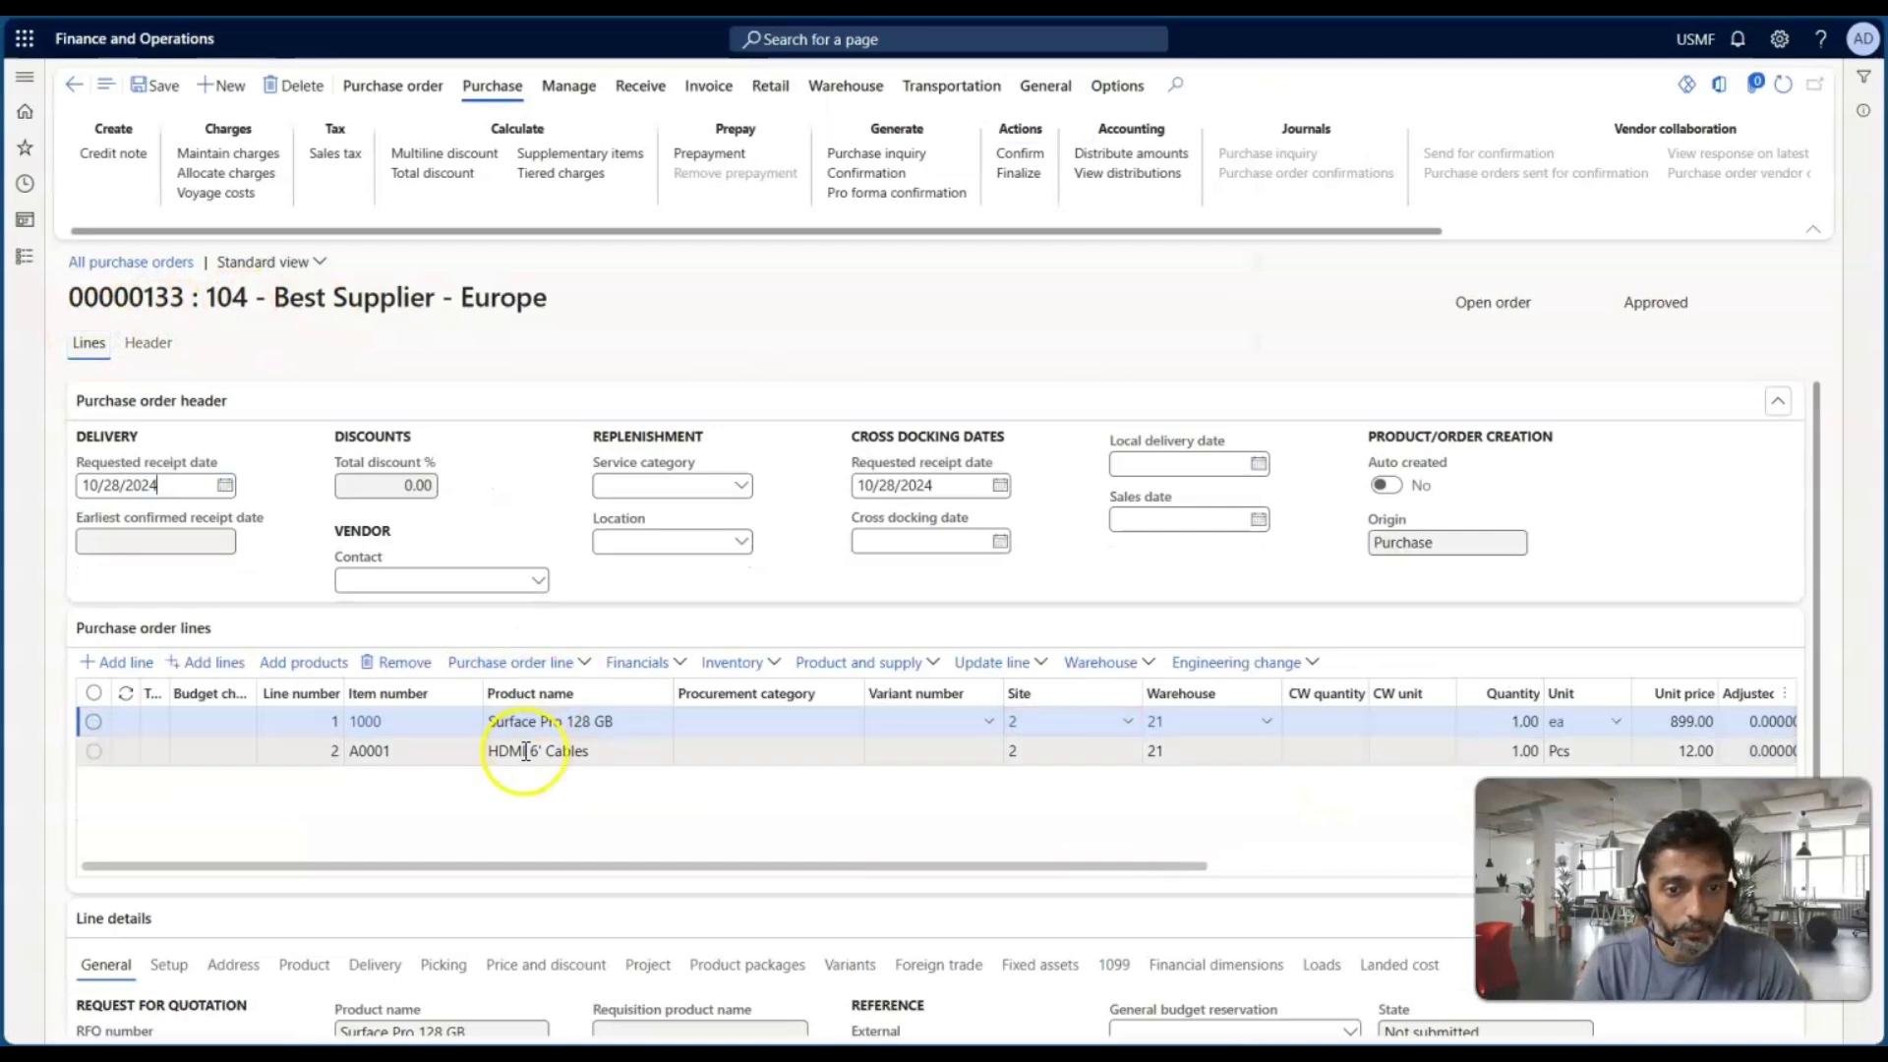
left_click(620, 752)
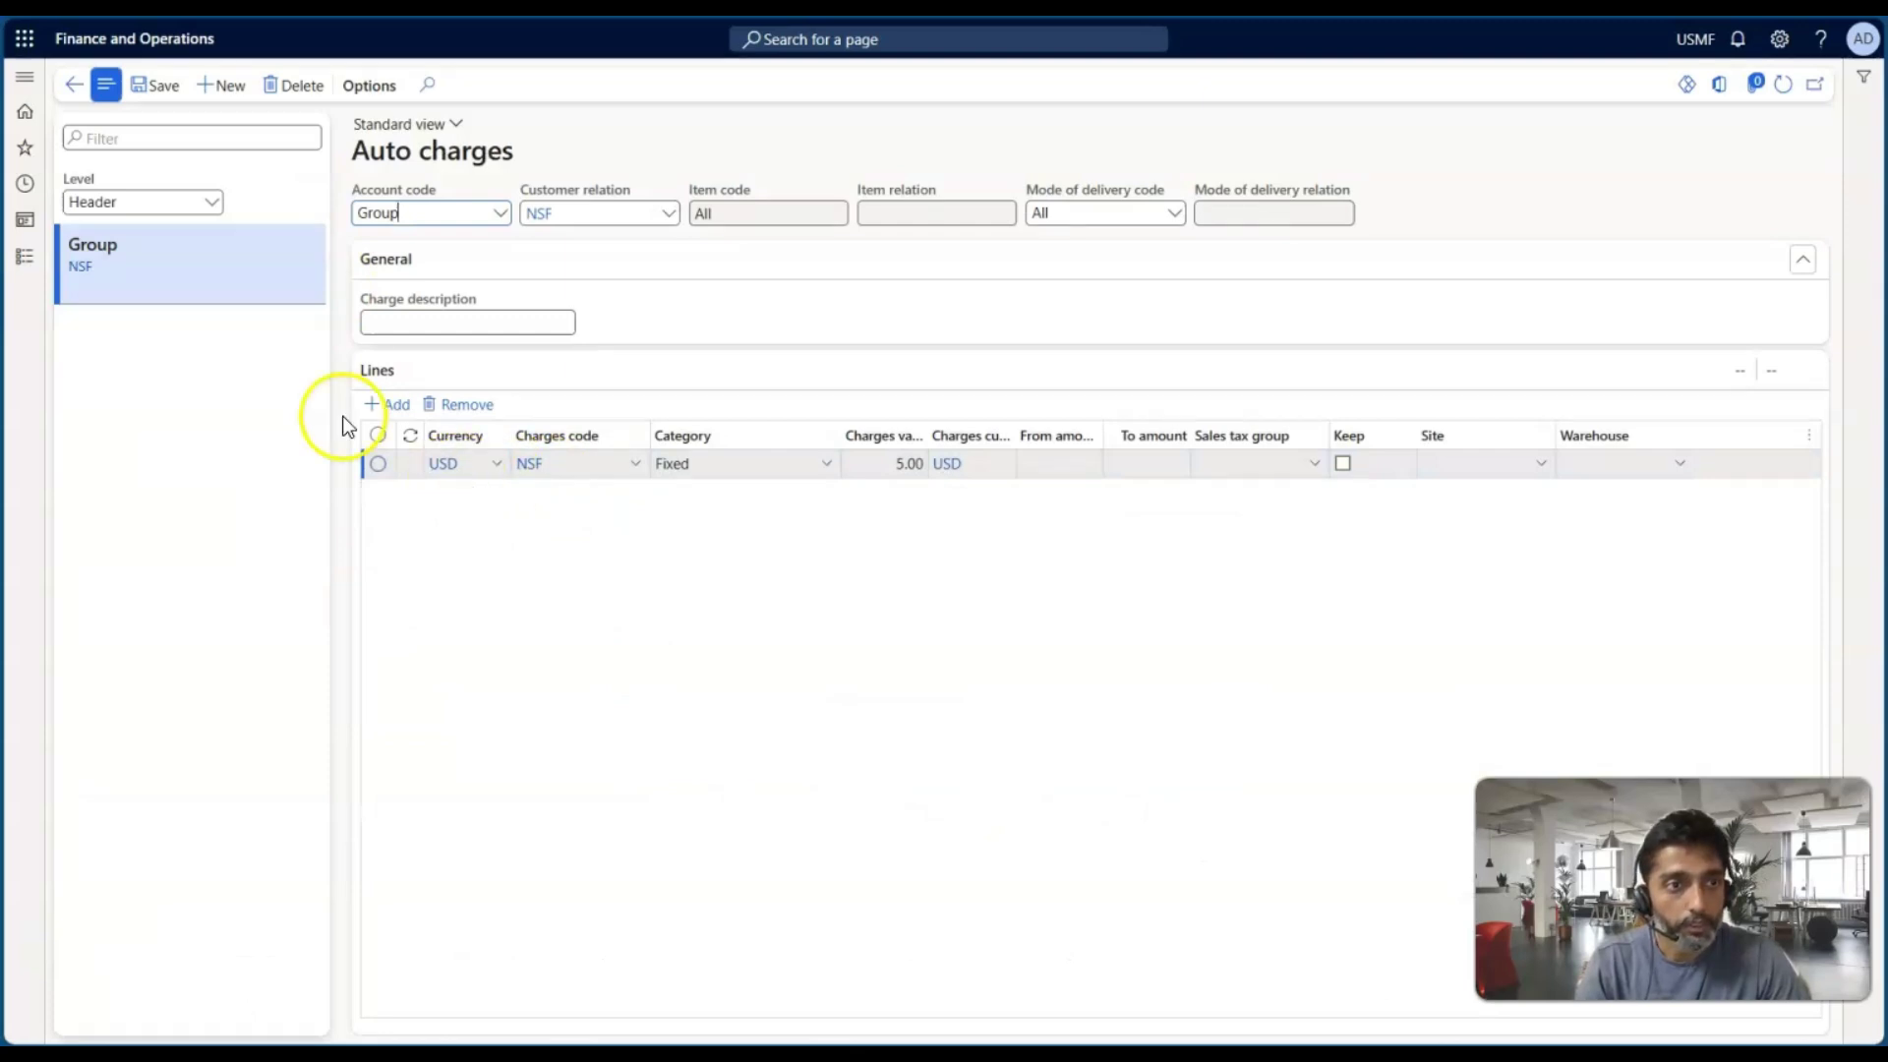
left_click(210, 203)
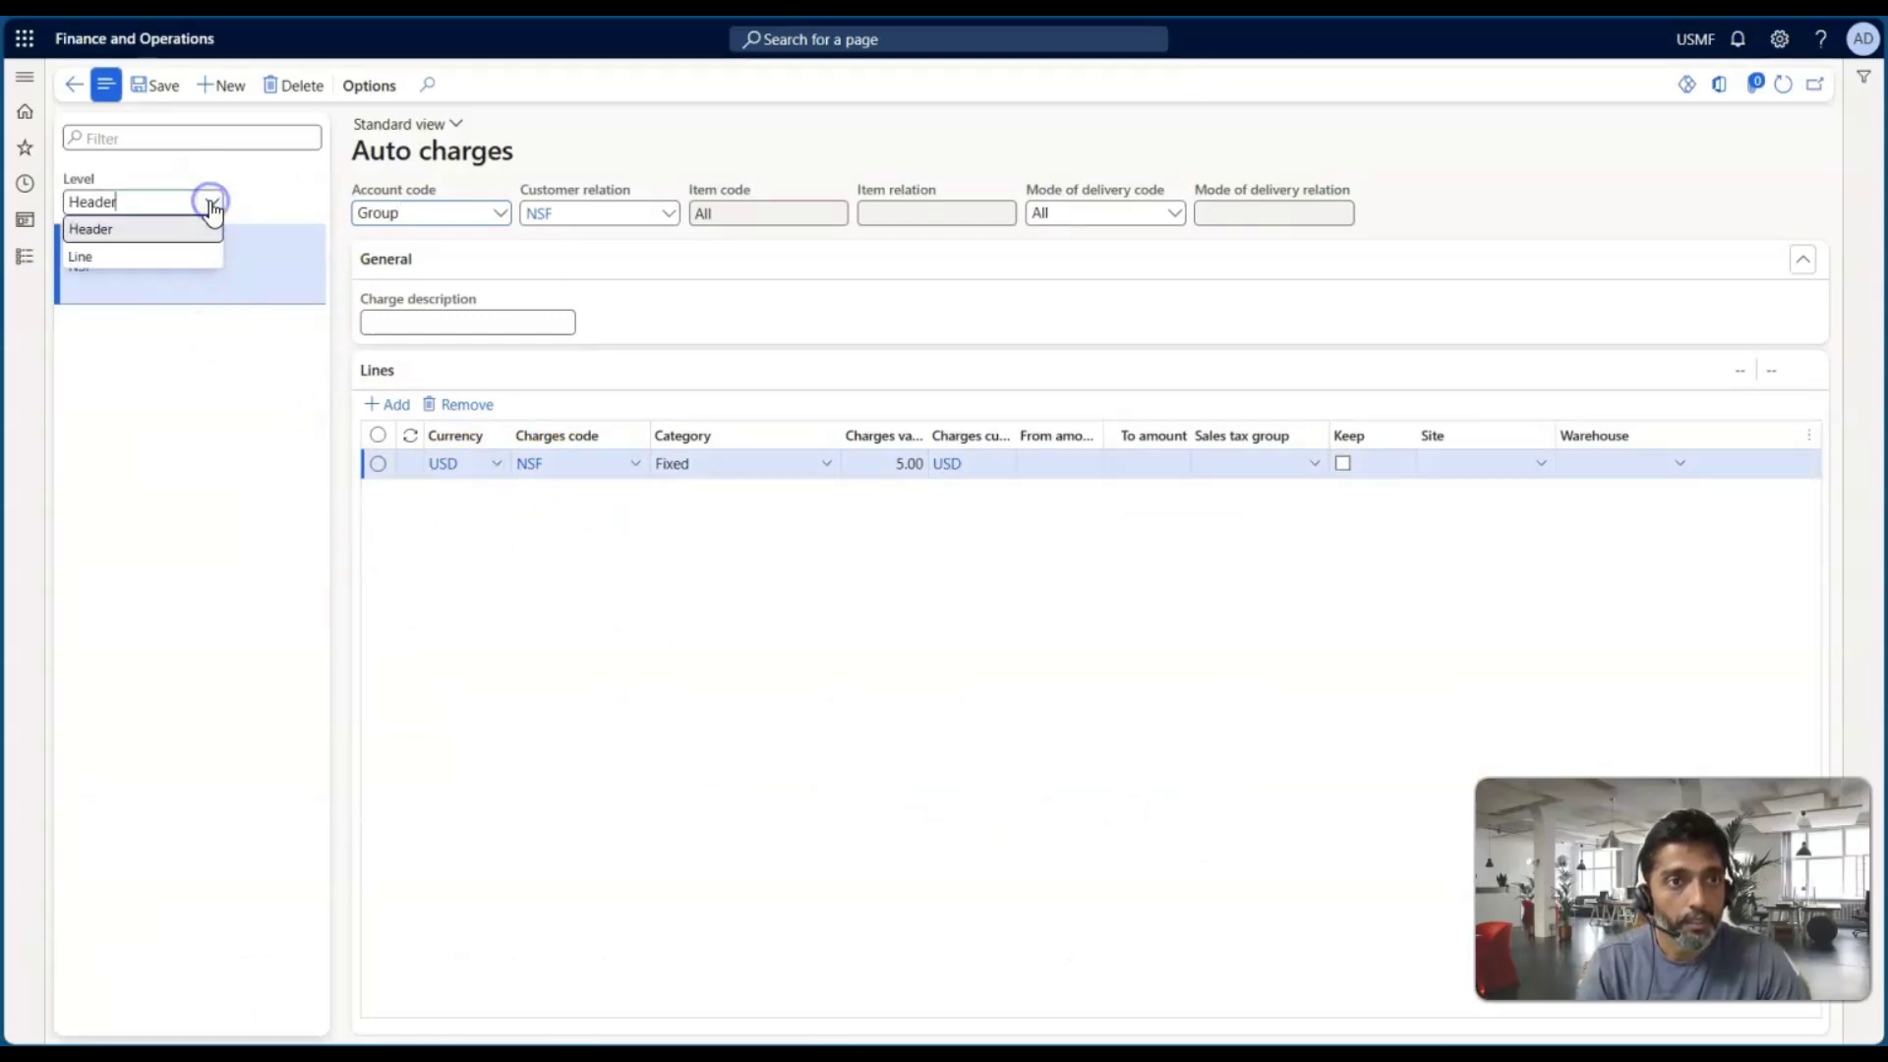
left_click(151, 257)
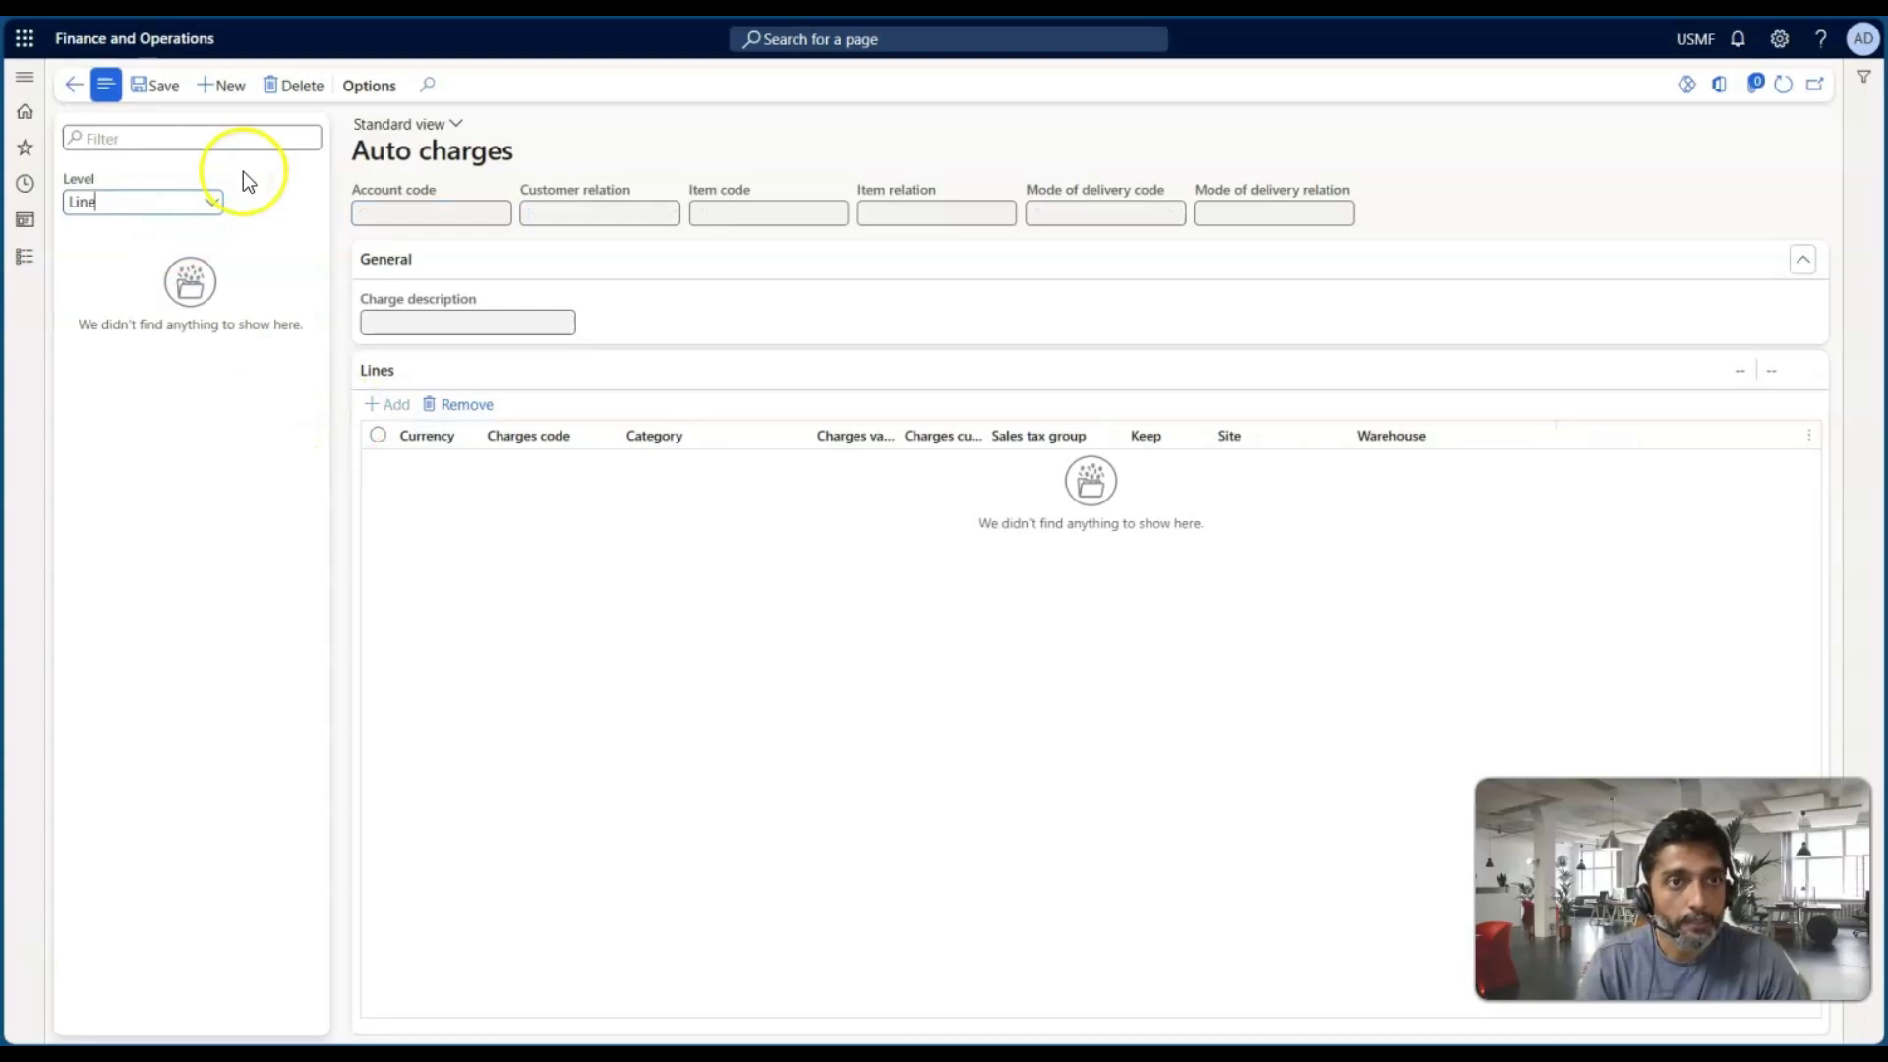
Step: Open the automatic charges setup in Procurement and sourcing and check vendor 104's charges at header and line level
left_click(24, 258)
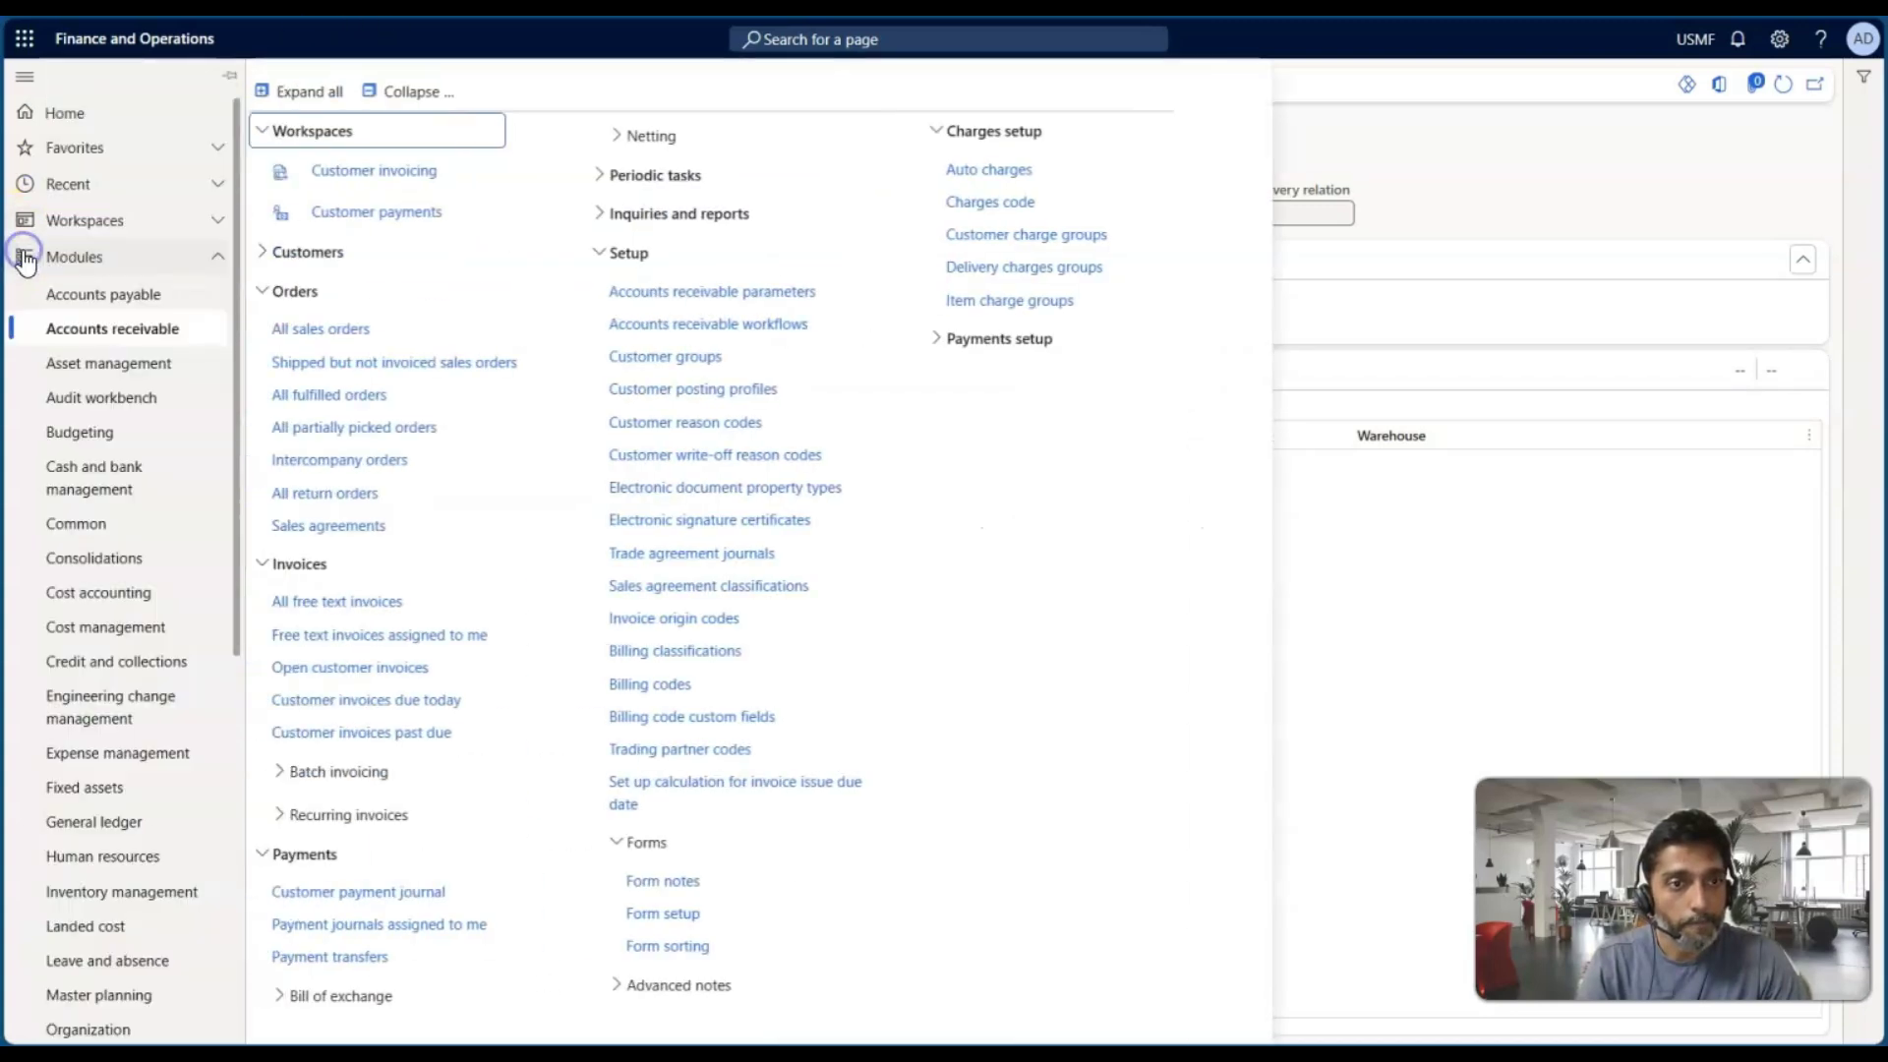
scroll(110, 536, "down", 8)
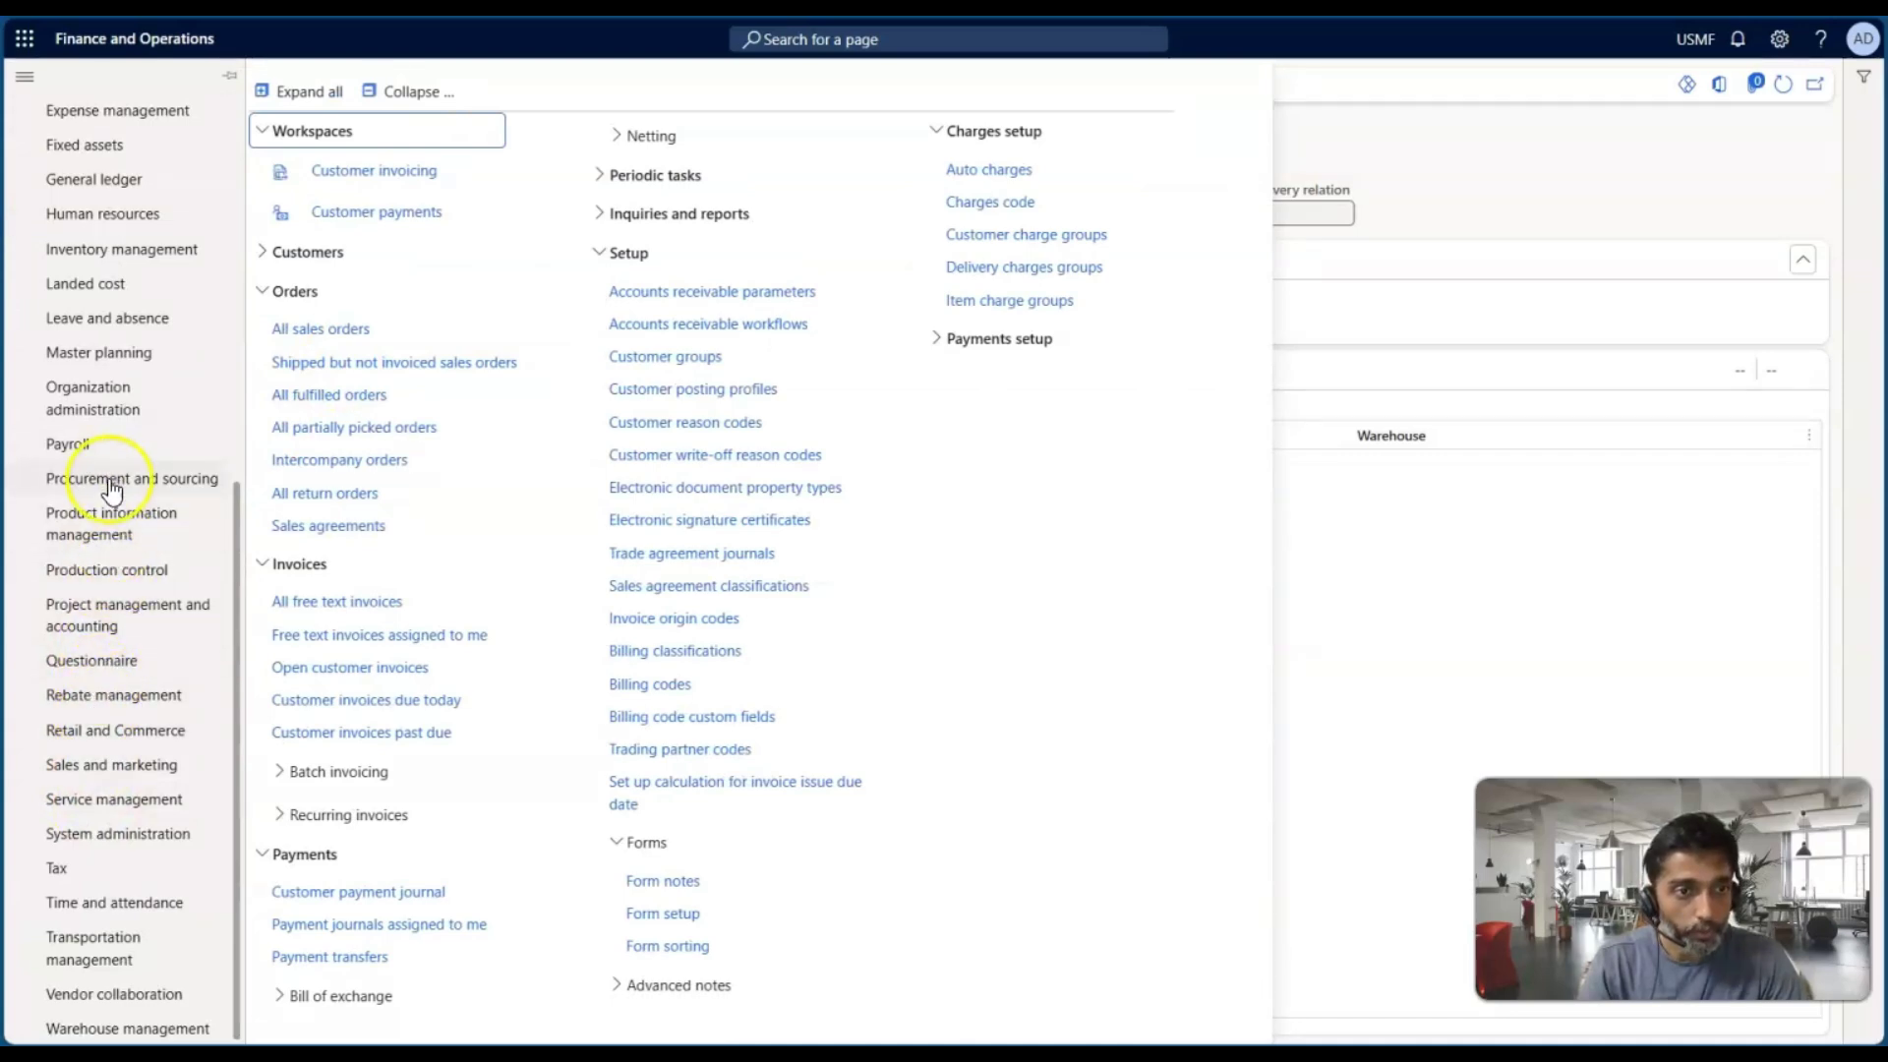
left_click(111, 488)
left_click(695, 432)
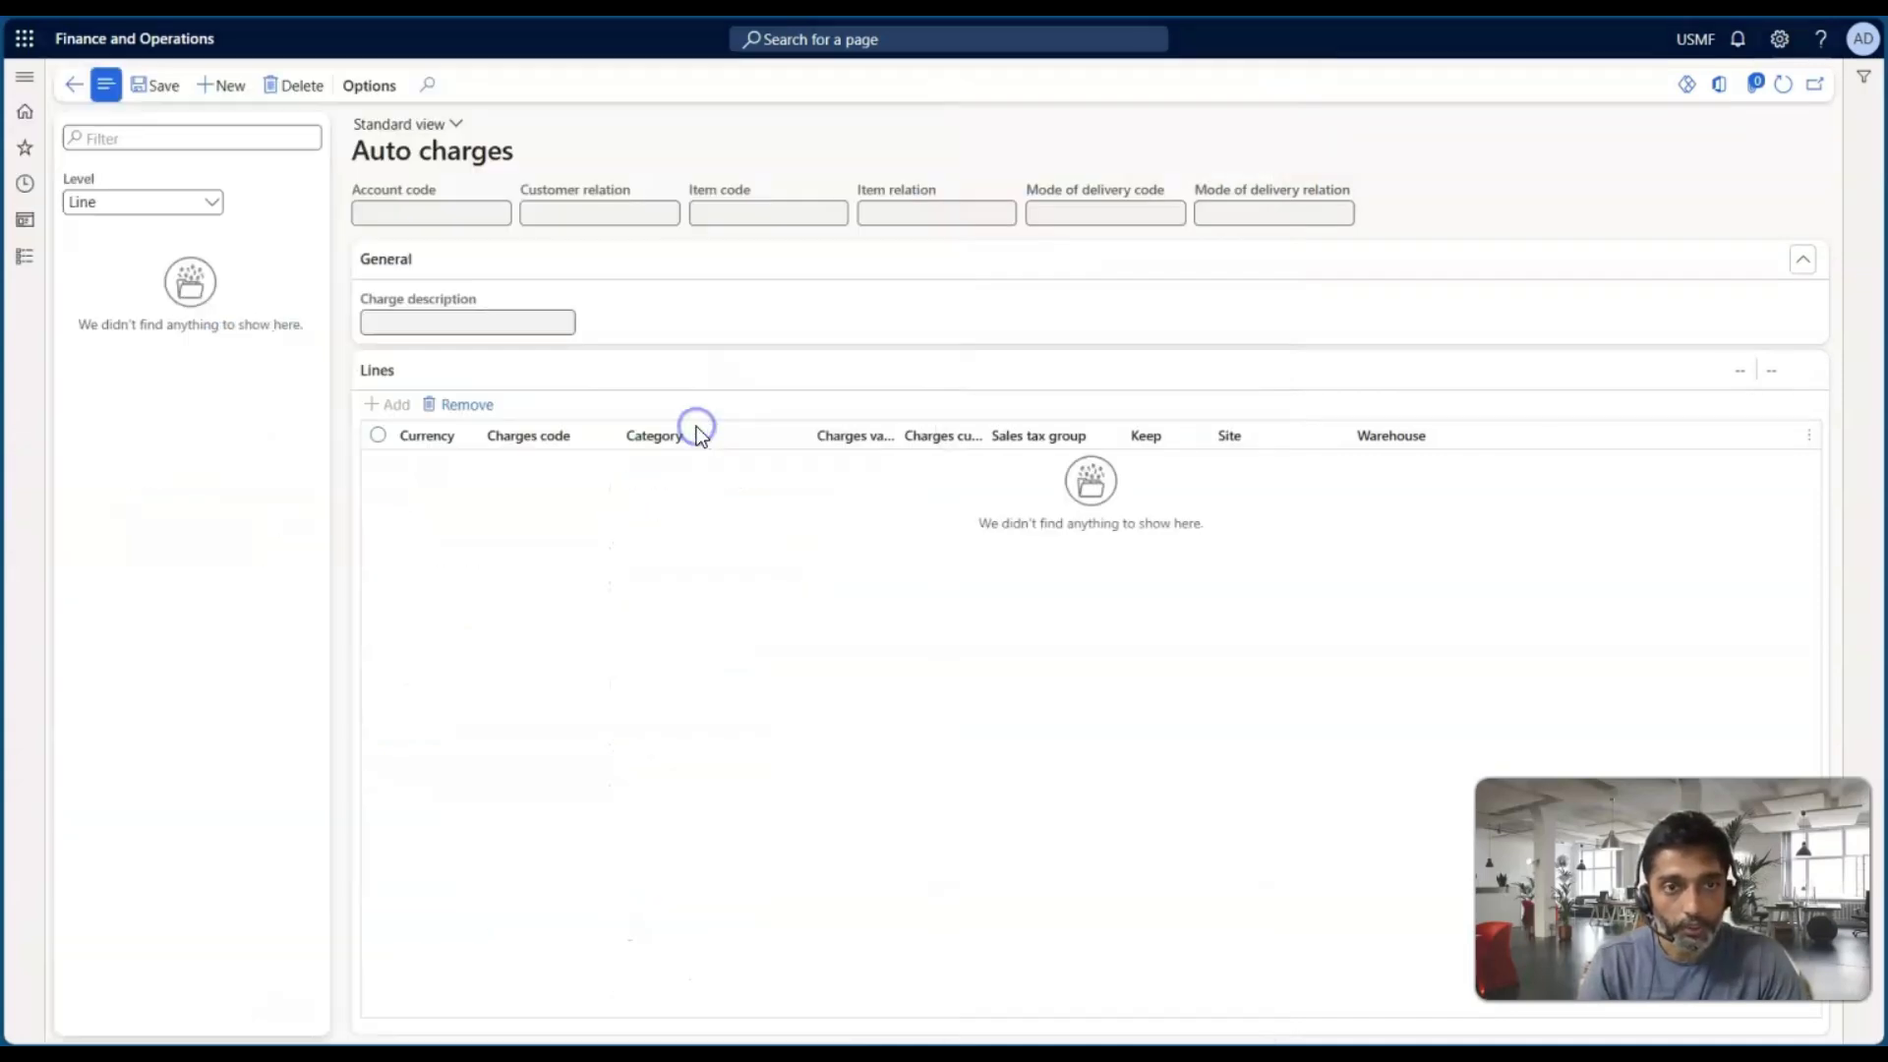
left_click(30, 264)
scroll(116, 531, "down", 2)
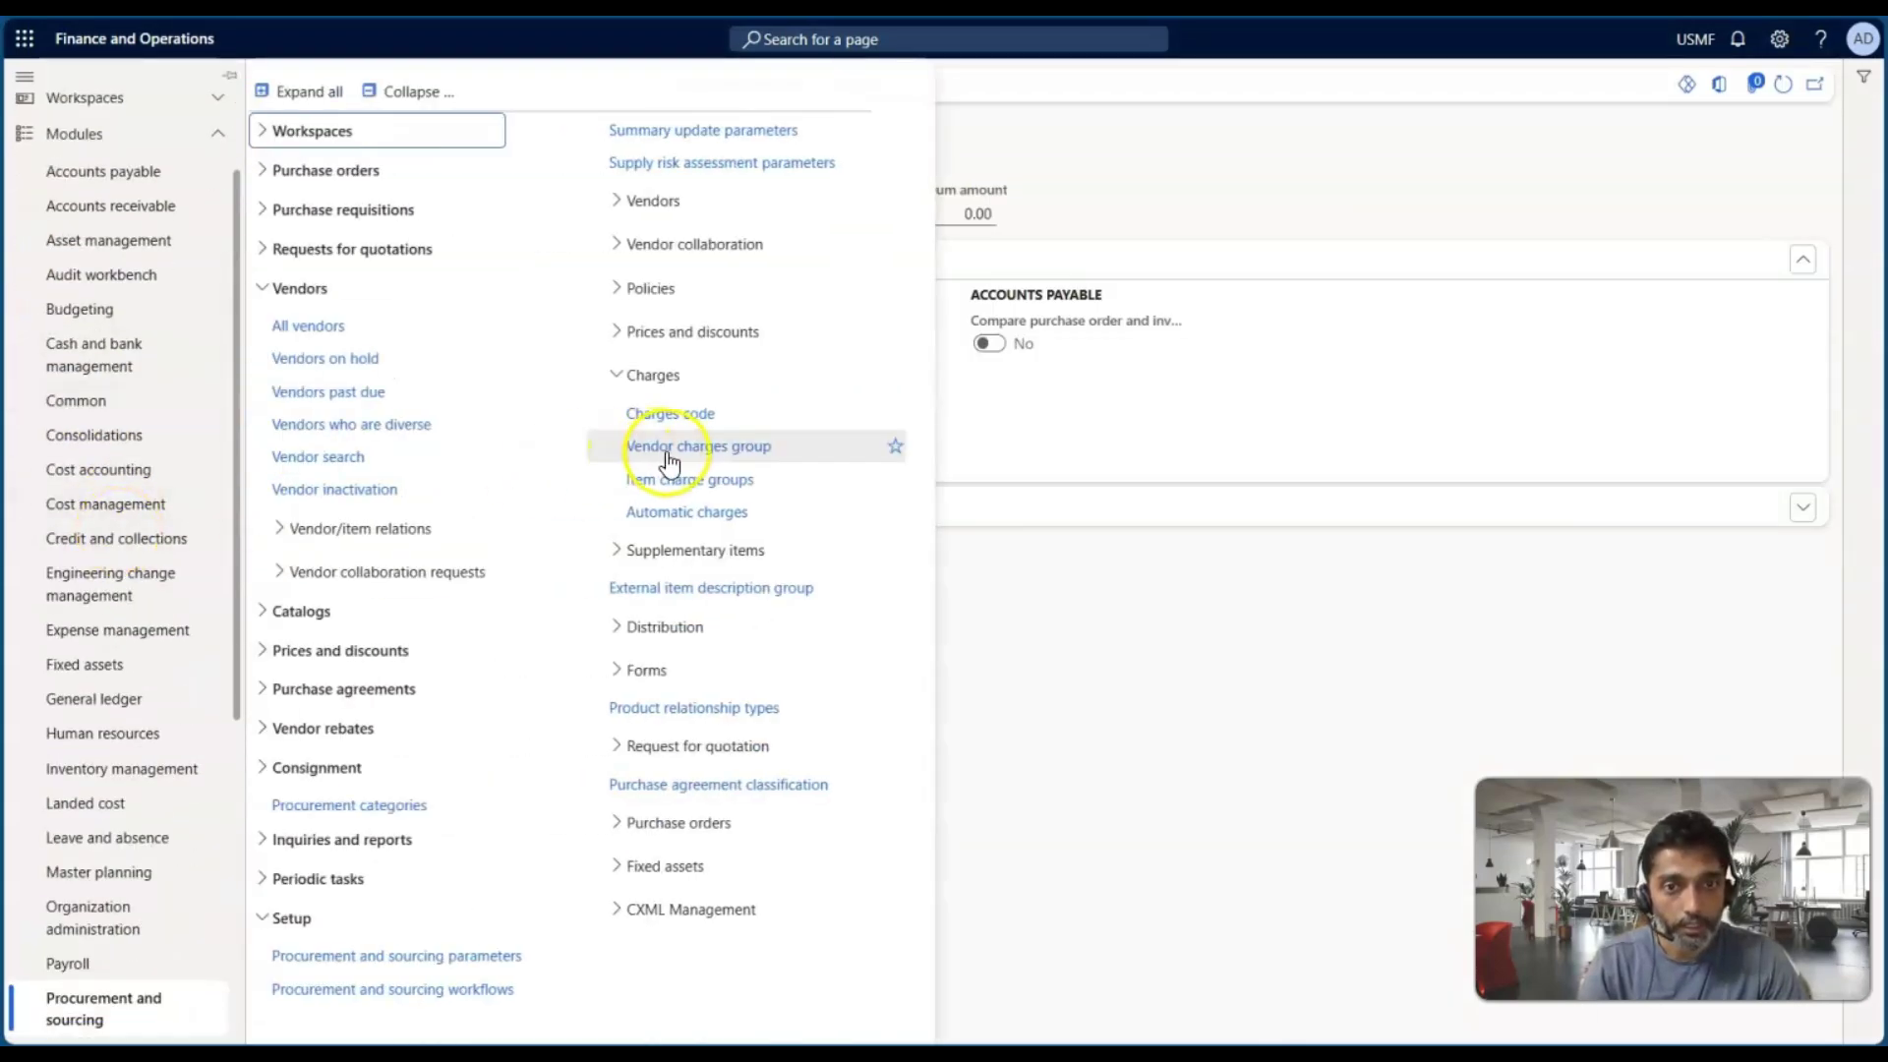
left_click(675, 513)
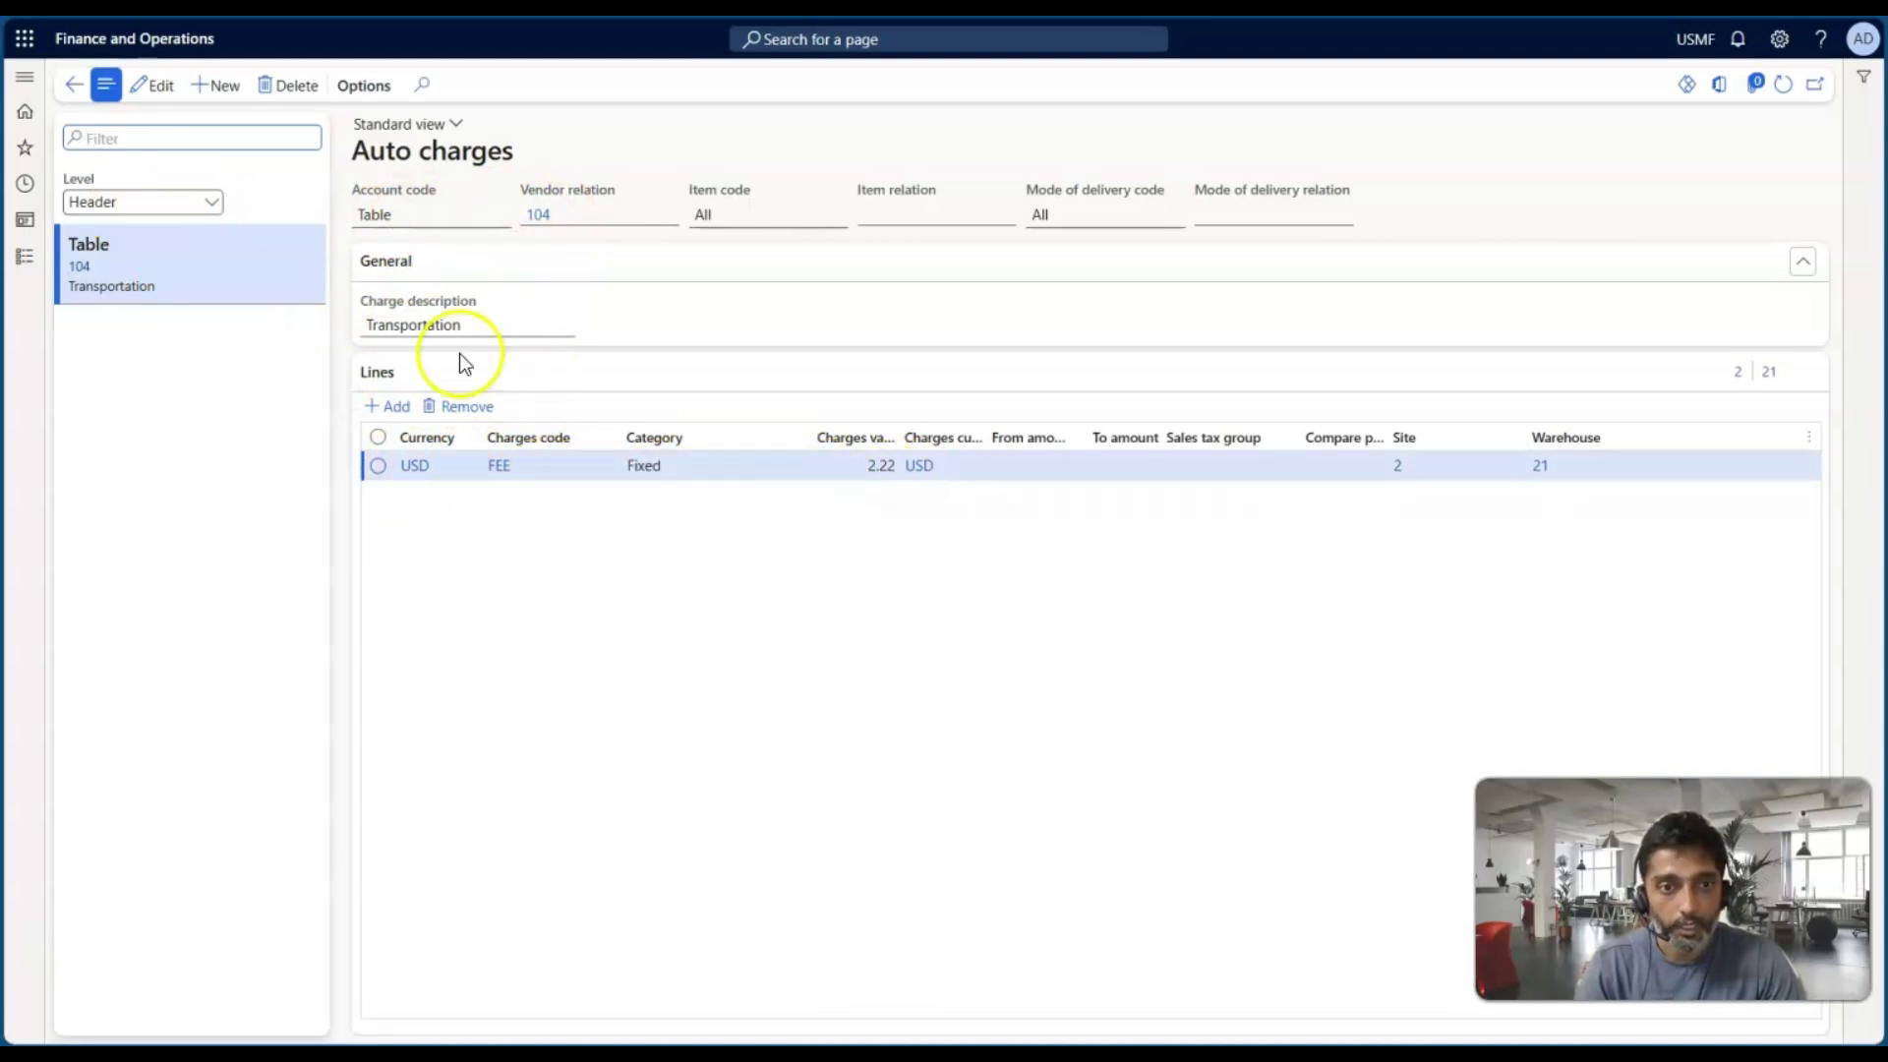
left_click(212, 202)
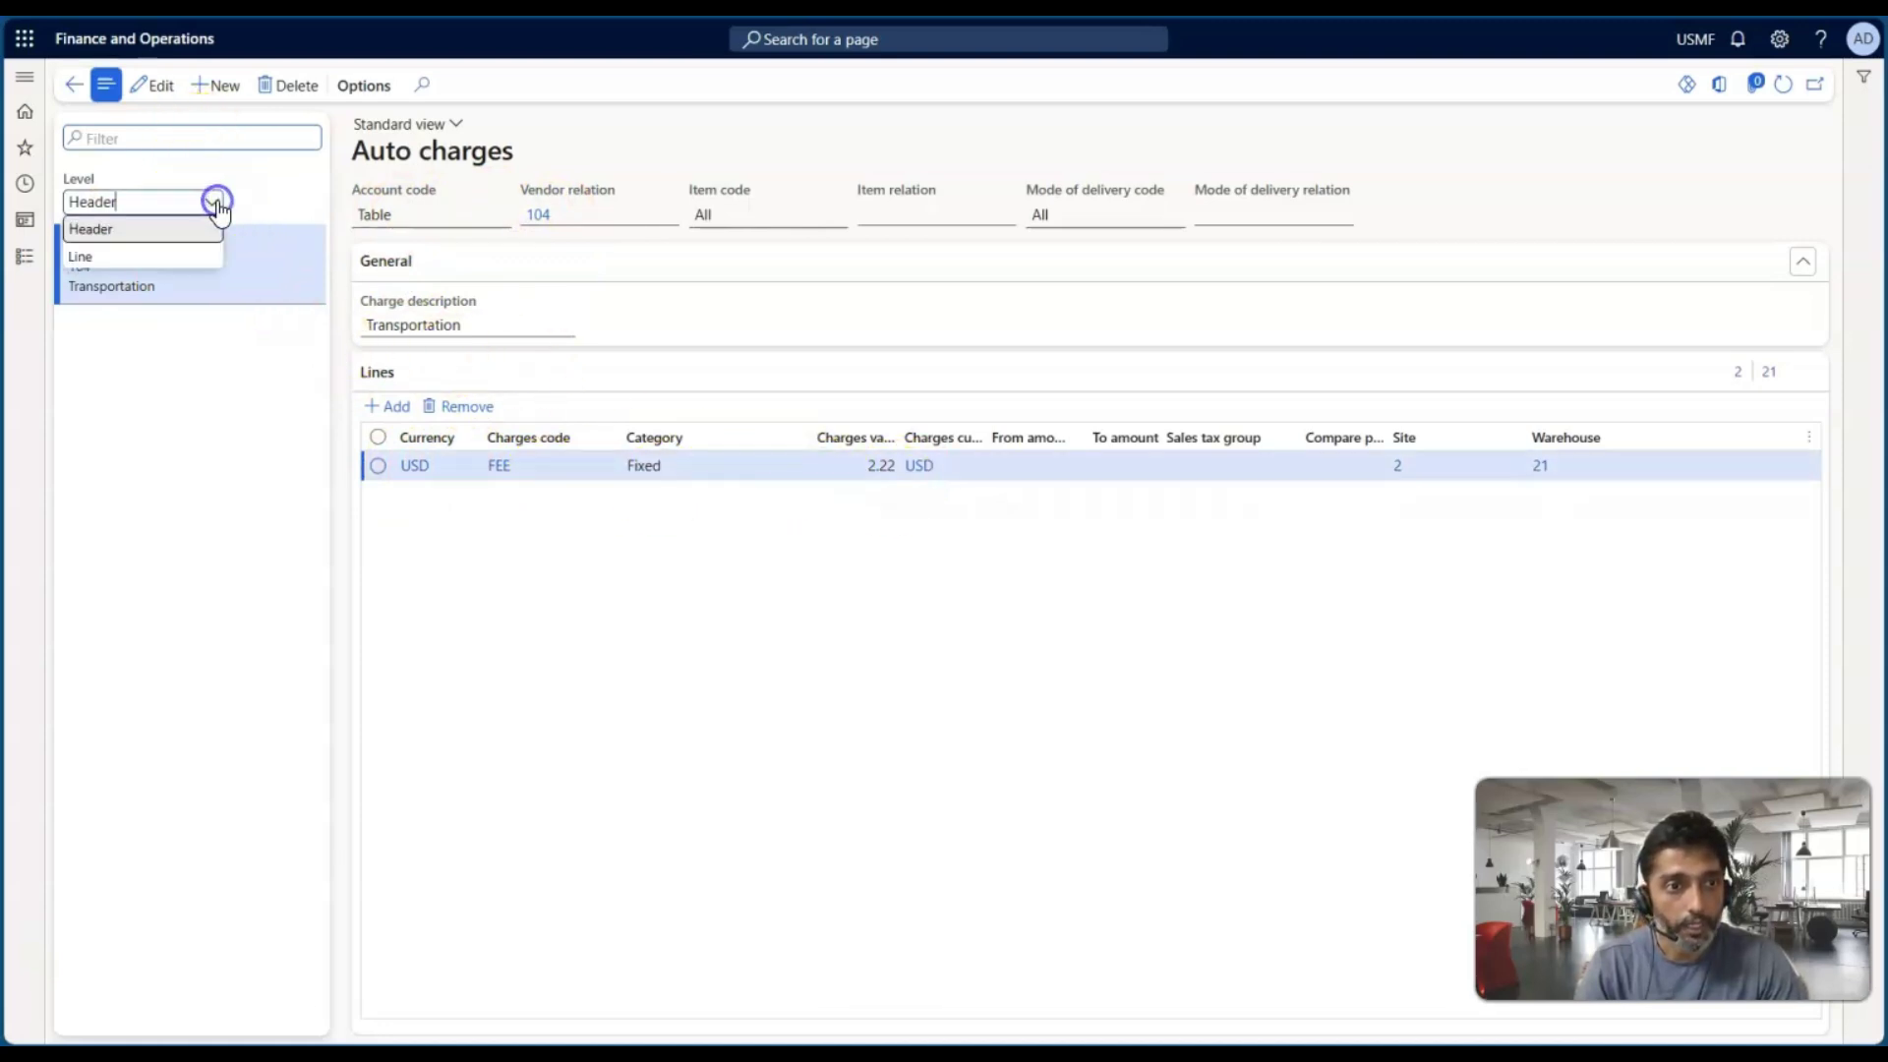
left_click(167, 253)
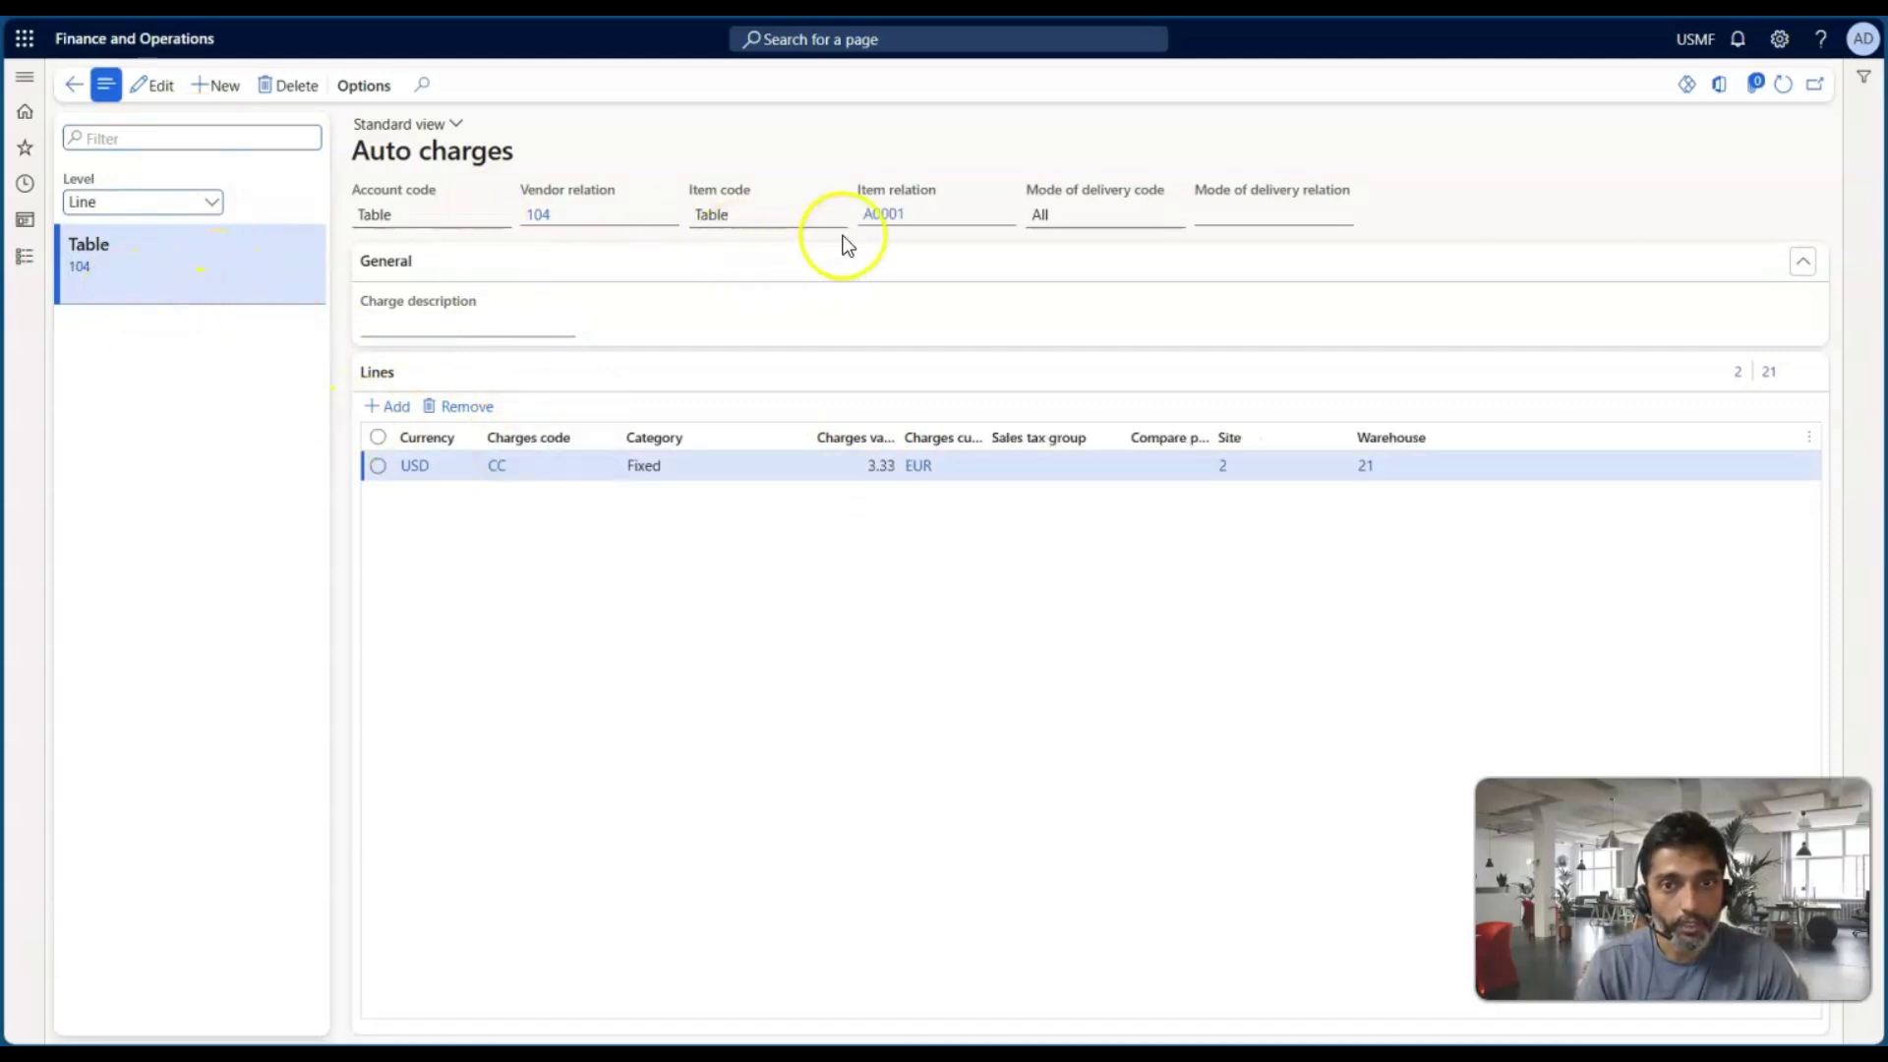
Step: Return to the purchase order, refresh and save it, and check the maintained charges for the HDMI 6' Cables line
key("ctrl+Tab")
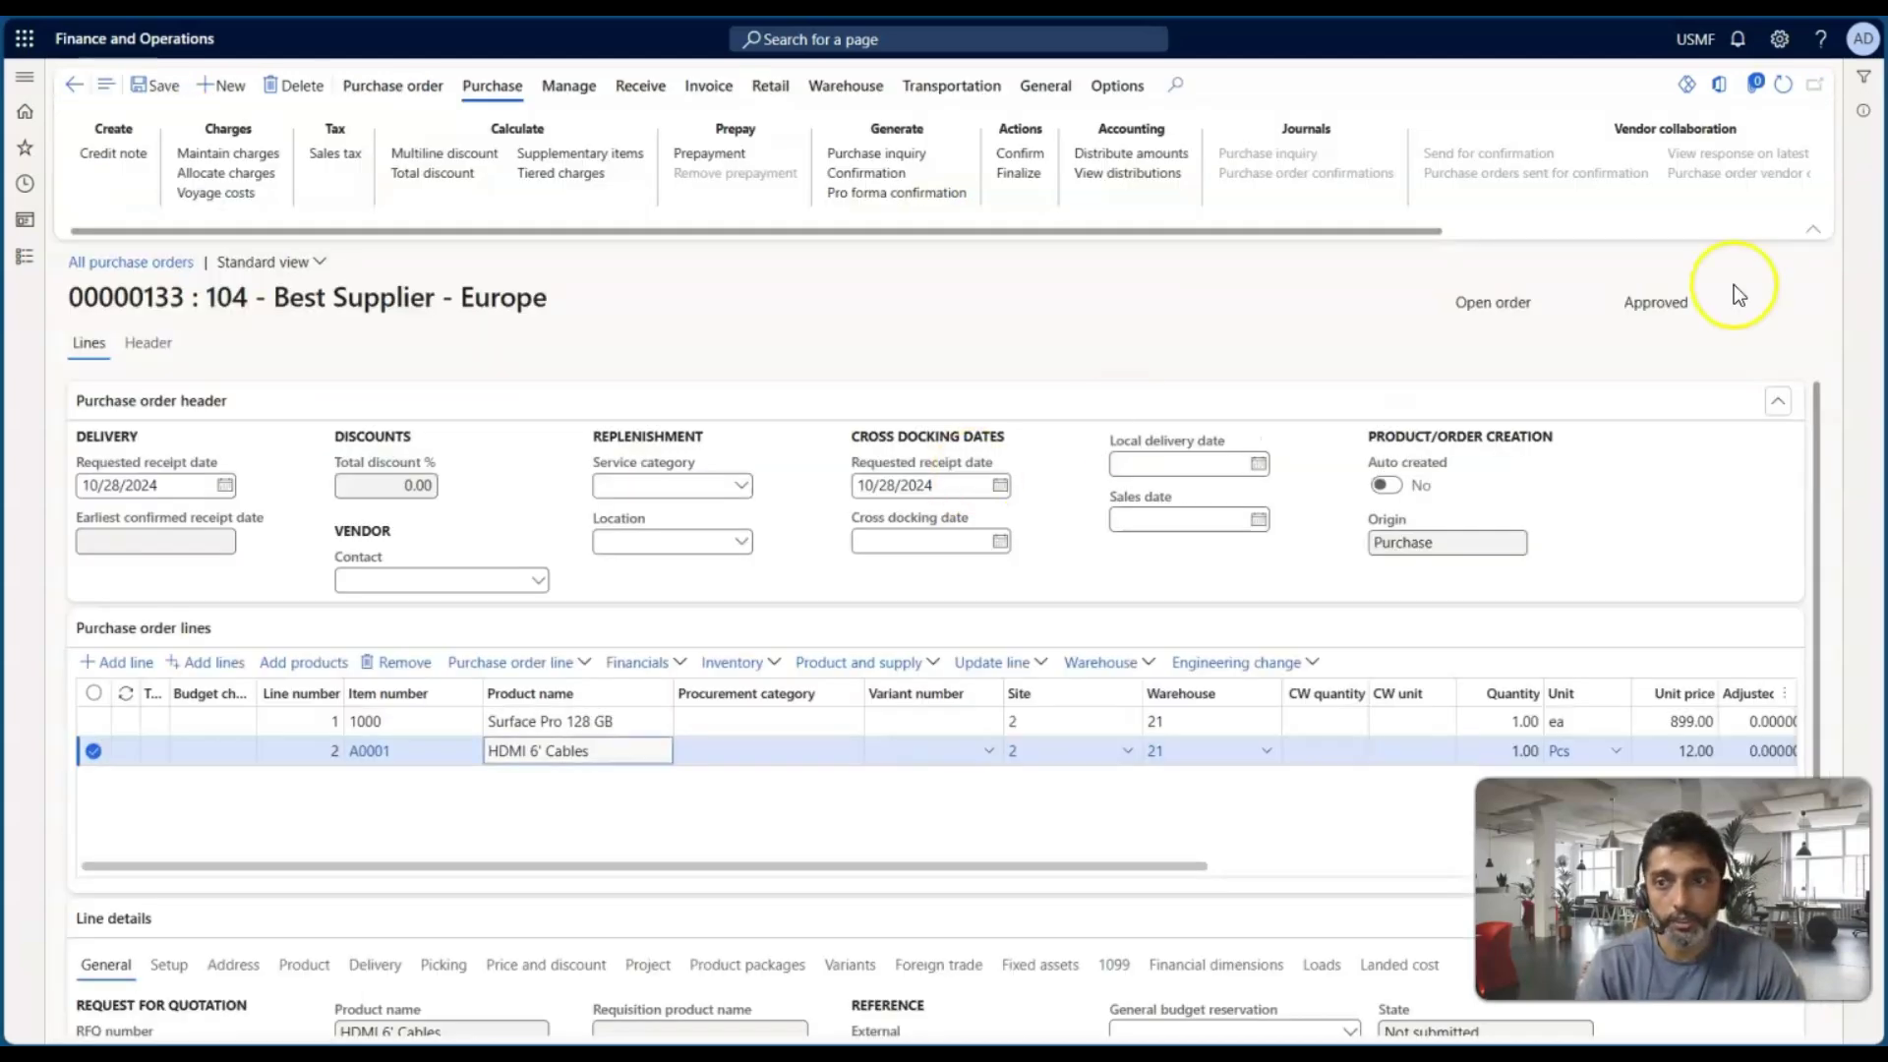
left_click(1781, 88)
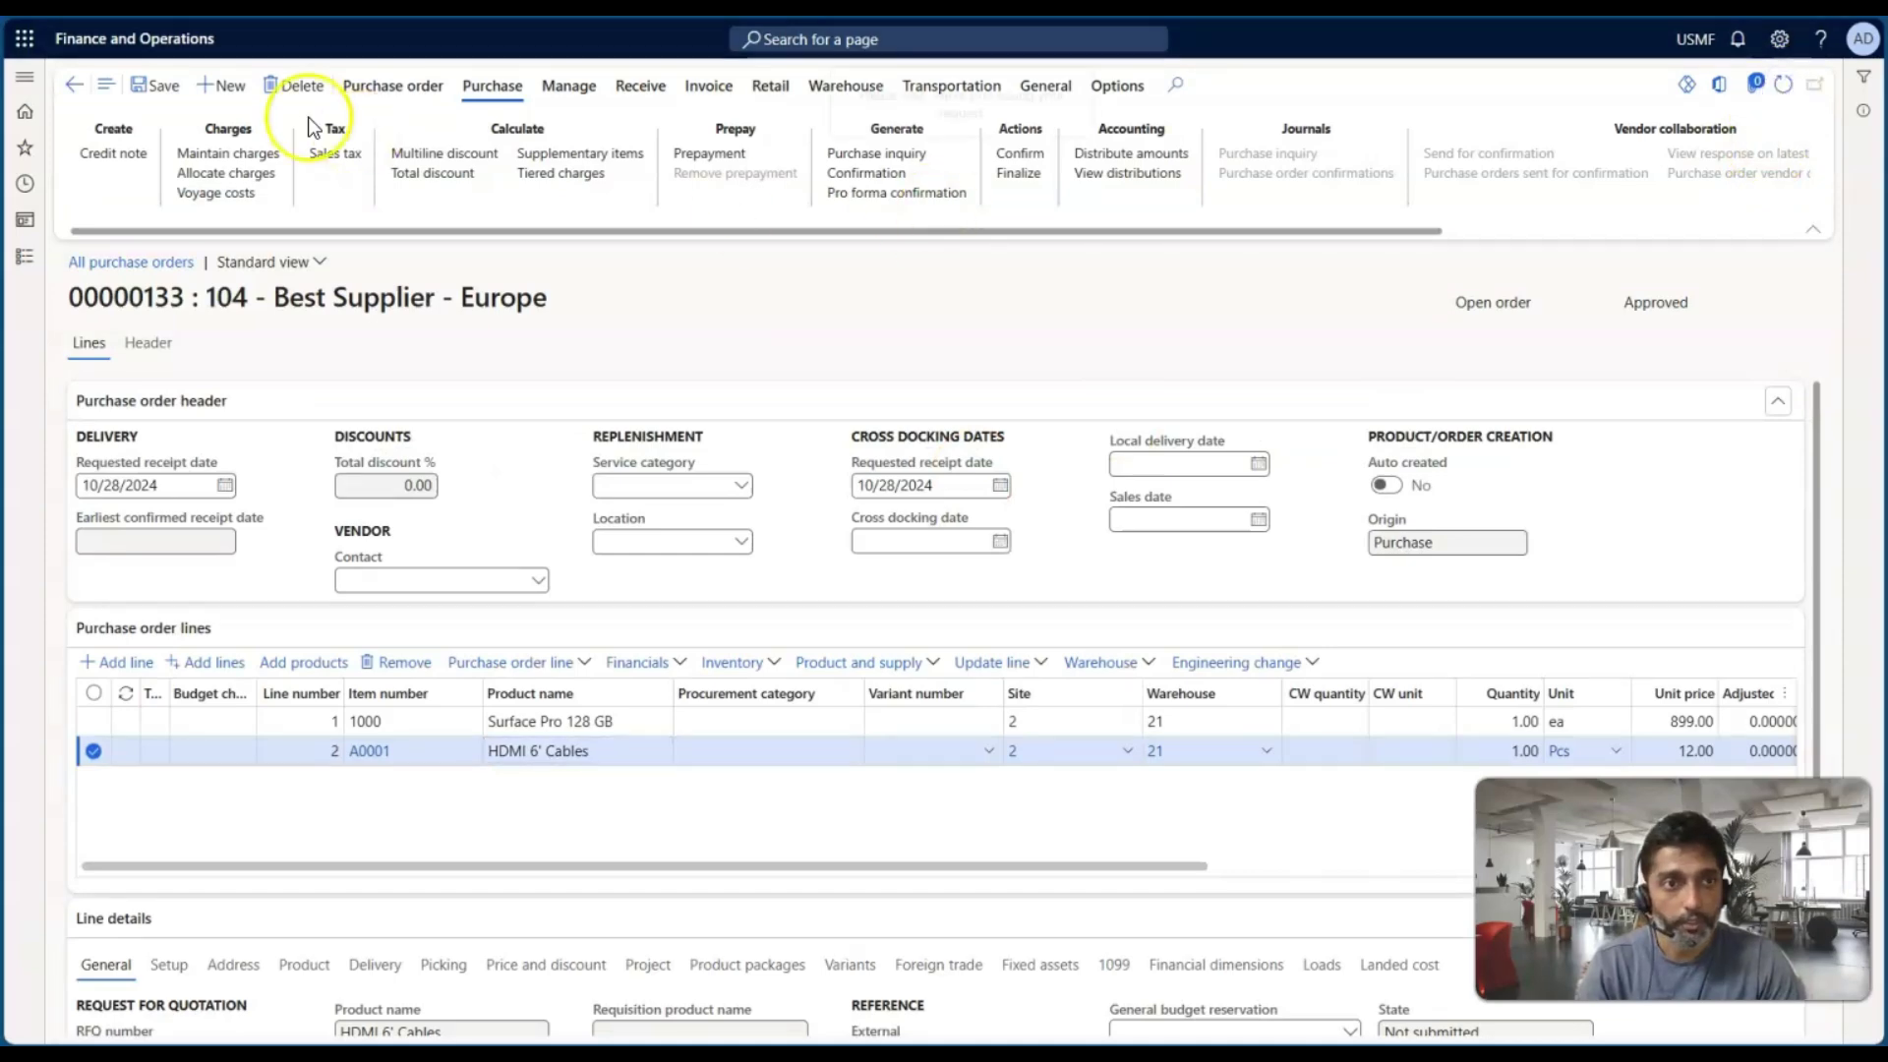
left_click(143, 88)
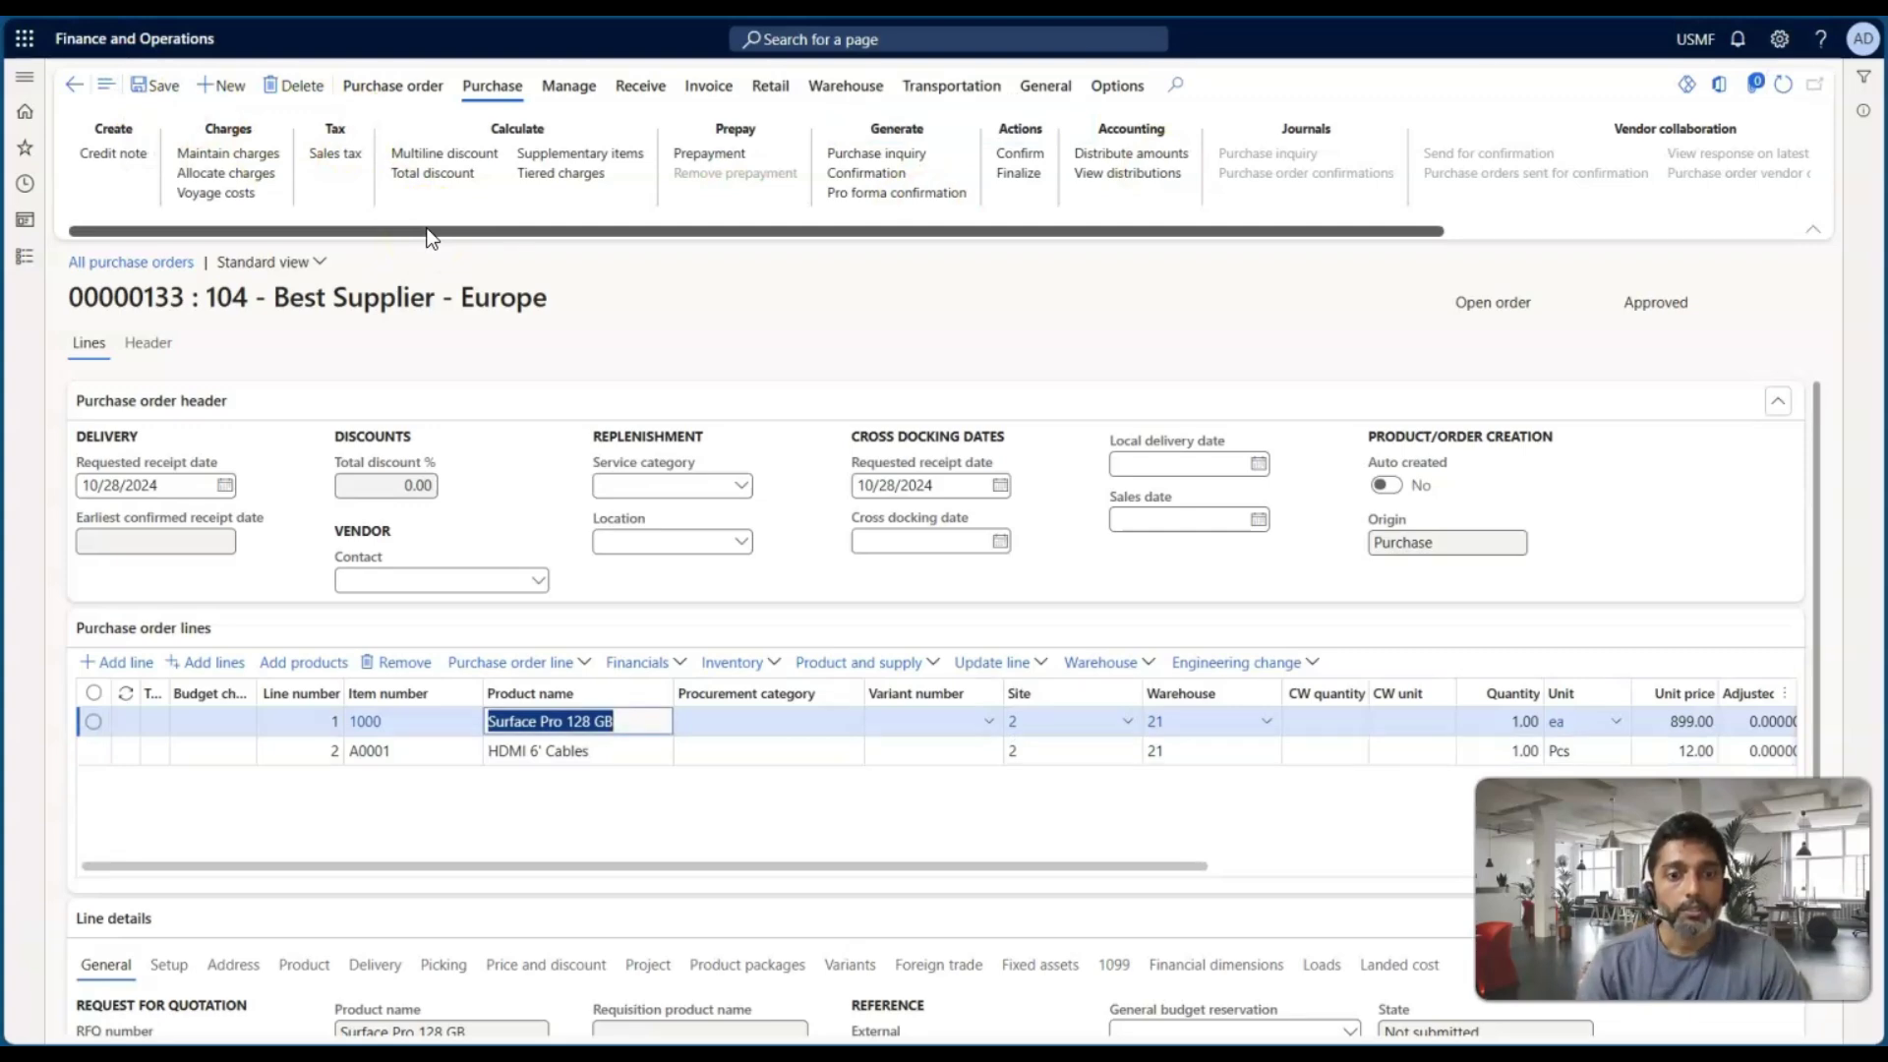
left_click(607, 750)
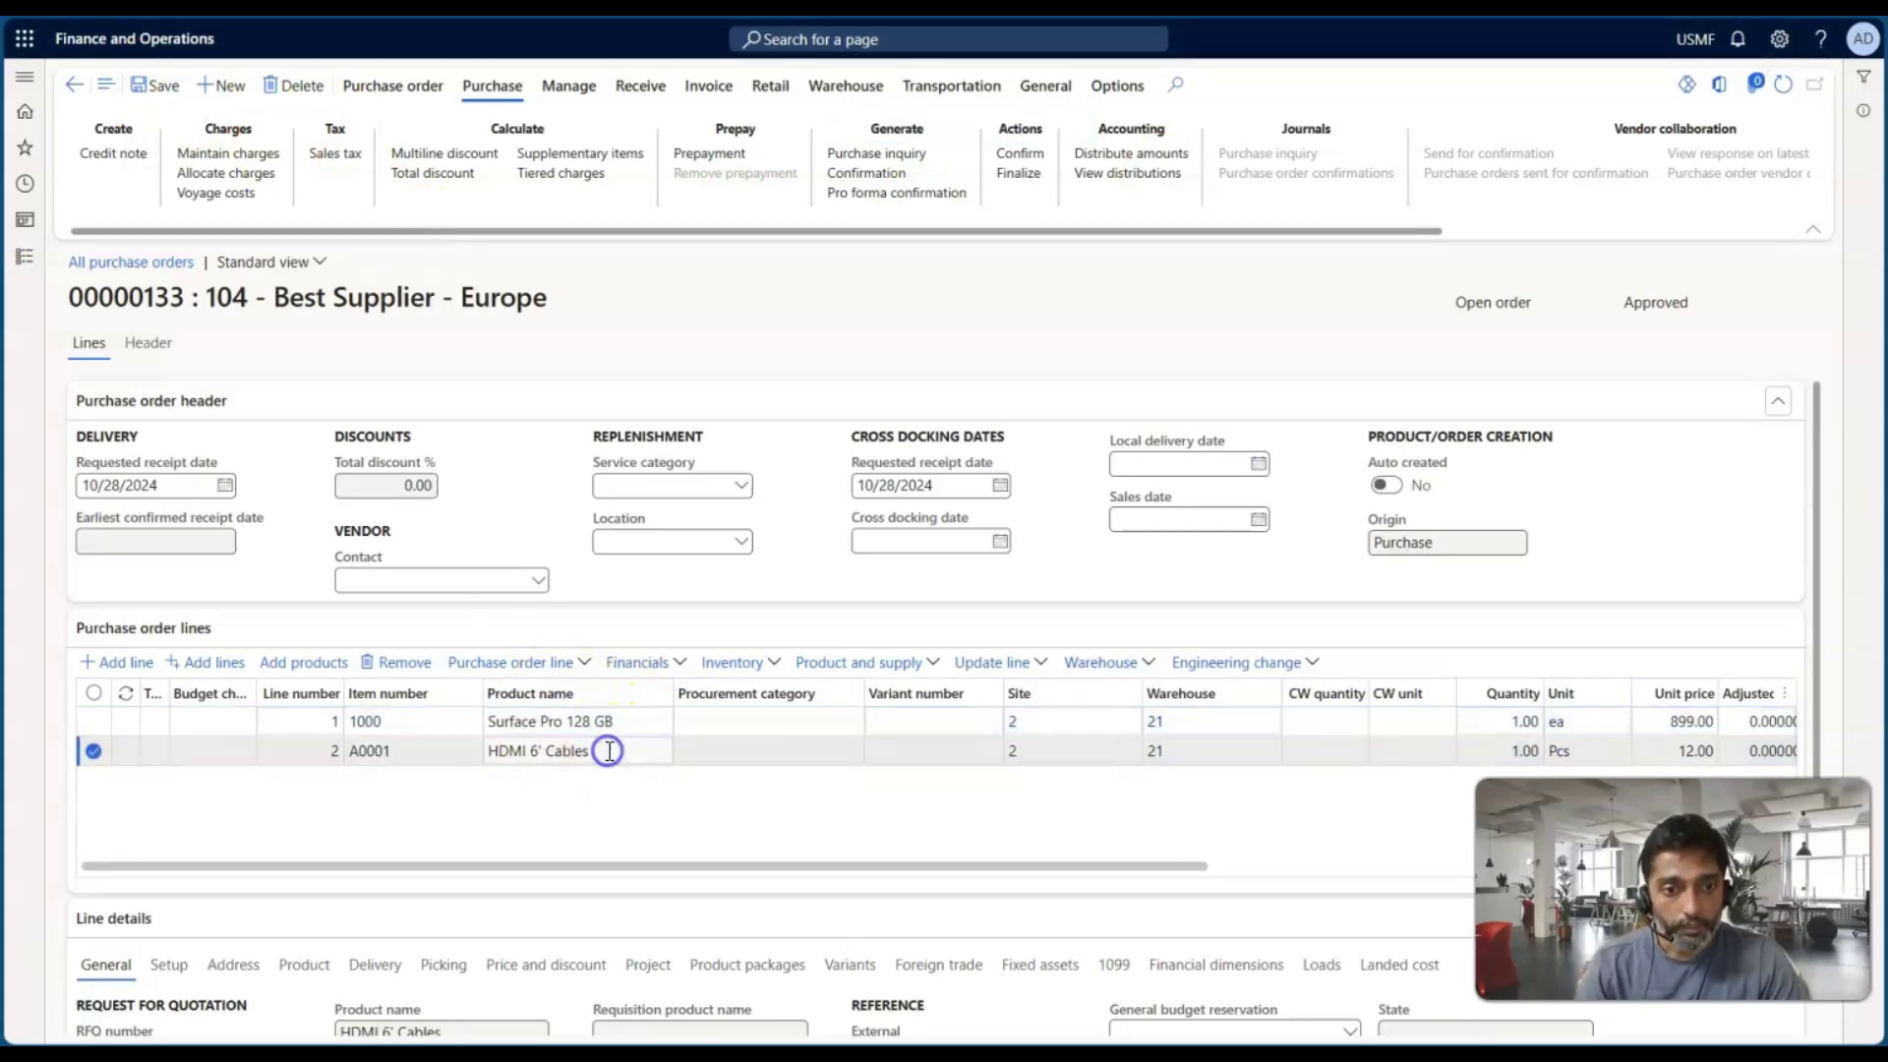
left_click(665, 669)
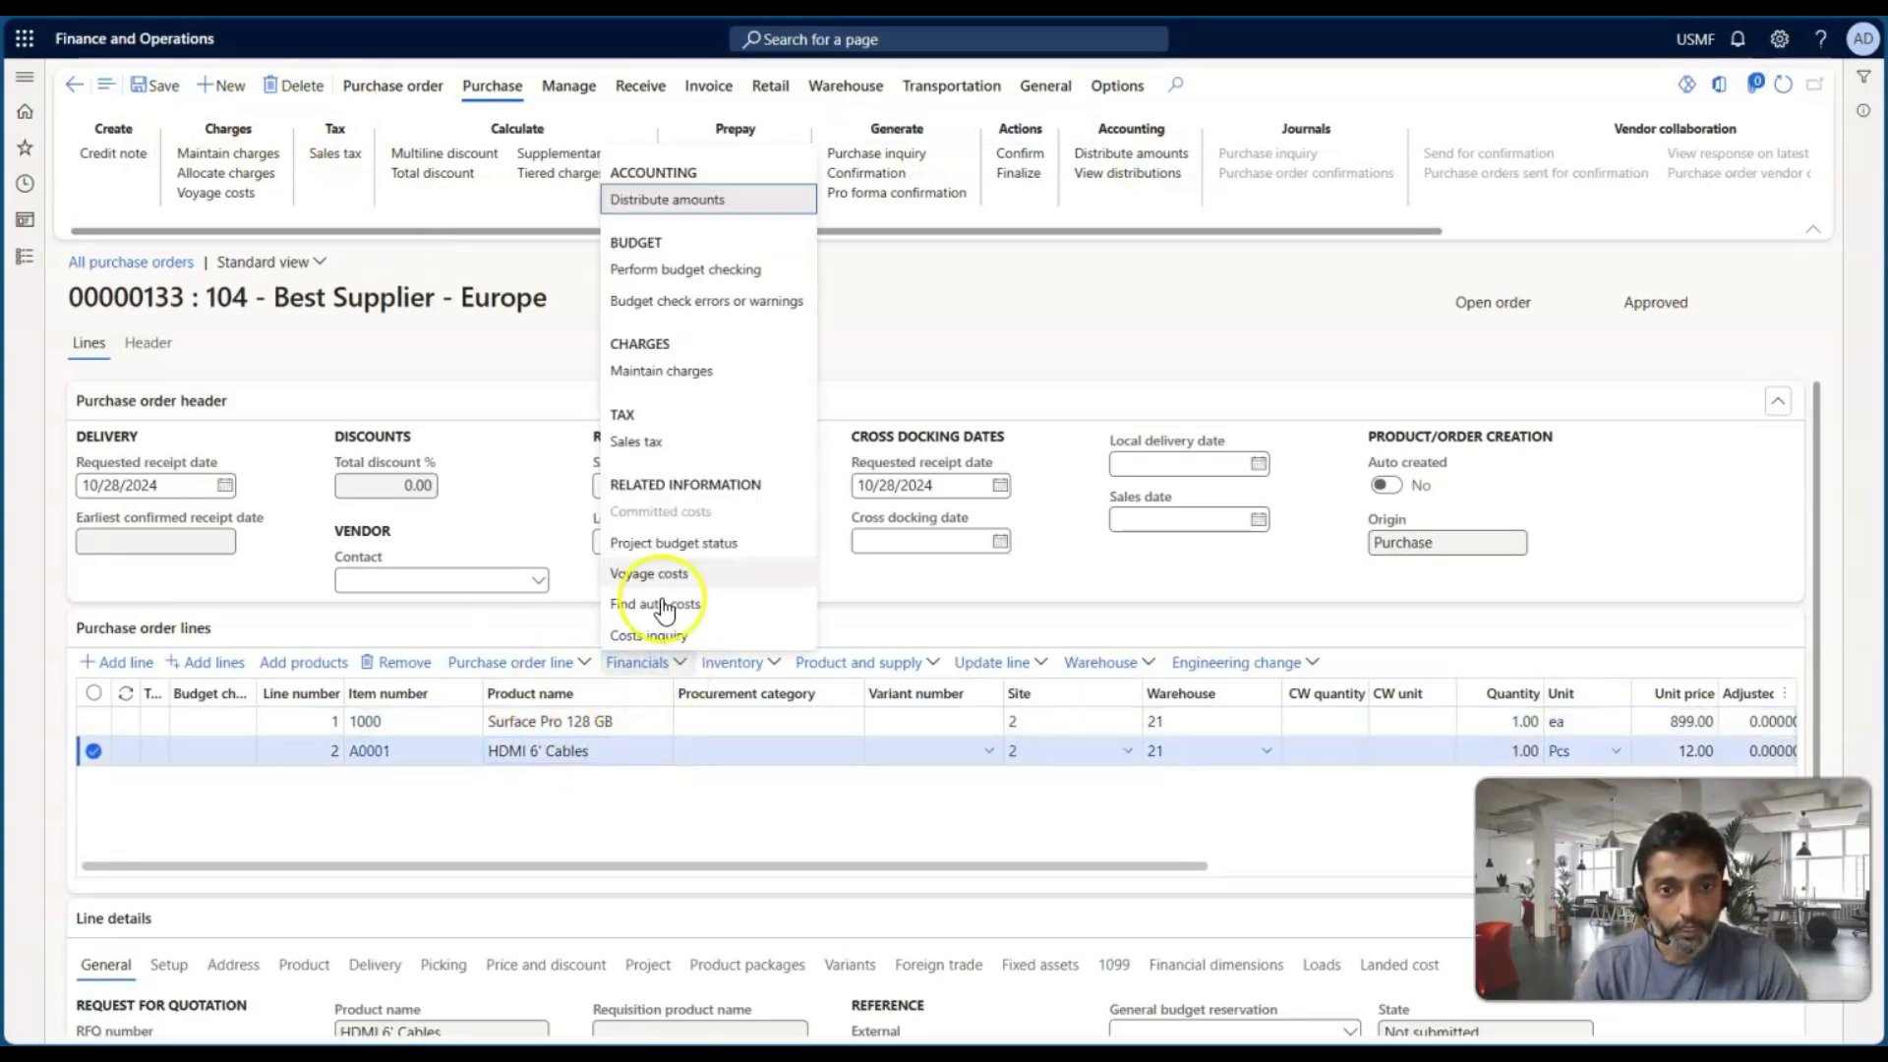
left_click(668, 371)
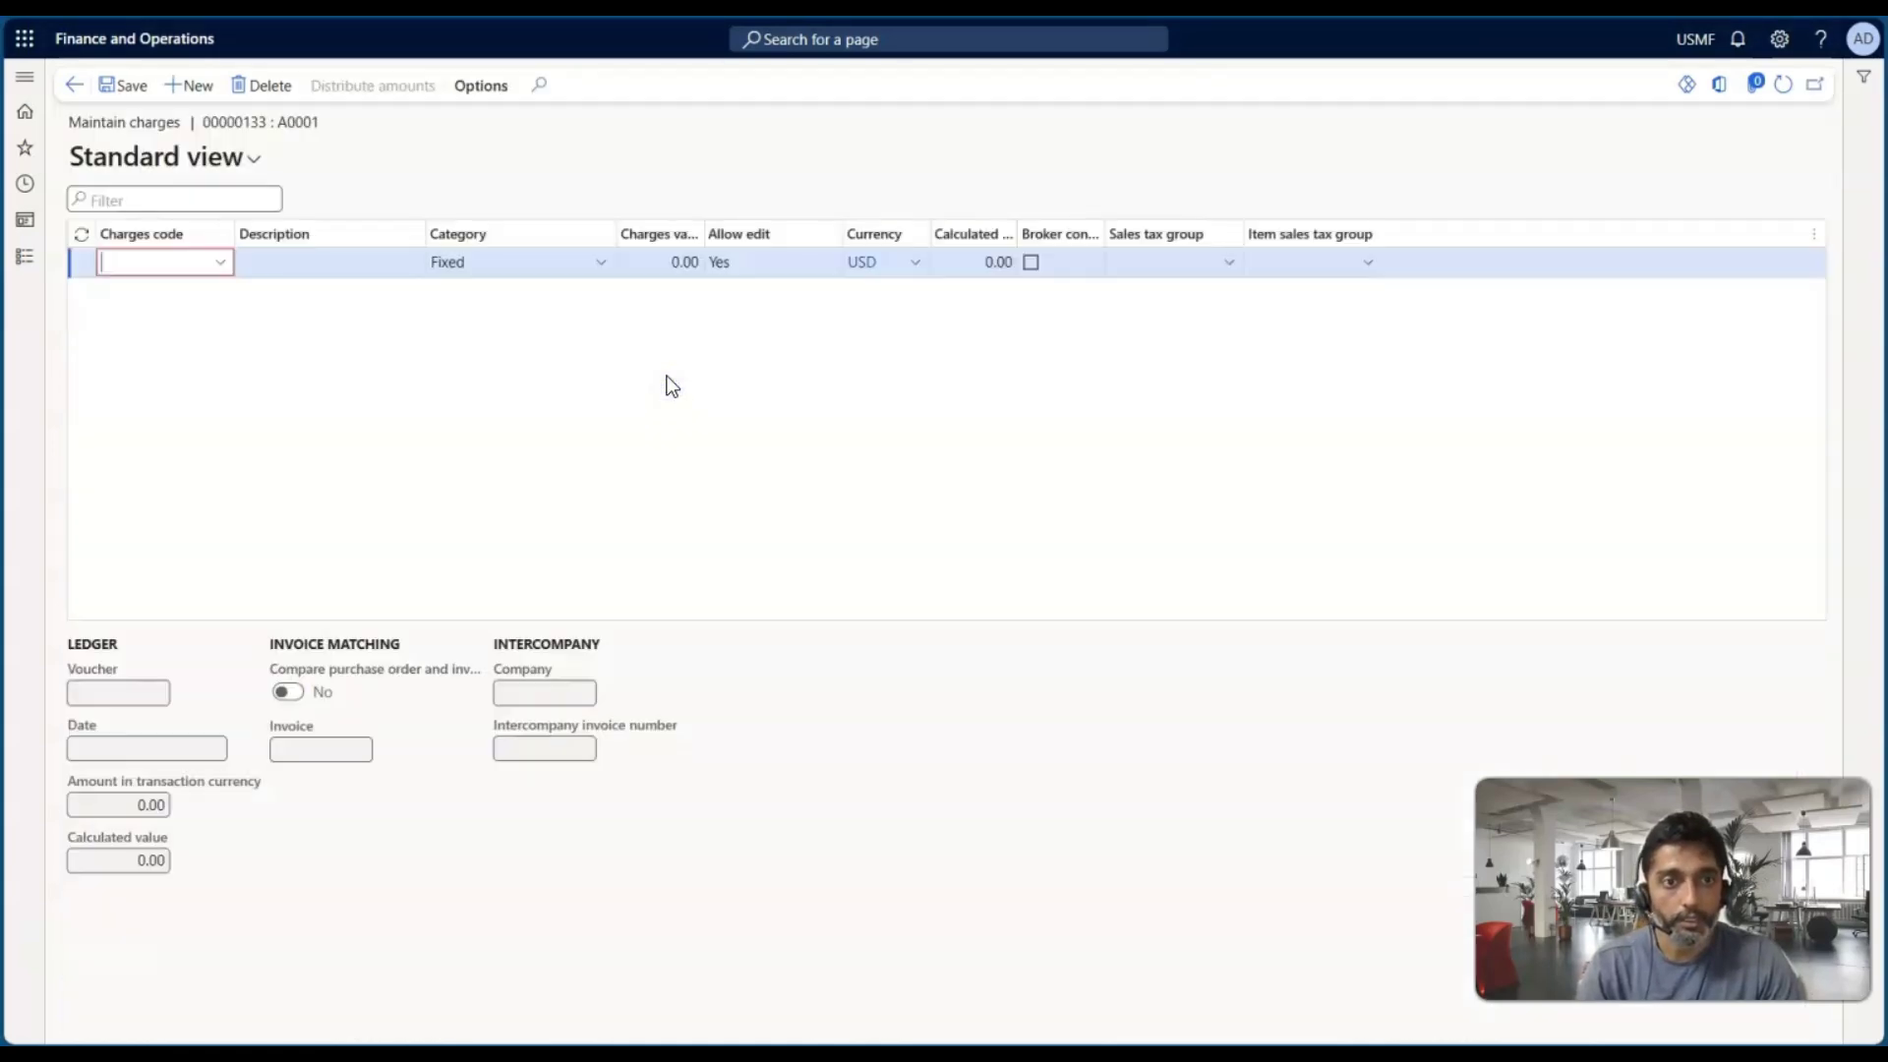
left_click(74, 86)
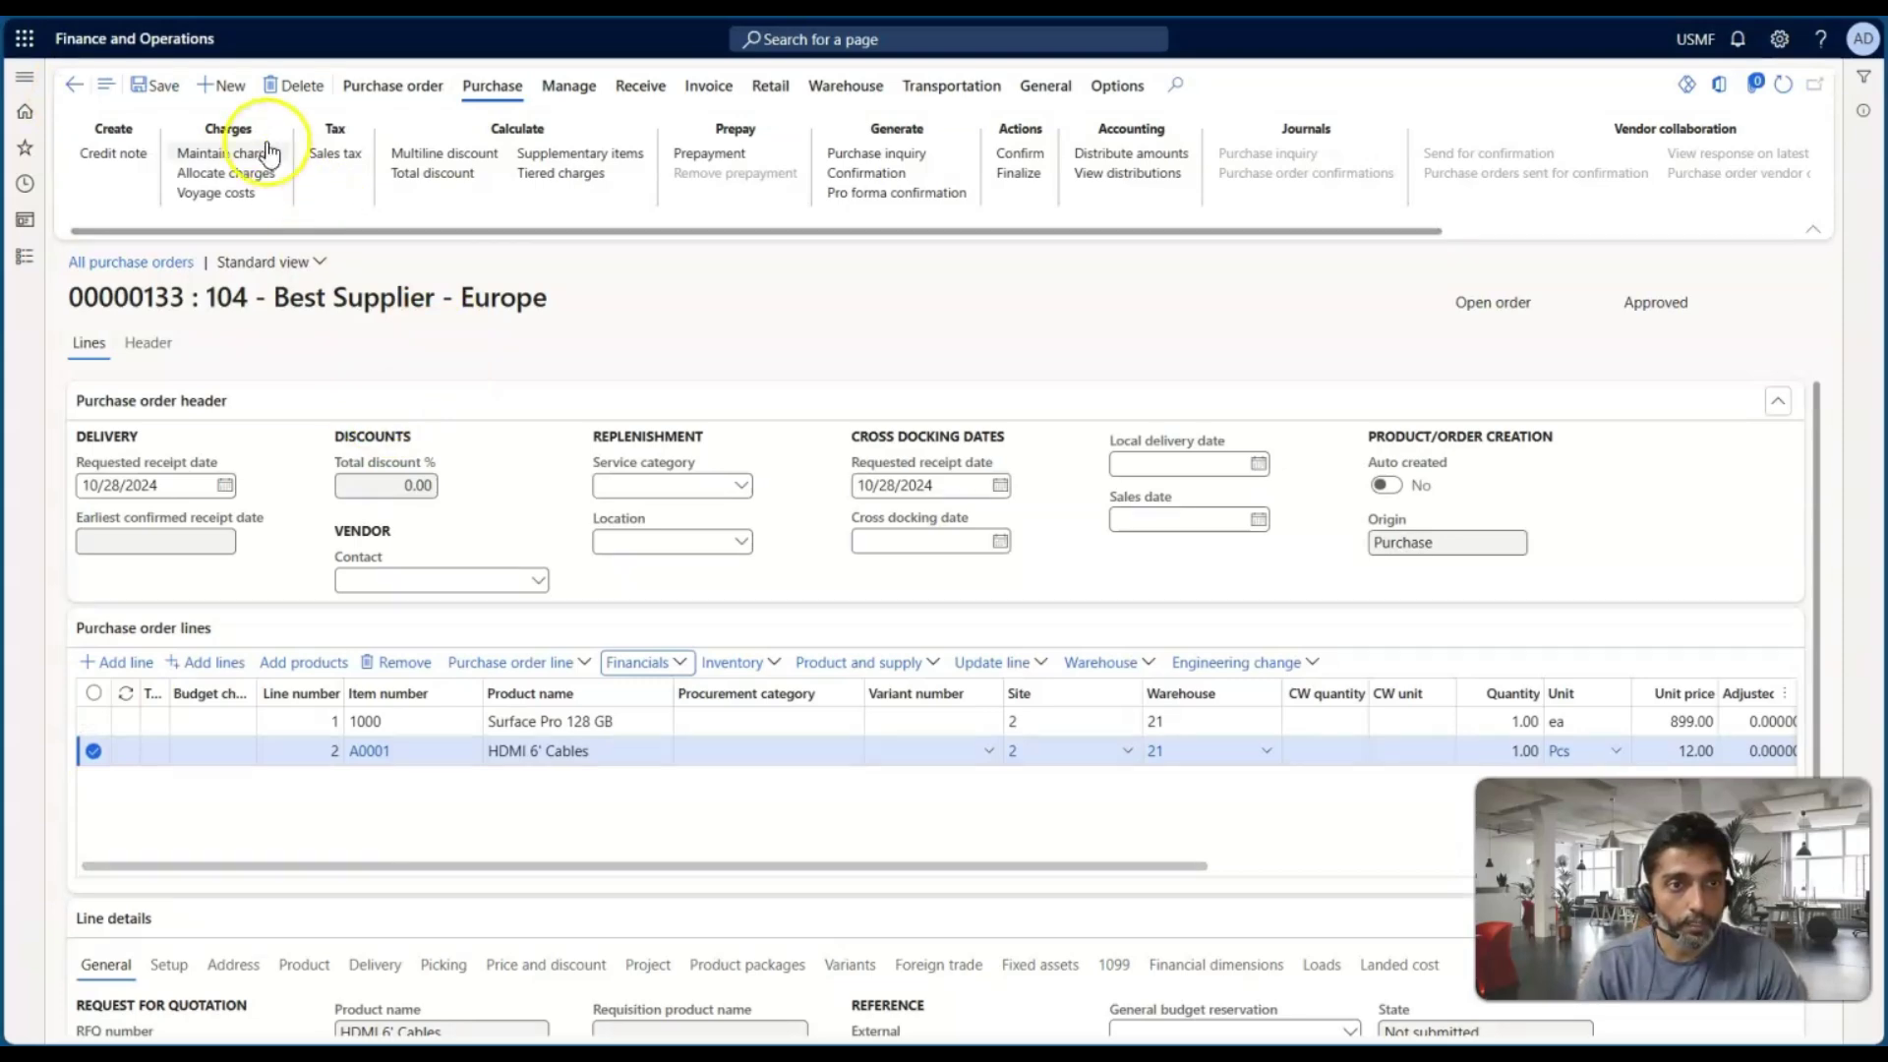
Step: Check the maintained charges at the purchase order header level
left_click(509, 724)
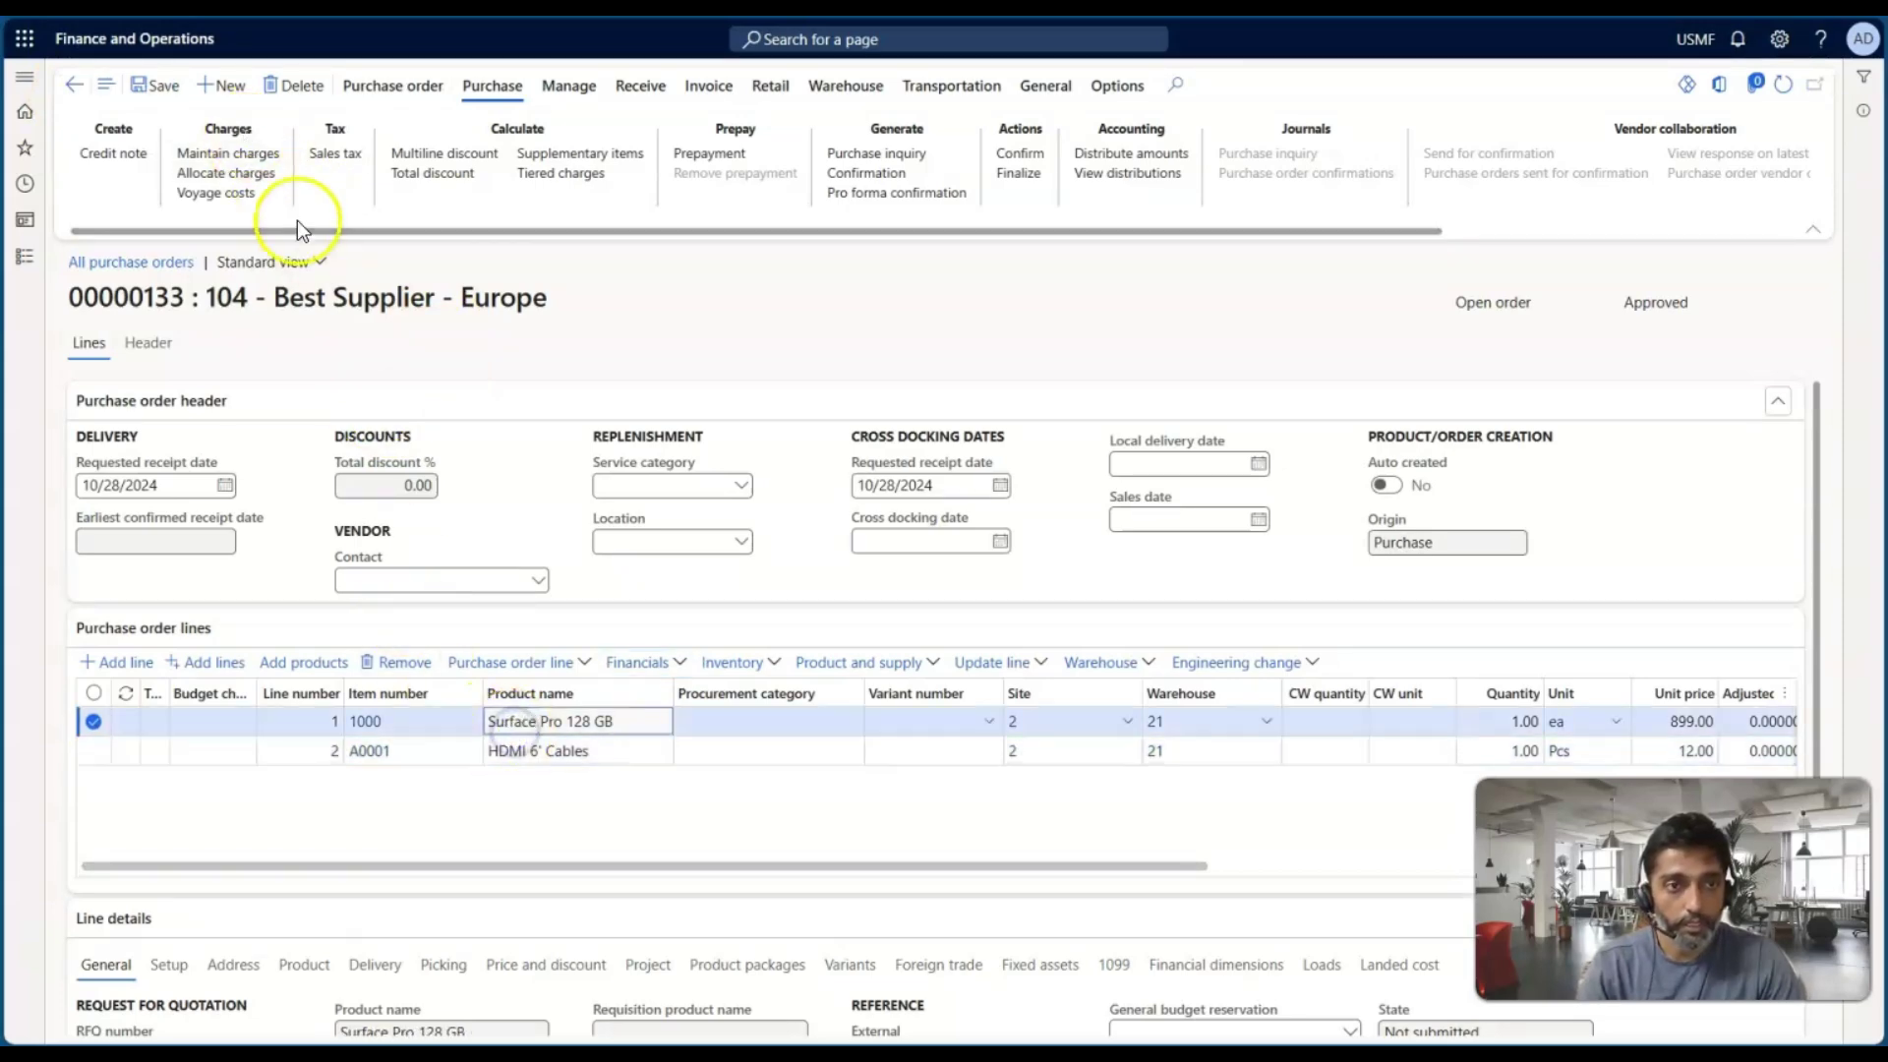
left_click(226, 150)
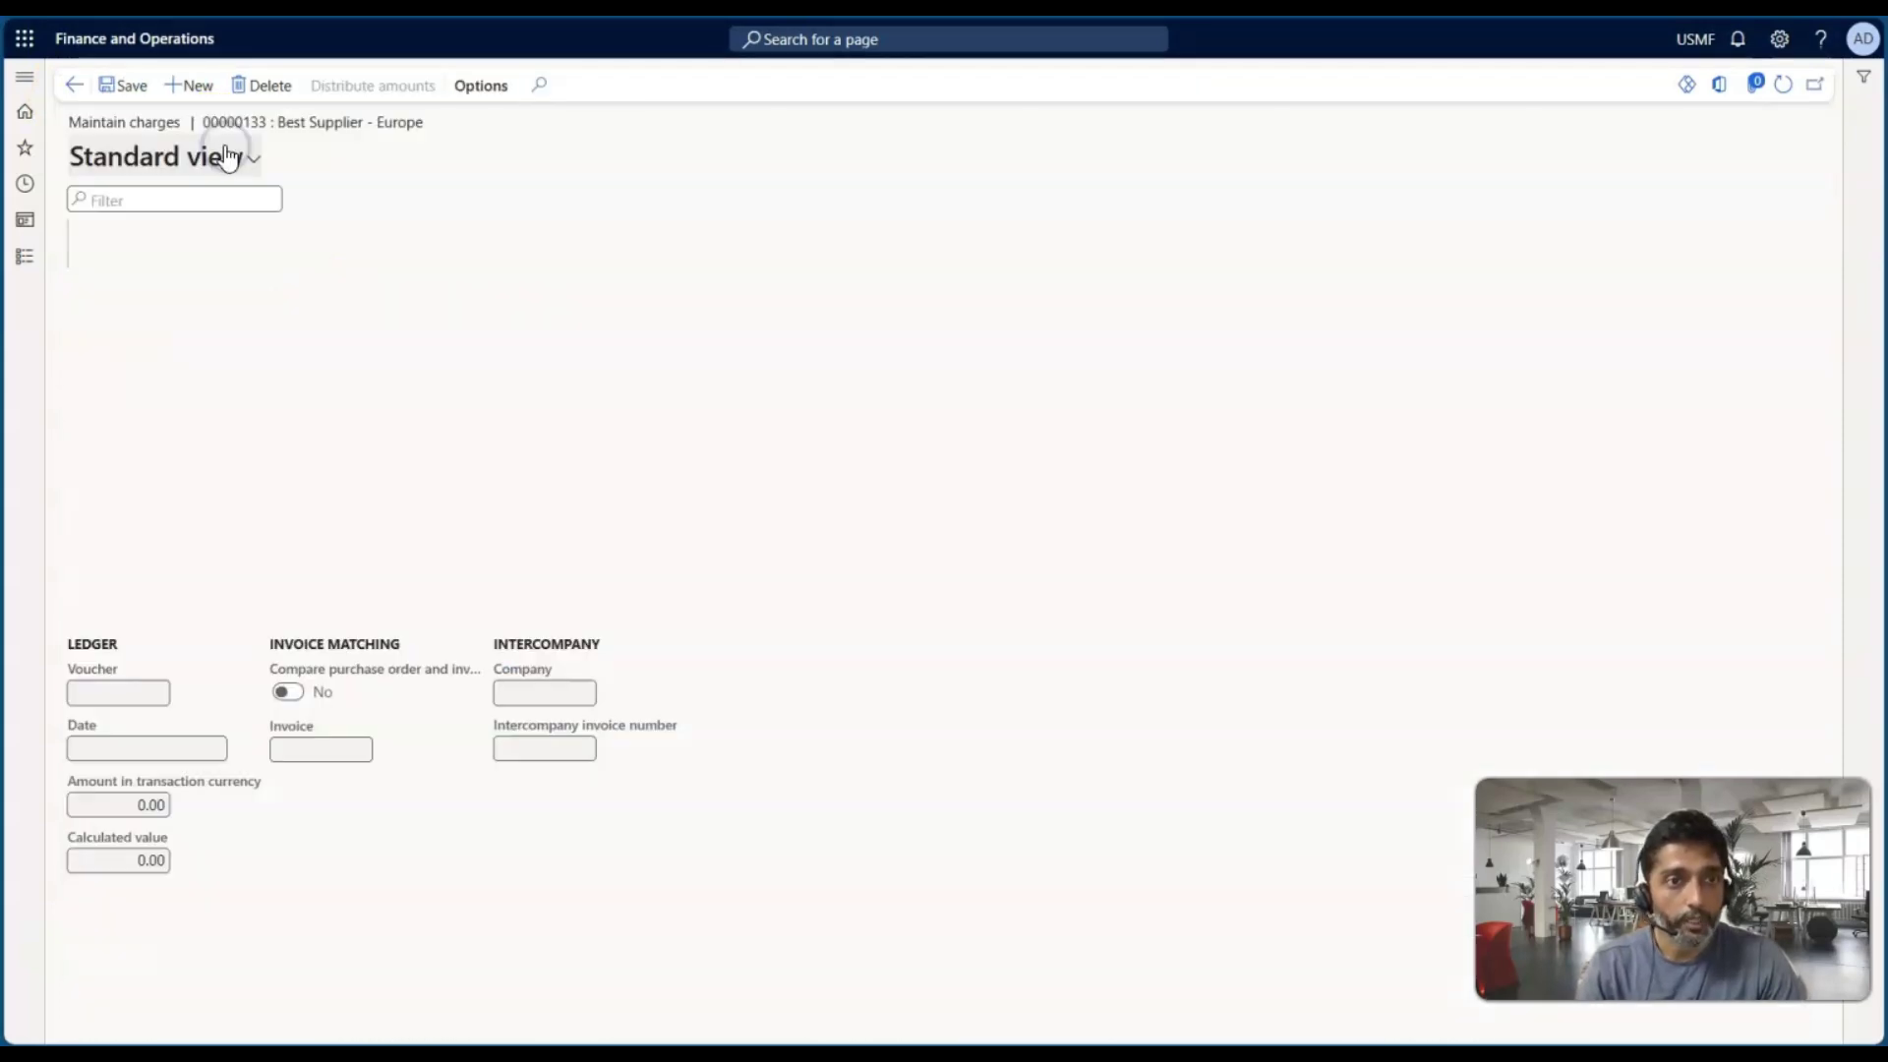
left_click(75, 87)
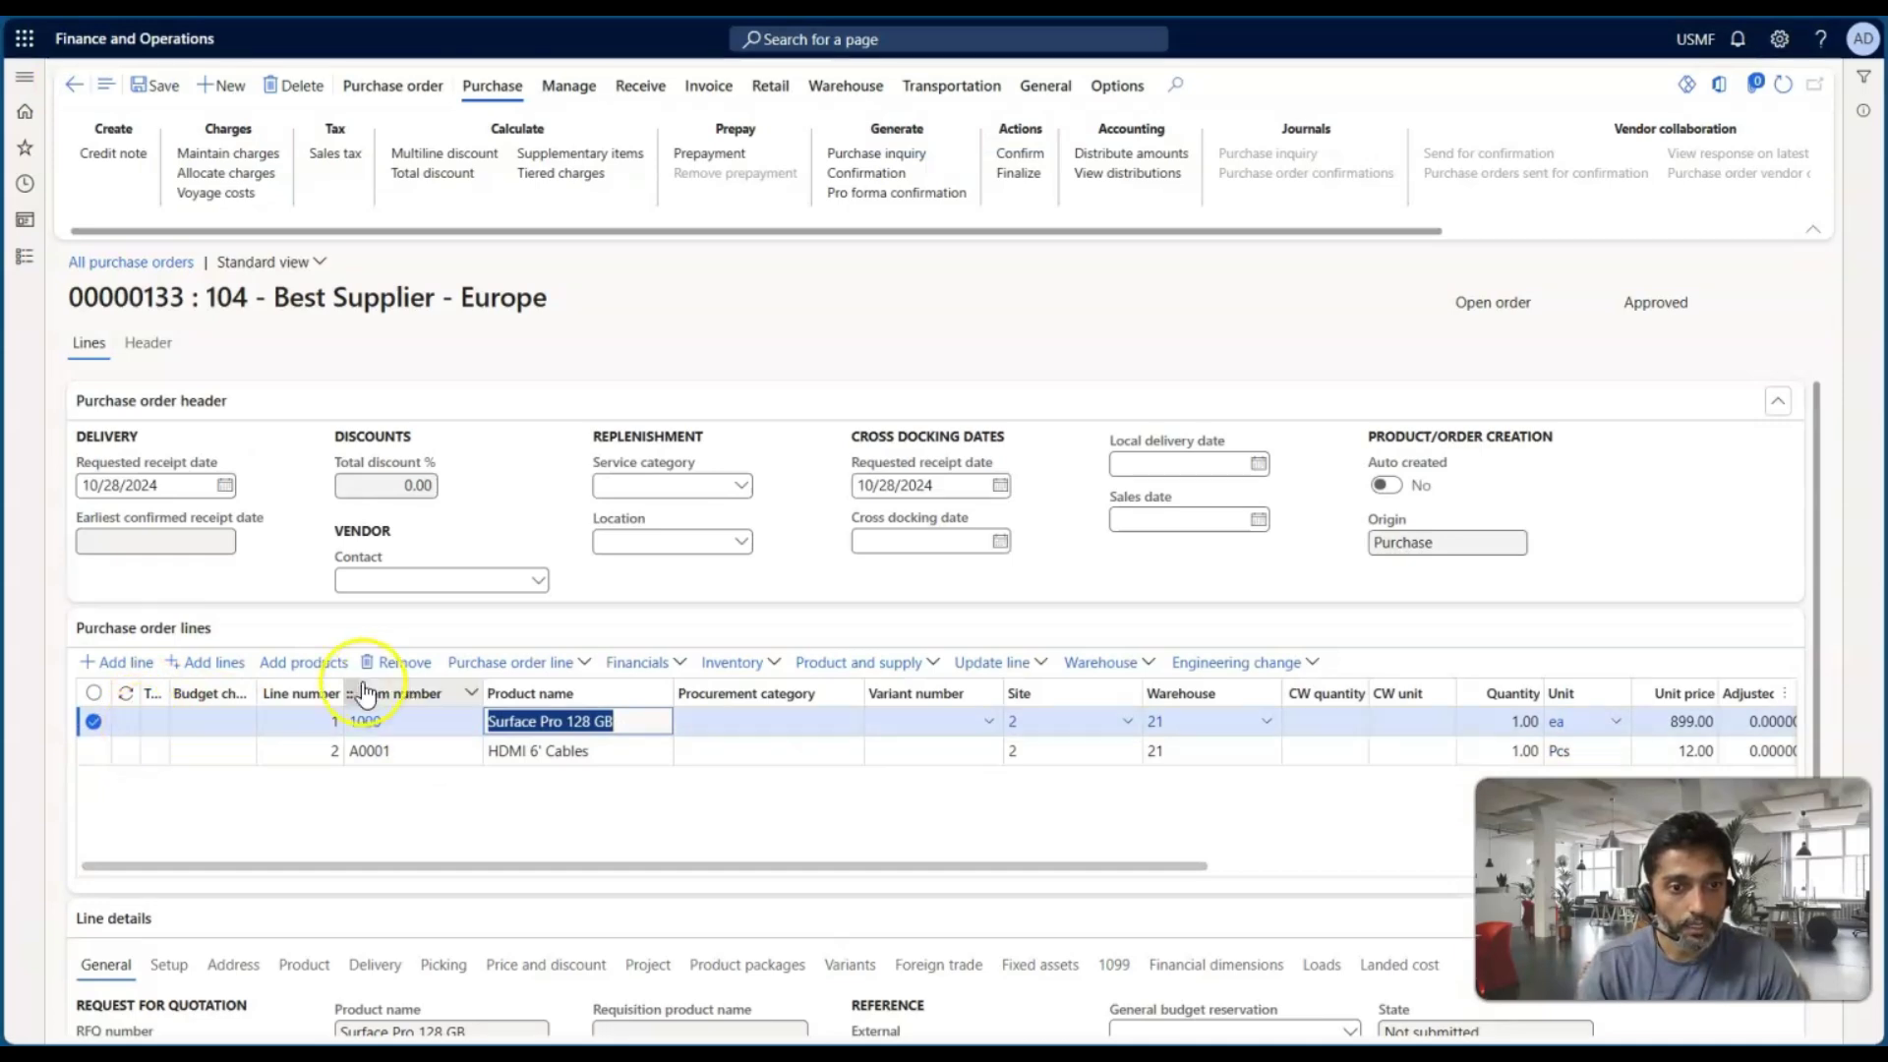
Step: Remove both the Surface Pro 128 GB and HDMI 6' Cables lines from the purchase order
left_click(93, 750)
left_click(398, 665)
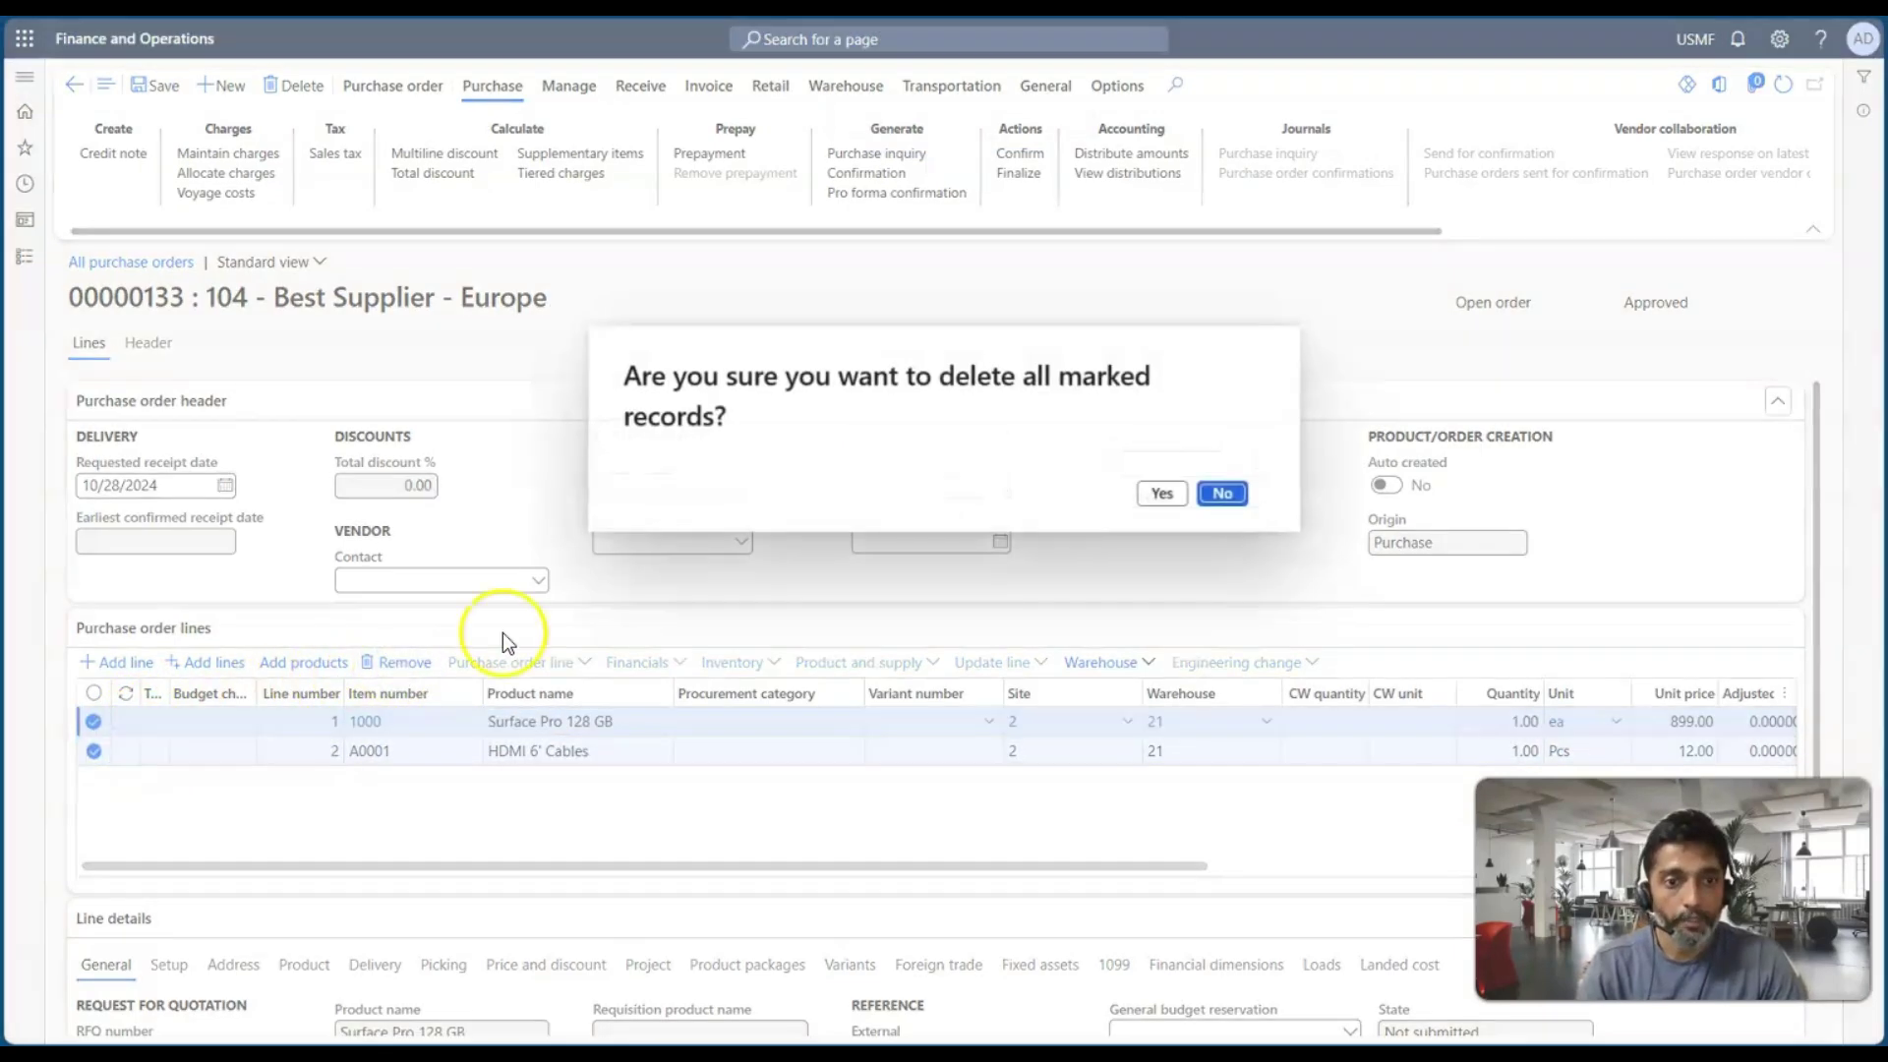
left_click(1161, 492)
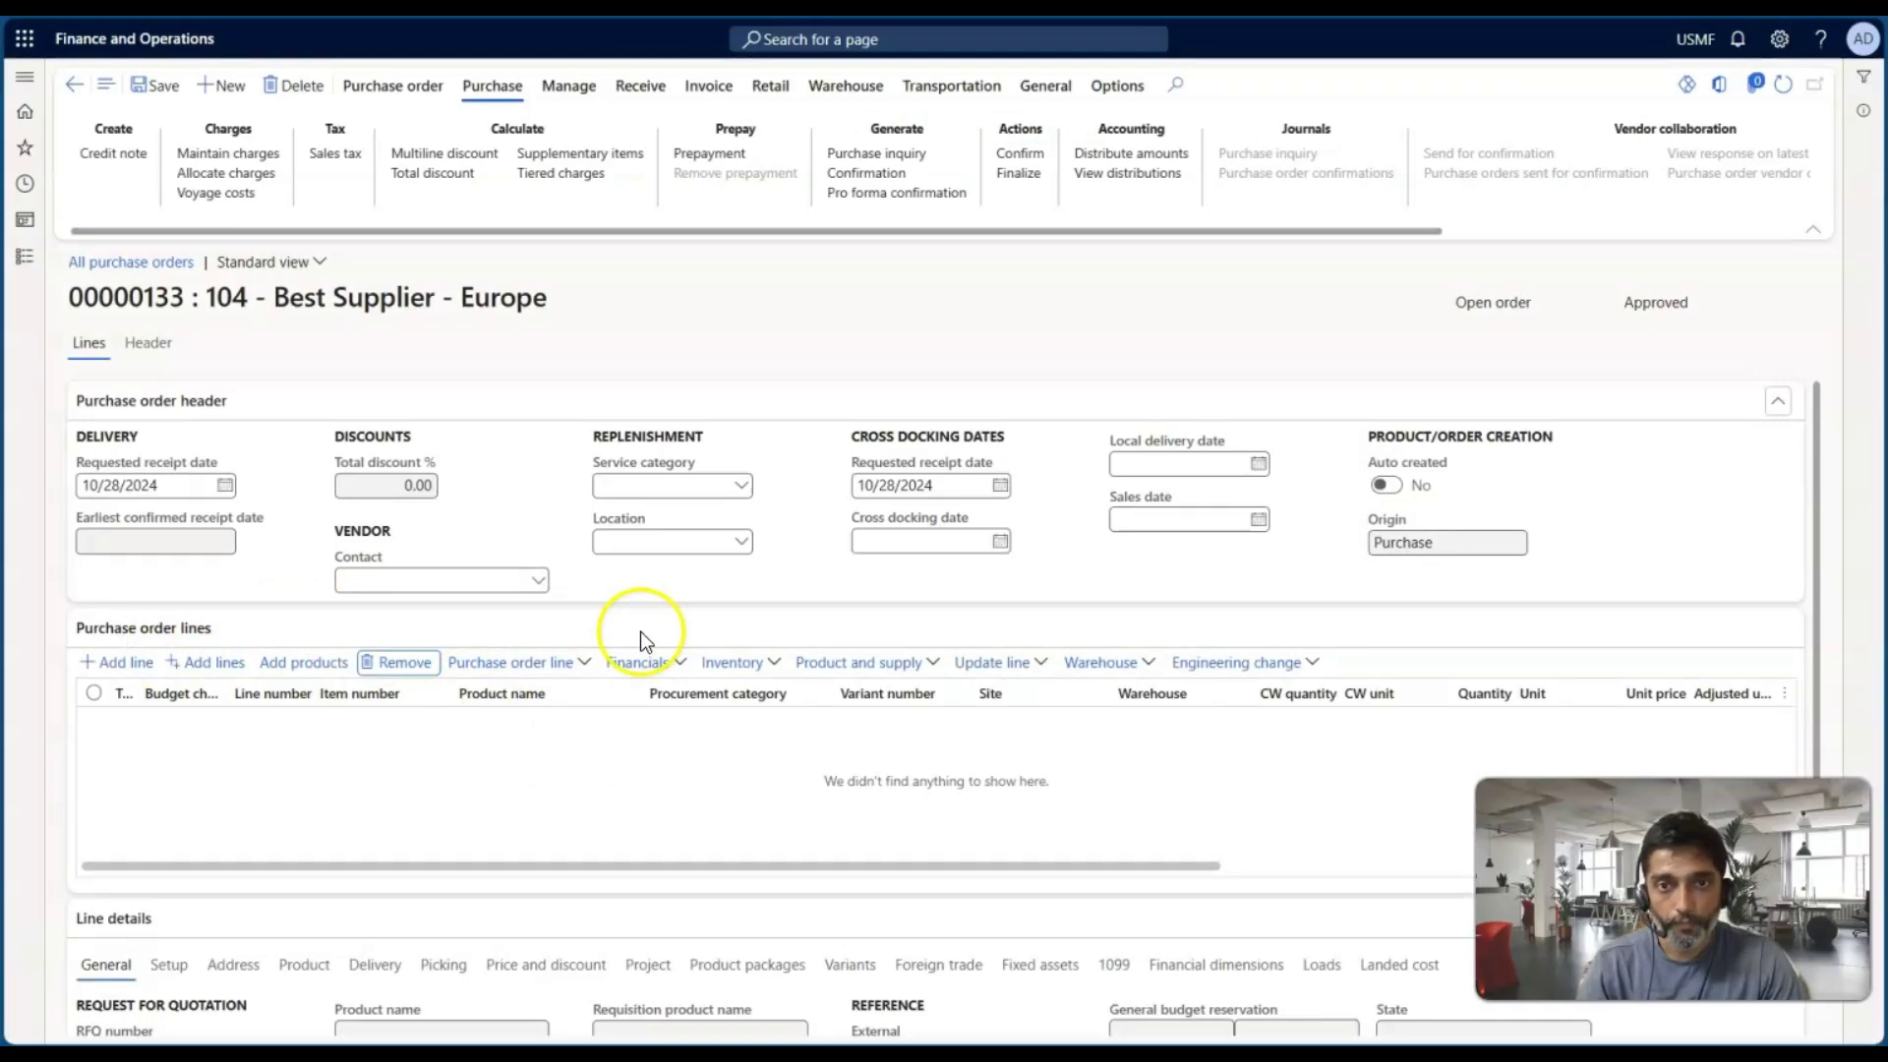
Step: Add purchase order lines for items 1000 and A0001, and save the order
left_click(150, 668)
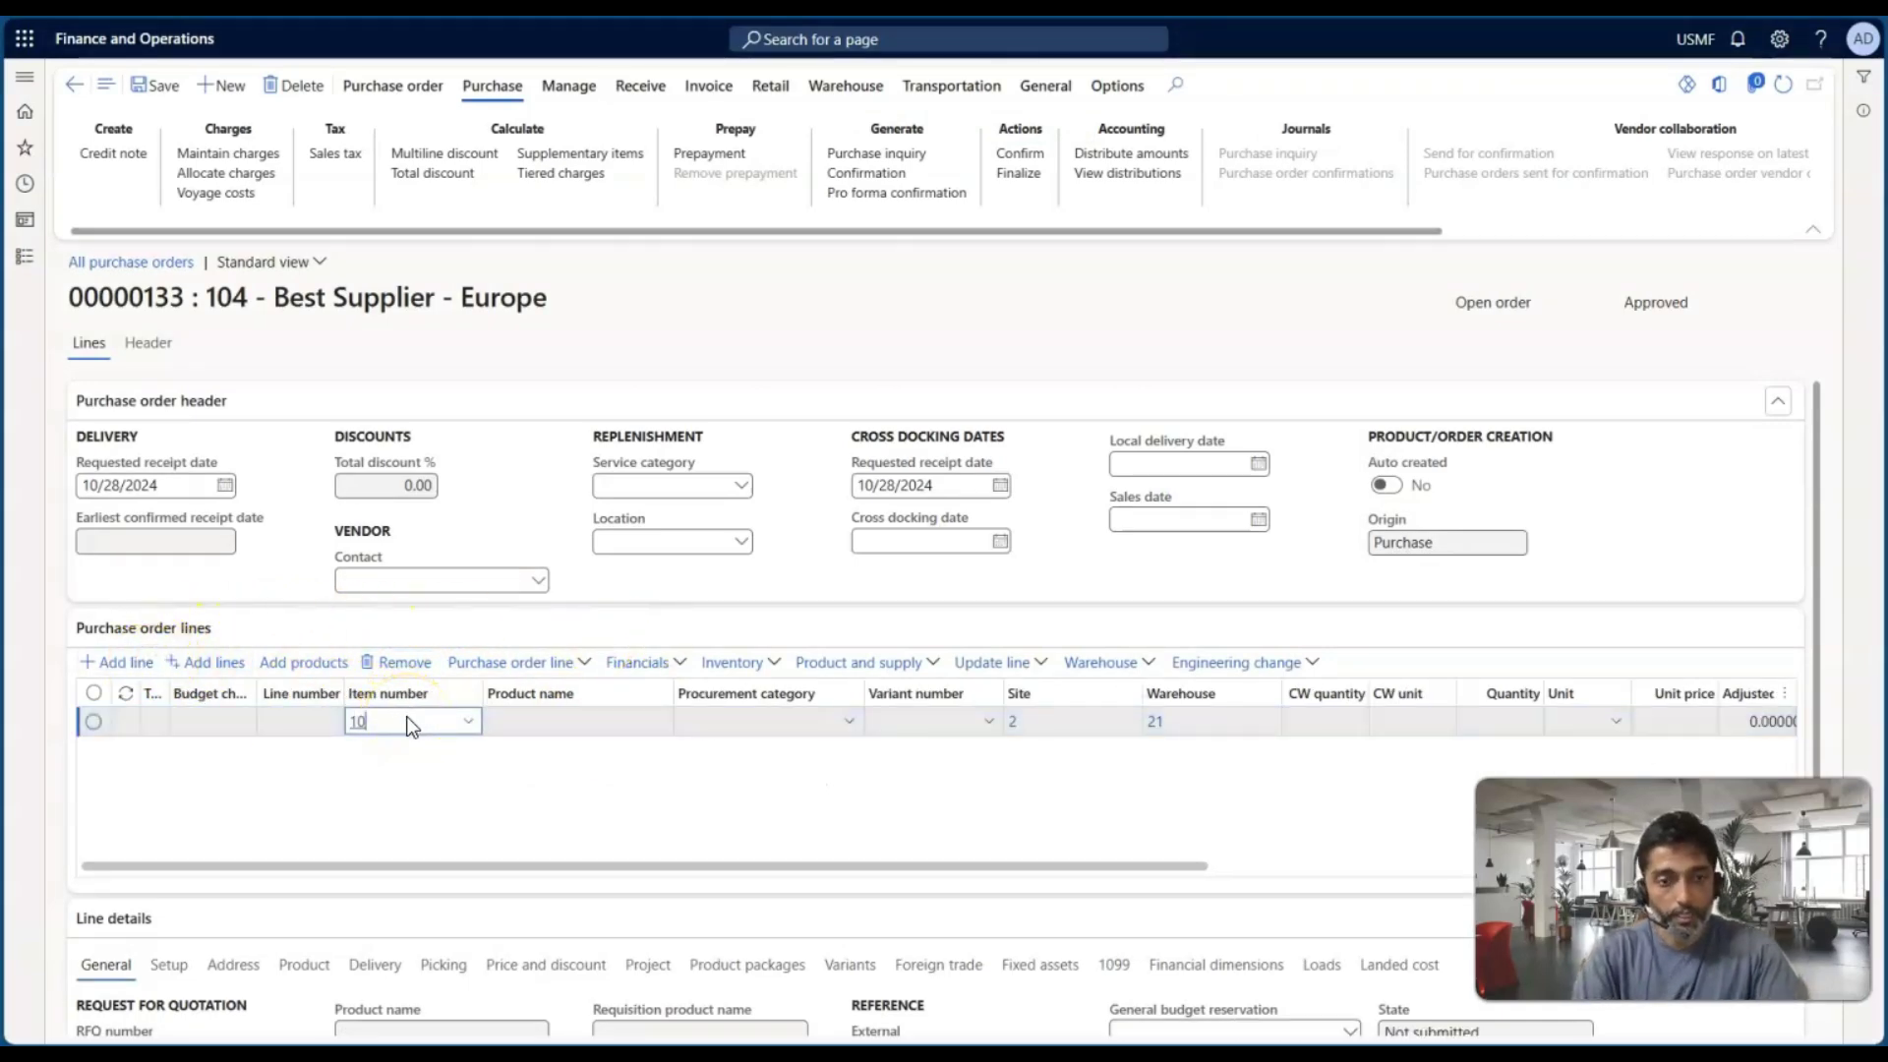
key("Tab")
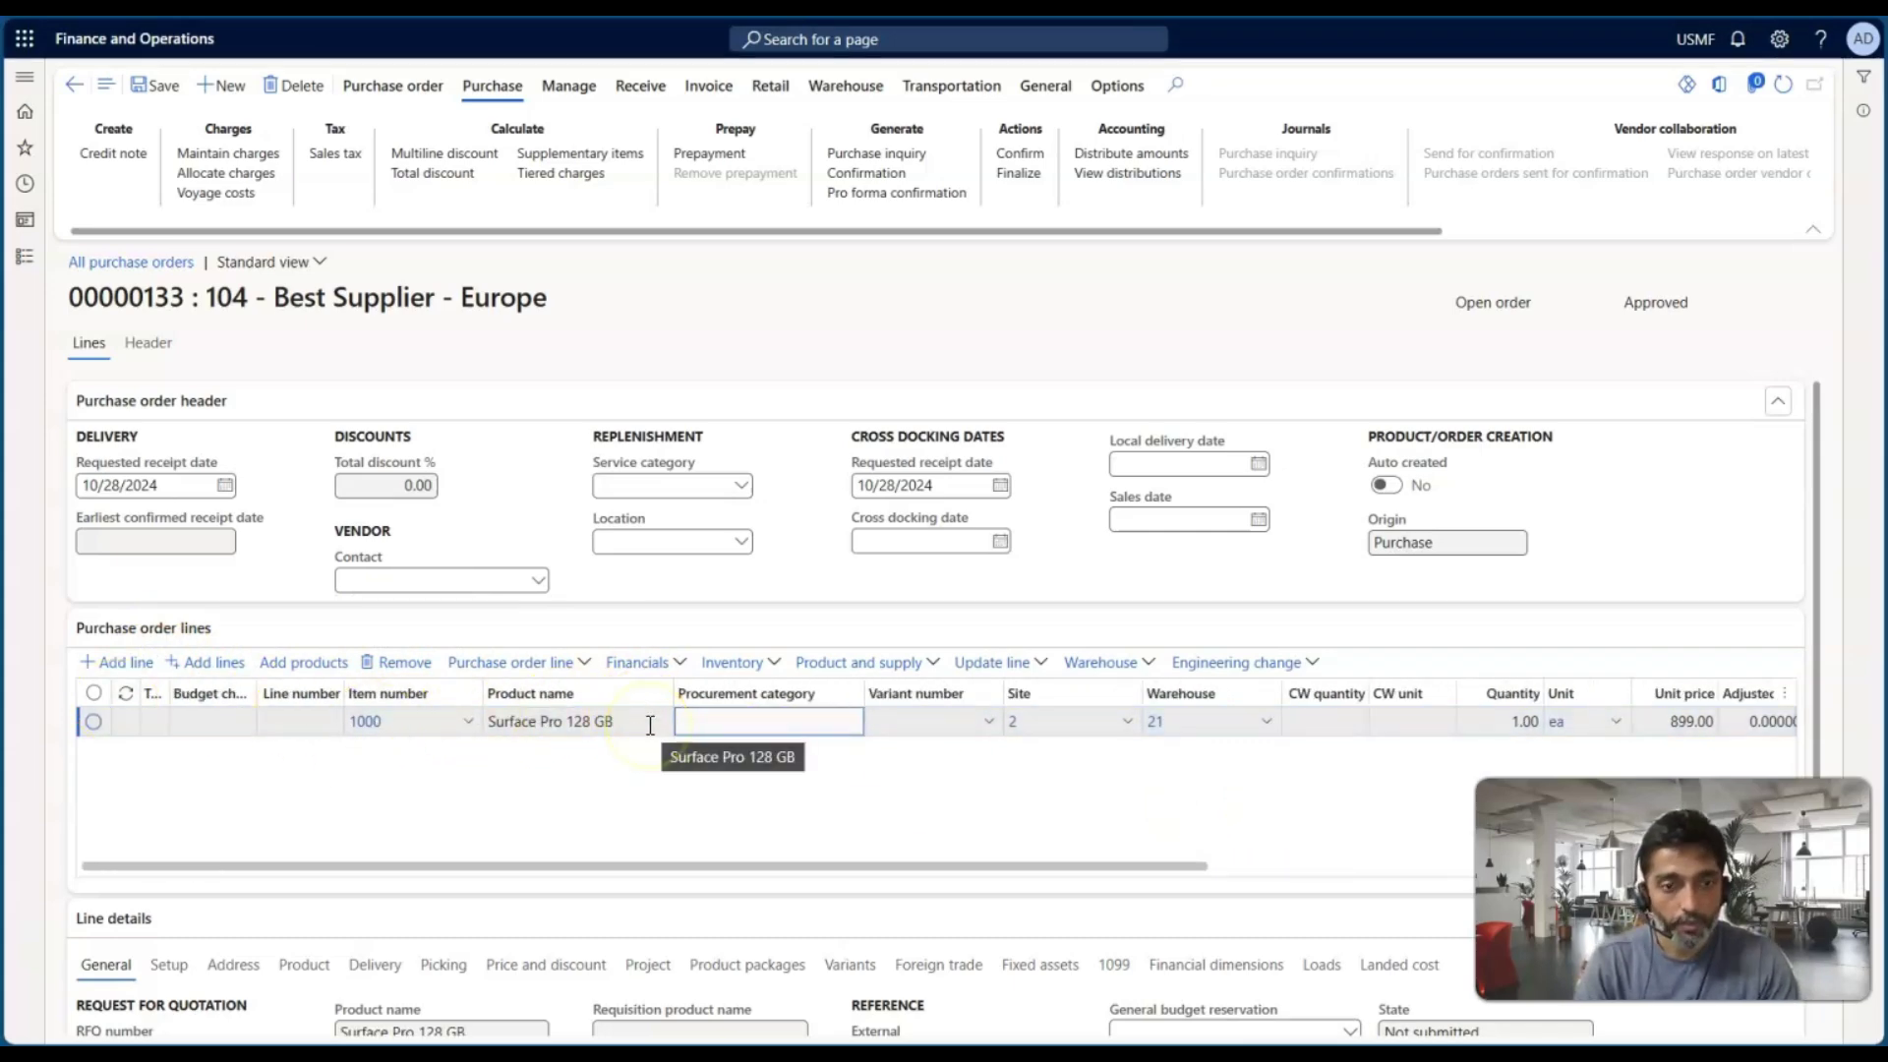
key("Down")
left_click(422, 757)
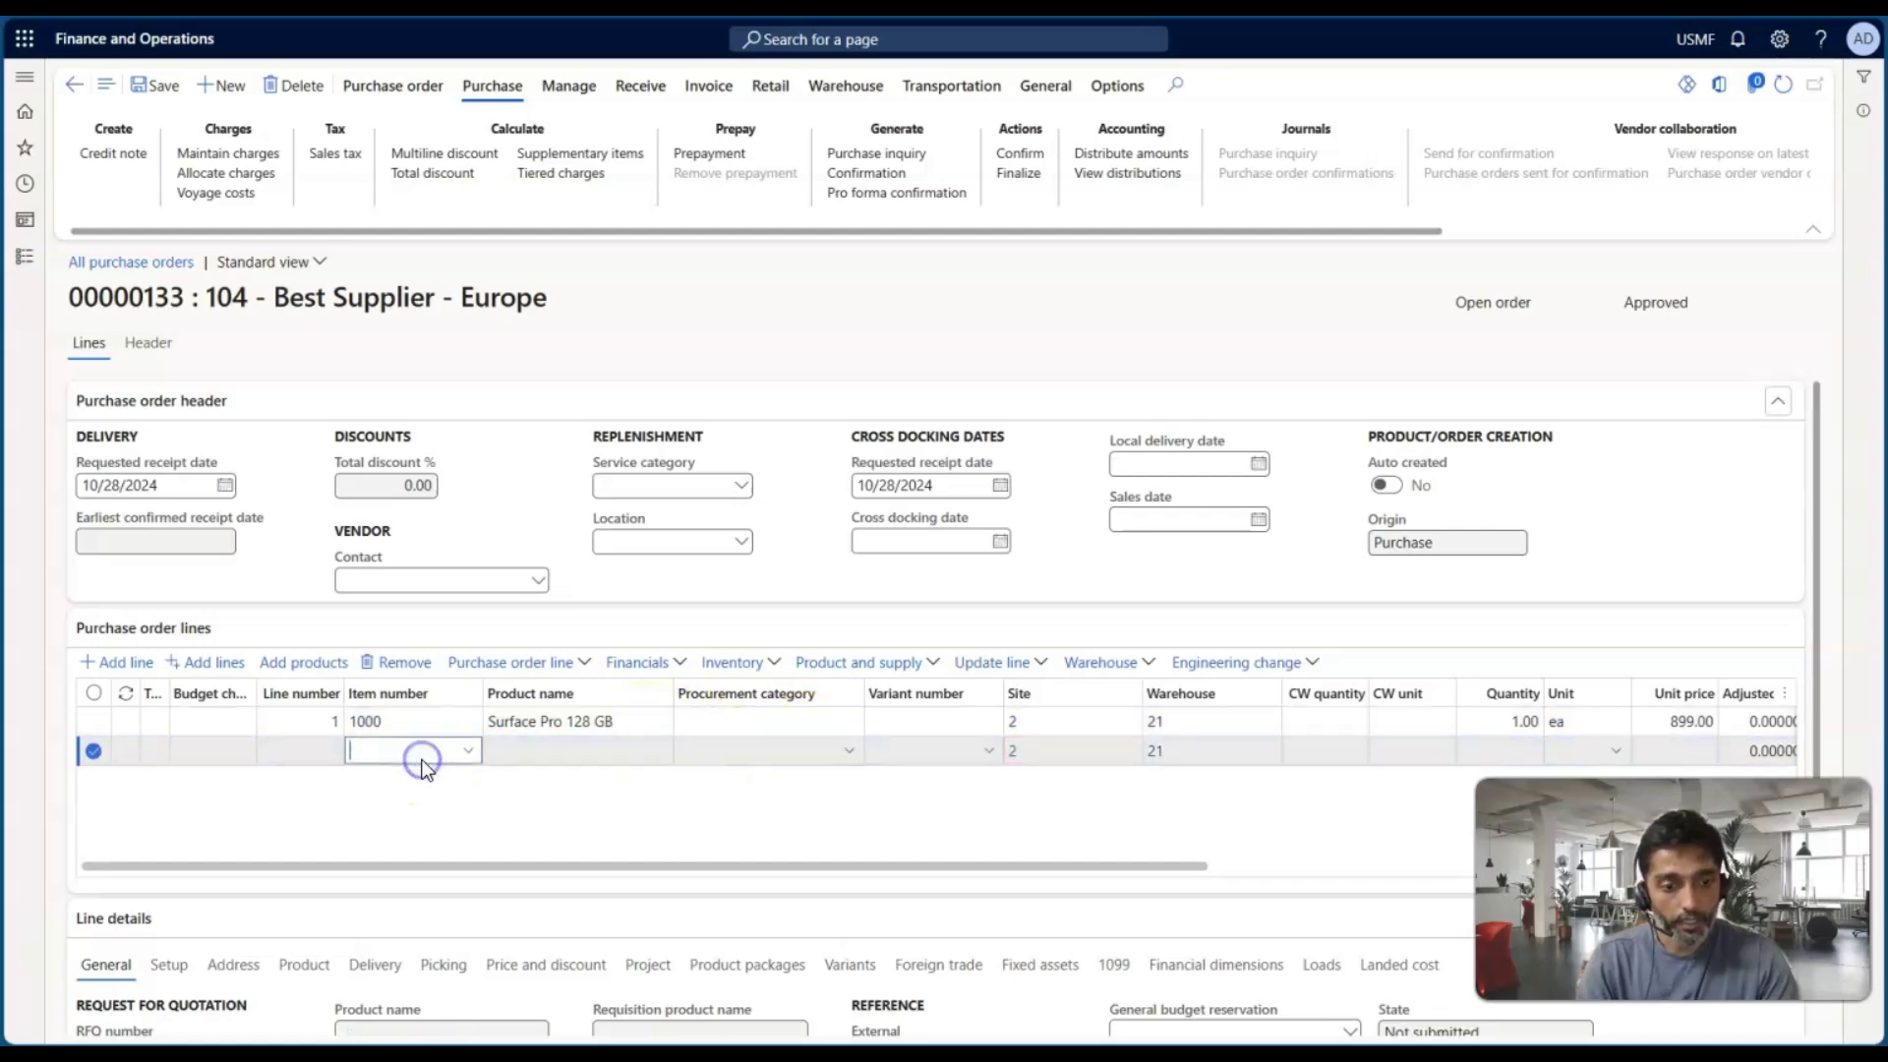
key("Tab")
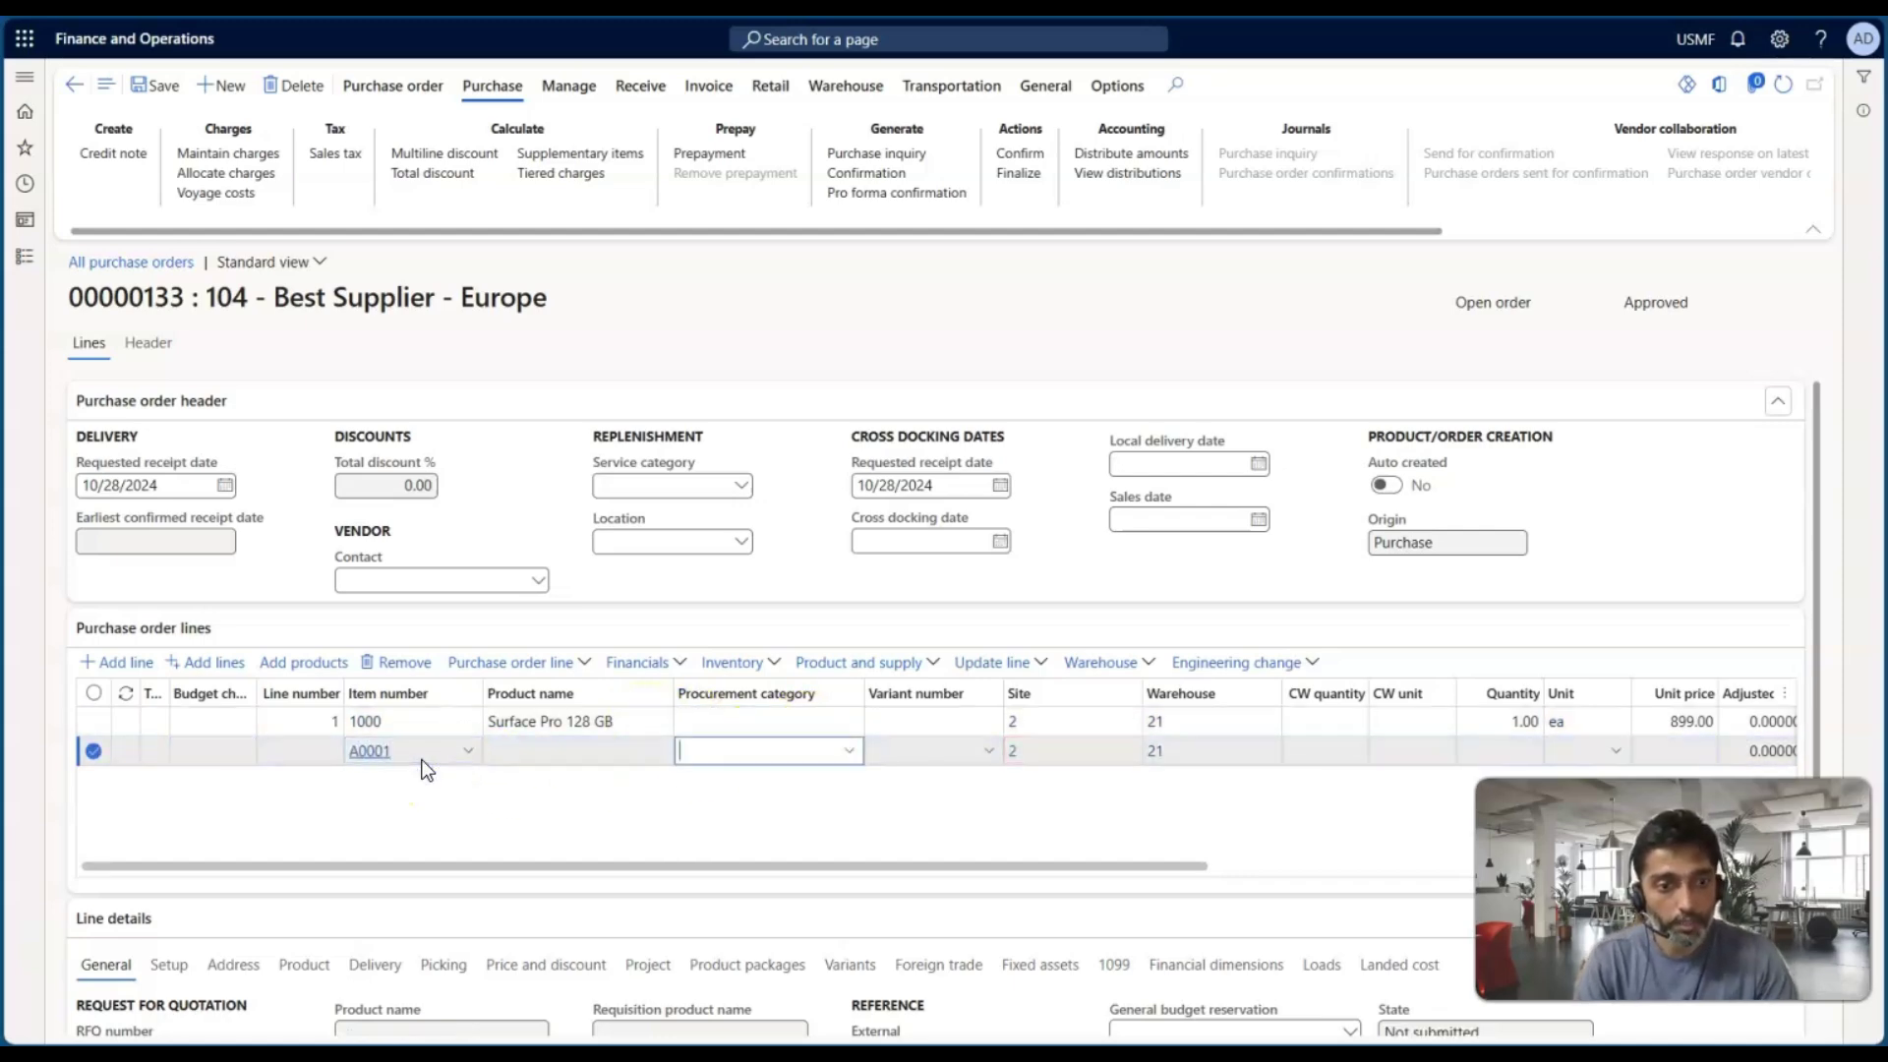
left_click(686, 759)
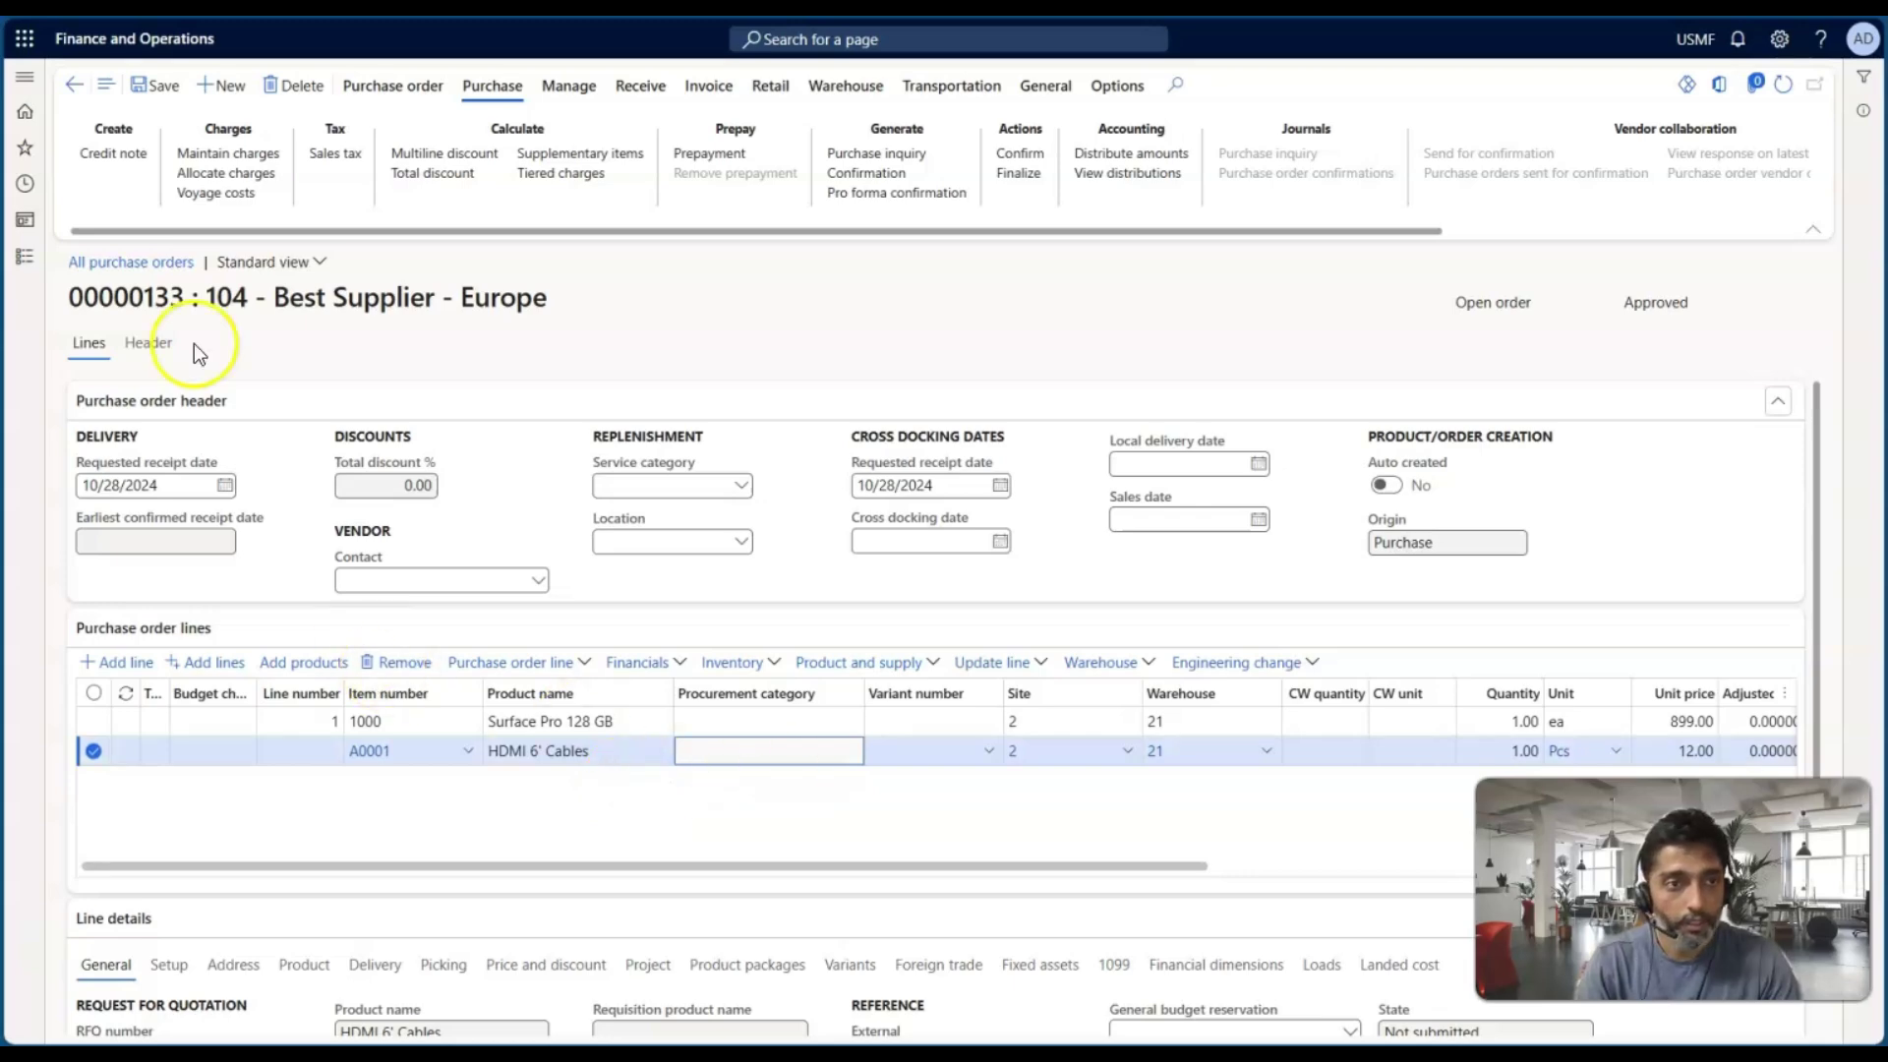
left_click(163, 87)
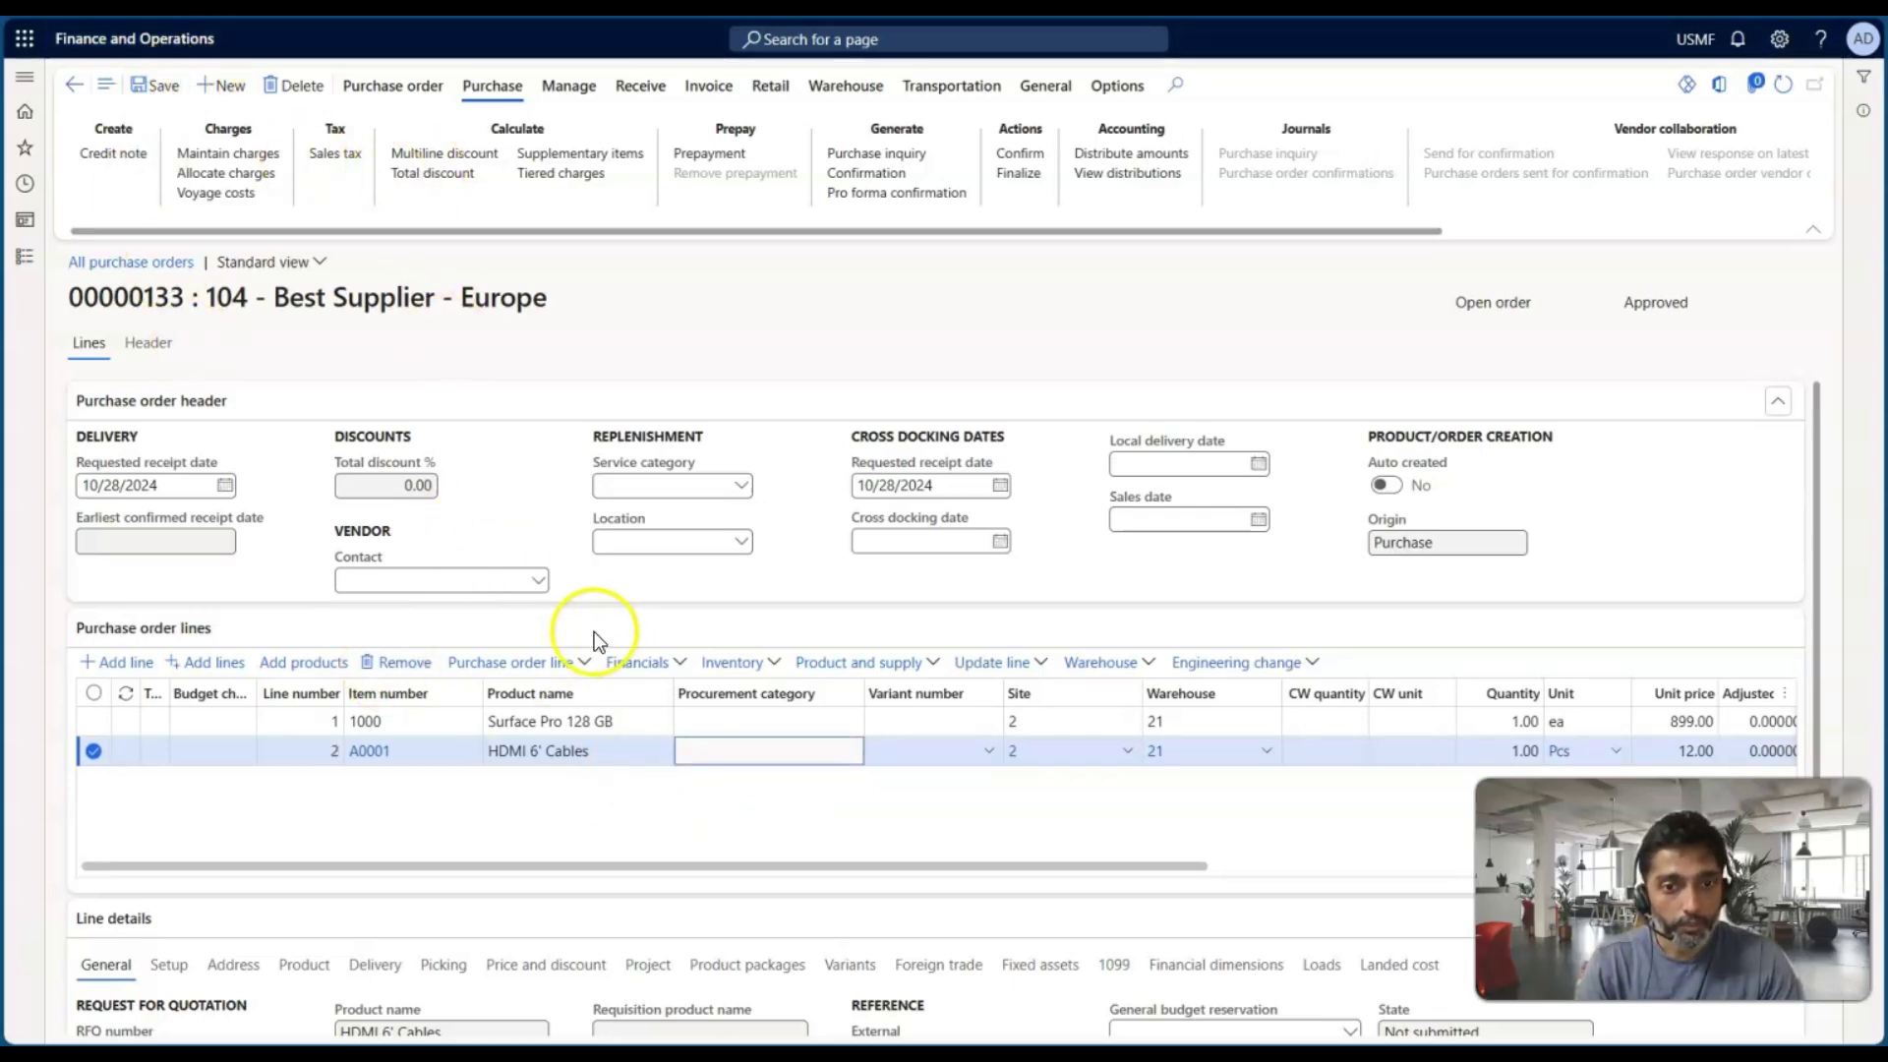
Step: Check the maintained charges for the HDMI 6' Cables line and the Surface Pro 128 GB line
left_click(644, 662)
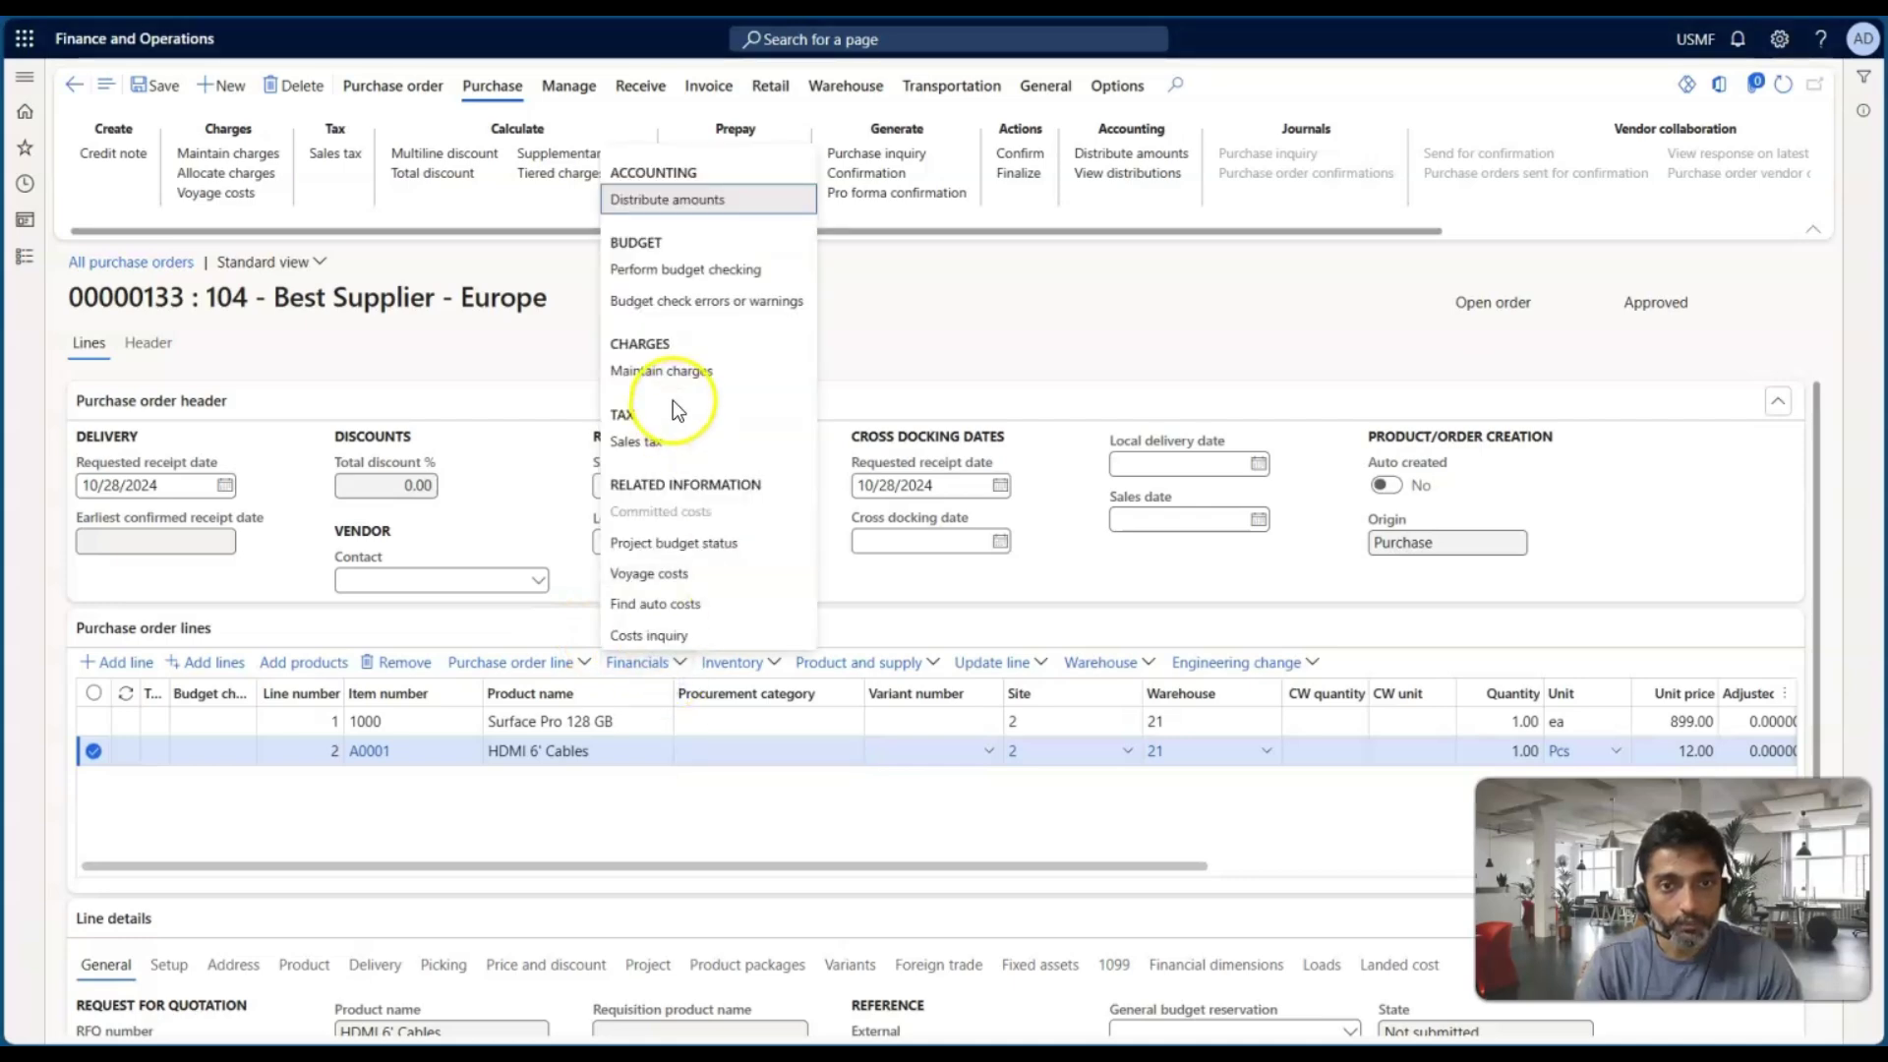
left_click(664, 370)
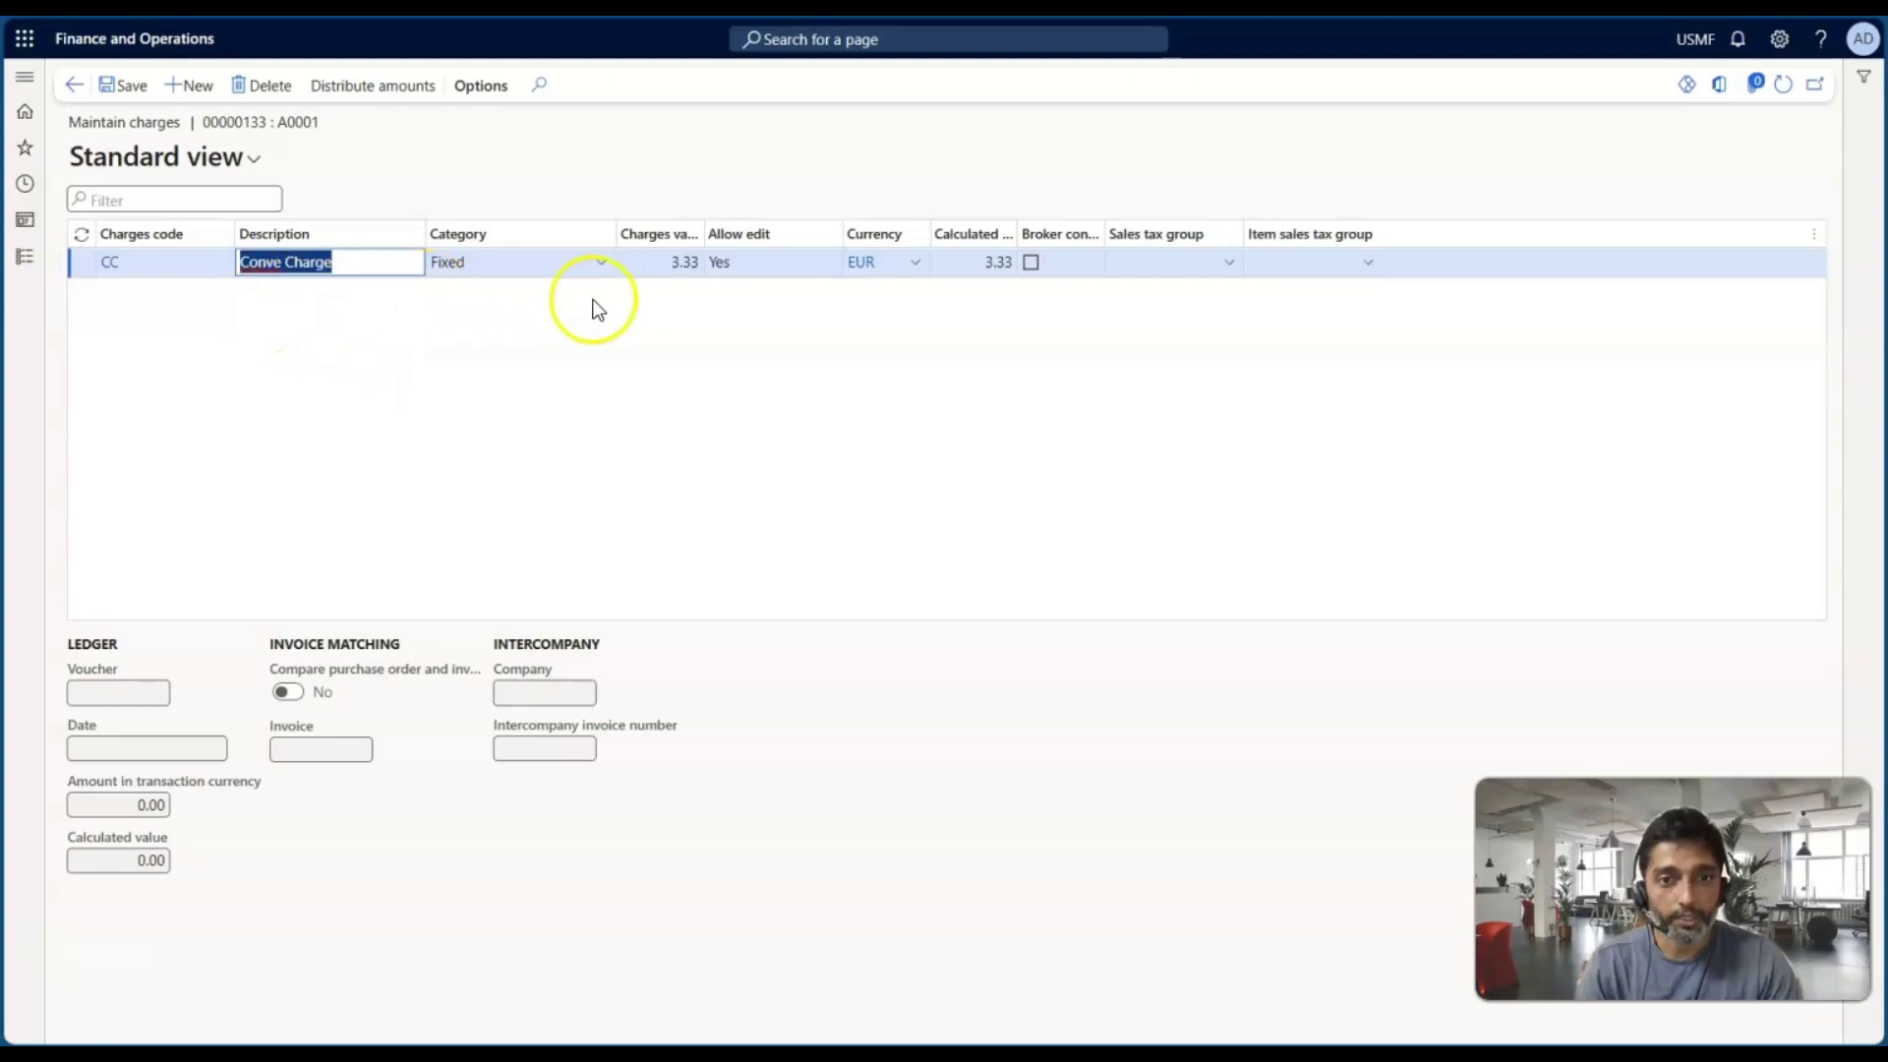
left_click(75, 87)
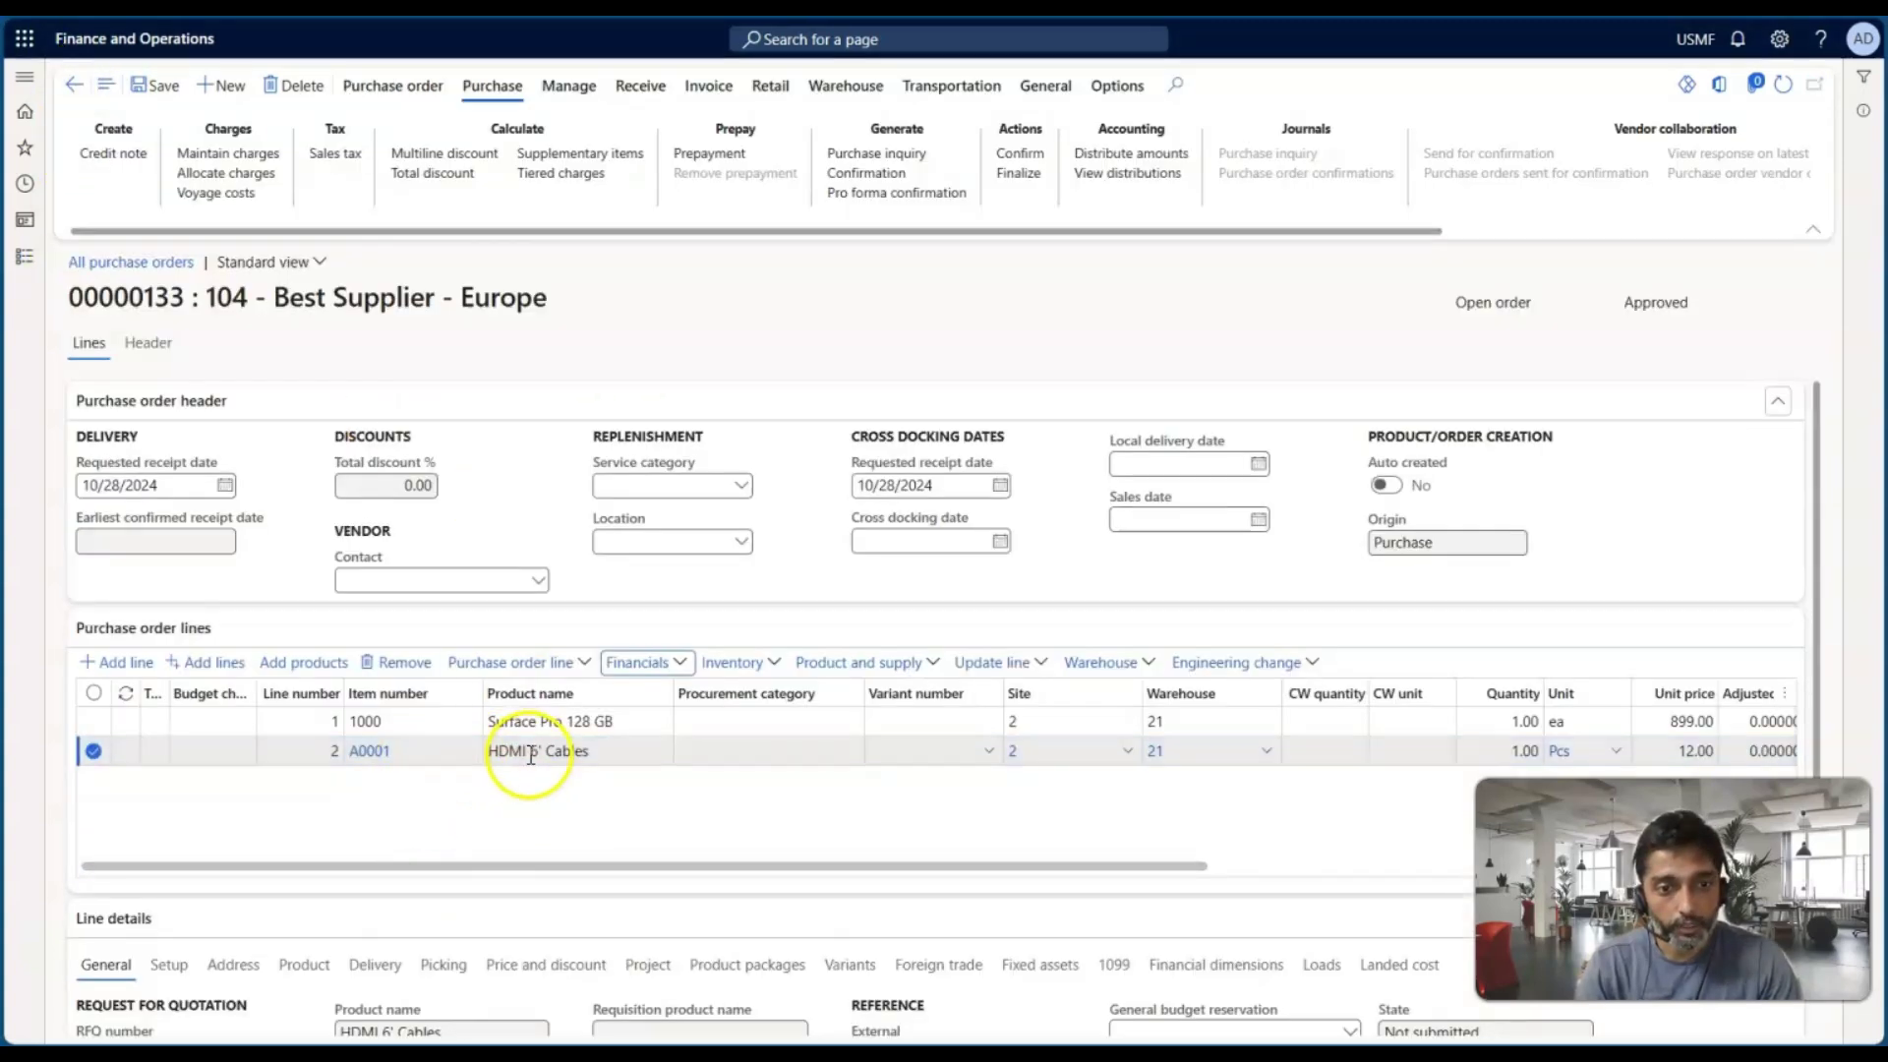
left_click(602, 722)
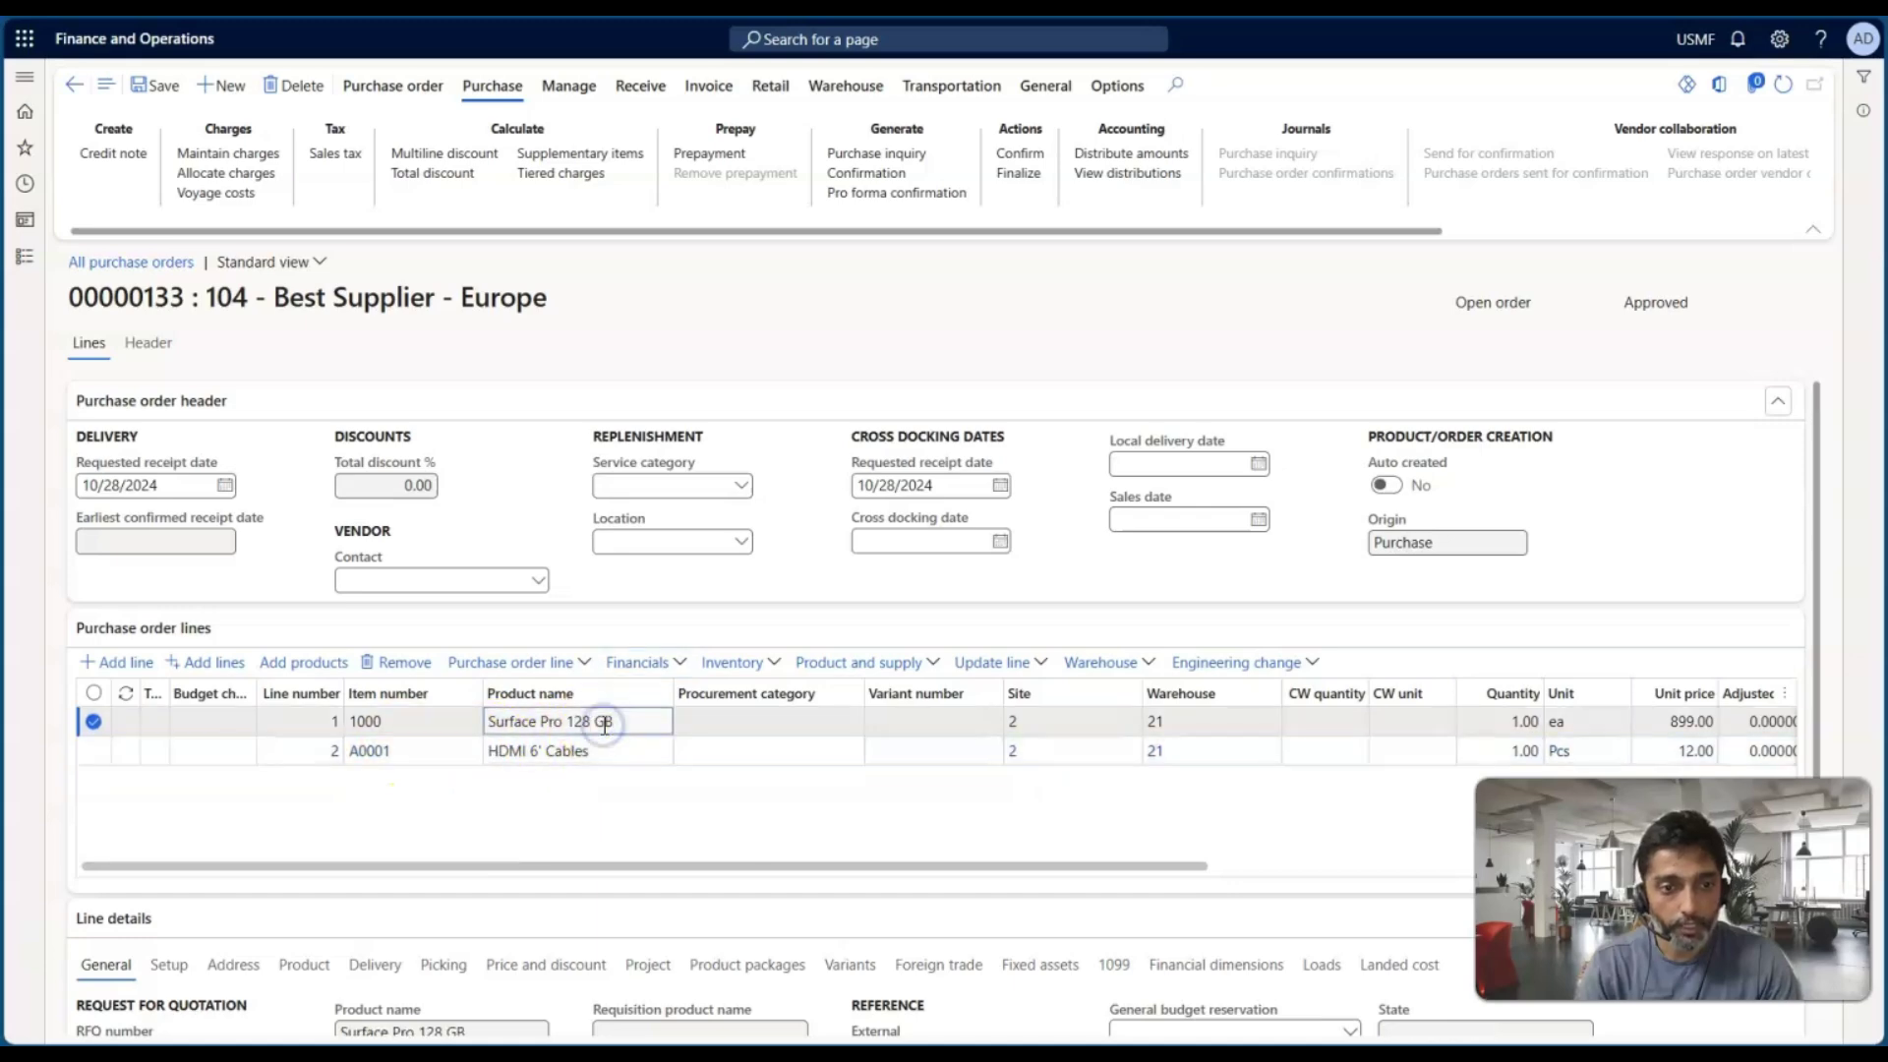
left_click(665, 663)
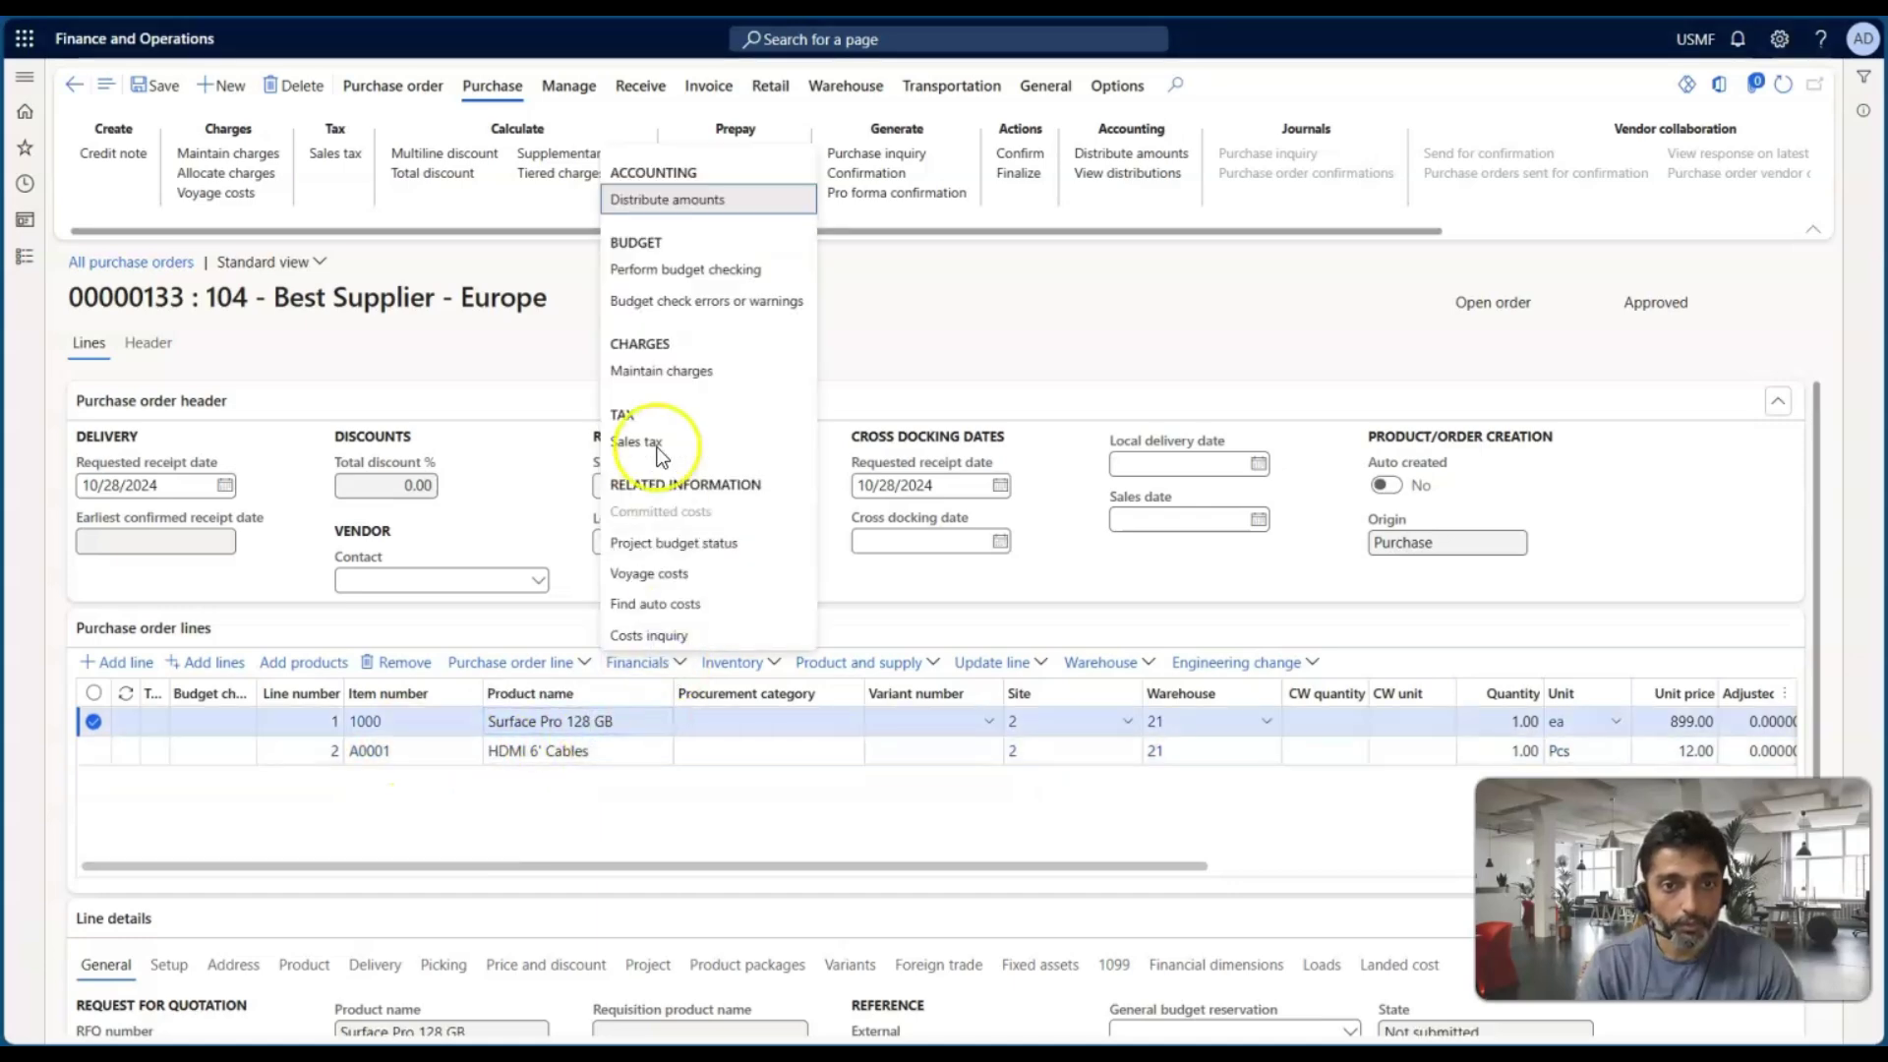
left_click(655, 374)
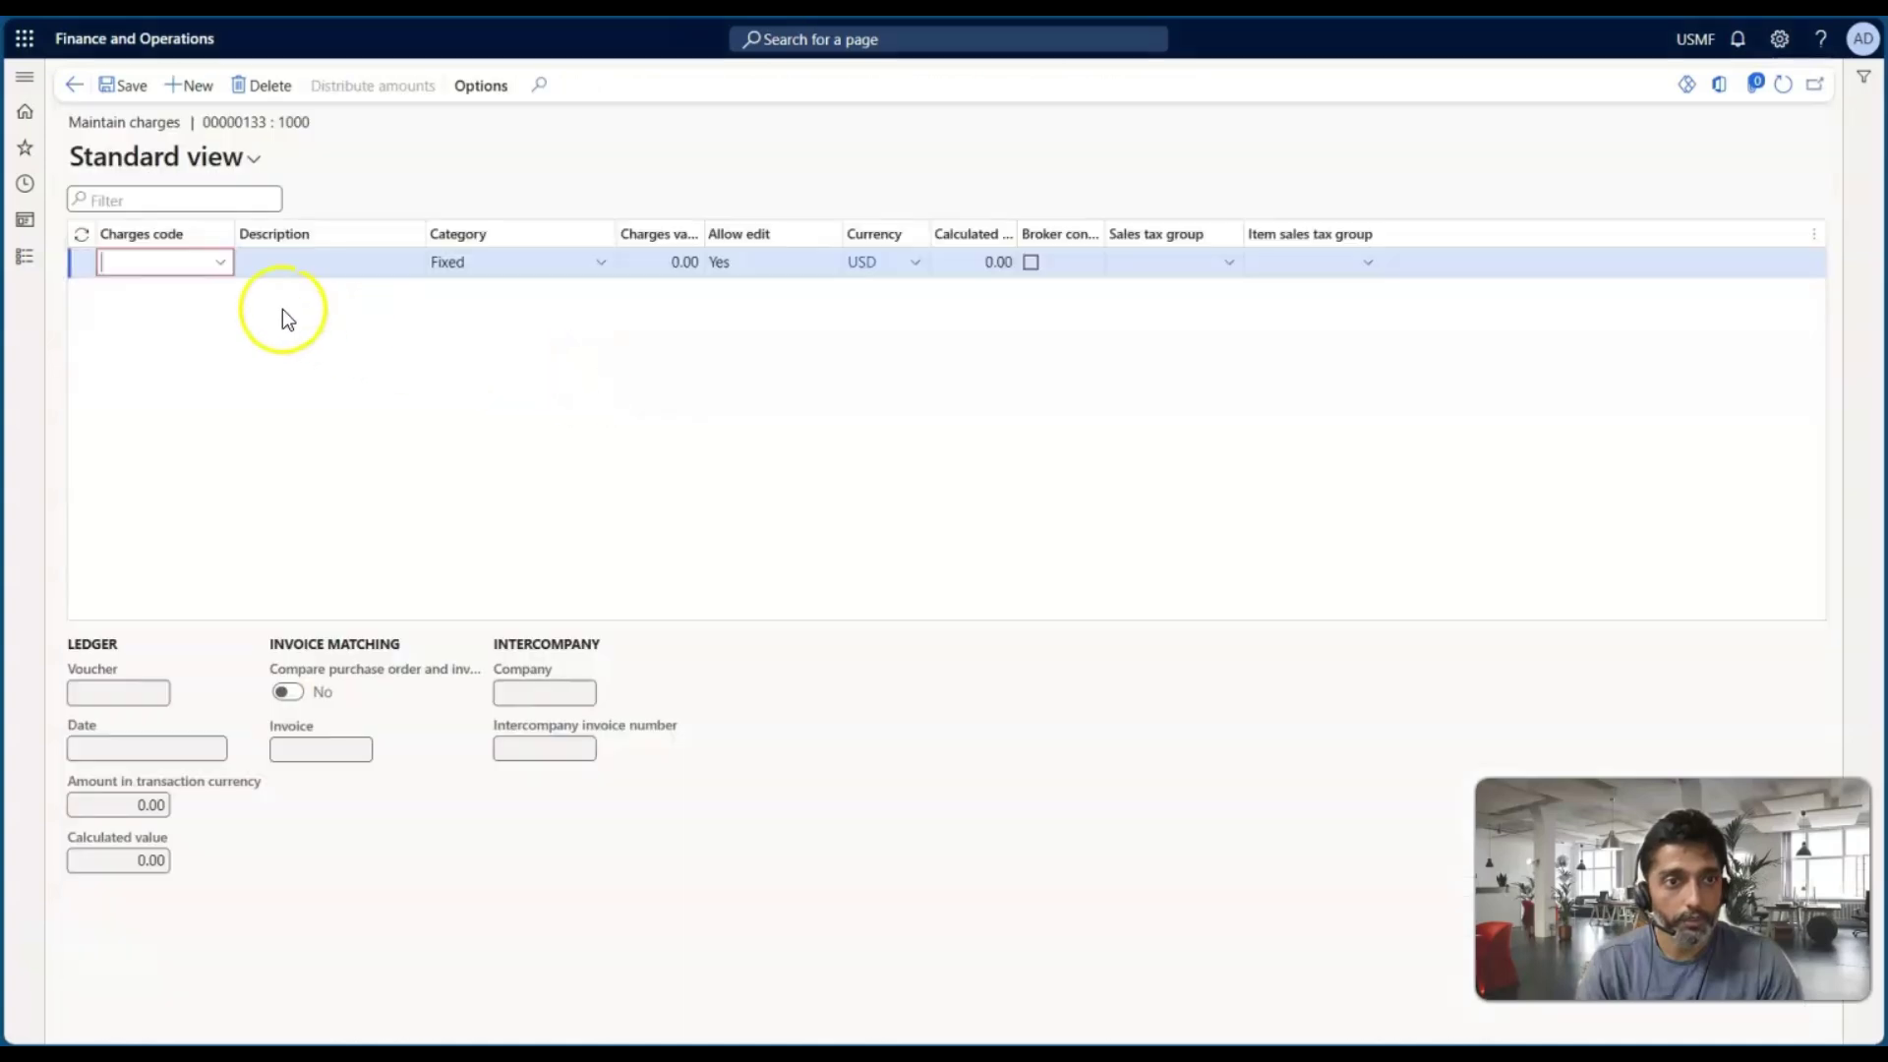
left_click(66, 85)
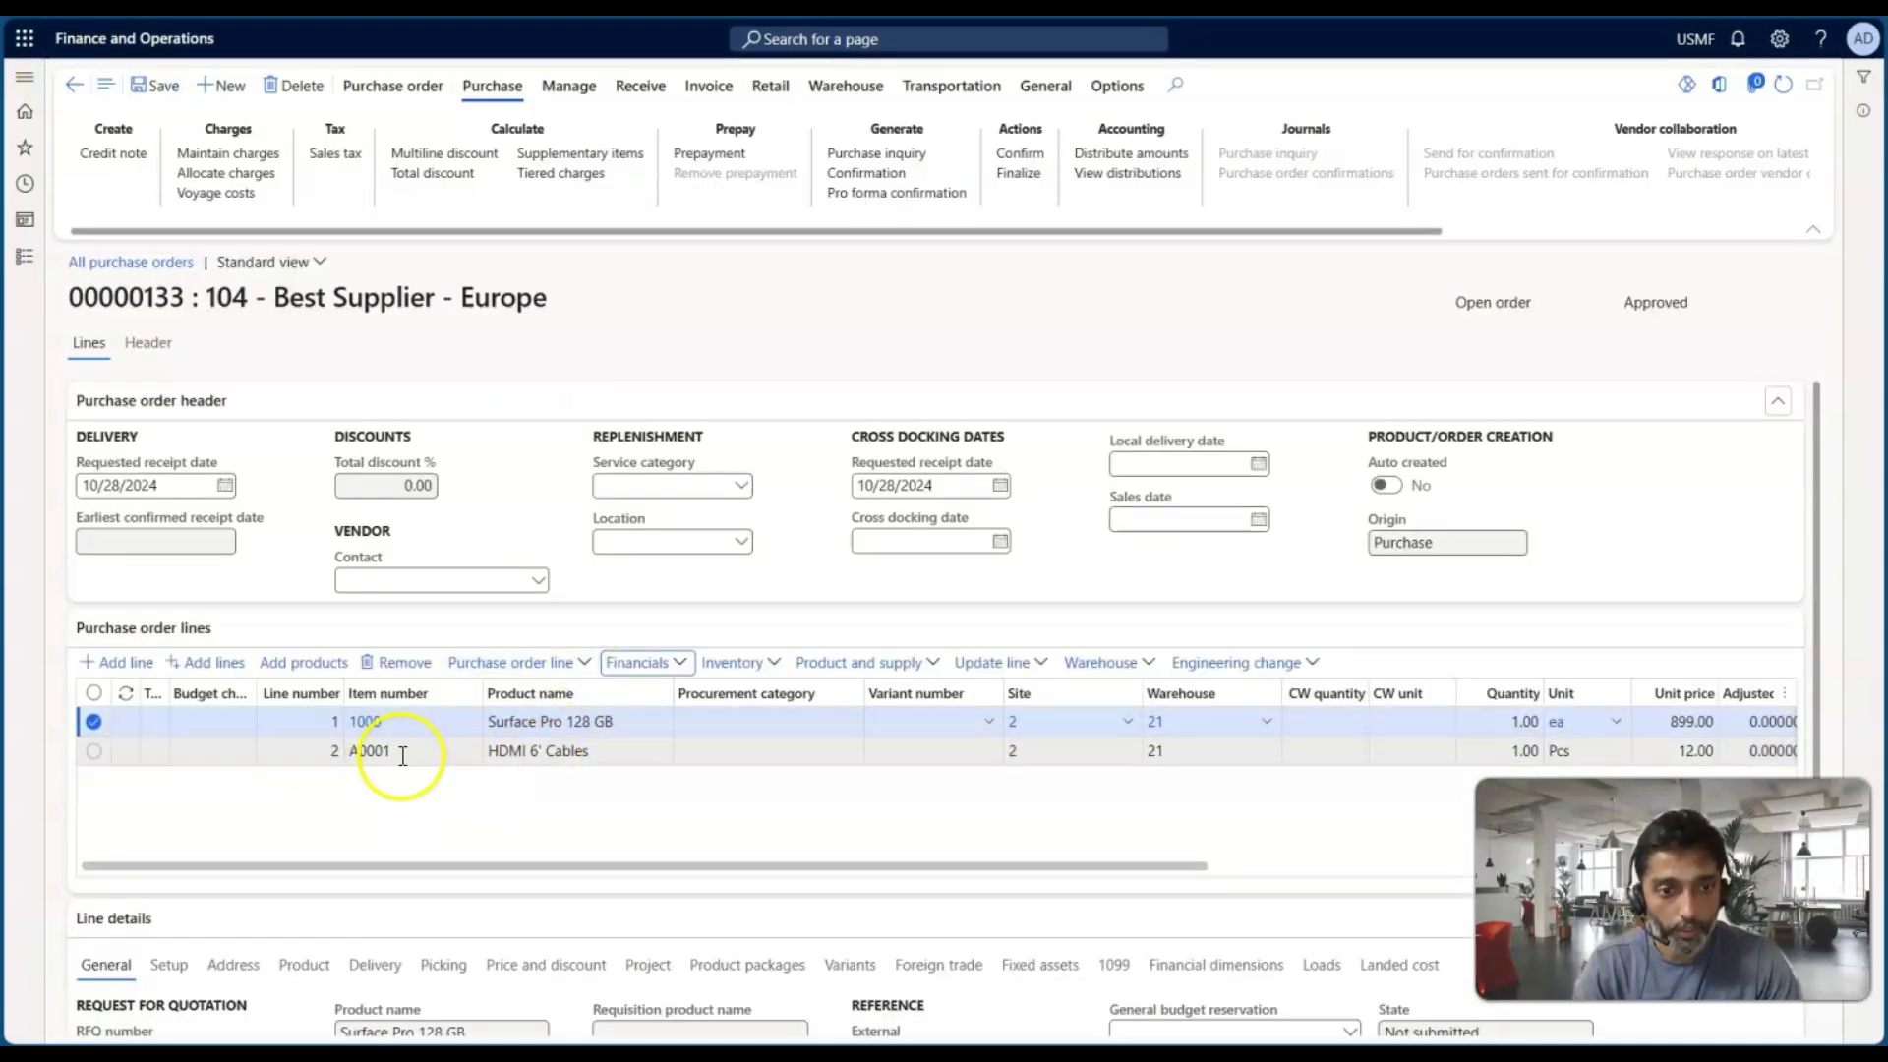
Step: Recheck the maintained charges for the HDMI 6' Cables line and return to the order lines
left_click(445, 750)
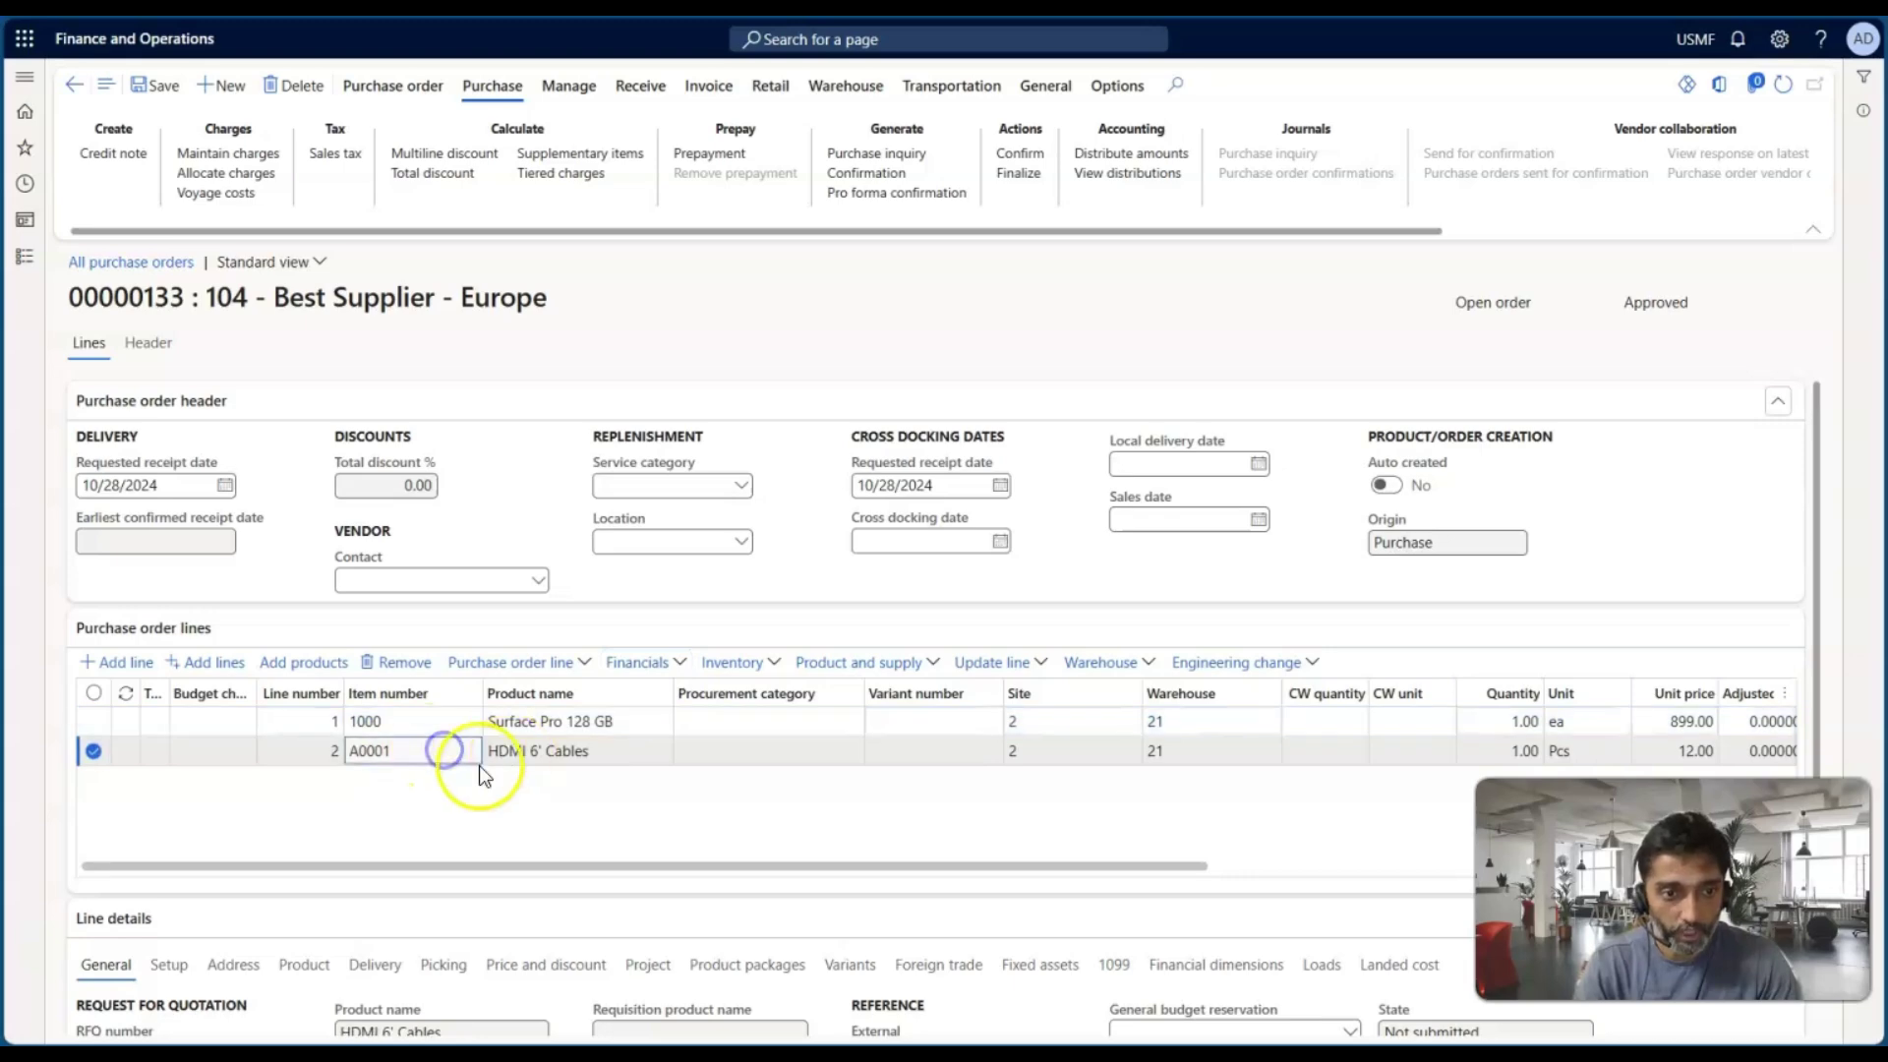
left_click(677, 666)
left_click(662, 378)
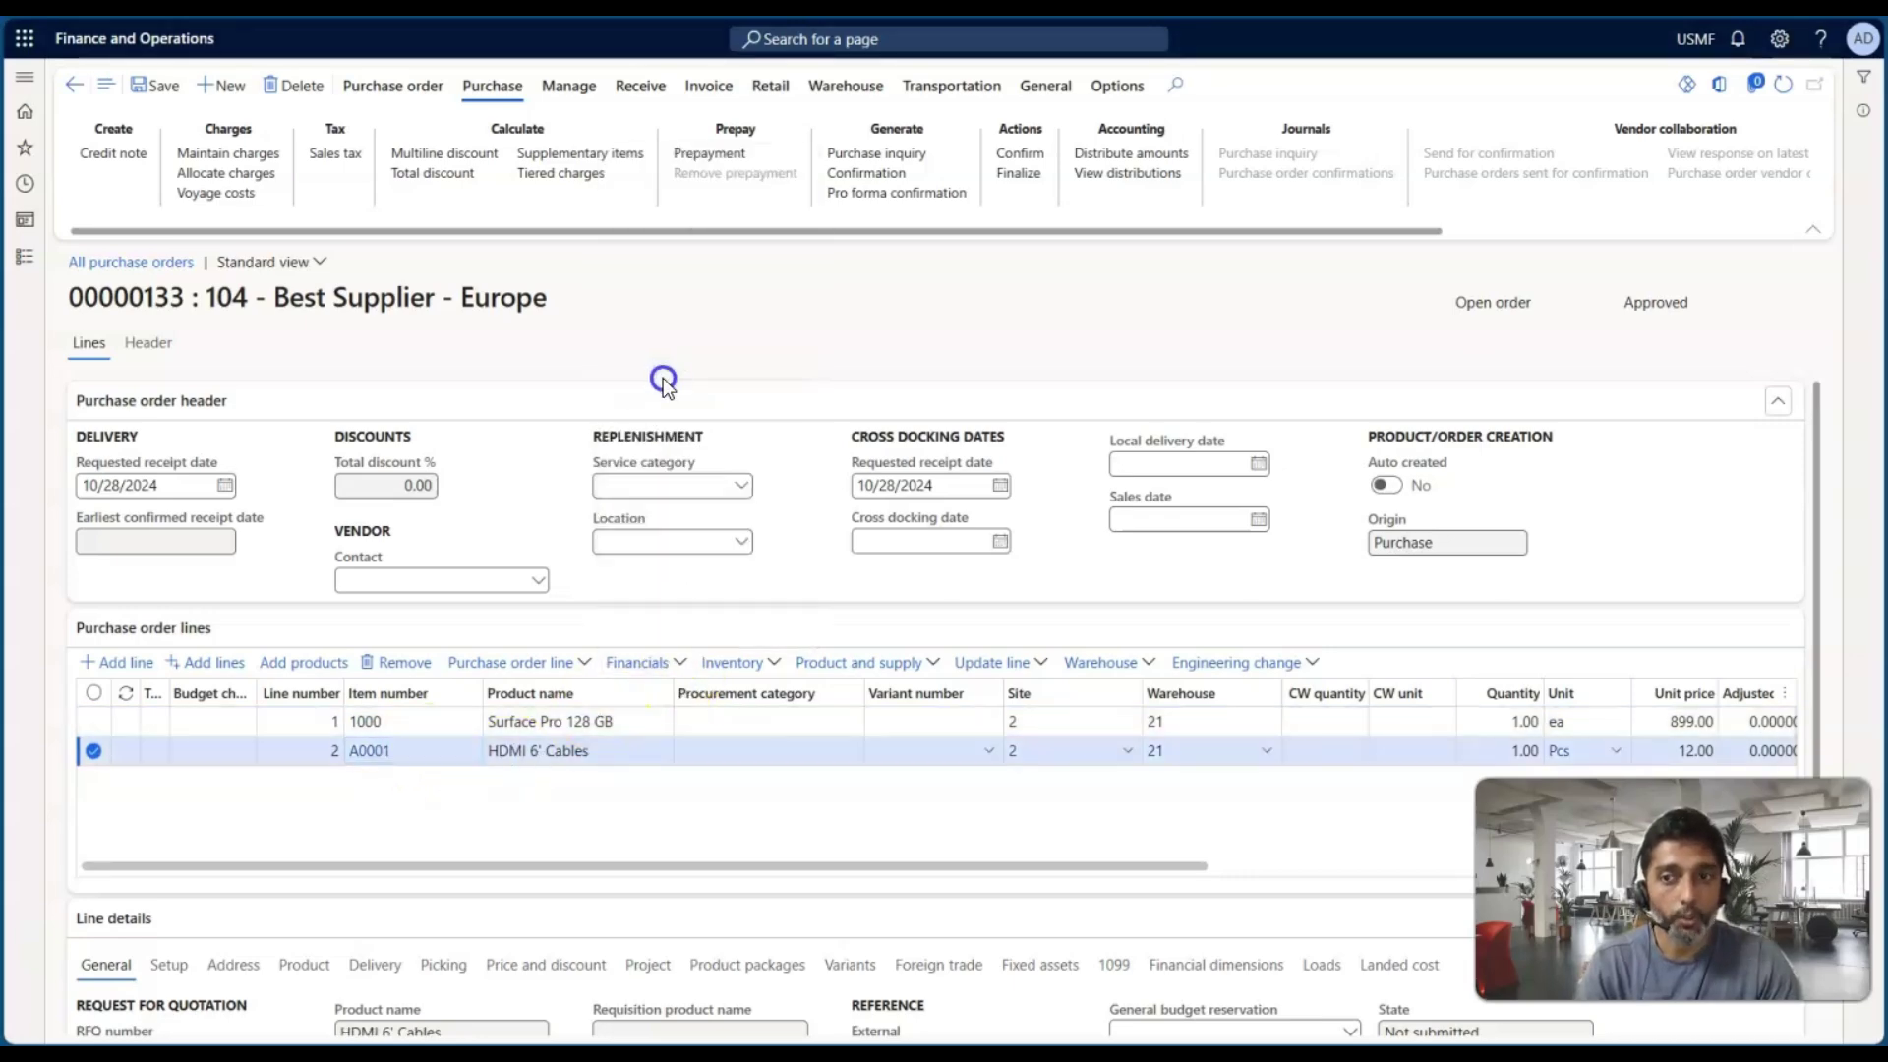
left_click(82, 91)
left_click(930, 762)
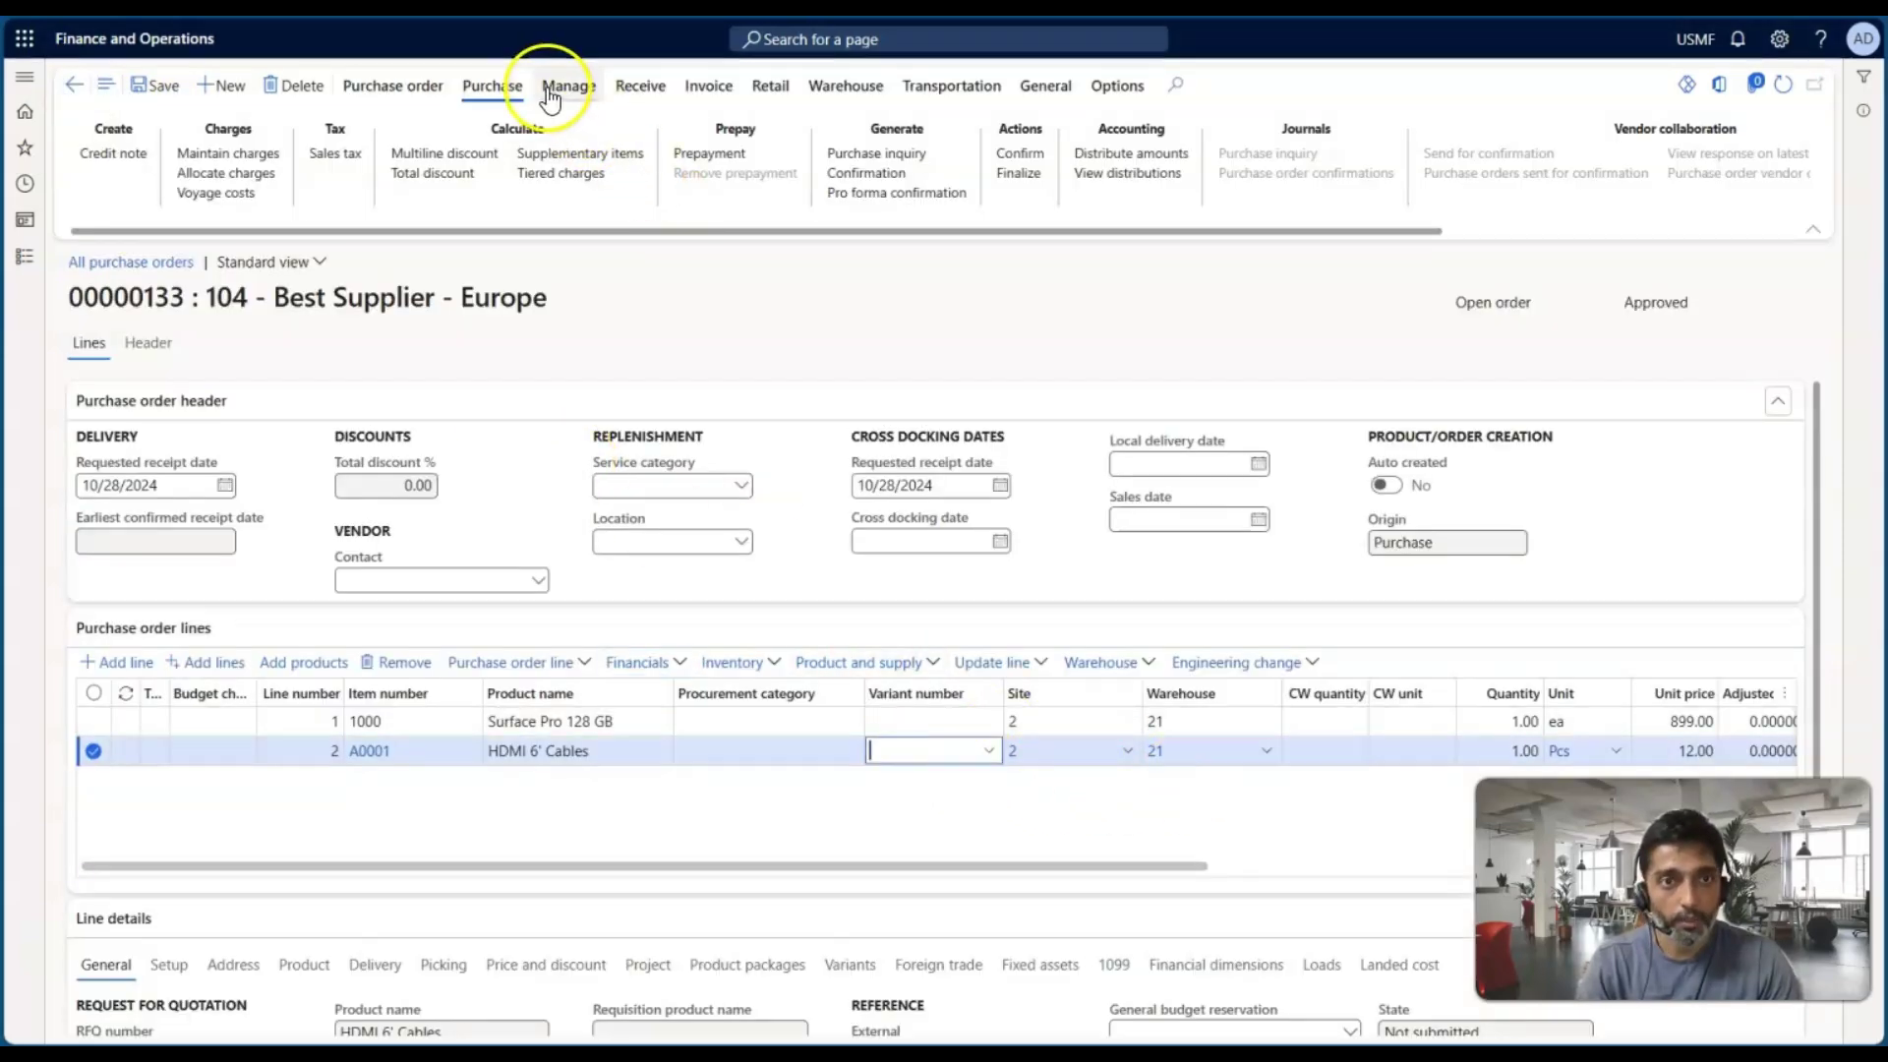
Step: View the purchase order totals and check the charges amount based on ordered quantity
left_click(401, 91)
left_click(464, 153)
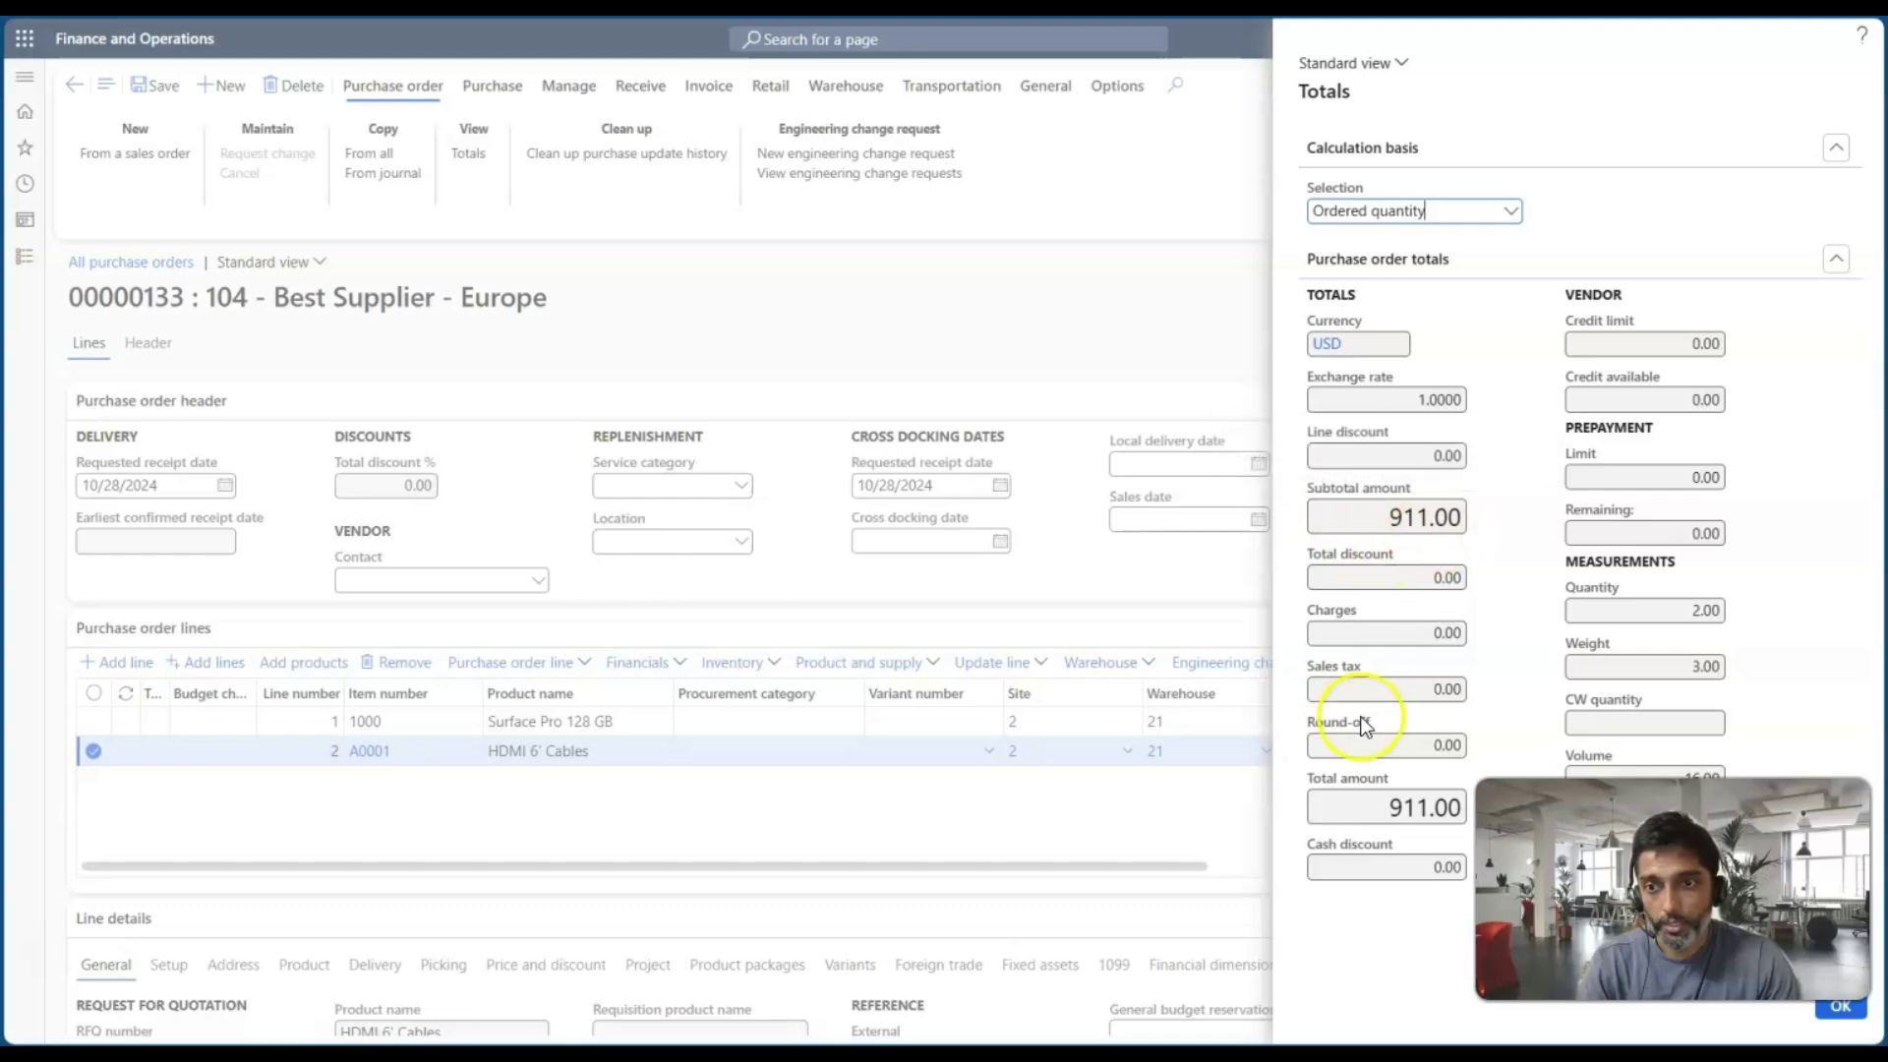
left_click(1393, 632)
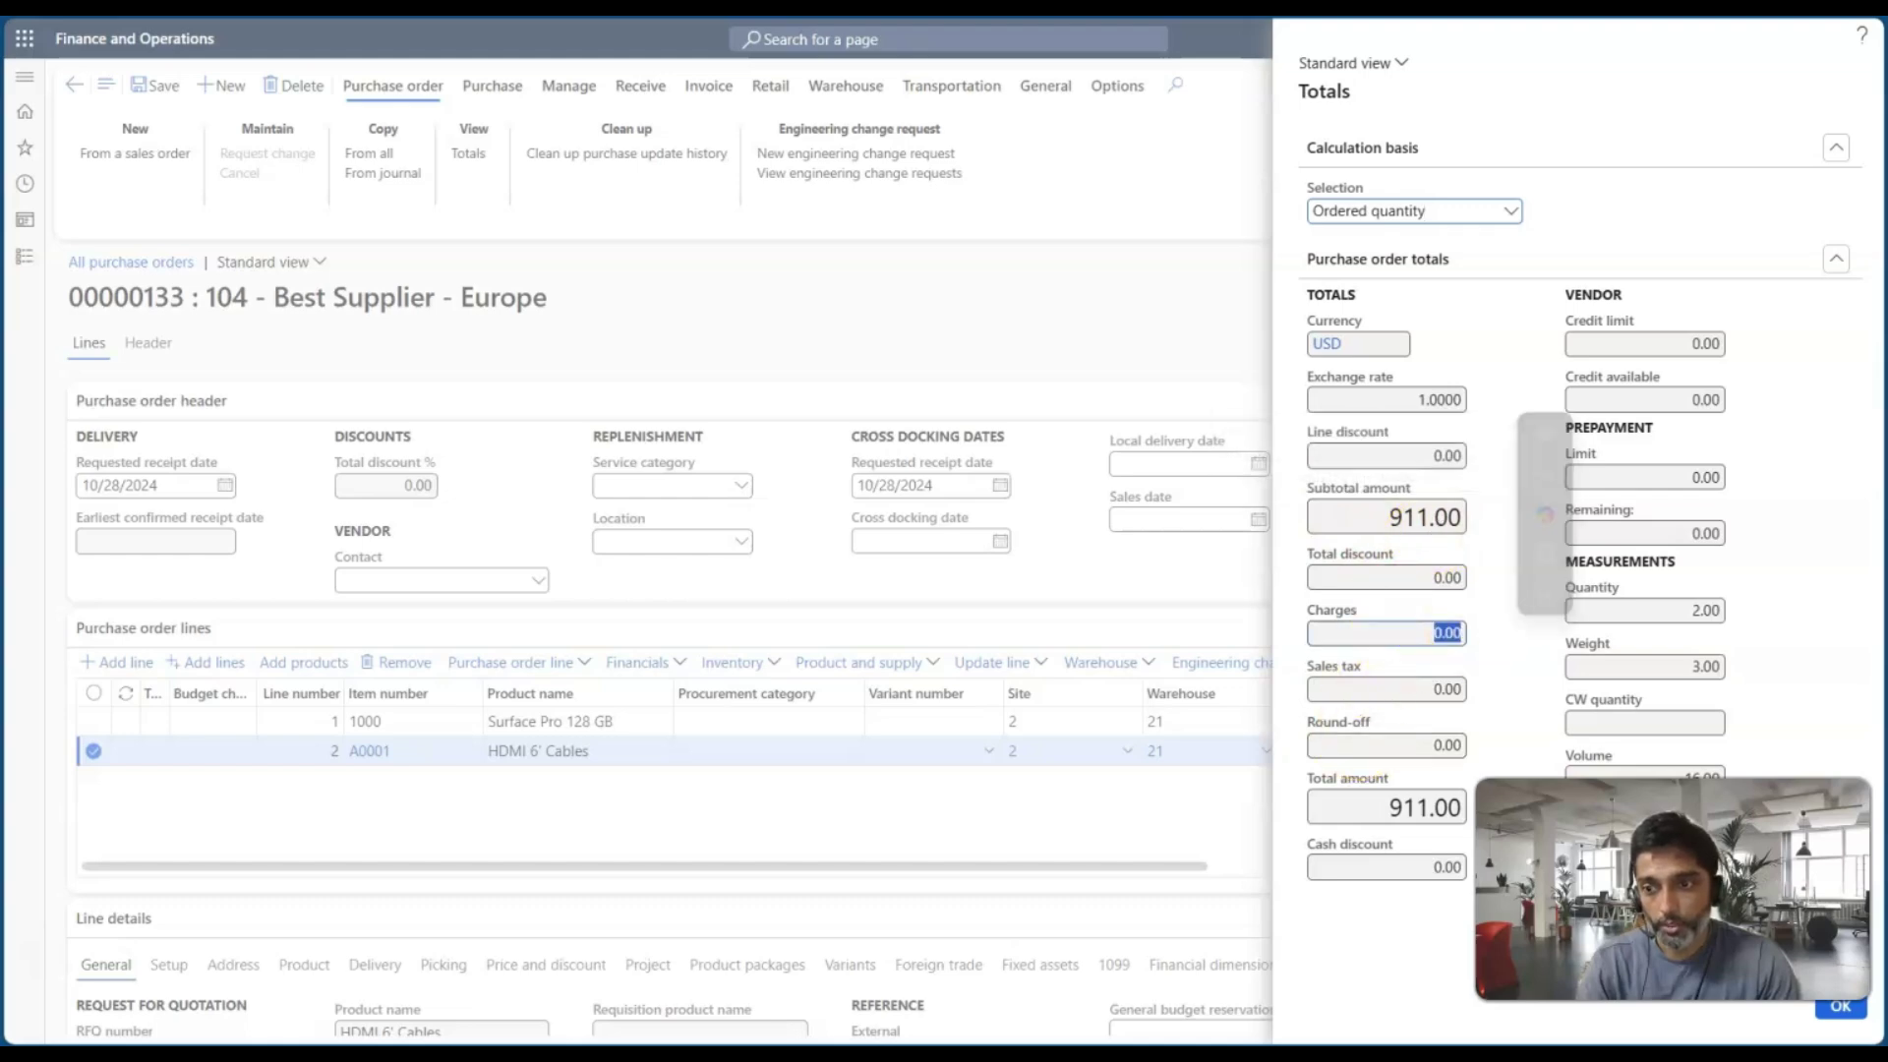
left_click(900, 725)
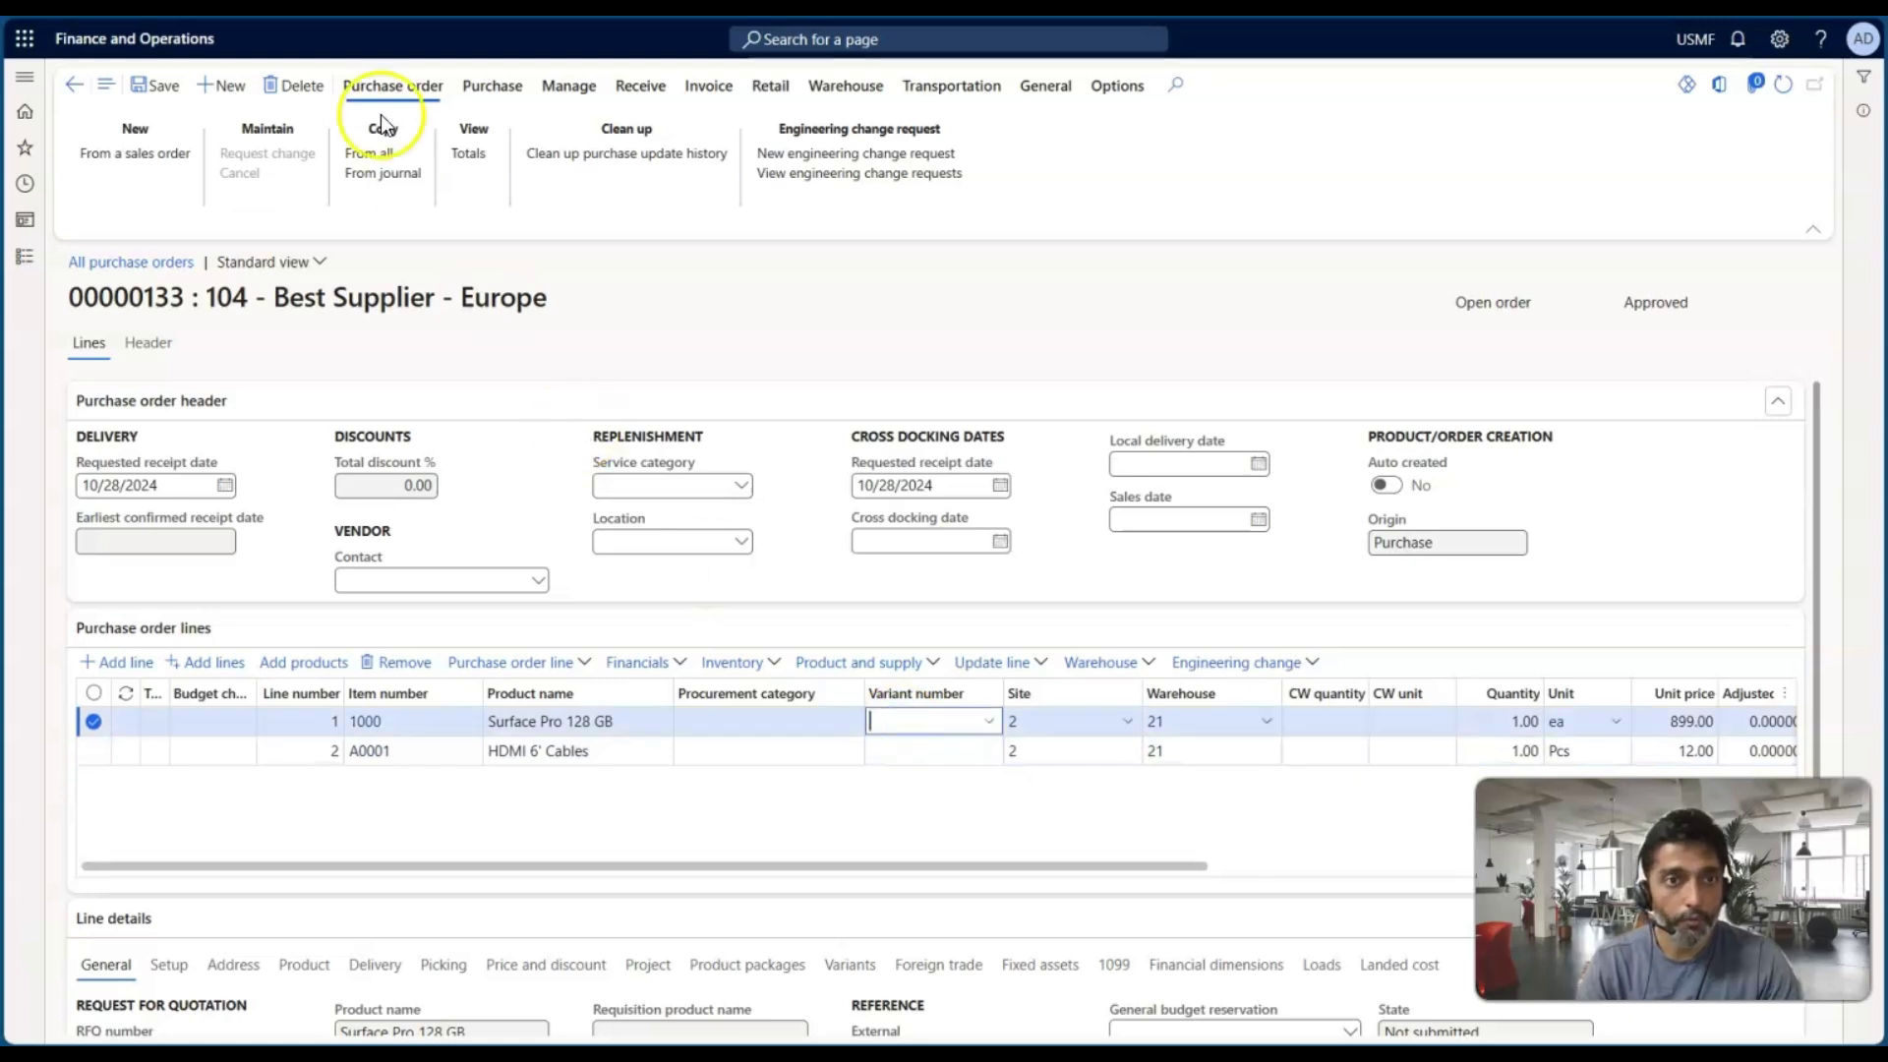
Step: Check the maintained charges for the whole purchase order and return to it
left_click(490, 88)
left_click(234, 150)
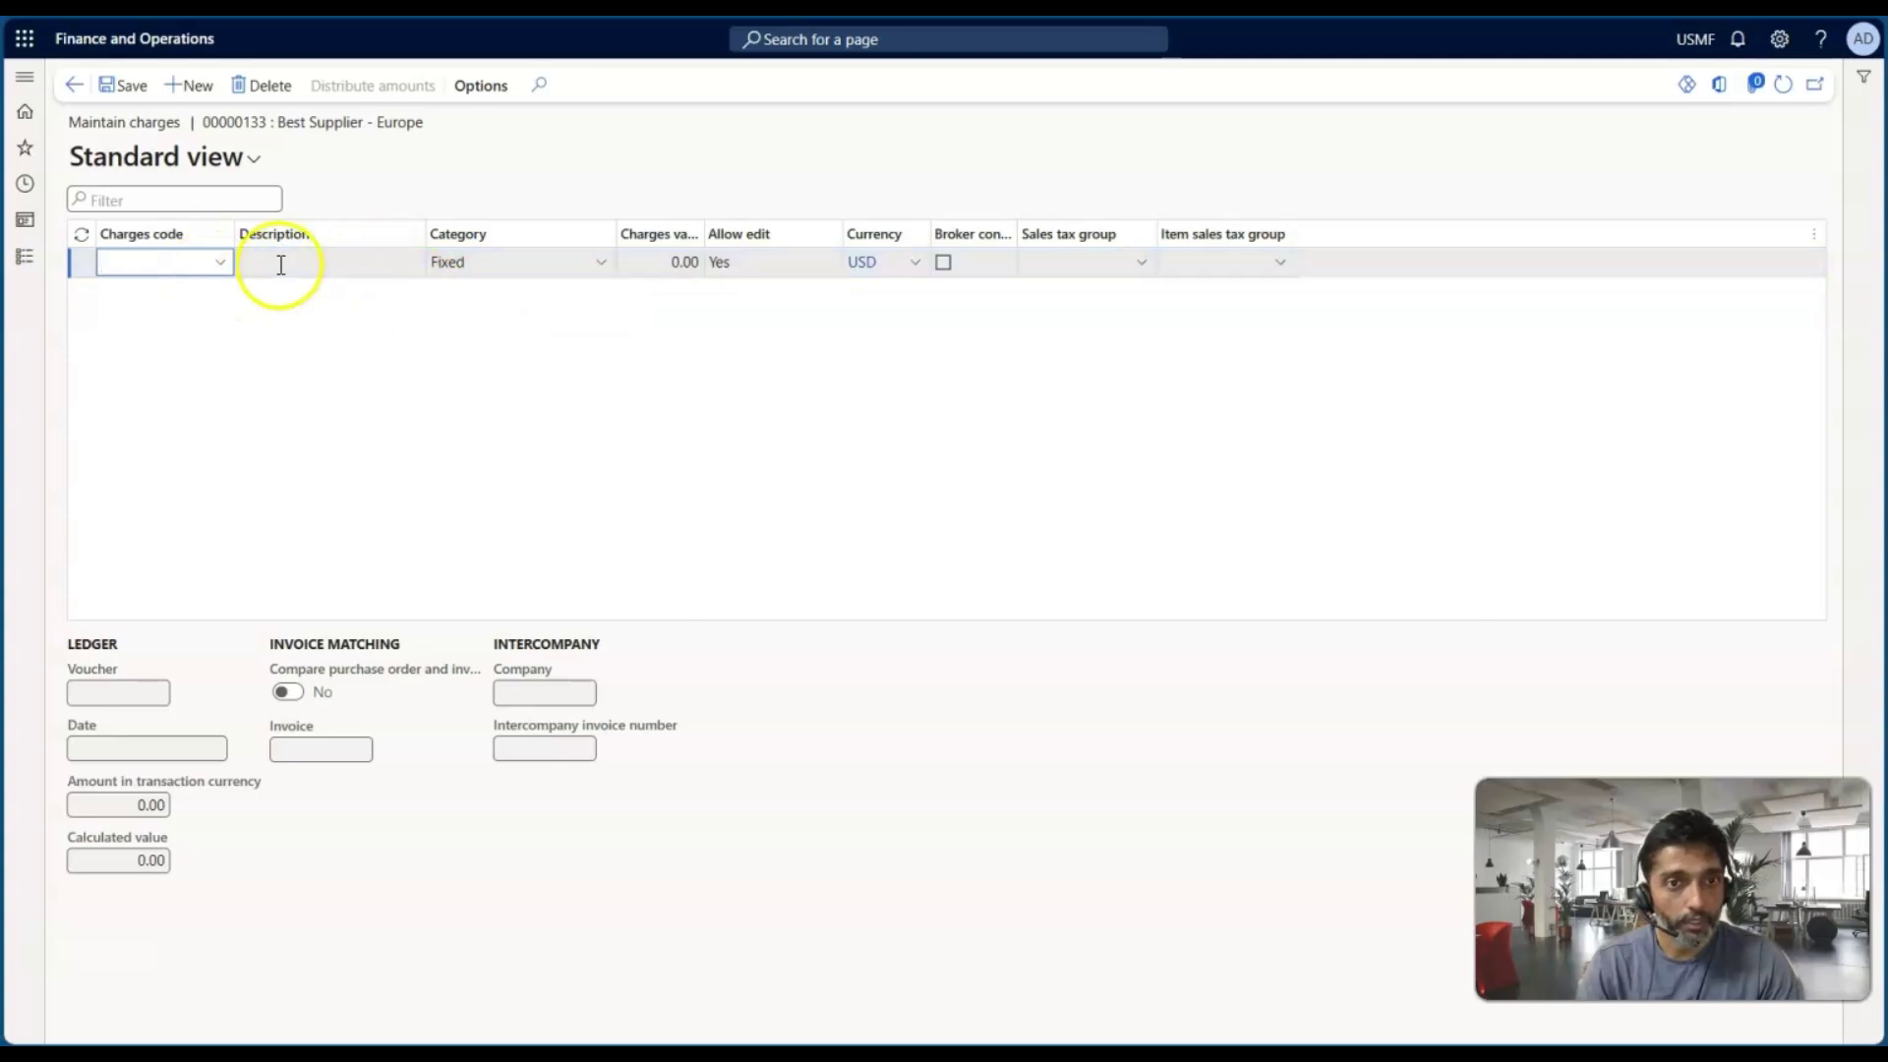
left_click(71, 84)
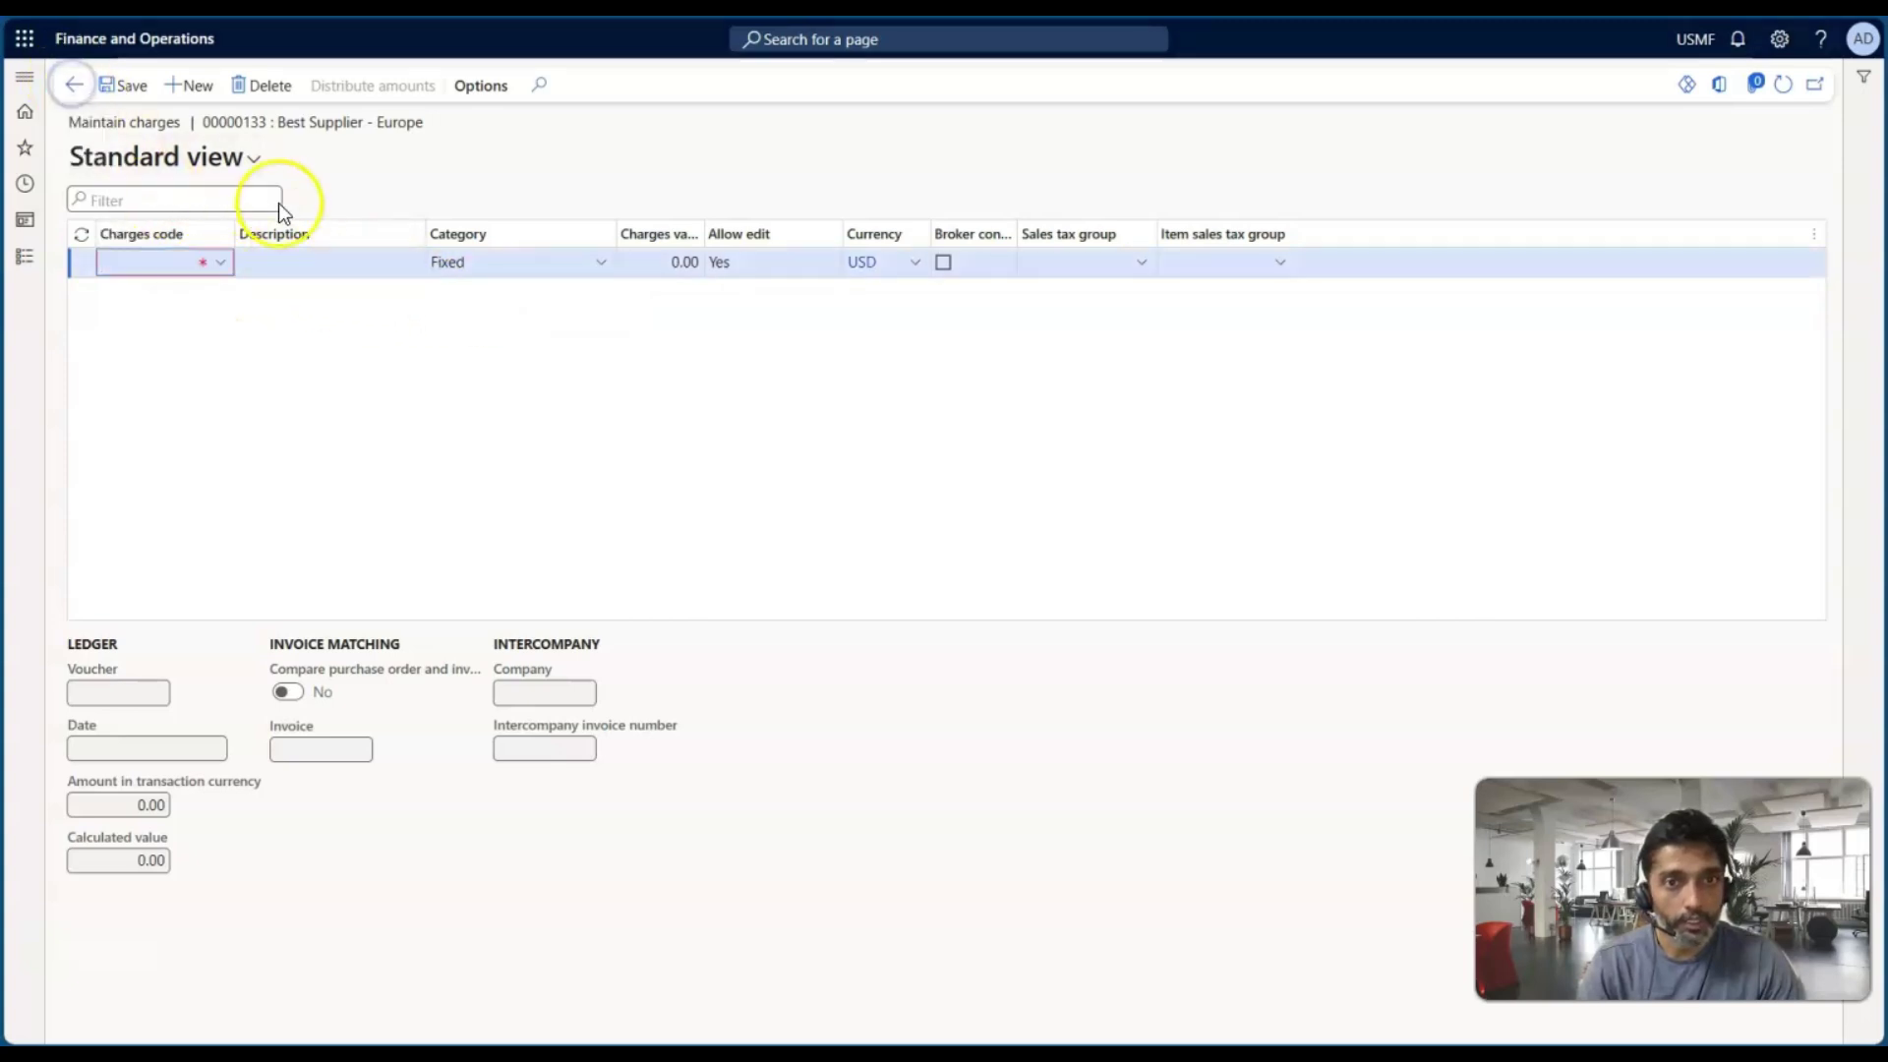
Step: Remove the Surface Pro 128 GB line from the purchase order
scroll(1153, 735, "right", 10)
scroll(1153, 738, "left", 10)
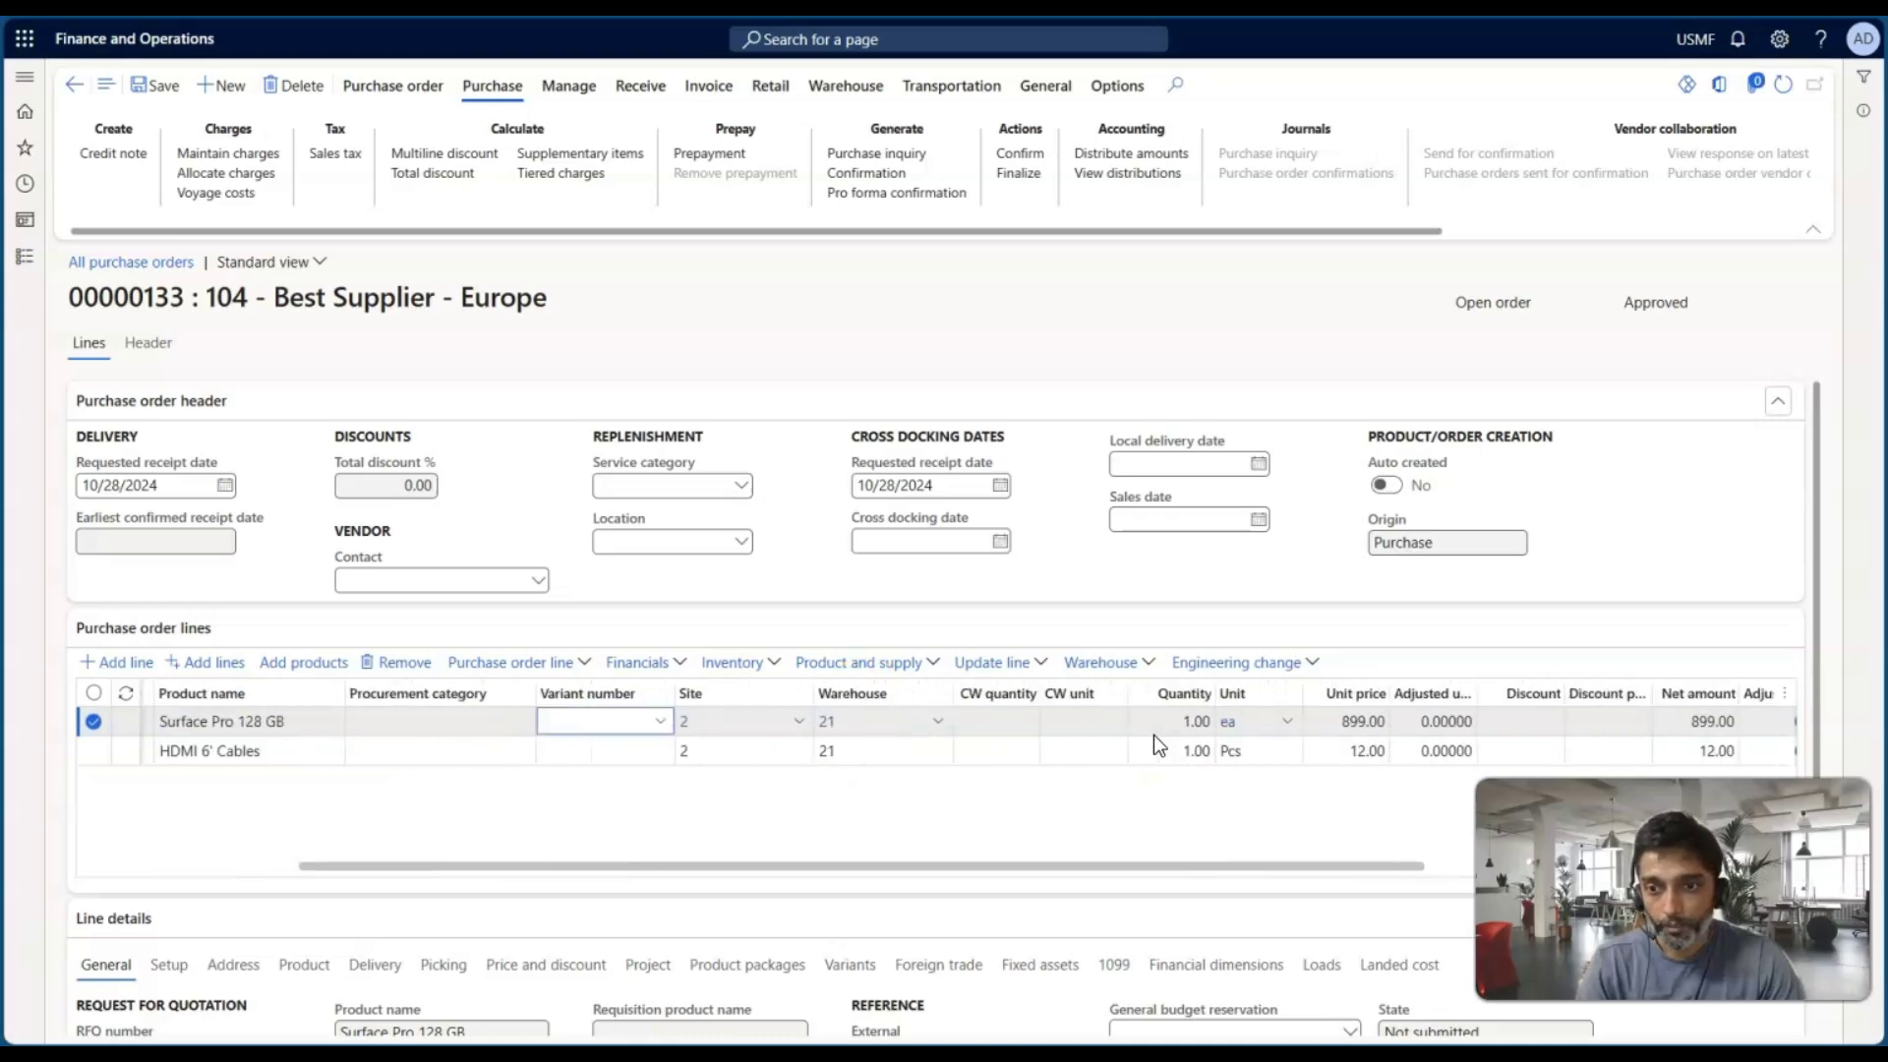
left_click(391, 664)
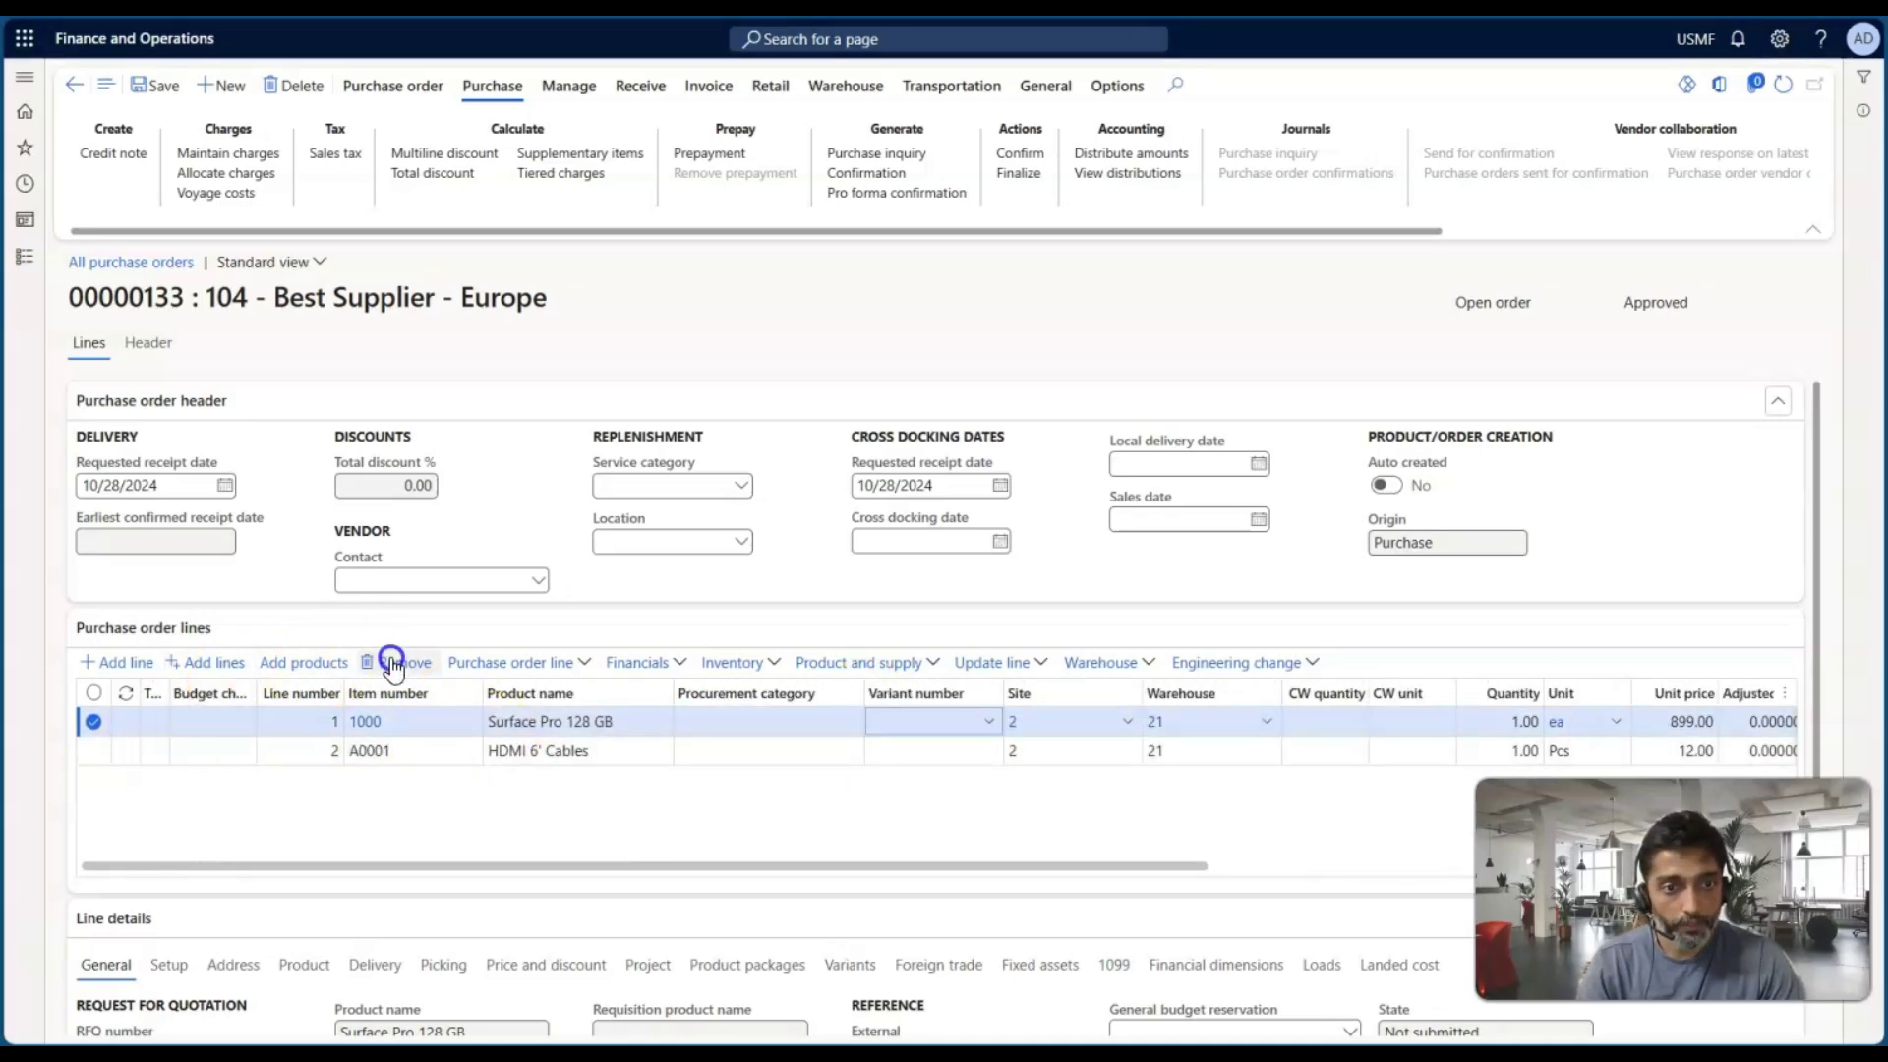
left_click(1168, 494)
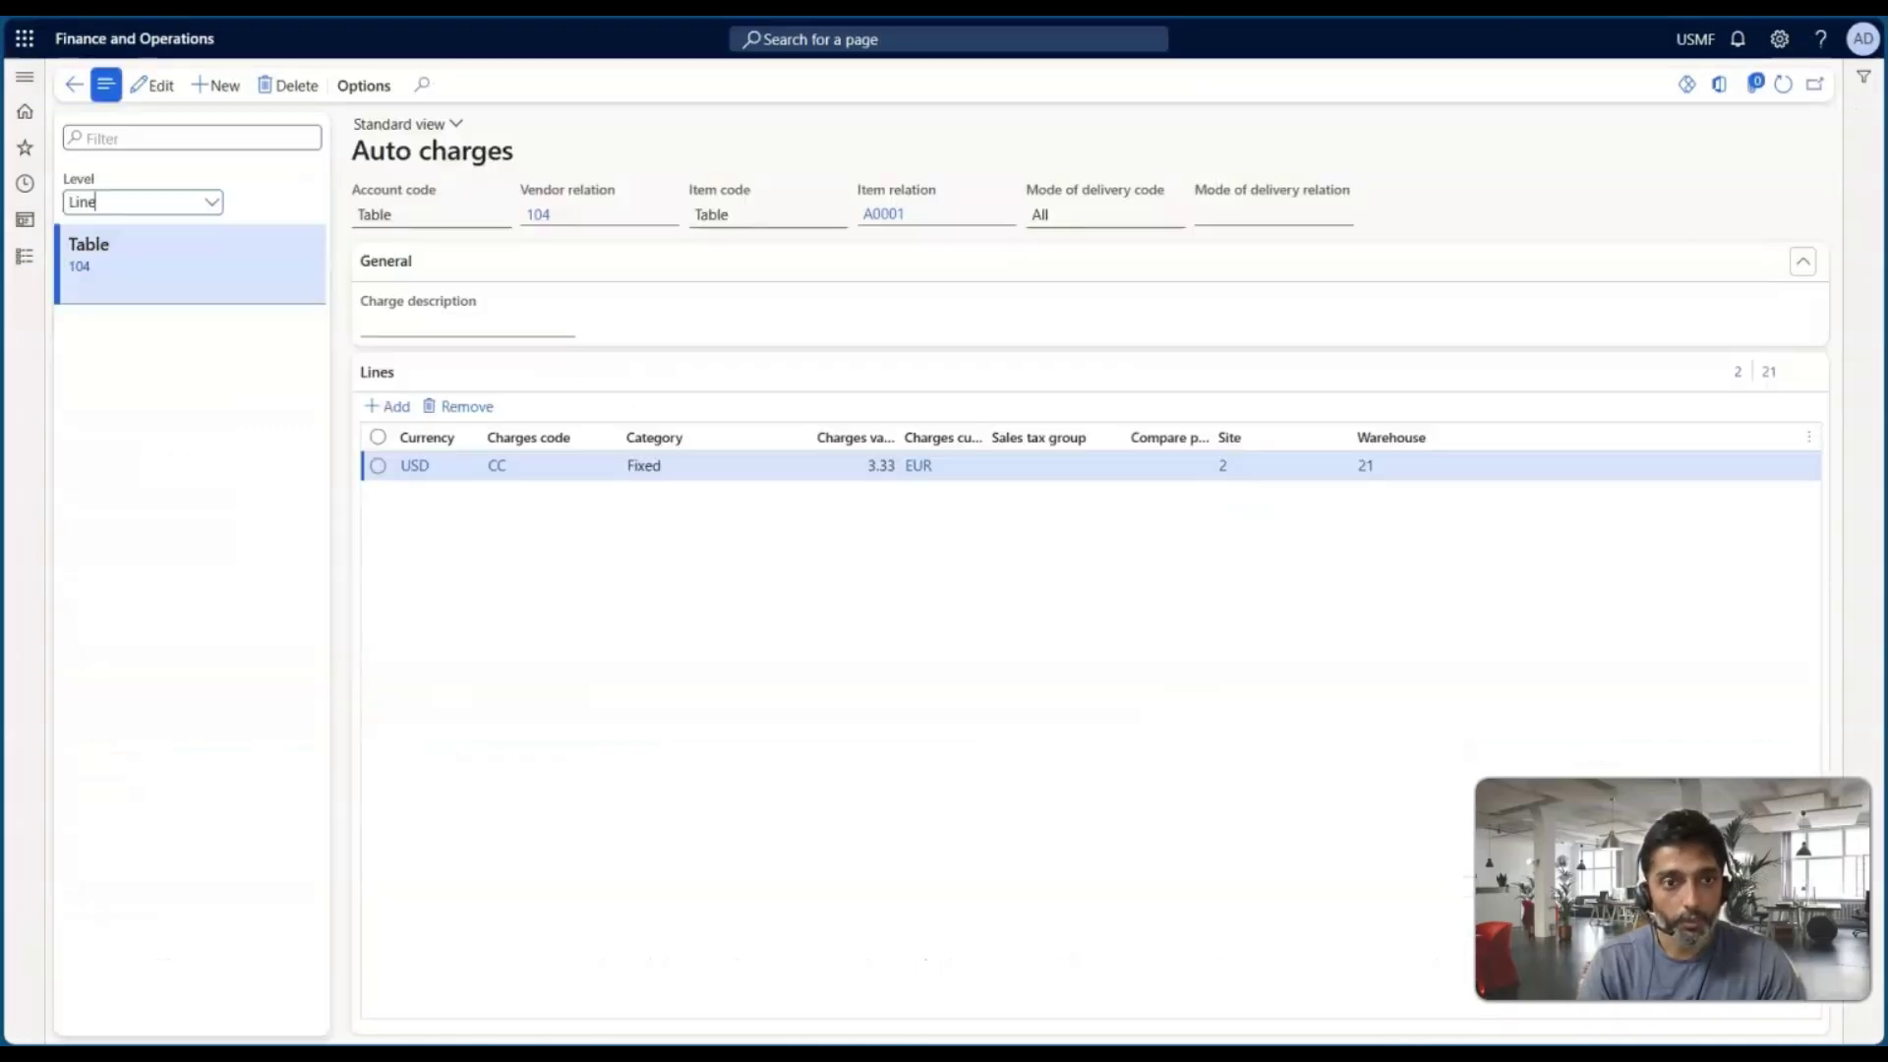
Step: Check the vendor's header-level auto charges setup, return to the purchase order, and review its header-level maintained charges
left_click(212, 202)
left_click(175, 226)
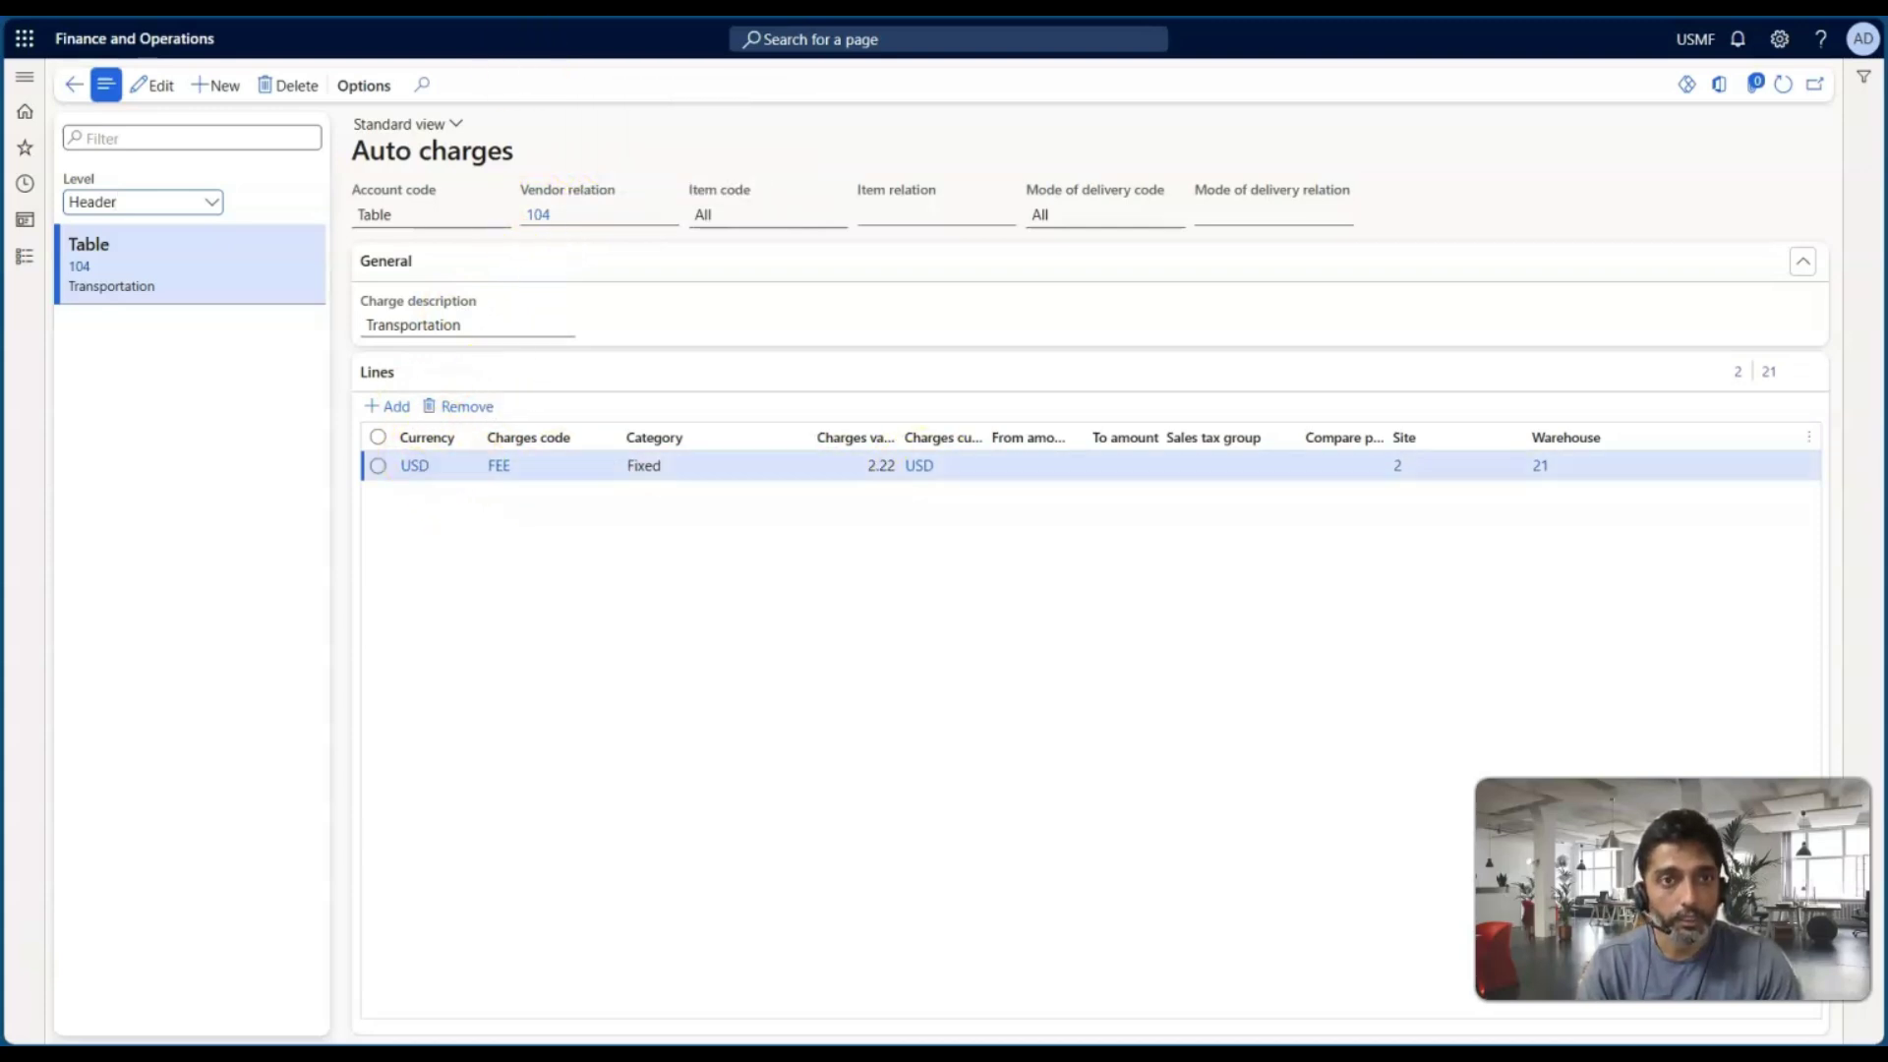
key("ctrl+Tab")
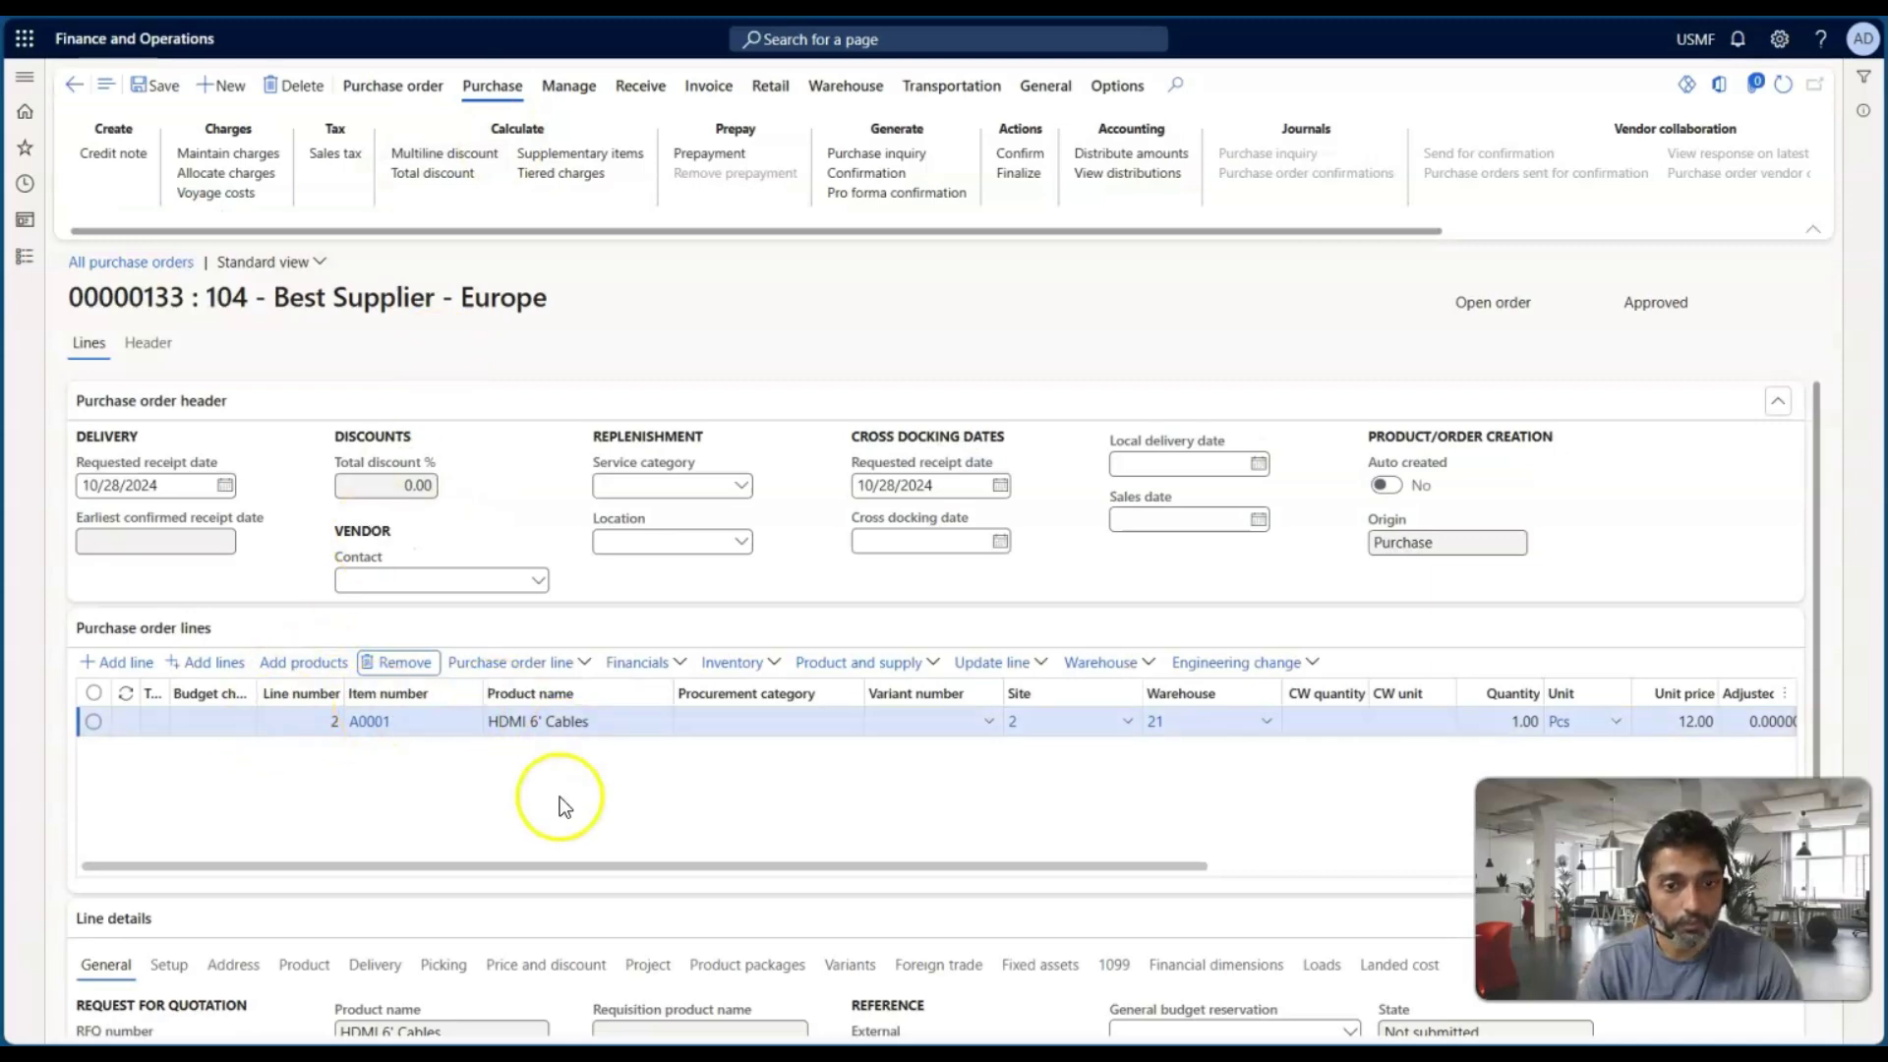
left_click(233, 153)
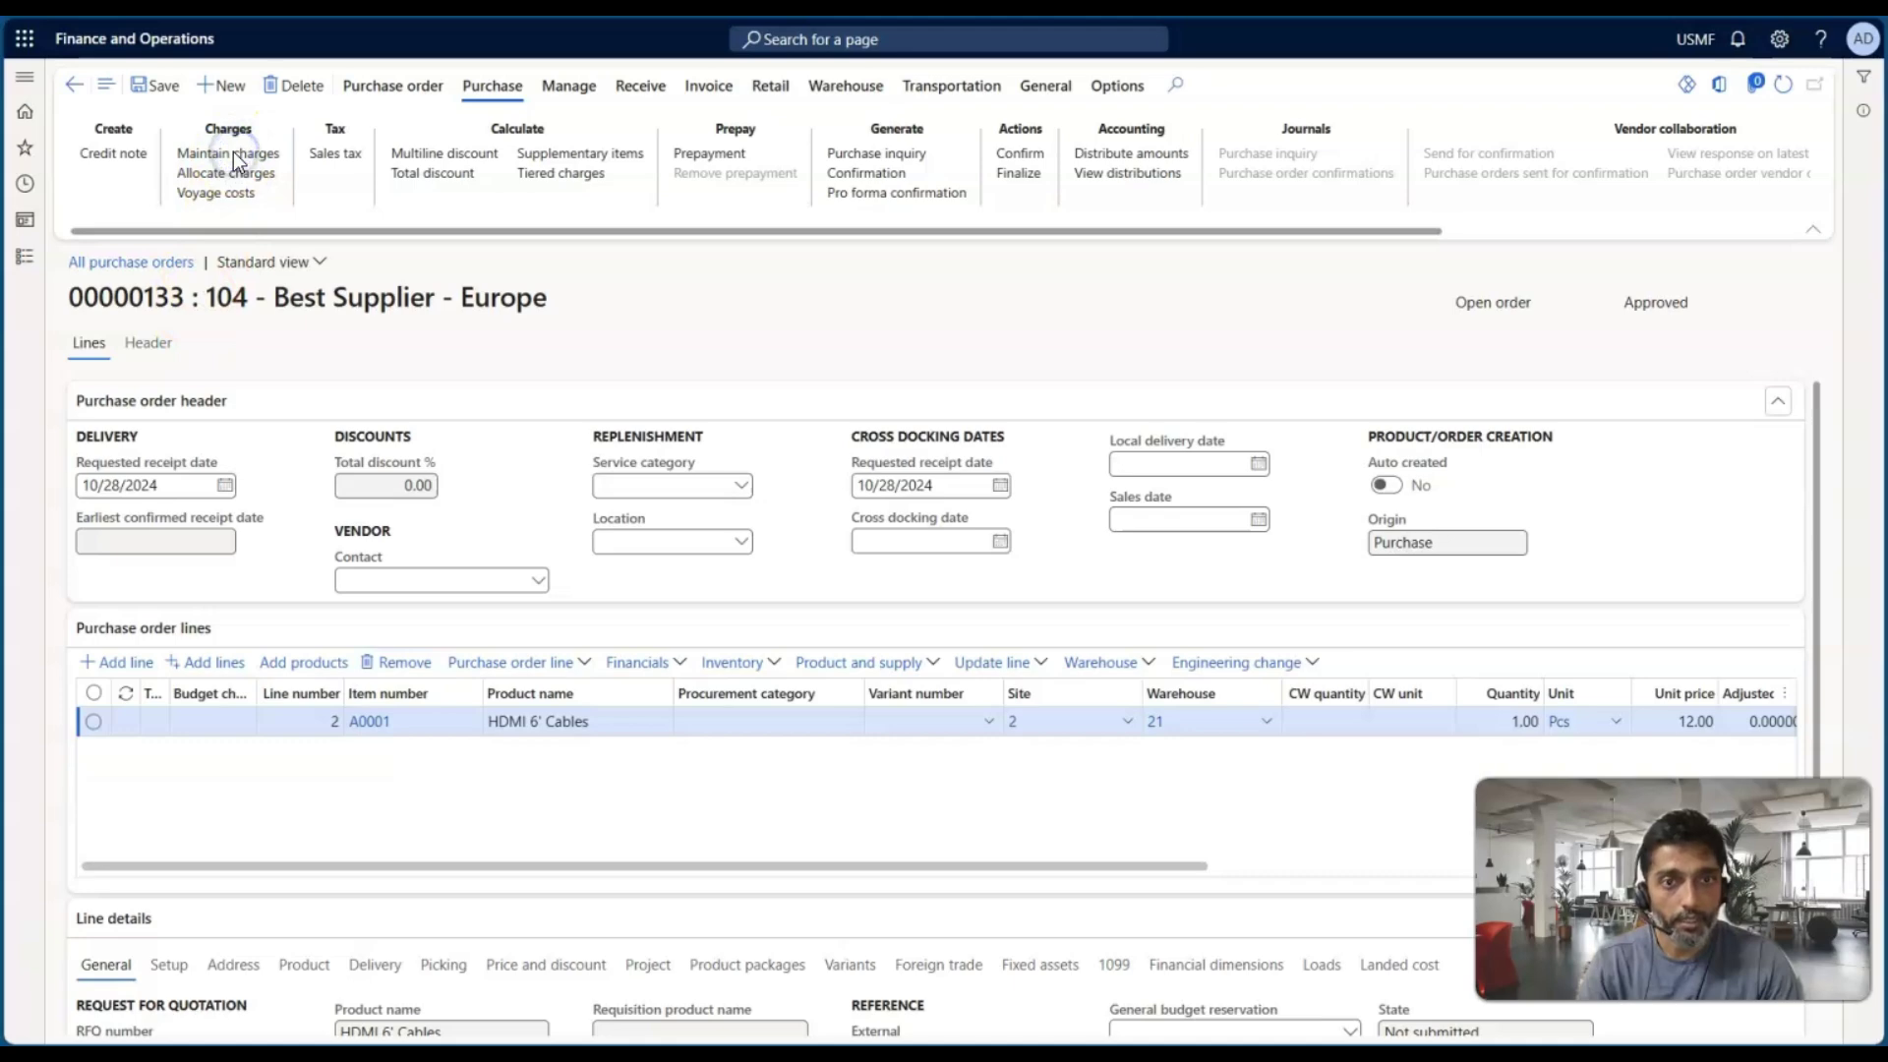
left_click(73, 86)
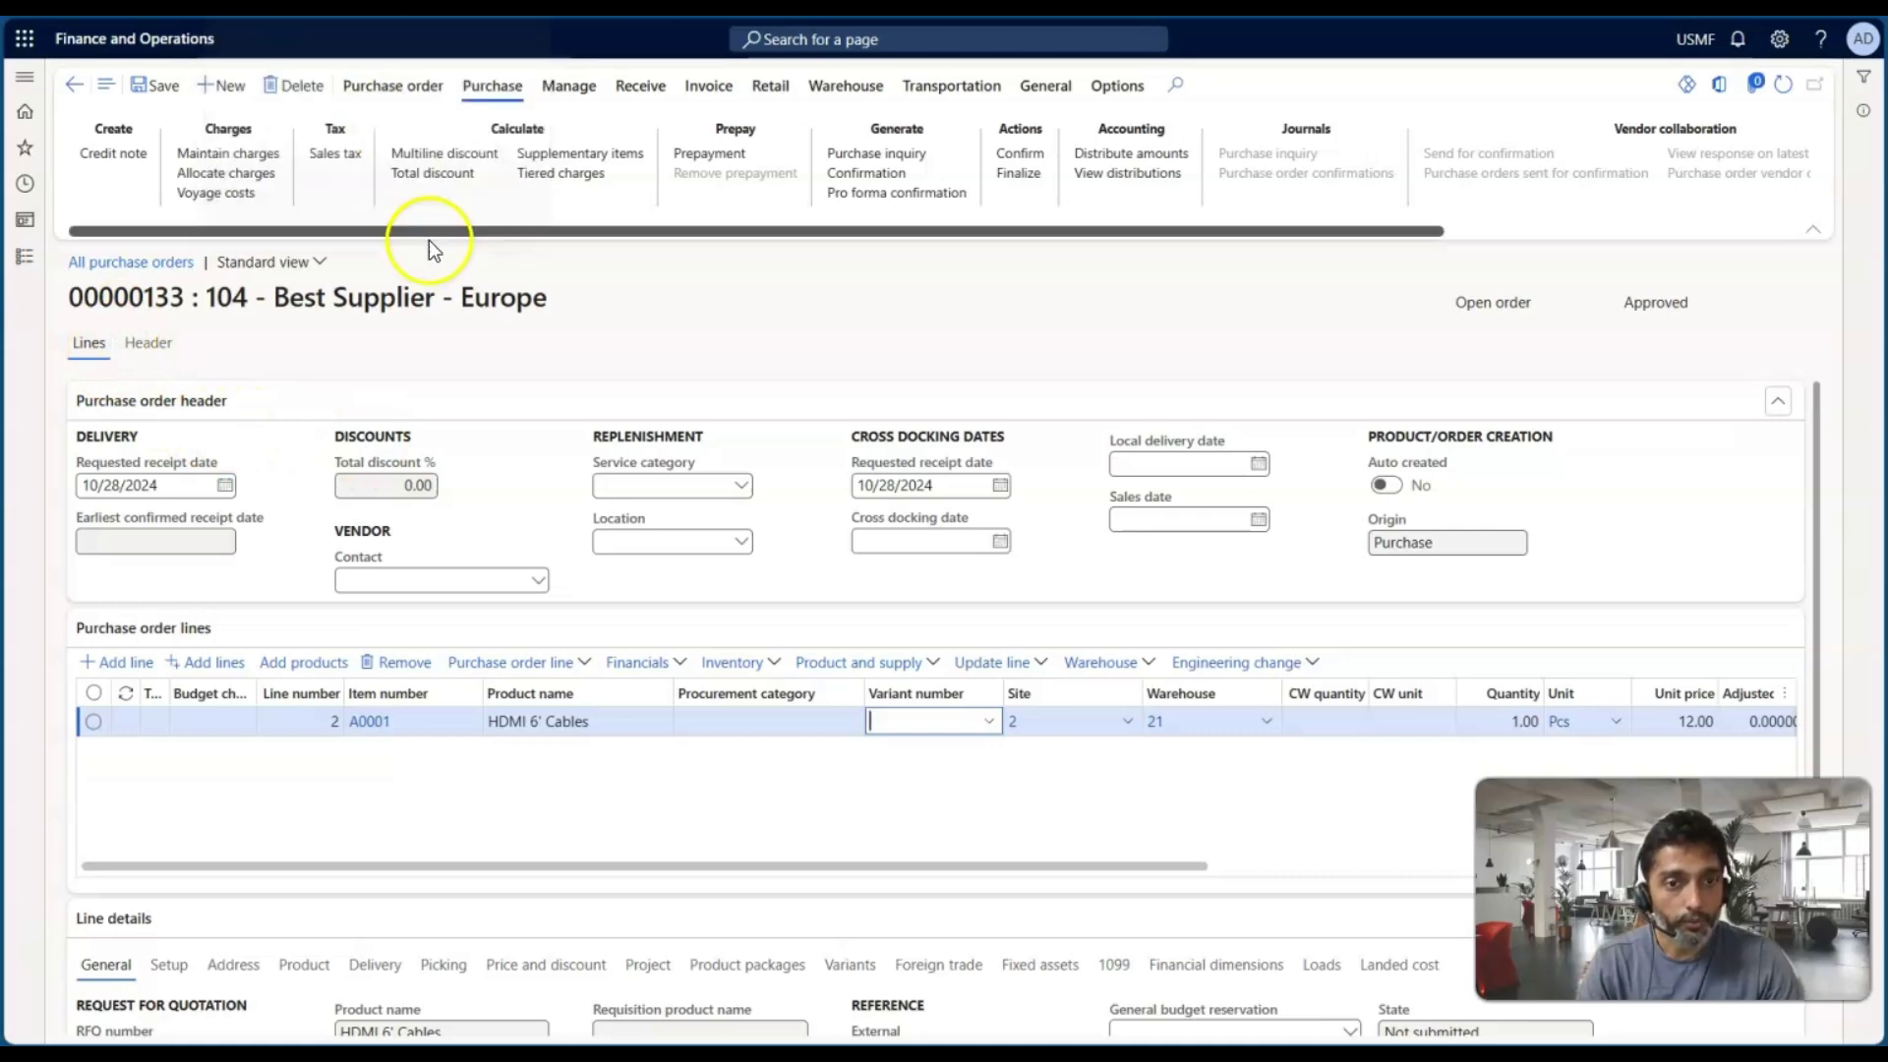
Step: Create a new purchase order for the vendor Best Supplier - Europe with currency USD and site 2
left_click(74, 89)
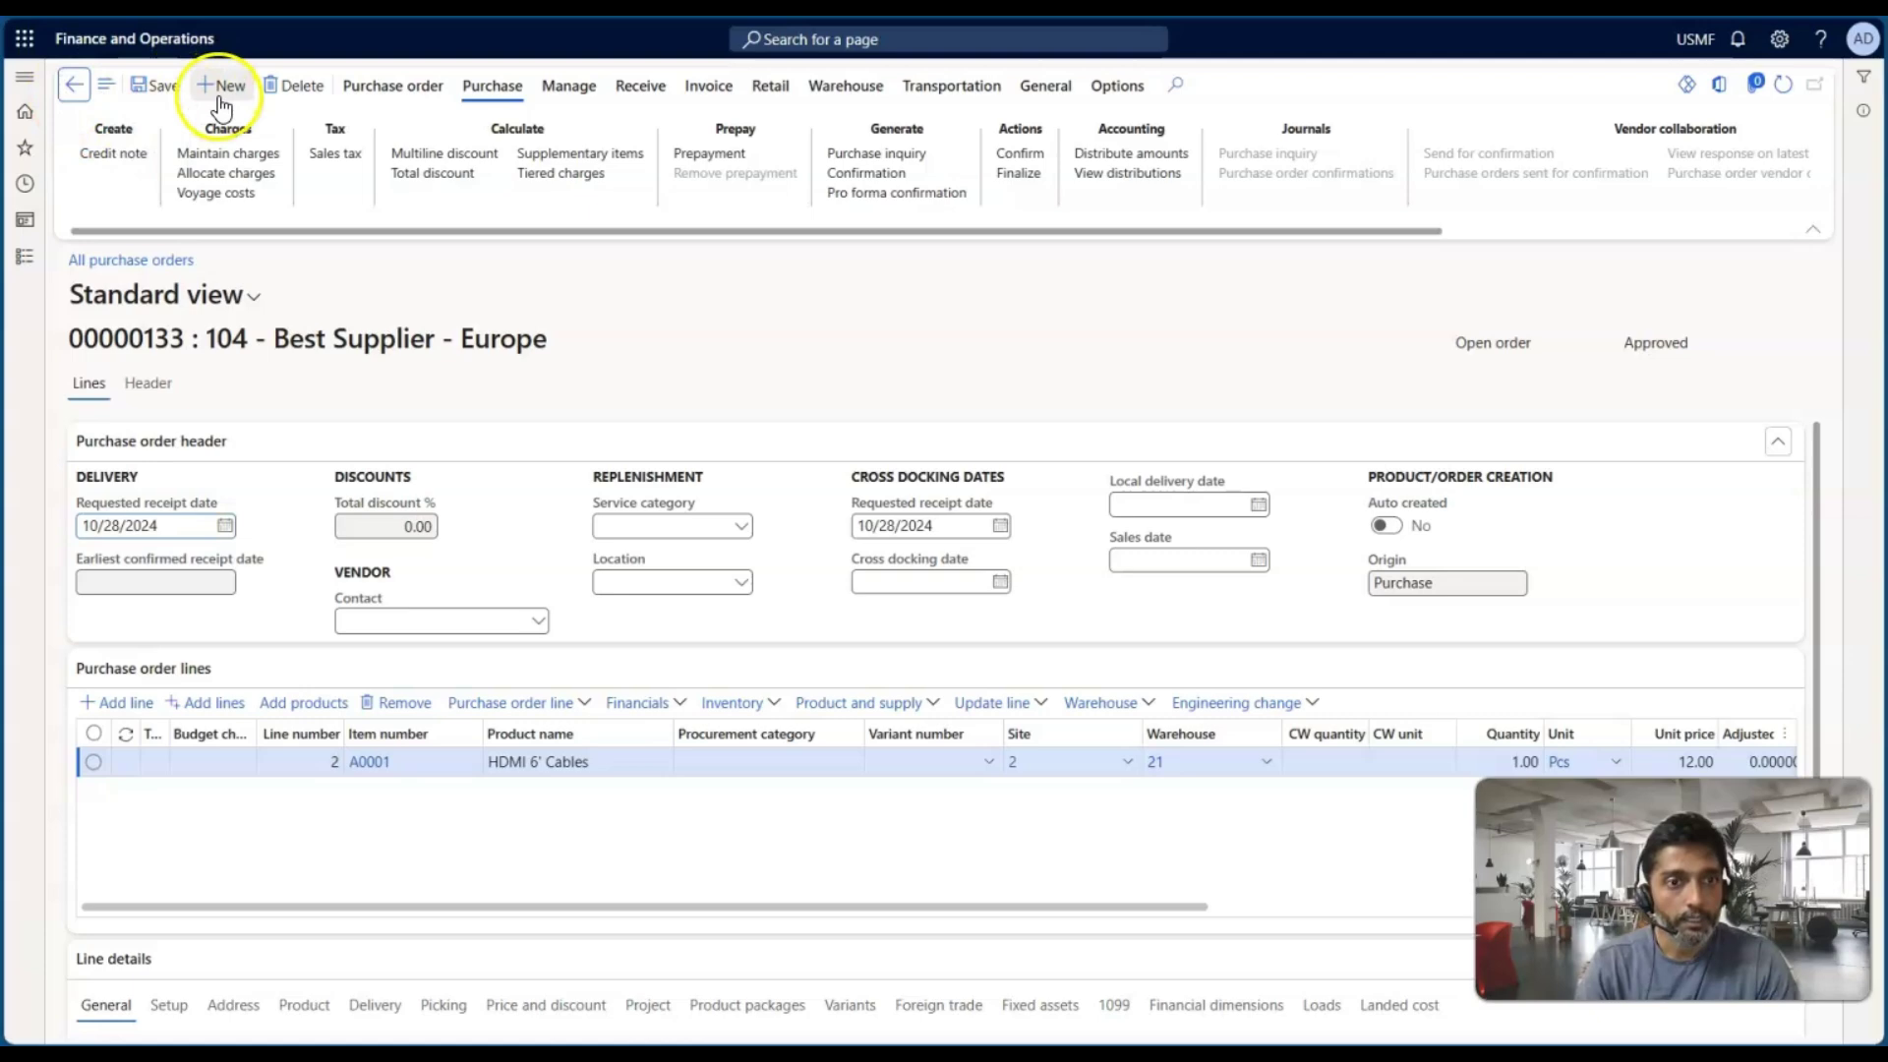
left_click(191, 85)
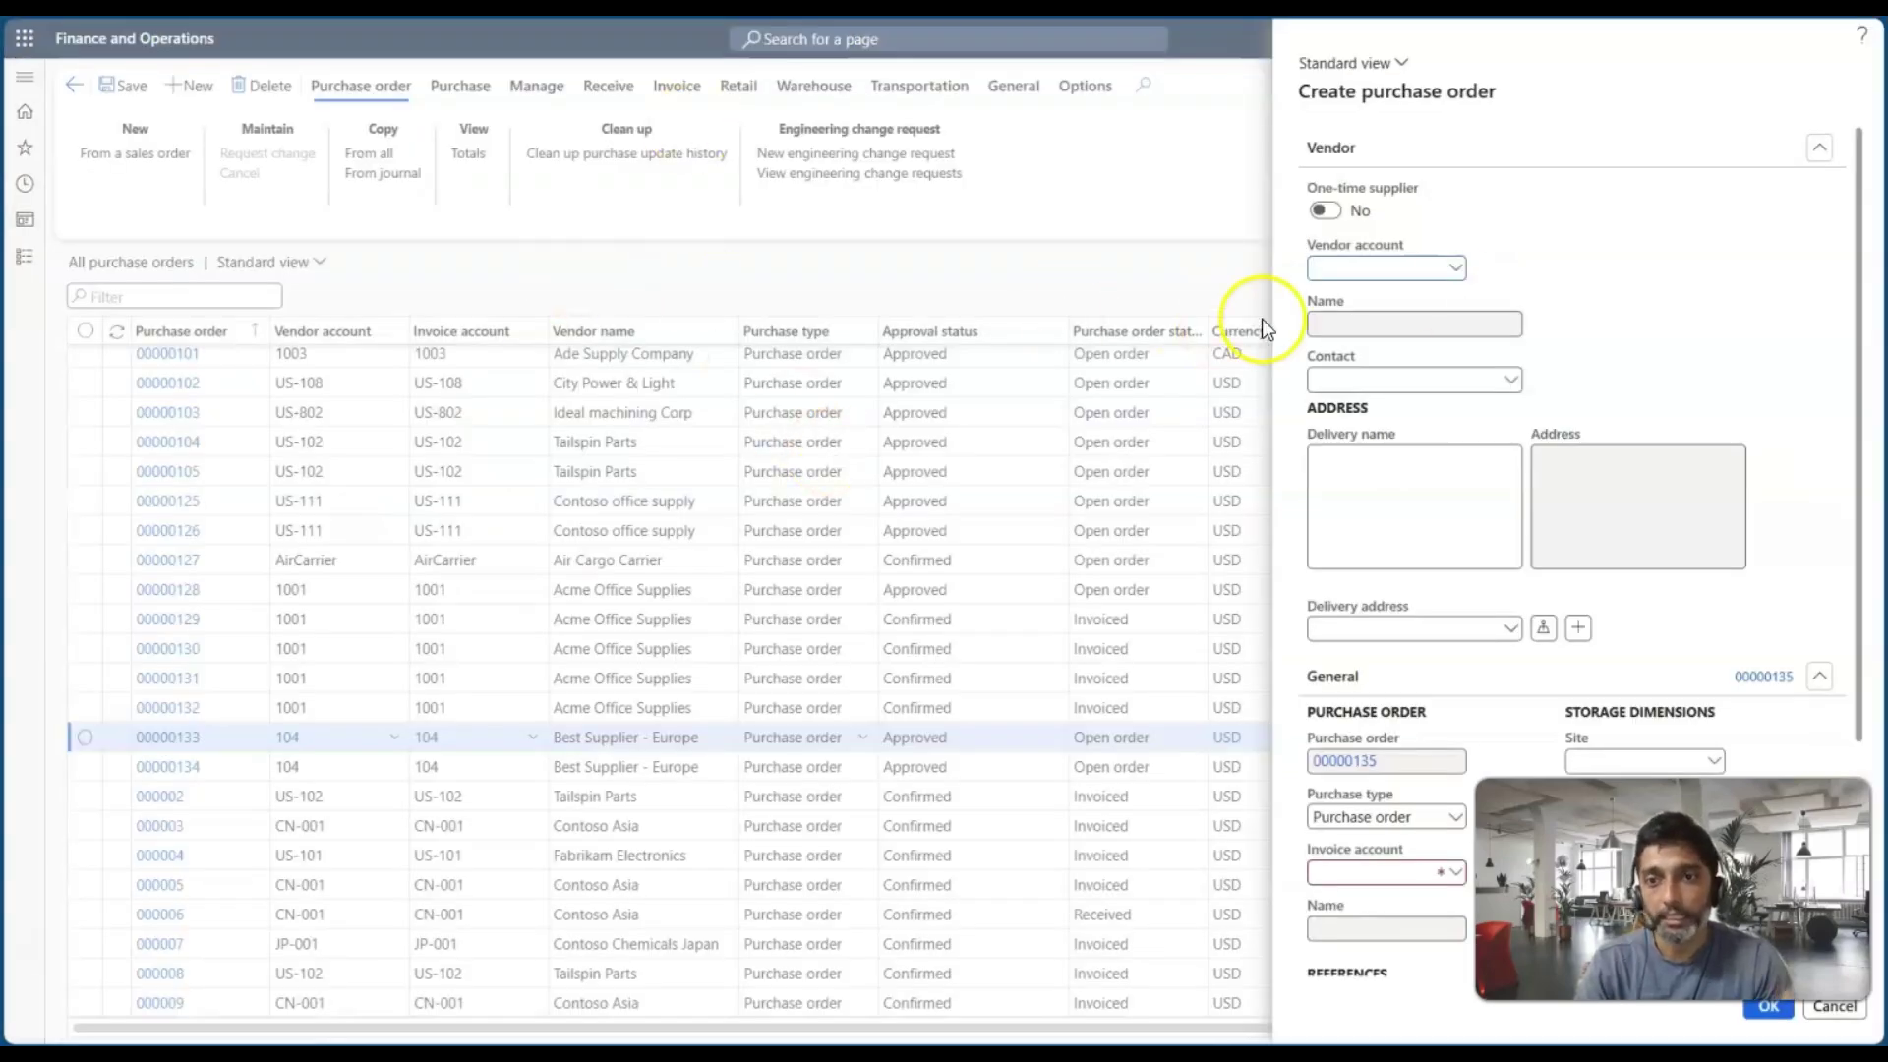
left_click(1454, 270)
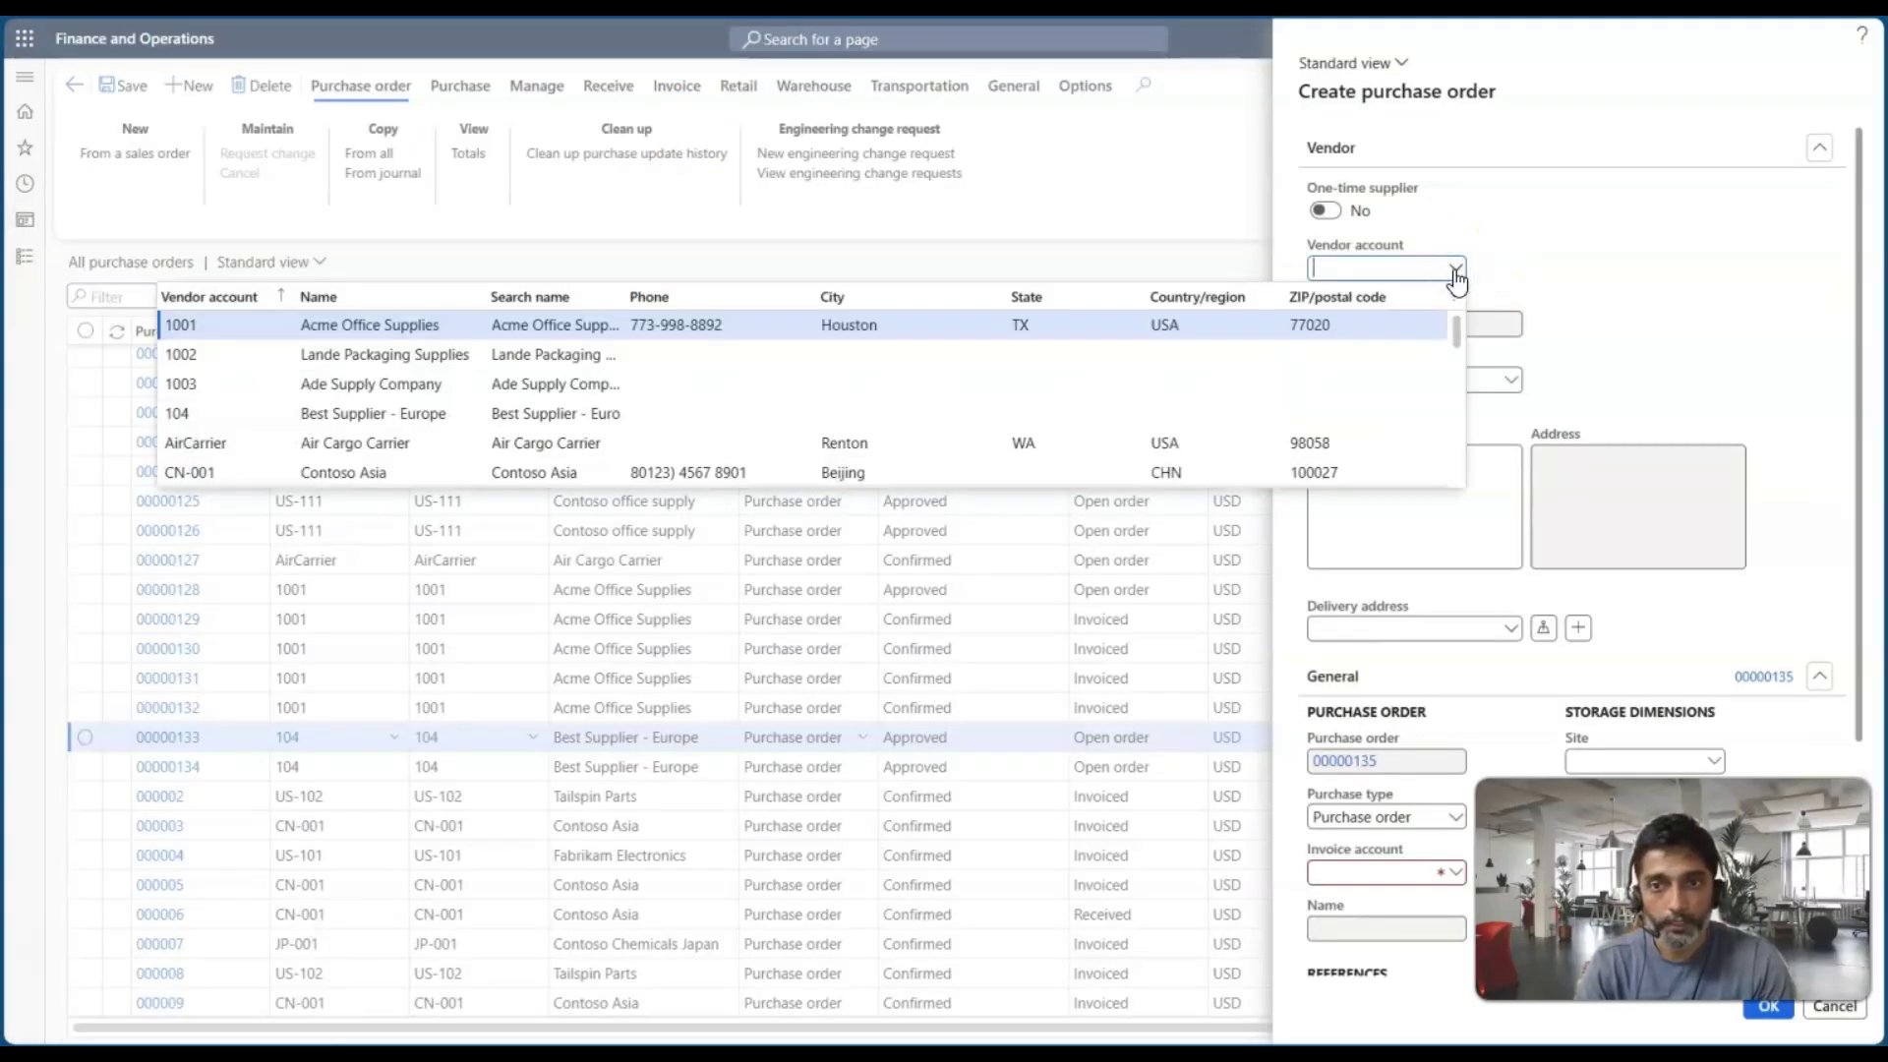
left_click(674, 413)
scroll(1551, 432, "down", 3)
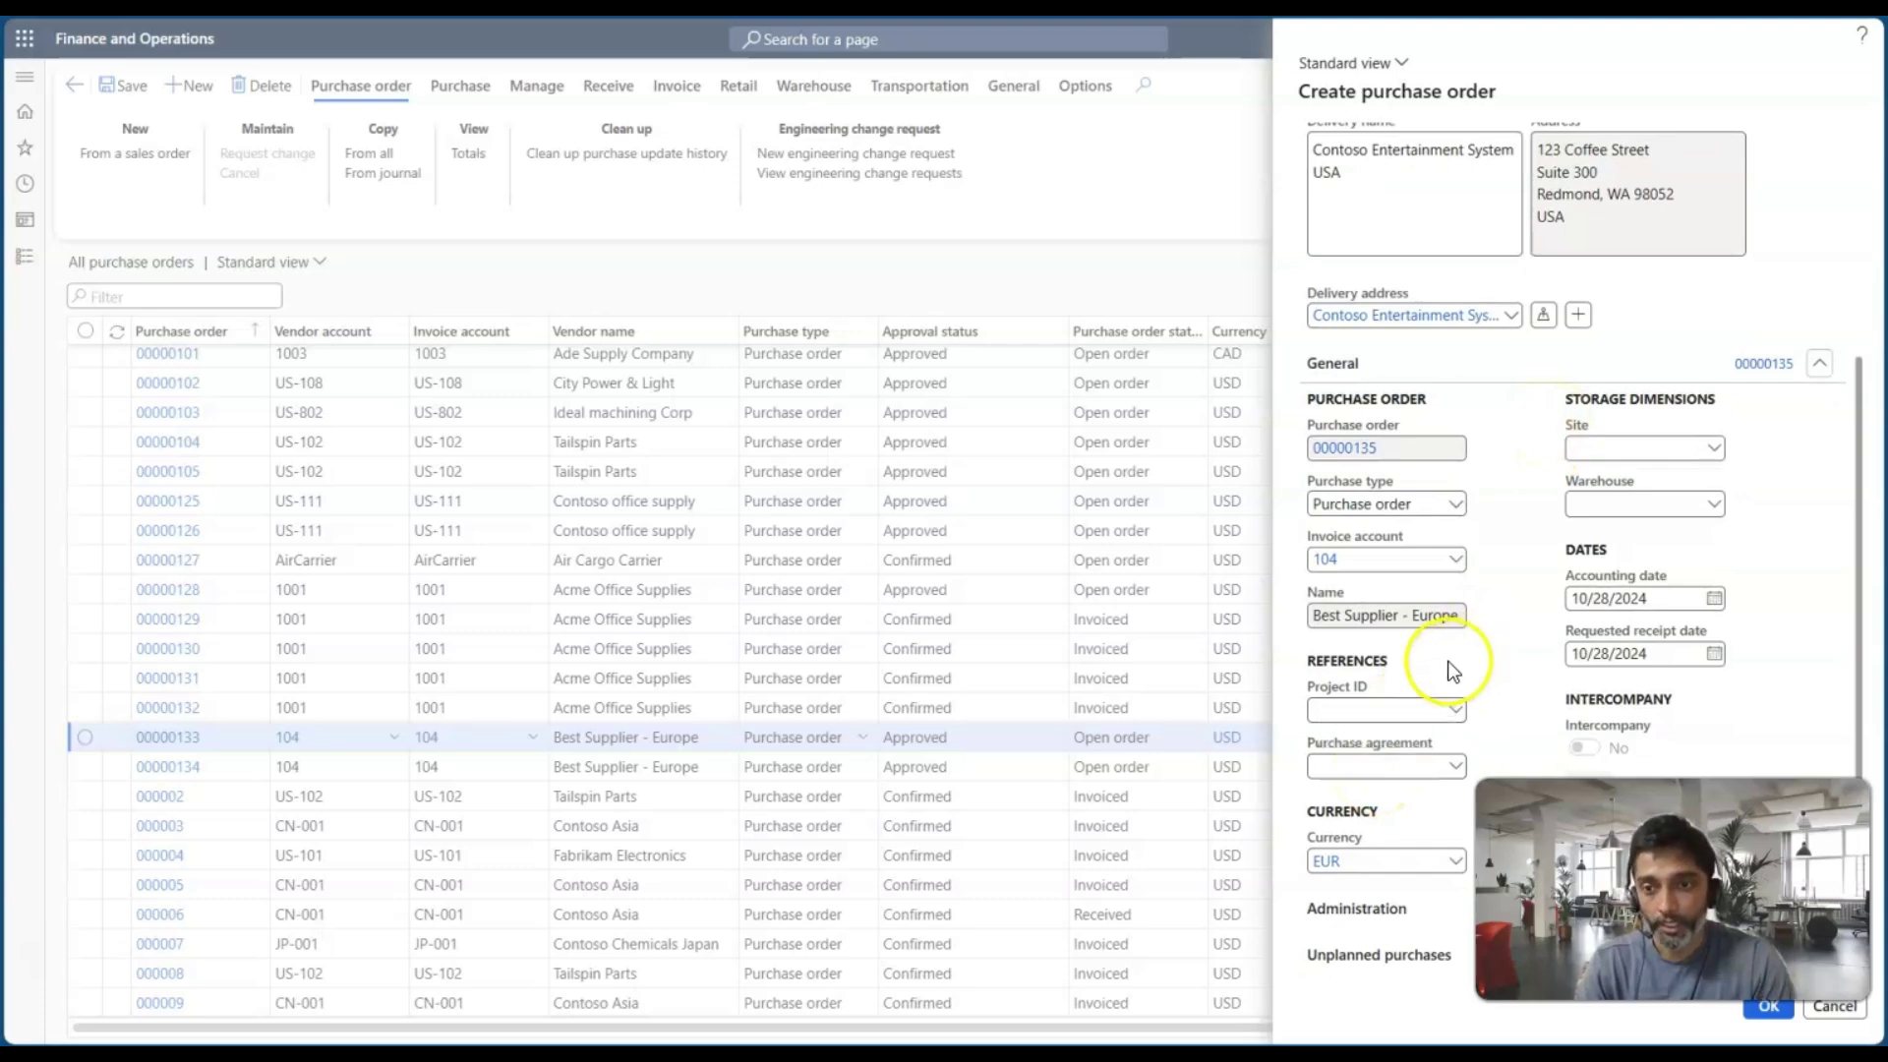
left_click(1357, 859)
type("USD")
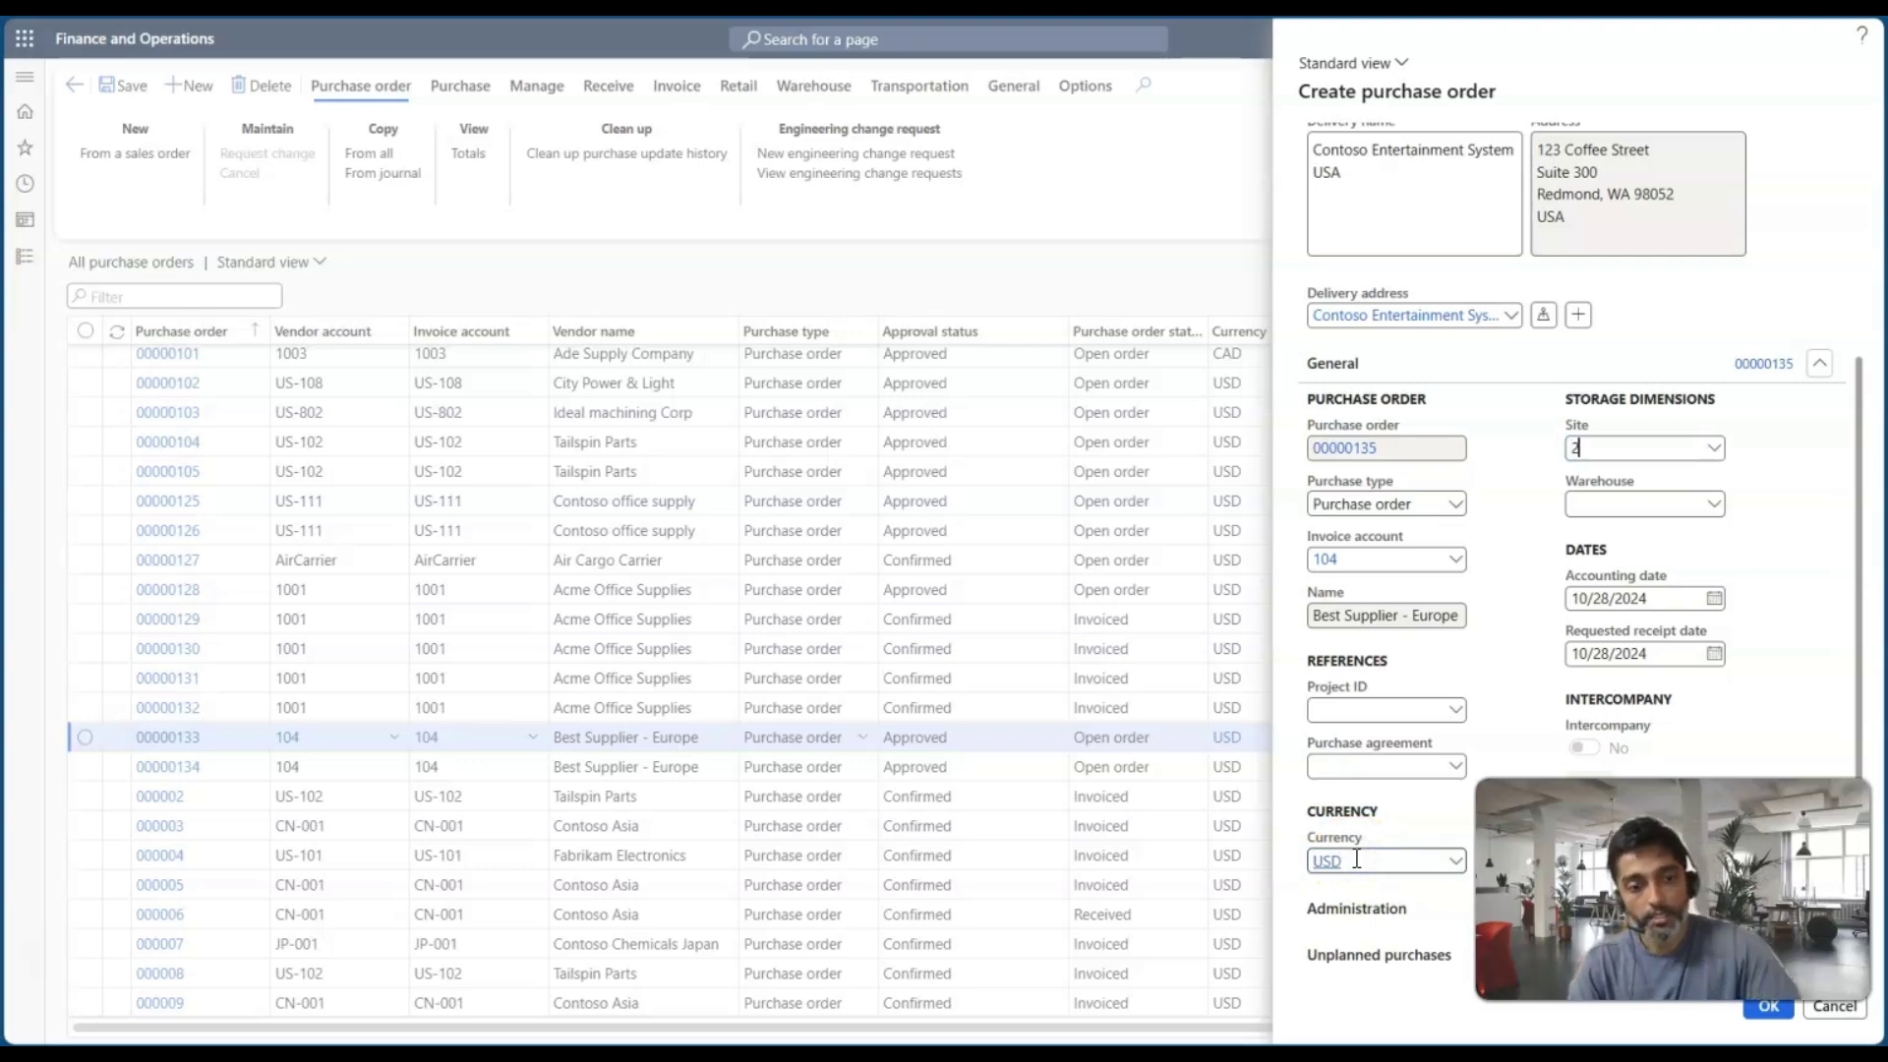
key("Tab")
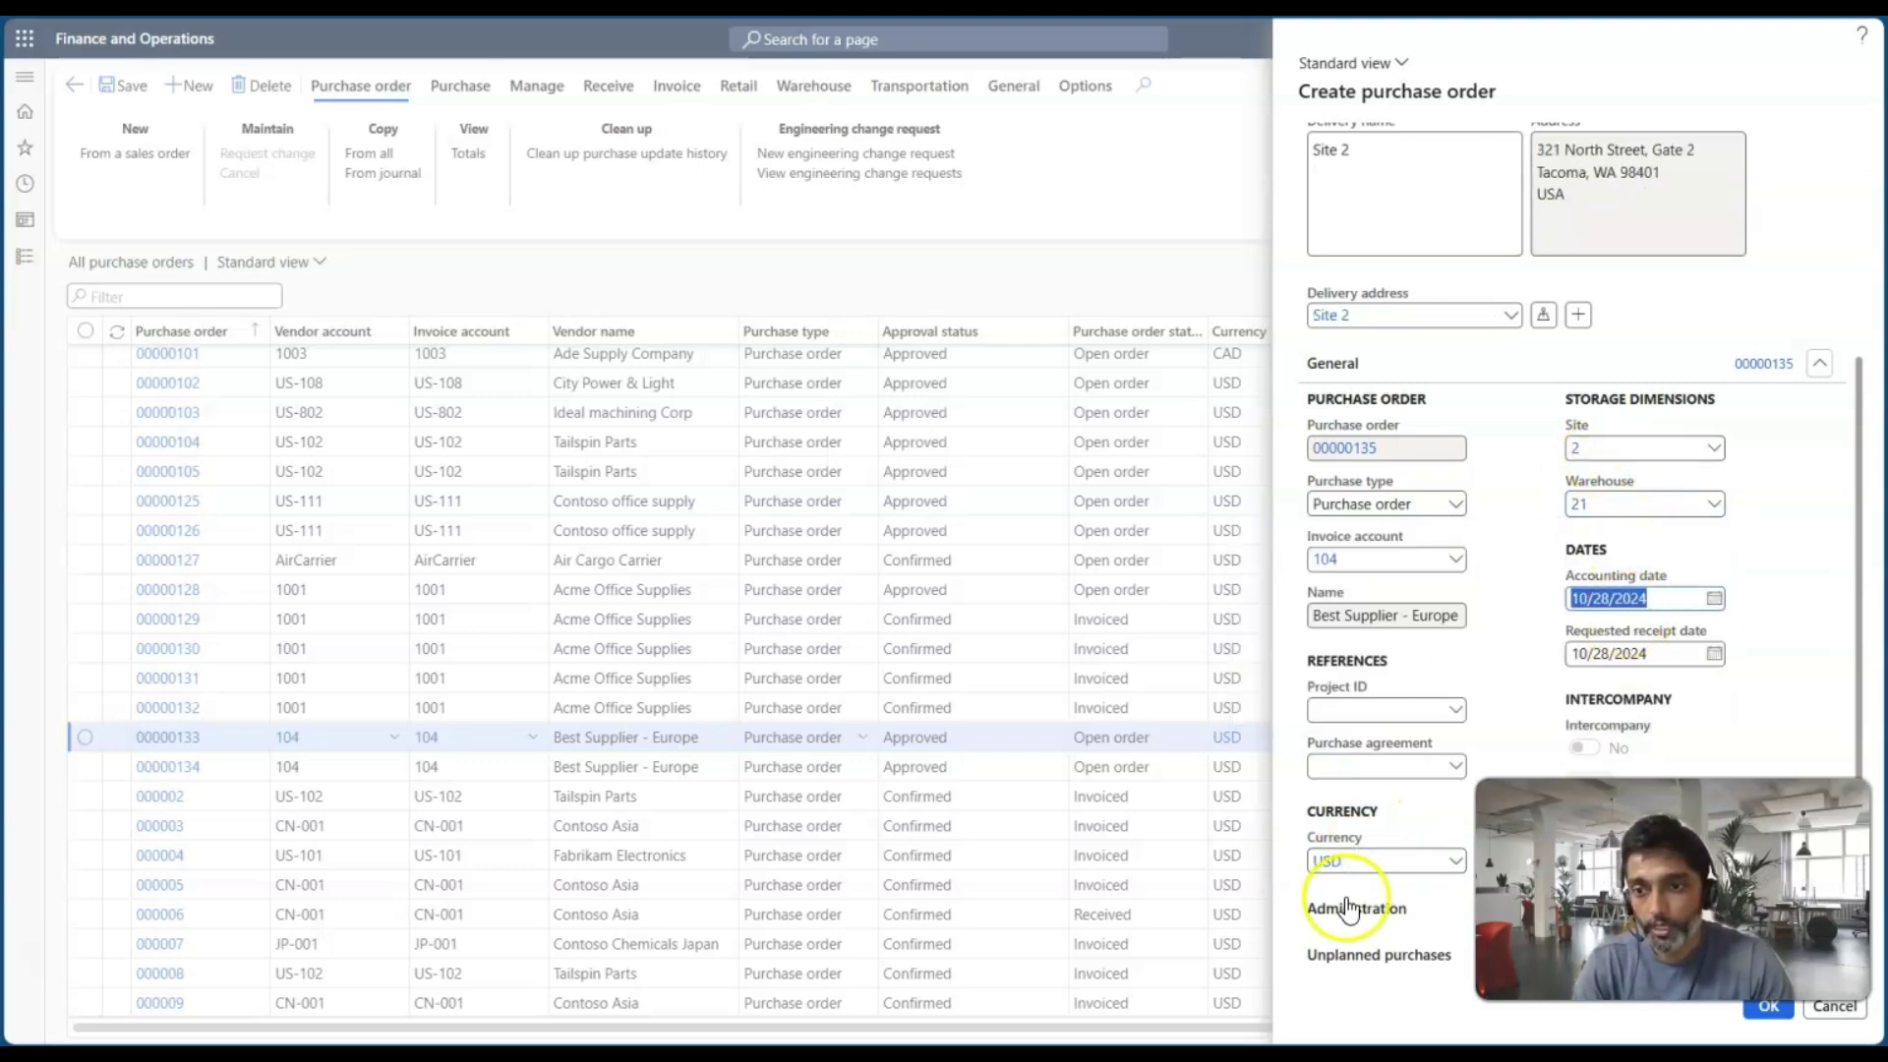
left_click(1768, 1011)
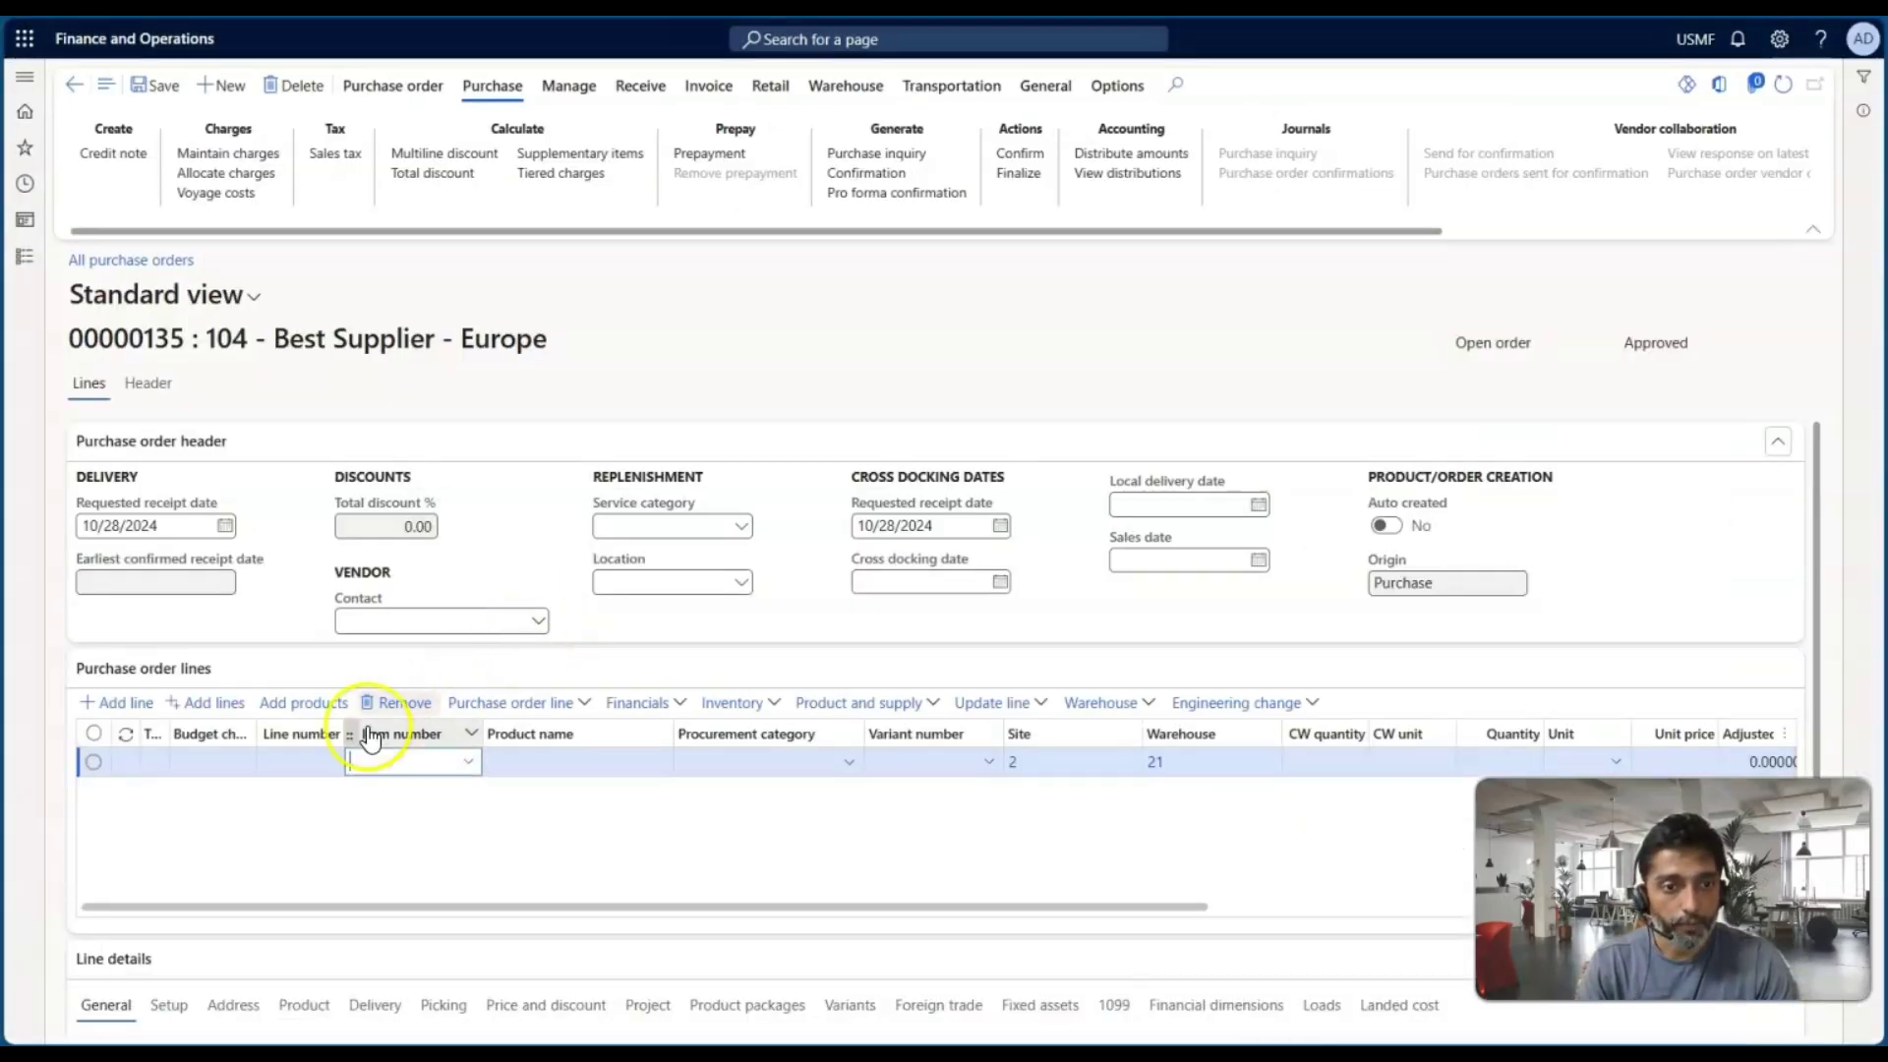
Step: Add order lines for items 1000 (Surface Pro 128 GB) and A0001 (HDMI 6' Cables) and save the purchase order
type("1000")
key("Tab")
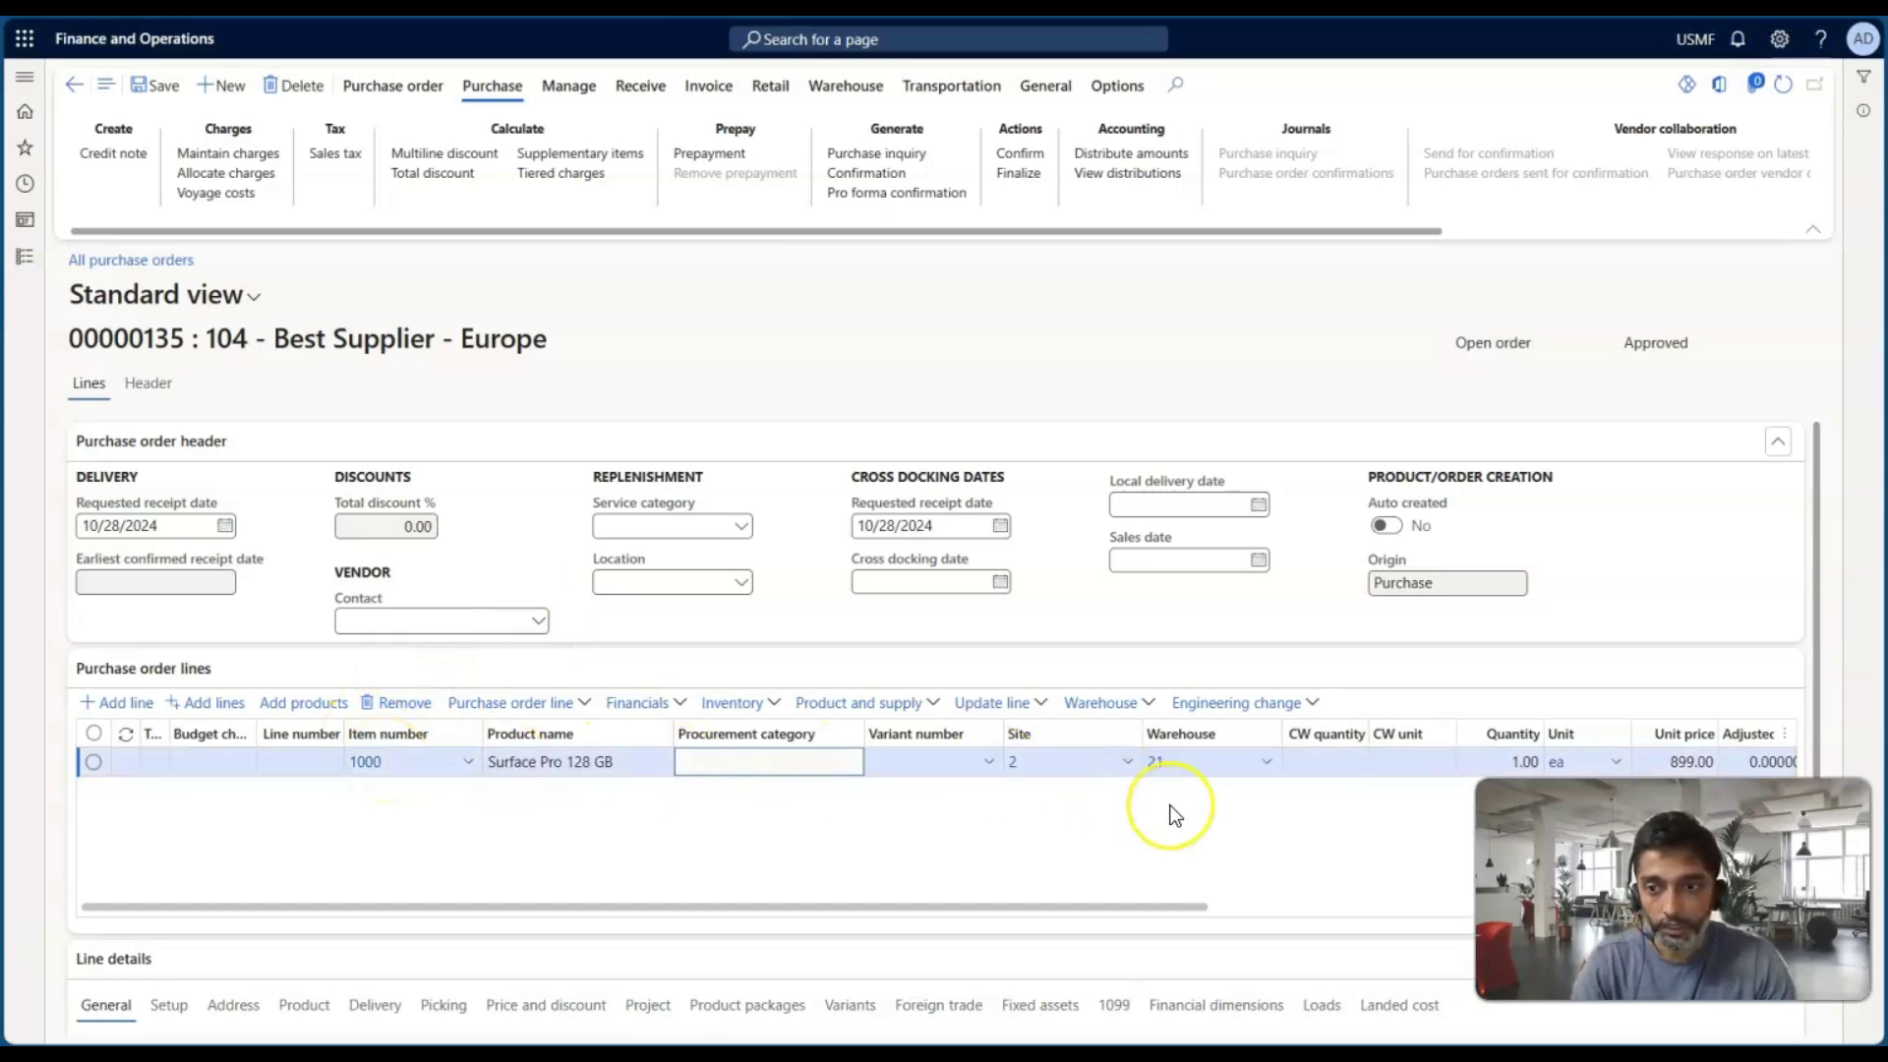
left_click(749, 766)
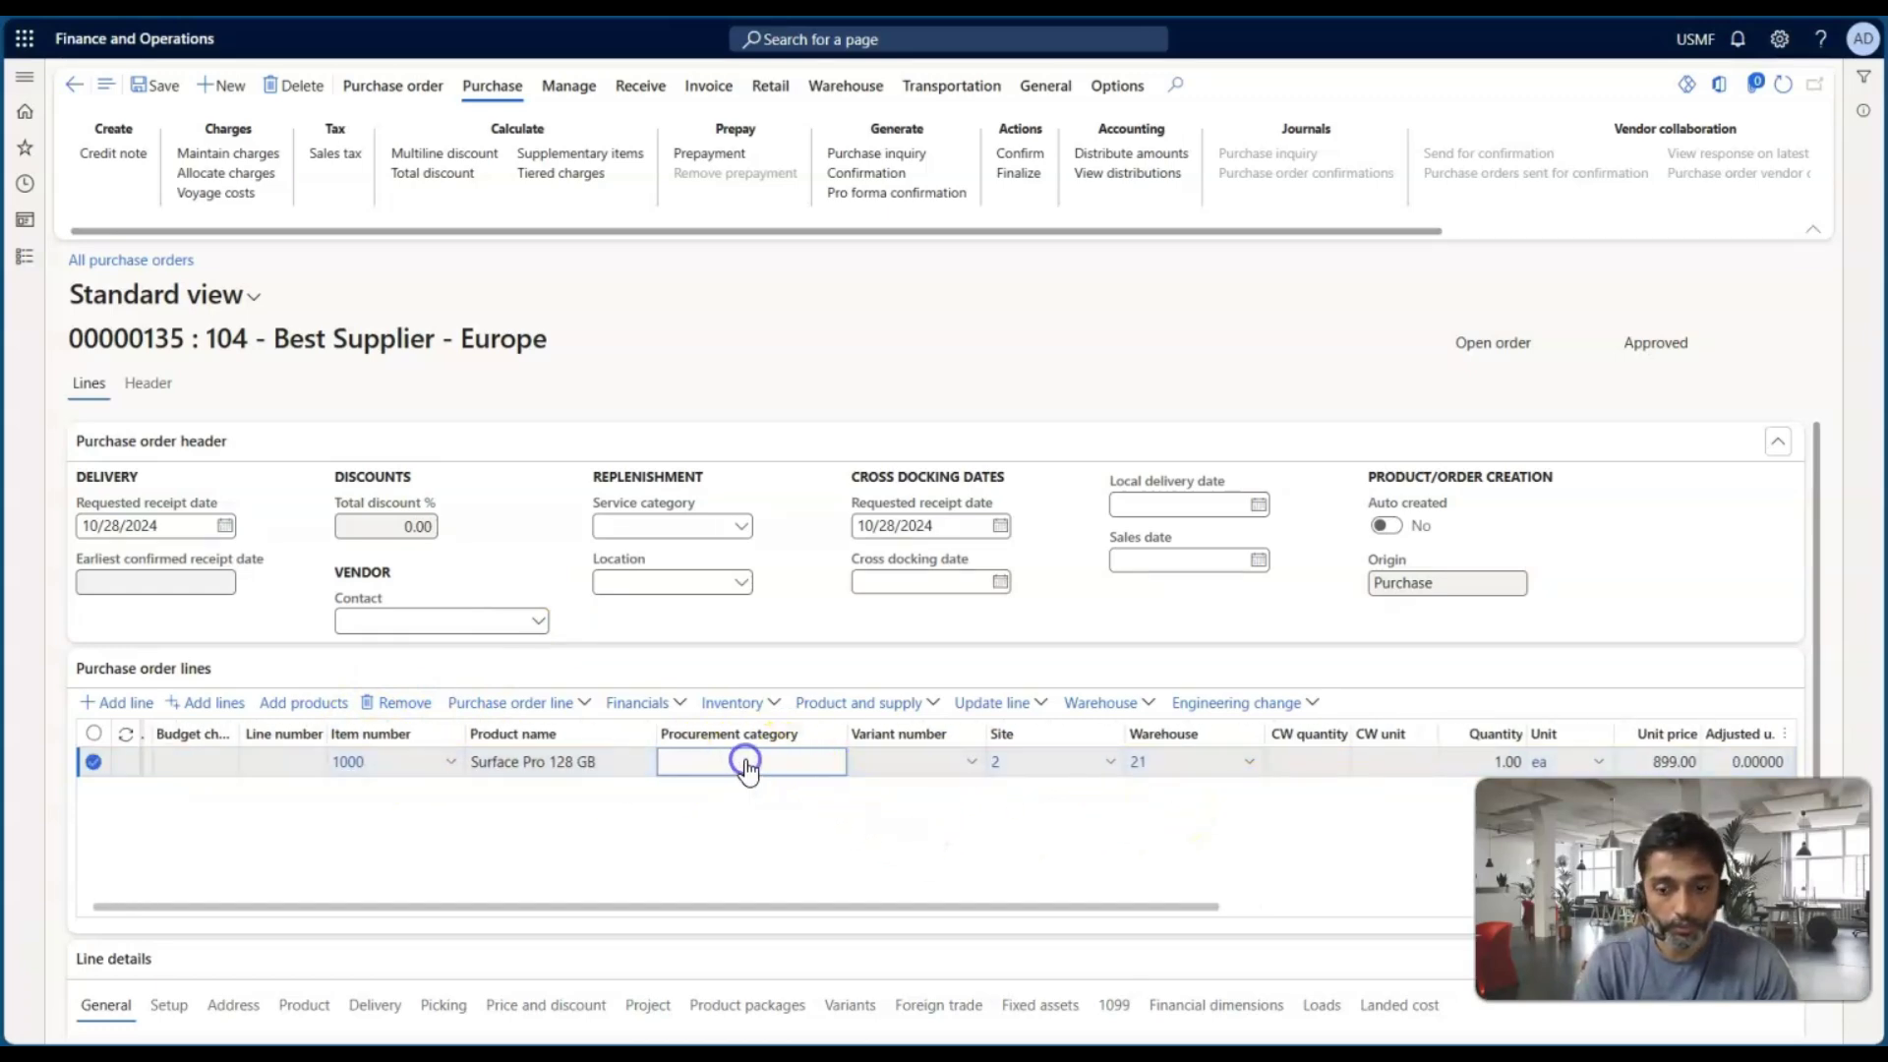
key("Down")
left_click(363, 795)
type("A0001")
key("Tab")
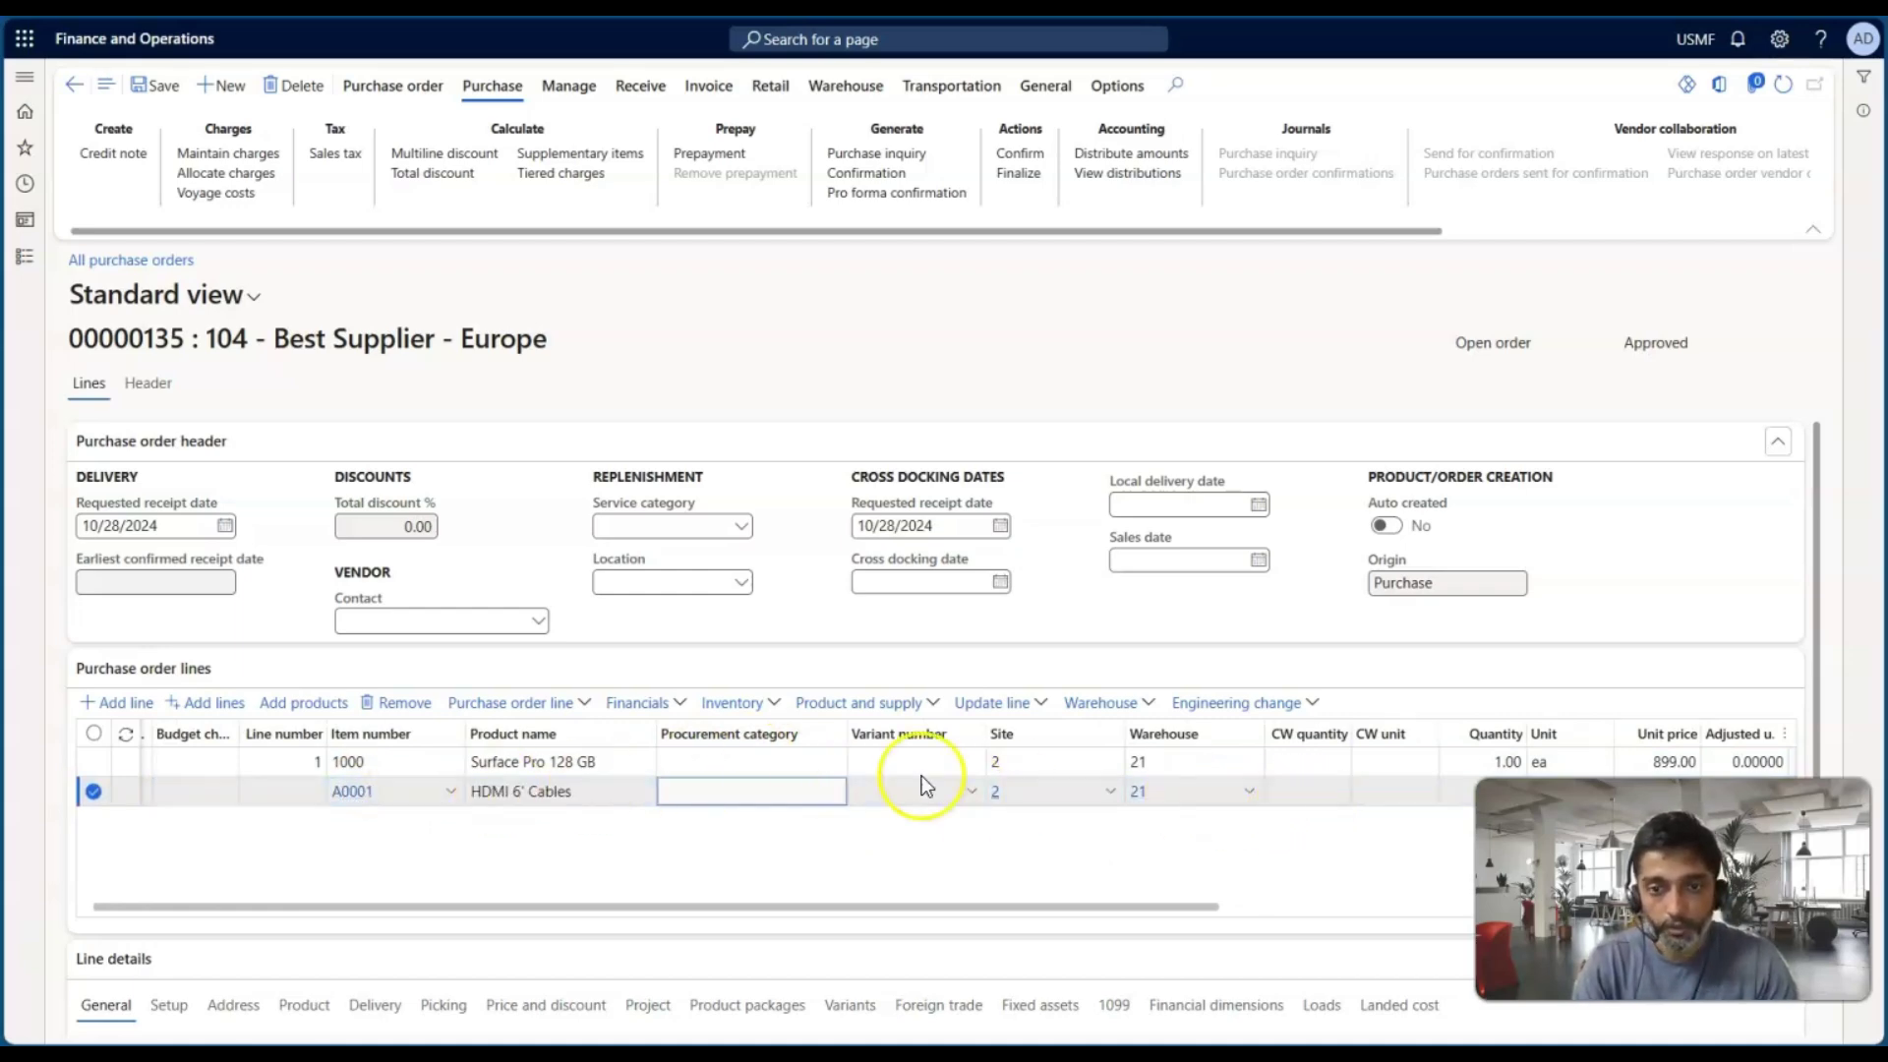
left_click(725, 762)
left_click(160, 89)
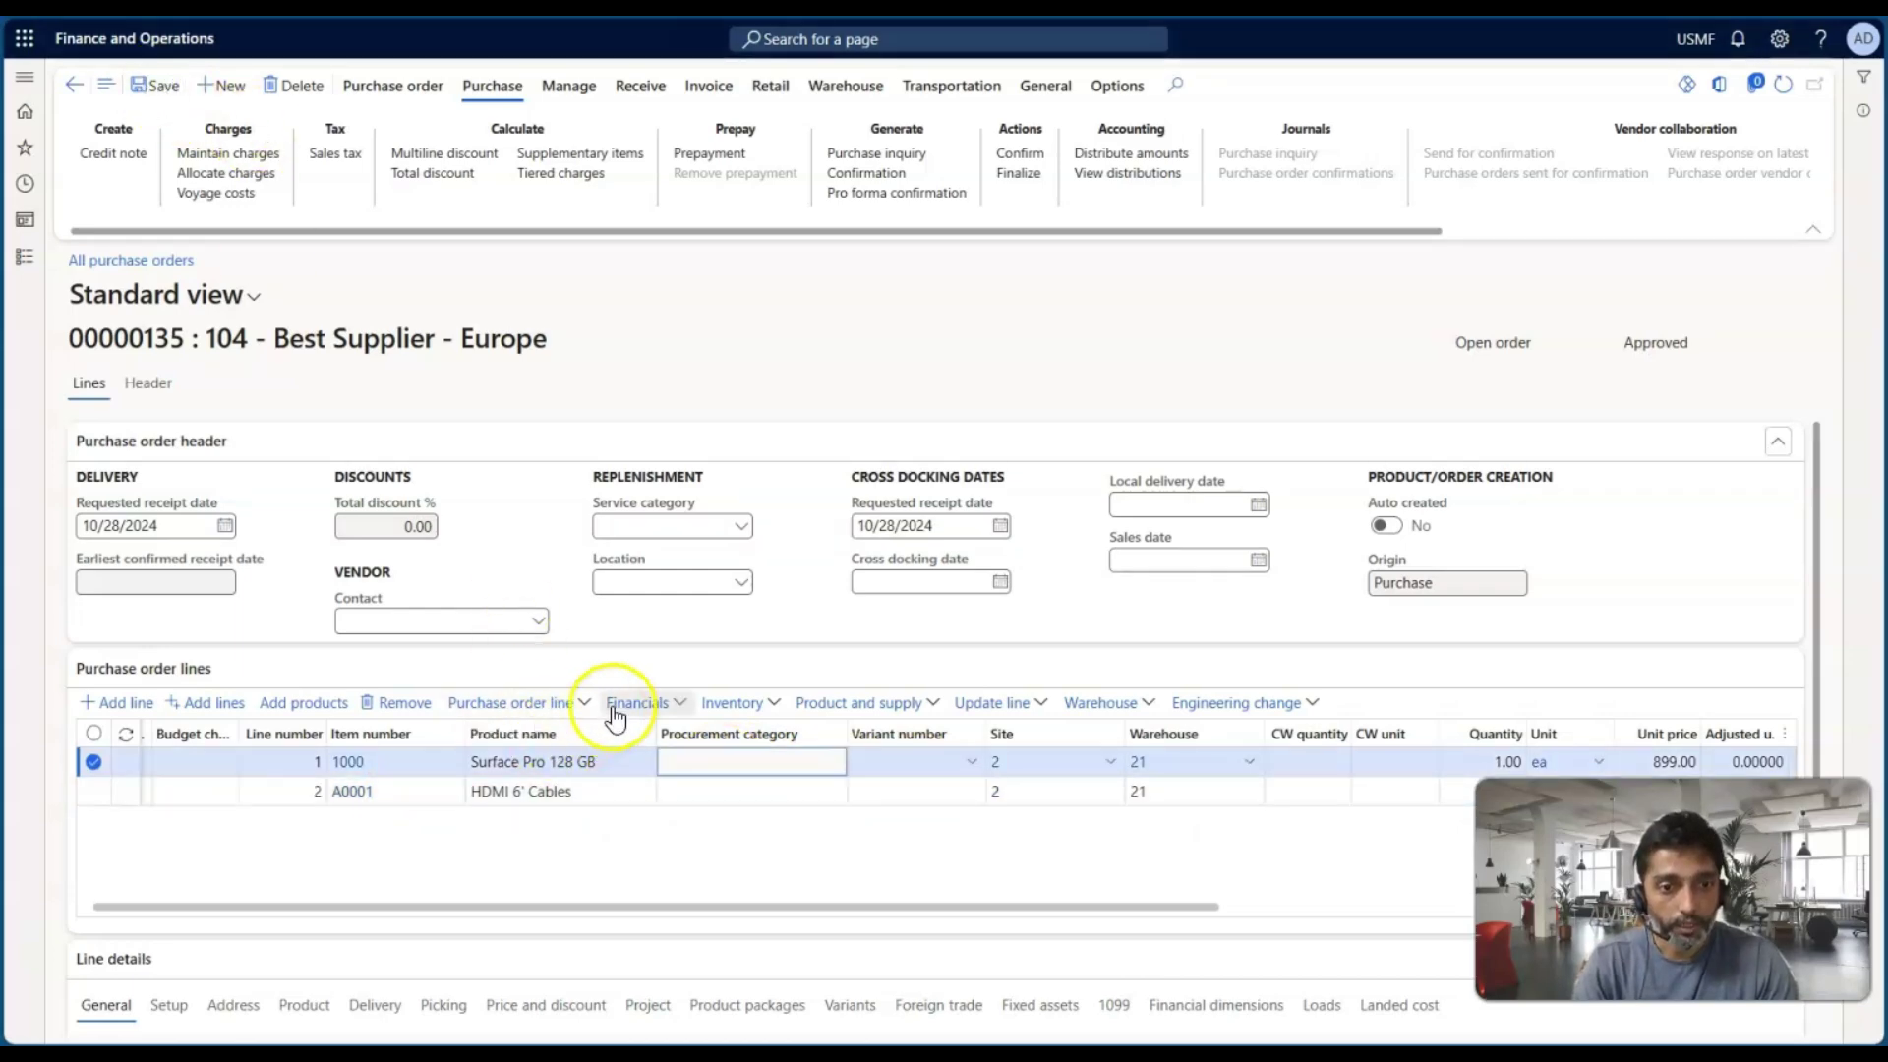
Step: Check the line-level maintained charges for the Surface Pro 128 GB line and return to the purchase order
left_click(656, 705)
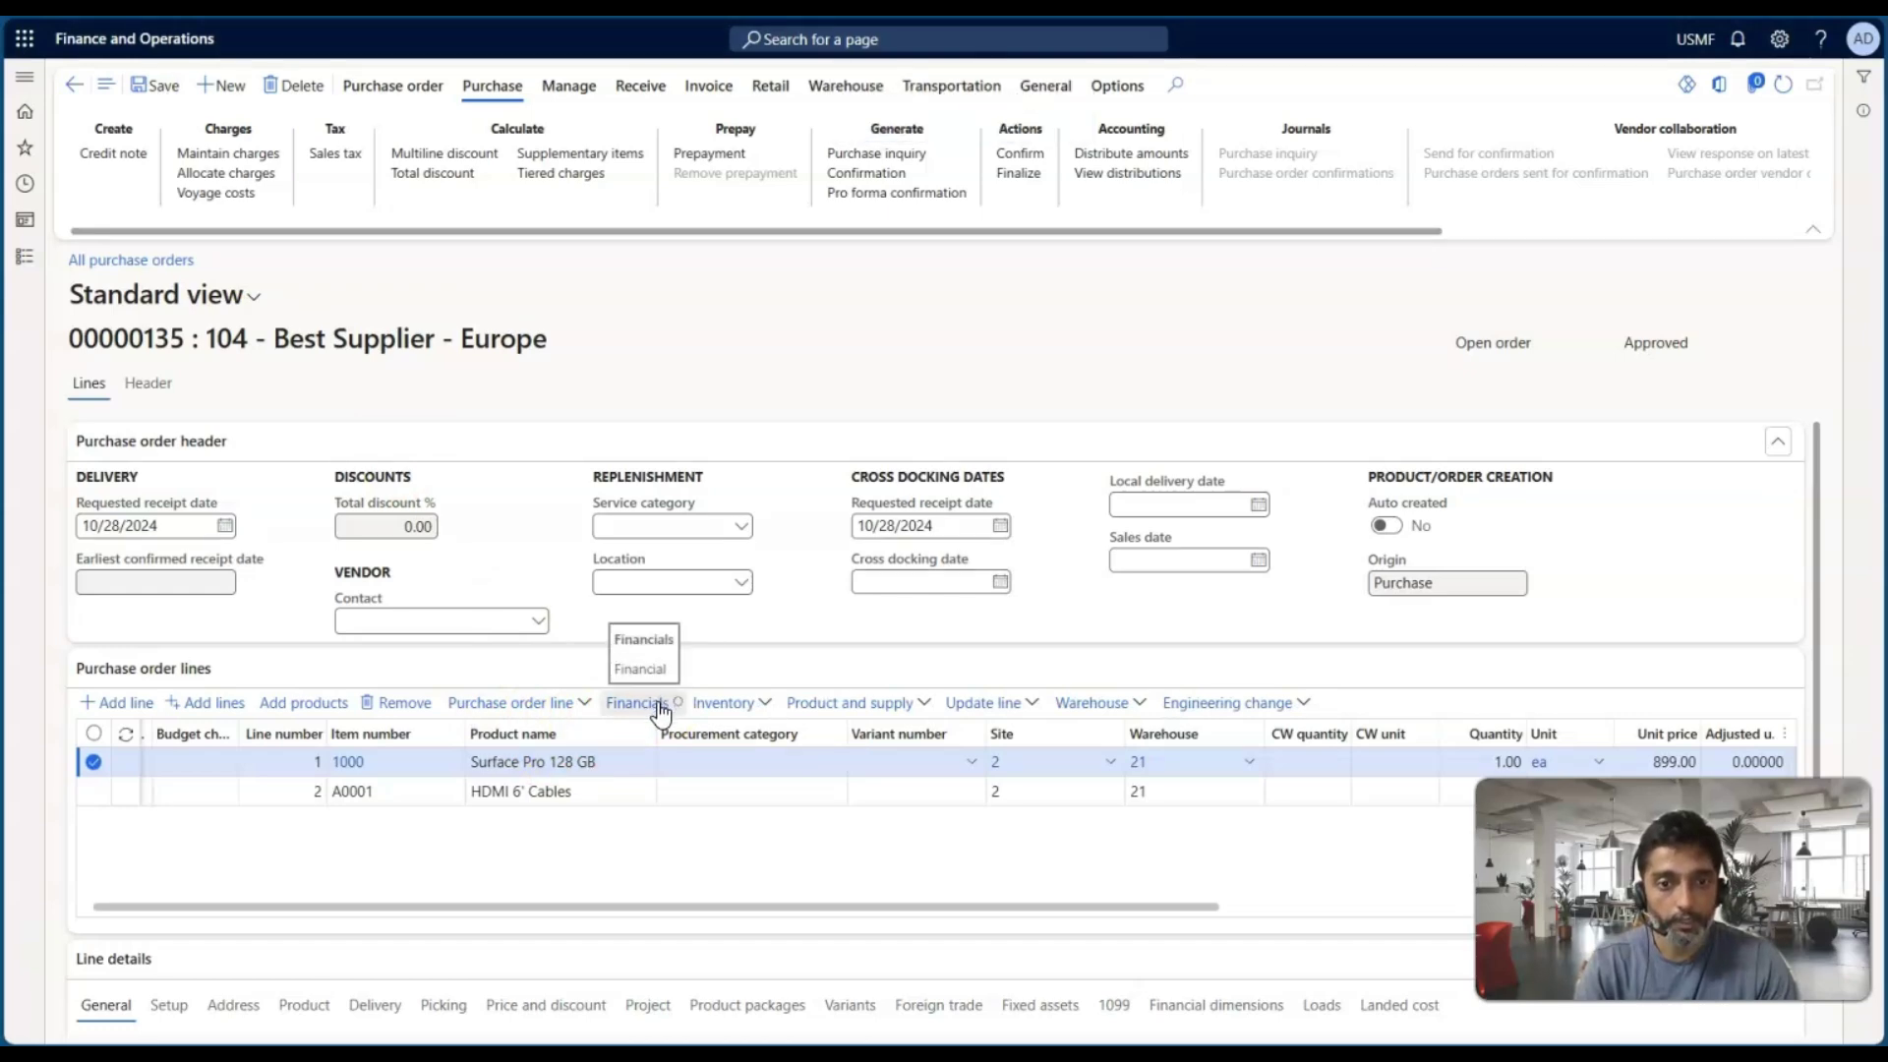
left_click(465, 783)
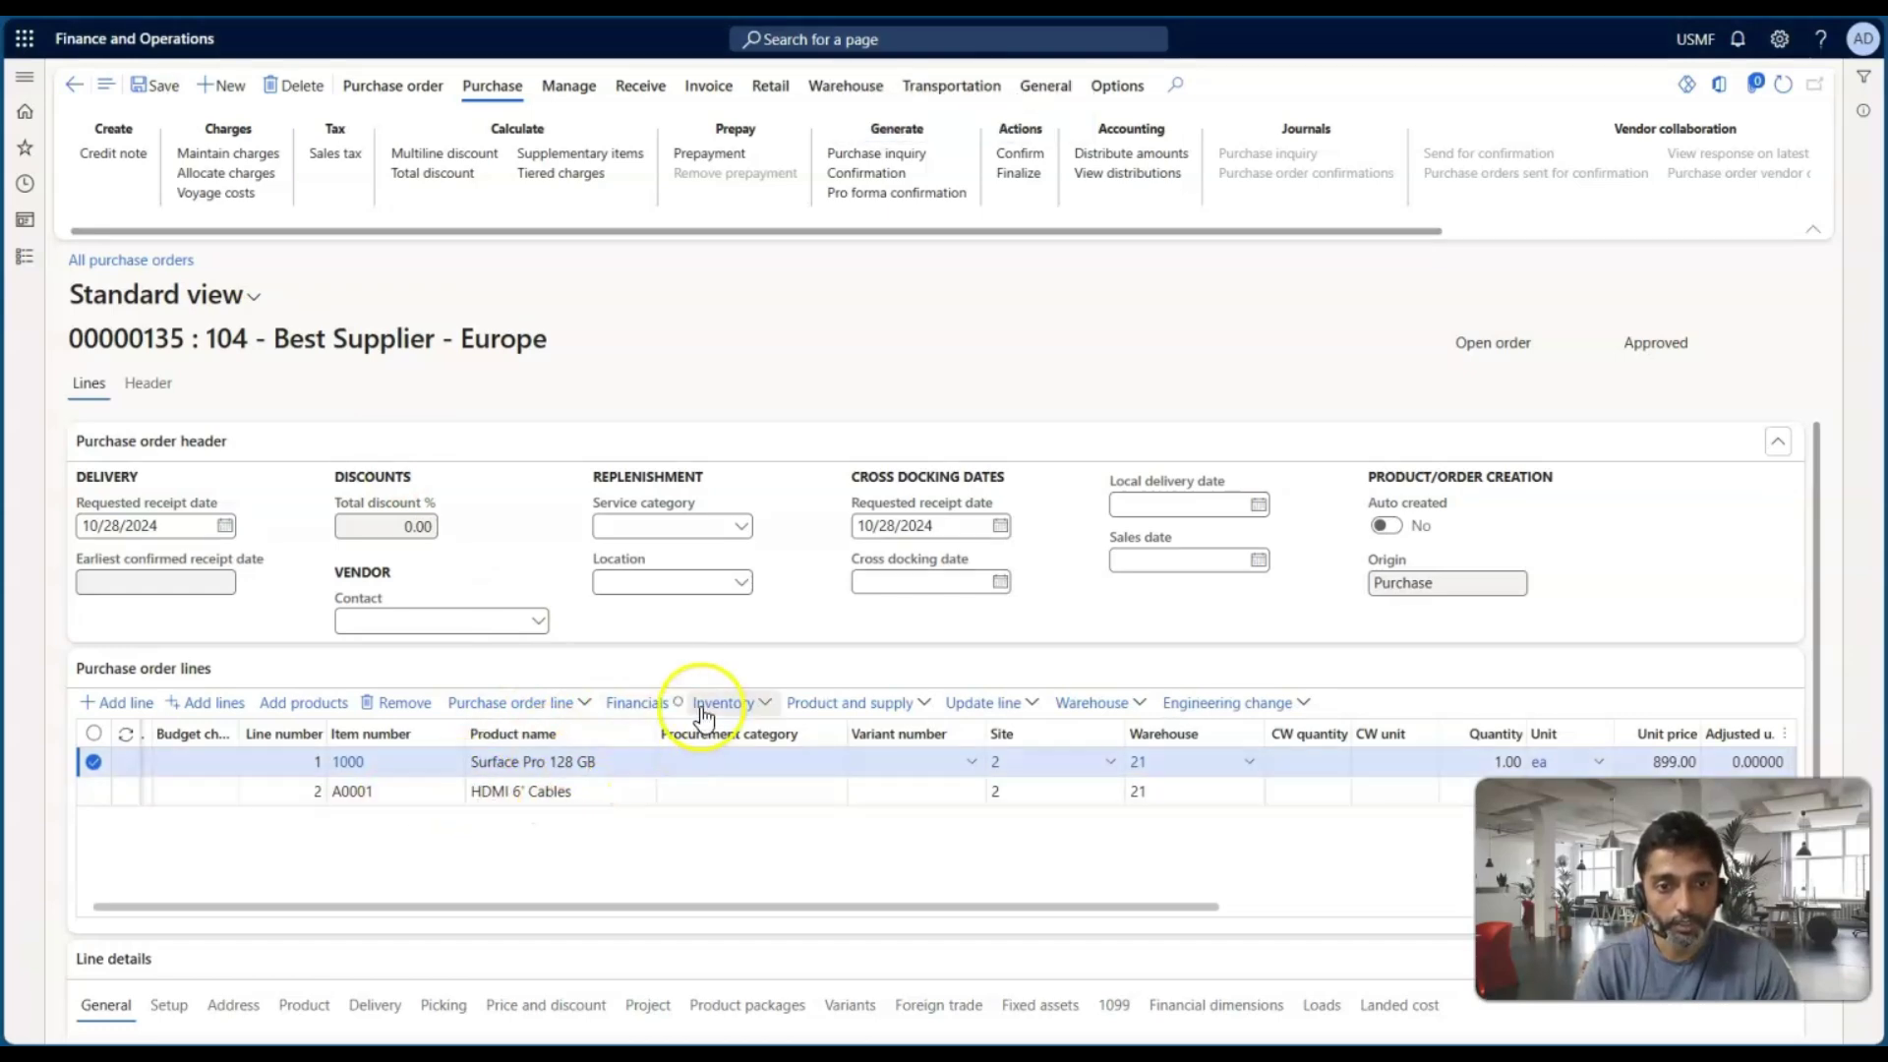
left_click(657, 704)
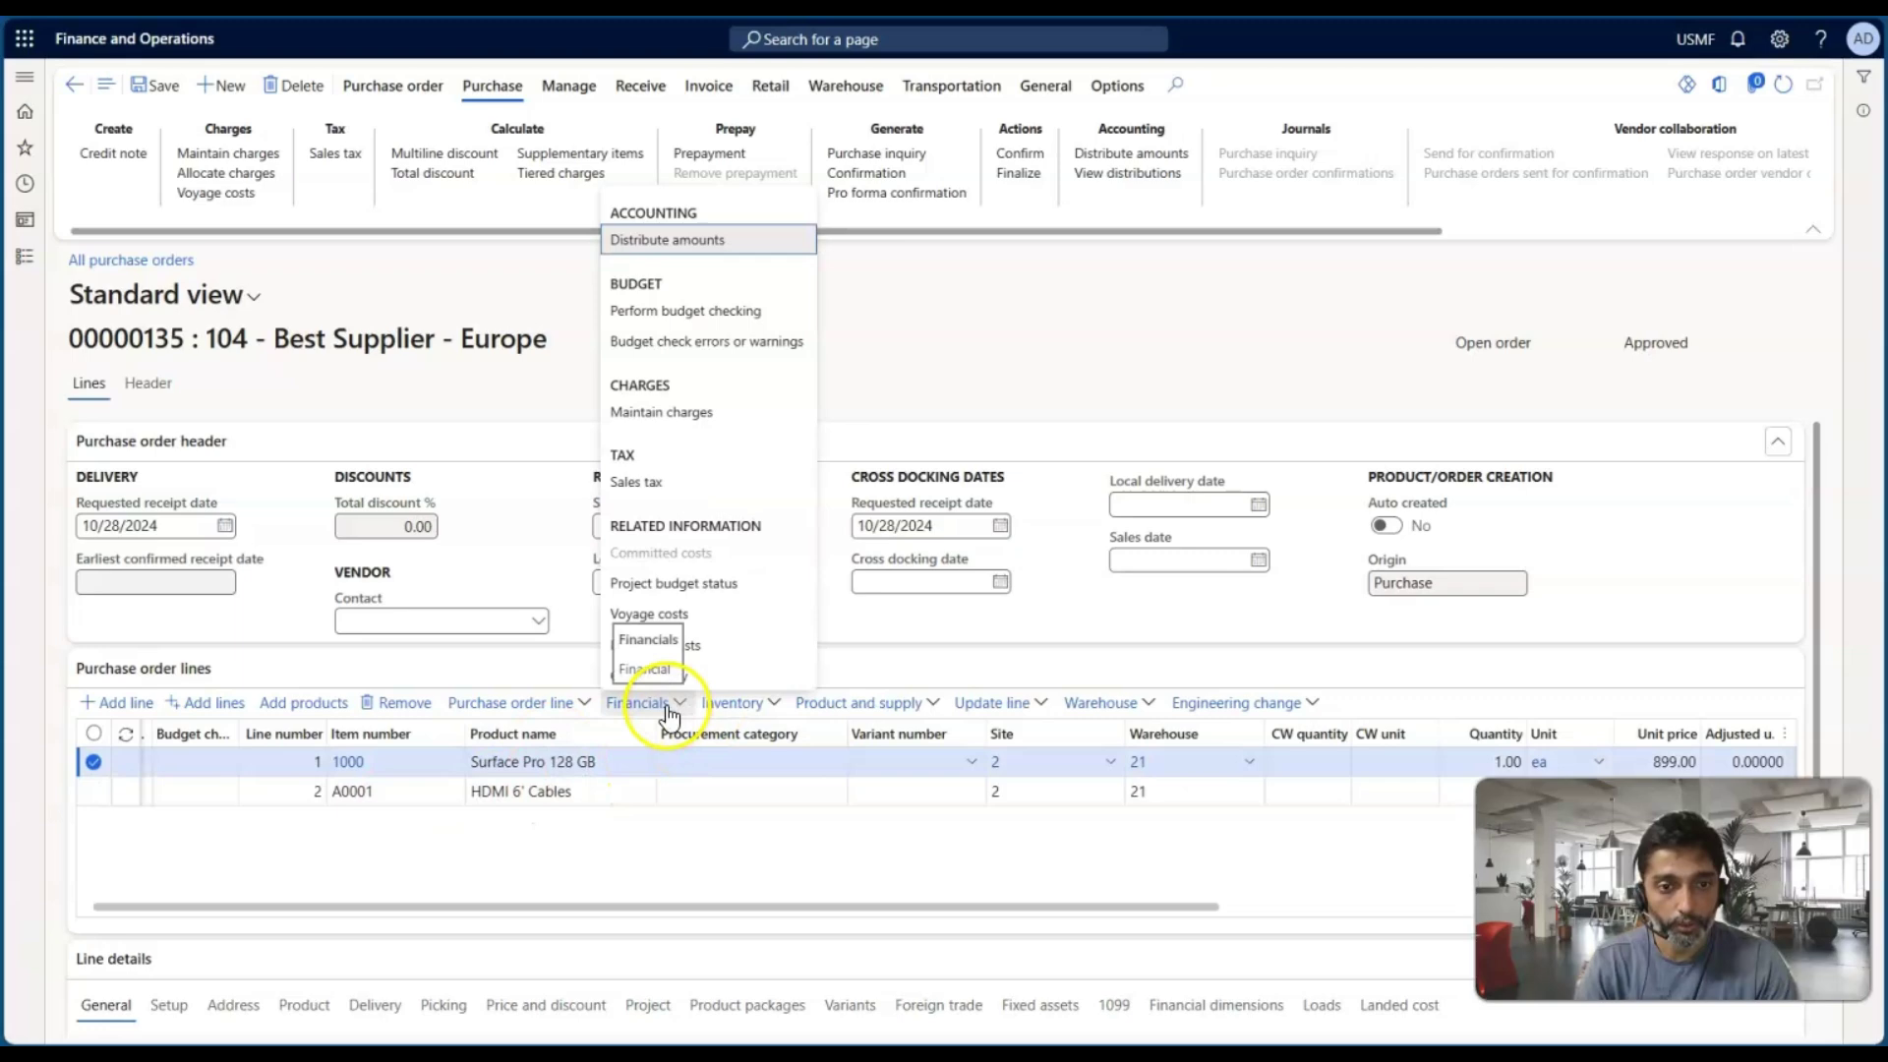
left_click(639, 413)
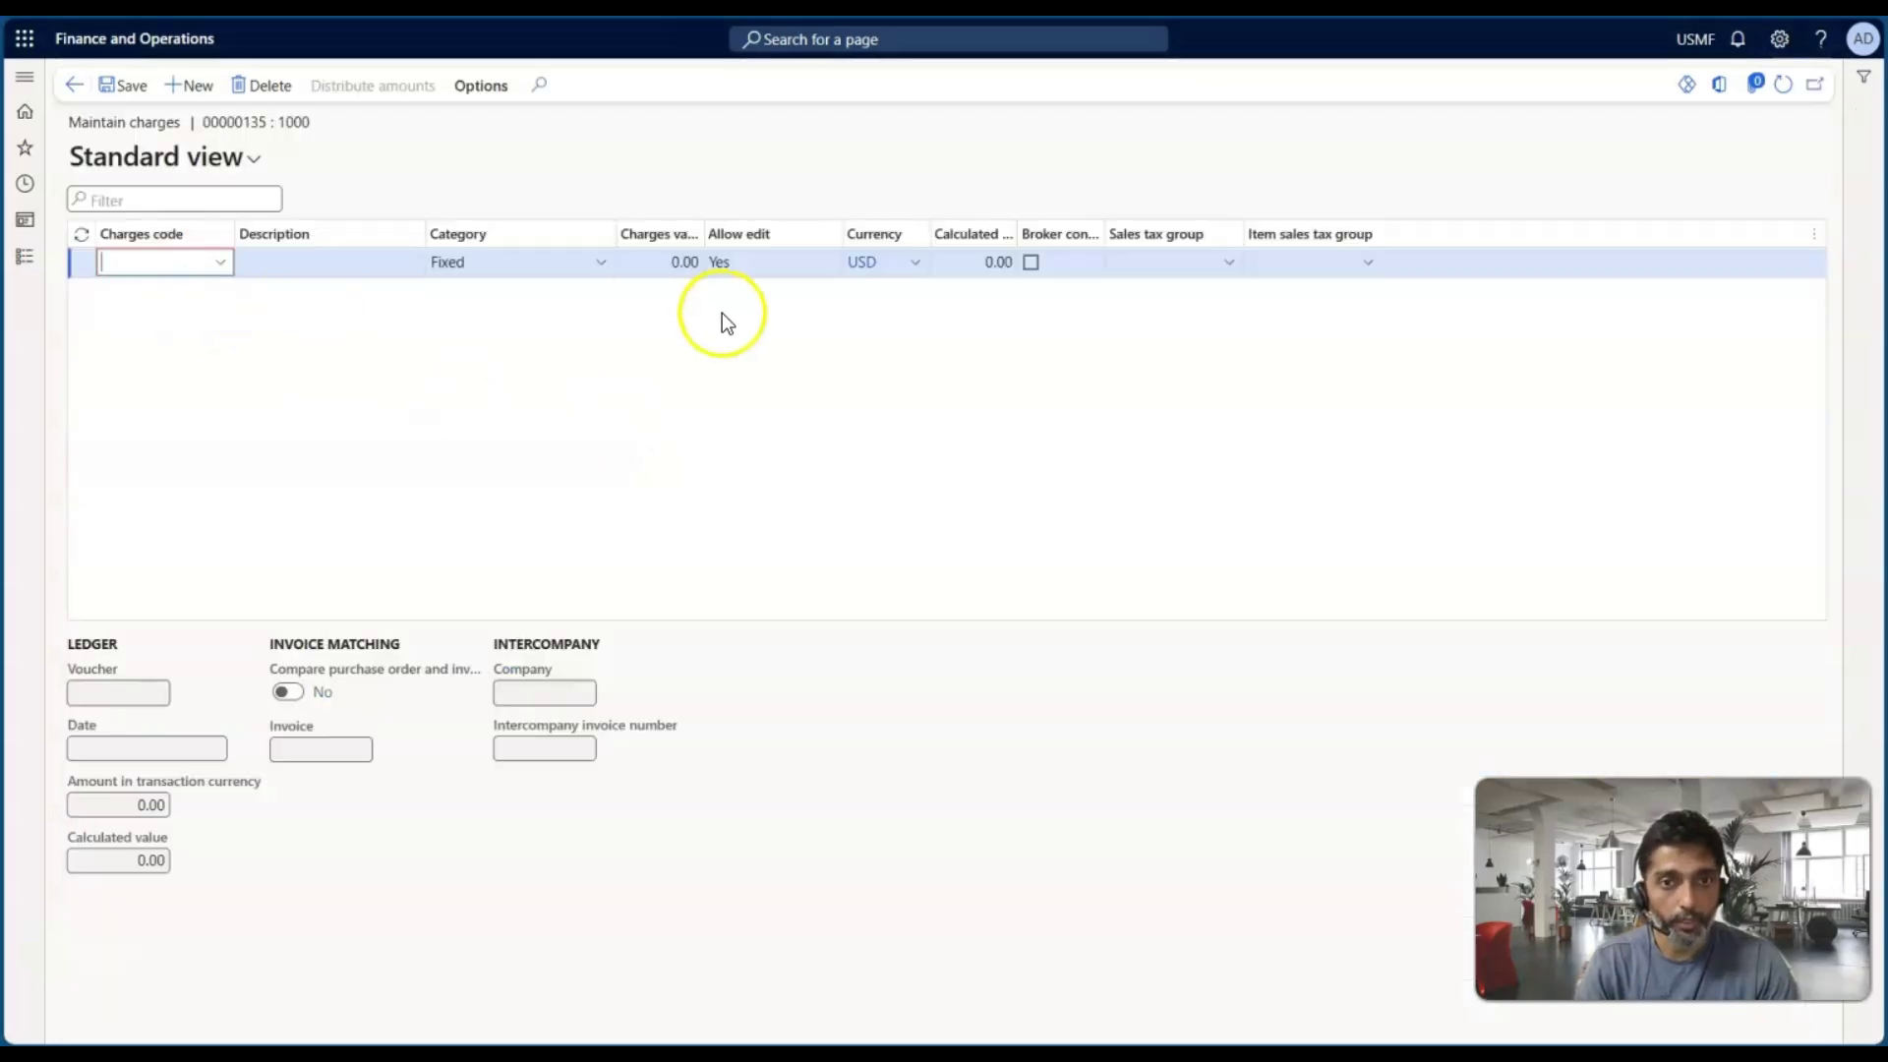
left_click(74, 84)
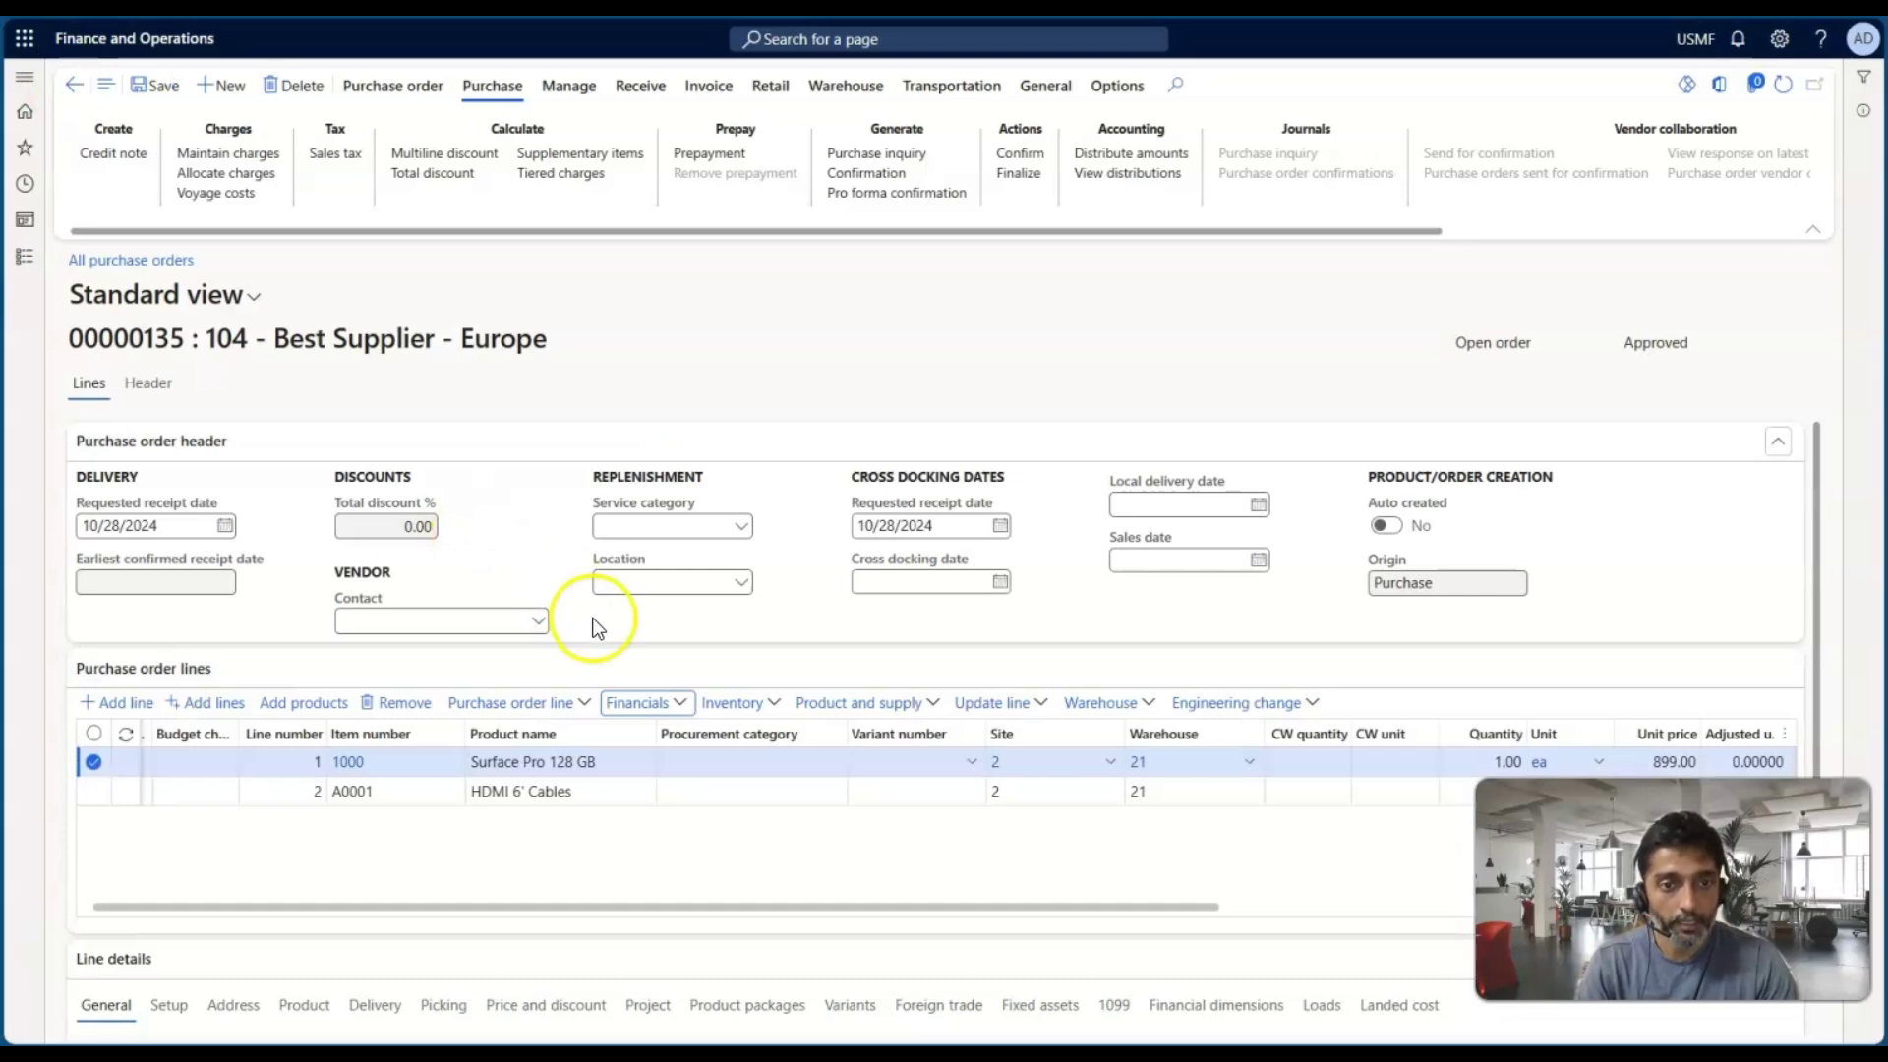
Step: Review the header-level maintained charges with each of the two order lines selected in turn, returning to the purchase order each time
left_click(444, 766)
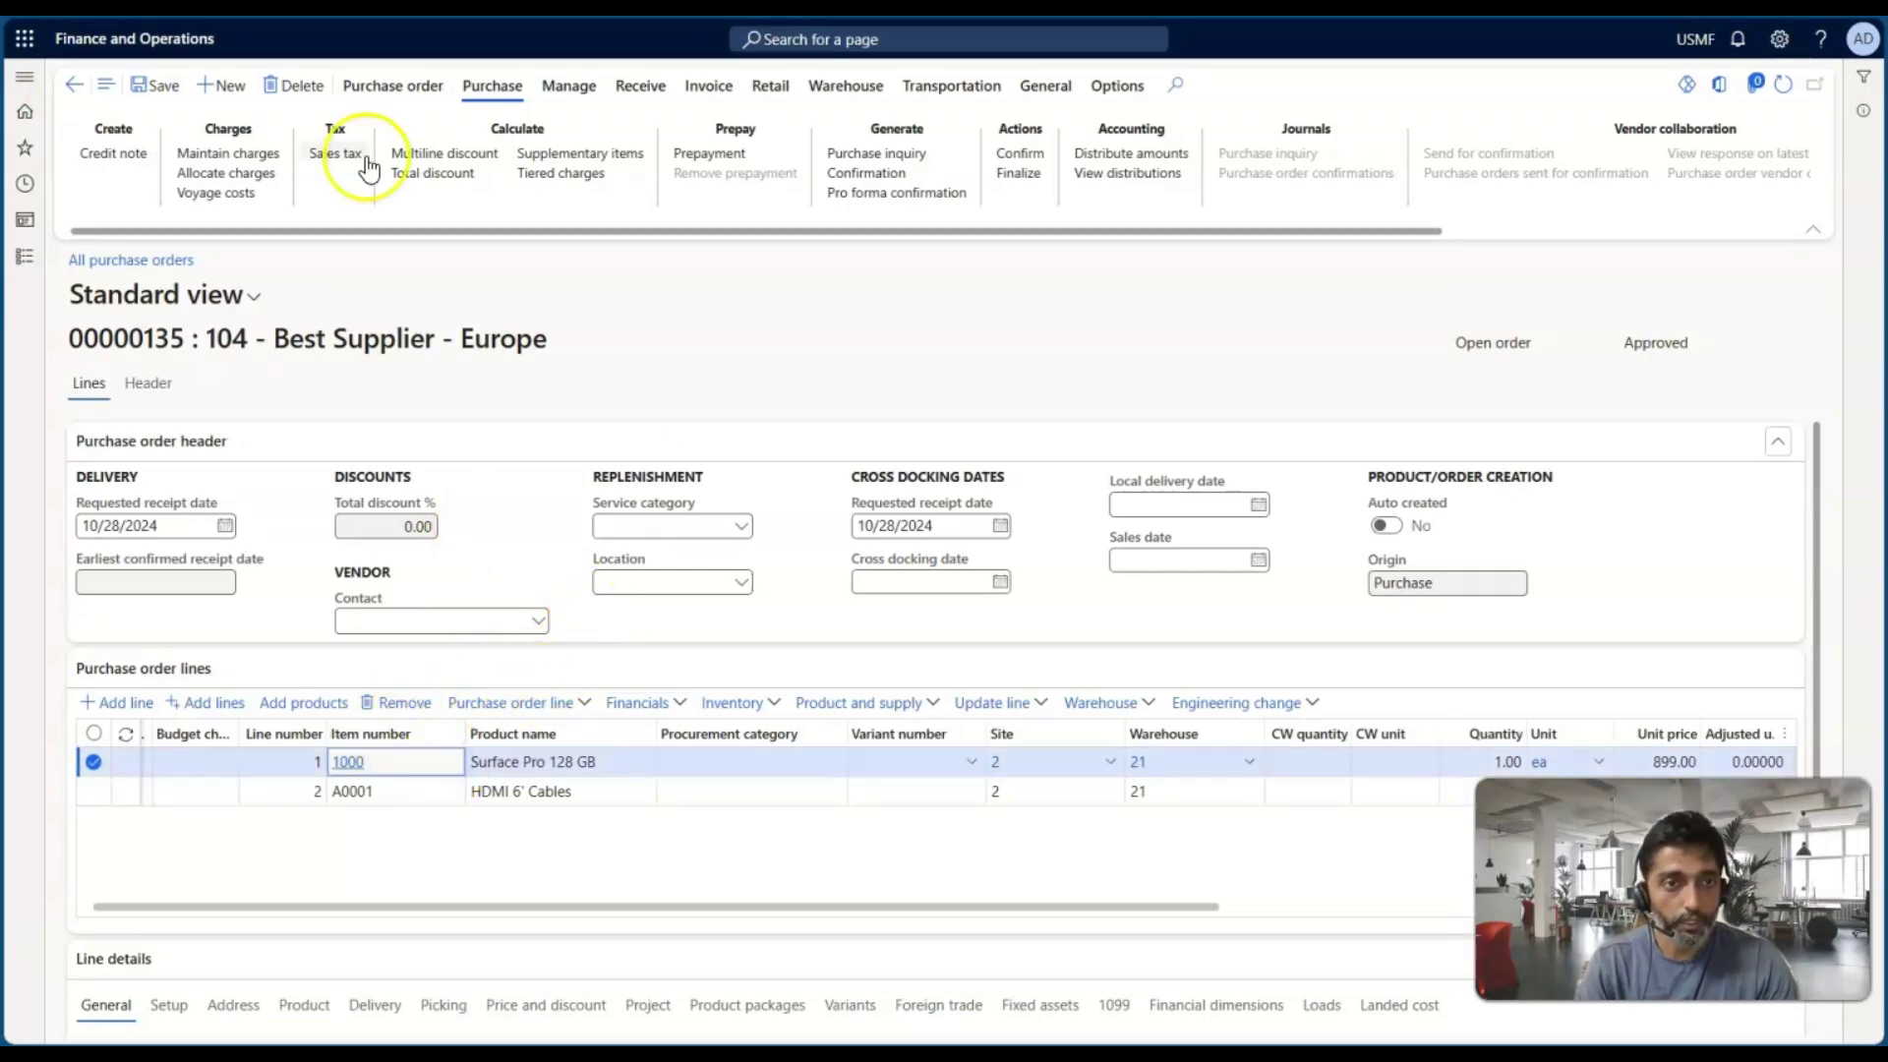
left_click(227, 156)
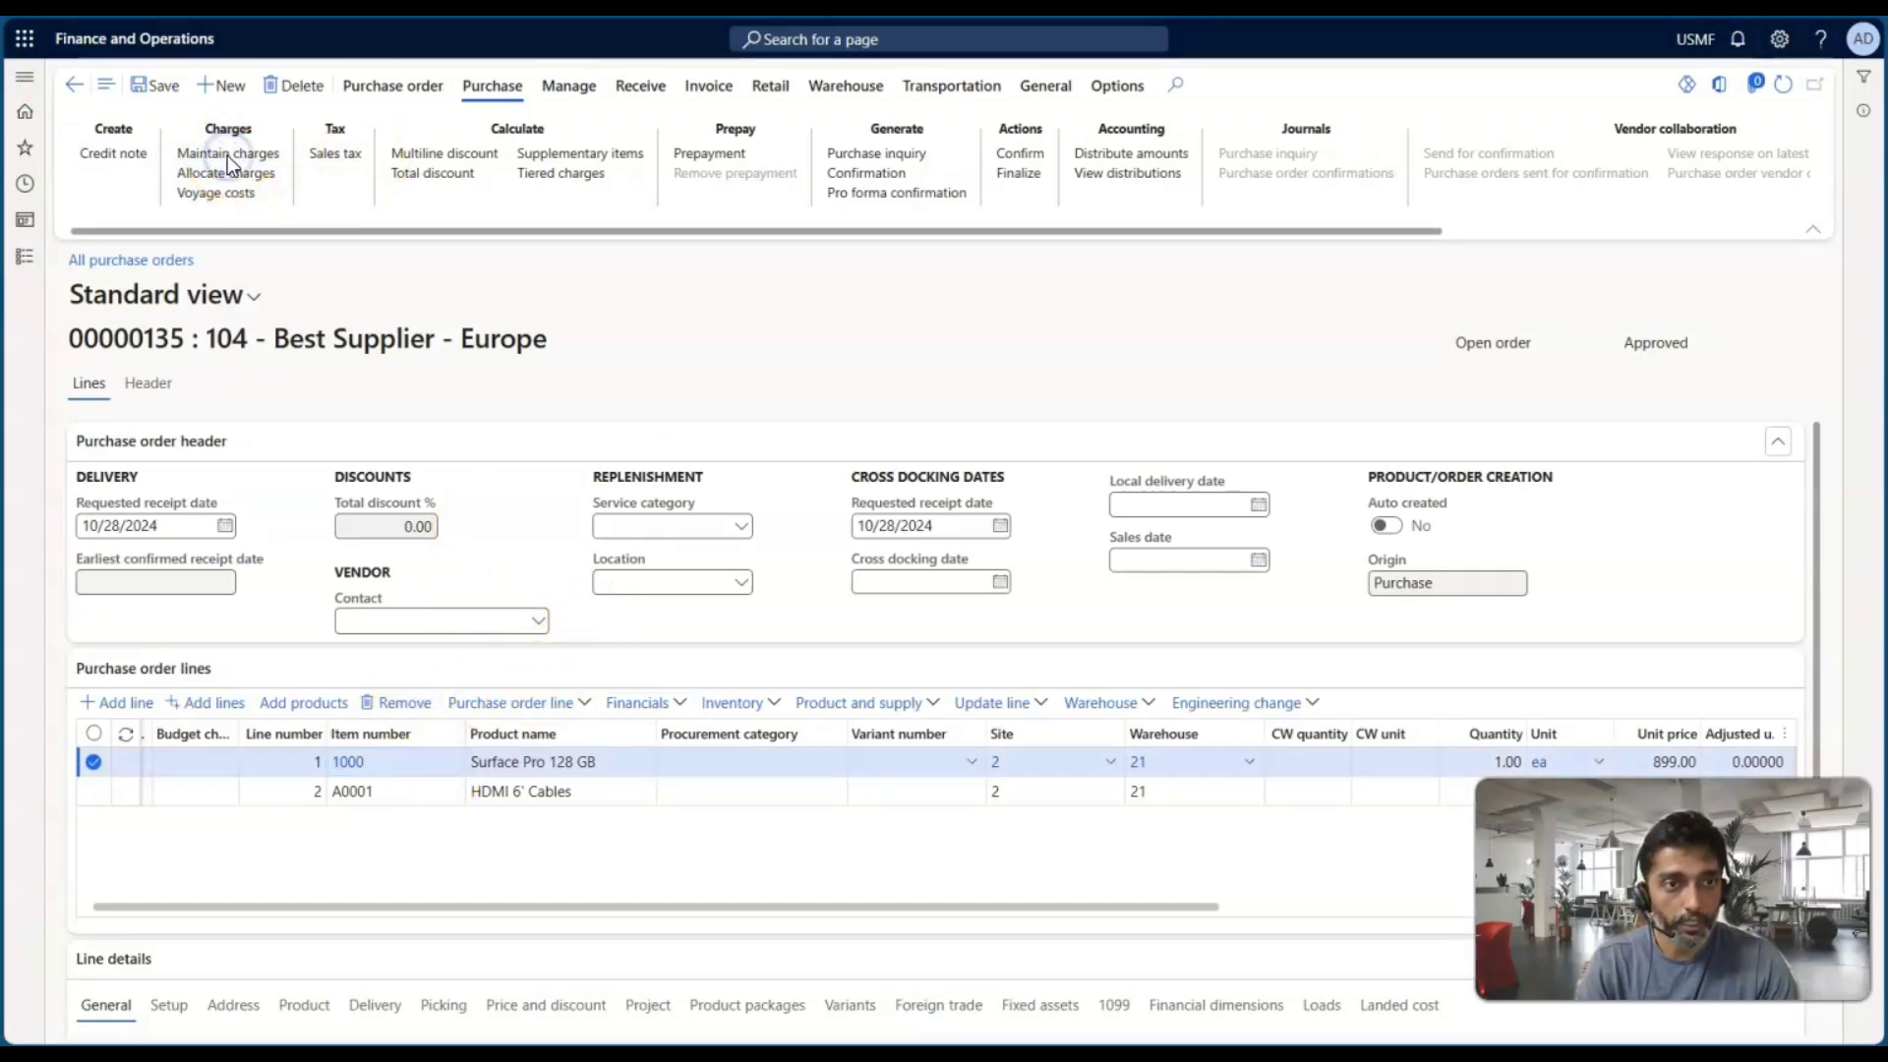
left_click(275, 274)
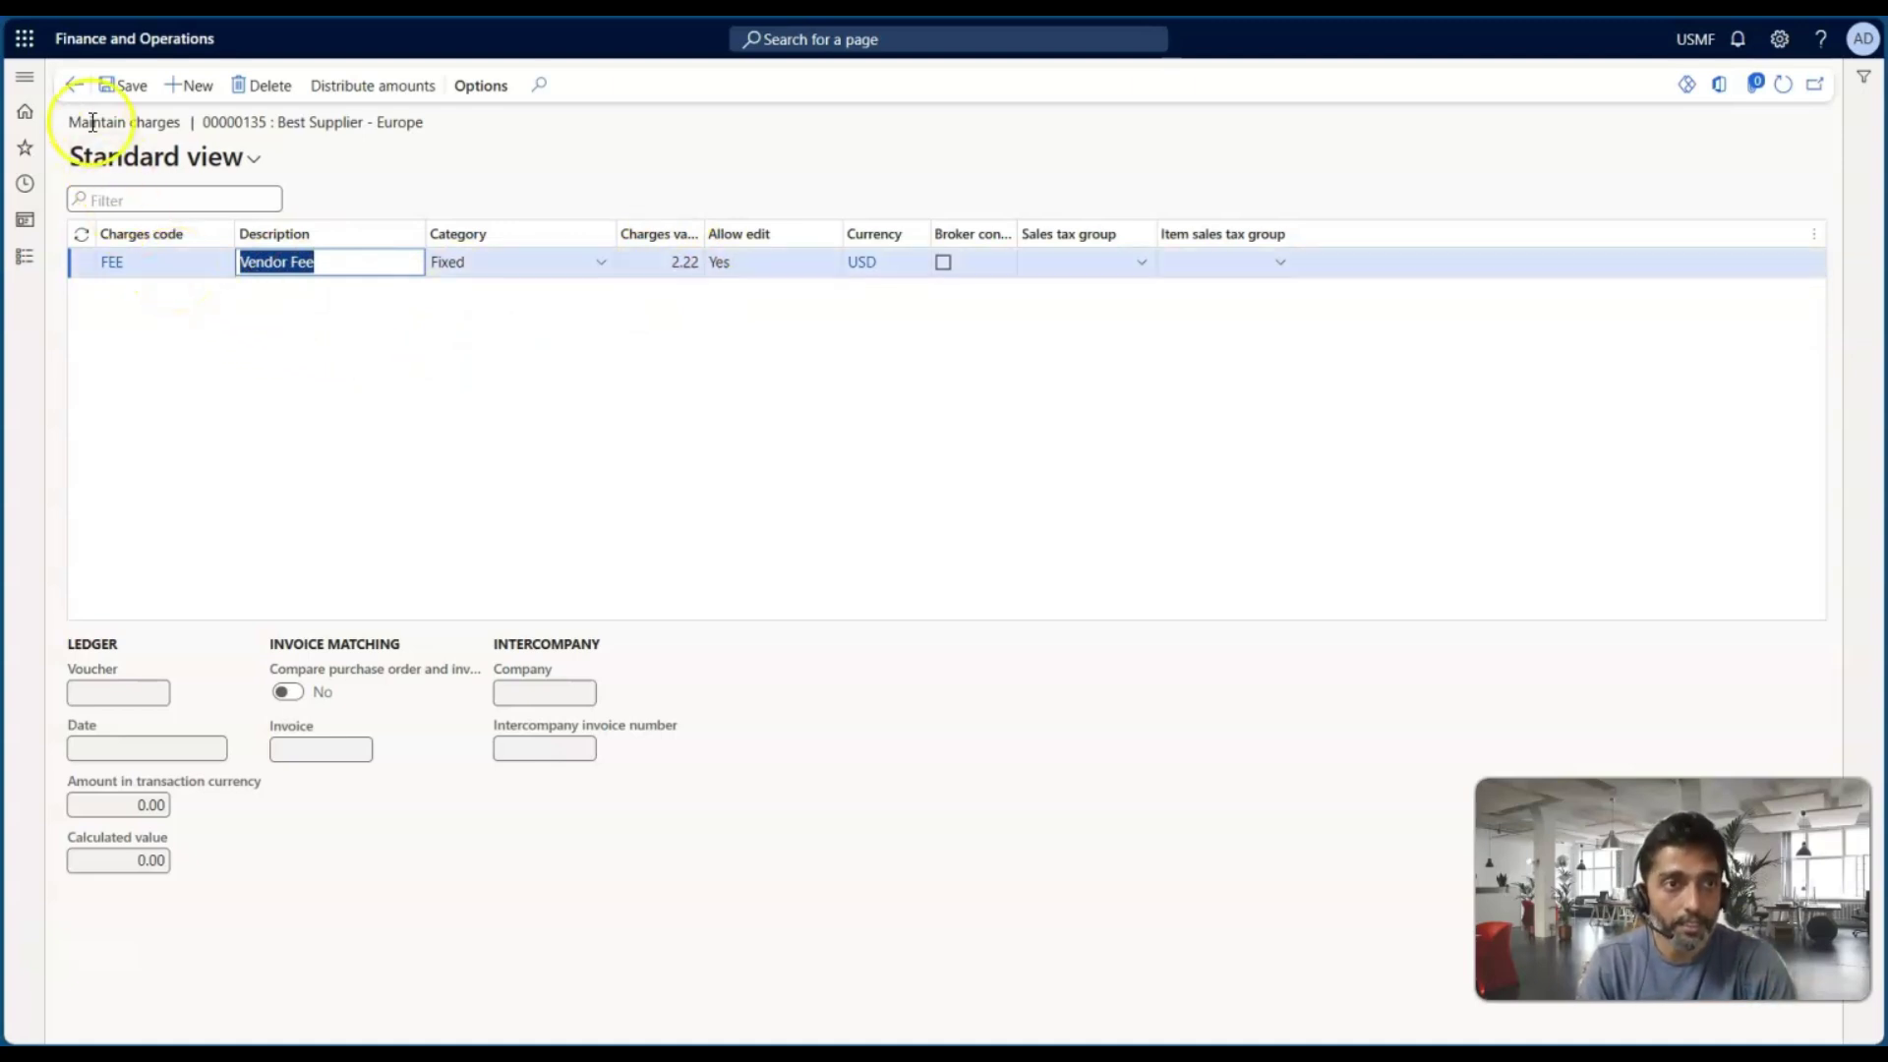
left_click(78, 89)
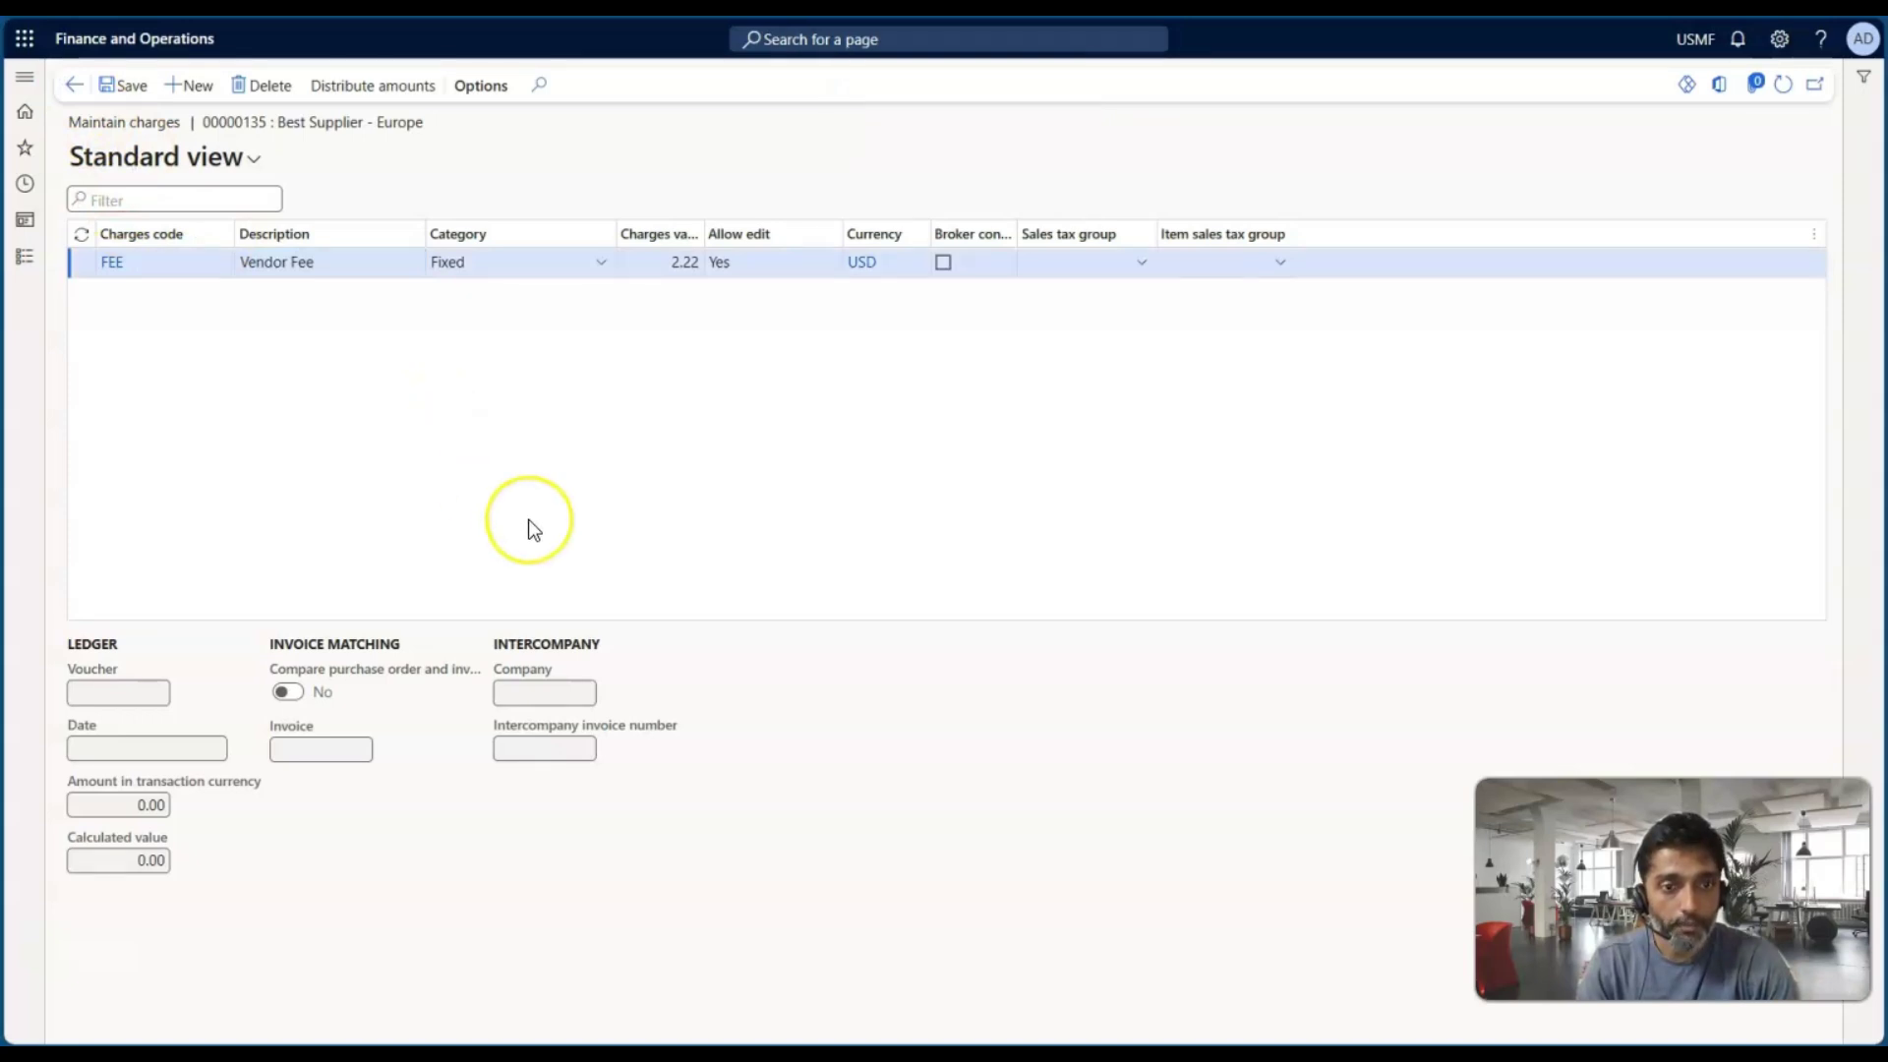
left_click(485, 792)
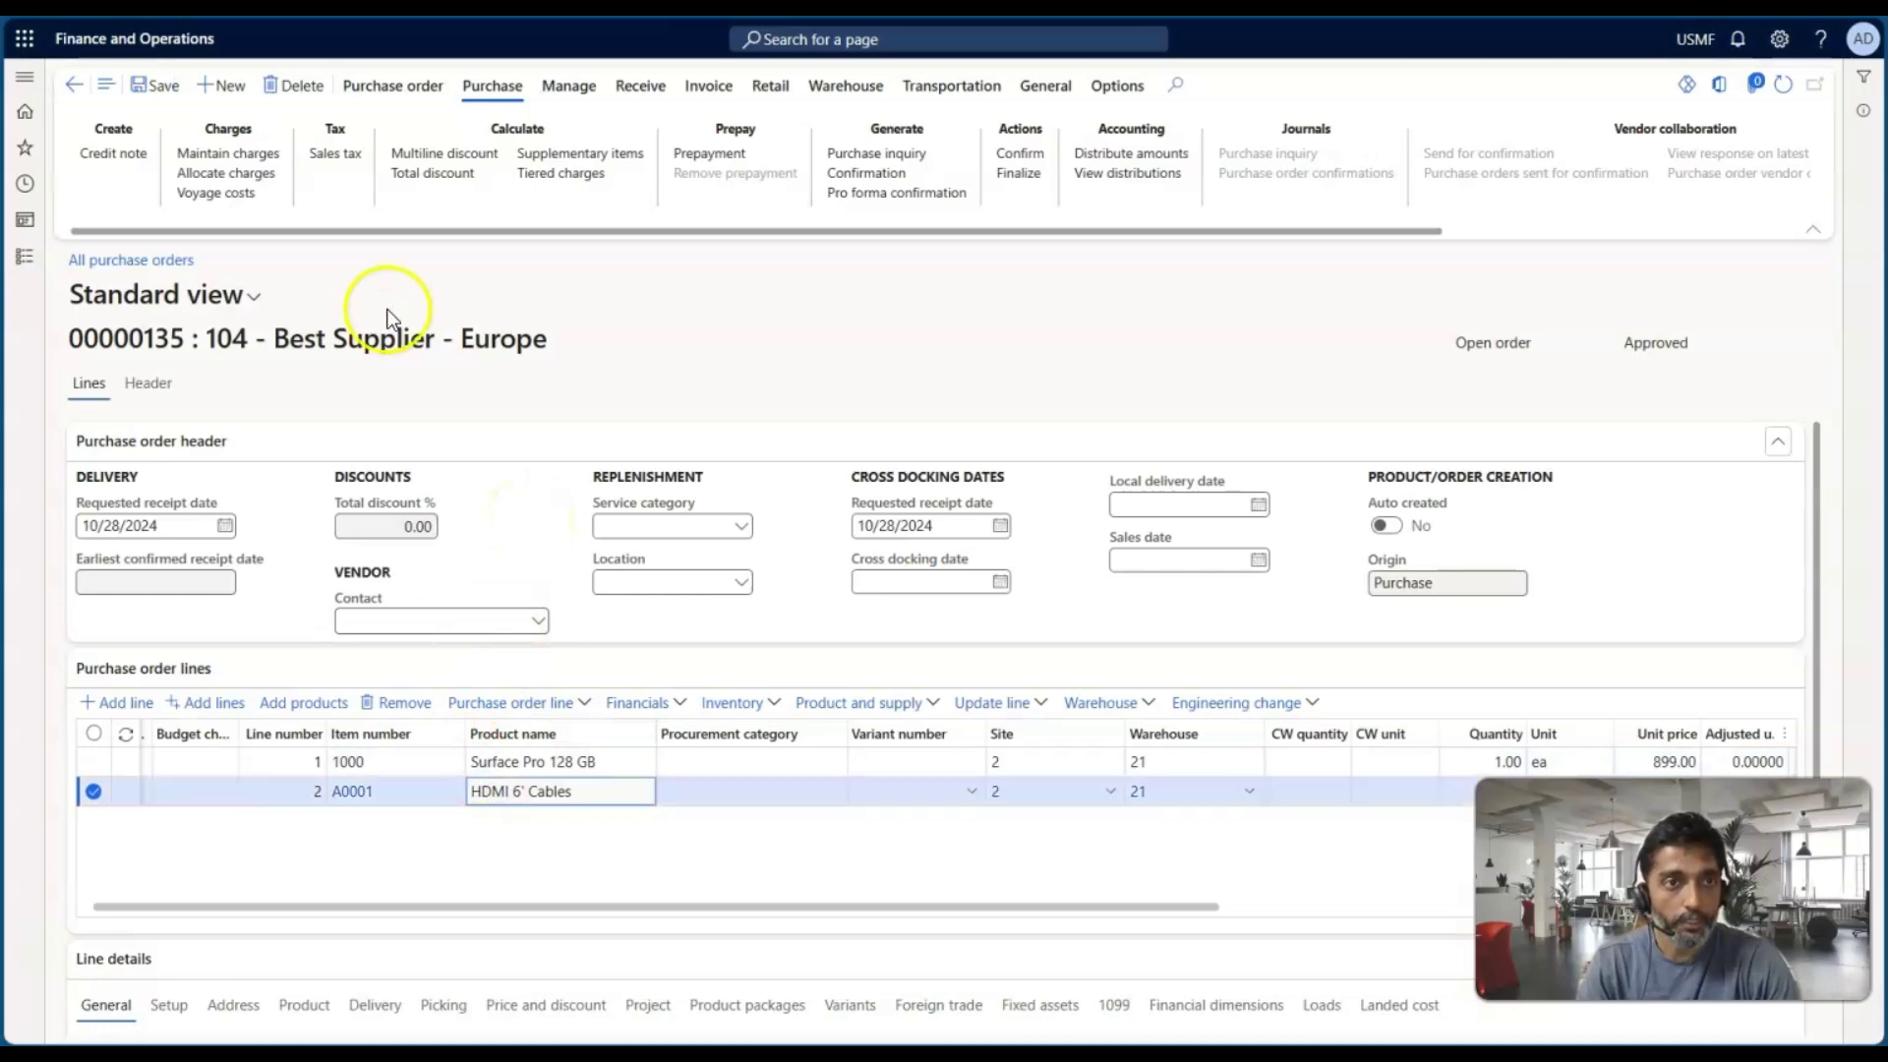
left_click(205, 157)
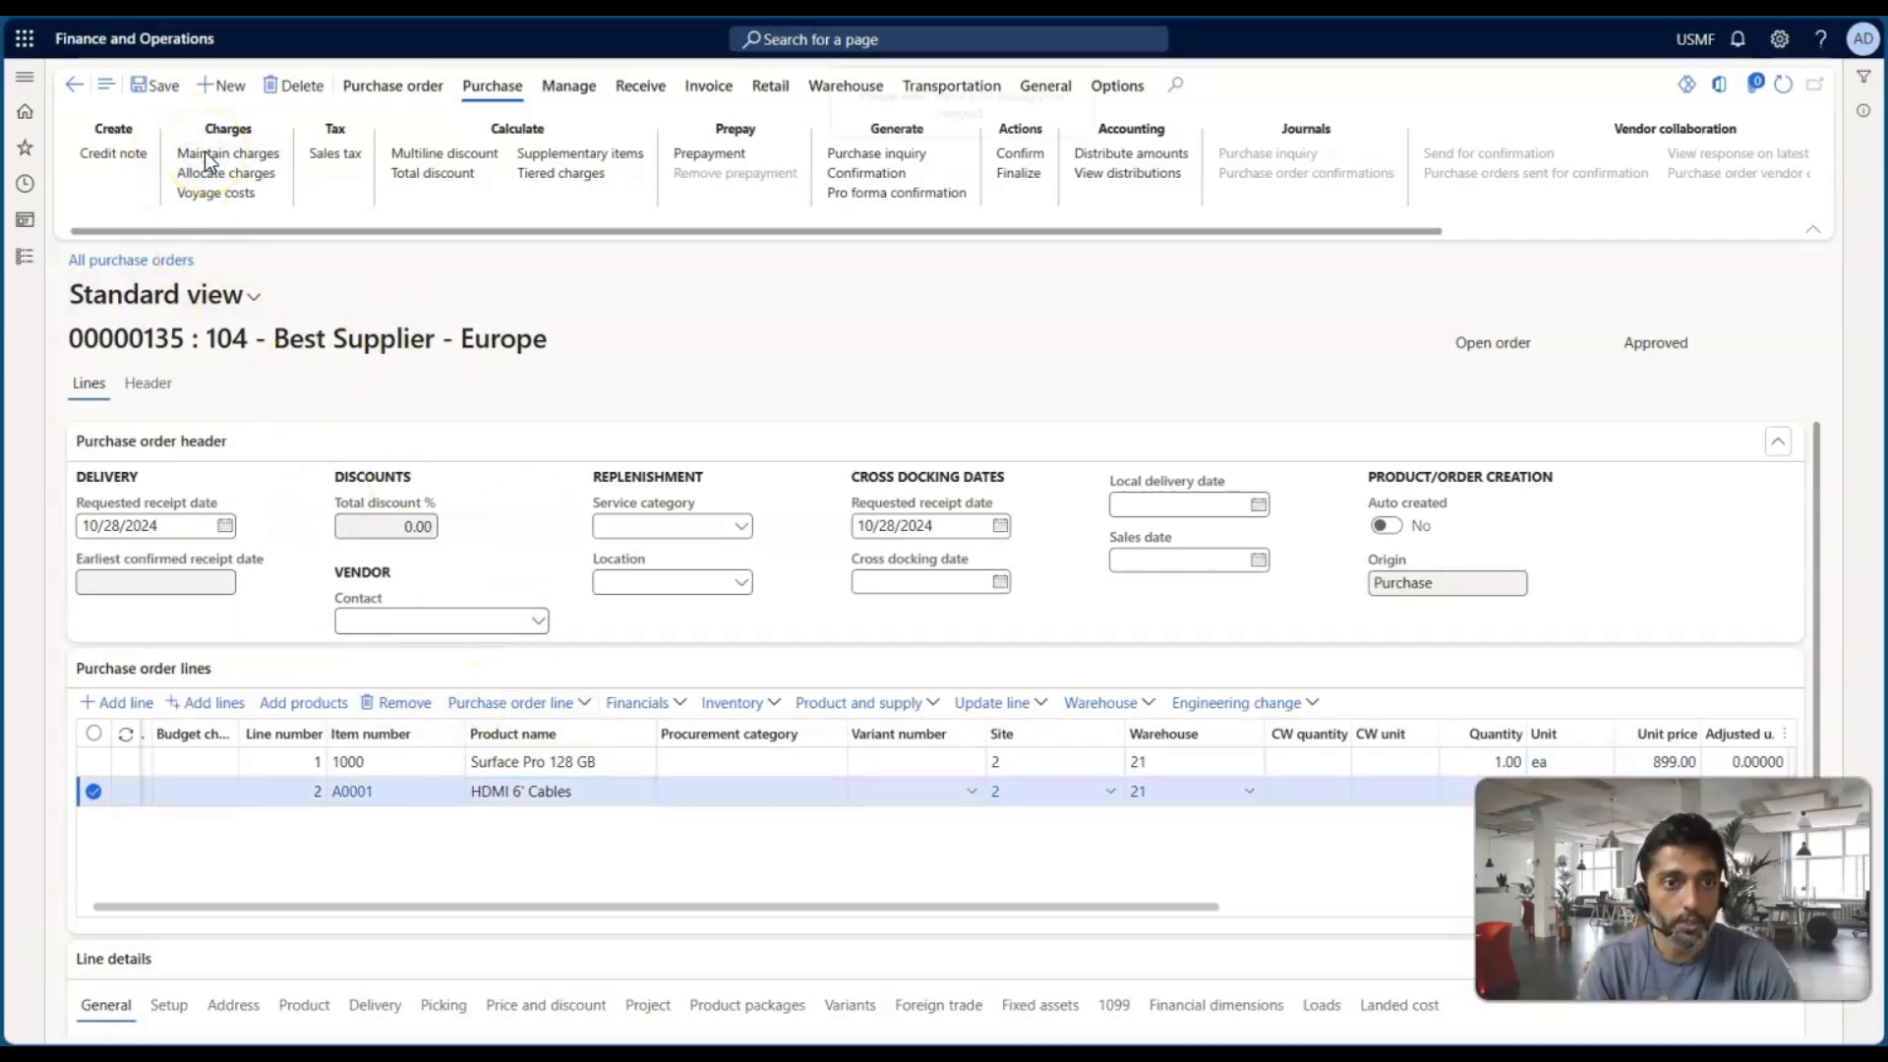
left_click(309, 260)
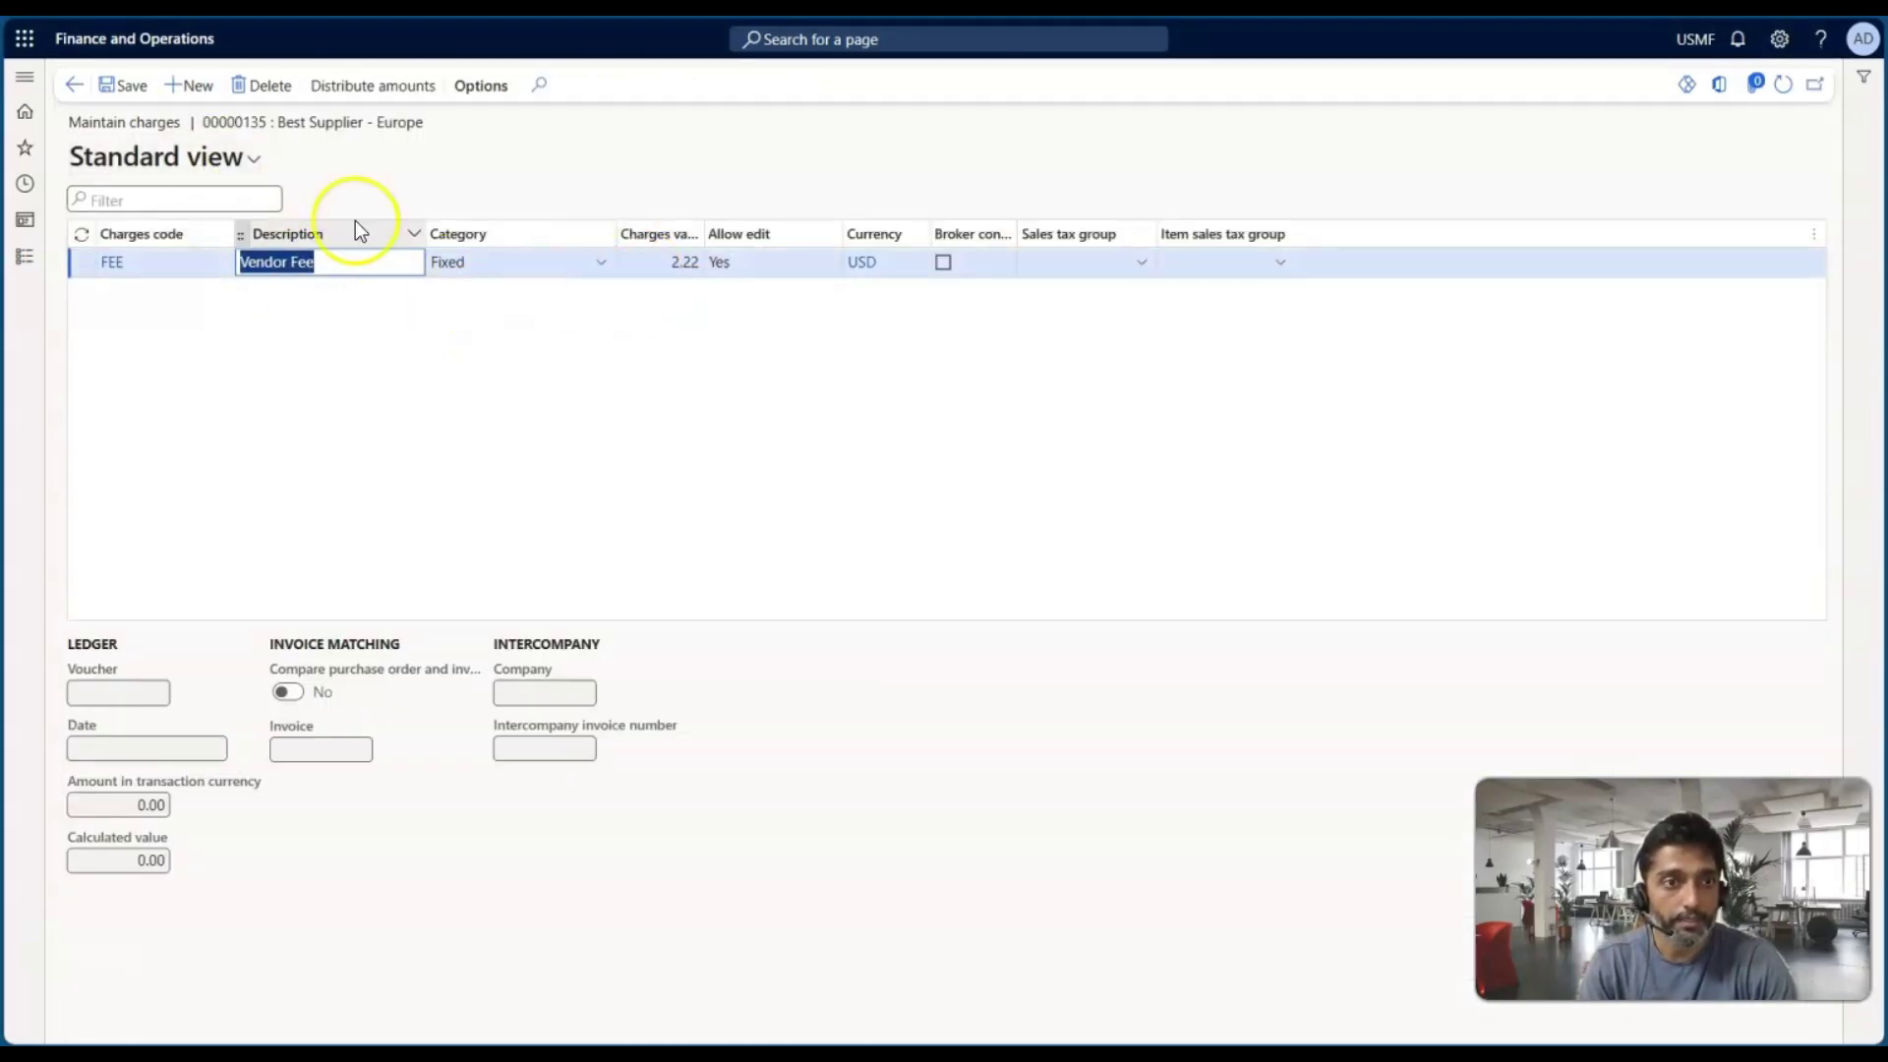
left_click(75, 87)
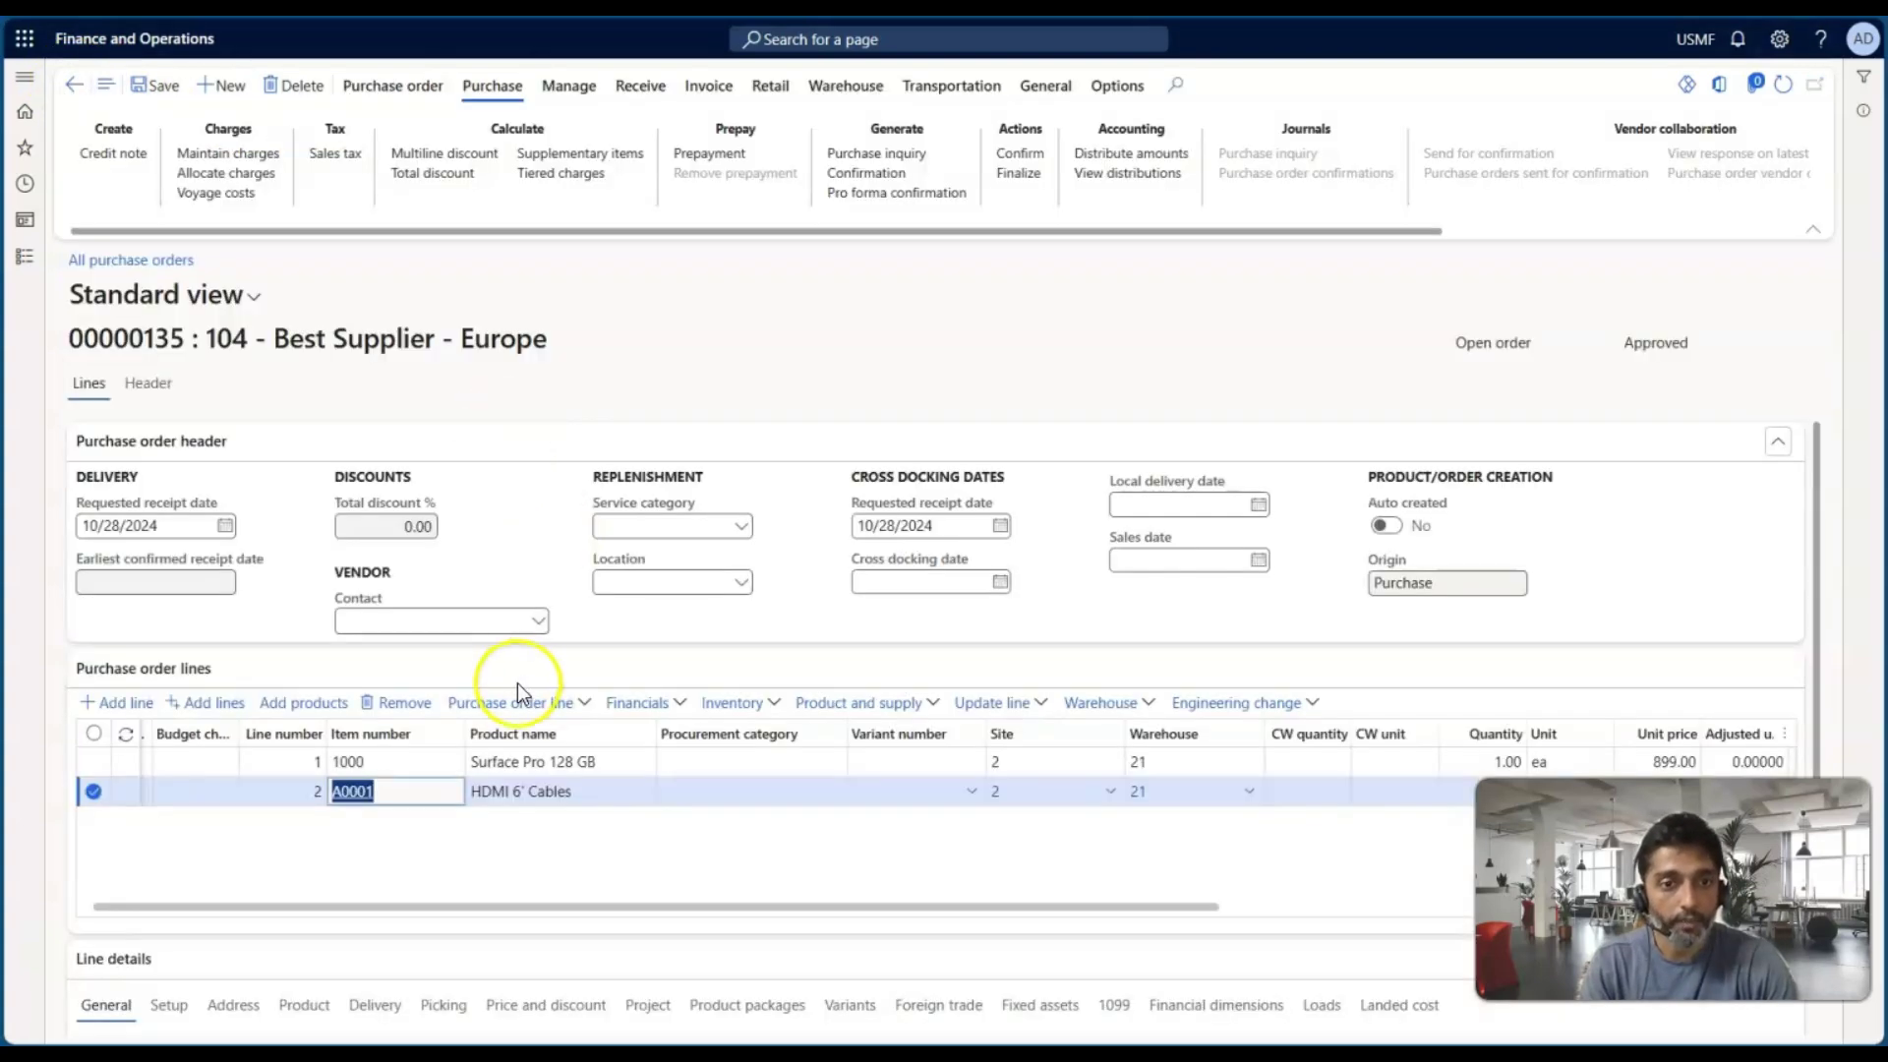
Step: Check the line-level maintained charges for the HDMI 6' Cables line, including the charges value, and return to the purchase order
left_click(639, 703)
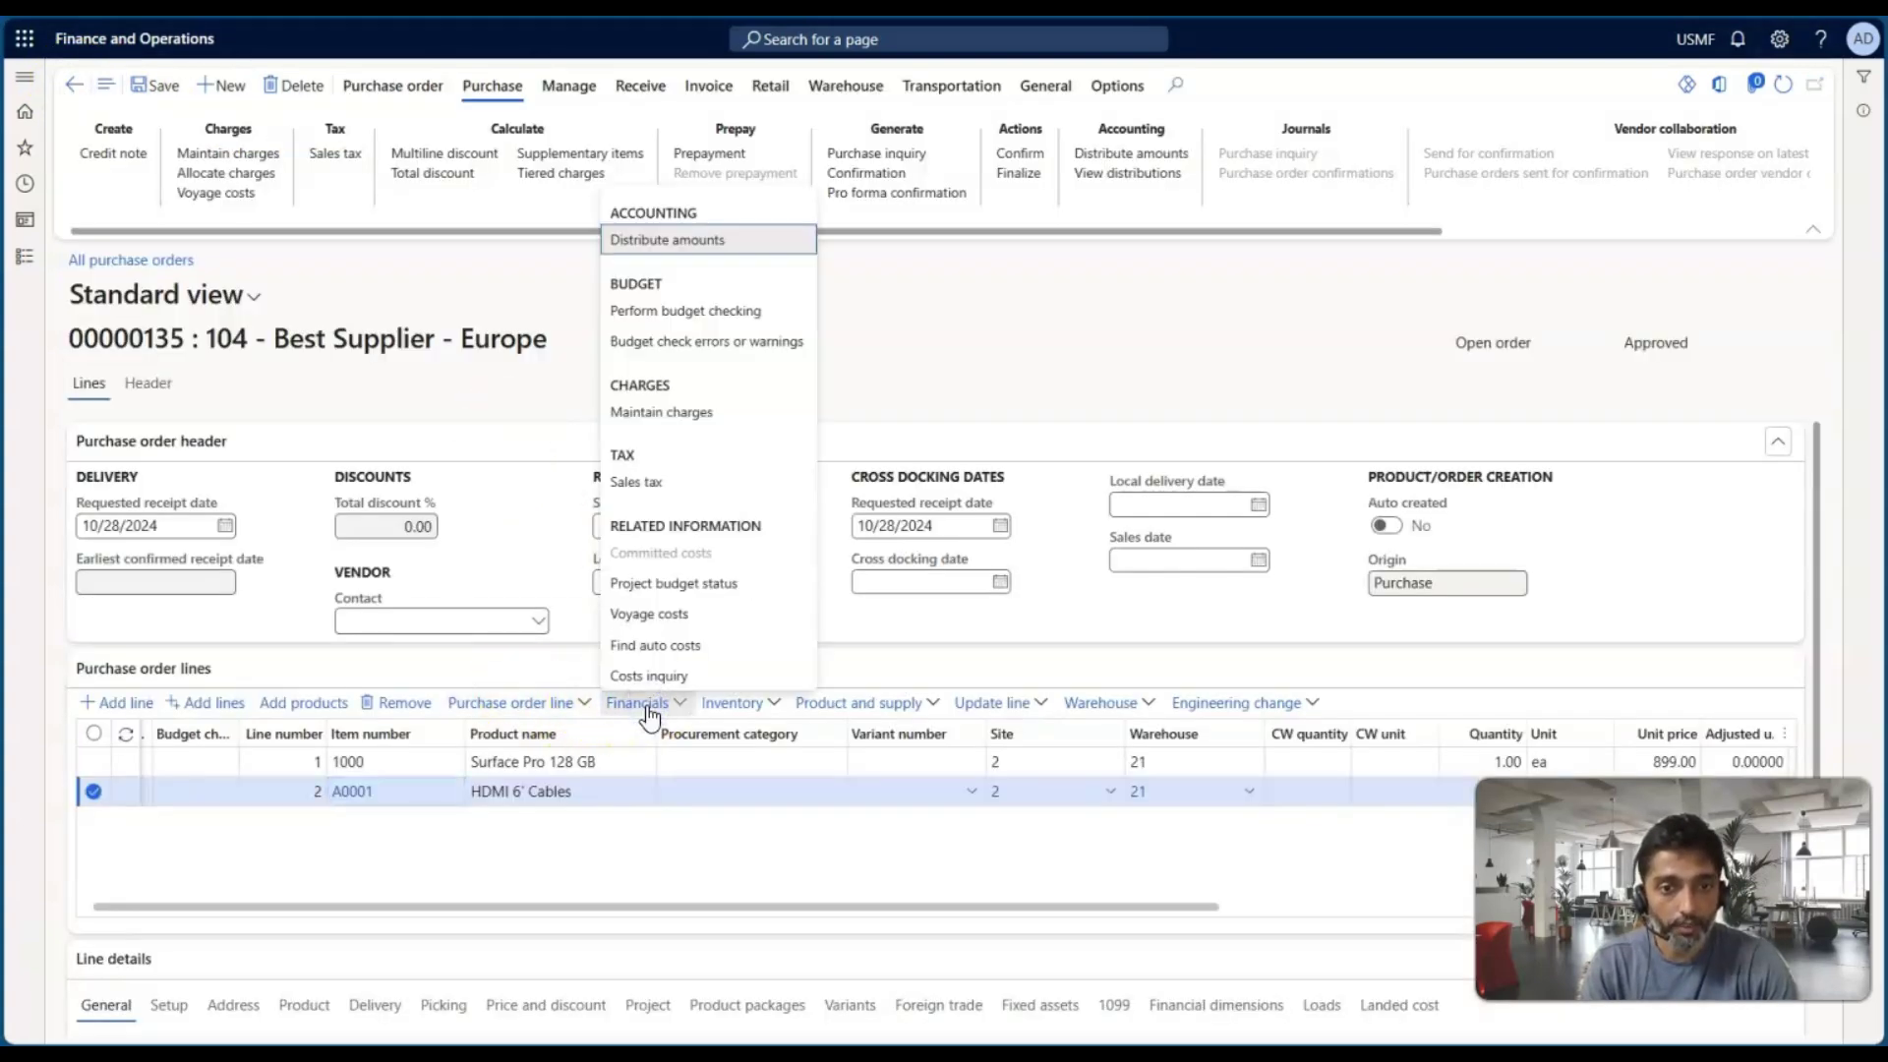
left_click(643, 418)
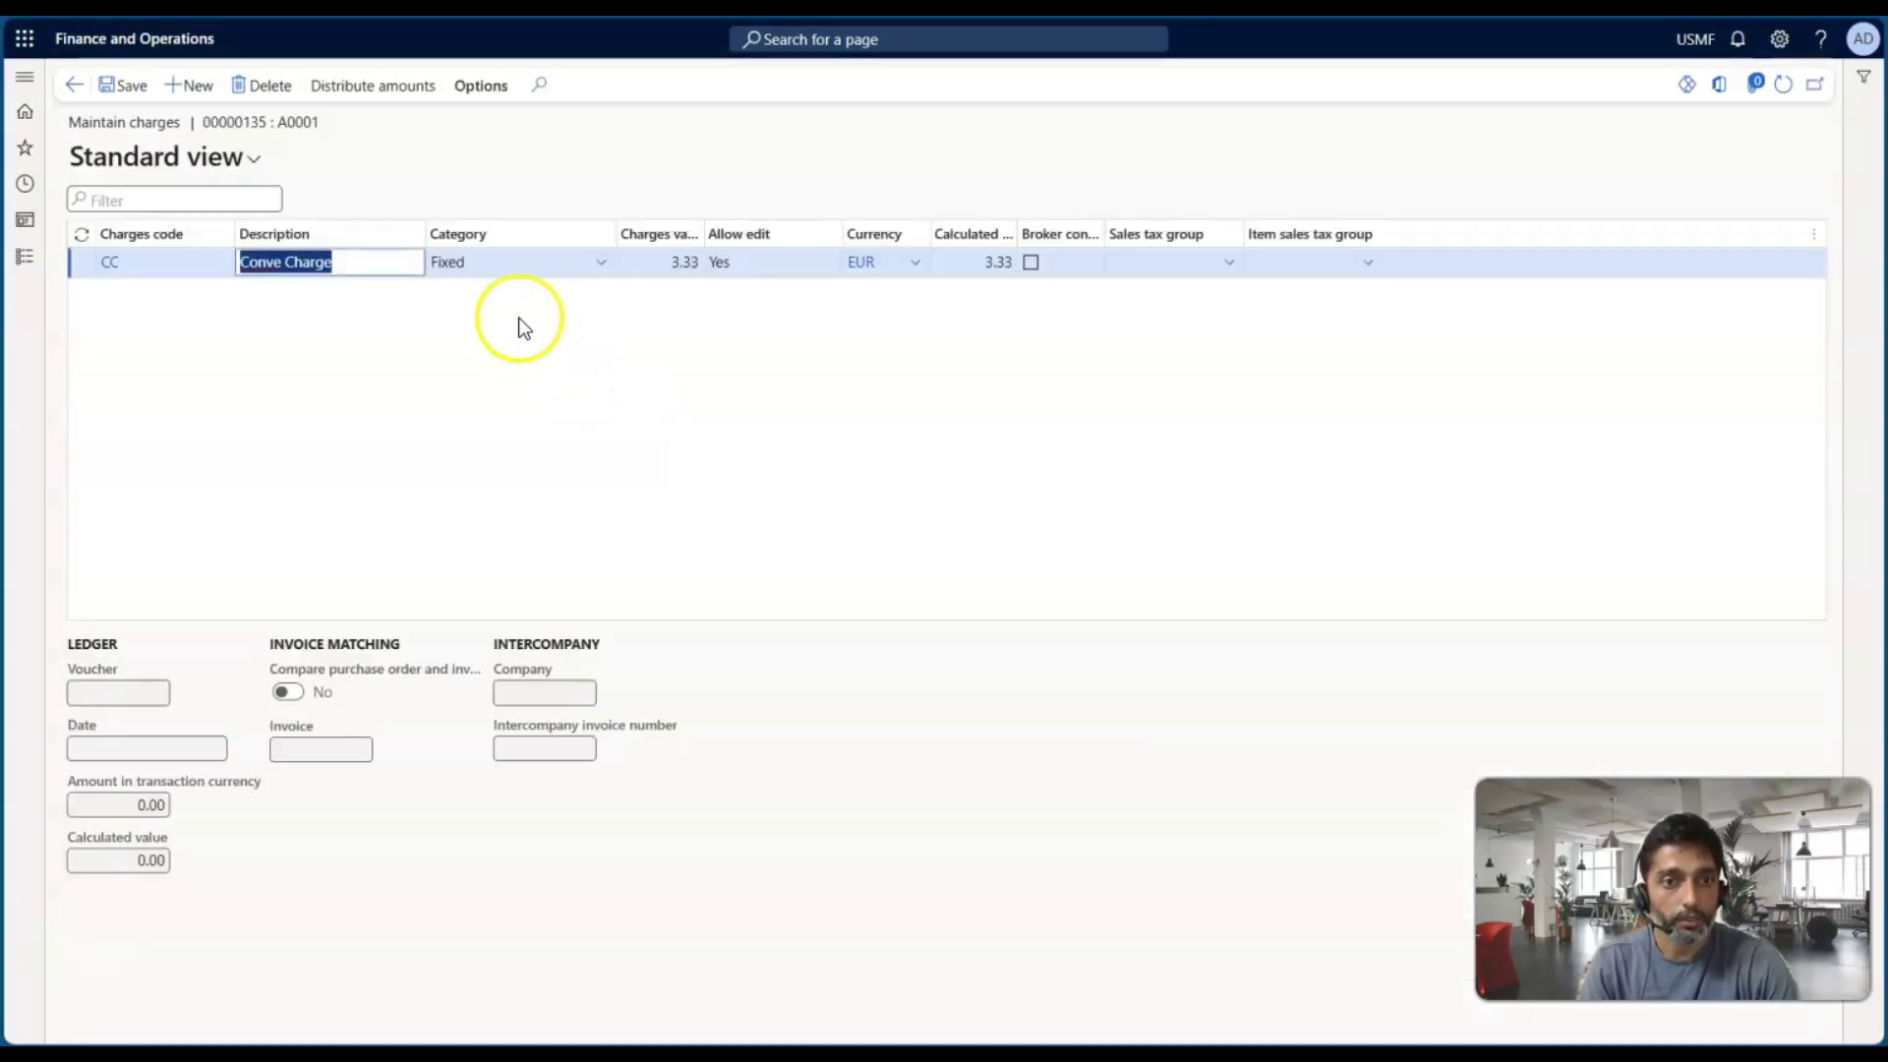
left_click_drag(652, 270, 731, 264)
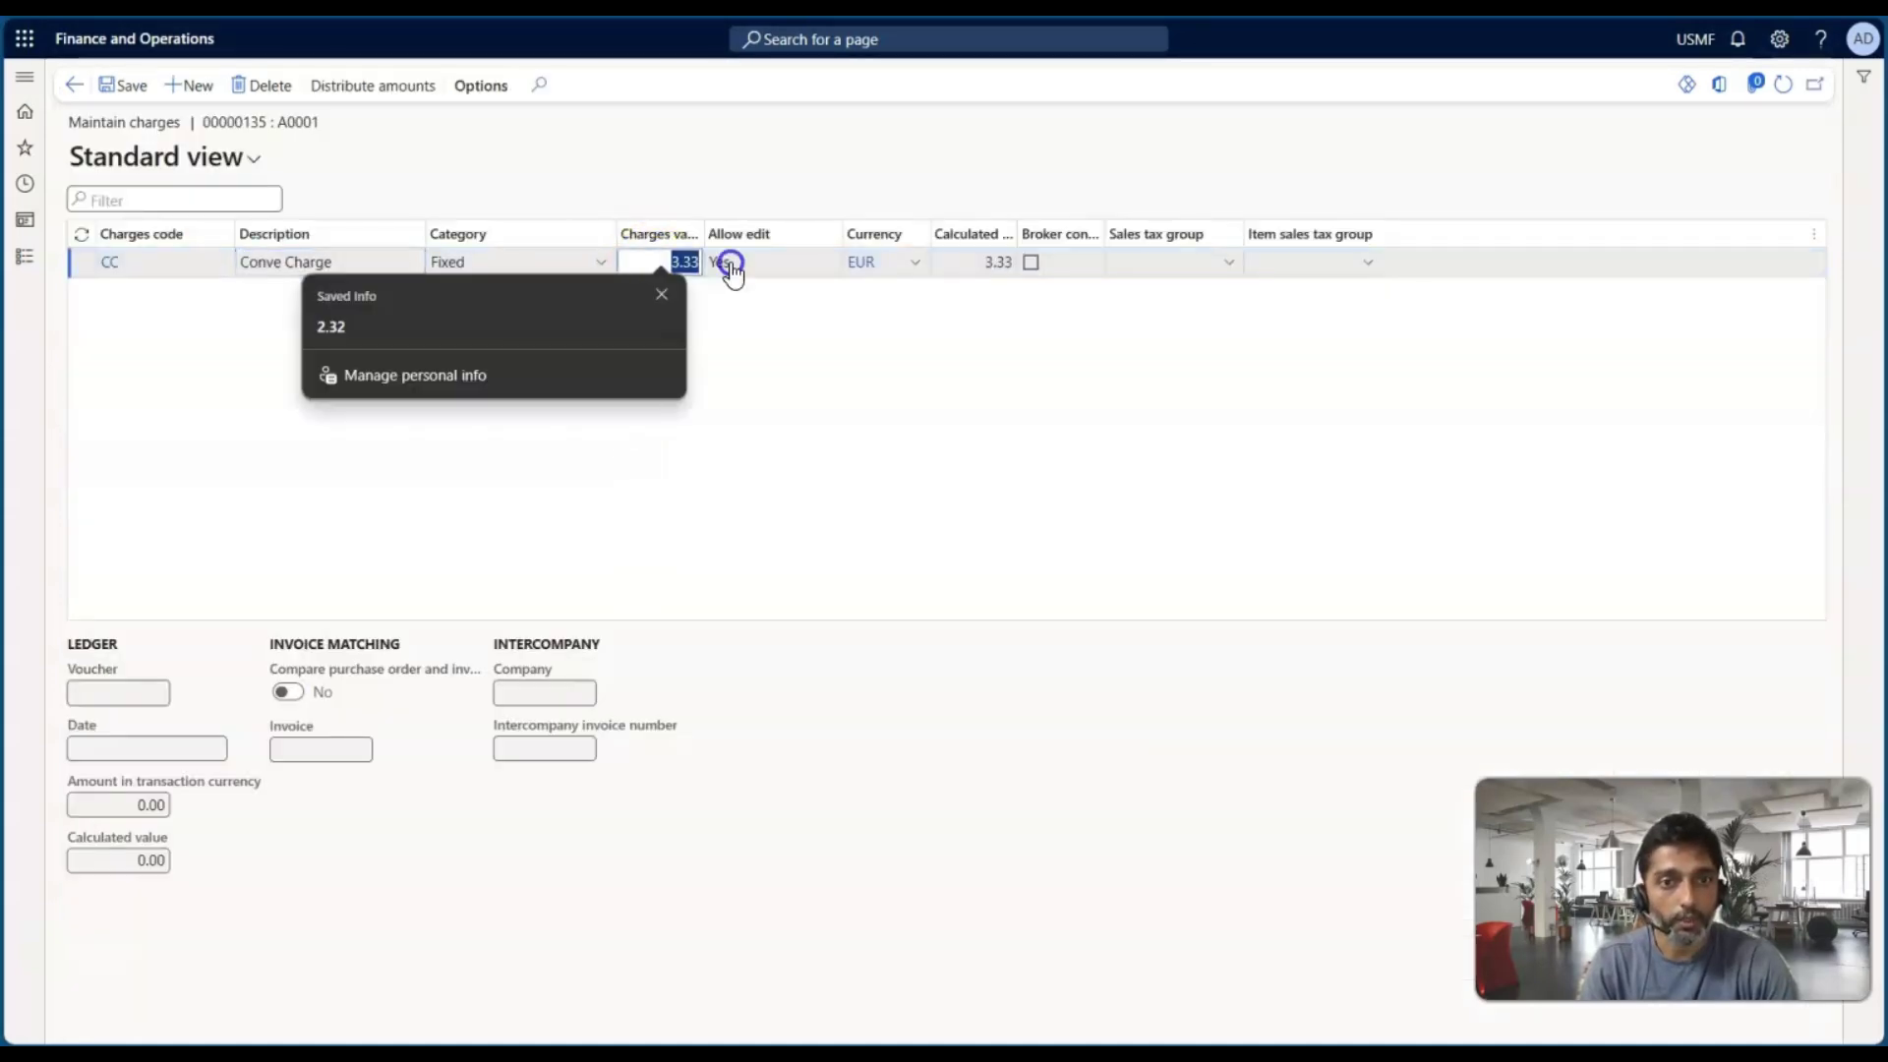
left_click(458, 439)
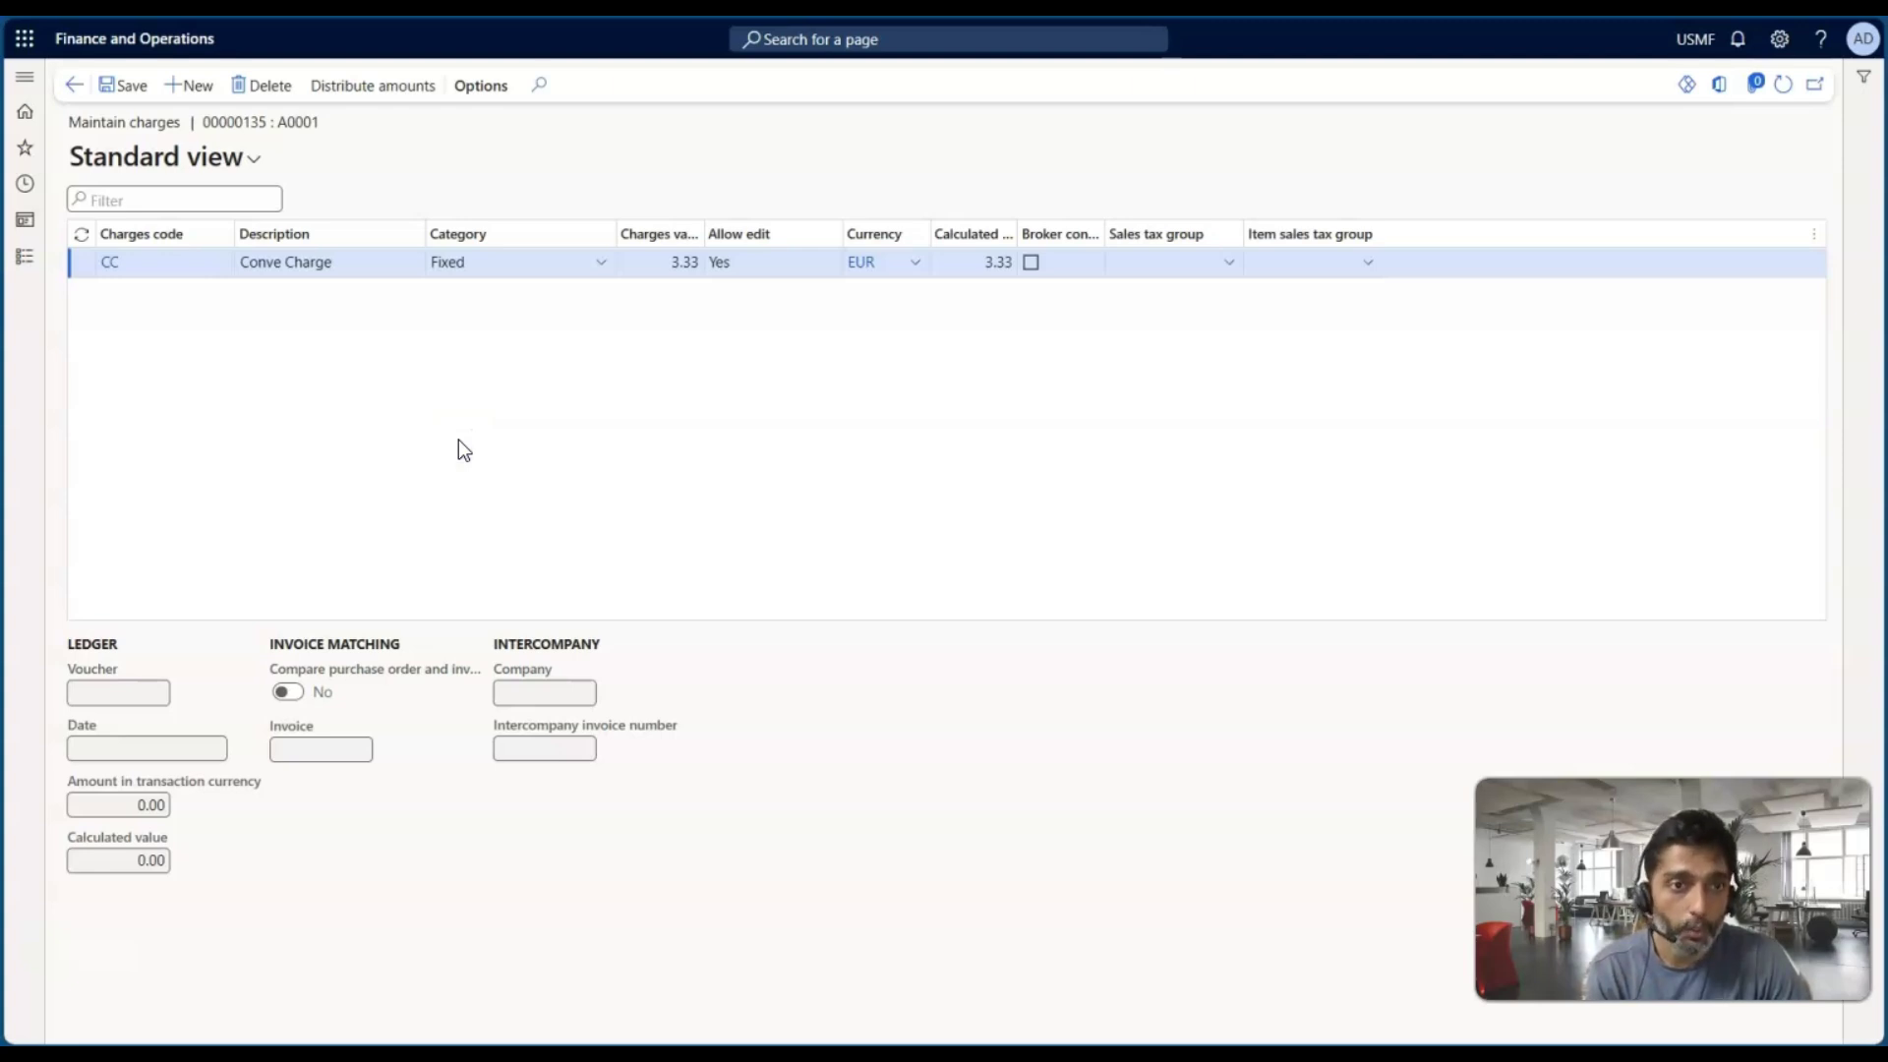
left_click(71, 89)
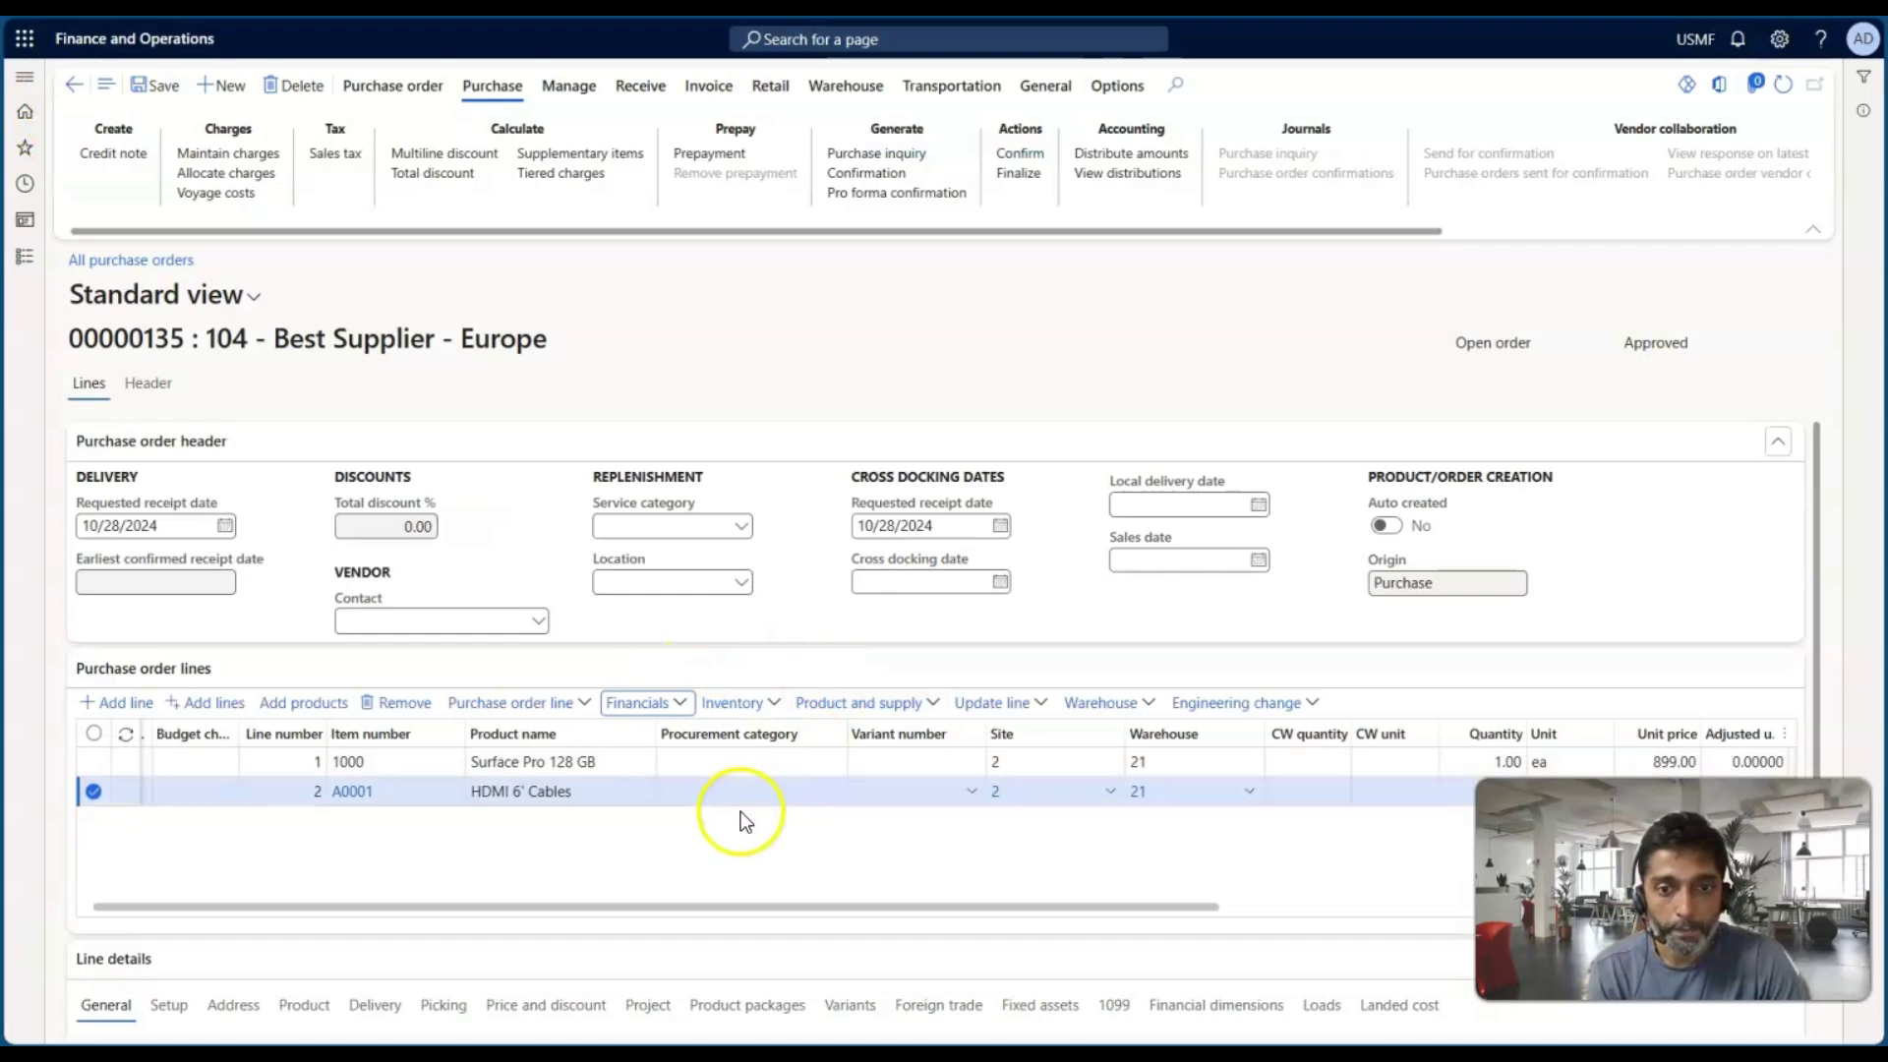
Step: Compare the two order lines, recheck the HDMI 6' Cables line's maintained charges, and go back to the purchase order
left_click(534, 764)
left_click(424, 781)
mouse_move(421, 780)
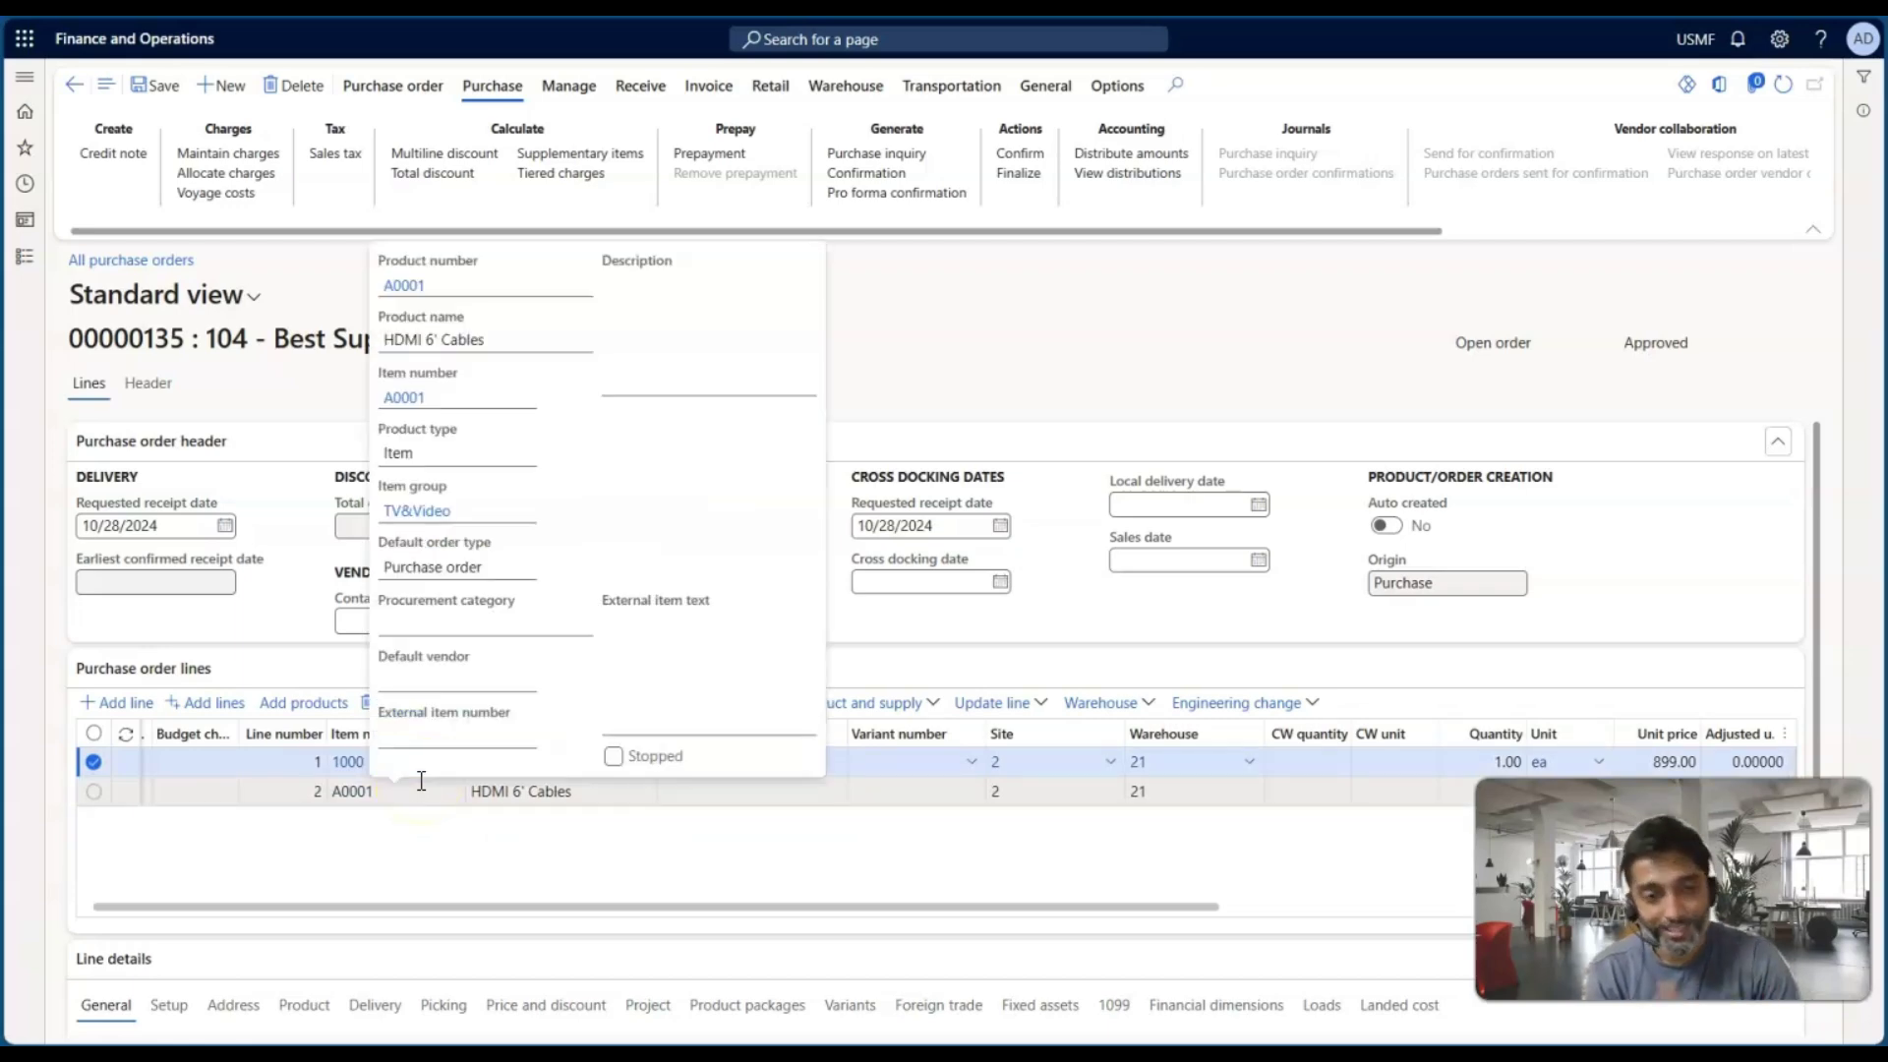
left_click(498, 790)
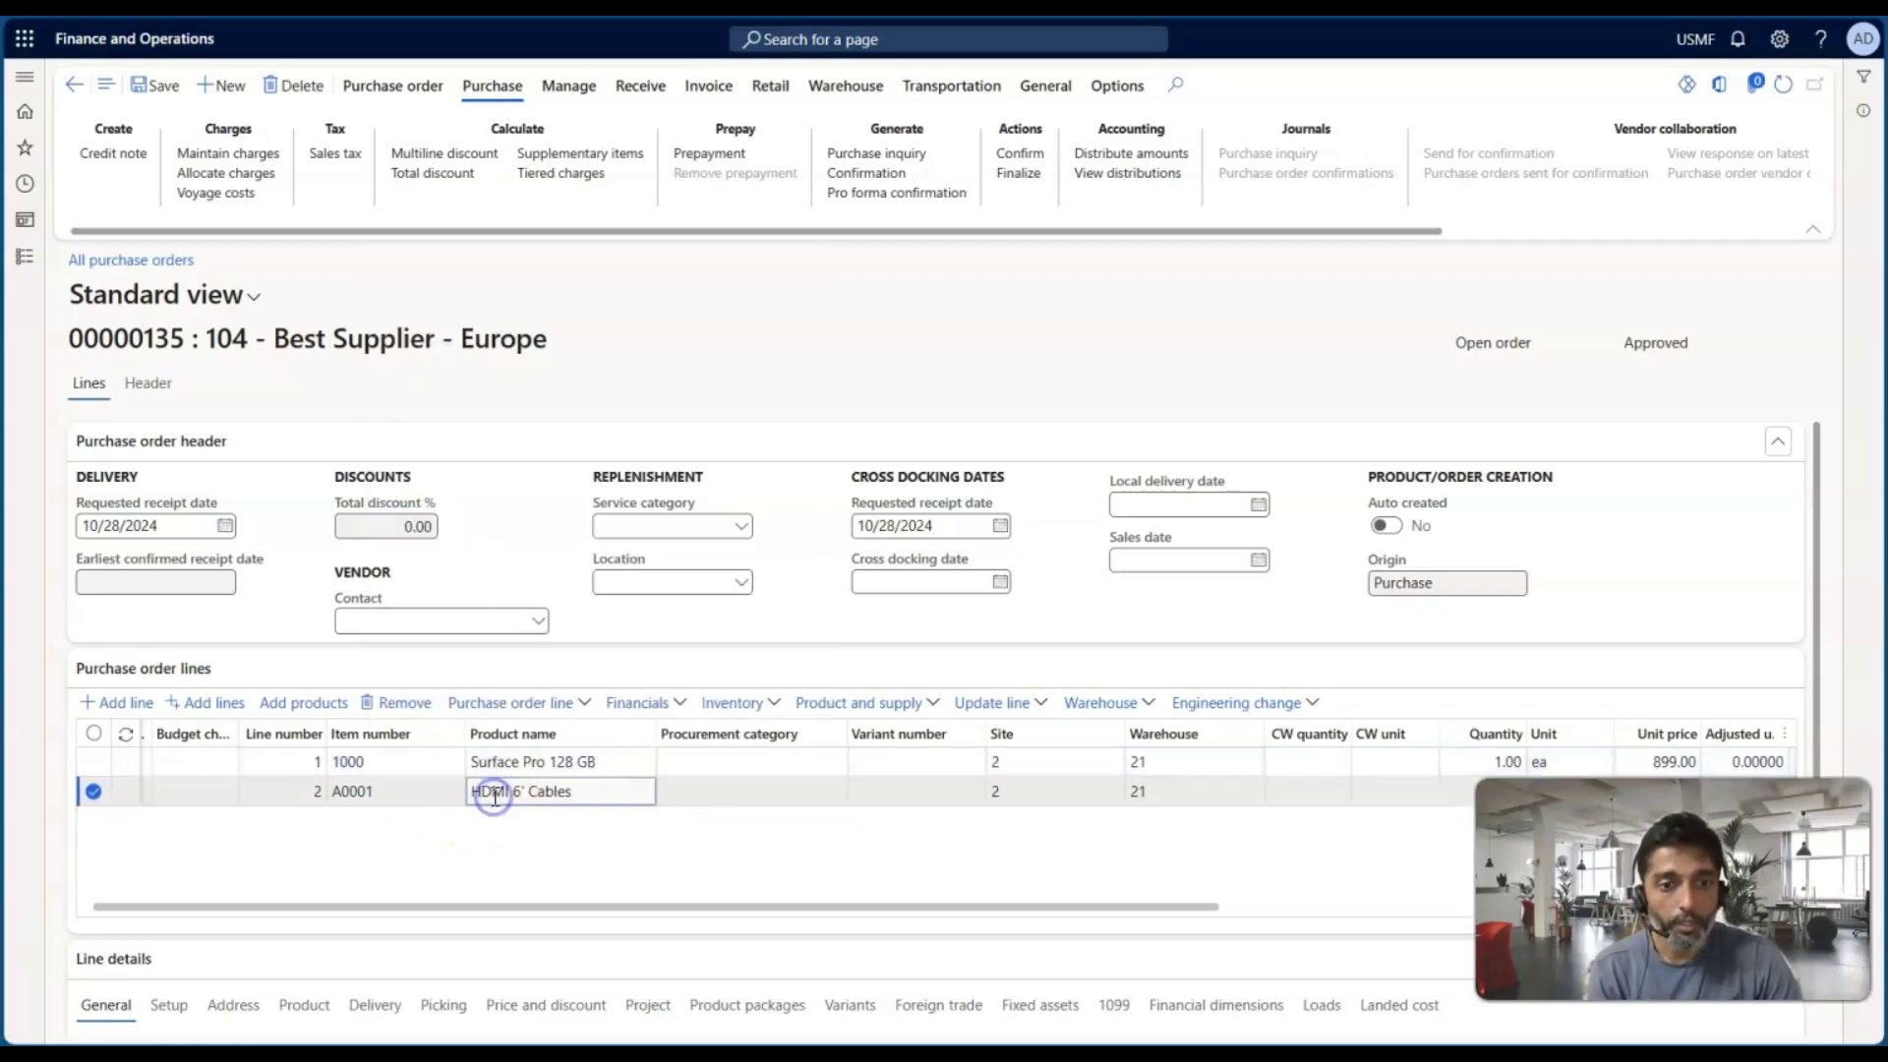
left_click(658, 704)
left_click(657, 411)
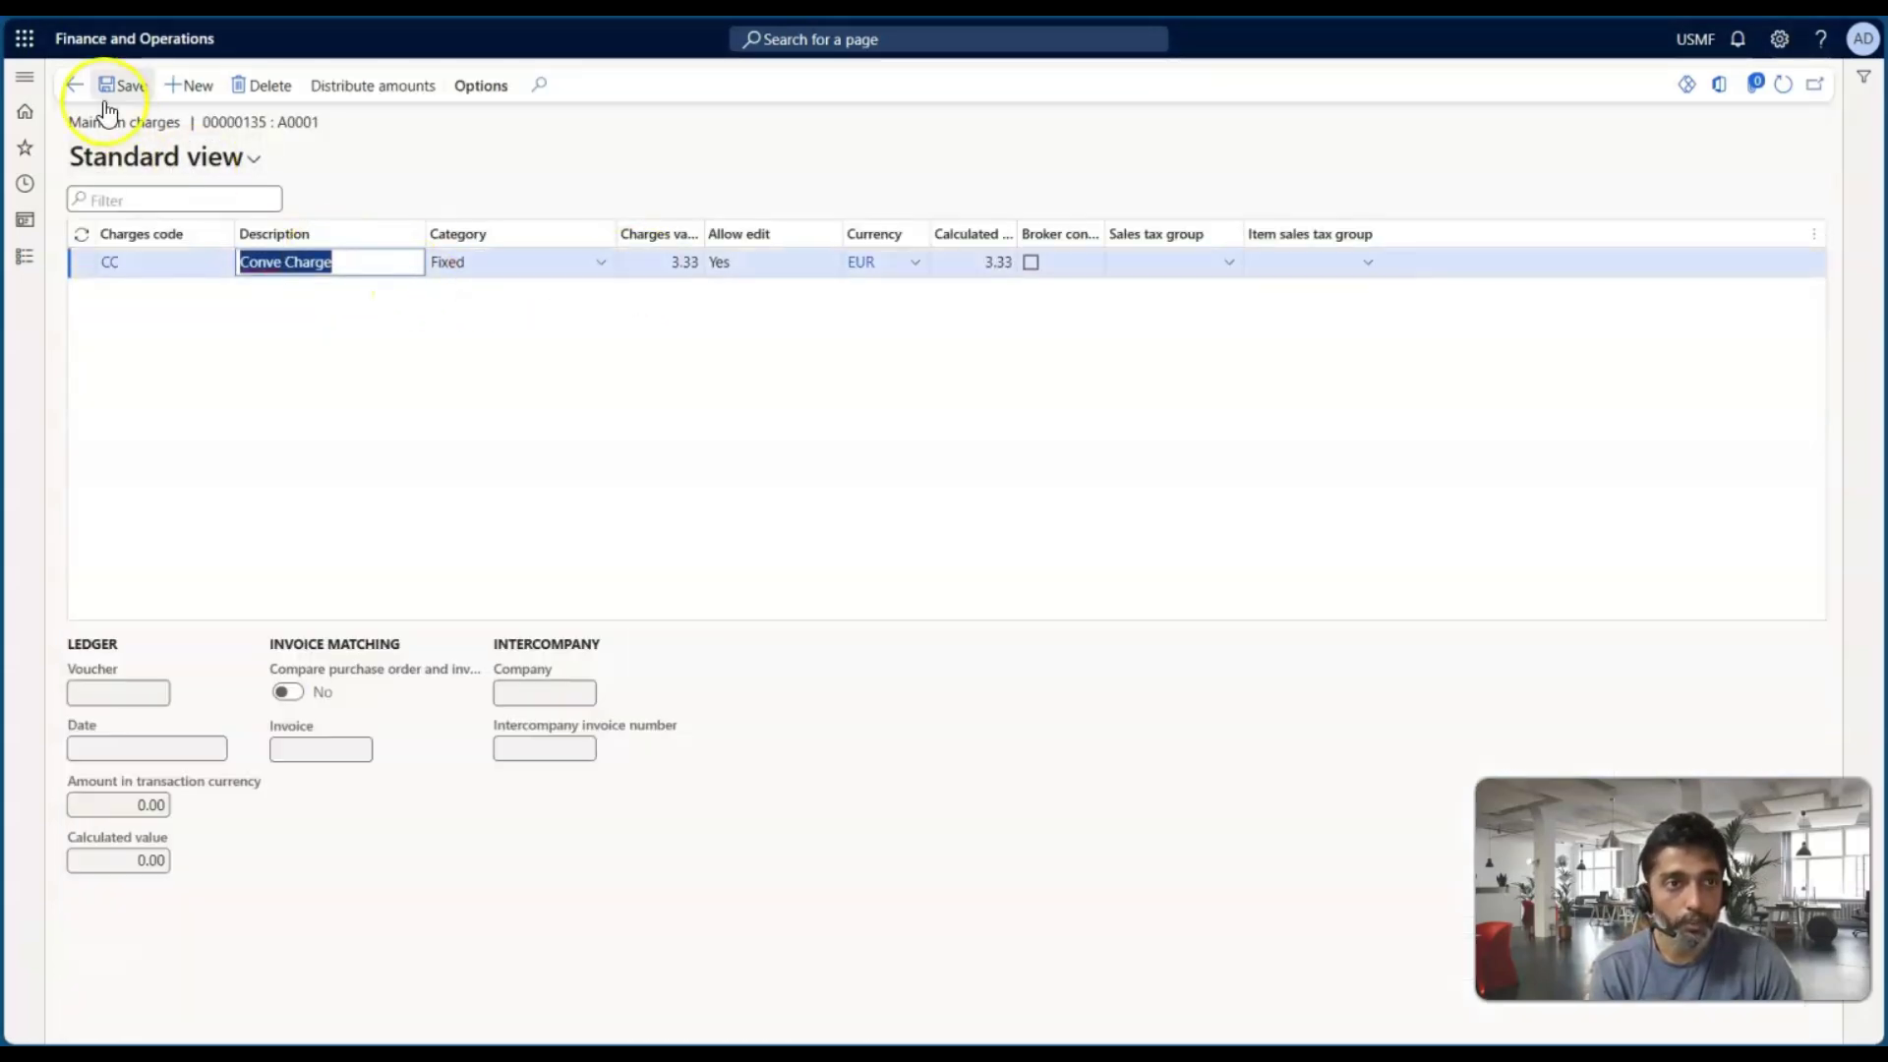
left_click(67, 85)
Step: Select the Surface Pro 128 GB line, recheck the order's header-level maintained charges, and return to the purchase order
left_click(473, 764)
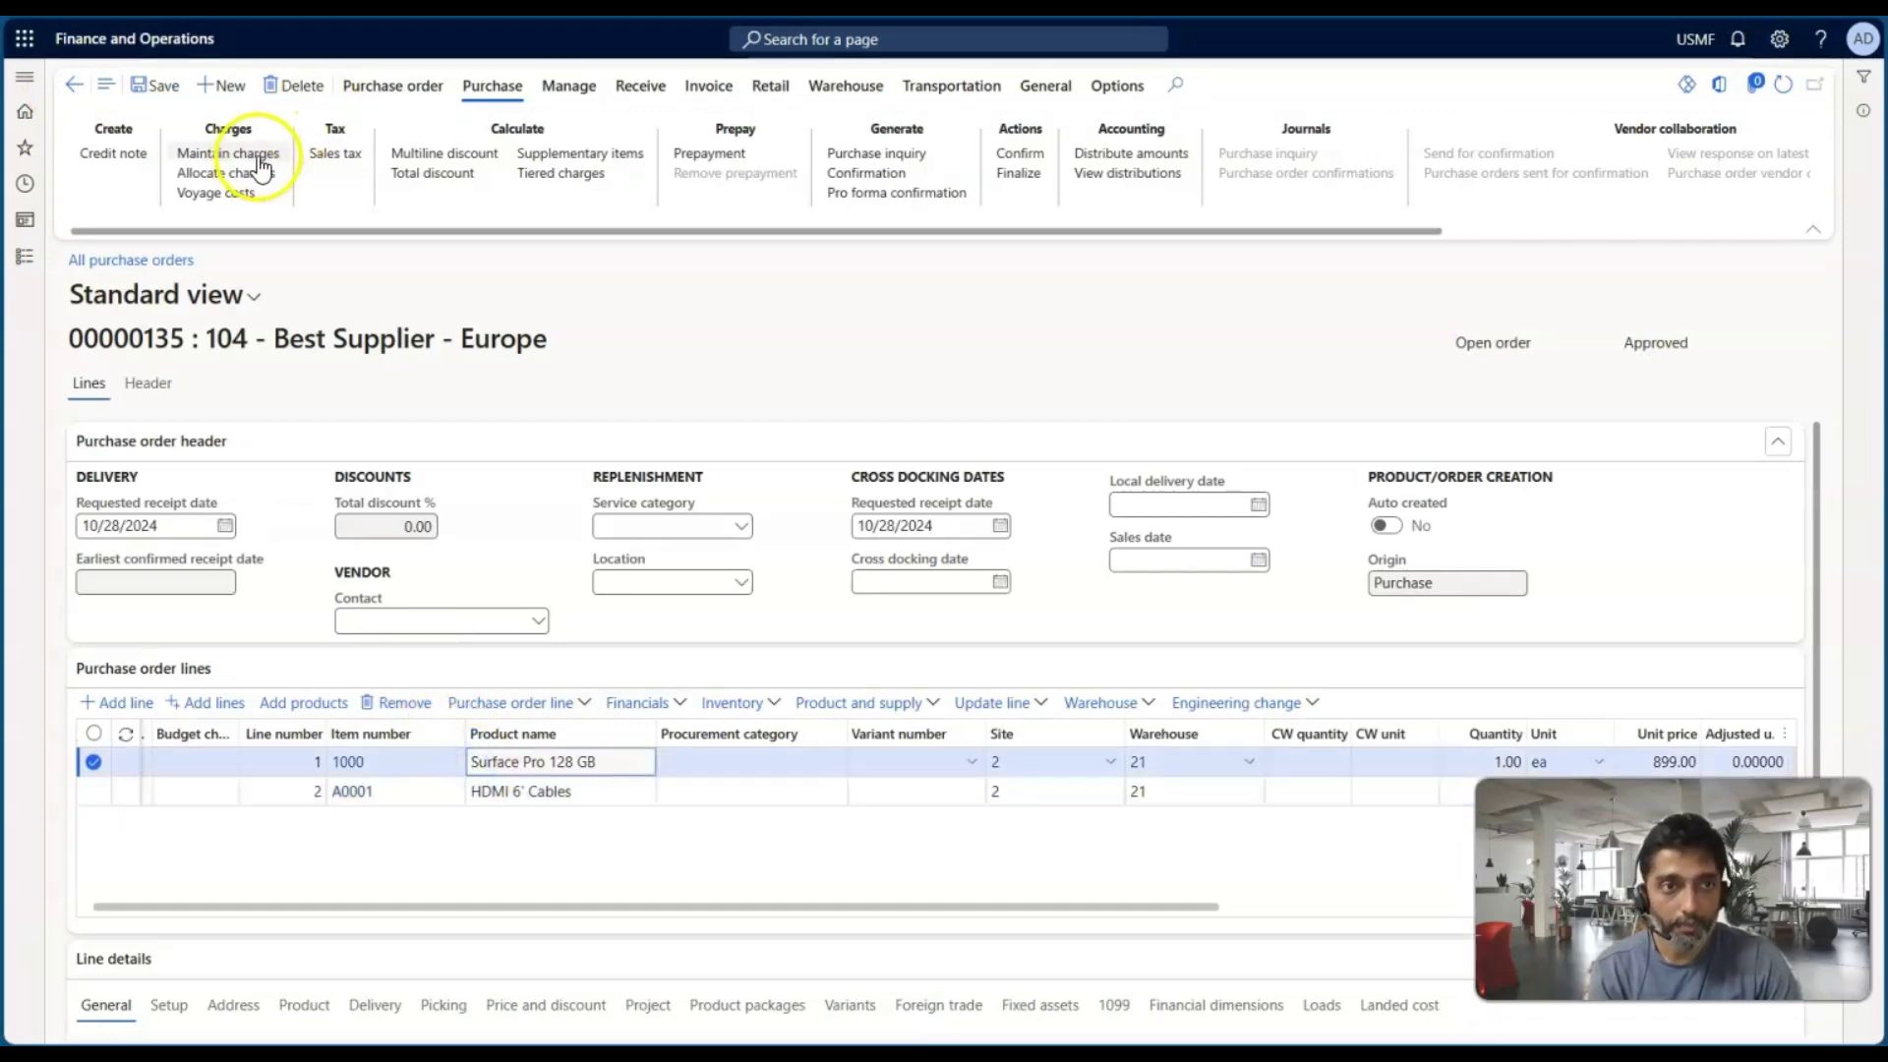
left_click(212, 154)
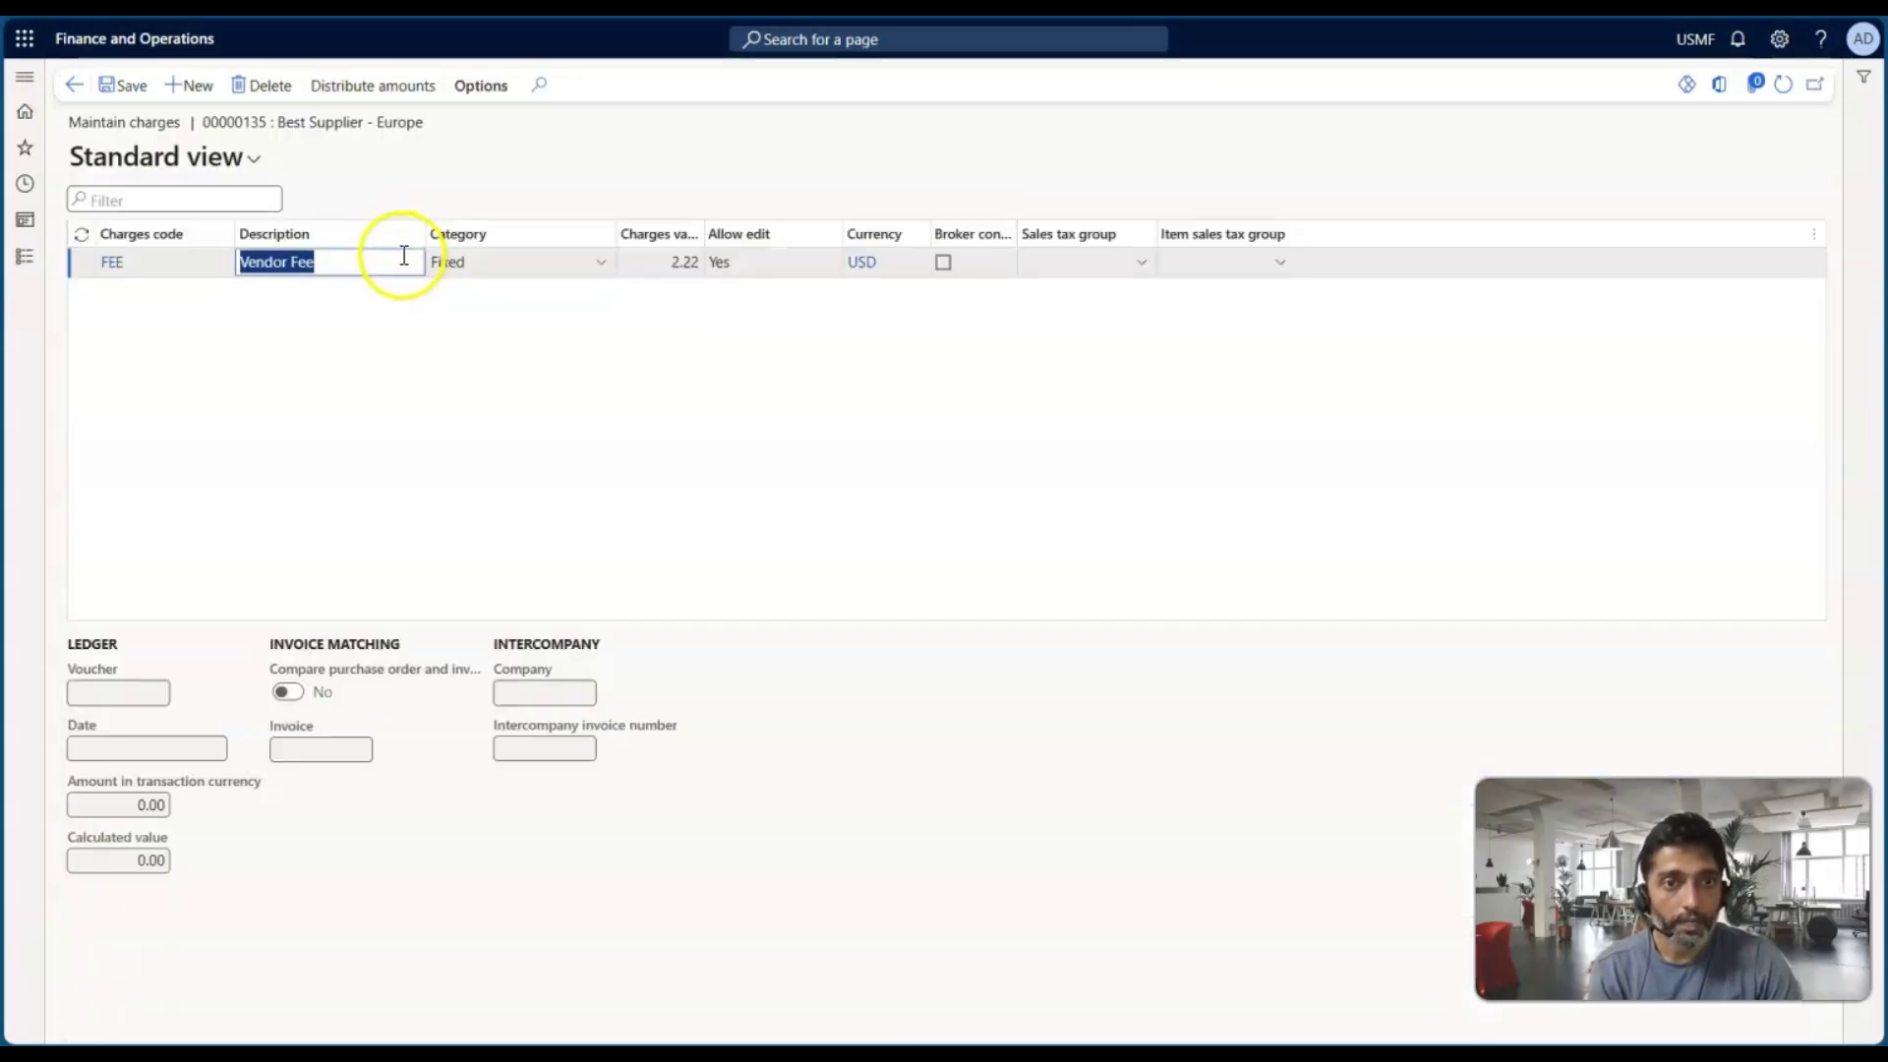
left_click(69, 88)
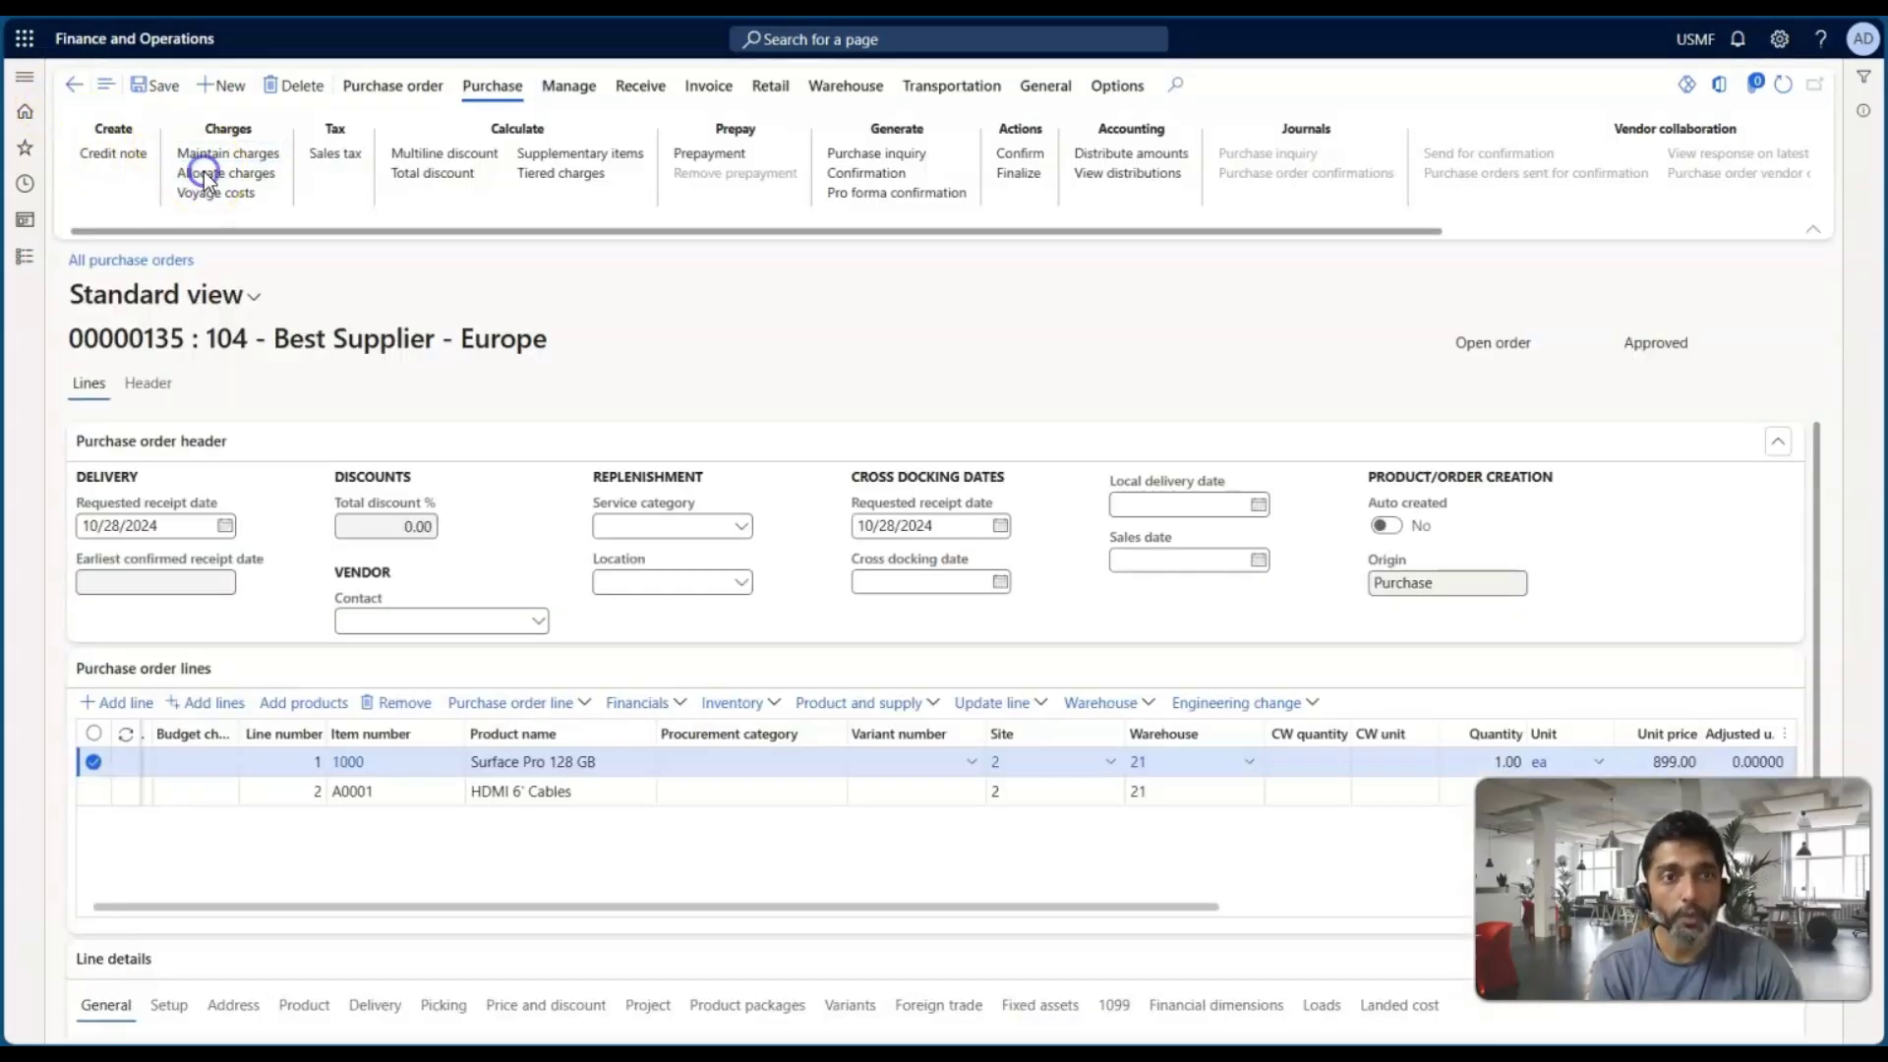
Step: Allocate the header charges by net amount to positive lines, showing the line selections and including both order lines
left_click(204, 173)
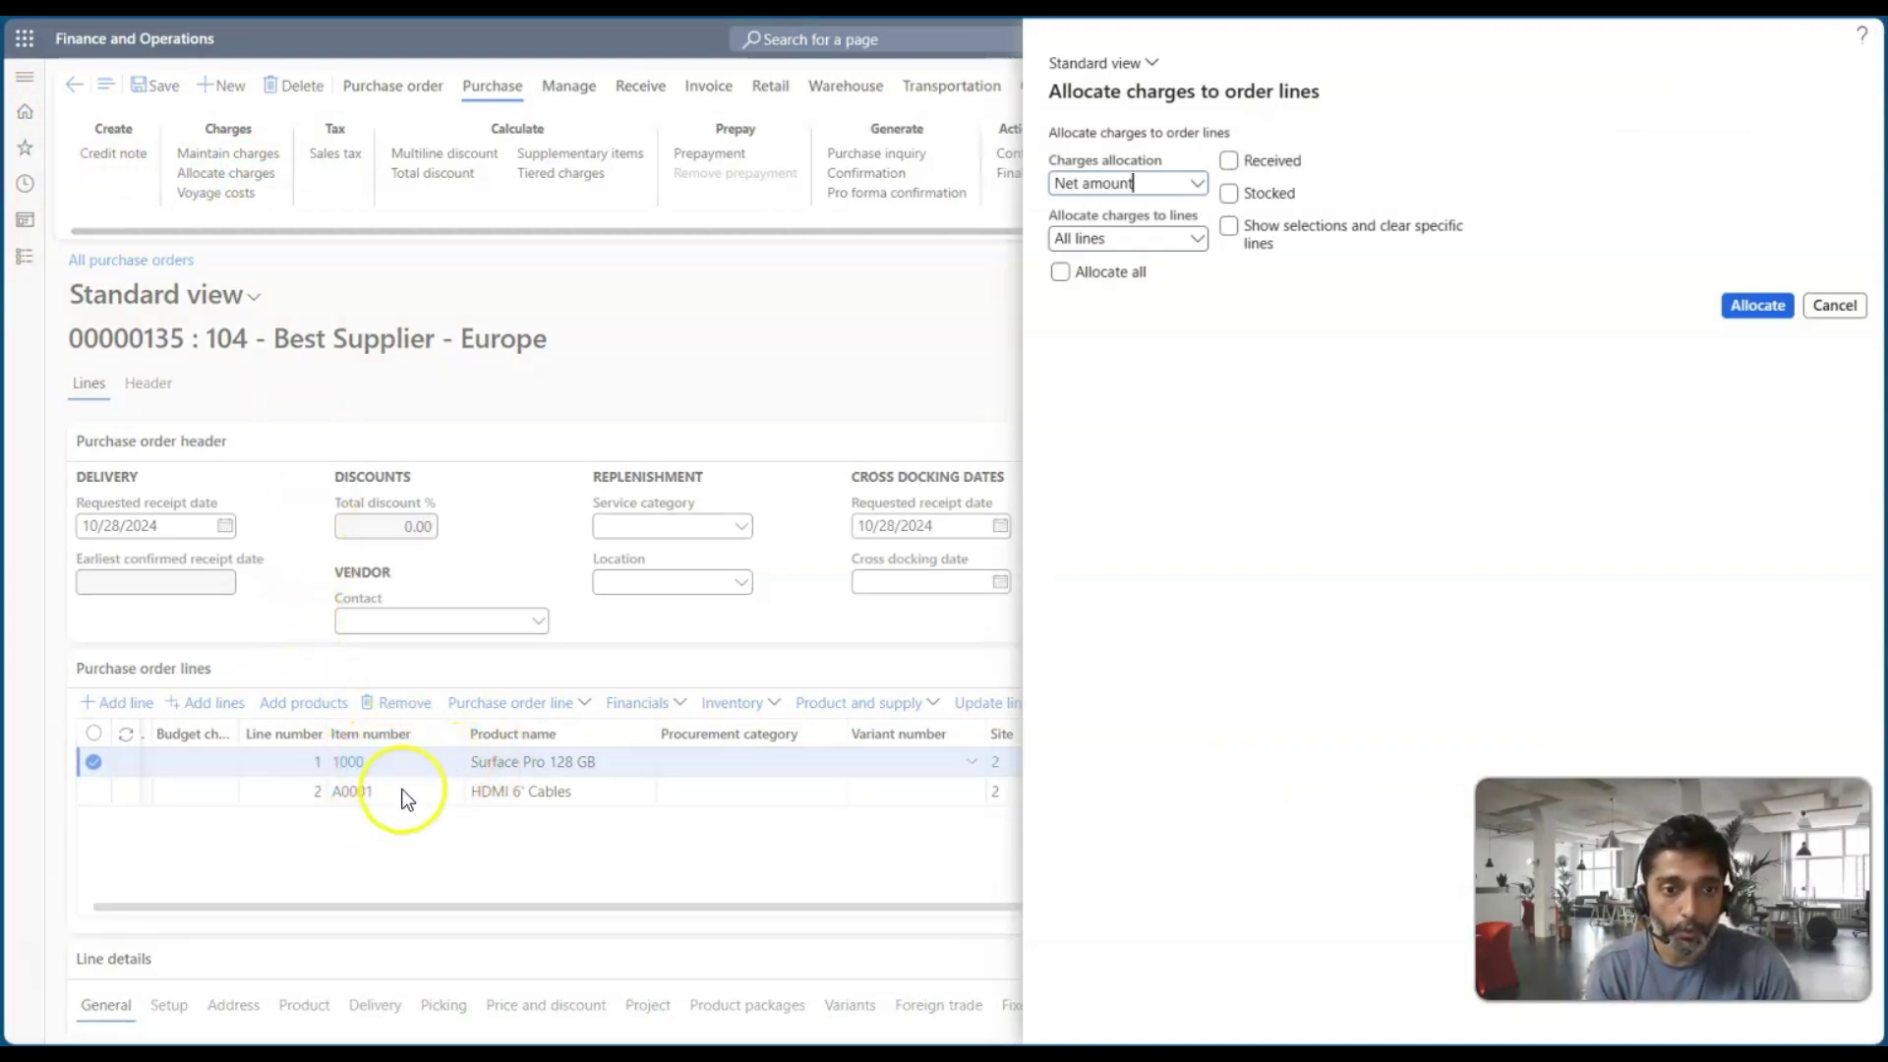
left_click(1196, 193)
left_click(1148, 224)
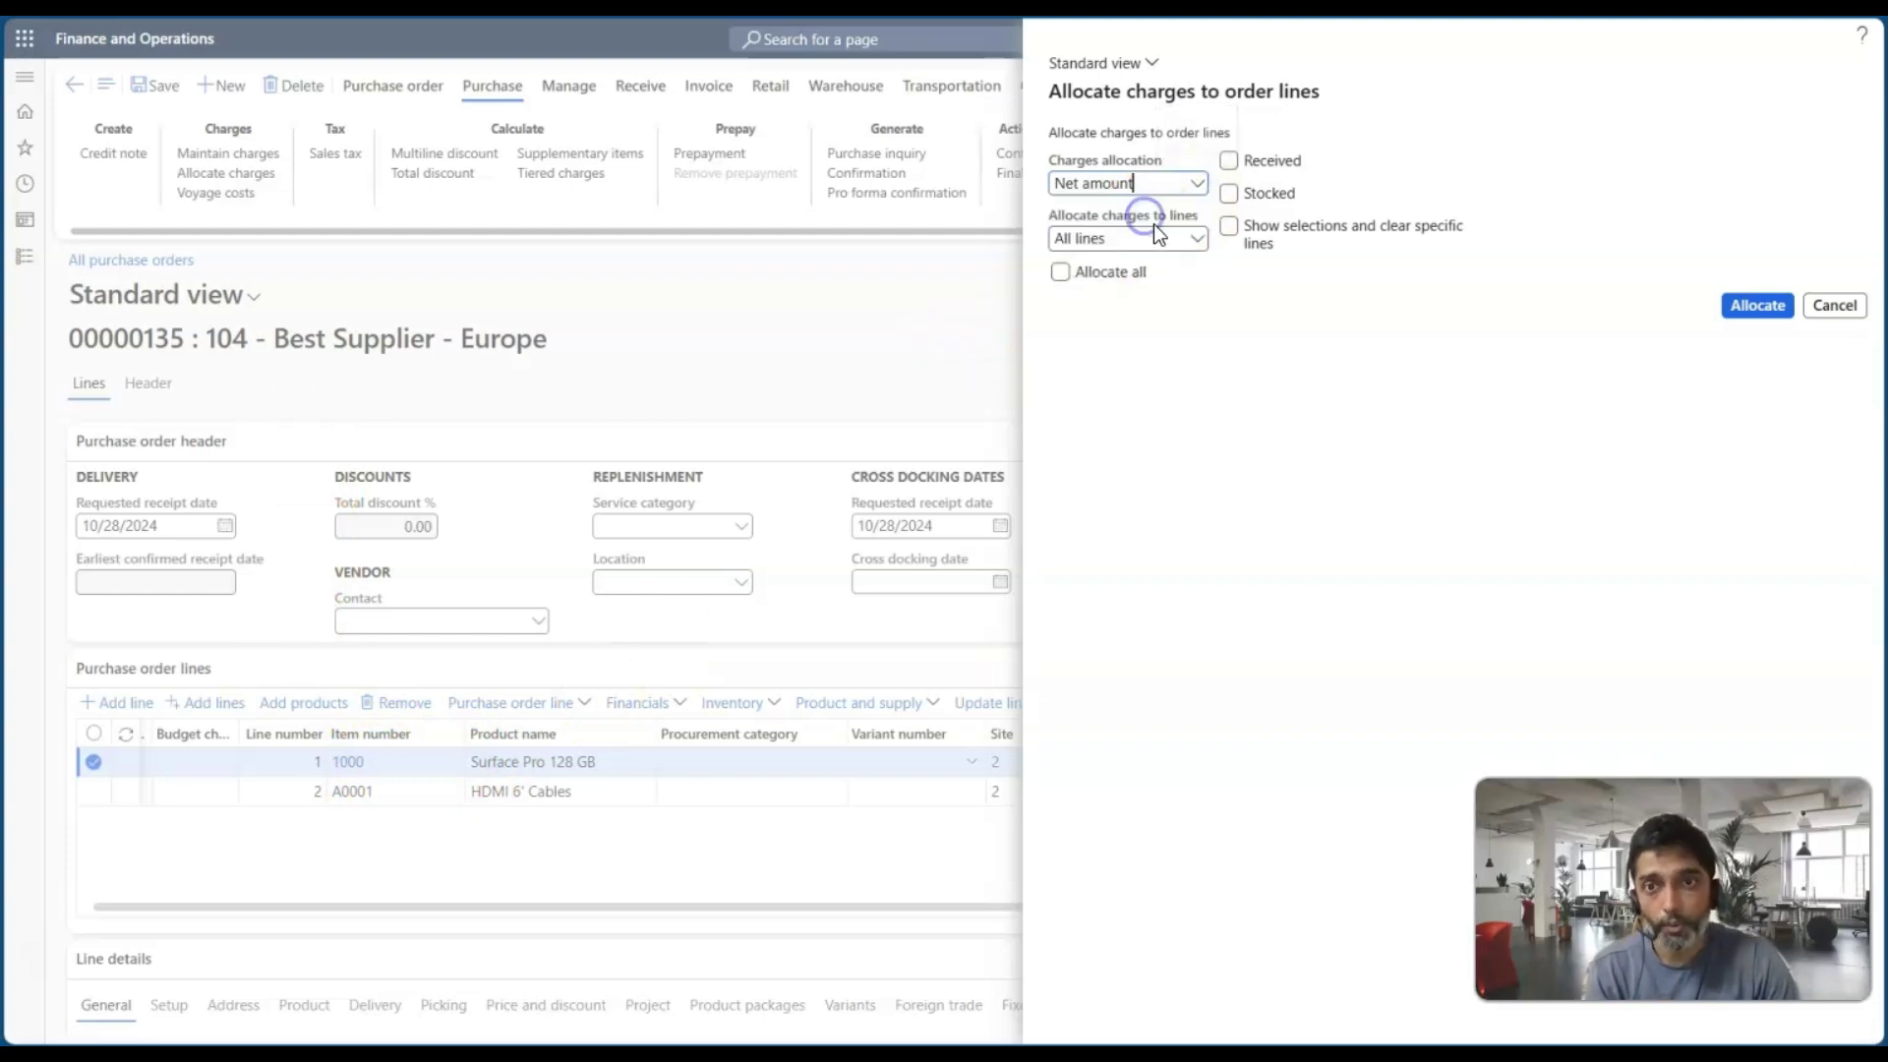
left_click(1196, 239)
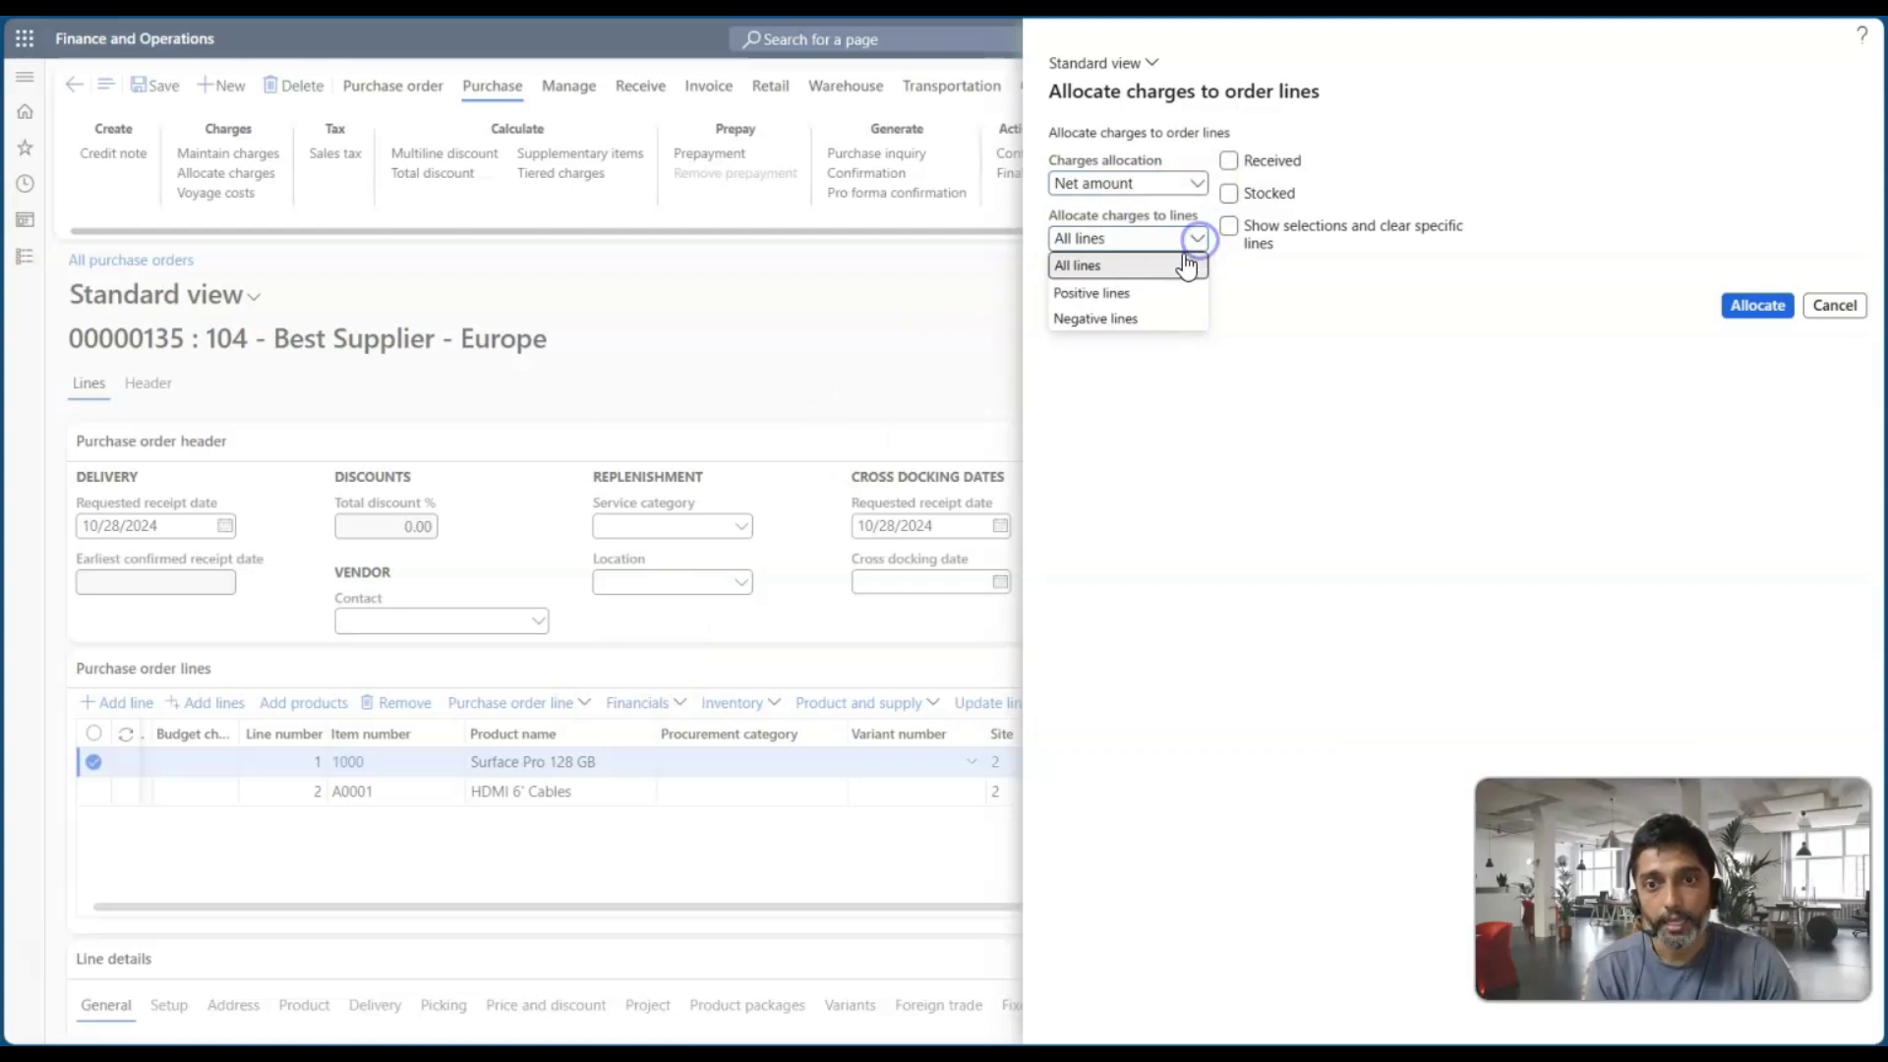
left_click(1099, 293)
left_click(1228, 228)
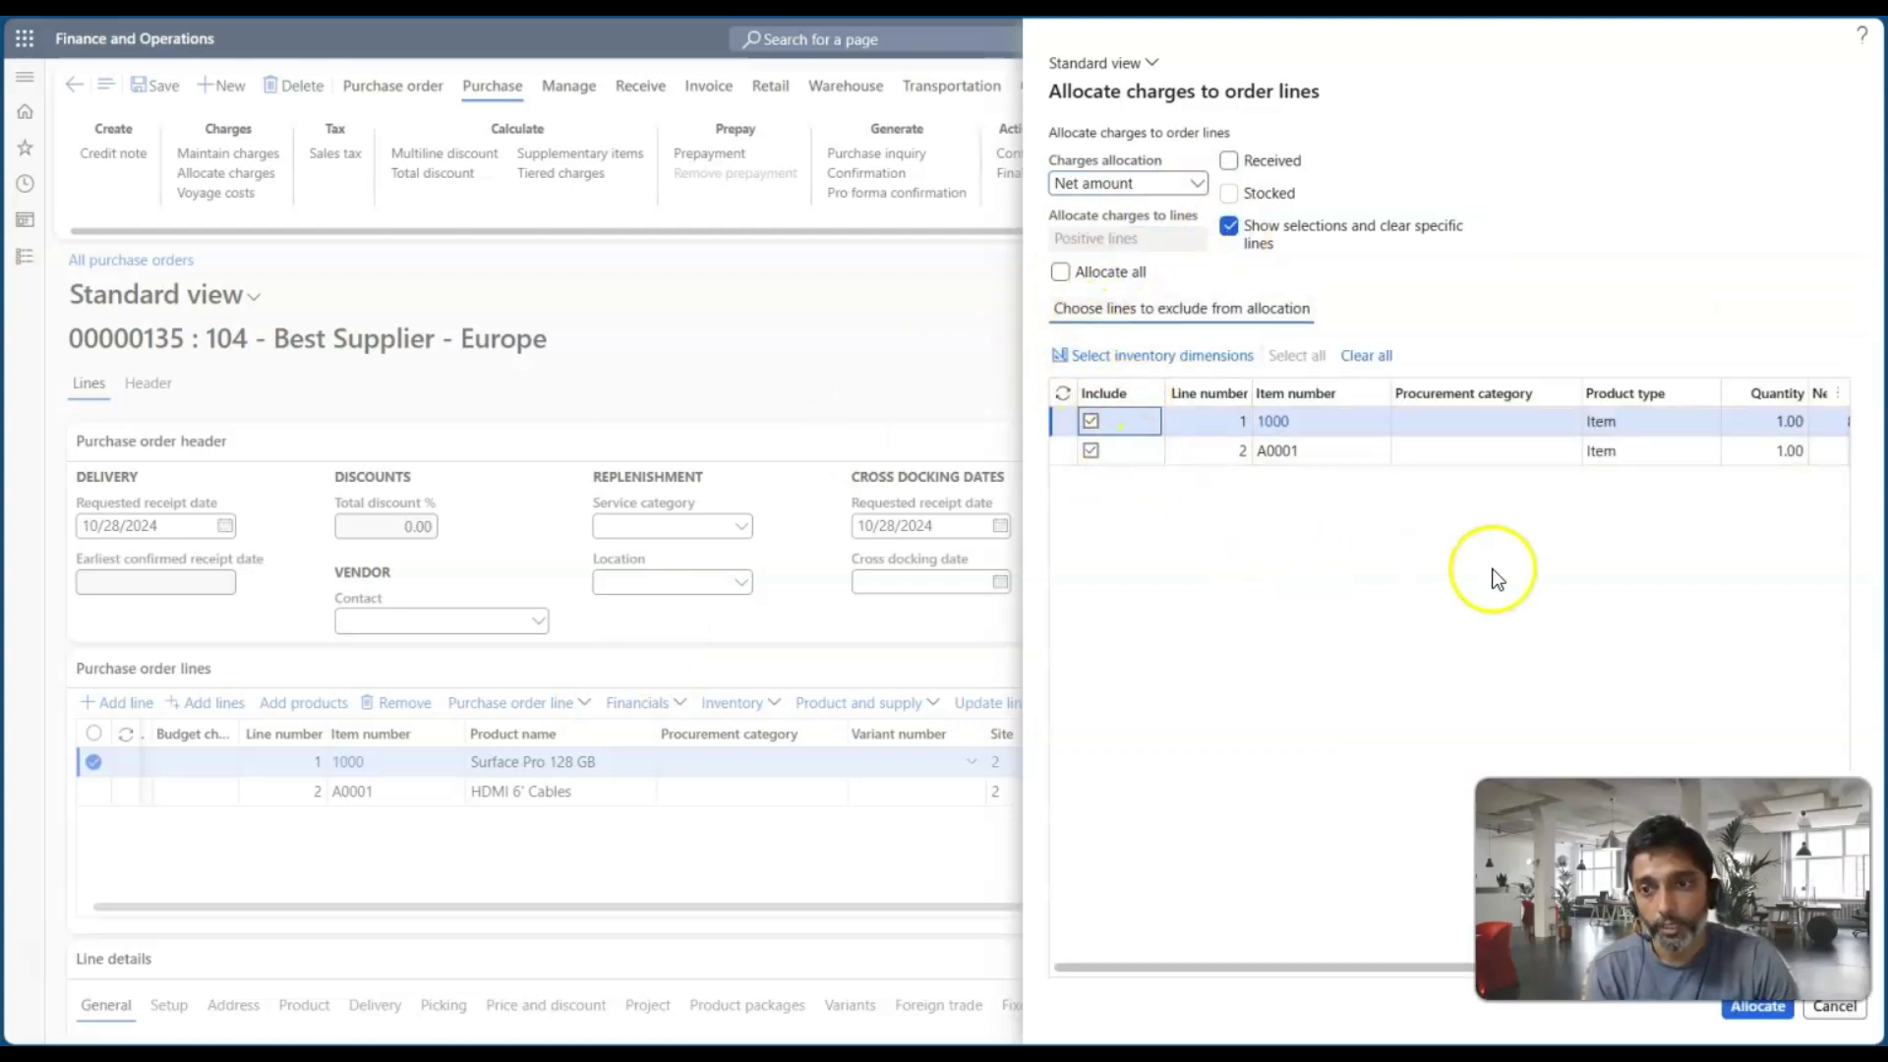
left_click(1756, 1010)
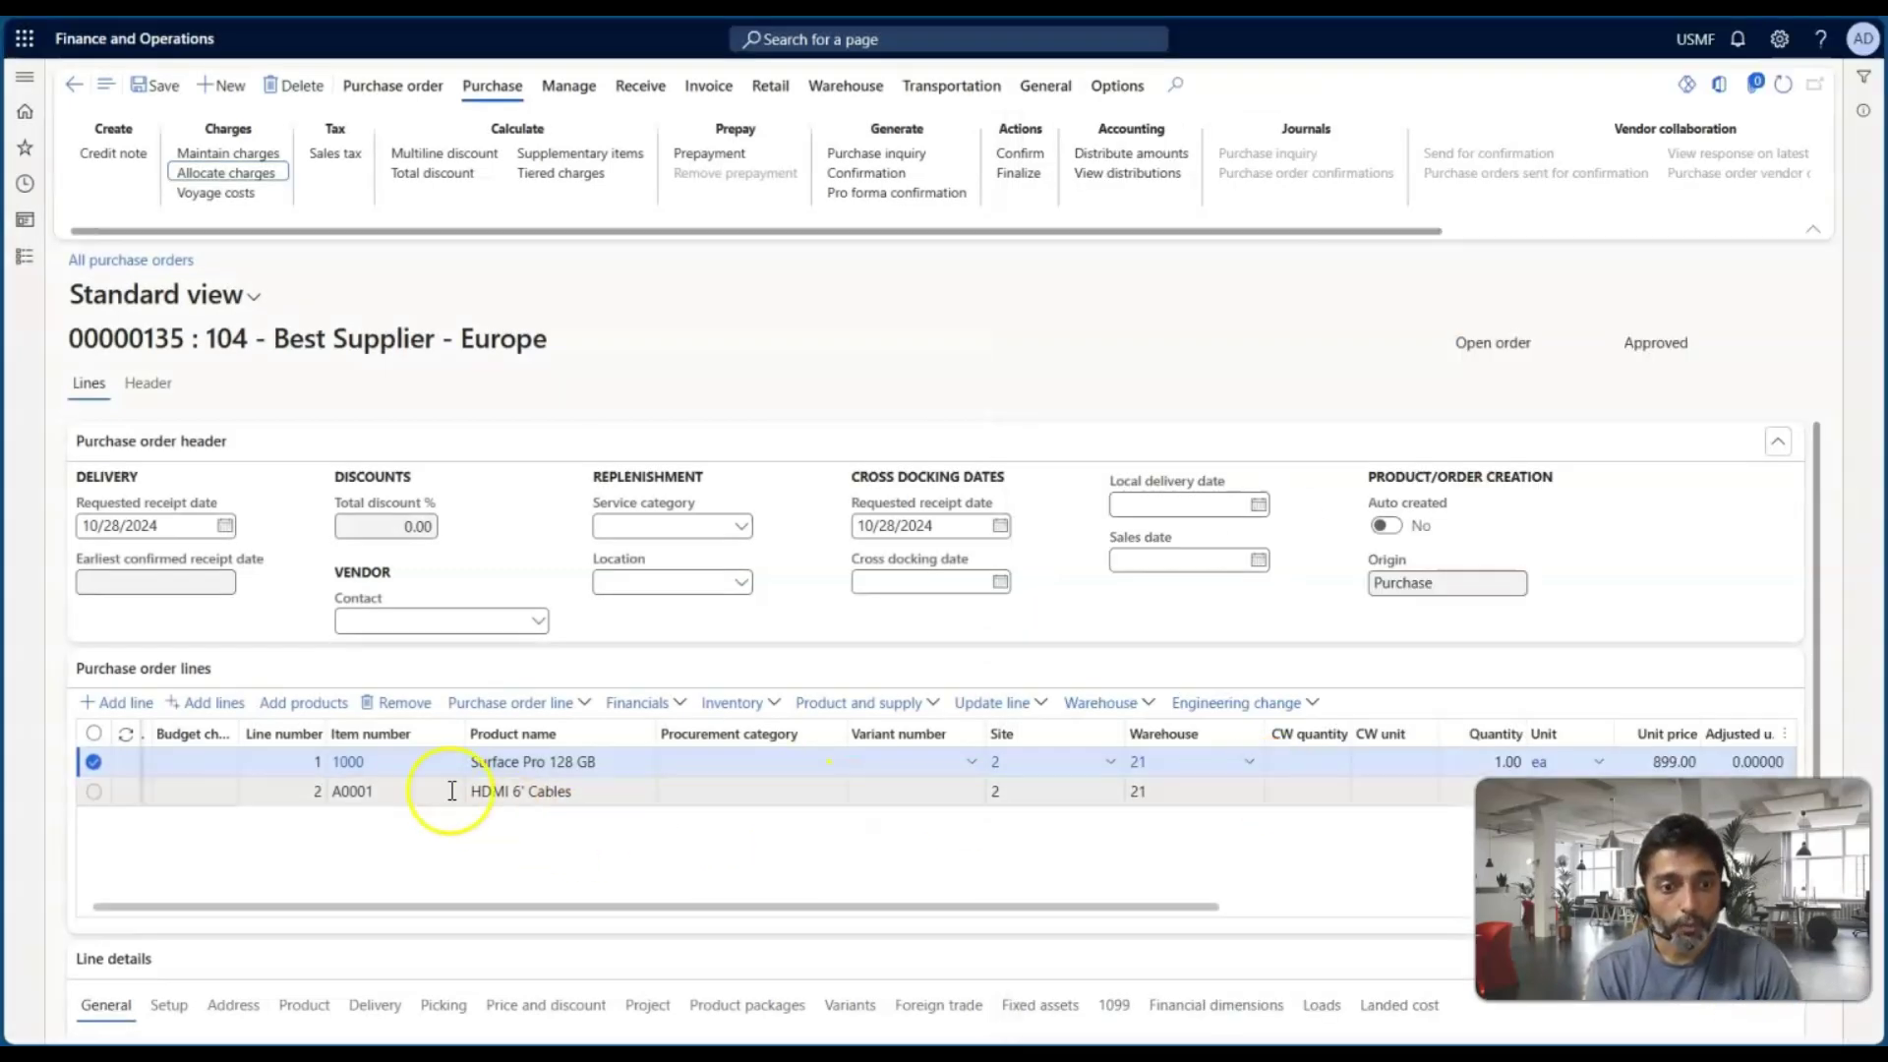
Step: Check the line-level maintained charges for the Surface Pro 128 GB line and return to the purchase order
left_click(523, 763)
left_click(660, 714)
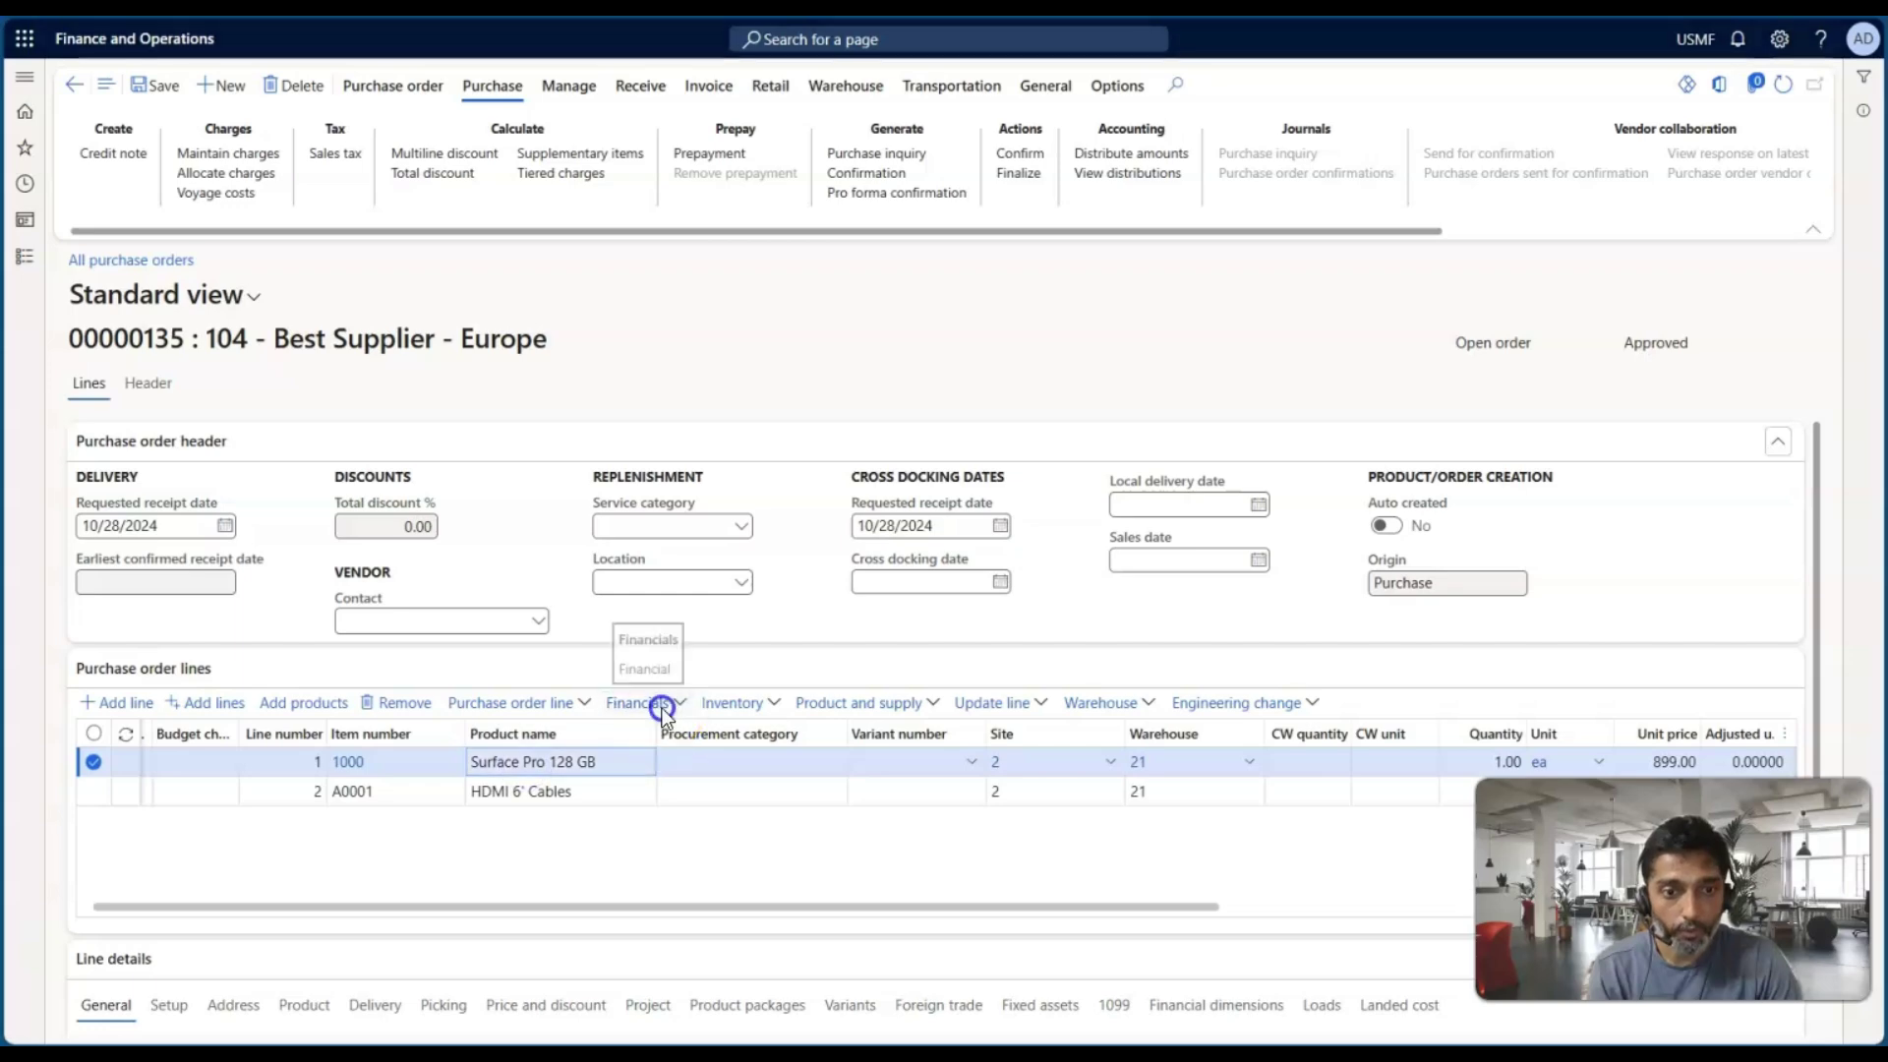
left_click(667, 421)
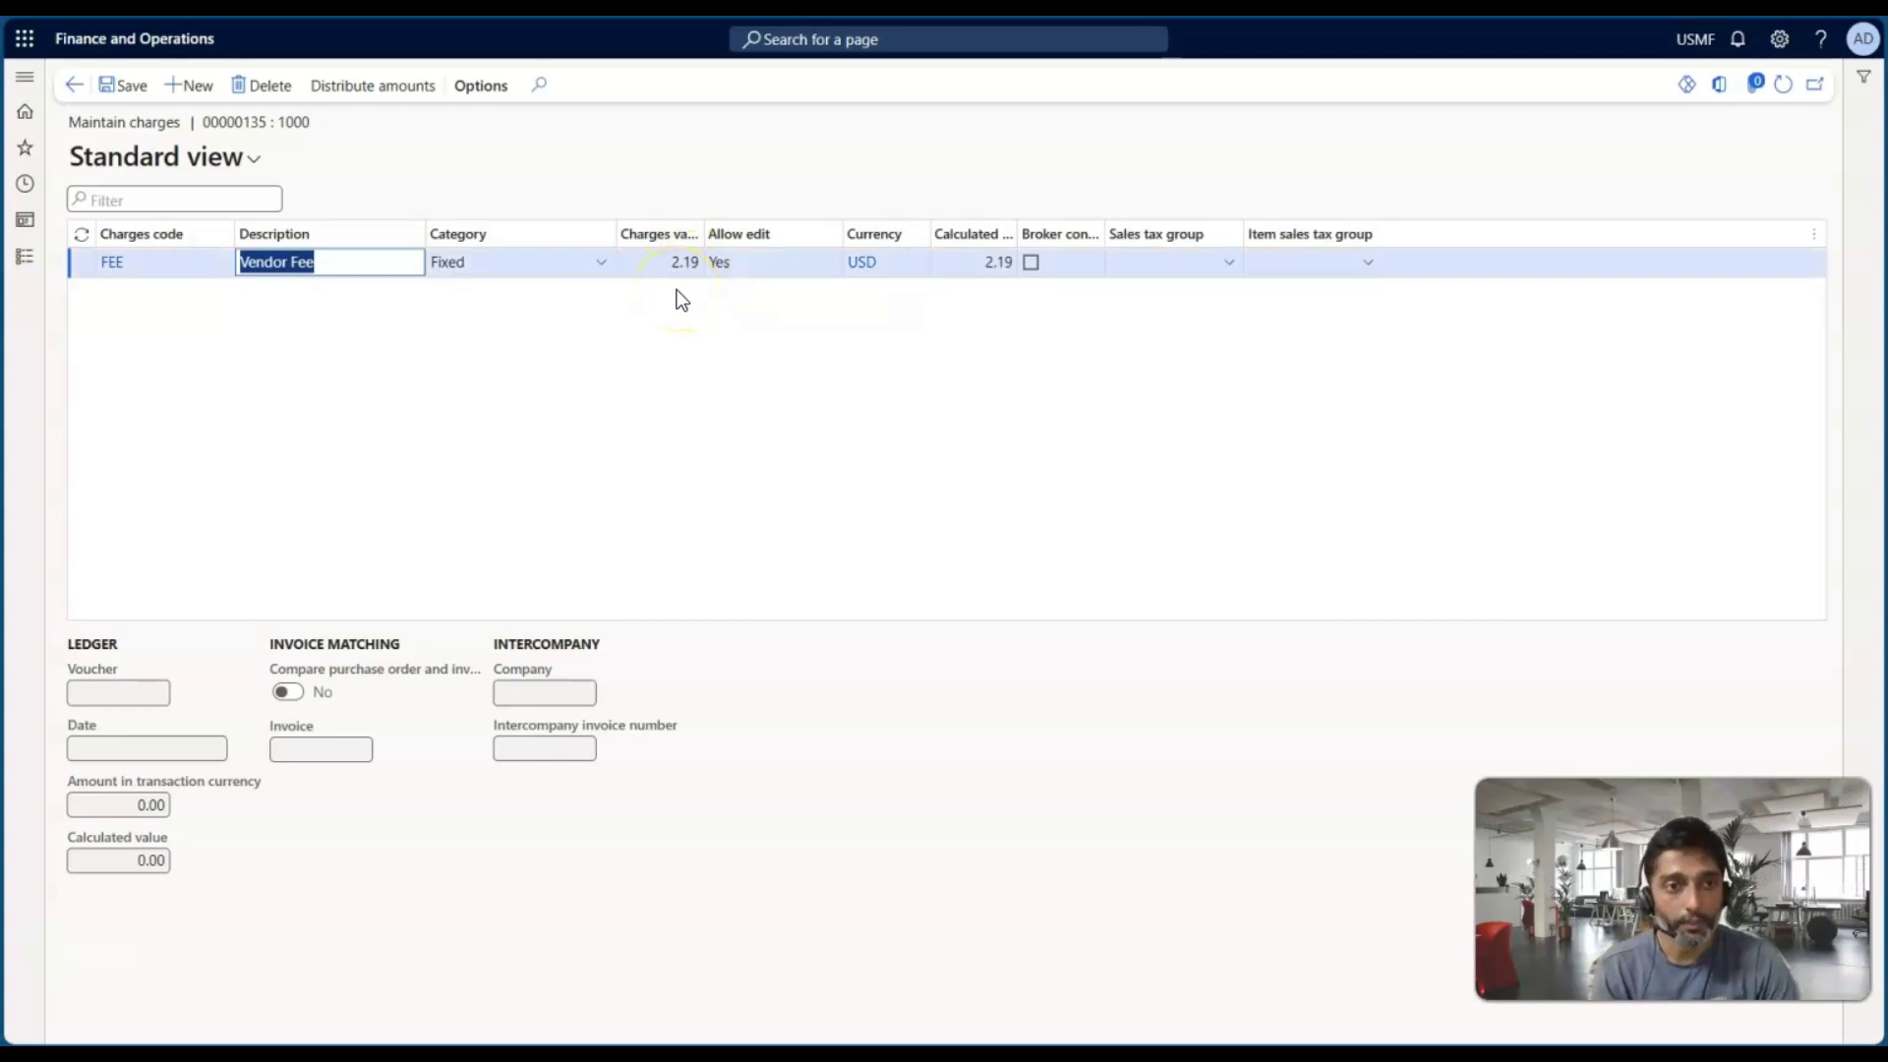
left_click(73, 85)
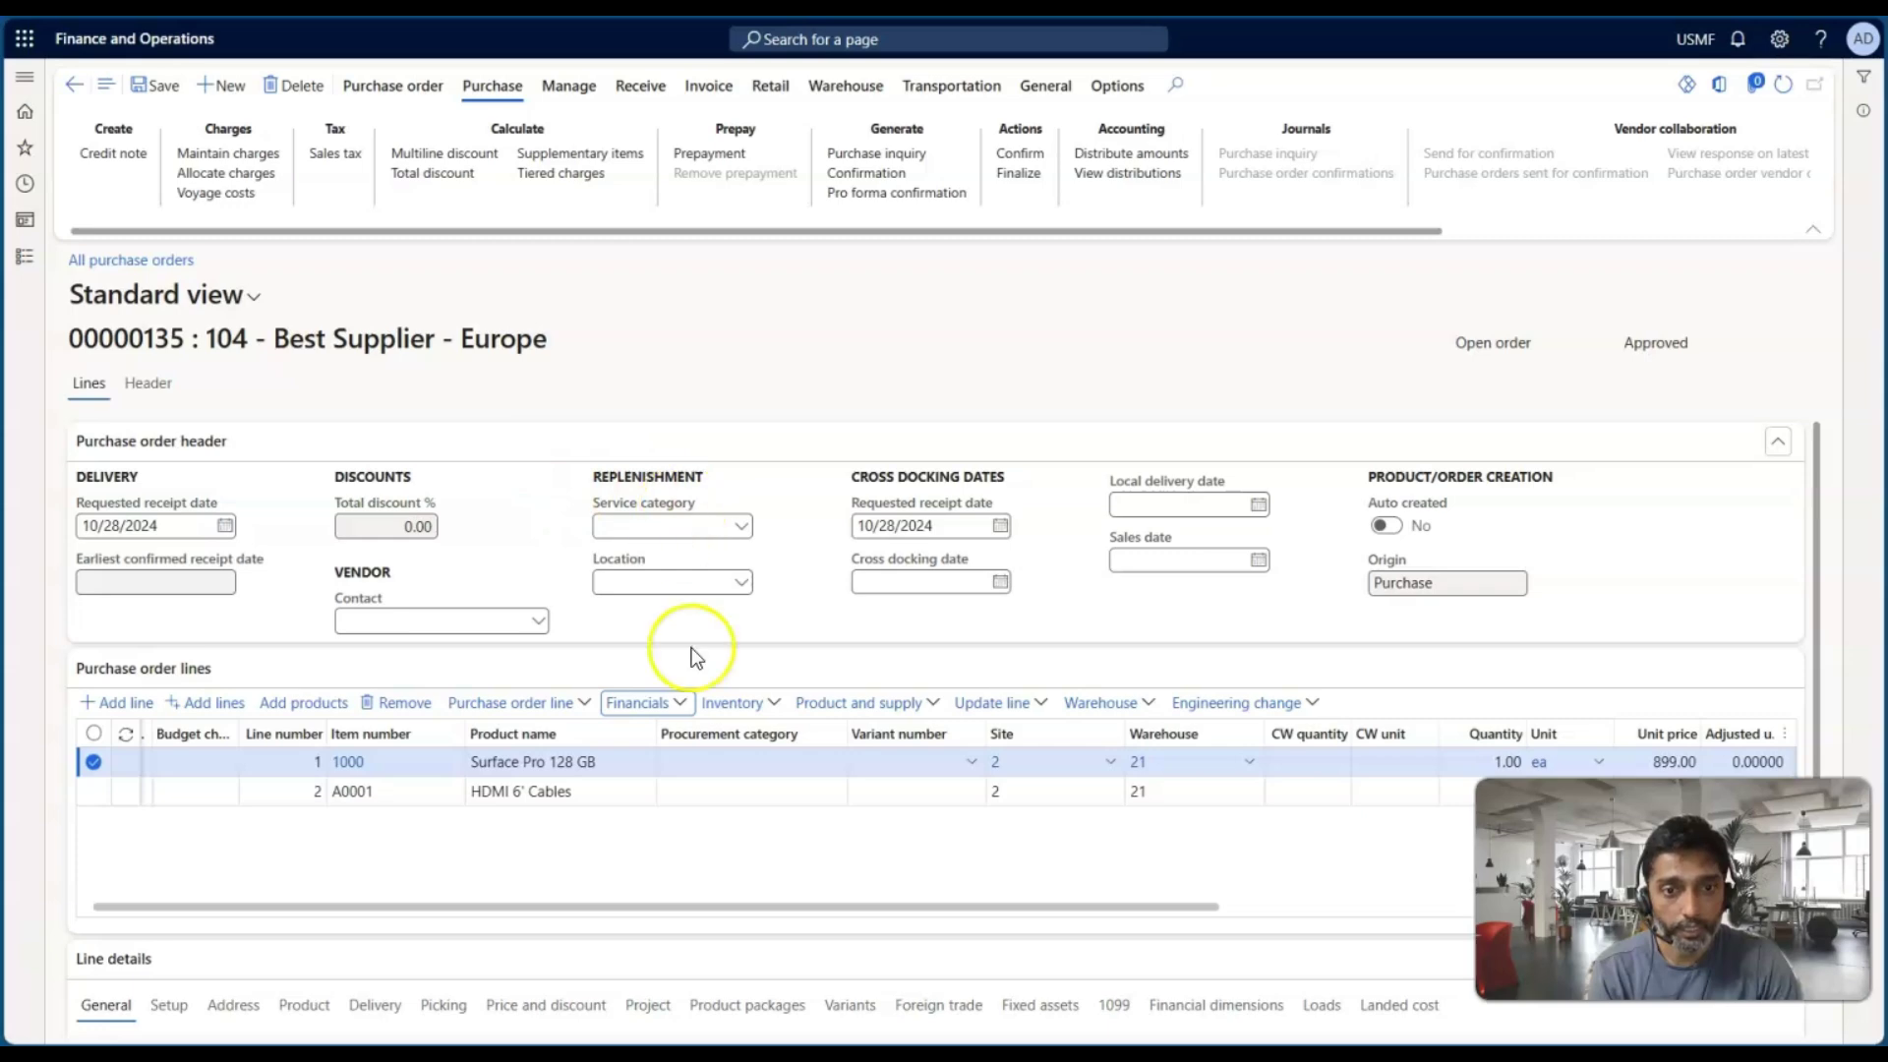
Step: Check the allocated line-level charges for the HDMI 6' Cables line and return to the purchase order
left_click(646, 786)
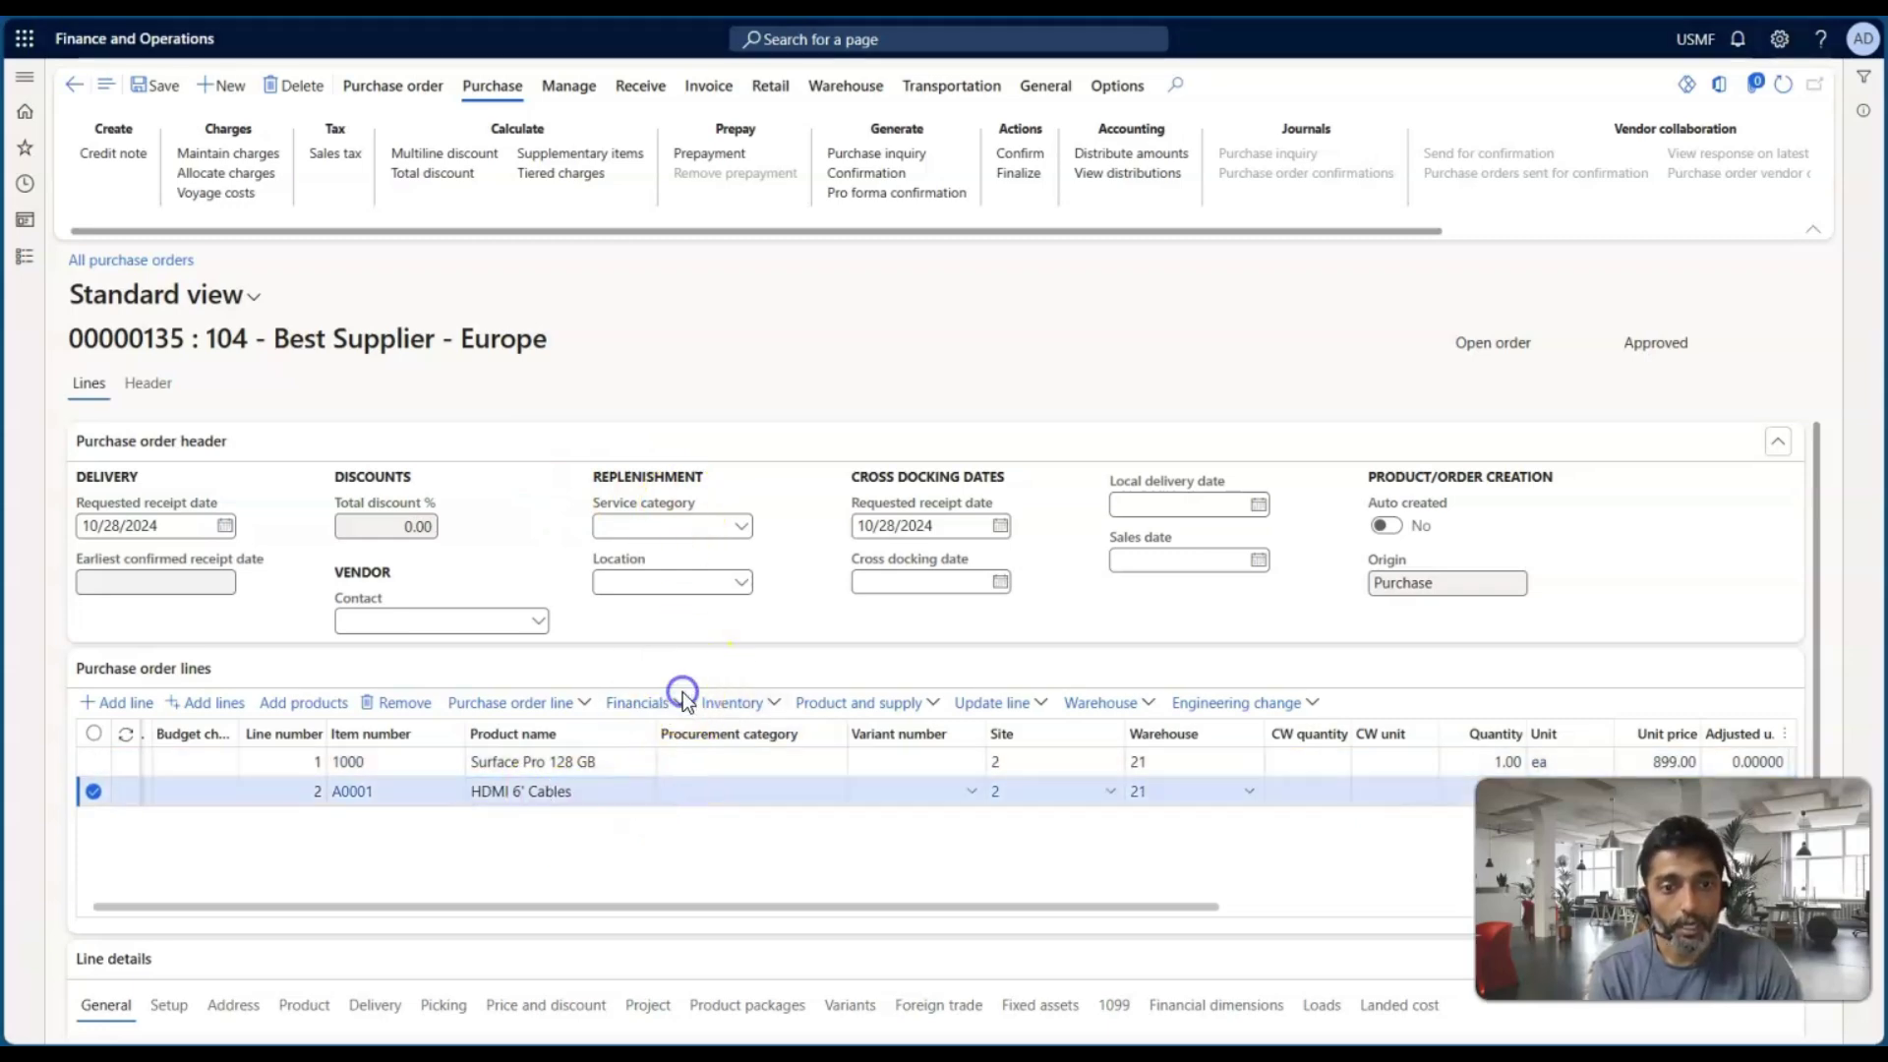
left_click(683, 702)
left_click(659, 413)
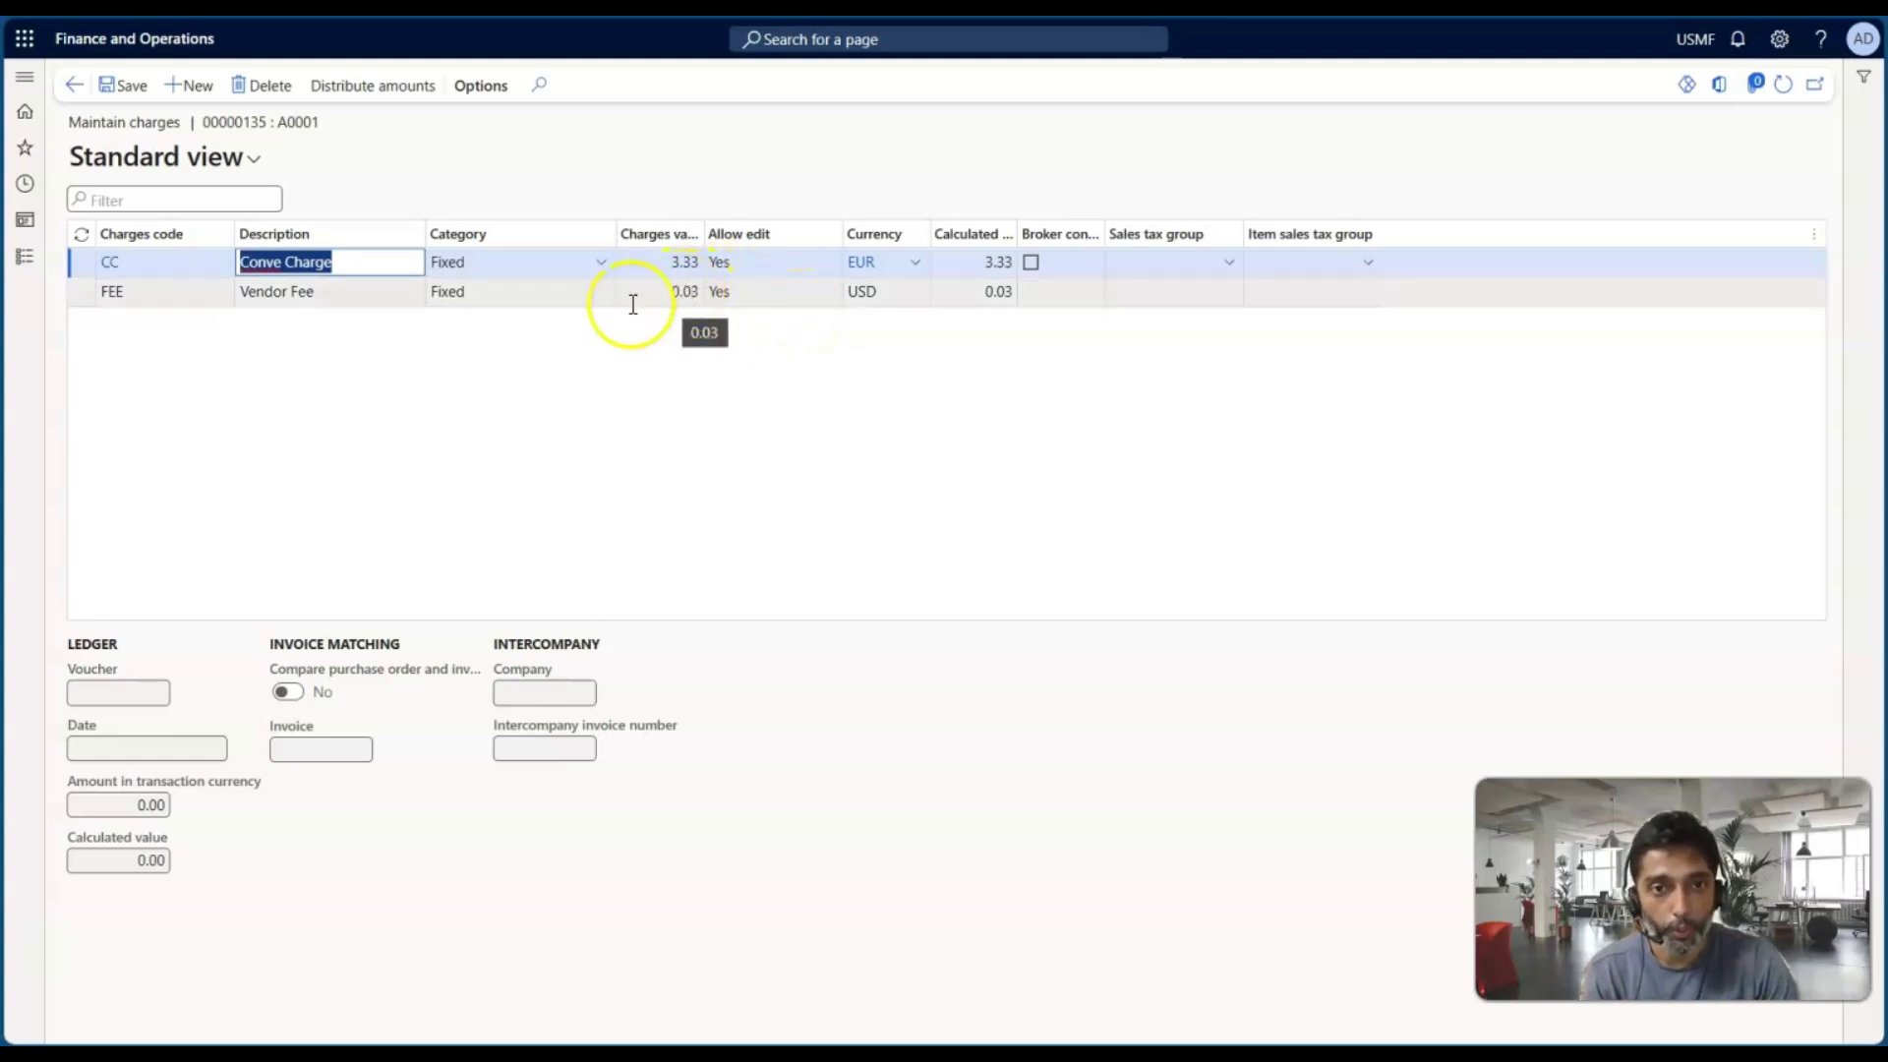
left_click(77, 85)
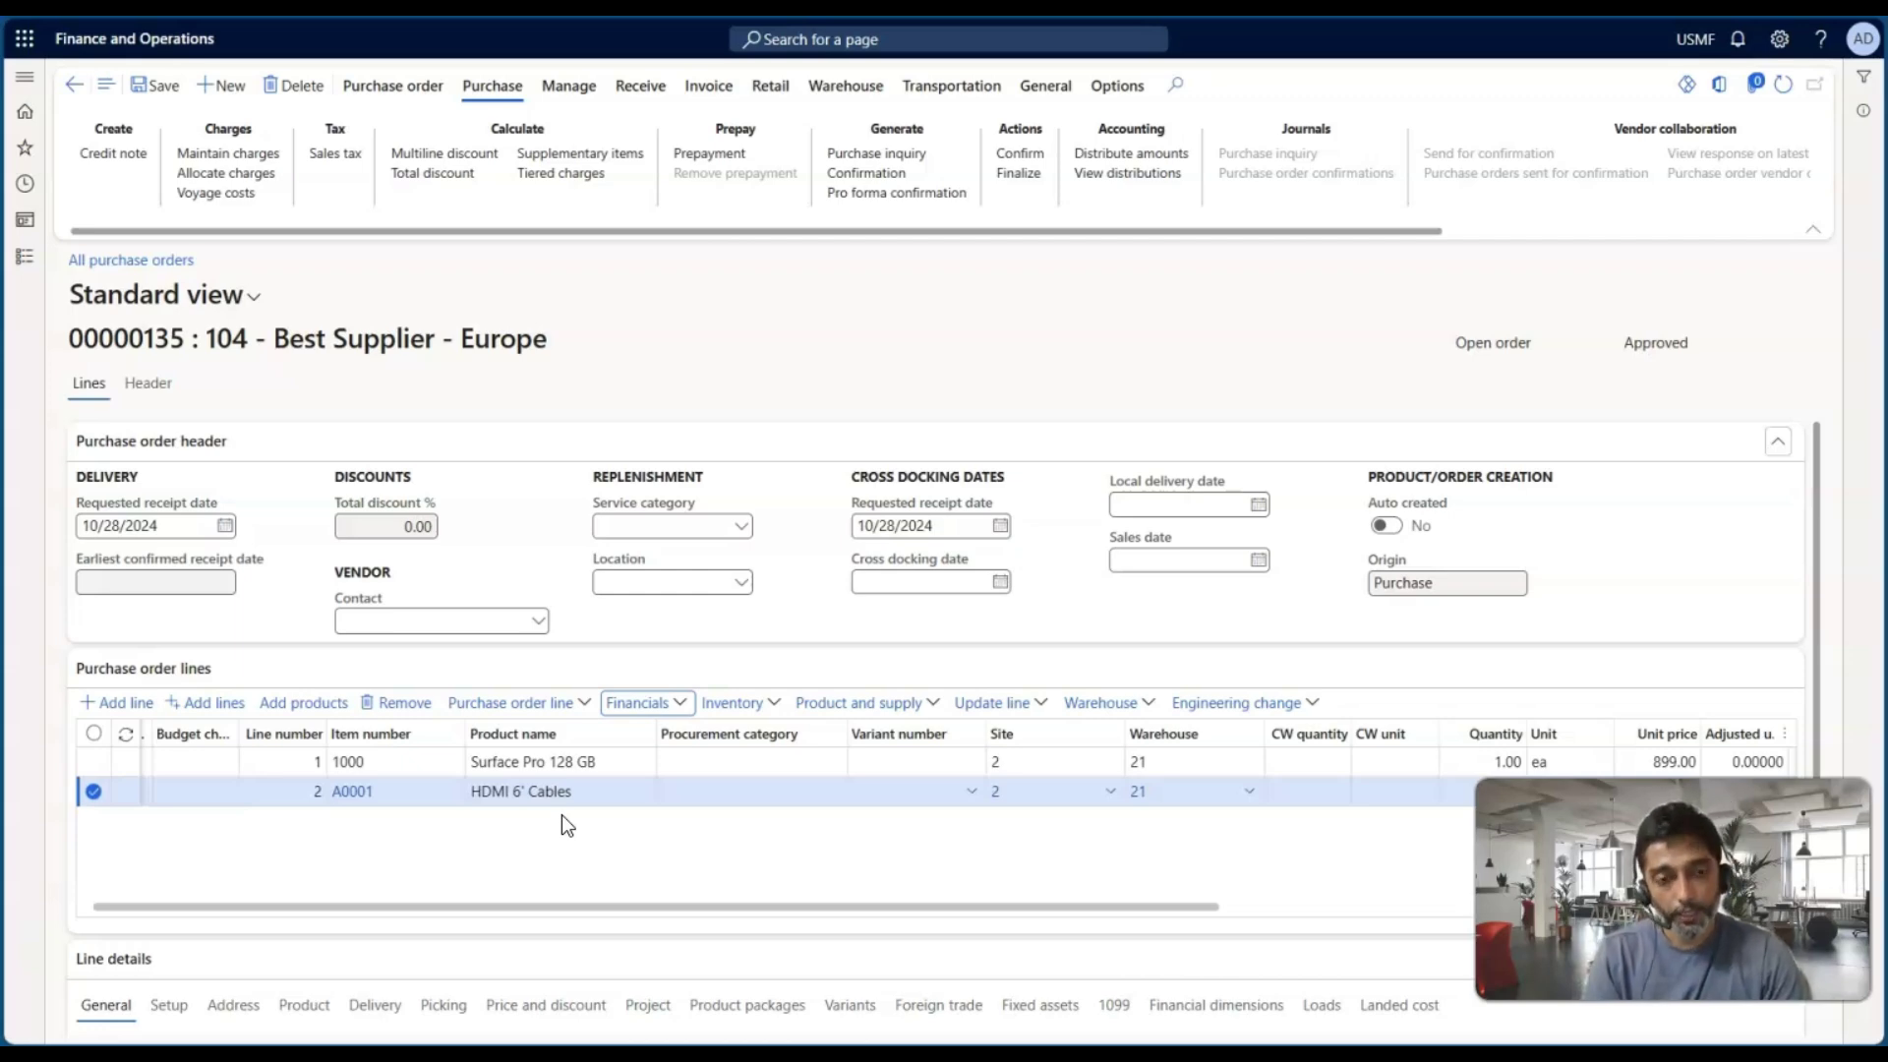
Step: Reopen the HDMI 6' Cables line's maintained charges, examine the Conve Charge entry, and go back to the purchase order
left_click(434, 801)
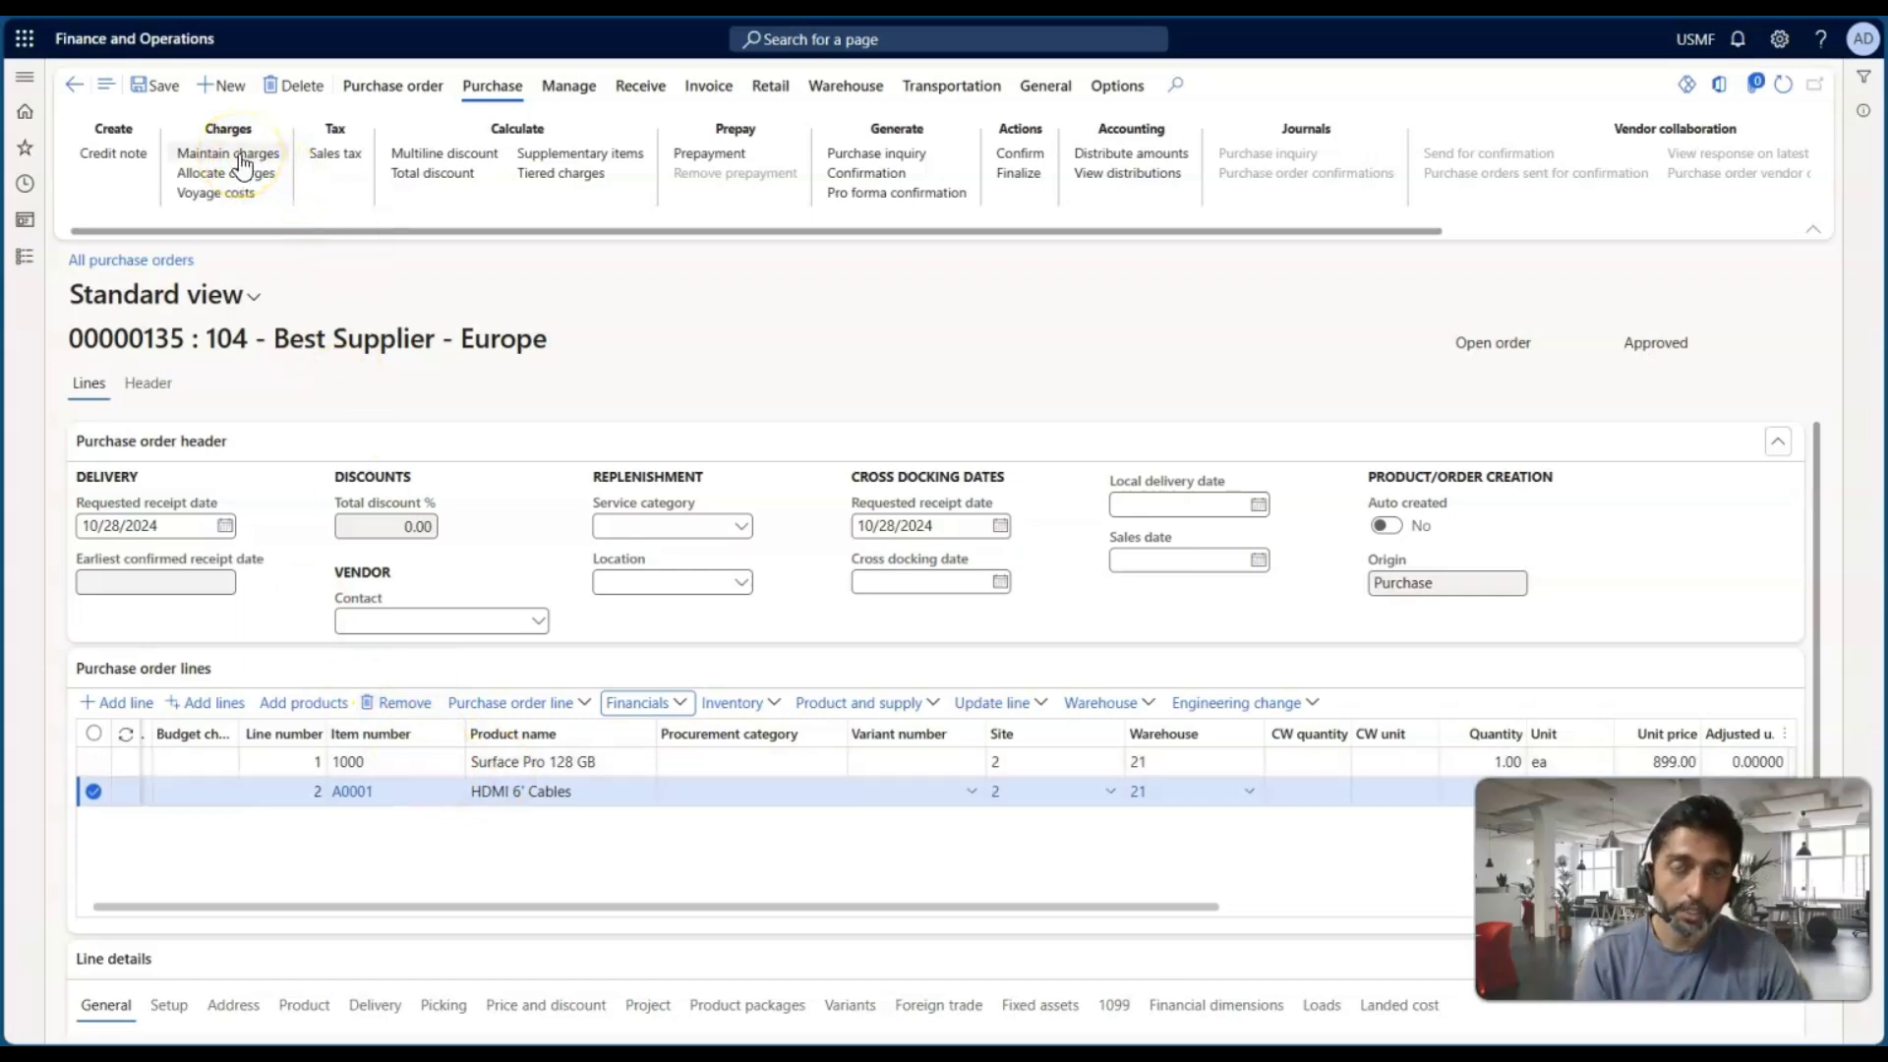
left_click(512, 791)
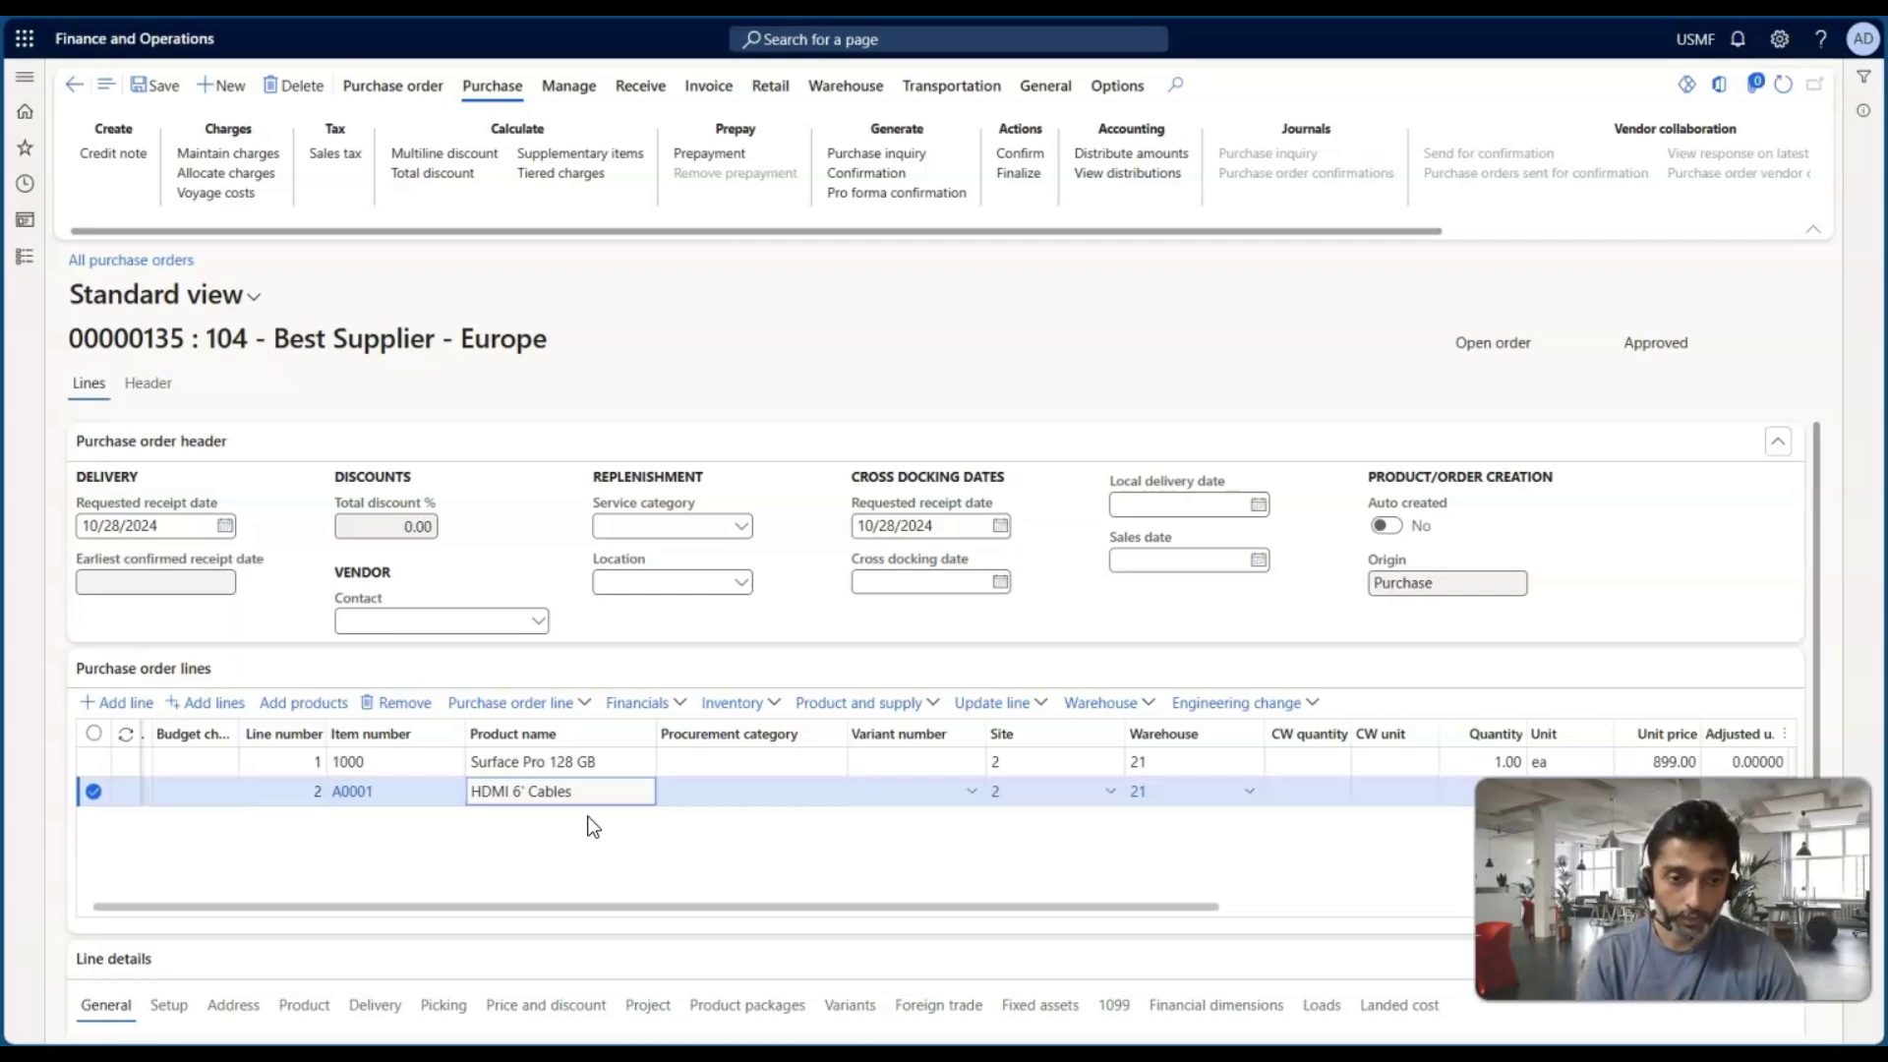
left_click(669, 706)
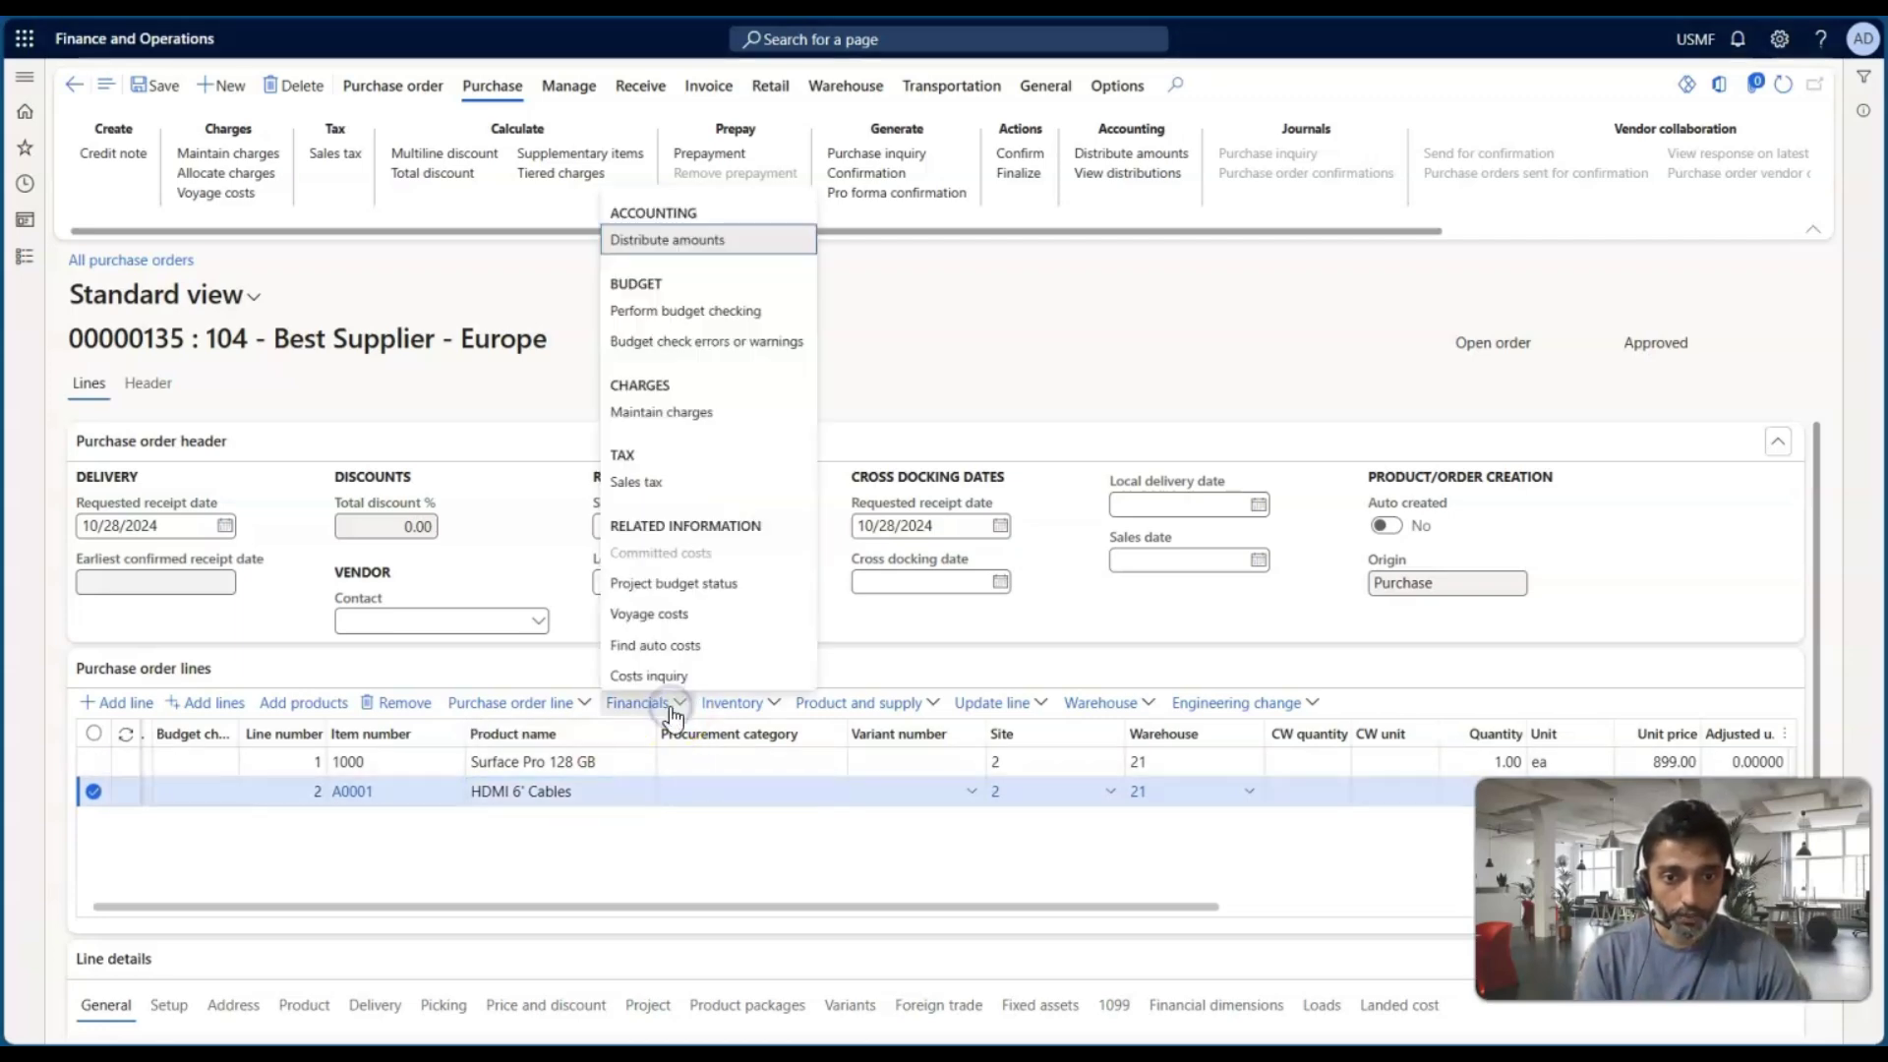
left_click(661, 411)
left_click(334, 261)
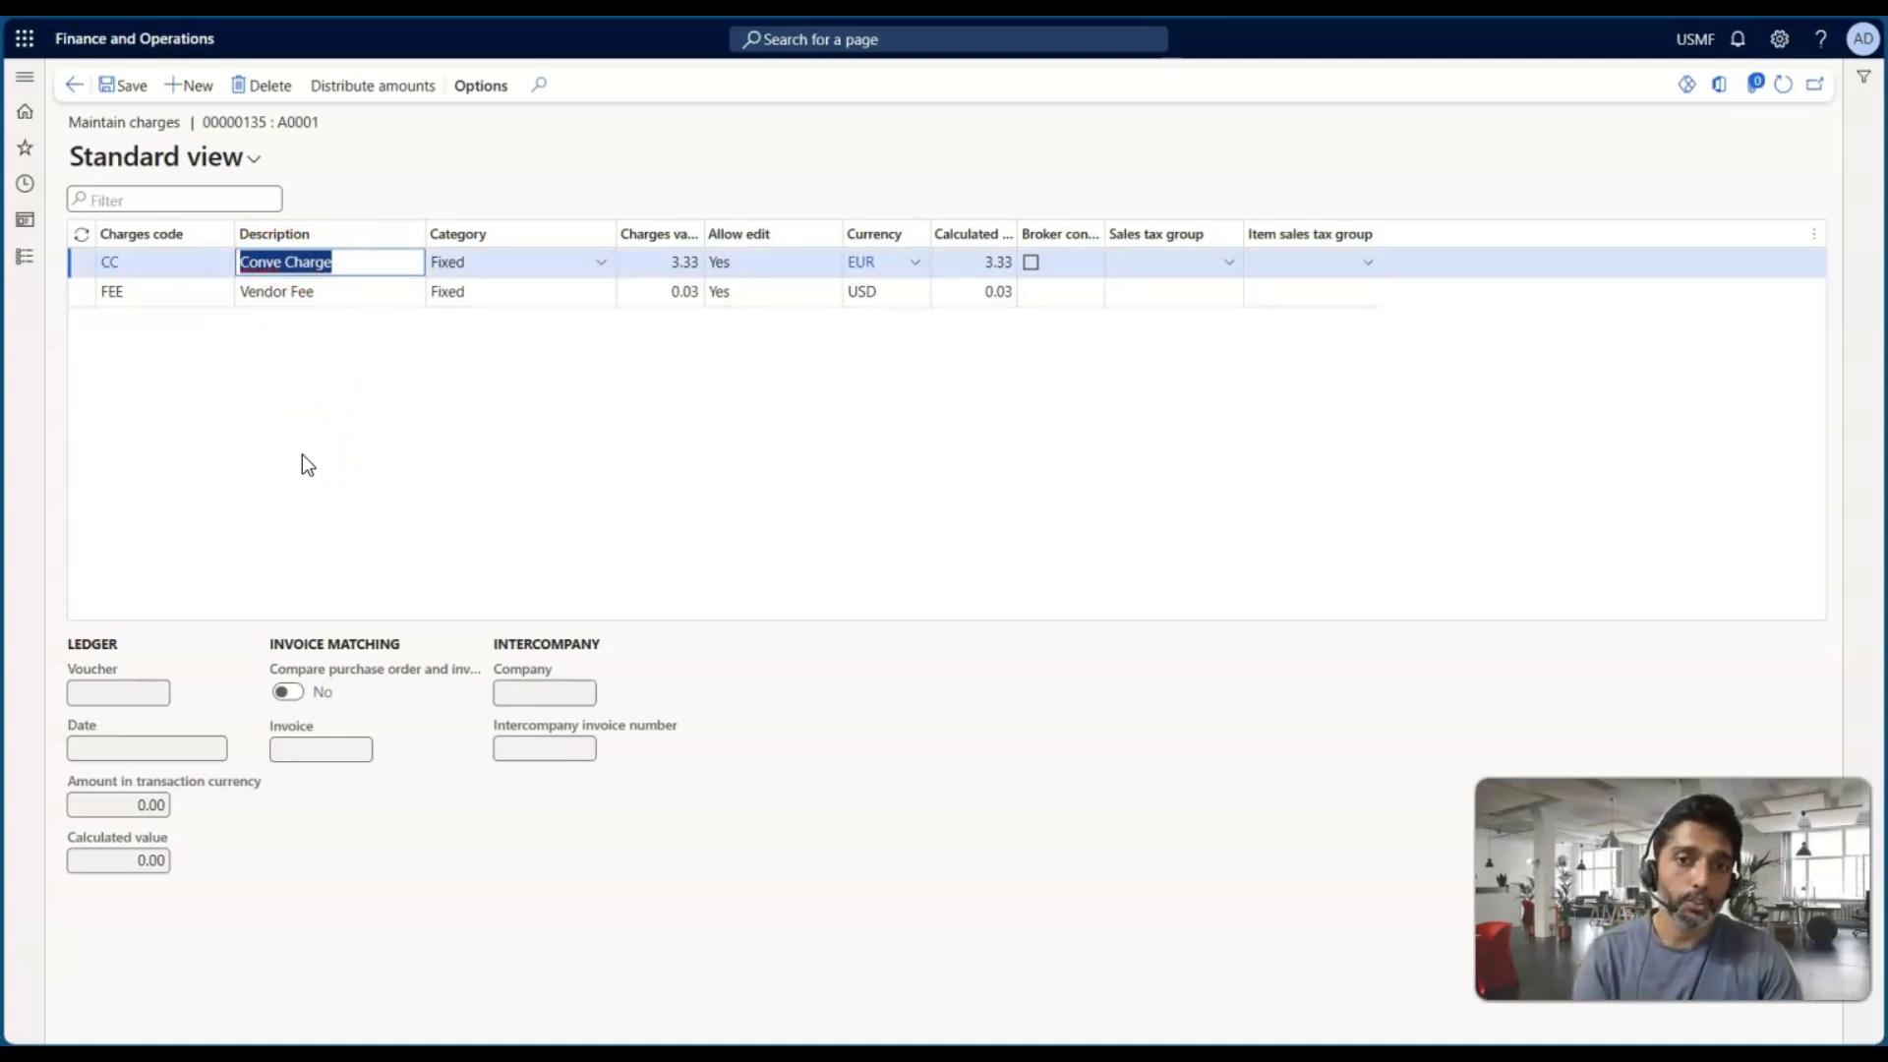
left_click(71, 84)
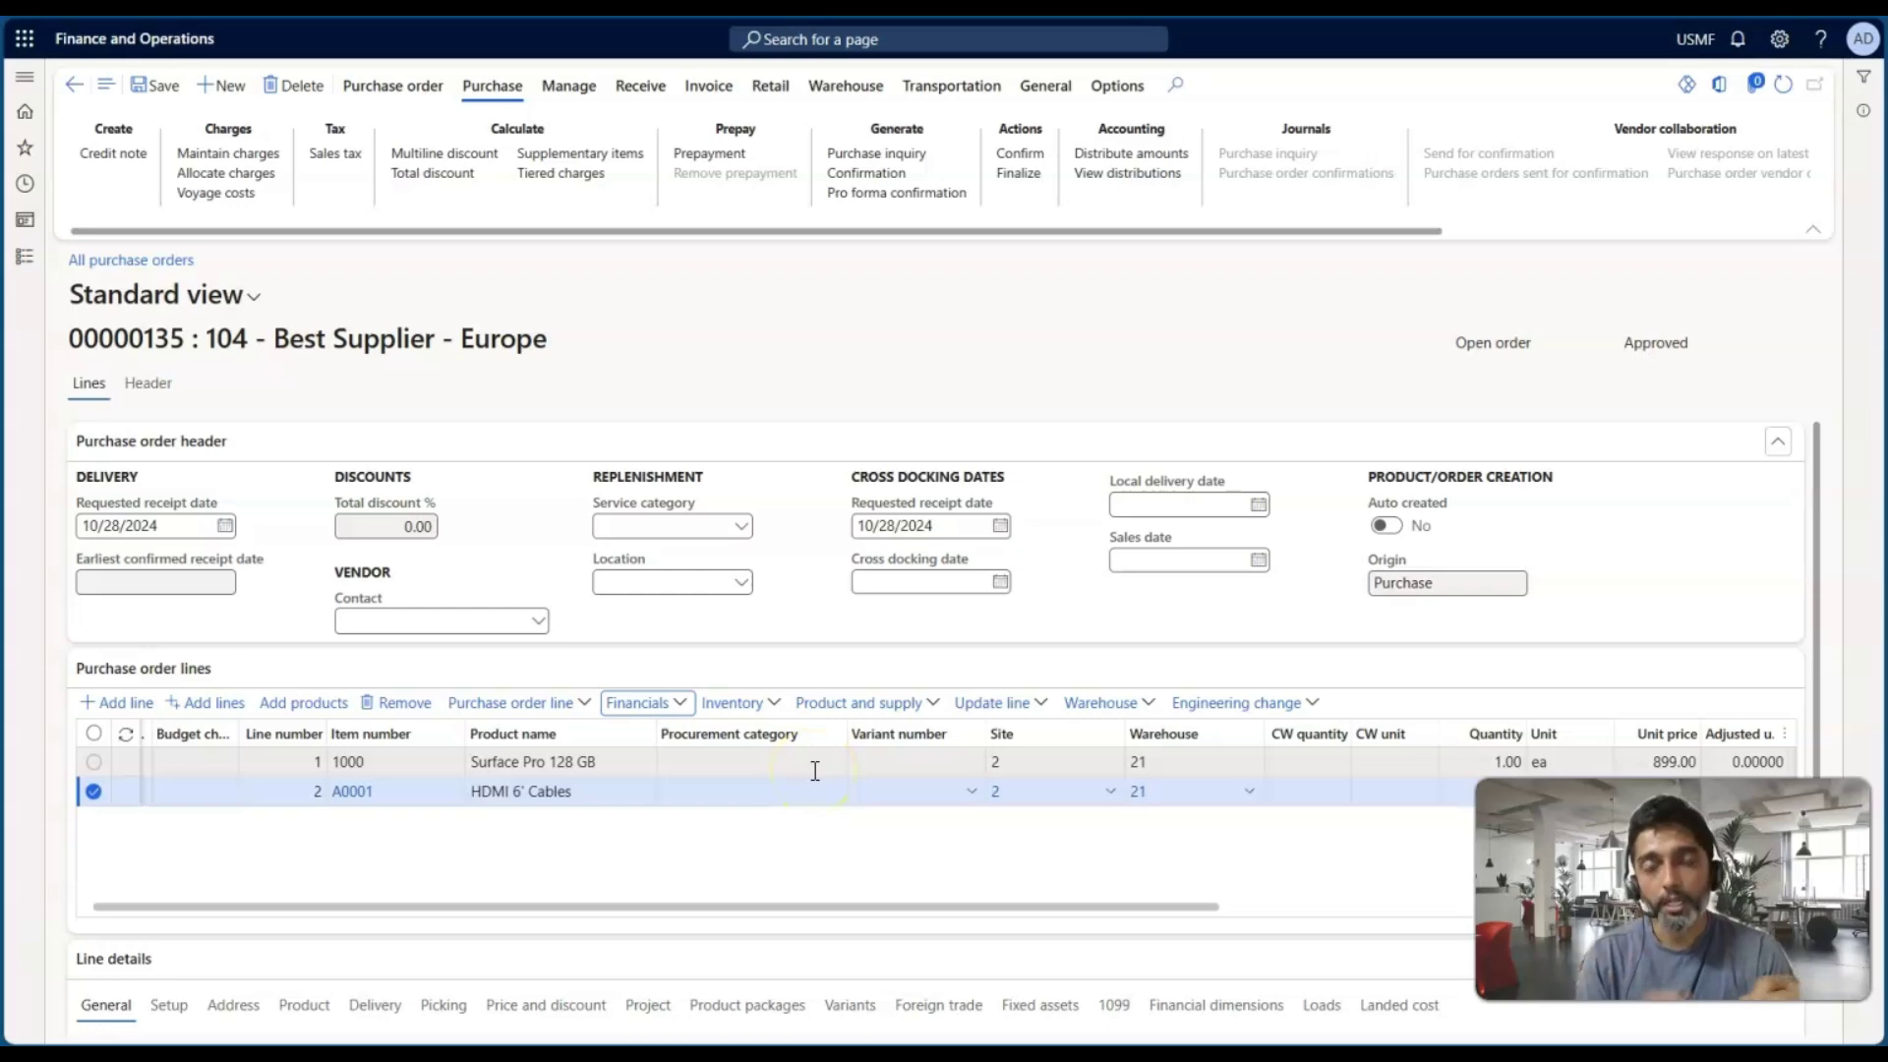
key("alt+Tab")
key("alt+Tab")
key("alt+Tab")
key("alt+Tab")
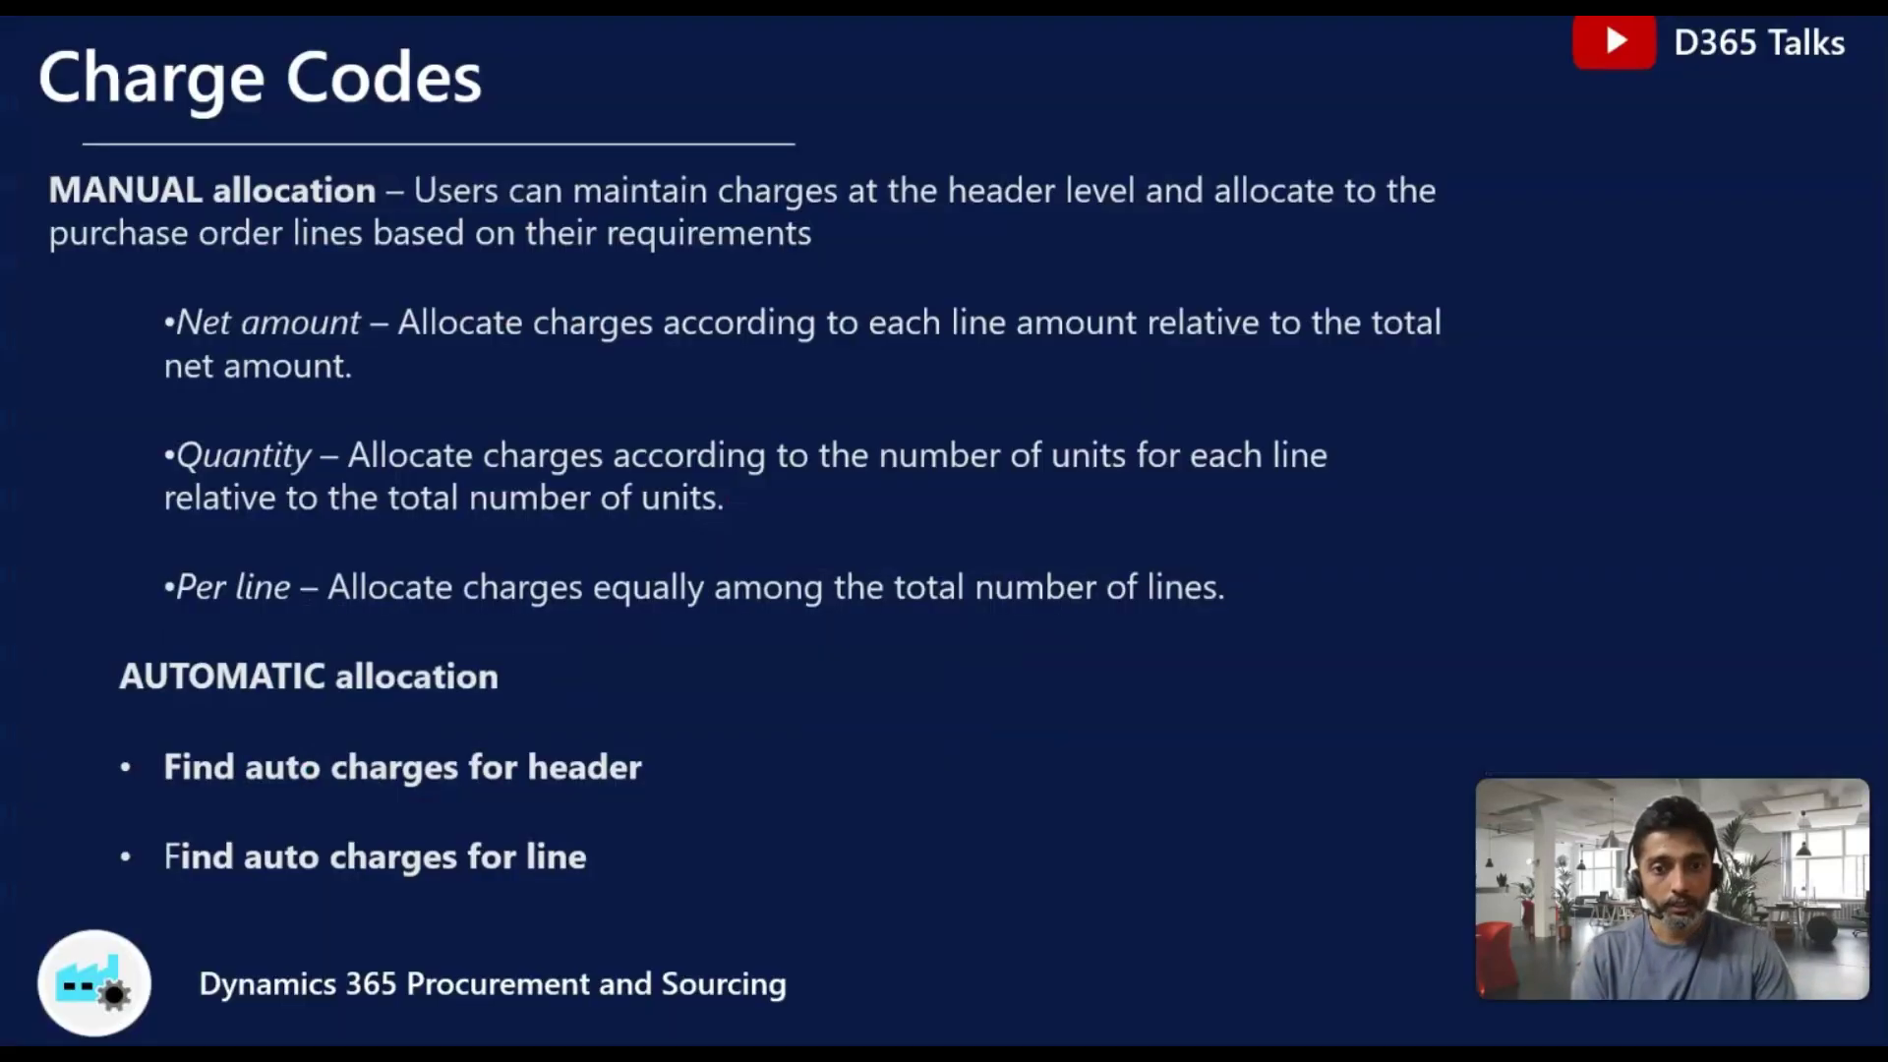
key("Right")
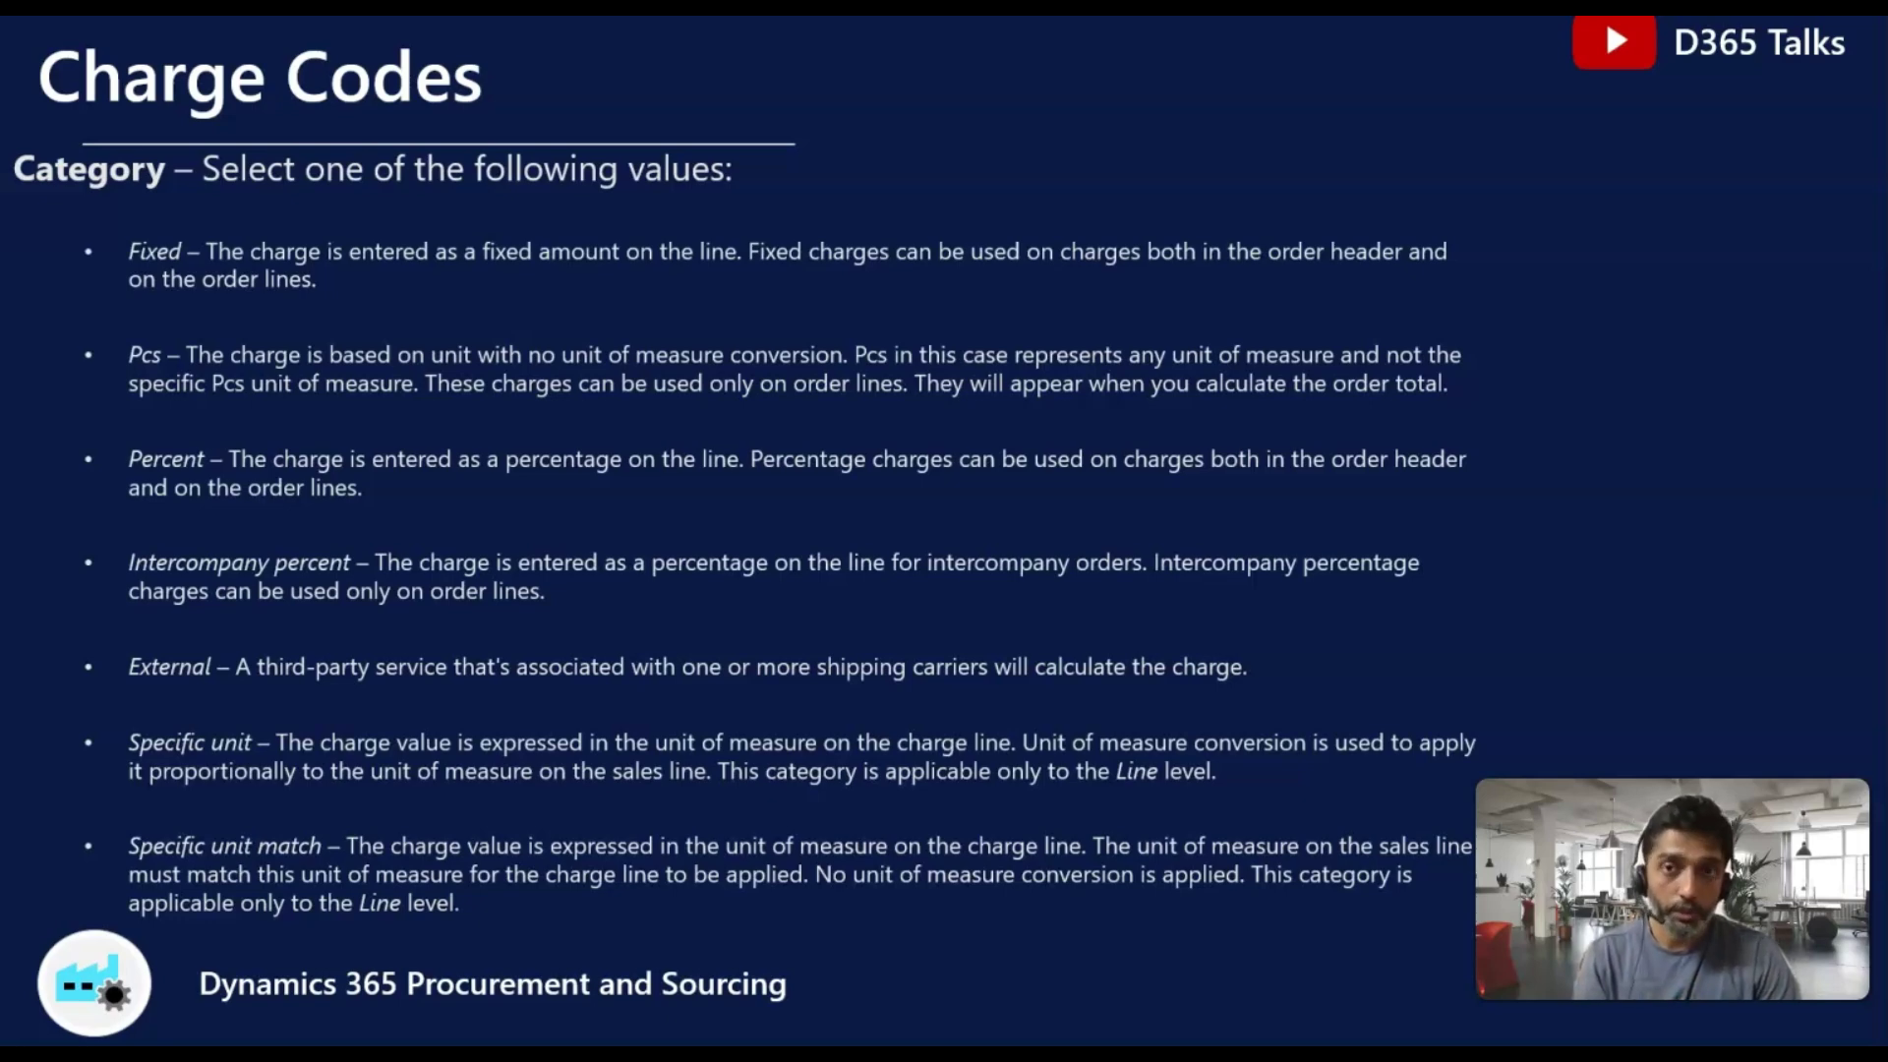
key("Right")
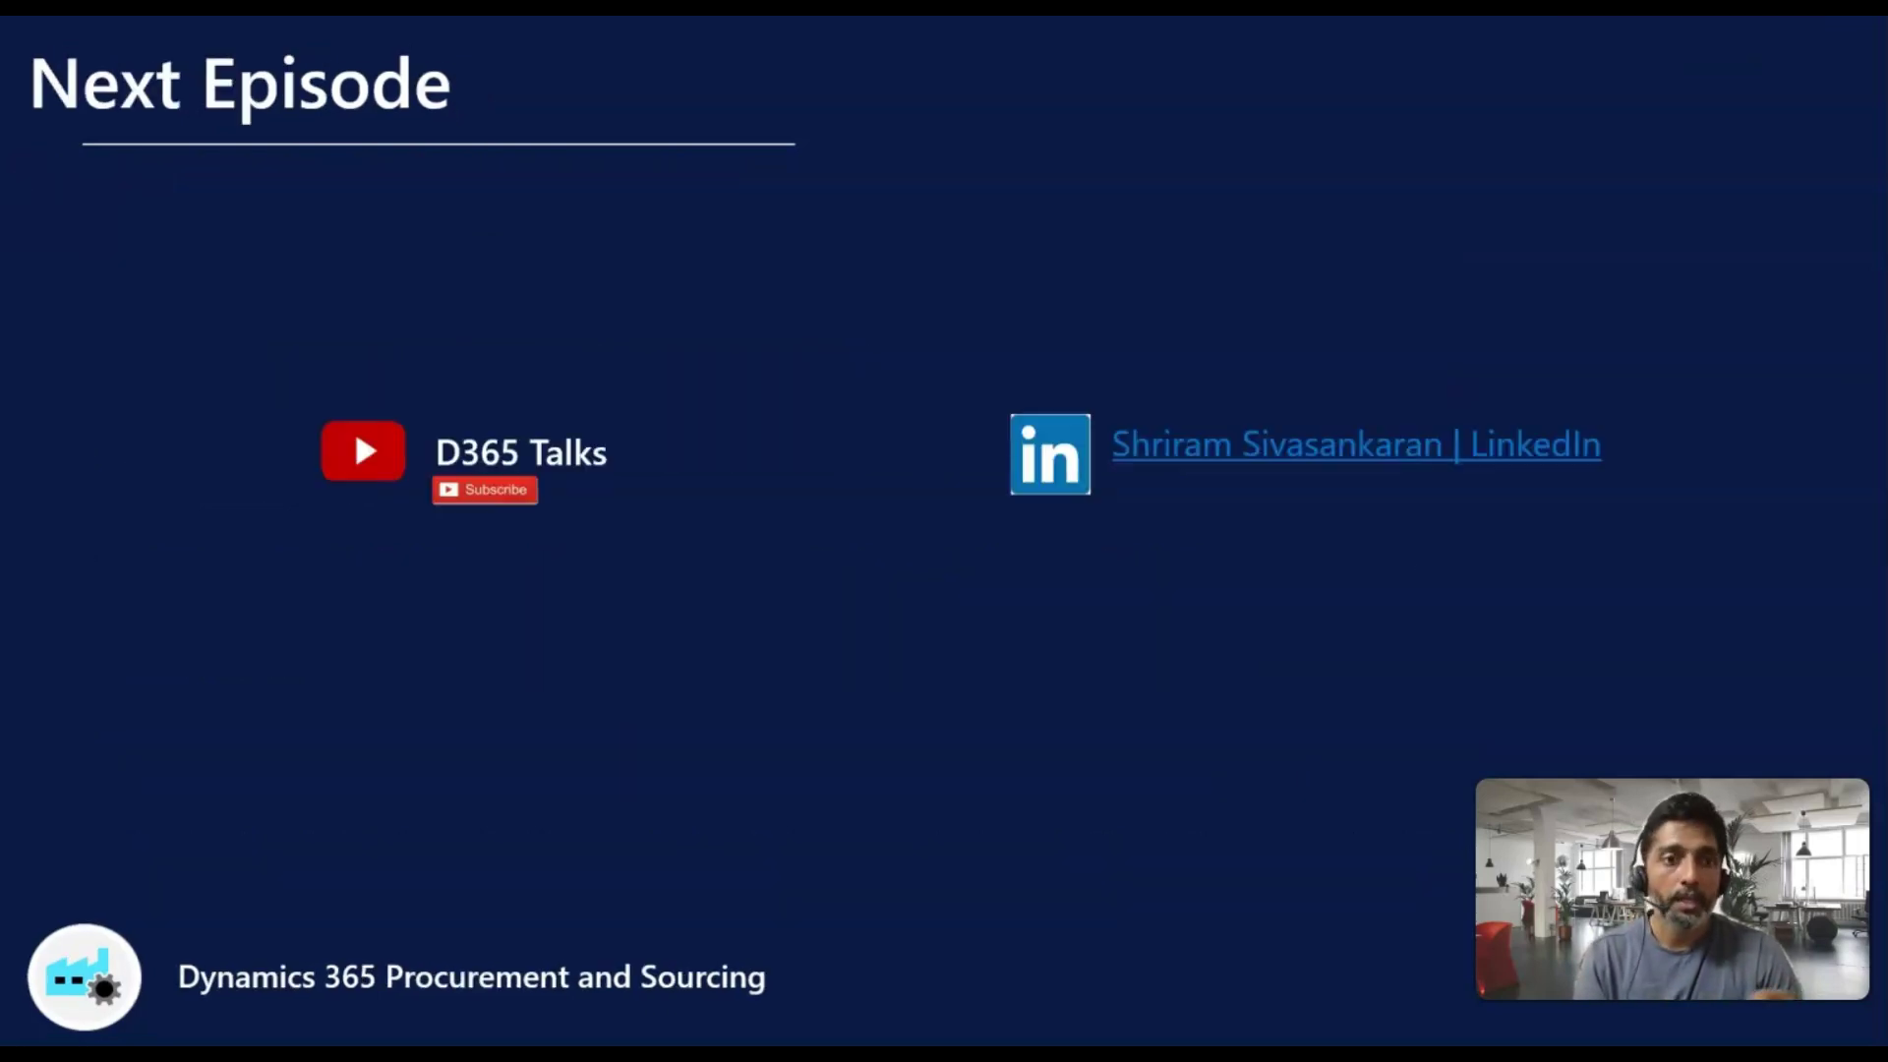